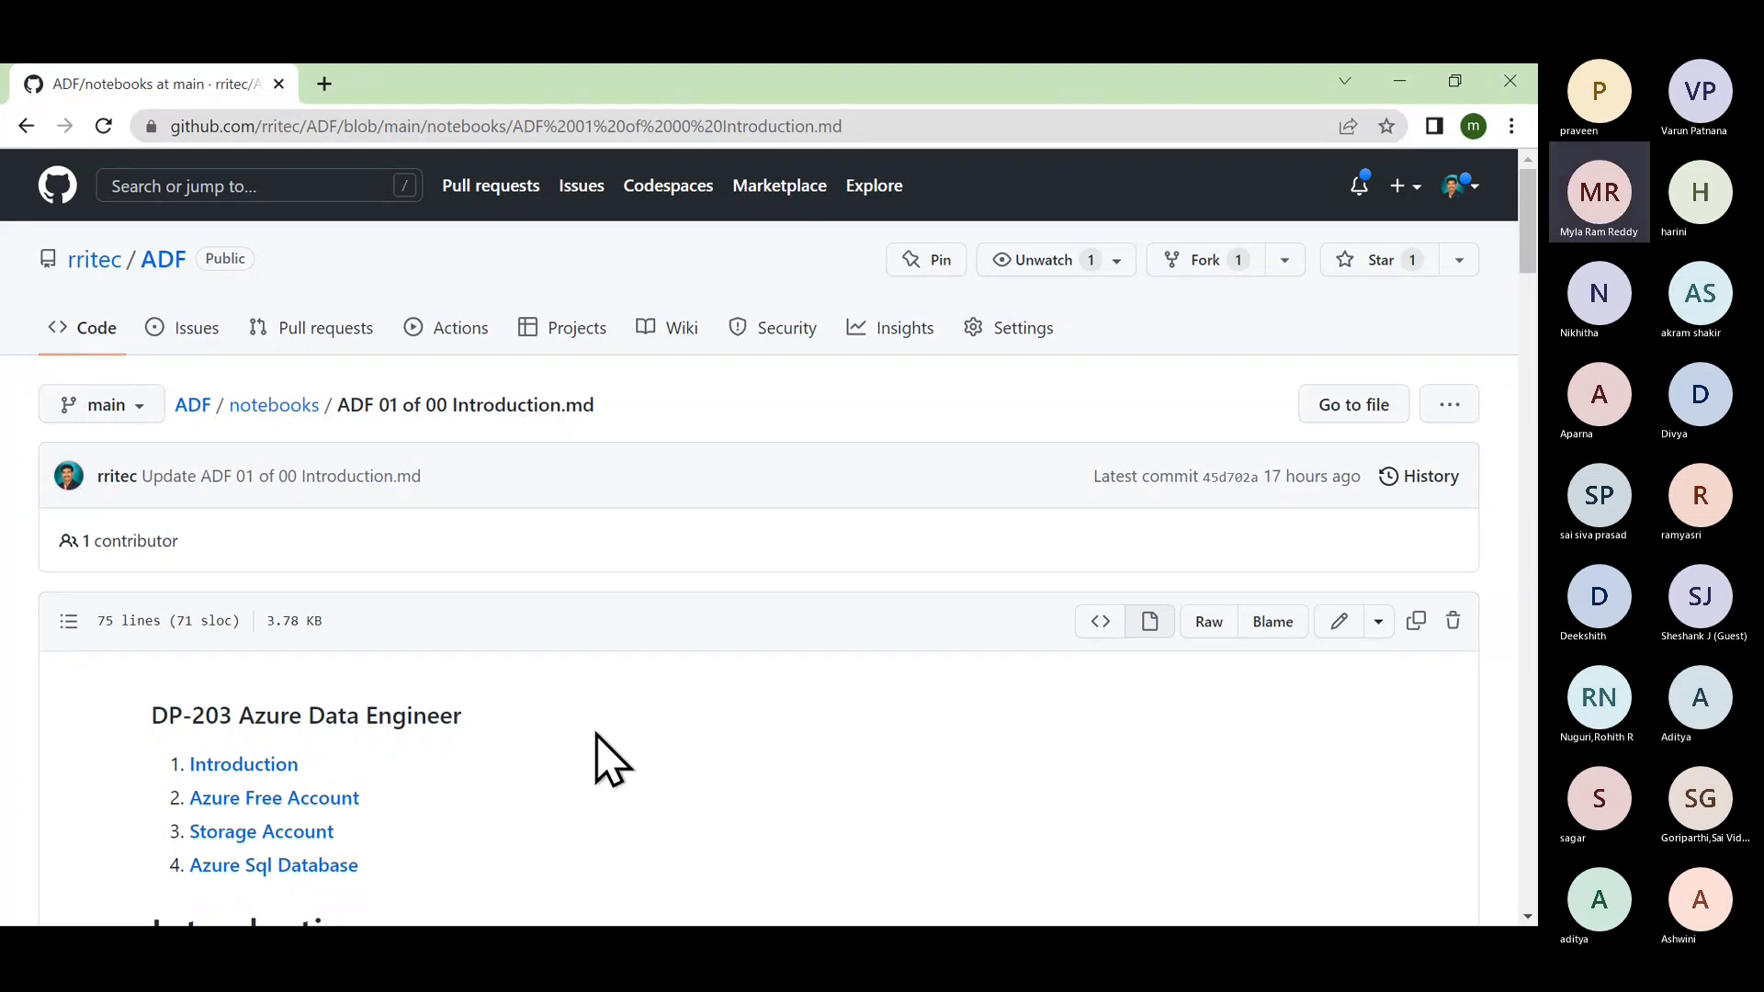
Scroll the notes to What is ETL, highlight OLTP, and raise speaker volume from 48 to 100.
scroll(596, 735, down, 3)
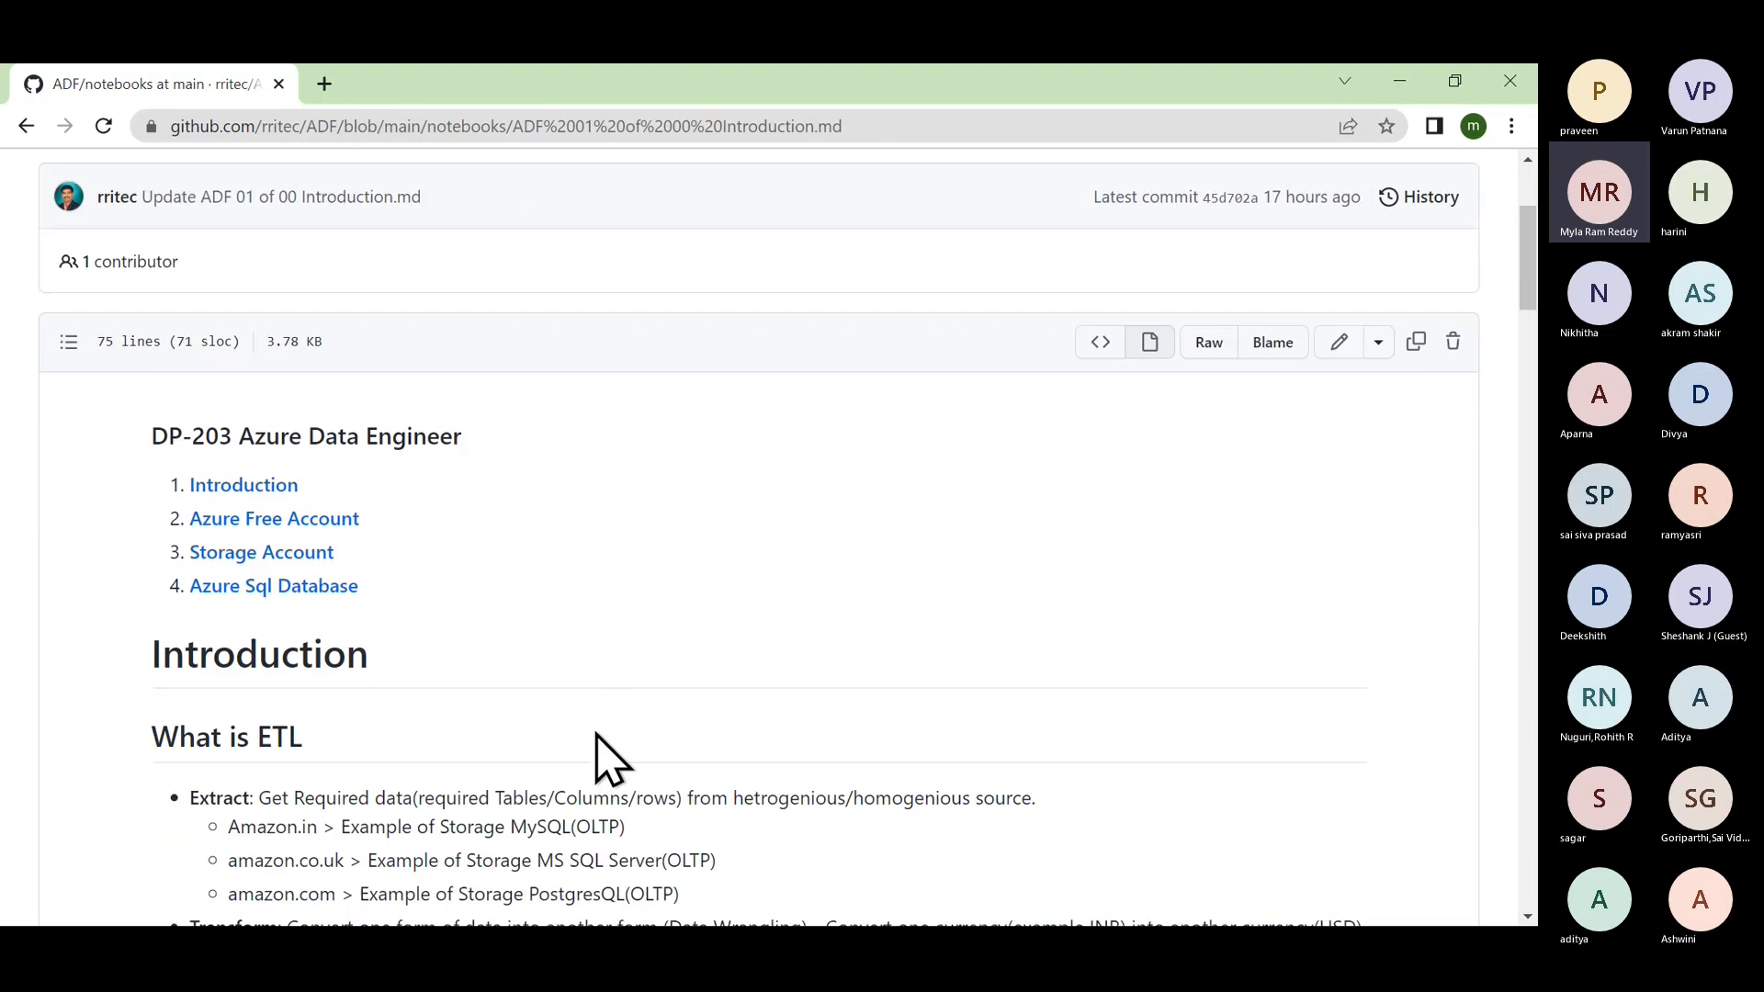
double_click(596, 778)
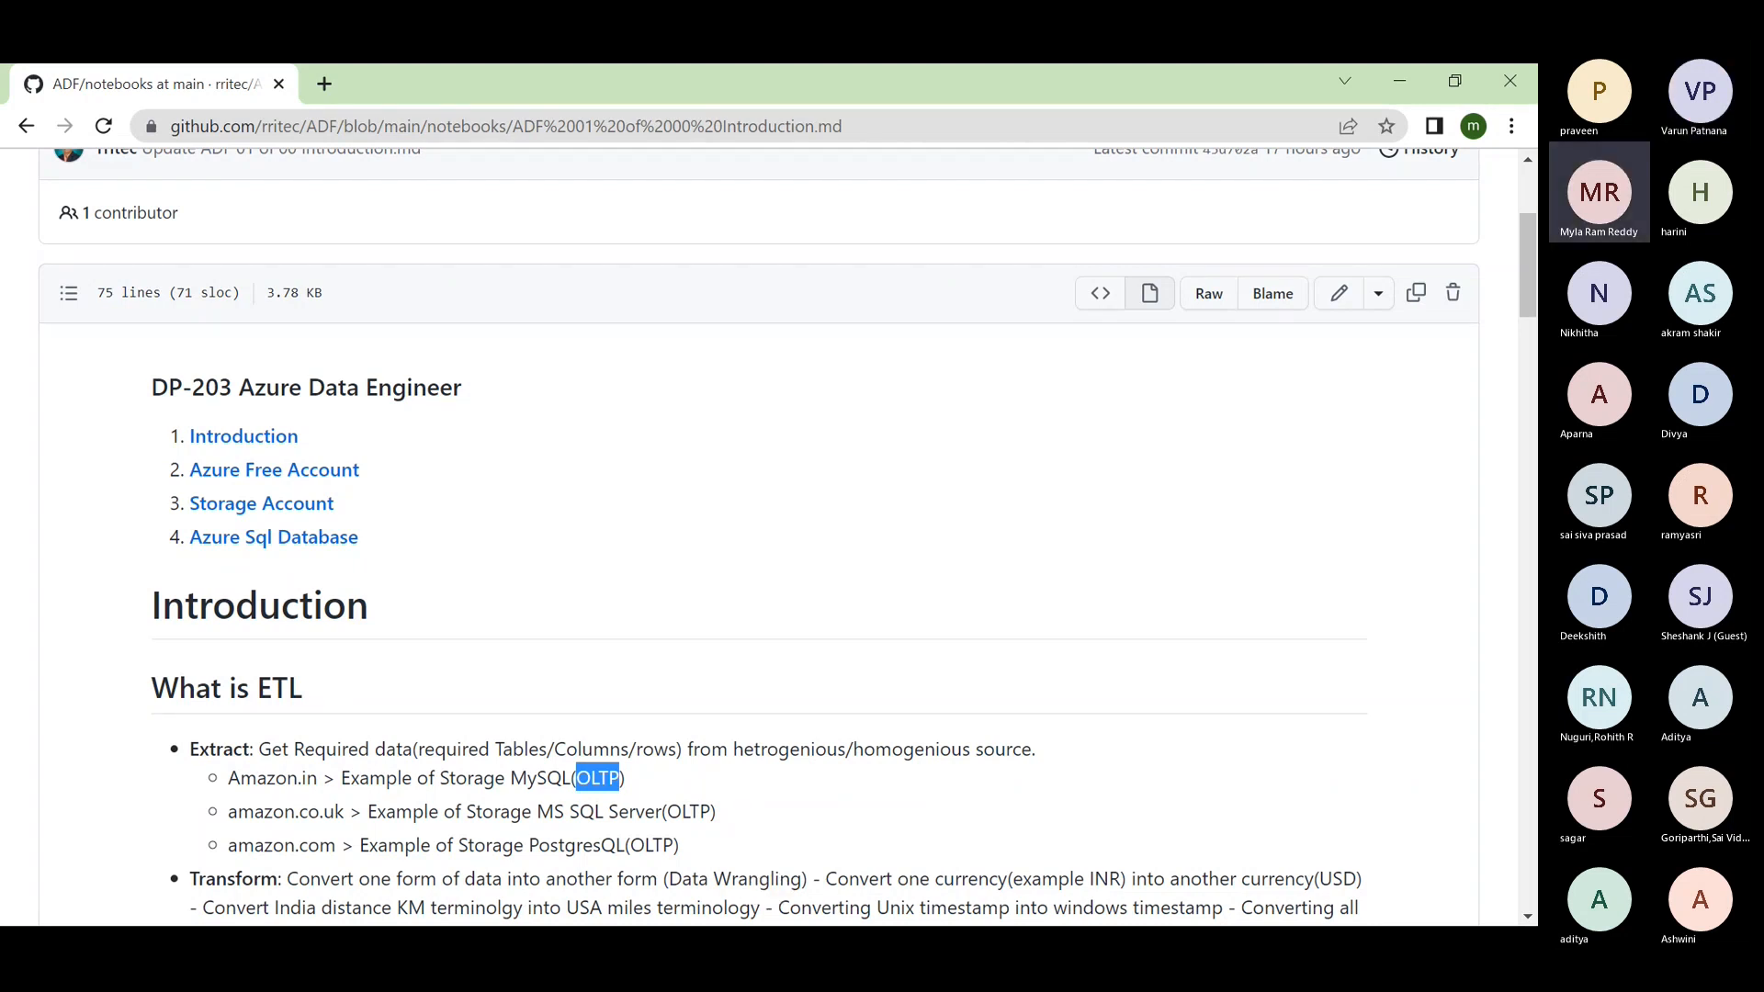
key(super)
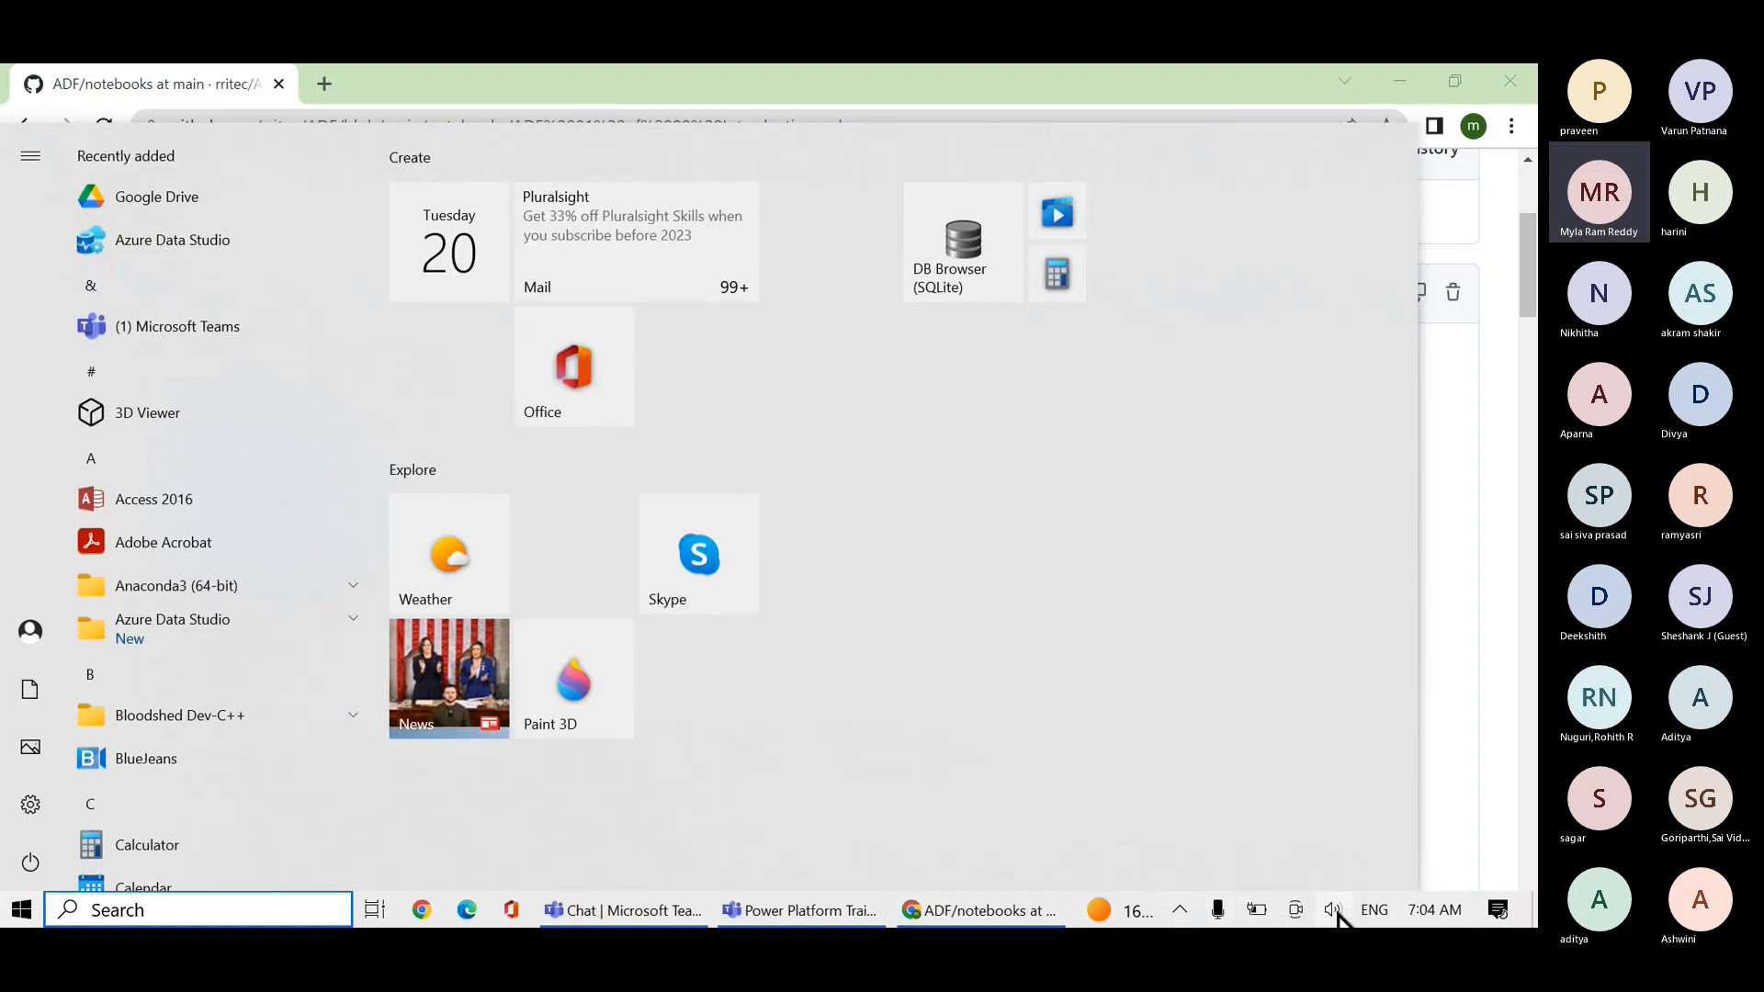
click(1333, 911)
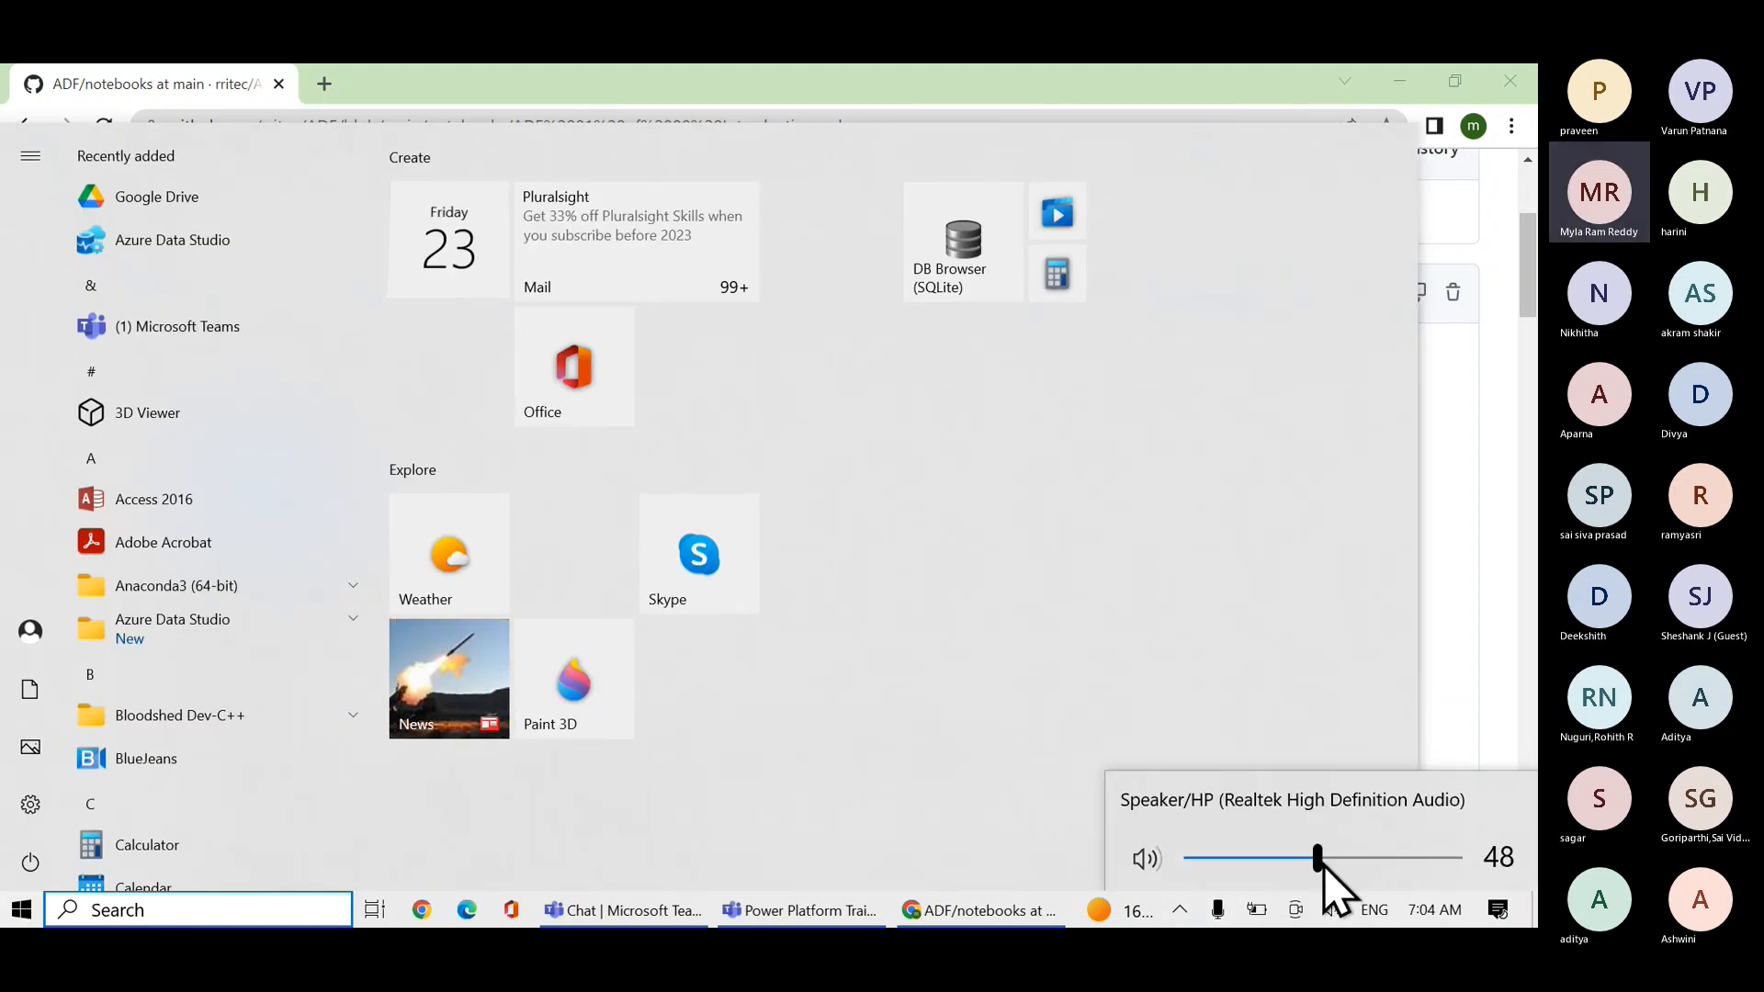
drag(1323, 865, 1472, 870)
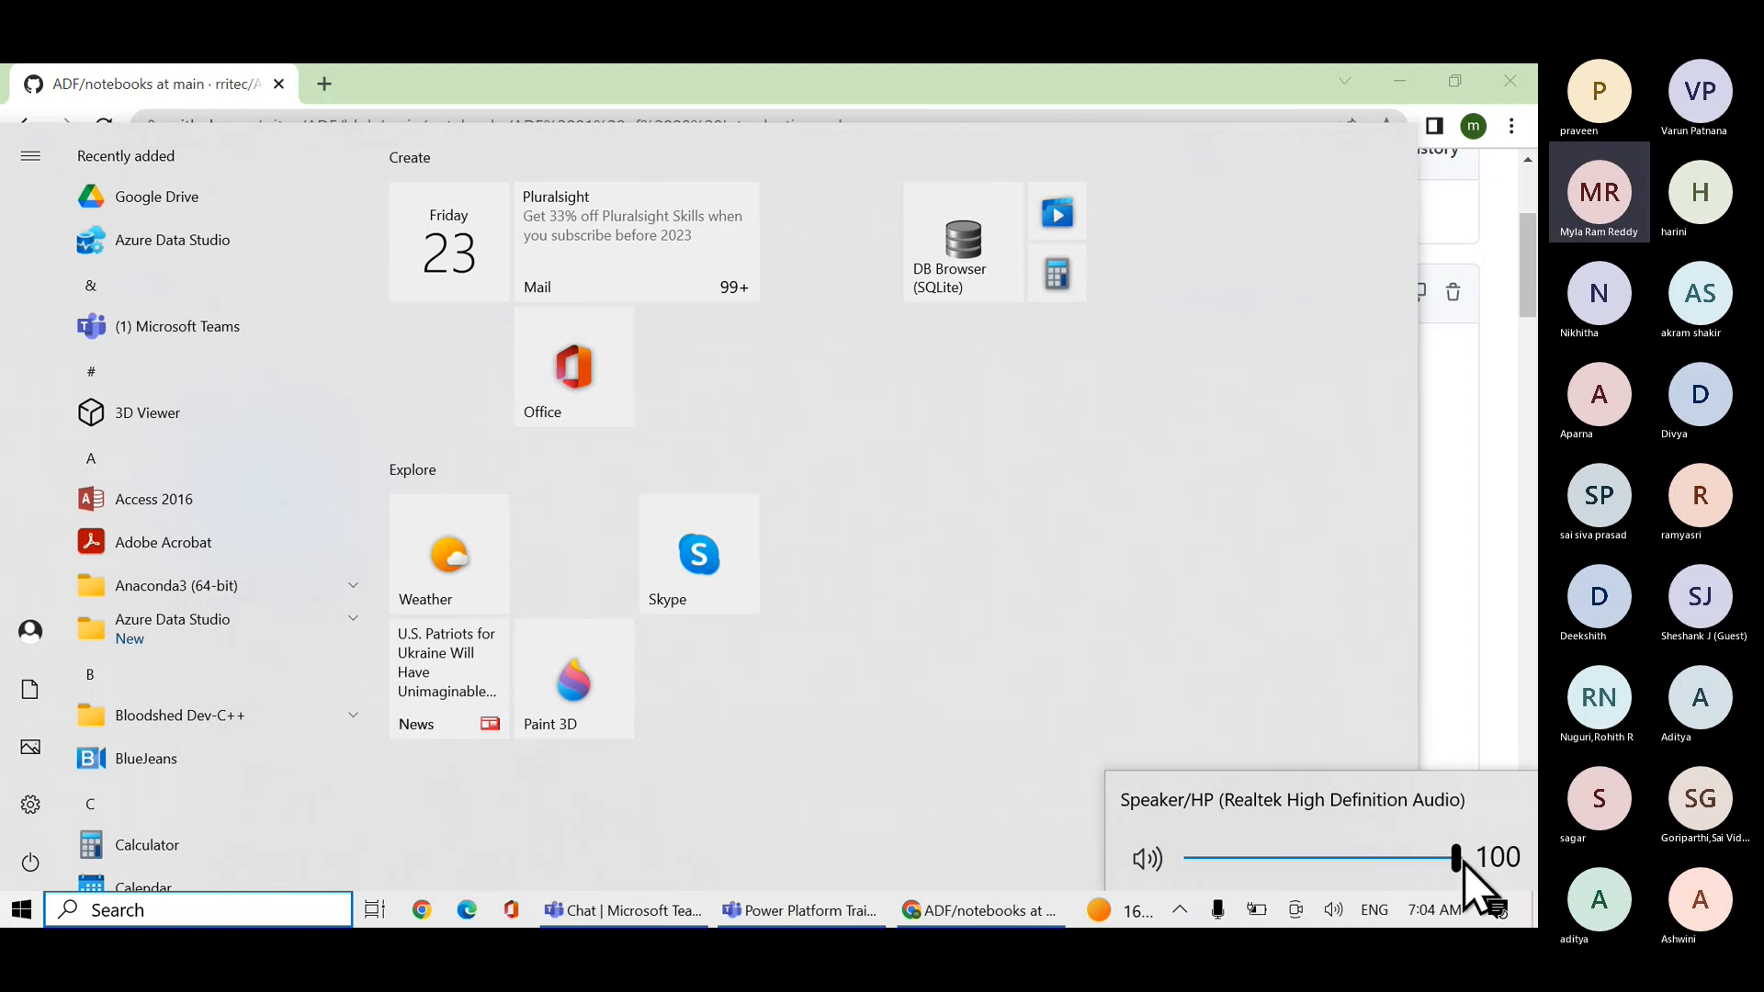
click(1465, 678)
Scroll past ETL/ELT and BI tools to the Azure Free Account headings, highlighting ADLS and Credit.
scroll(976, 807, down, 3)
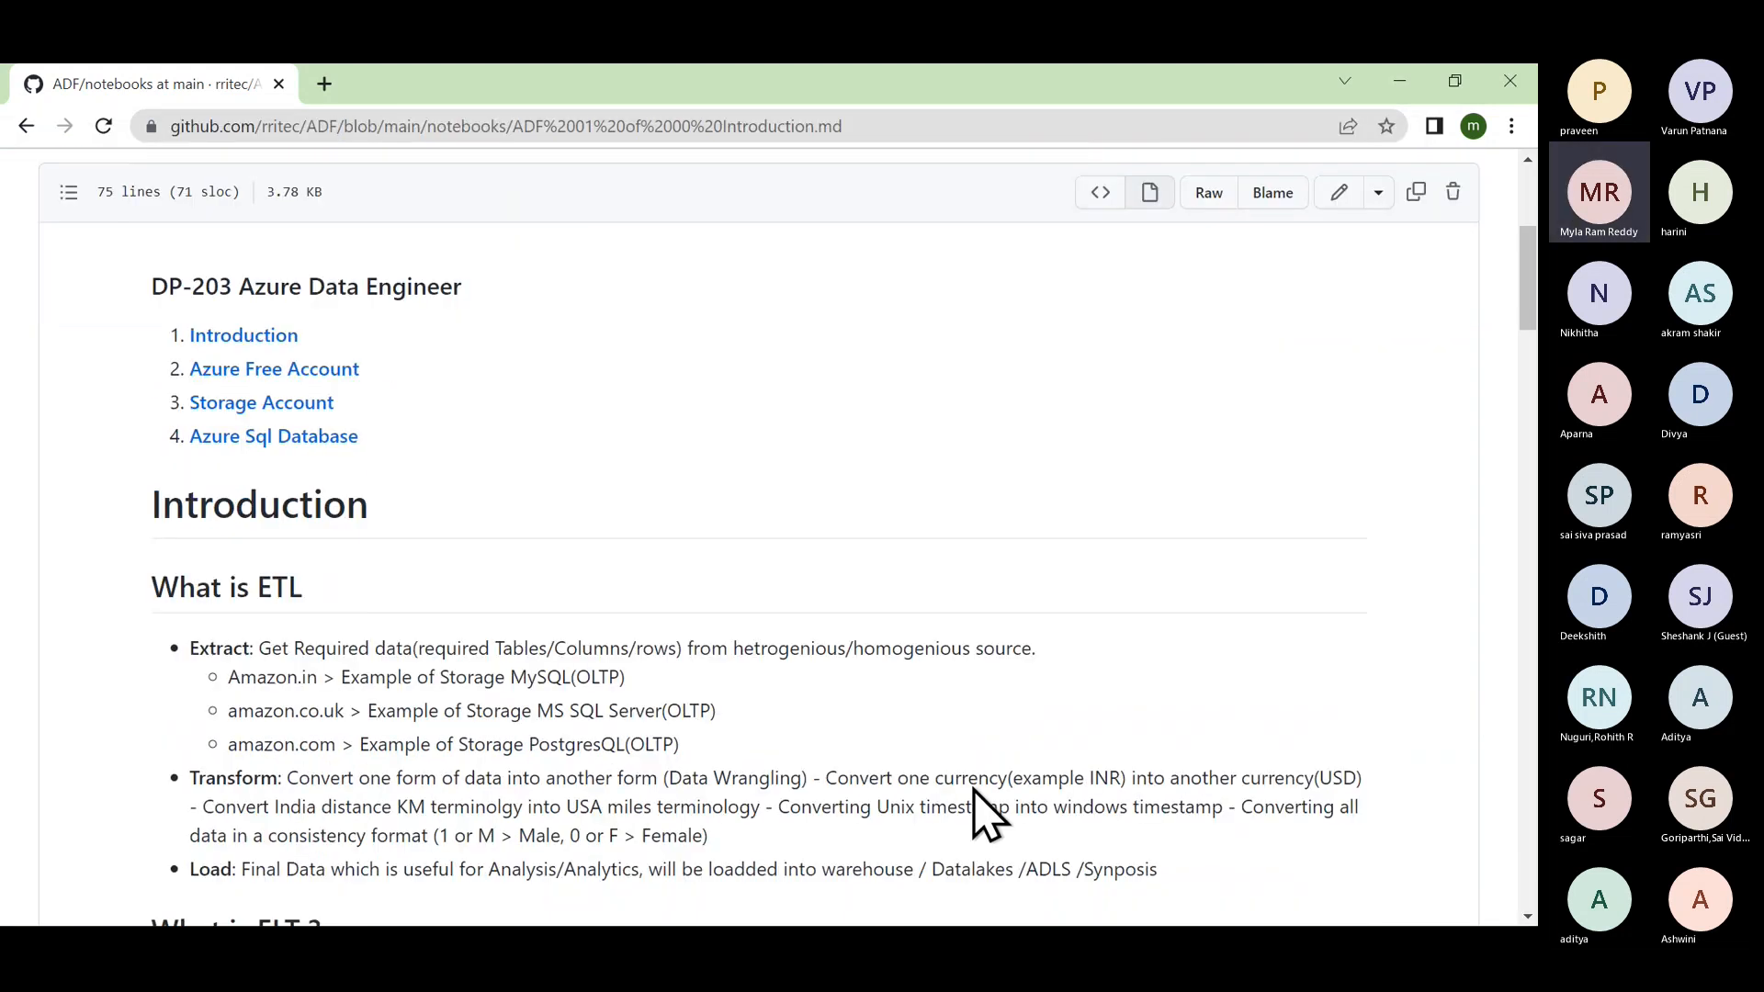
double_click(1040, 745)
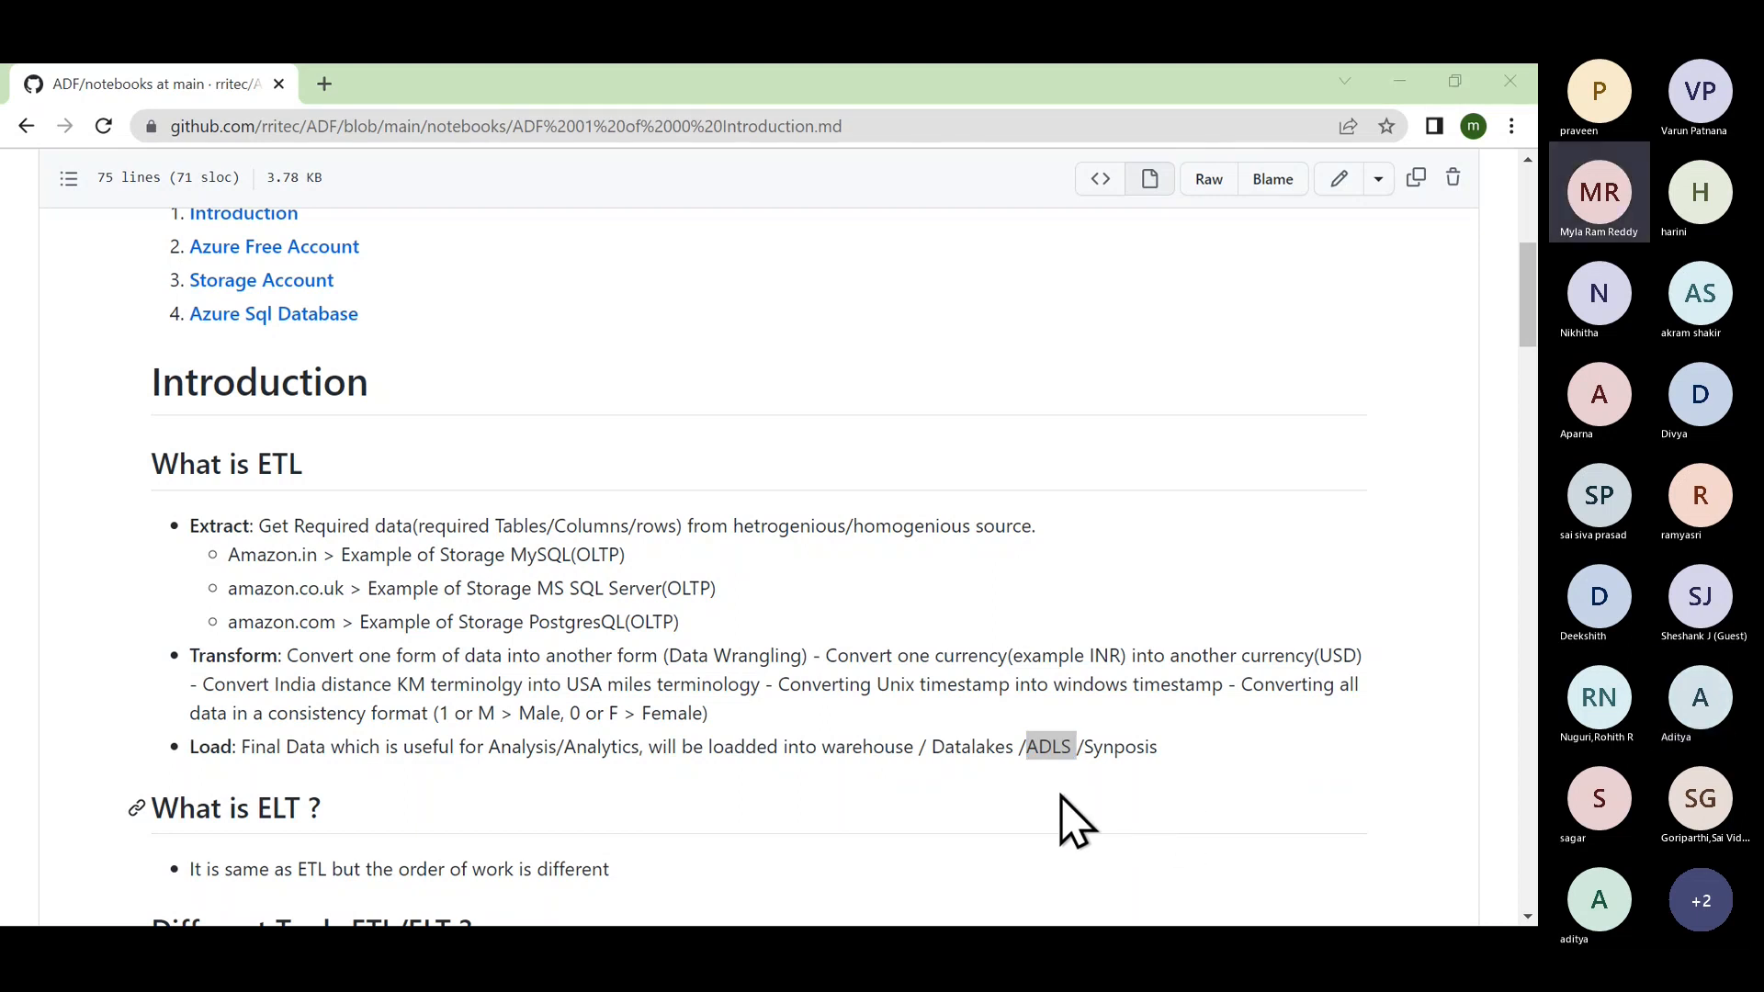
scroll(938, 799, down, 1)
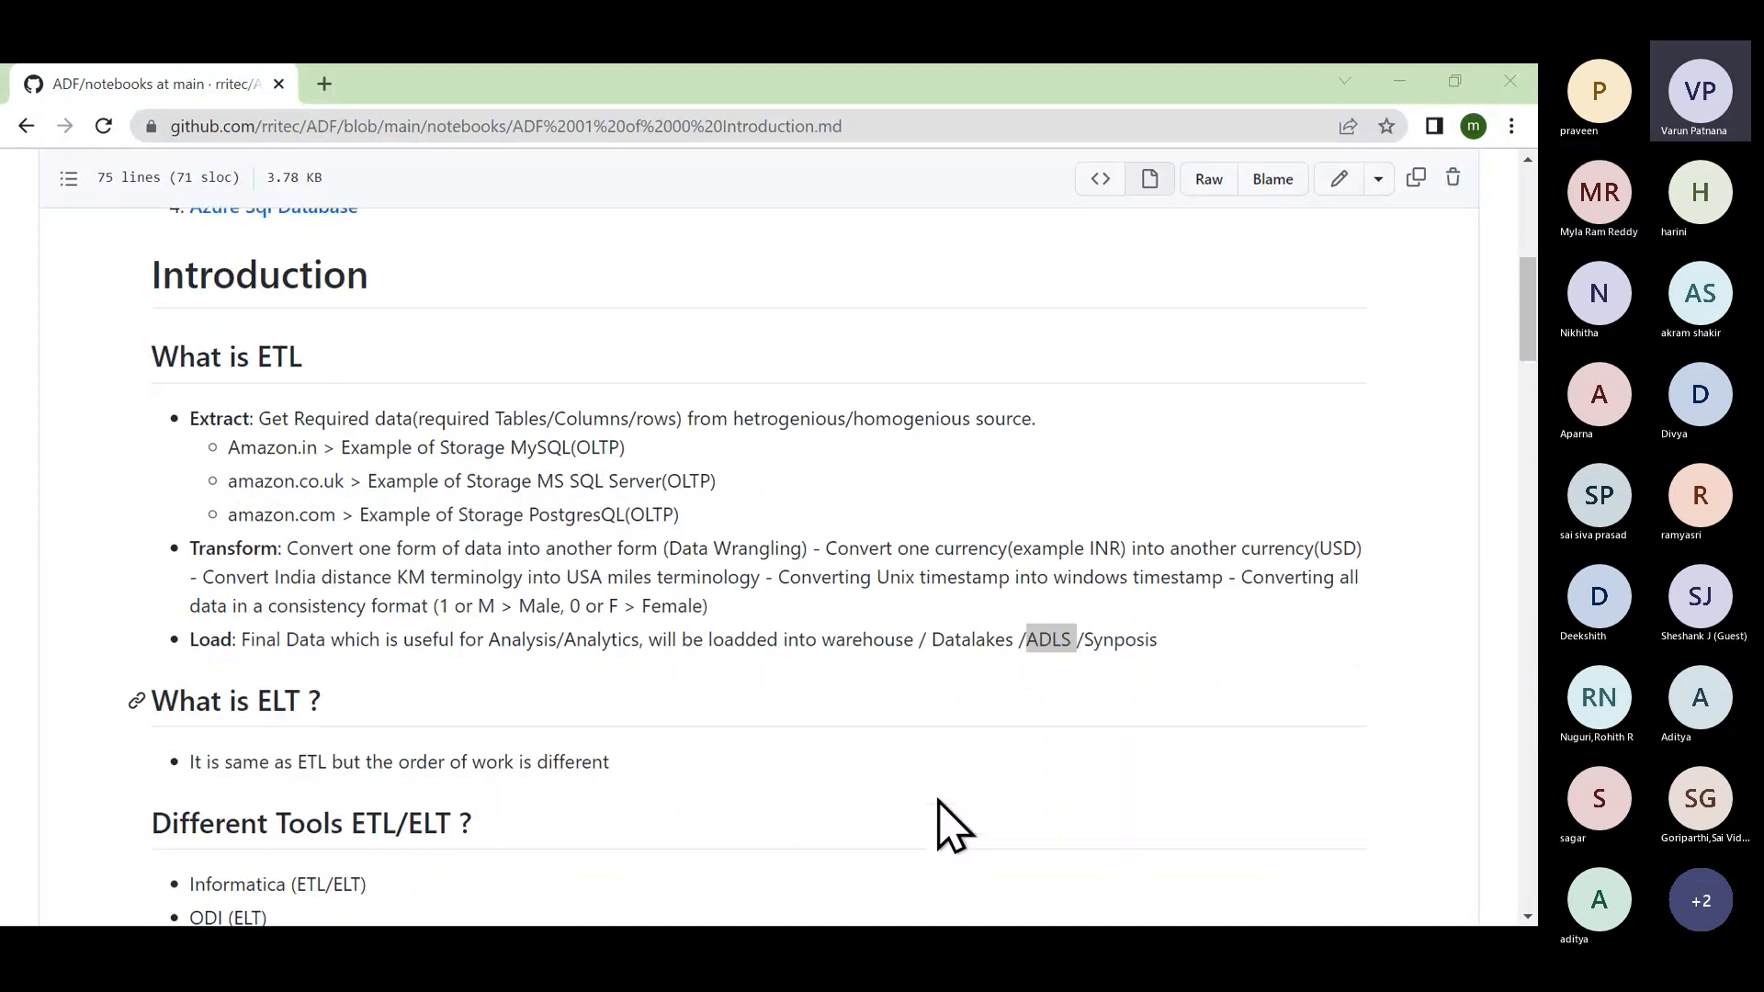
scroll(942, 808, down, 2)
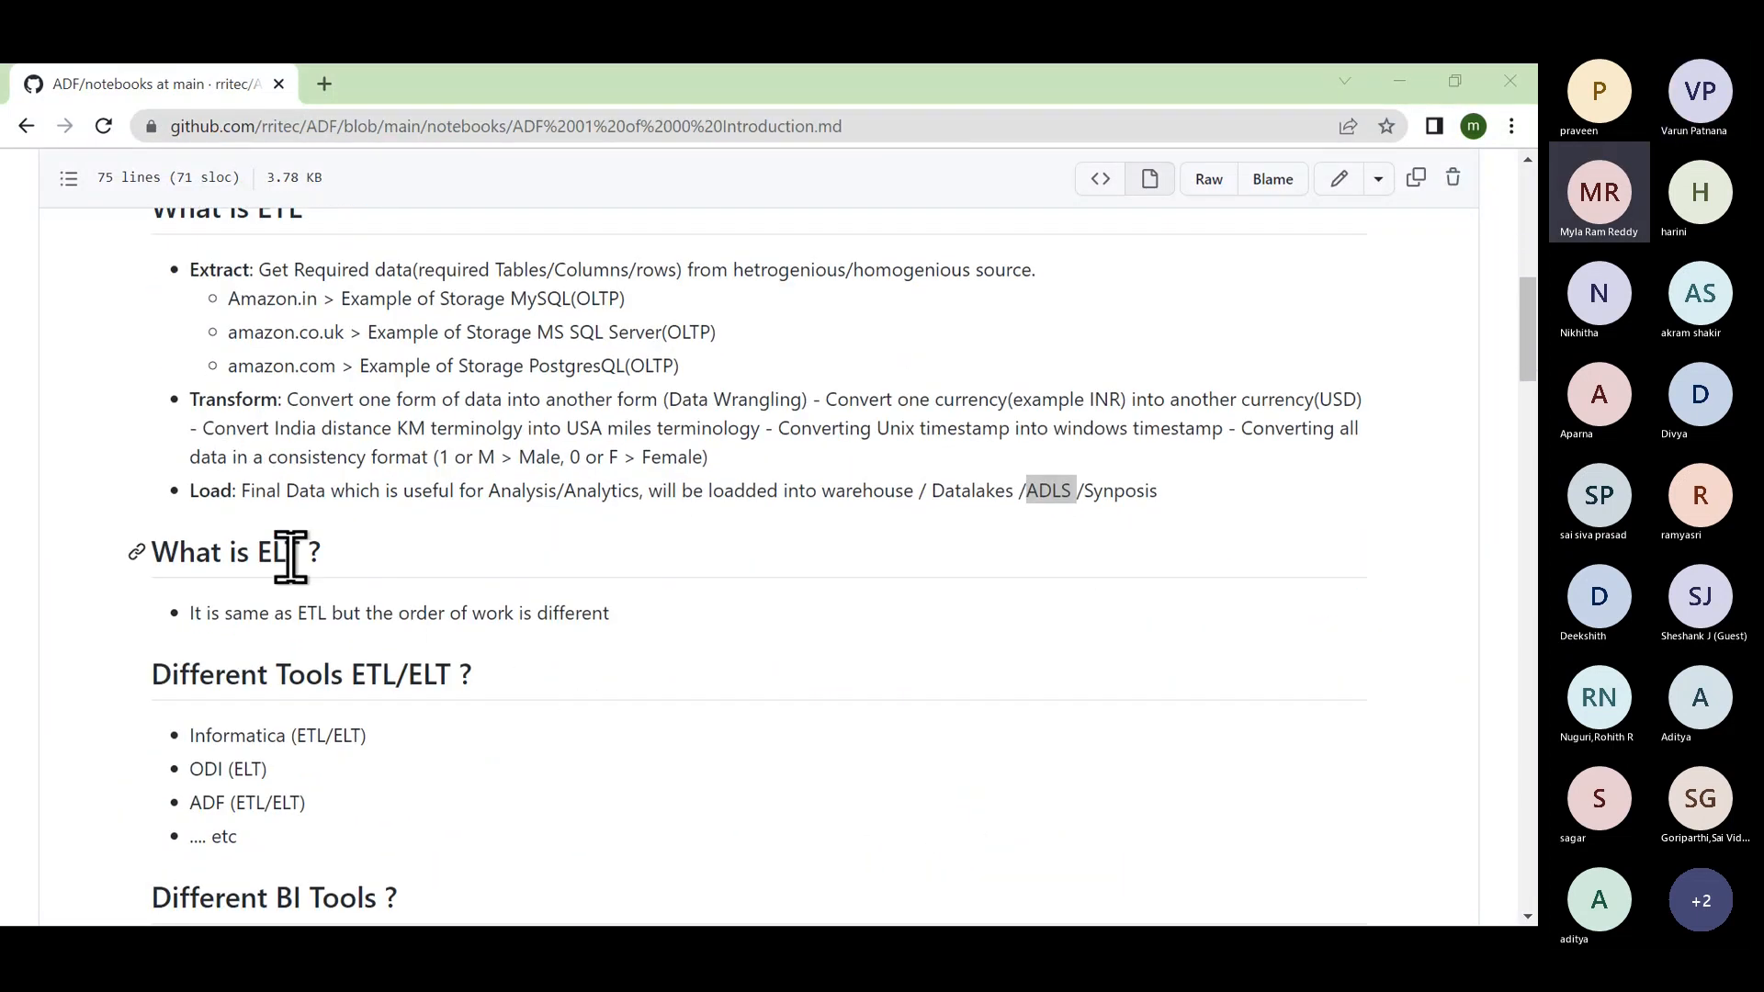
scroll(437, 650, down, 4)
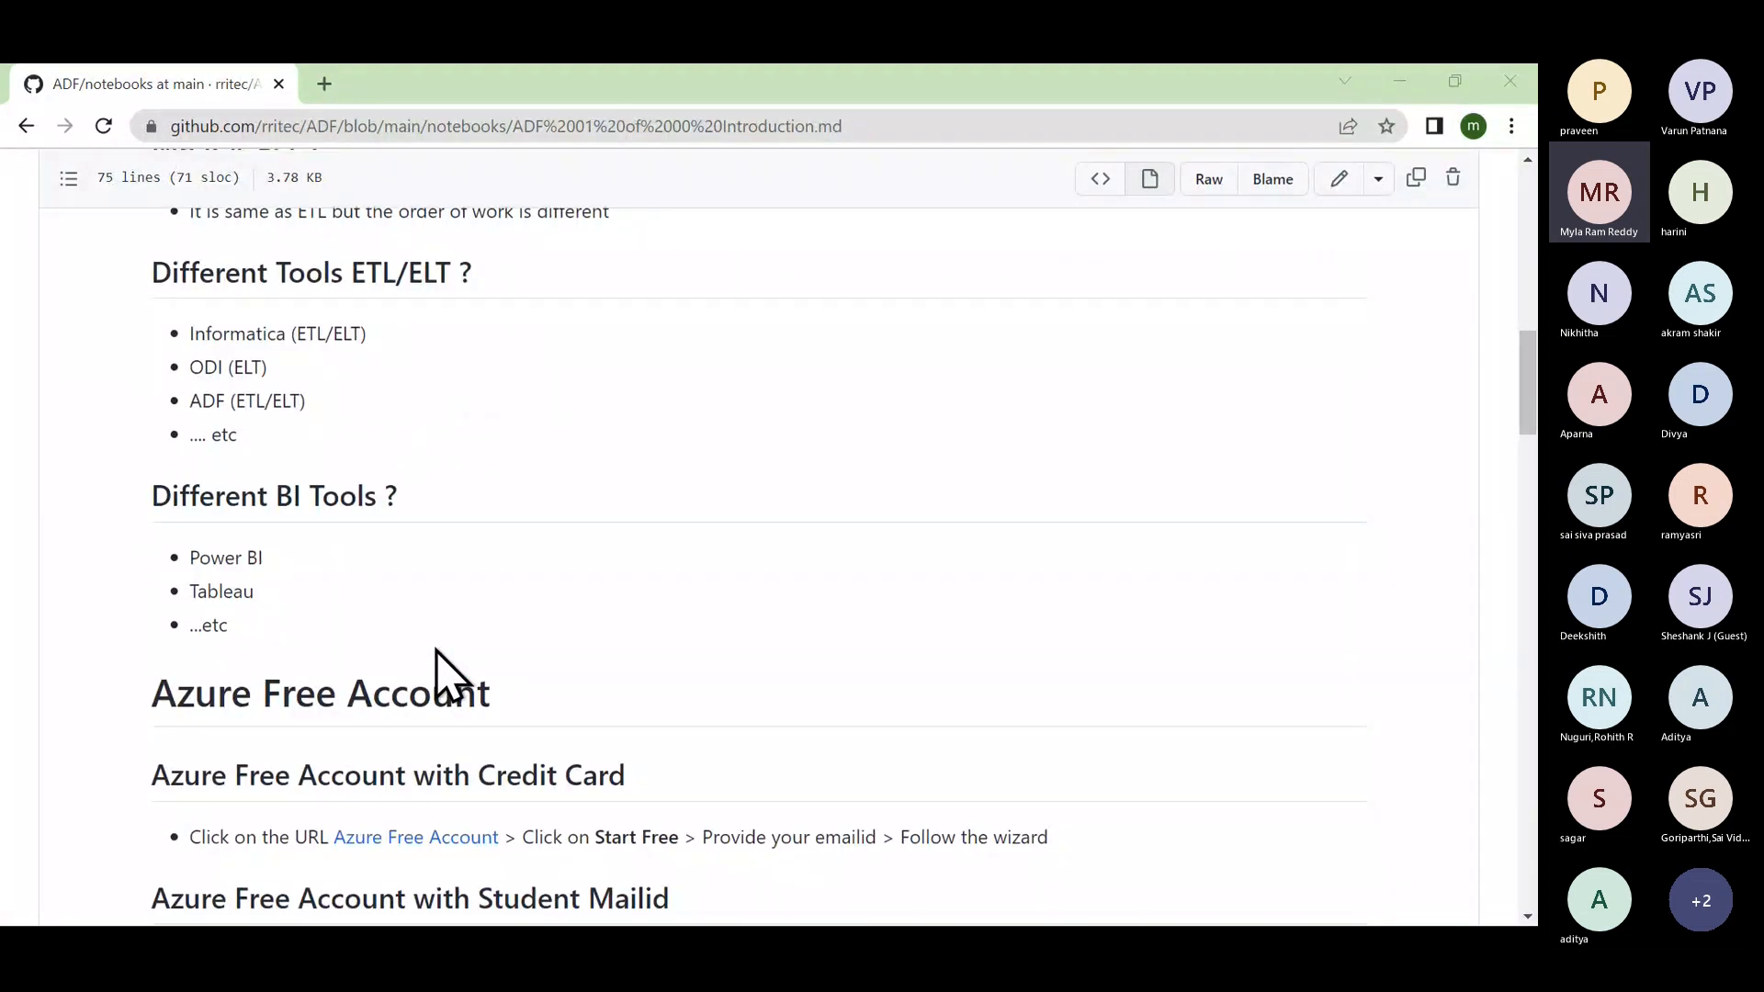
scroll(437, 651, down, 2)
scroll(437, 650, down, 1)
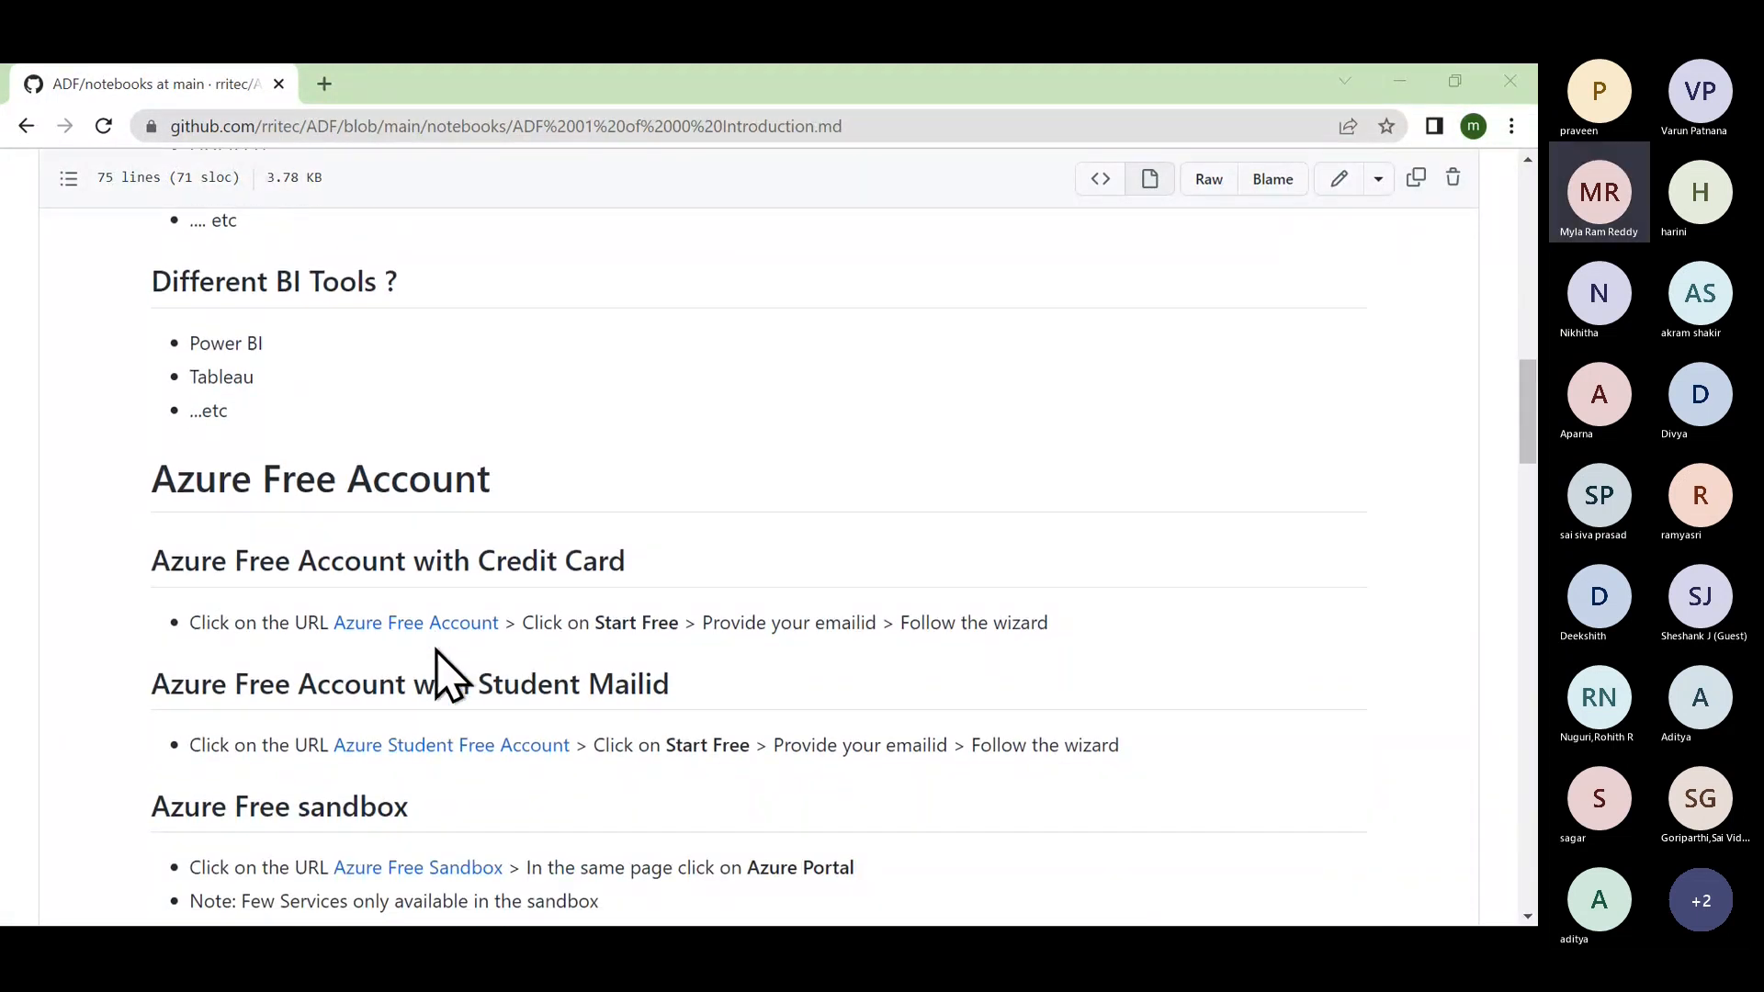
scroll(437, 650, down, 2)
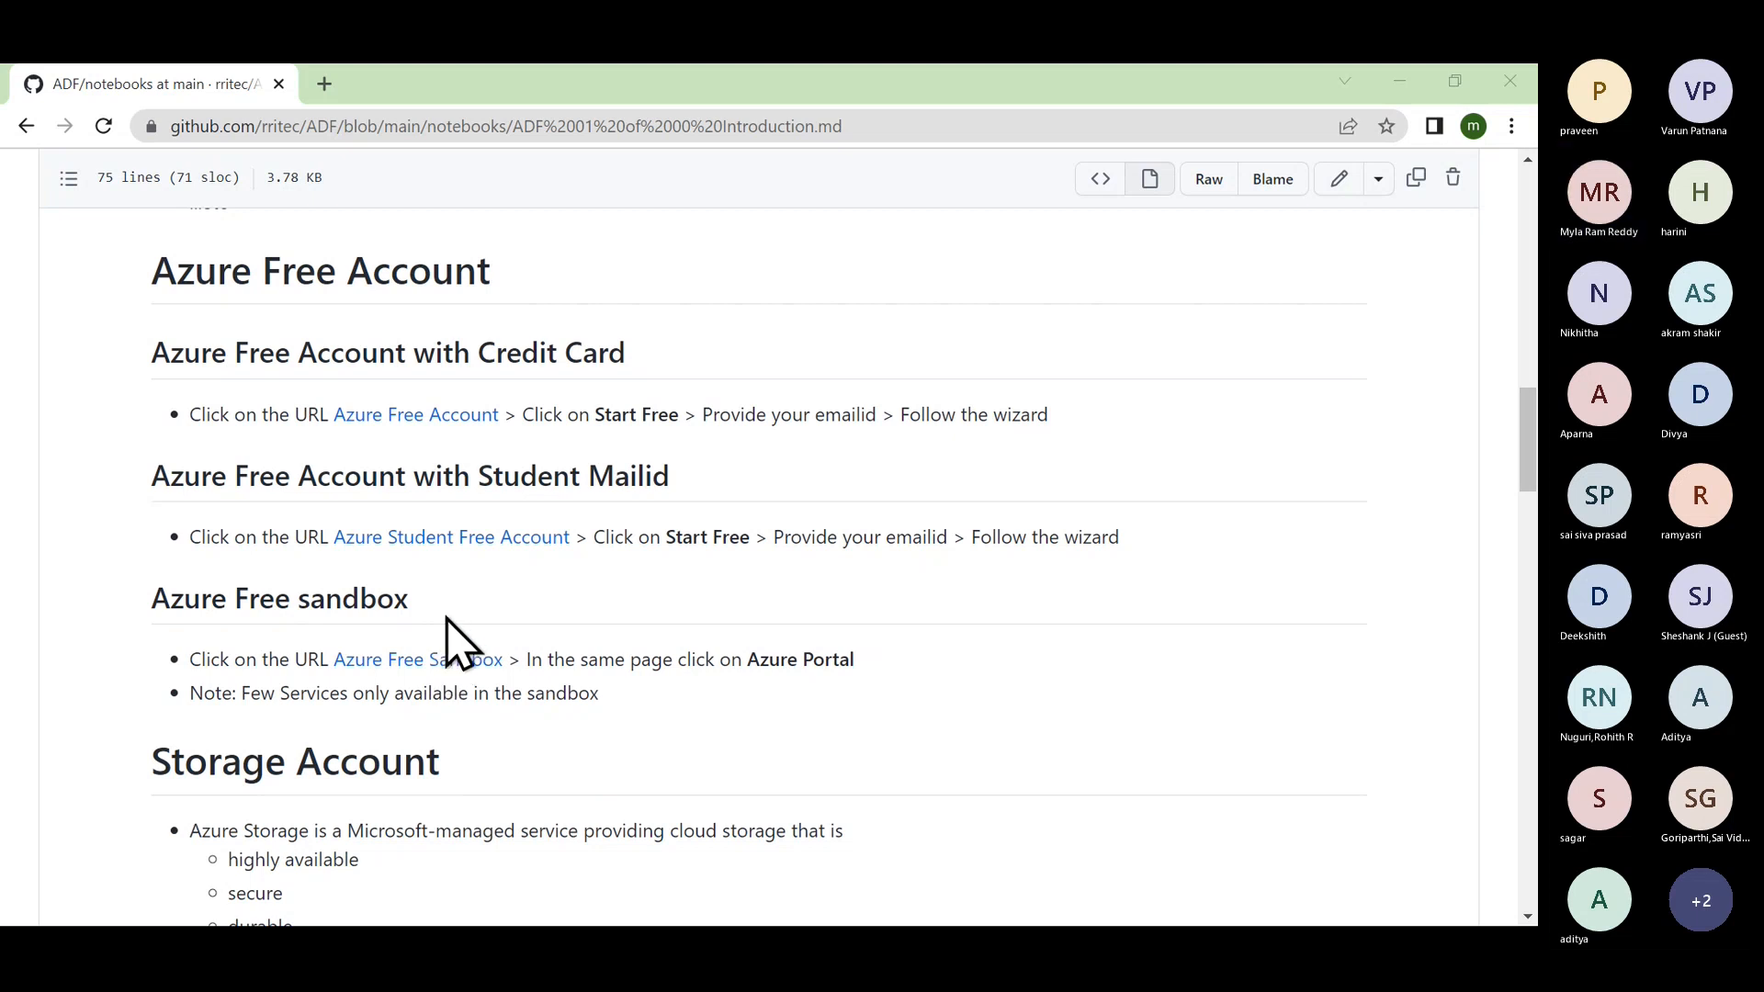
double_click(516, 350)
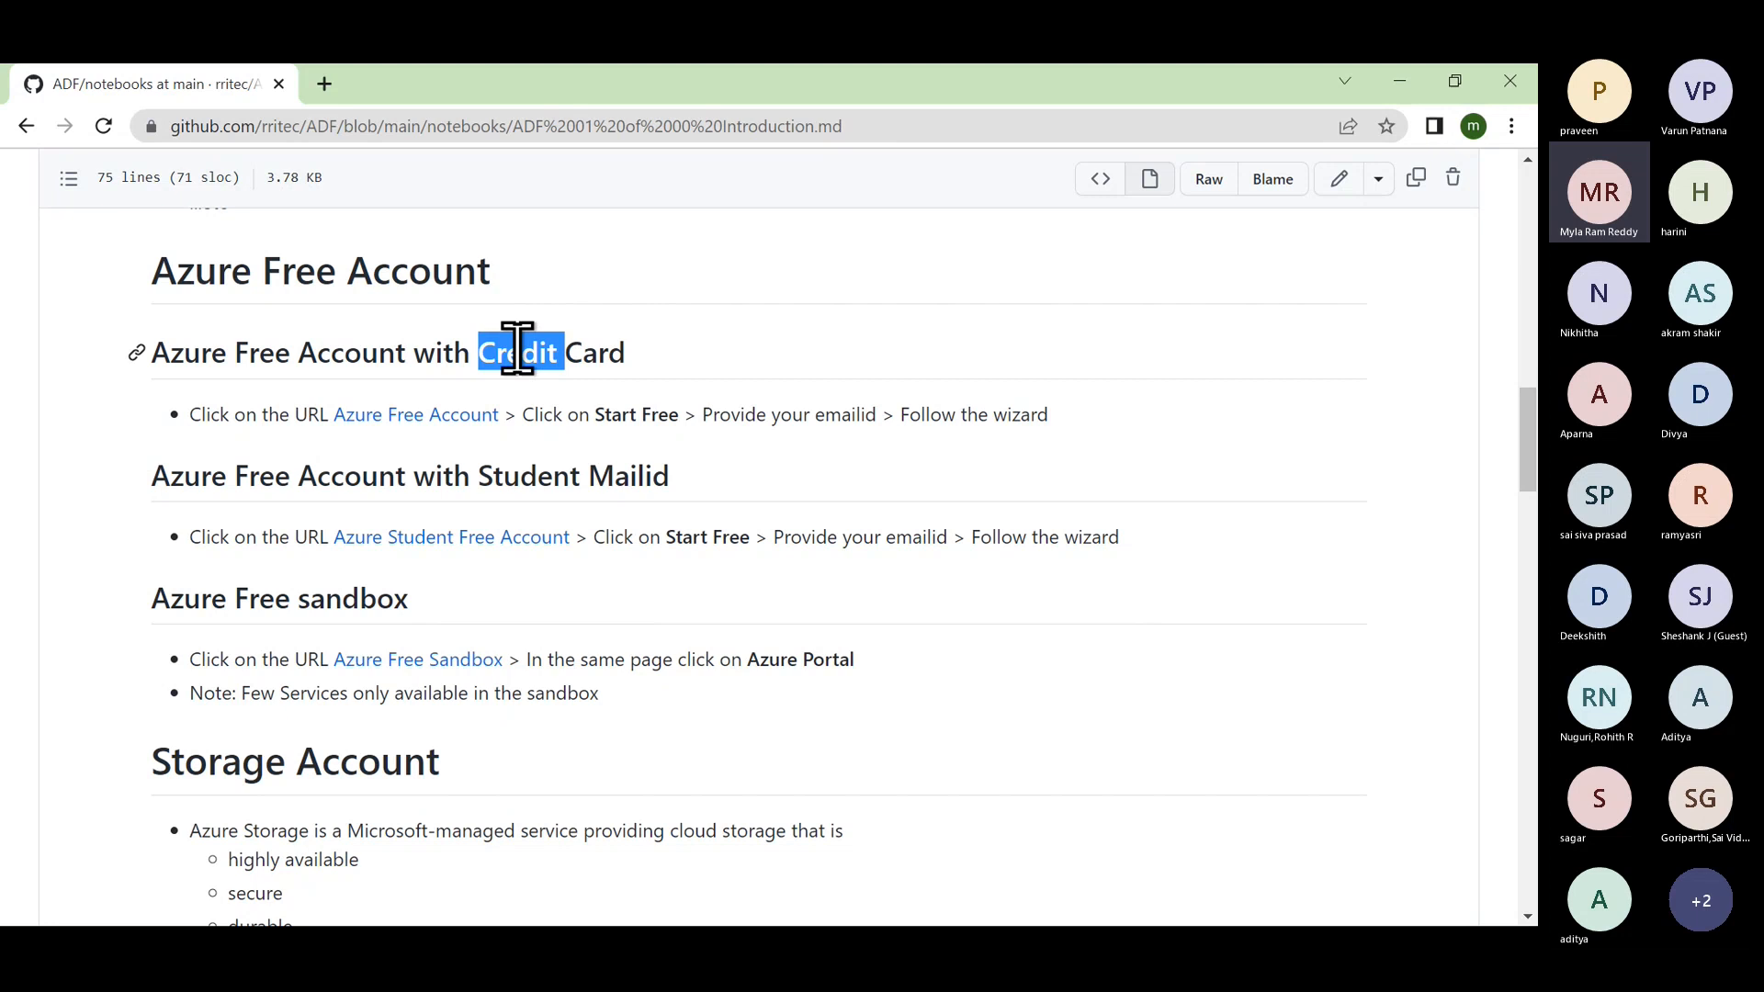
Open the Azure Free Account link from the notes in a new tab and switch to it.
right_click(421, 418)
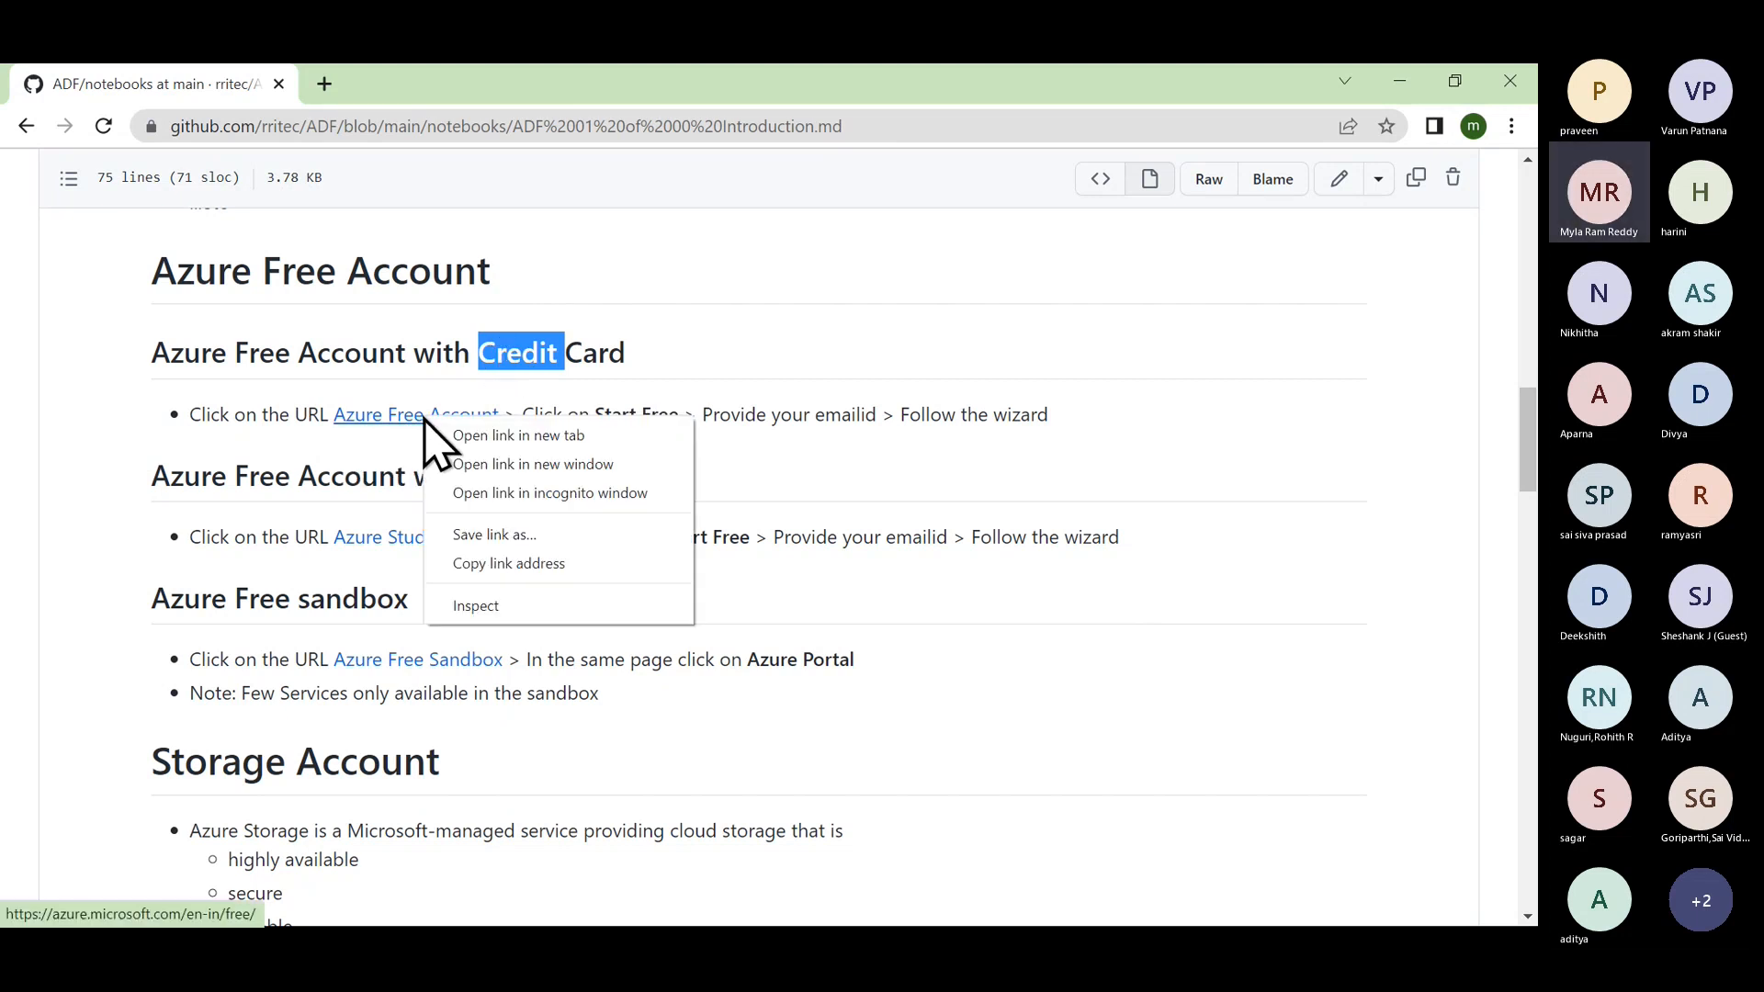
click(468, 441)
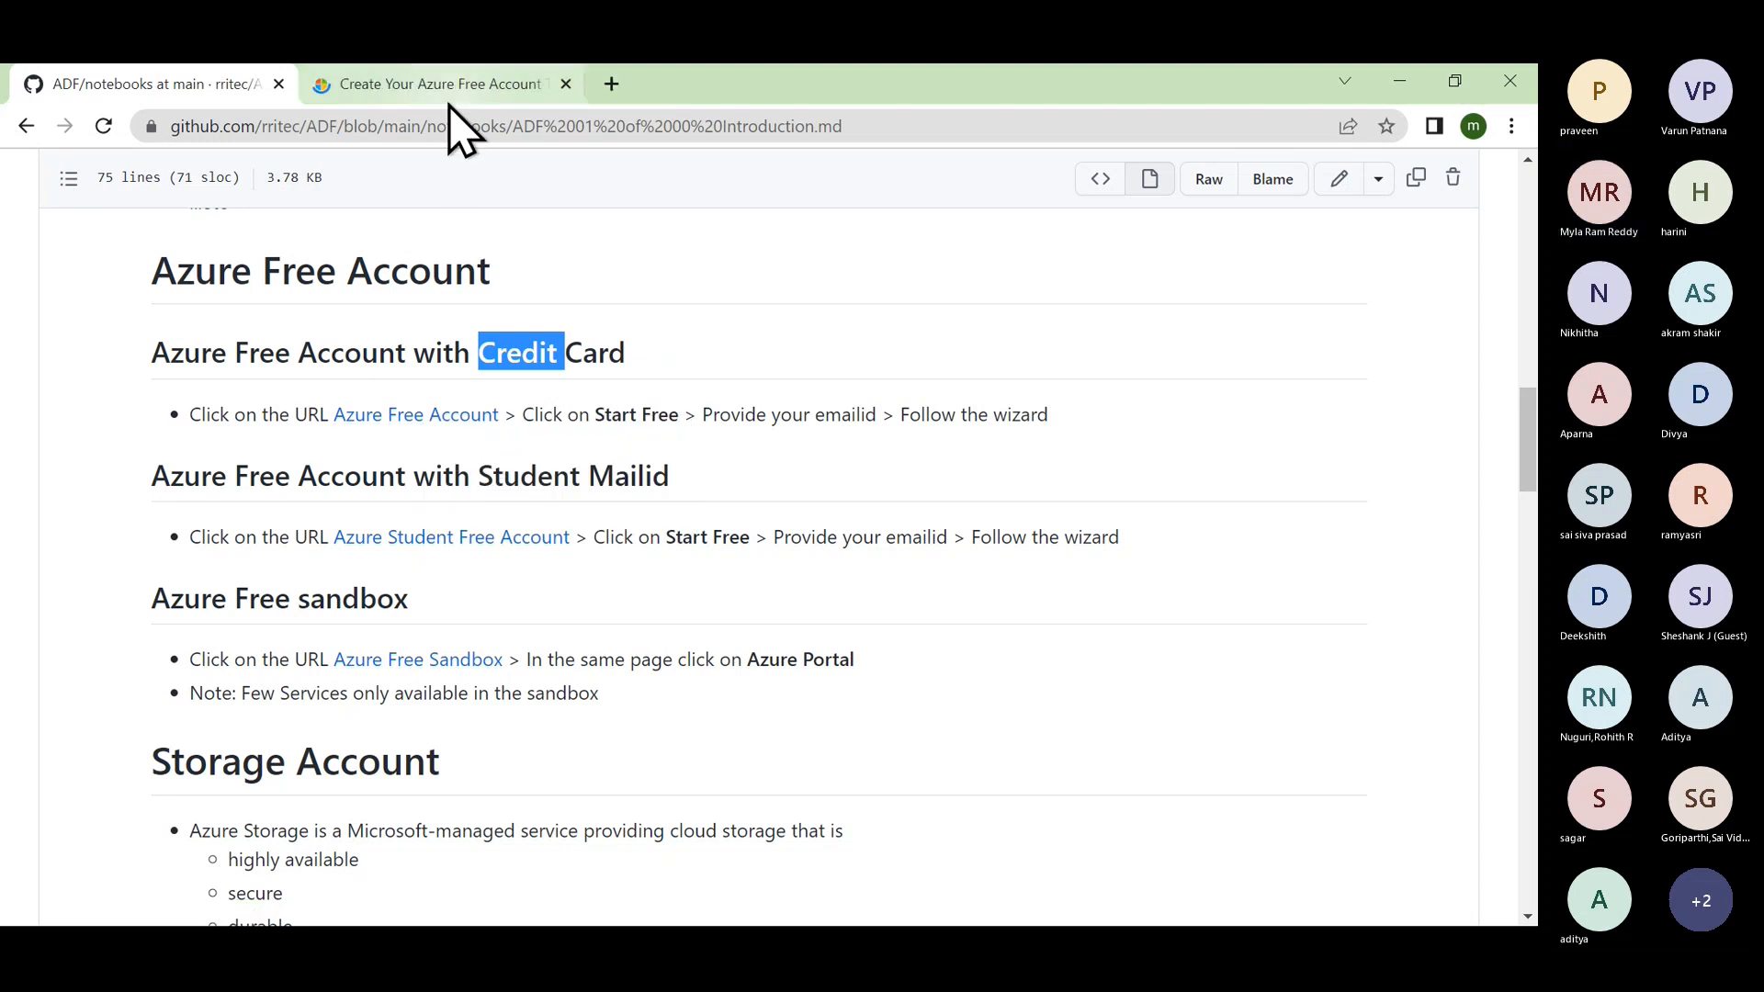
click(450, 88)
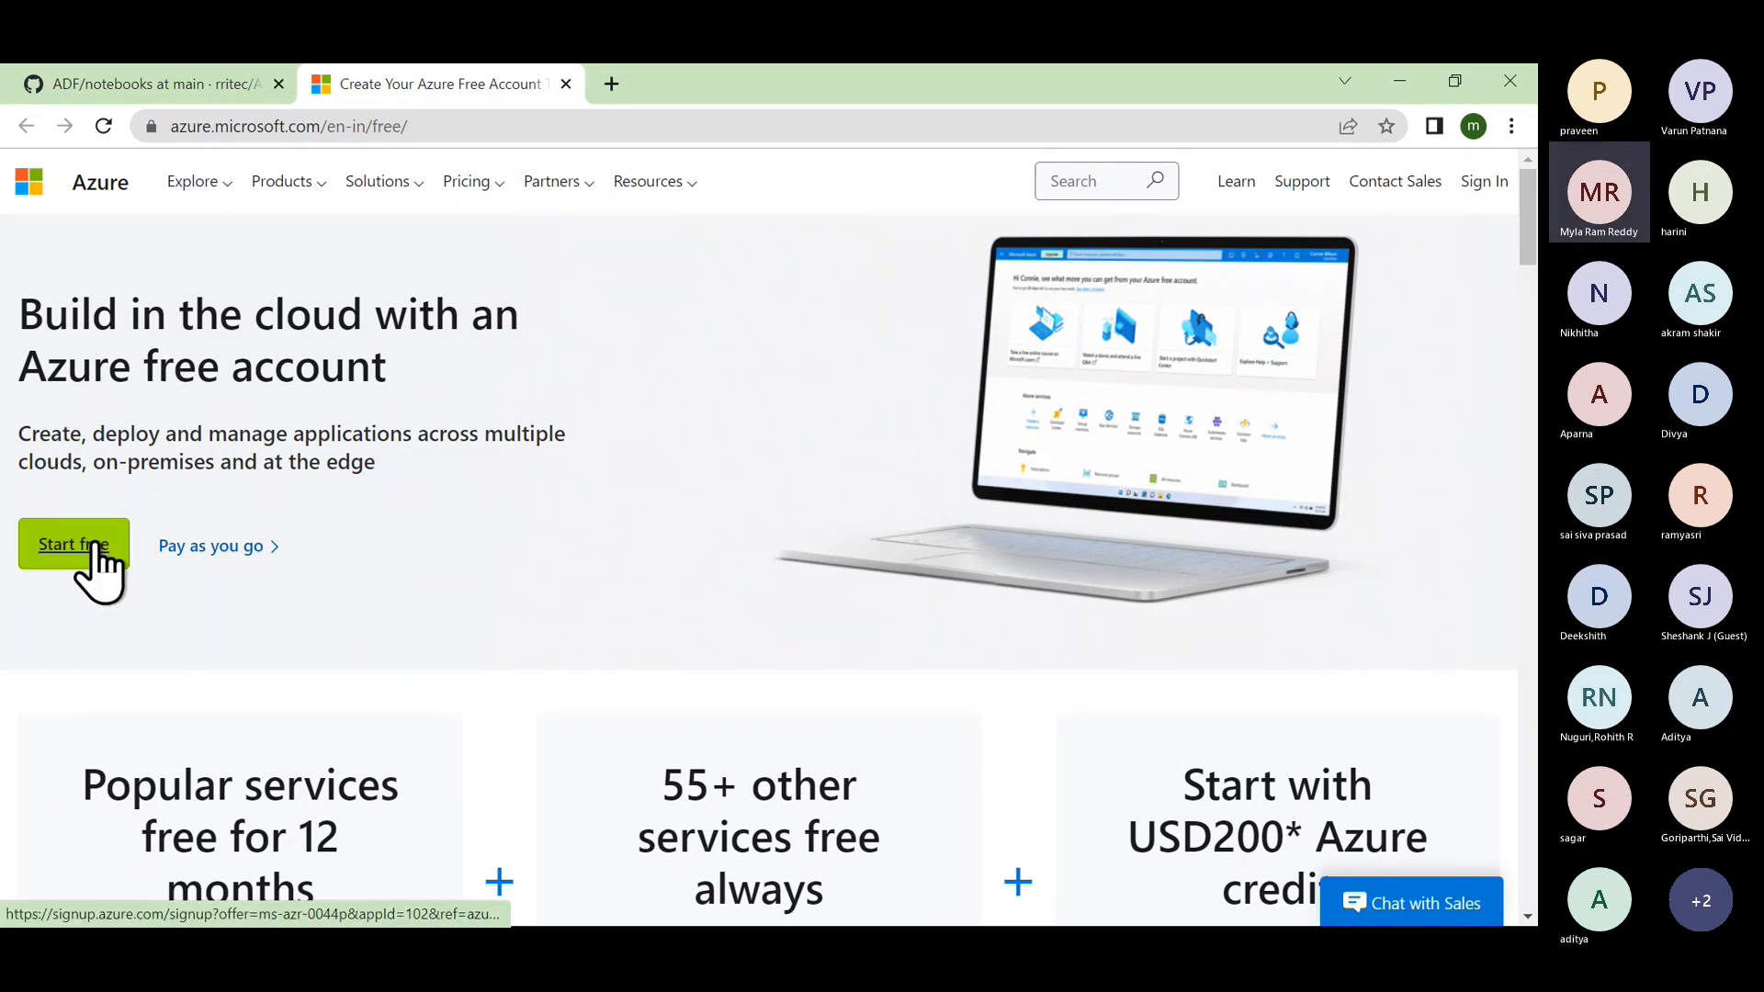
Highlight the offers: 12 months free services, 55+ always-free services, and USD200 credit.
scroll(295, 618, down, 3)
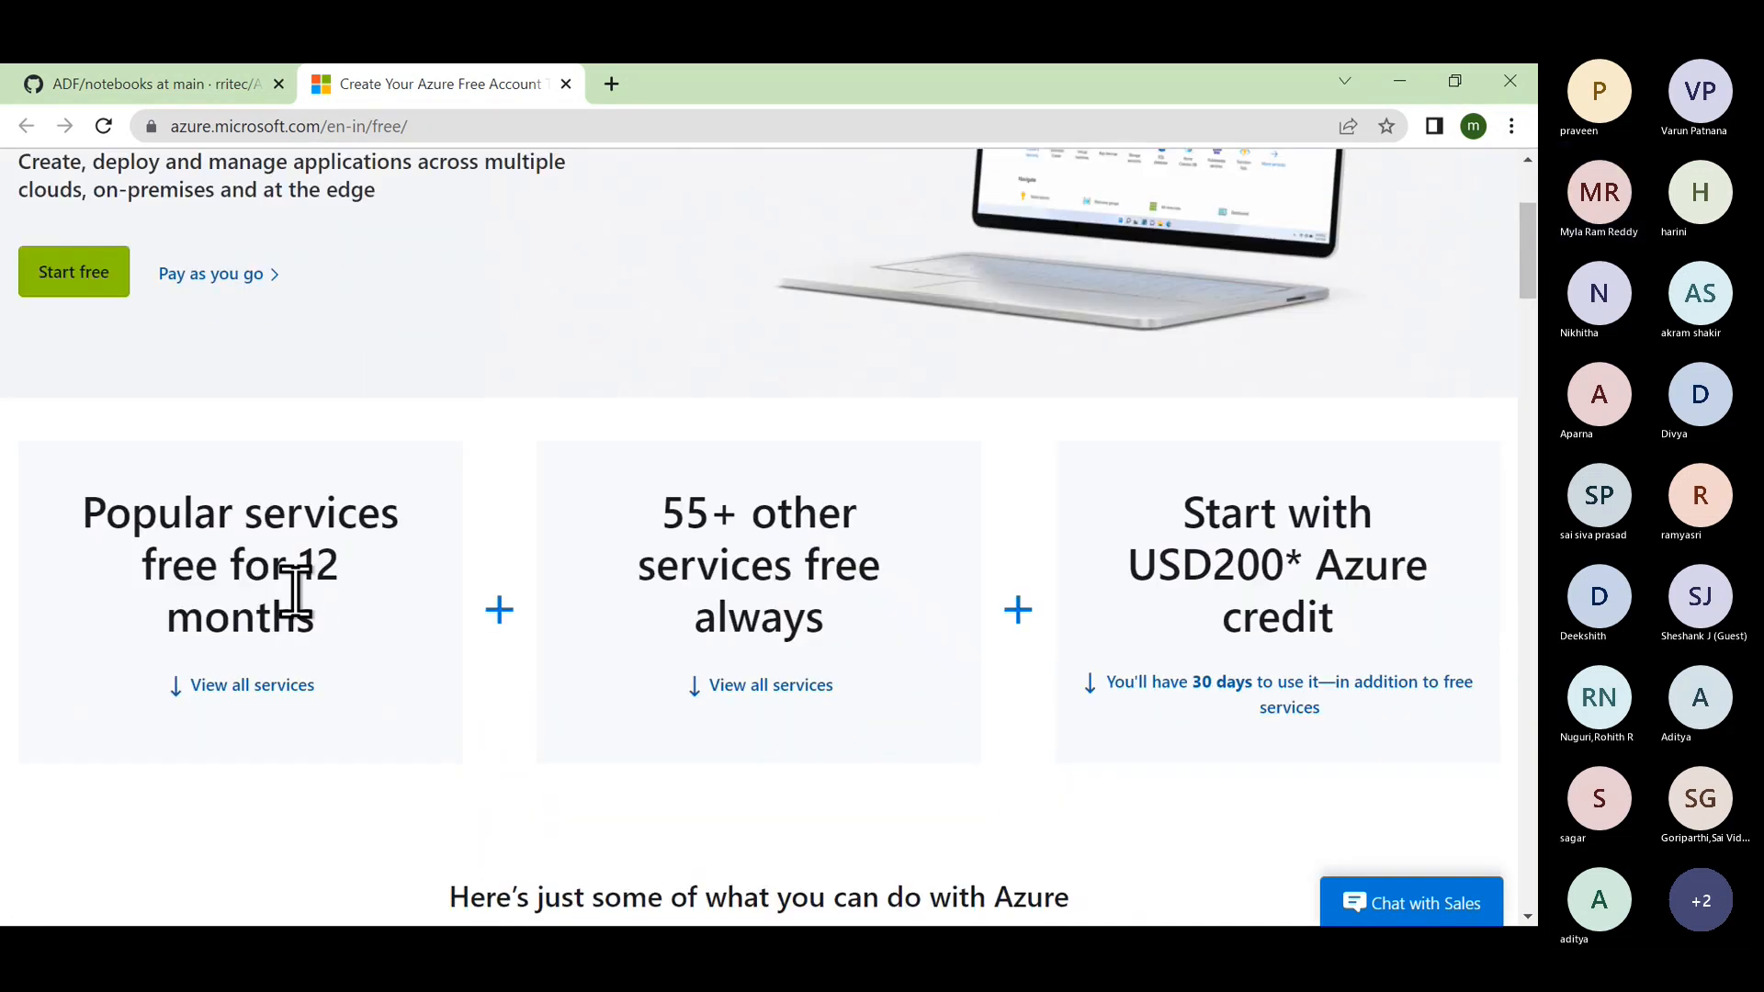
double_click(187, 577)
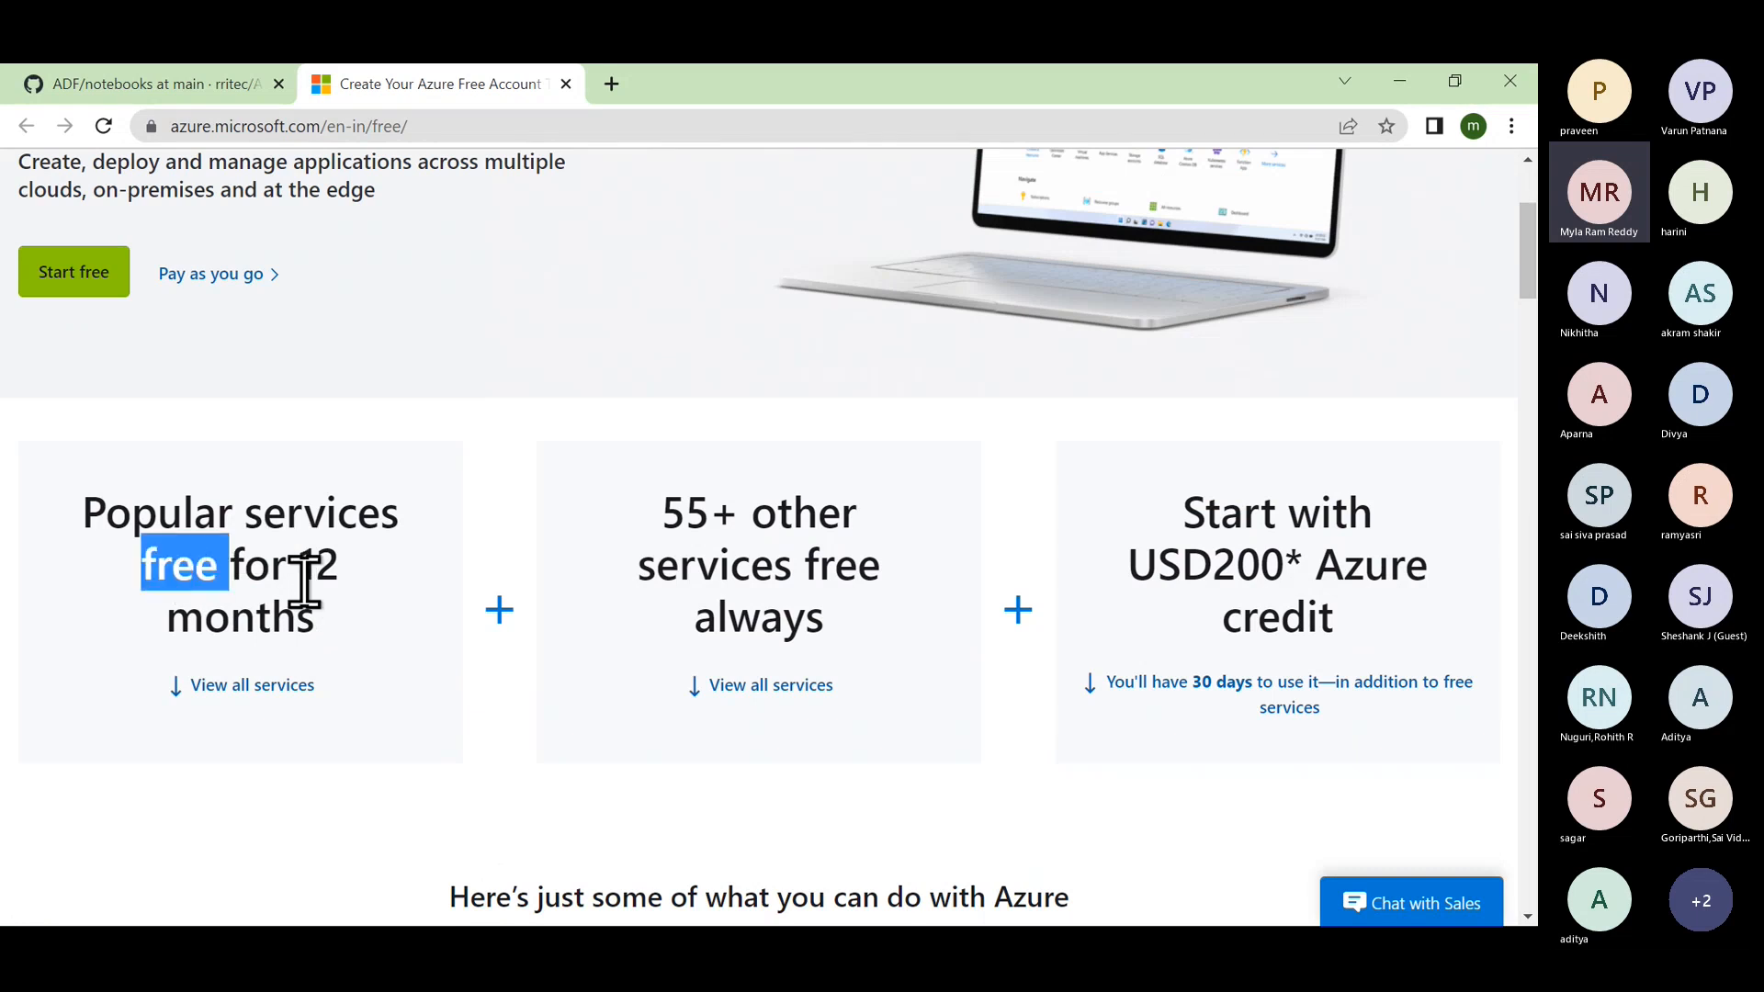
double_click(689, 514)
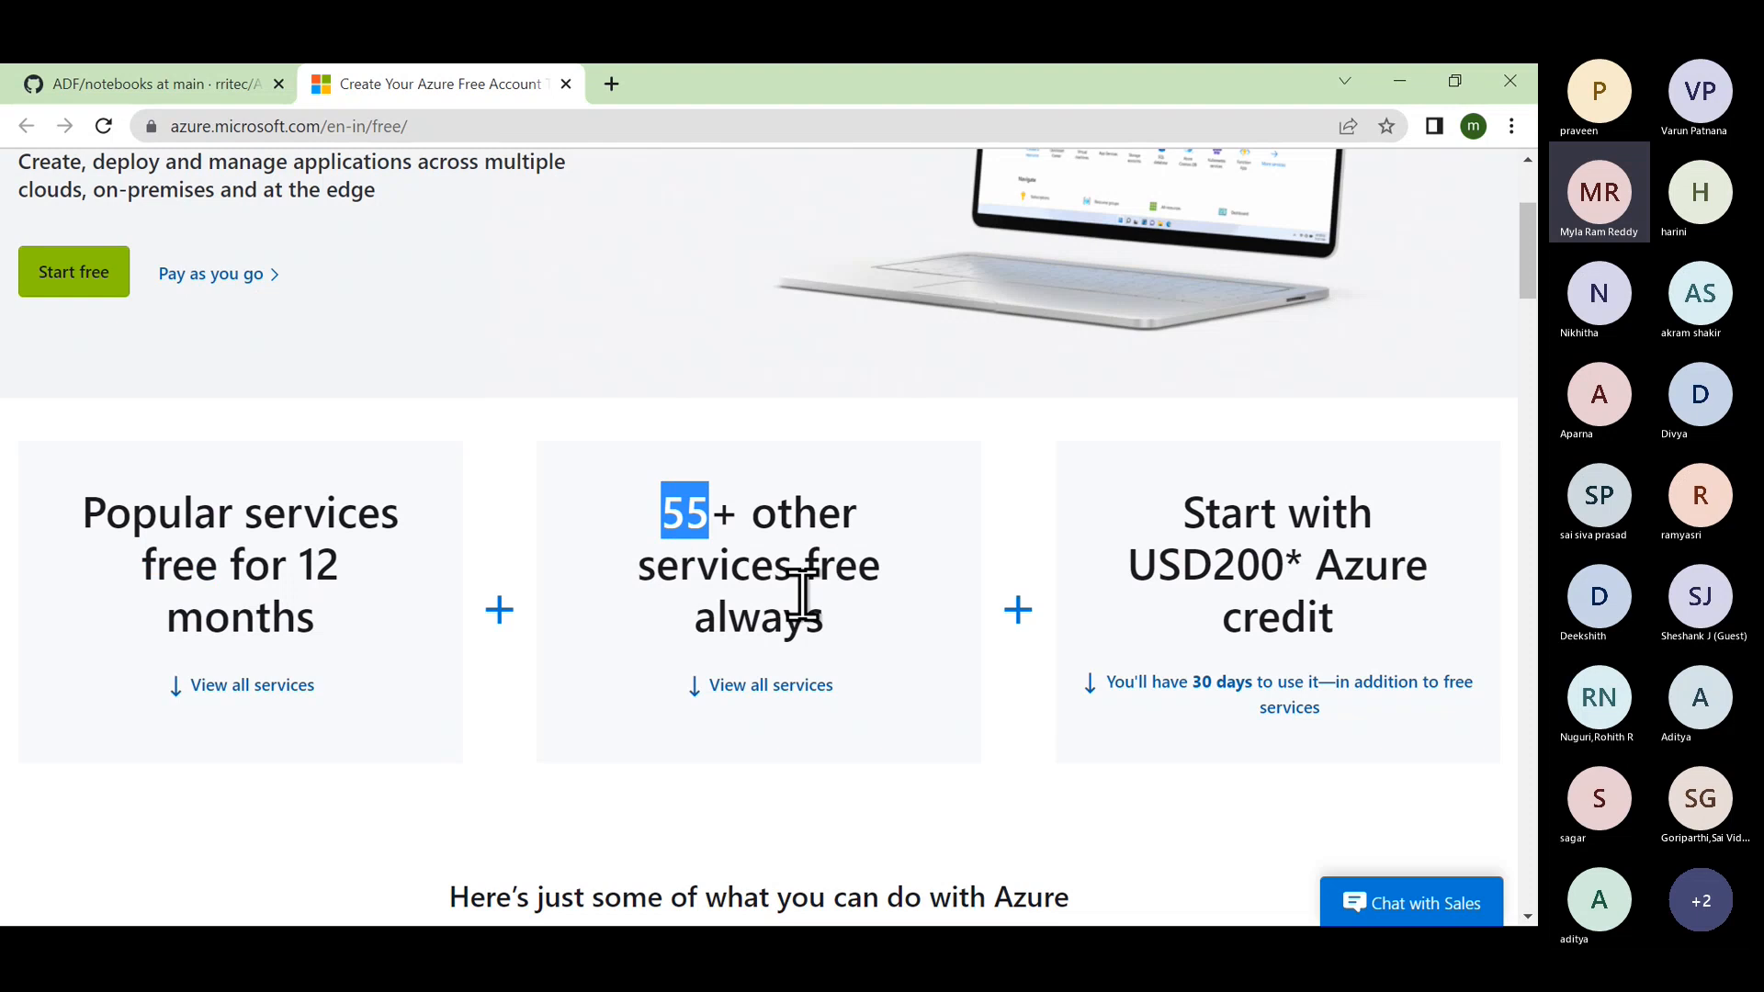
double_click(1217, 558)
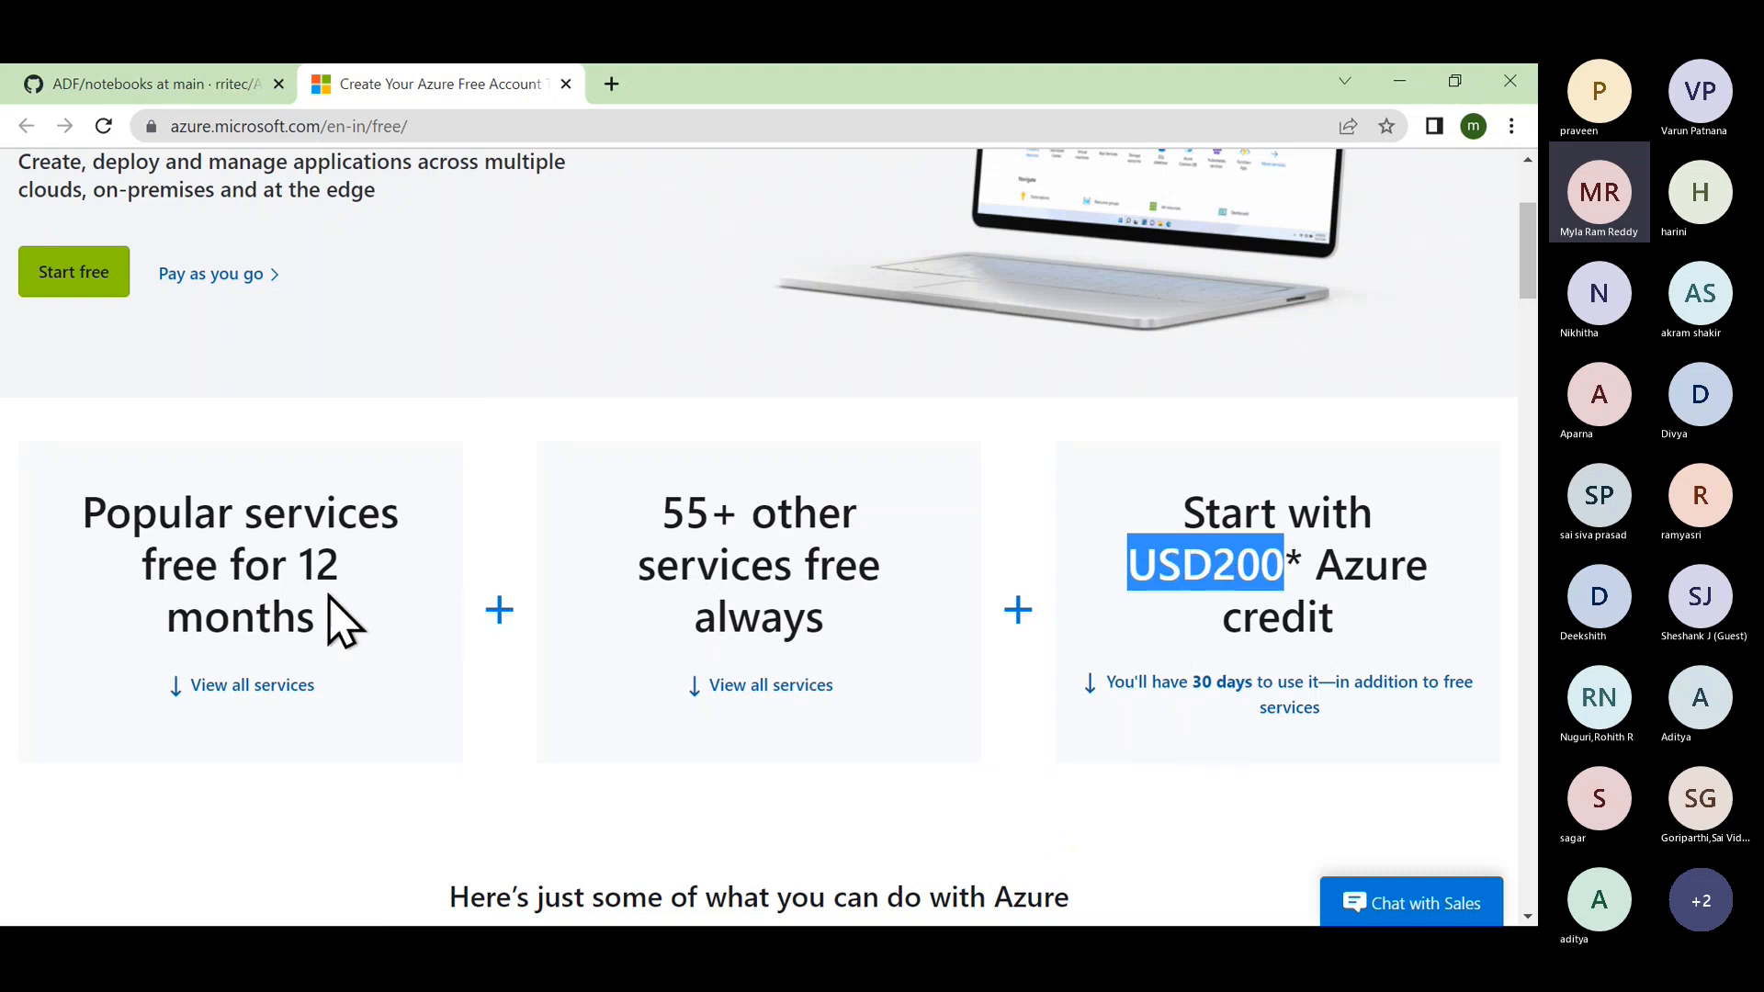
double_click(311, 562)
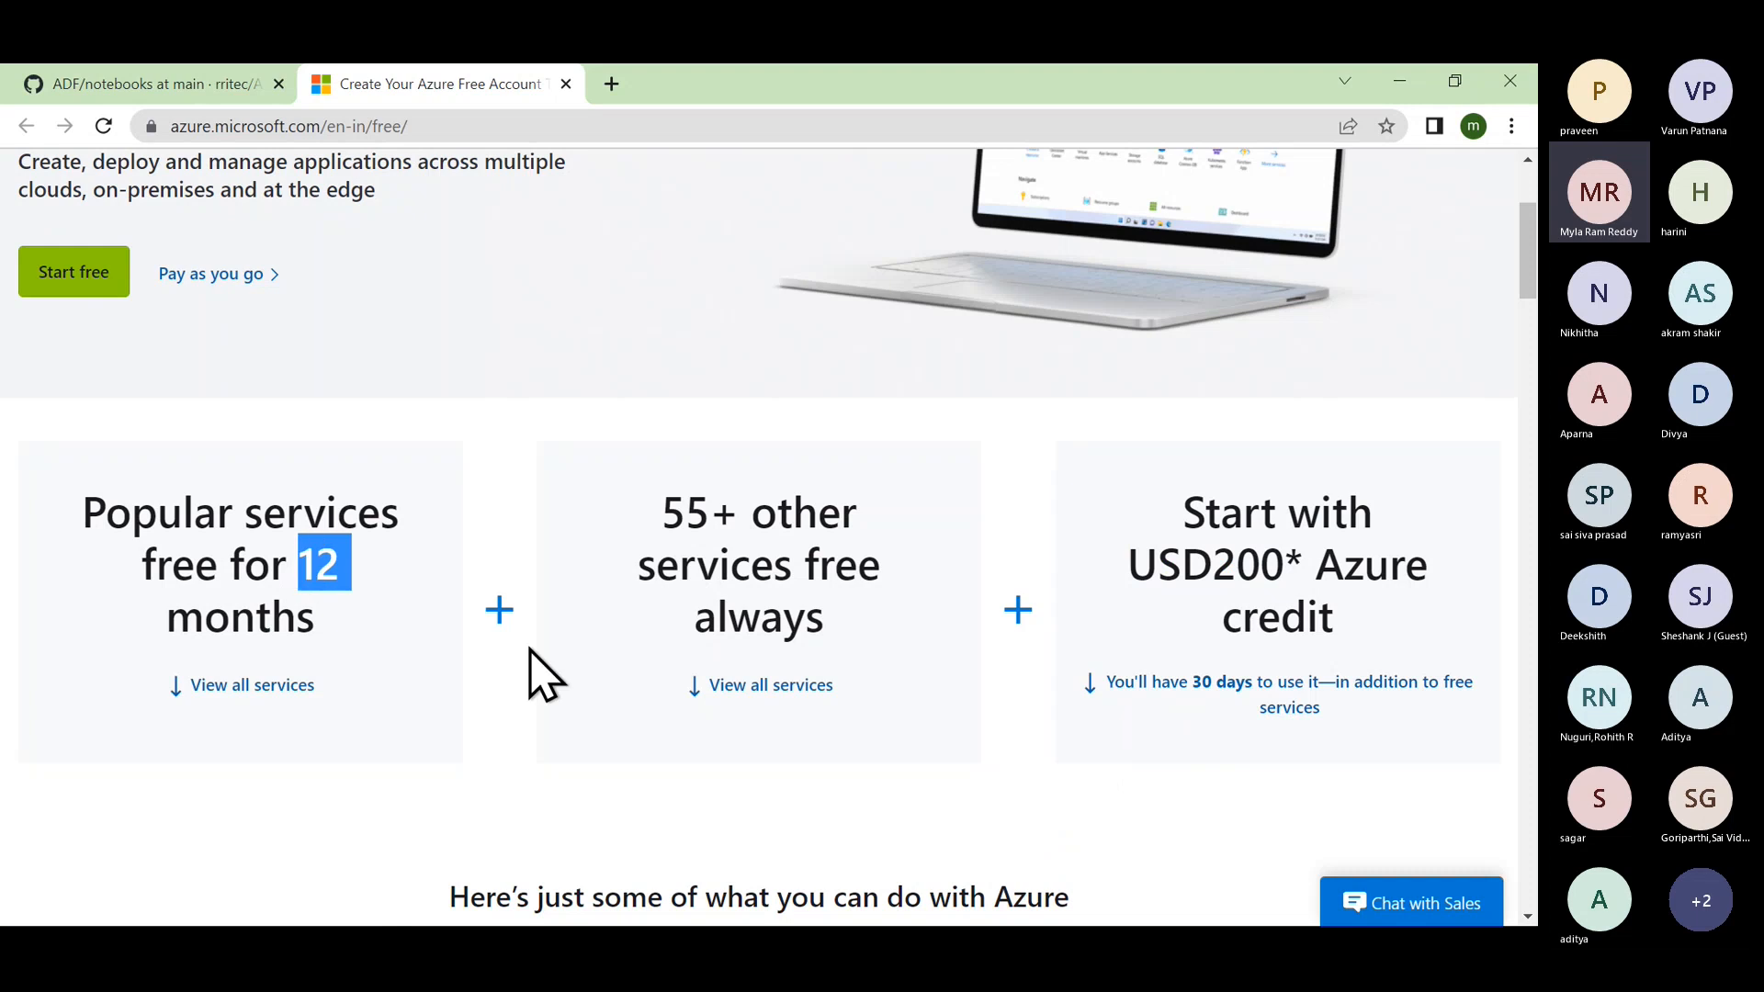
click(689, 519)
triple_click(689, 514)
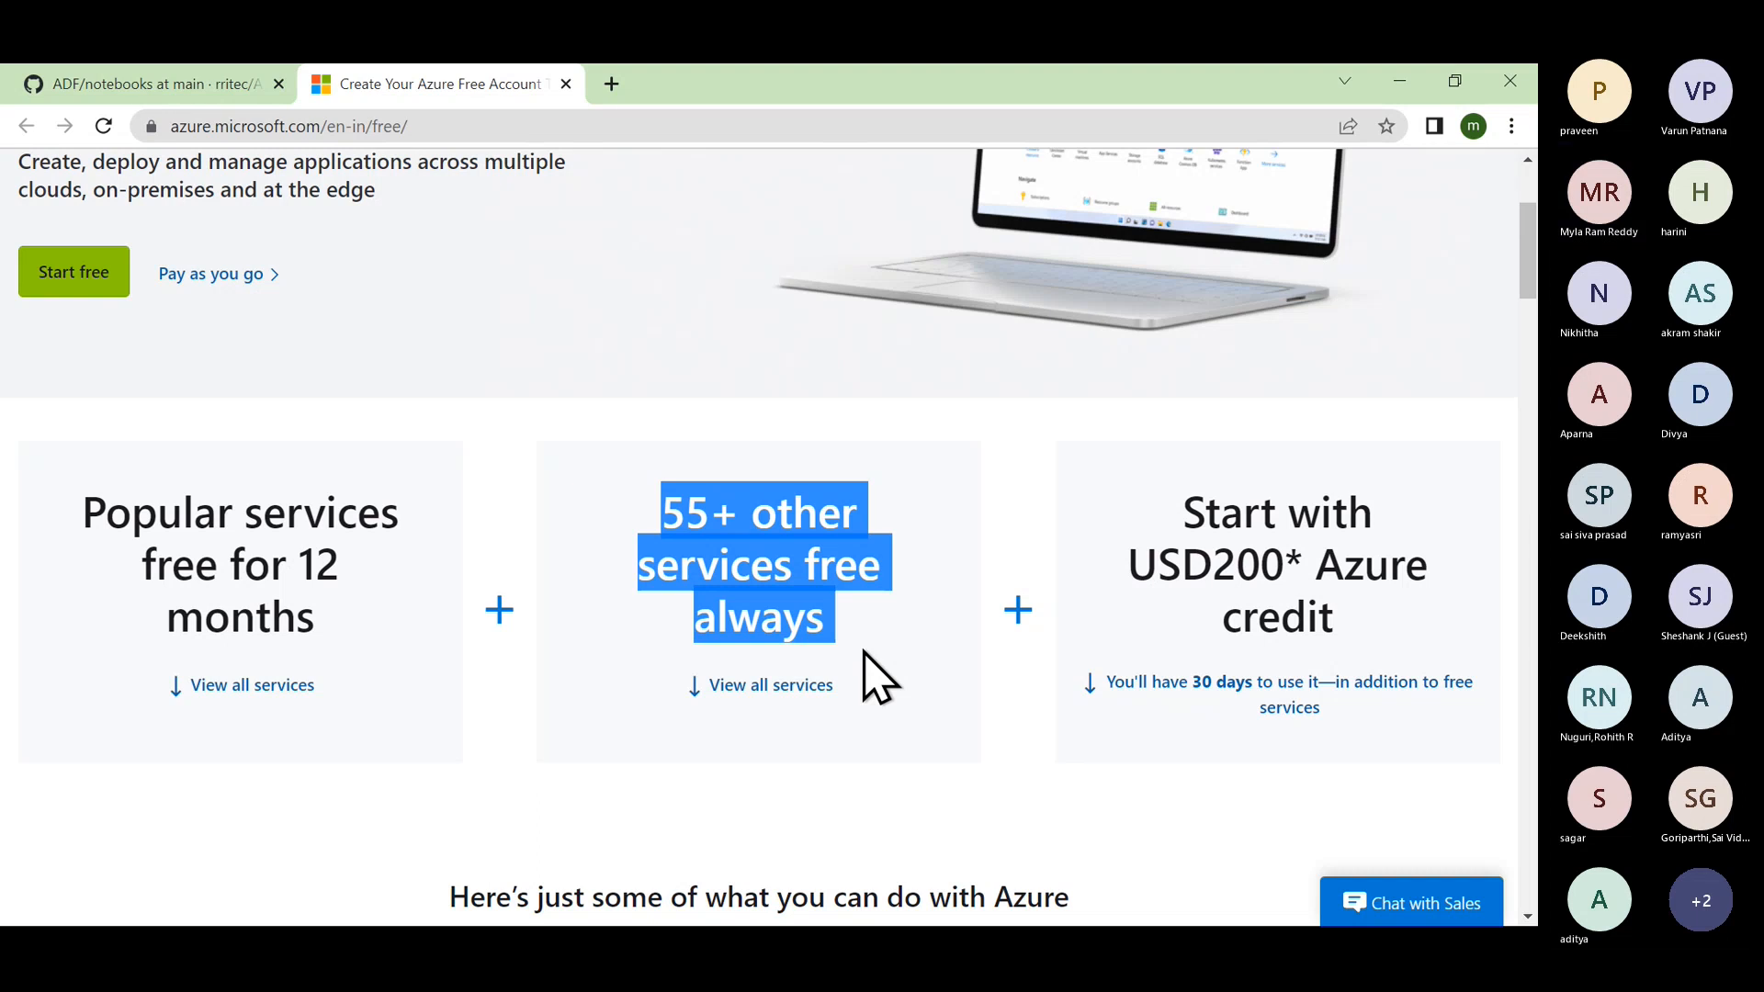
scroll(872, 675, up, 1)
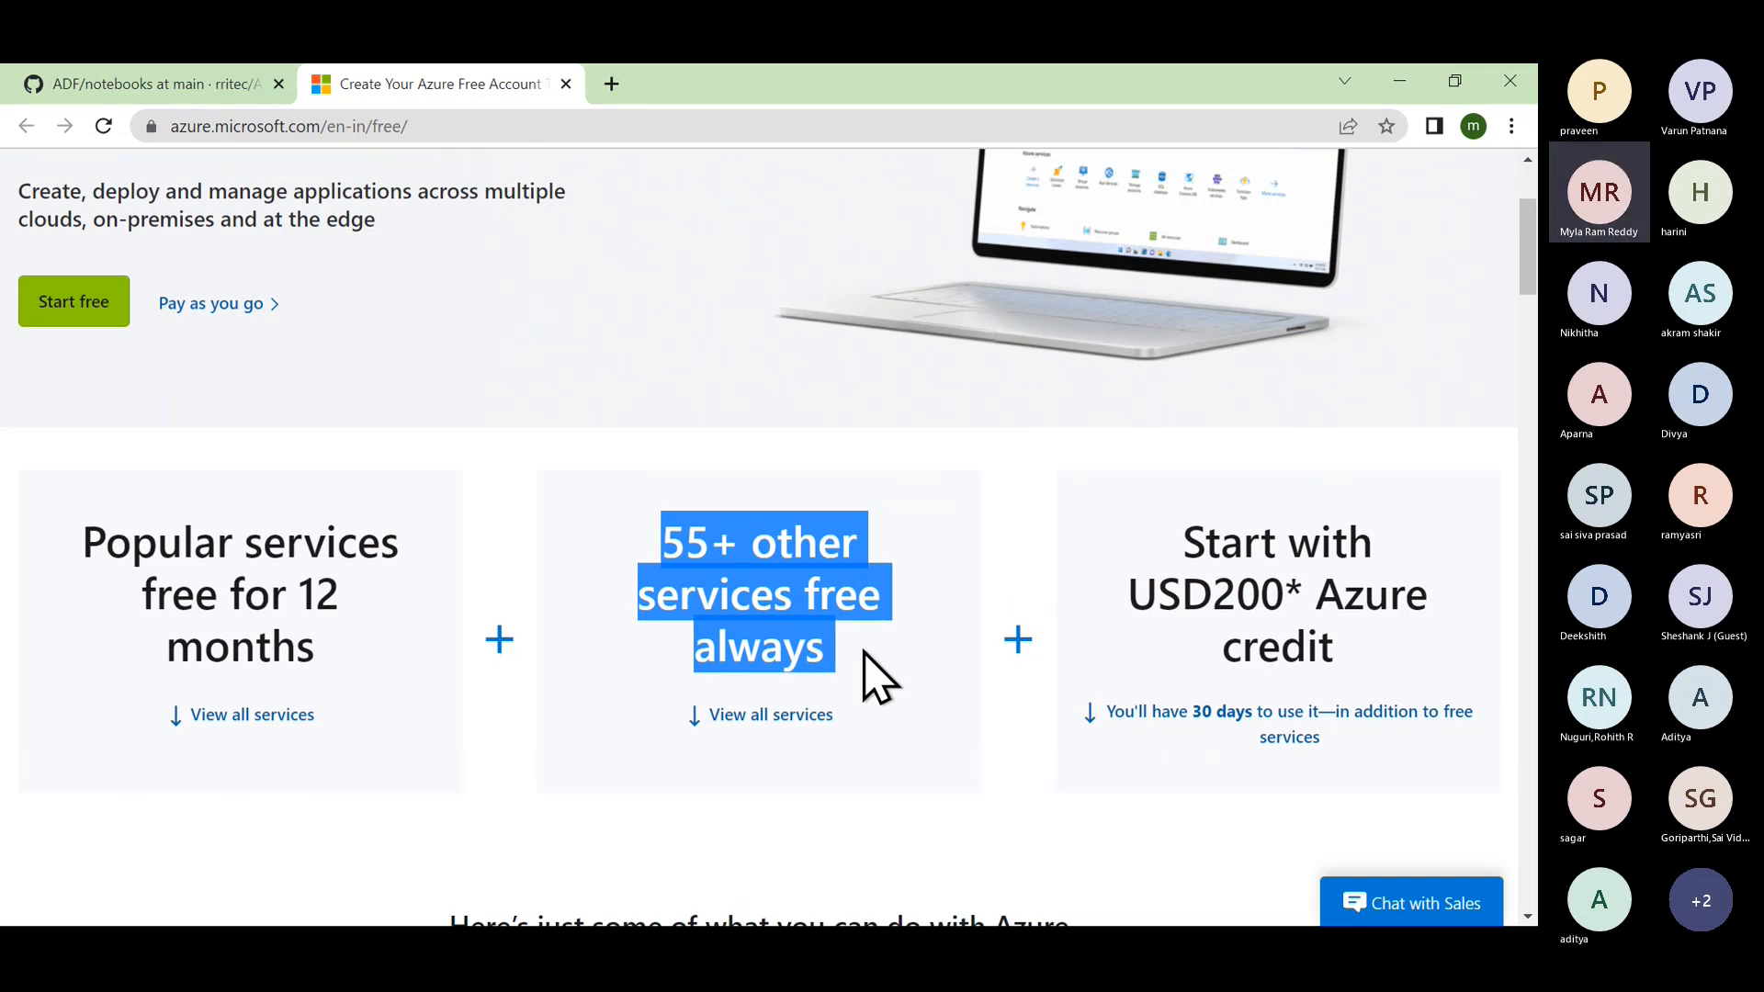
scroll(872, 676, up, 3)
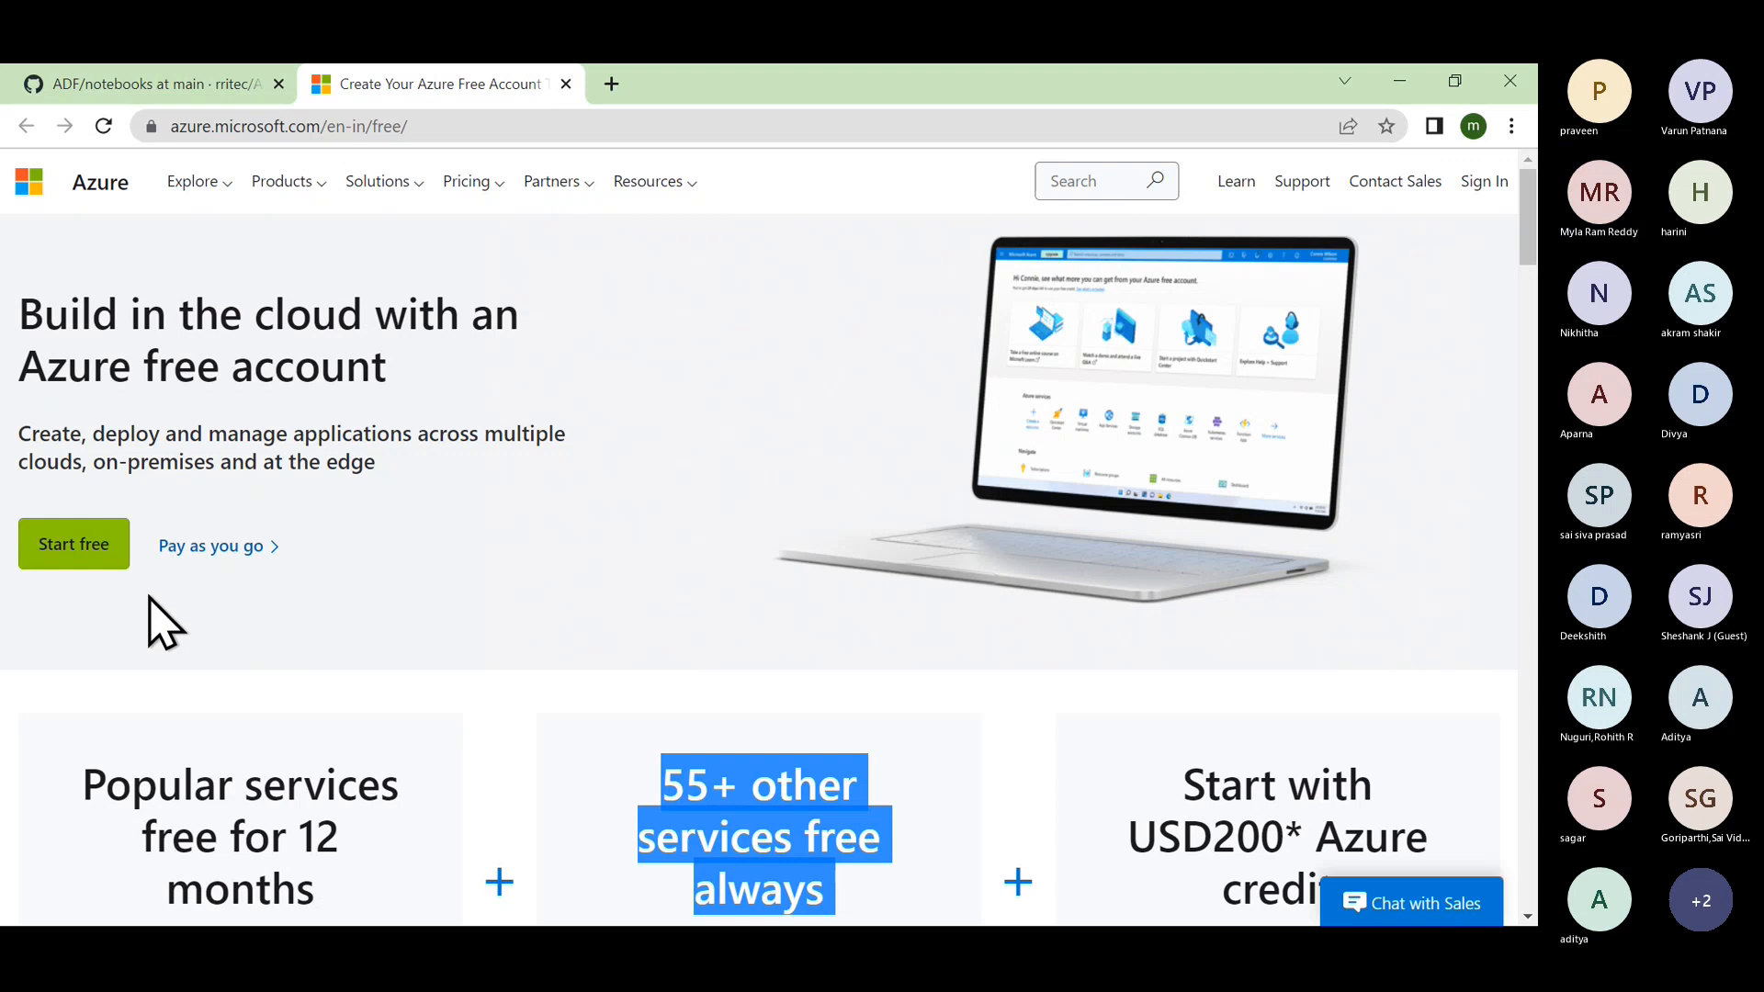
Back on the GitHub notes, open the Azure Student Free Account link in a new tab.
click(204, 84)
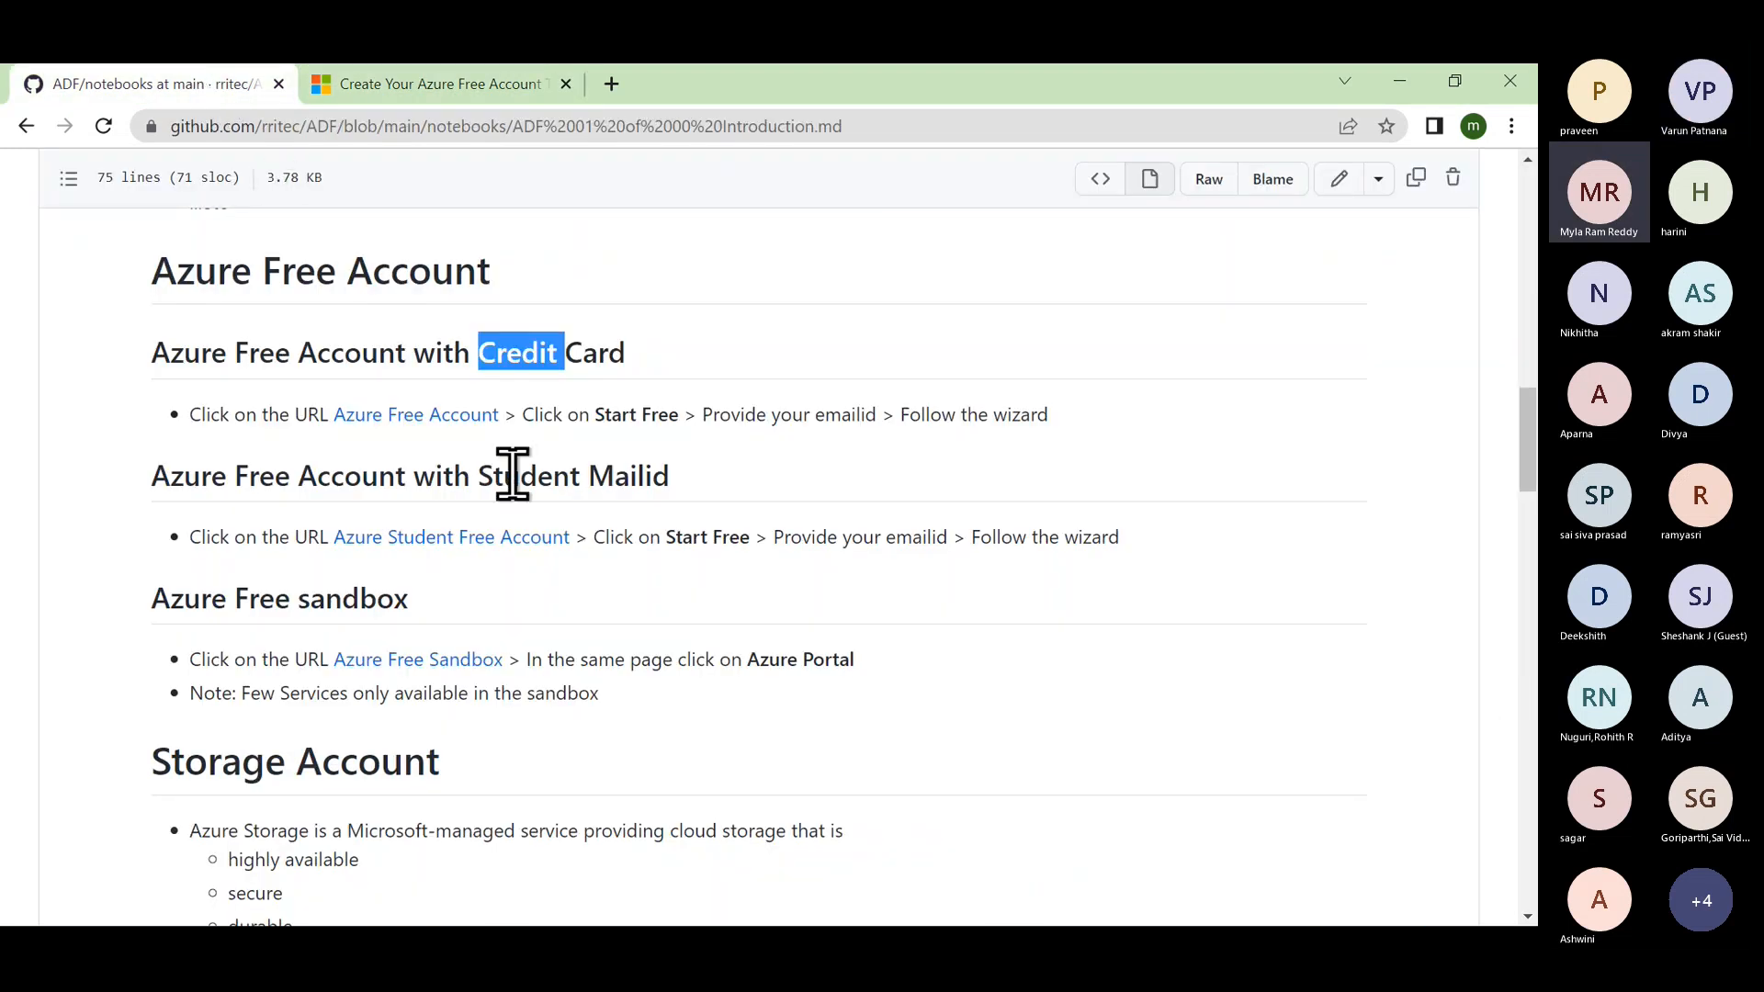
right_click(508, 542)
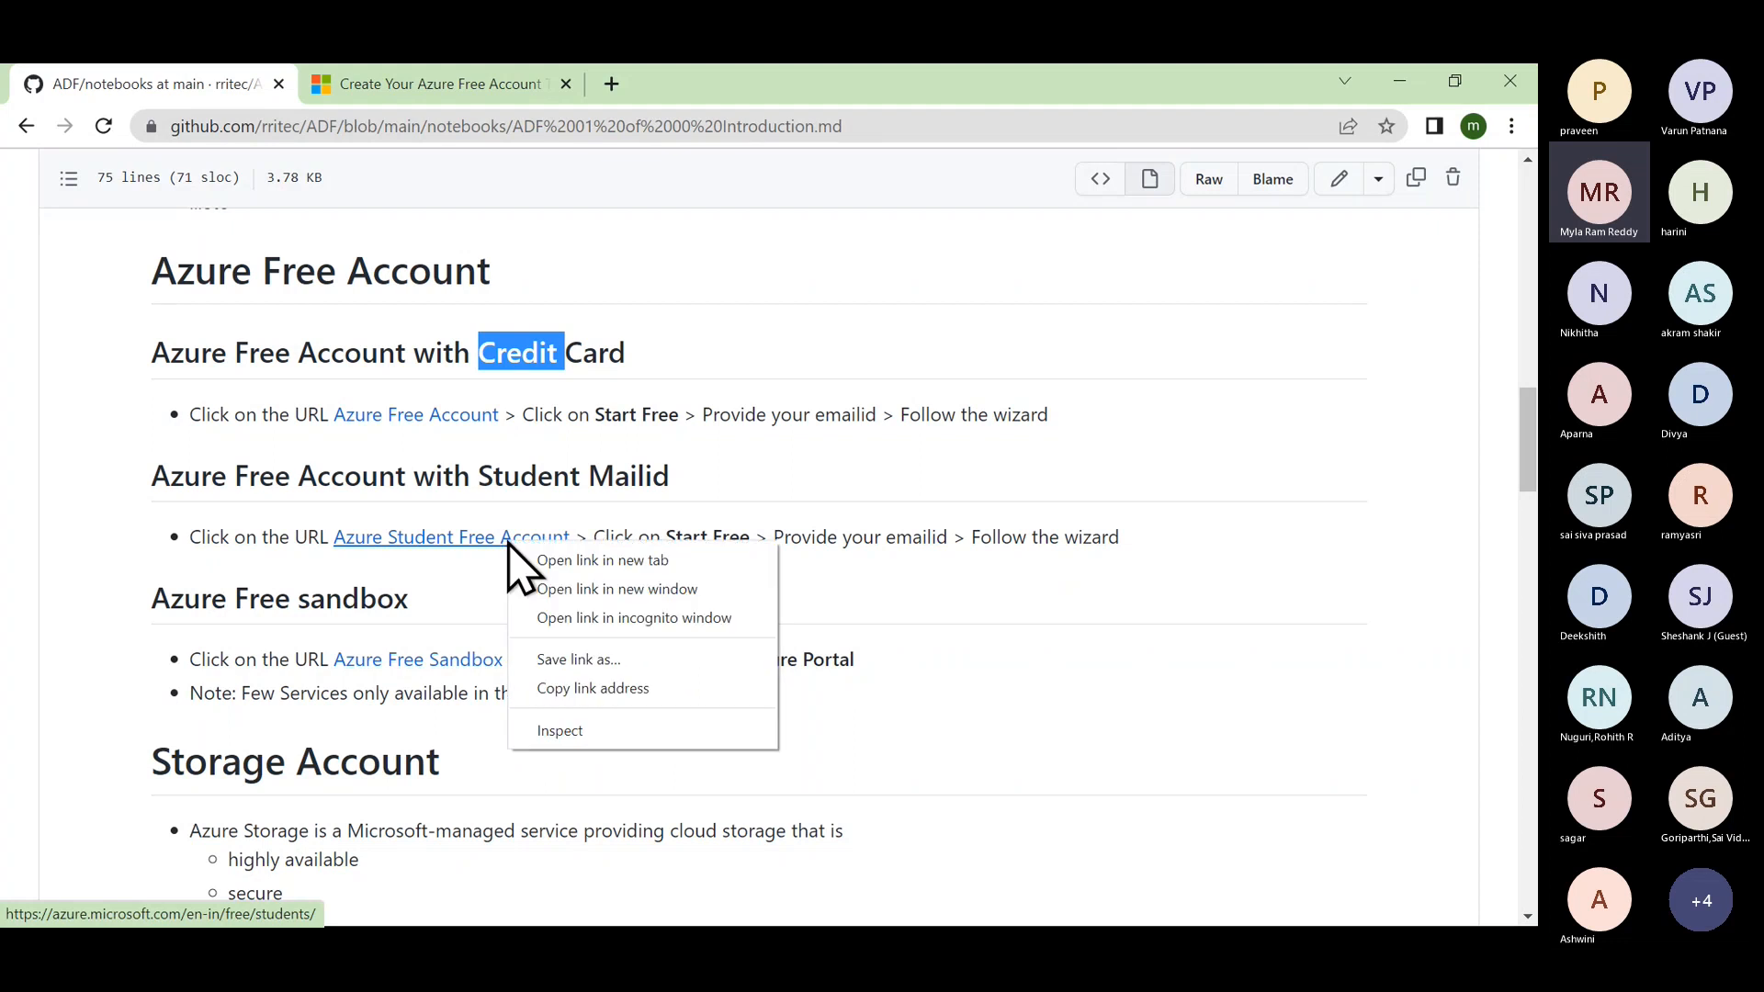
click(598, 560)
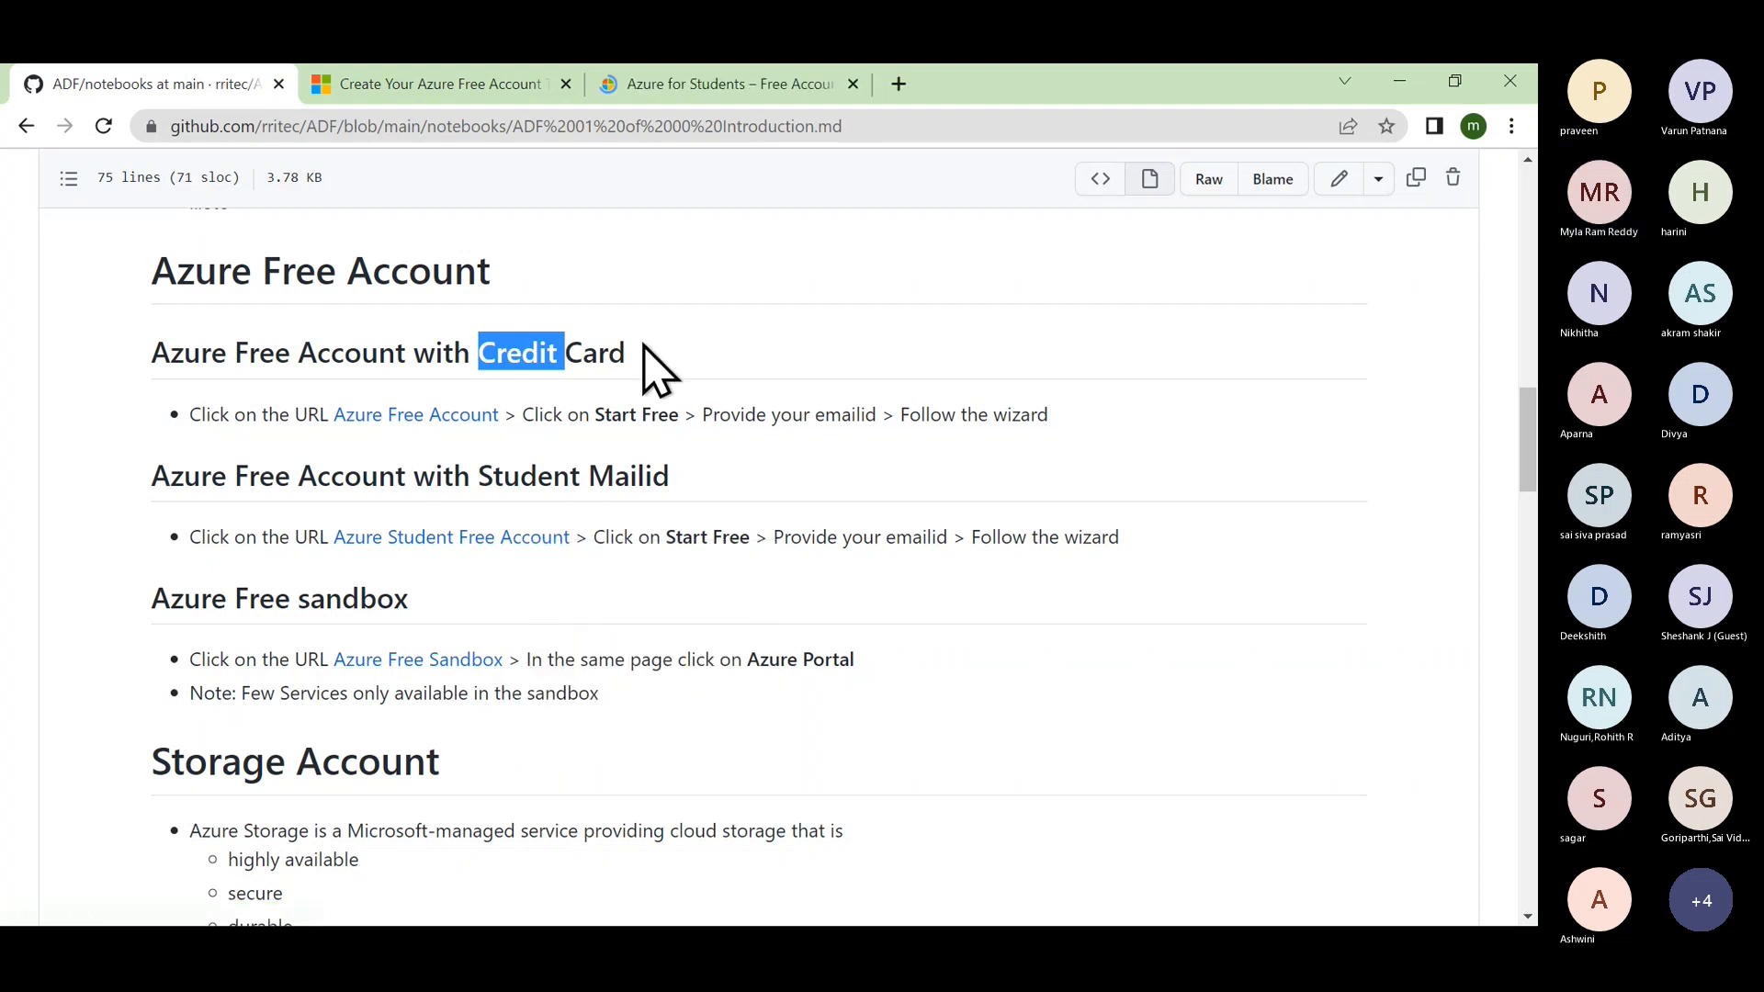
click(721, 92)
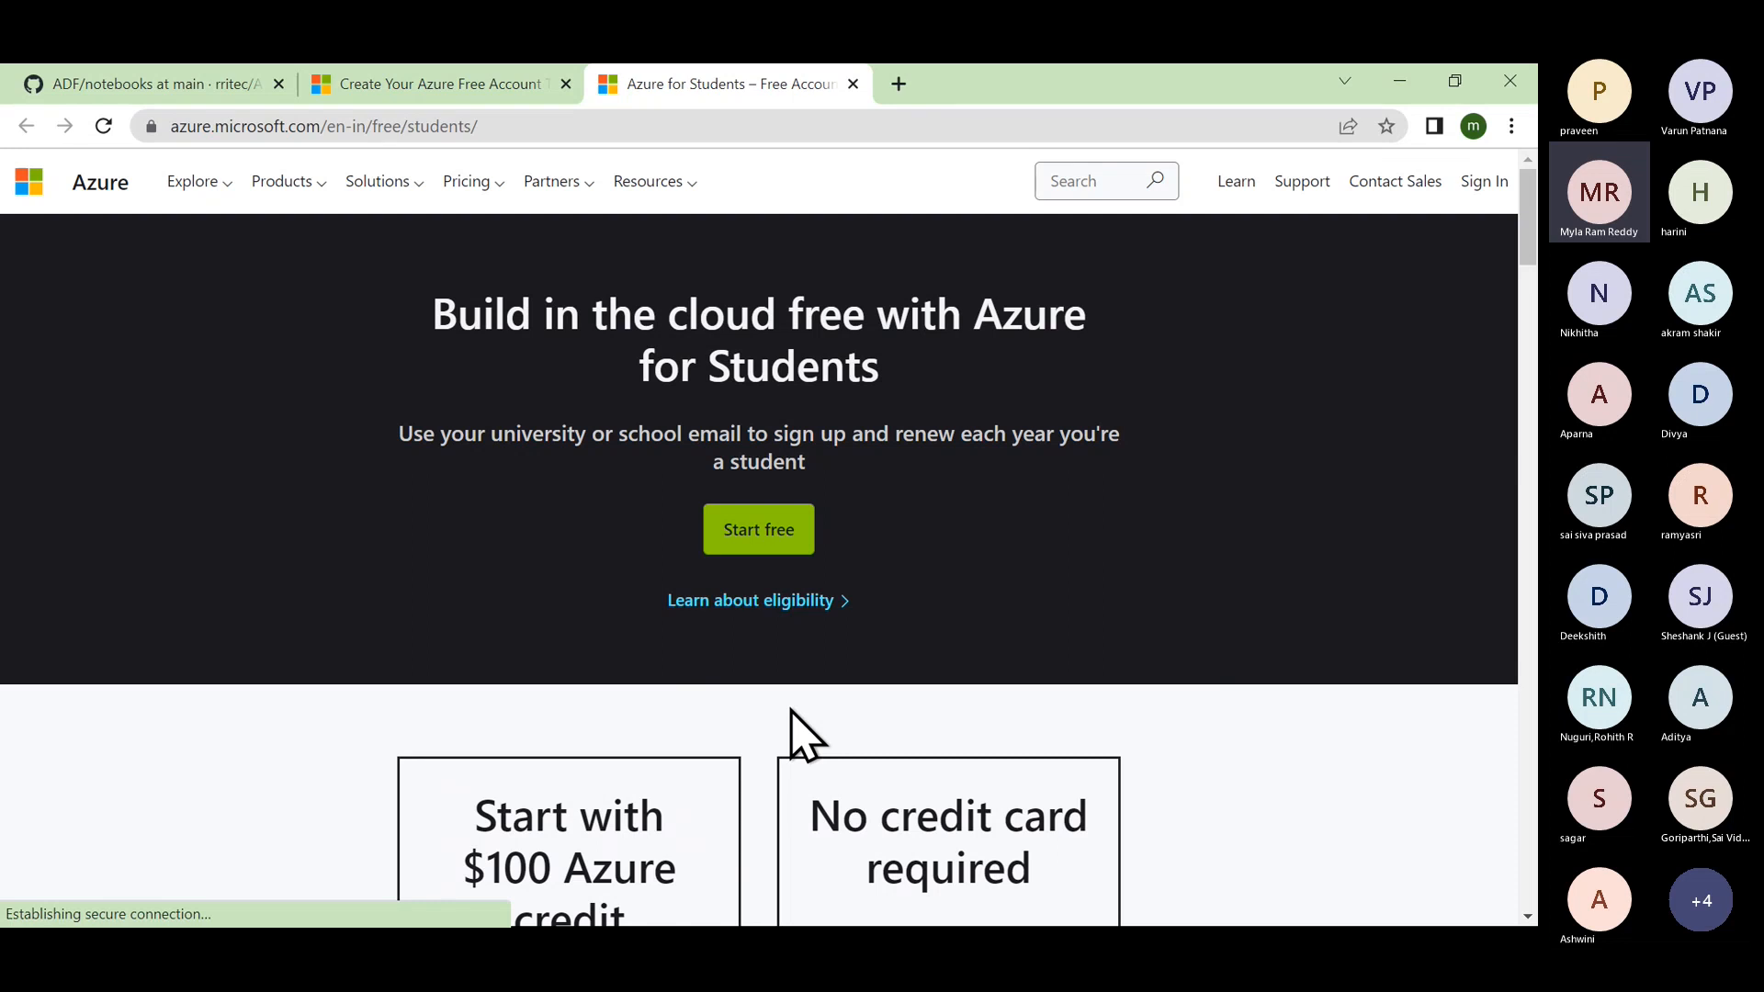
scroll(795, 726, down, 4)
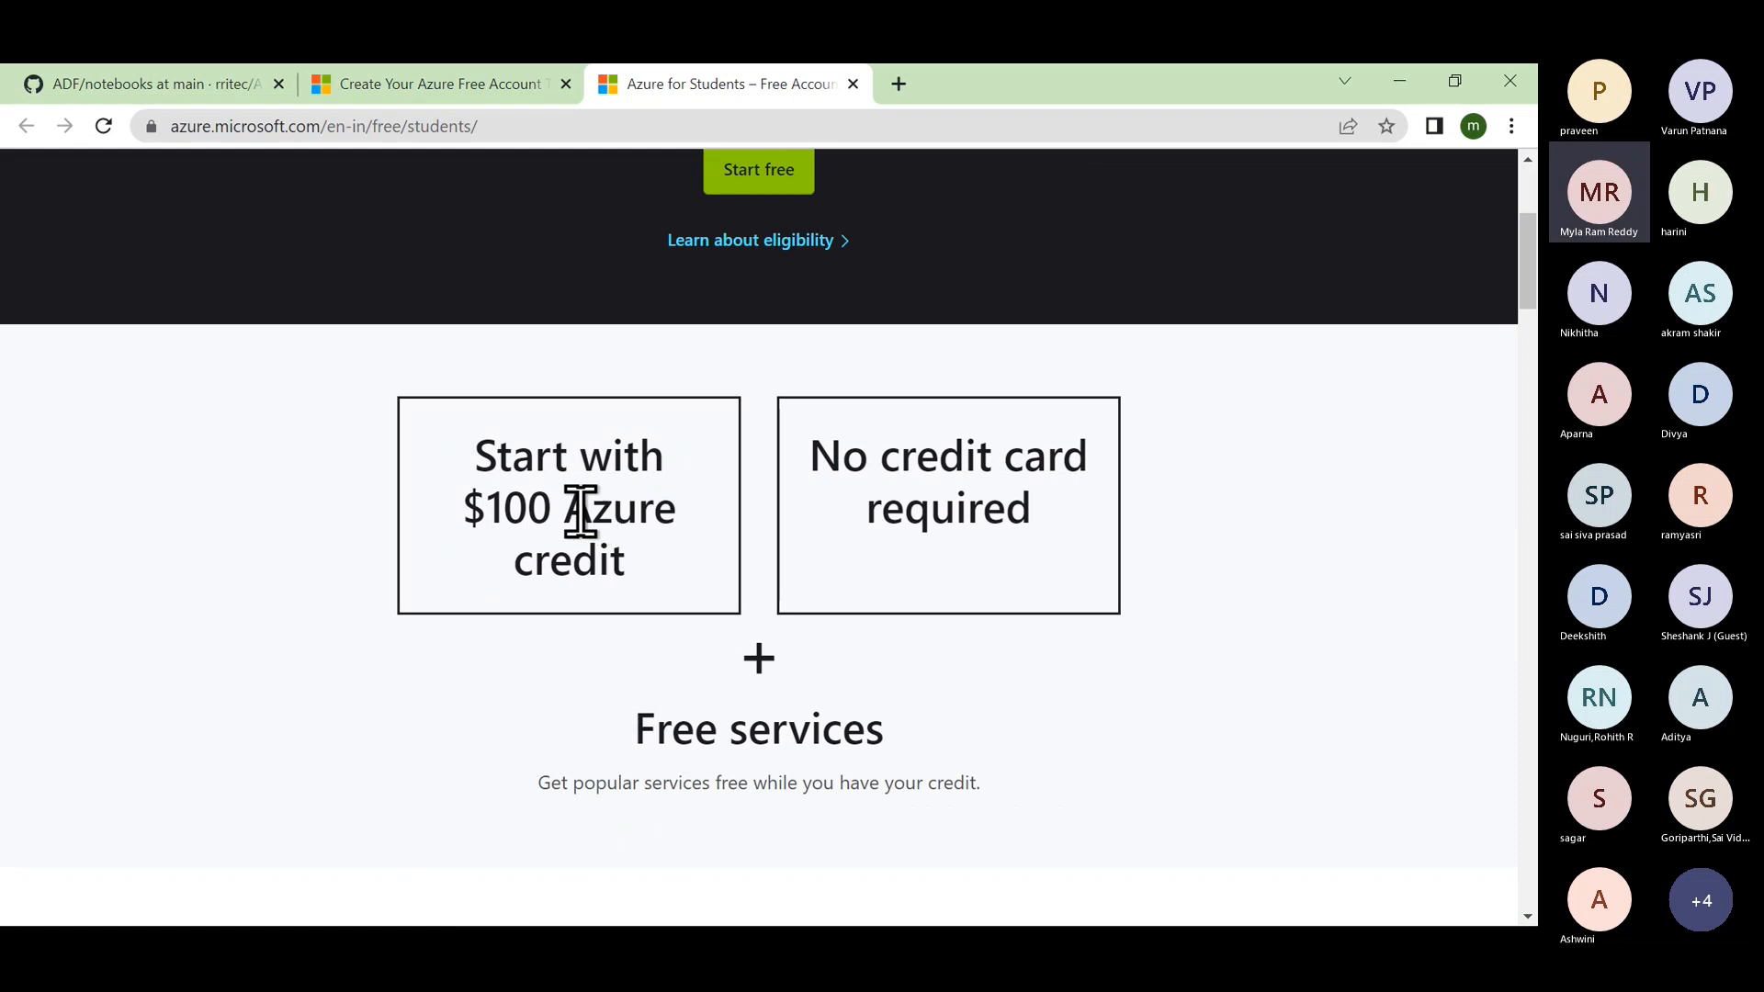
double_click(537, 507)
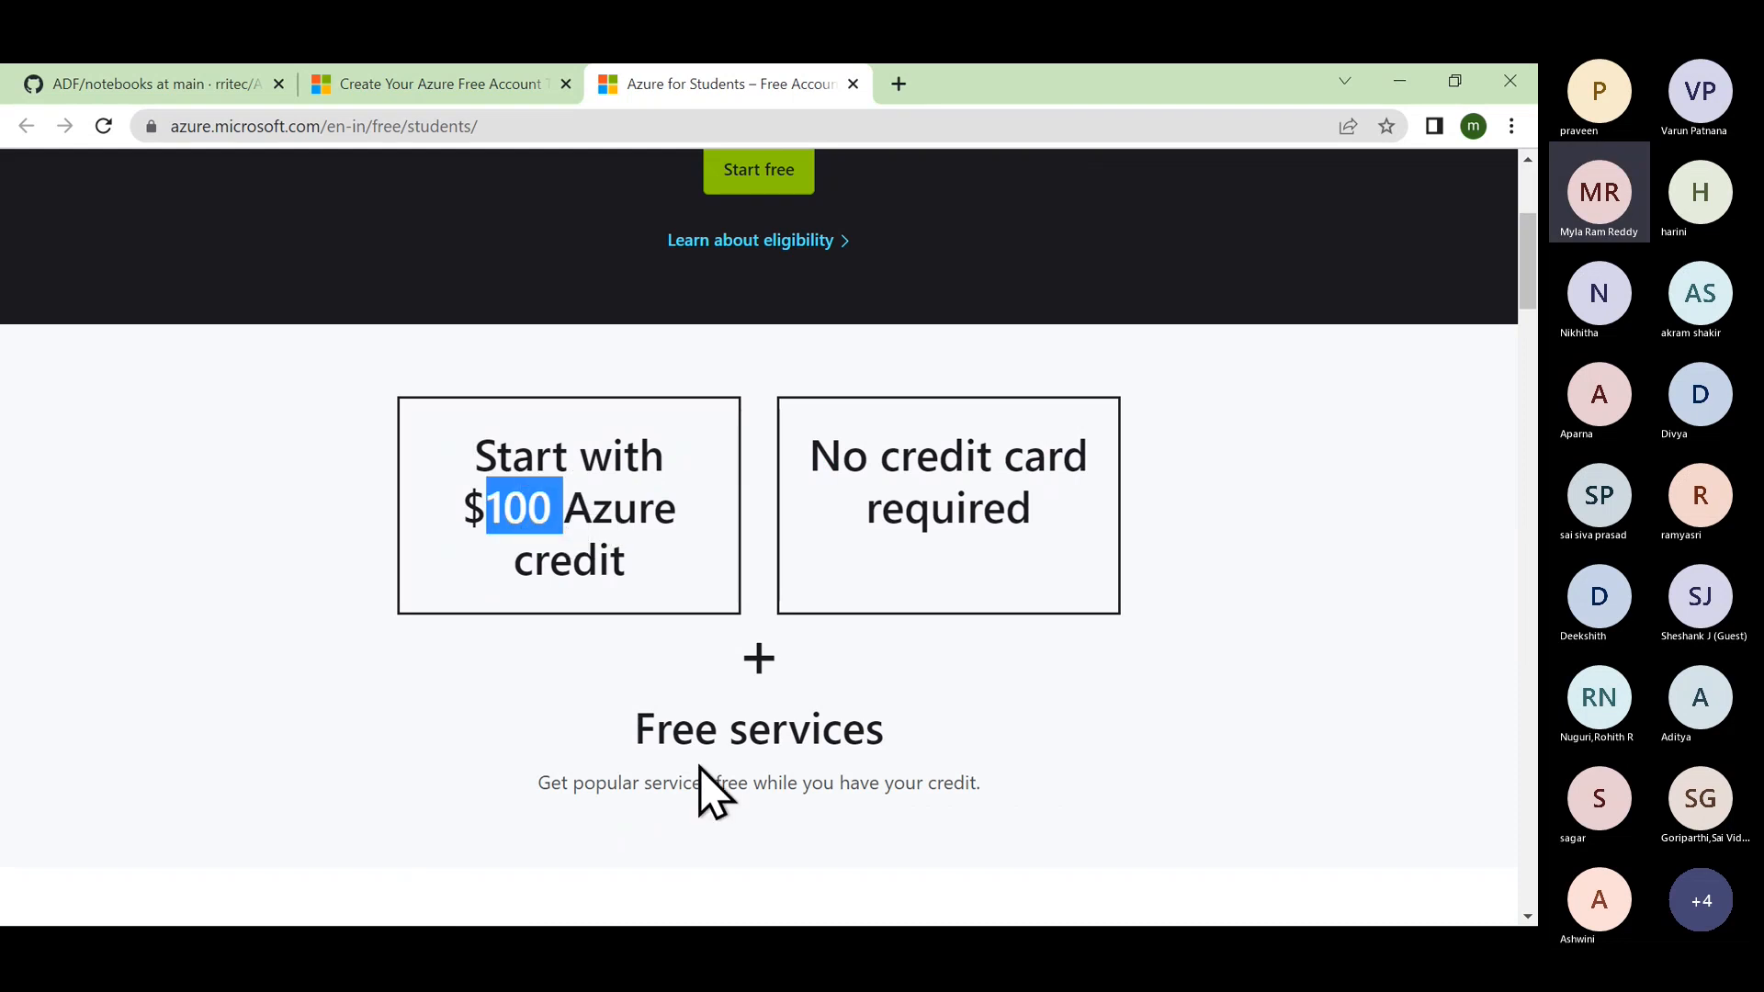
double_click(677, 732)
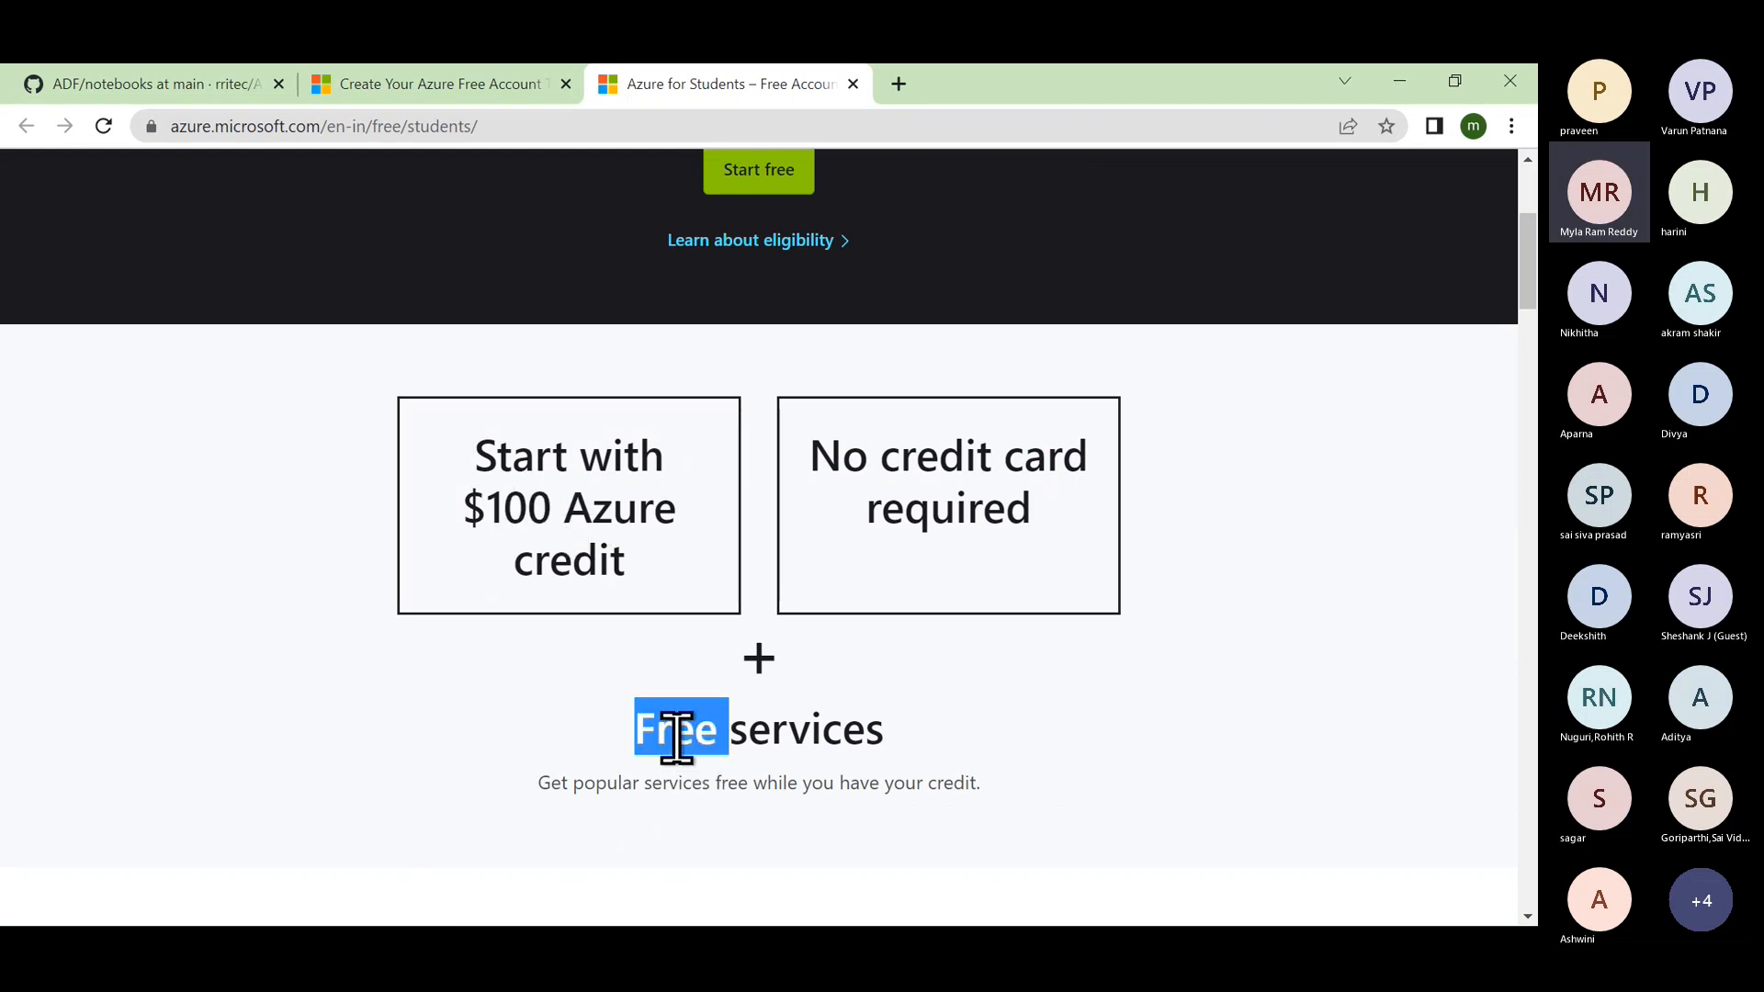
double_click(928, 457)
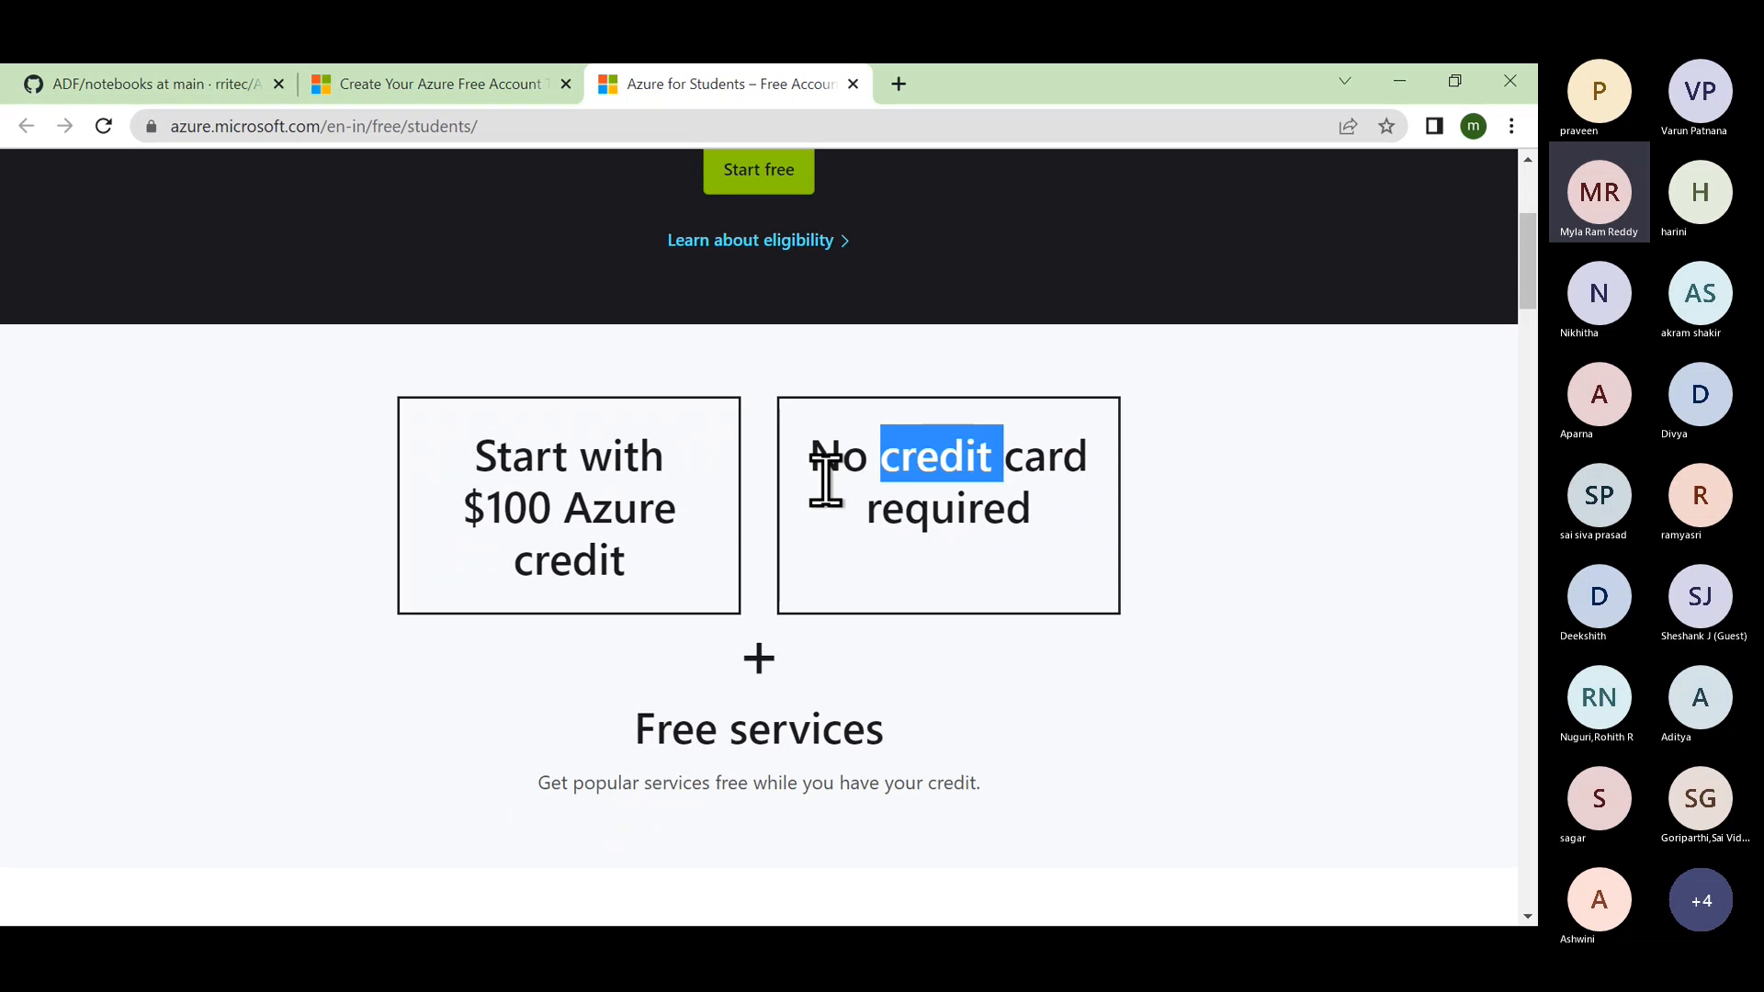
scroll(836, 510, up, 3)
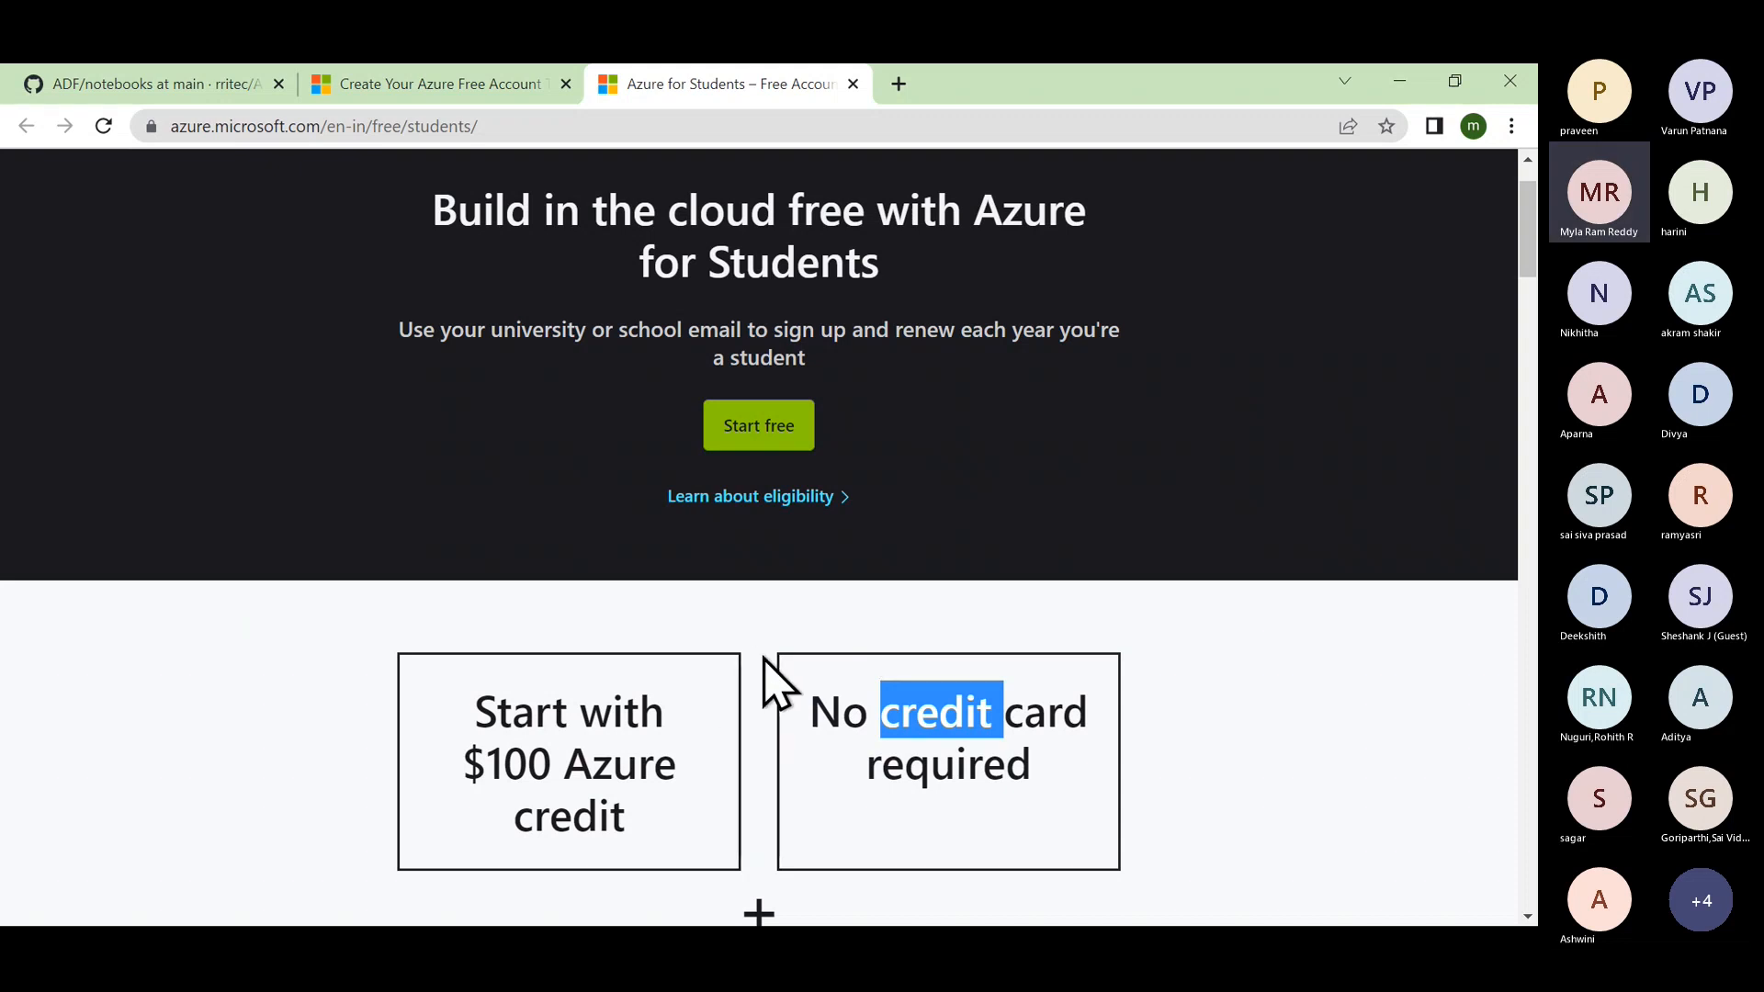
Return to the GitHub notes at Azure Free Account, then bring the Teams meeting forward.
click(225, 92)
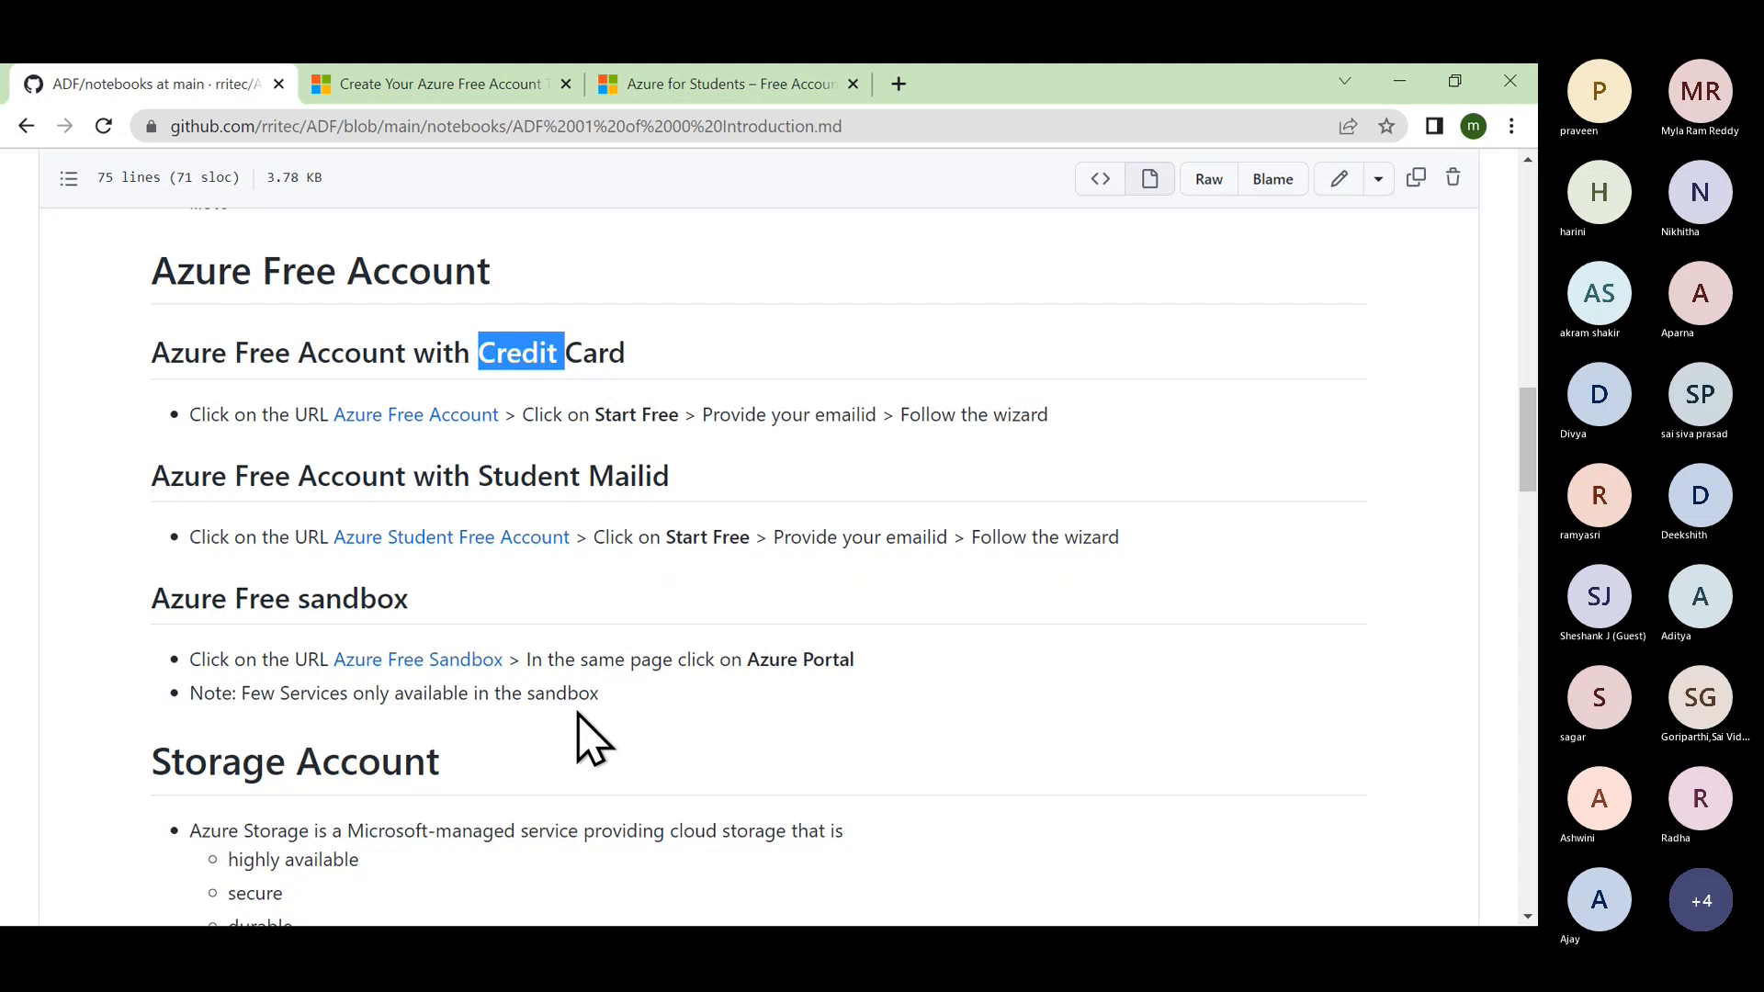
key(alt+Tab)
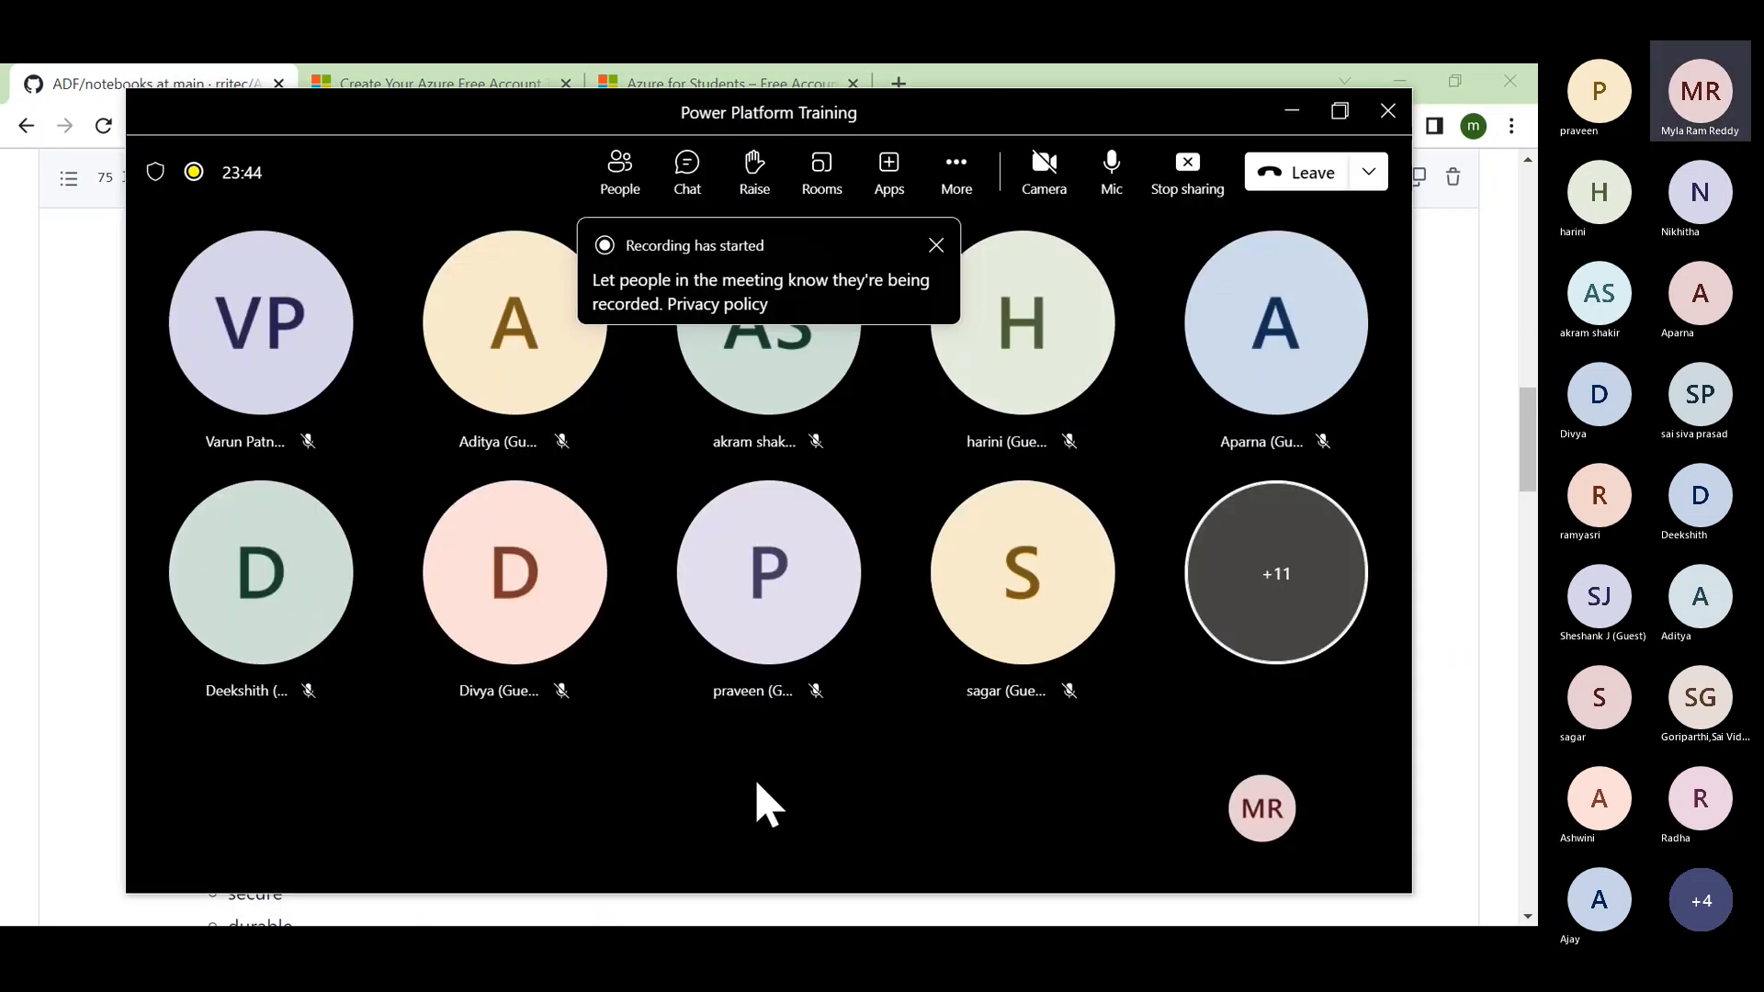
key(alt+Tab)
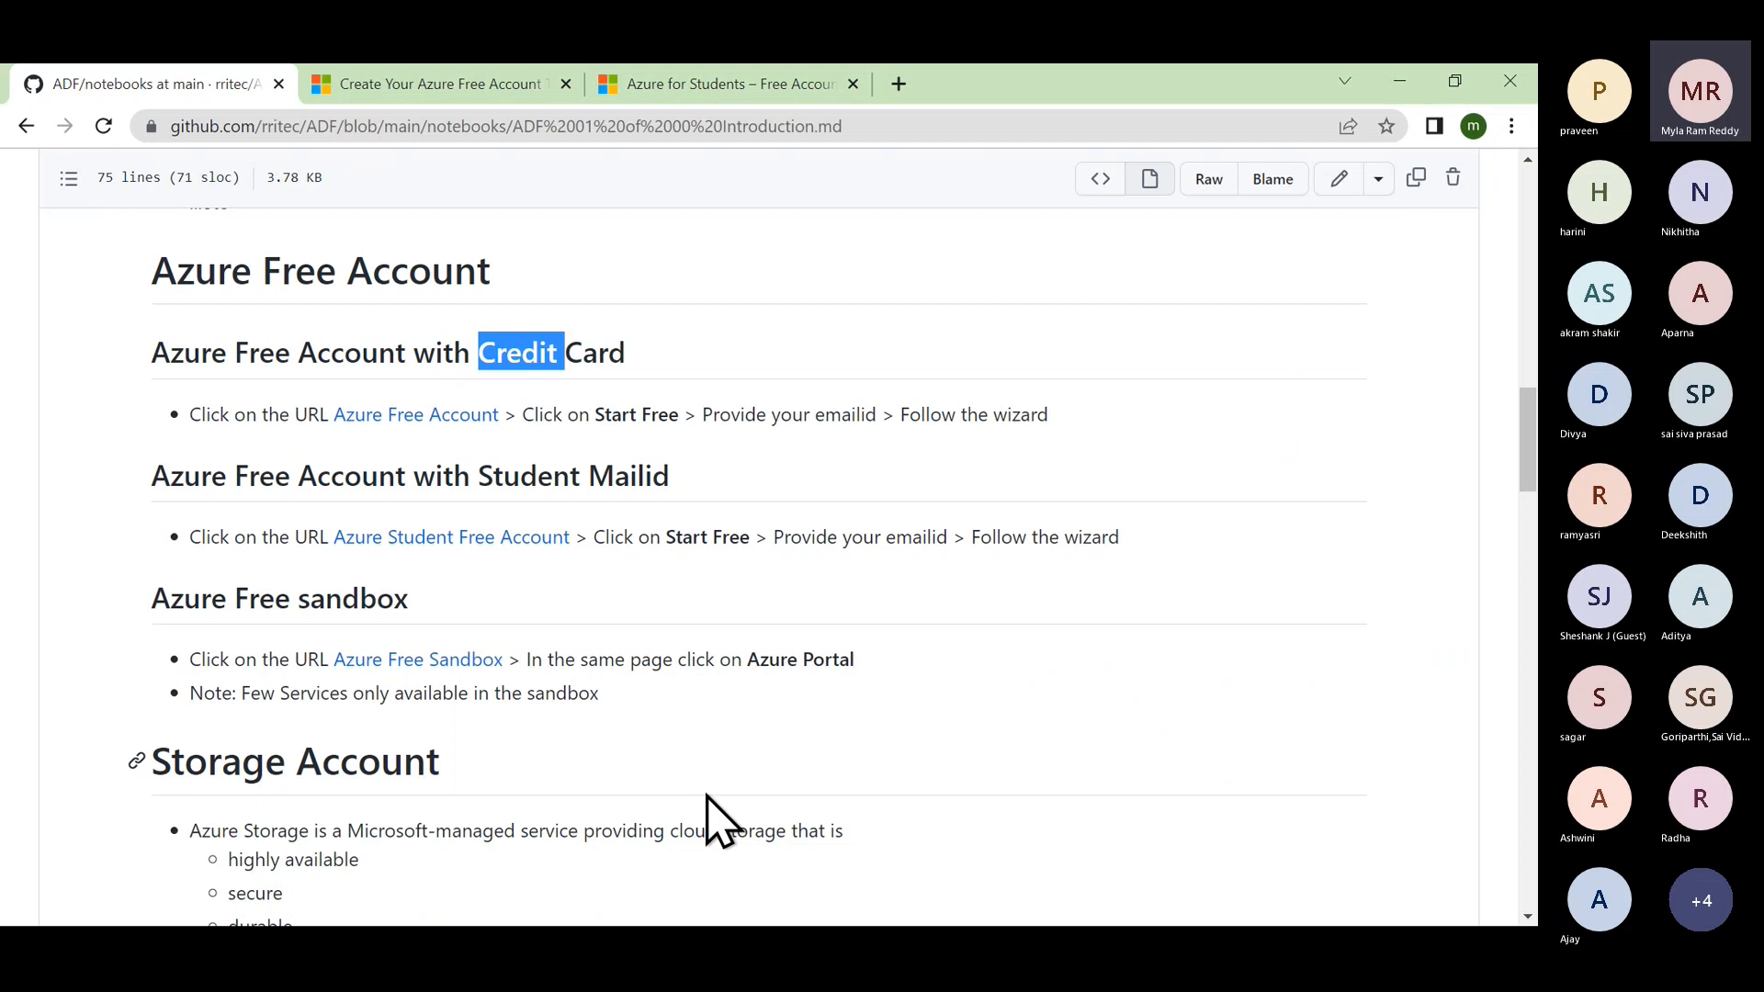
key(alt+Tab)
key(alt+Tab)
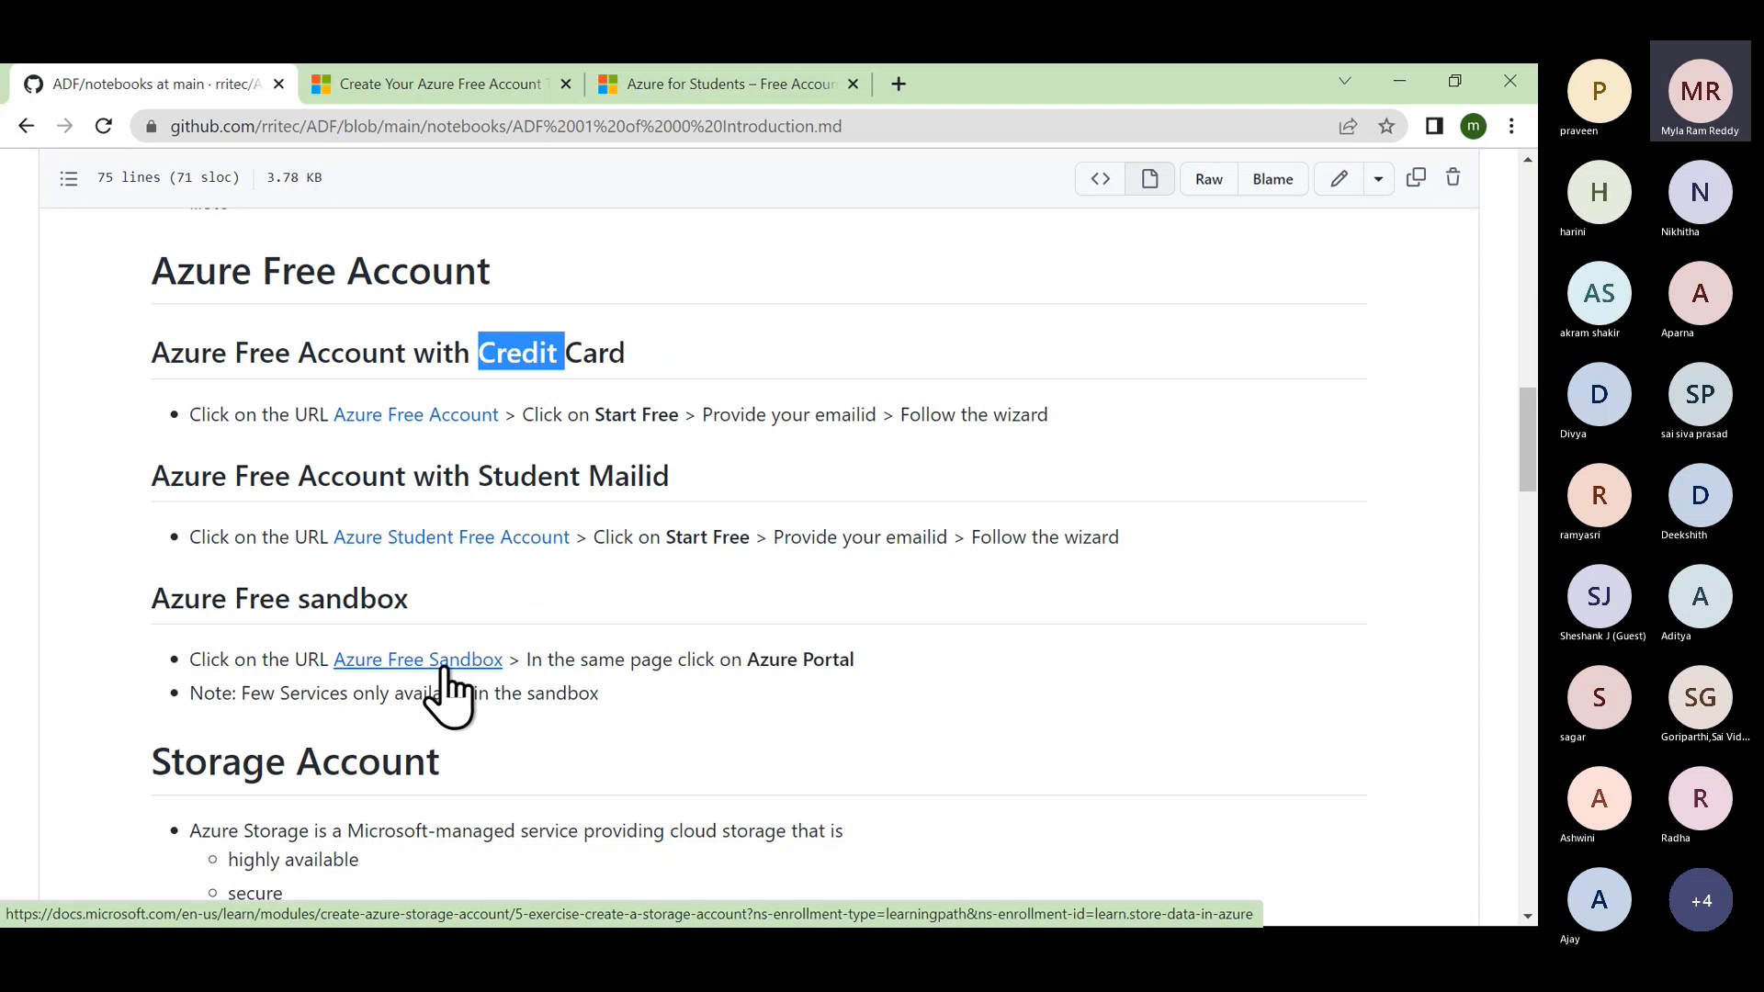
Switch to the Teams Power Platform Training meeting and maximize its window.
click(864, 117)
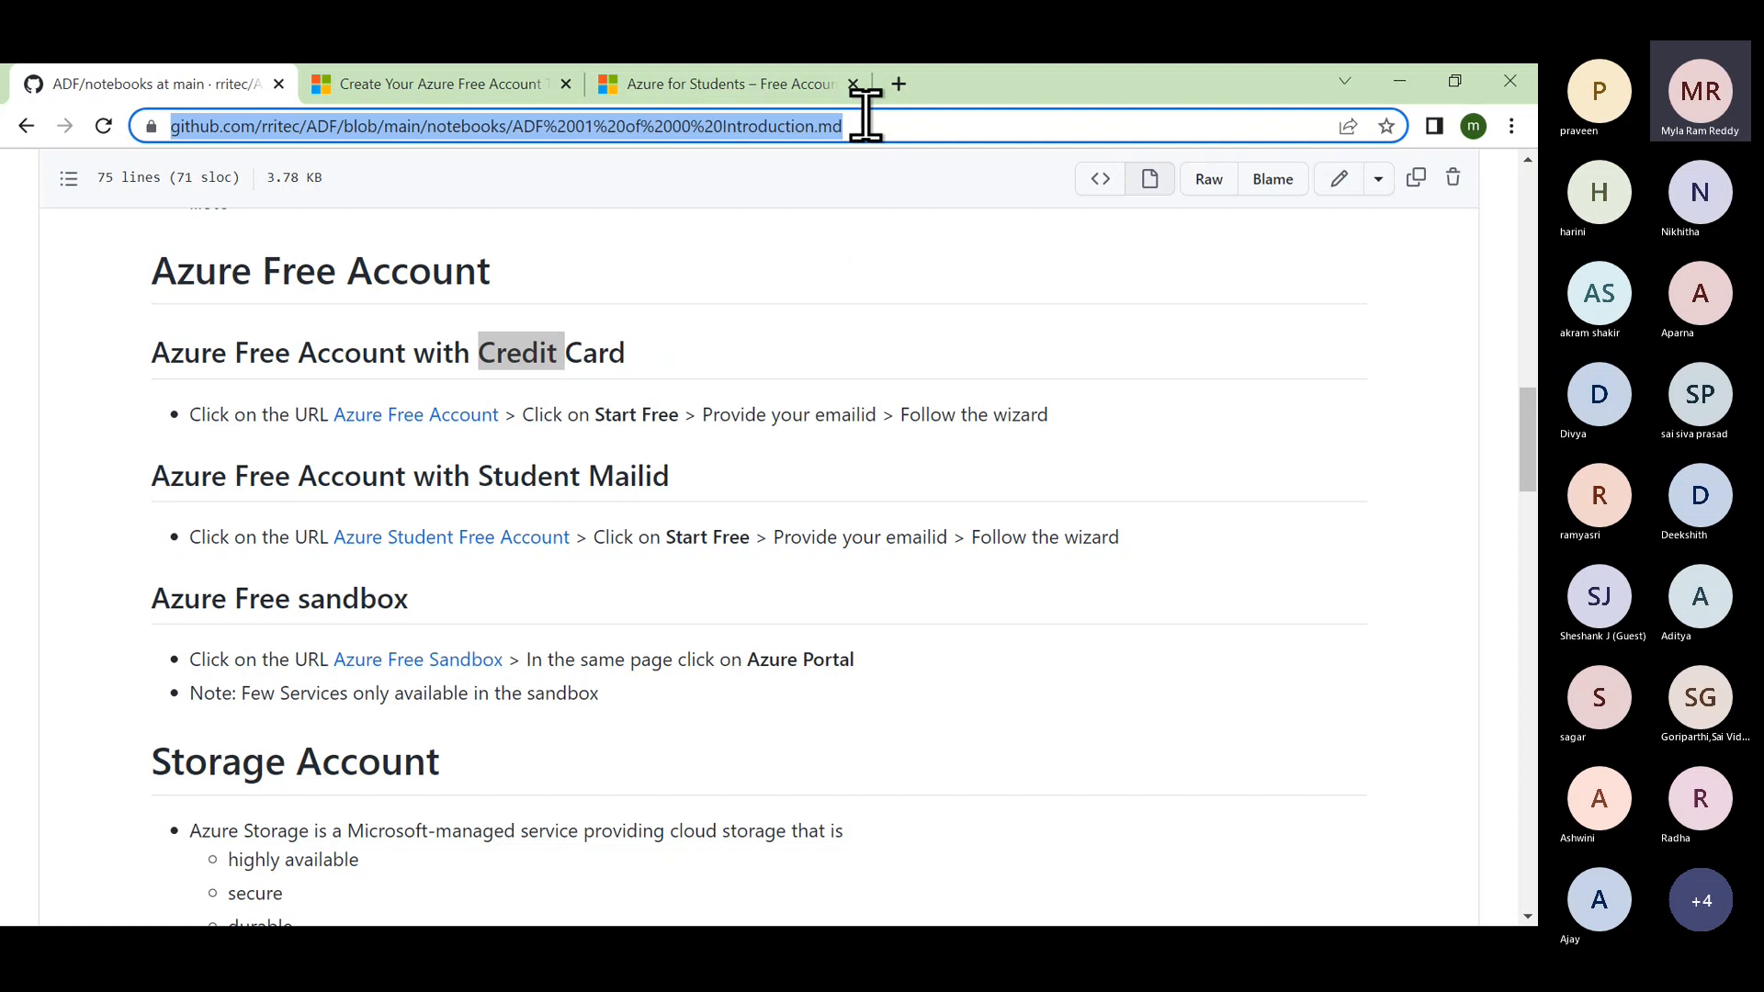
key(alt+Tab)
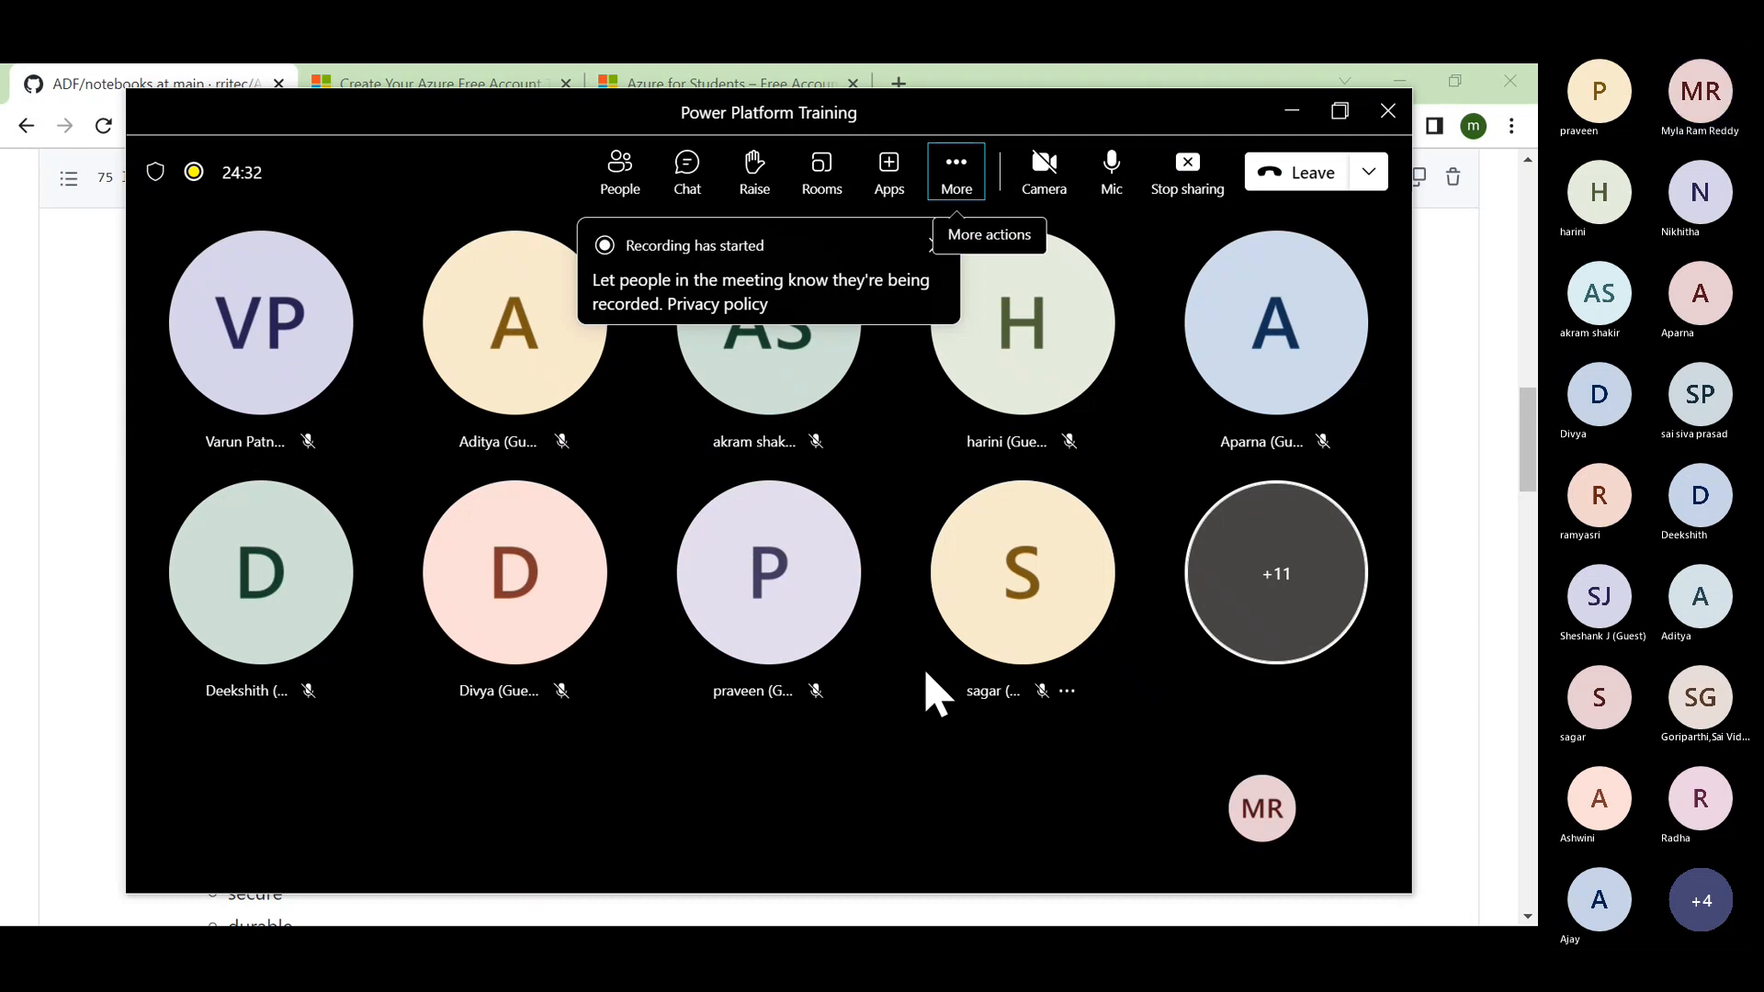
click(1342, 118)
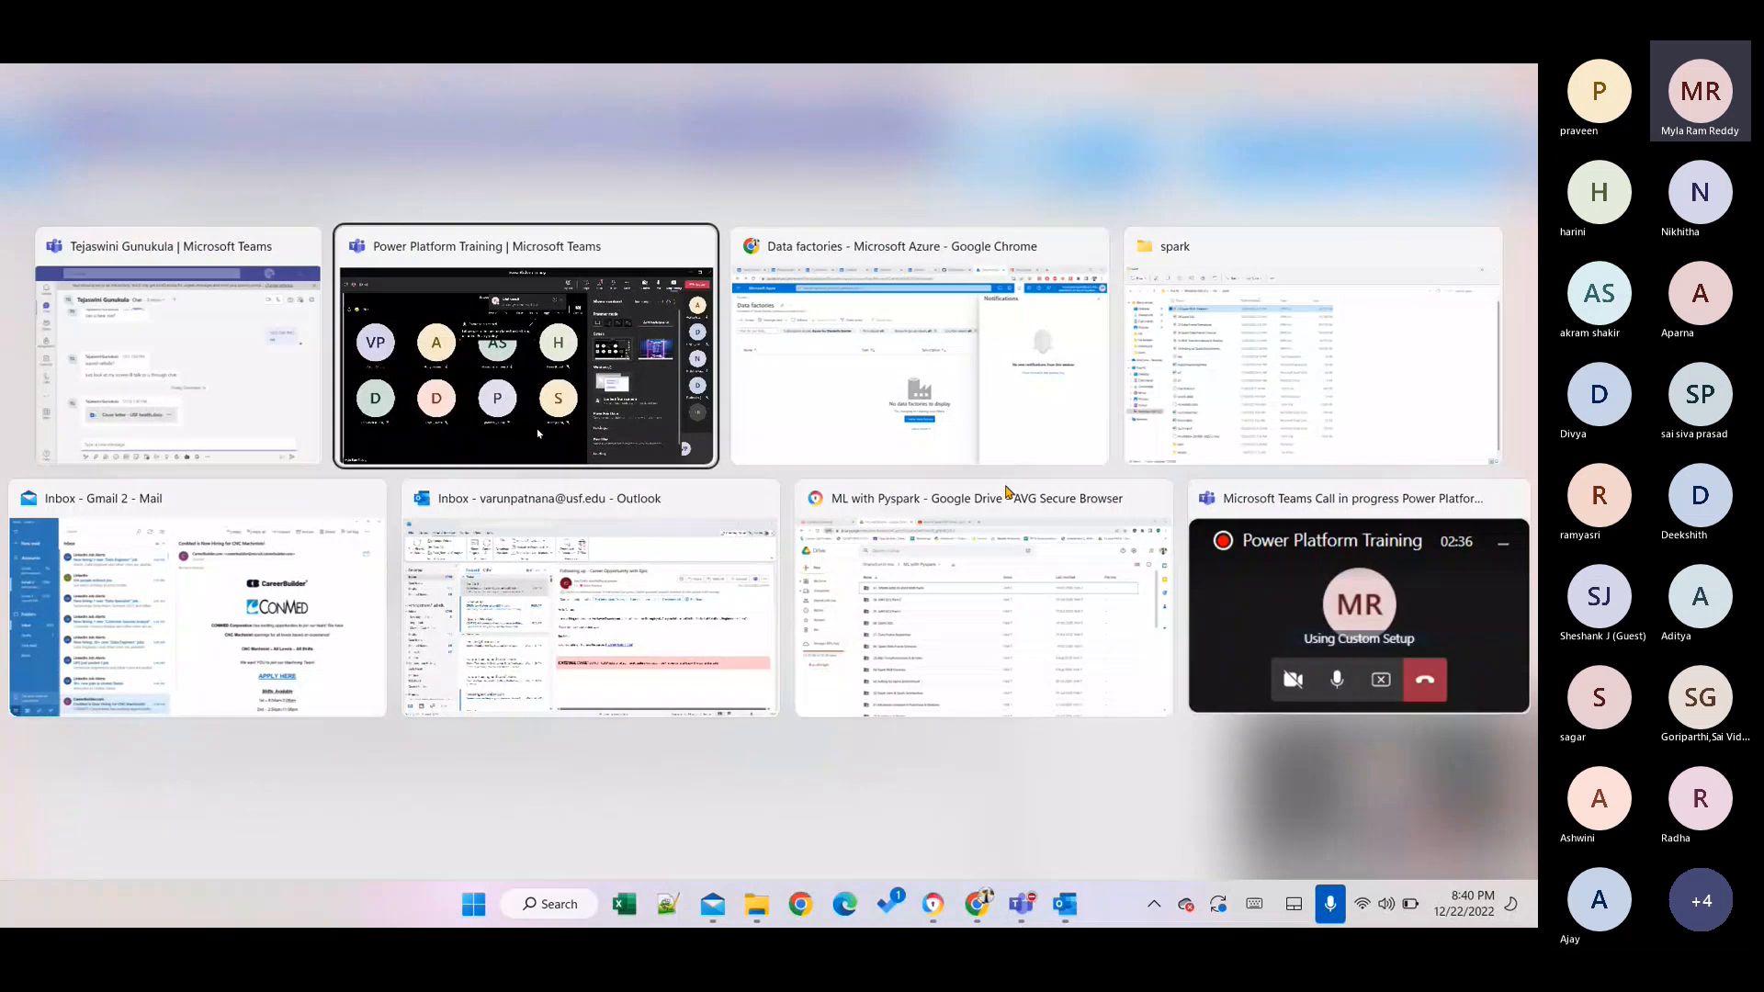
In Chrome, navigate the ADF repository's notebooks folder to ADF 01 of 00 Introduction.md.
key(alt+Tab)
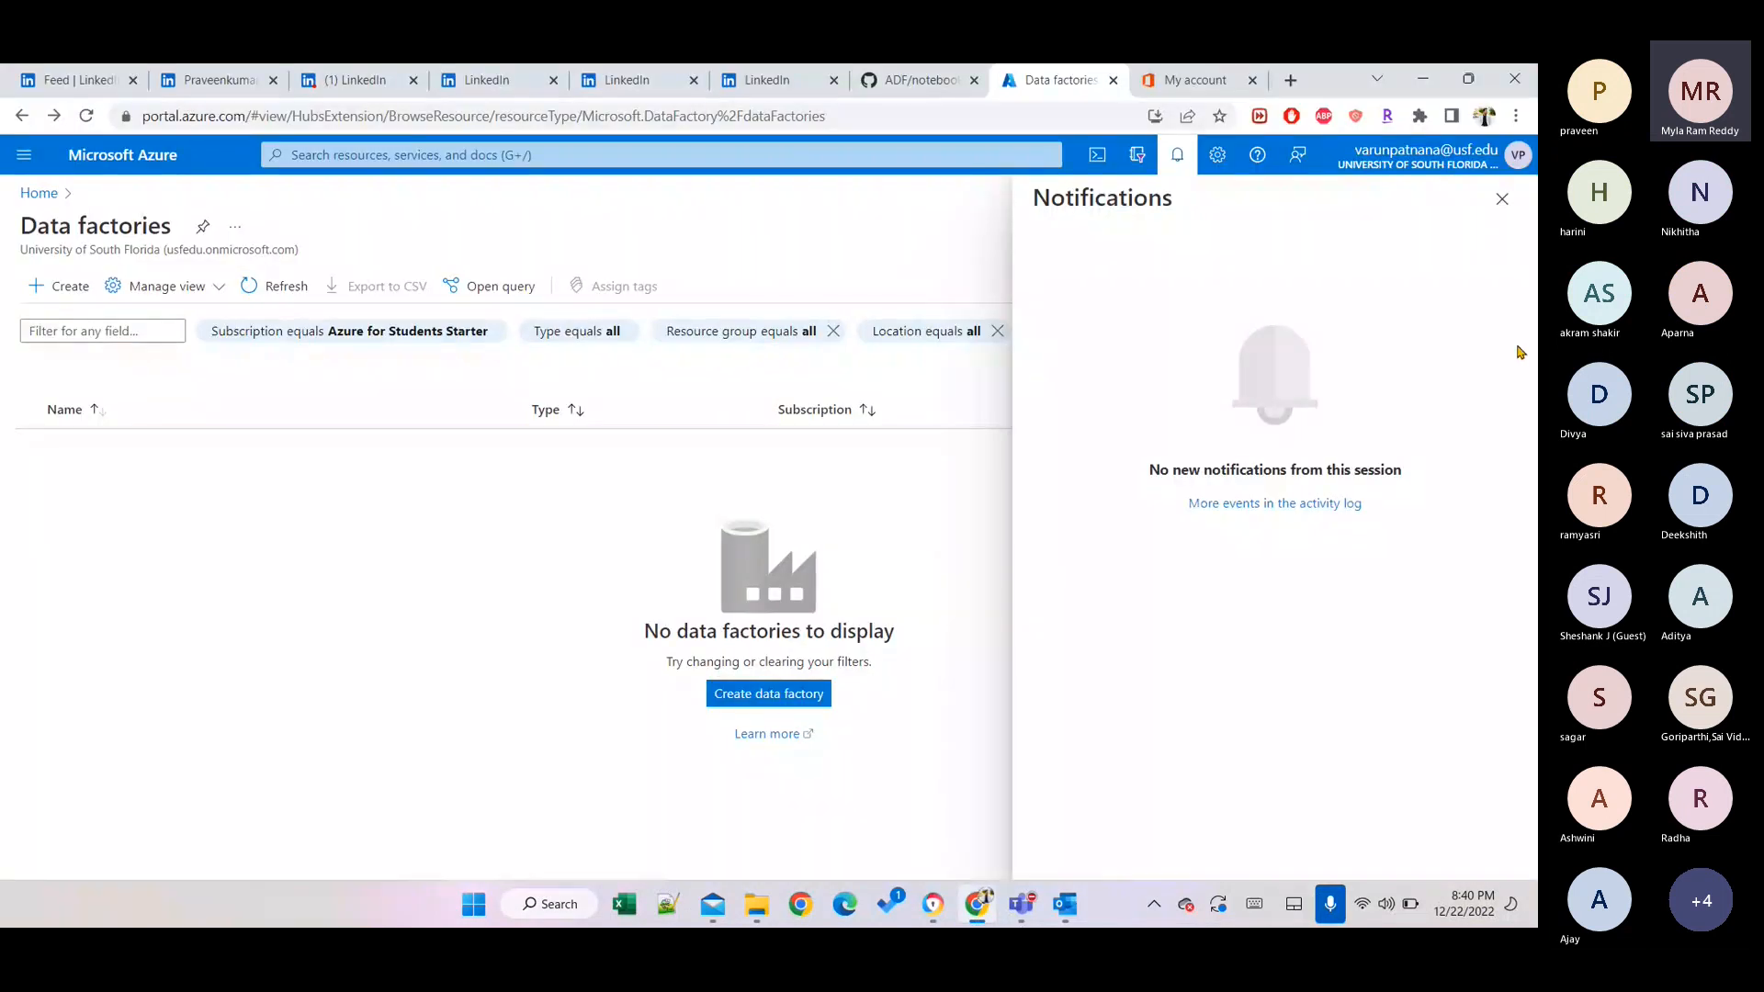
click(204, 551)
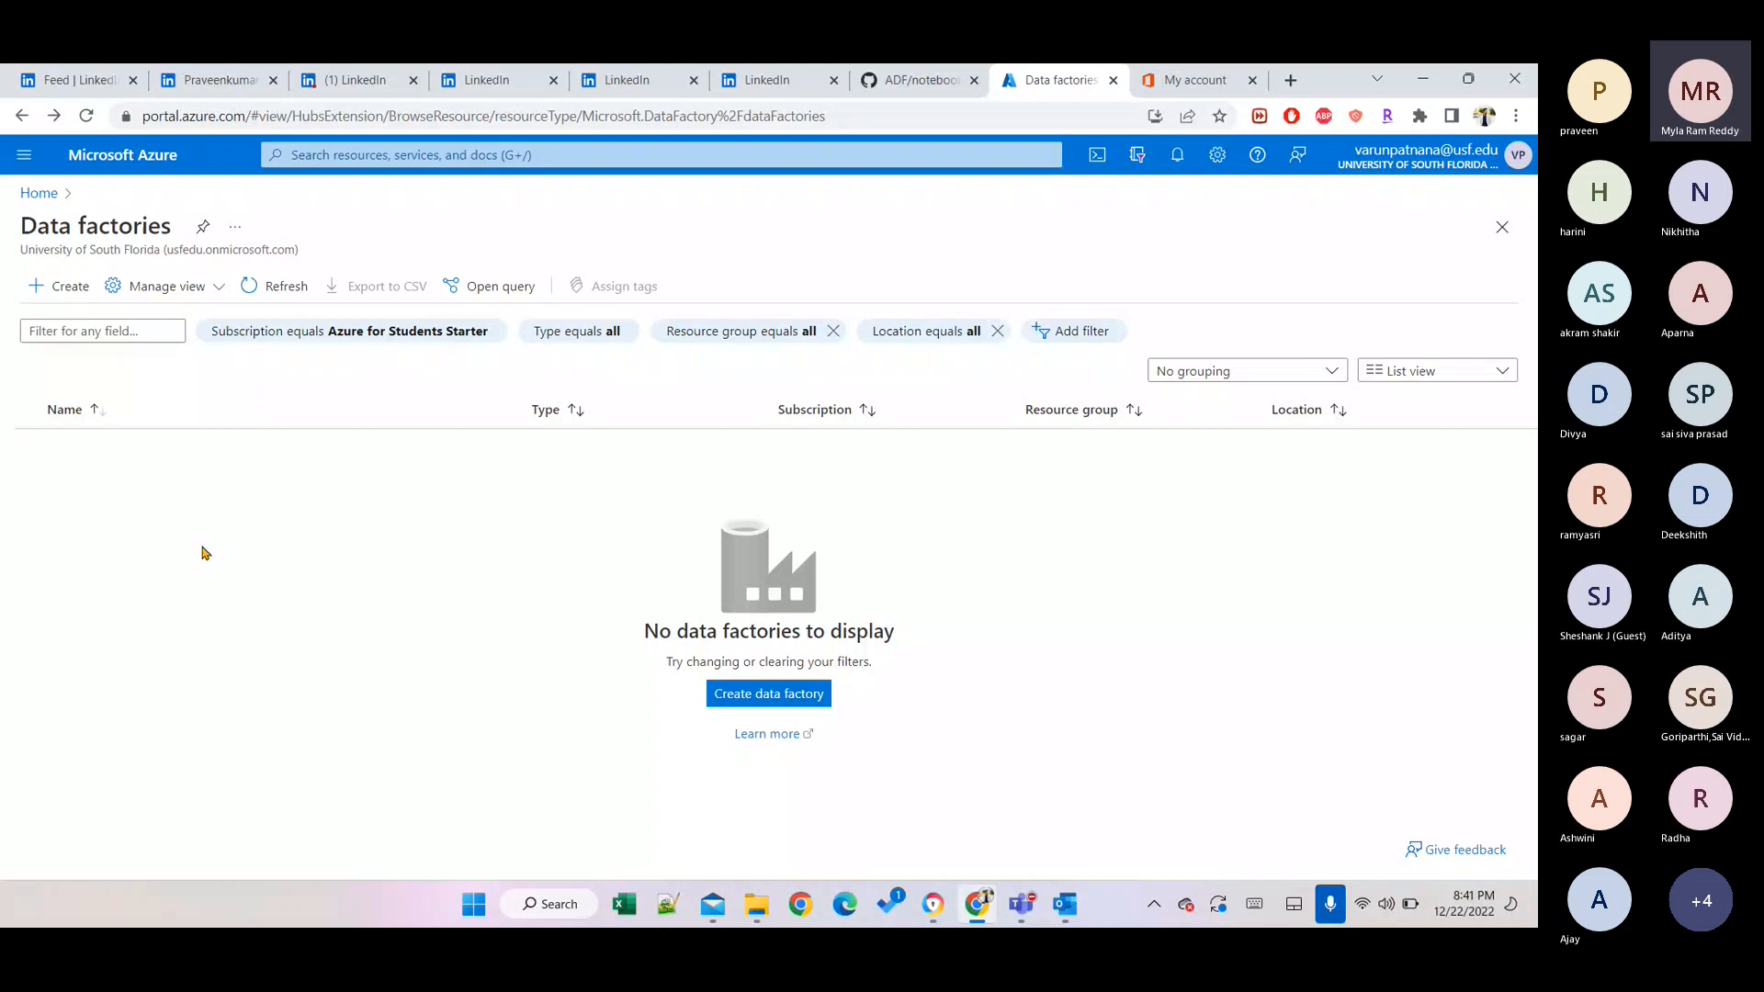
click(908, 83)
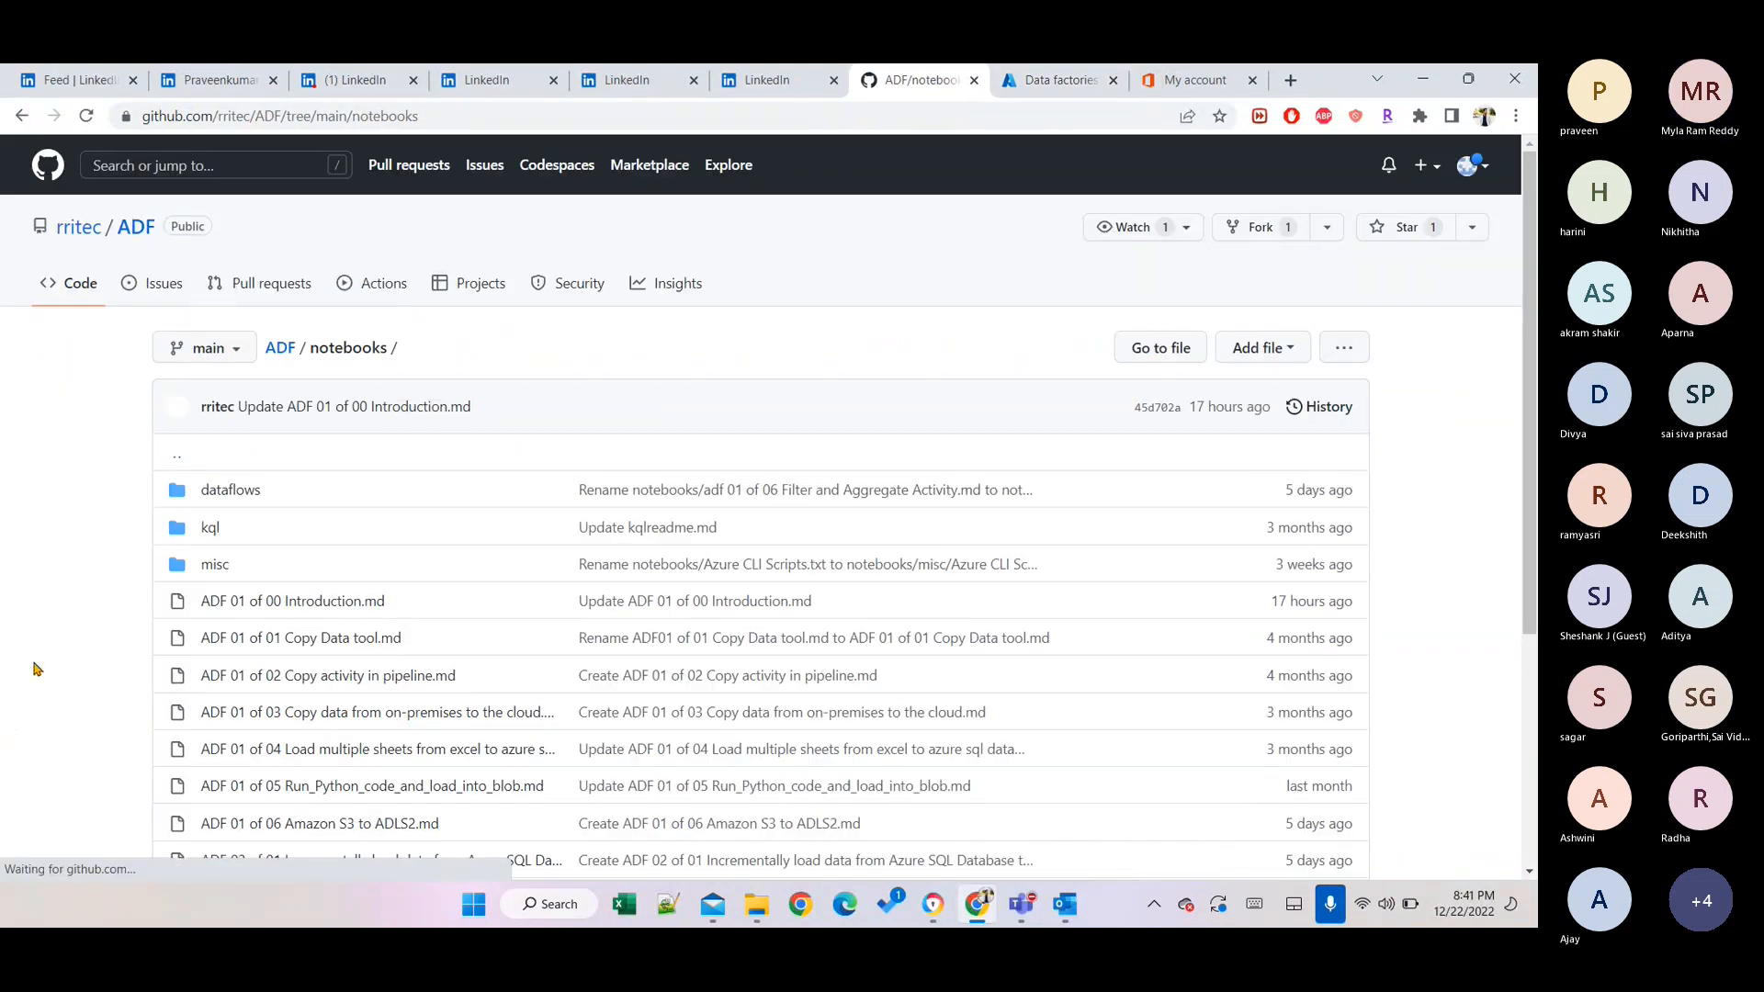
click(275, 353)
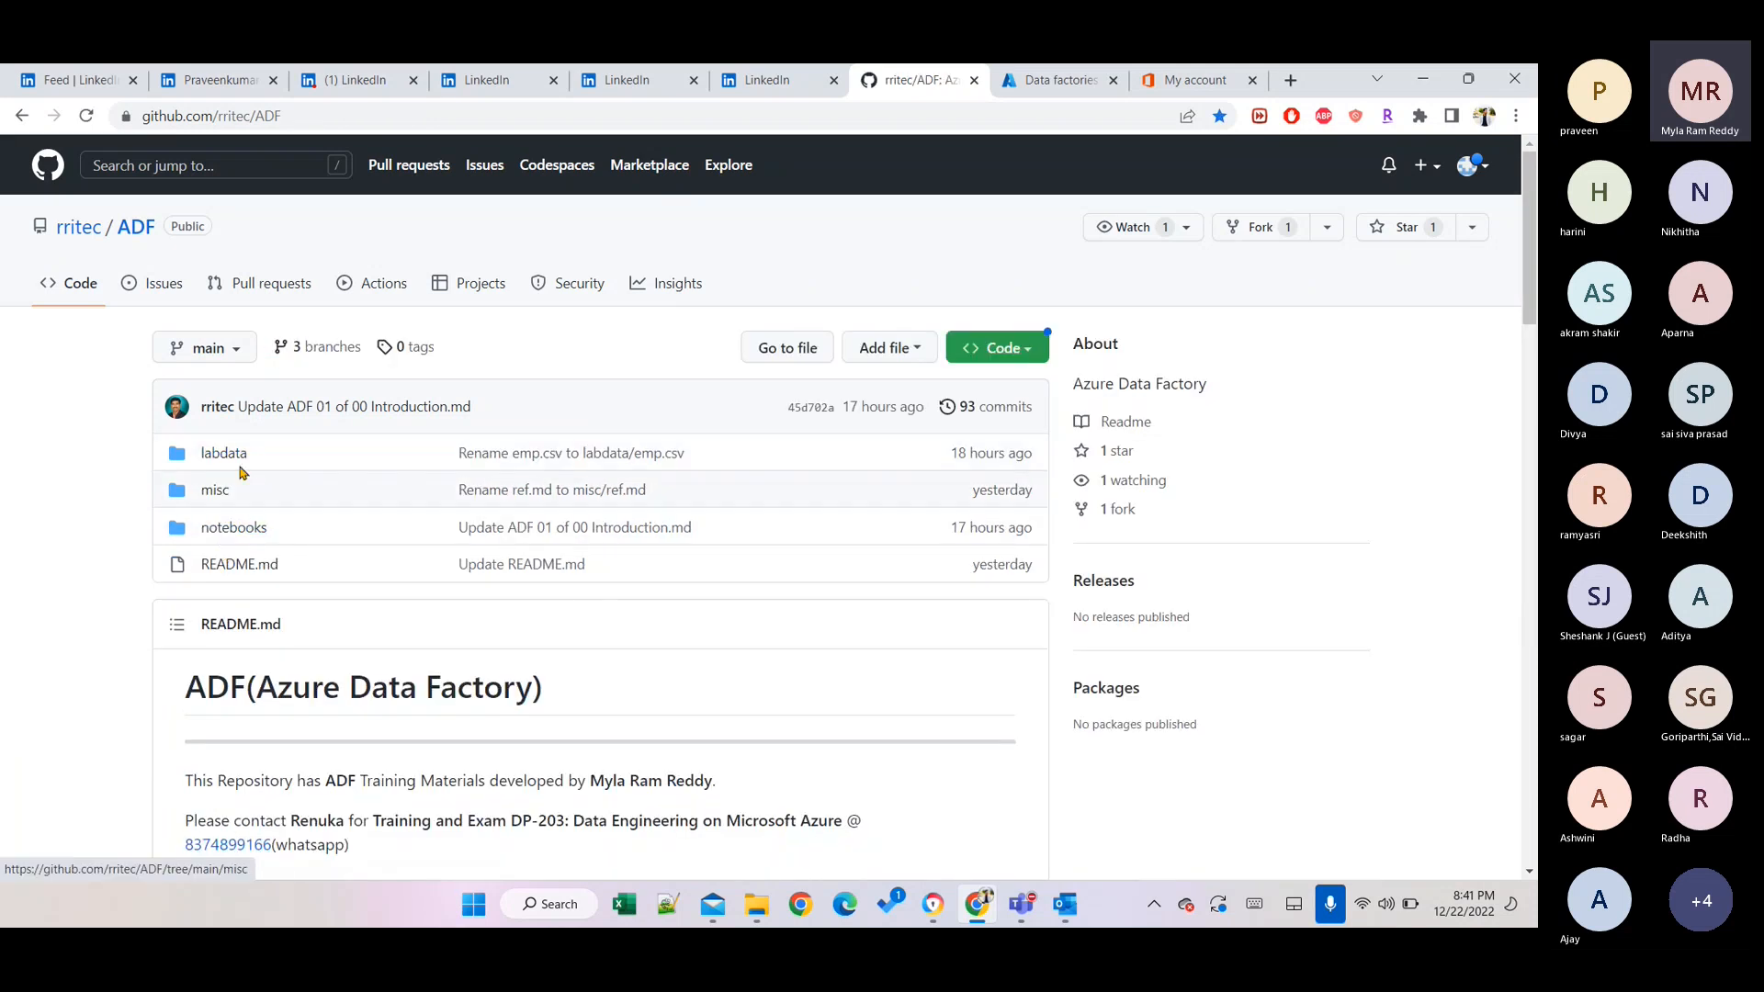
click(230, 530)
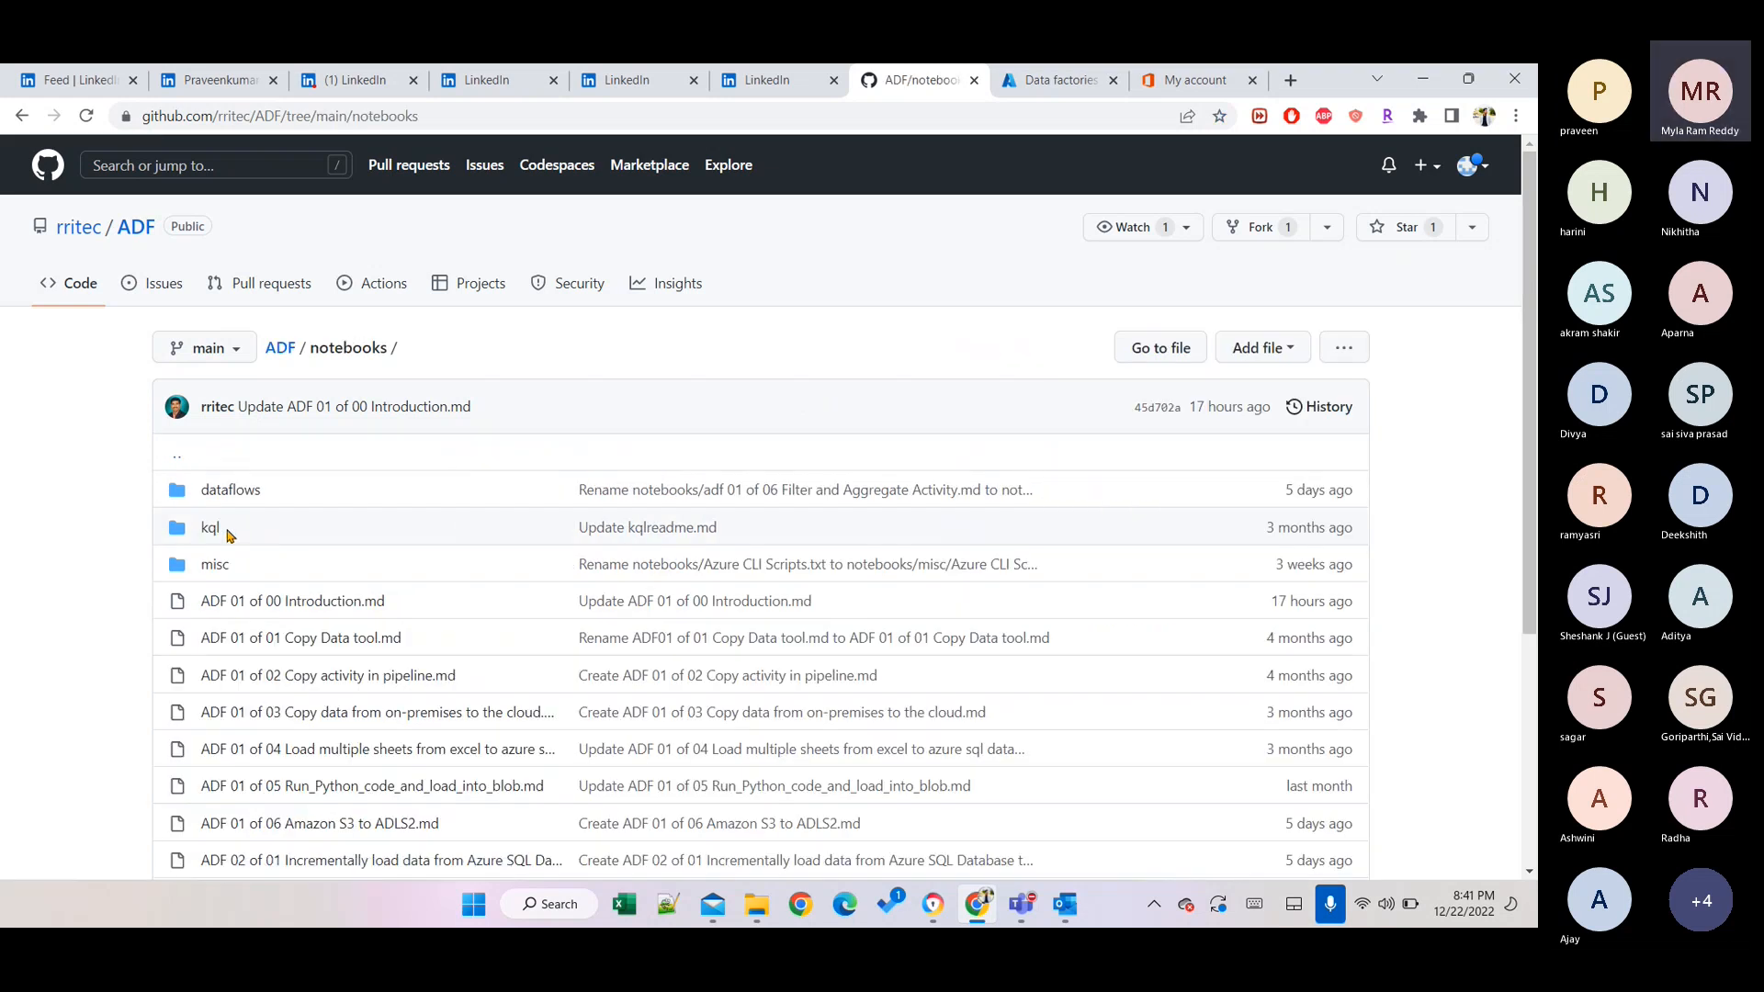
click(276, 601)
Follow the Azure Free Sandbox link to the Create a storage account exercise in a new tab.
scroll(241, 652, down, 1)
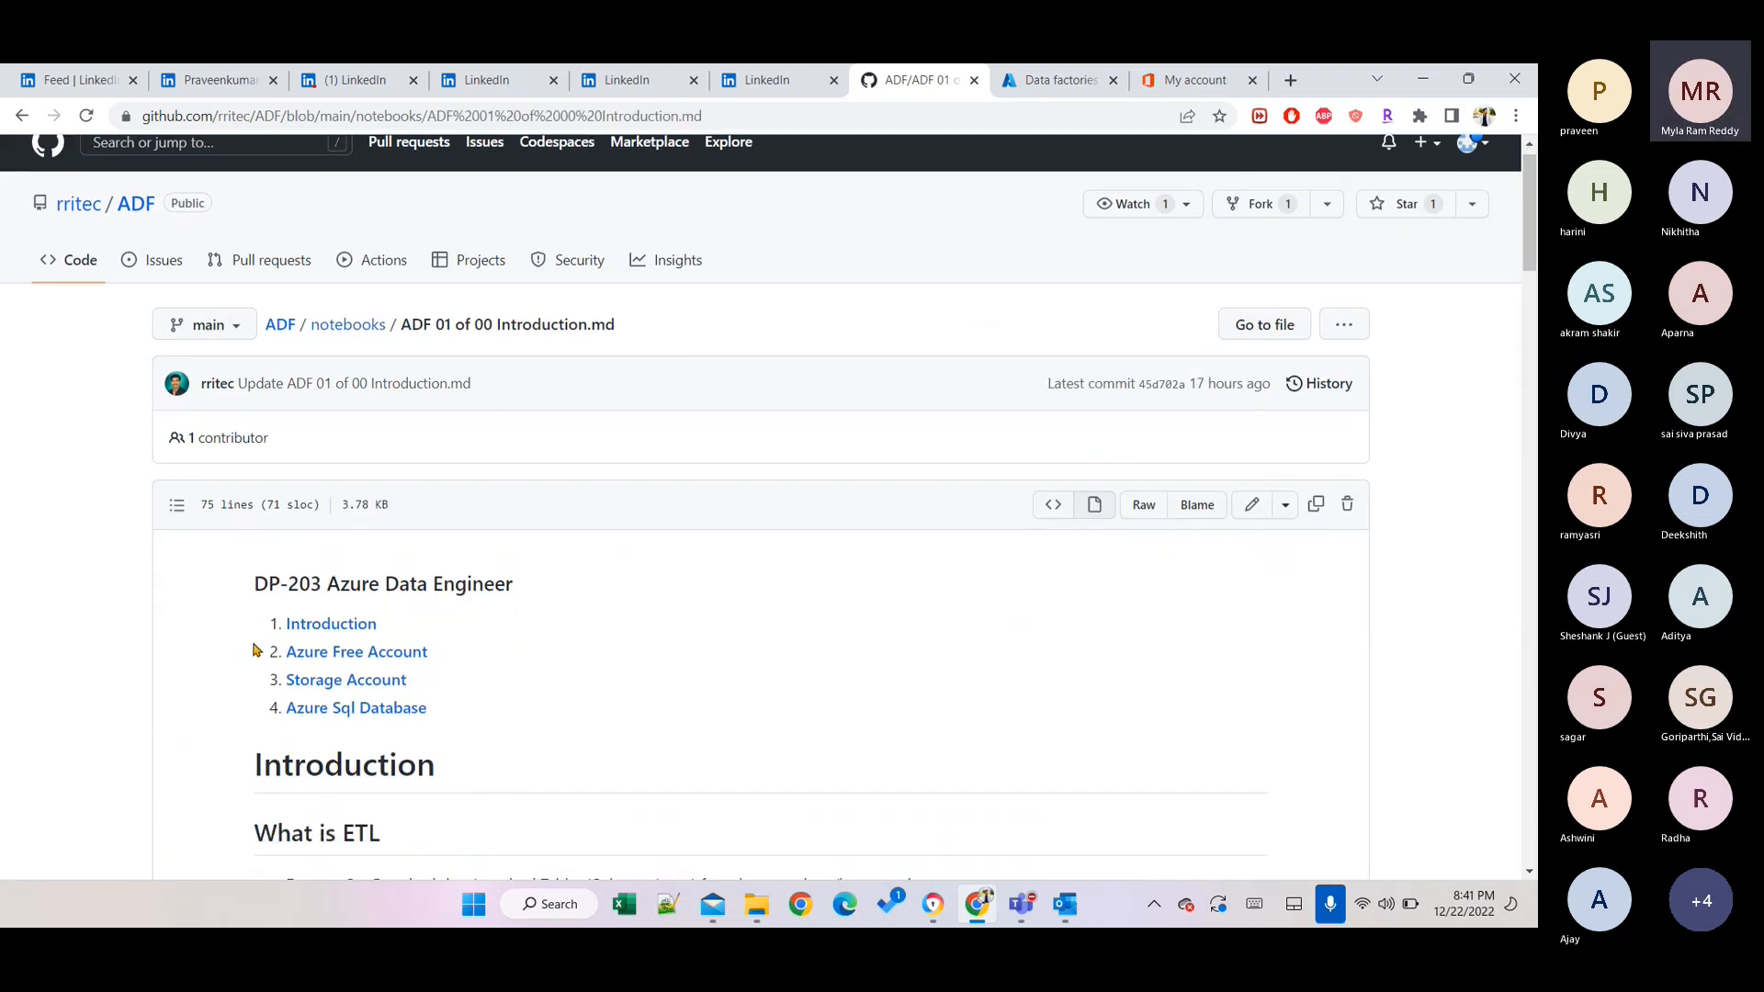
scroll(257, 649, down, 4)
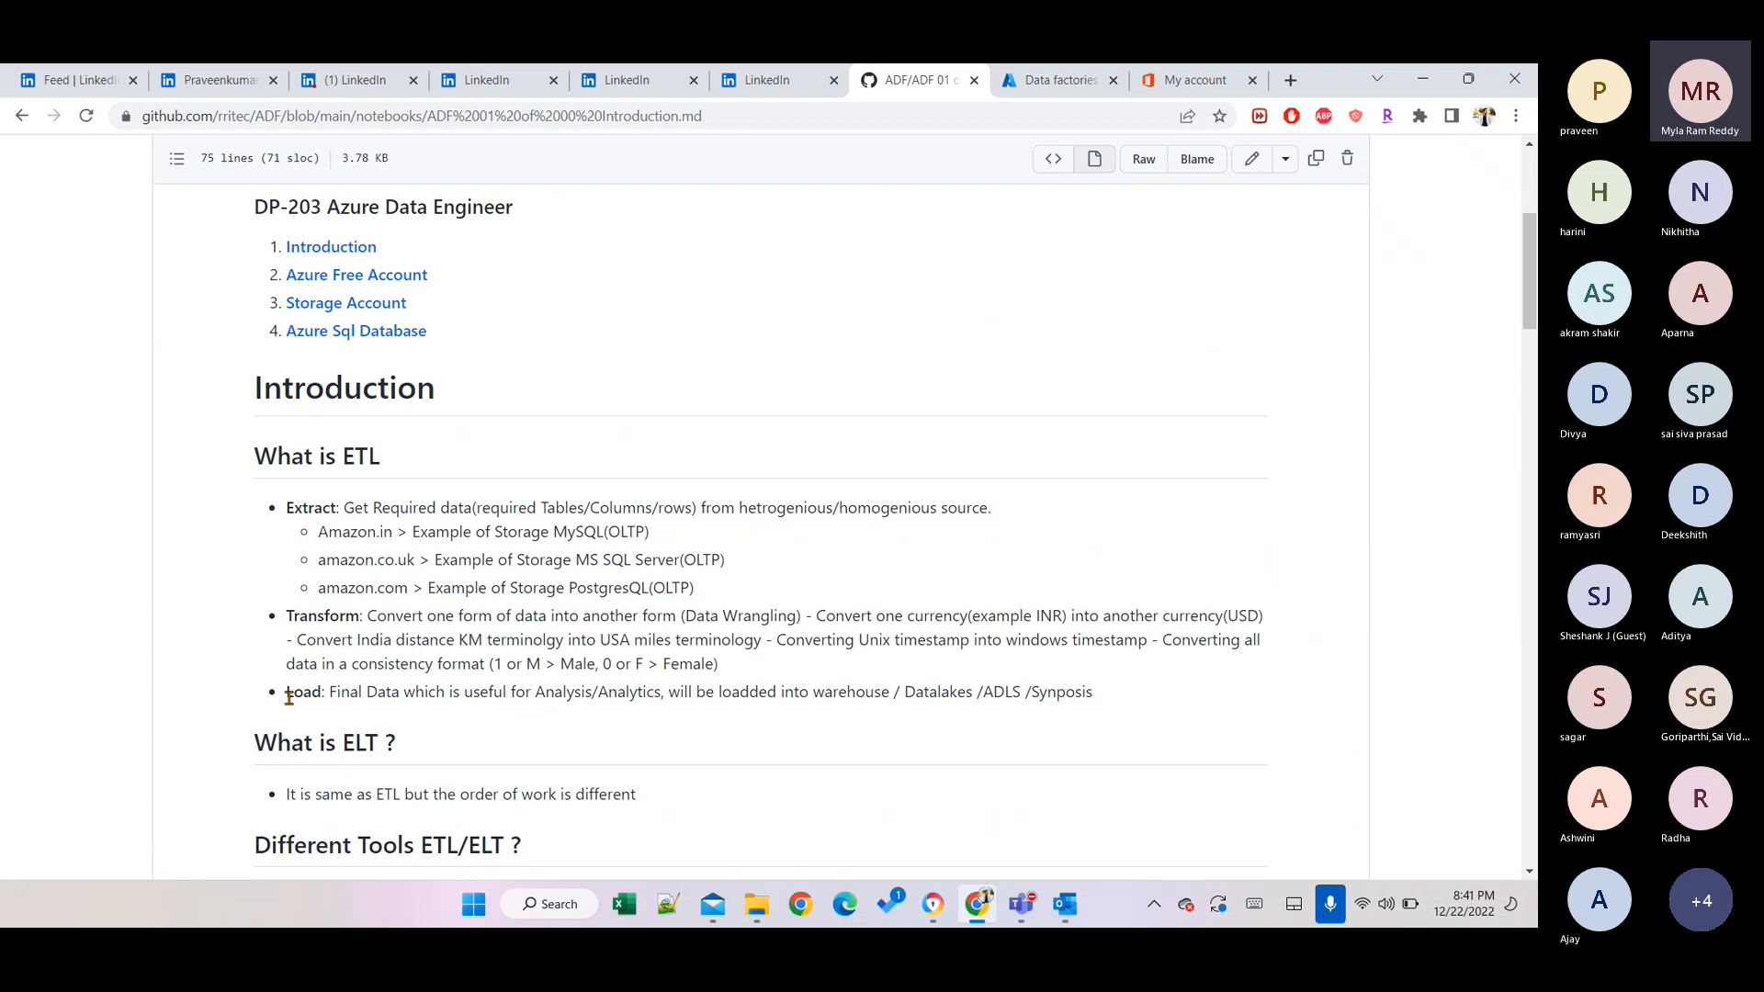
click(380, 275)
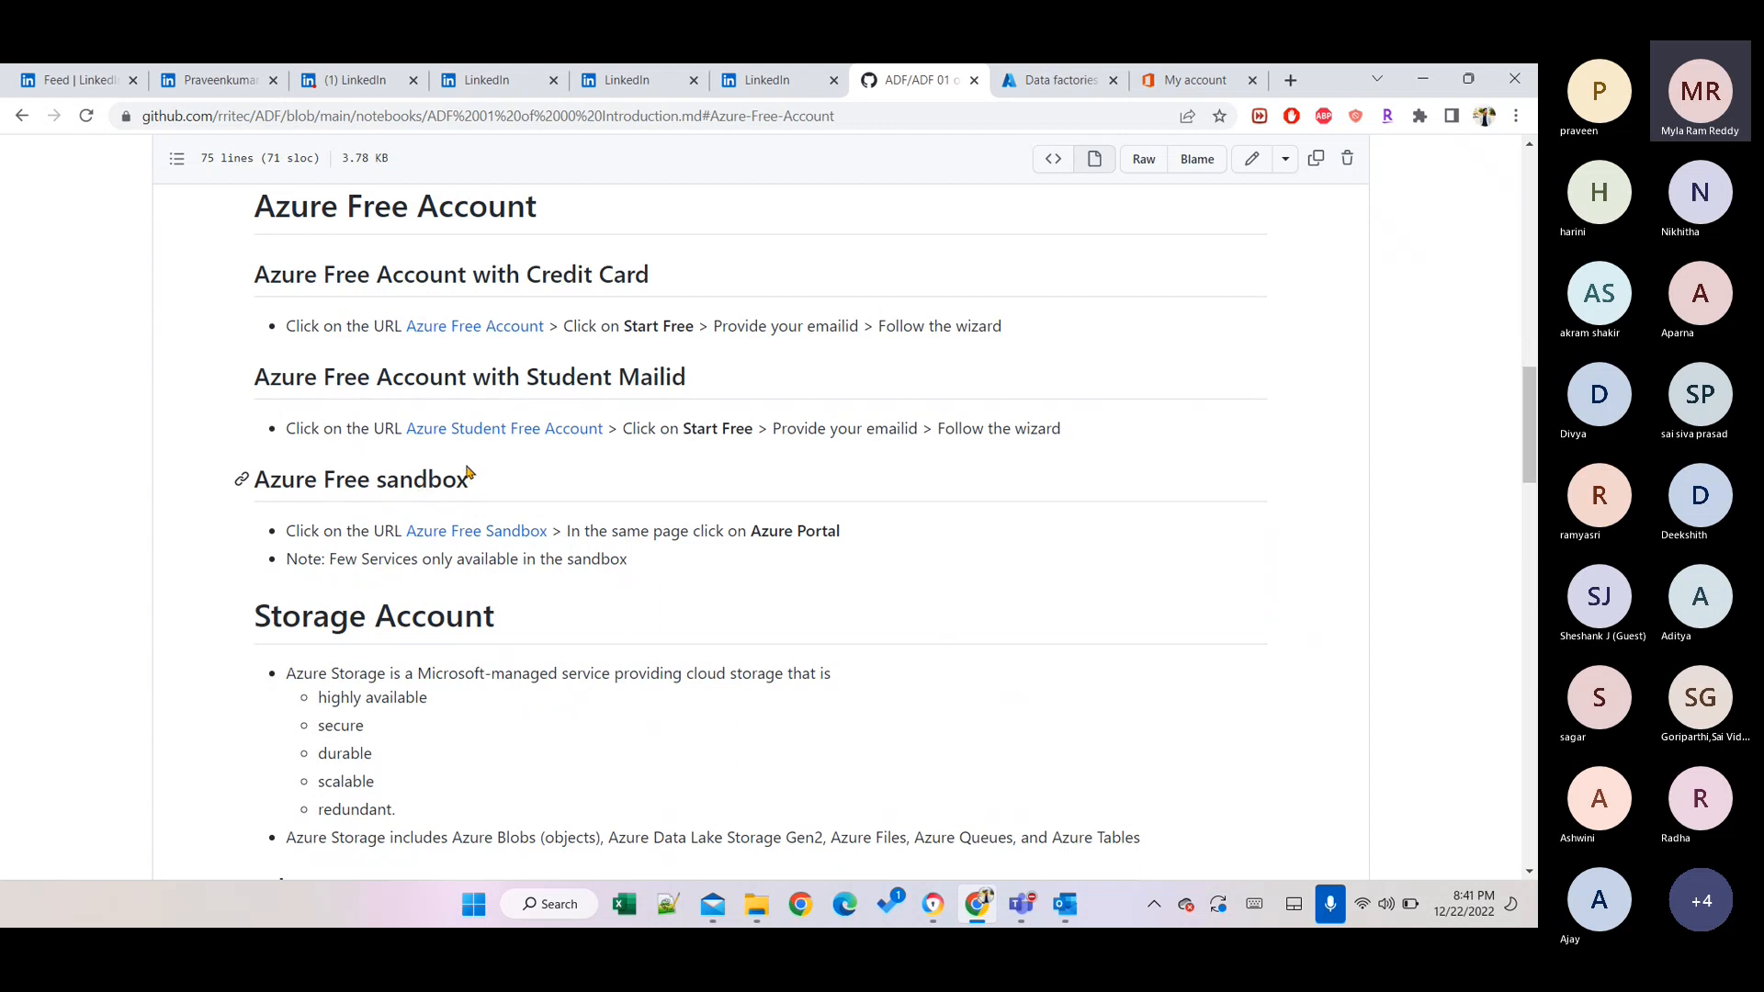
ctrl+click(447, 531)
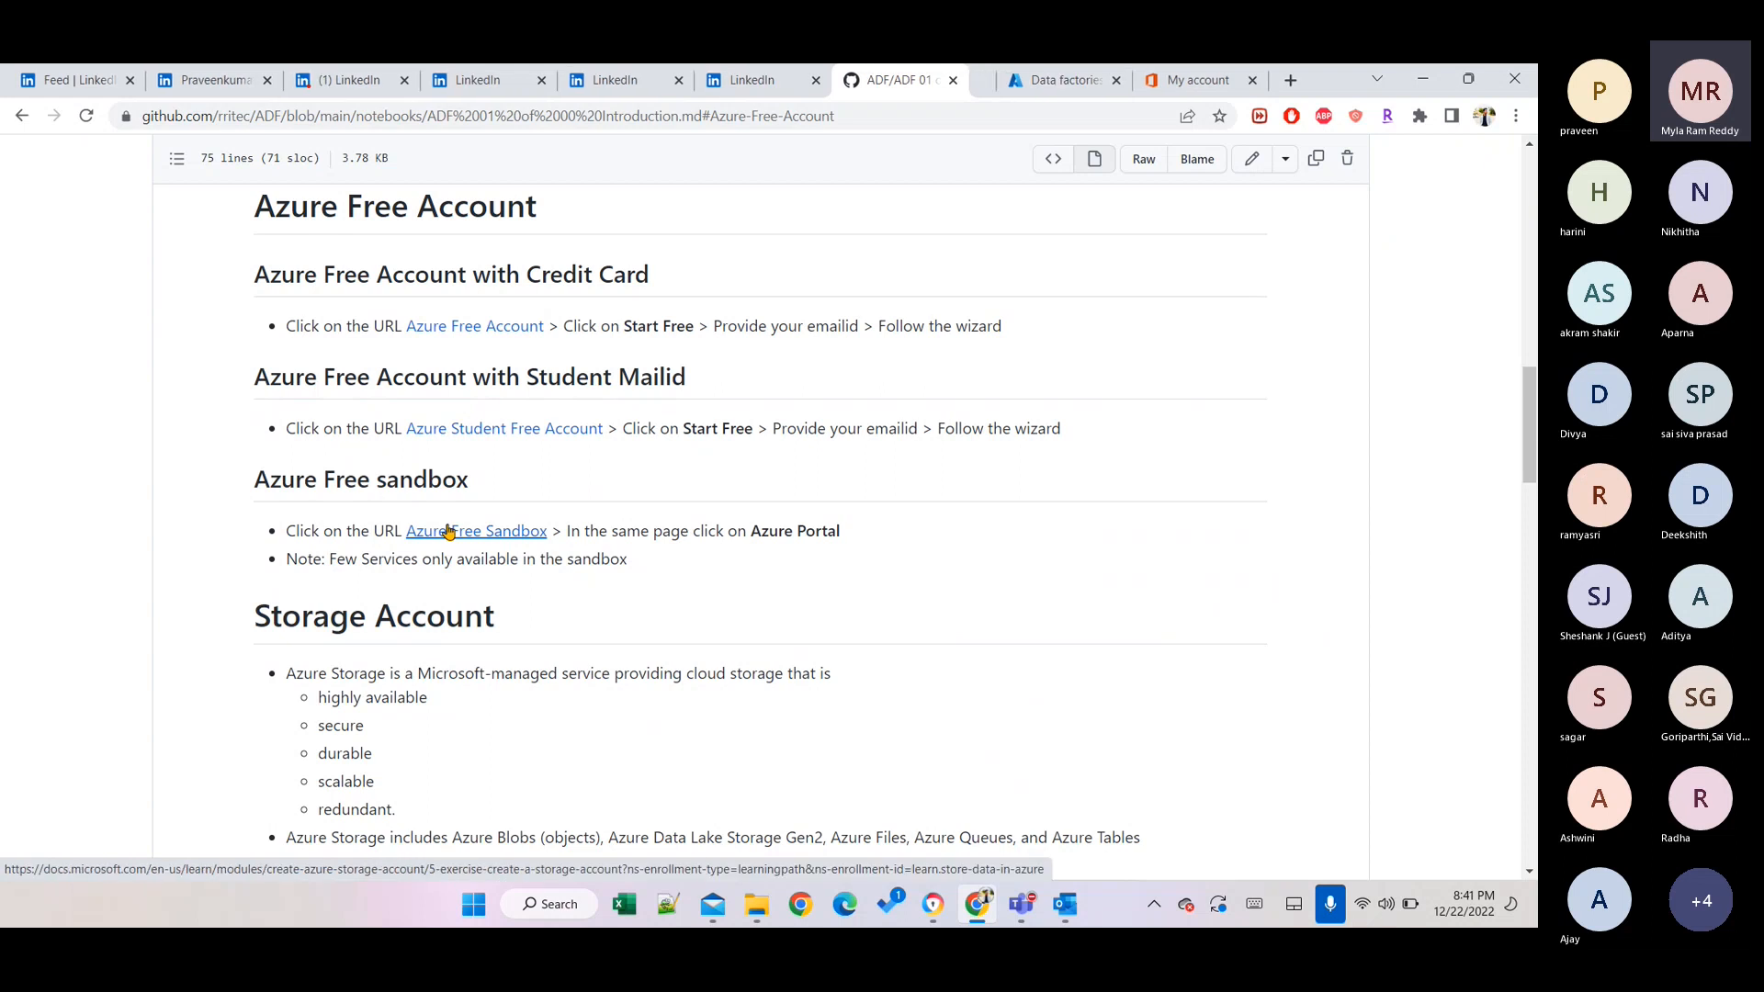
click(948, 82)
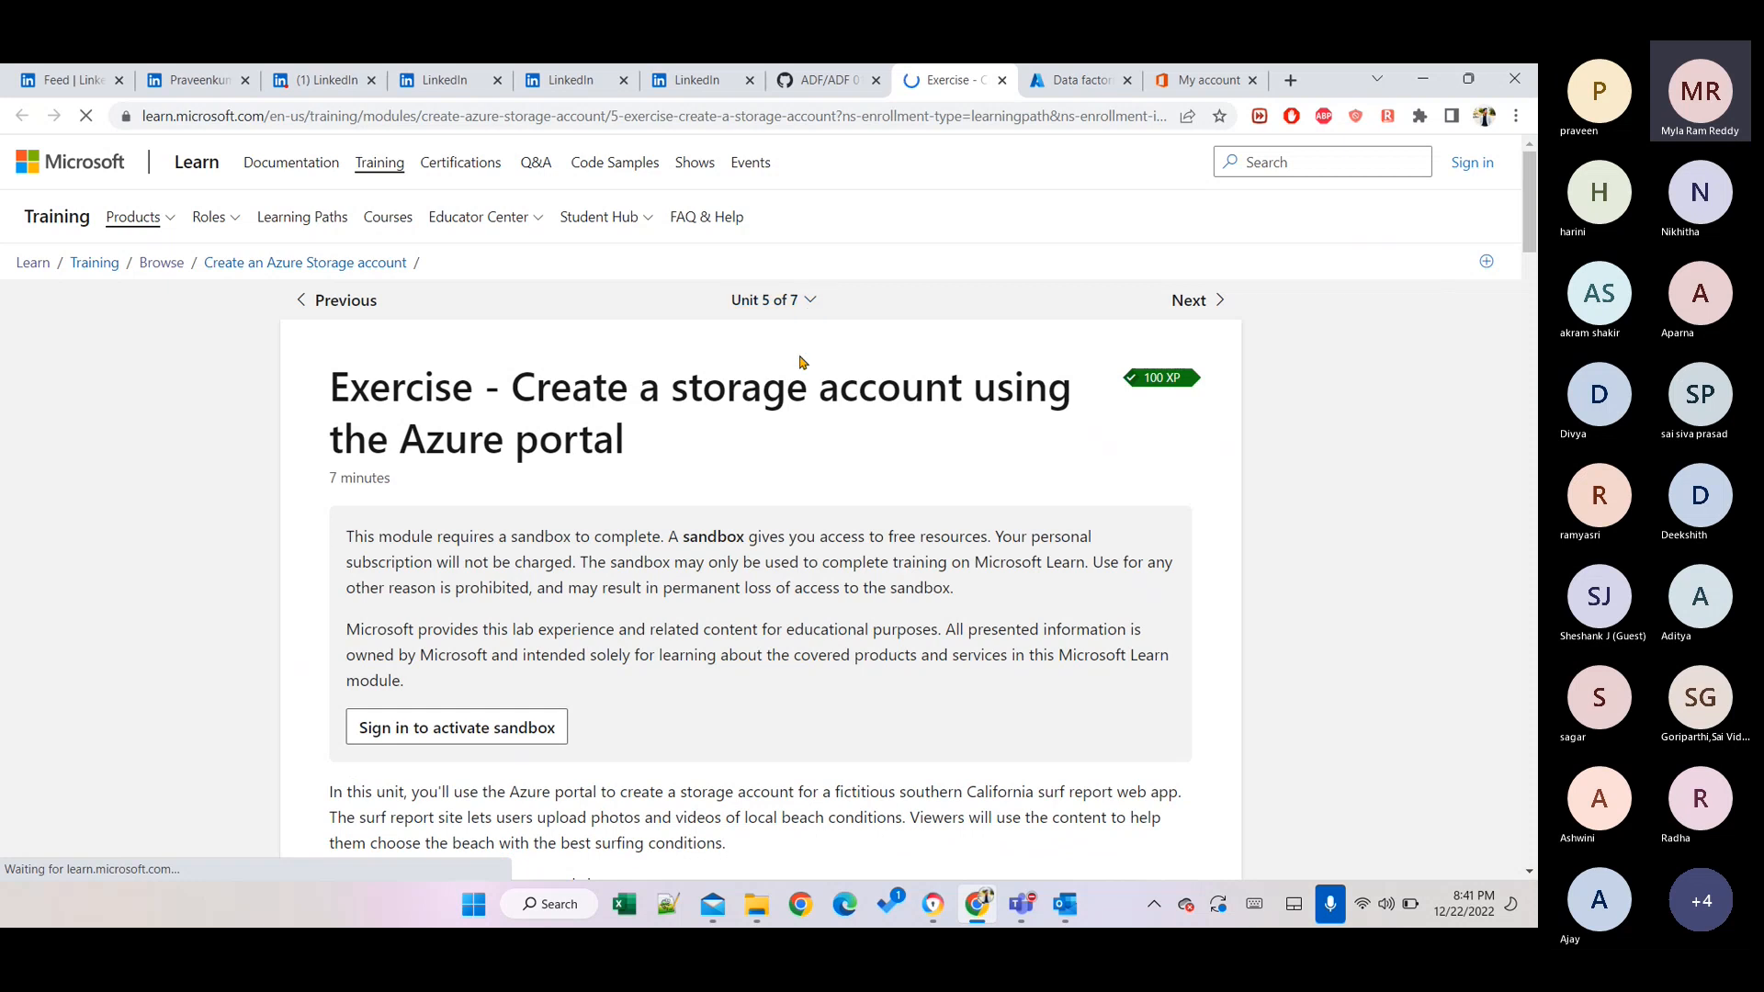
Review the storage account exercise page and start 'Sign in to activate sandbox'.
scroll(712, 556, down, 8)
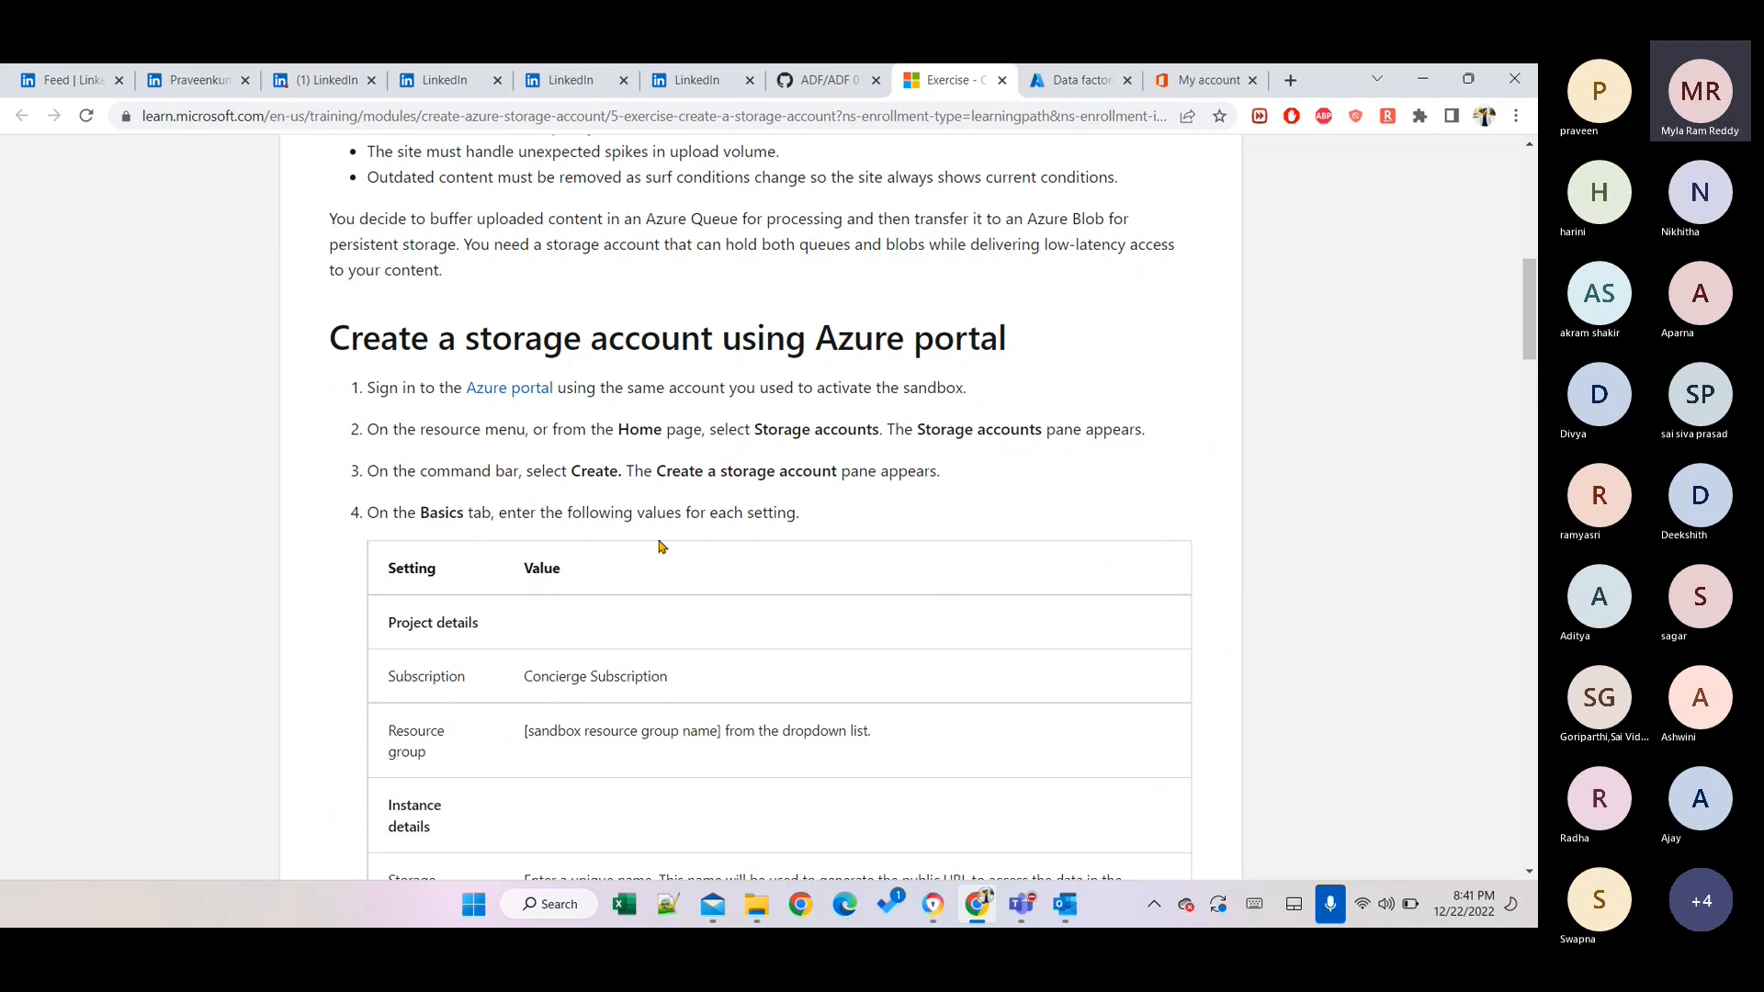
scroll(708, 505, up, 8)
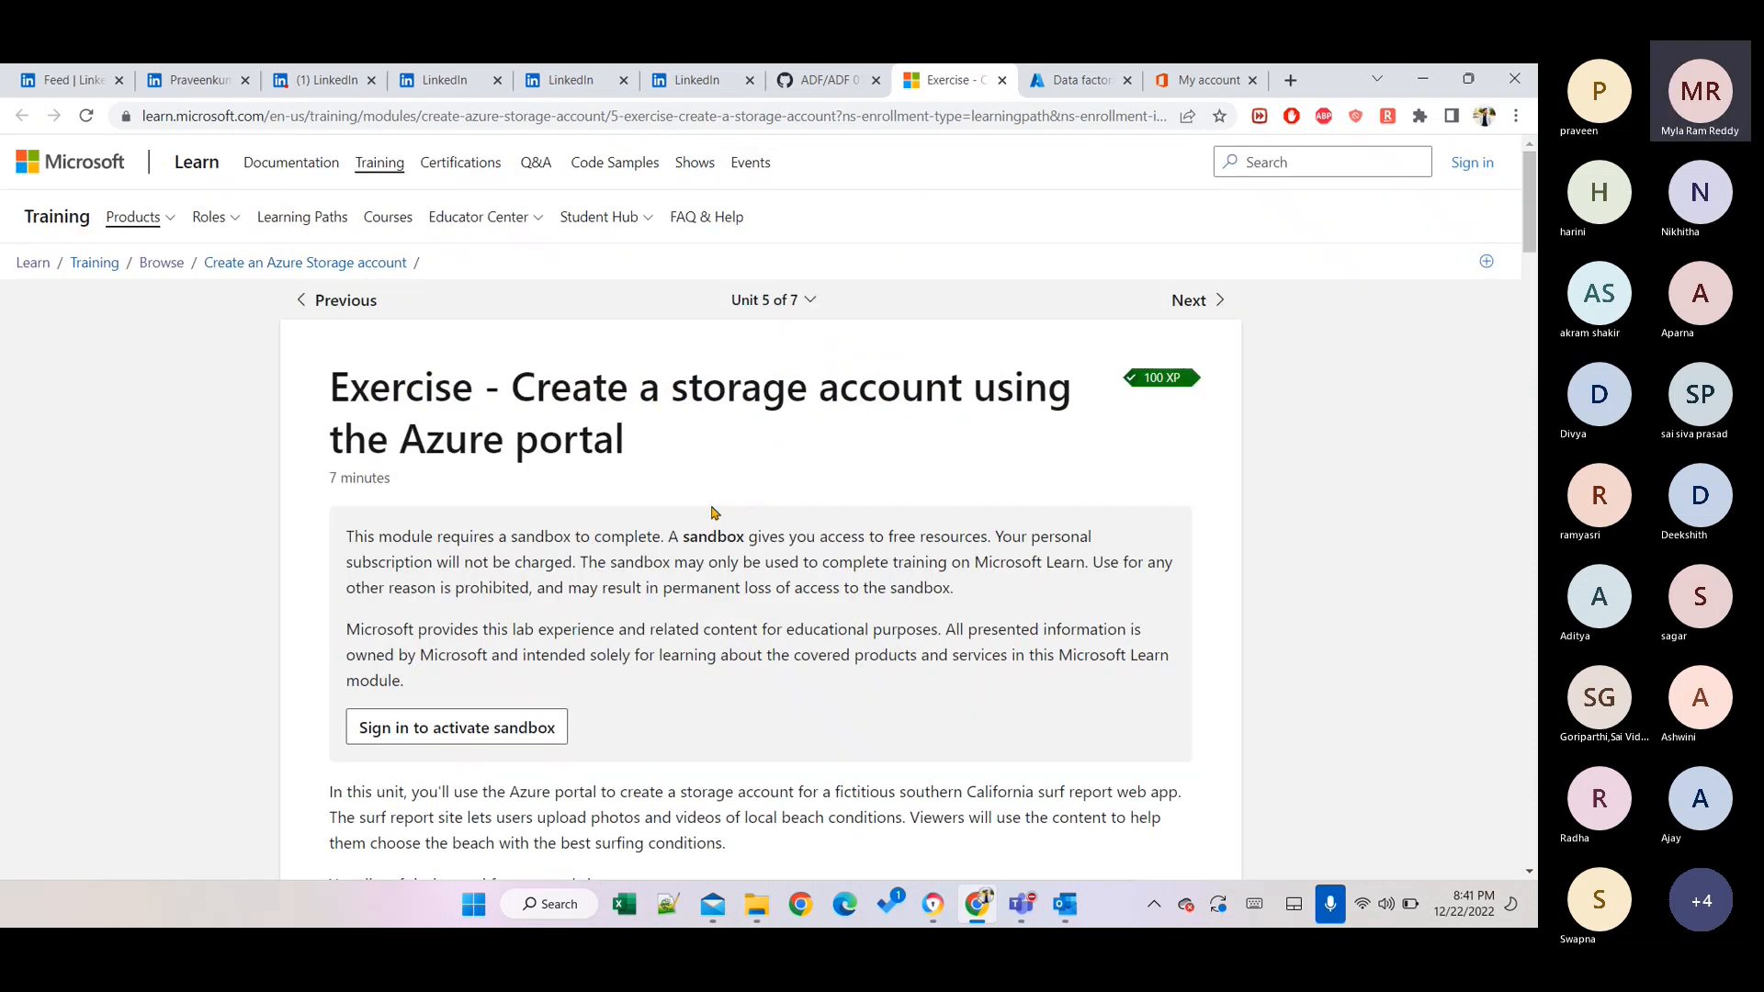
scroll(725, 519, down, 1)
scroll(725, 519, down, 3)
scroll(724, 515, up, 2)
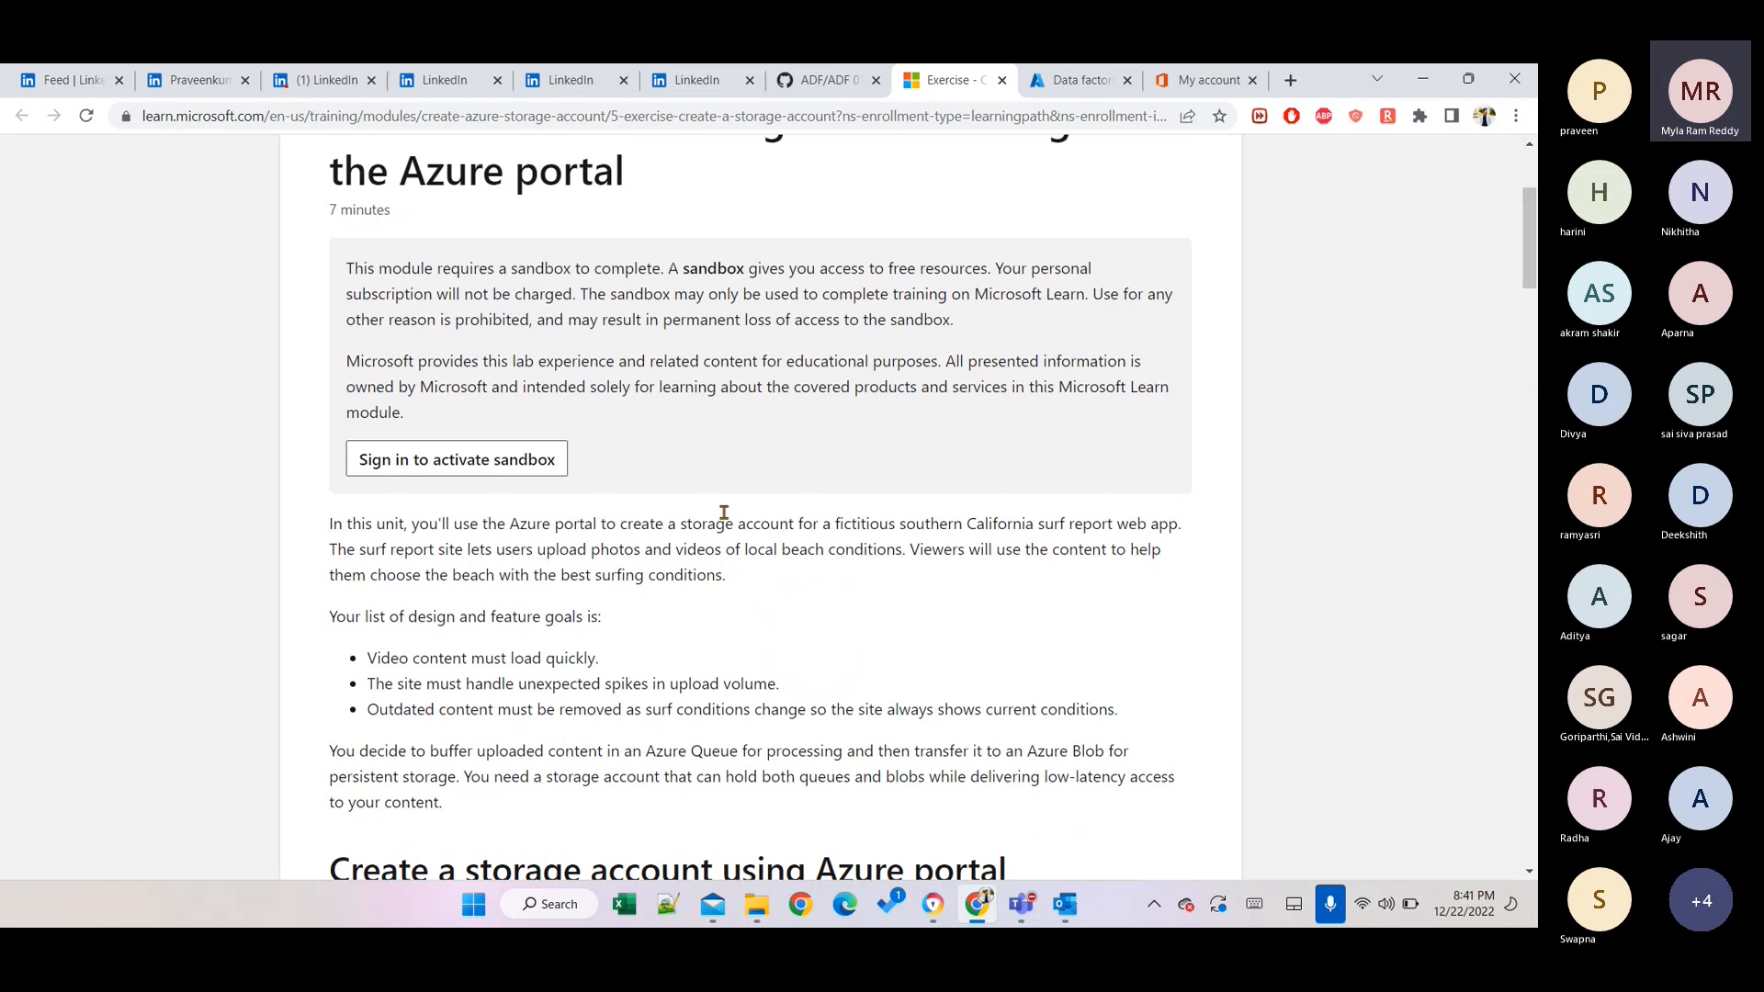
scroll(724, 513, up, 1)
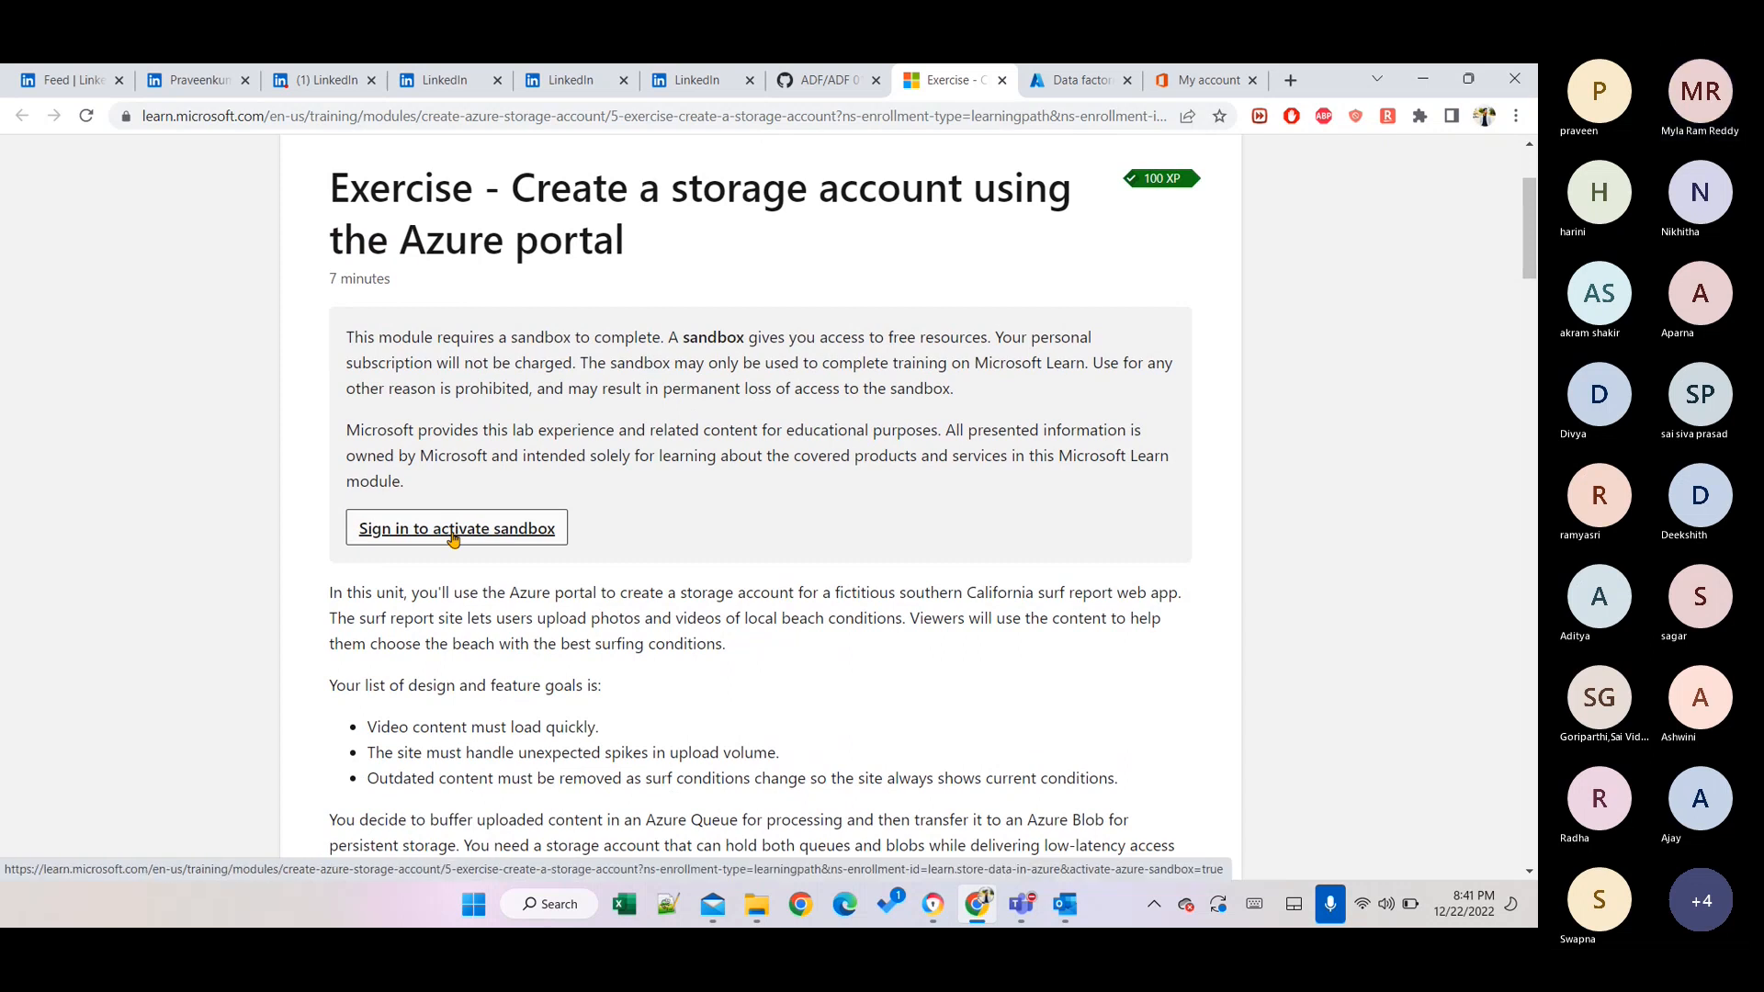
click(453, 539)
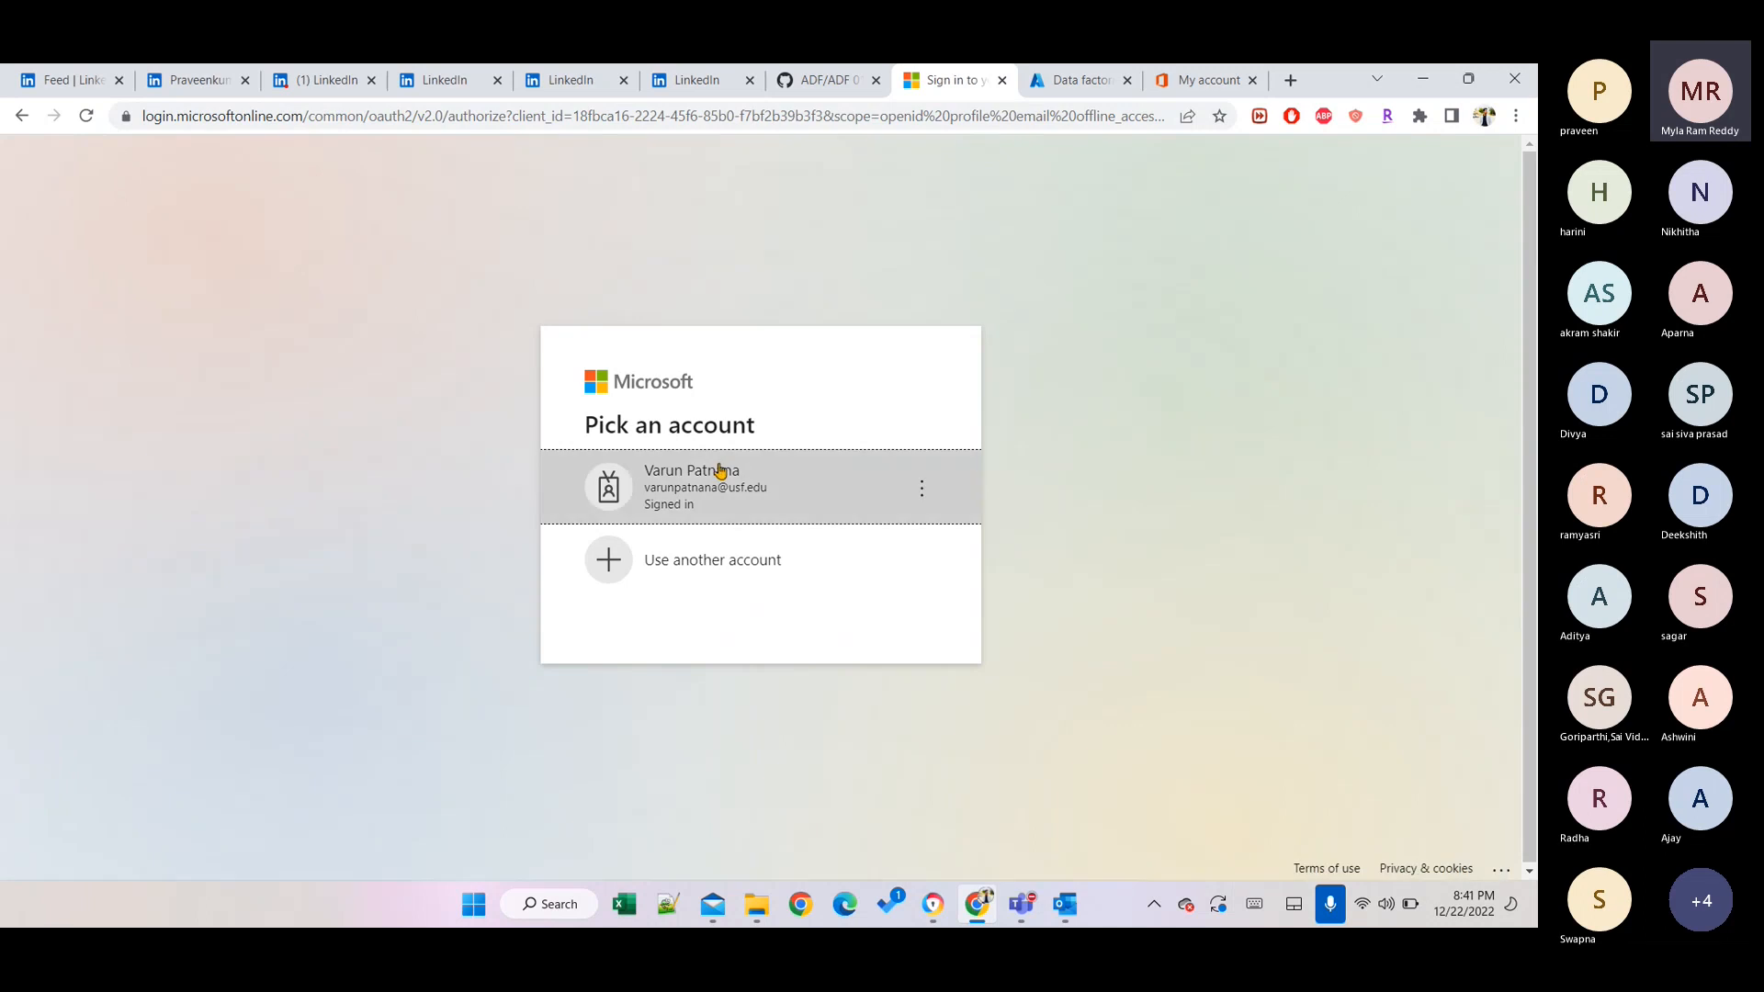
Sign in with the school account and set the profile country to United States.
click(720, 489)
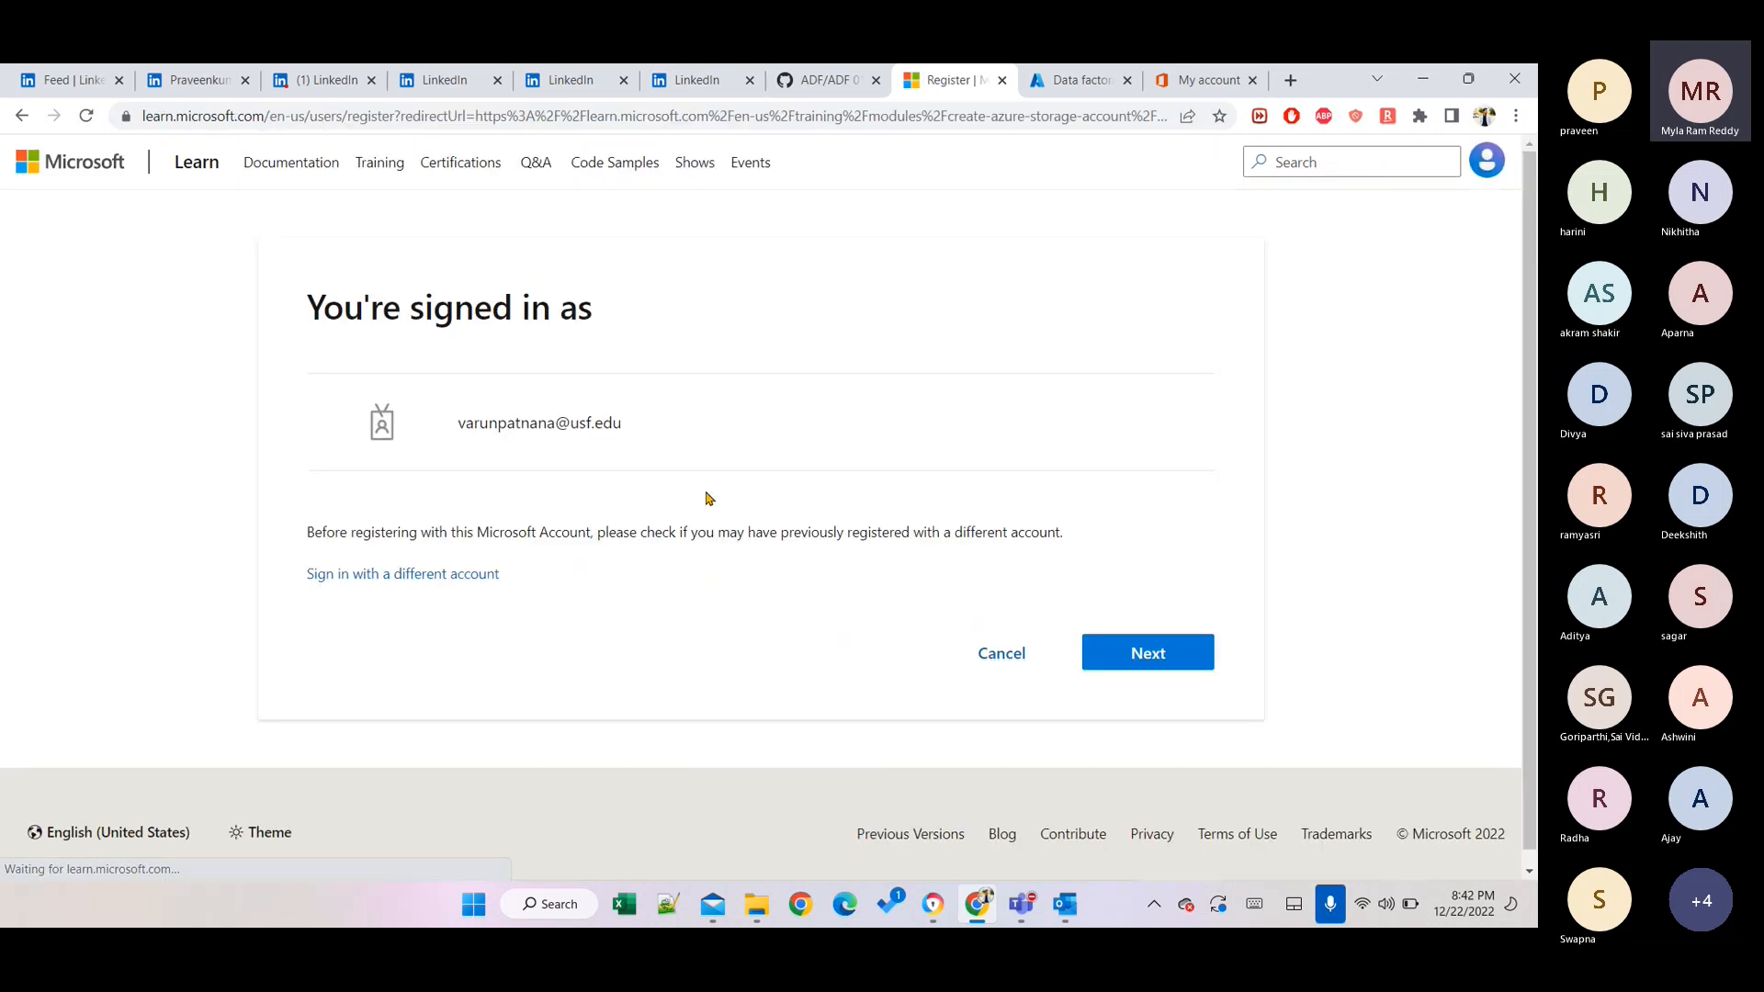
click(1156, 653)
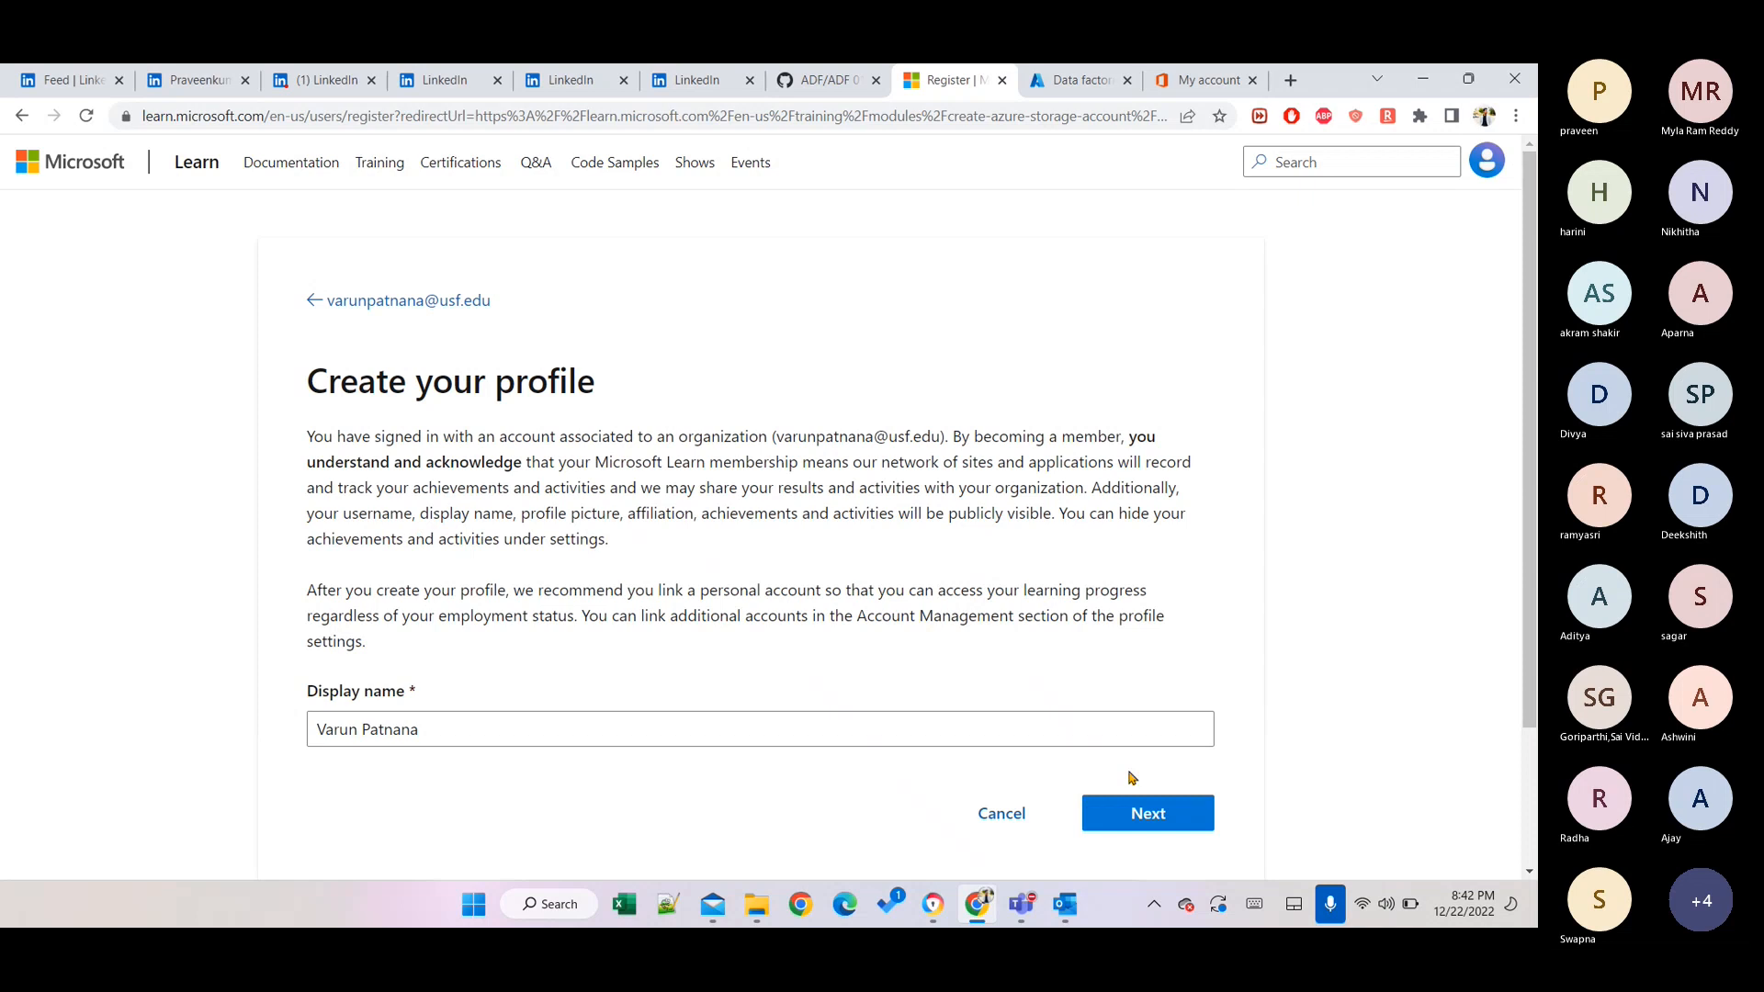
click(1135, 803)
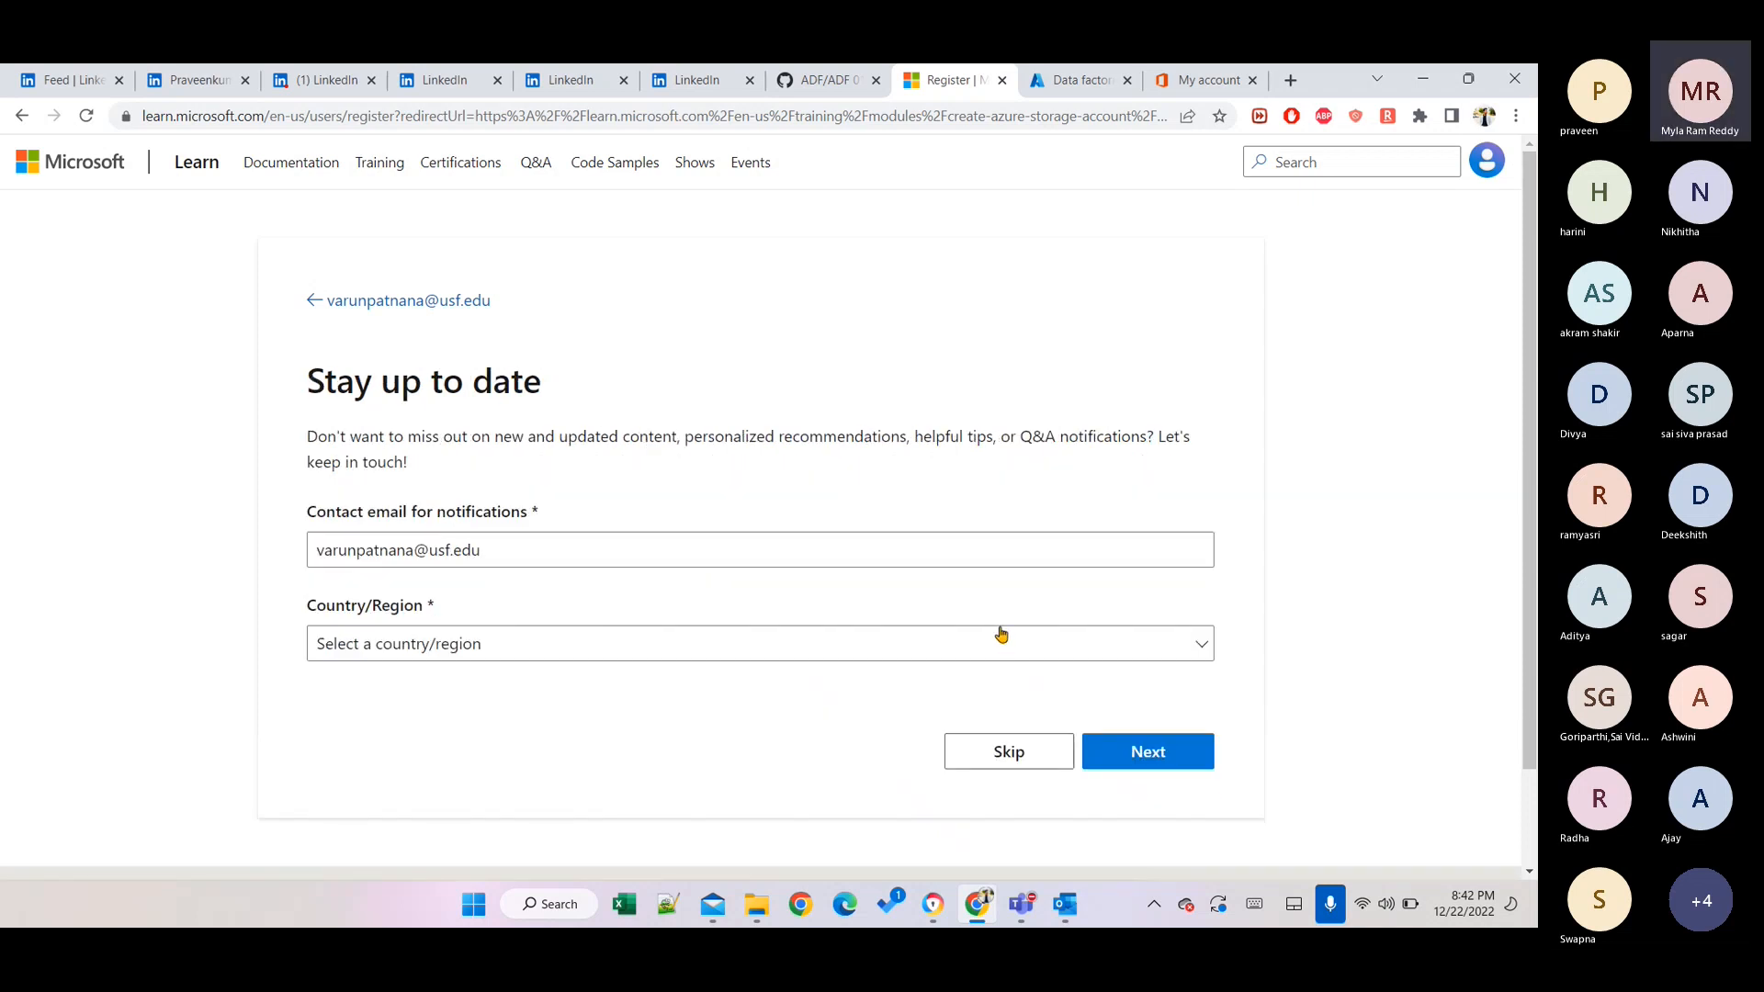
click(838, 652)
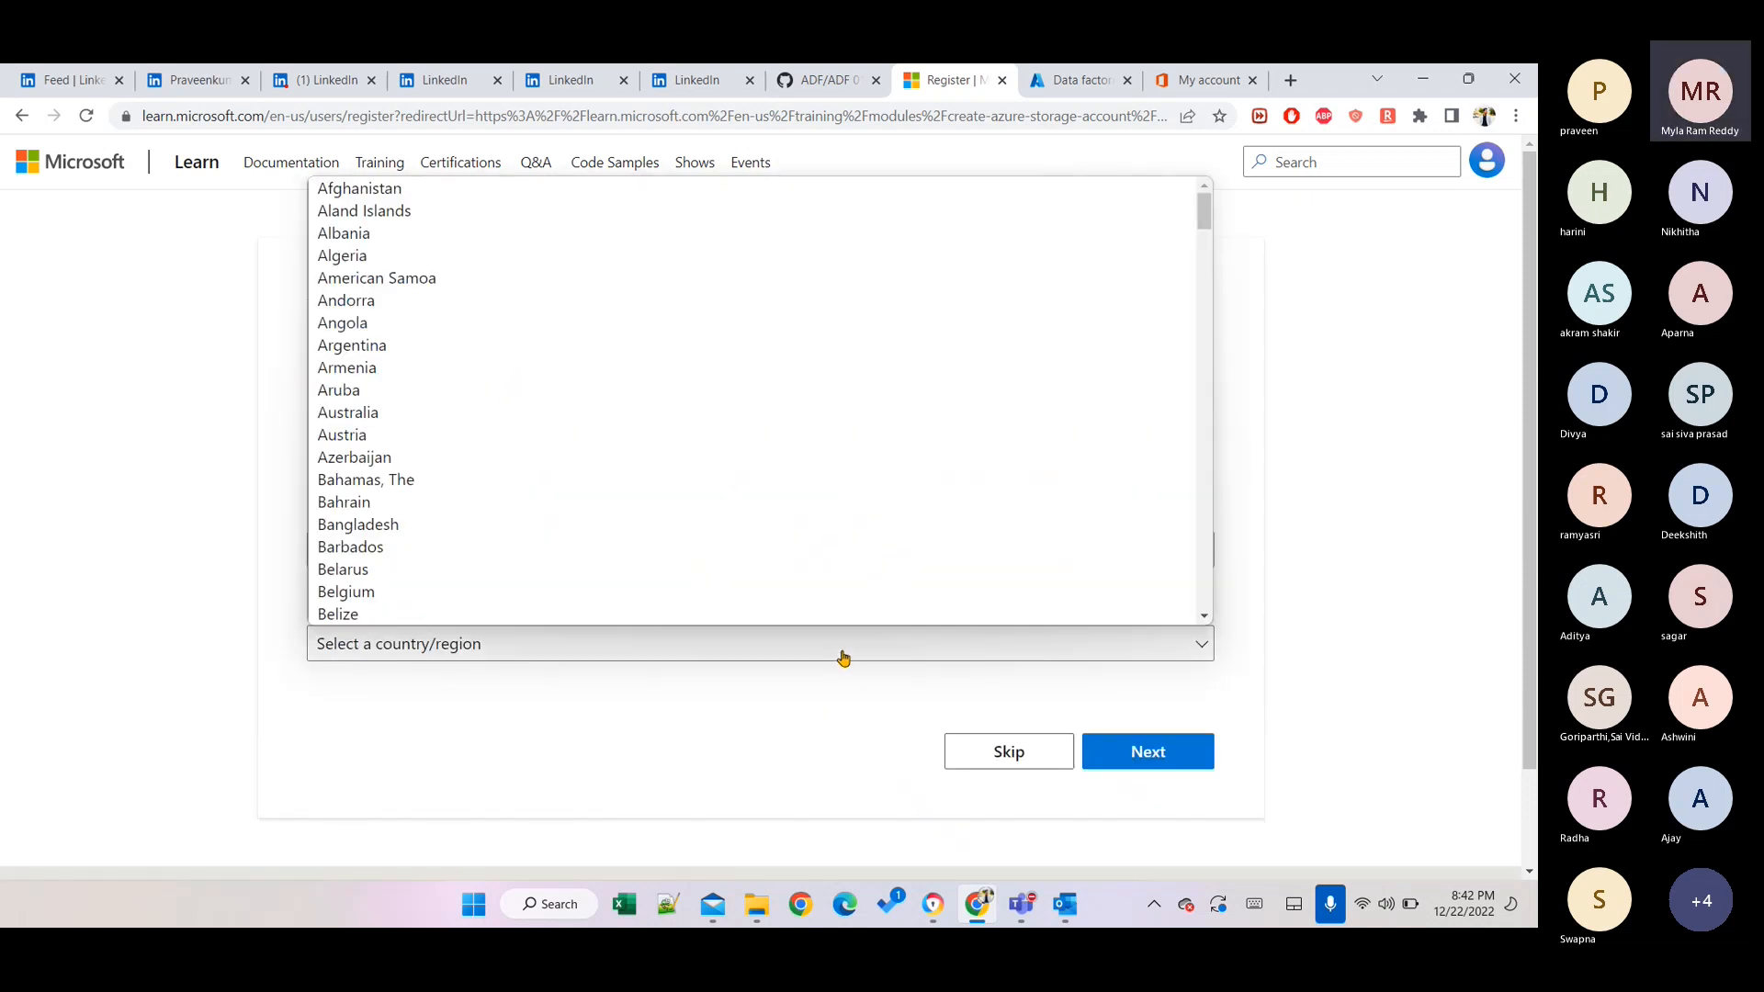
text(un)
key(Down)
key(Down)
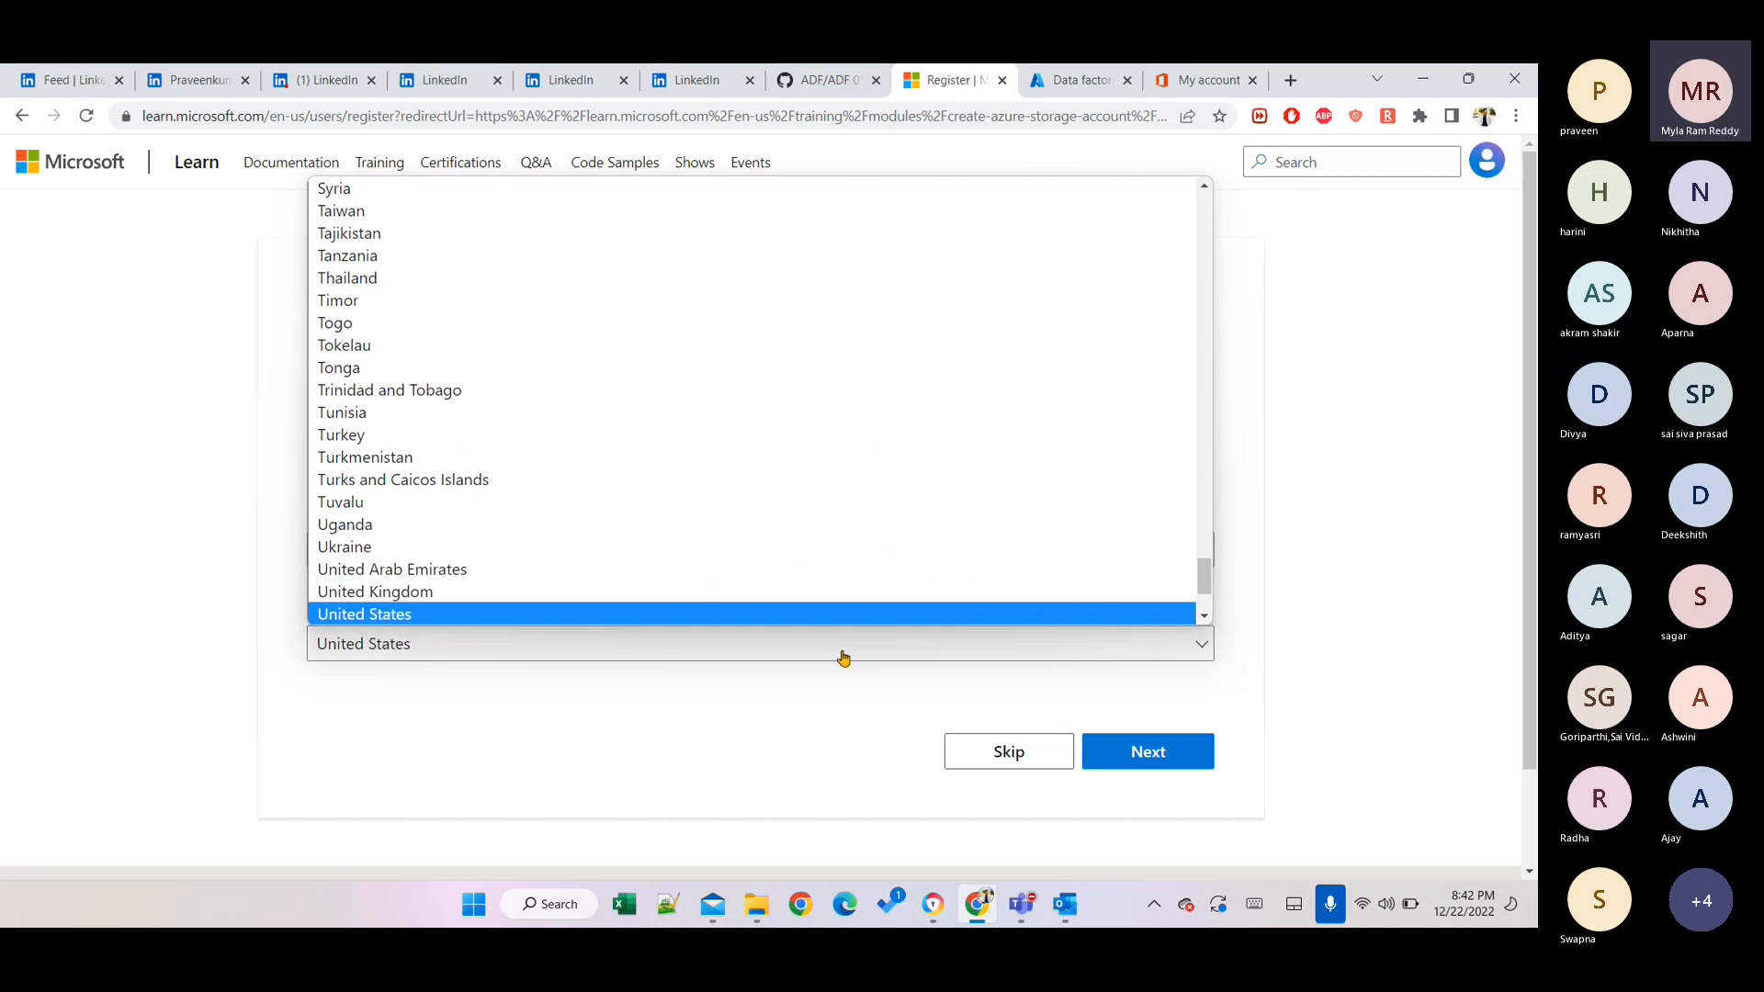
key(Return)
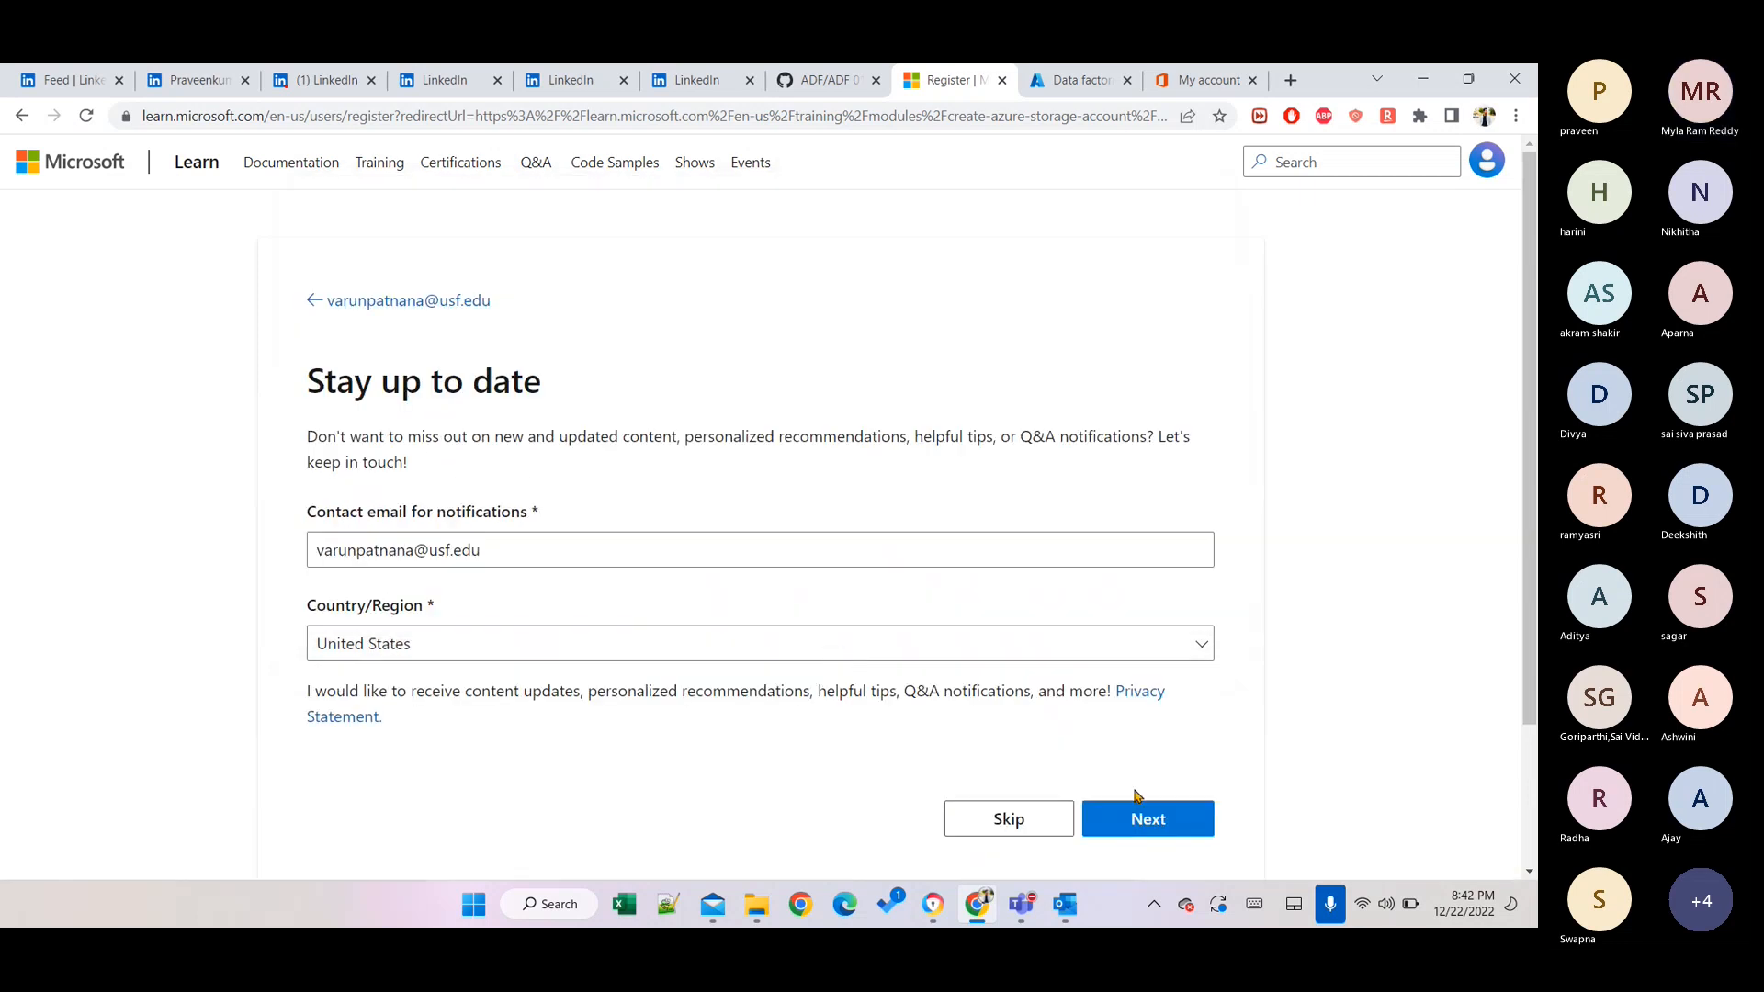
click(1148, 819)
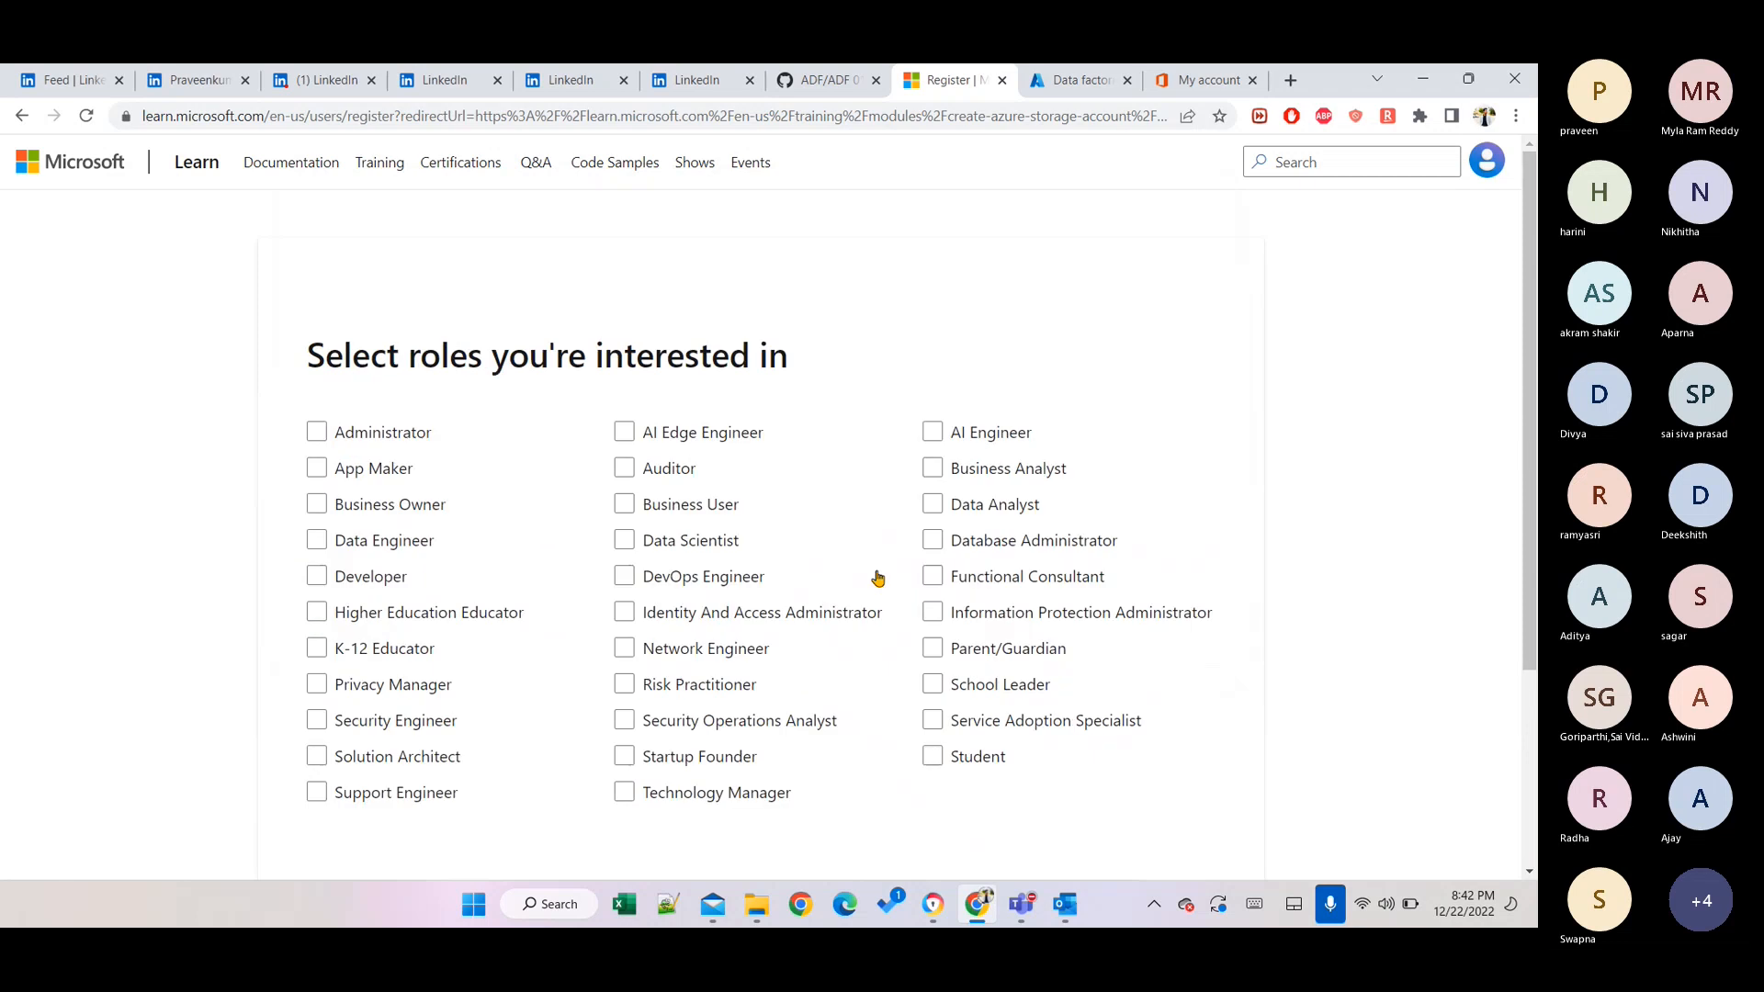
Choose Student as the role of interest and continue.
click(522, 469)
scroll(520, 465, down, 1)
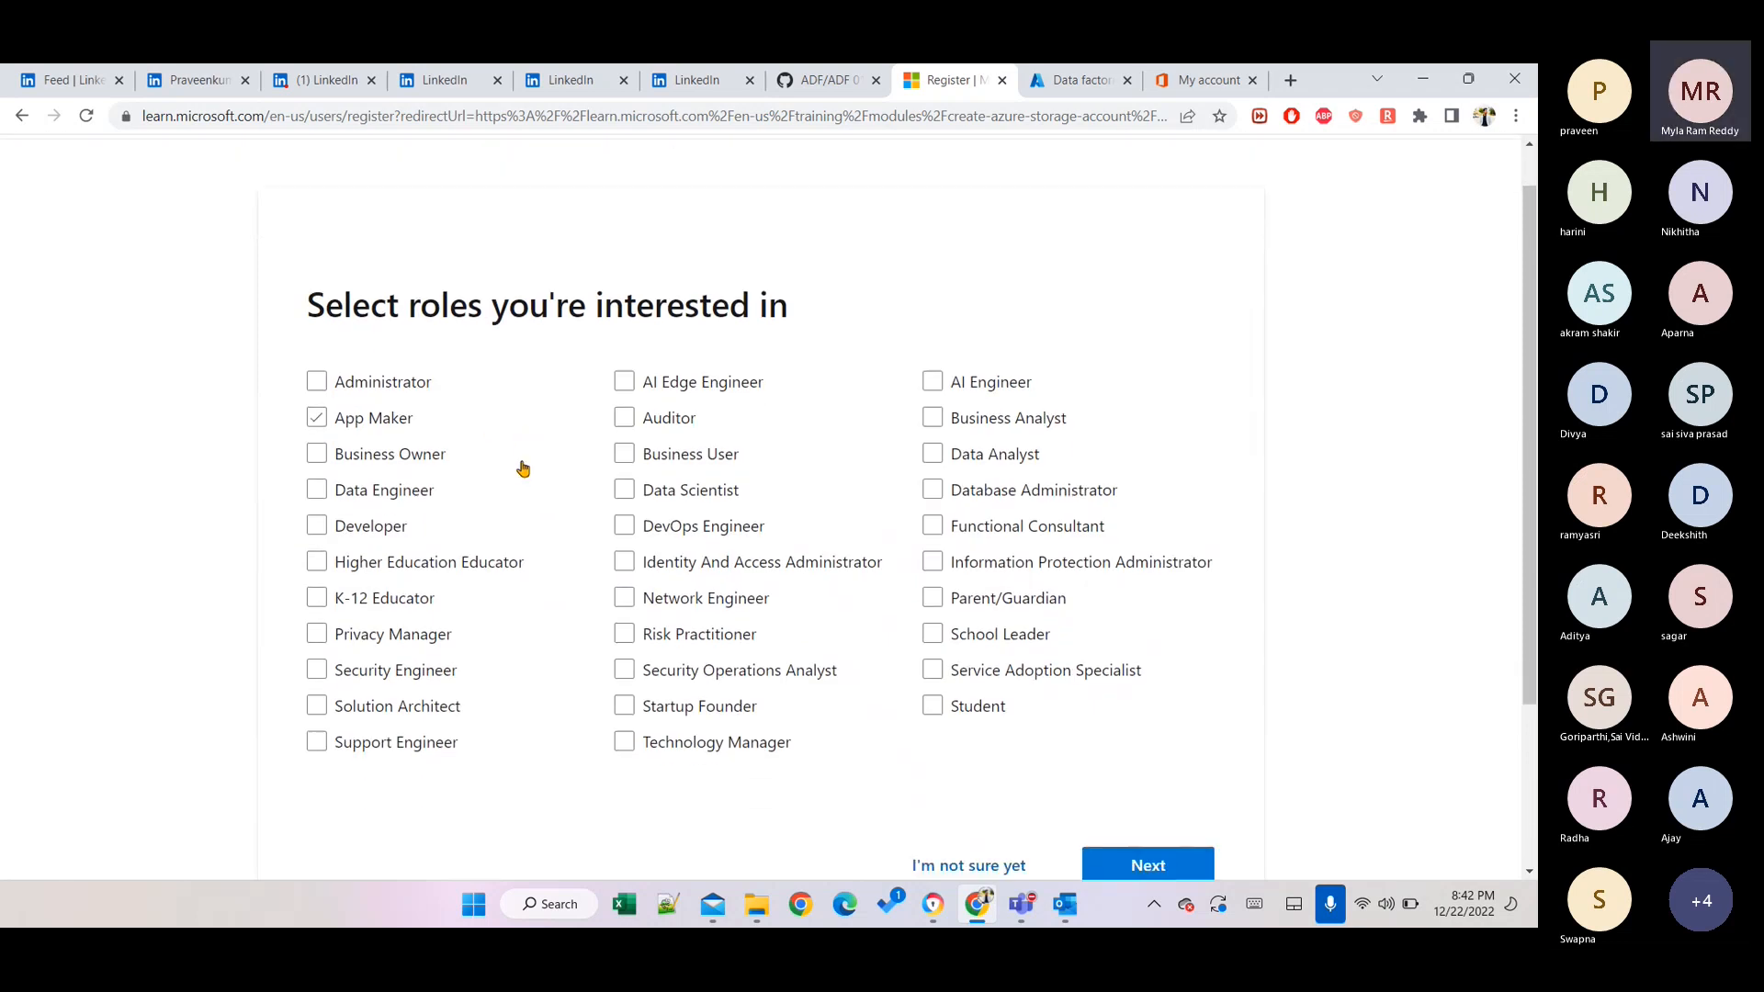
click(518, 470)
click(494, 517)
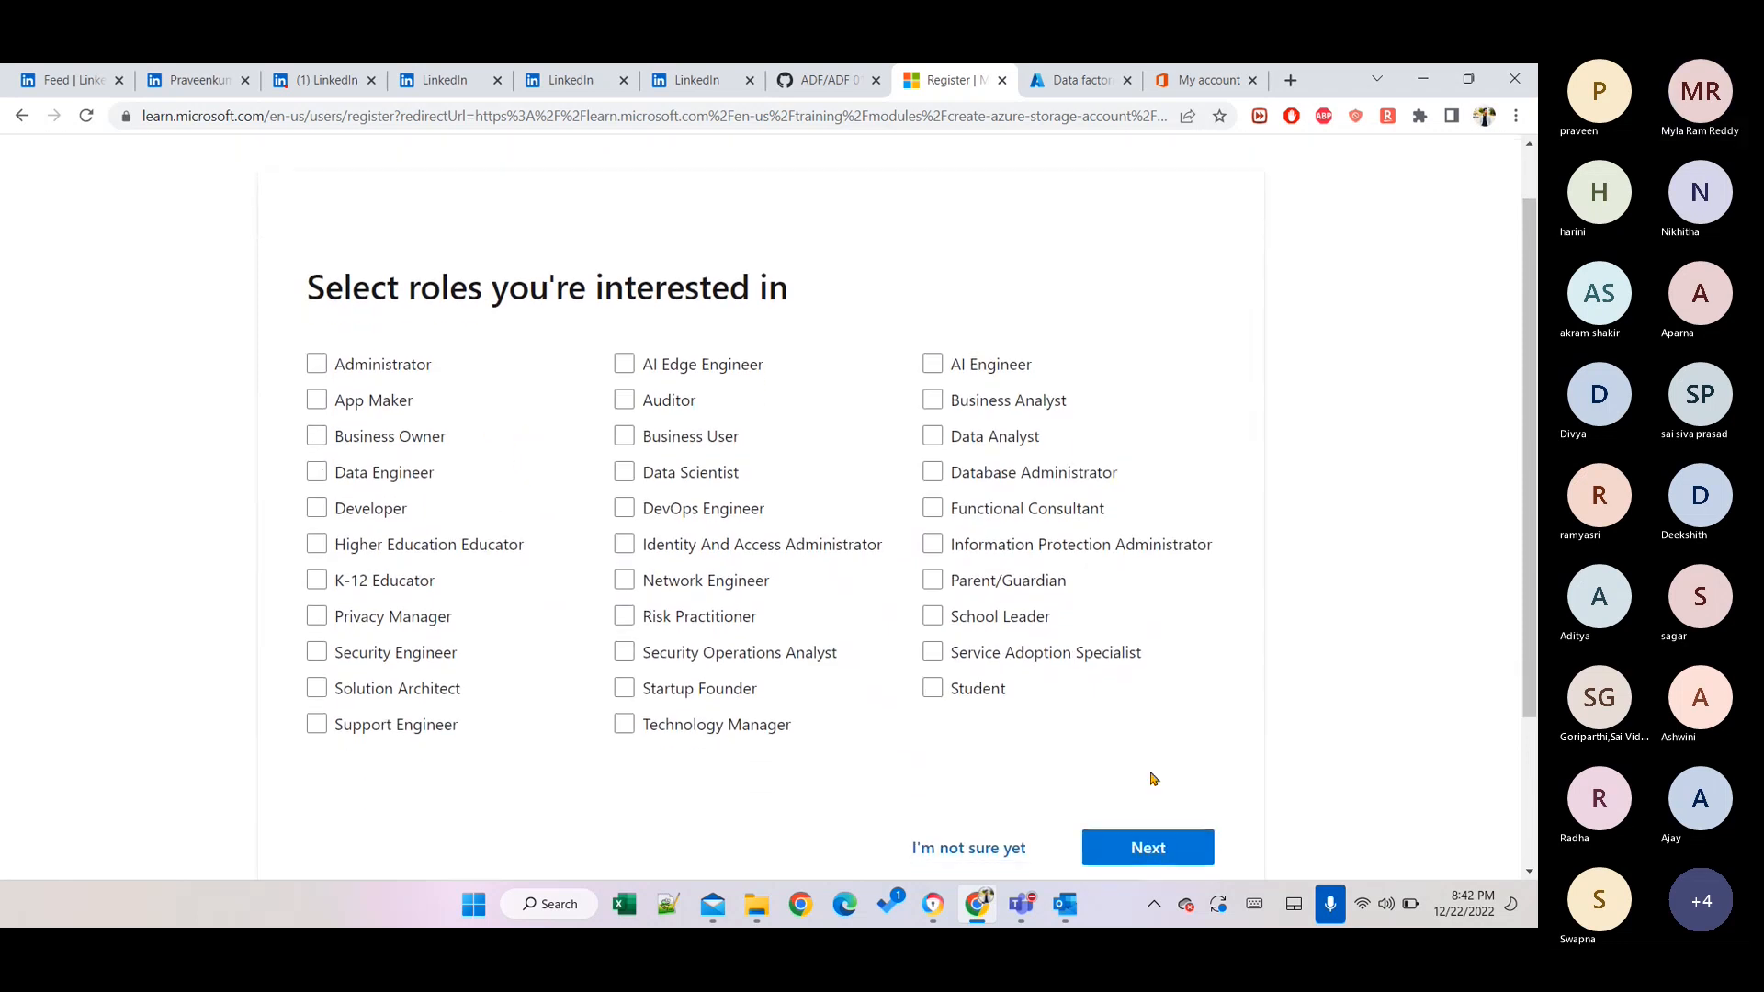
click(932, 691)
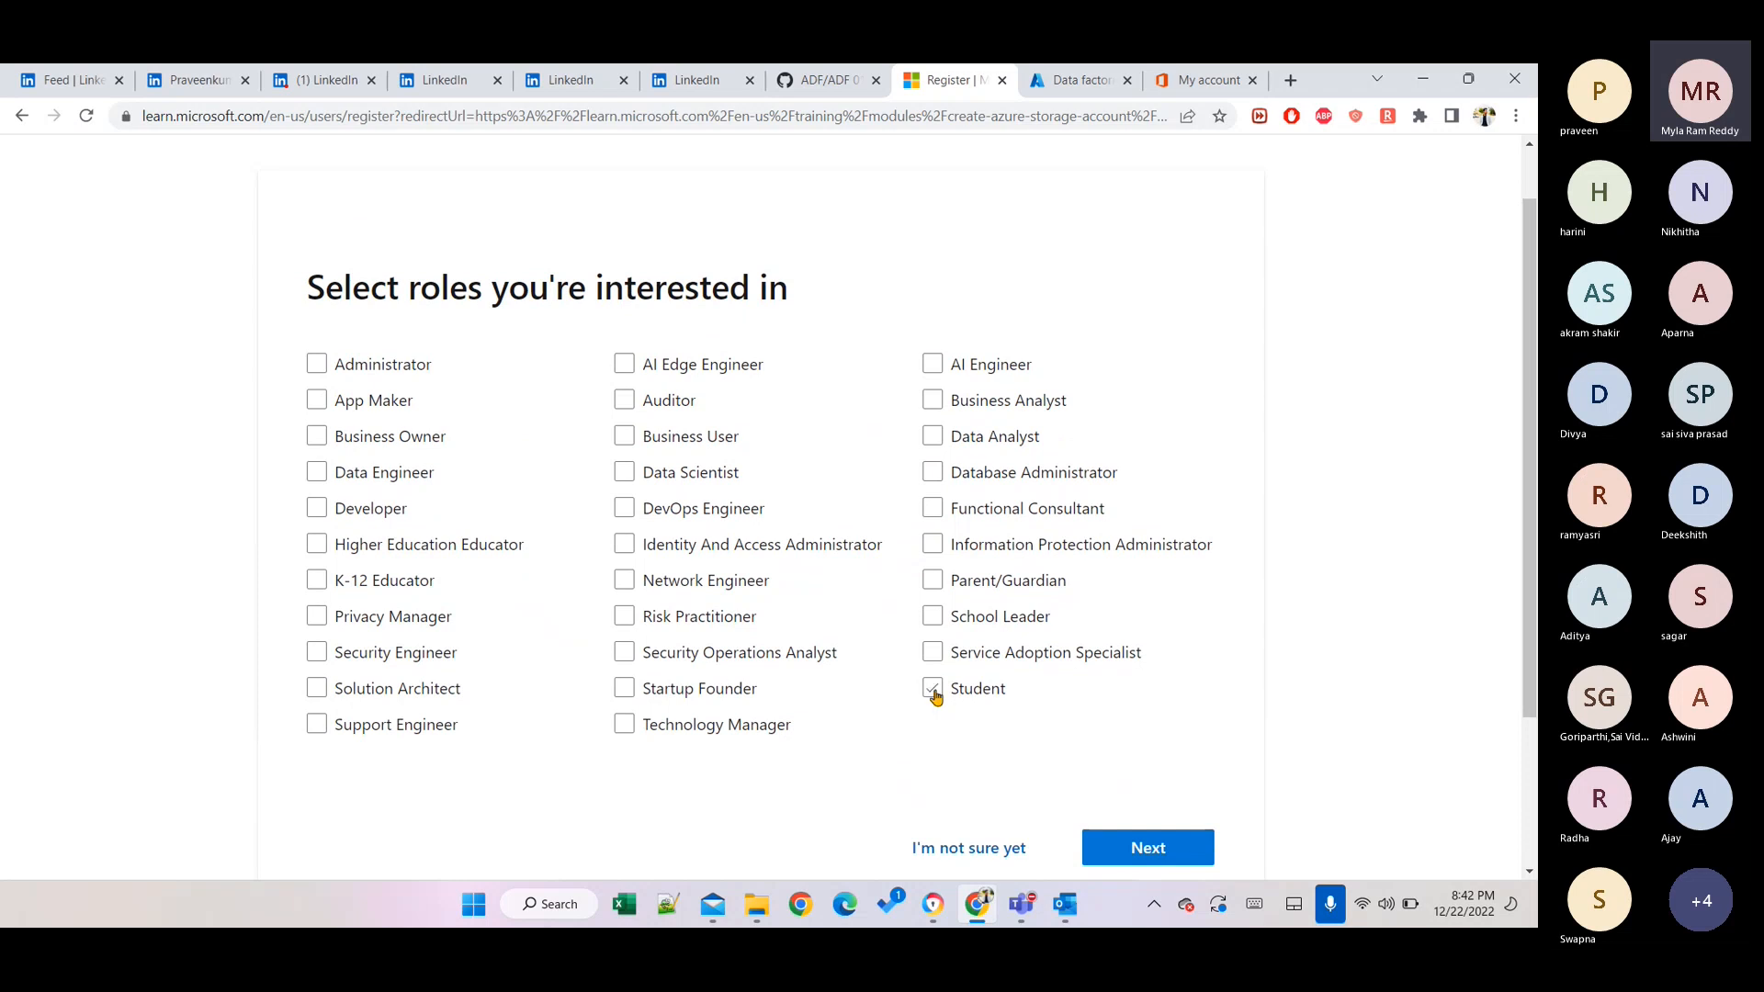
click(933, 692)
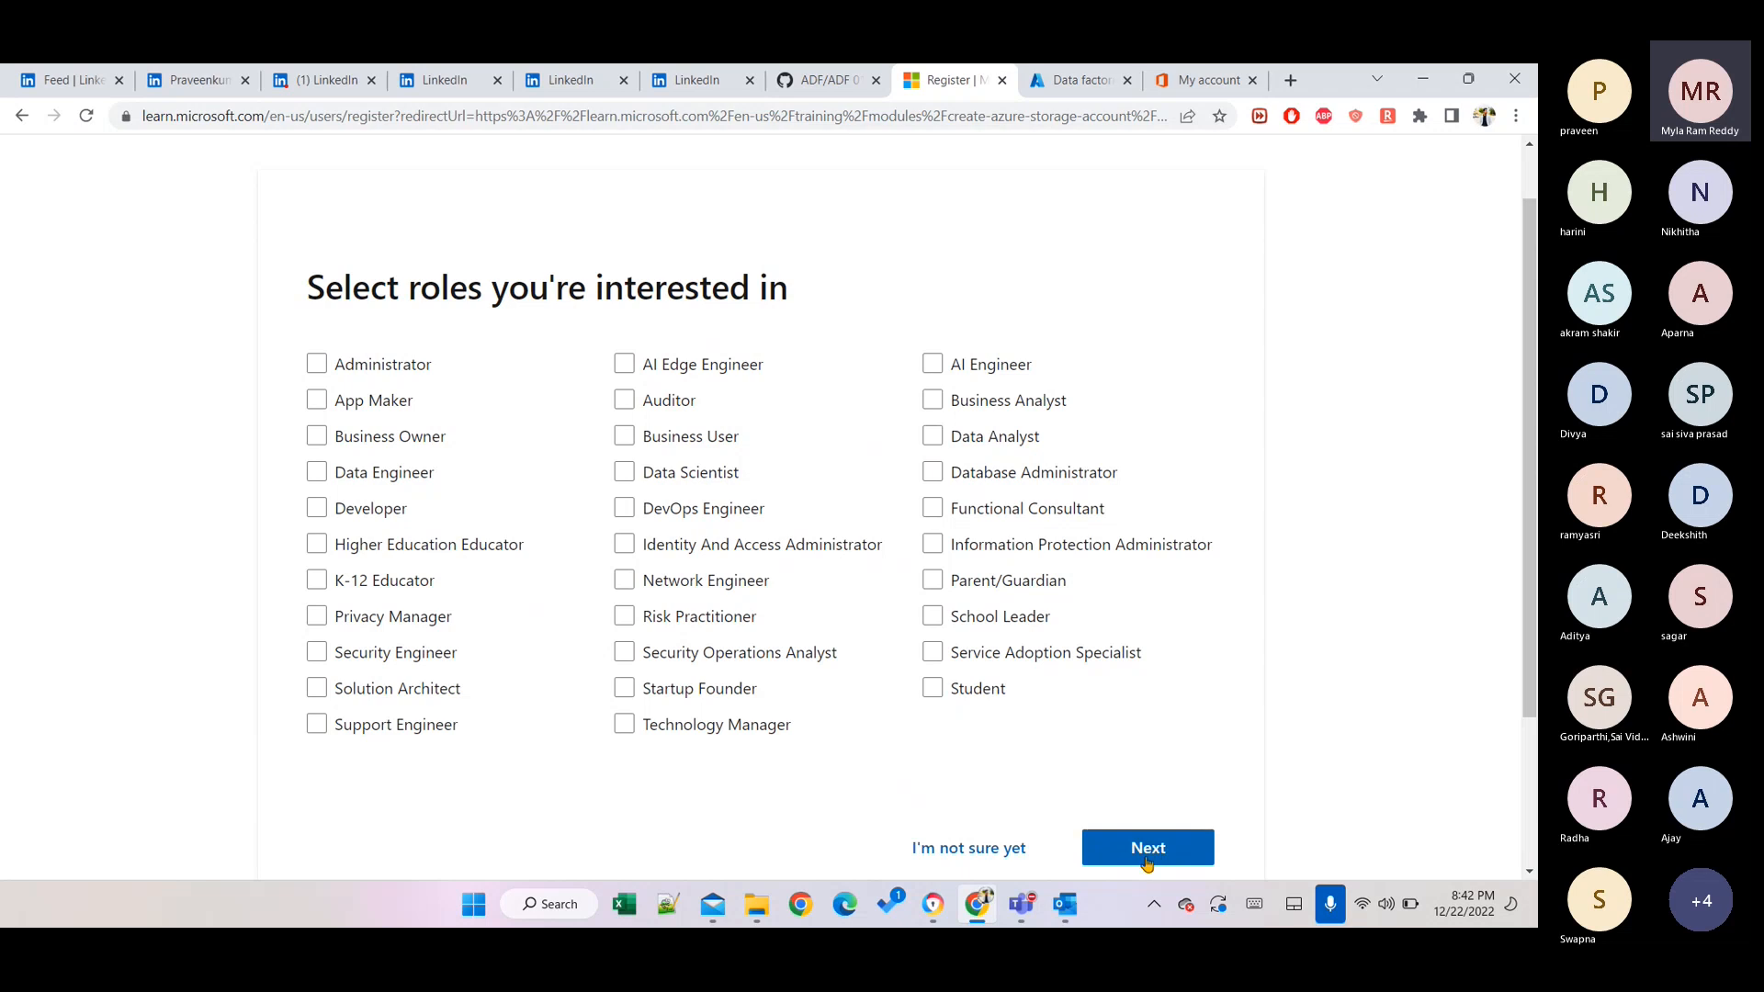
click(991, 691)
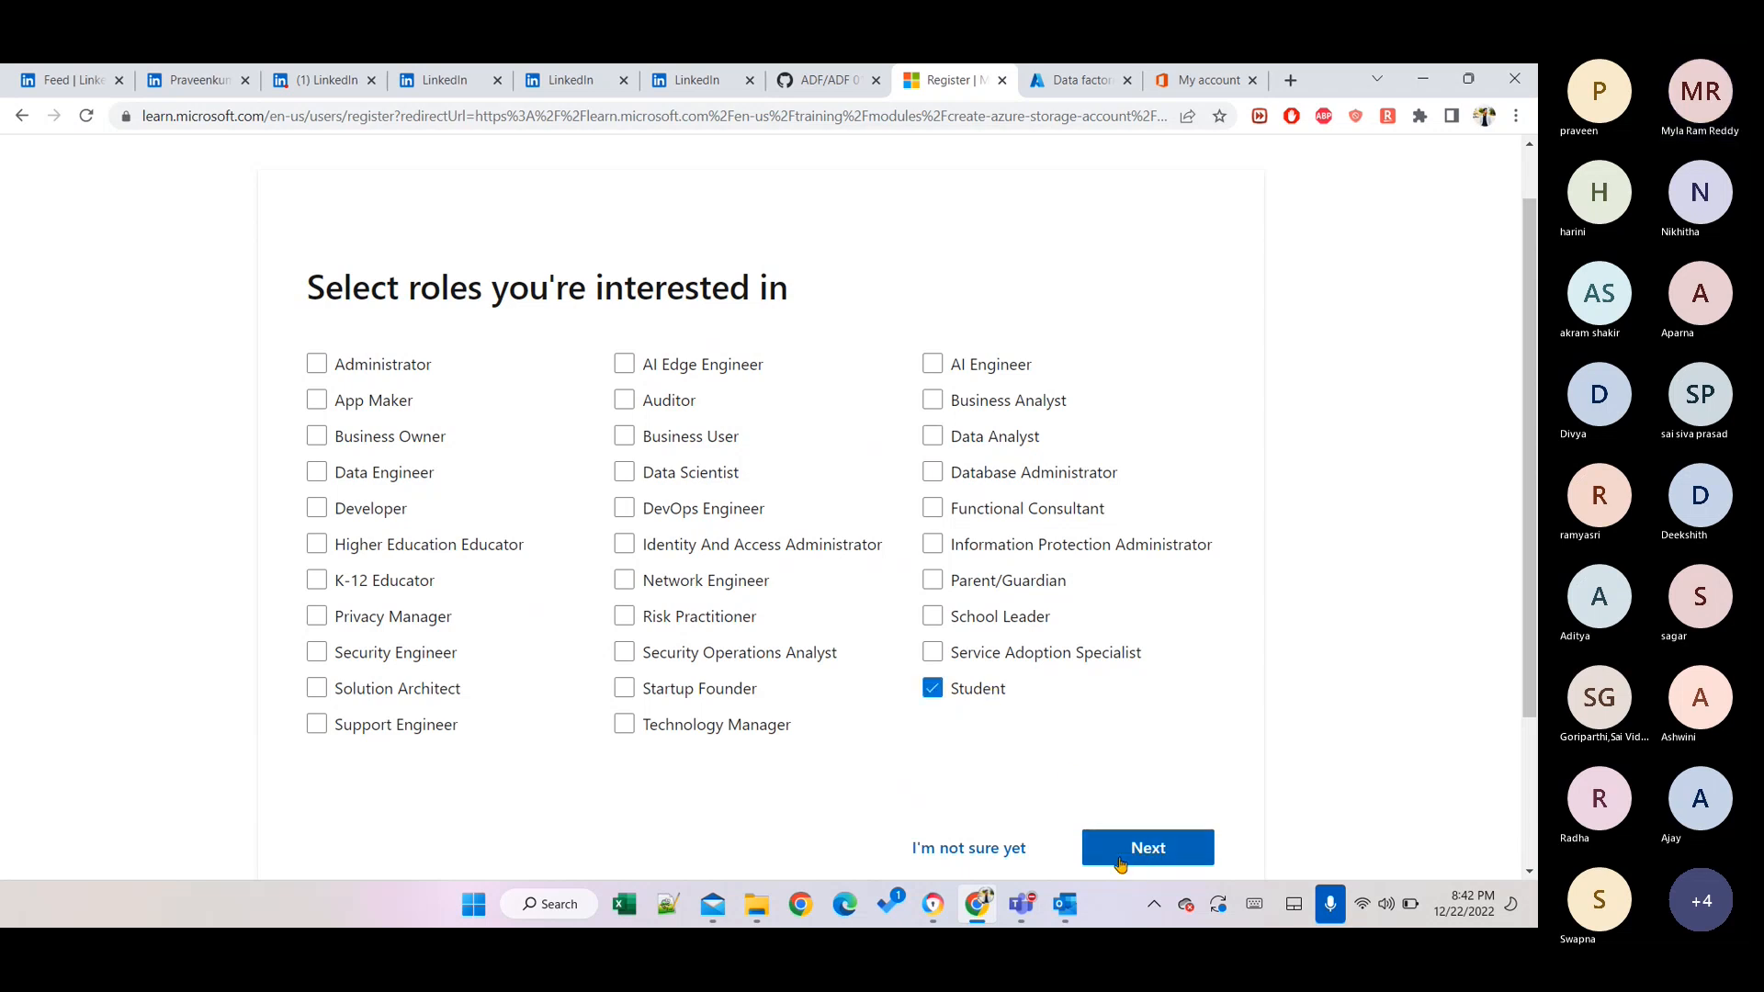
click(1120, 859)
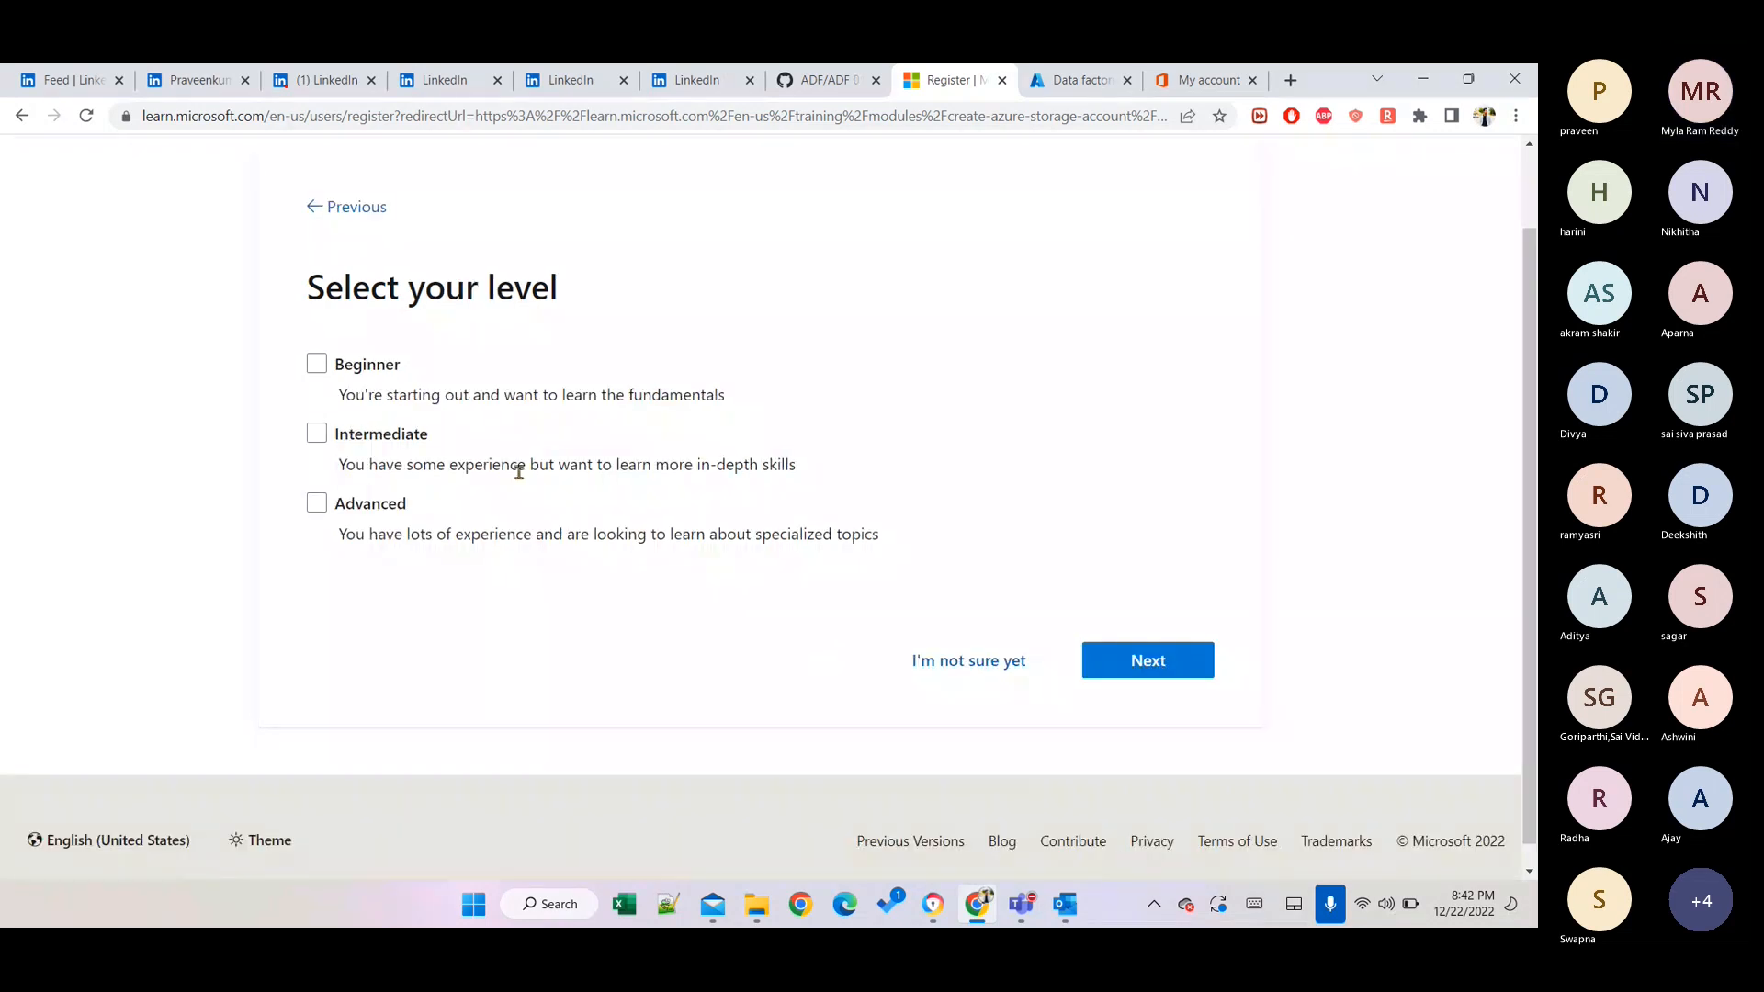
Select Beginner, Intermediate and Advanced as learning levels.
click(337, 363)
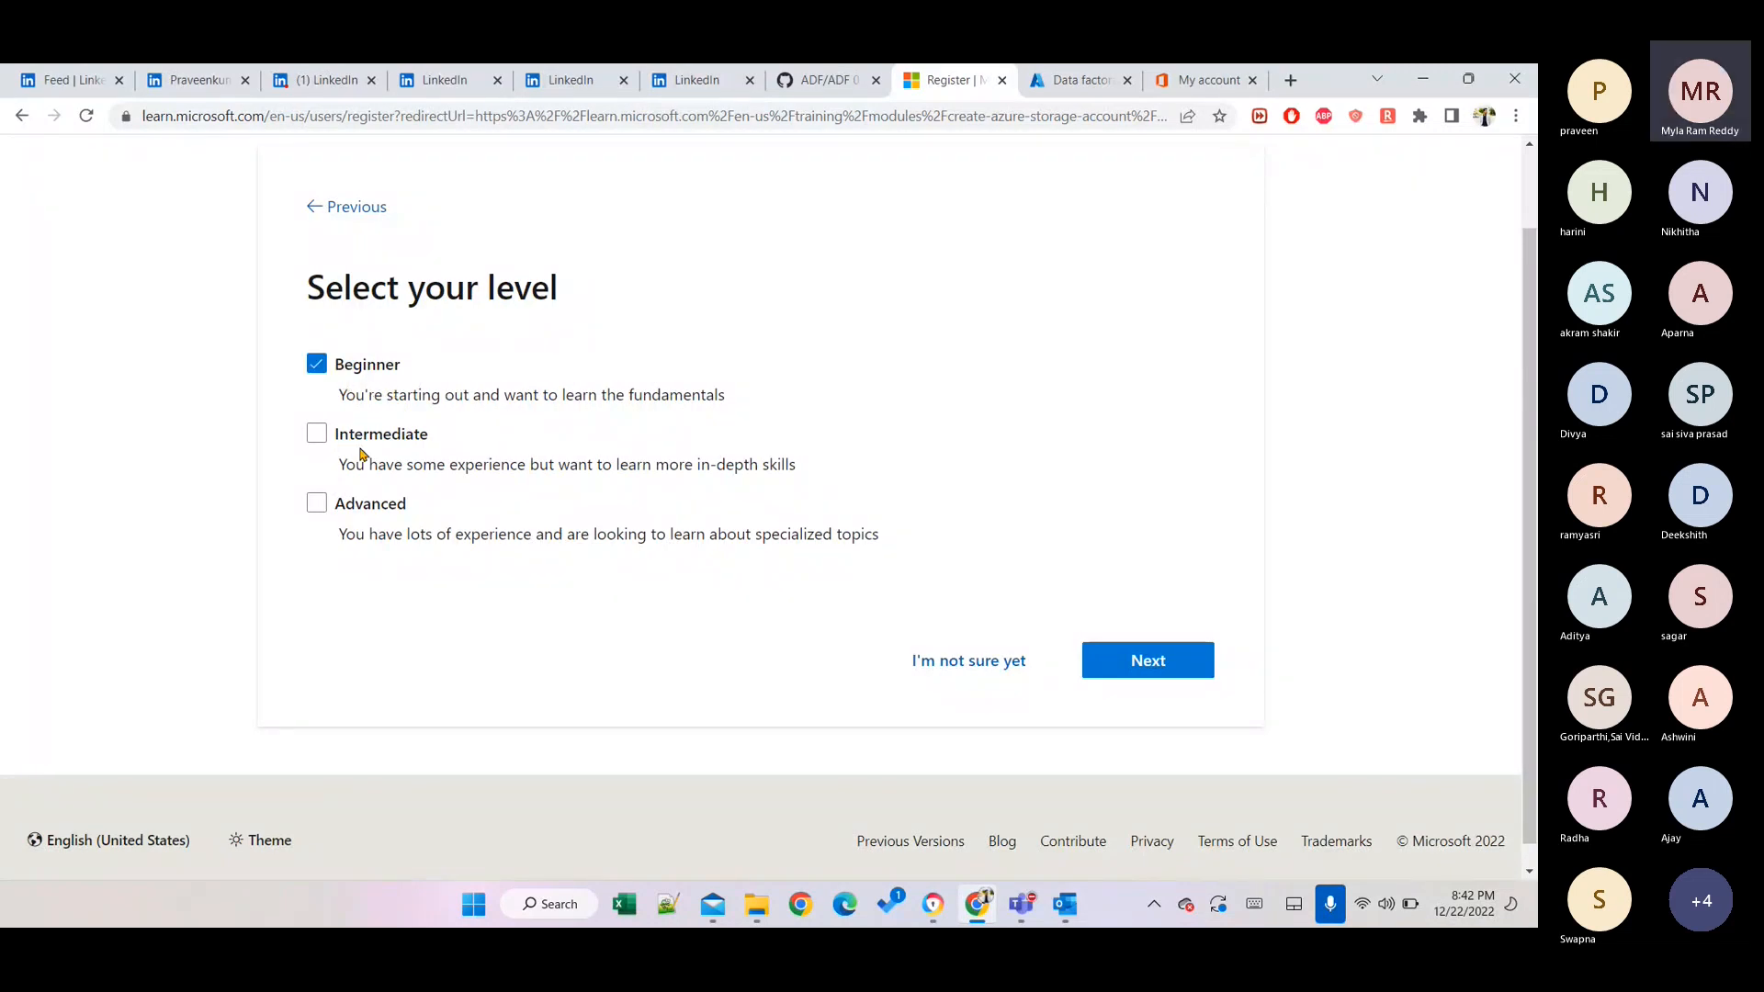
double_click(318, 433)
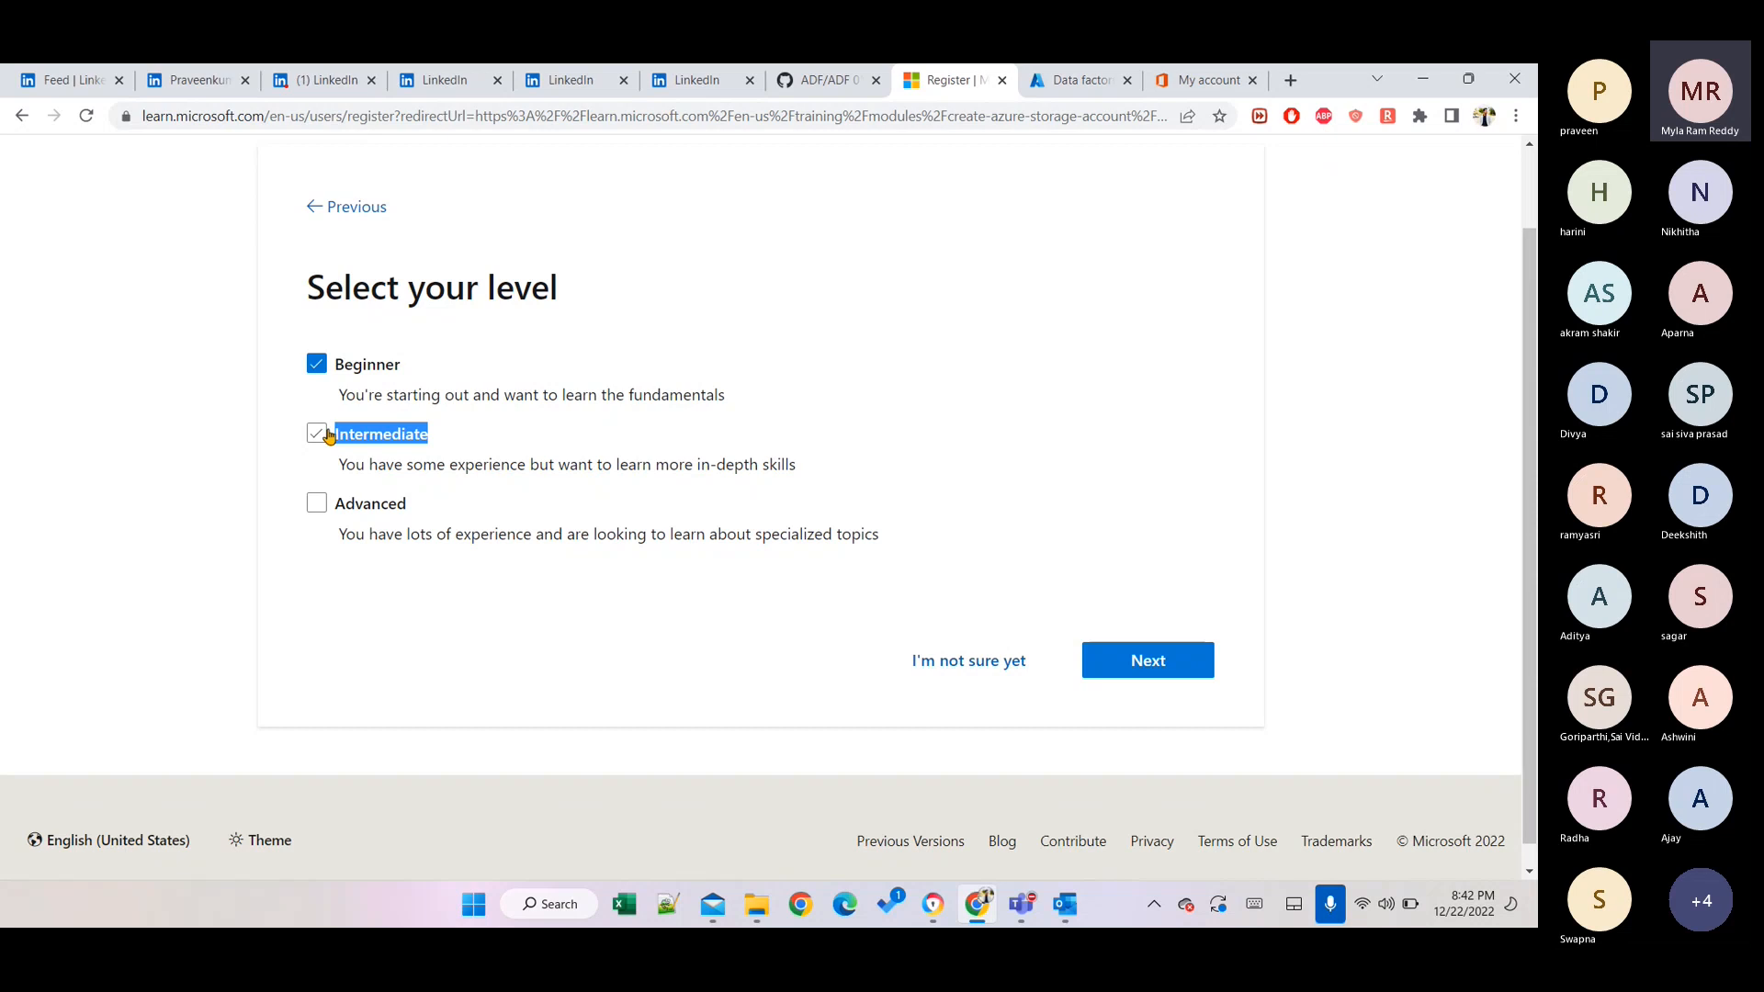
click(325, 433)
click(315, 502)
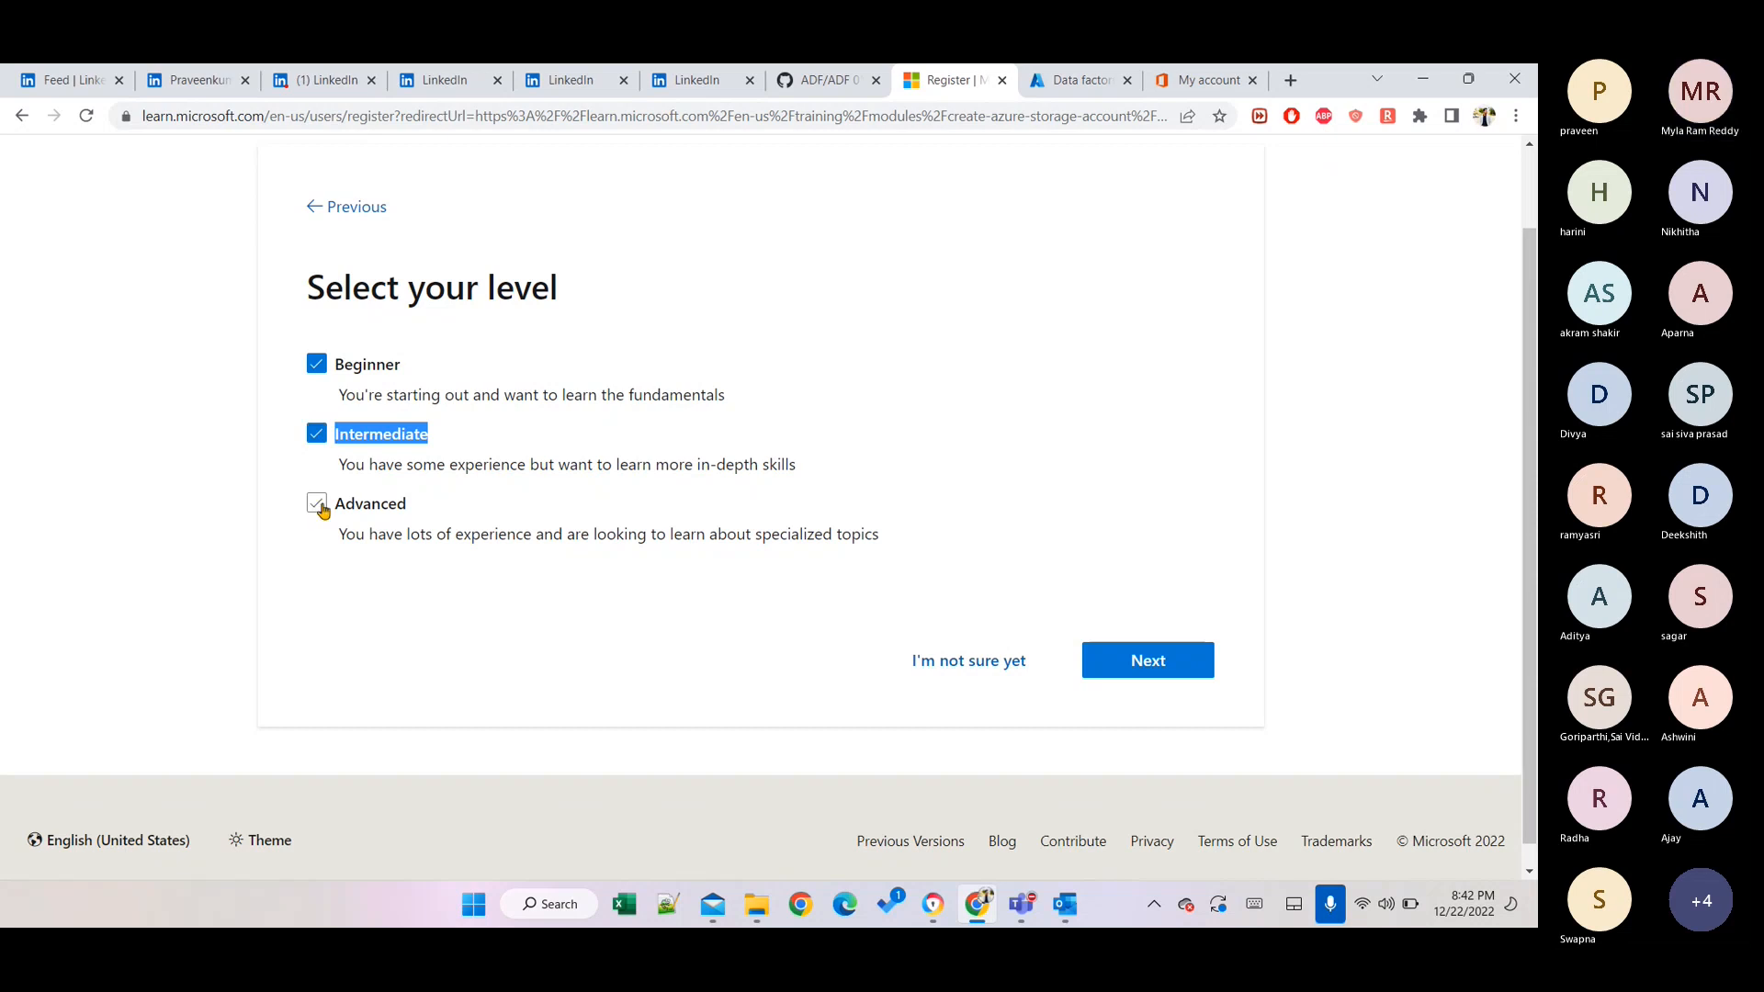
click(1141, 679)
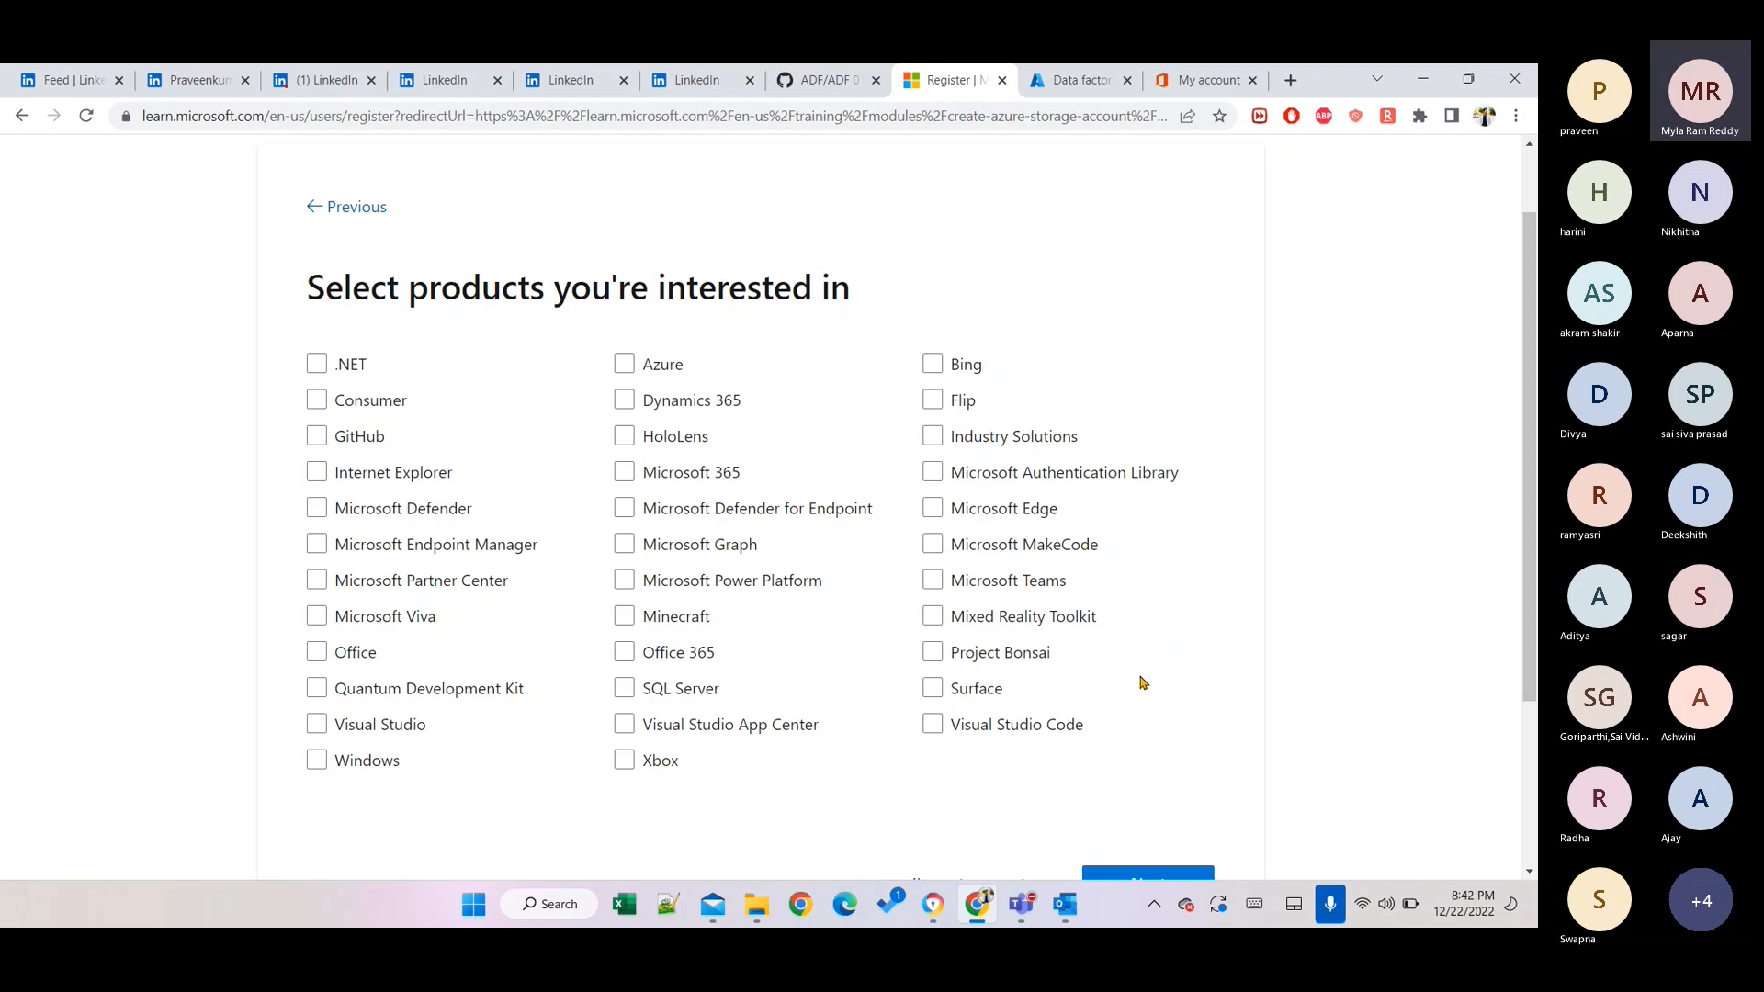
Skip product interests with 'I'm not sure yet' to finish the profile.
scroll(404, 428, down, 1)
scroll(405, 427, down, 1)
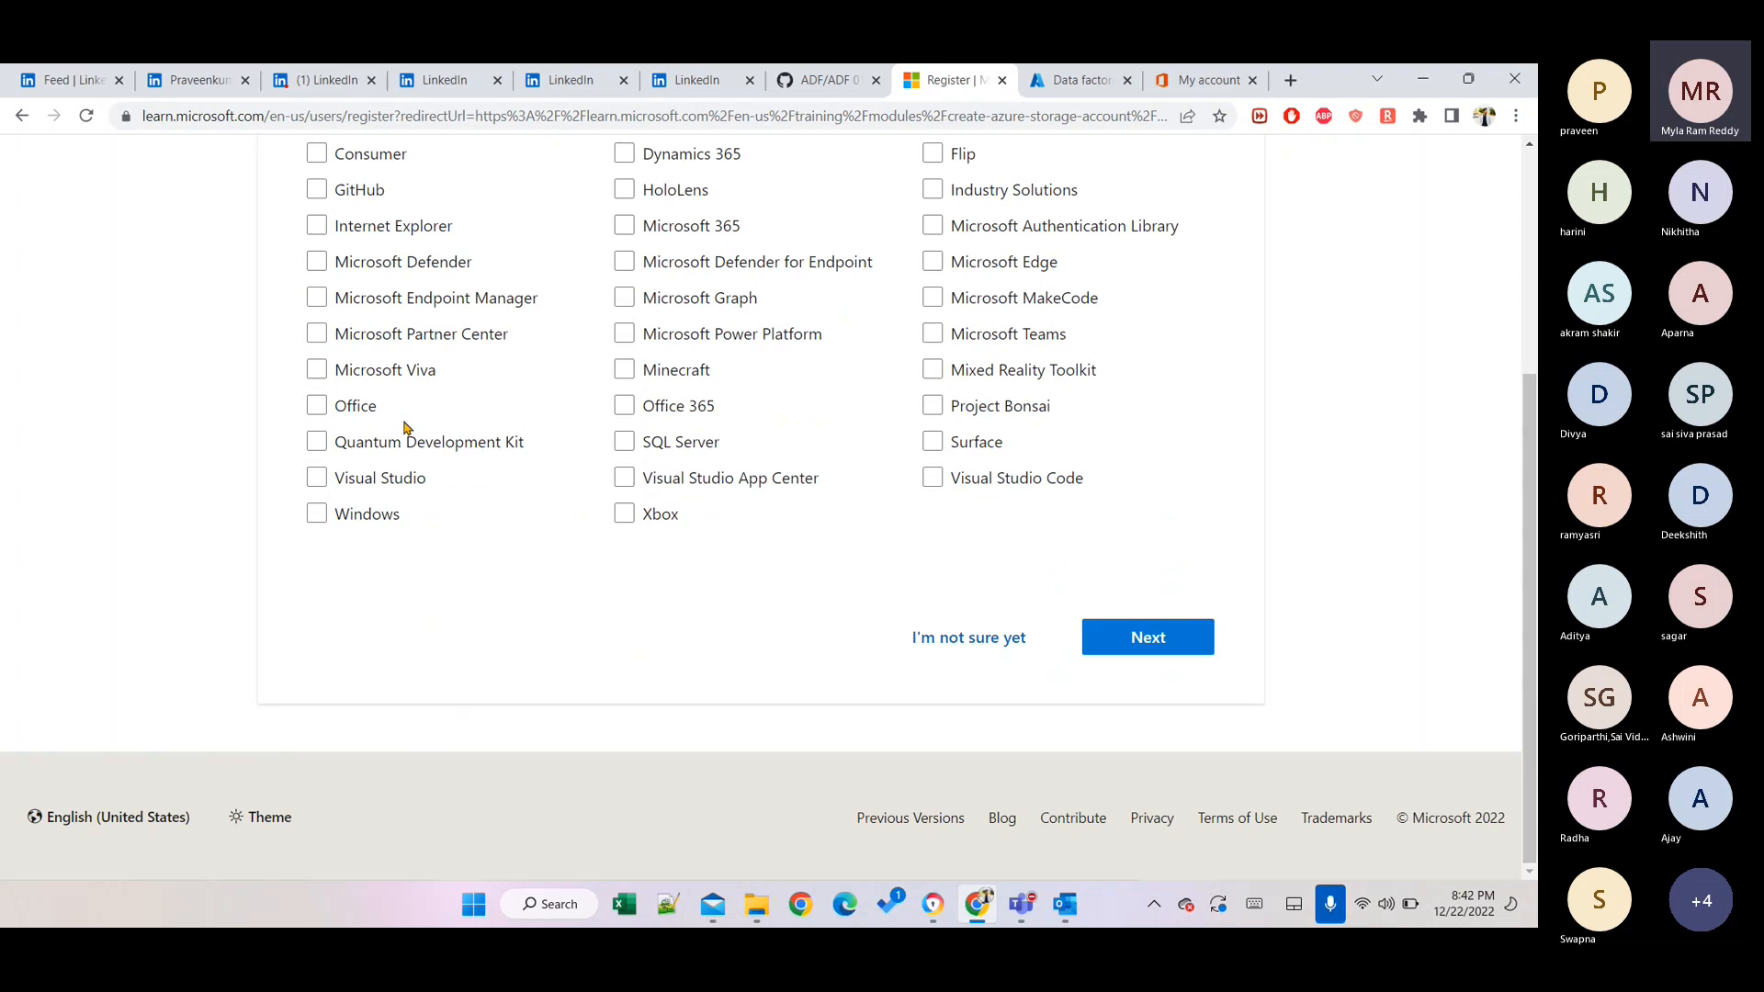
scroll(549, 634, up, 2)
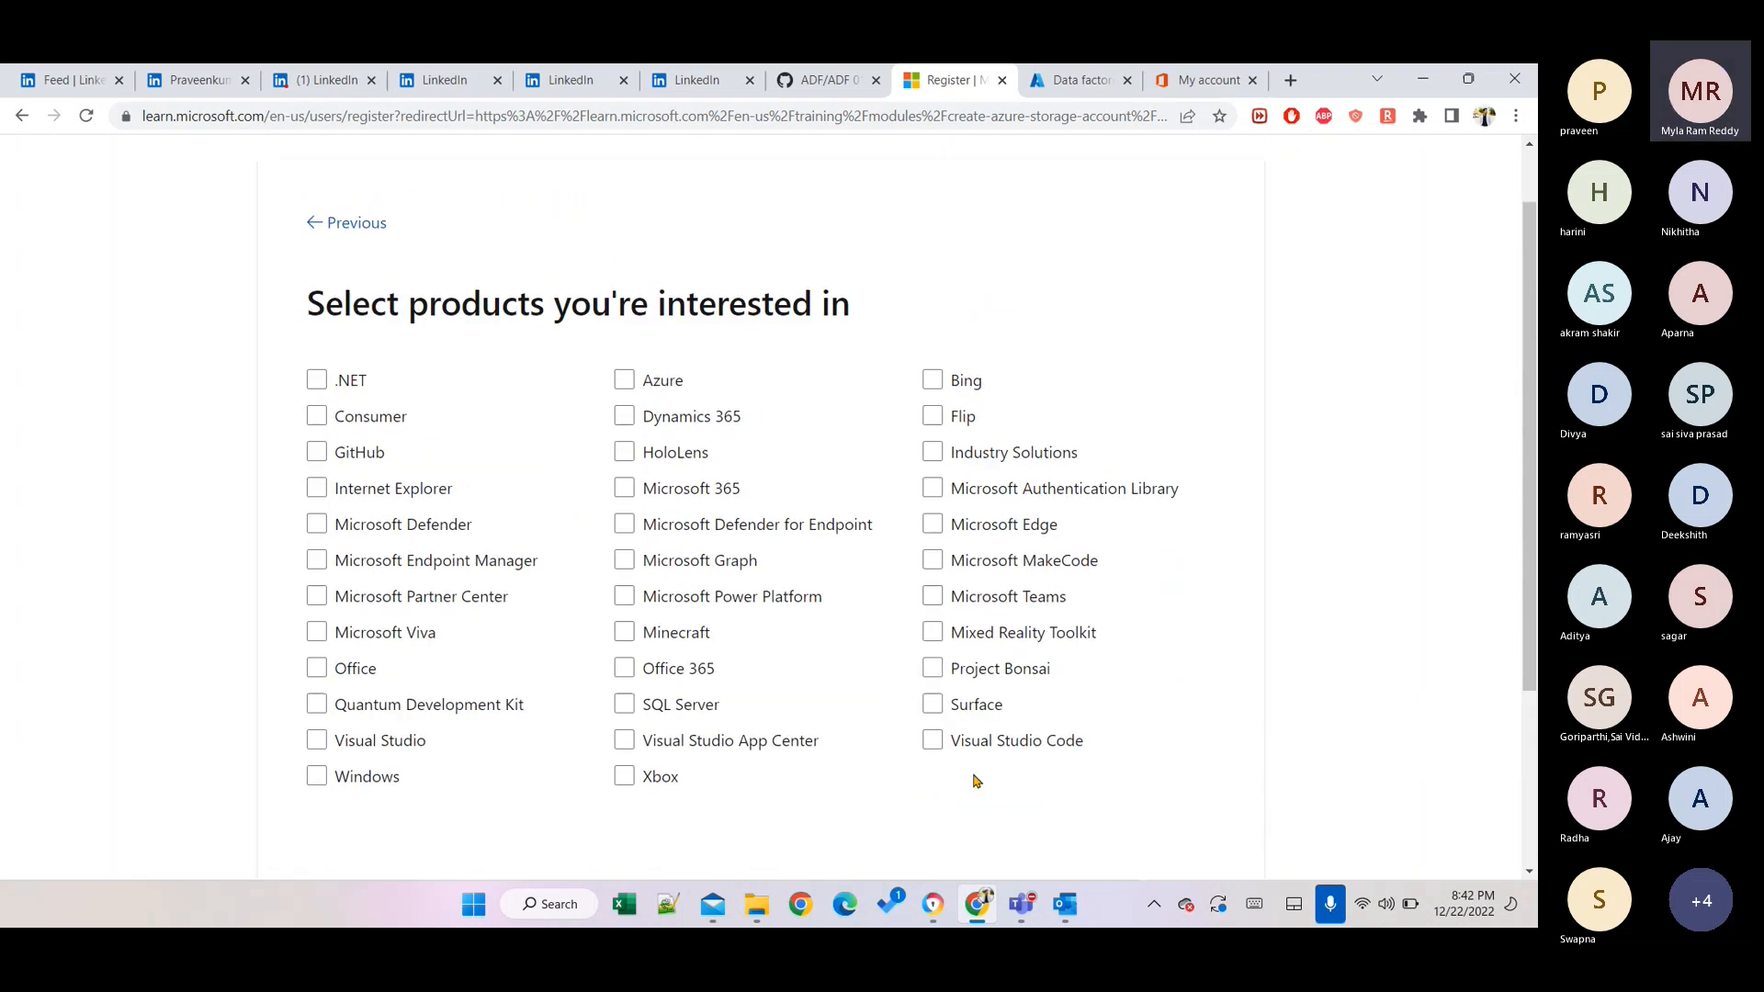
scroll(976, 781, down, 2)
click(966, 640)
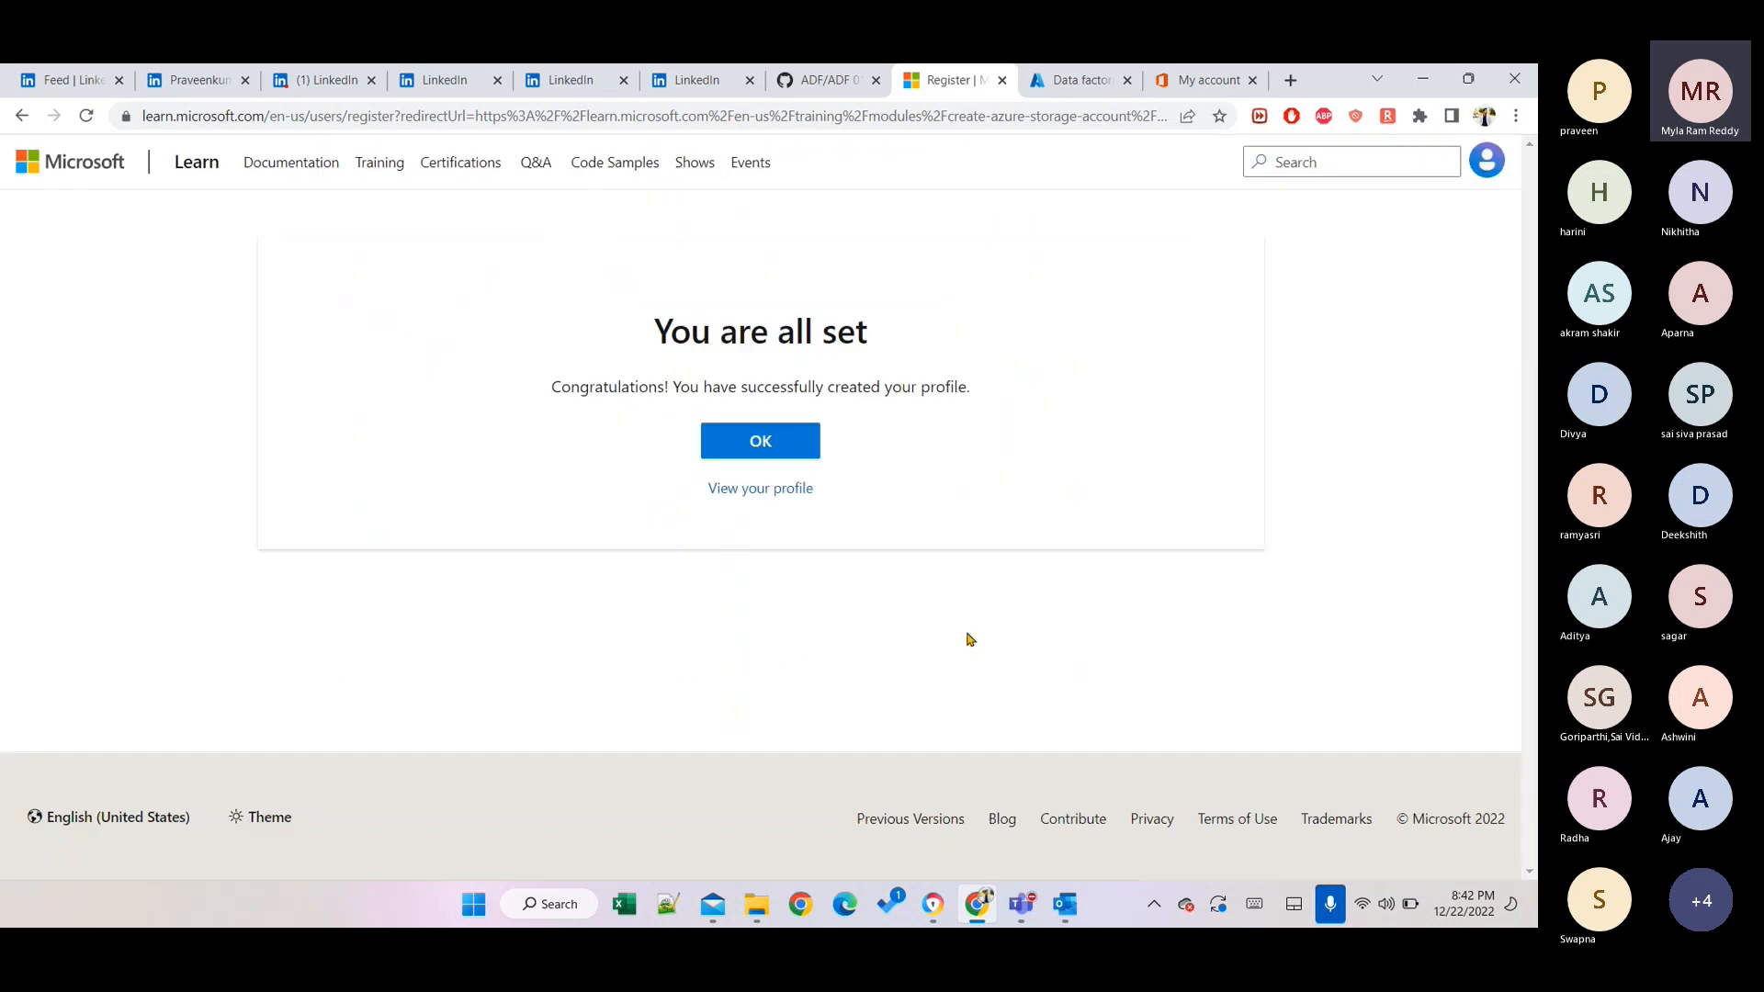
Confirm the 'You are all set' message to return to the storage account exercise.
click(785, 451)
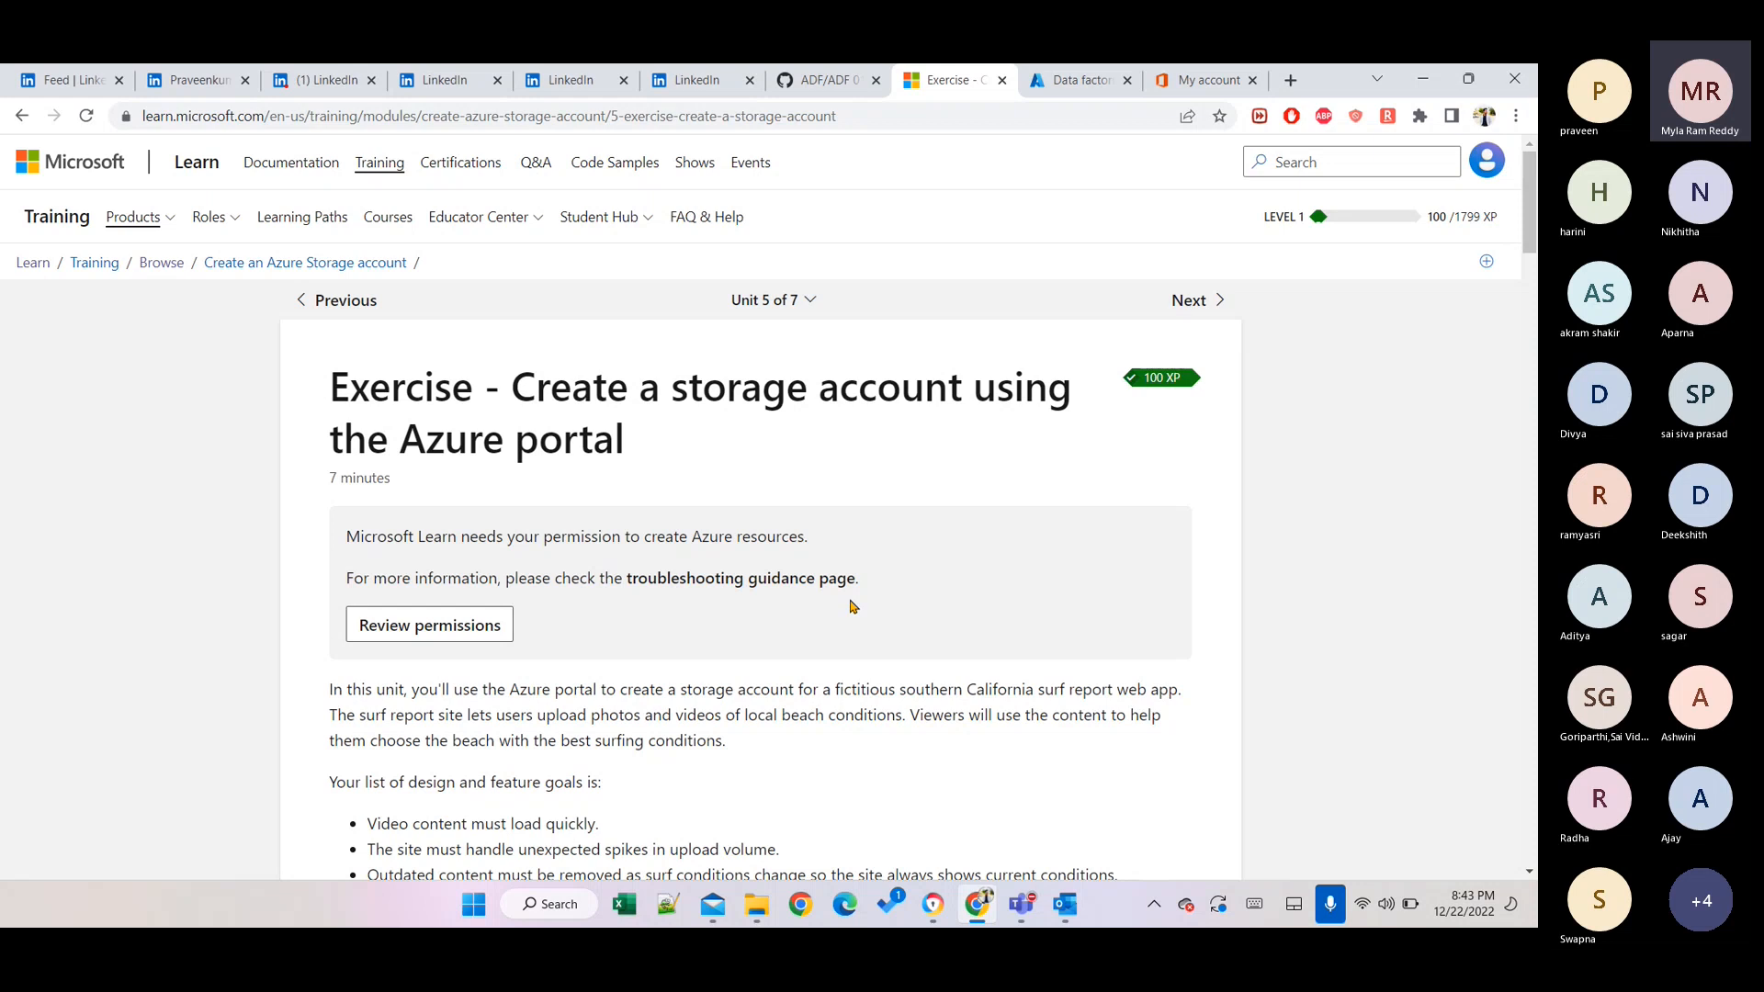
Review and accept the Microsoft Learn Sandbox permission request so sandbox verification begins.
click(487, 632)
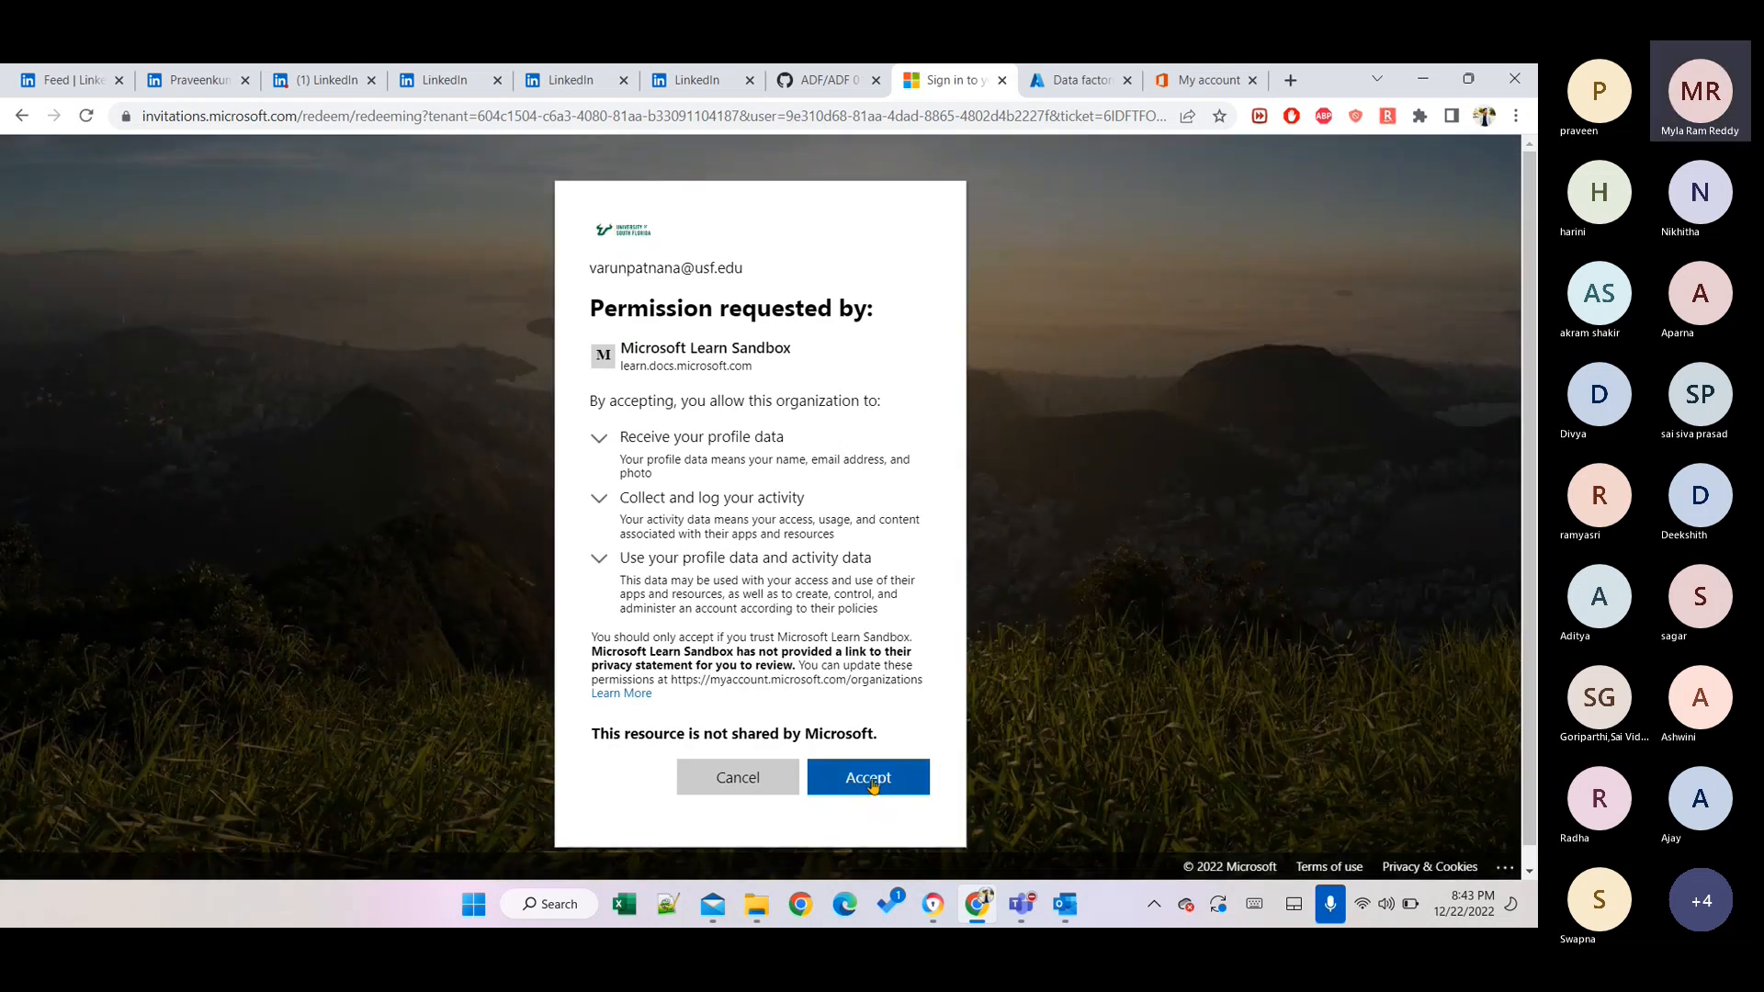
click(871, 783)
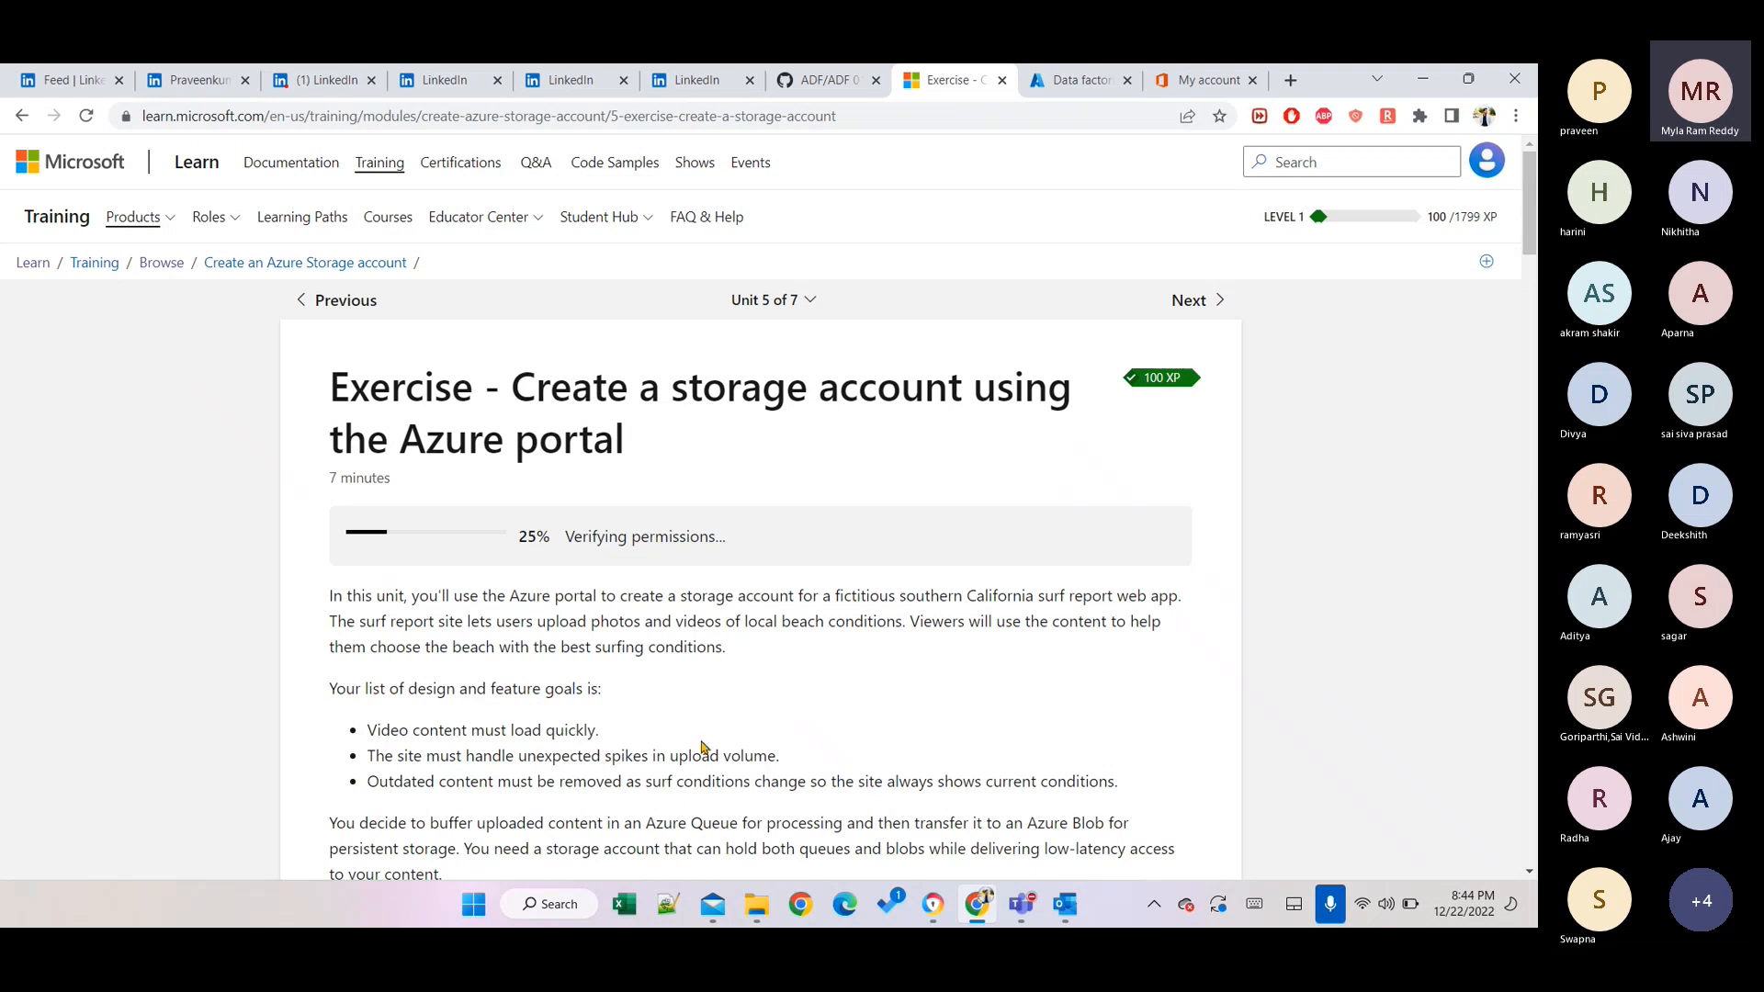
scroll(703, 746, down, 7)
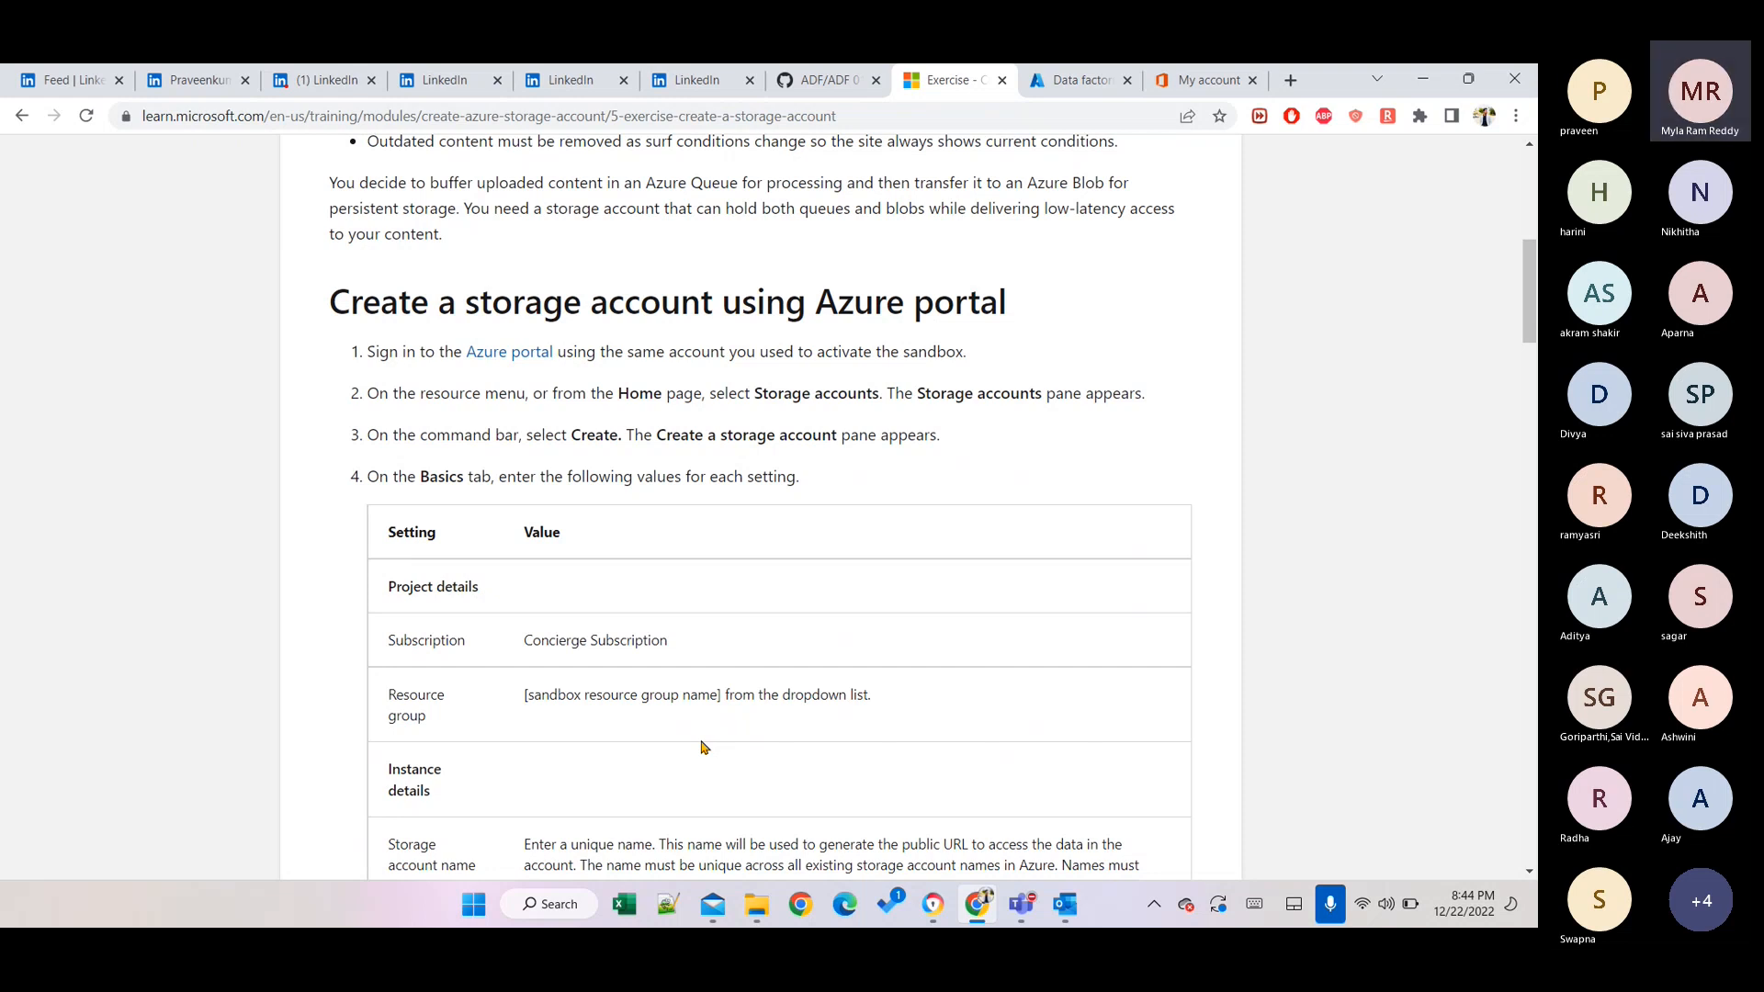
Scroll through the exercise steps and settings tables, ending back at the Basics tab table.
scroll(702, 745, up, 7)
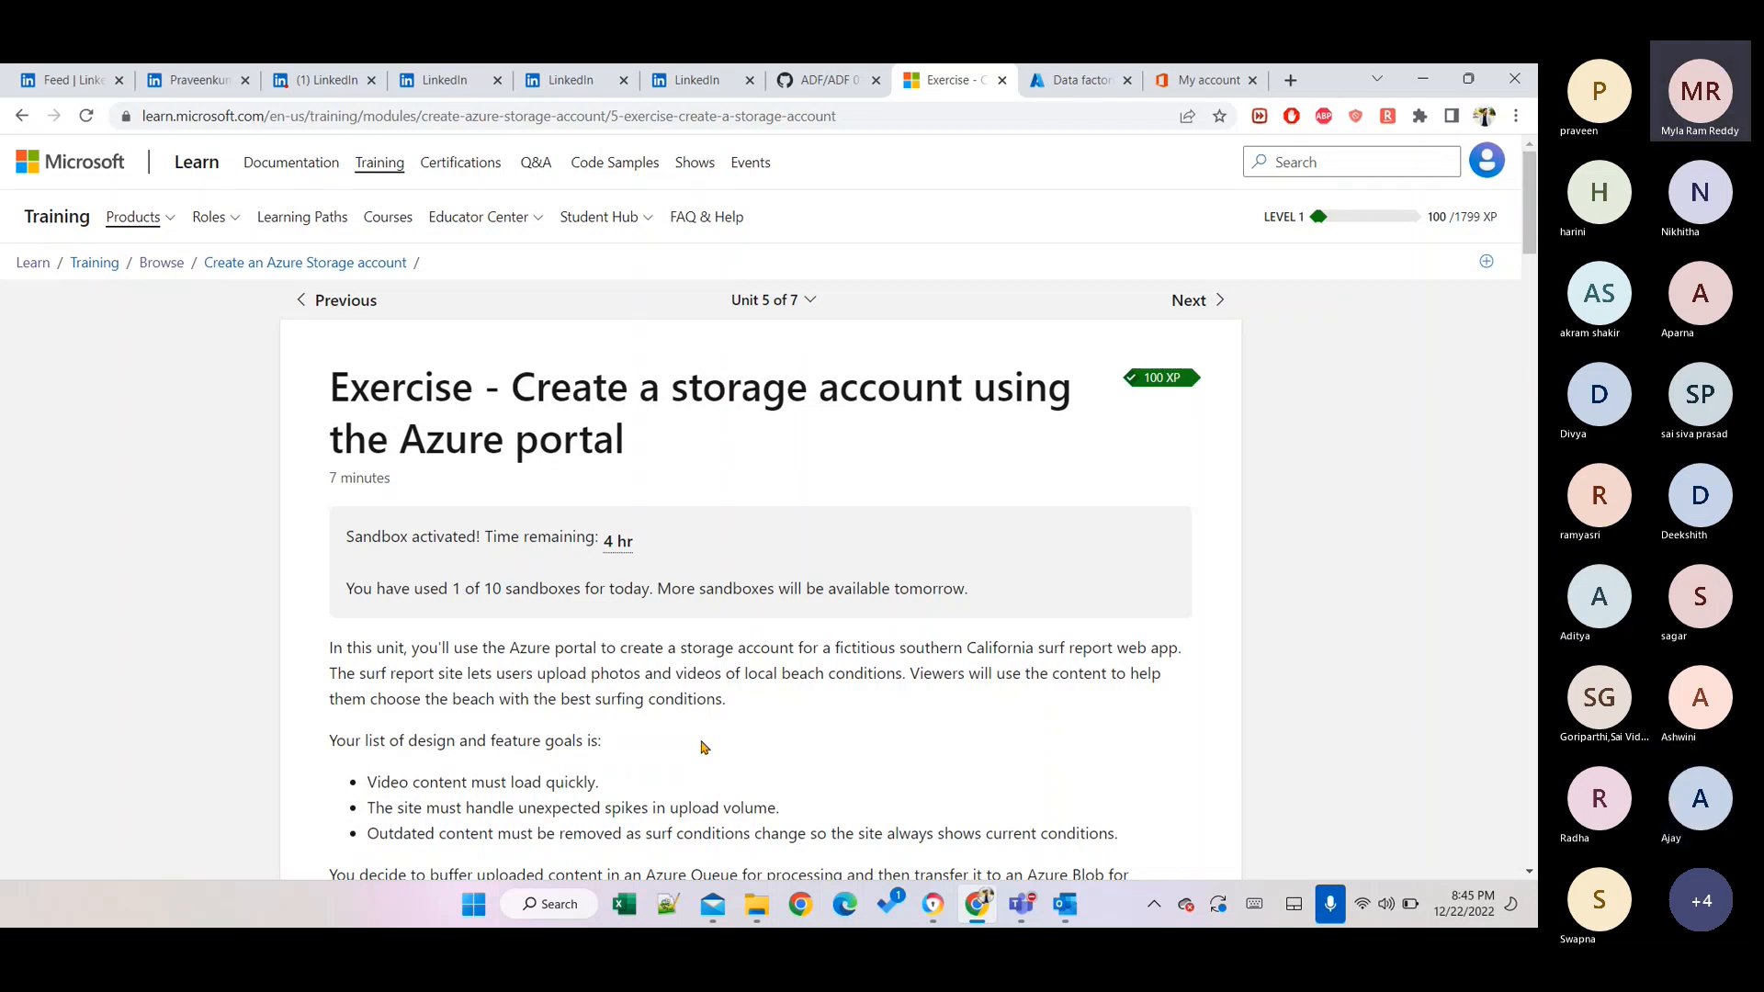
scroll(703, 747, down, 8)
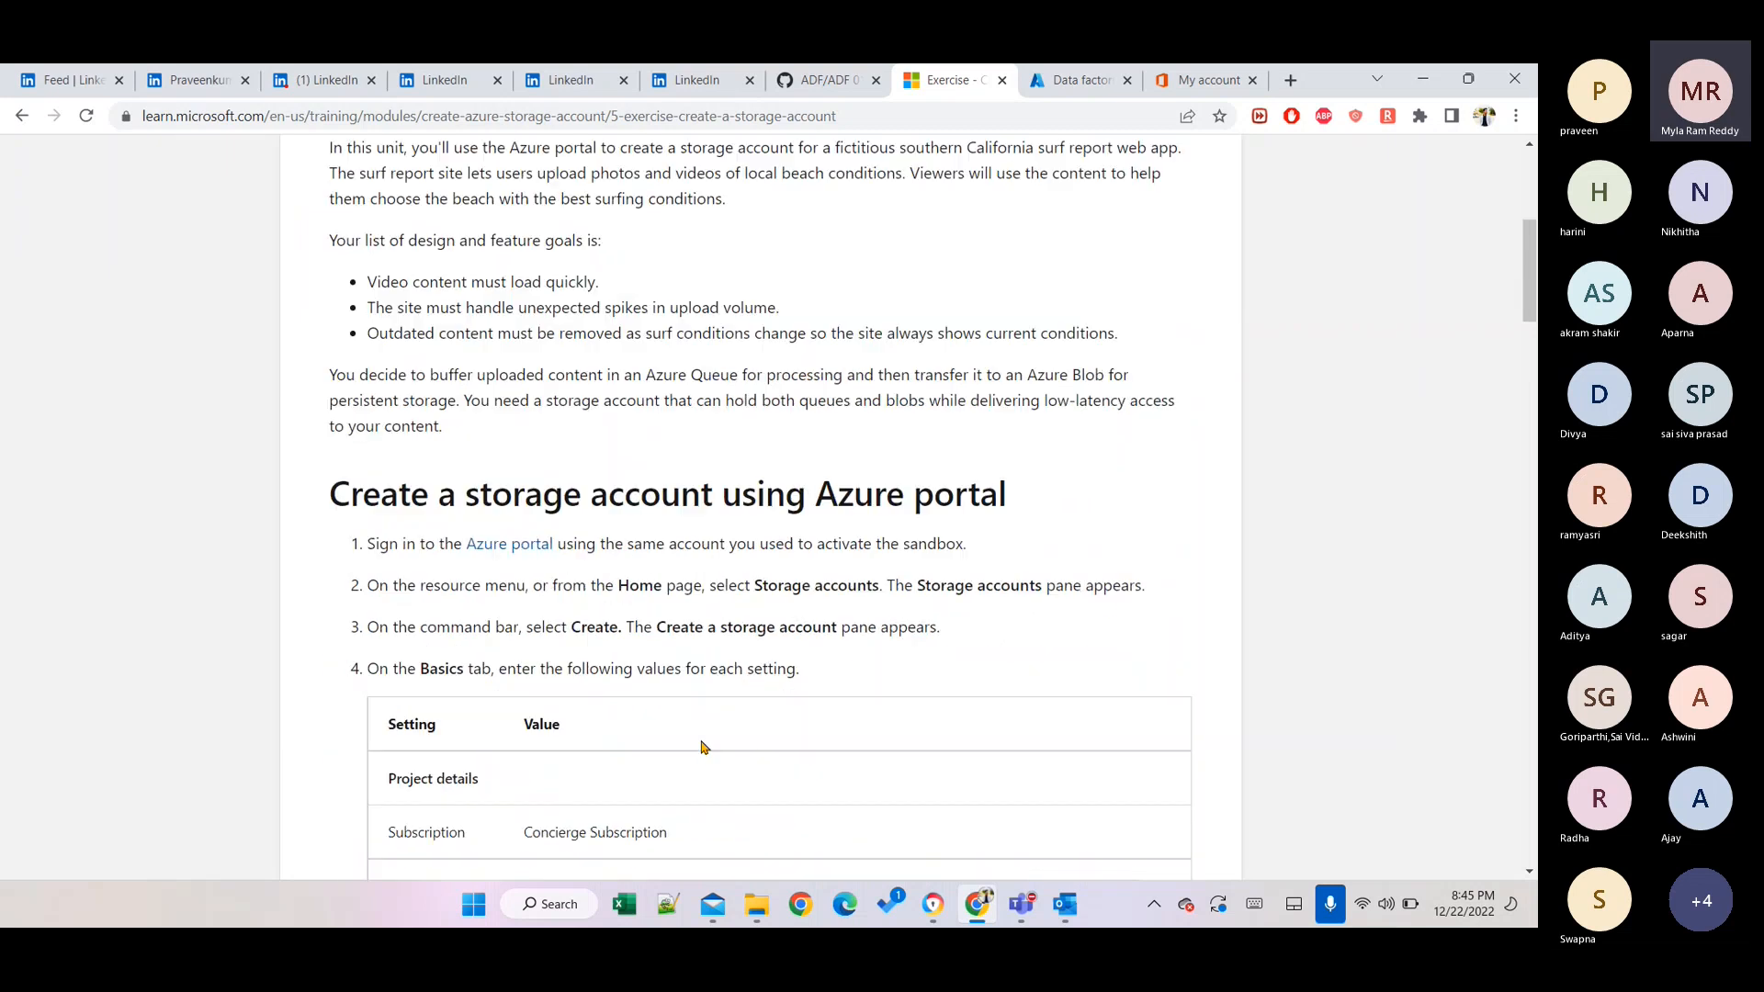
scroll(704, 746, down, 10)
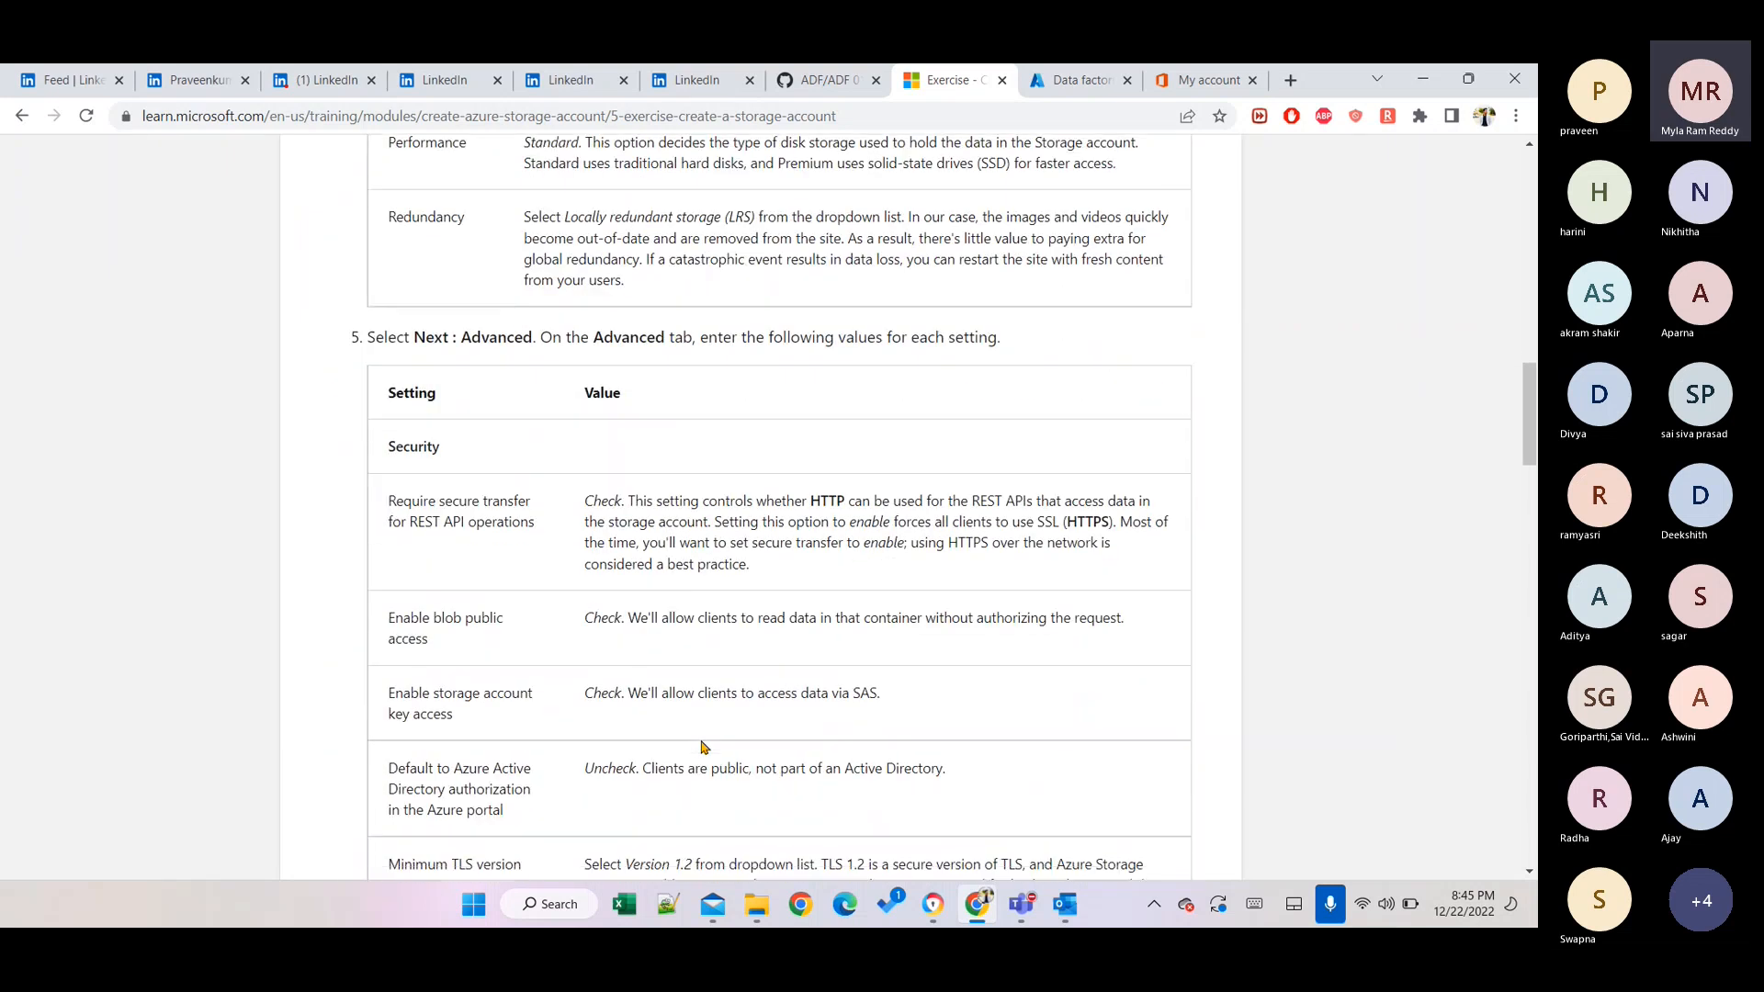
scroll(704, 747, up, 3)
scroll(704, 747, up, 7)
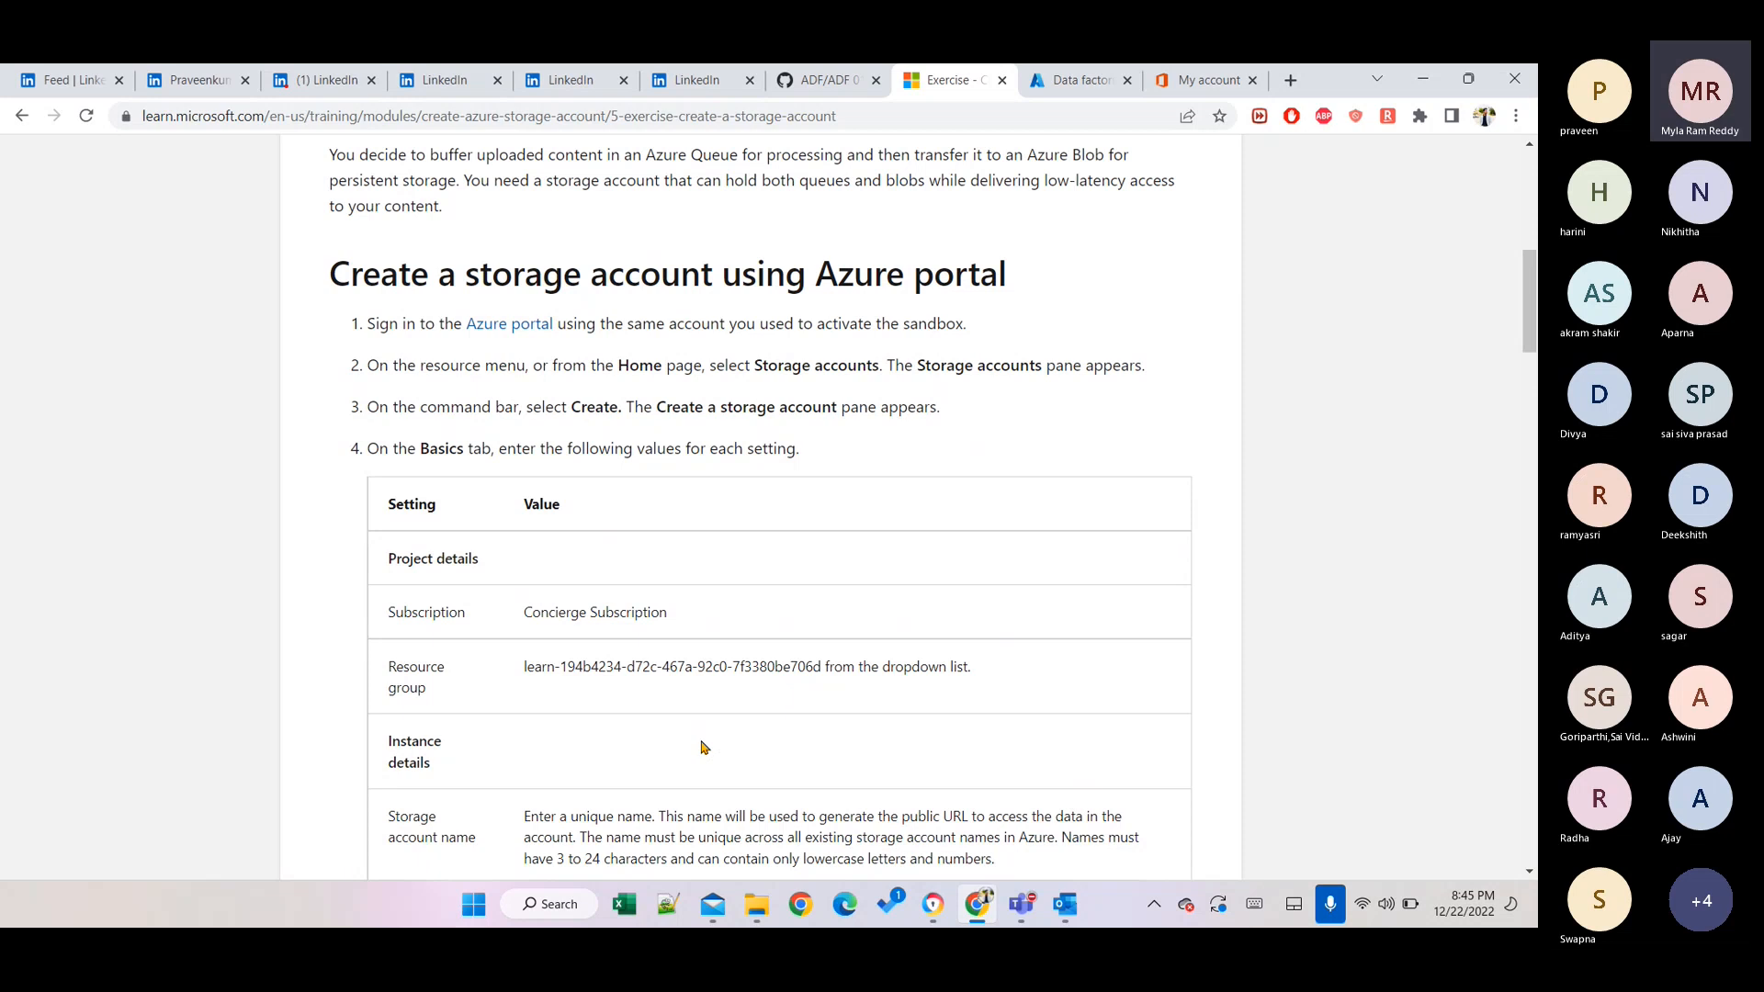
Open the Azure portal Home page in a new tab, showing the Storage accounts service tile.
ctrl+click(514, 331)
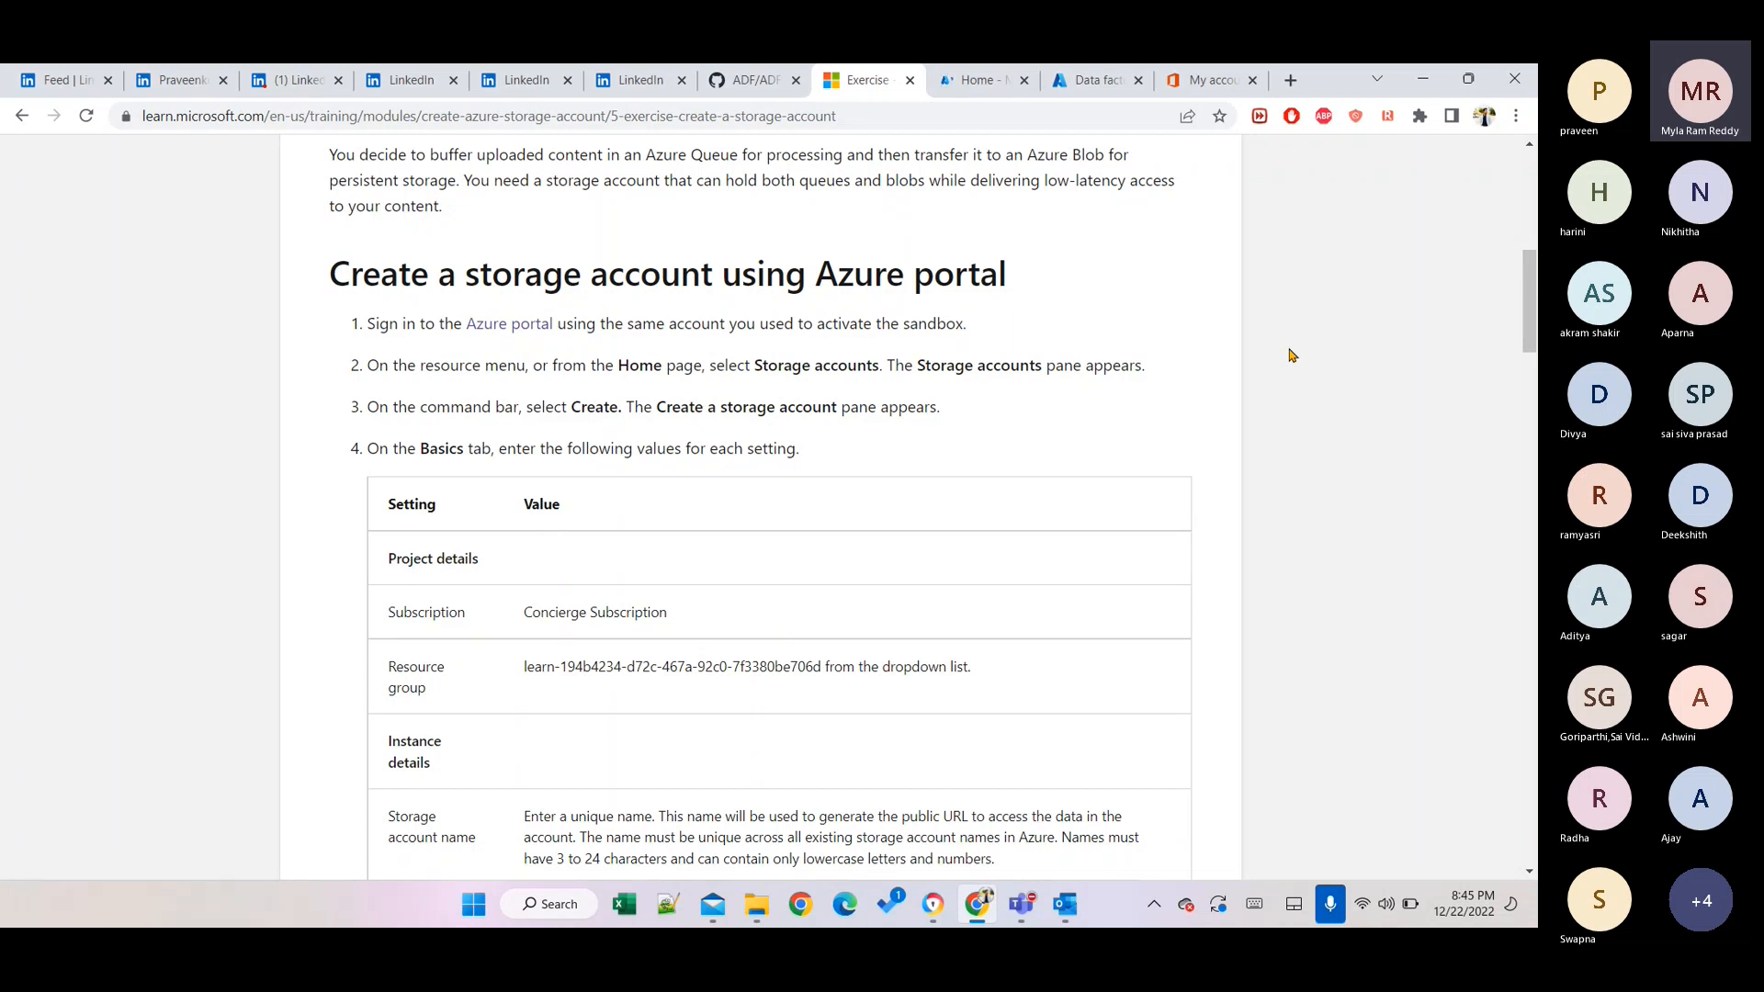
key(ctrl+Tab)
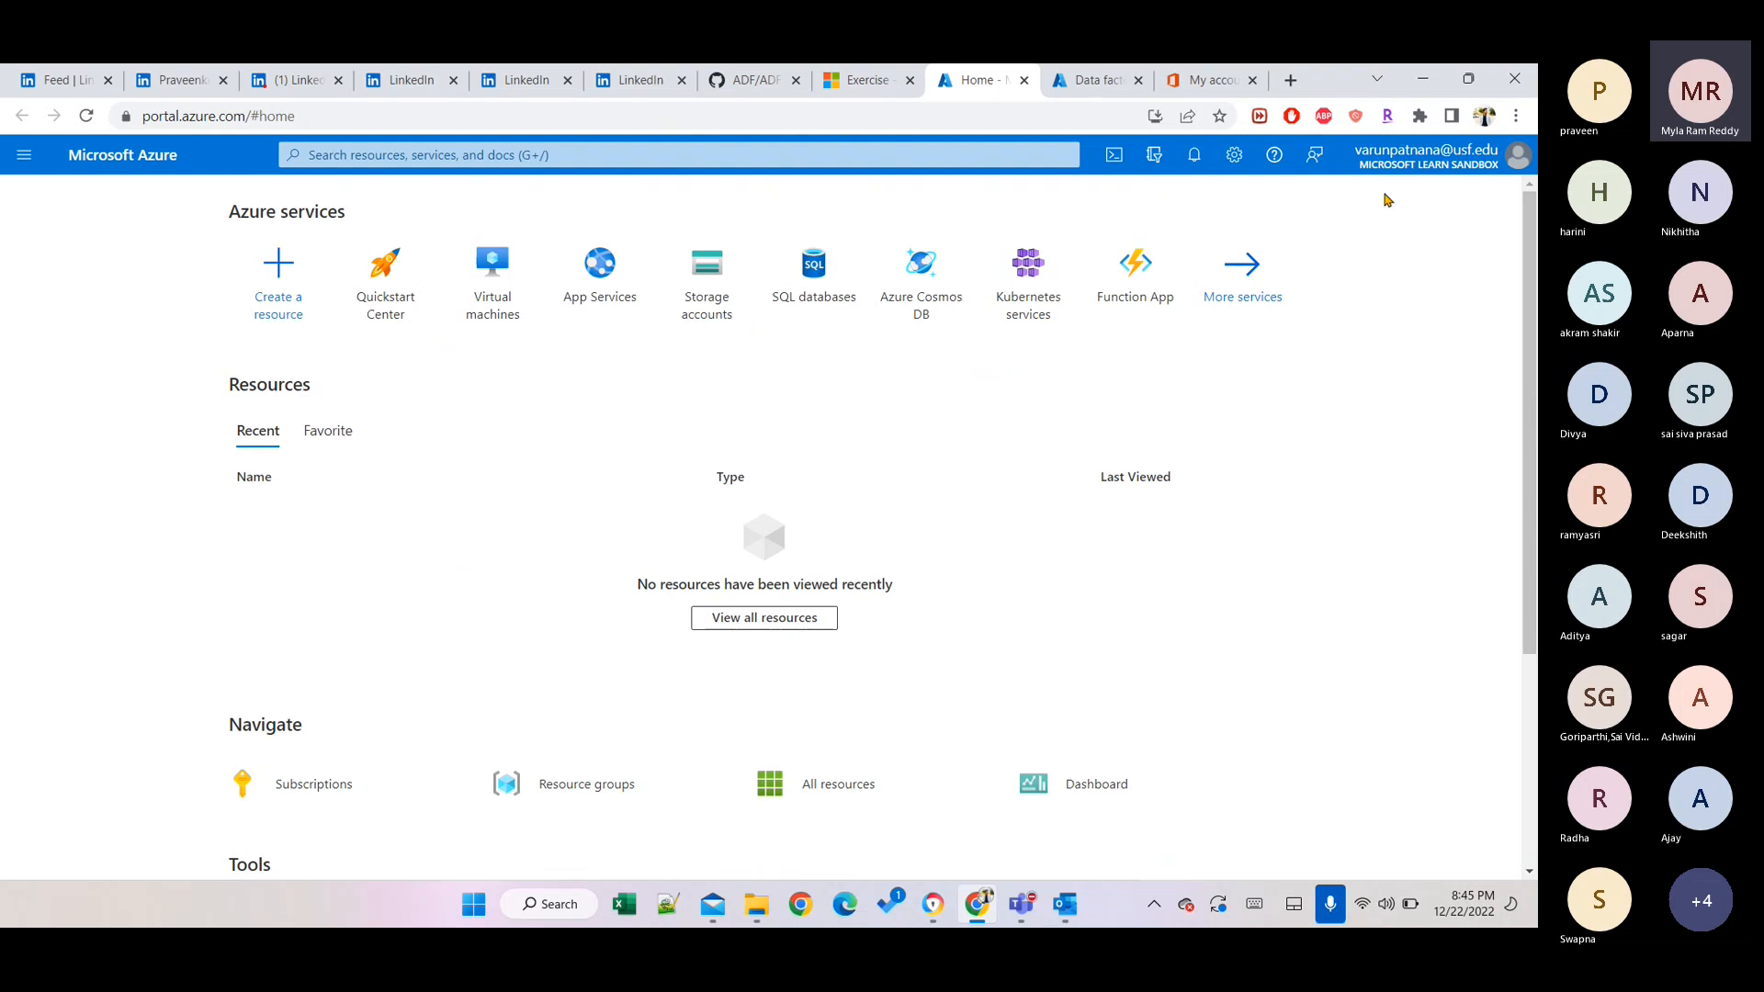
mouse_move(1443, 177)
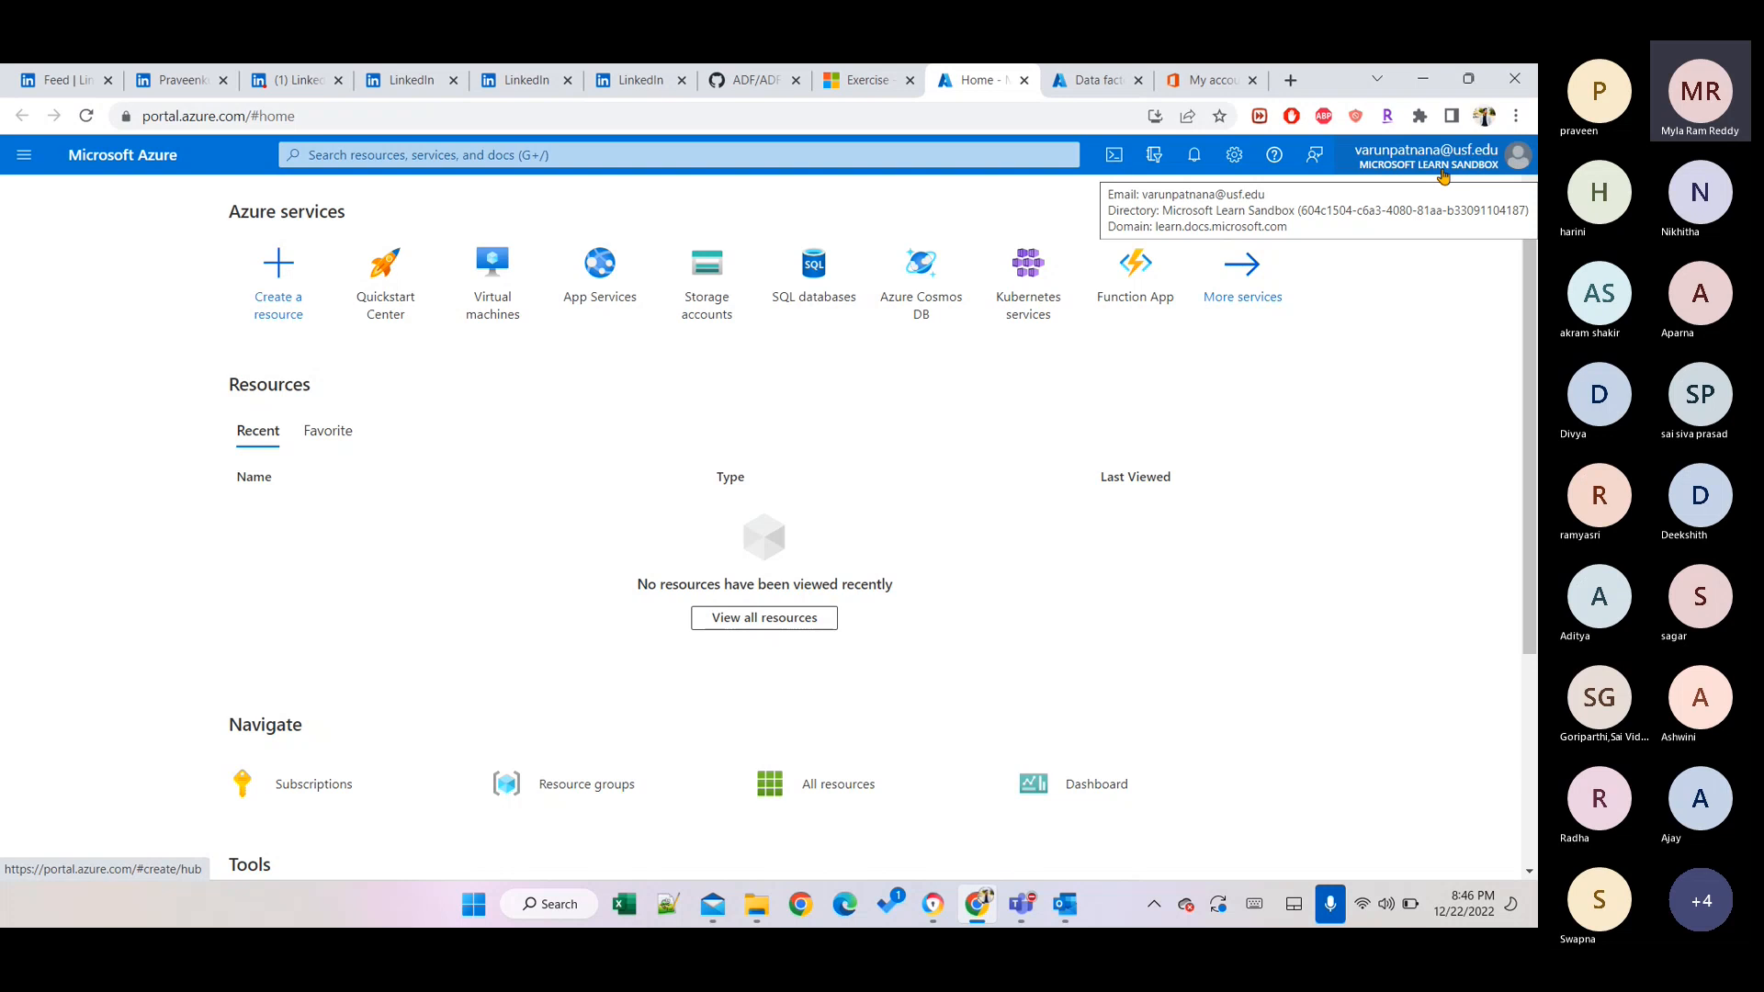
mouse_move(719, 282)
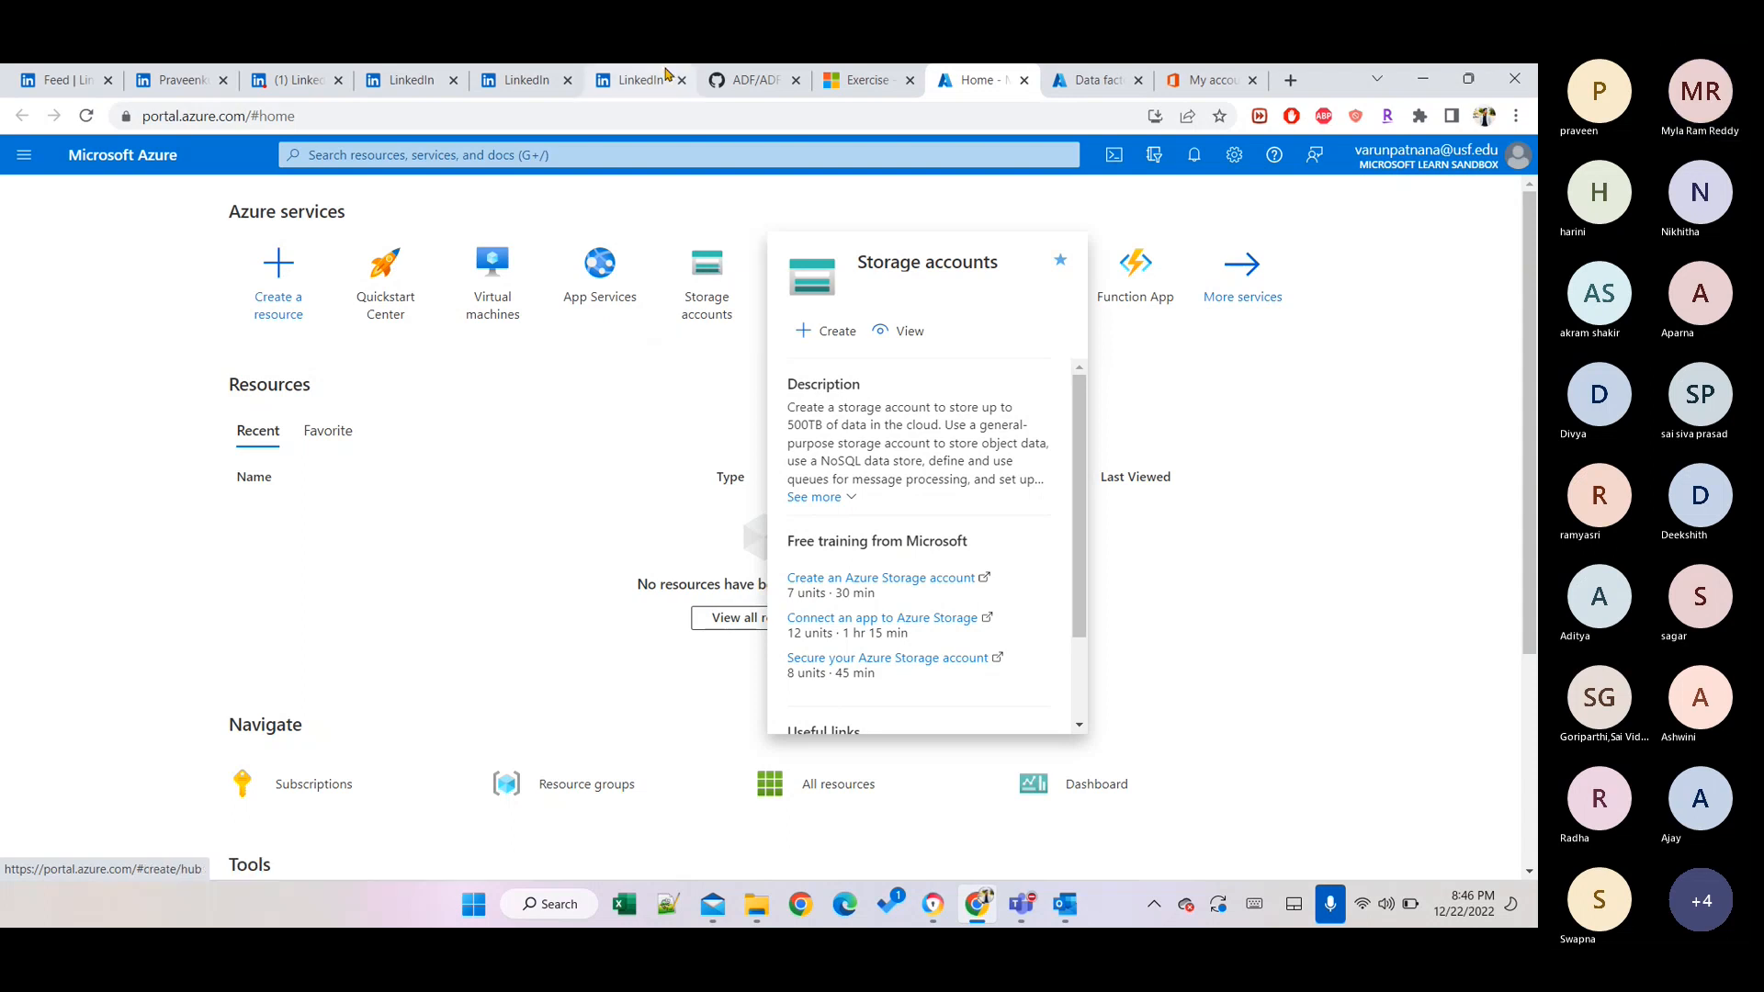
Search the portal for 'storage acc' and open the Storage accounts service list.
click(634, 157)
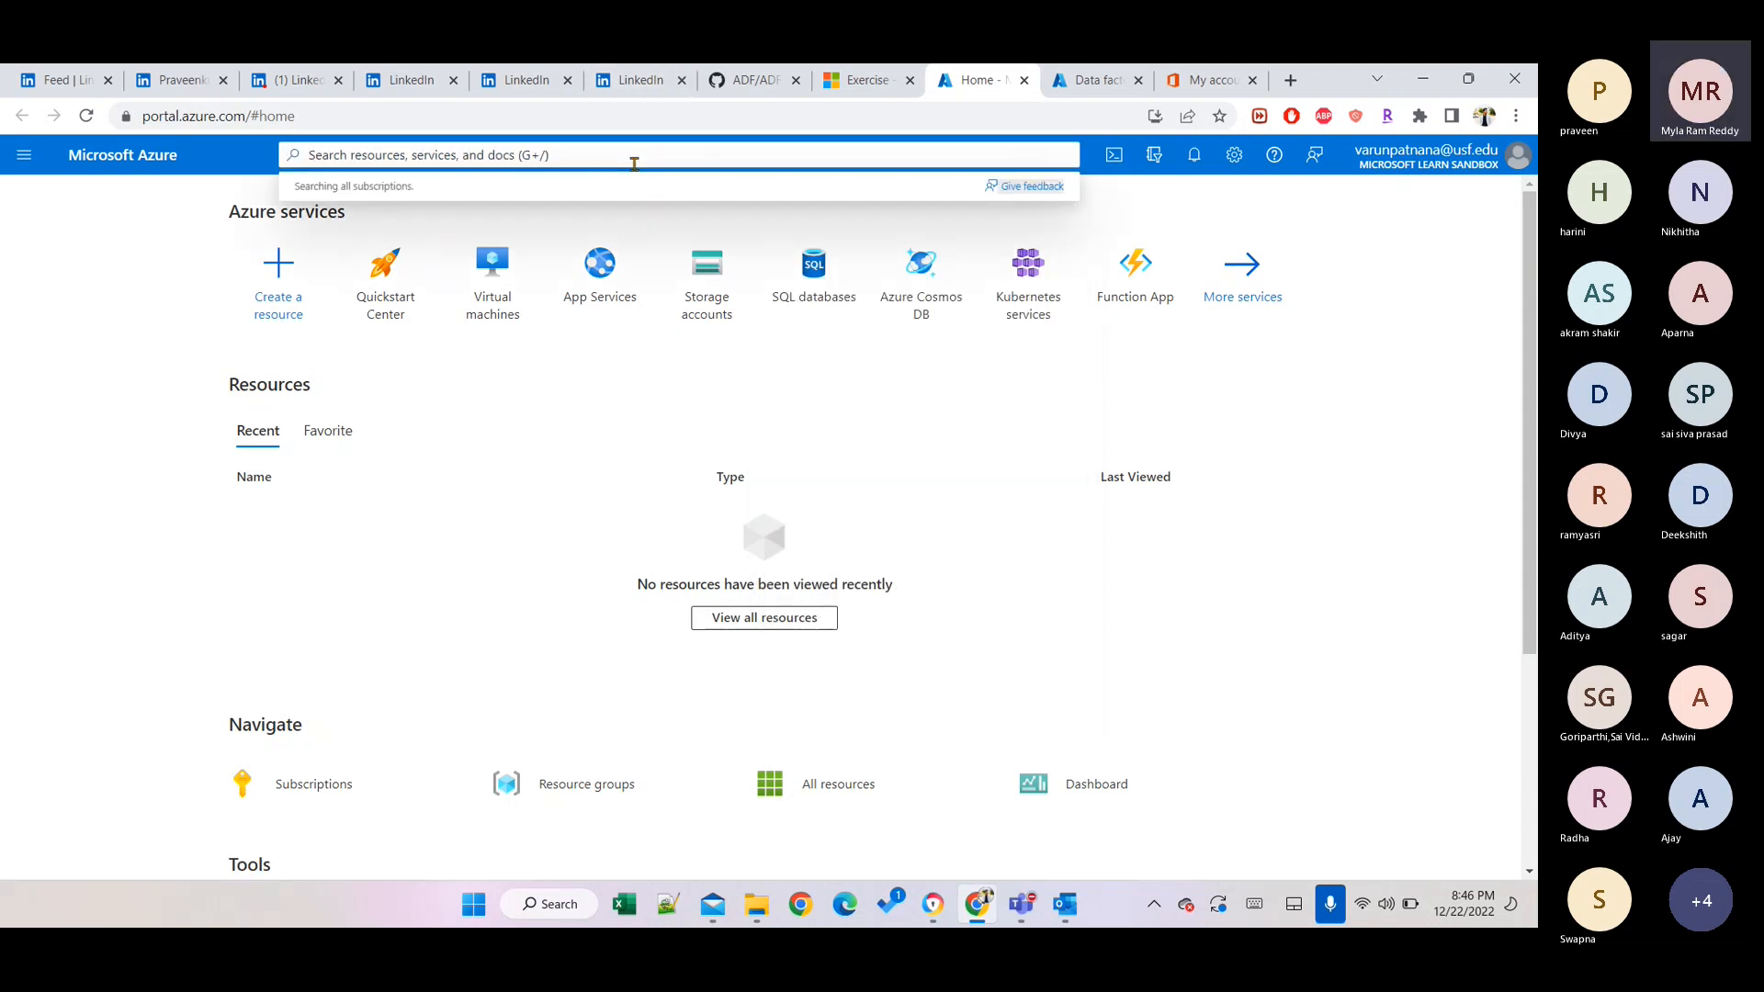
text(storage a)
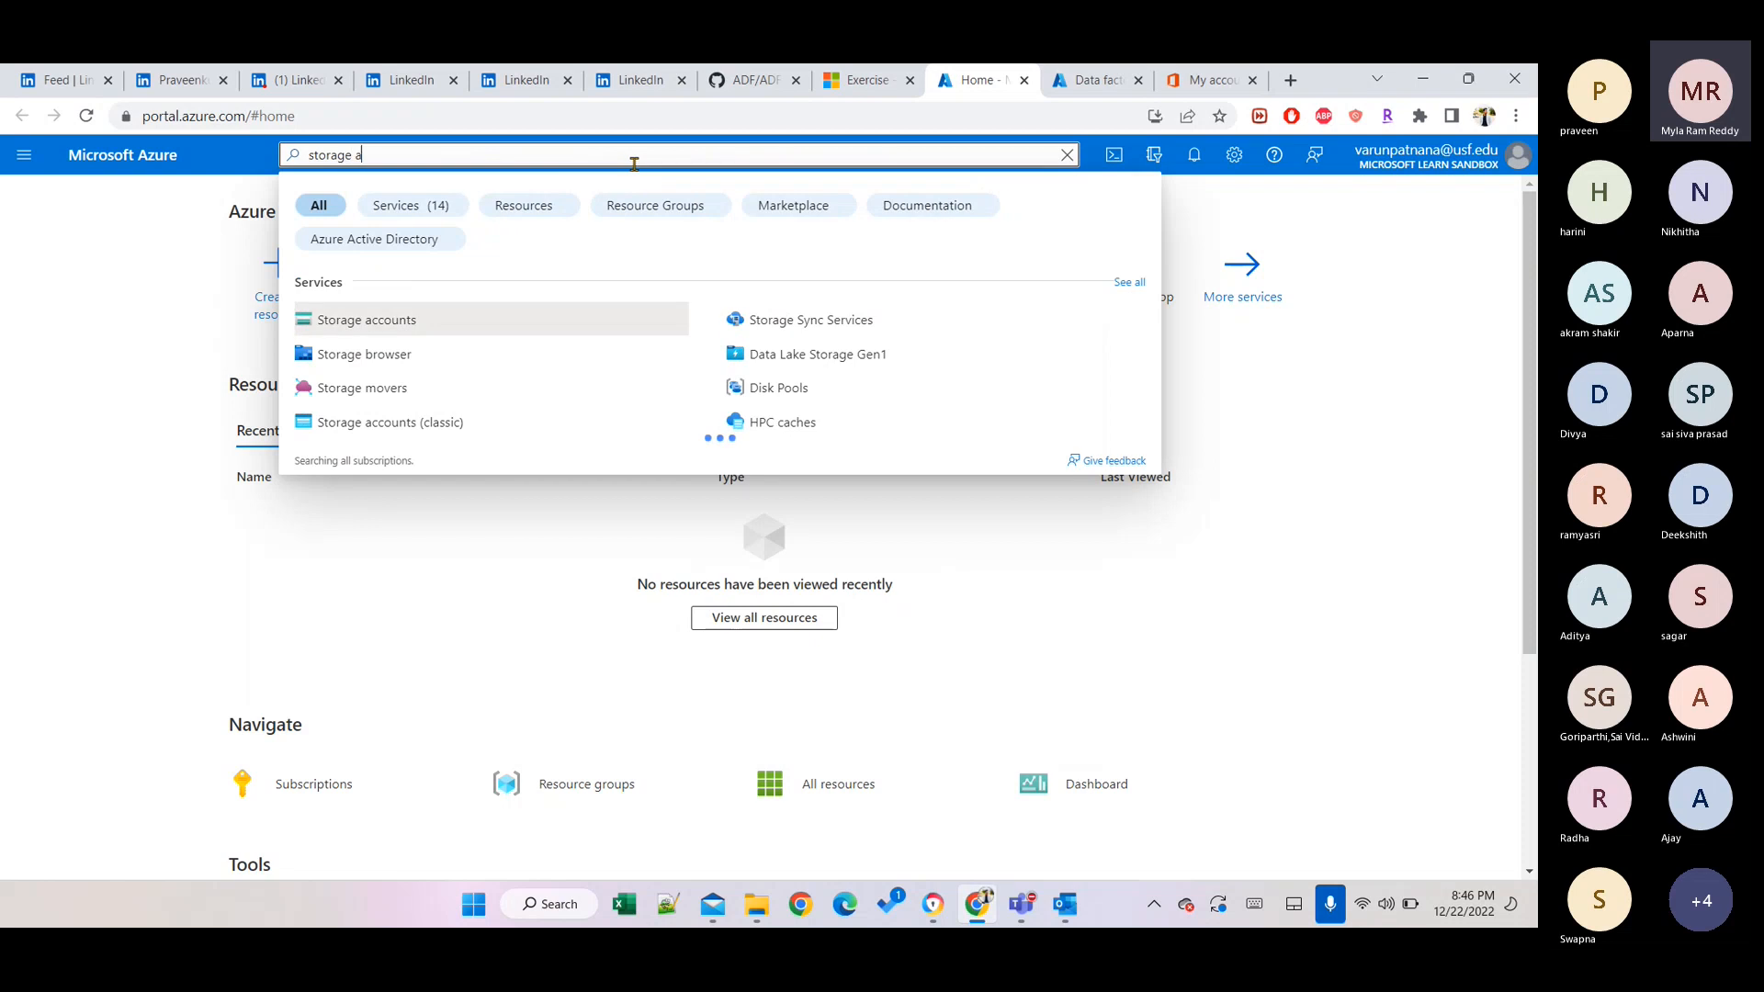
text(cc)
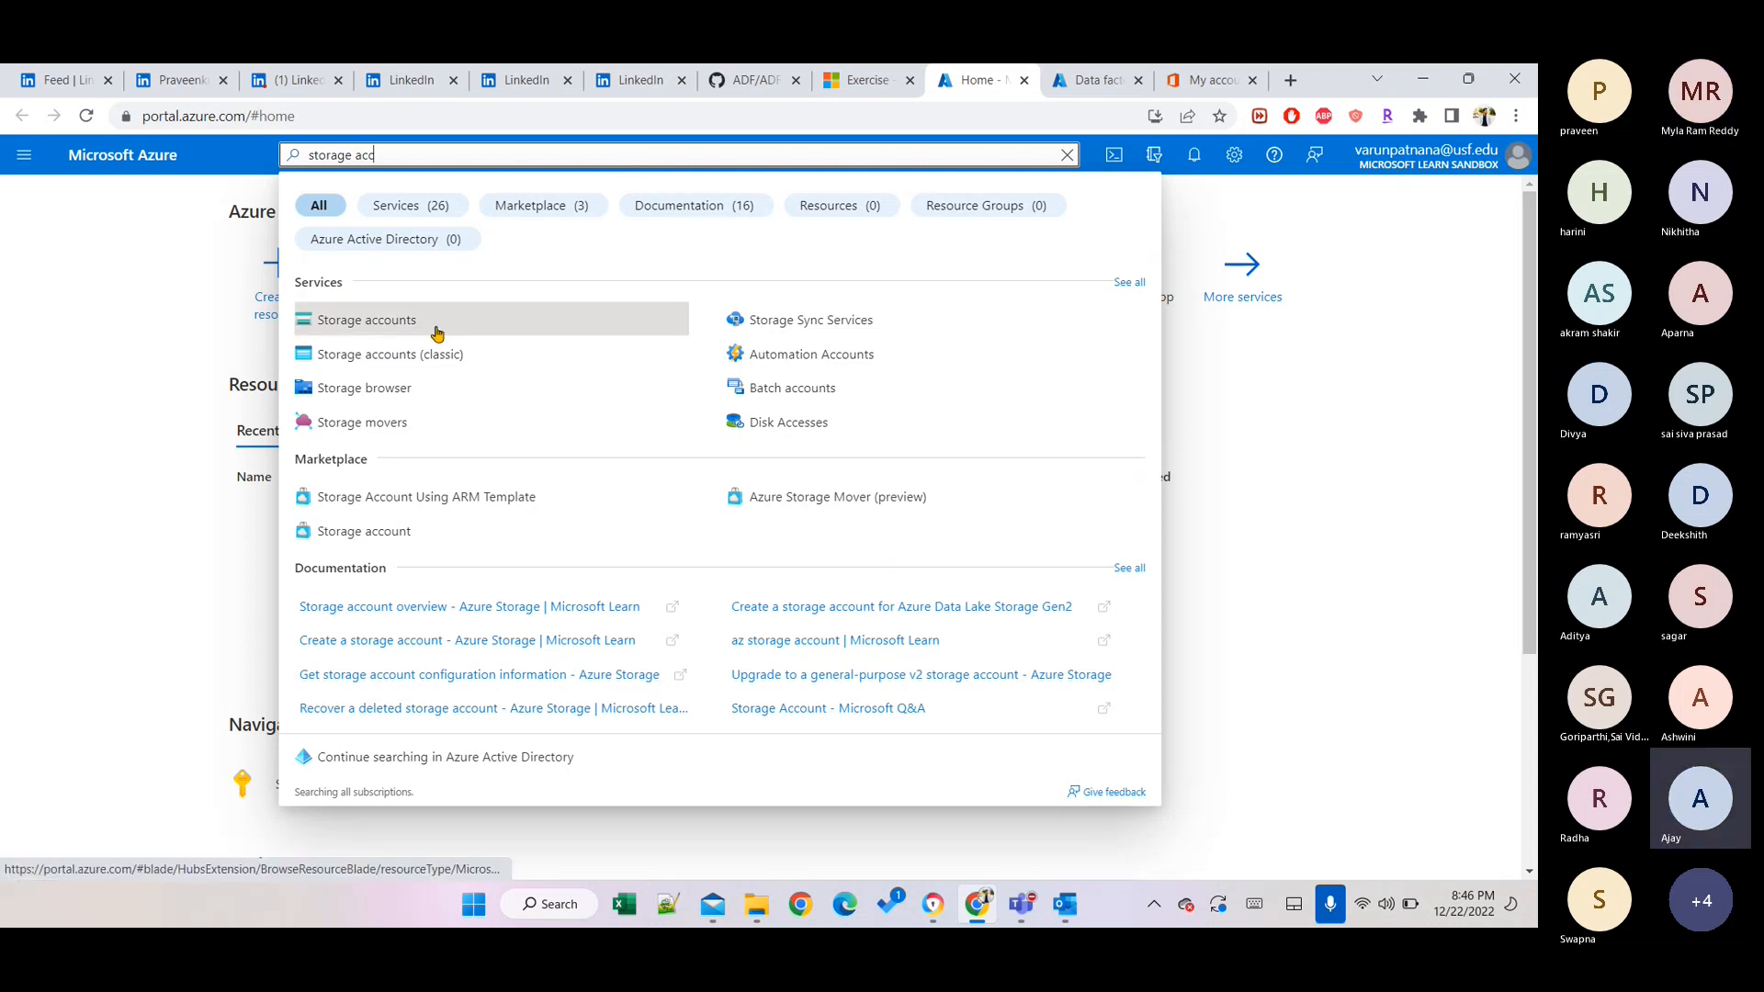
click(437, 330)
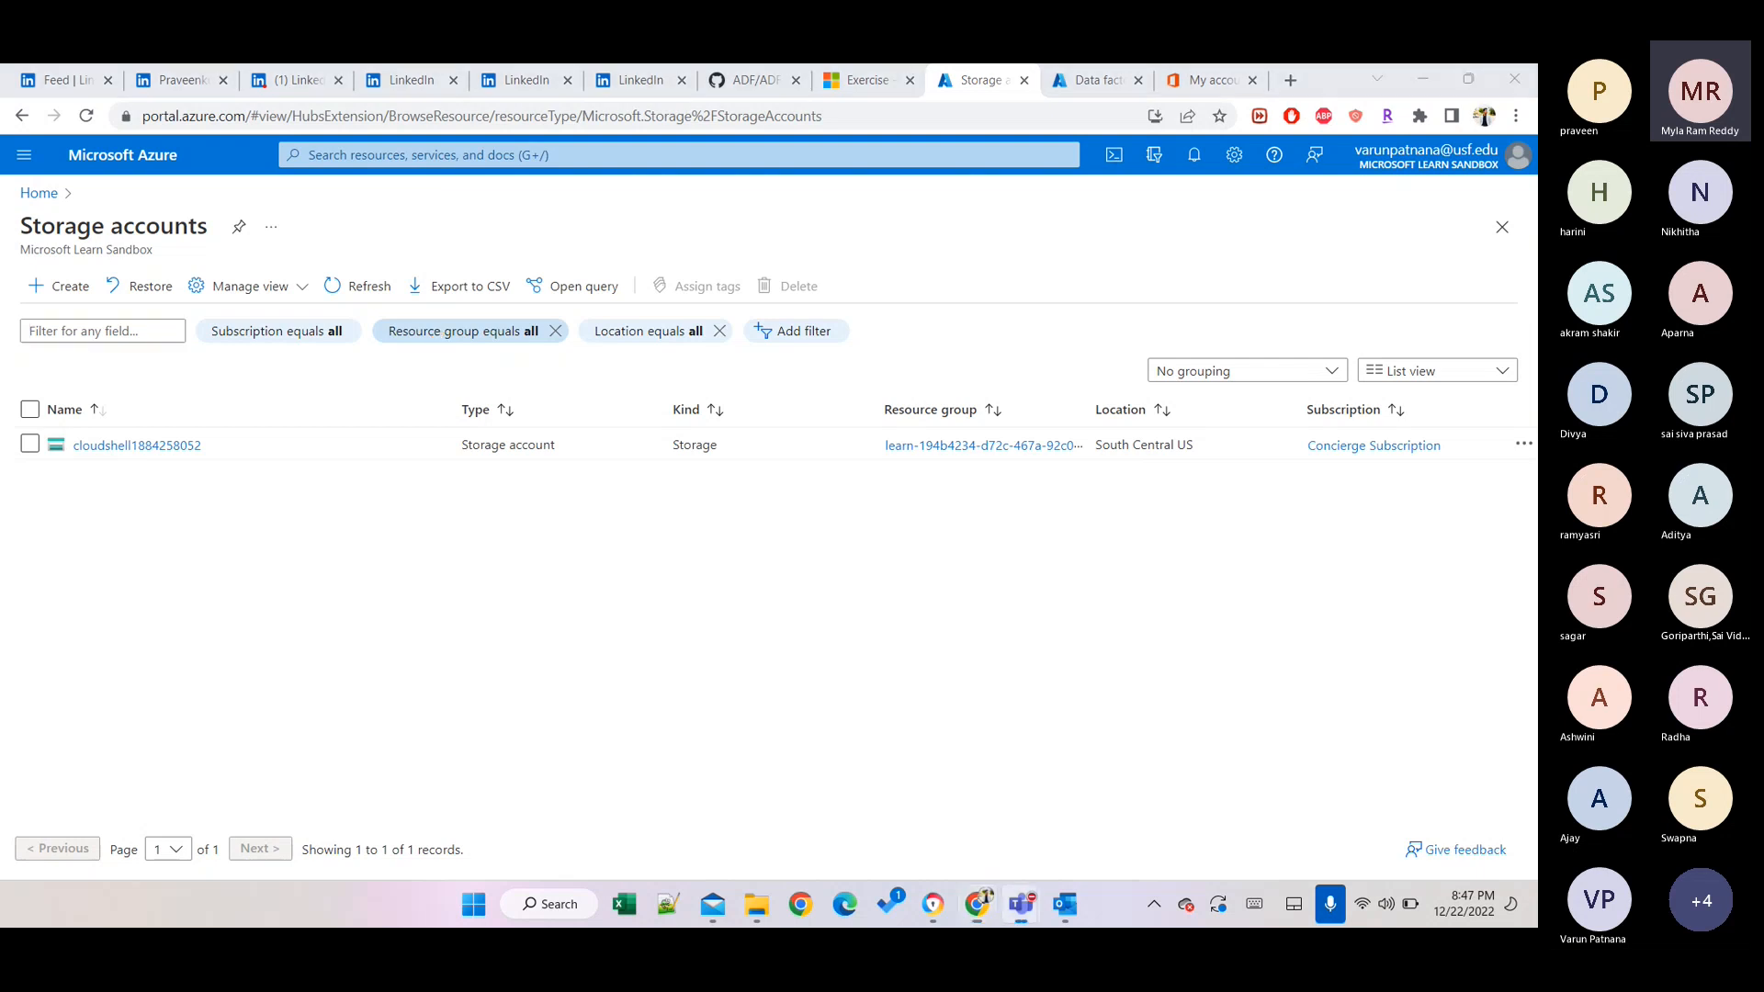
key(ctrl+shift+m)
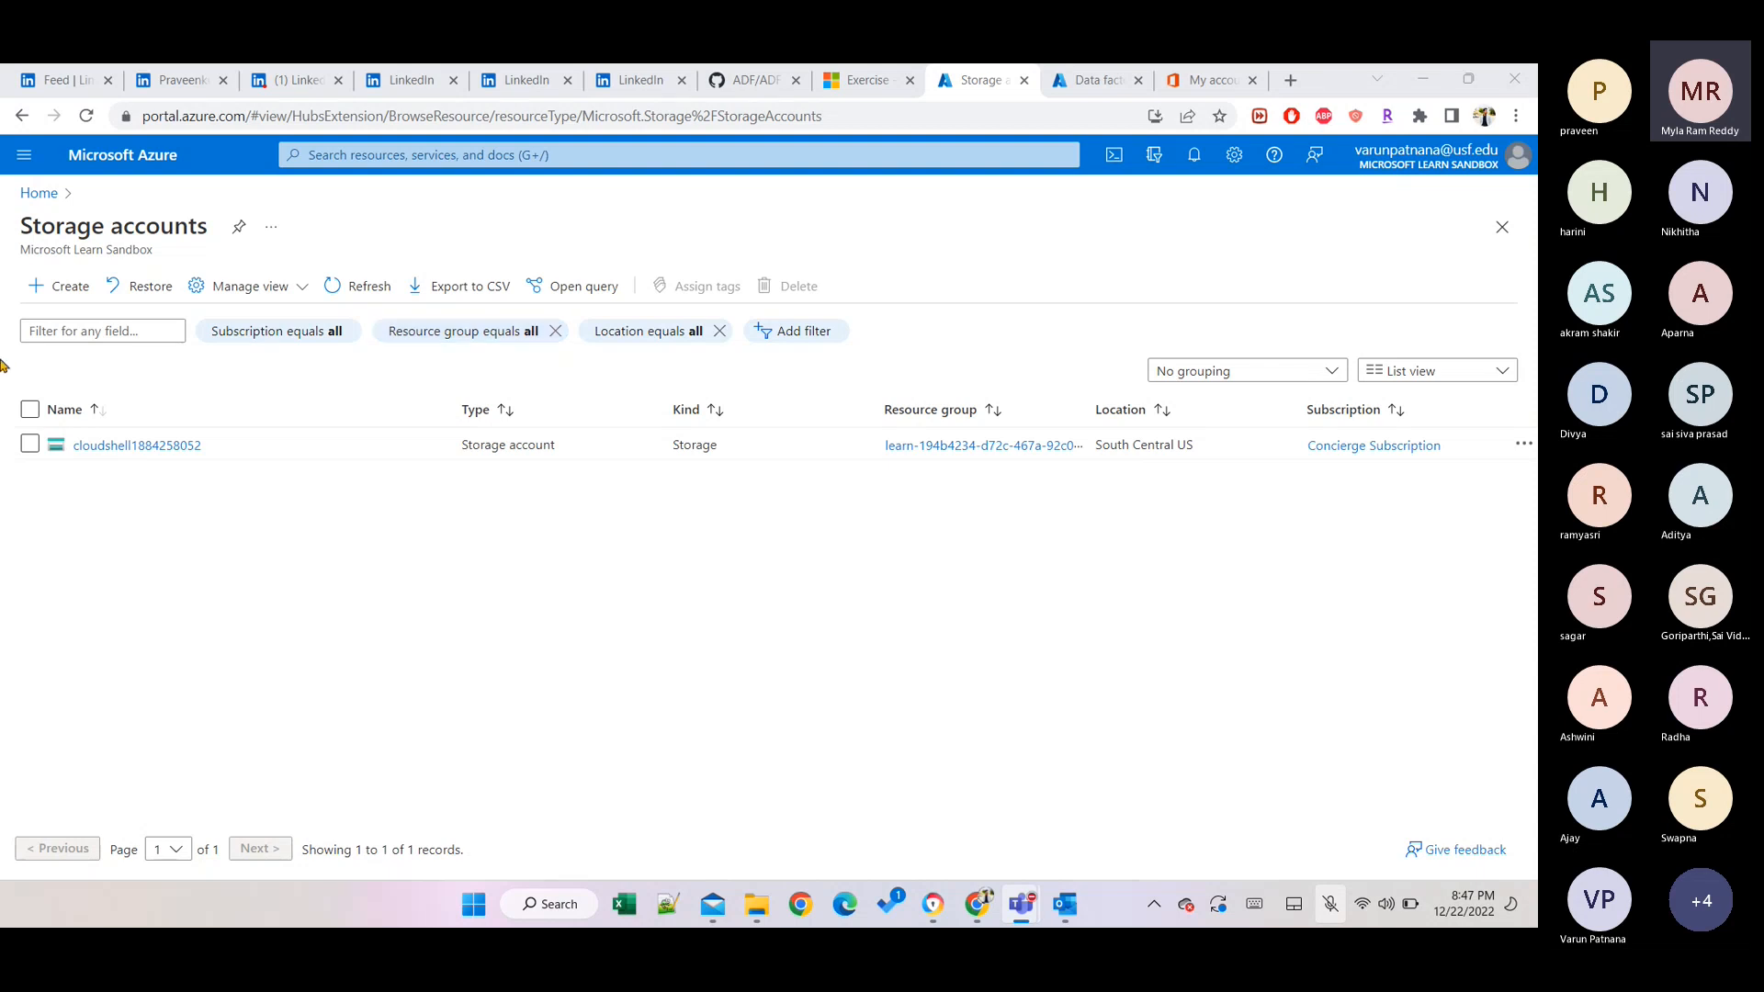
Start a new storage account and check the Subscription dropdown, keeping Concierge Subscription.
click(45, 300)
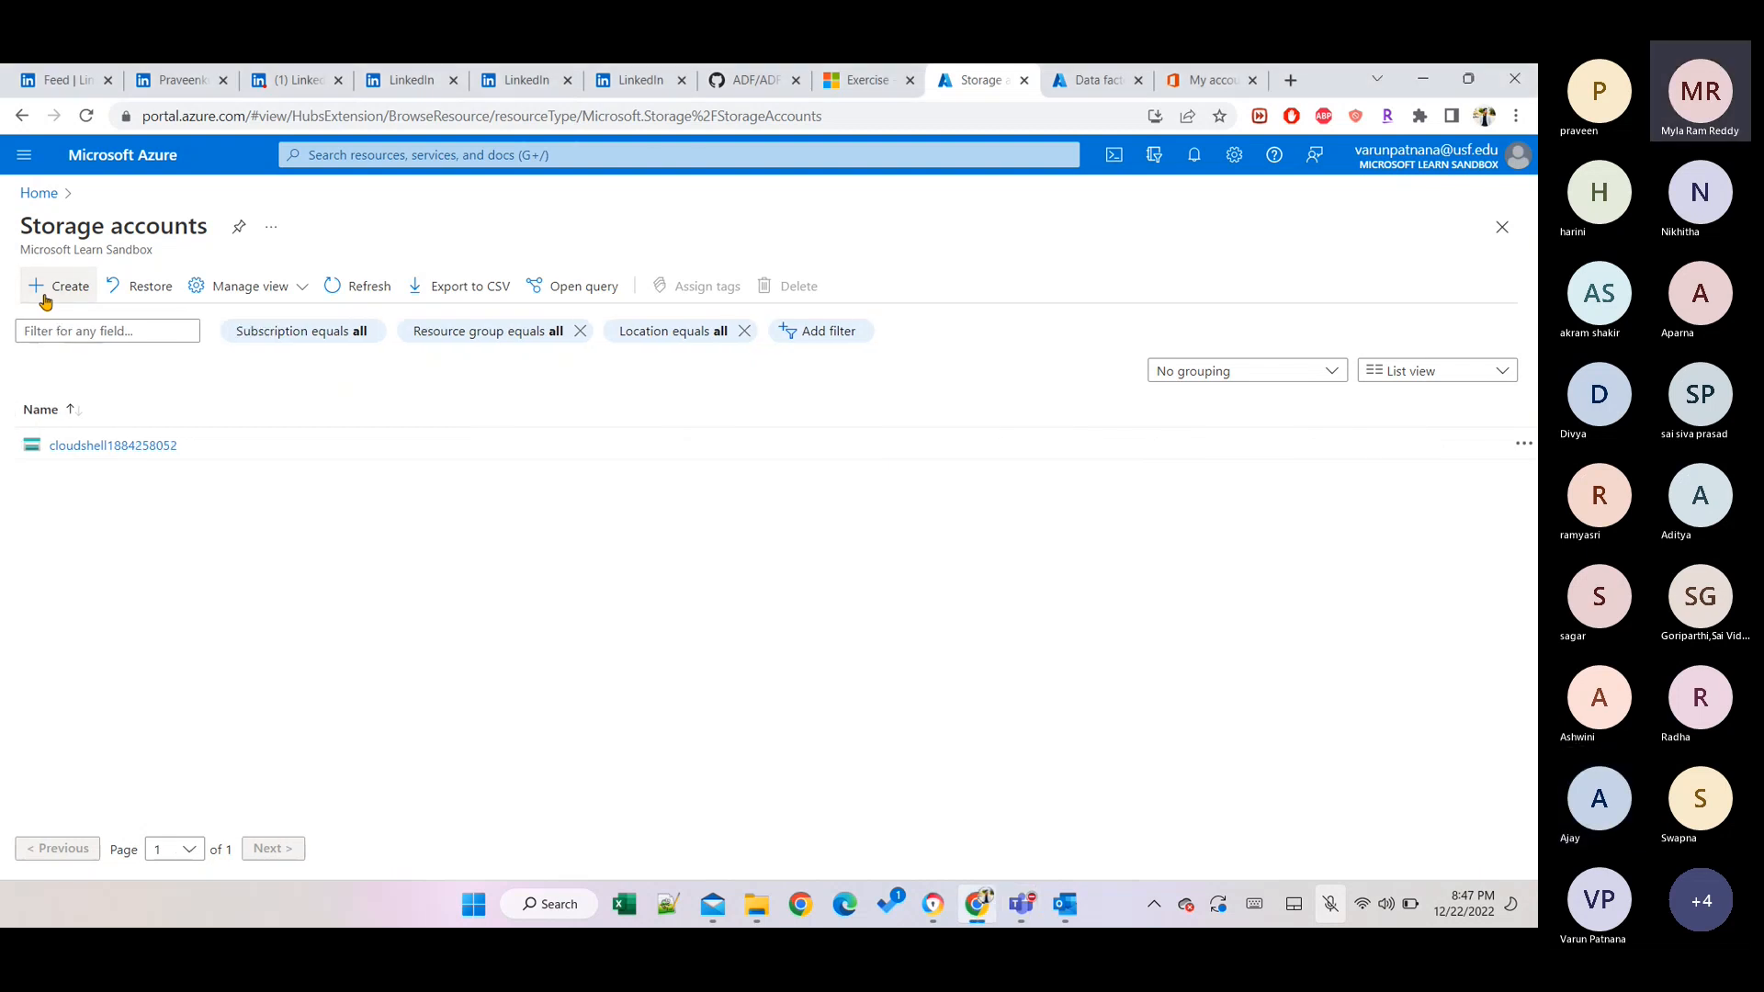
click(45, 299)
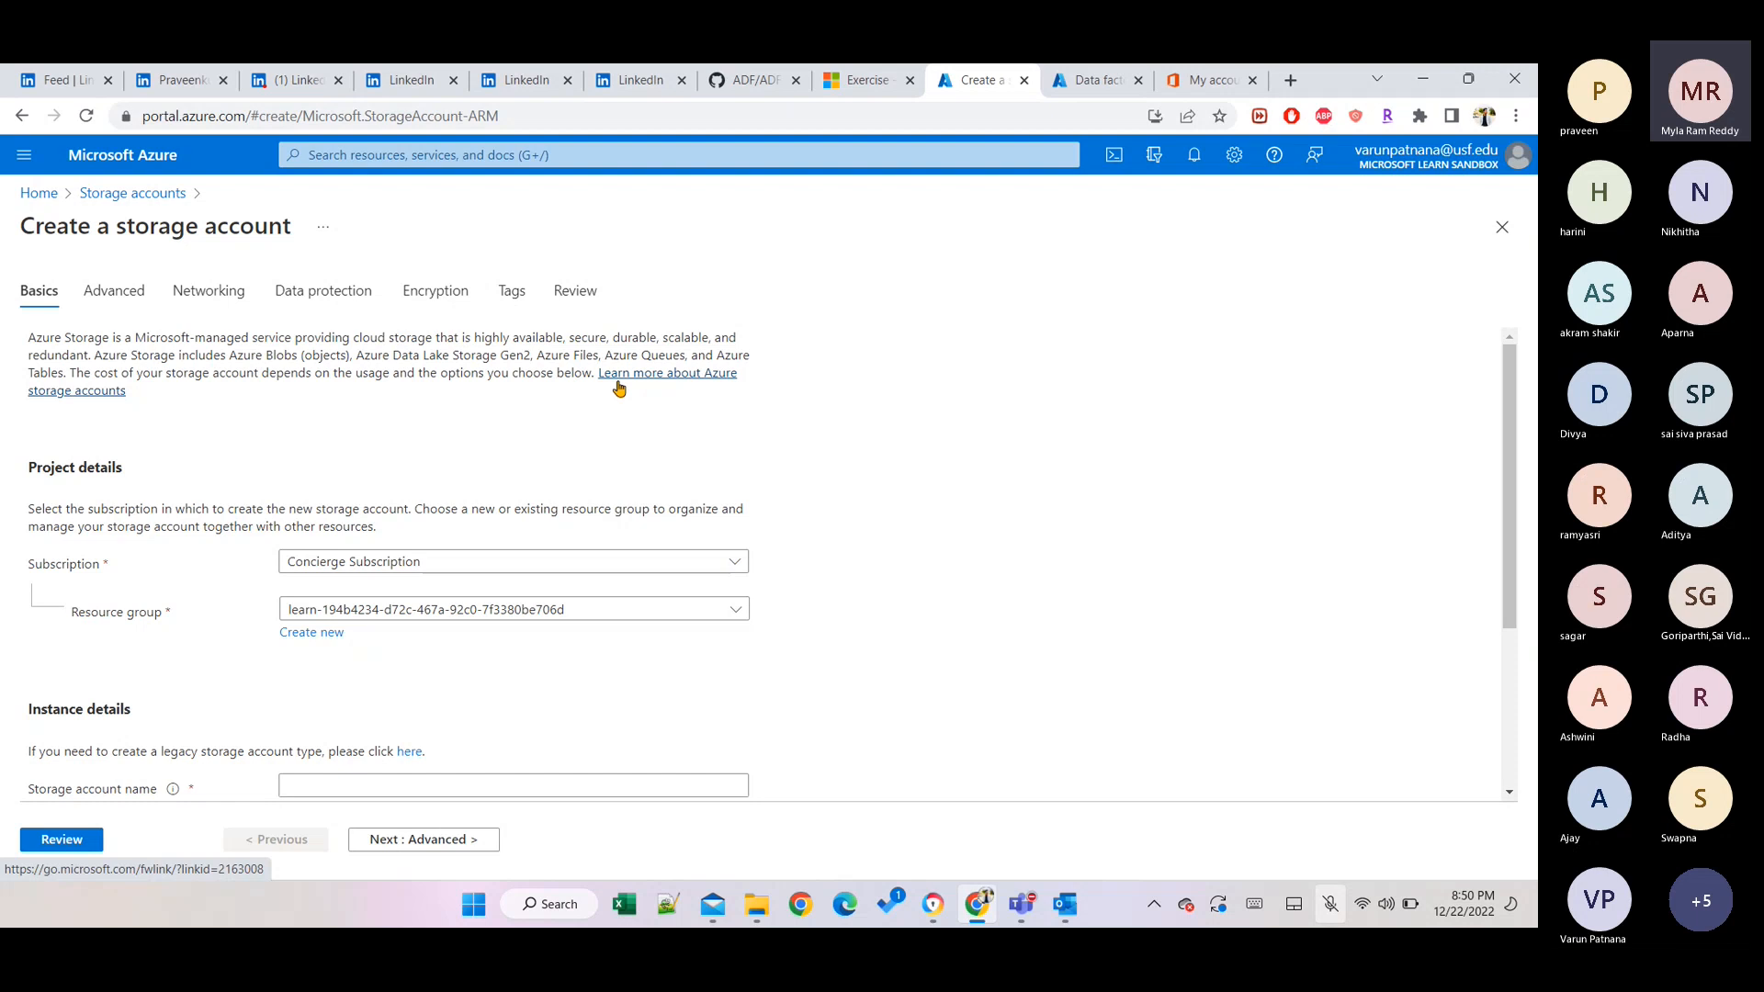
click(496, 562)
click(496, 562)
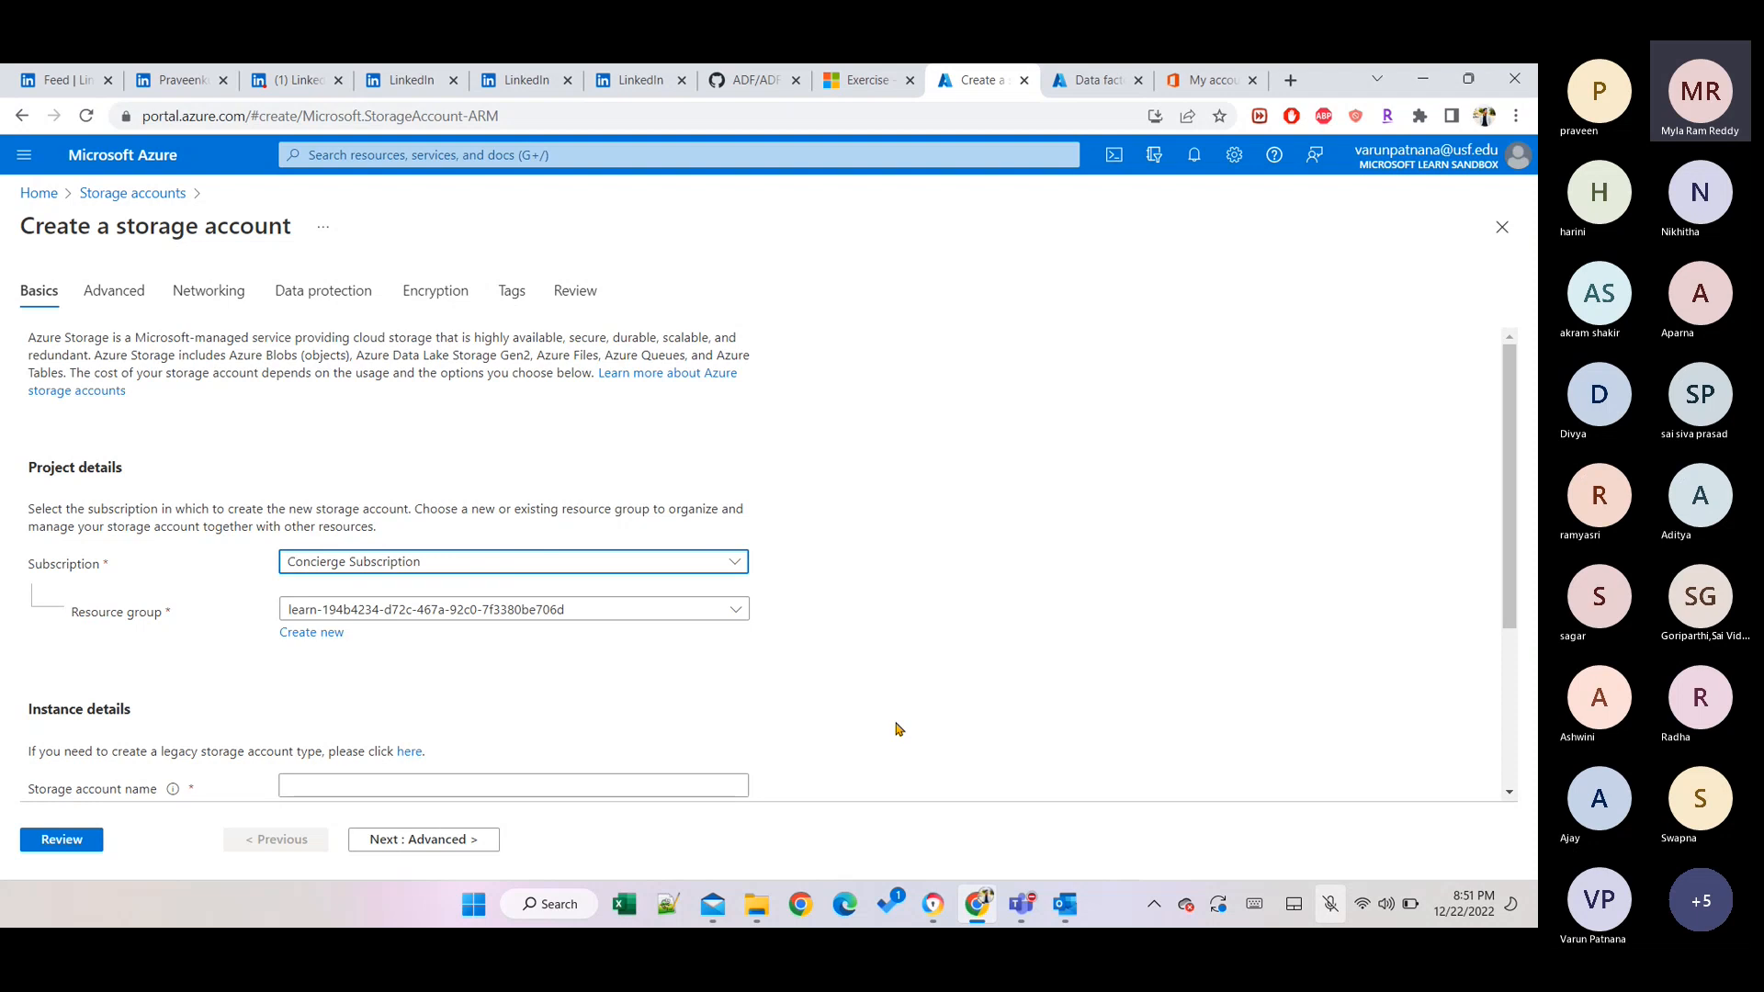
Enter the account name from 'sa_varun', dropping the underscore and adding 'varunpatnana' for a valid lowercase name.
scroll(897, 729, down, 2)
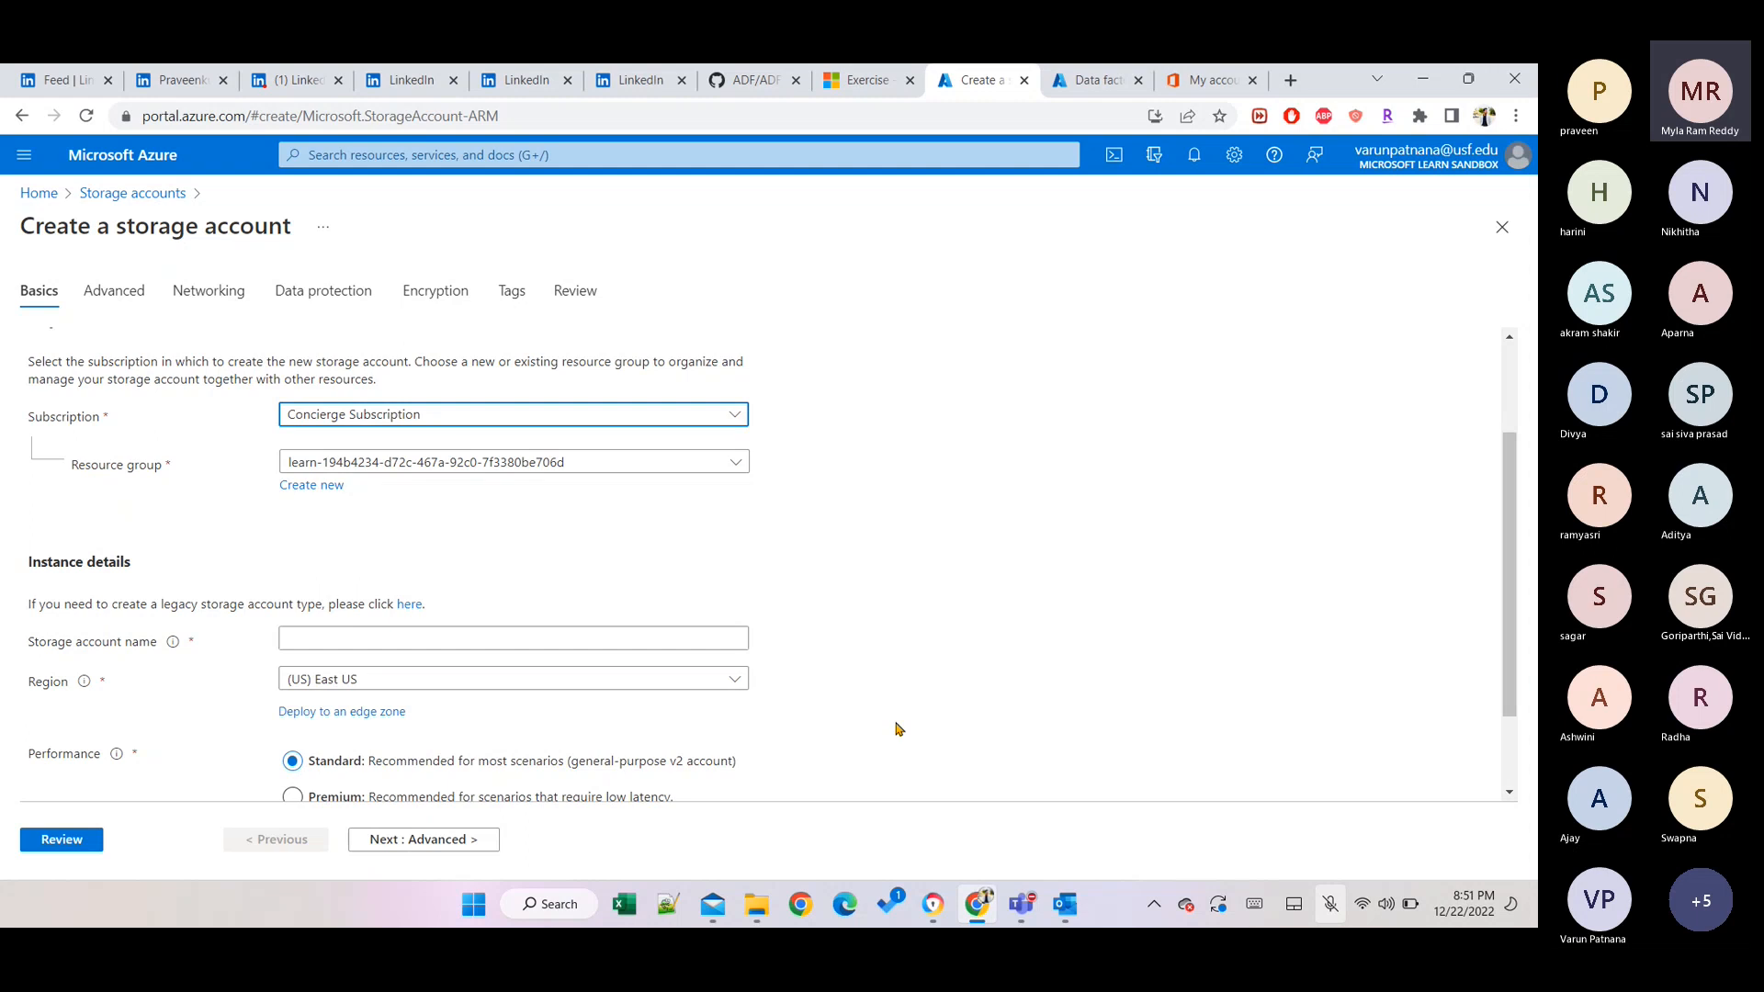
click(447, 641)
text(sa)
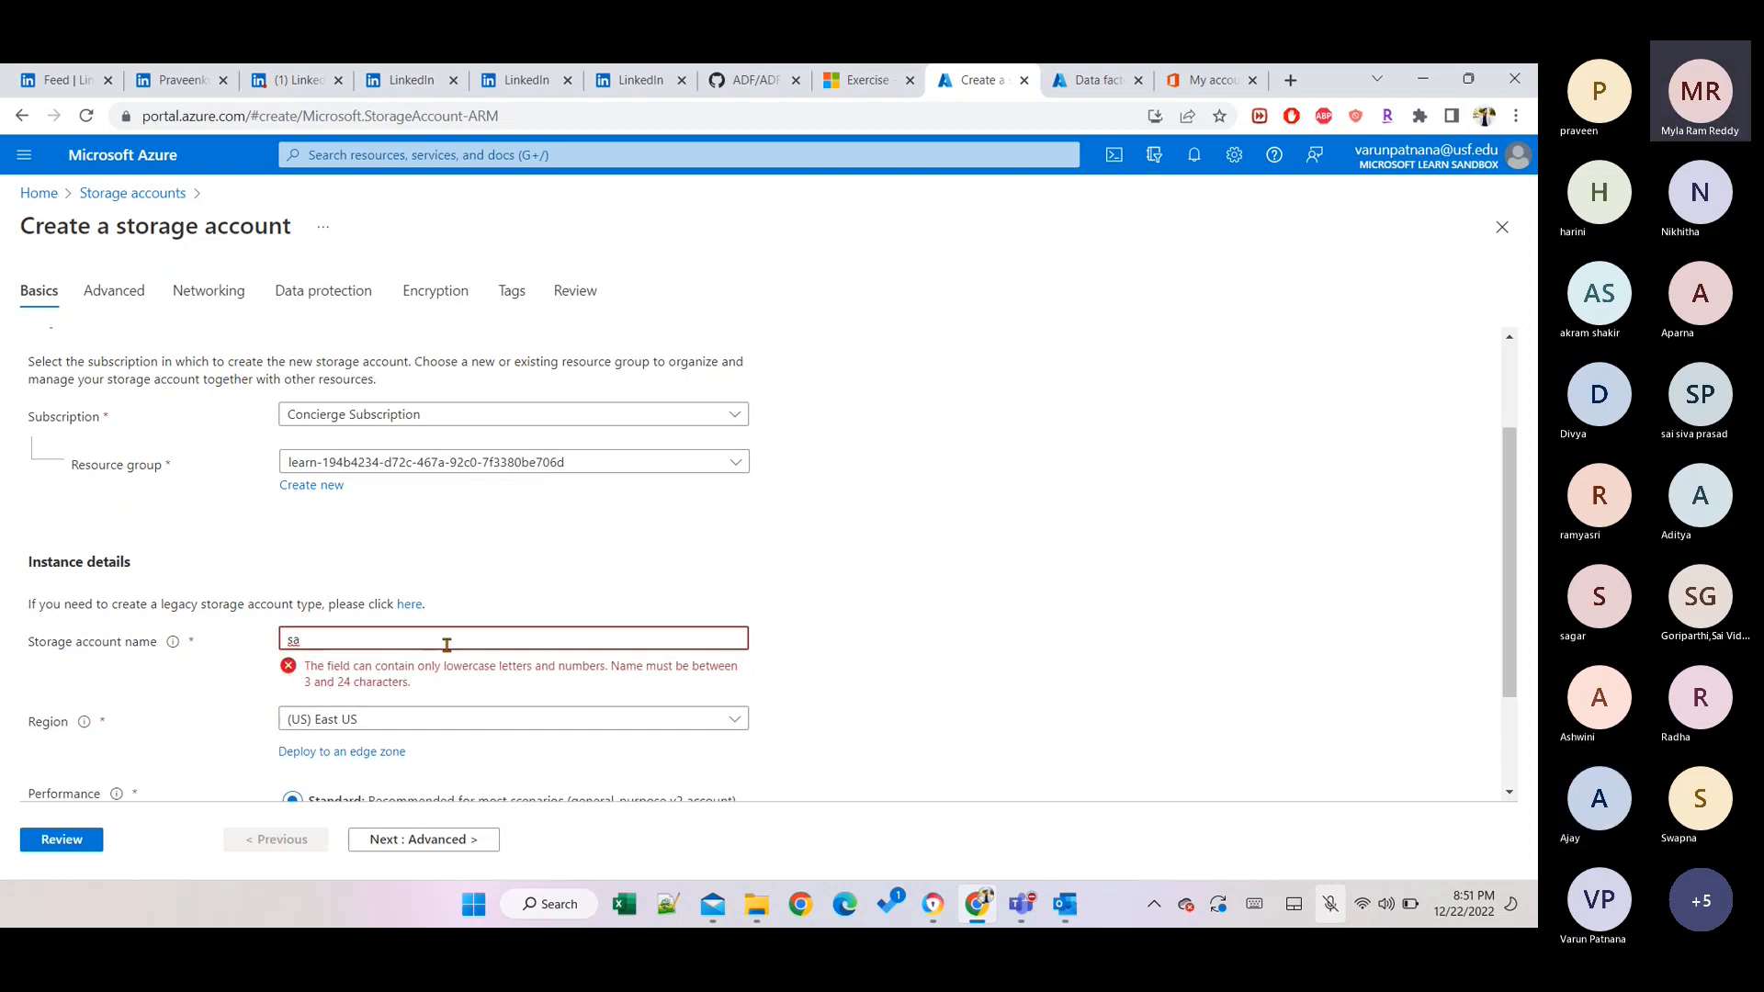
text(_)
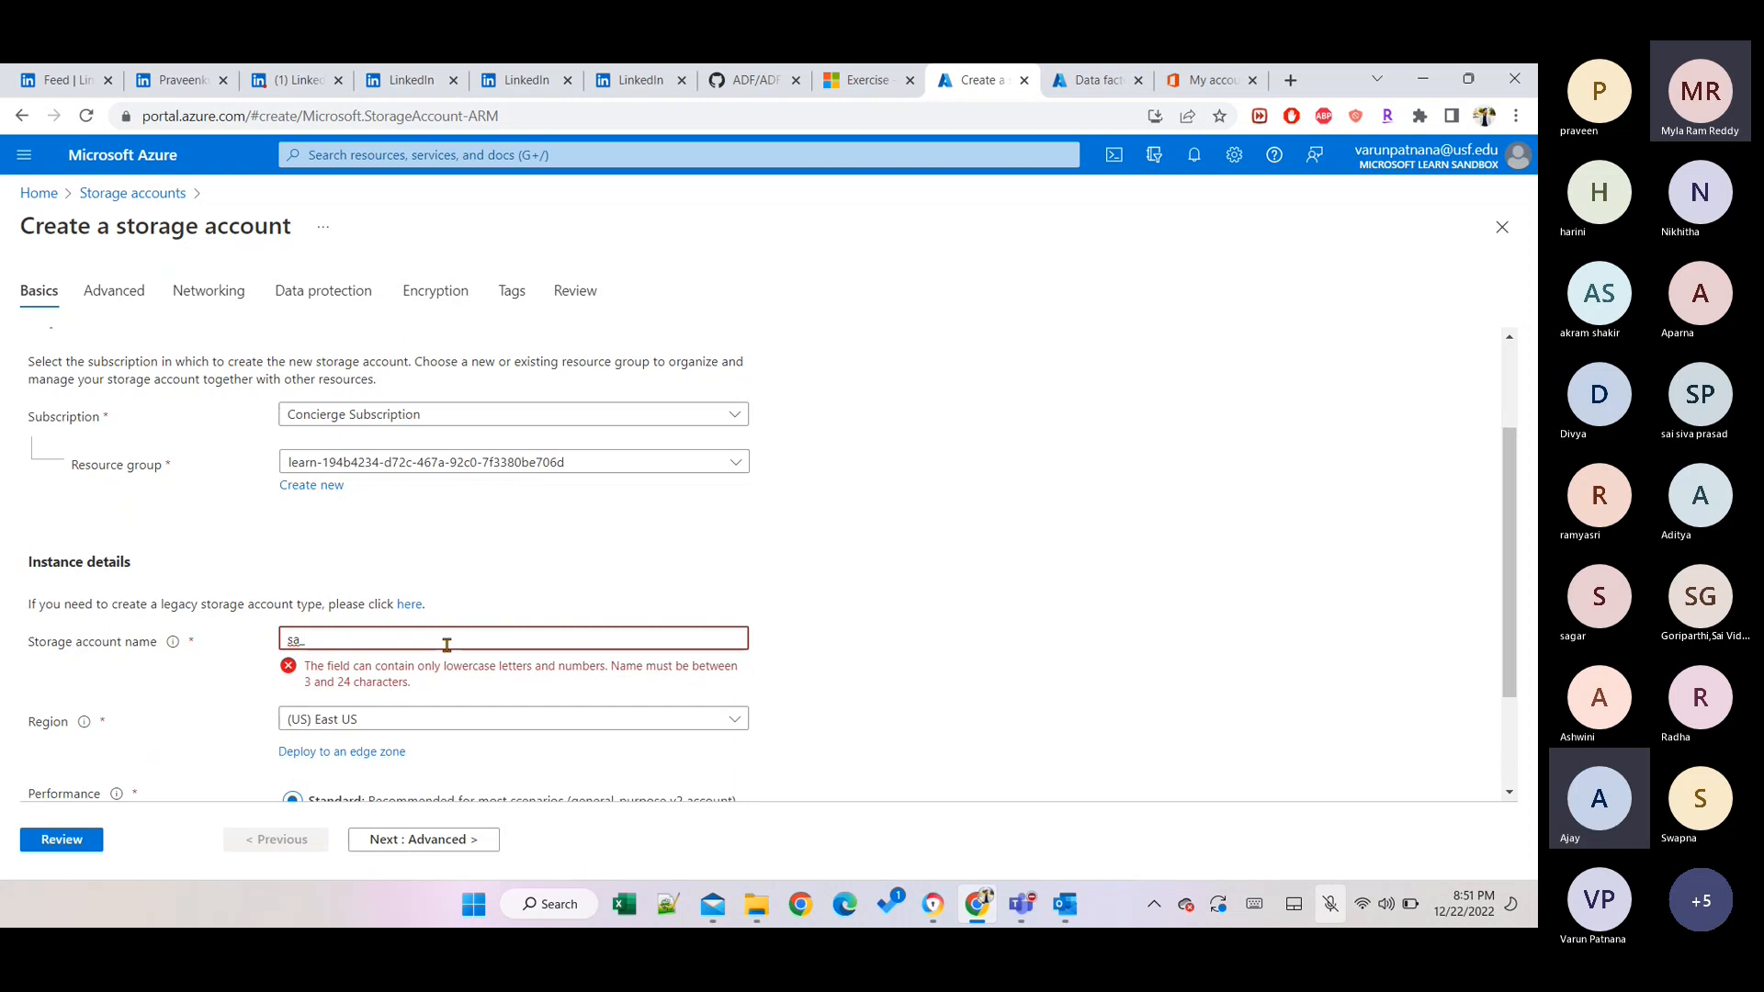
text(varun)
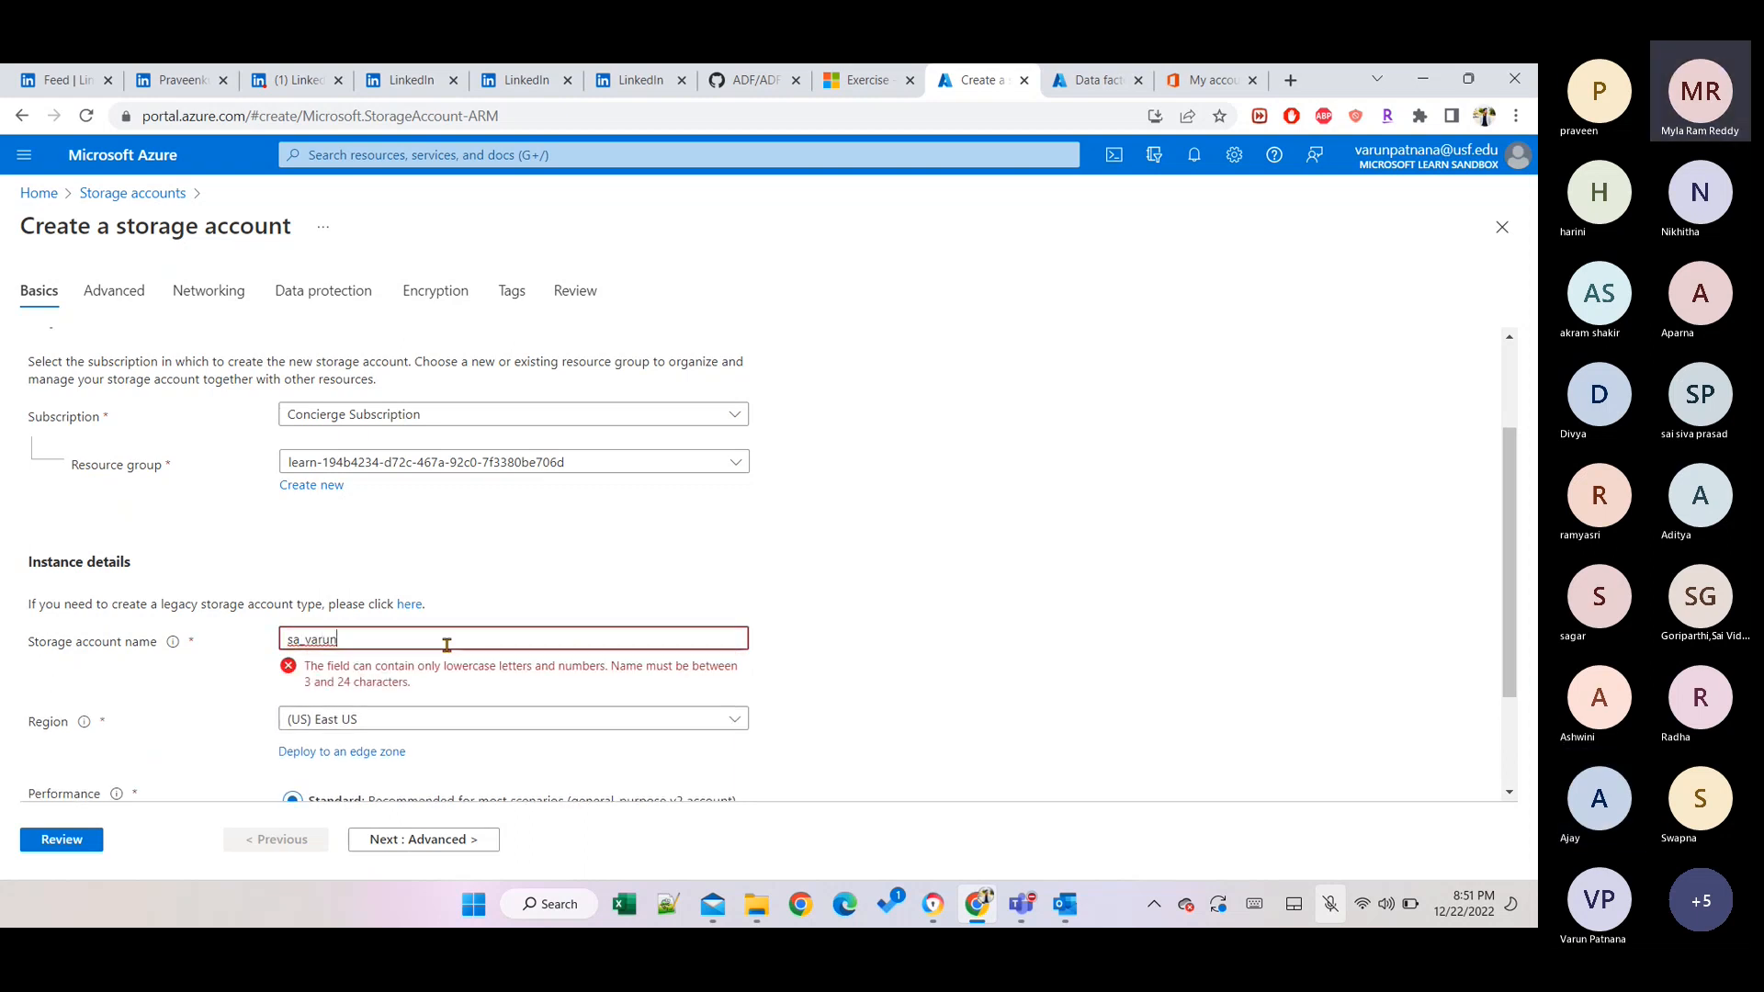
key(BackSpace)
key(BackSpace)
key(BackSpace)
key(BackSpace)
key(BackSpace)
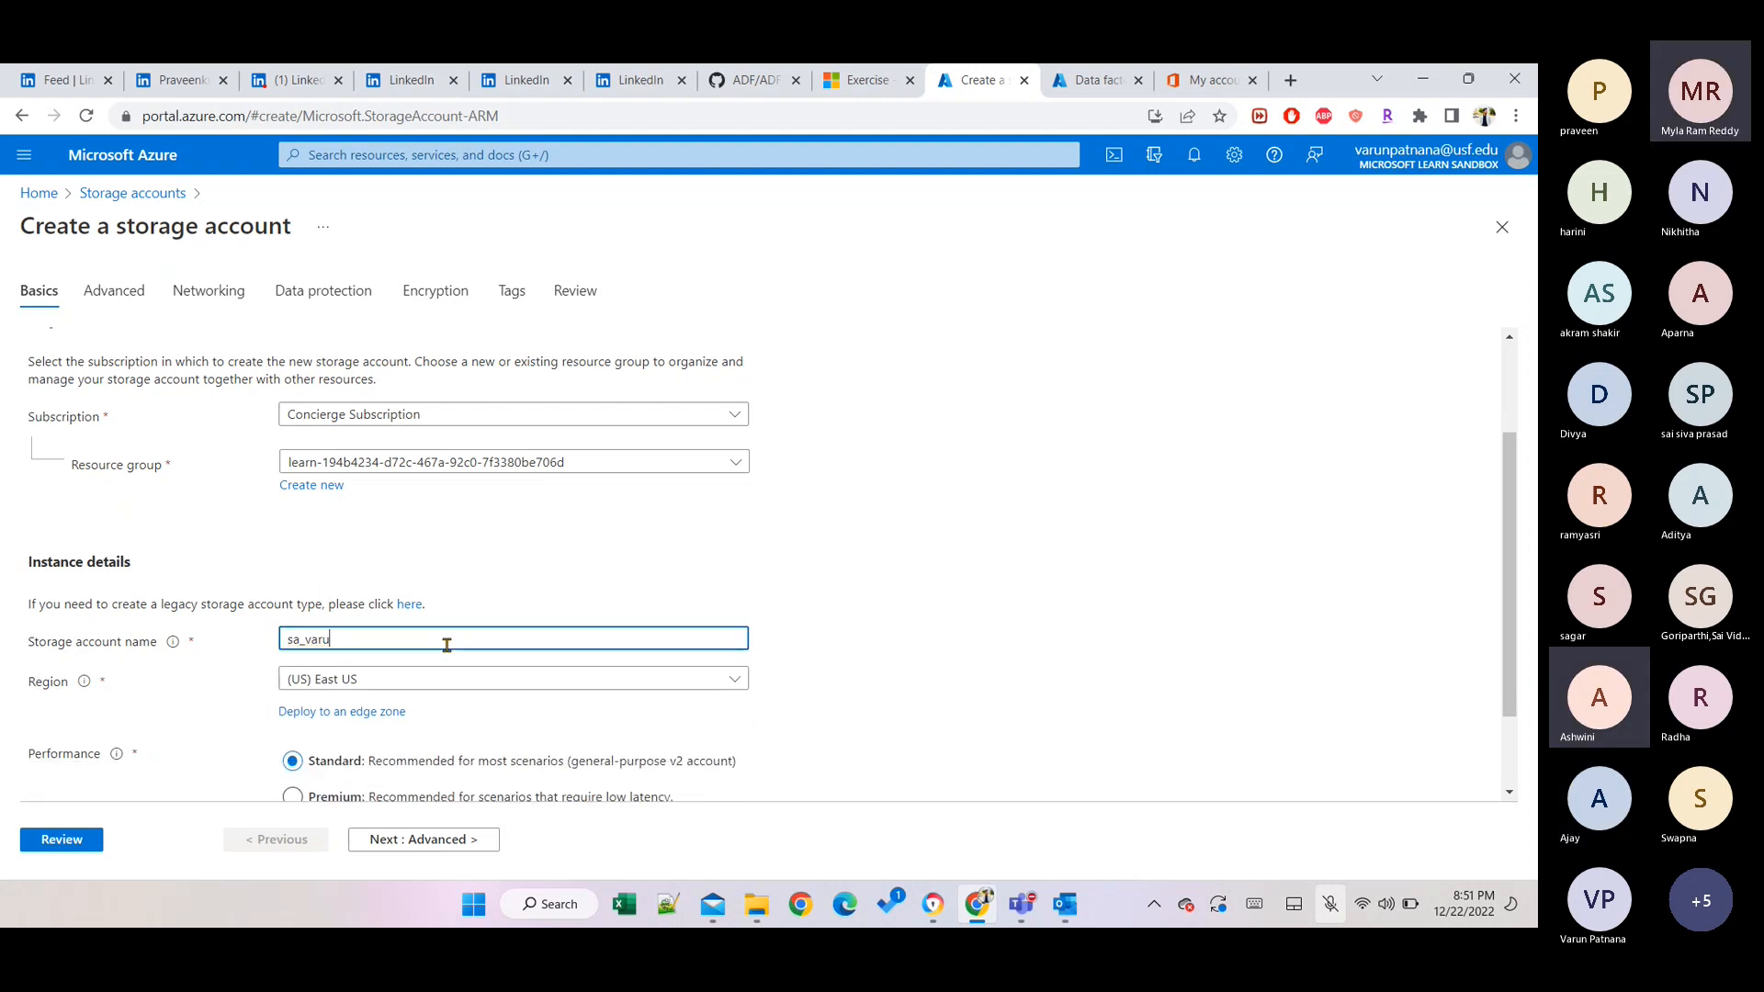
key(BackSpace)
text(varun)
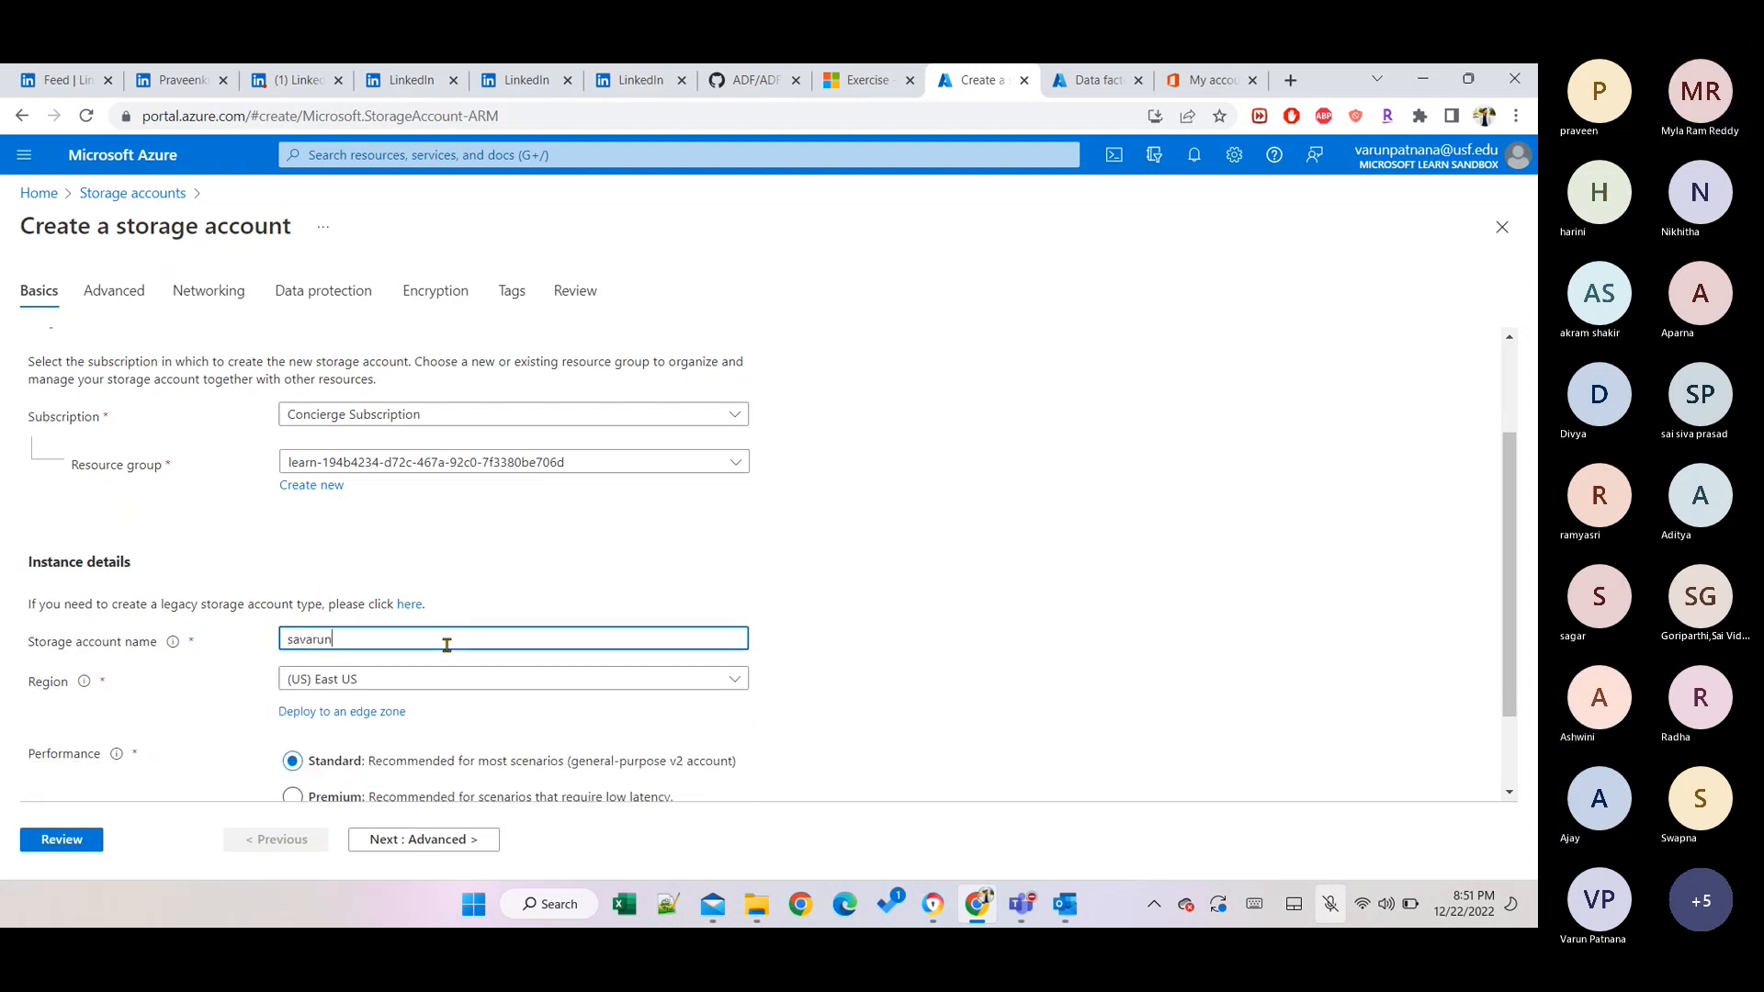
text(pat)
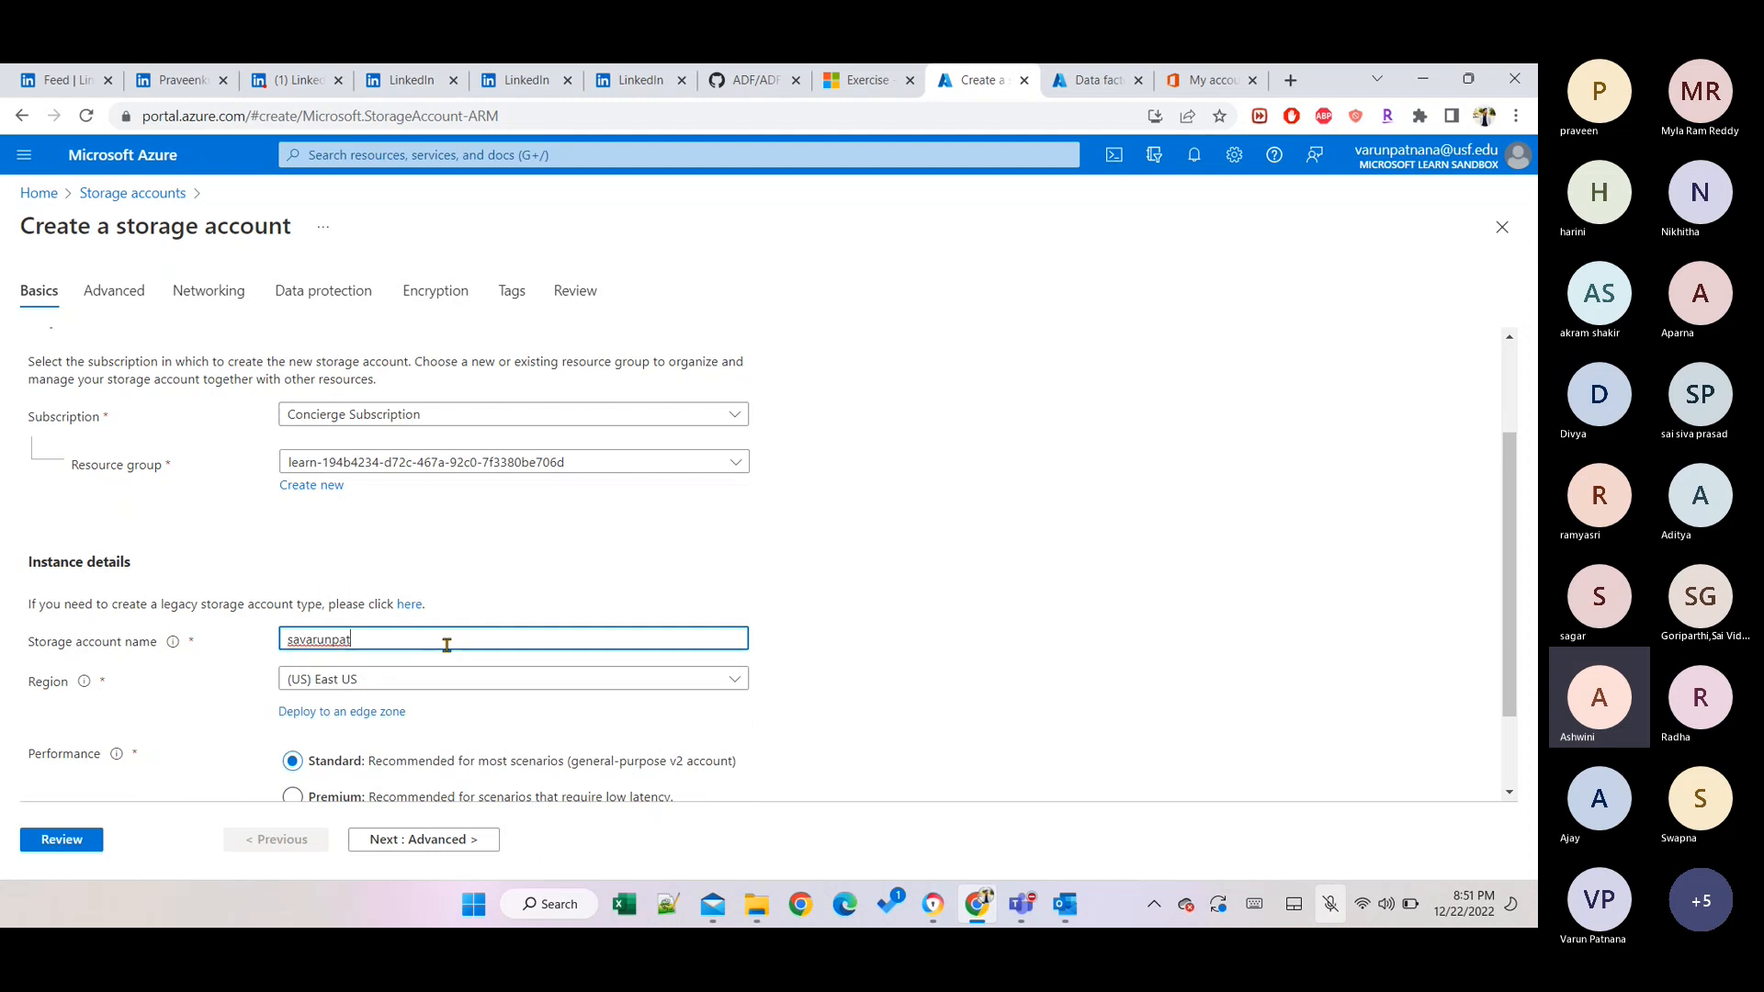
text(nana)
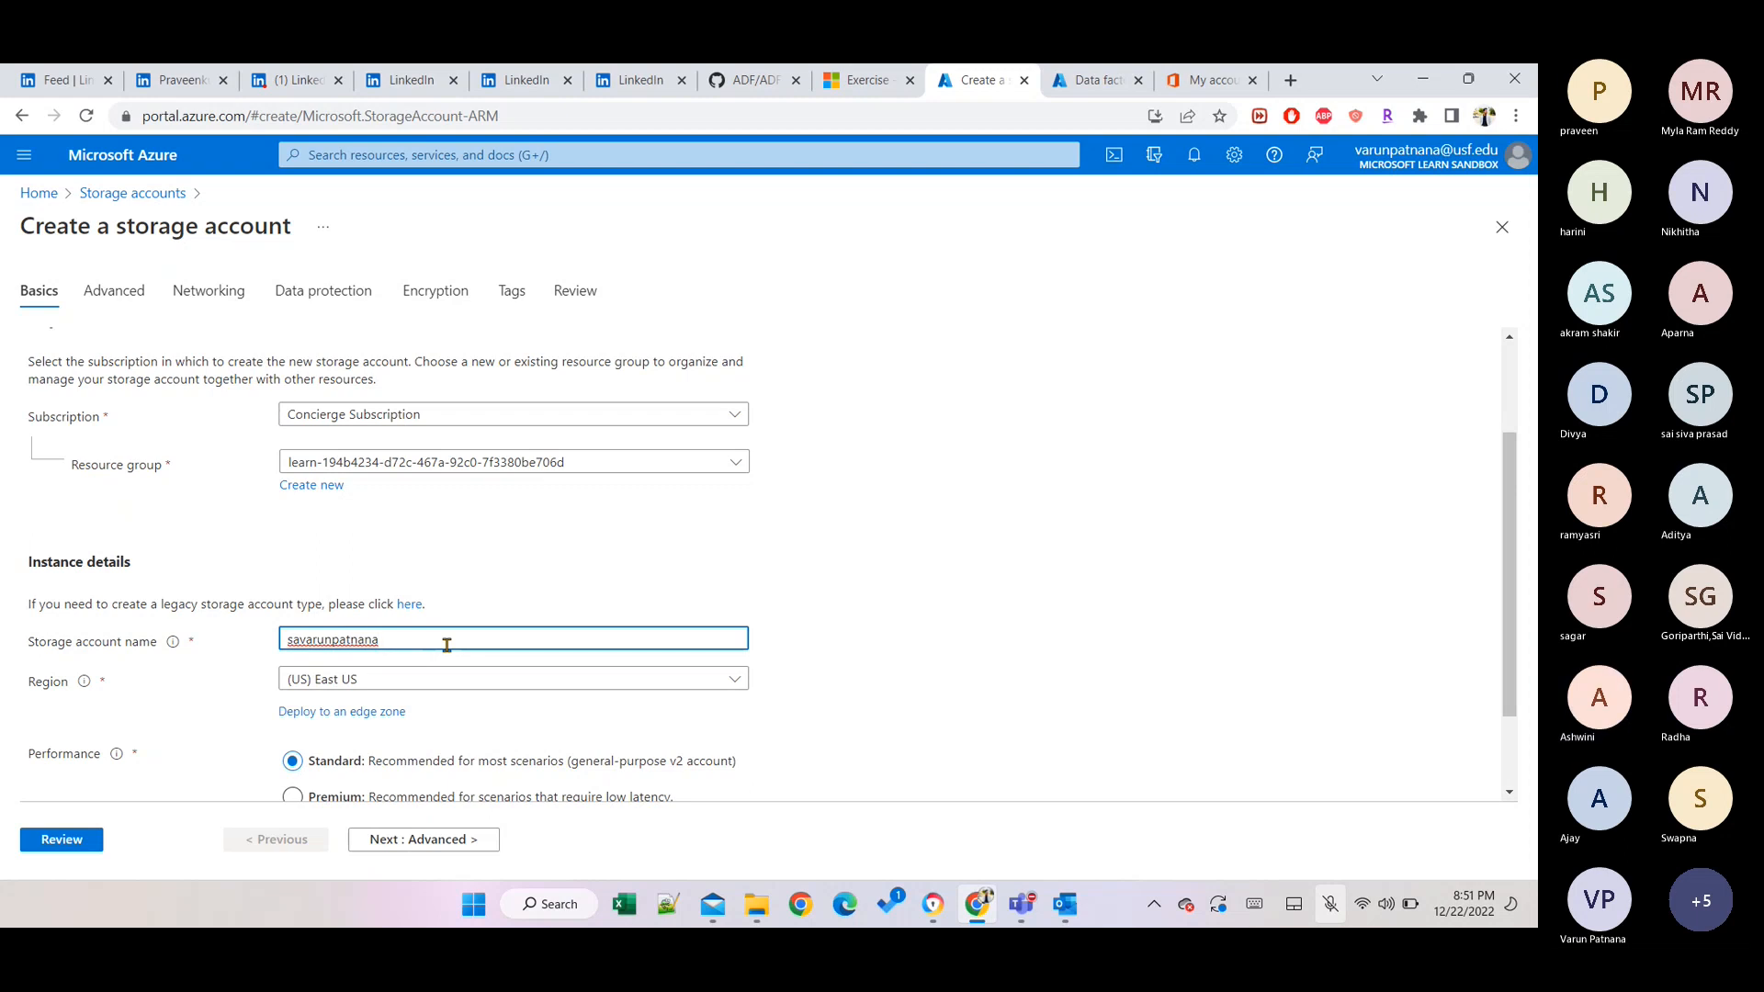
click(652, 473)
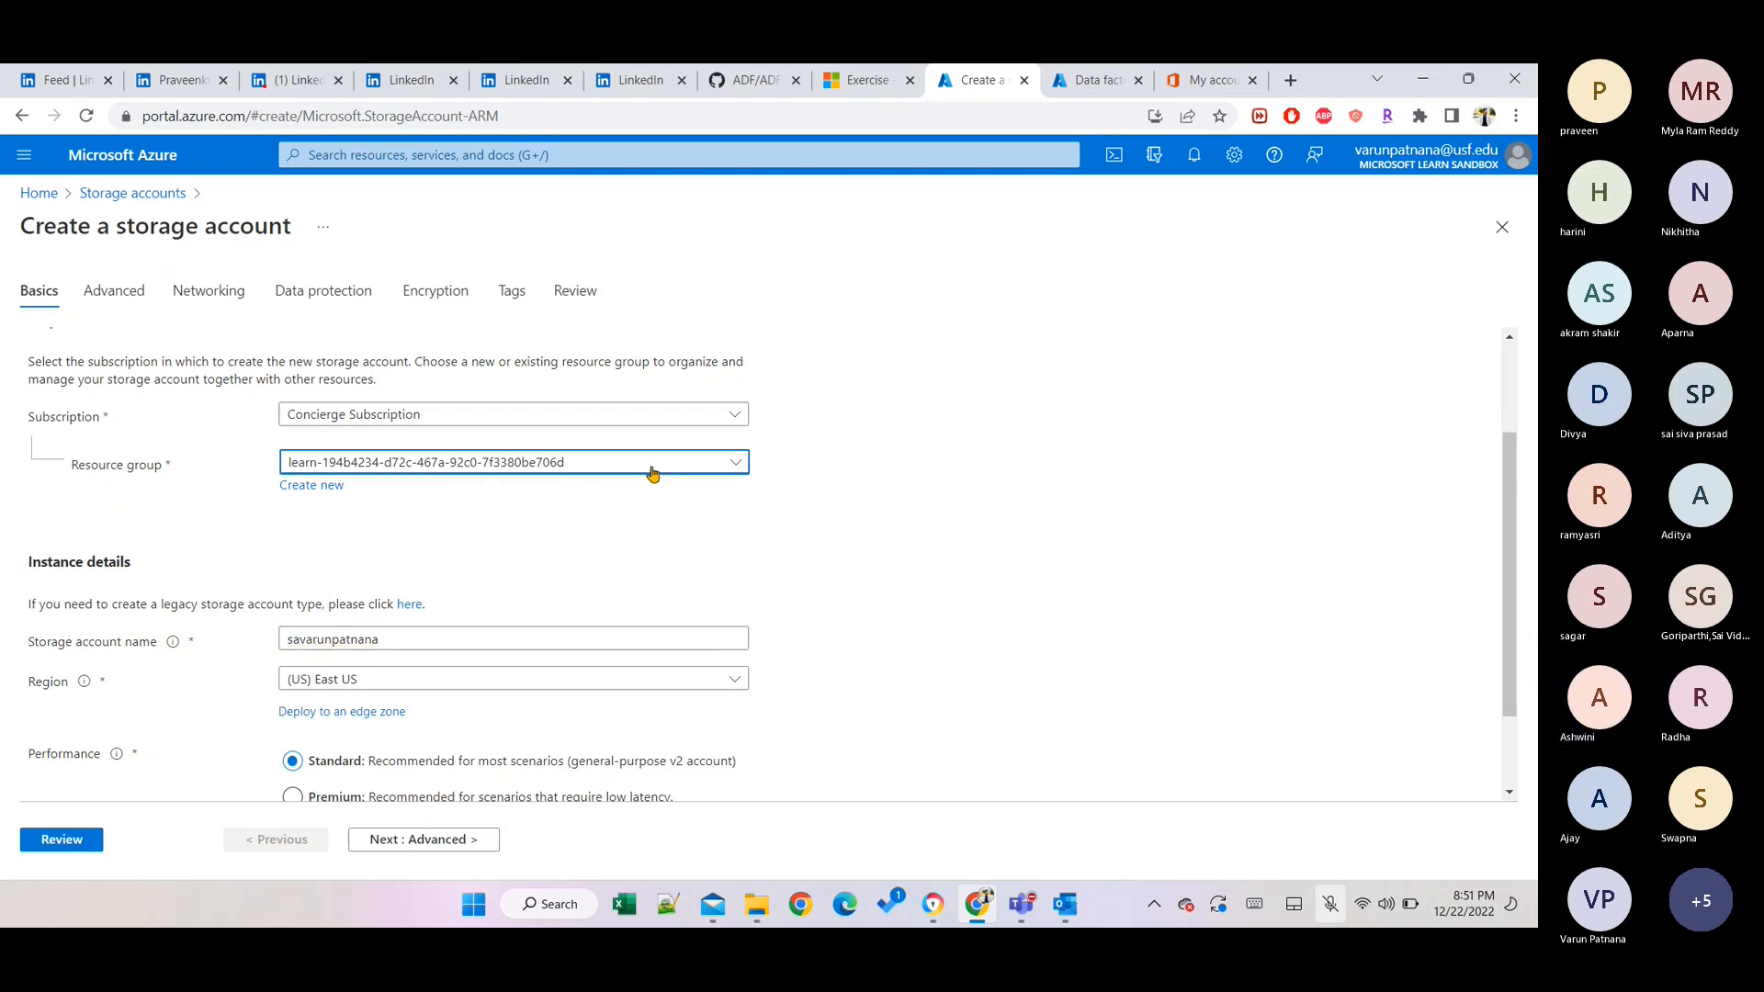
click(652, 473)
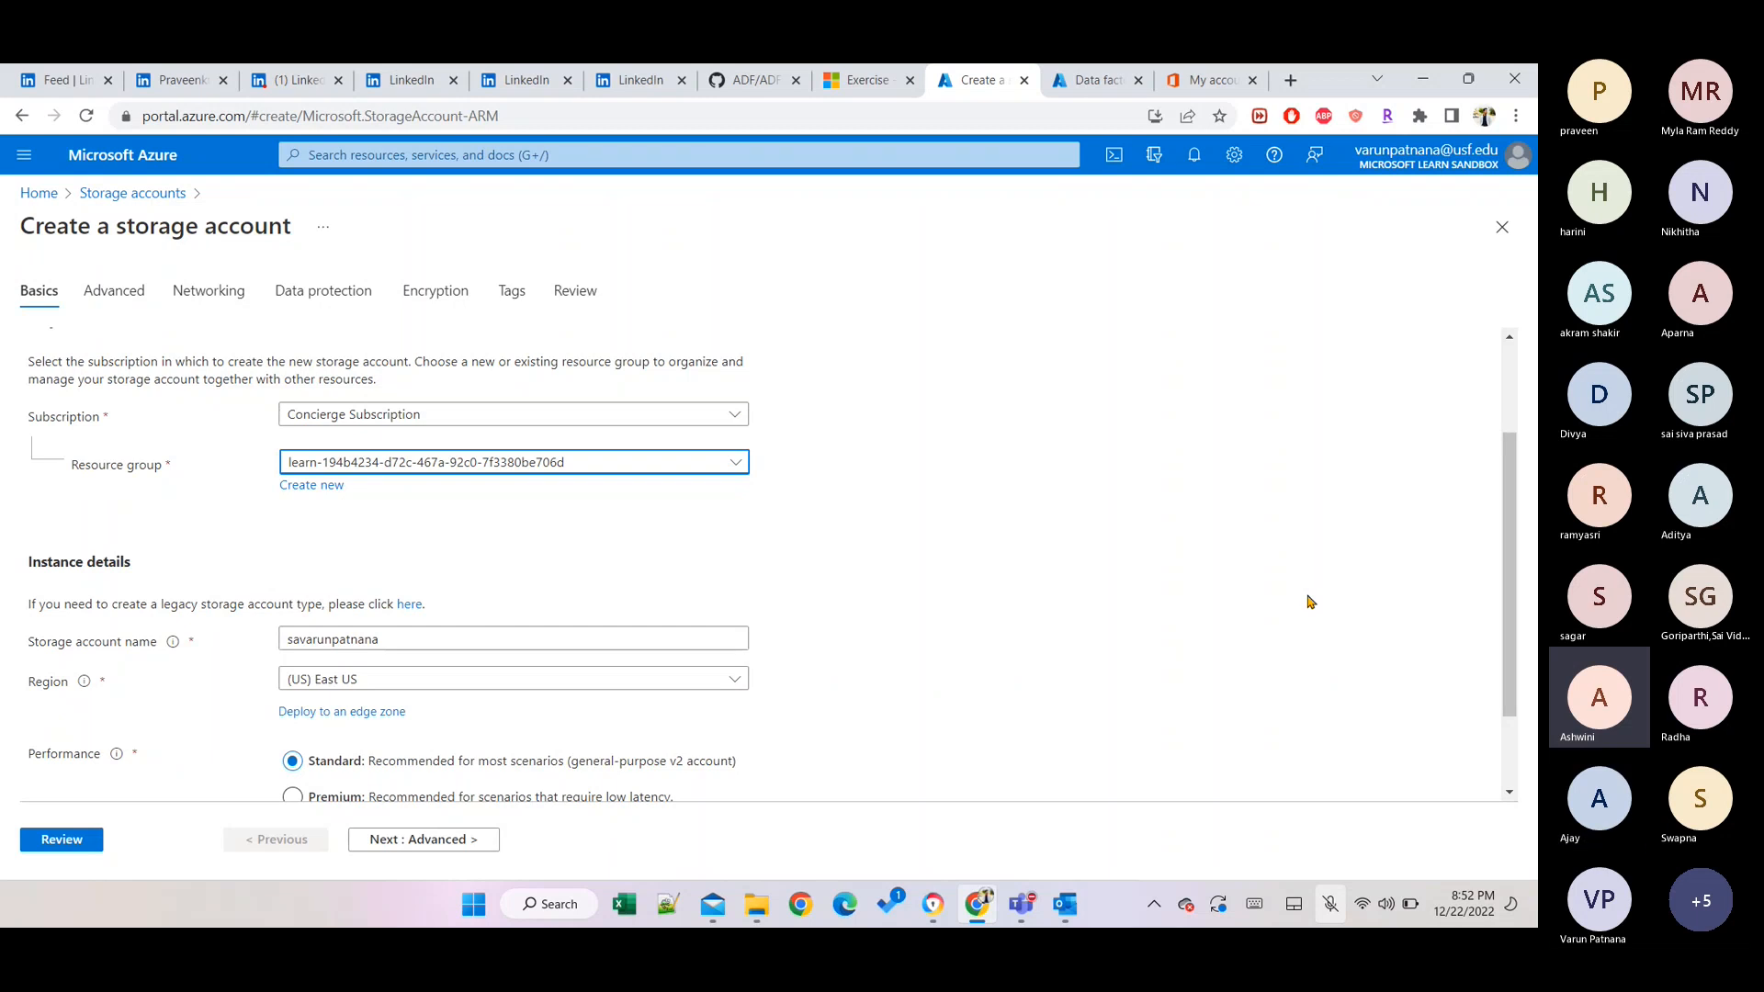
click(1362, 838)
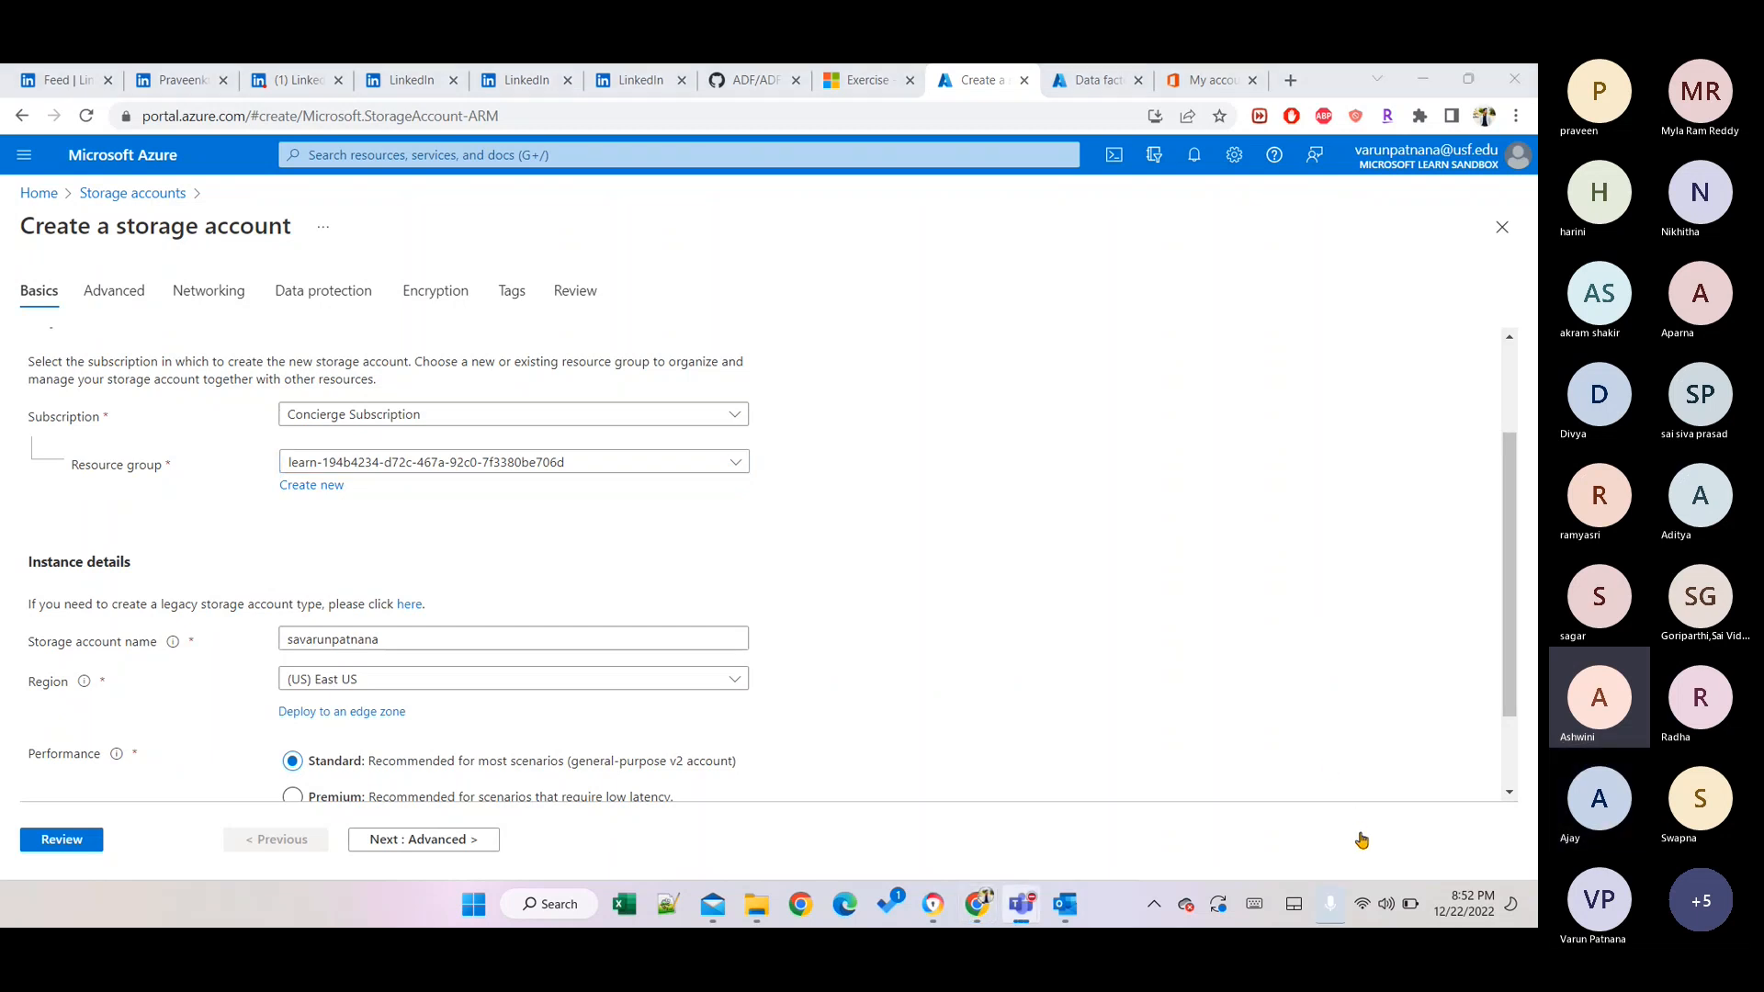
click(1361, 840)
click(1398, 845)
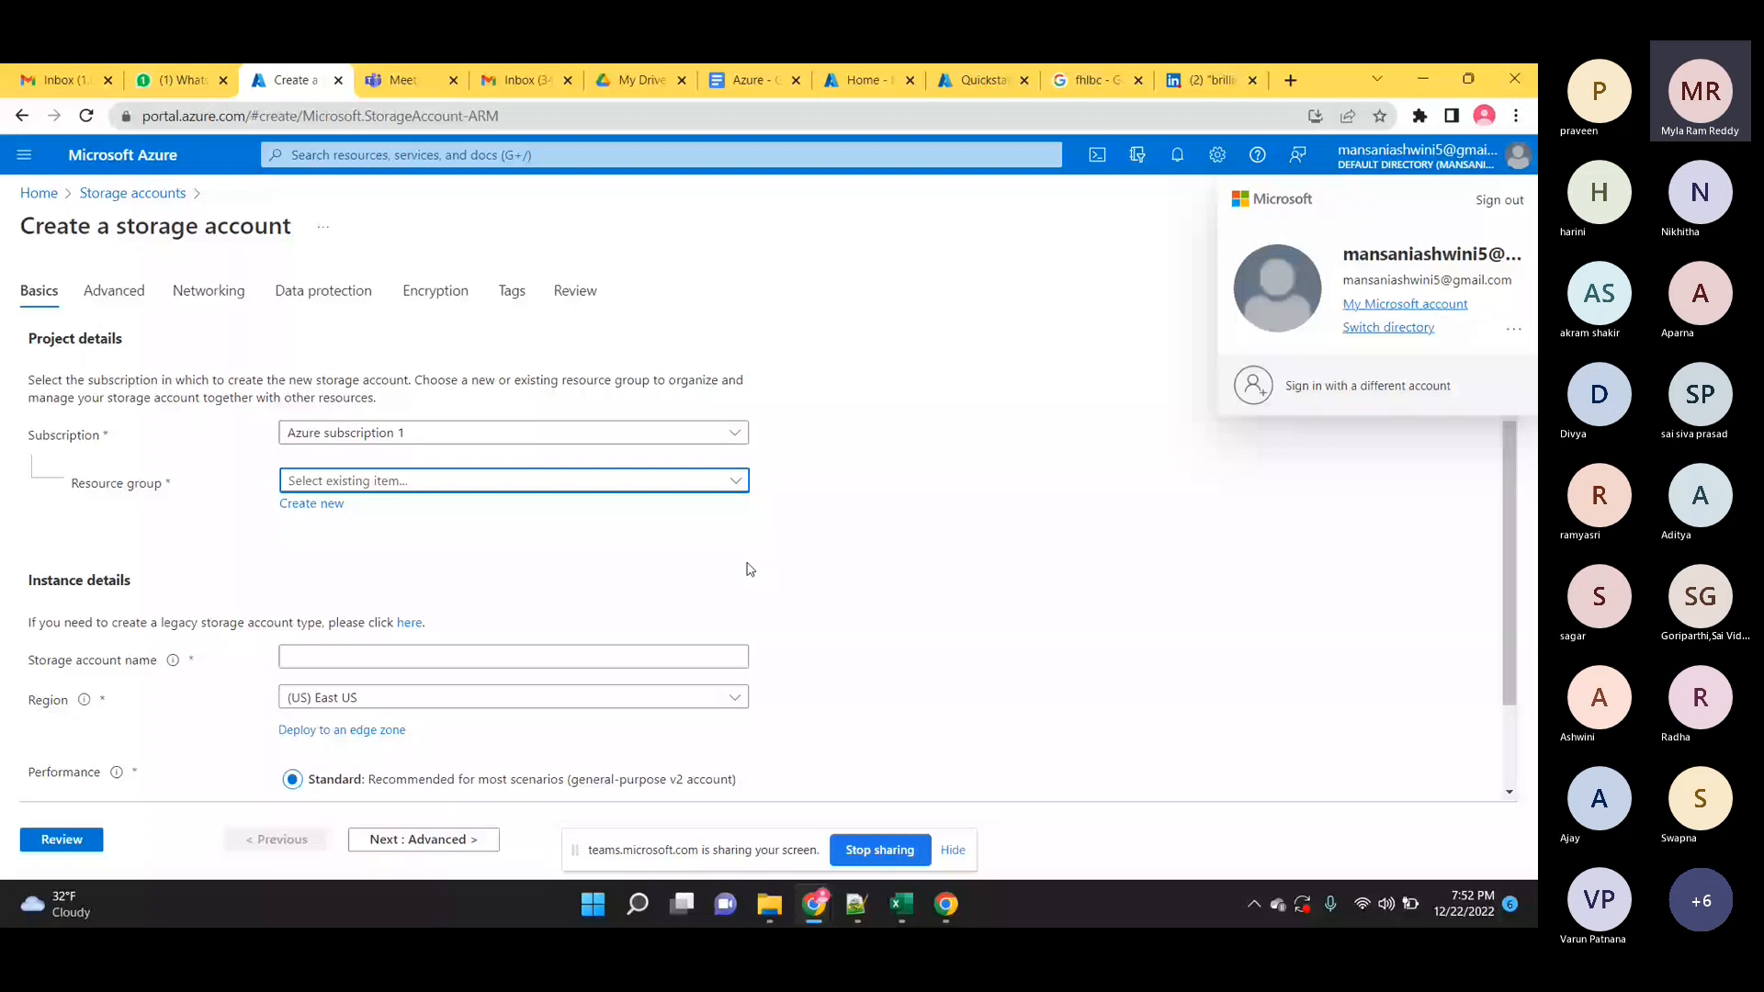
click(1297, 493)
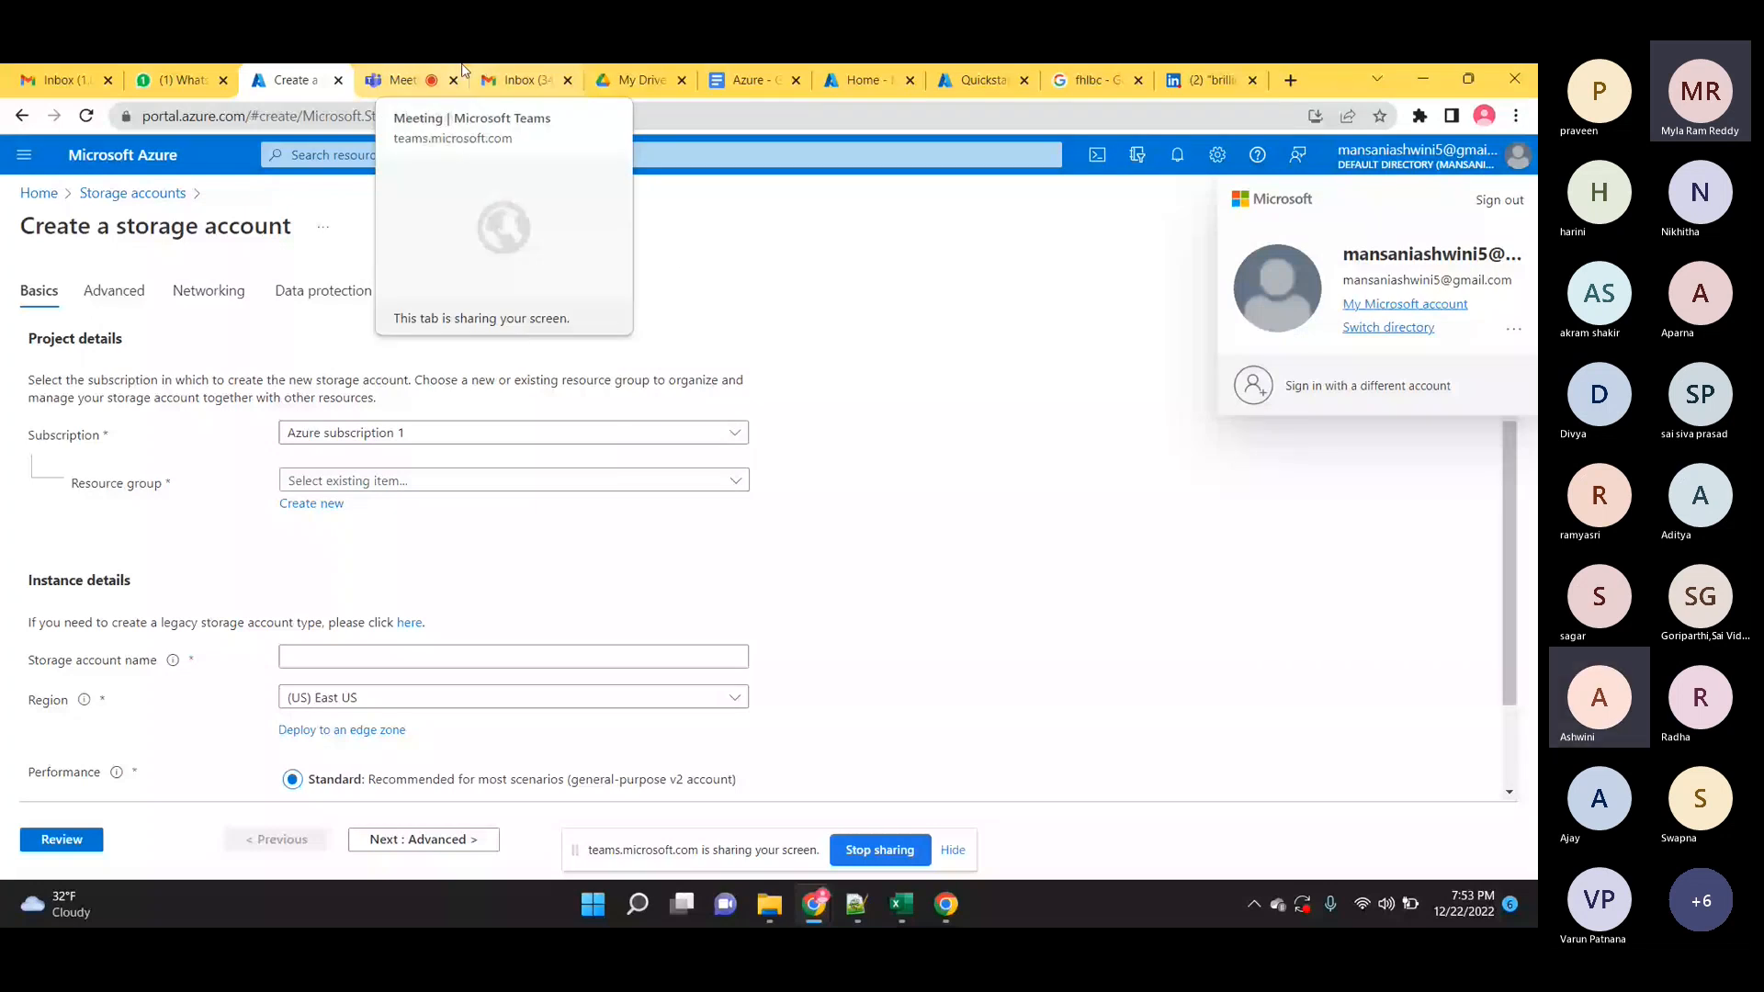
Glance at the Gmail inbox, then open and close the Azure document in My Drive.
click(515, 78)
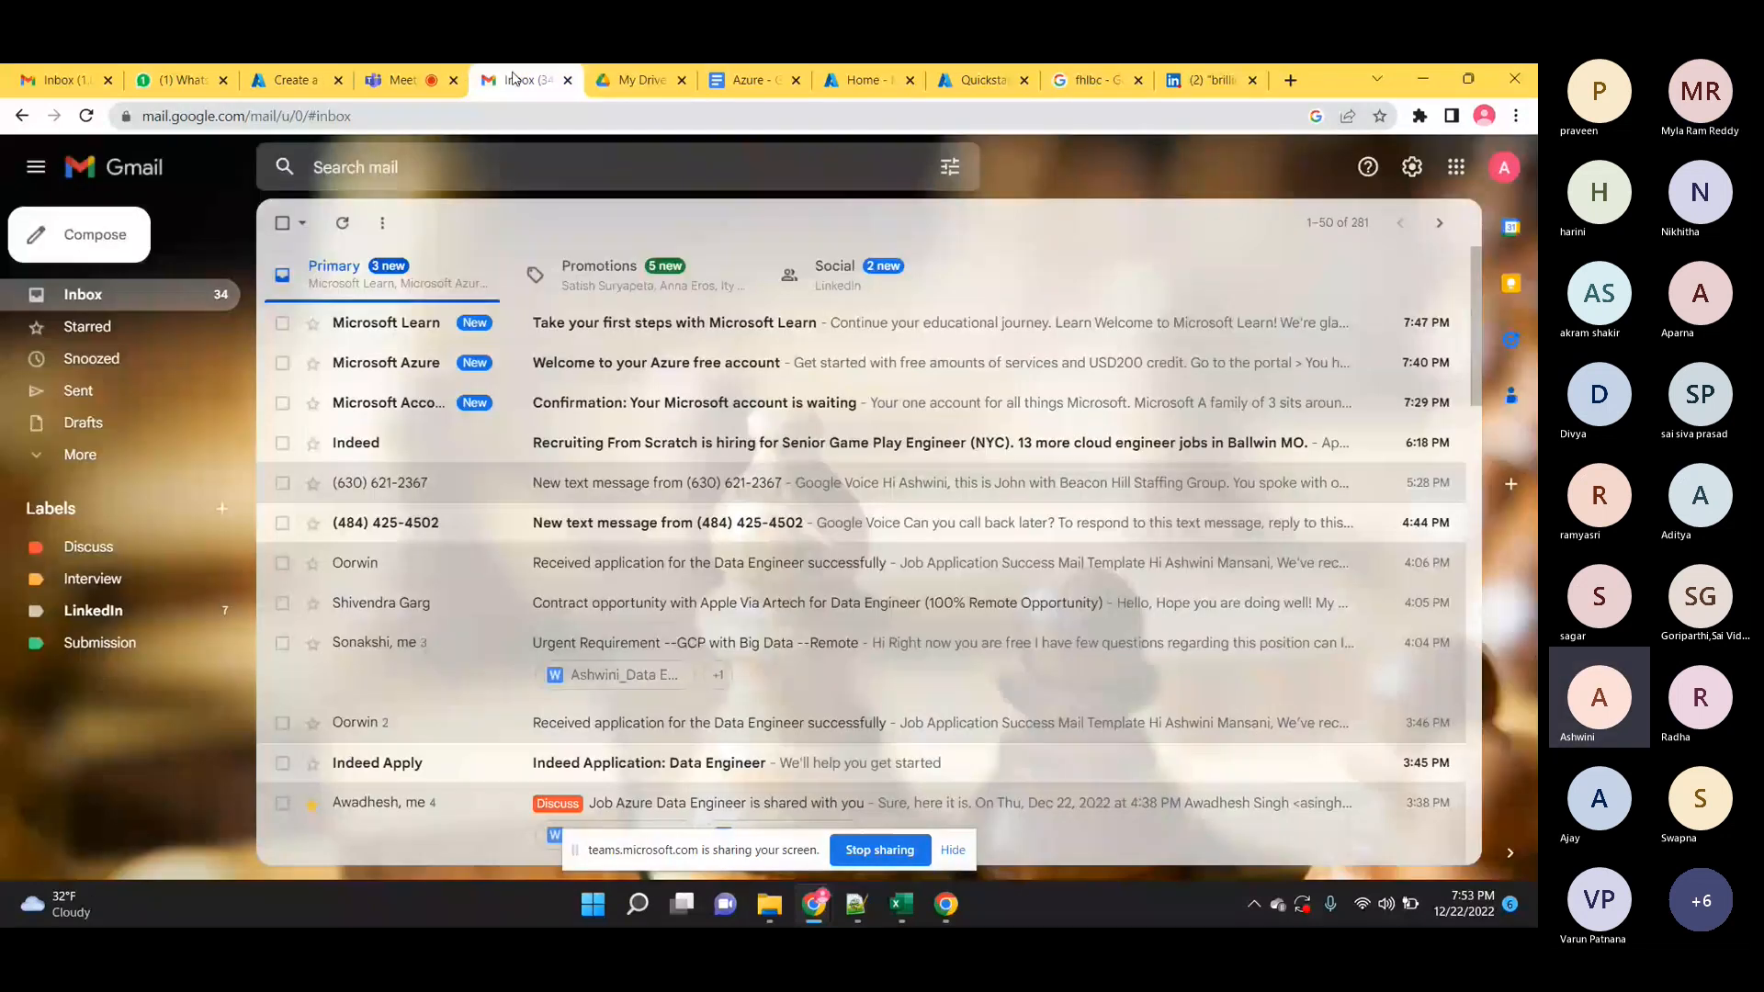
click(620, 80)
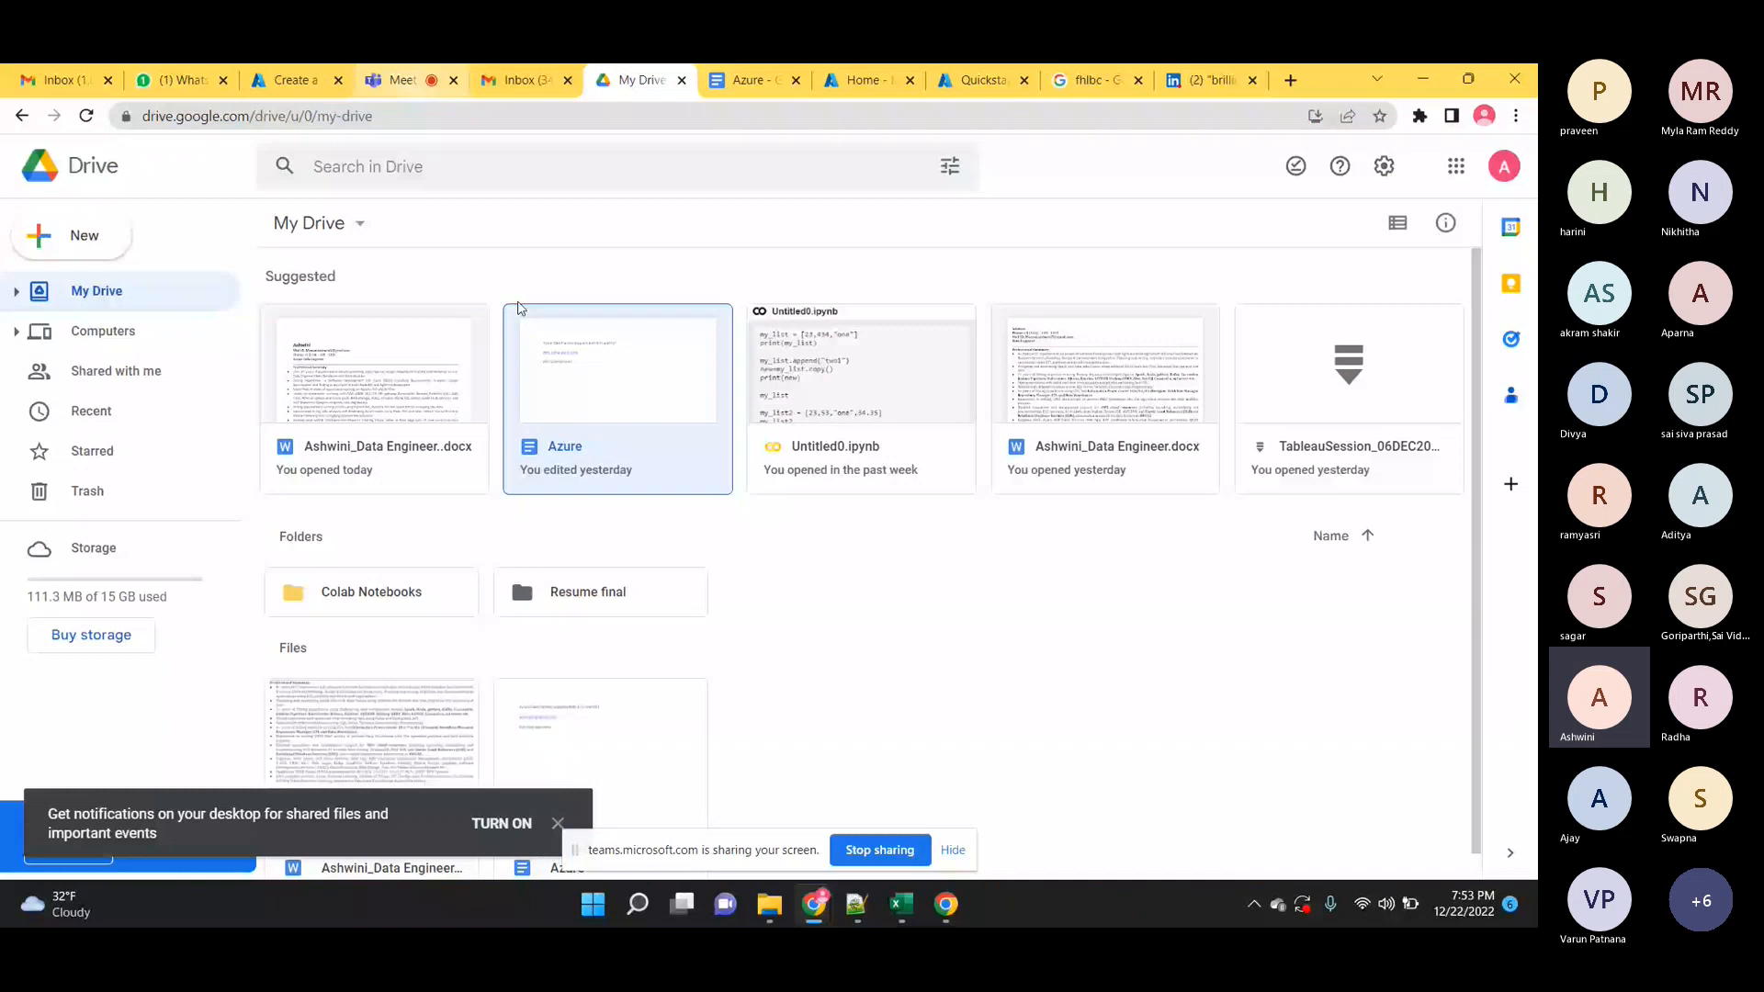
double_click(563, 379)
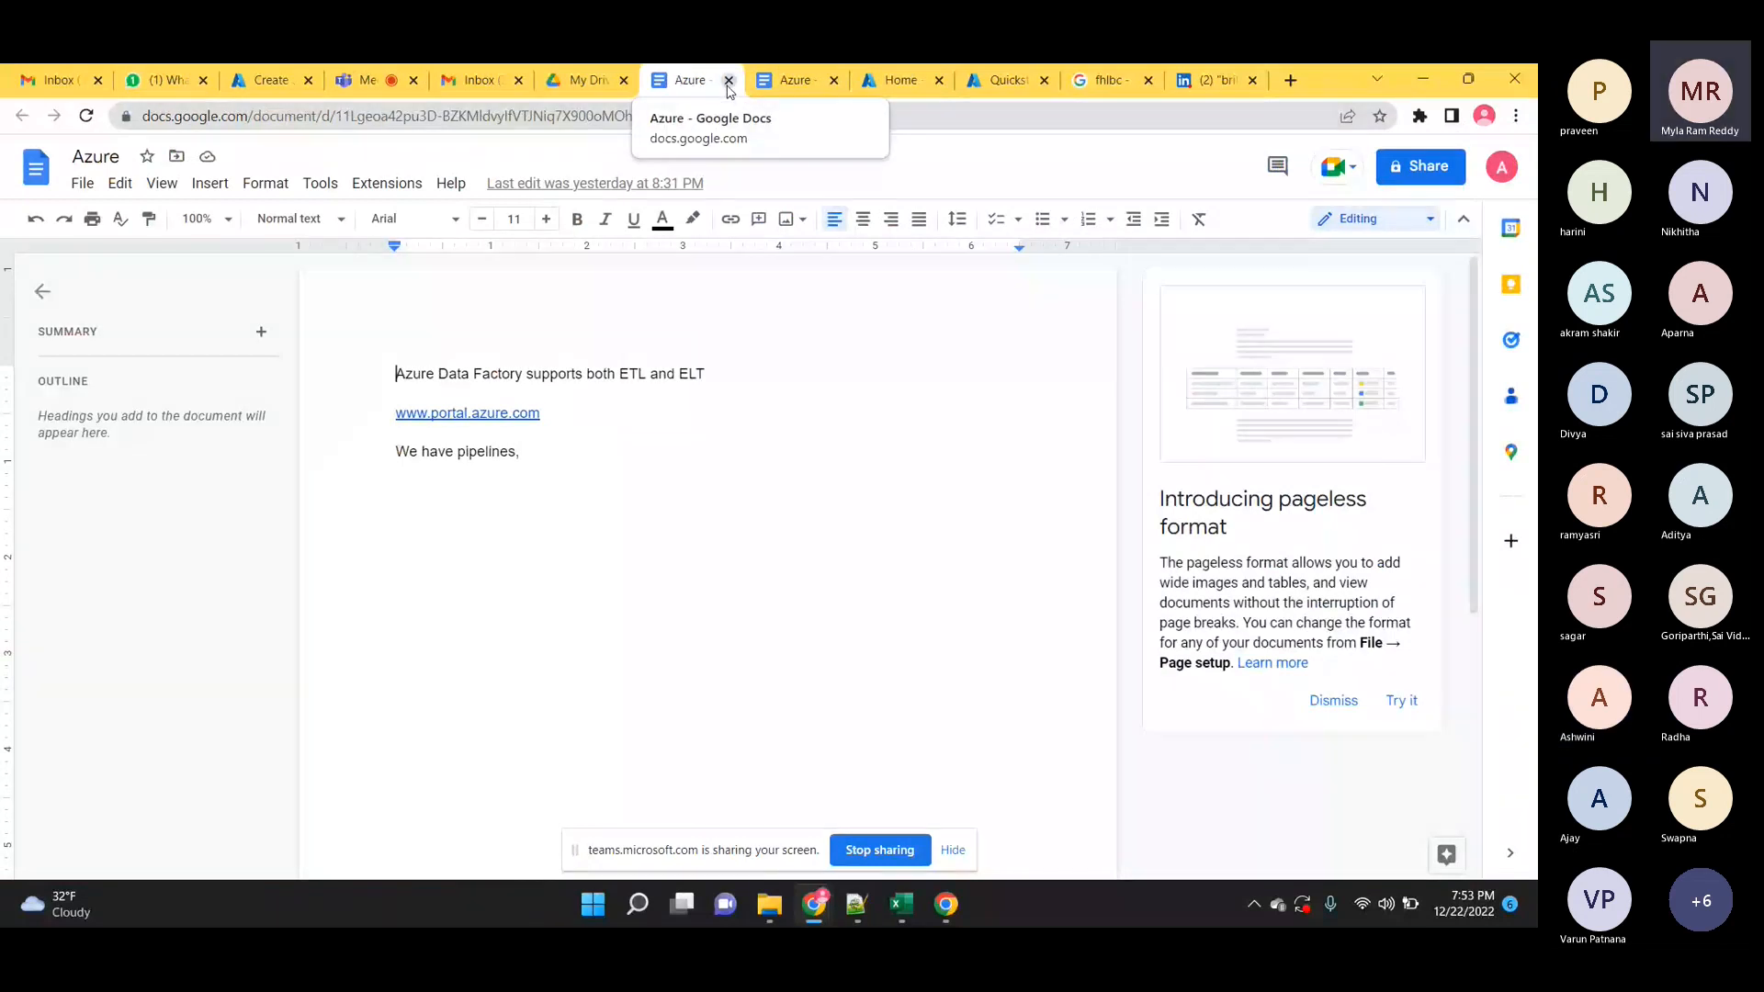
click(728, 83)
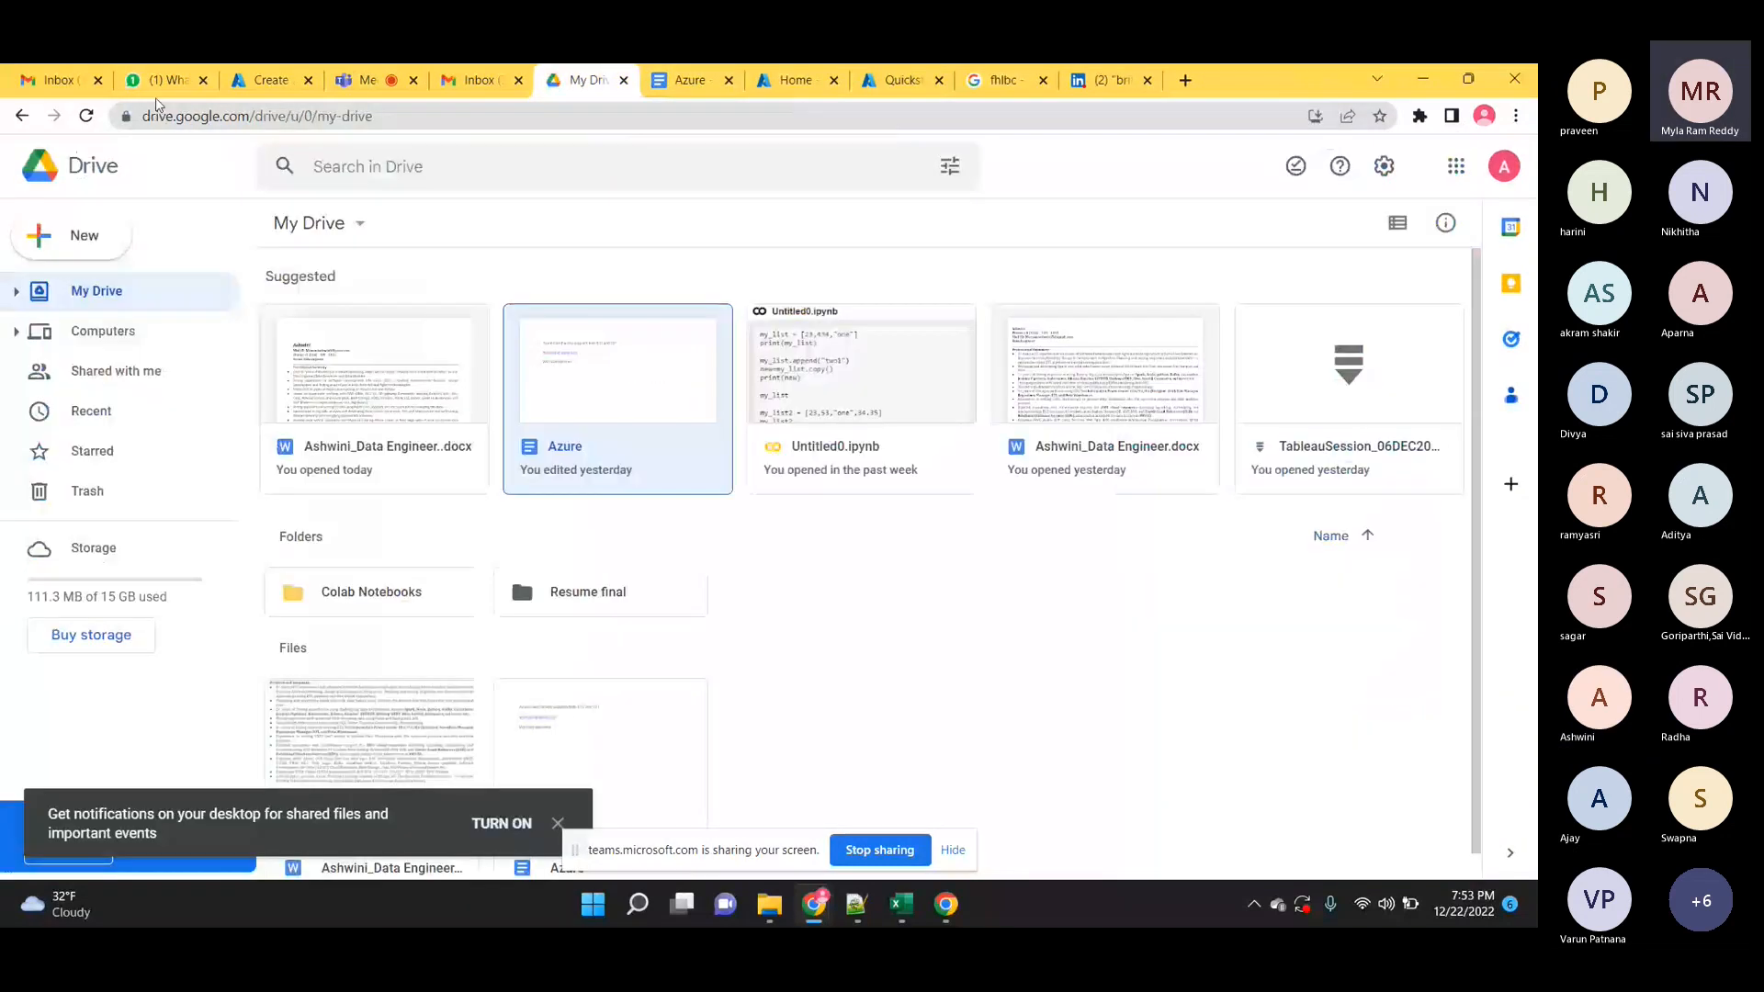
Go to the rritec/ADF GitHub repository via the 'github' address-bar suggestion.
click(621, 113)
text(gi)
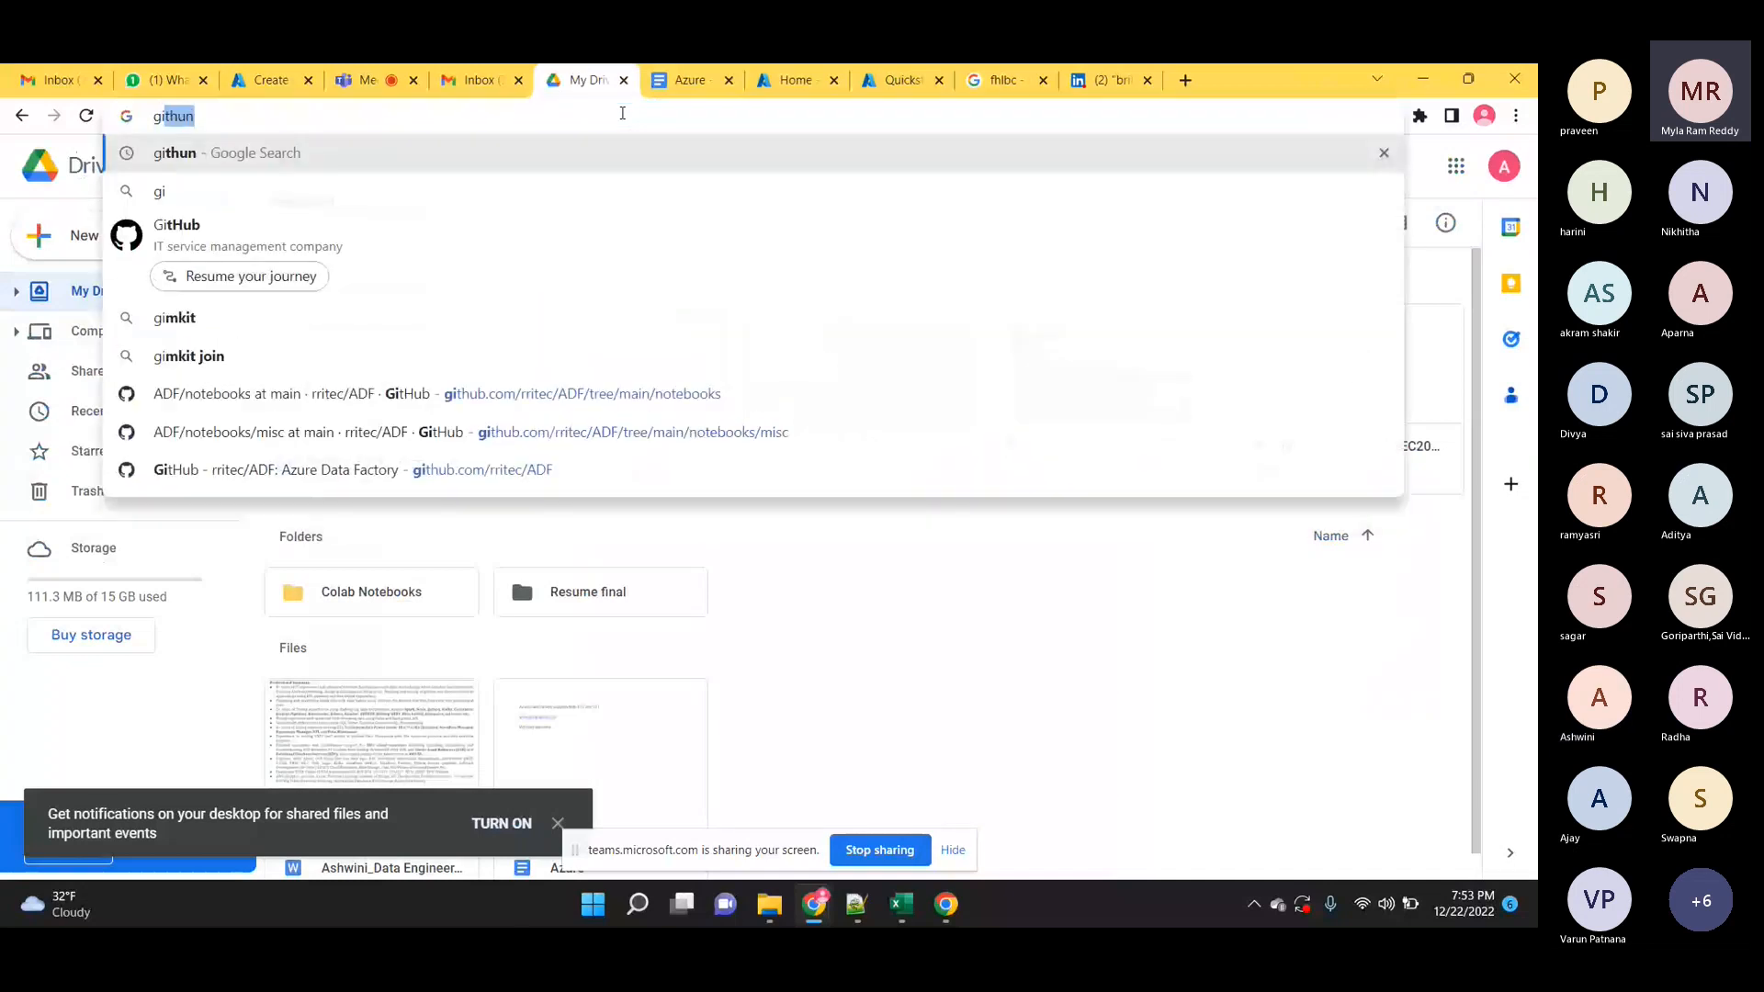
text(tu)
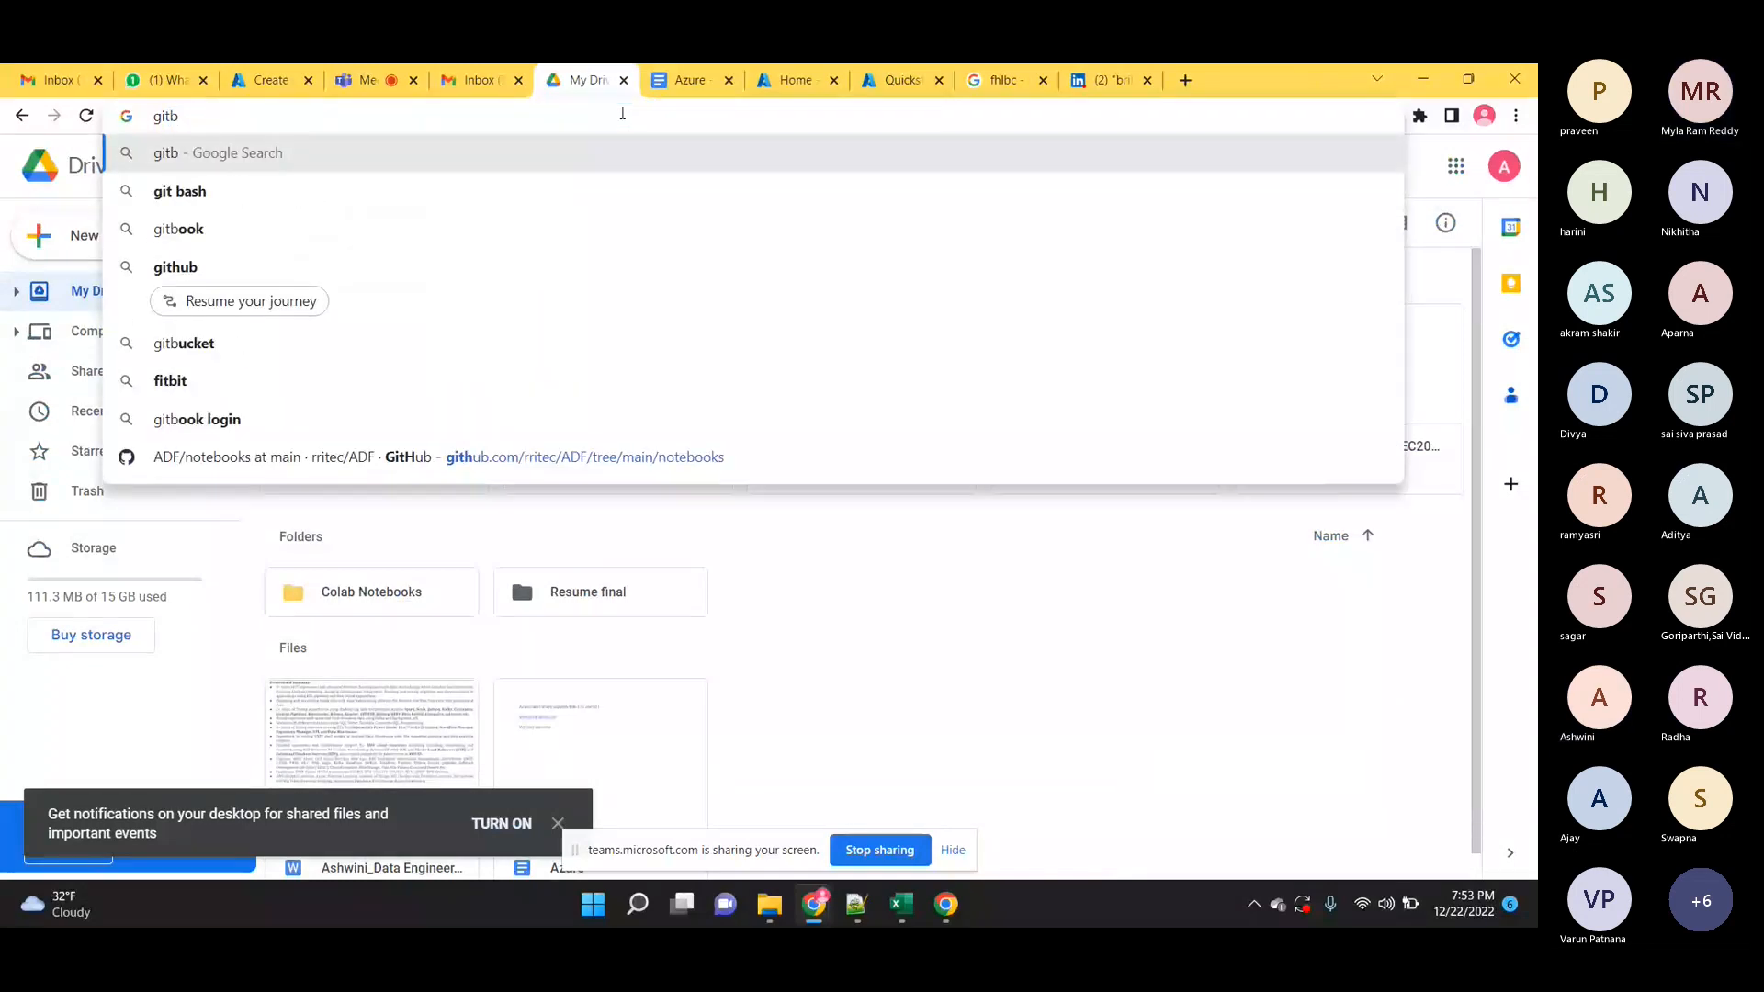
key(BackSpace)
text(hub)
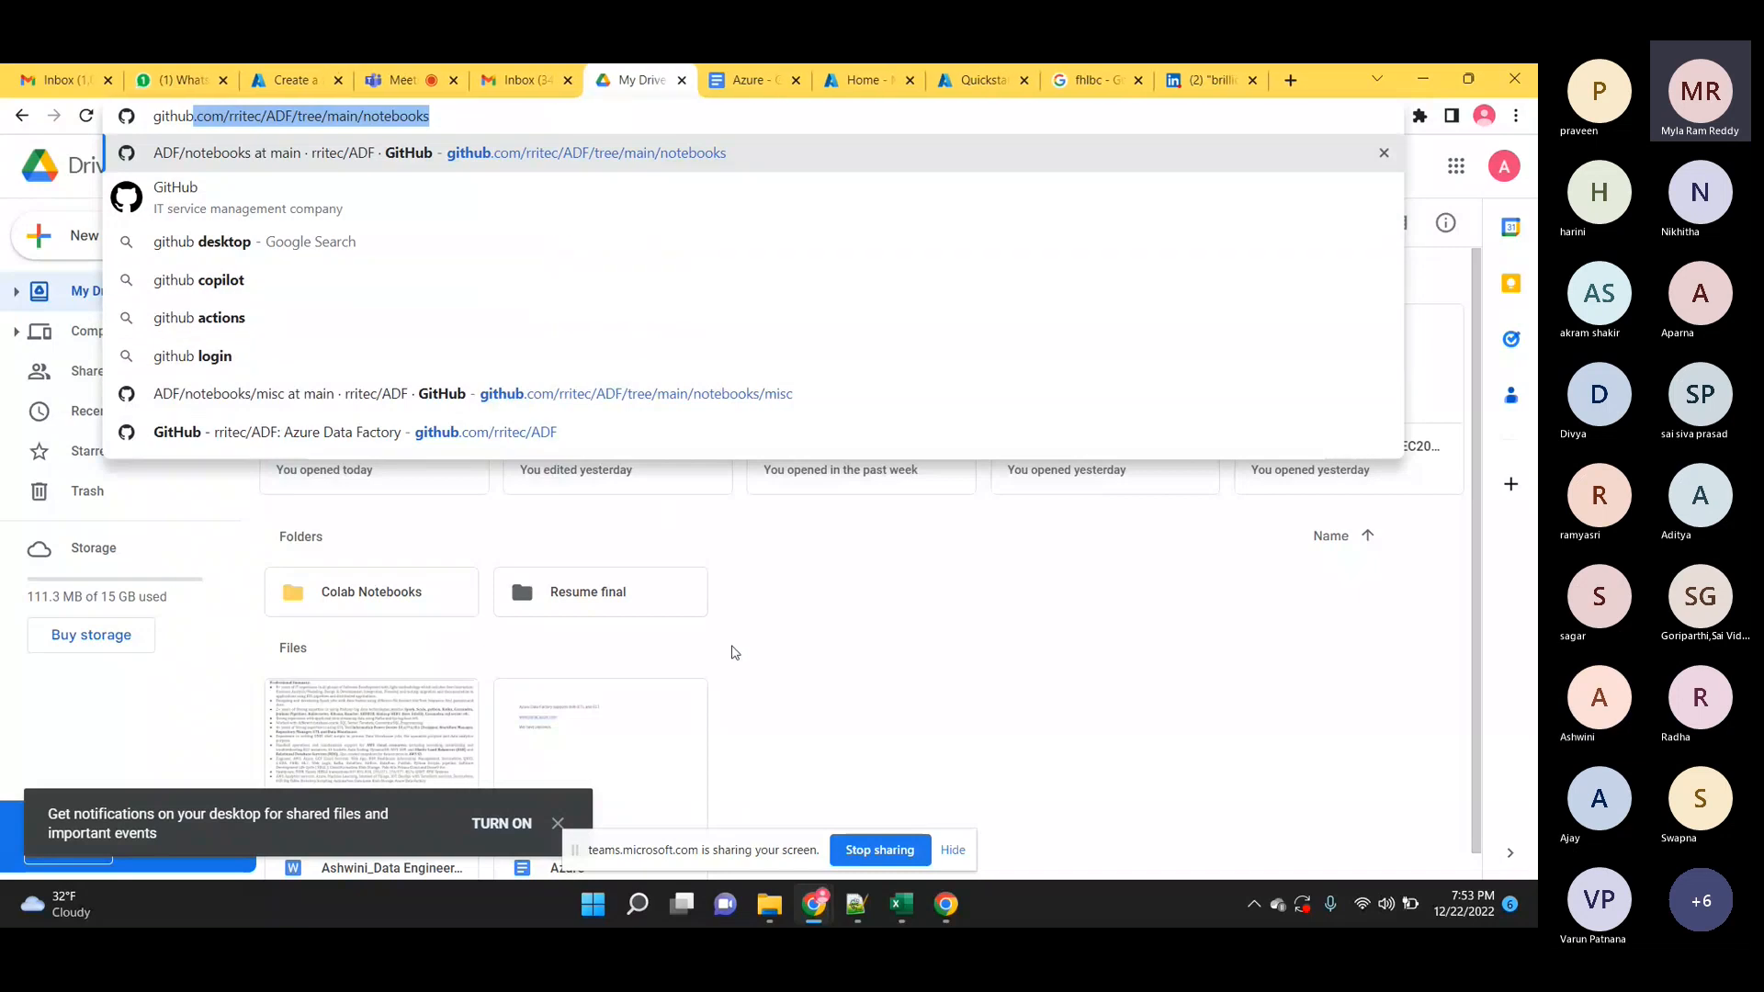
click(535, 445)
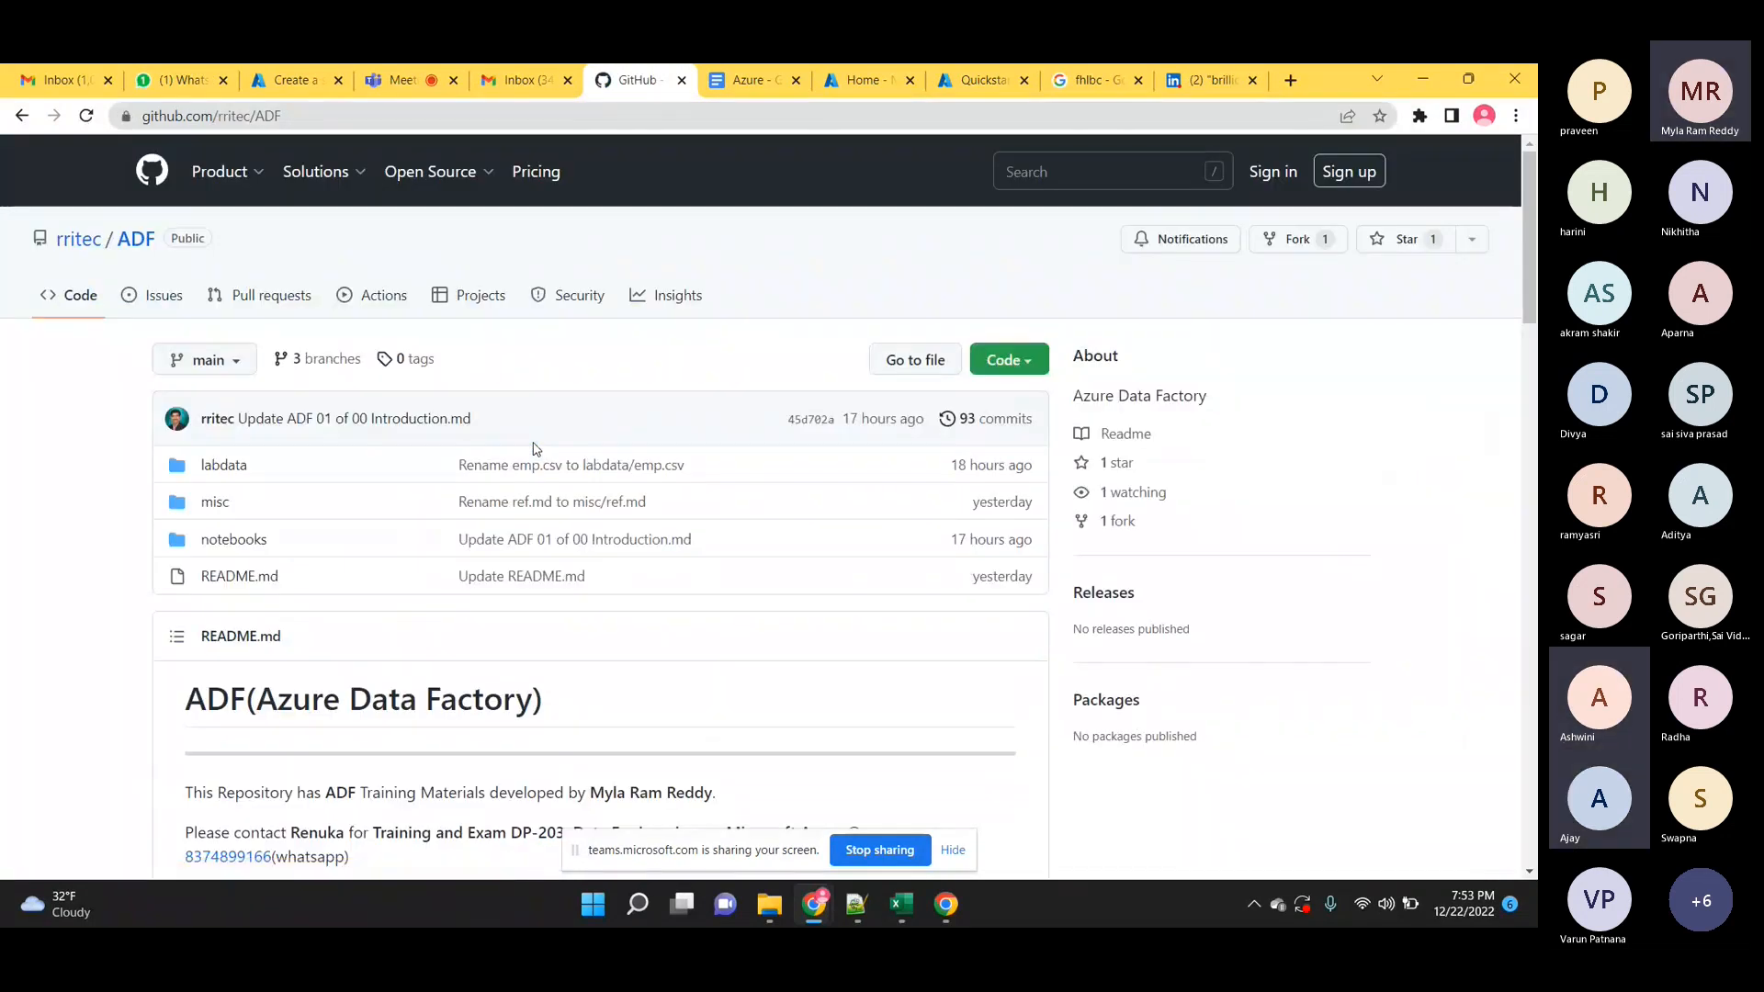
Open the ADF 01 of 00 Introduction.md notes from the repository's notebooks folder.
scroll(537, 449, down, 1)
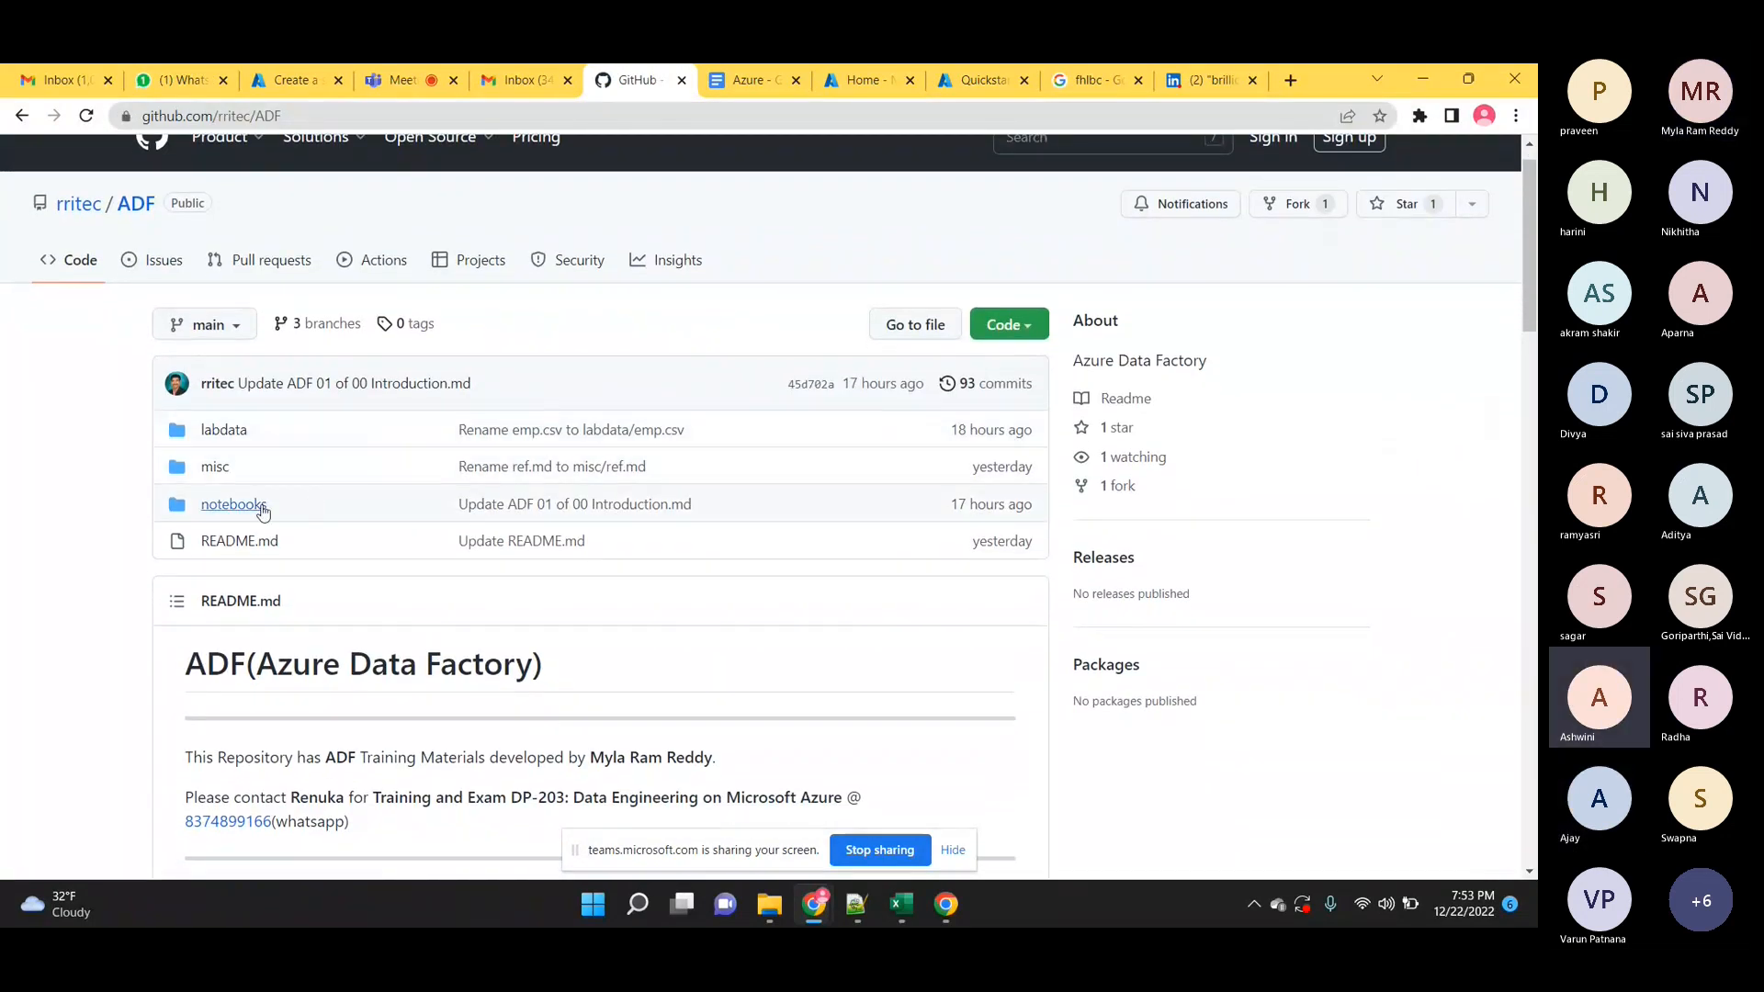
click(259, 507)
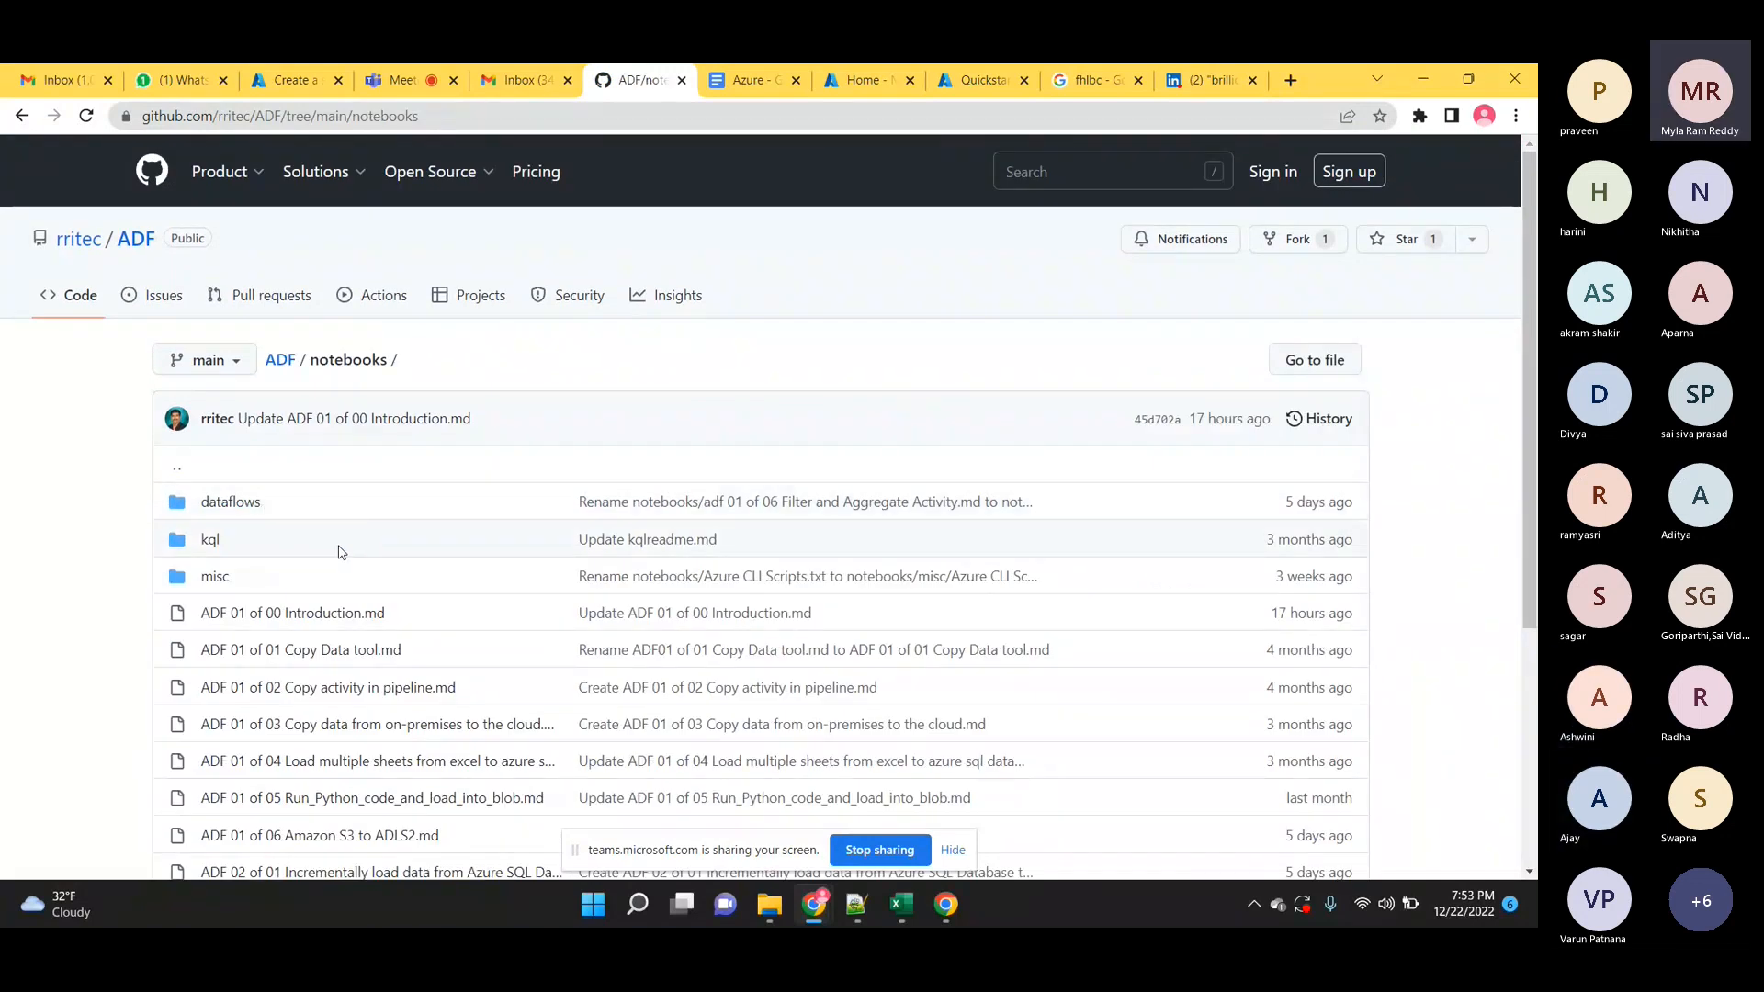
scroll(340, 551, down, 1)
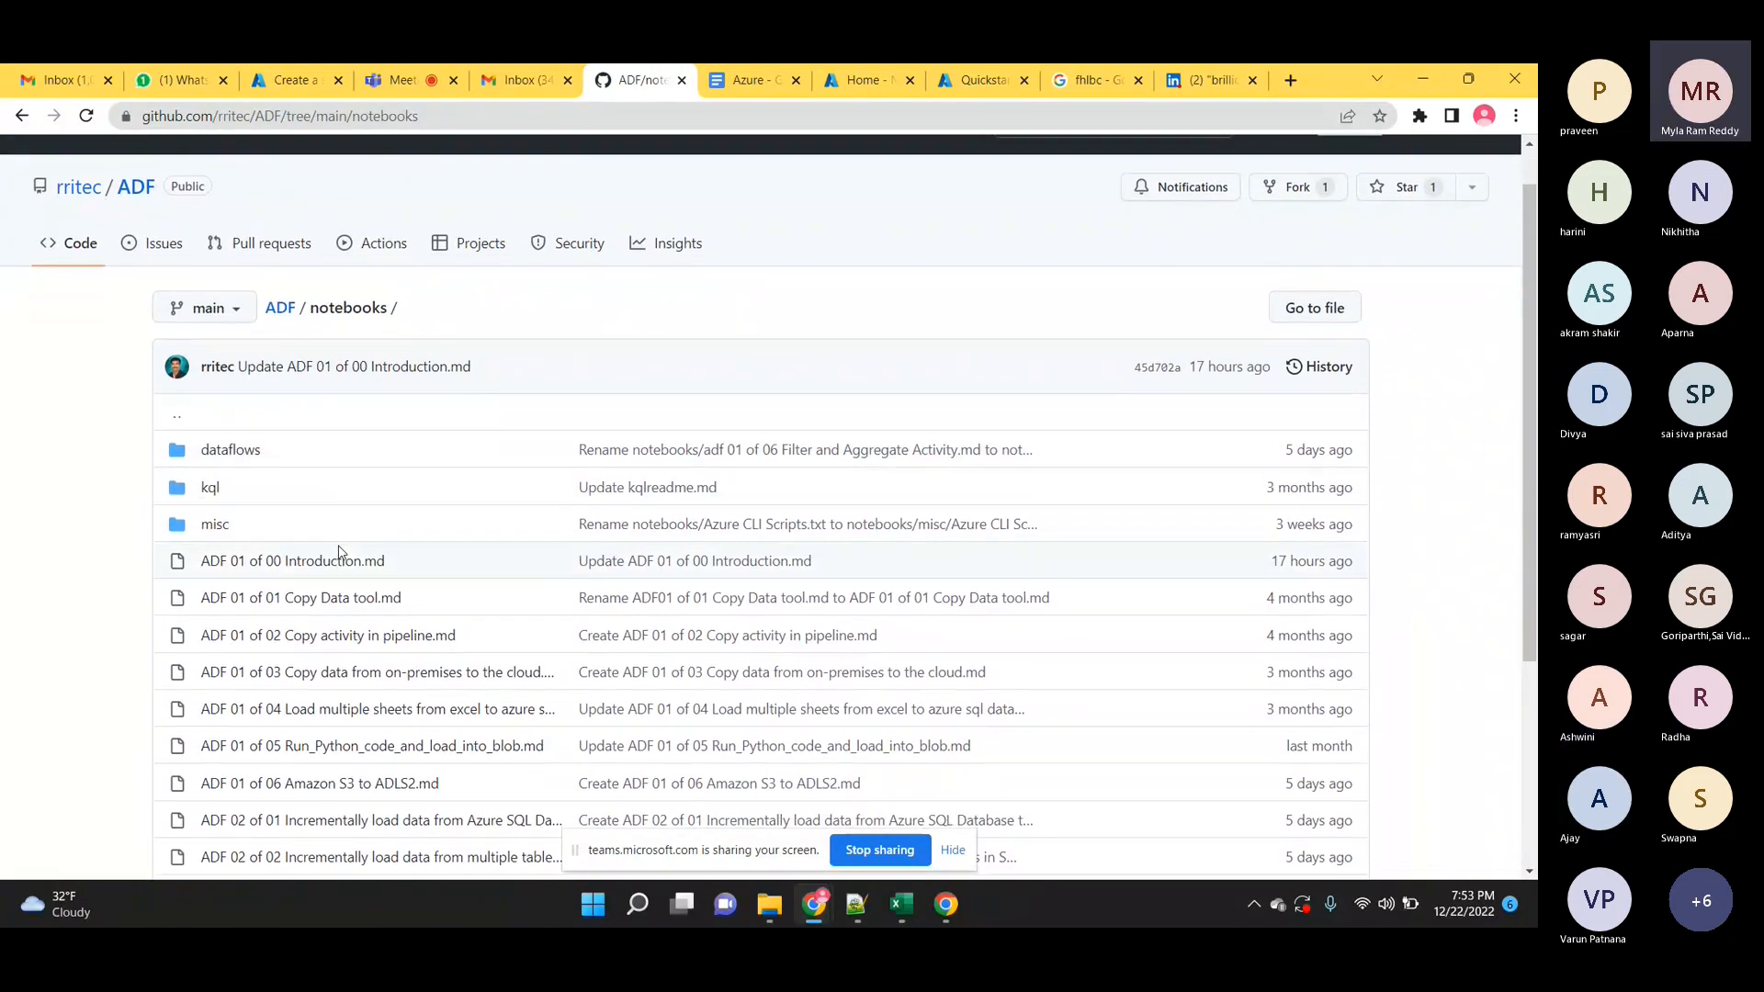
scroll(340, 551, down, 1)
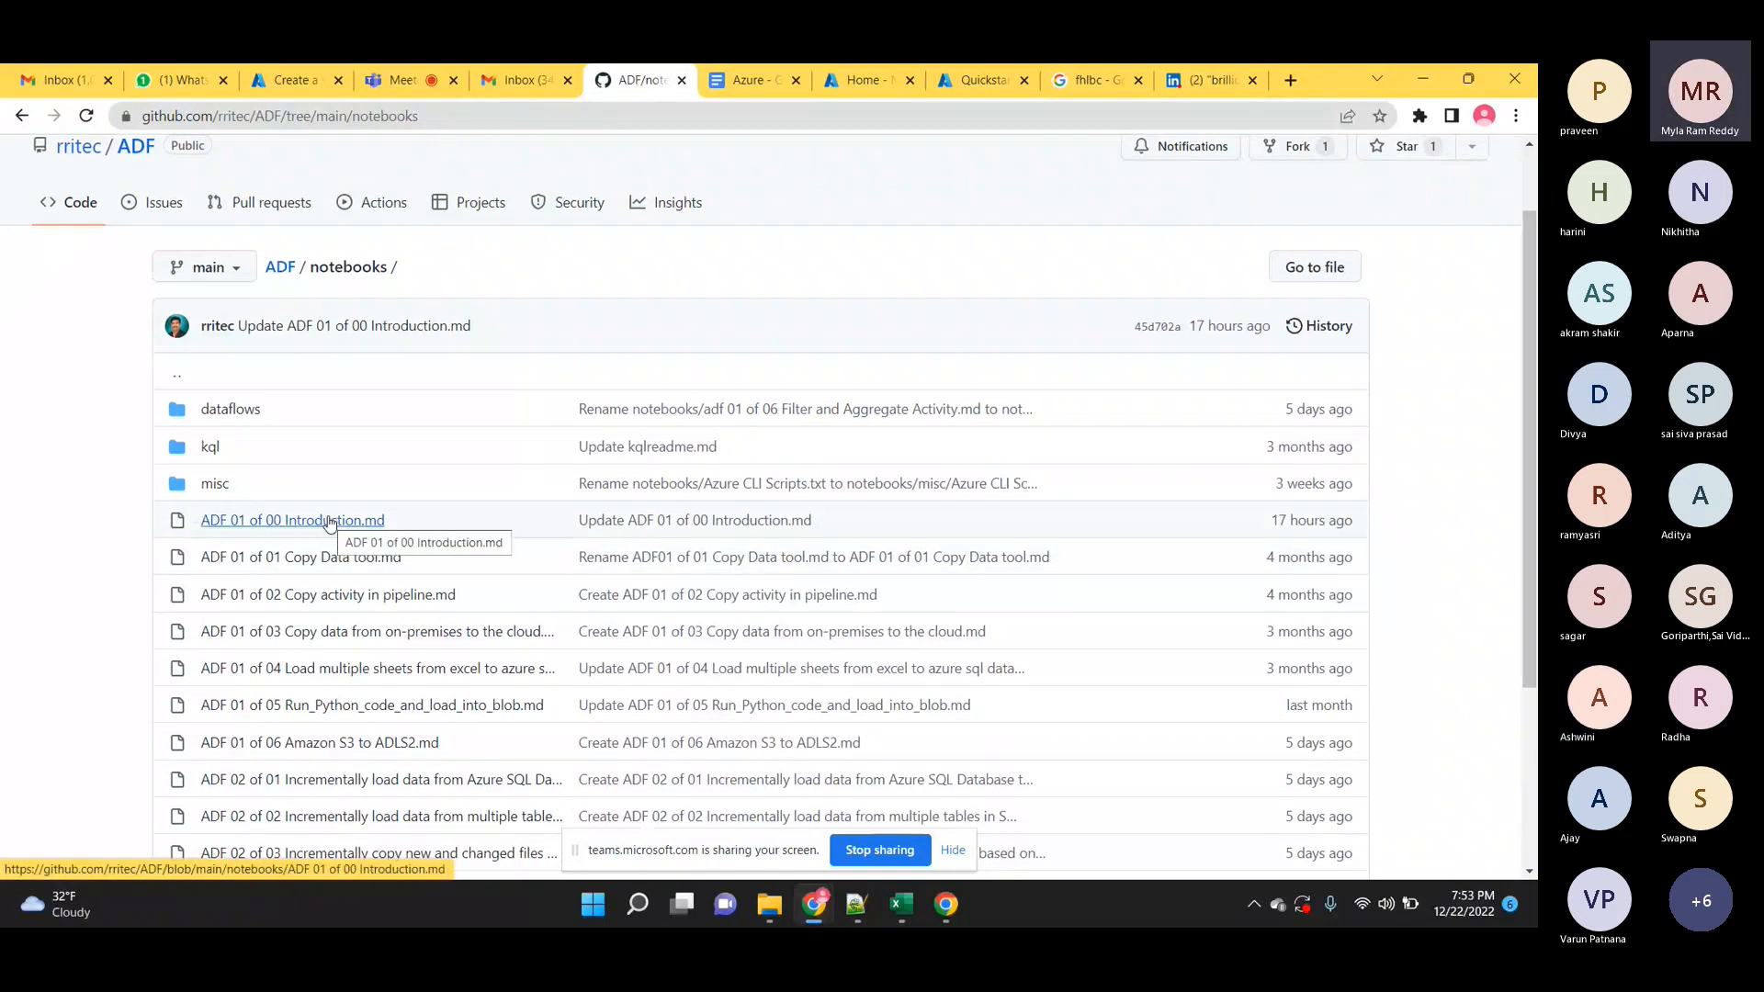
click(328, 521)
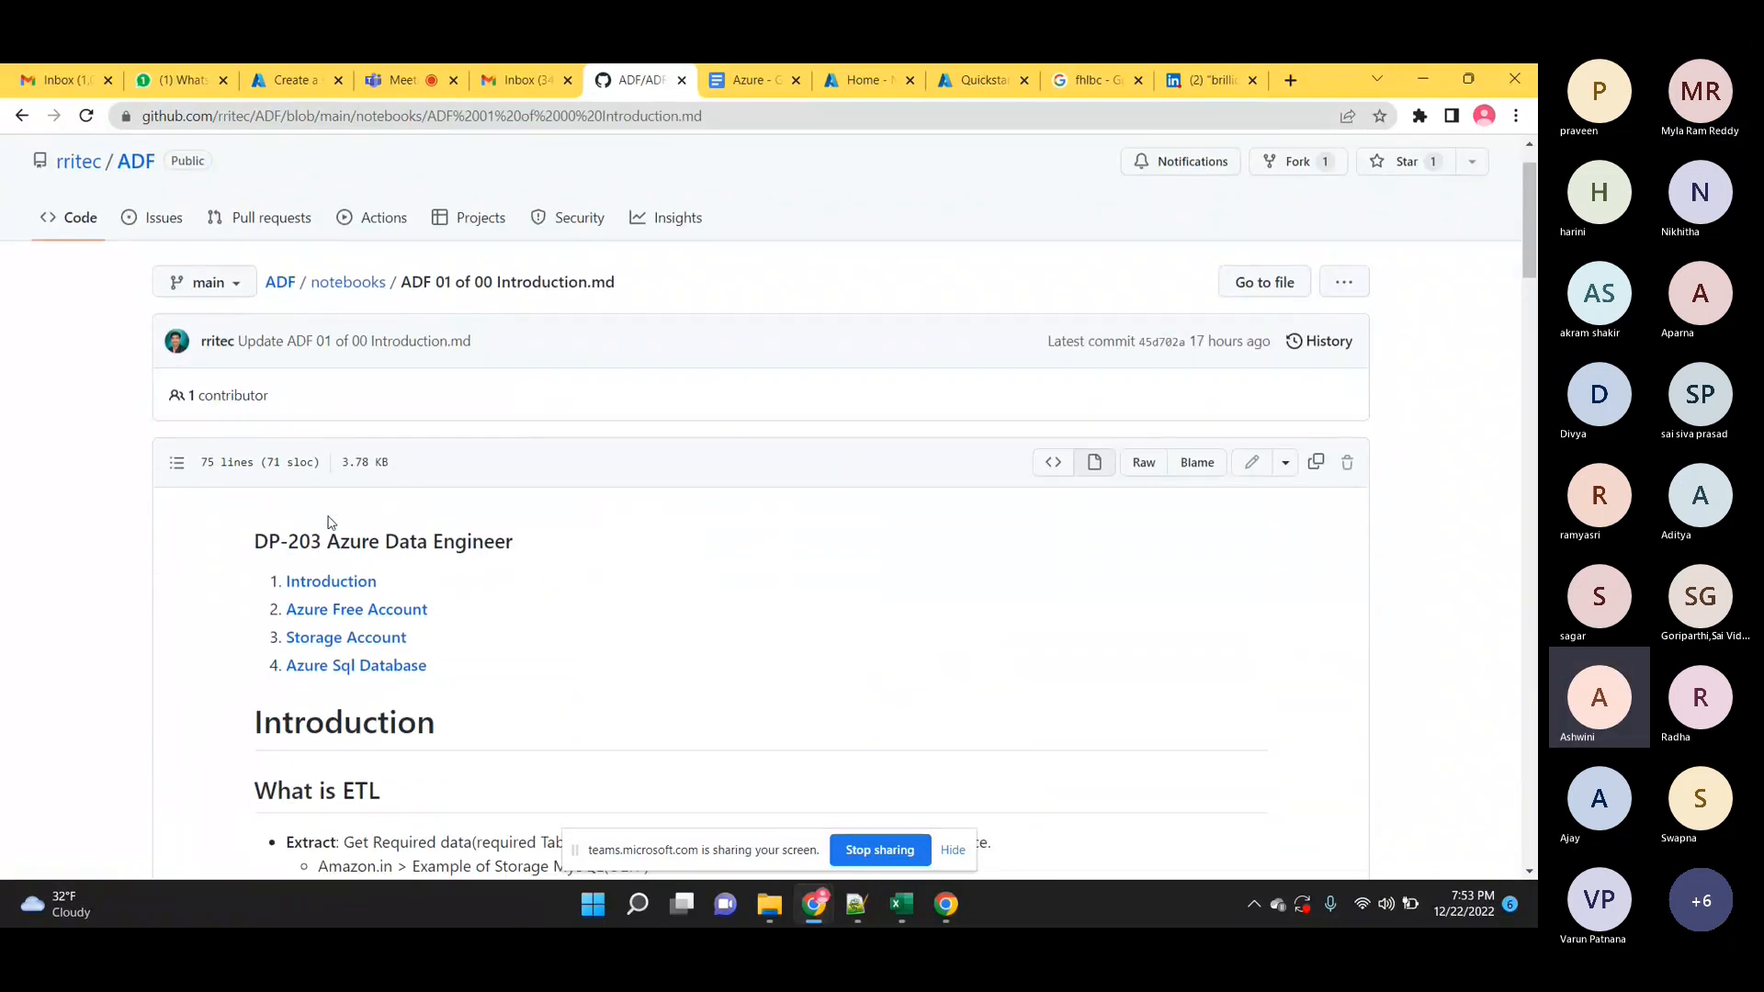
scroll(331, 521, down, 2)
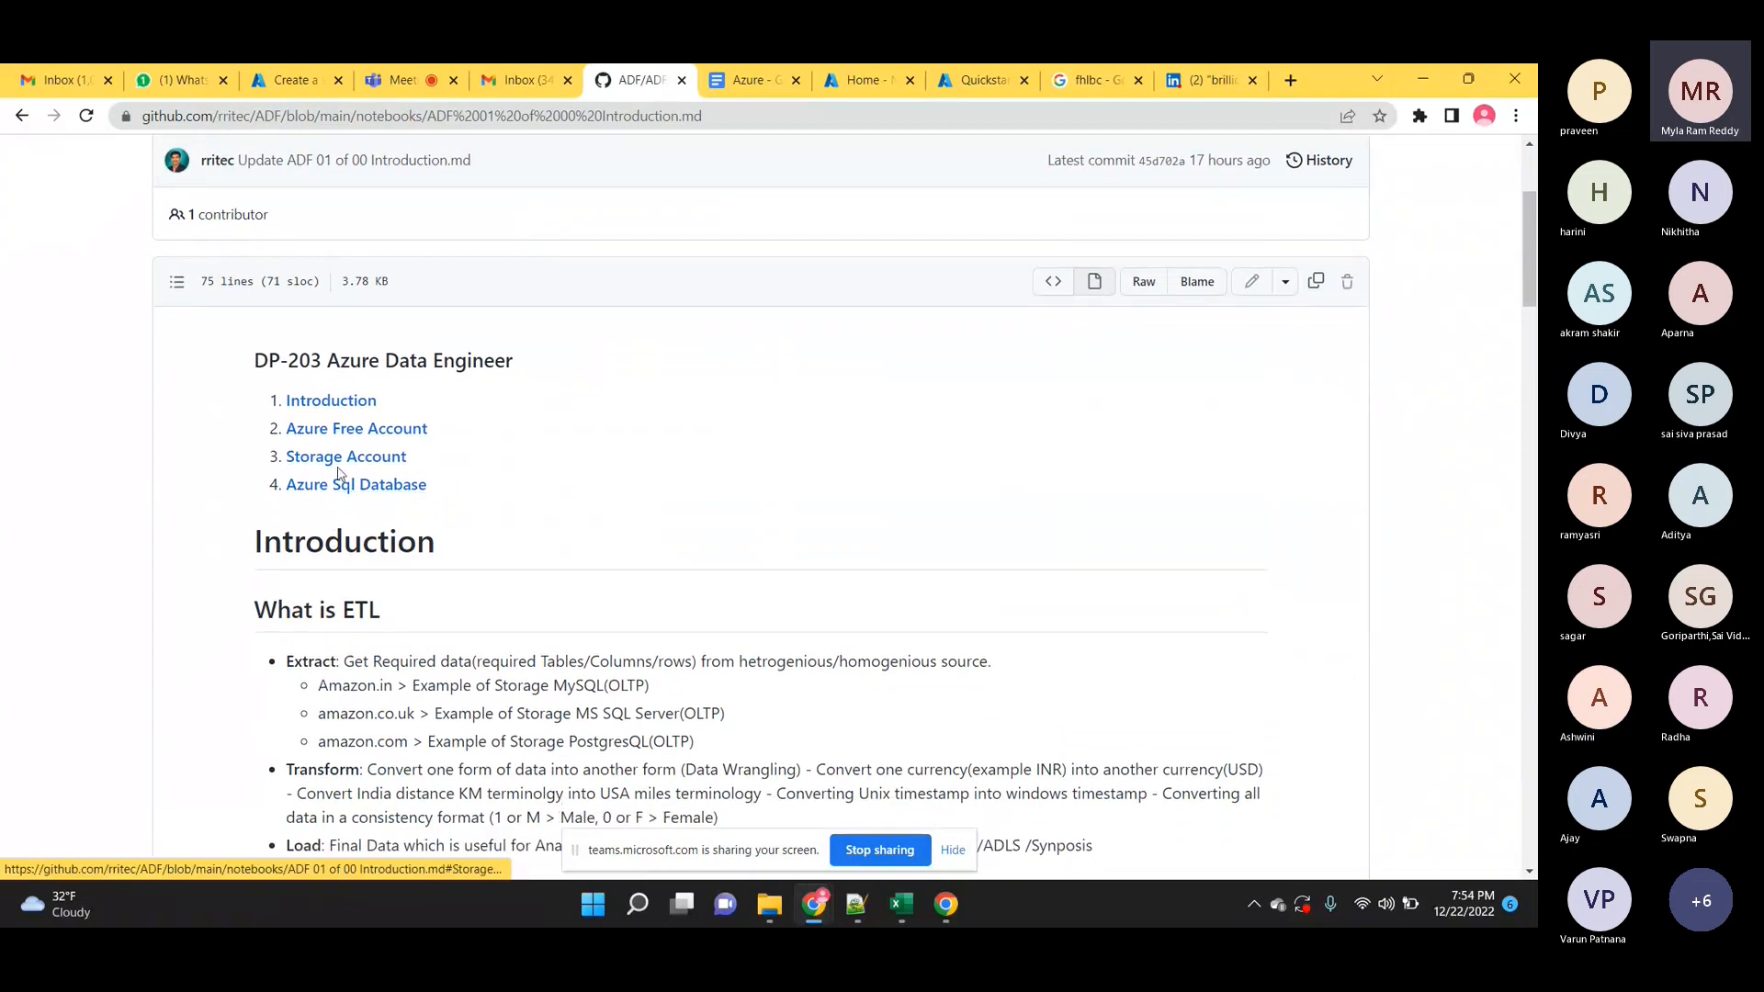
Open the Azure Free Account and Azure Free Sandbox links in new tabs.
right_click(350, 435)
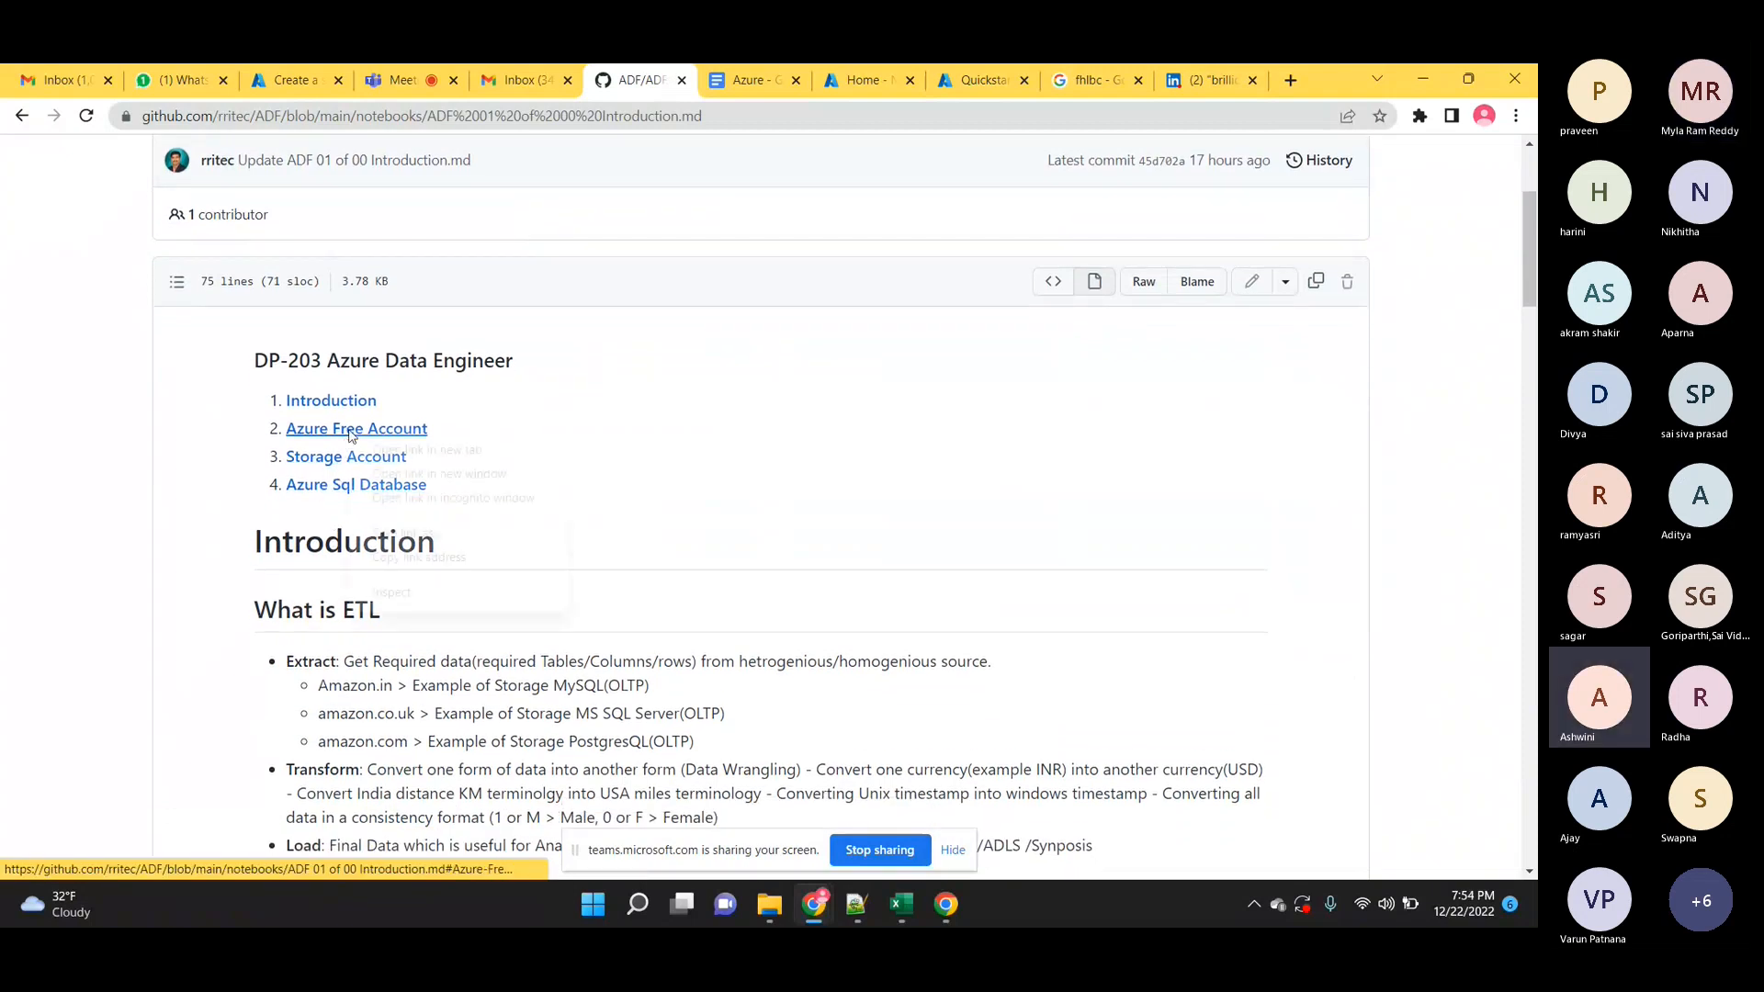
click(404, 450)
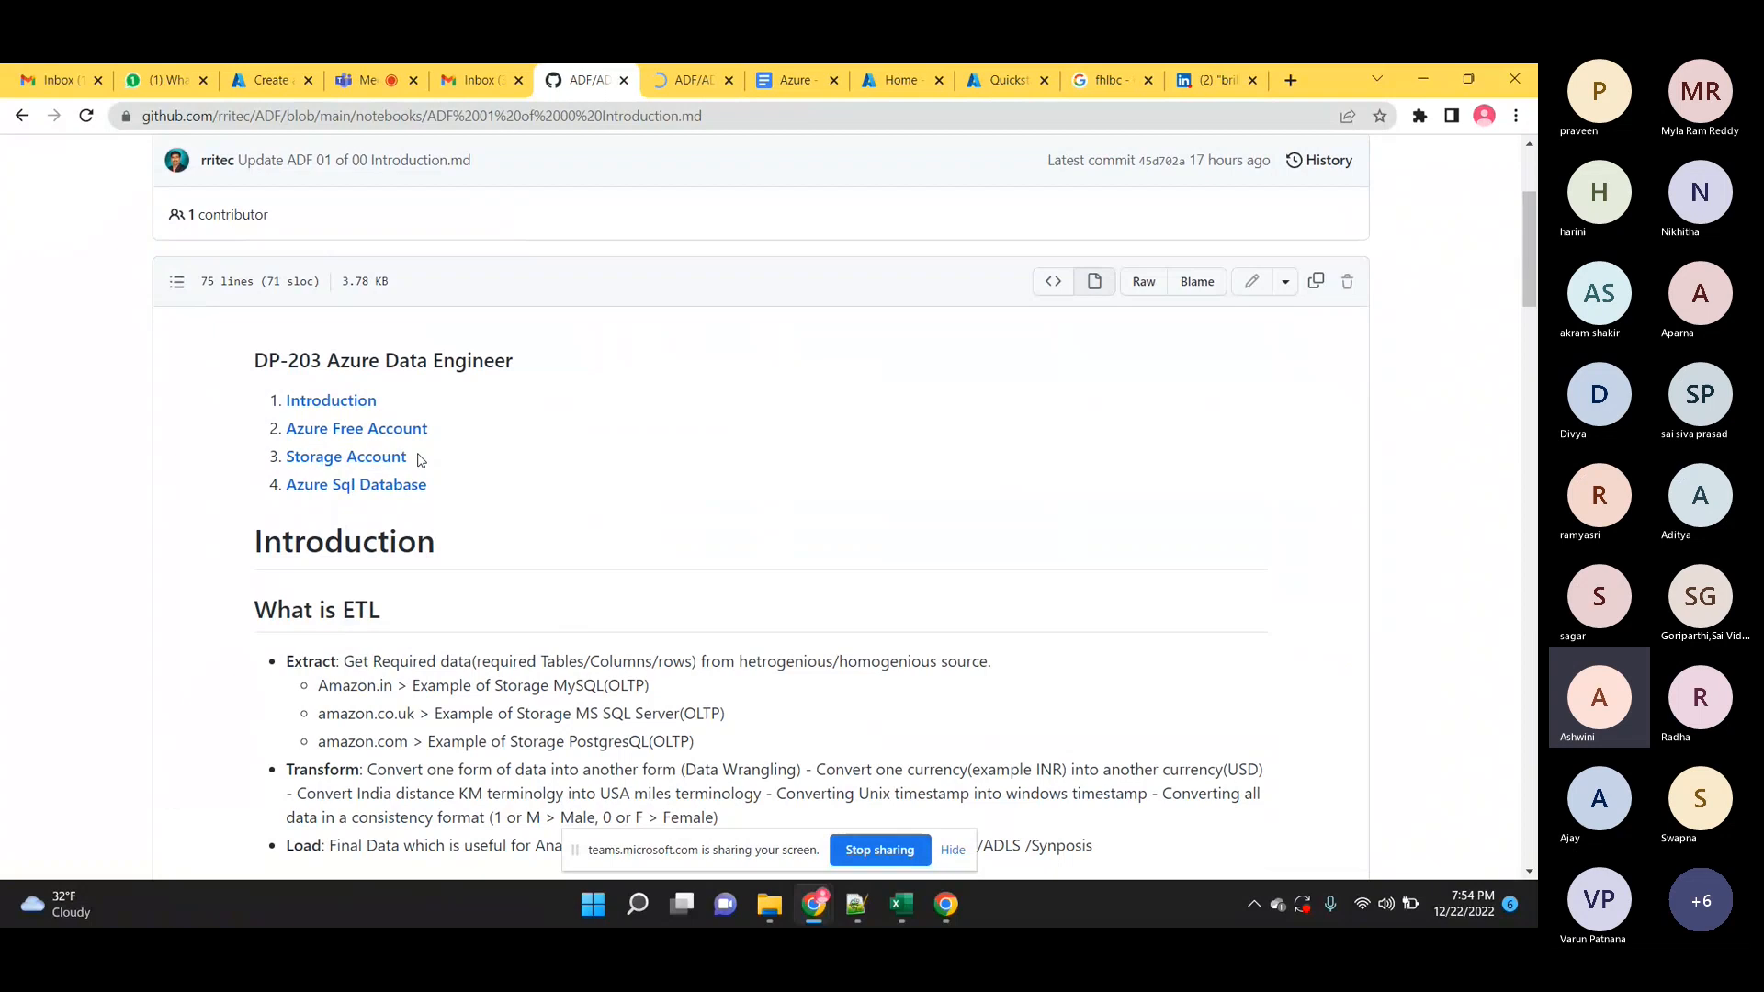
click(705, 75)
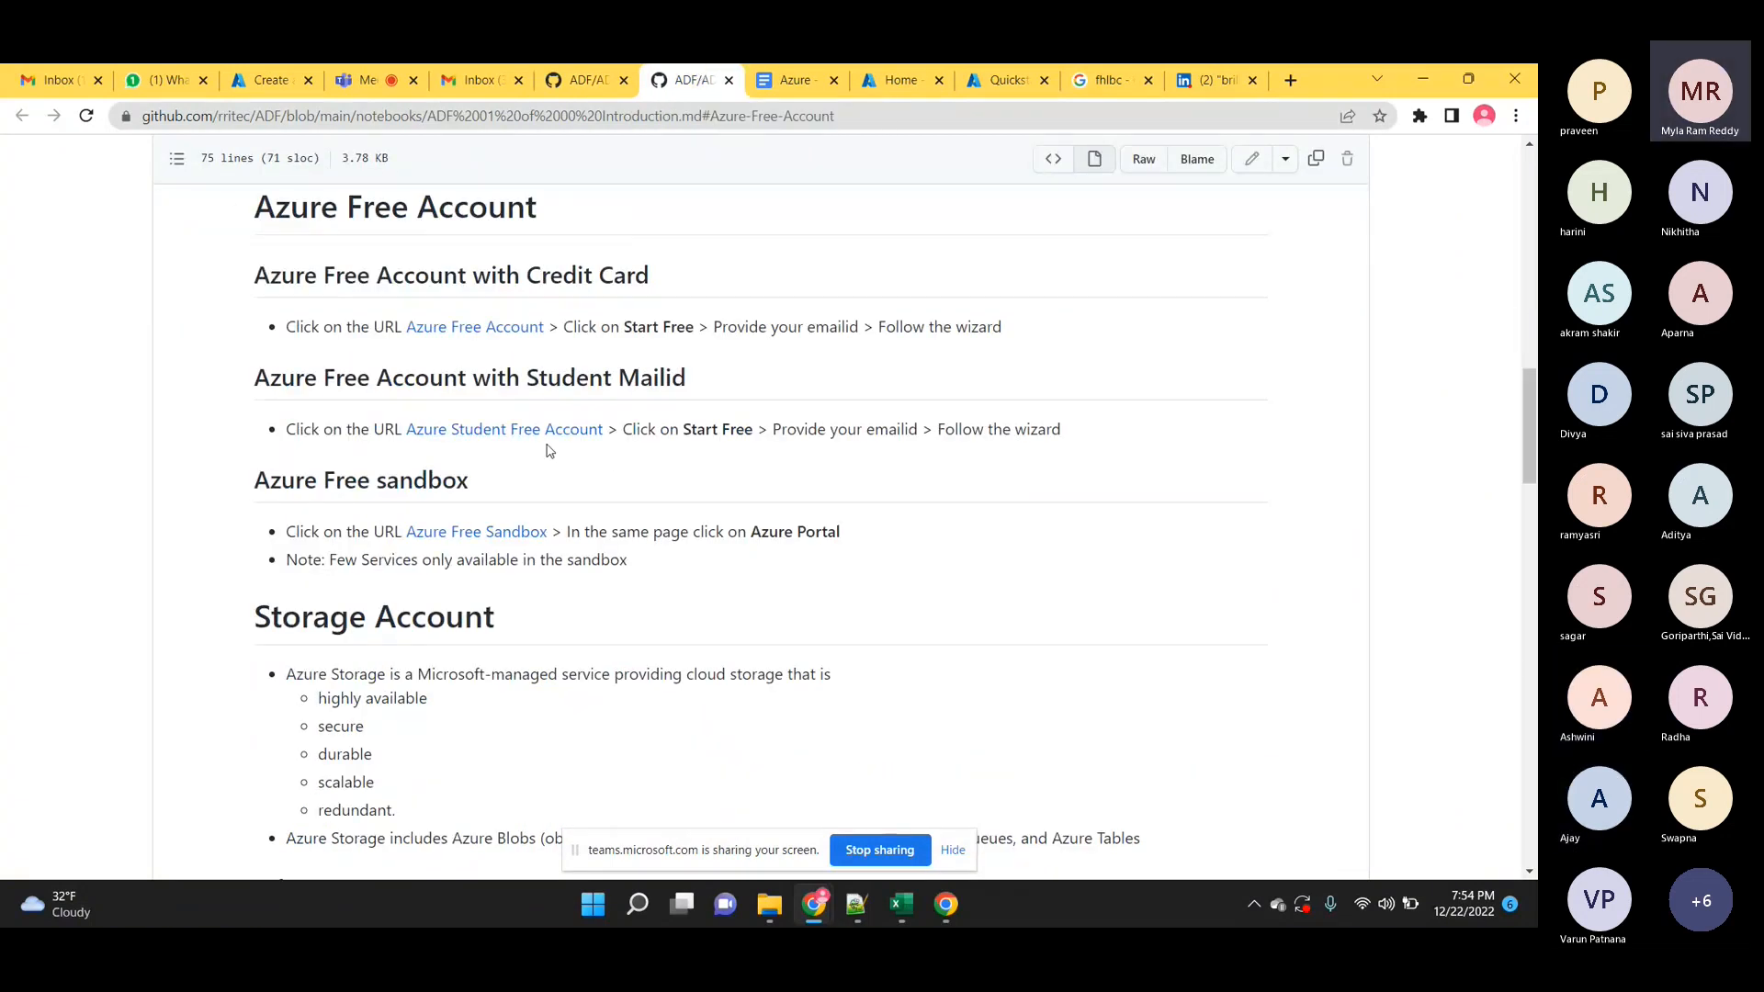
right_click(496, 536)
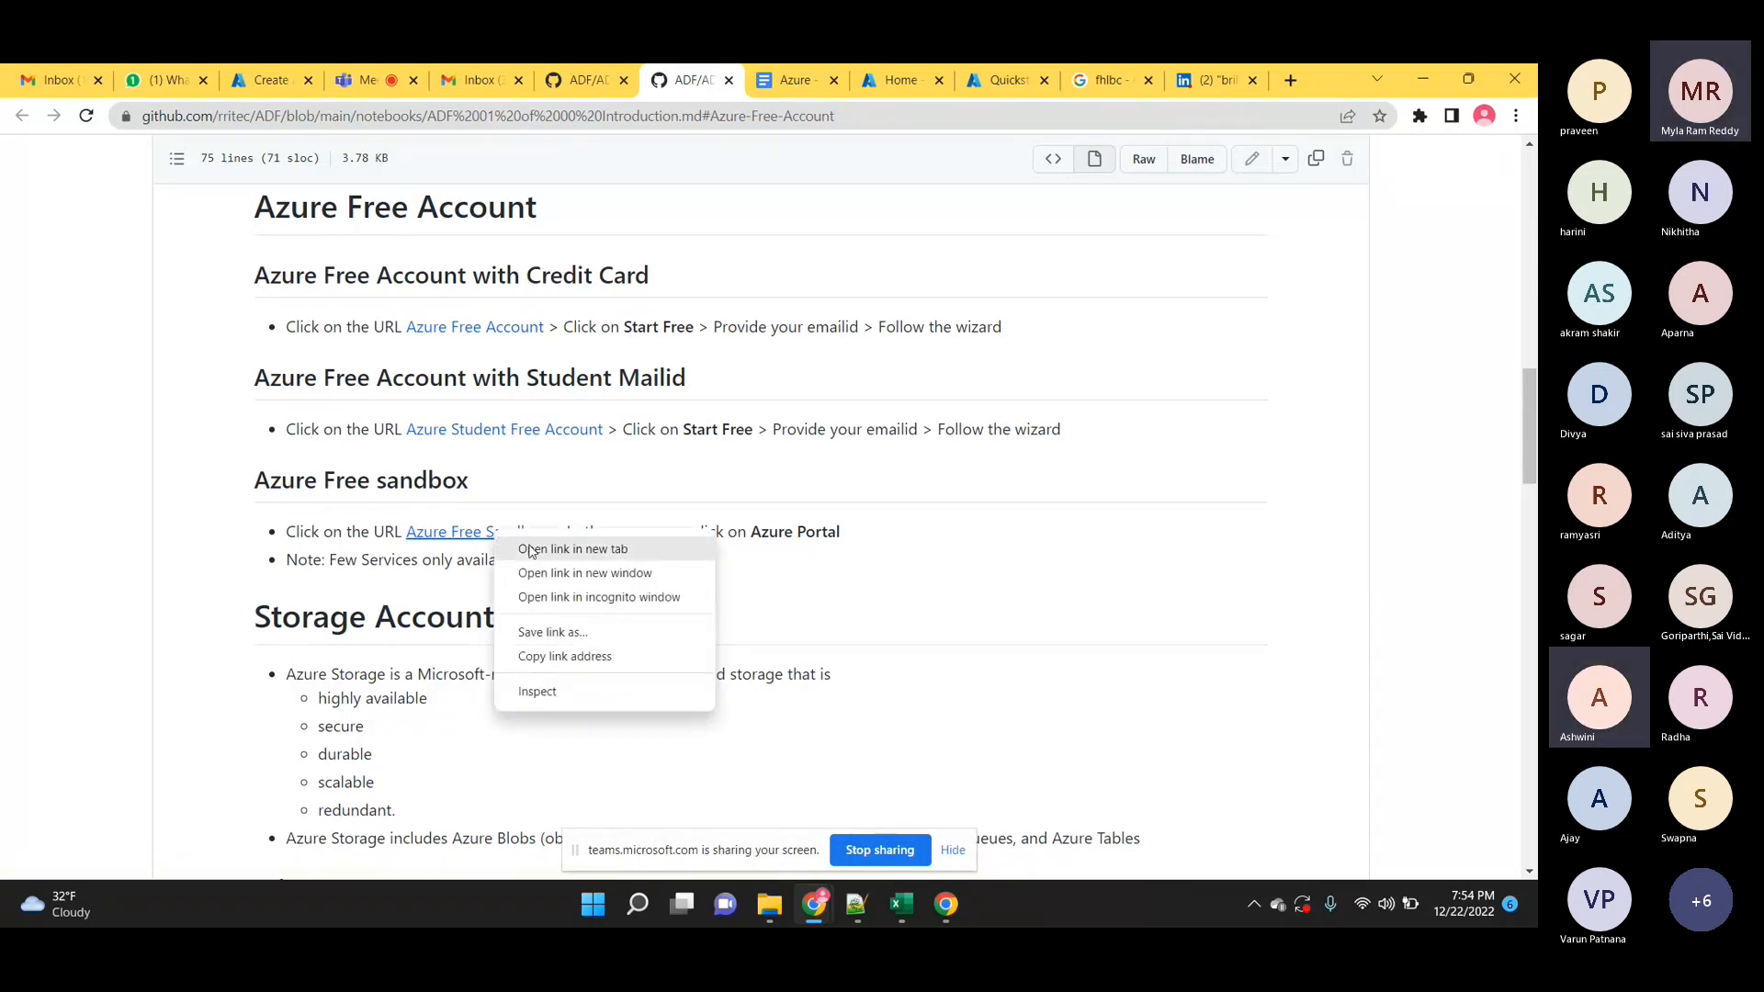
click(534, 556)
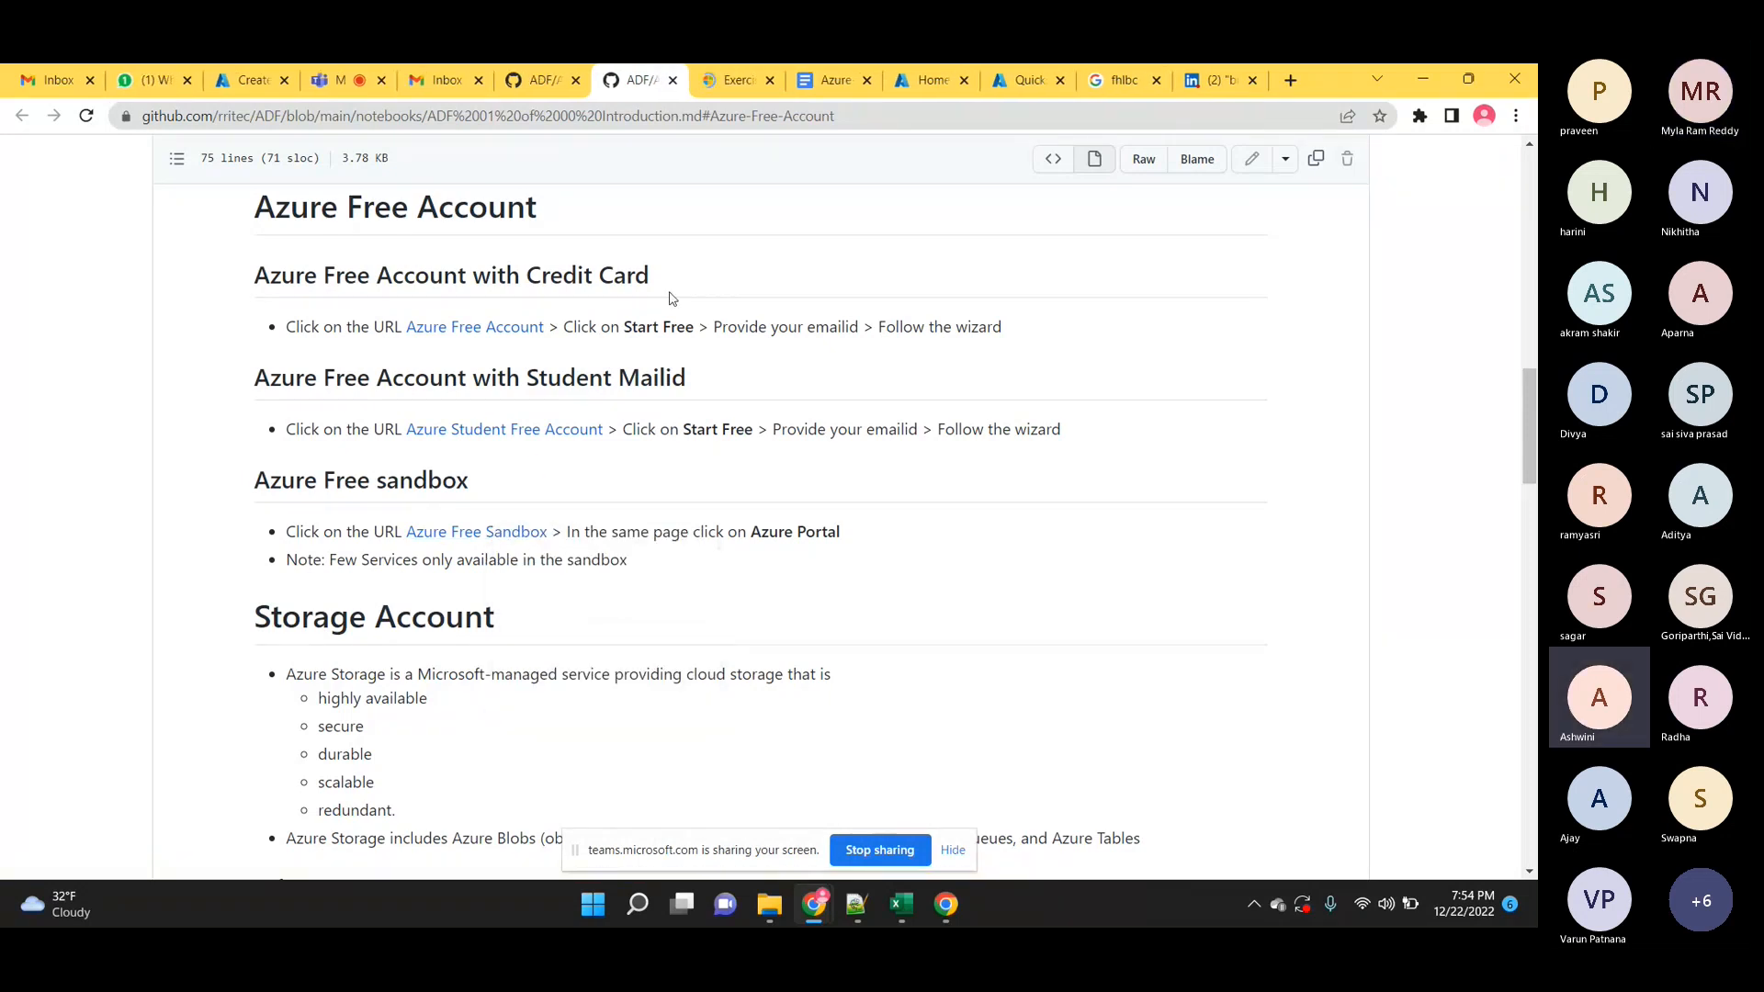
Switch to the Create a storage account exercise and activate its sandbox.
click(731, 83)
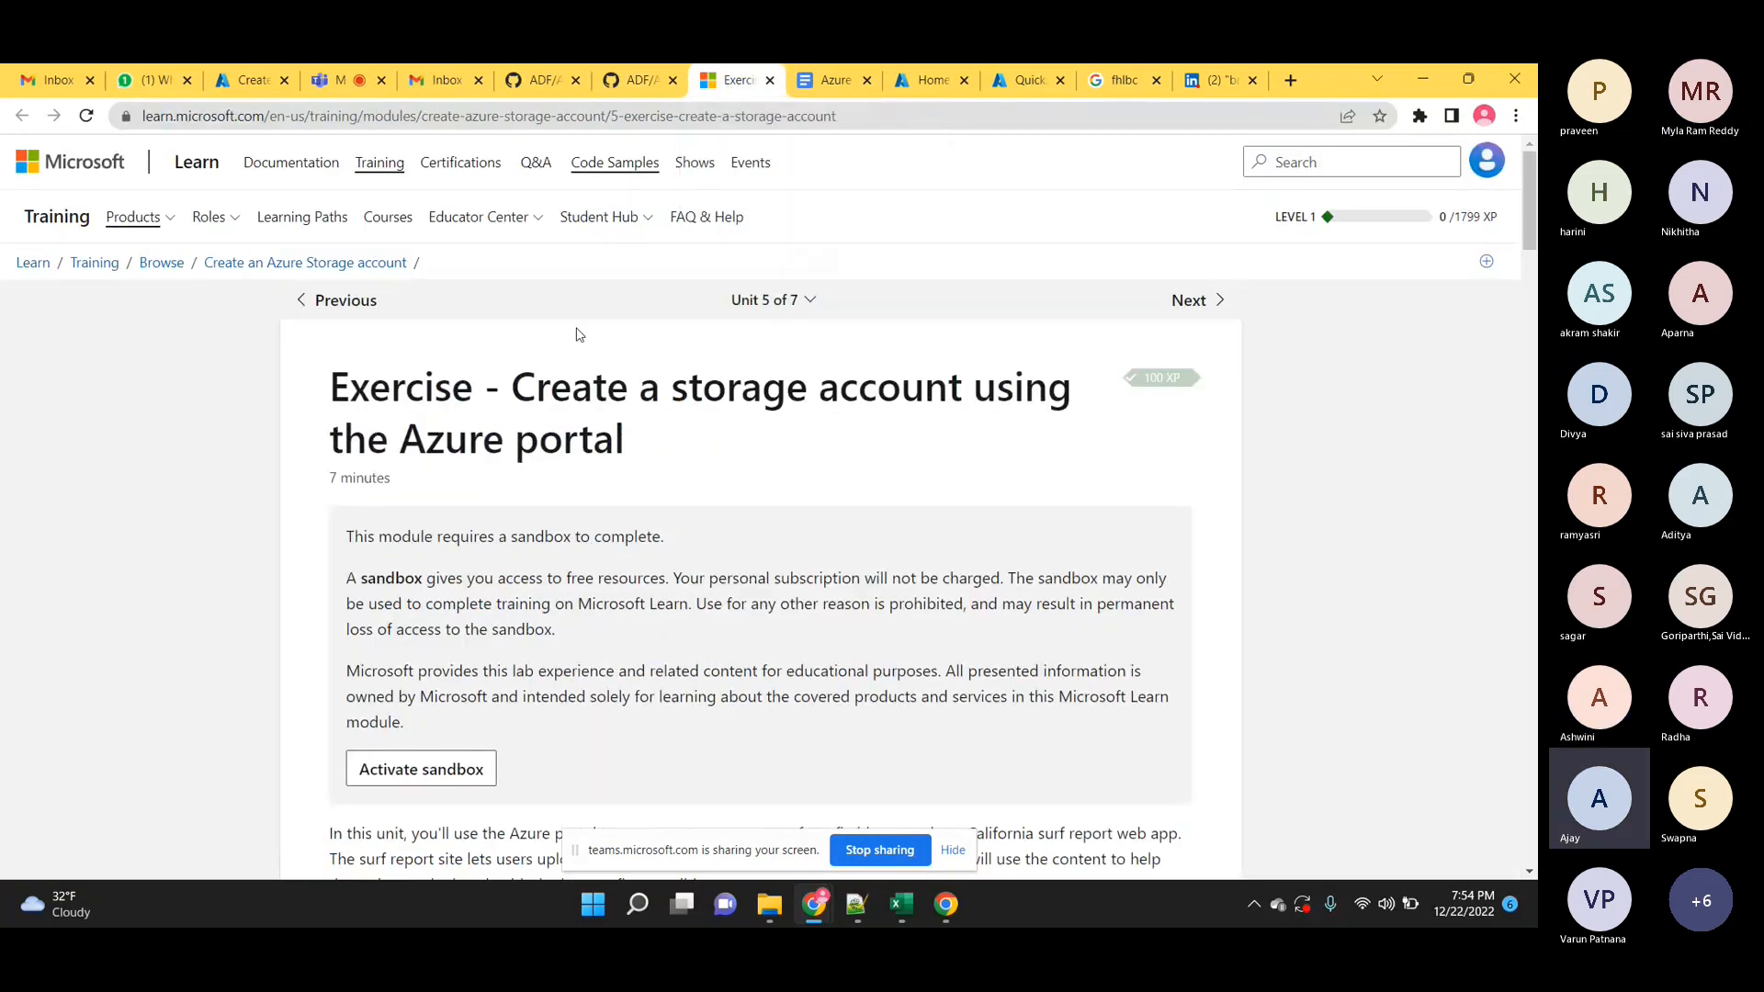
scroll(619, 504, down, 2)
scroll(618, 499, down, 1)
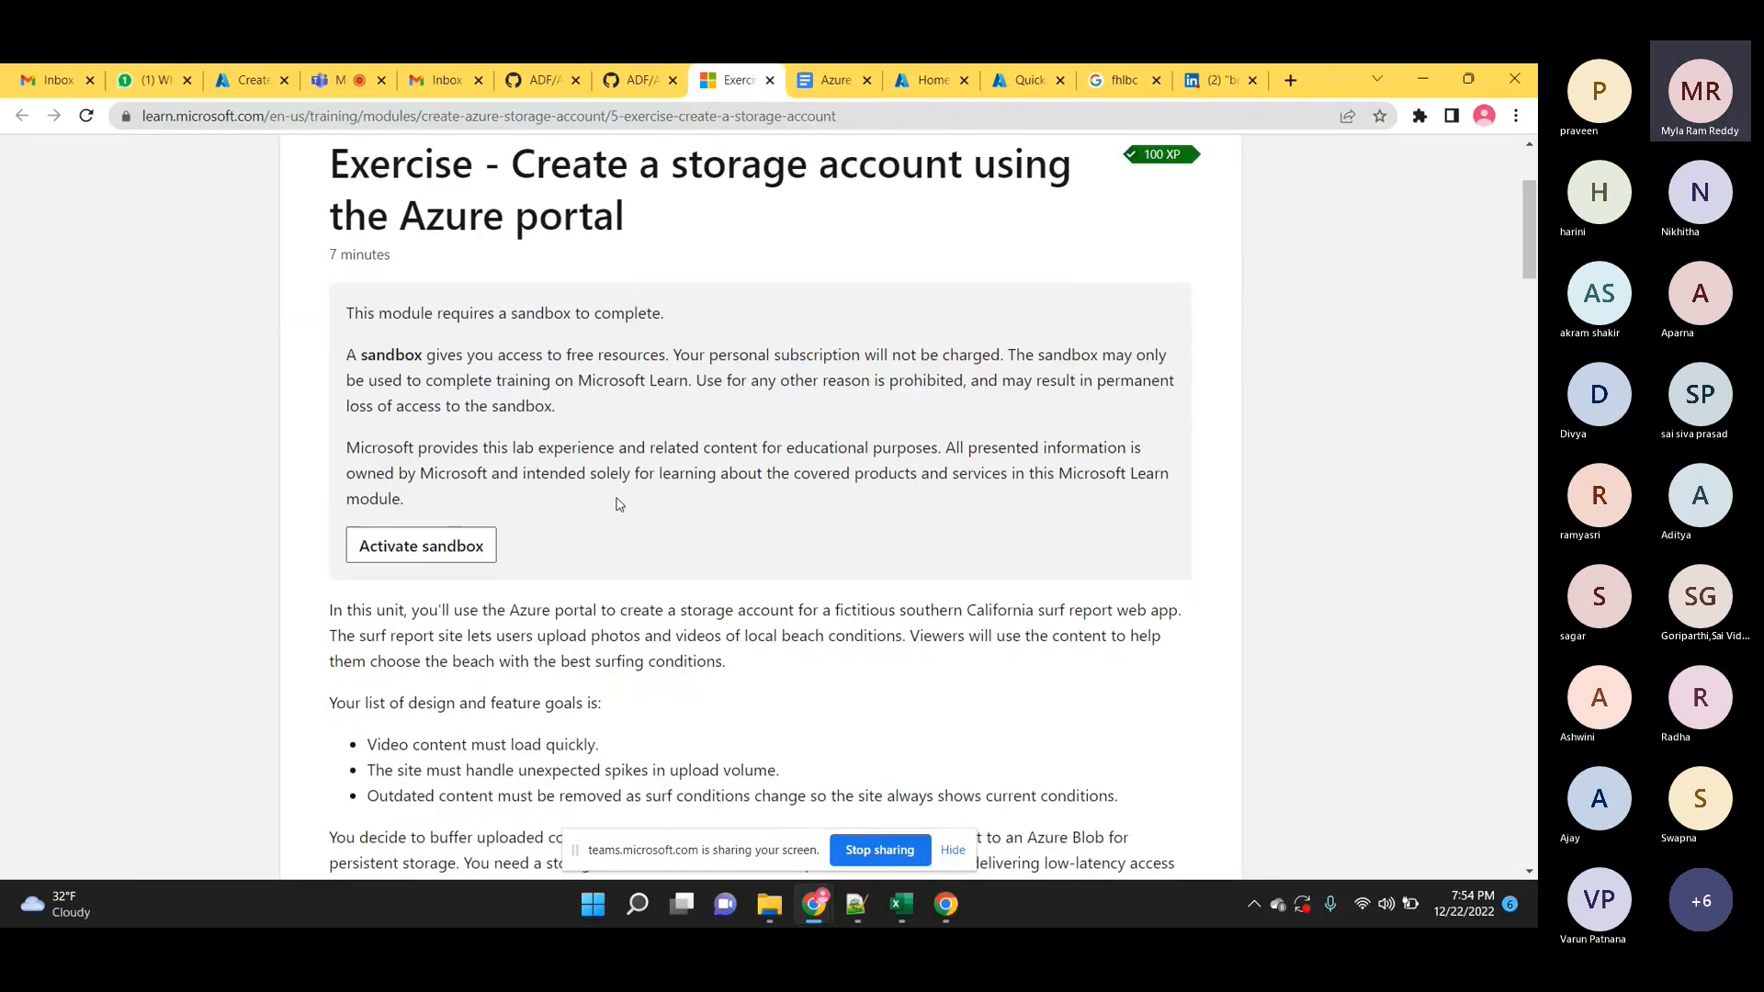
click(441, 548)
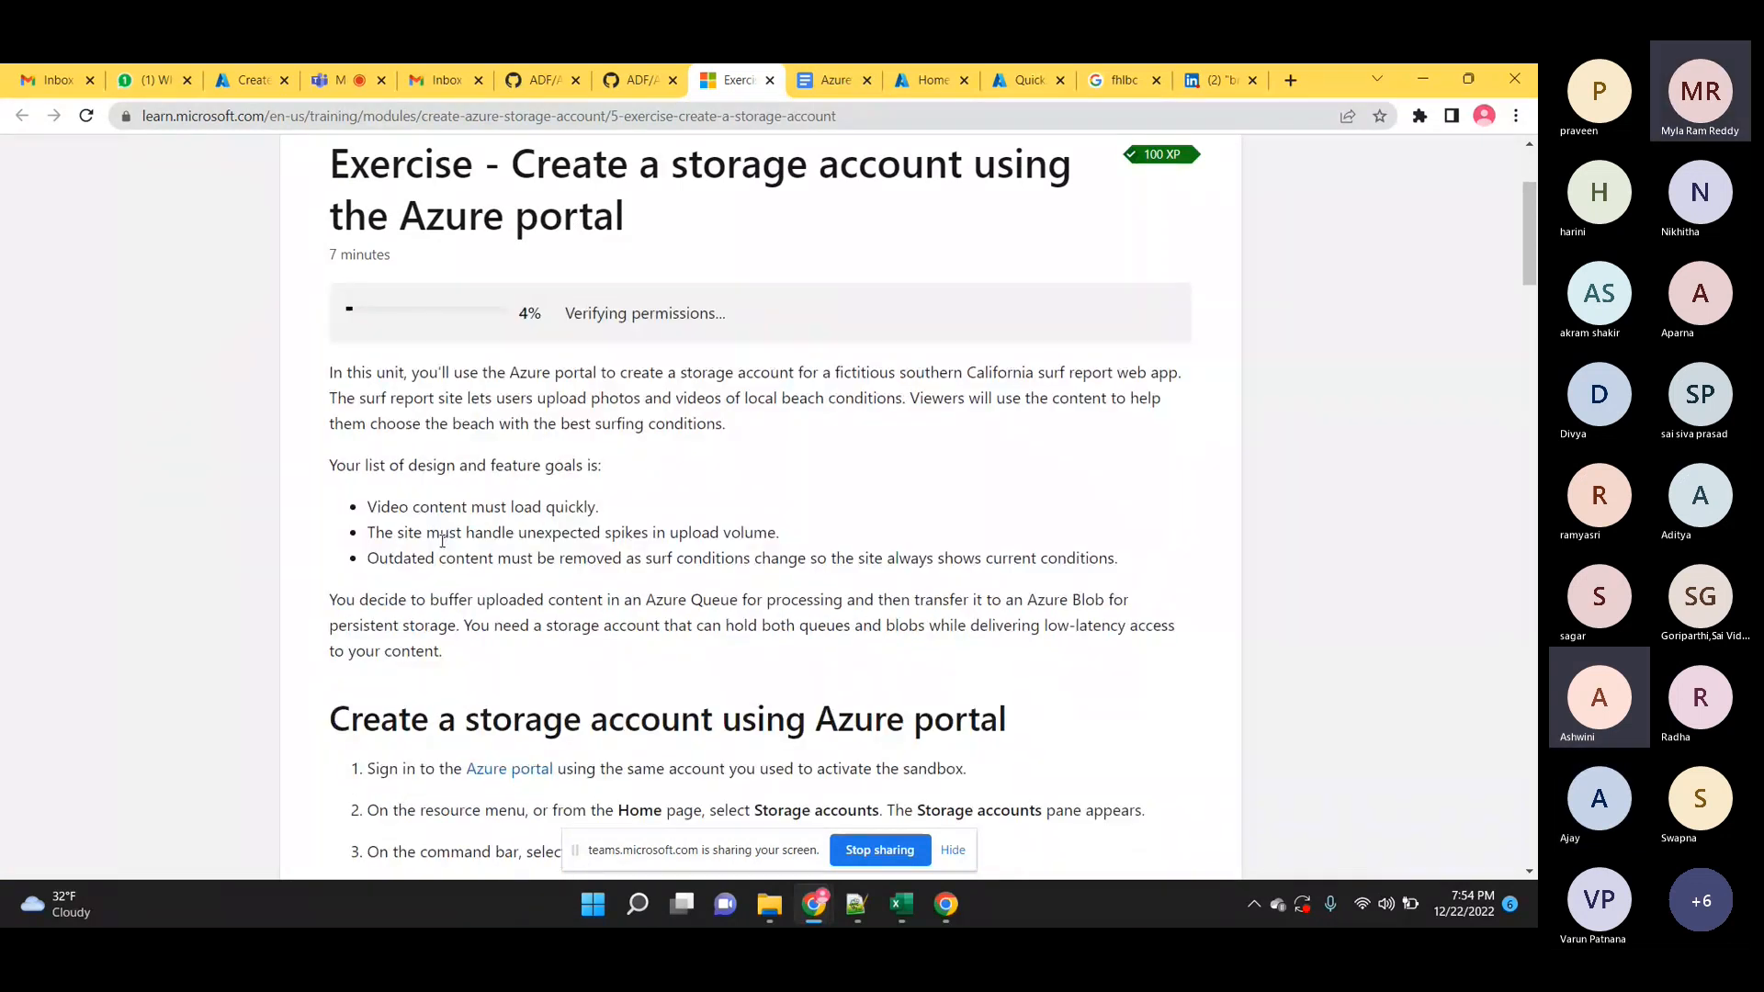
scroll(442, 542, down, 2)
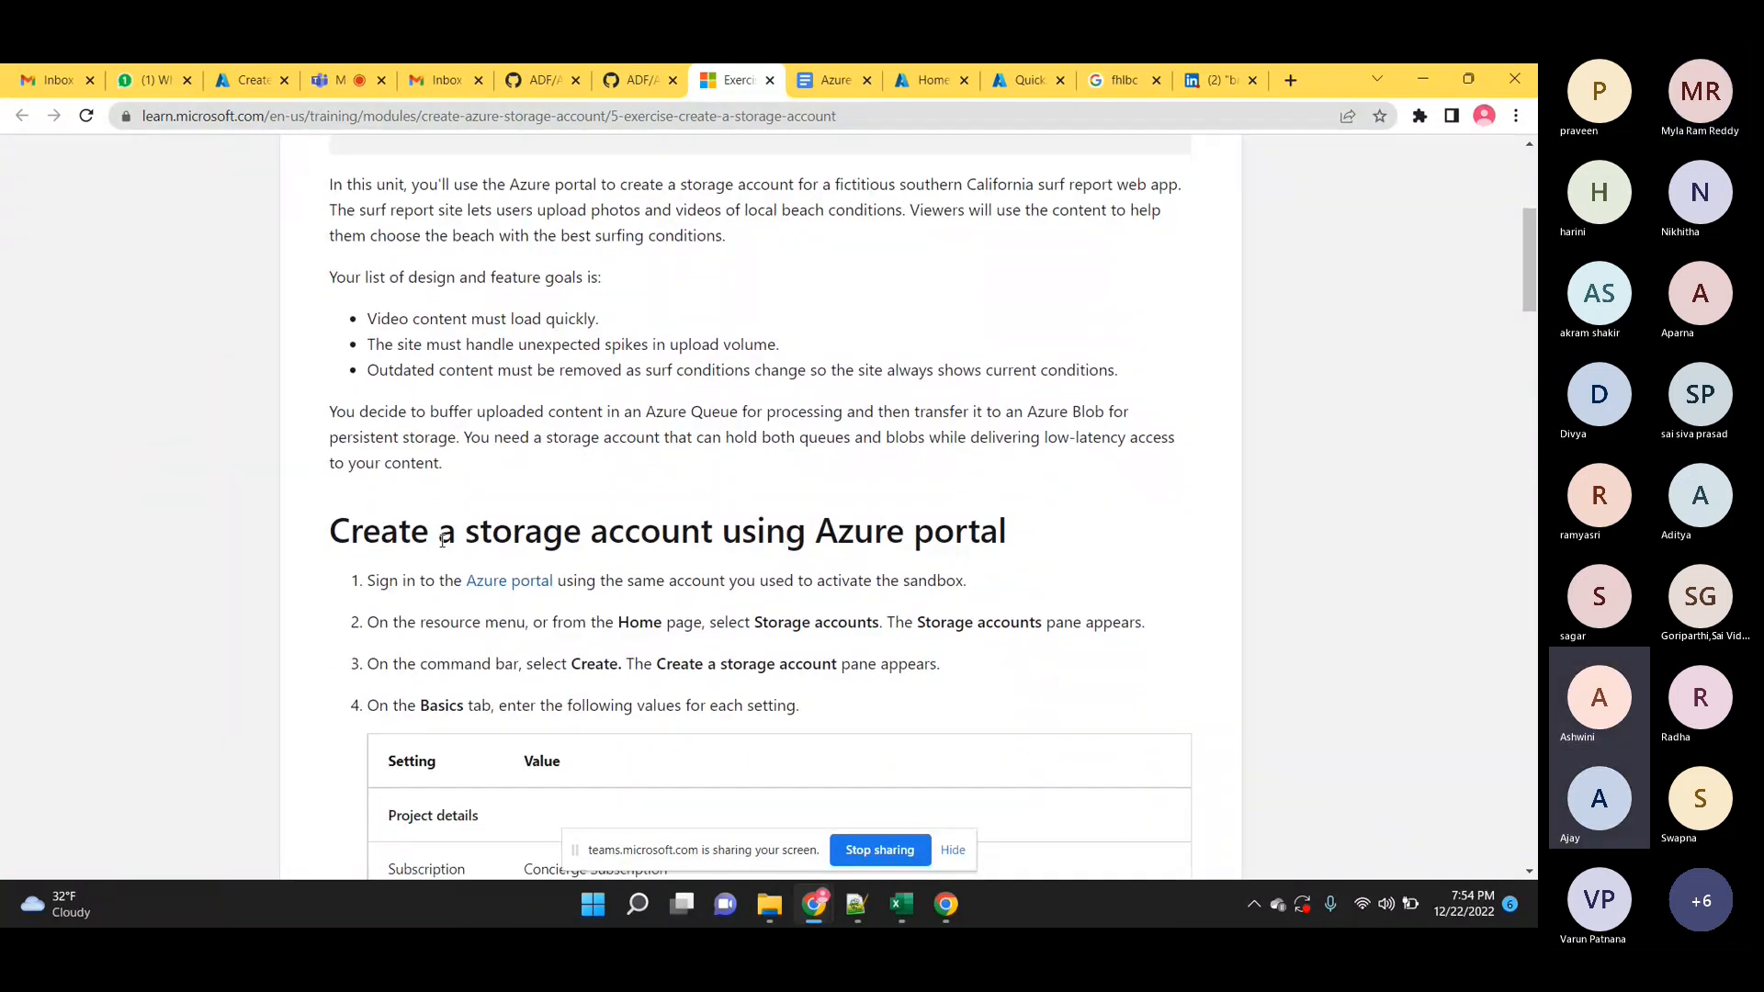
scroll(441, 545, down, 1)
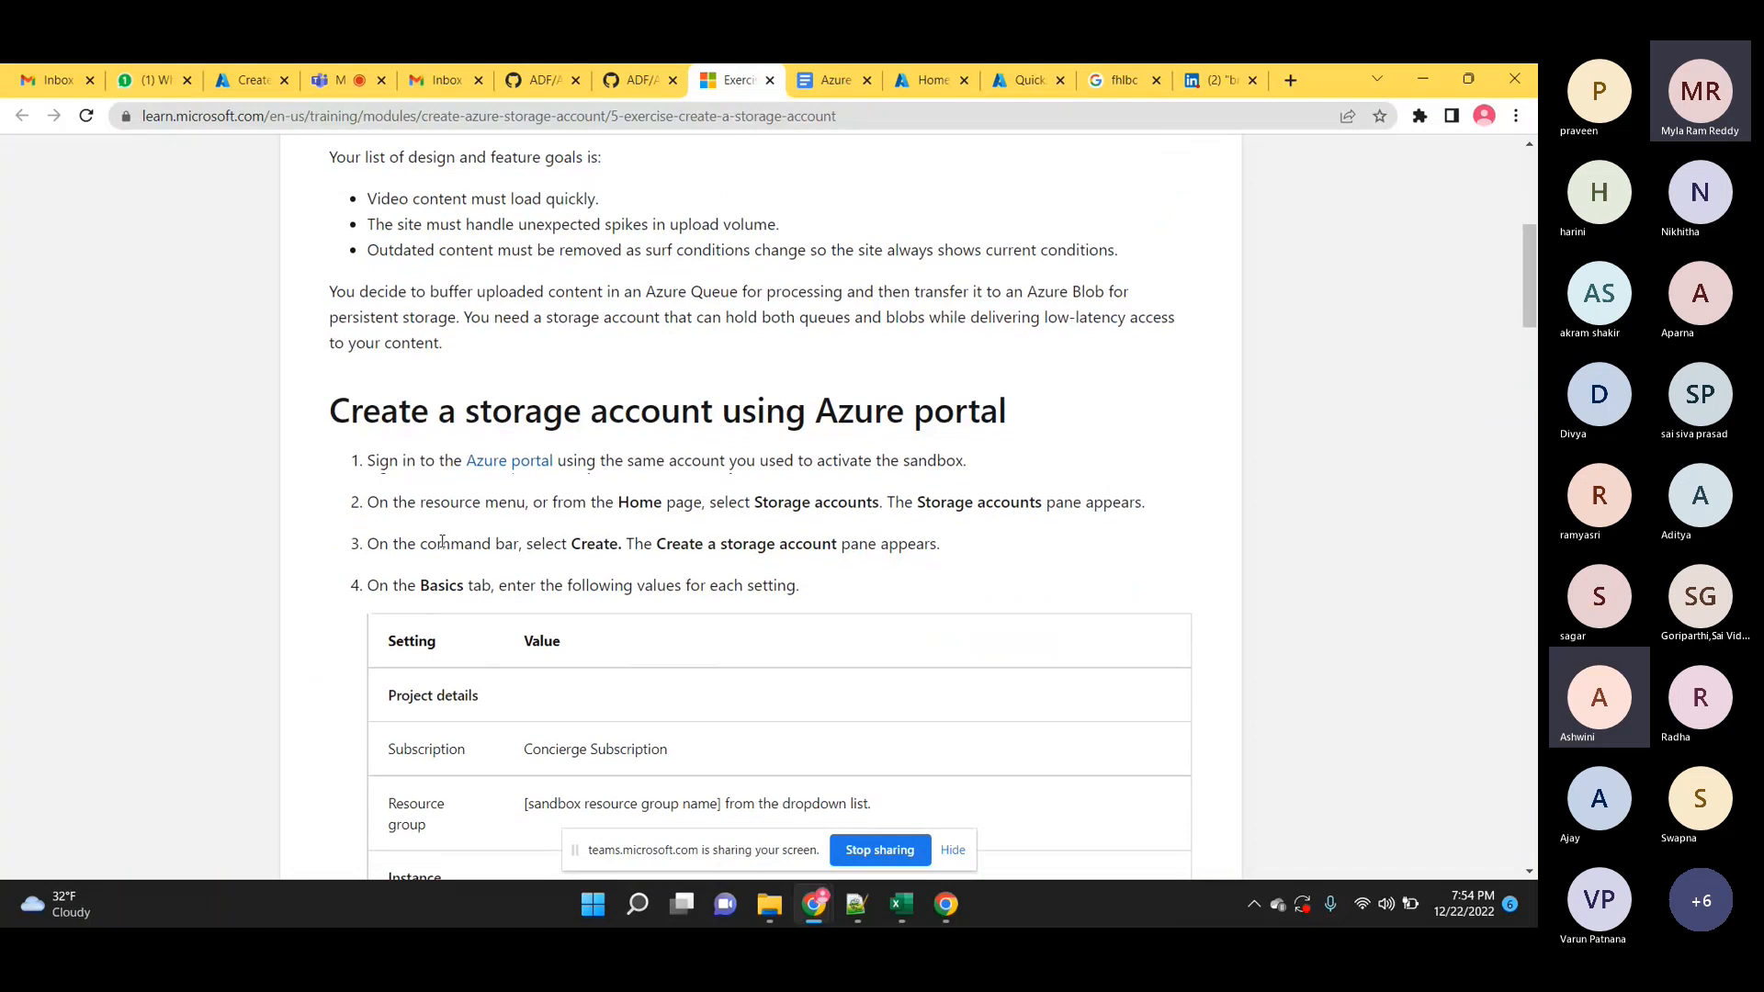
scroll(442, 548, up, 2)
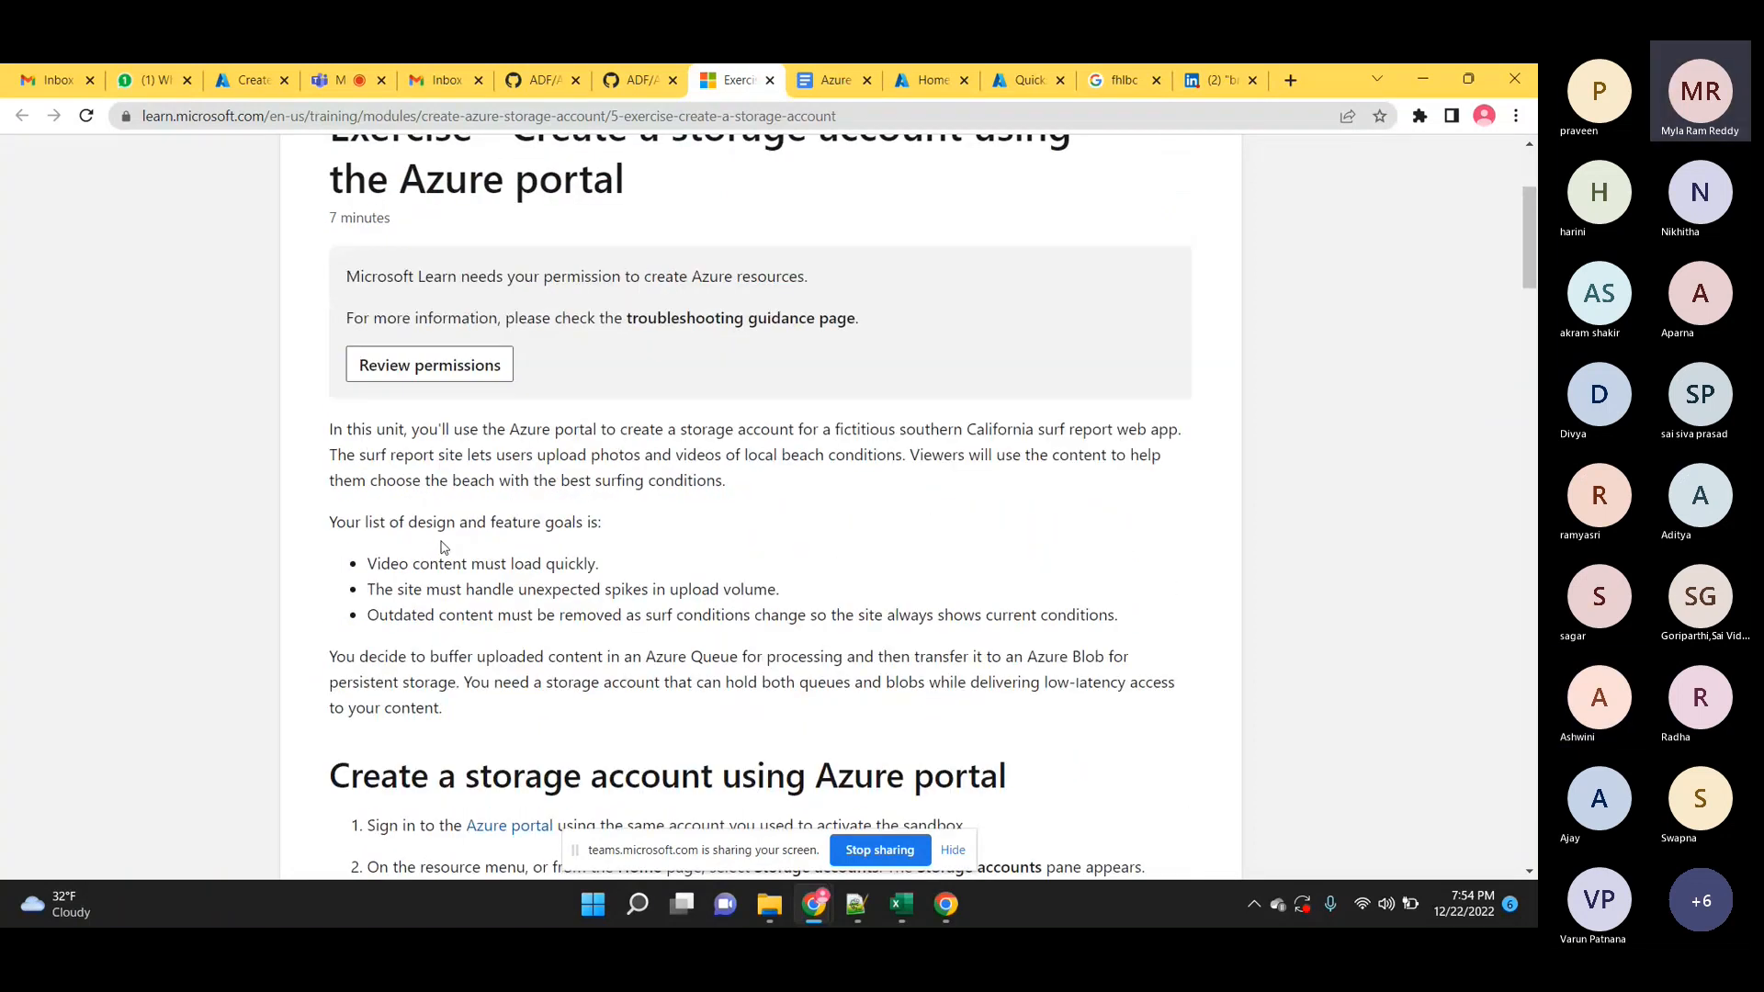
scroll(442, 544, down, 2)
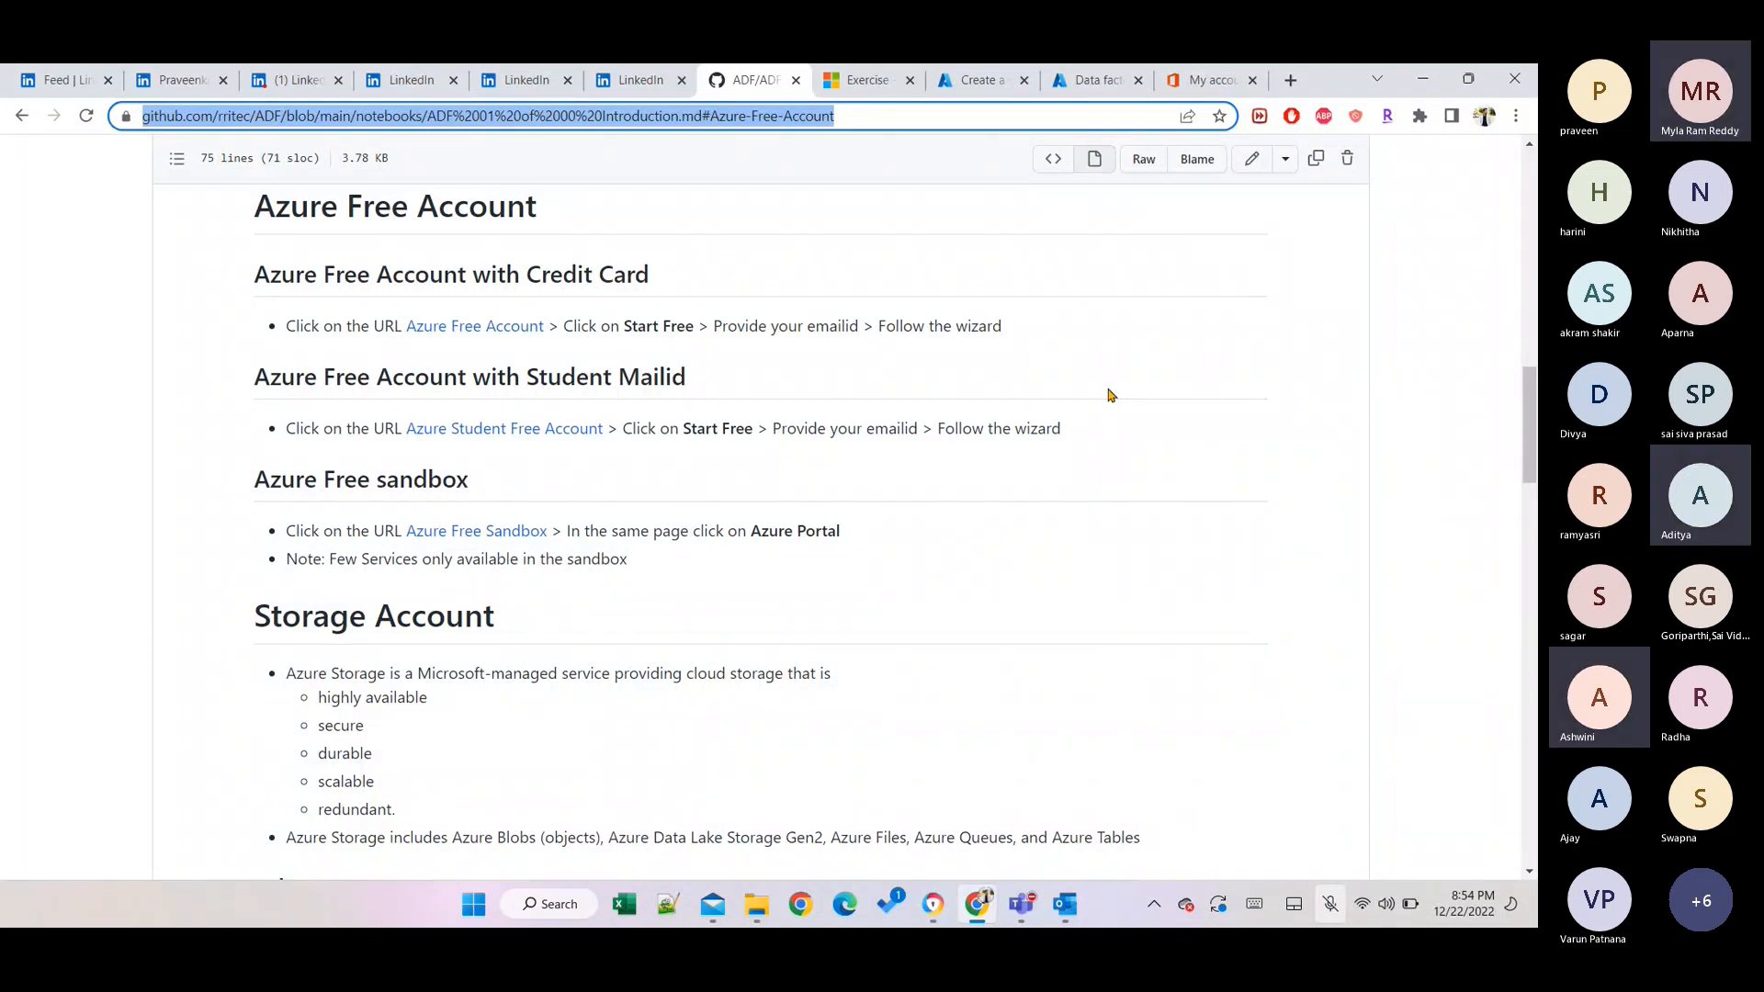
Return from the Data factories page to the Create a storage account Basics form.
click(1071, 74)
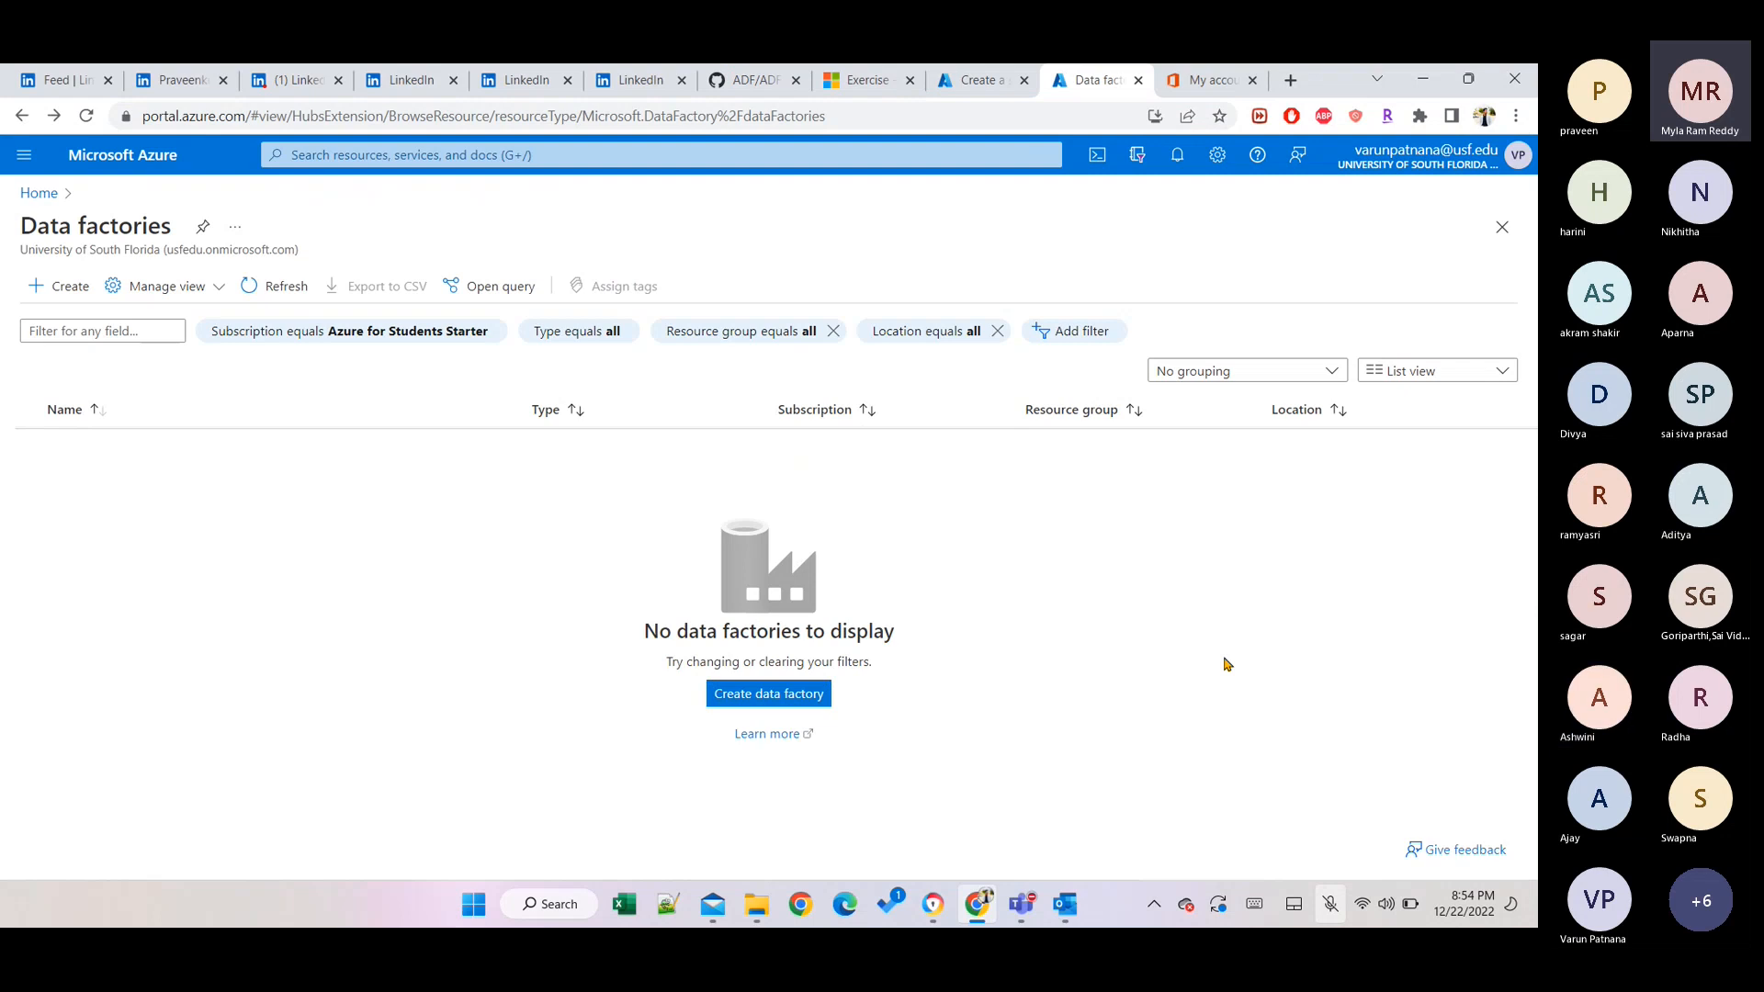
click(971, 73)
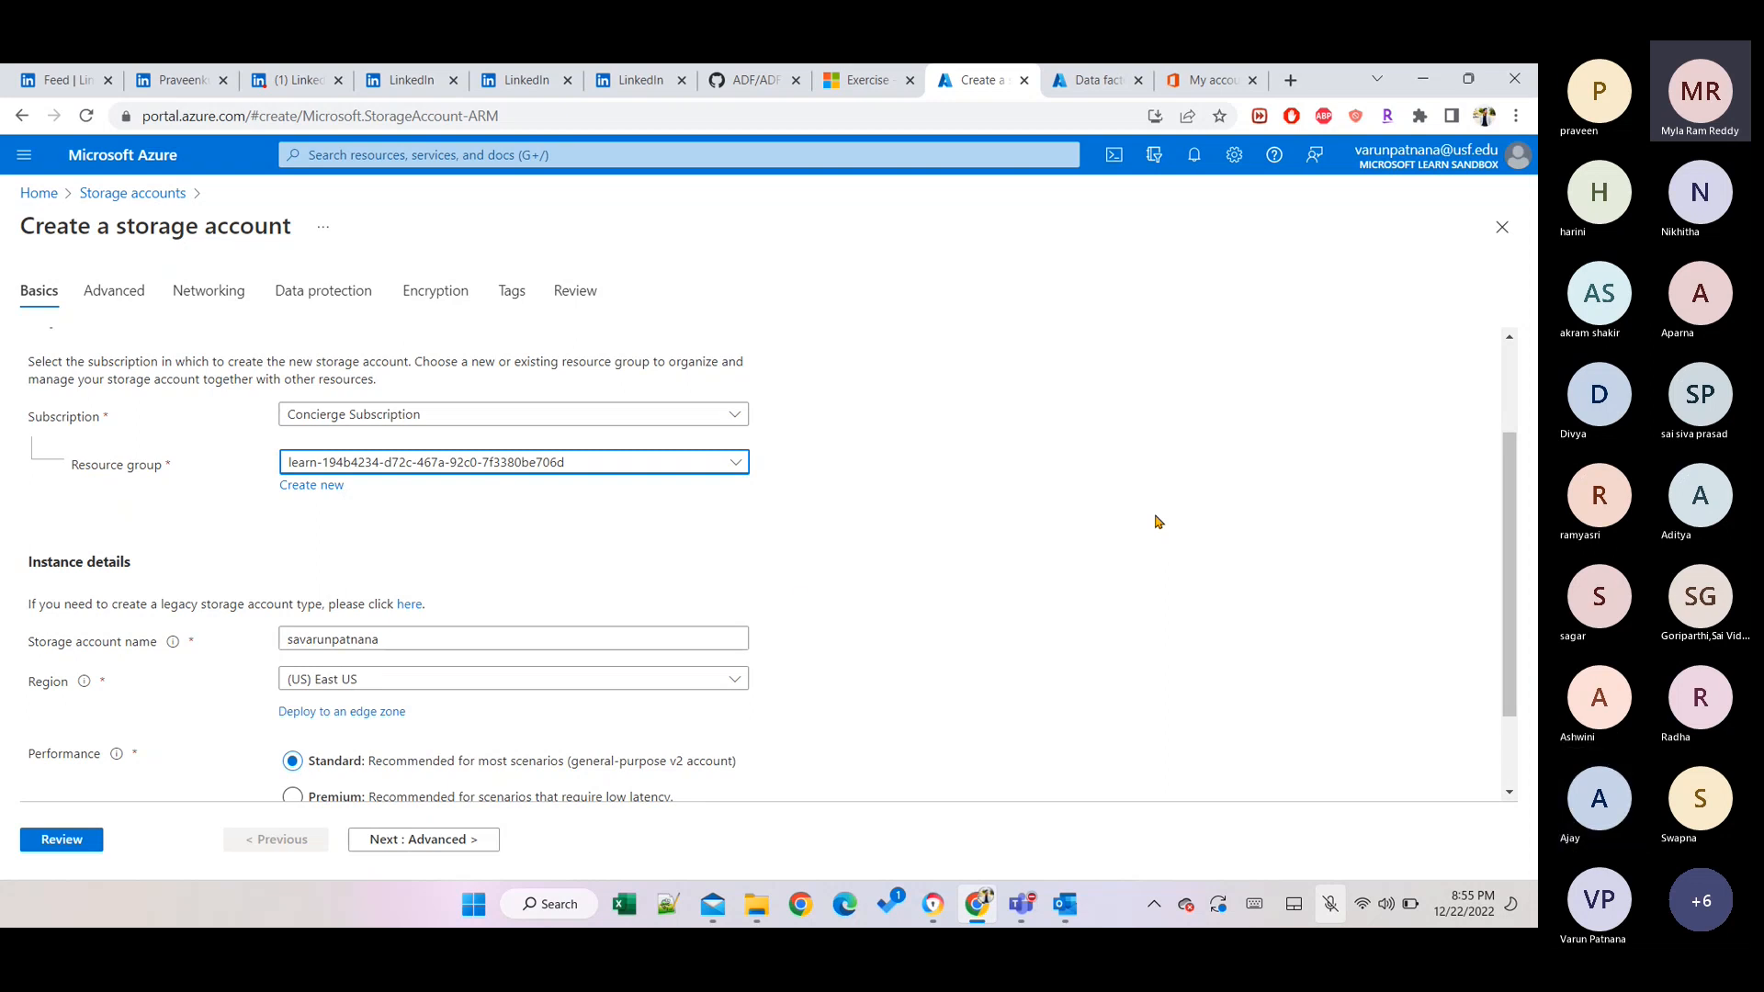
Edit the storage account name to remove the space so it passes validation.
click(301, 636)
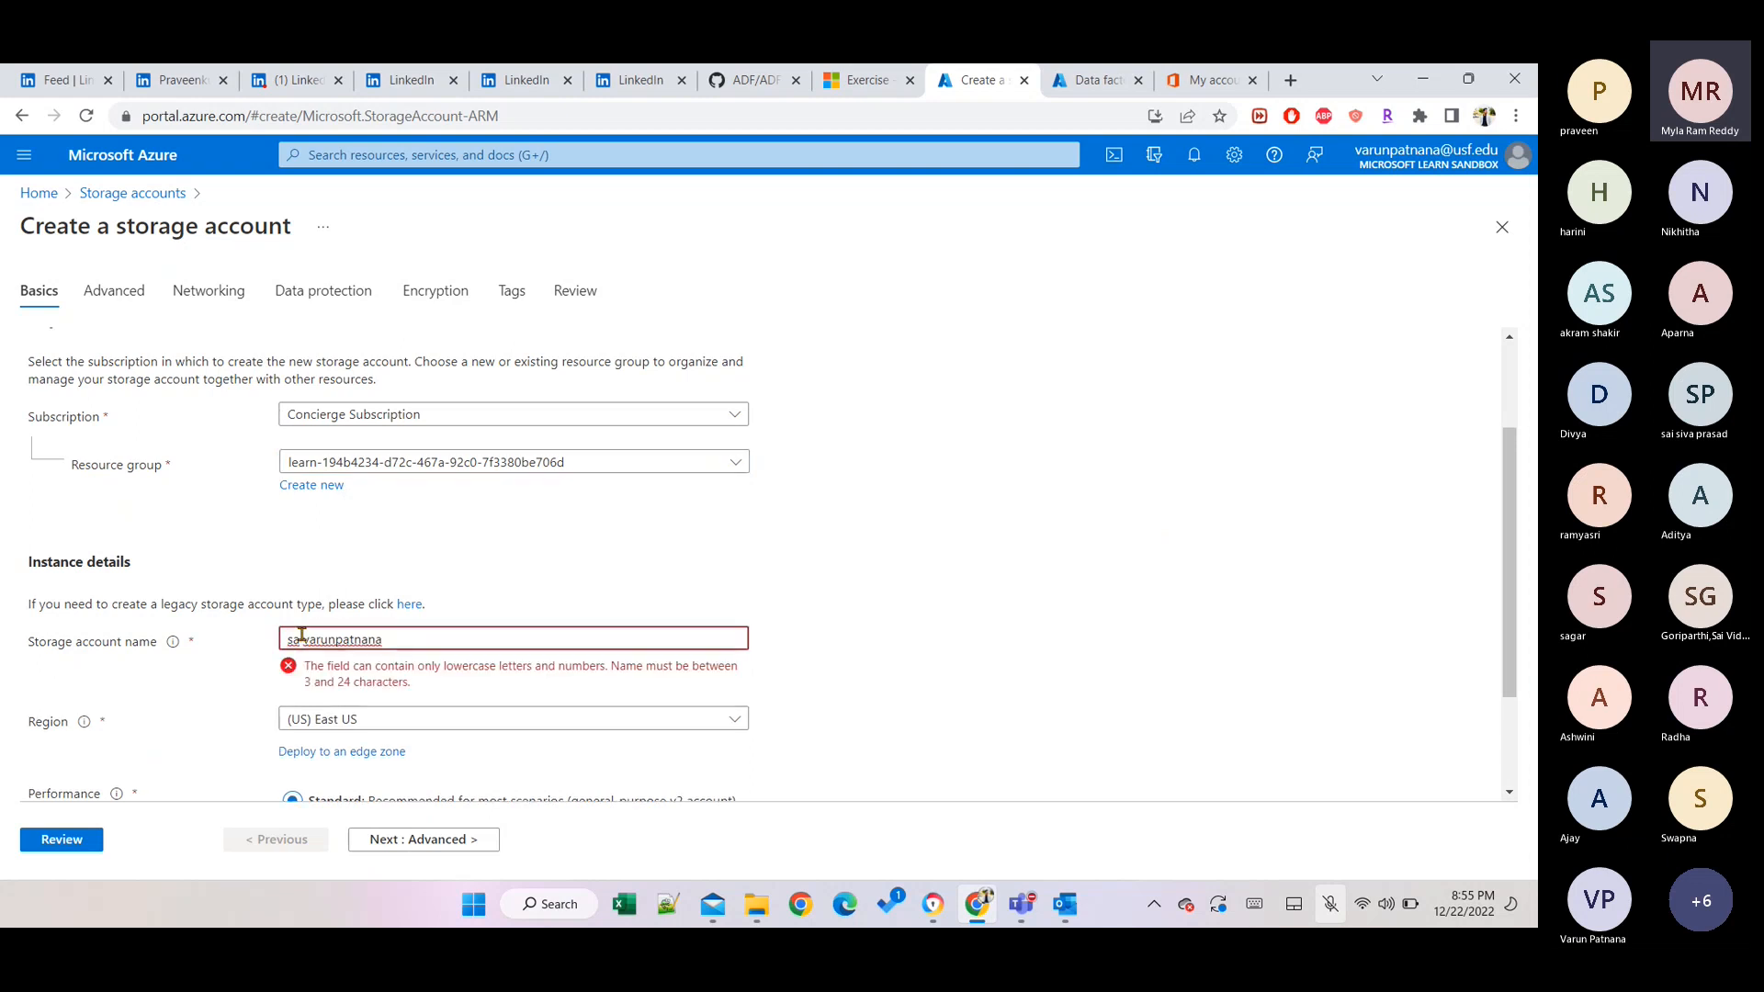
key(BackSpace)
key(BackSpace)
key(End)
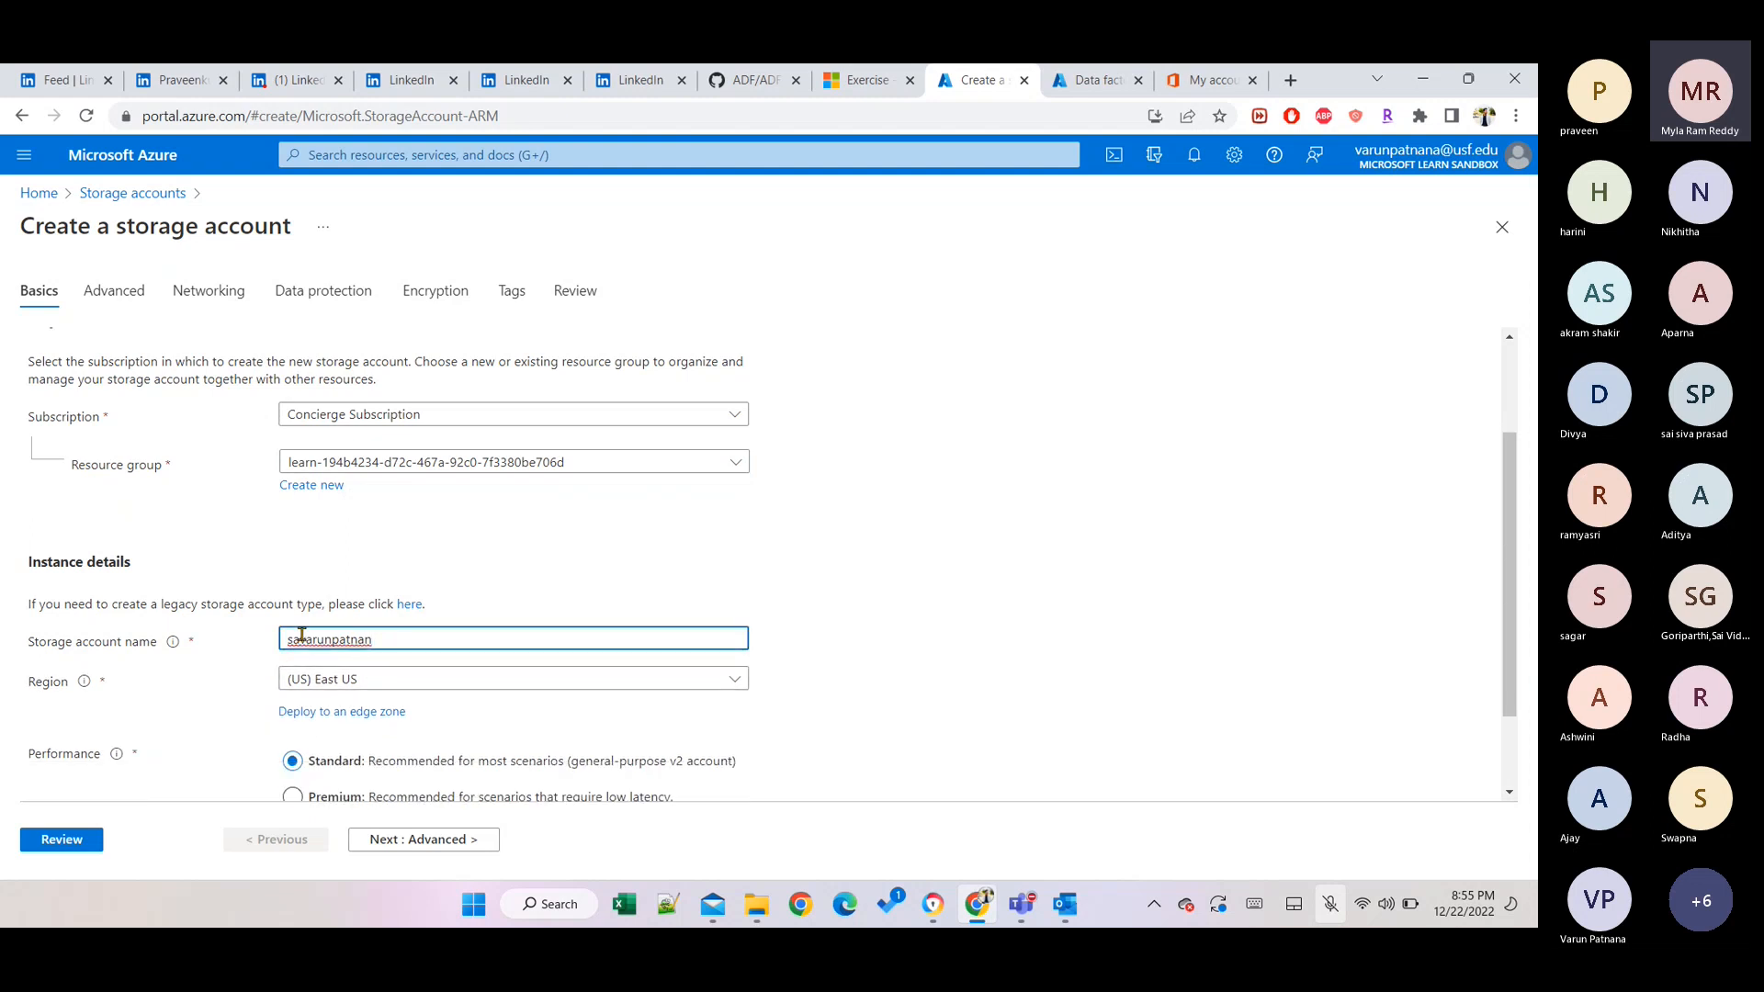
text(a)
Keep (US) East US as the region and confirm Geo-redundant storage (GRS) redundancy.
click(346, 684)
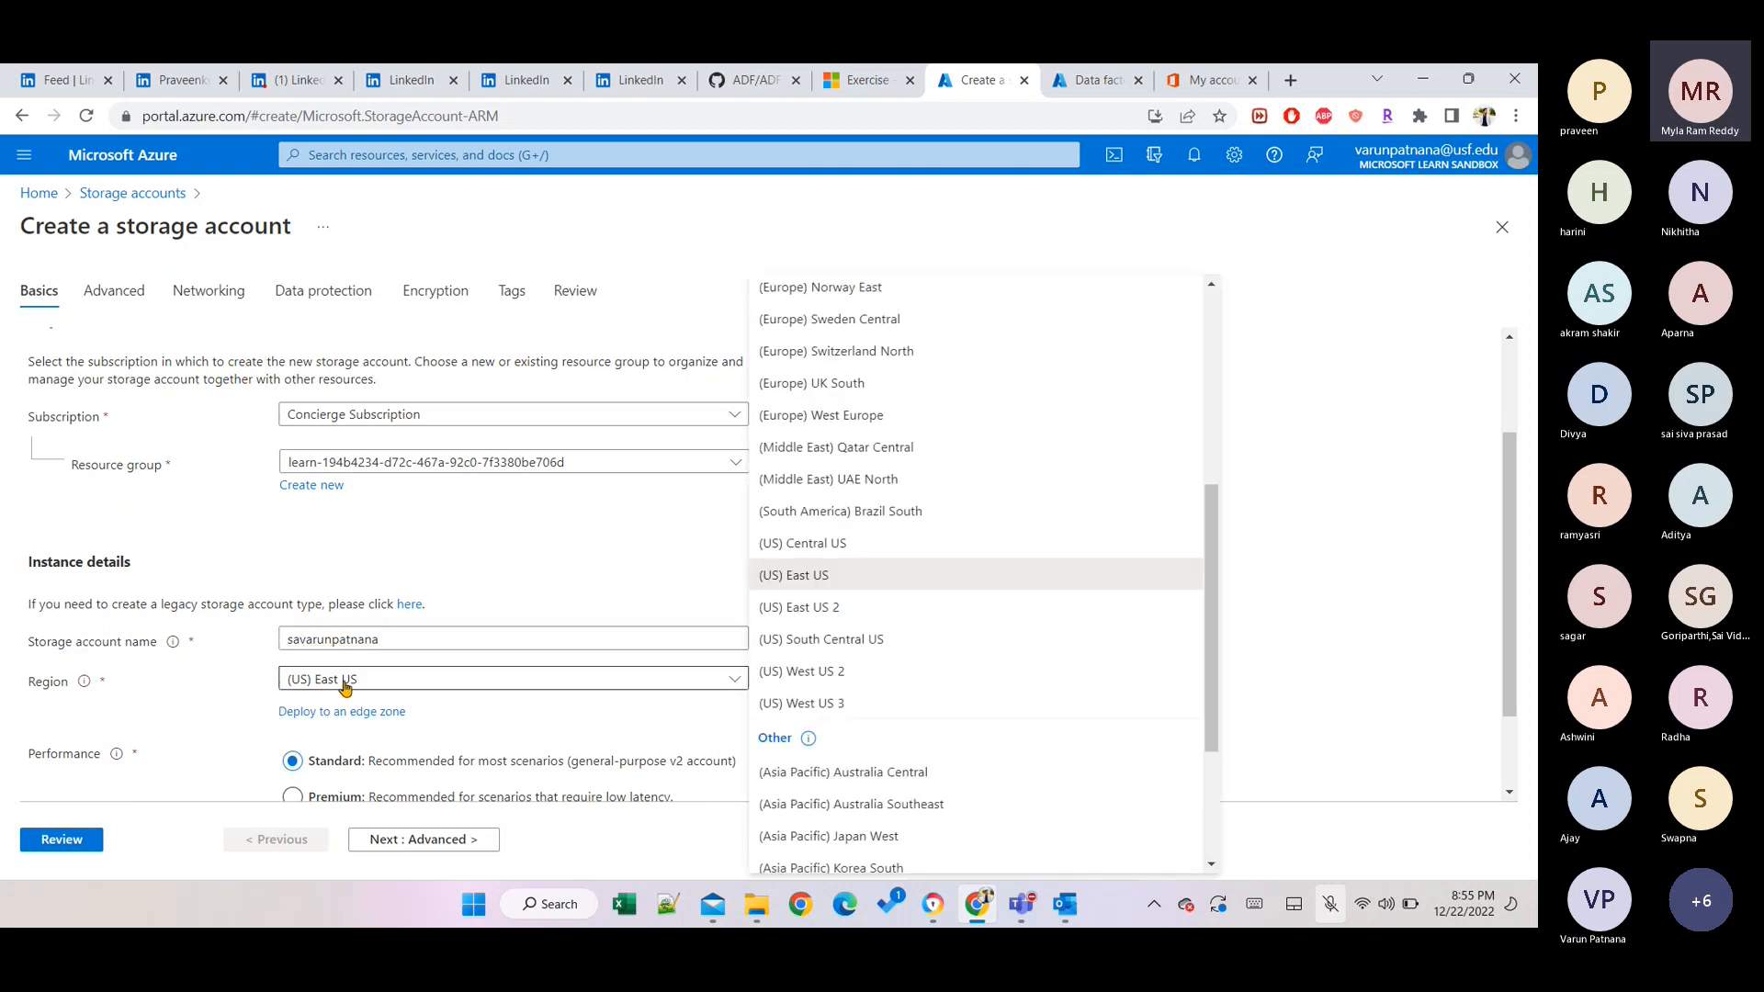
click(346, 684)
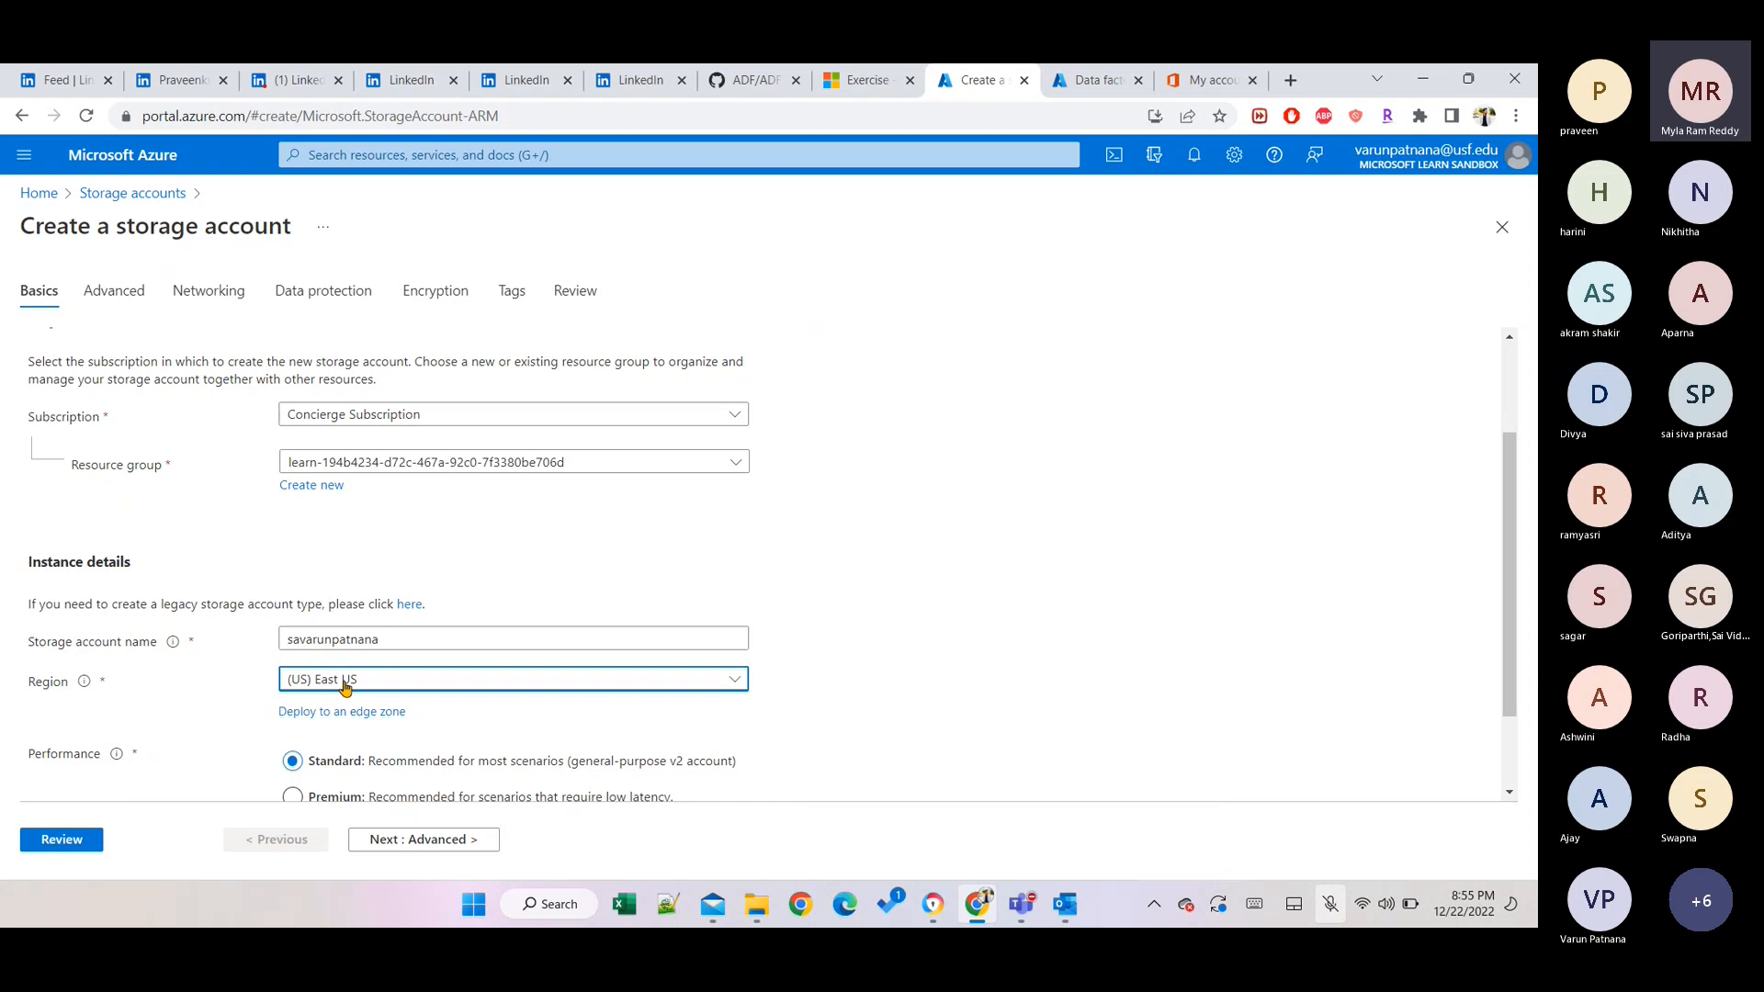
scroll(786, 774, down, 2)
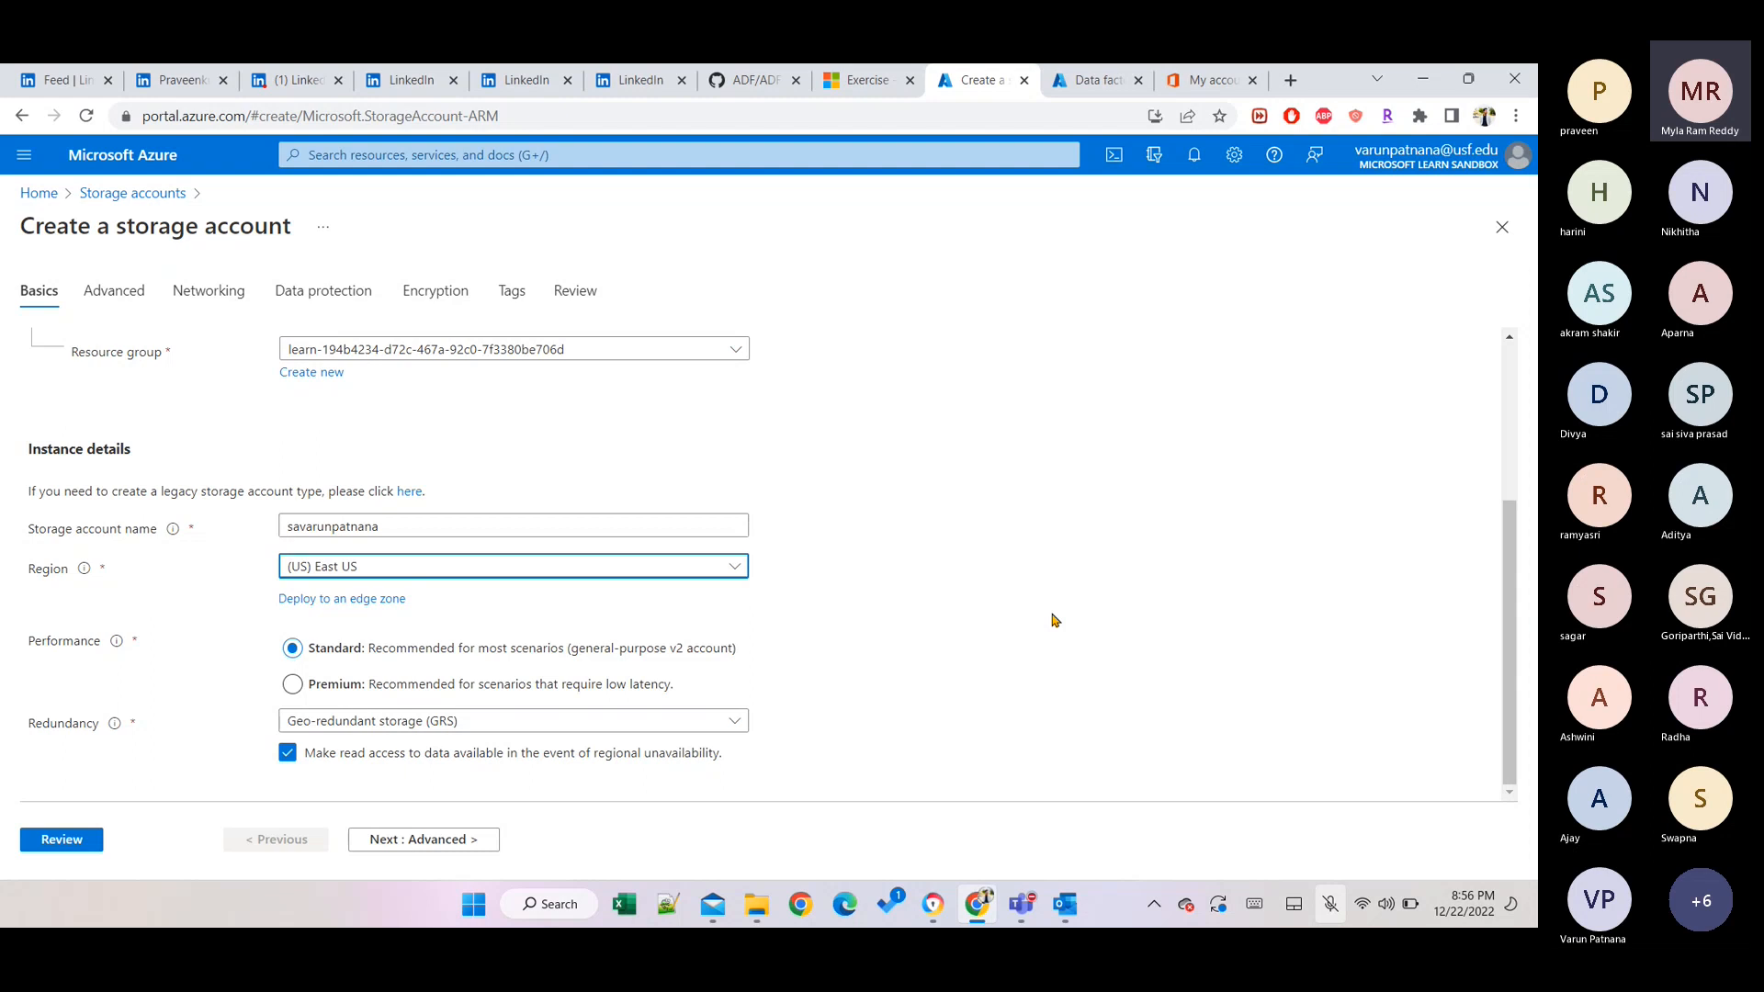
click(734, 723)
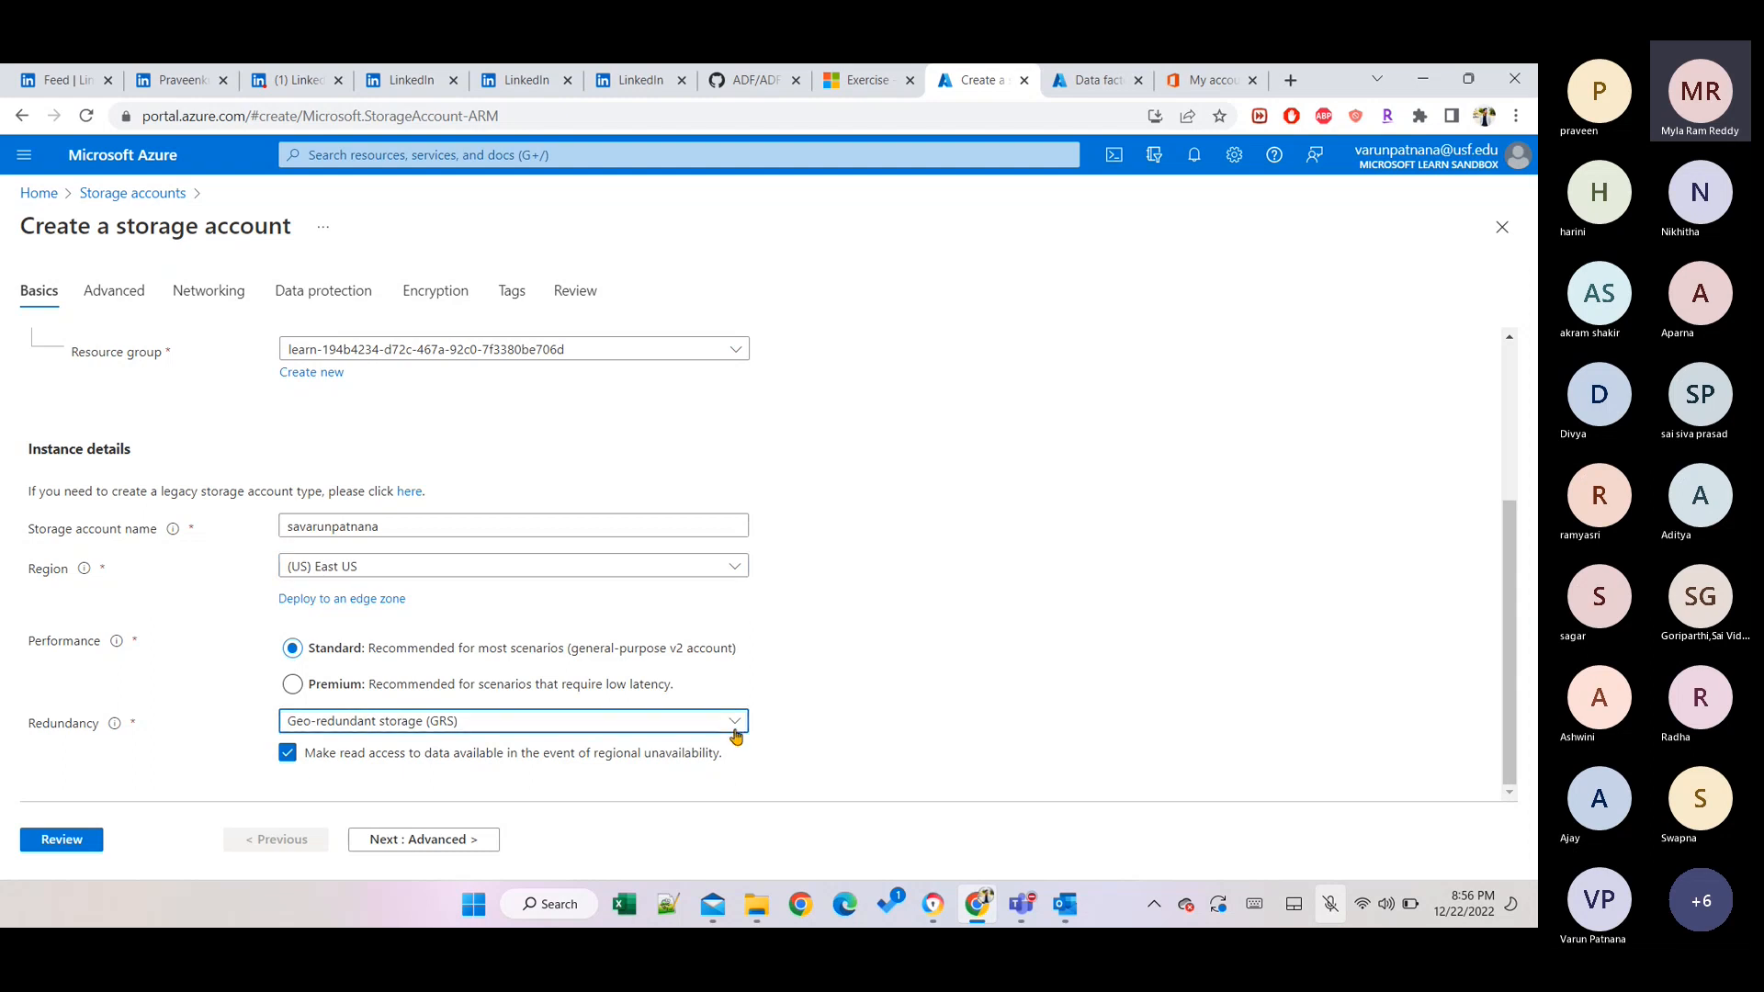
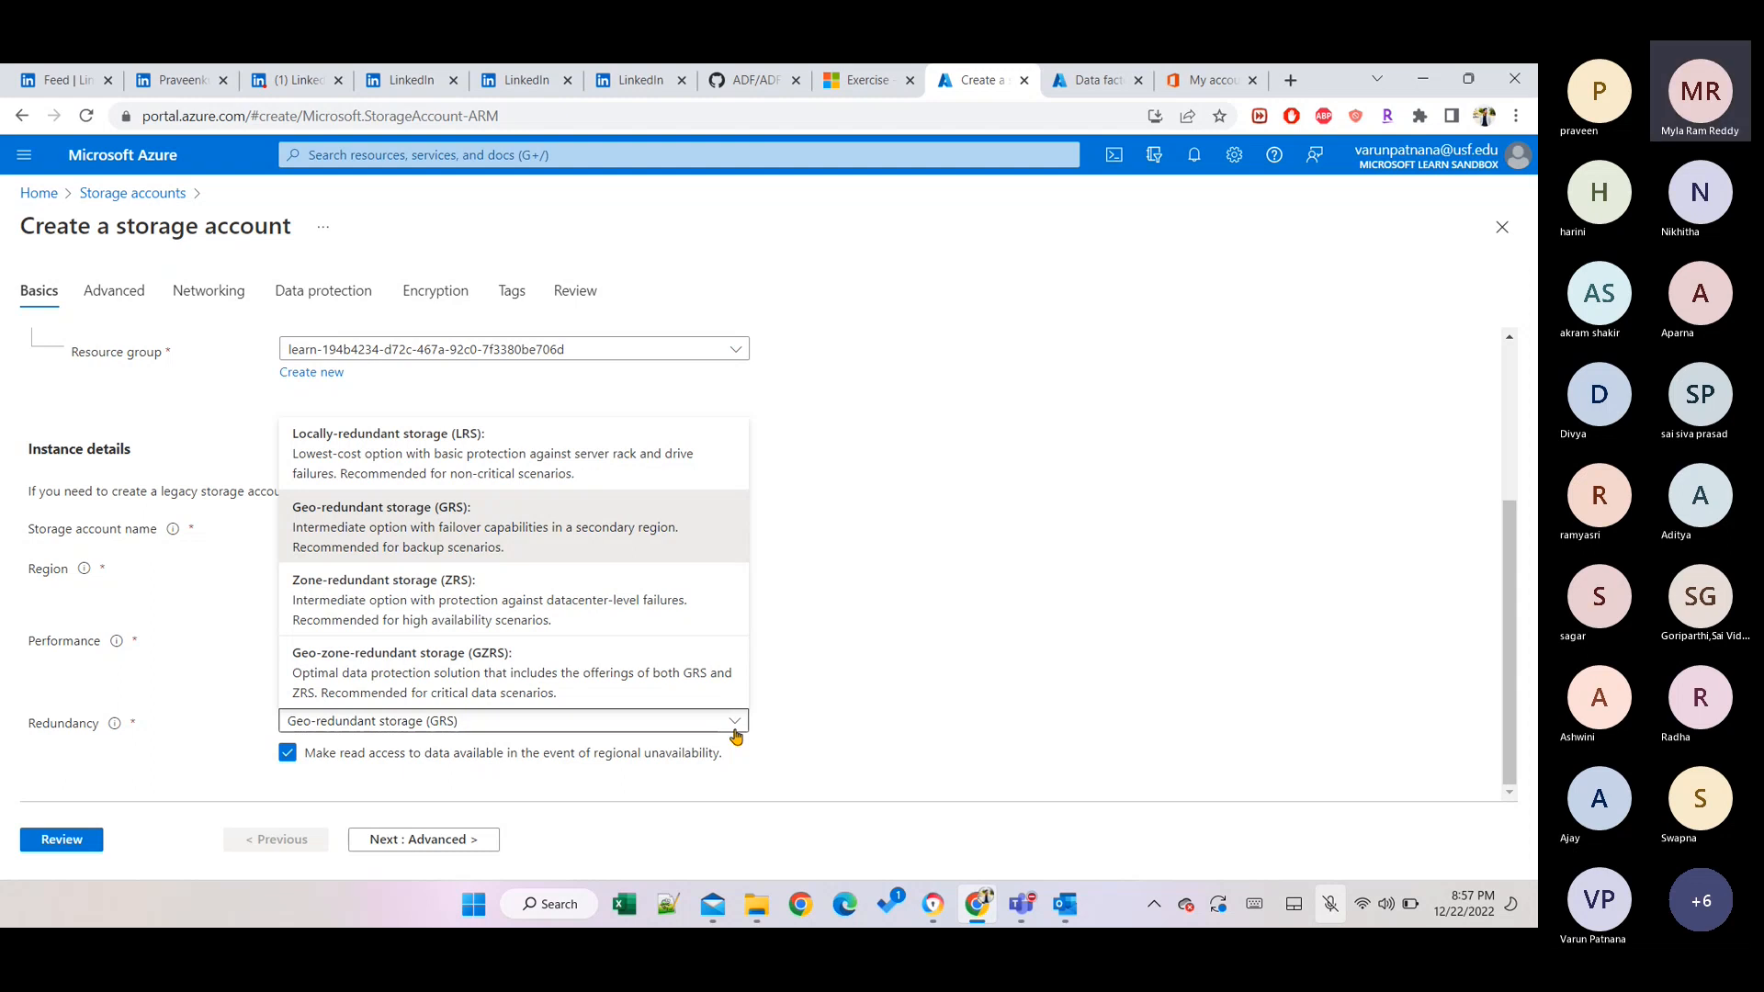
Change redundancy to Locally-redundant storage (LRS) and continue to the Advanced settings.
click(486, 442)
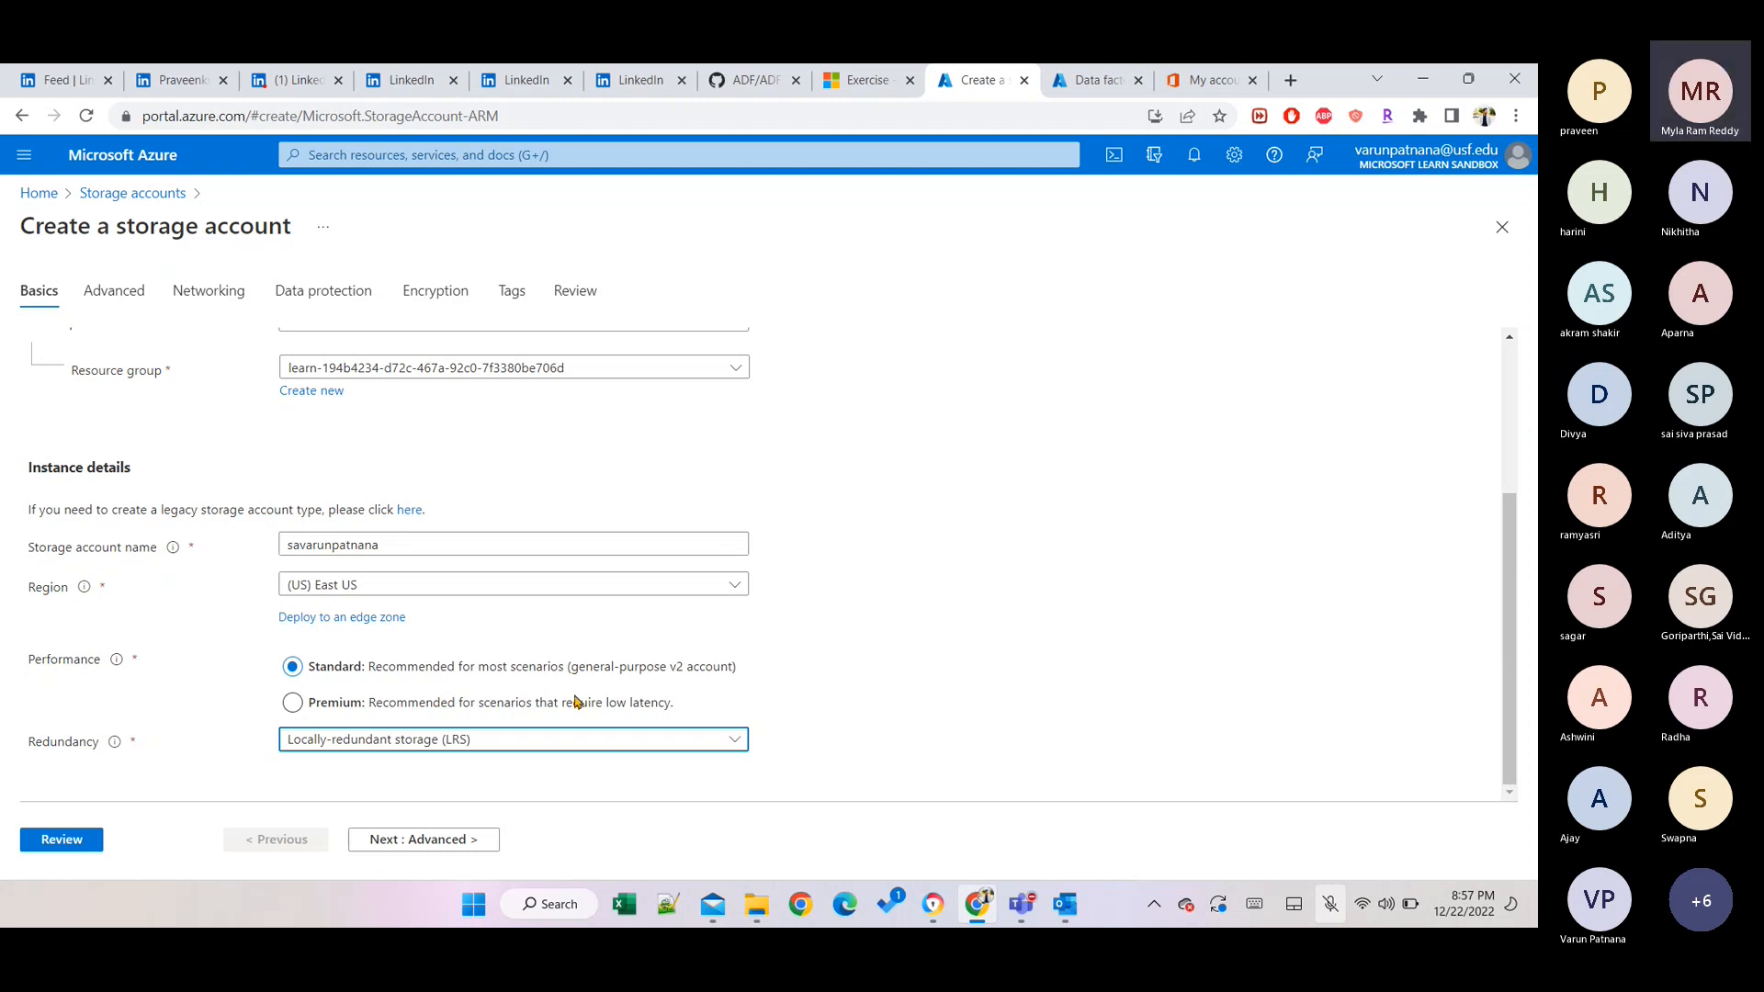
click(404, 837)
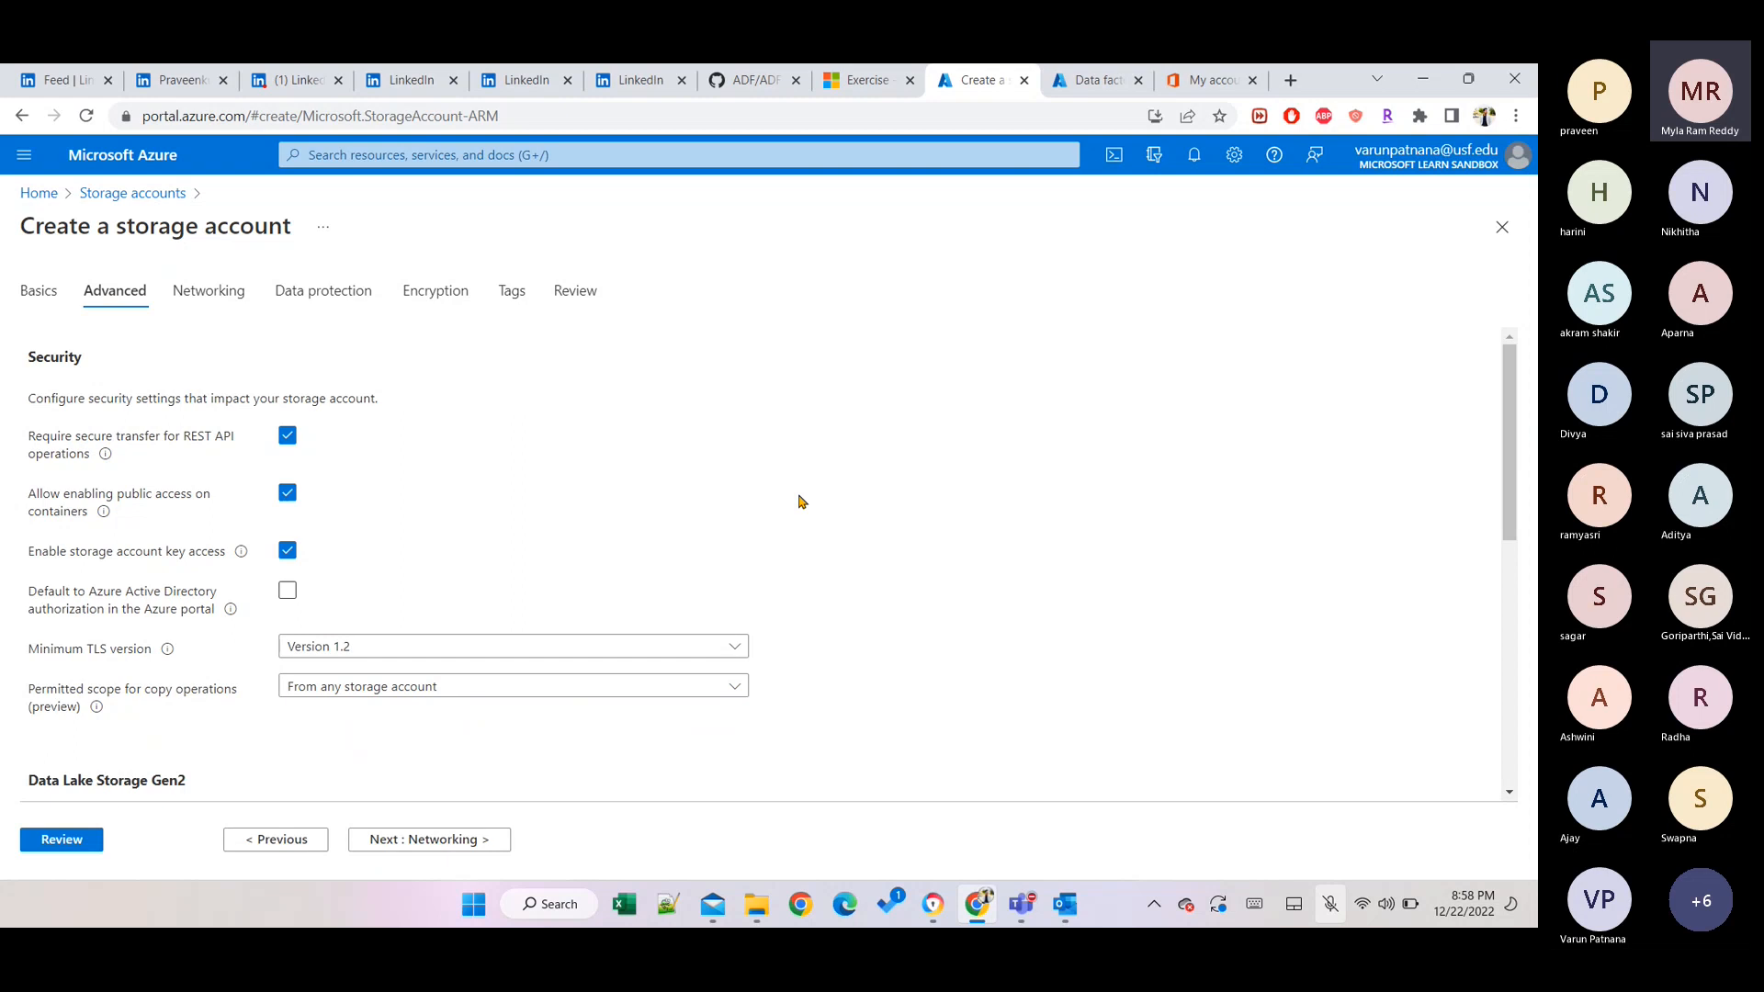
Leave Enable hierarchical namespace unticked after toggling it, then go to Networking.
scroll(799, 502, down, 4)
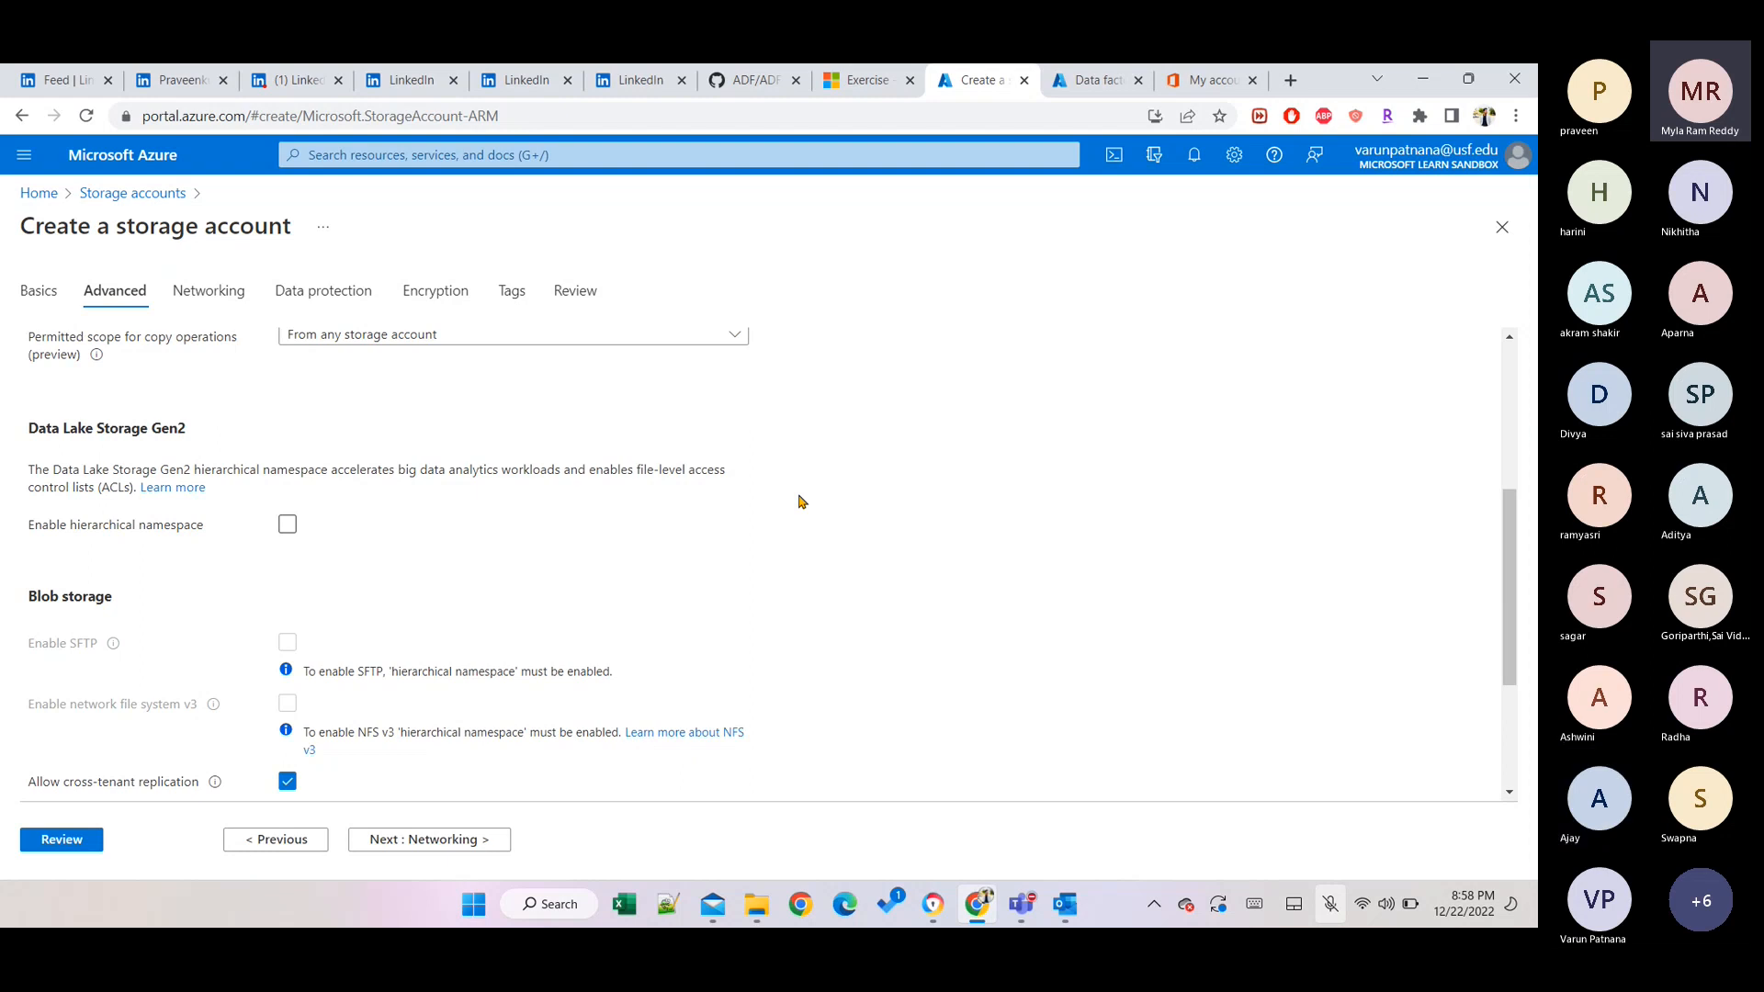
click(288, 525)
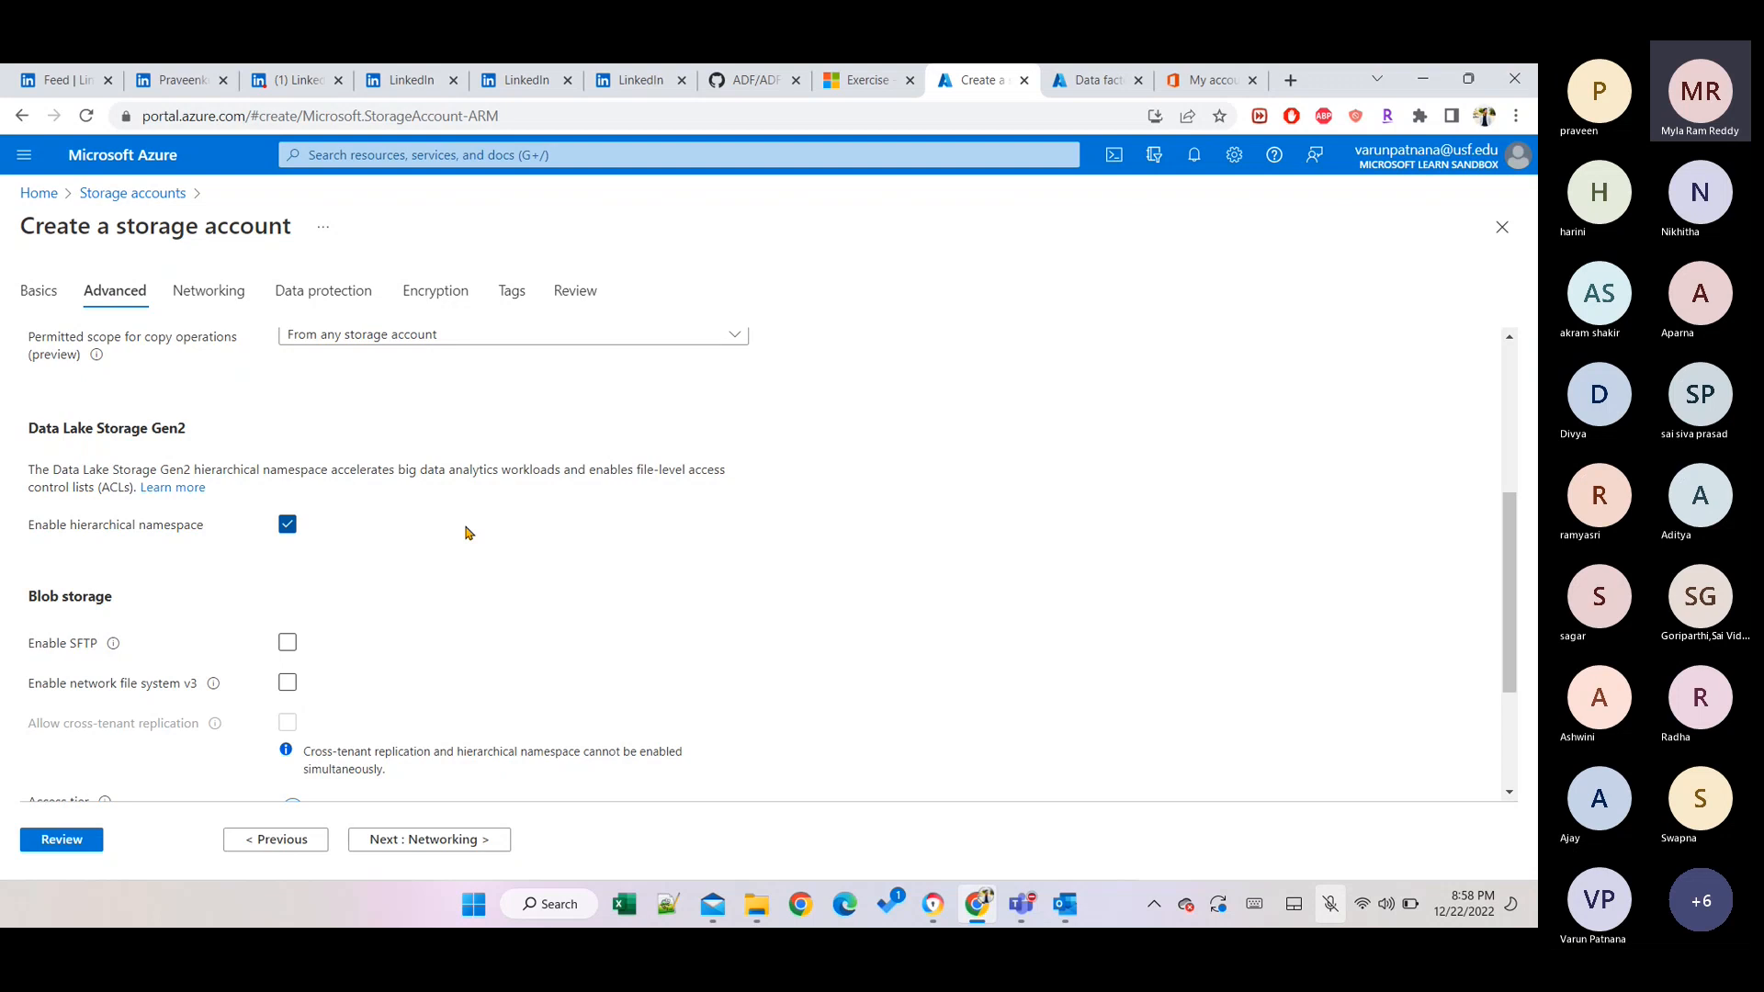
click(286, 528)
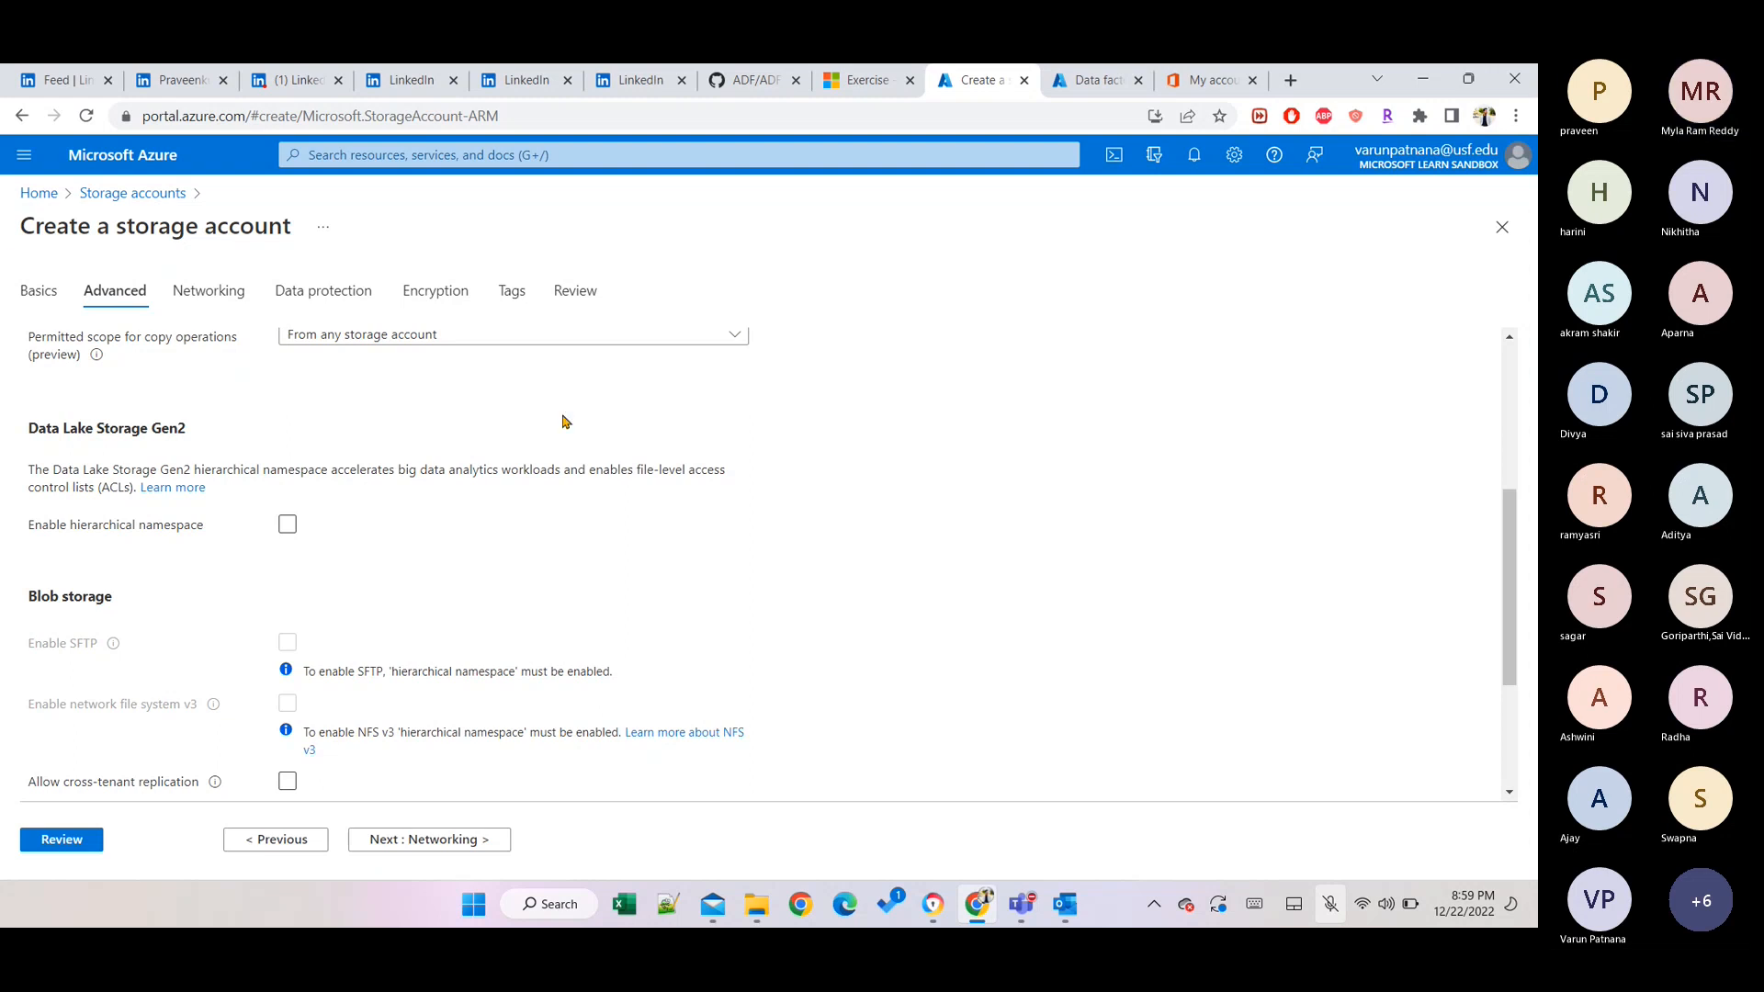
click(196, 306)
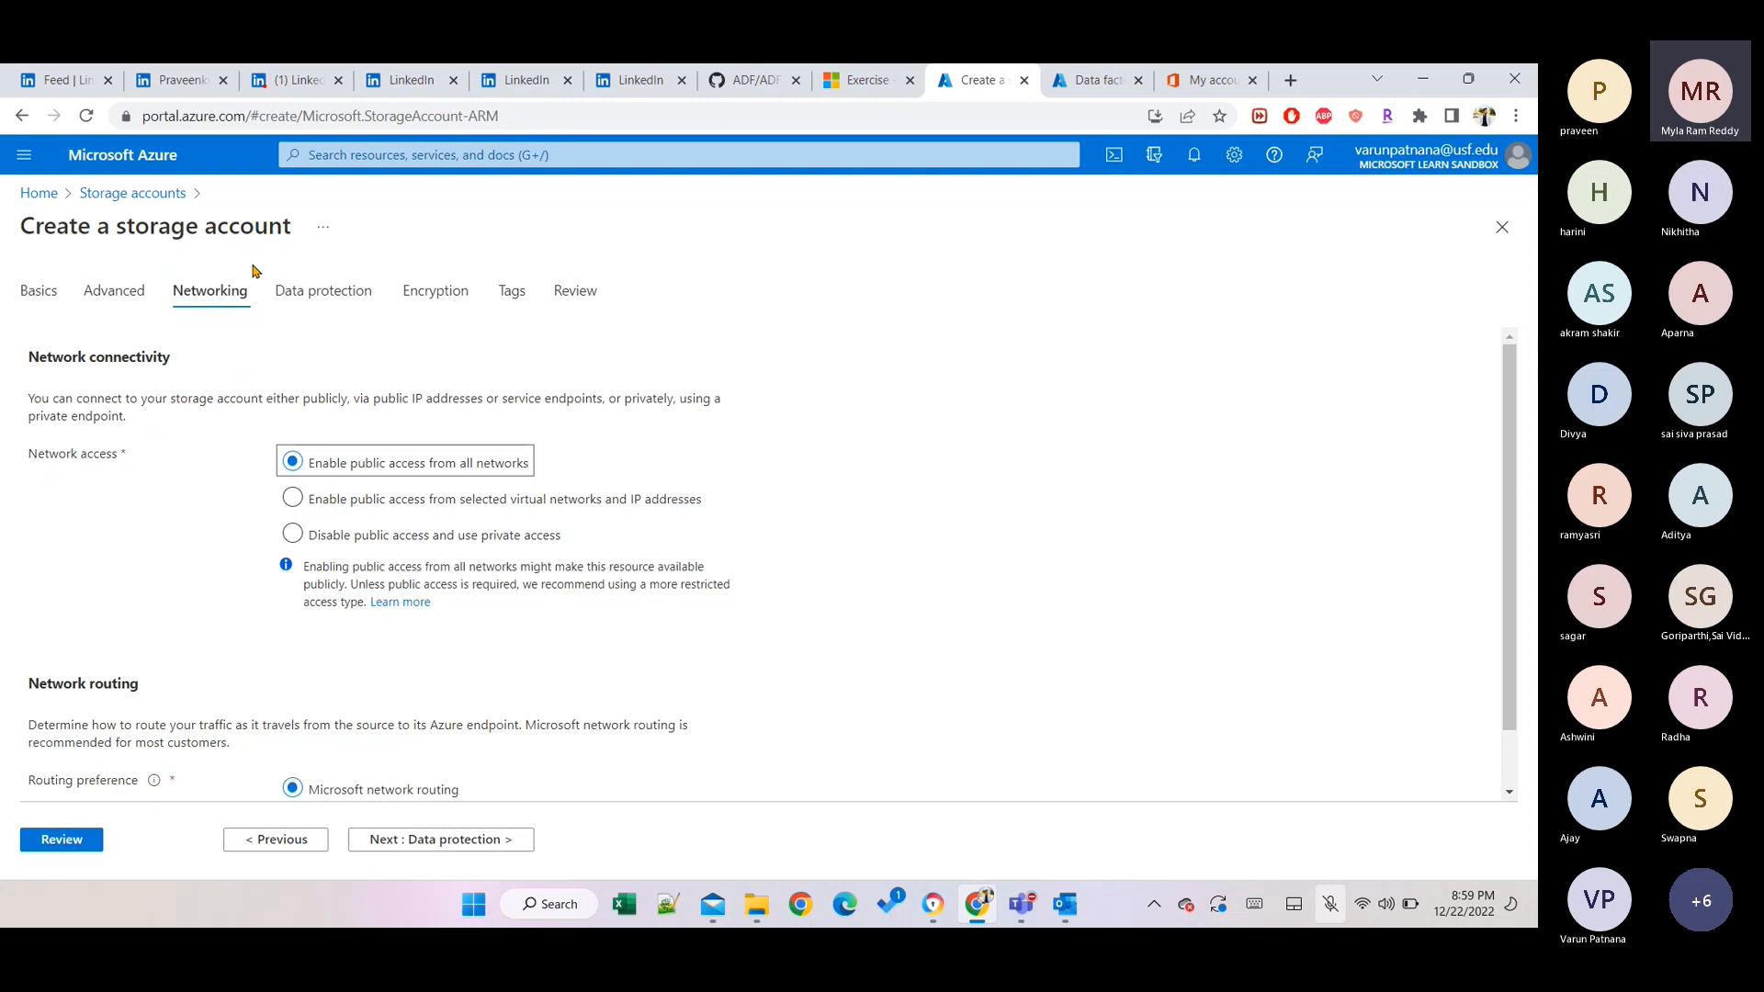
Pass through Data protection to the Review tab so final validation runs.
click(291, 301)
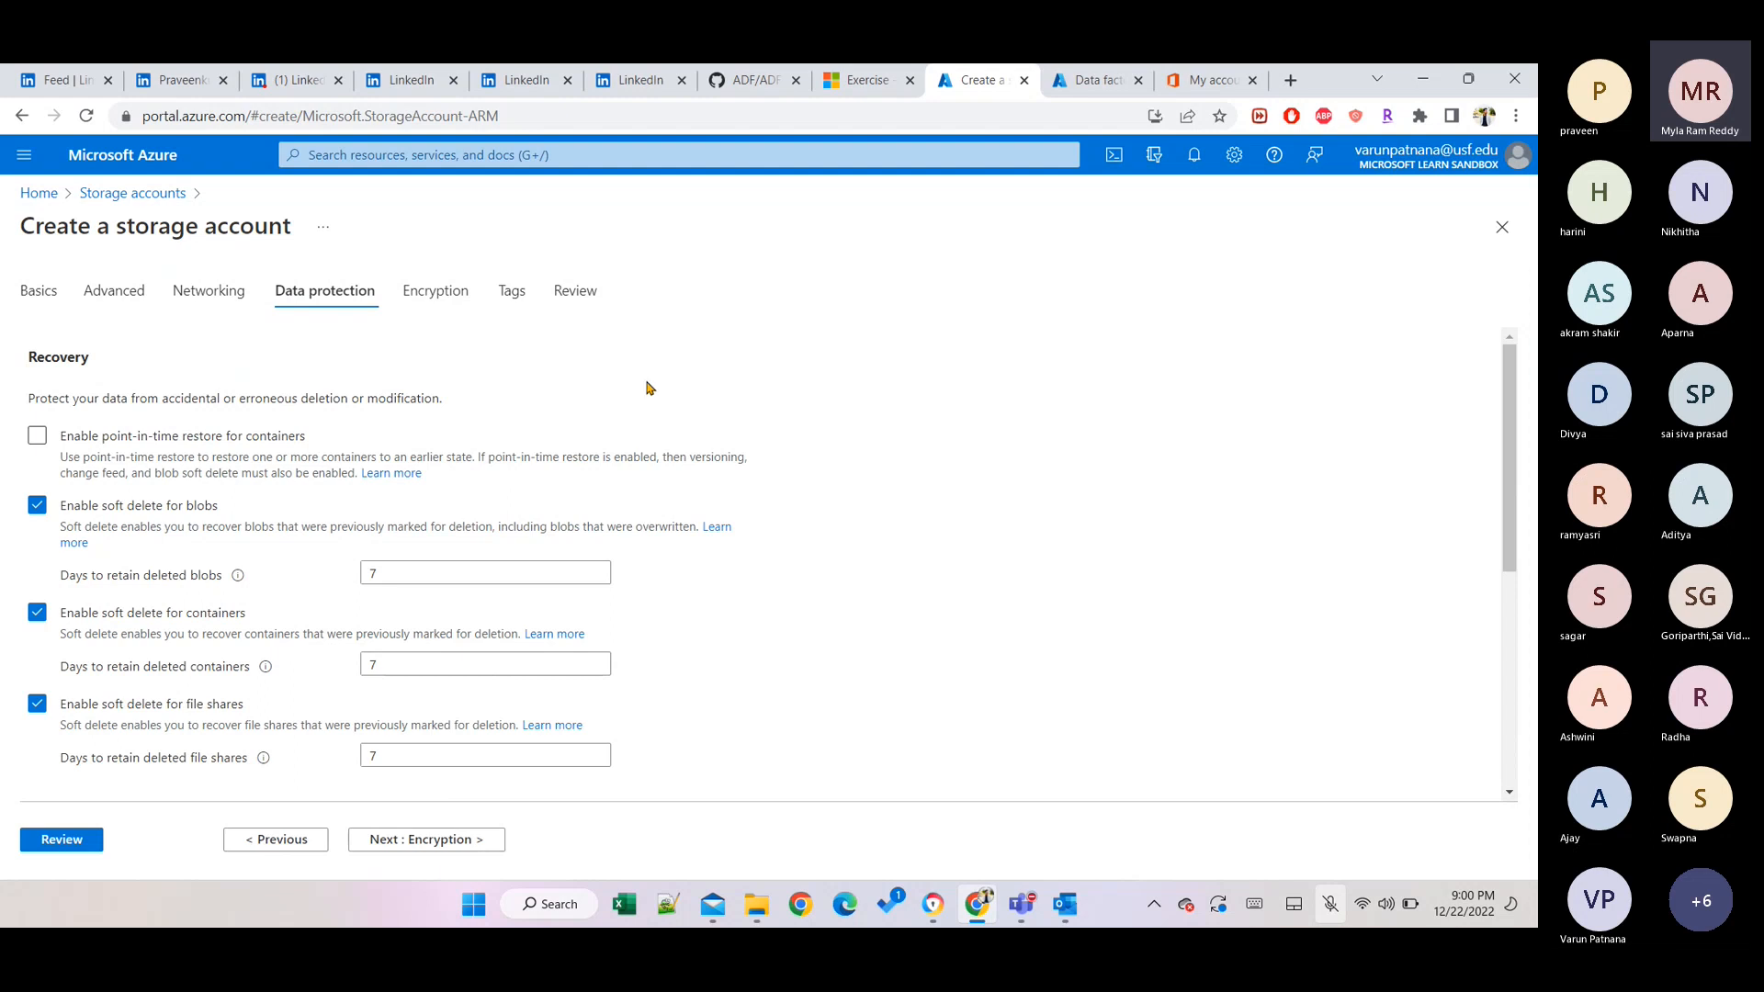
click(60, 840)
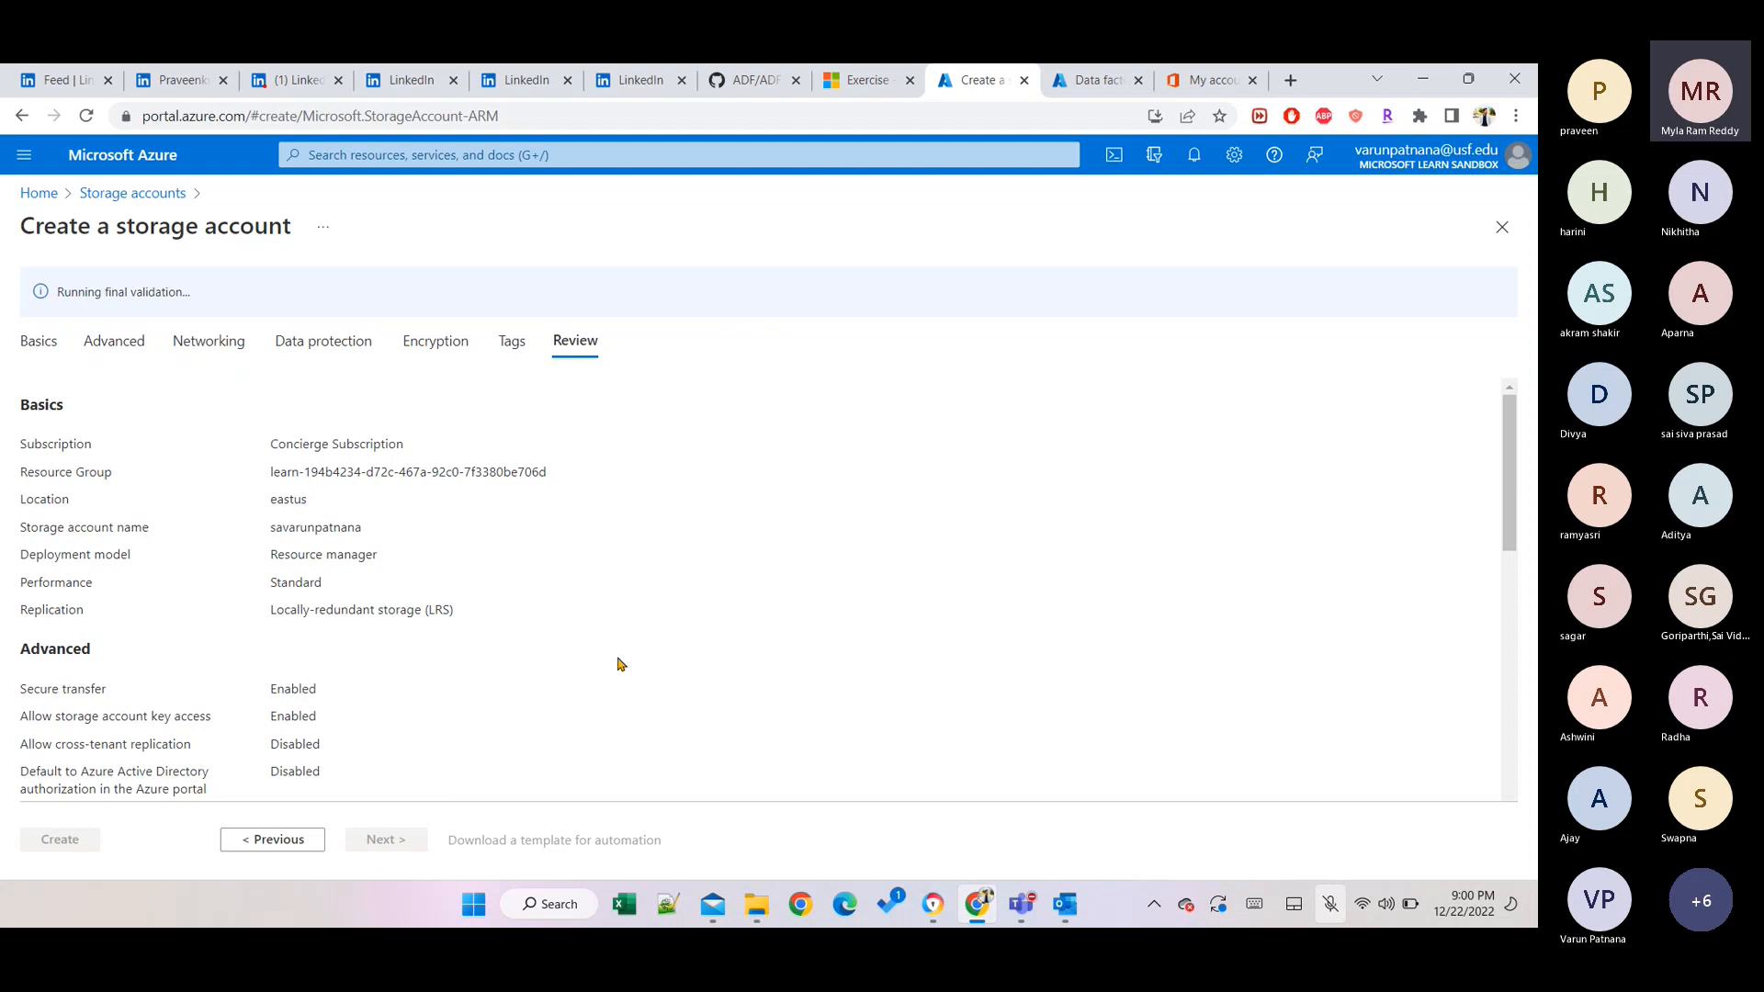
Look over the Review summary and submit the storage account deployment.
scroll(617, 663, down, 10)
scroll(619, 663, down, 1)
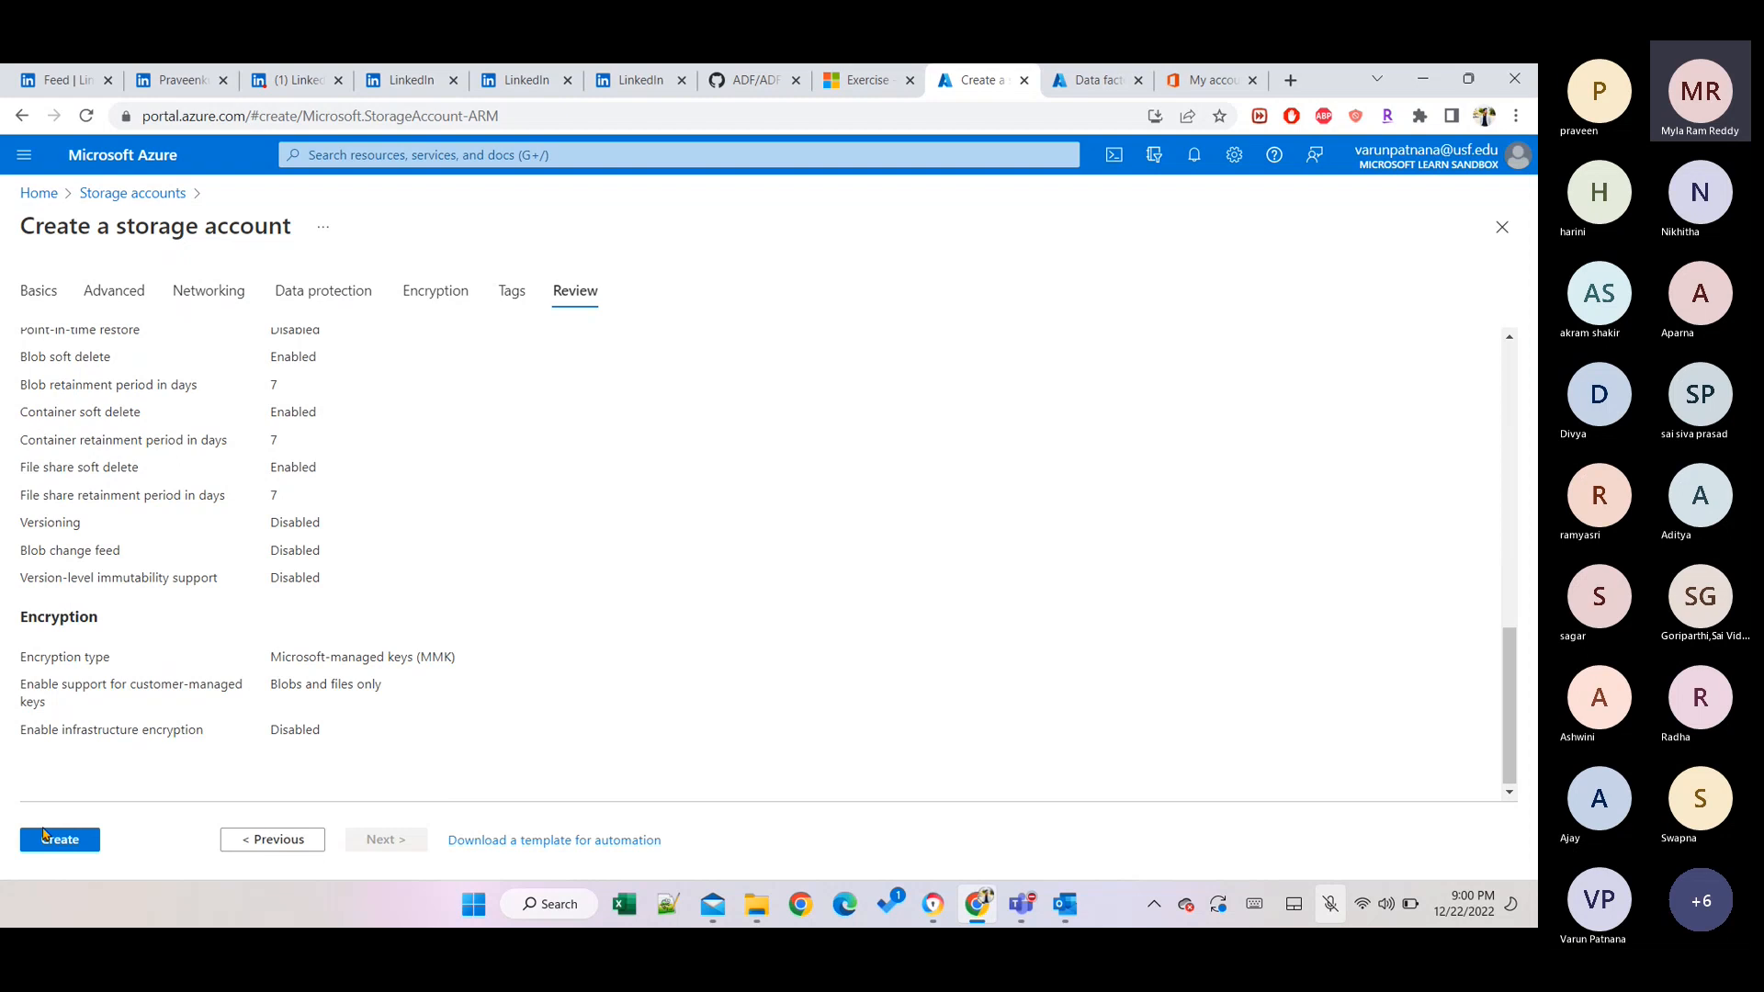
click(50, 838)
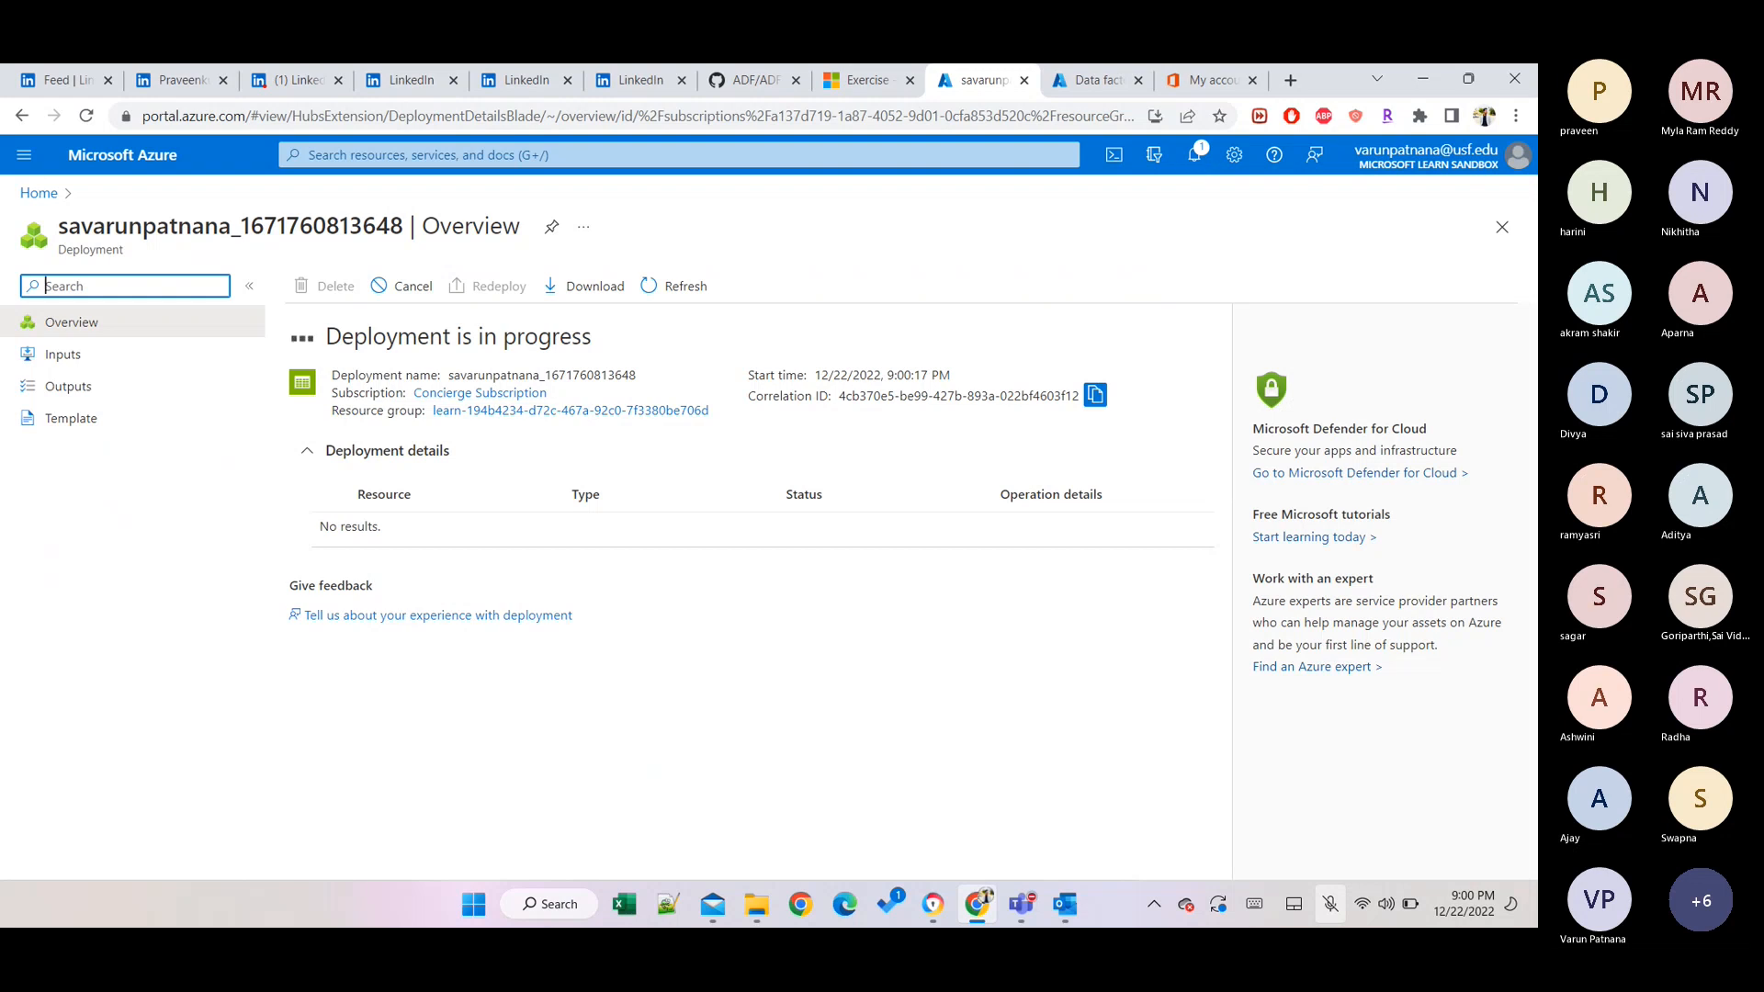
Once 'Your deployment is complete' appears, go to the new storage account resource.
click(1330, 904)
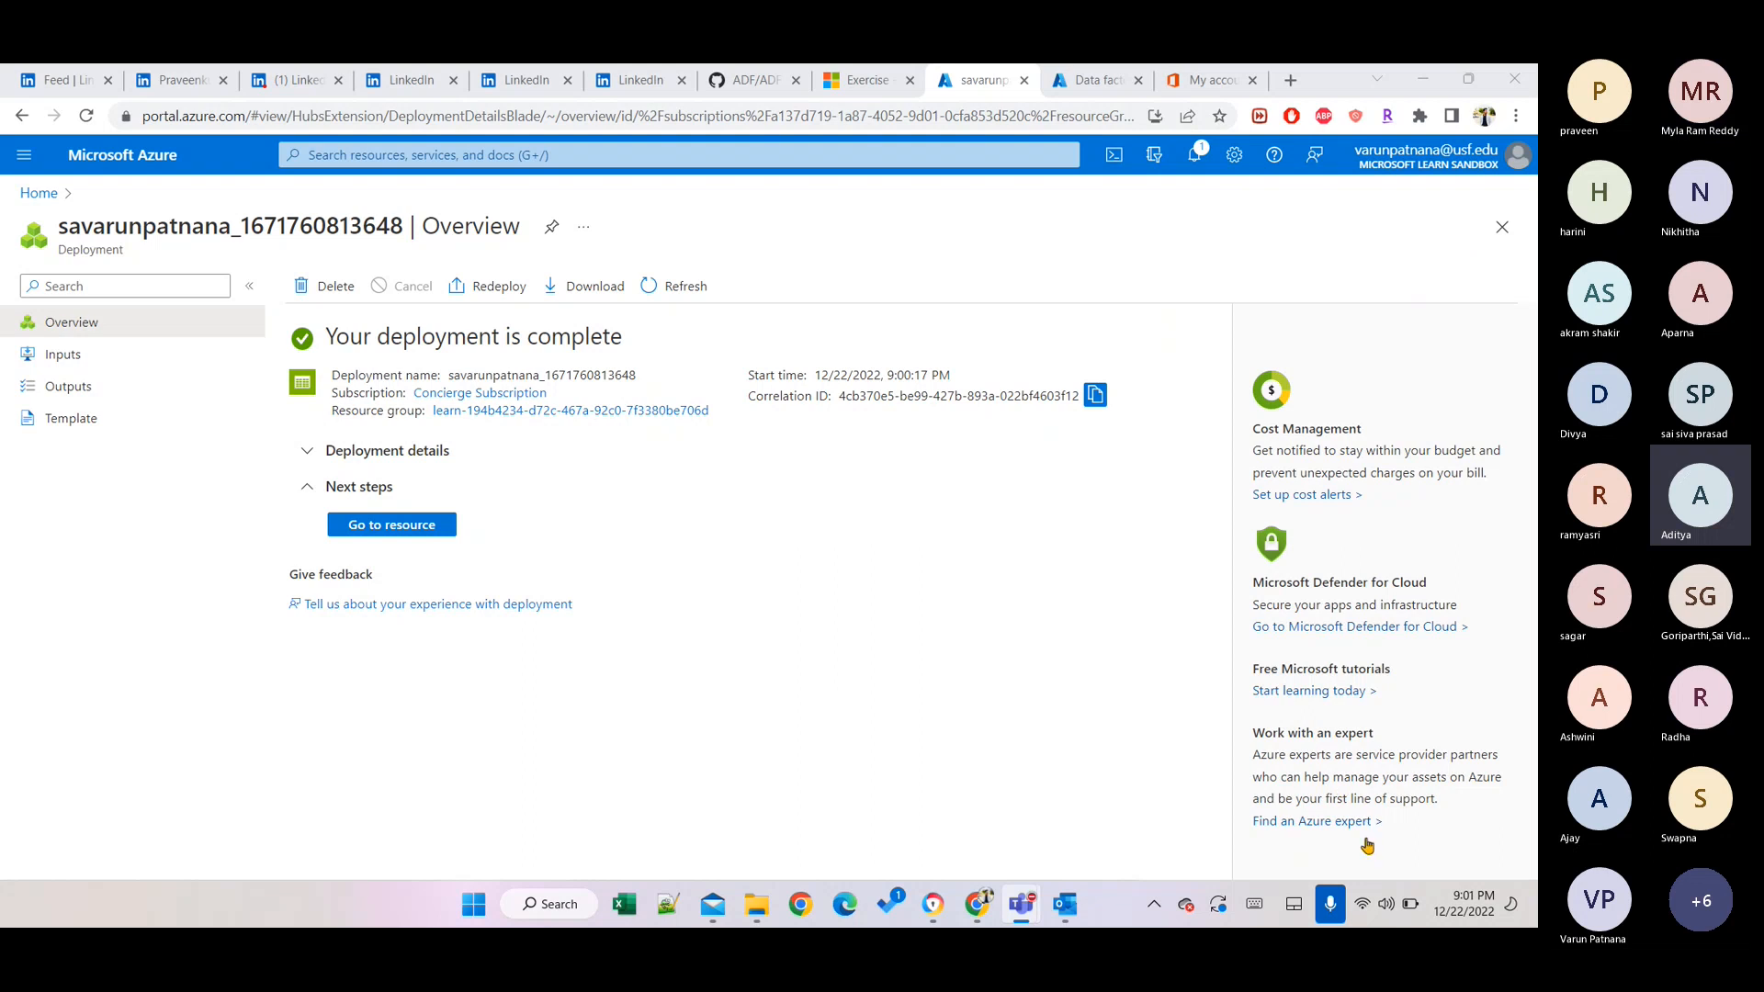
click(1330, 904)
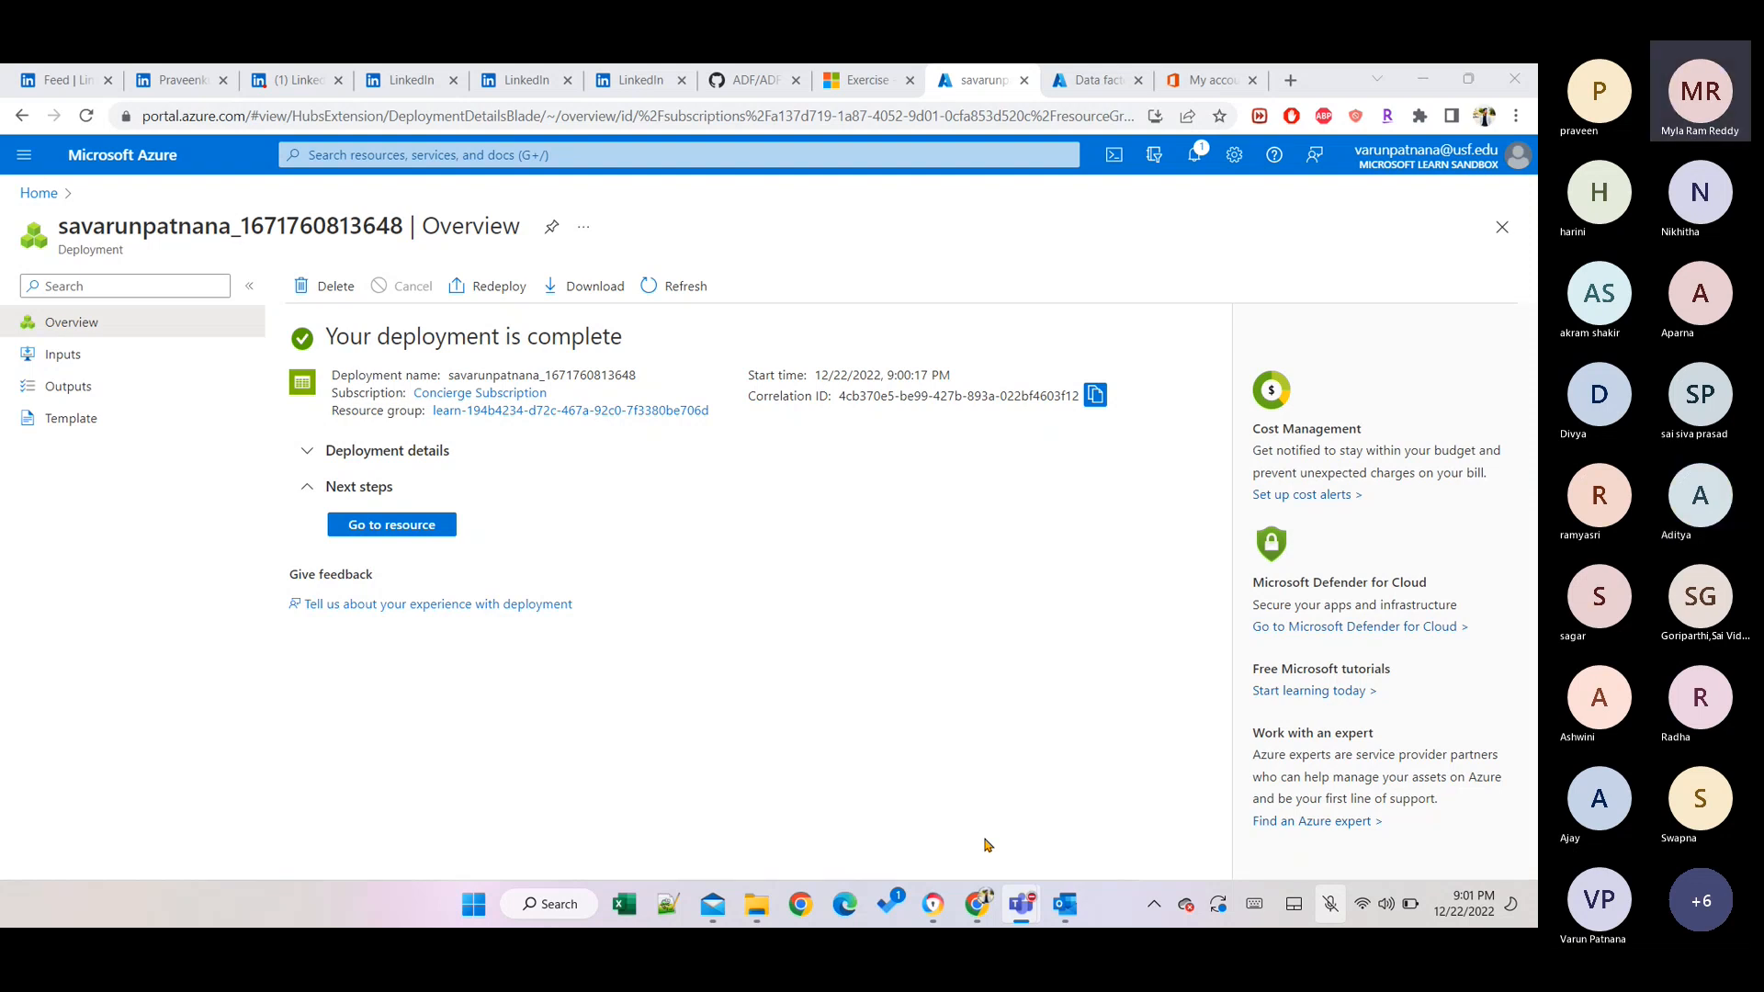
click(424, 522)
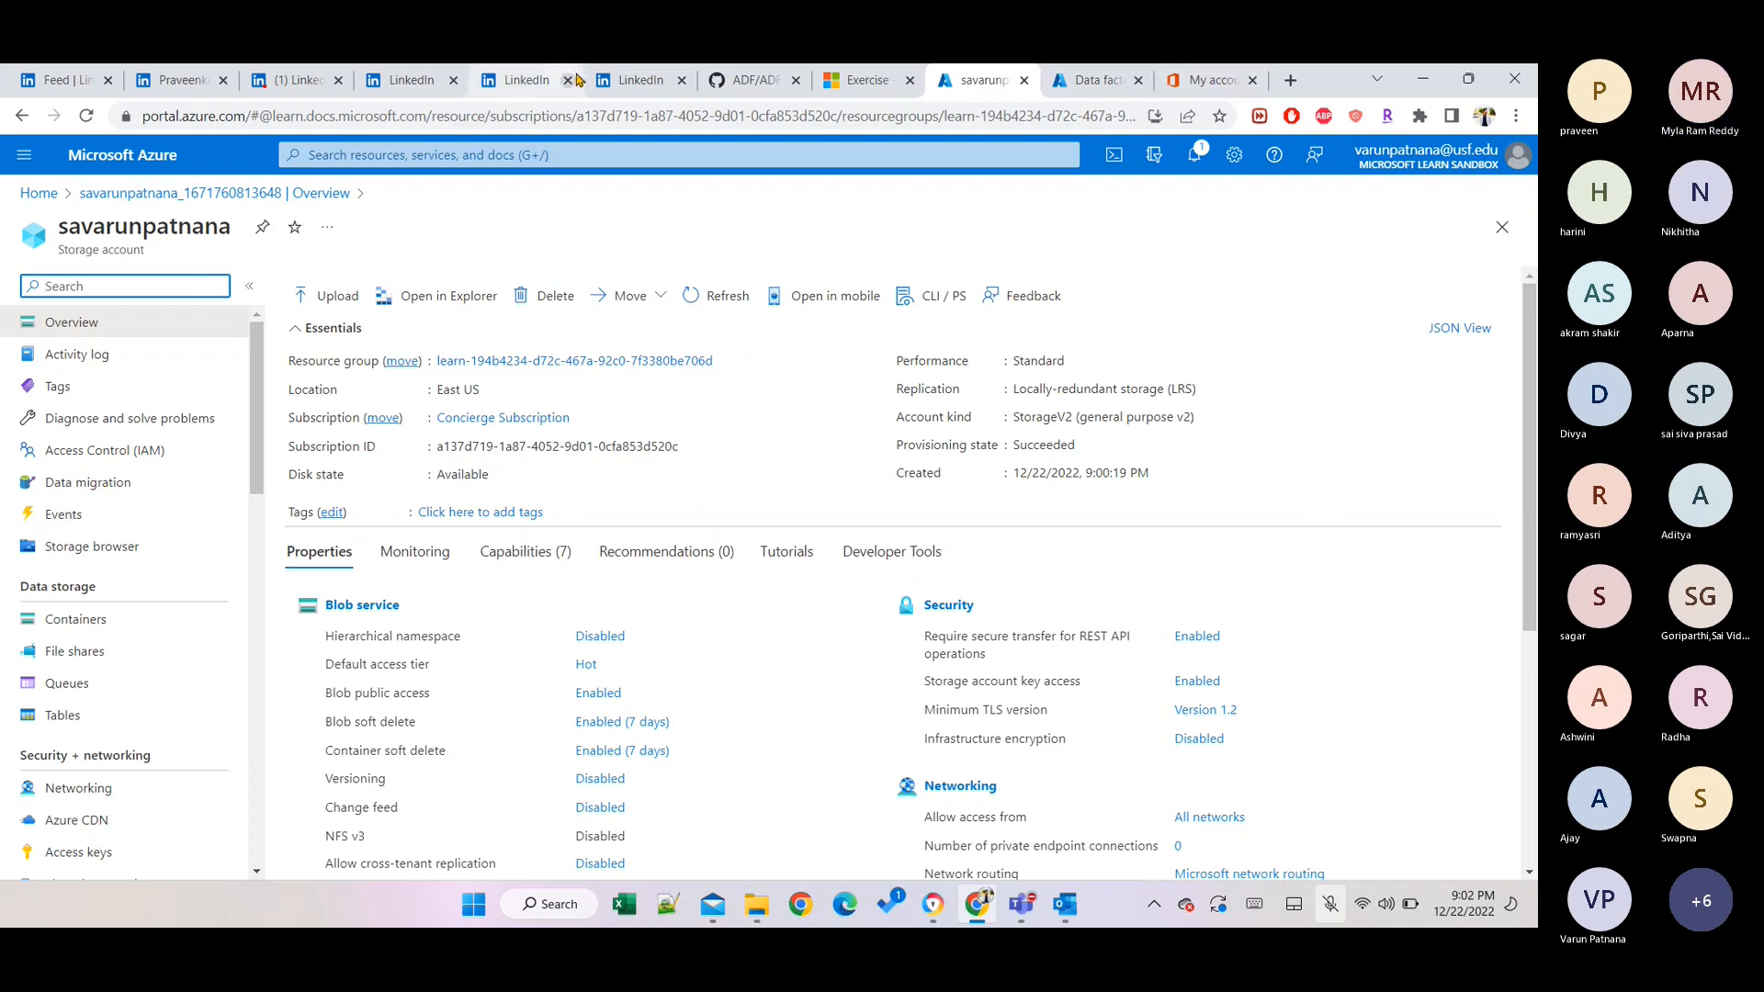
Scan the storage account properties and open its Containers list, showing only $logs.
drag(636, 80, 928, 927)
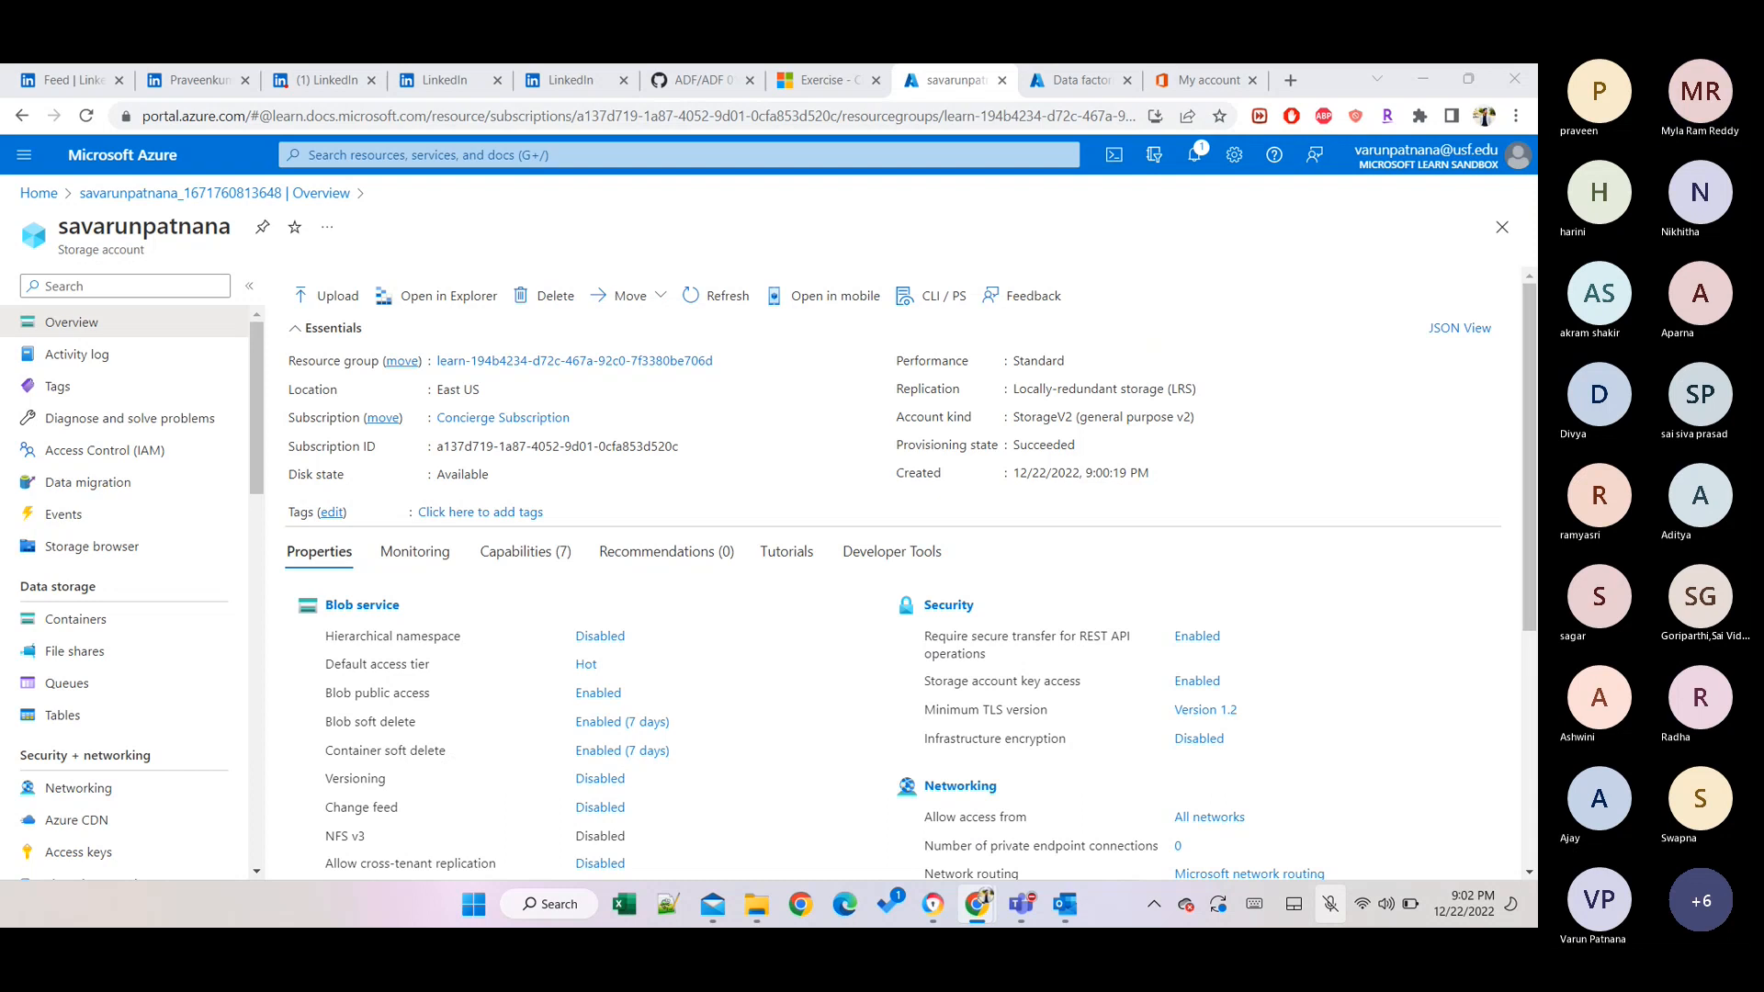
scroll(1191, 506, down, 3)
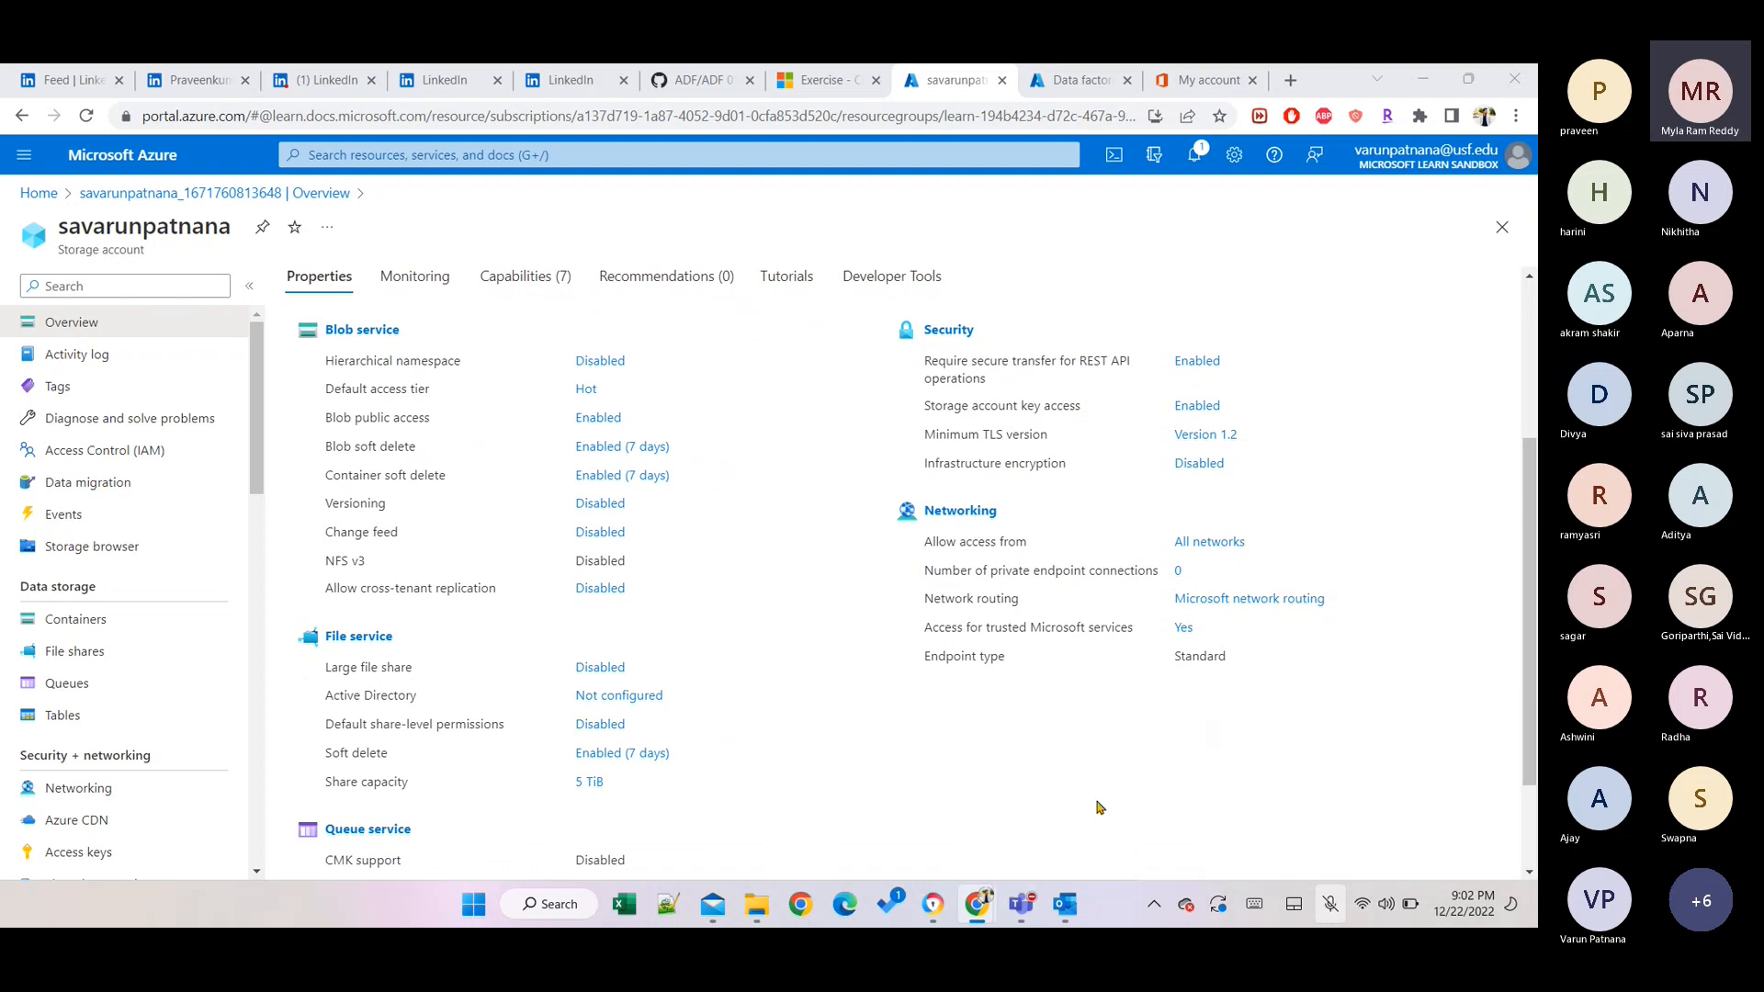
scroll(1100, 807, down, 2)
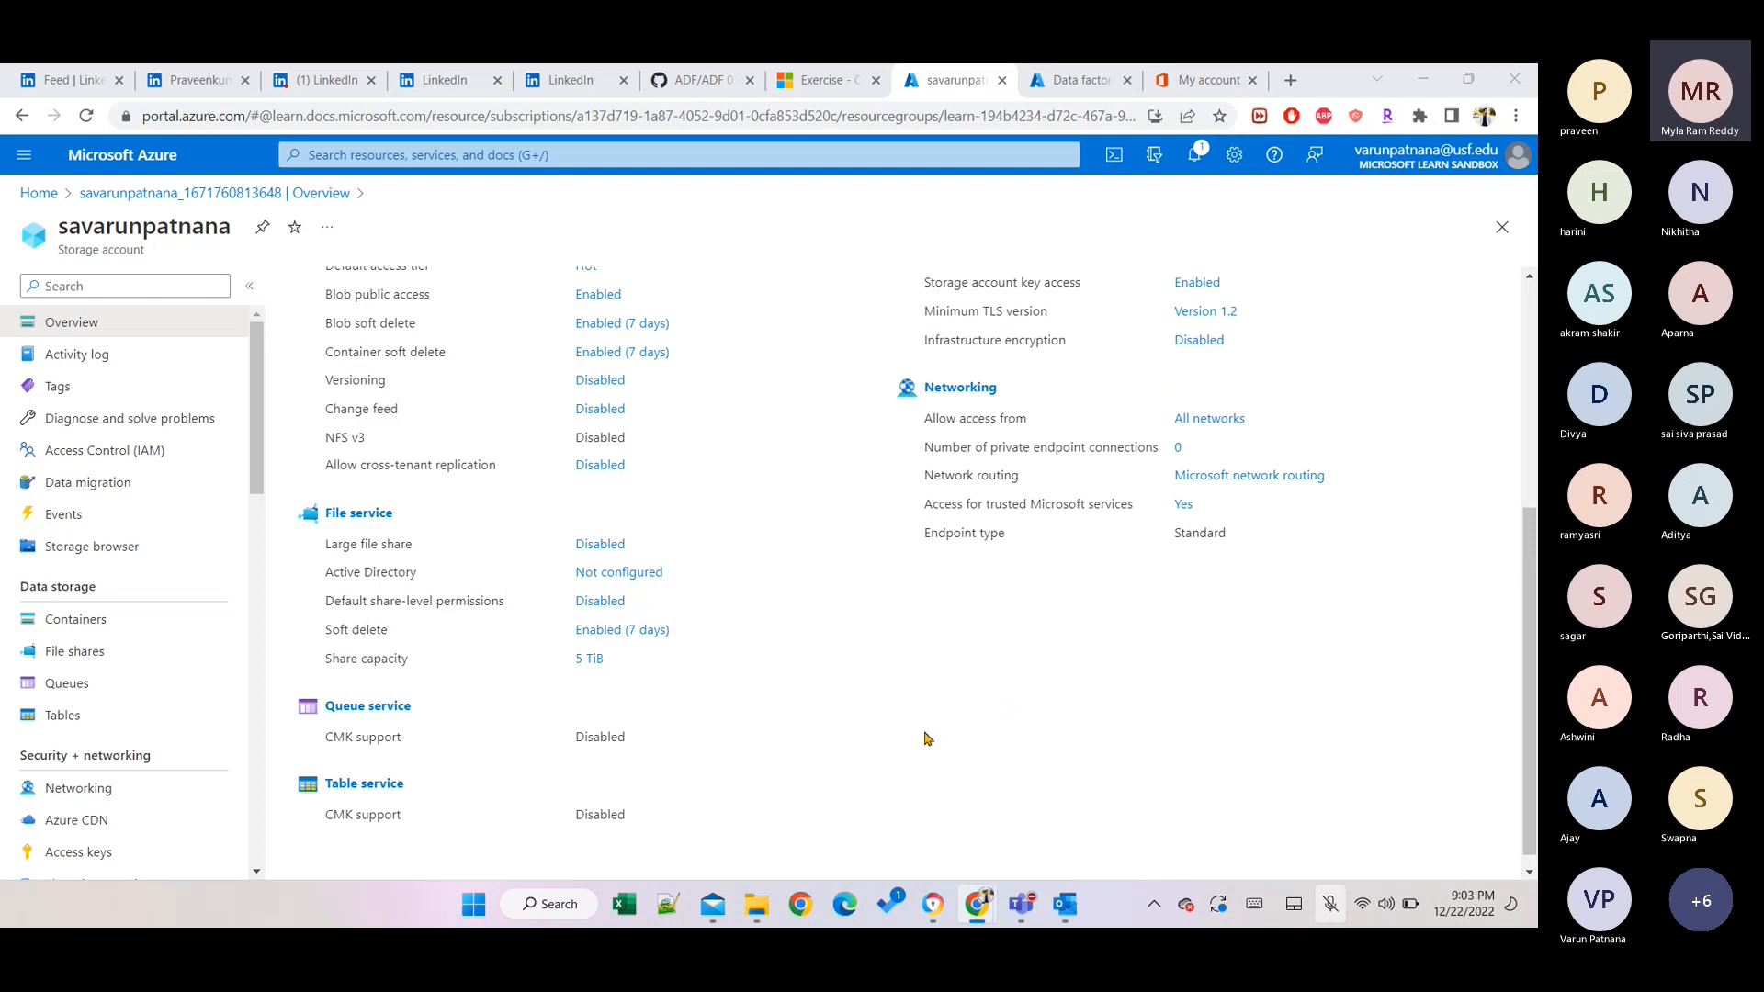
scroll(925, 737, up, 3)
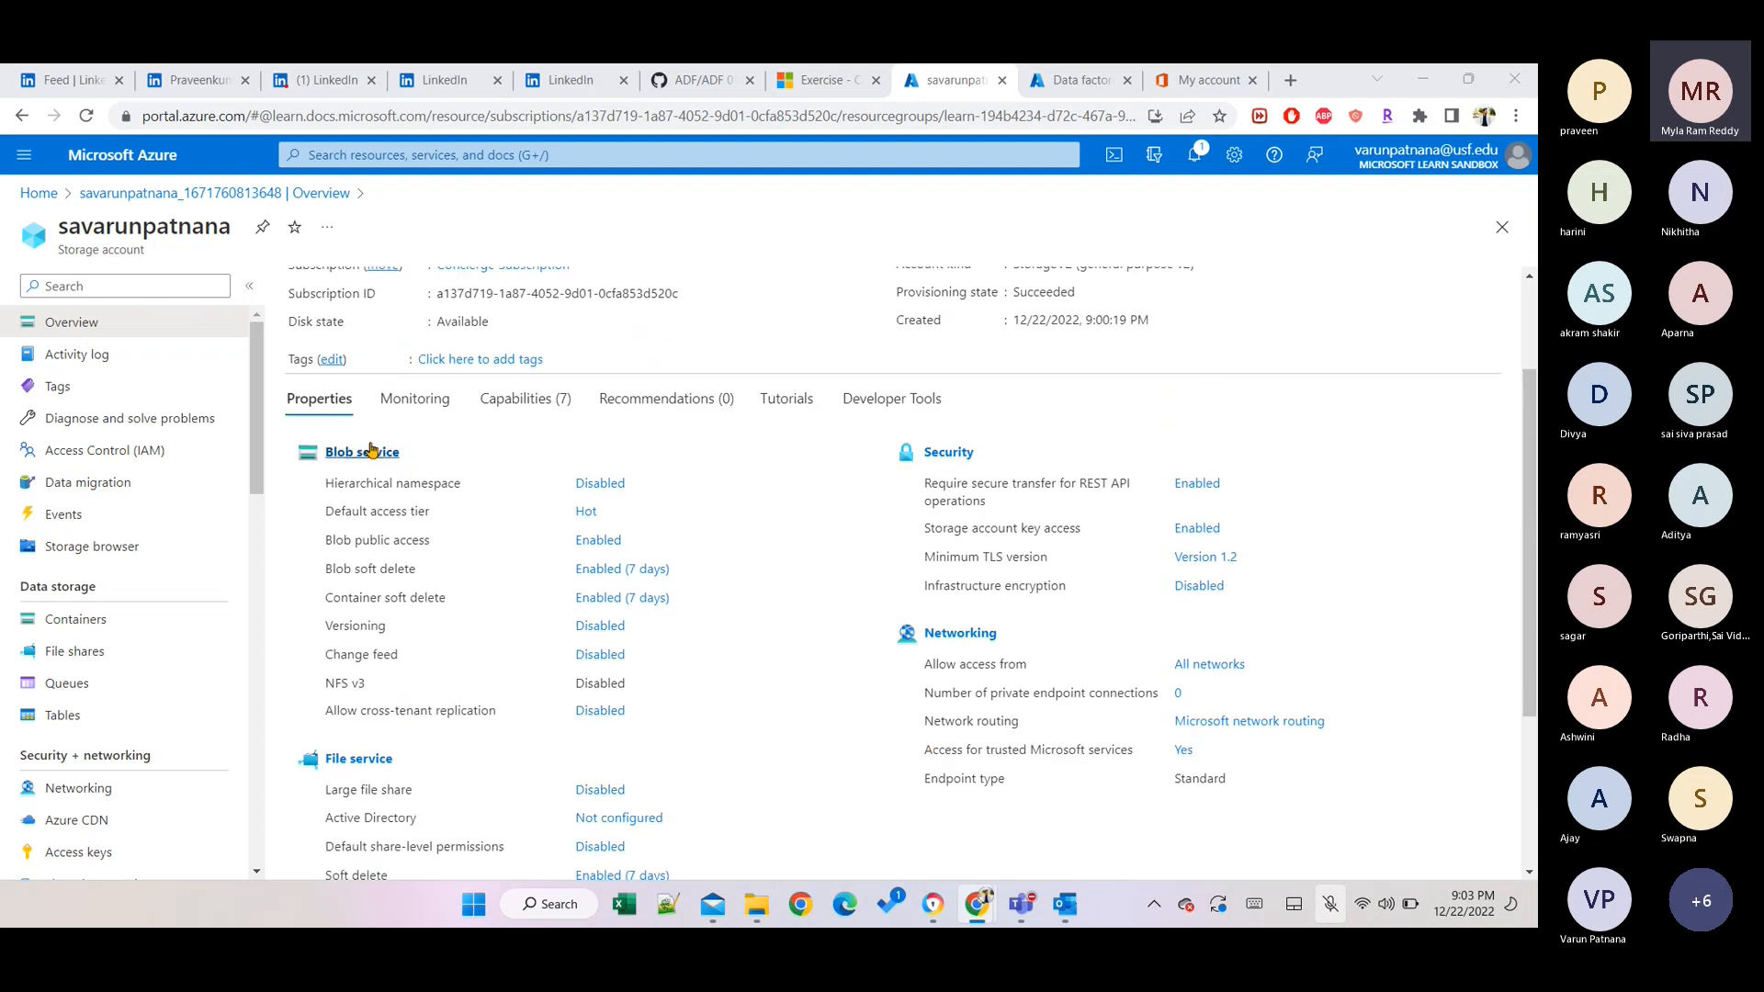
click(75, 618)
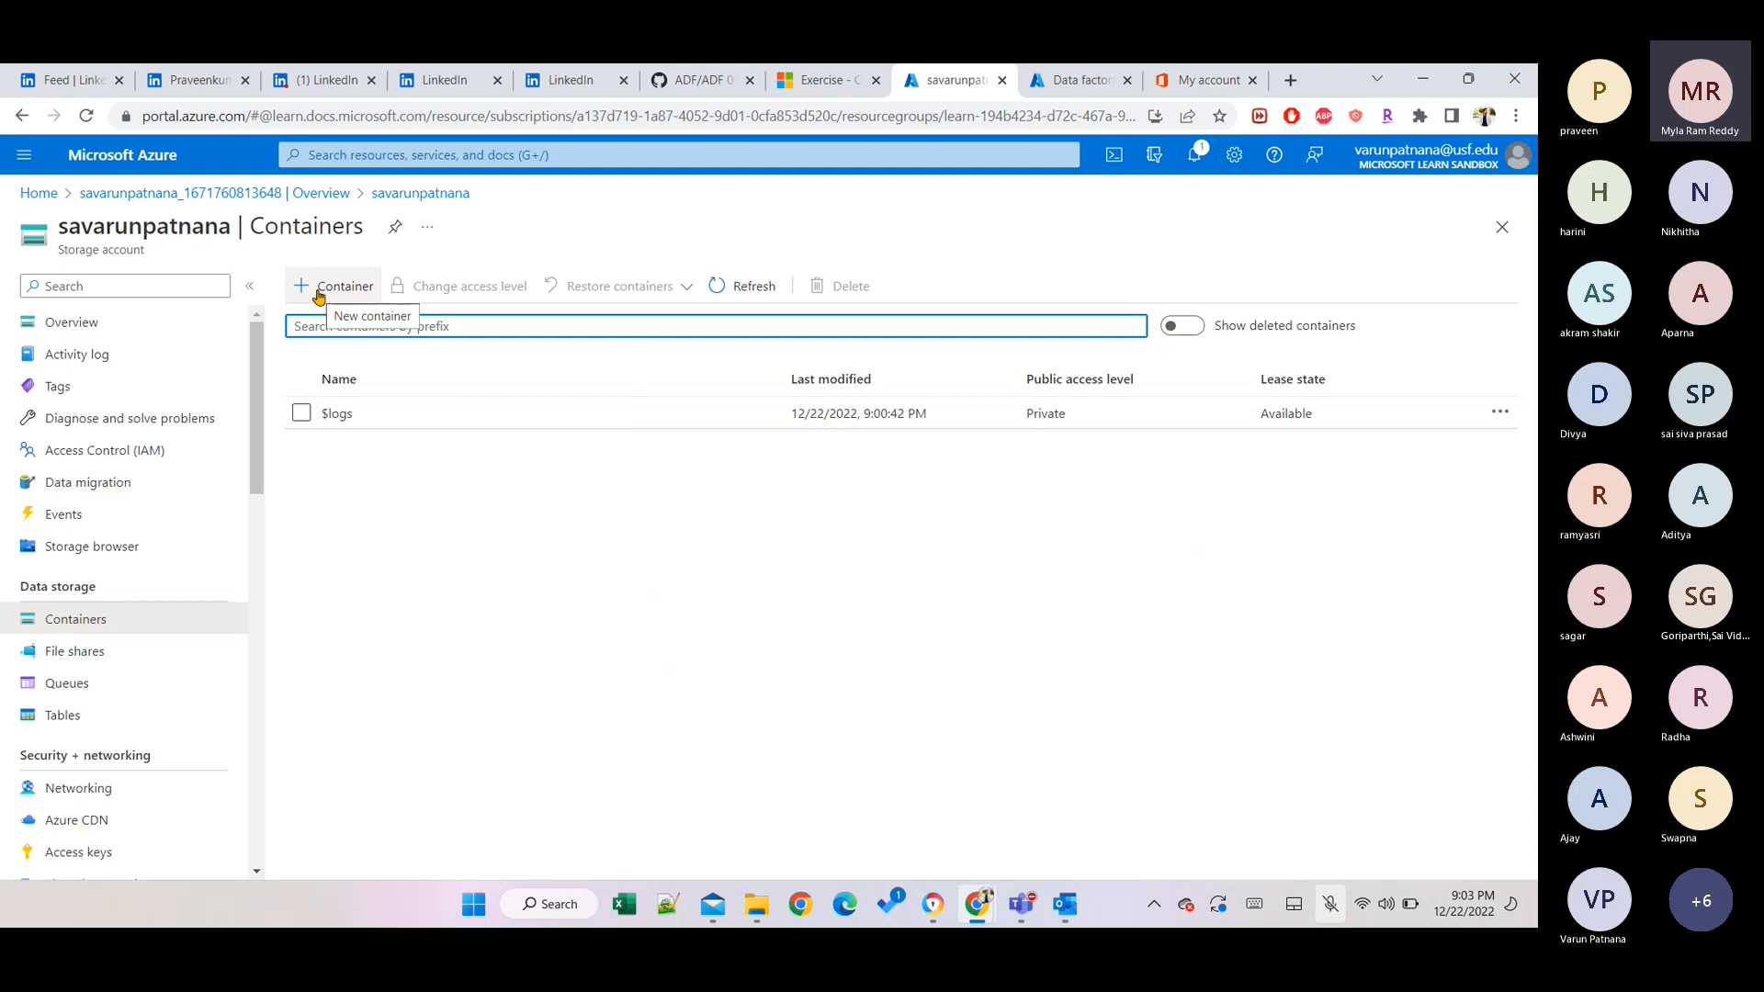
Add a container named 'input' with the default Private access level.
click(319, 294)
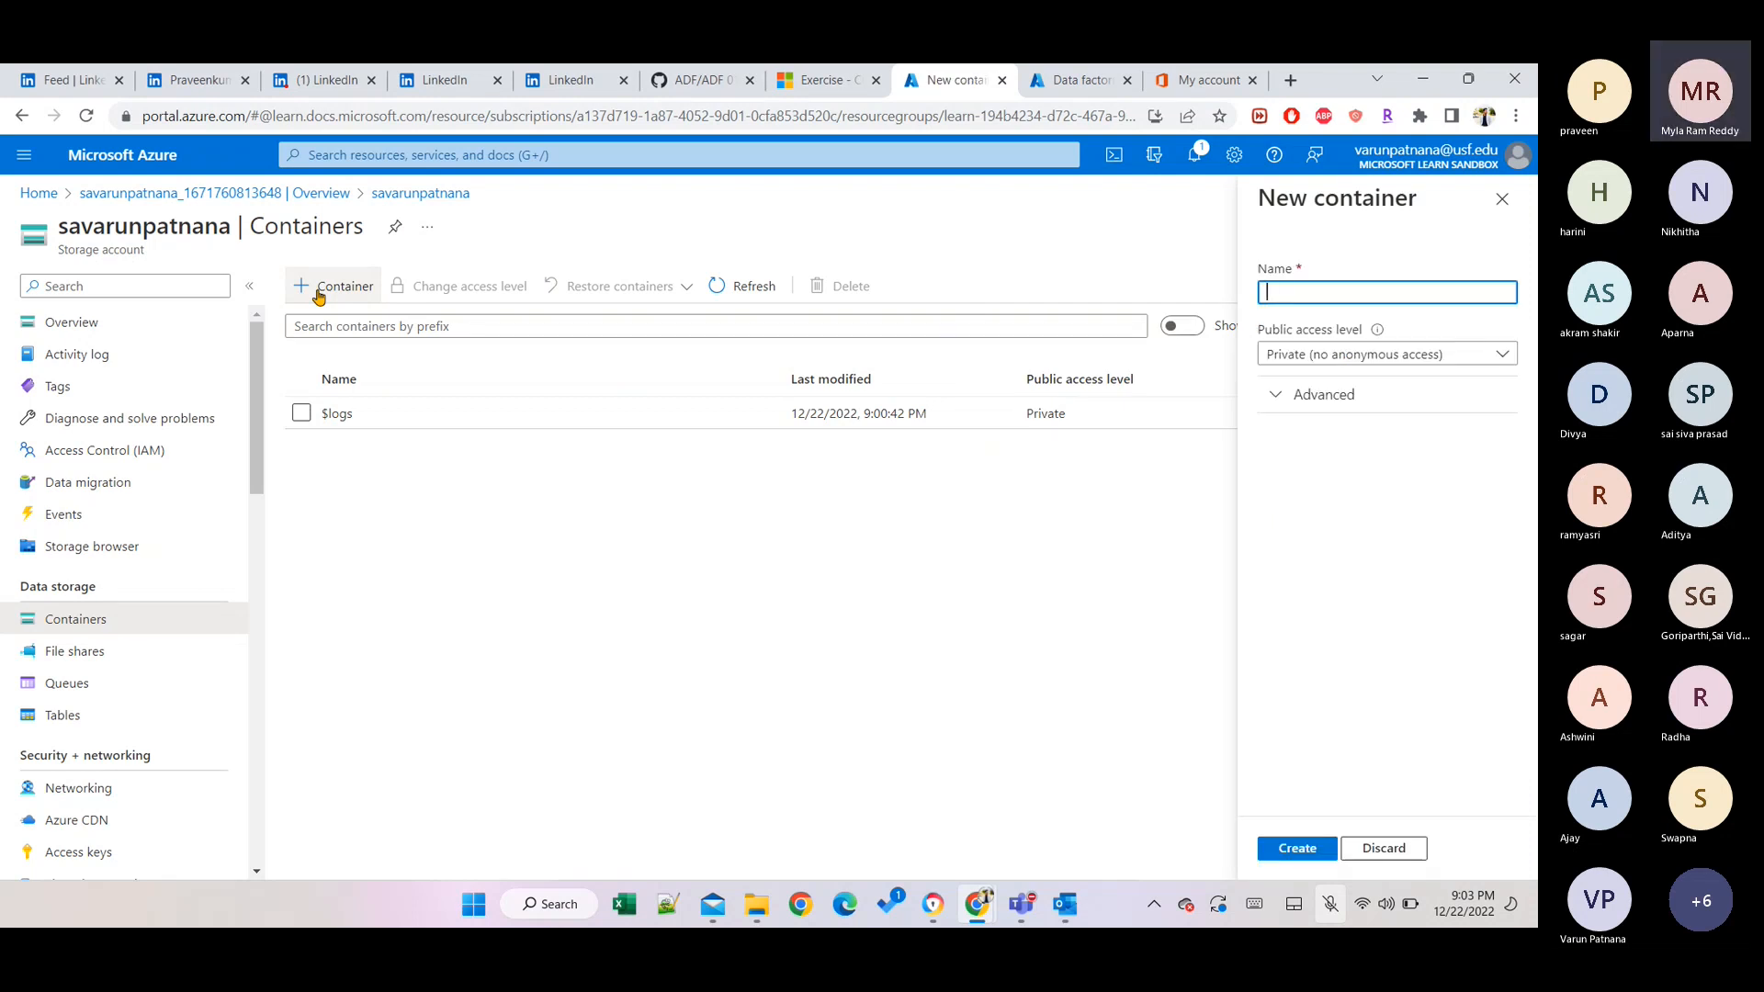
text(input)
key(Tab)
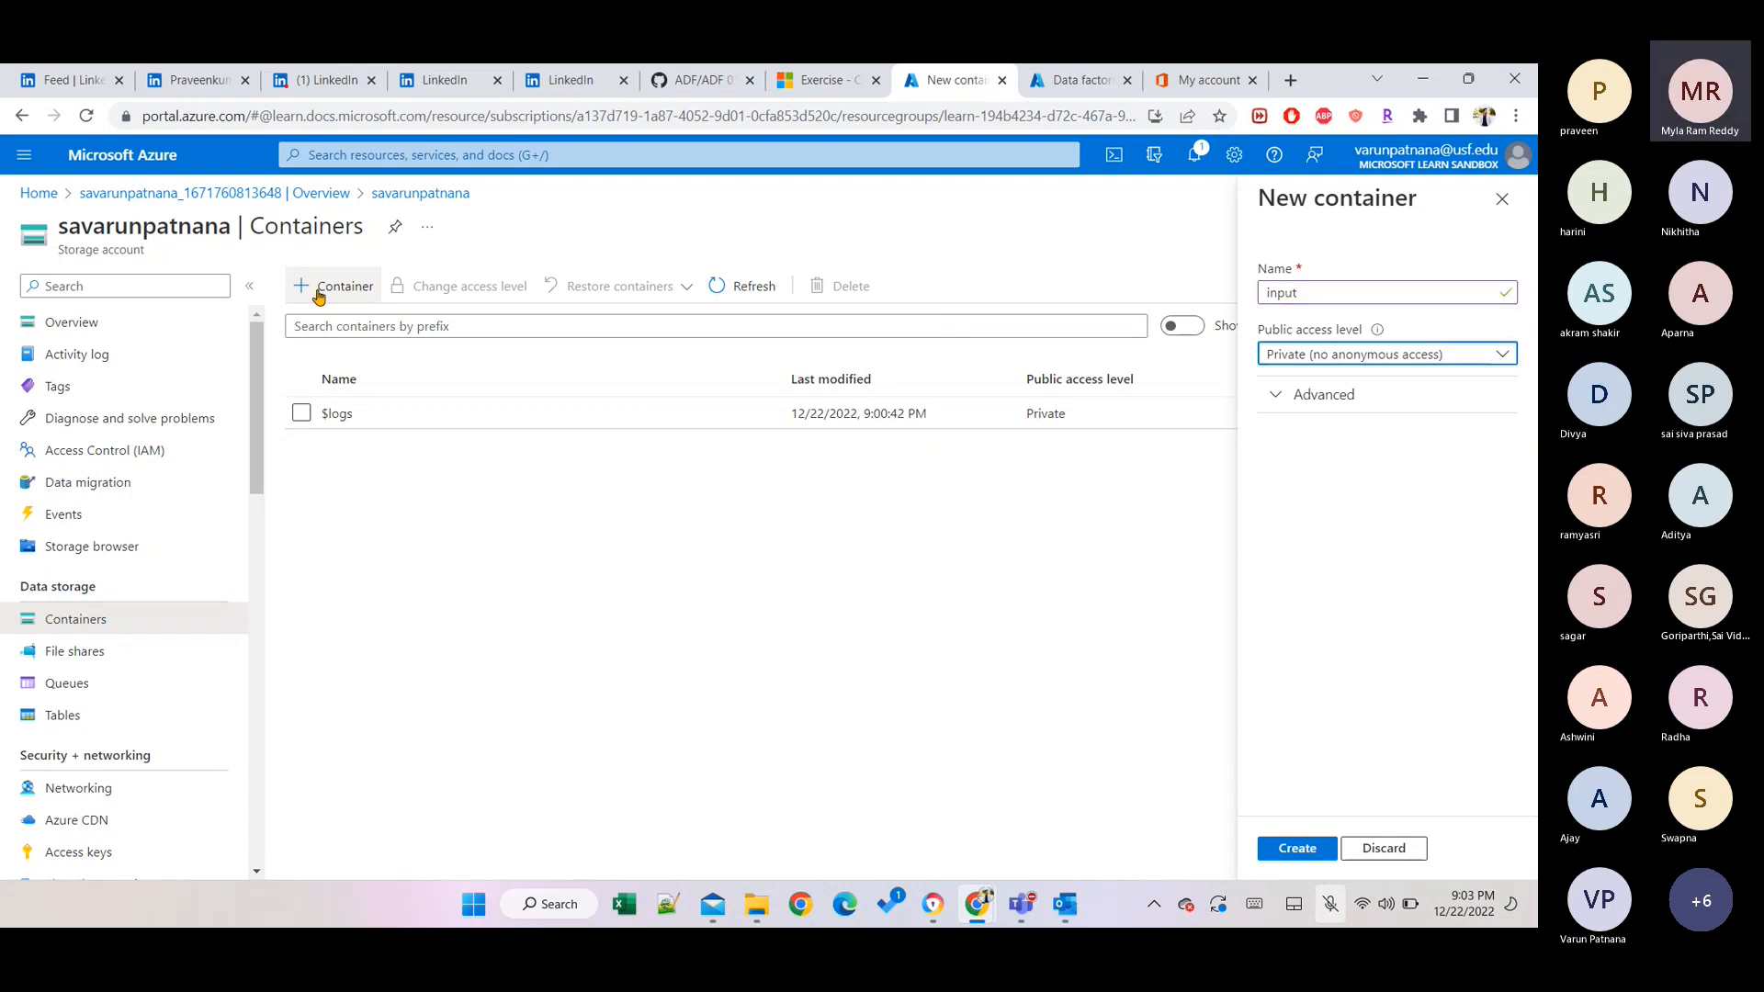
key(Tab)
key(Tab)
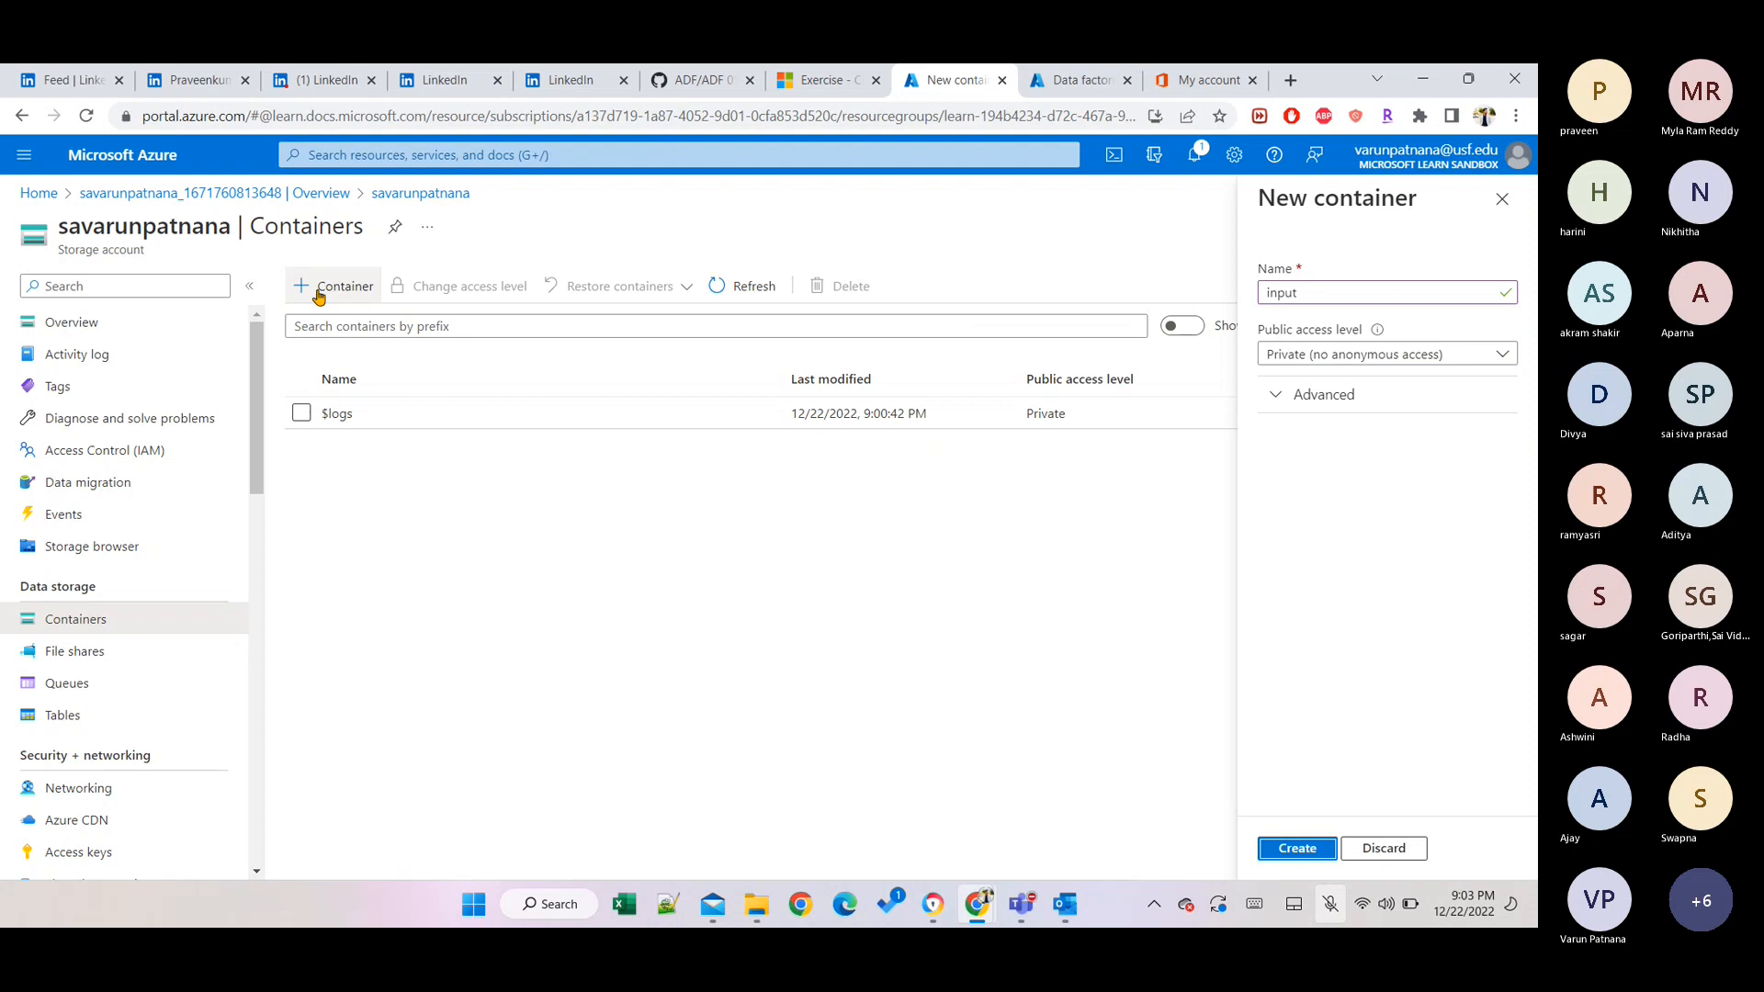
key(Return)
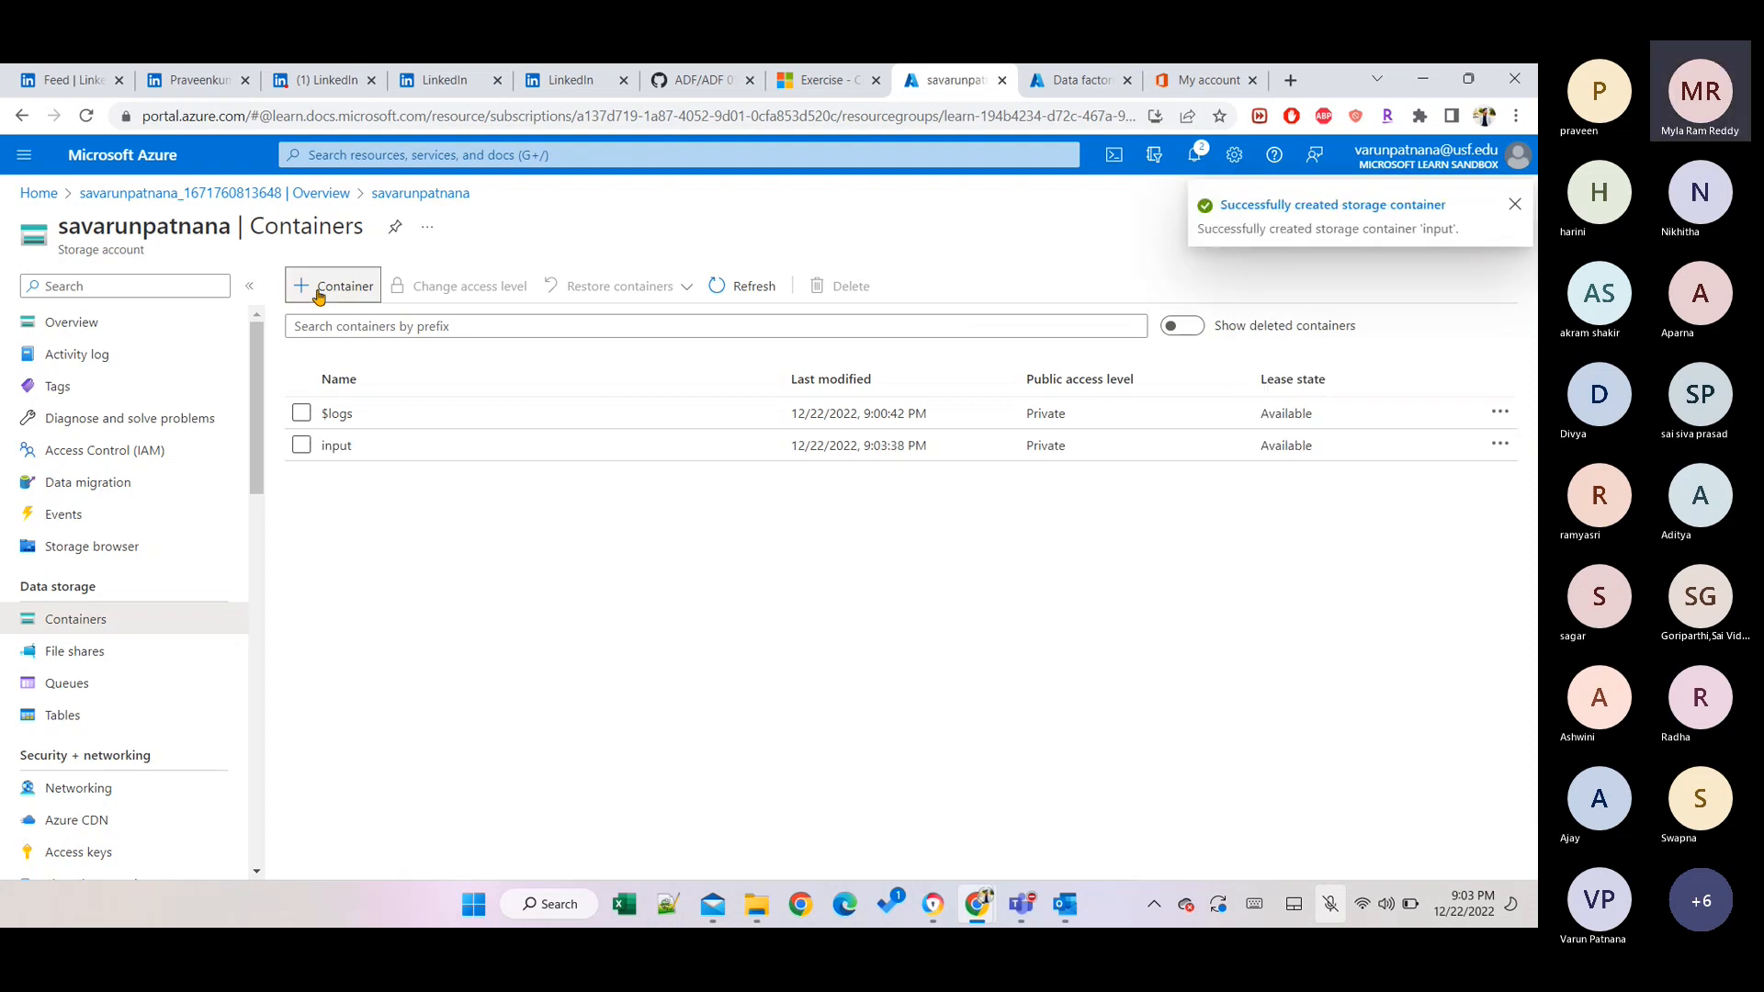
Add a second private container named 'output' next to input.
click(319, 292)
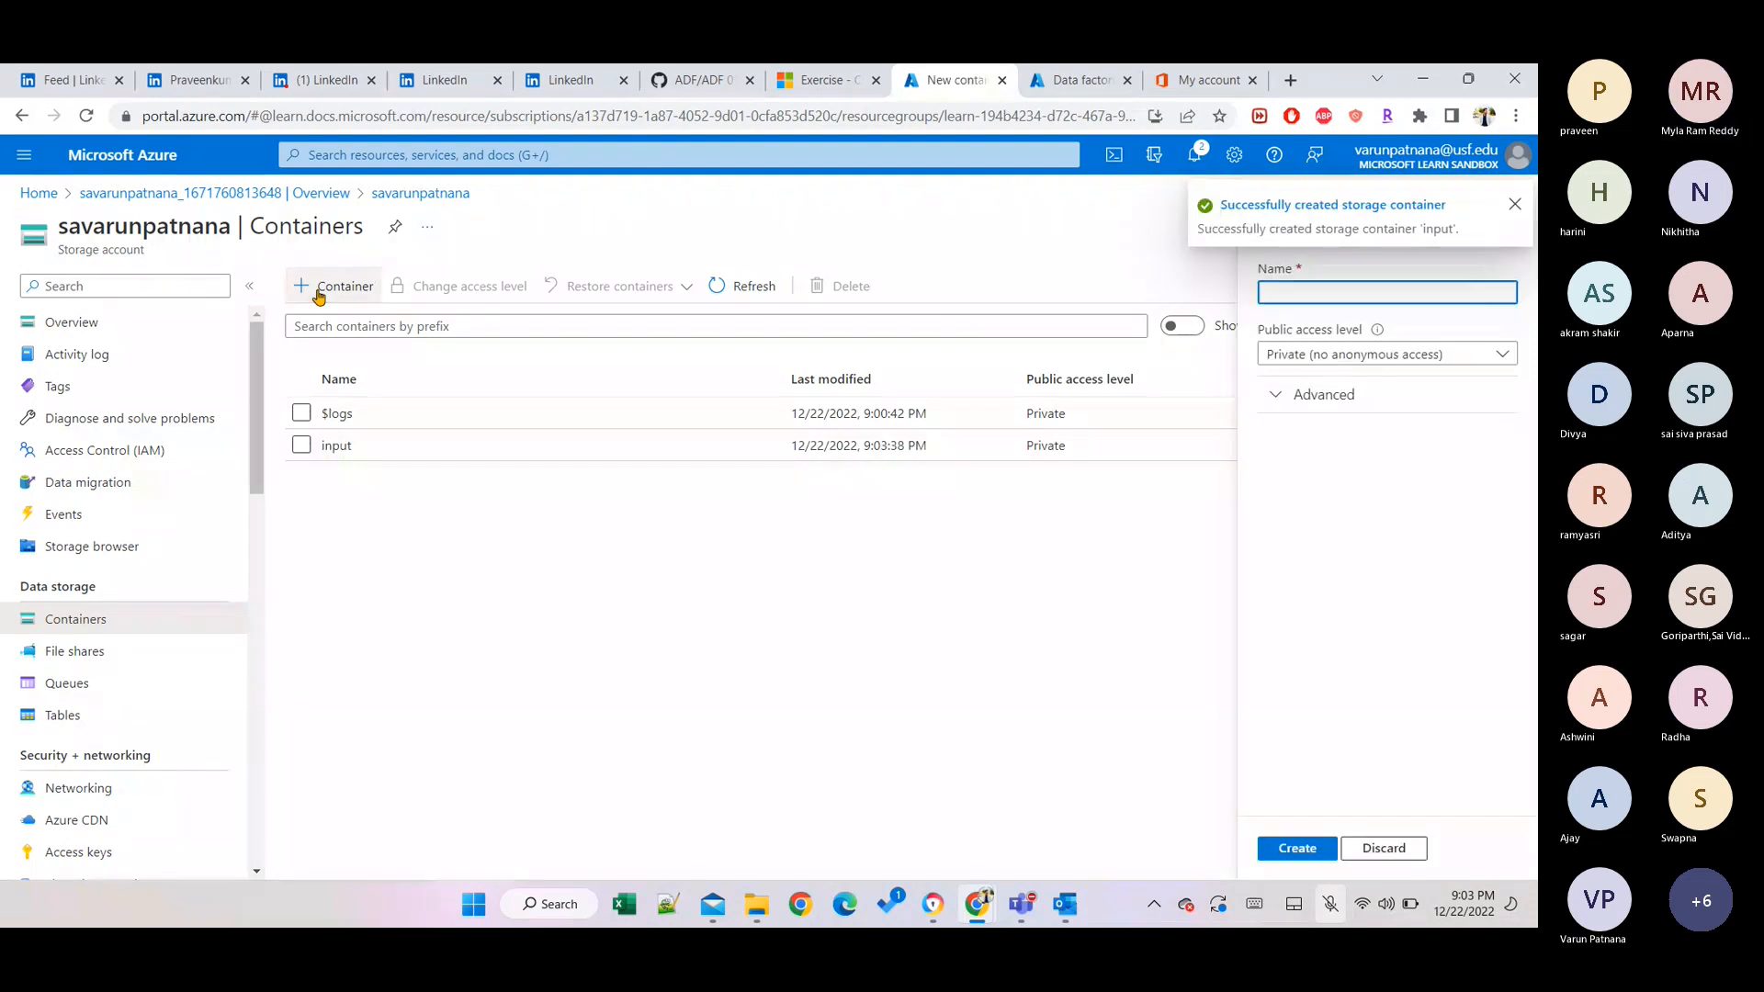
text(output)
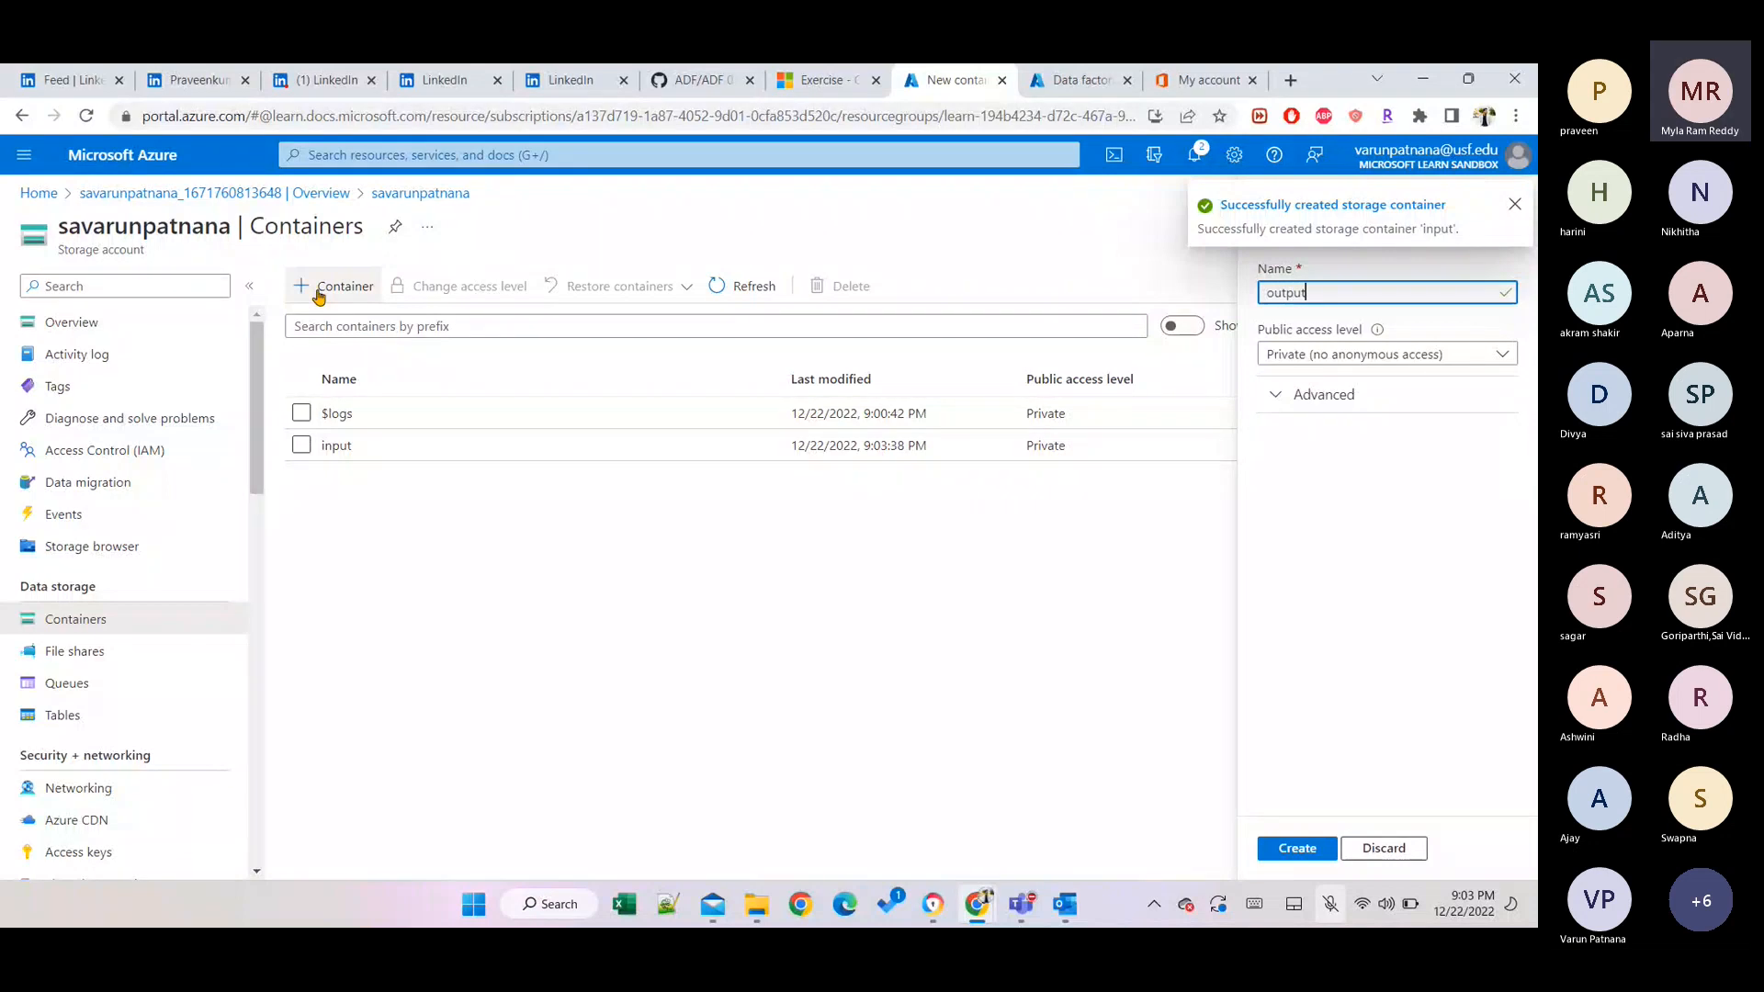
key(Return)
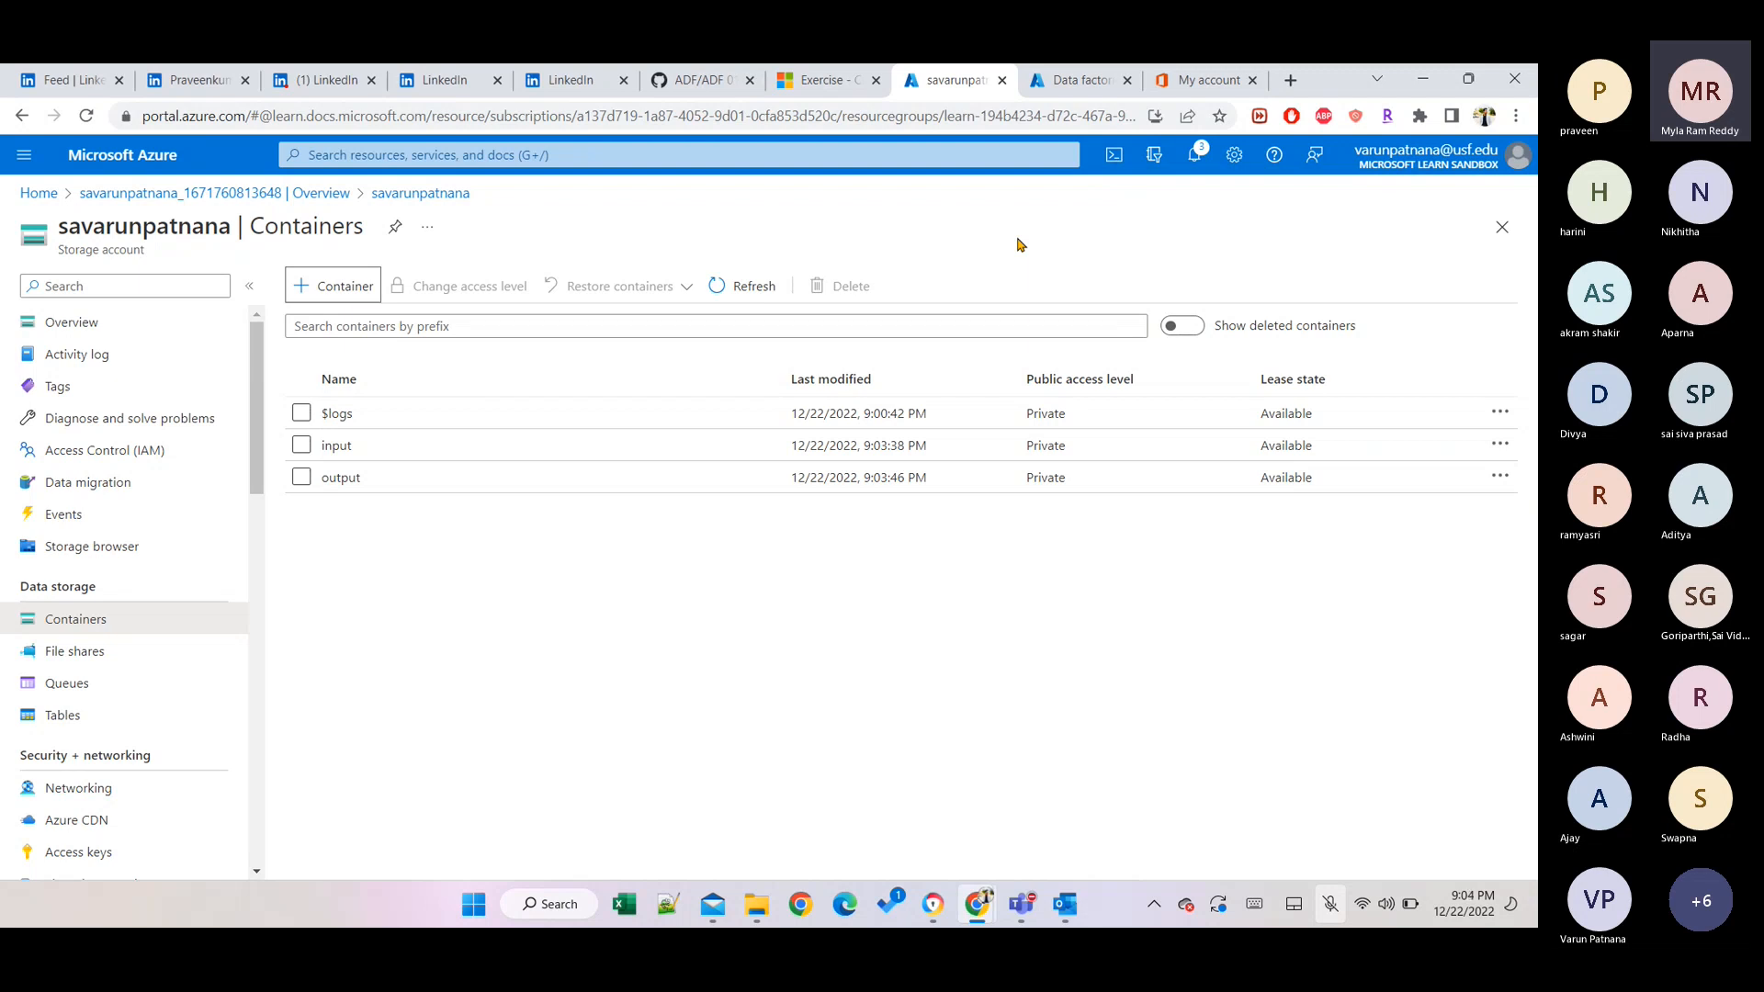
key(Tab)
key(Tab)
key(Tab)
key(Tab)
Open the 'input' container and confirm it shows No results.
click(345, 457)
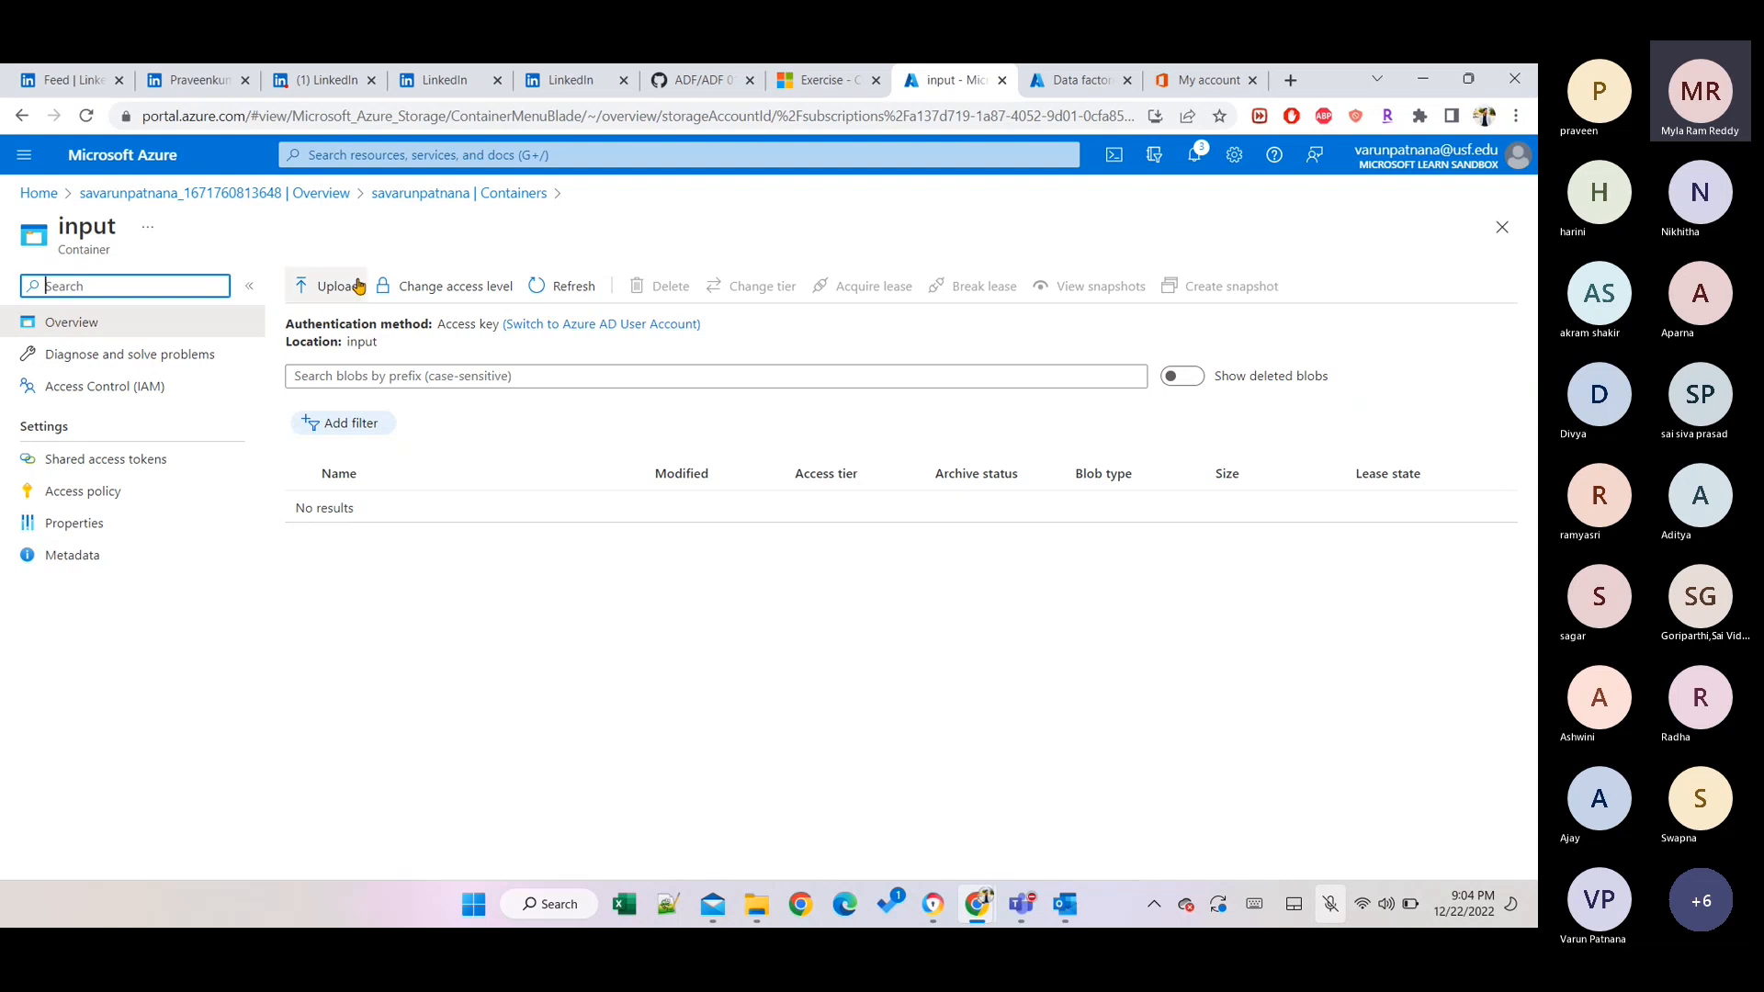
click(603, 676)
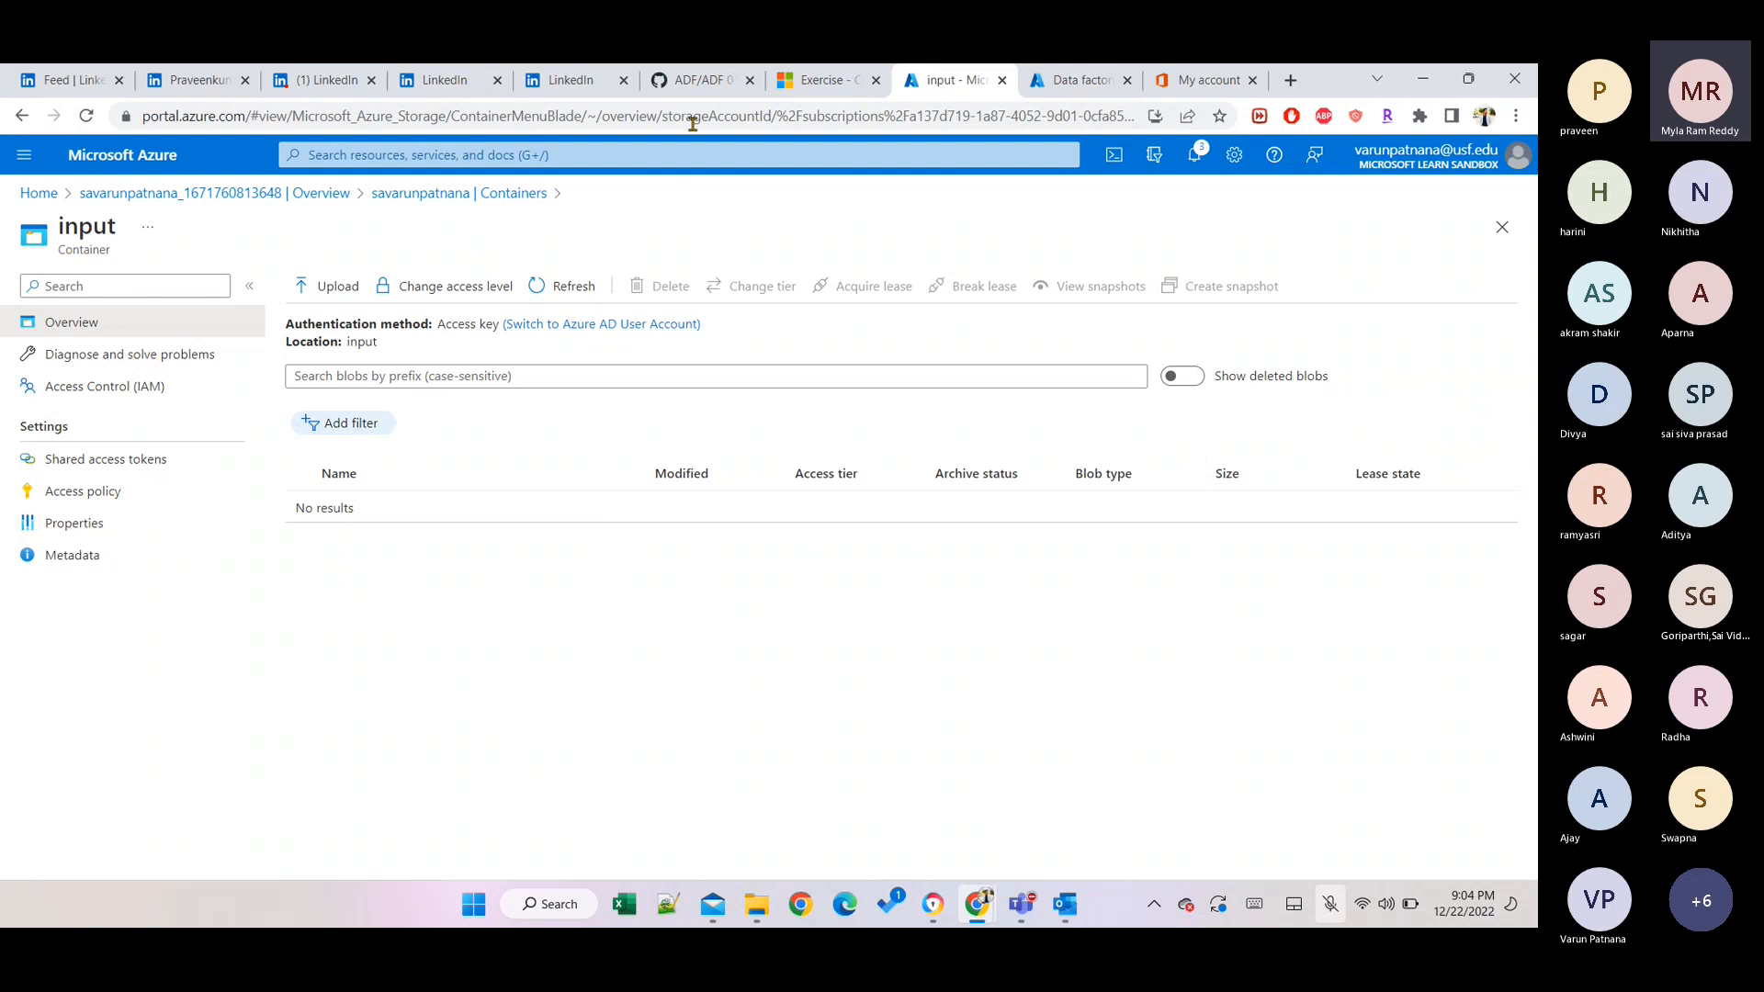
Switch to the GitHub ADF notes and open the notebooks folder with its lesson files and emp.csv.
click(692, 91)
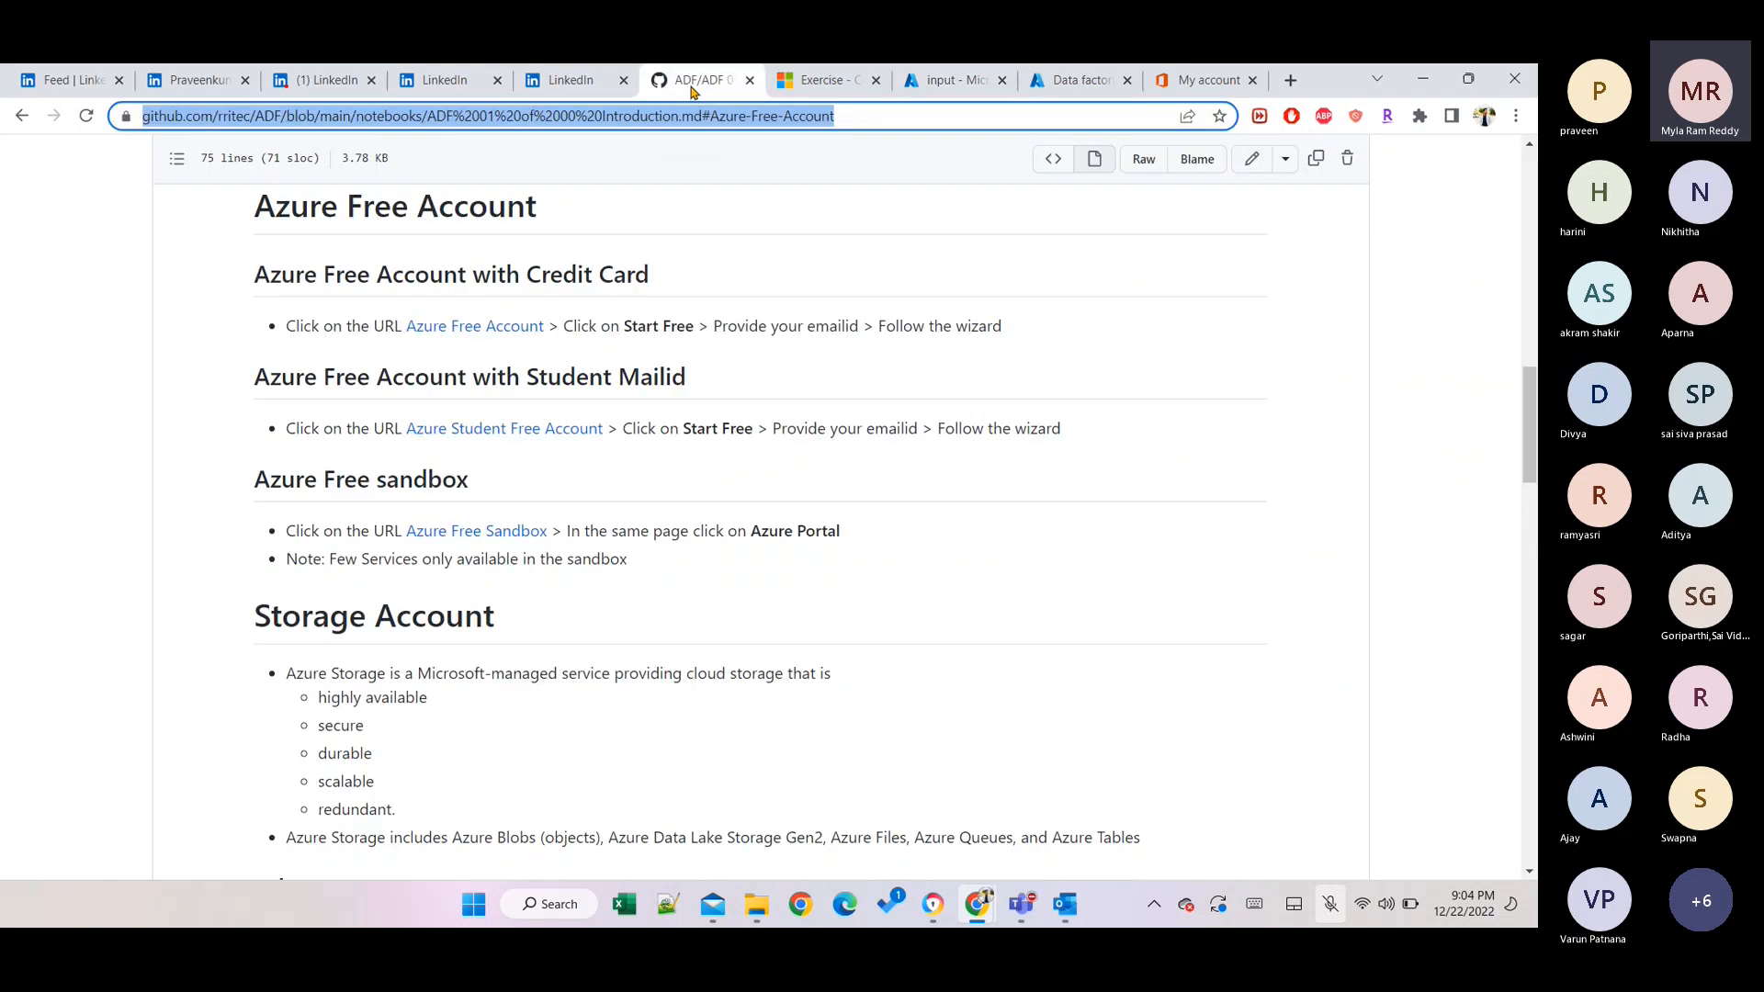
scroll(698, 291, up, 3)
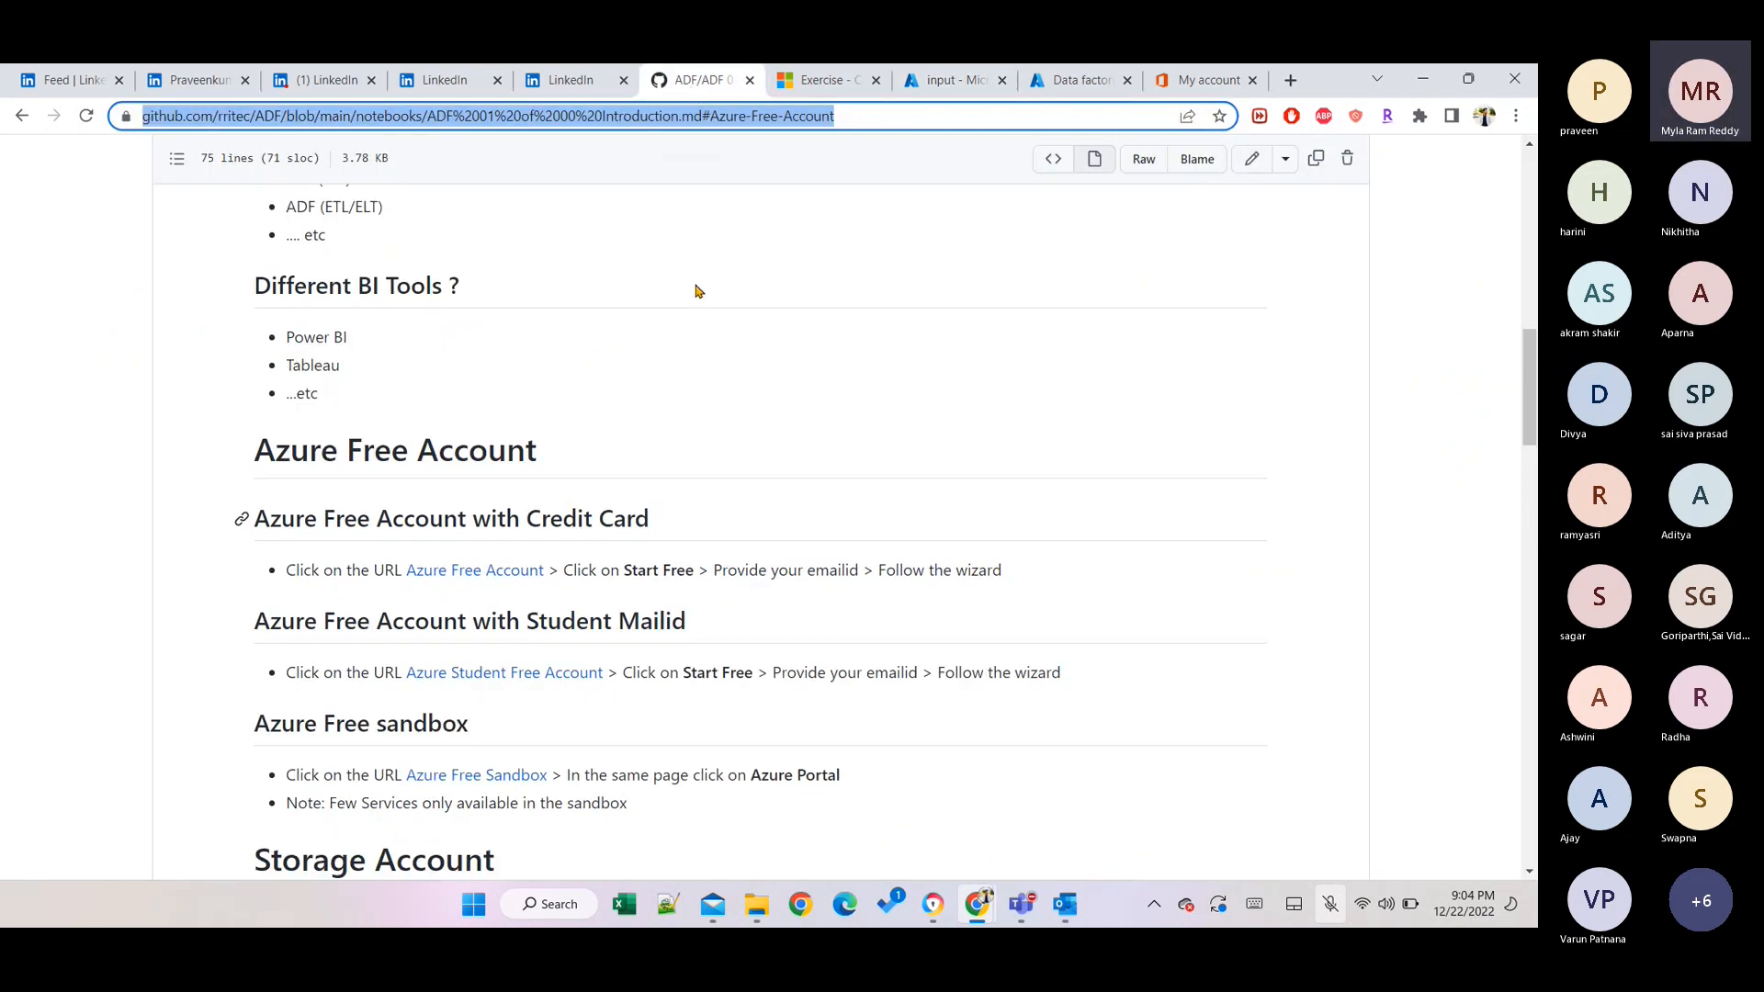
scroll(697, 291, up, 8)
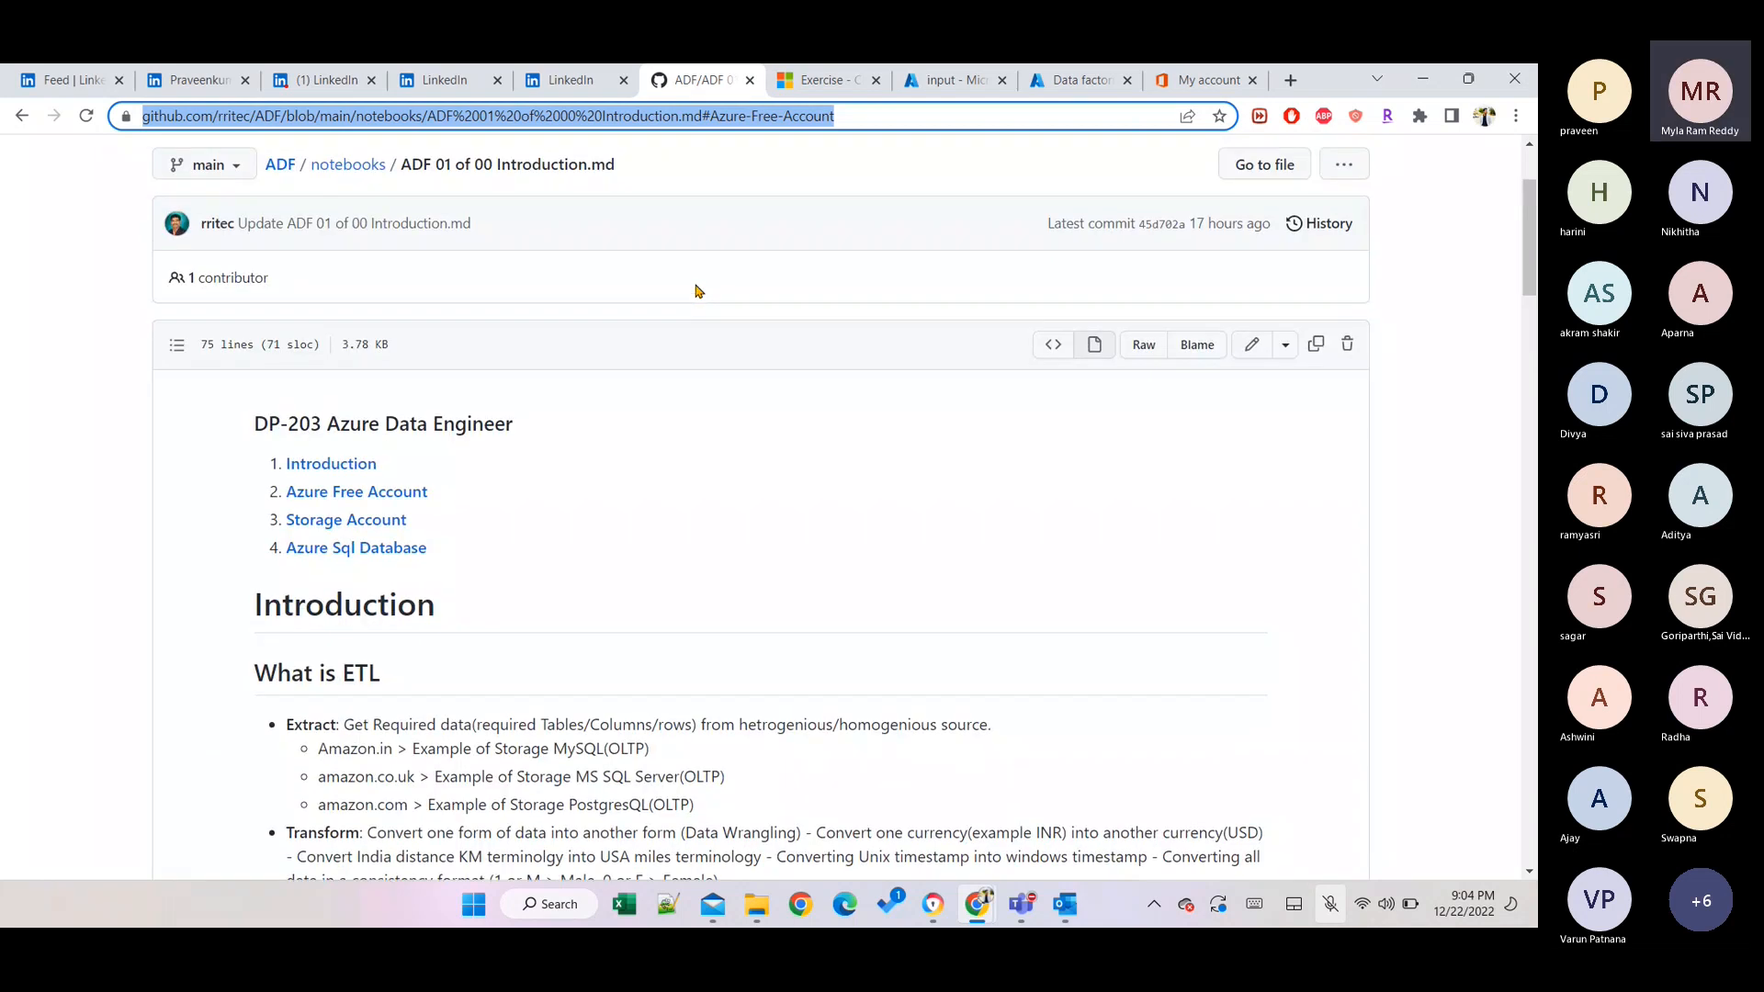
scroll(698, 291, up, 2)
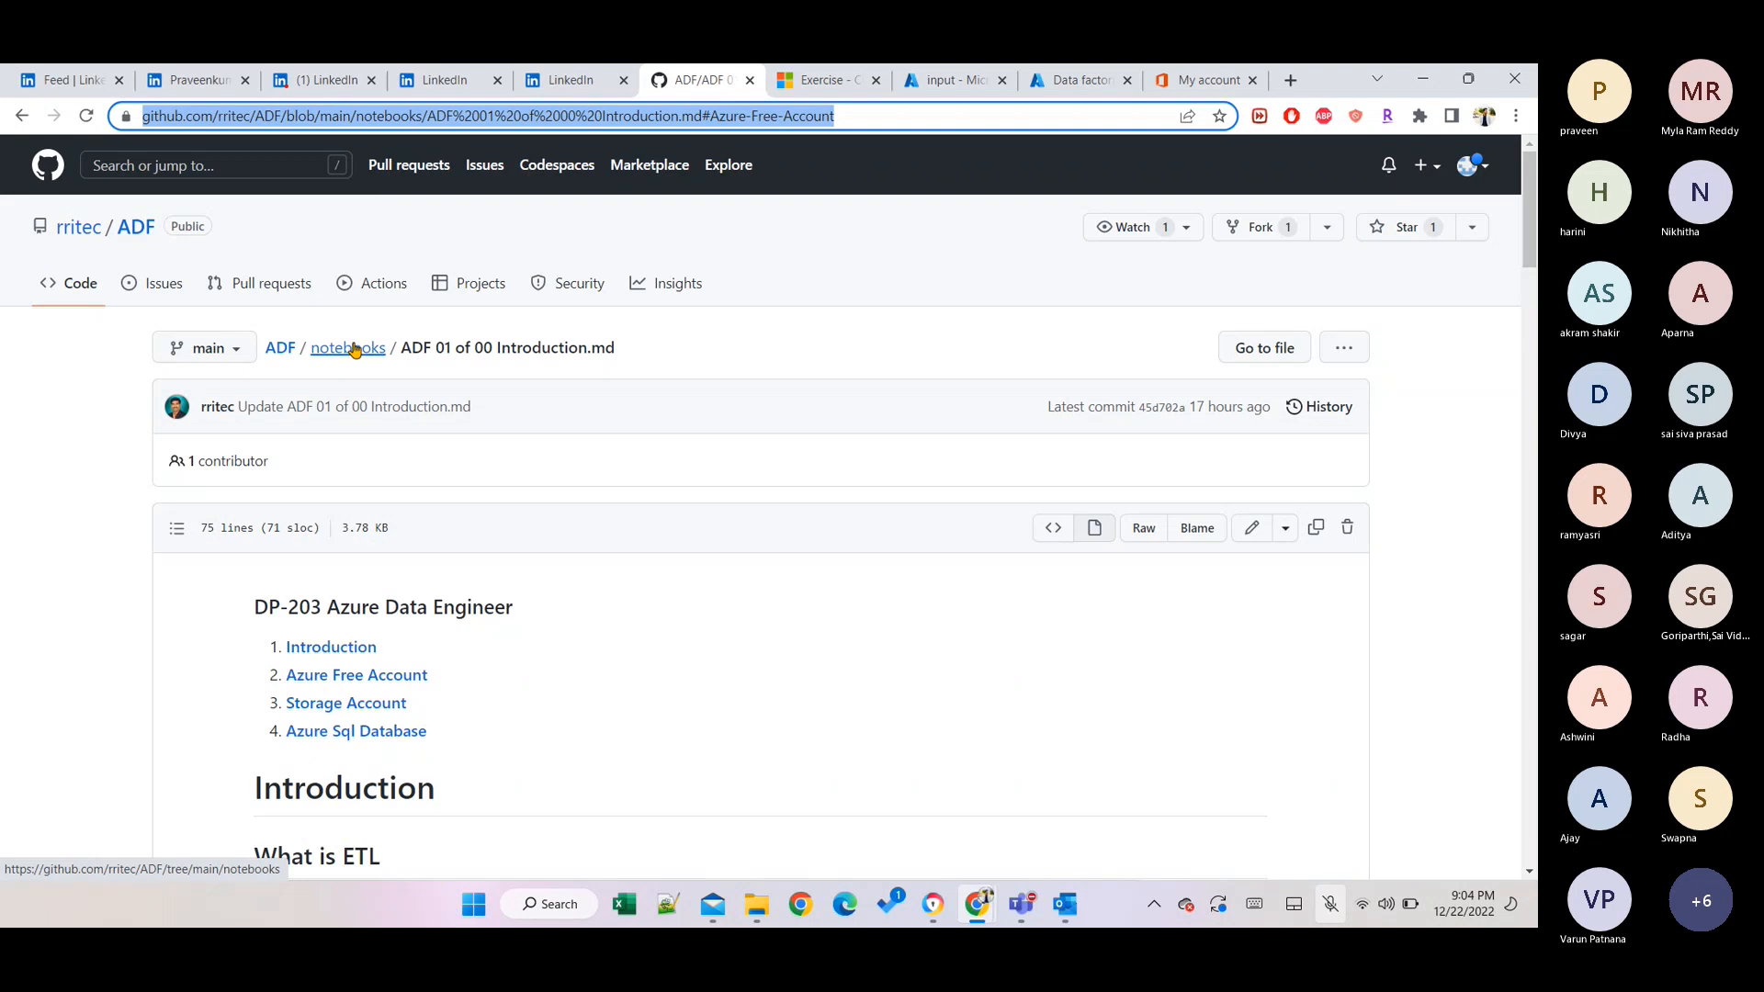
click(354, 349)
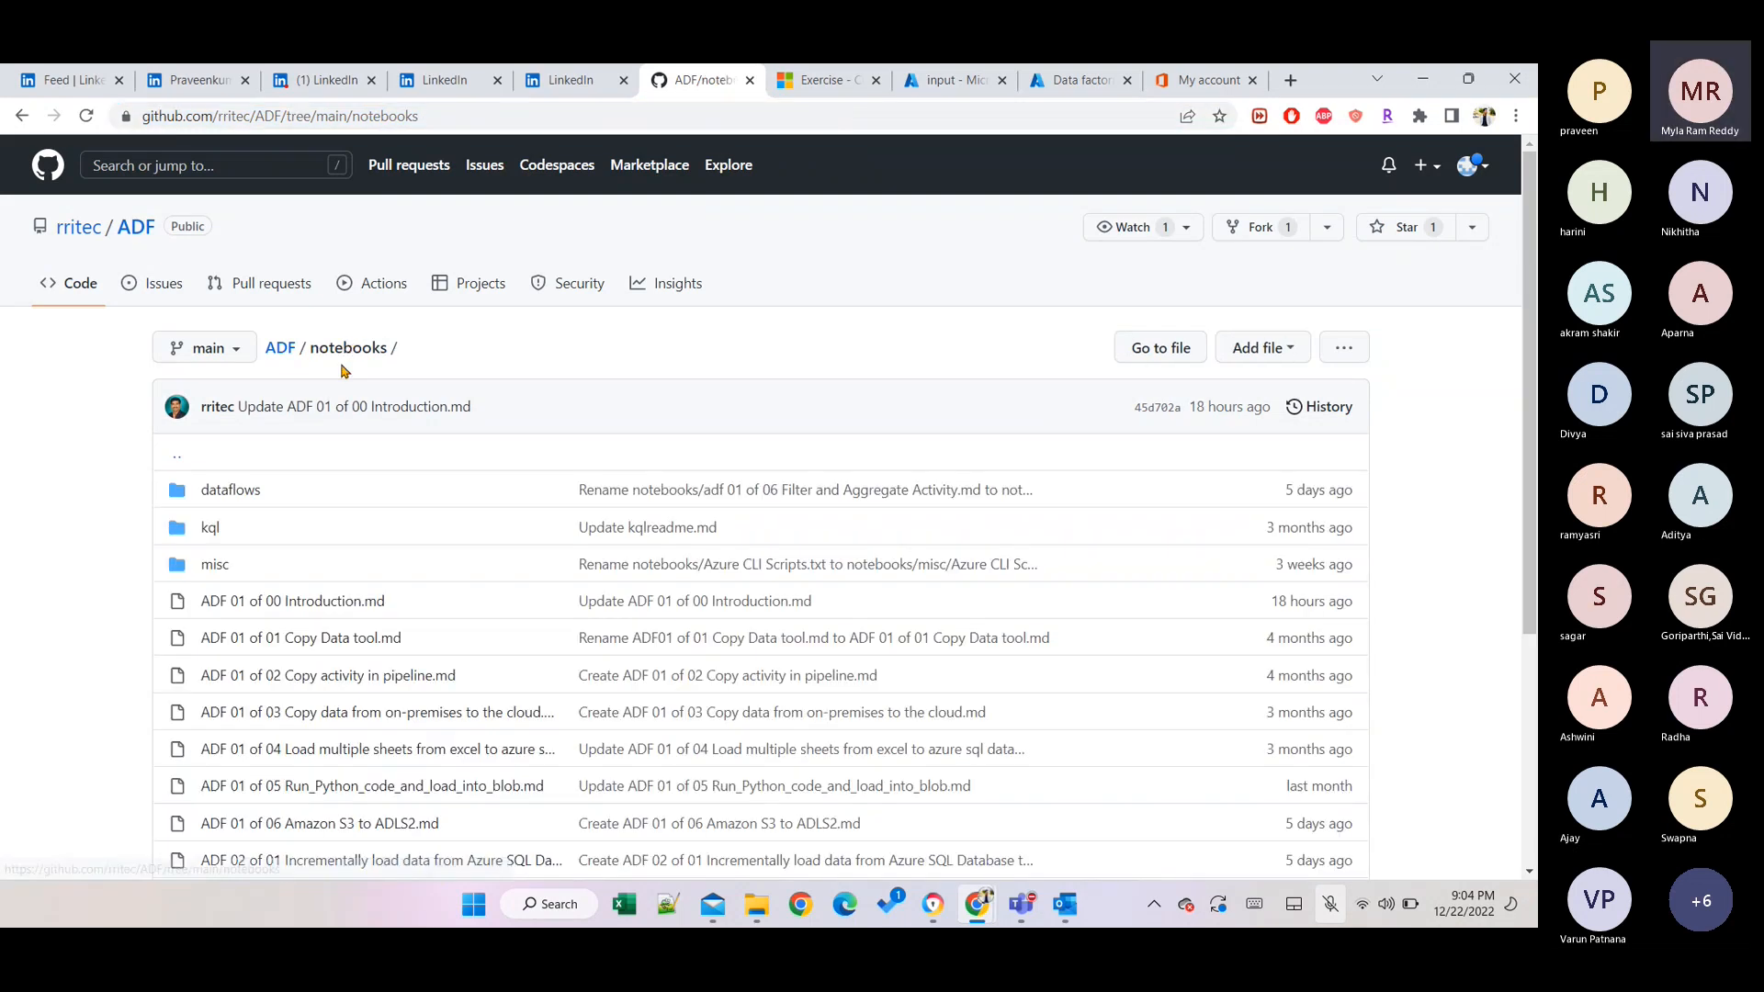
scroll(317, 611, down, 4)
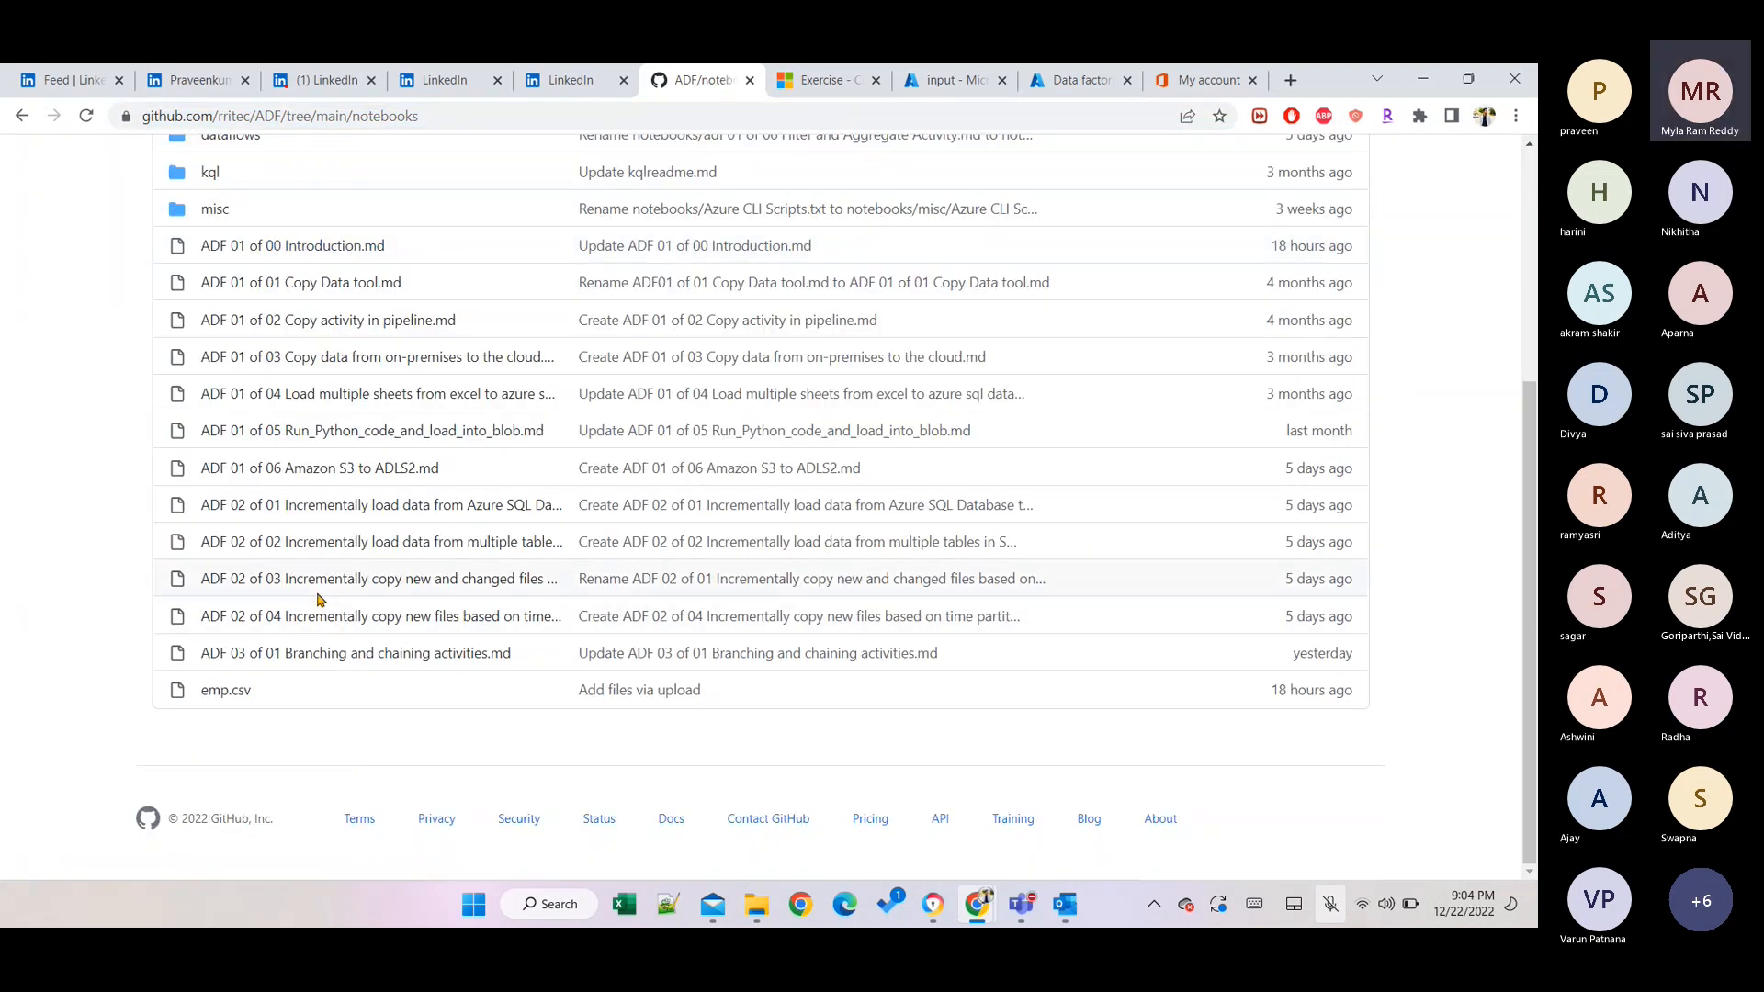
scroll(317, 606, up, 5)
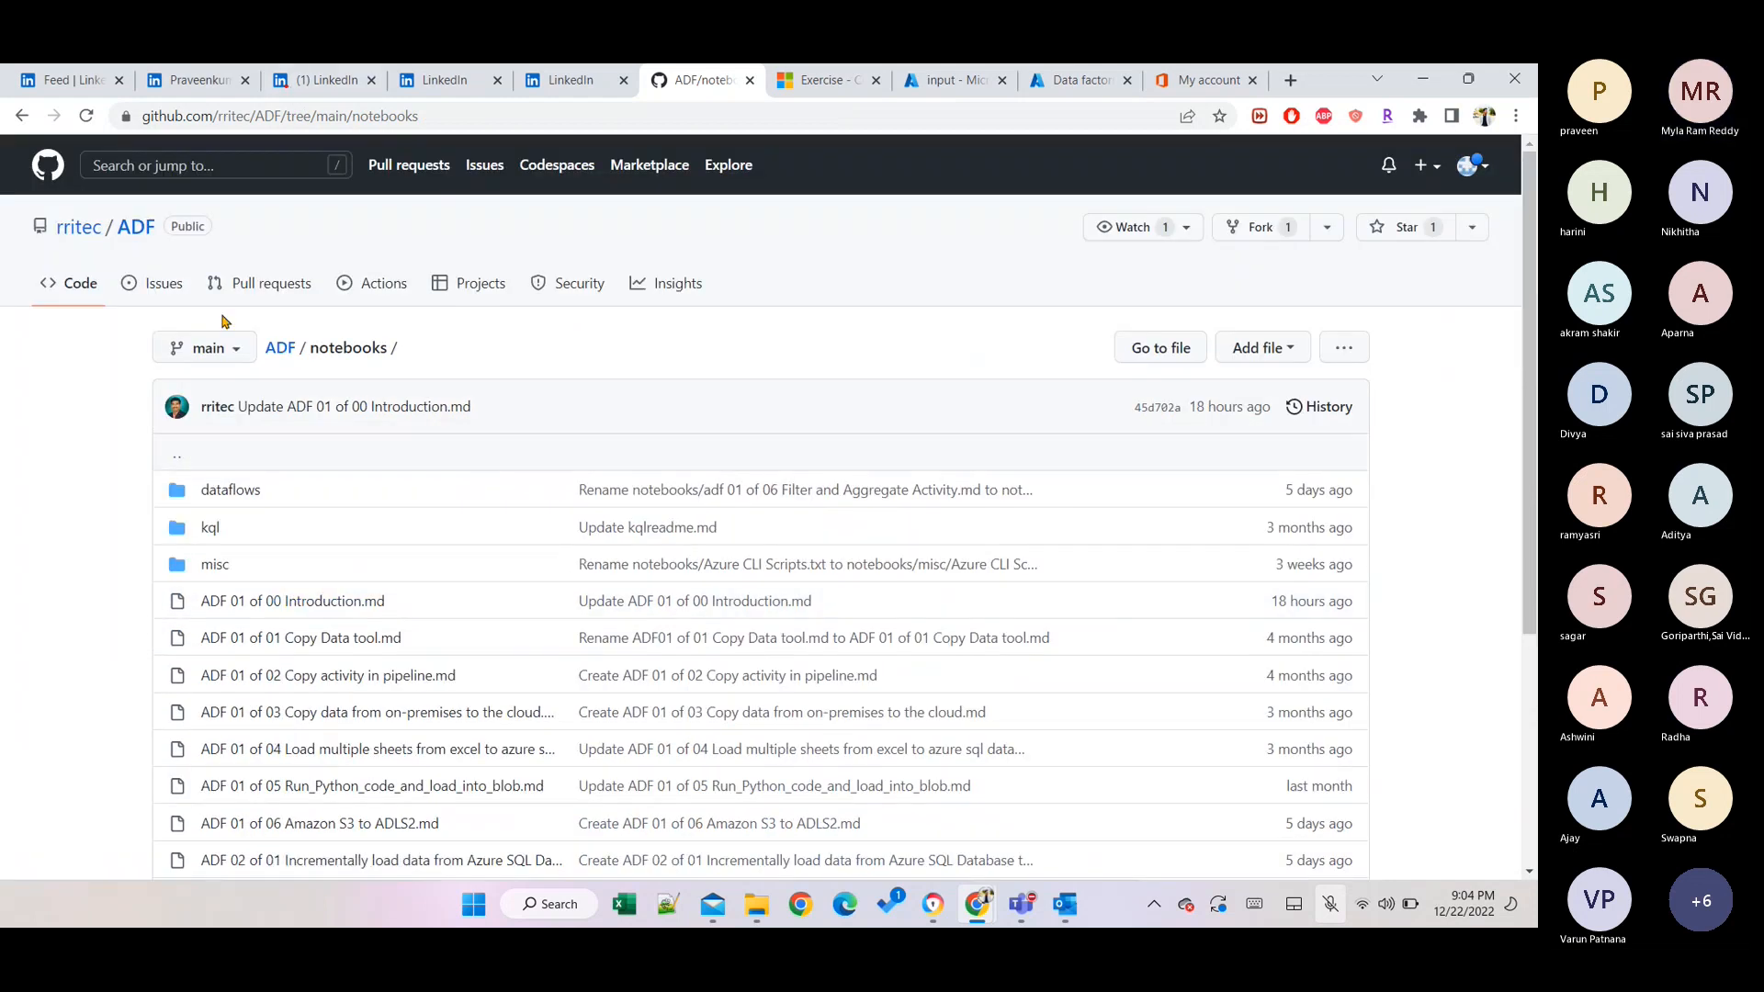
Go from the ADF repository root into labdata and open emp.csv.
click(259, 350)
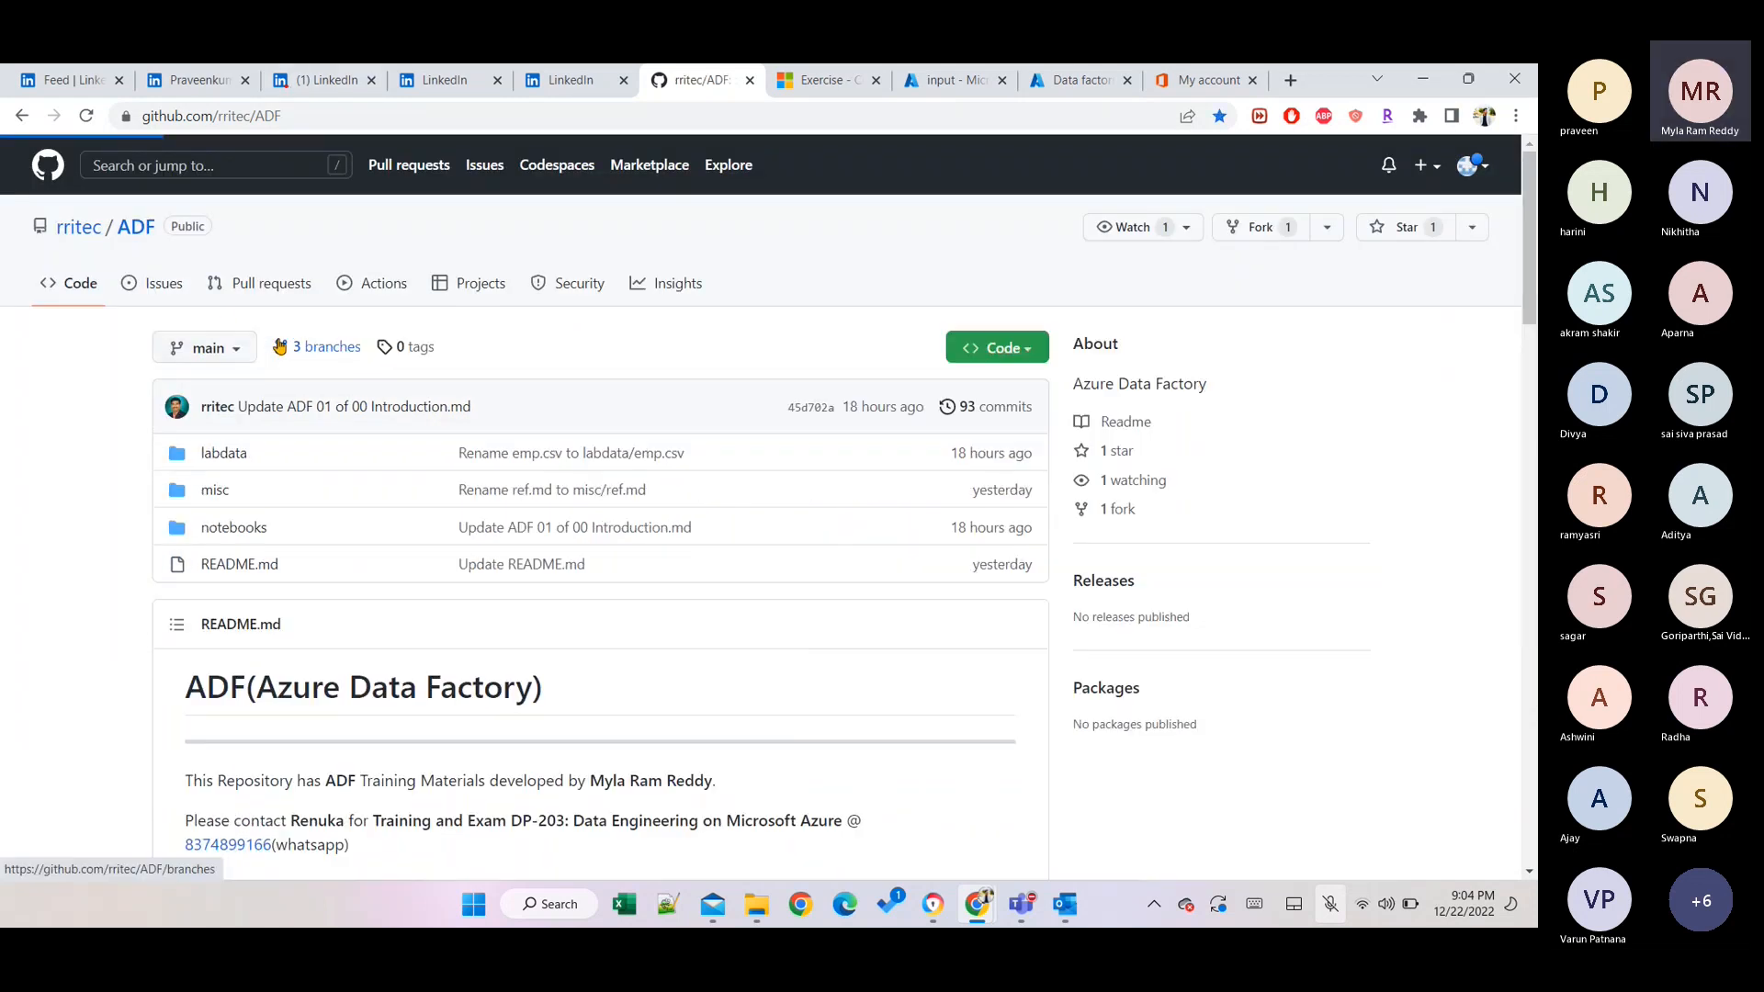
click(238, 454)
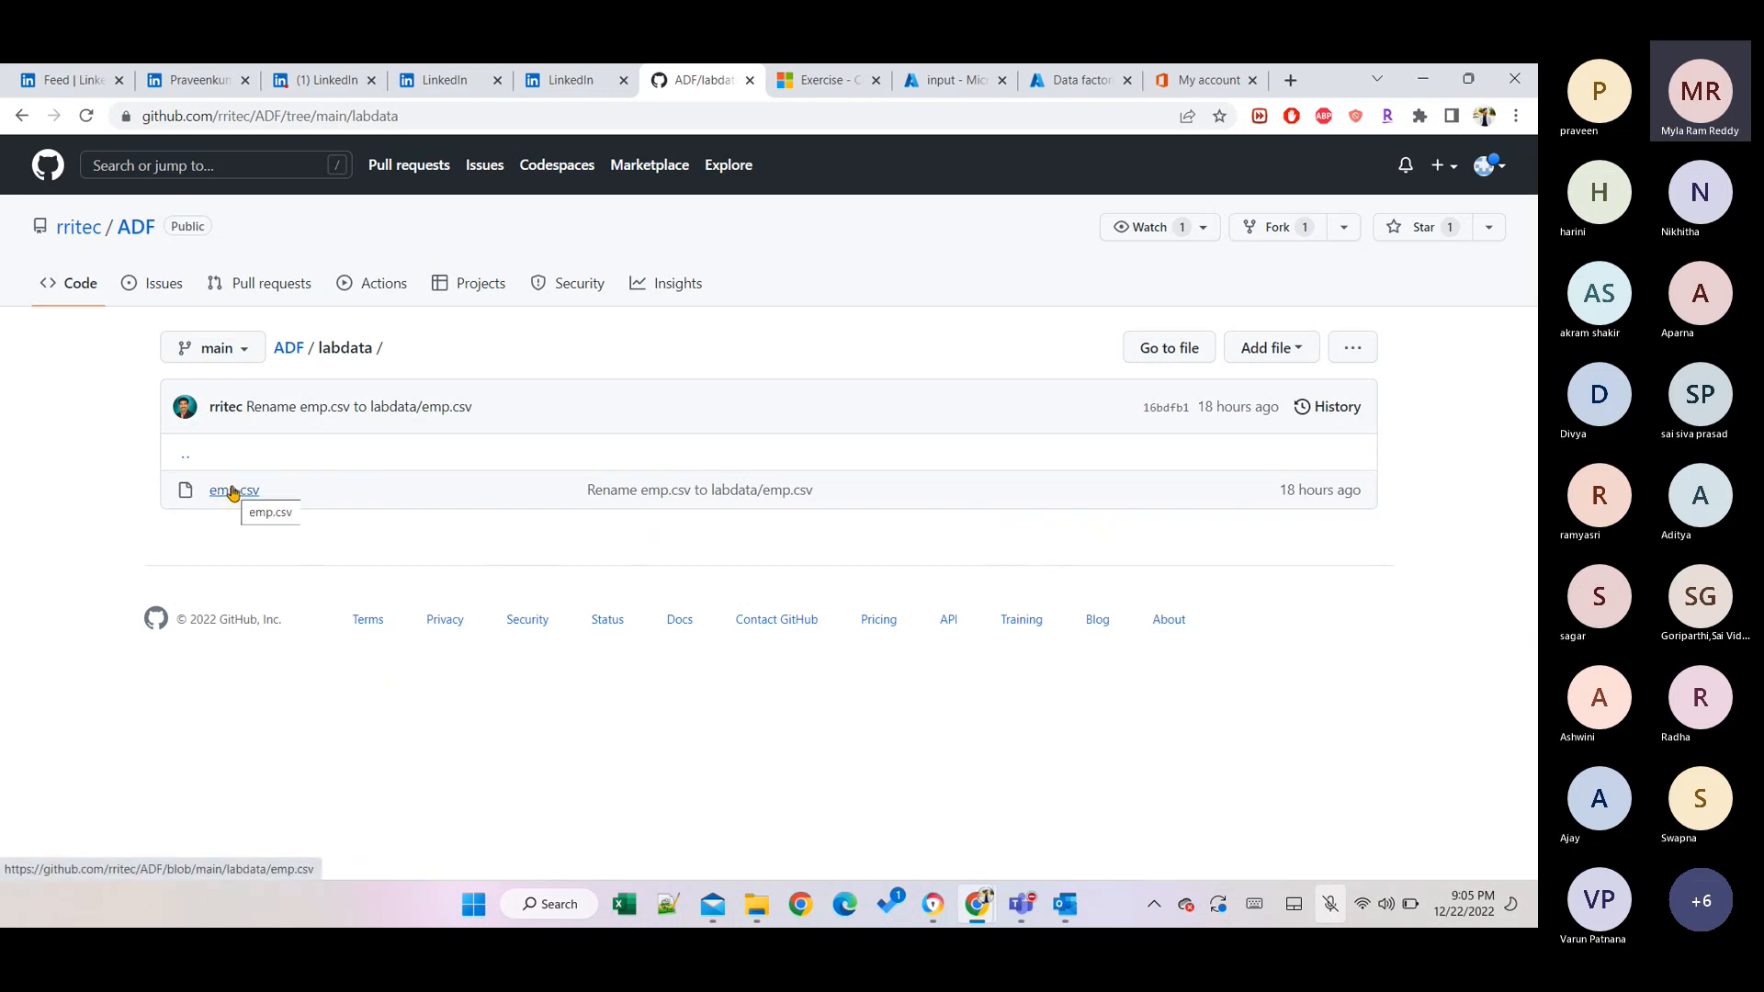
right_click(321, 496)
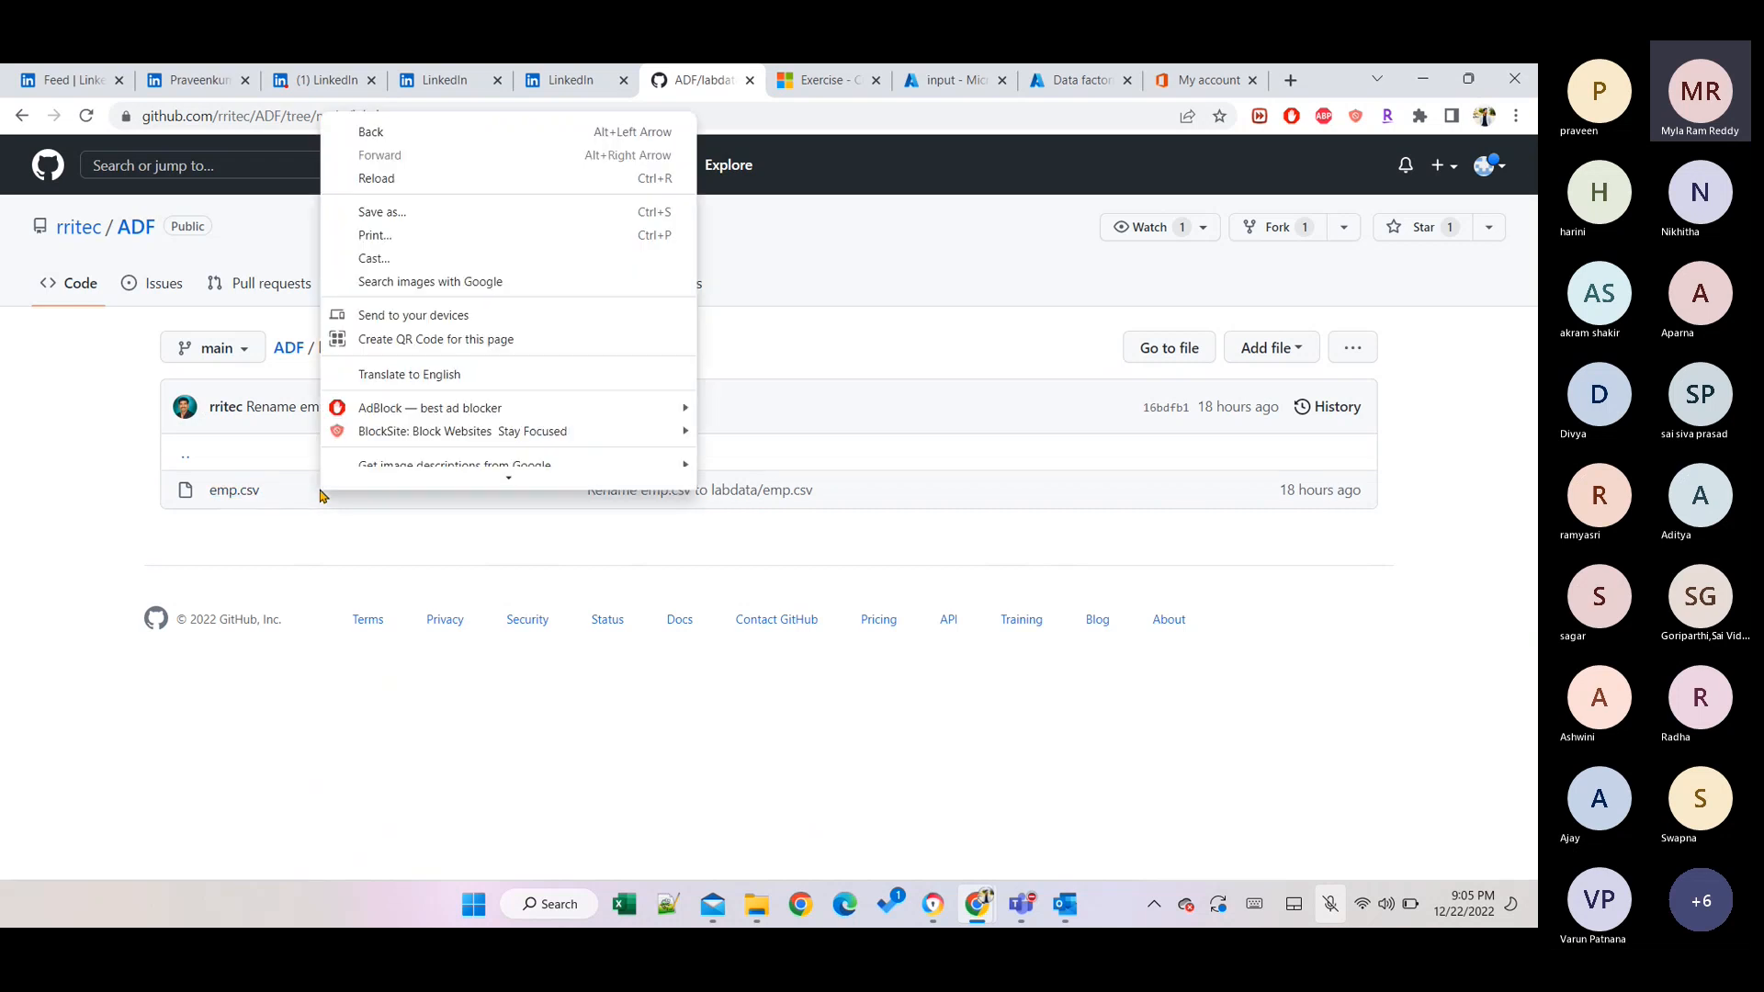
click(963, 501)
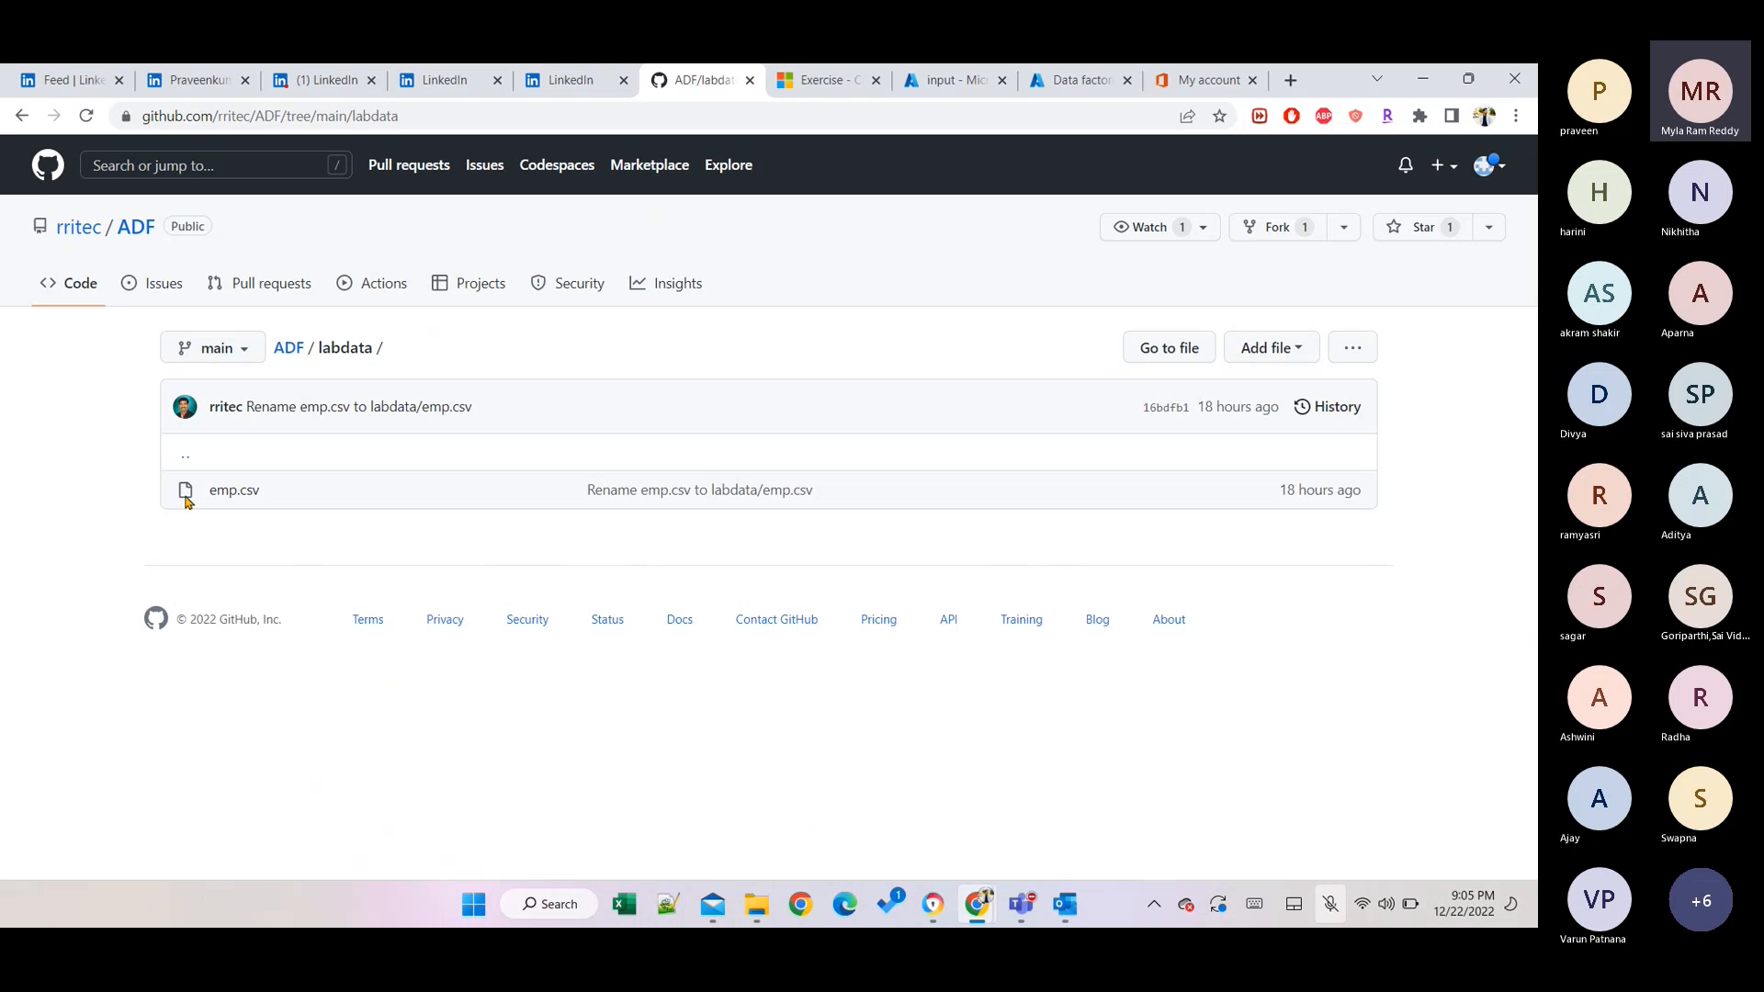
right_click(238, 491)
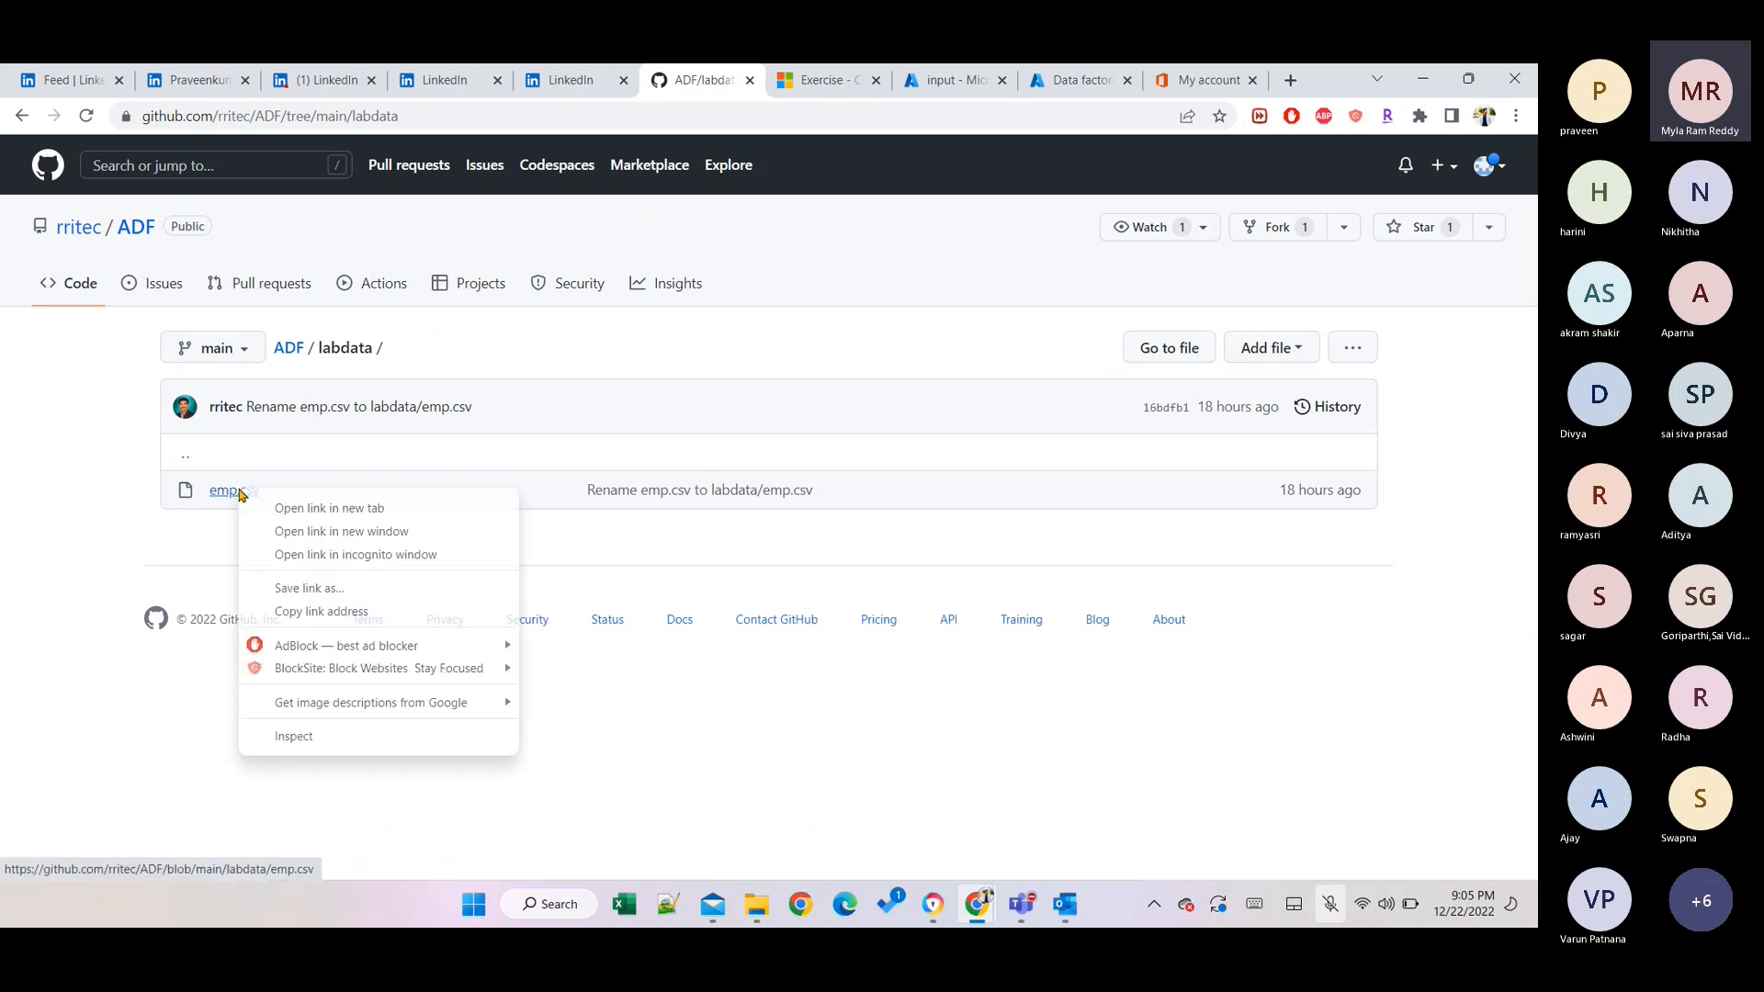
click(201, 548)
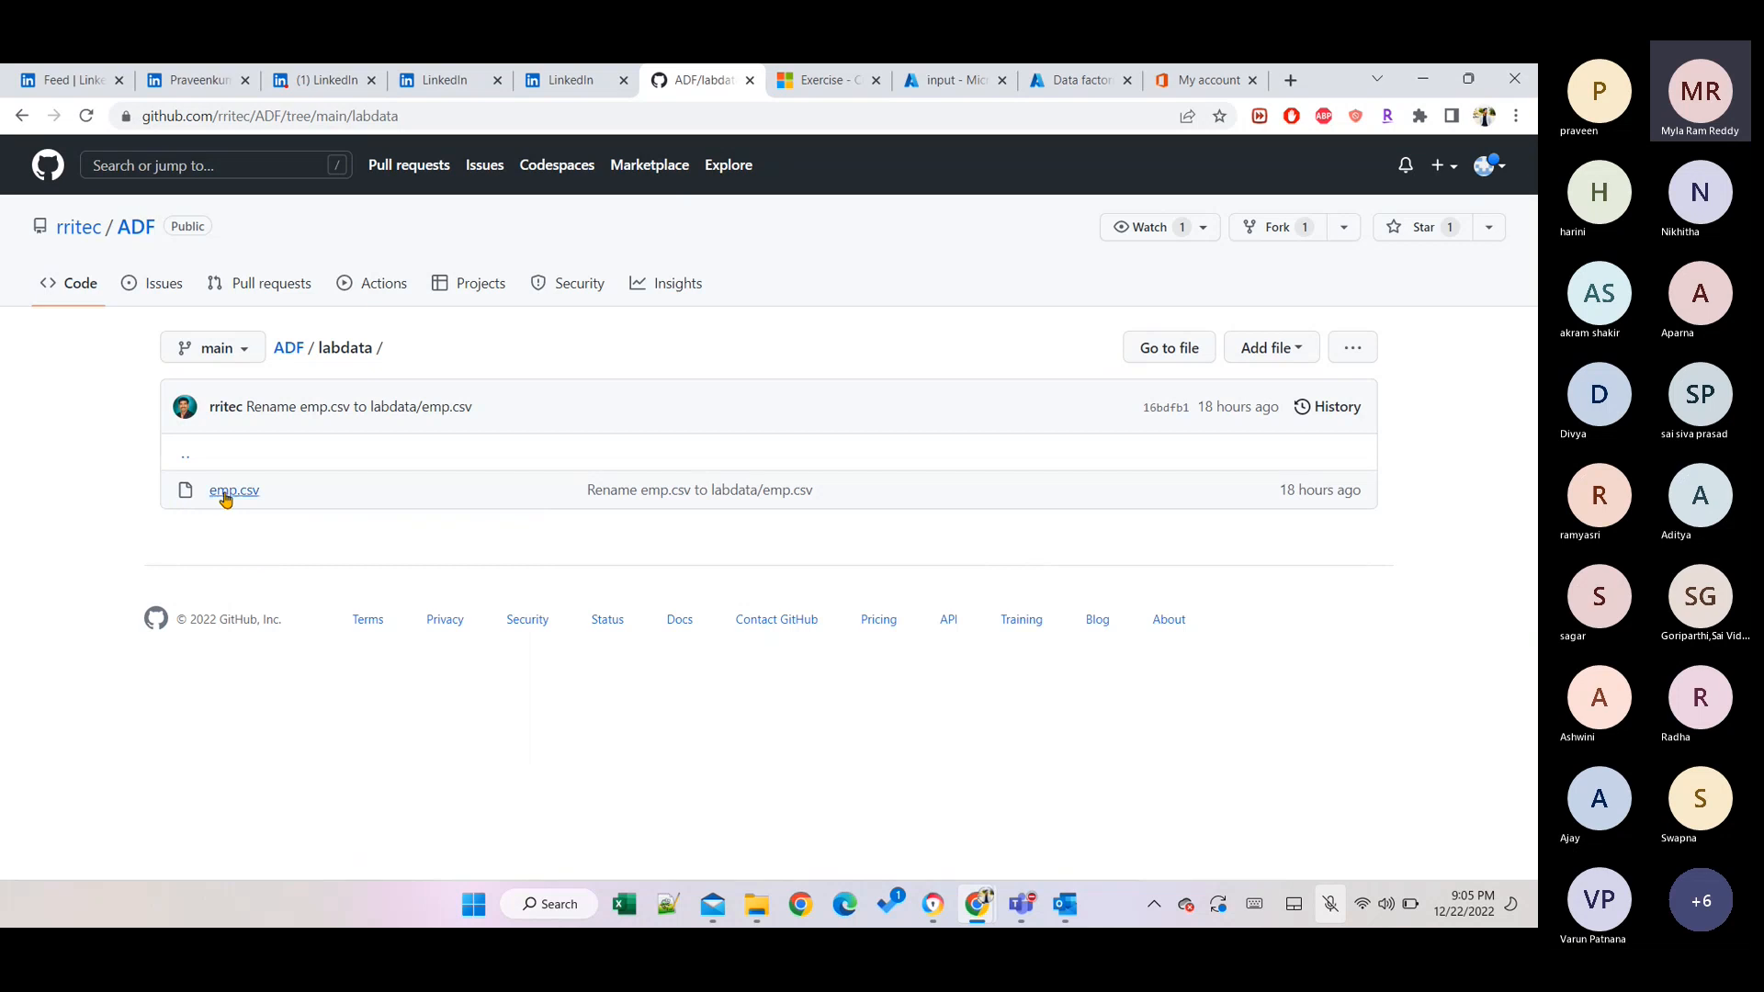
click(226, 496)
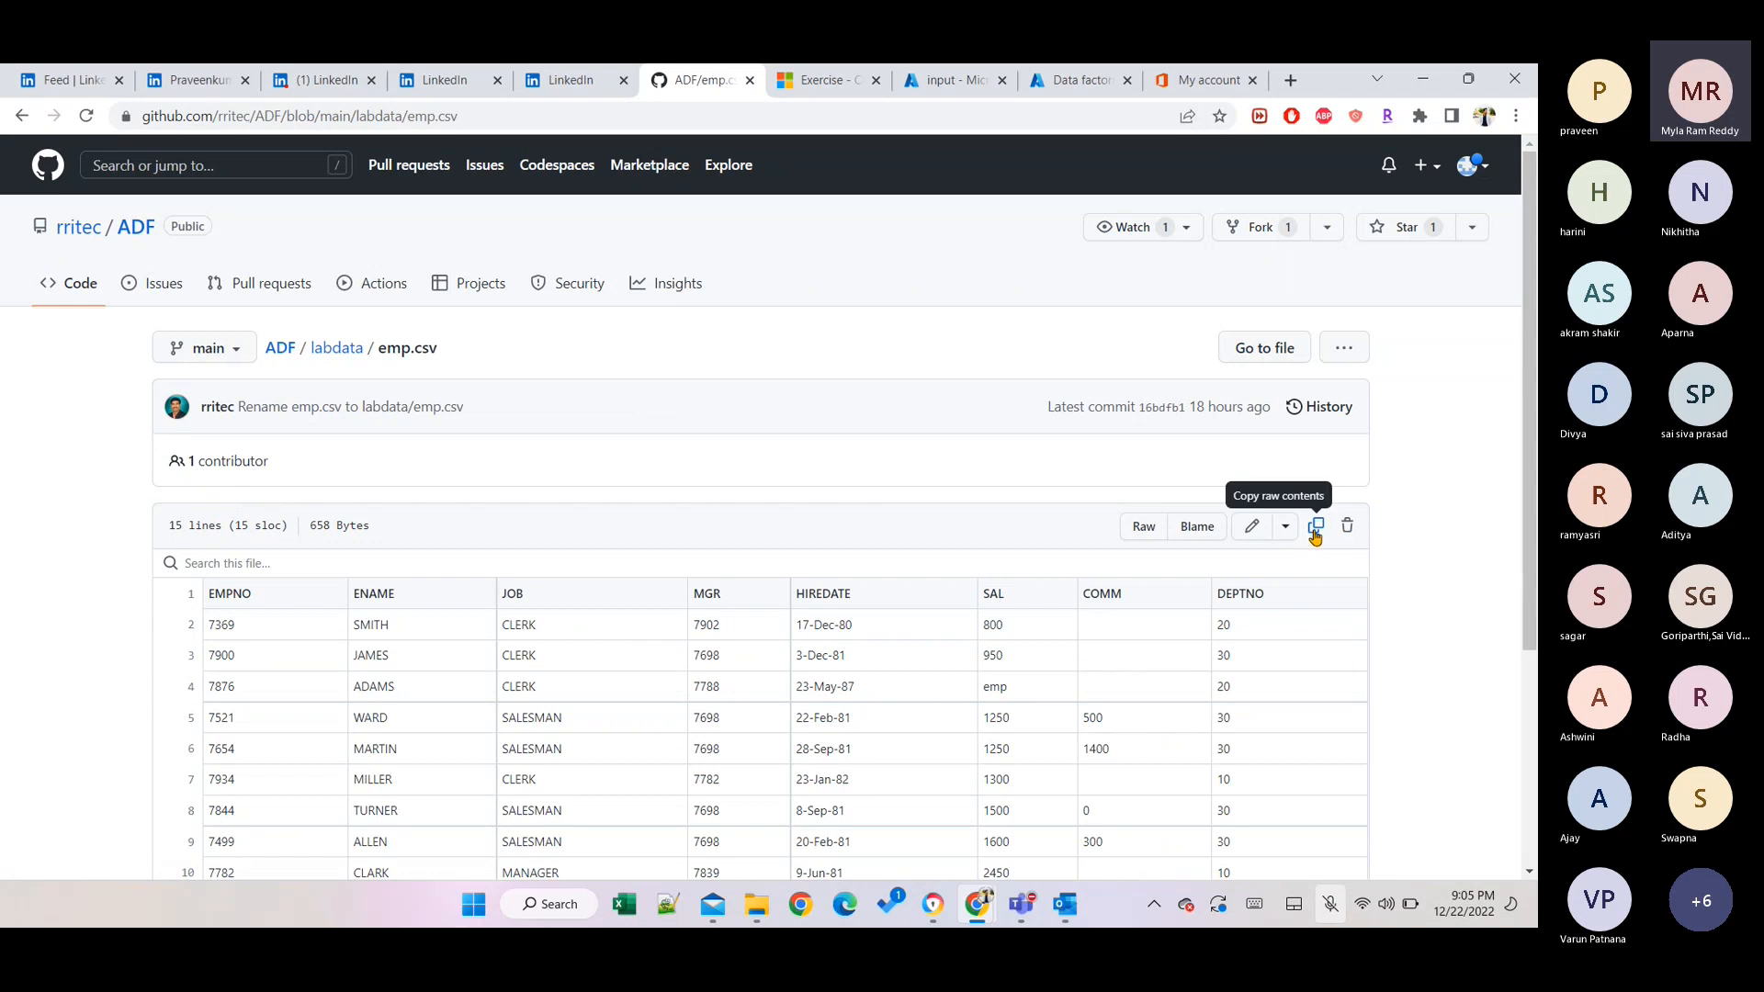
Copy emp.csv's raw contents to the clipboard.
click(1338, 352)
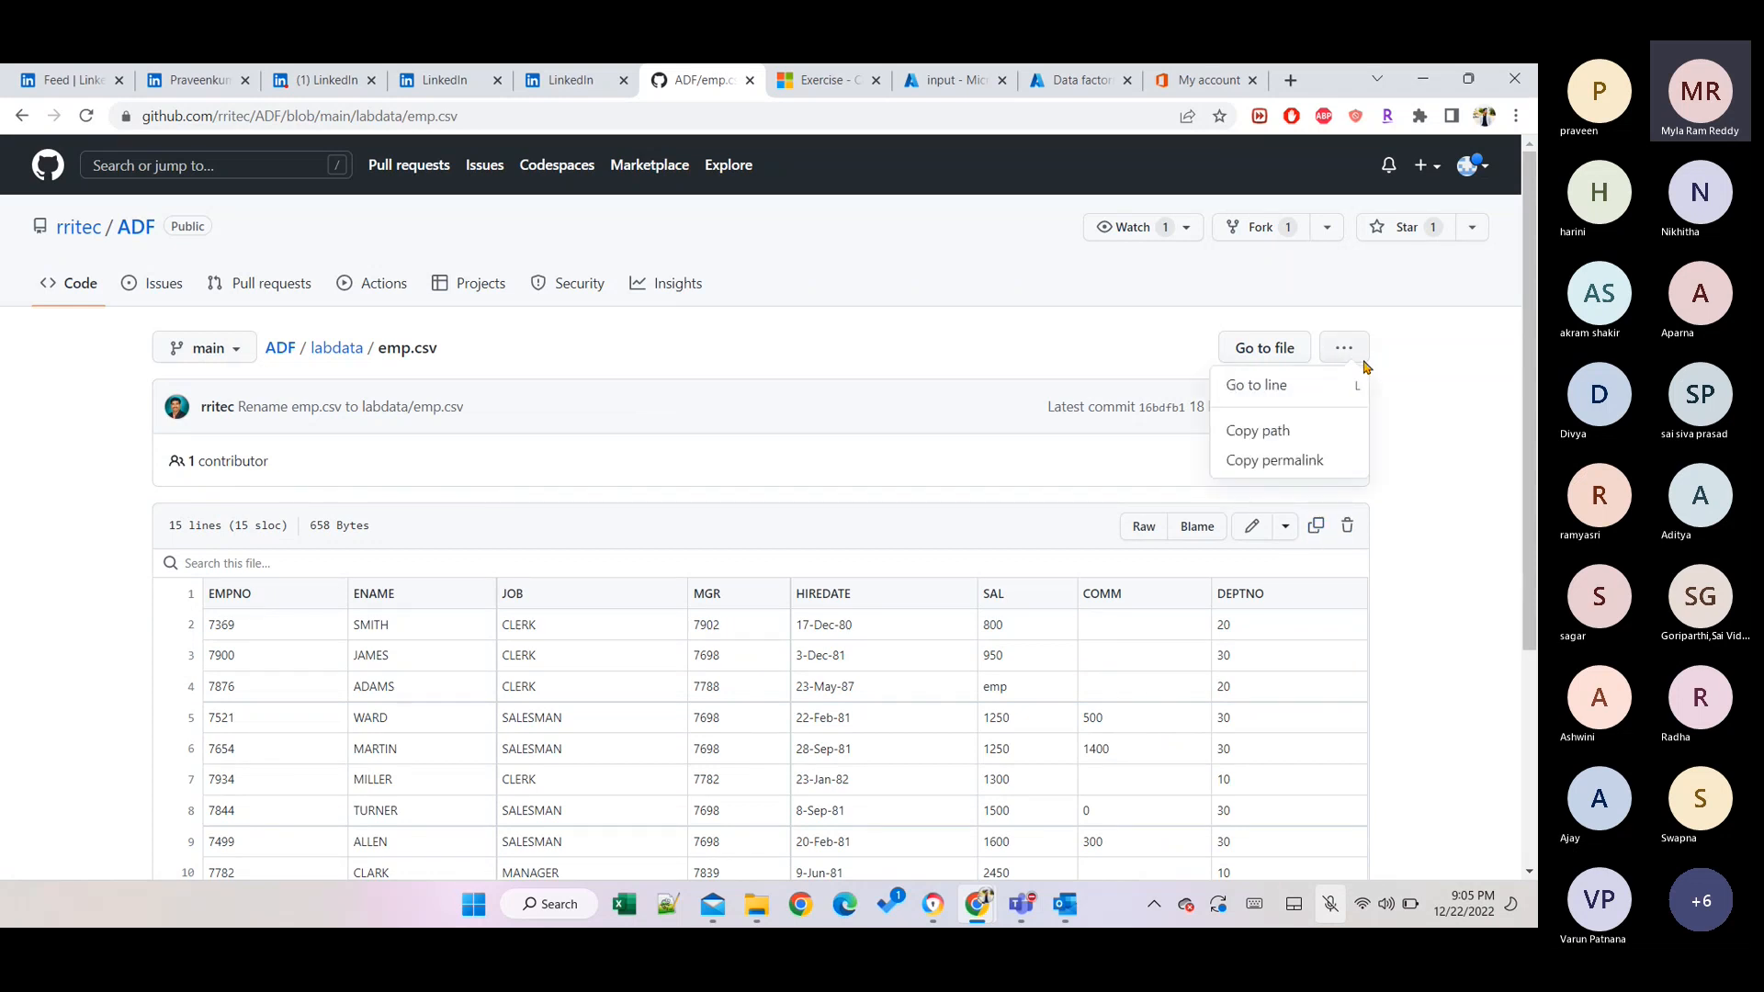
click(1499, 398)
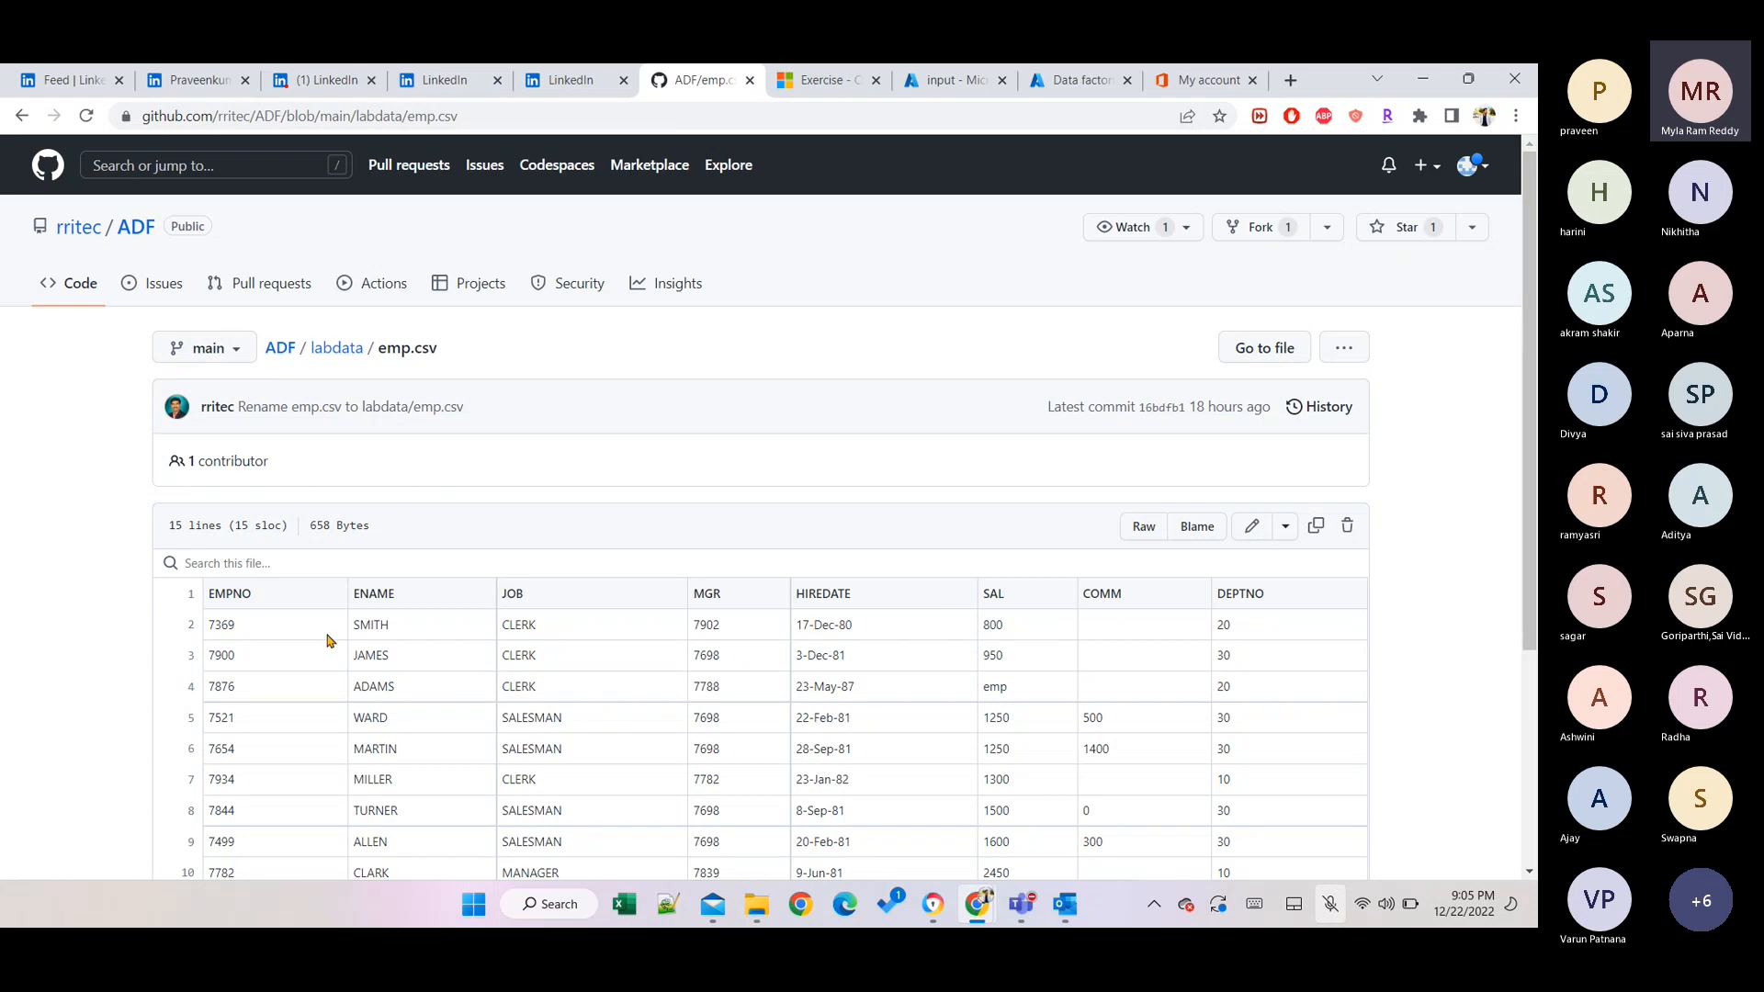
click(1324, 528)
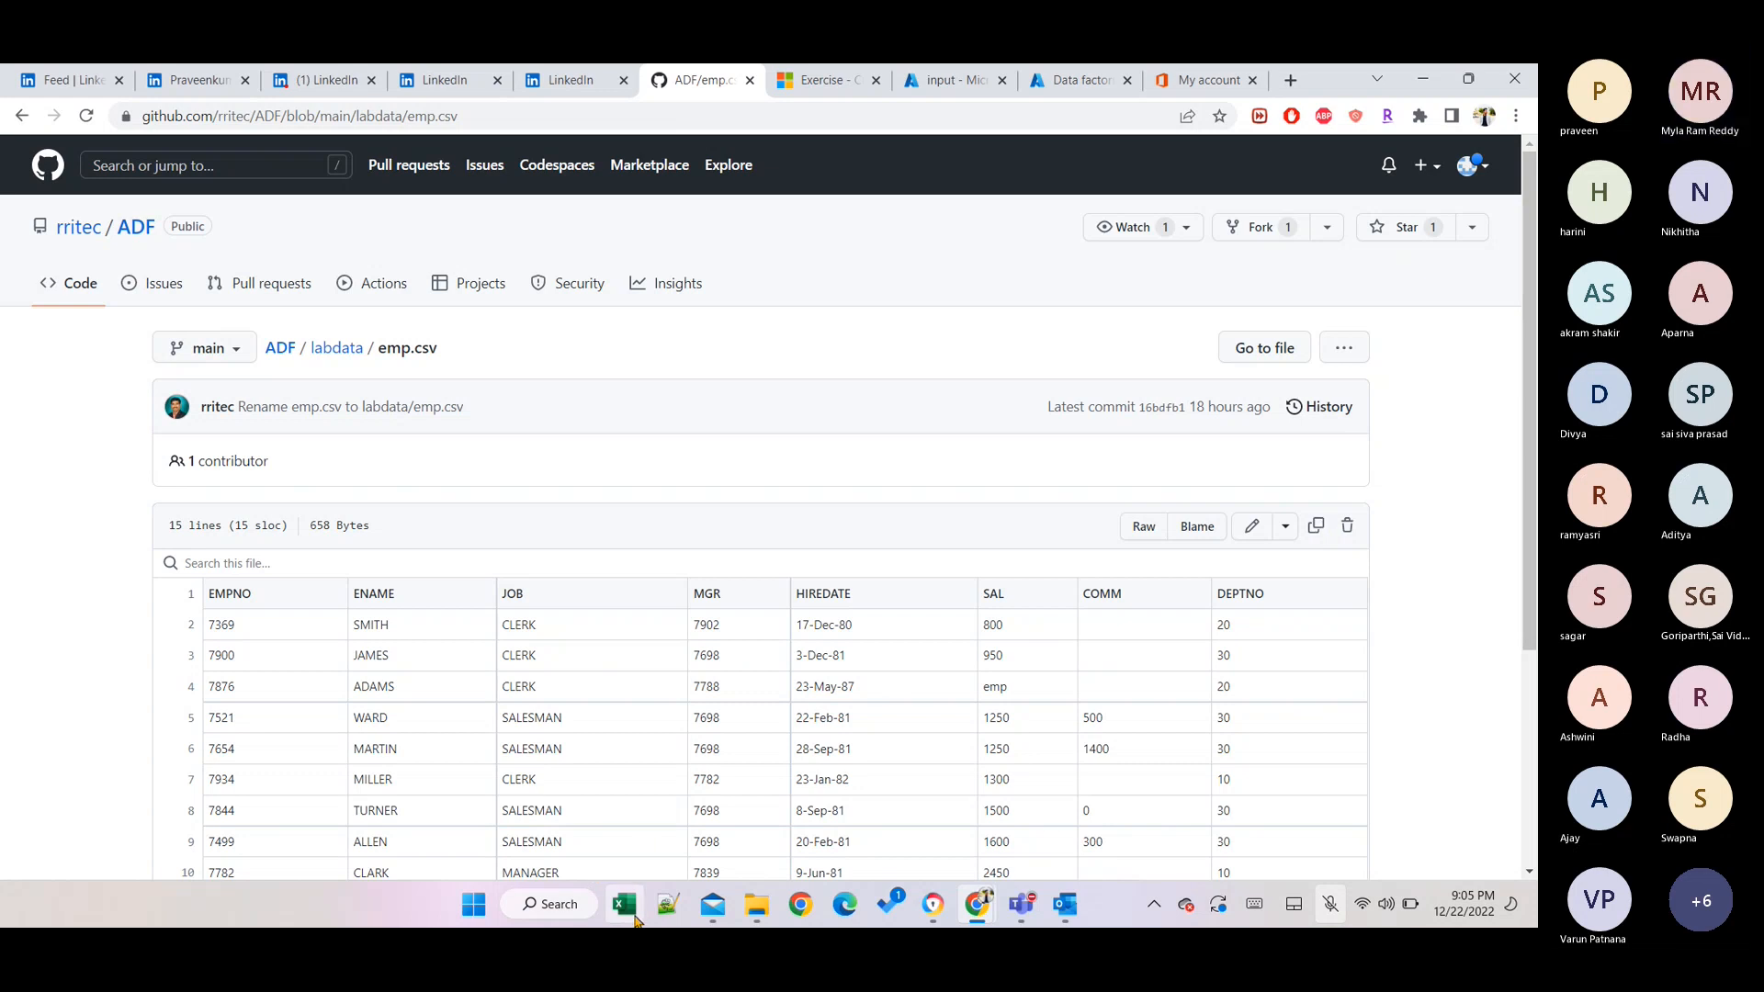
Create a new blank 'new 9' document in Notepad++.
click(755, 904)
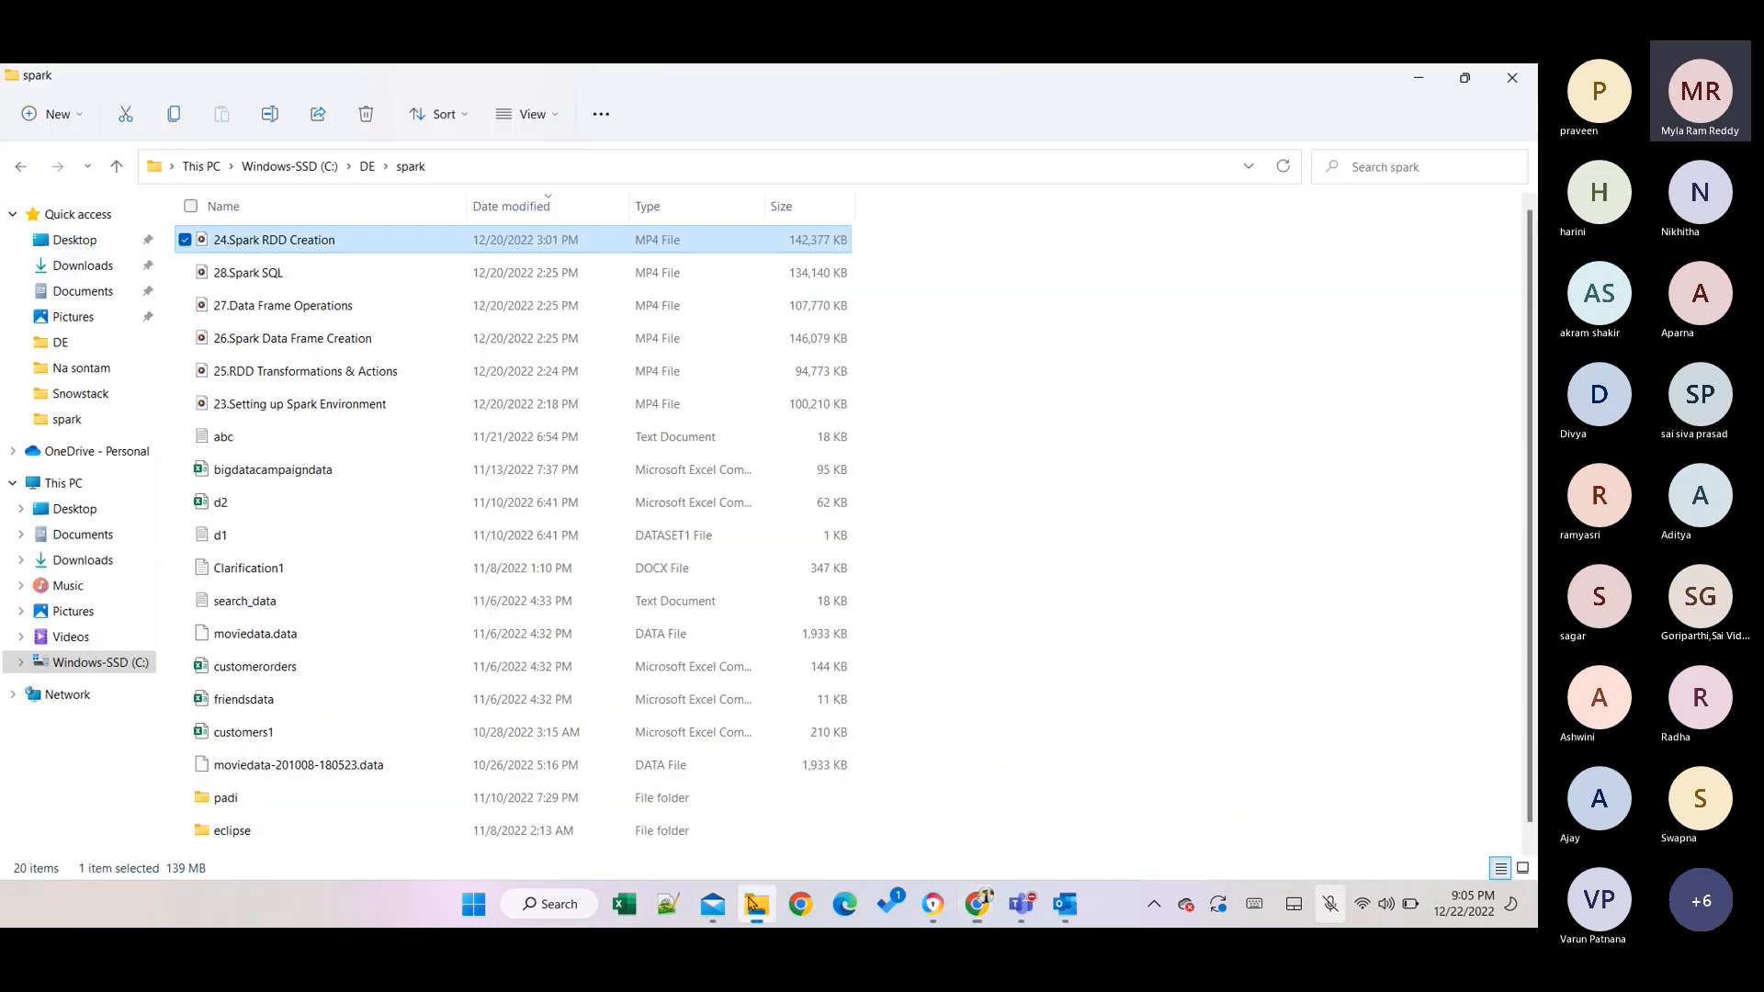
click(668, 904)
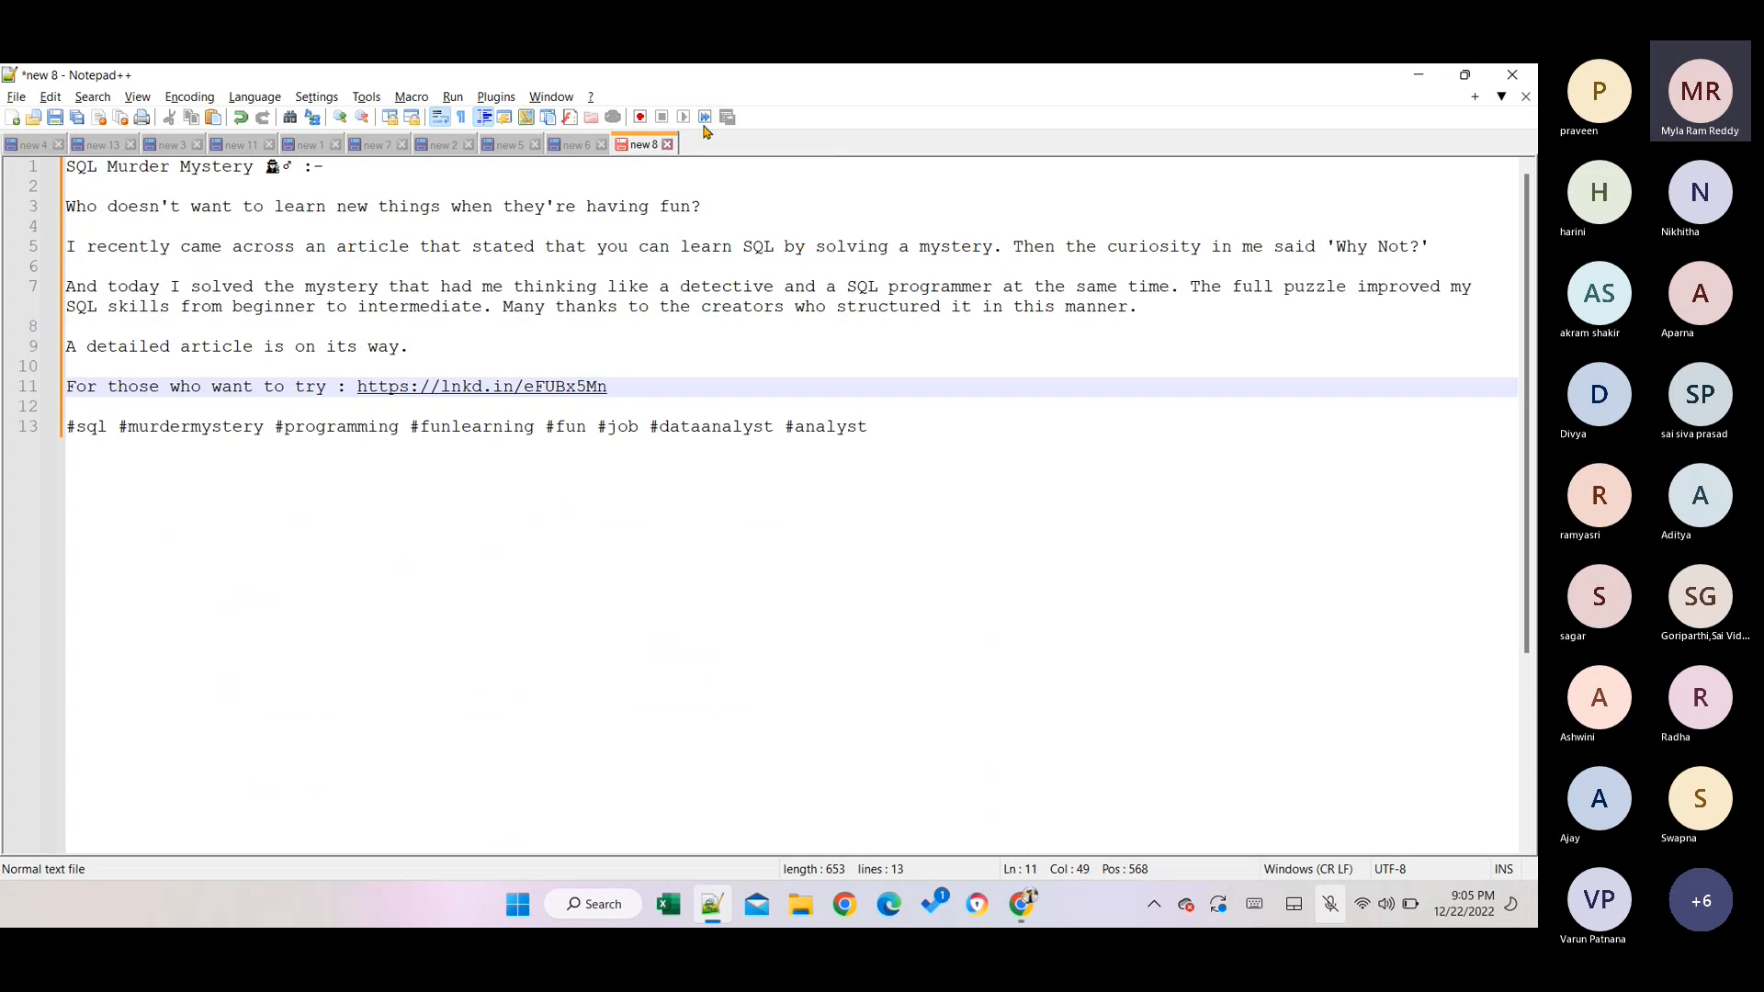
double_click(703, 147)
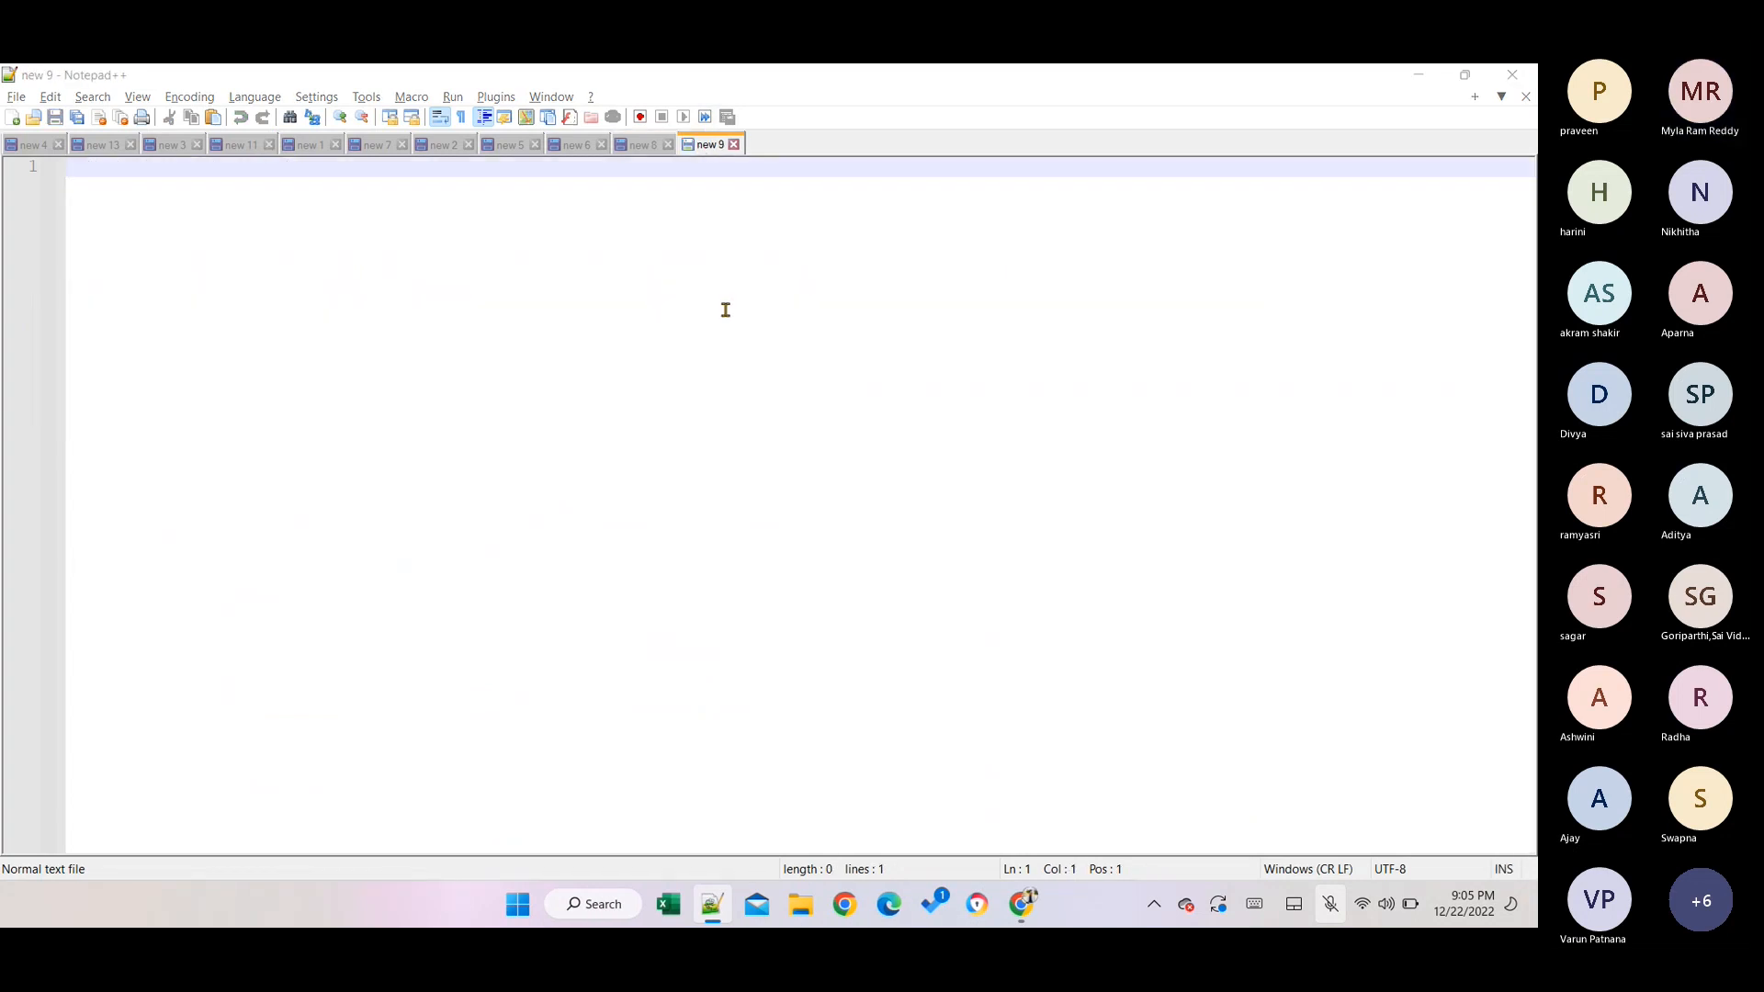
Bring File Explorer forward and maximize it to full screen.
key(alt+Tab)
key(alt+Tab)
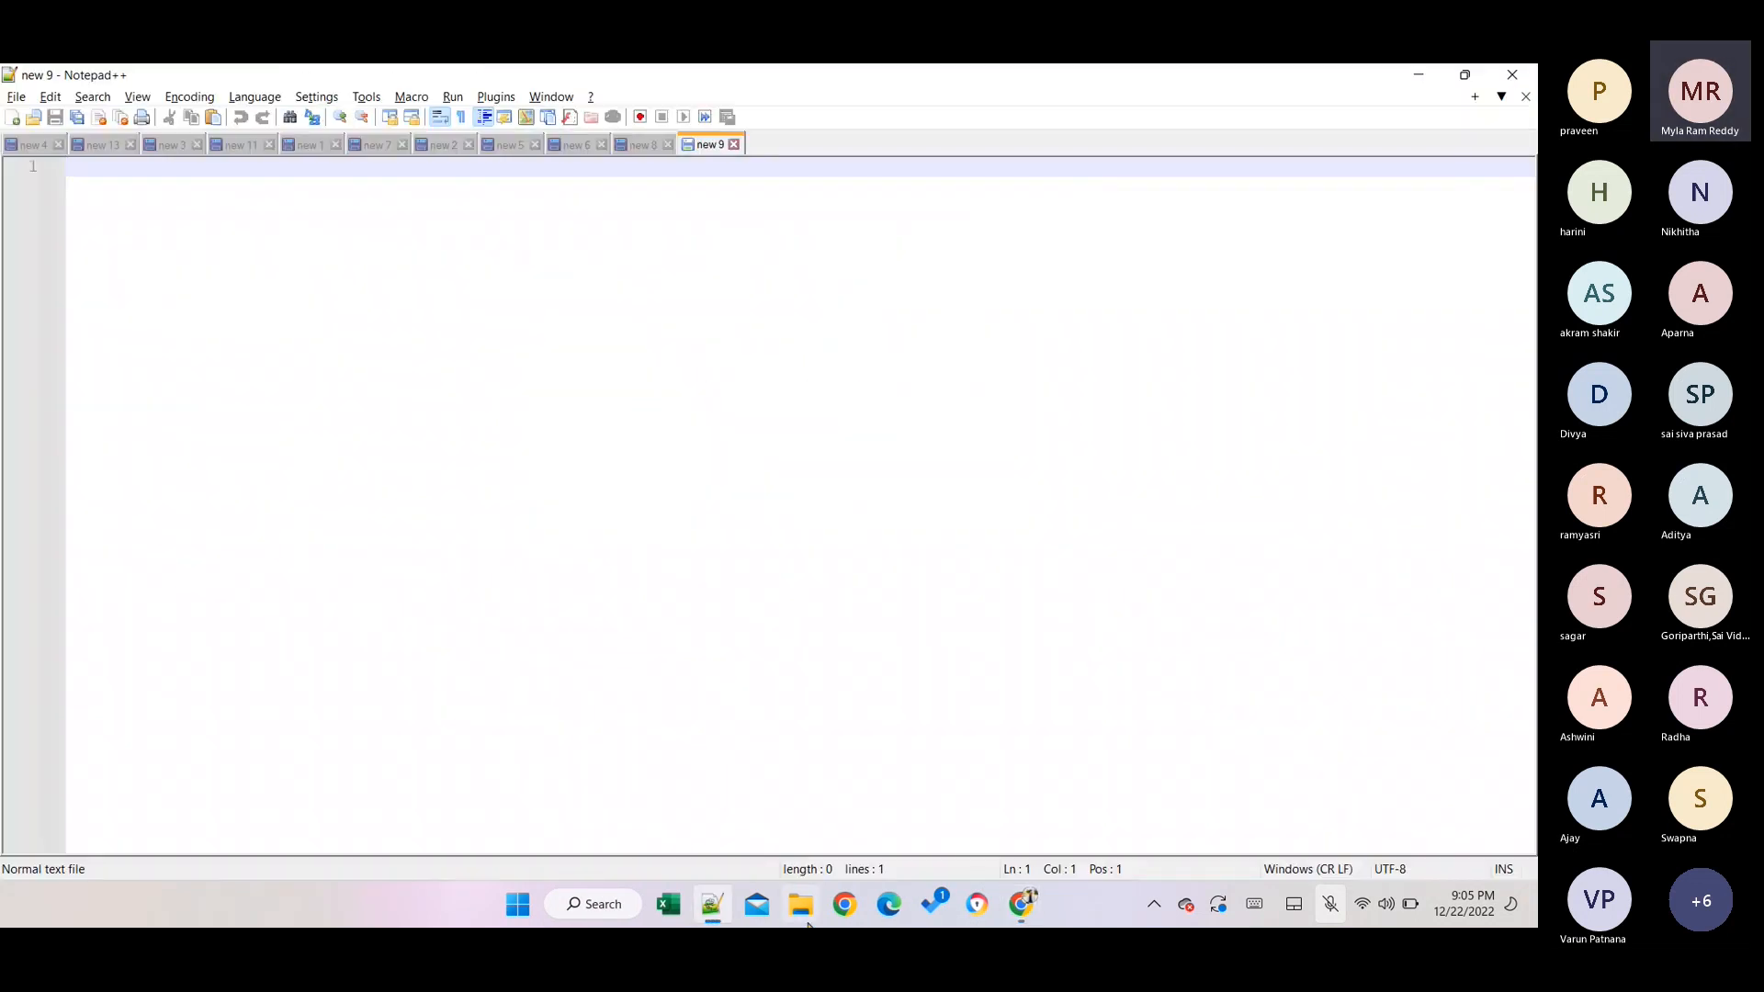
click(802, 908)
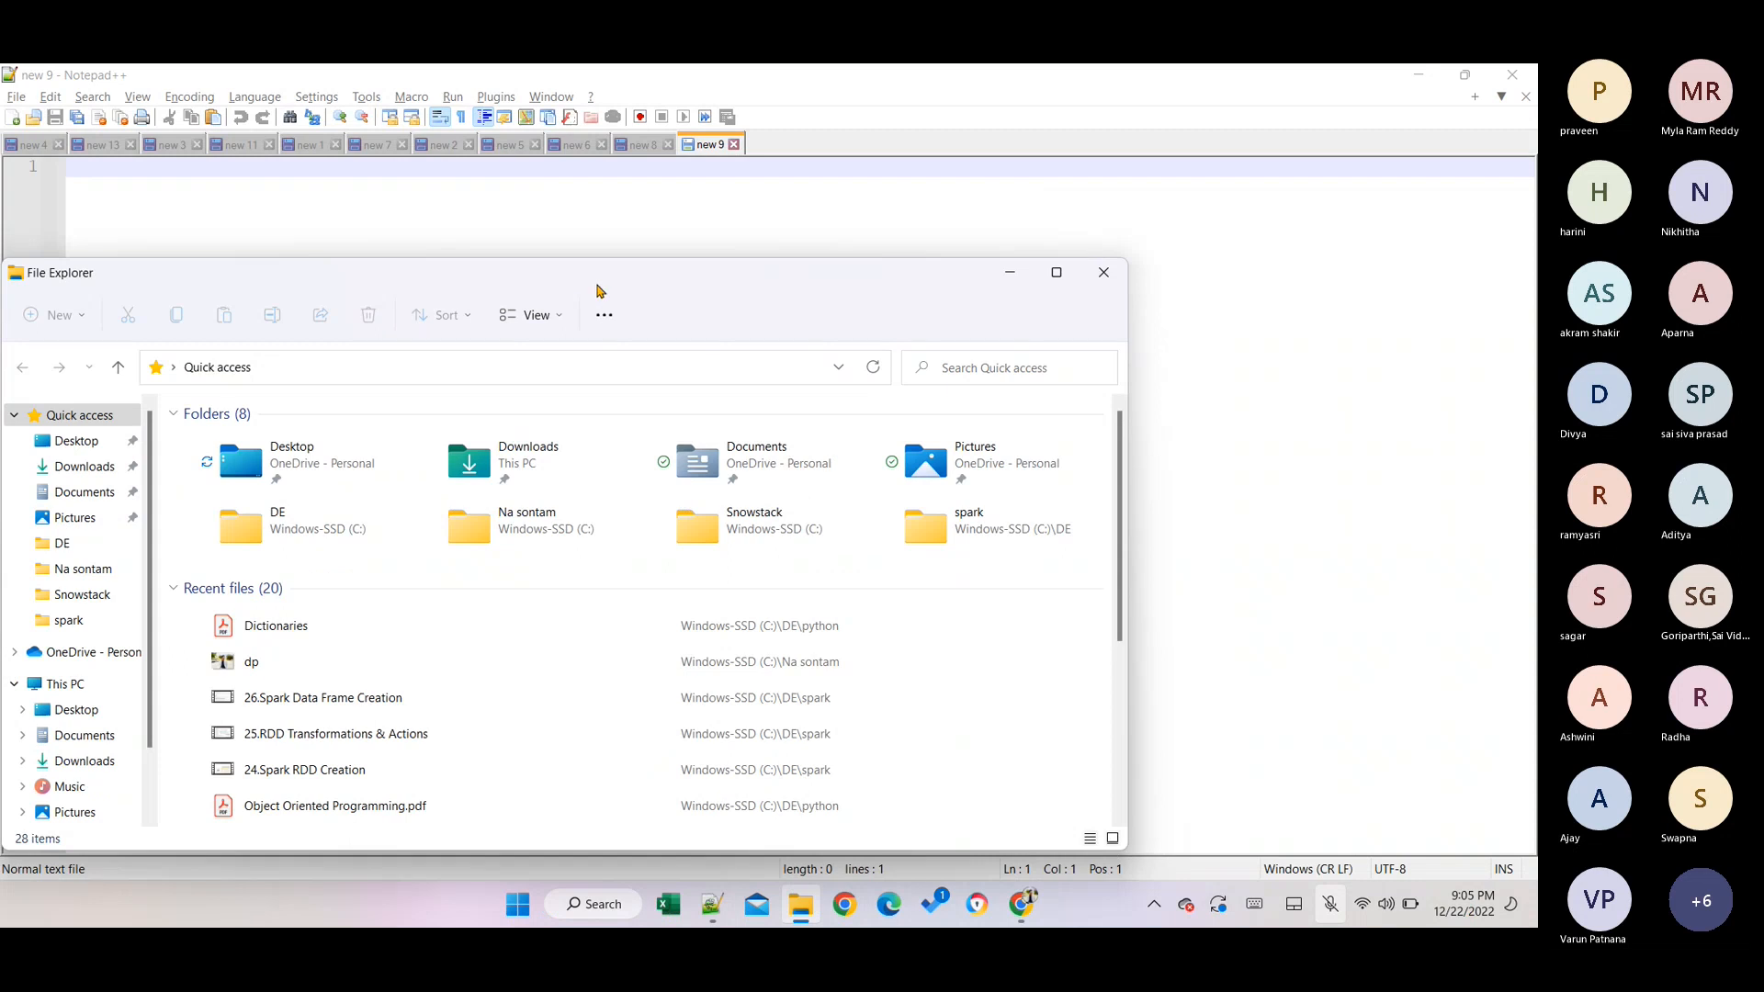
double_click(603, 288)
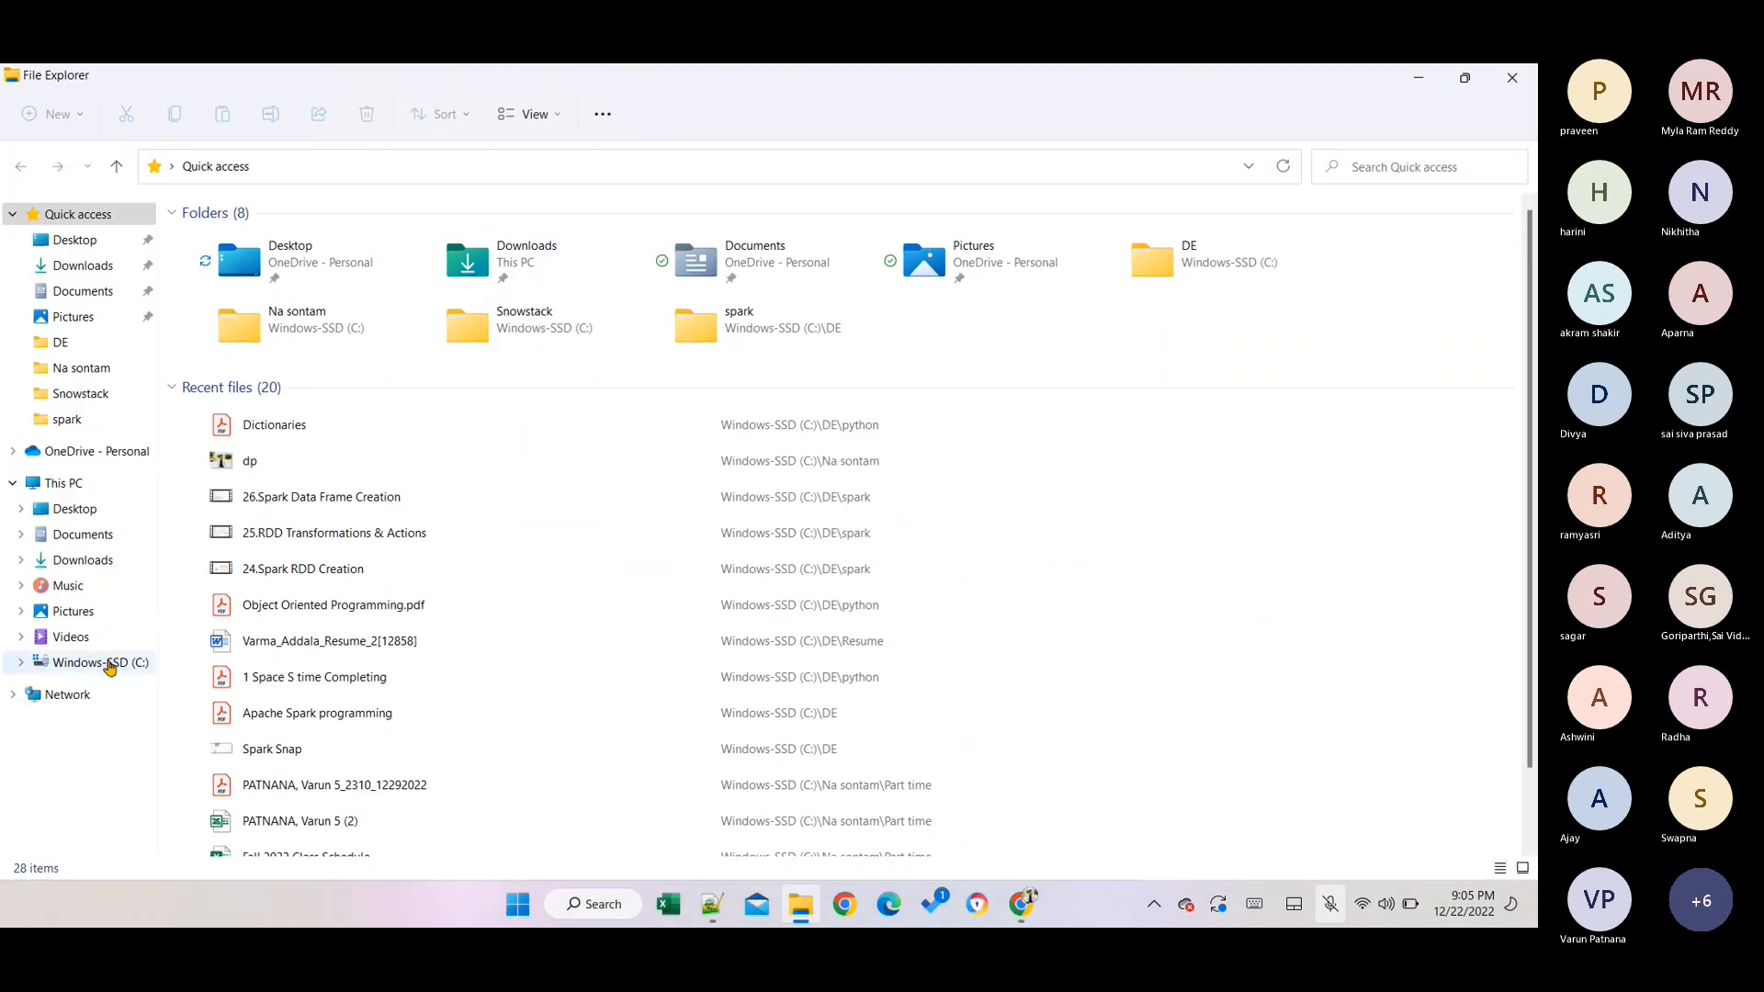
Create a new folder named 'Azure' inside C:\DE.
click(102, 662)
double_click(230, 375)
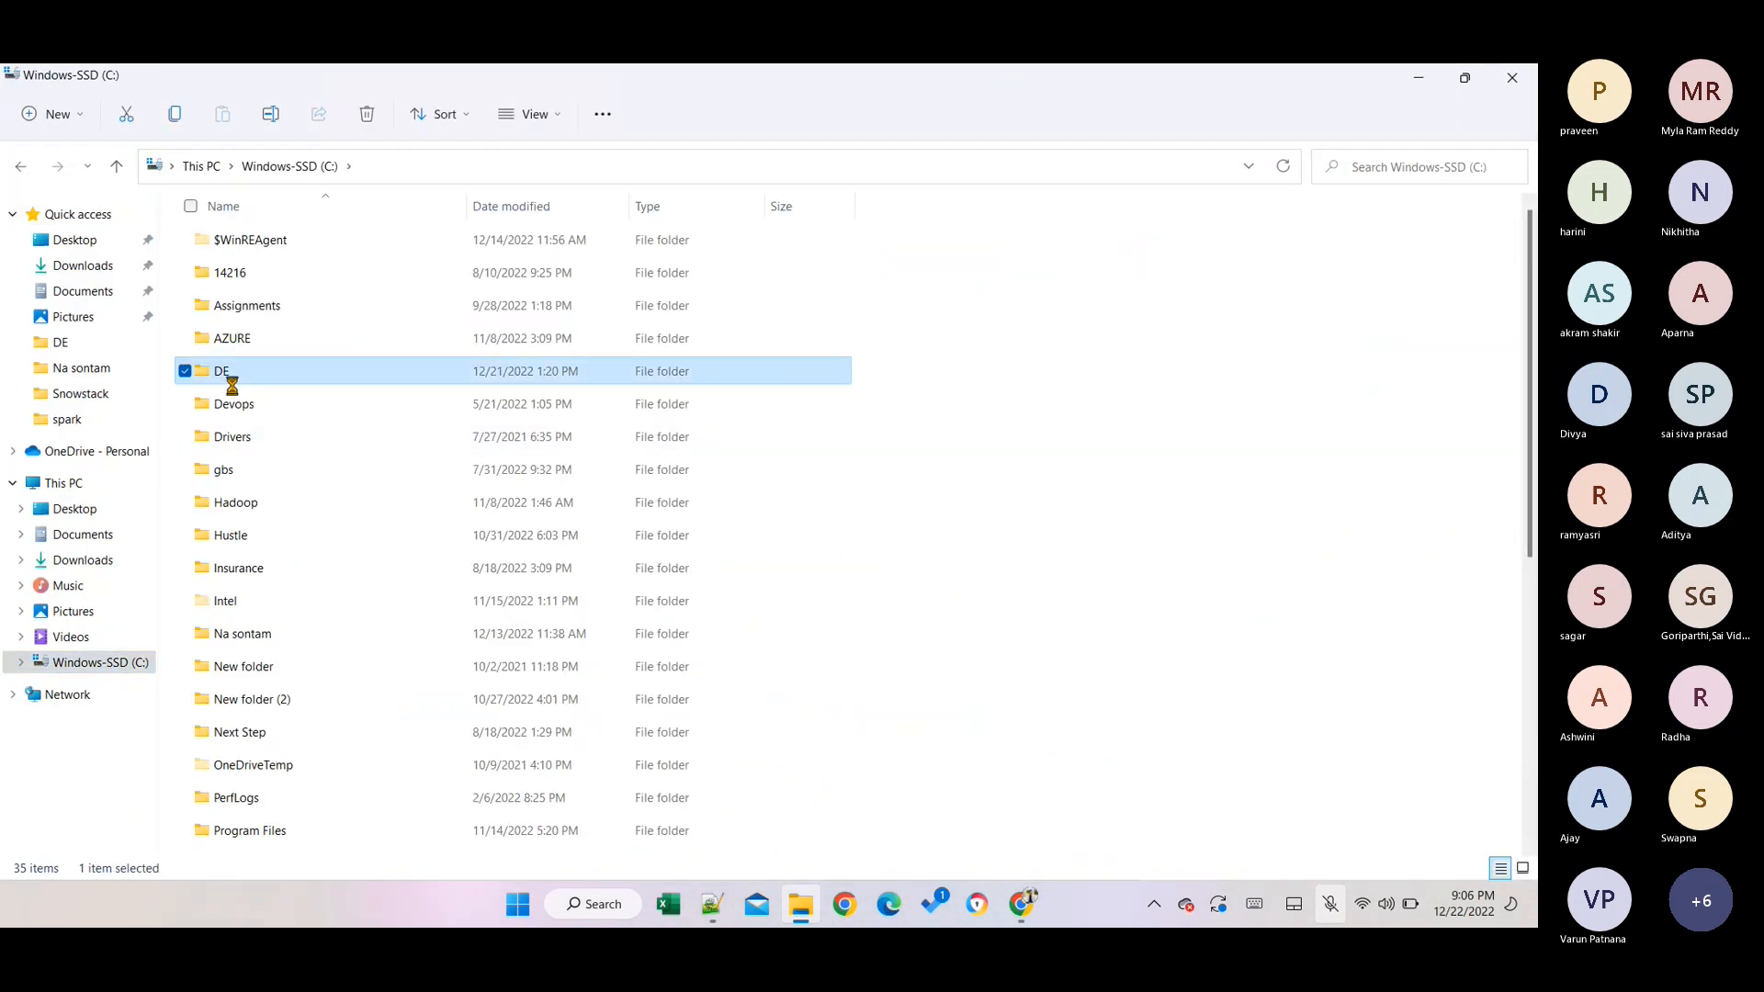
right_click(559, 796)
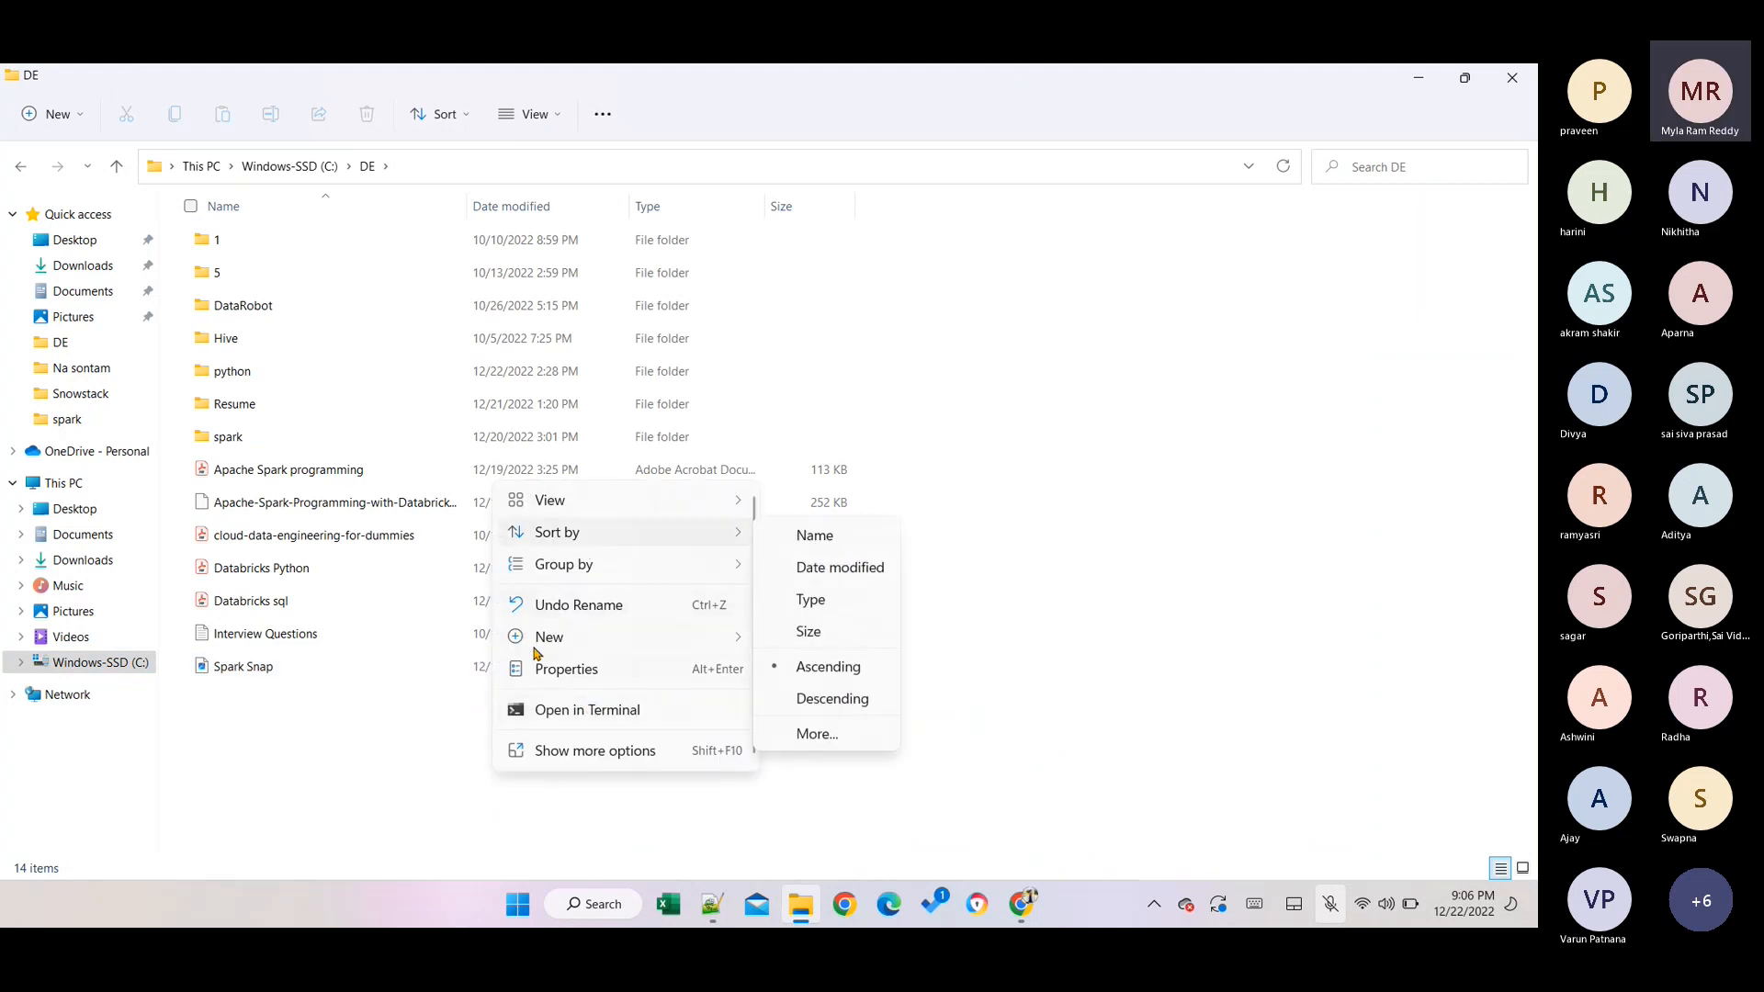
mouse_move(546, 638)
click(886, 224)
key(Caps_Lock)
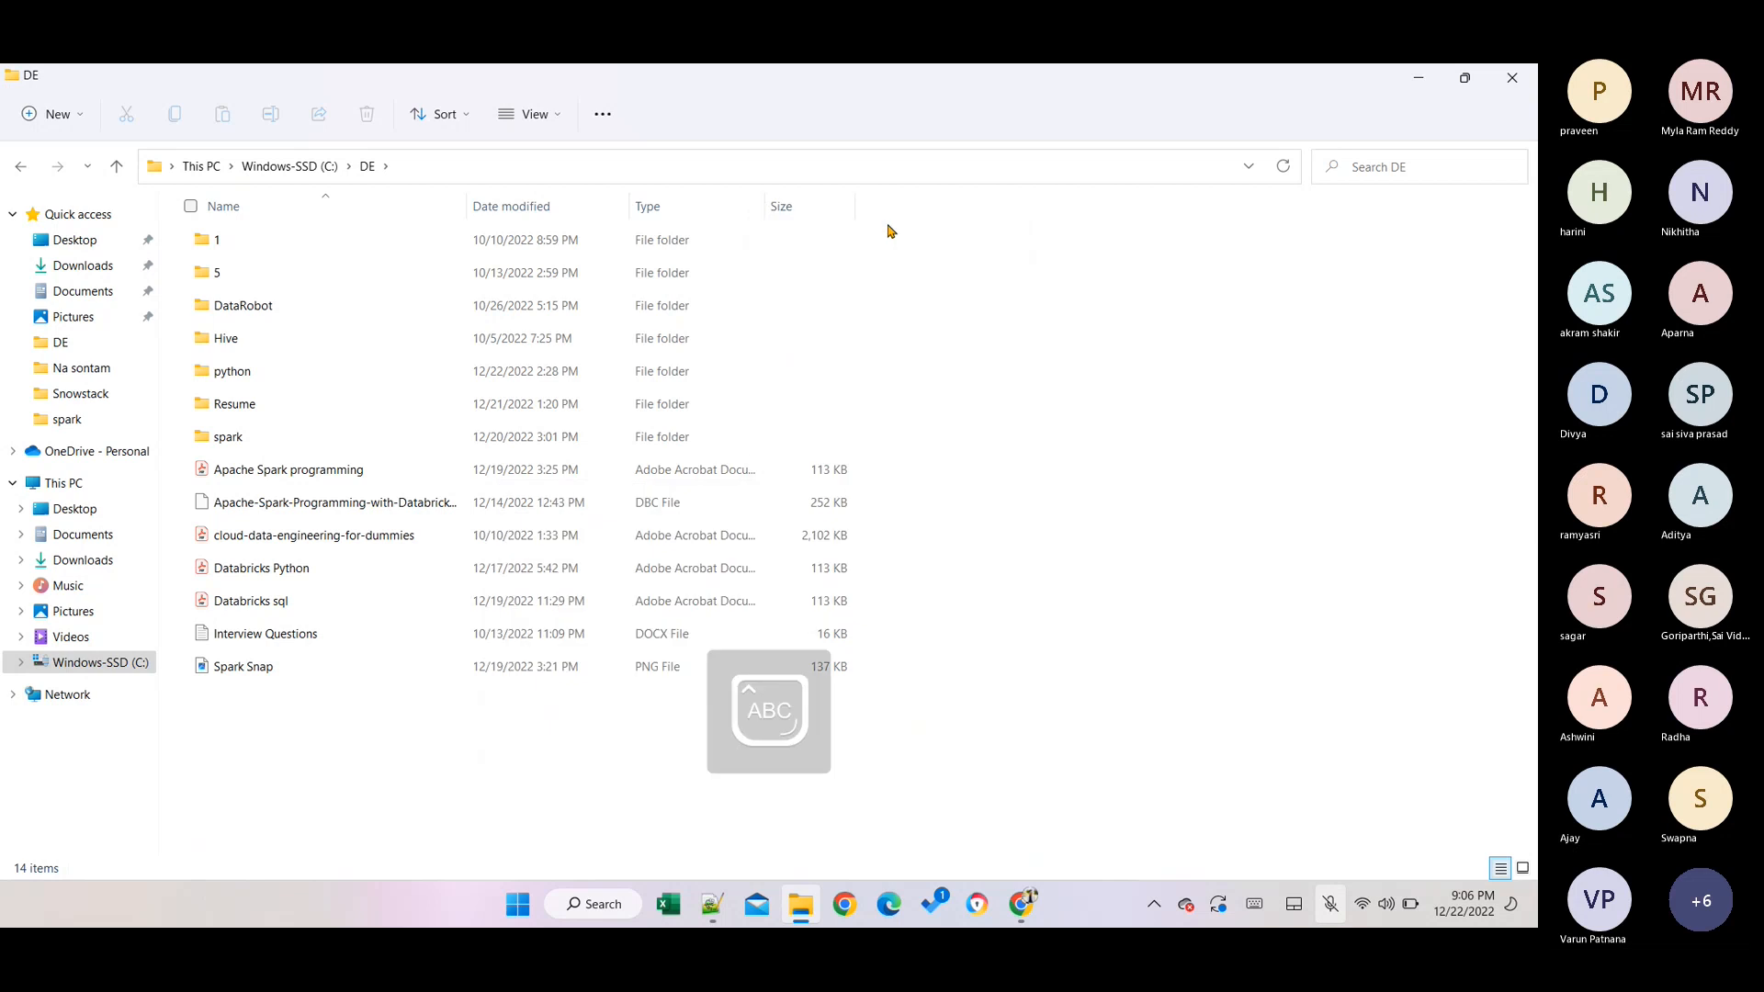
text(Azure)
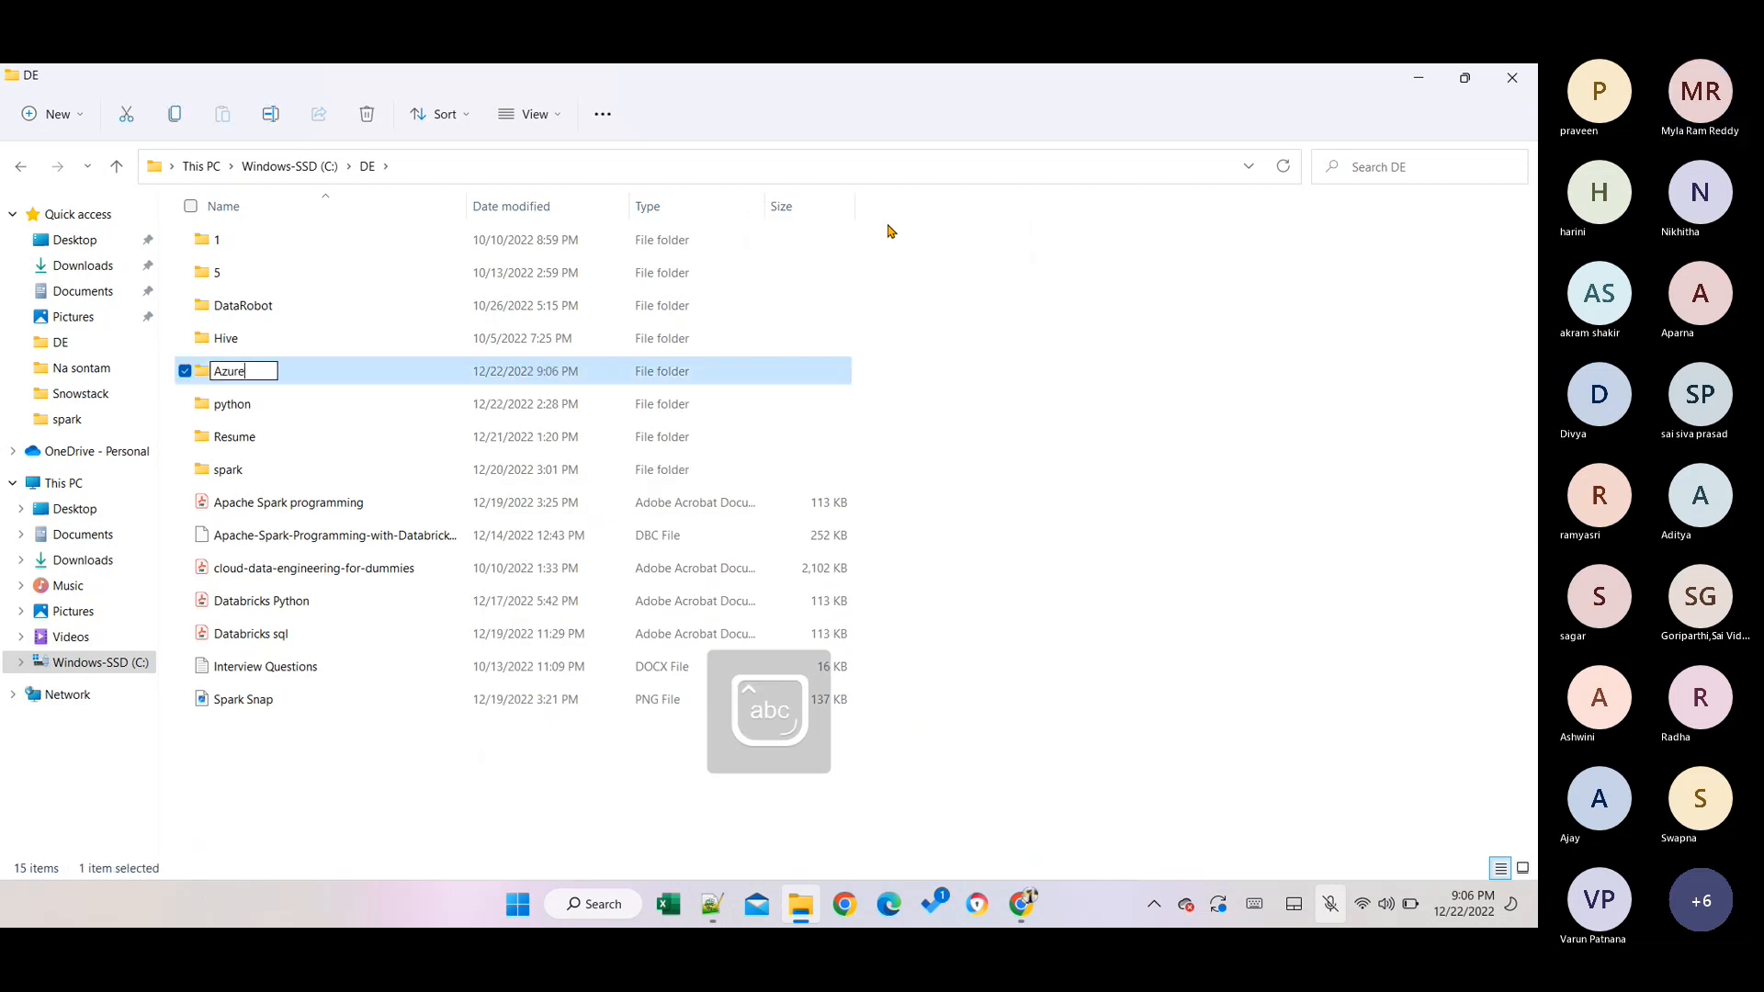
key(Return)
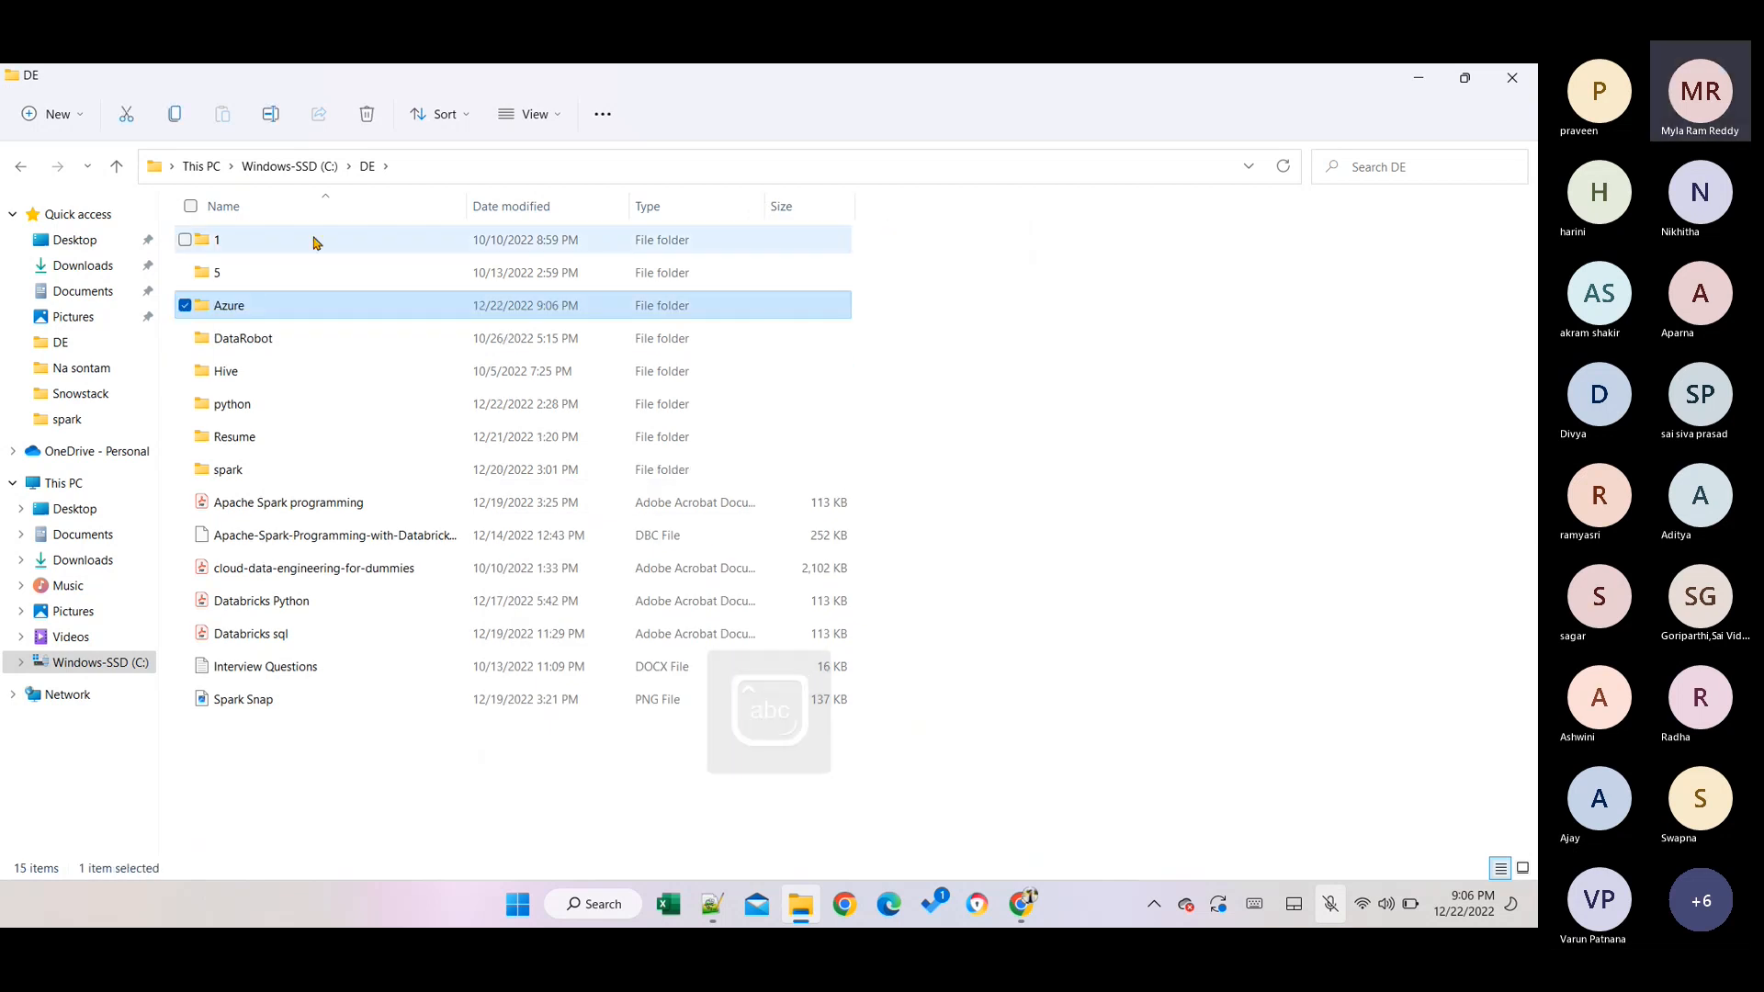
In the Azure folder, create a new text document and rename it emp.csv.
double_click(278, 307)
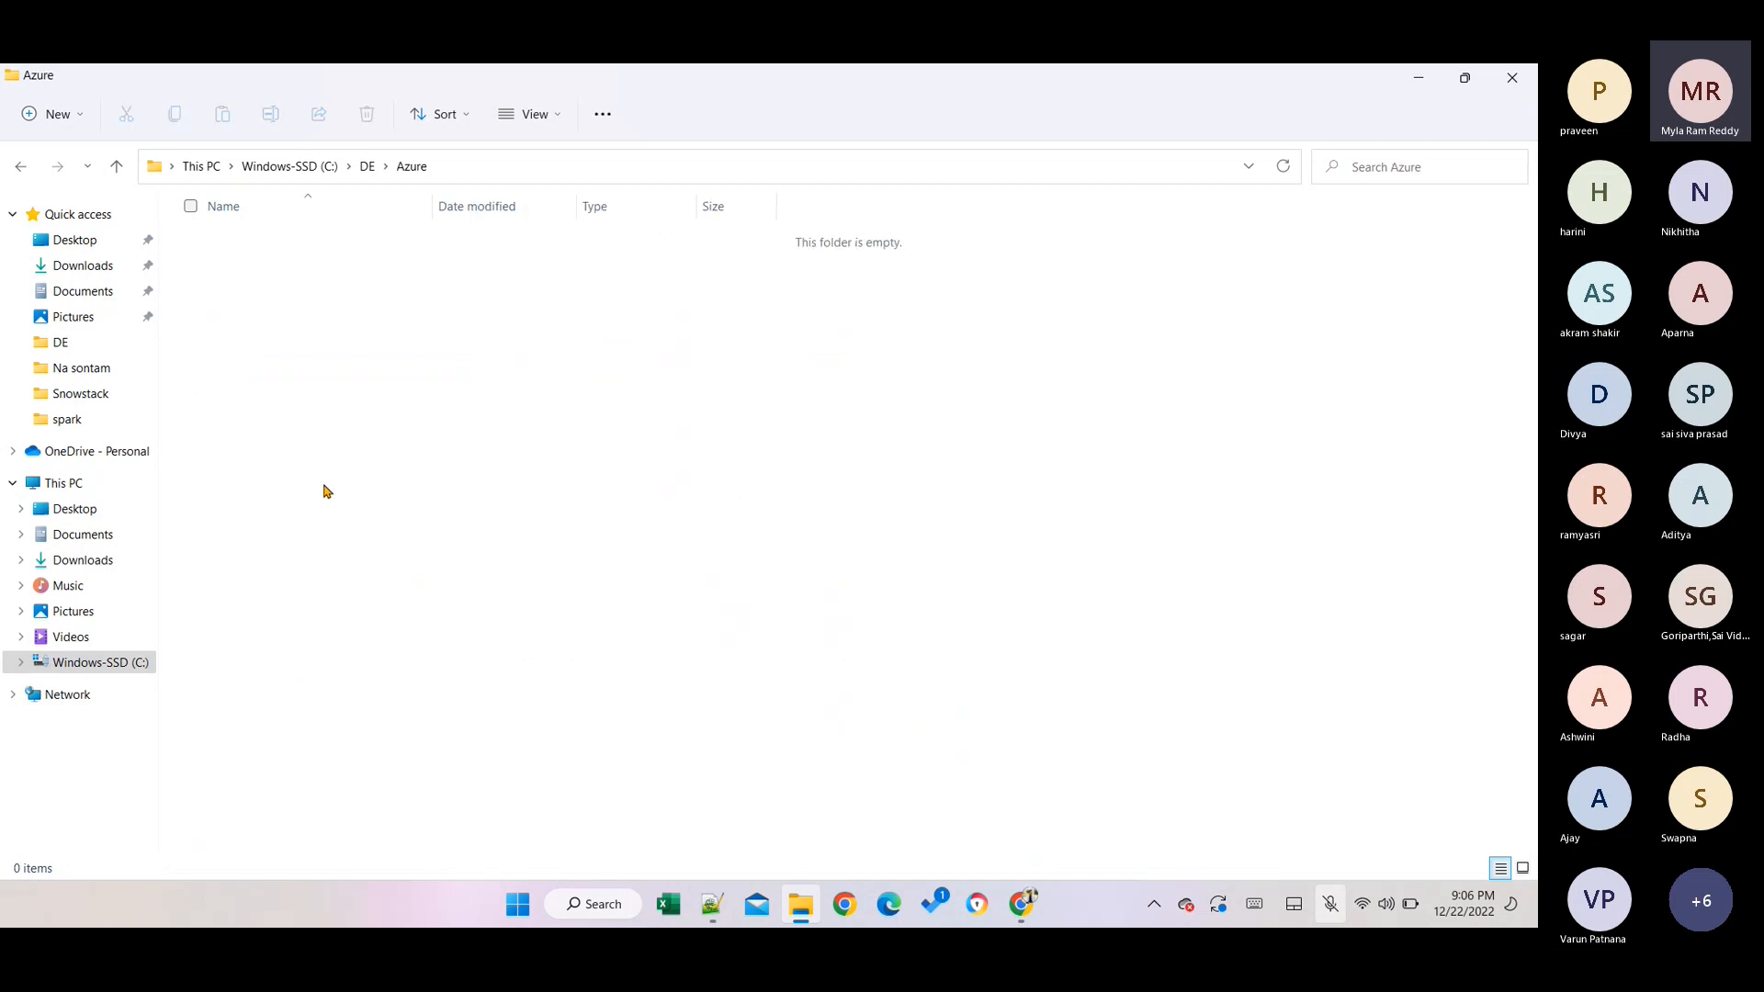
right_click(488, 443)
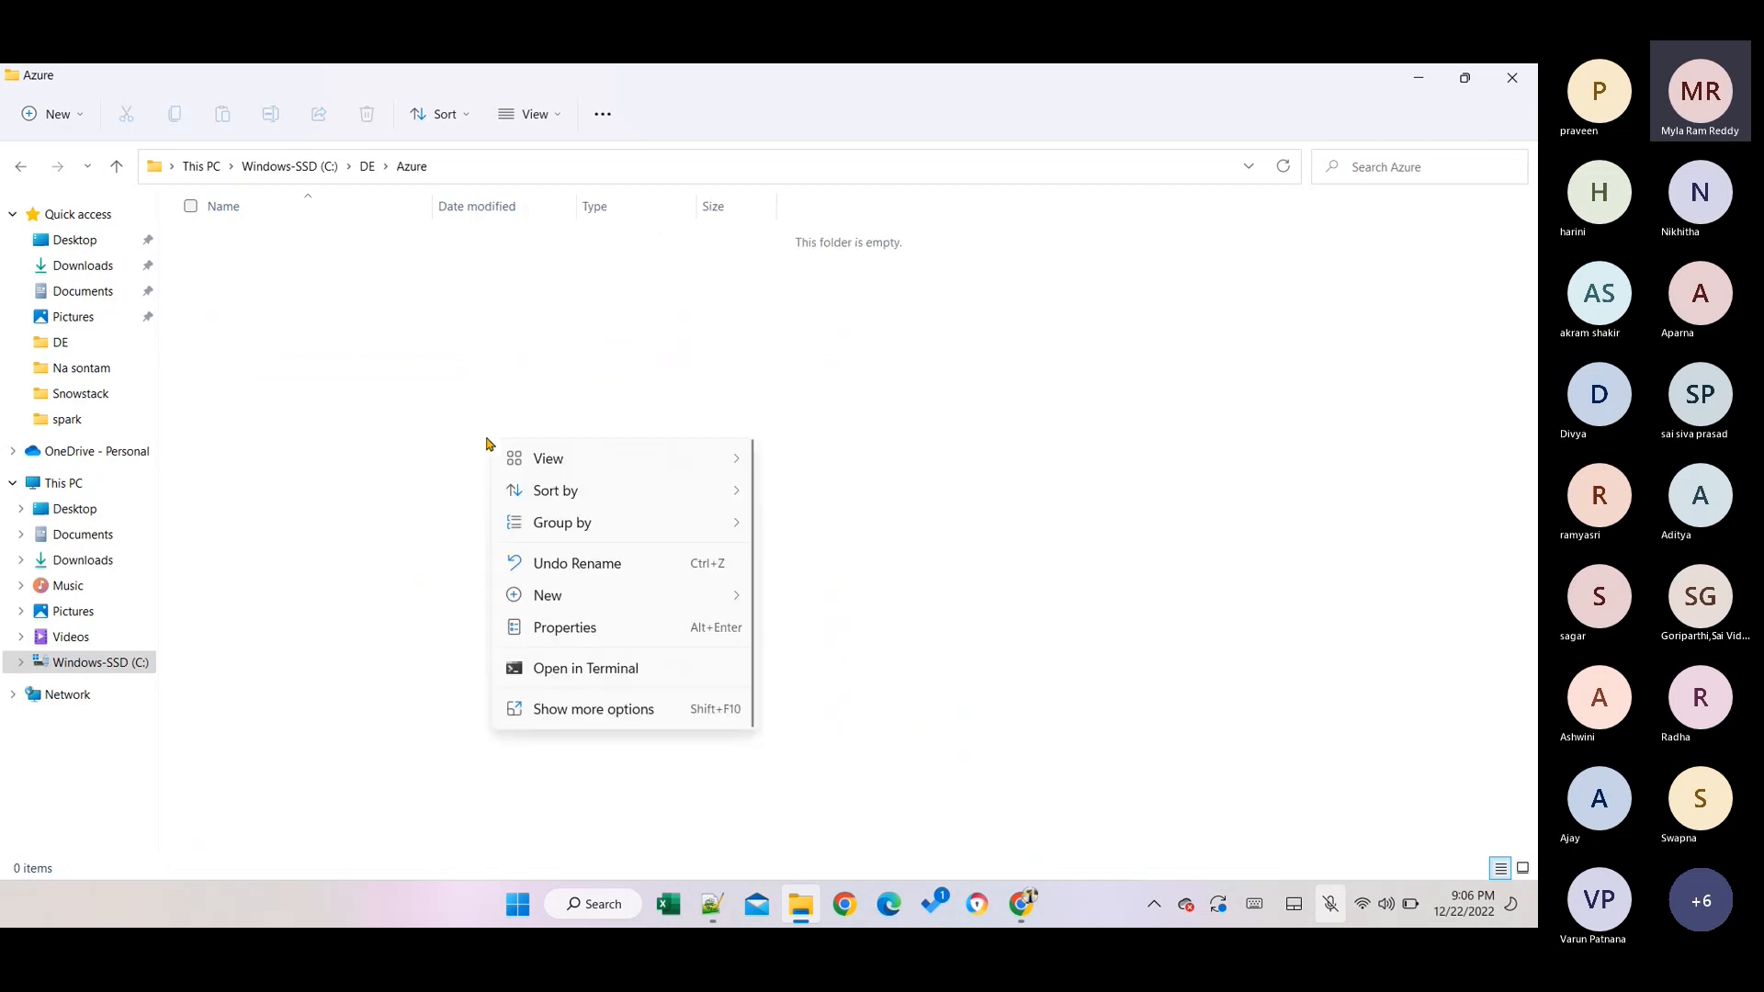
mouse_move(539, 607)
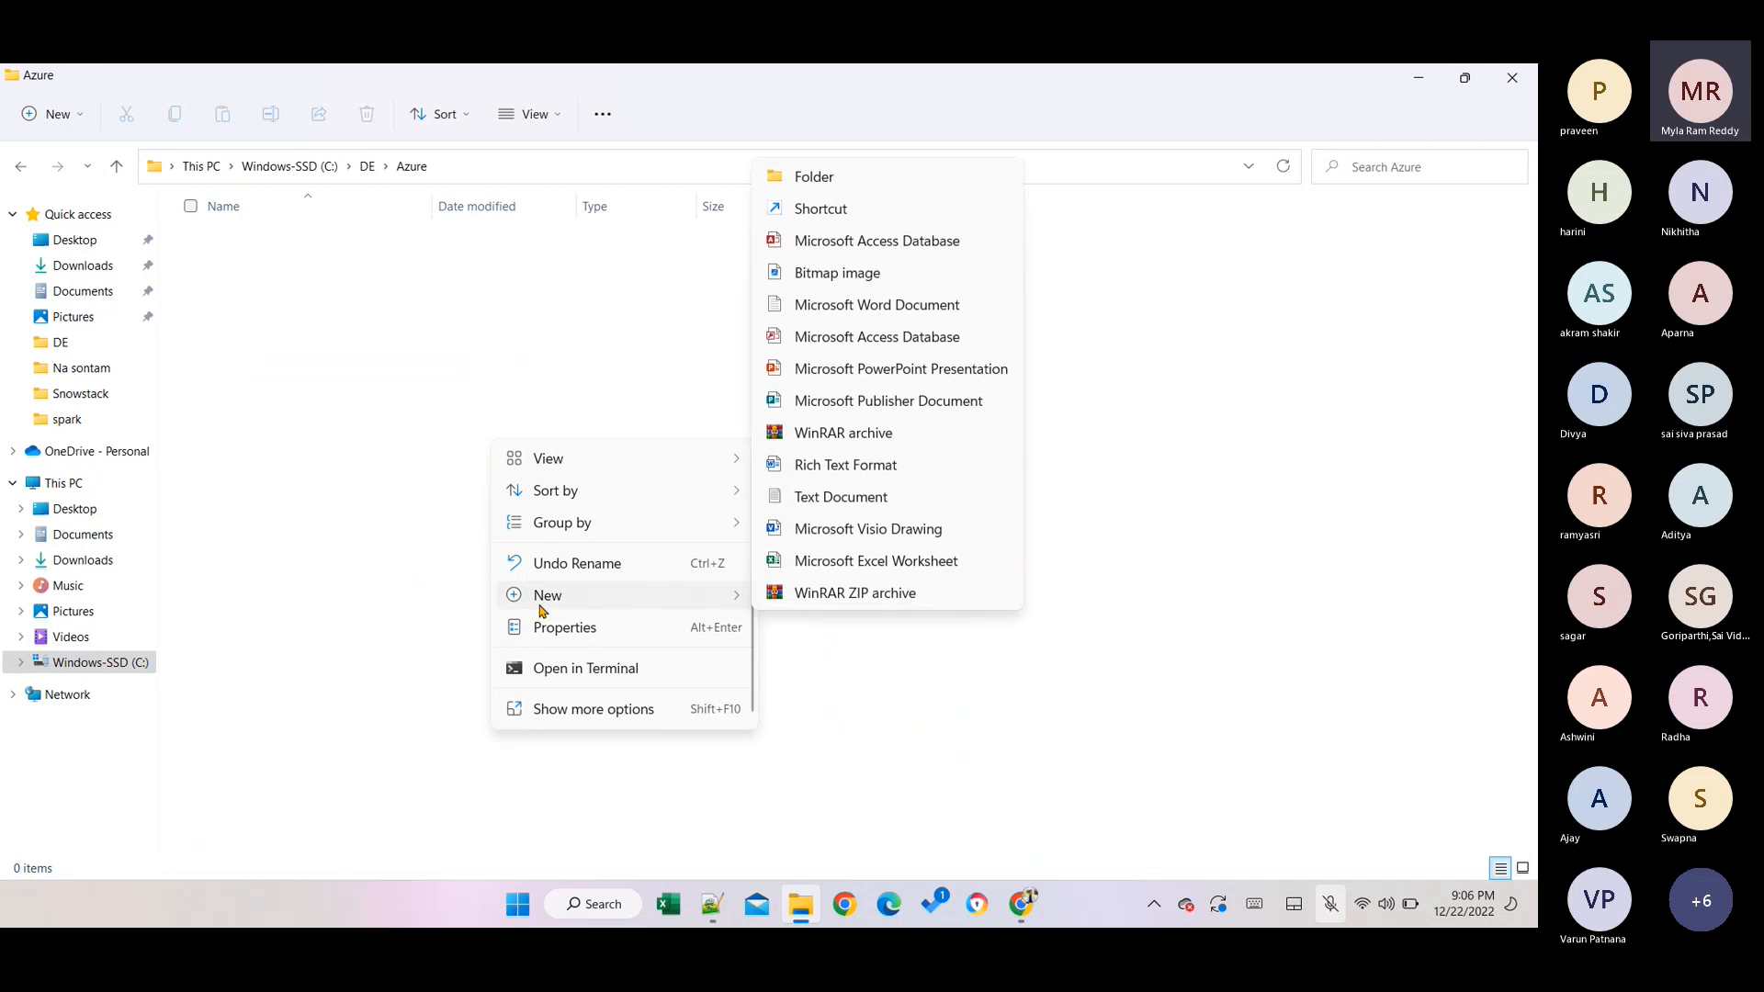
click(854, 496)
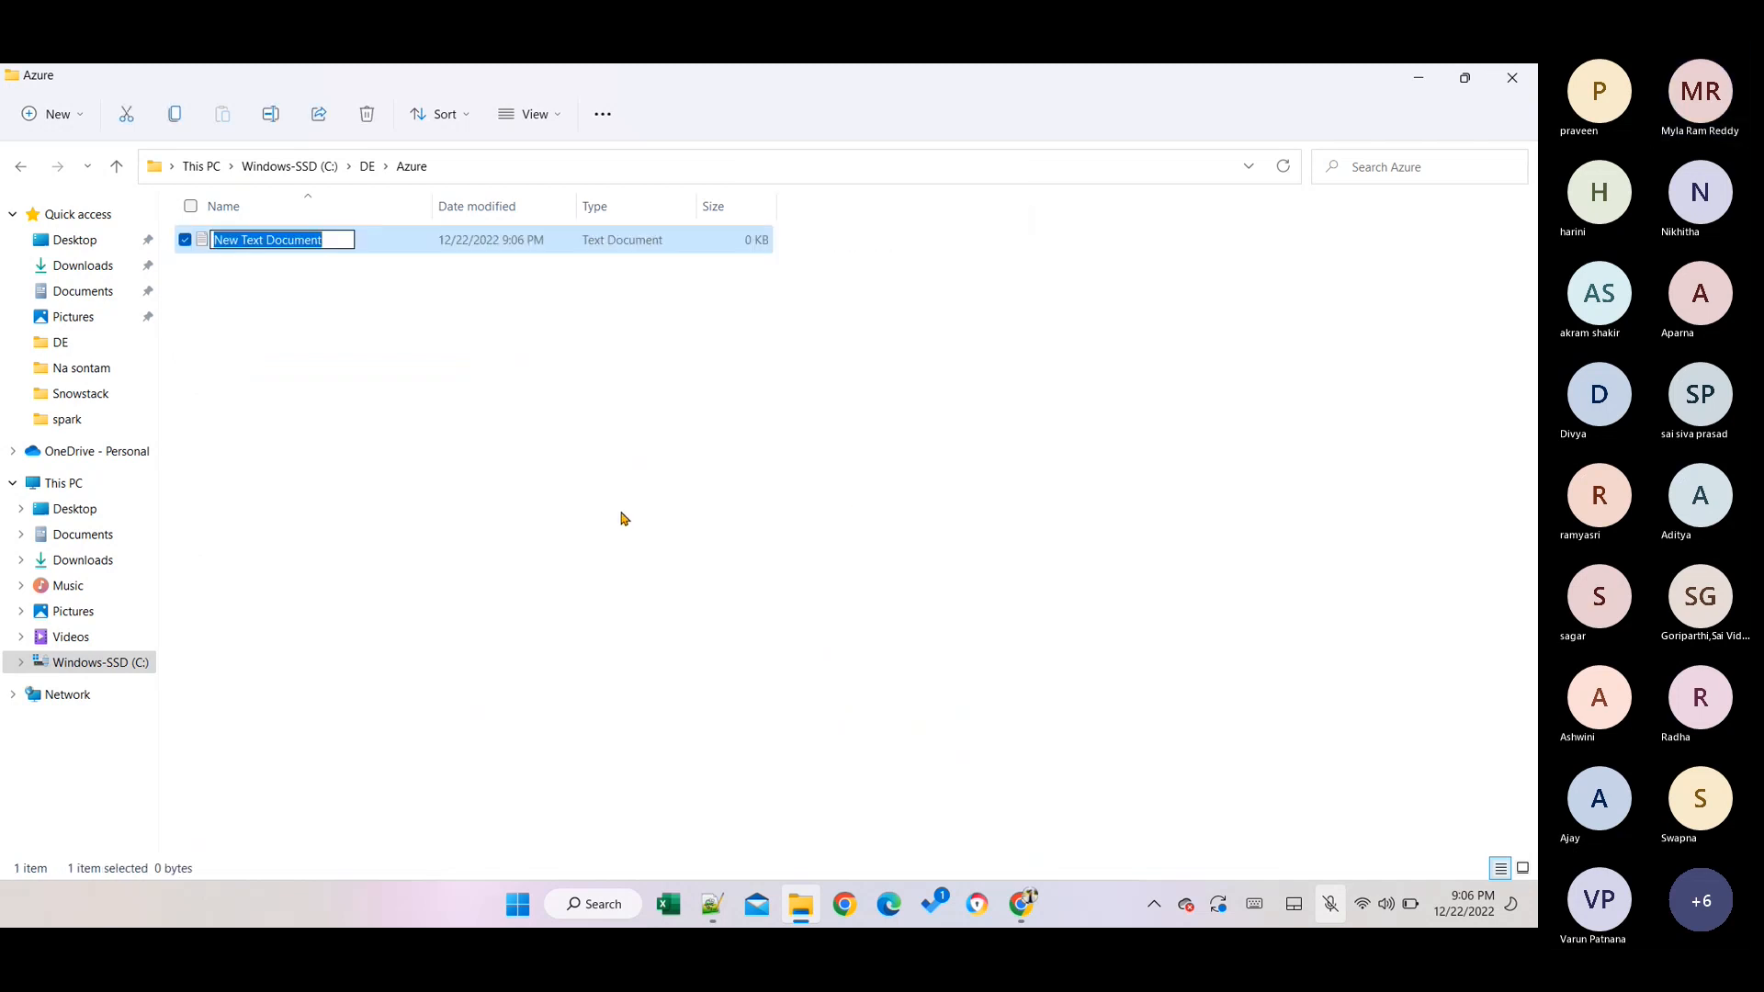
key(Return)
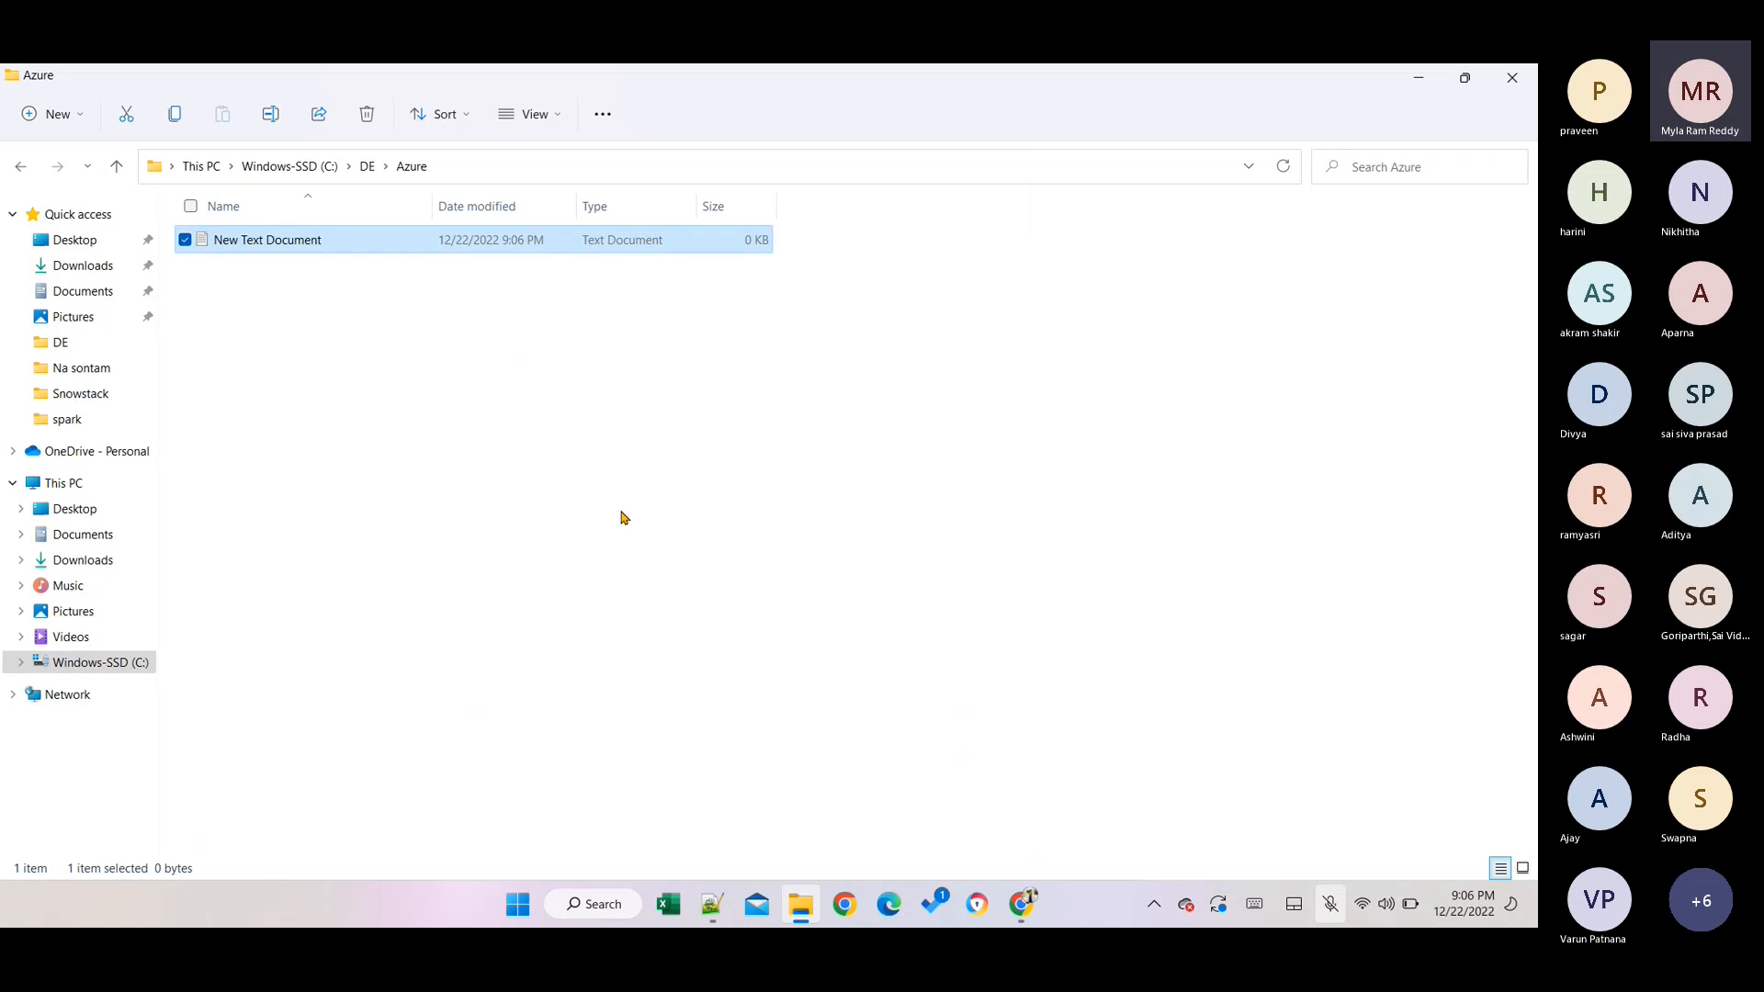
key(Return)
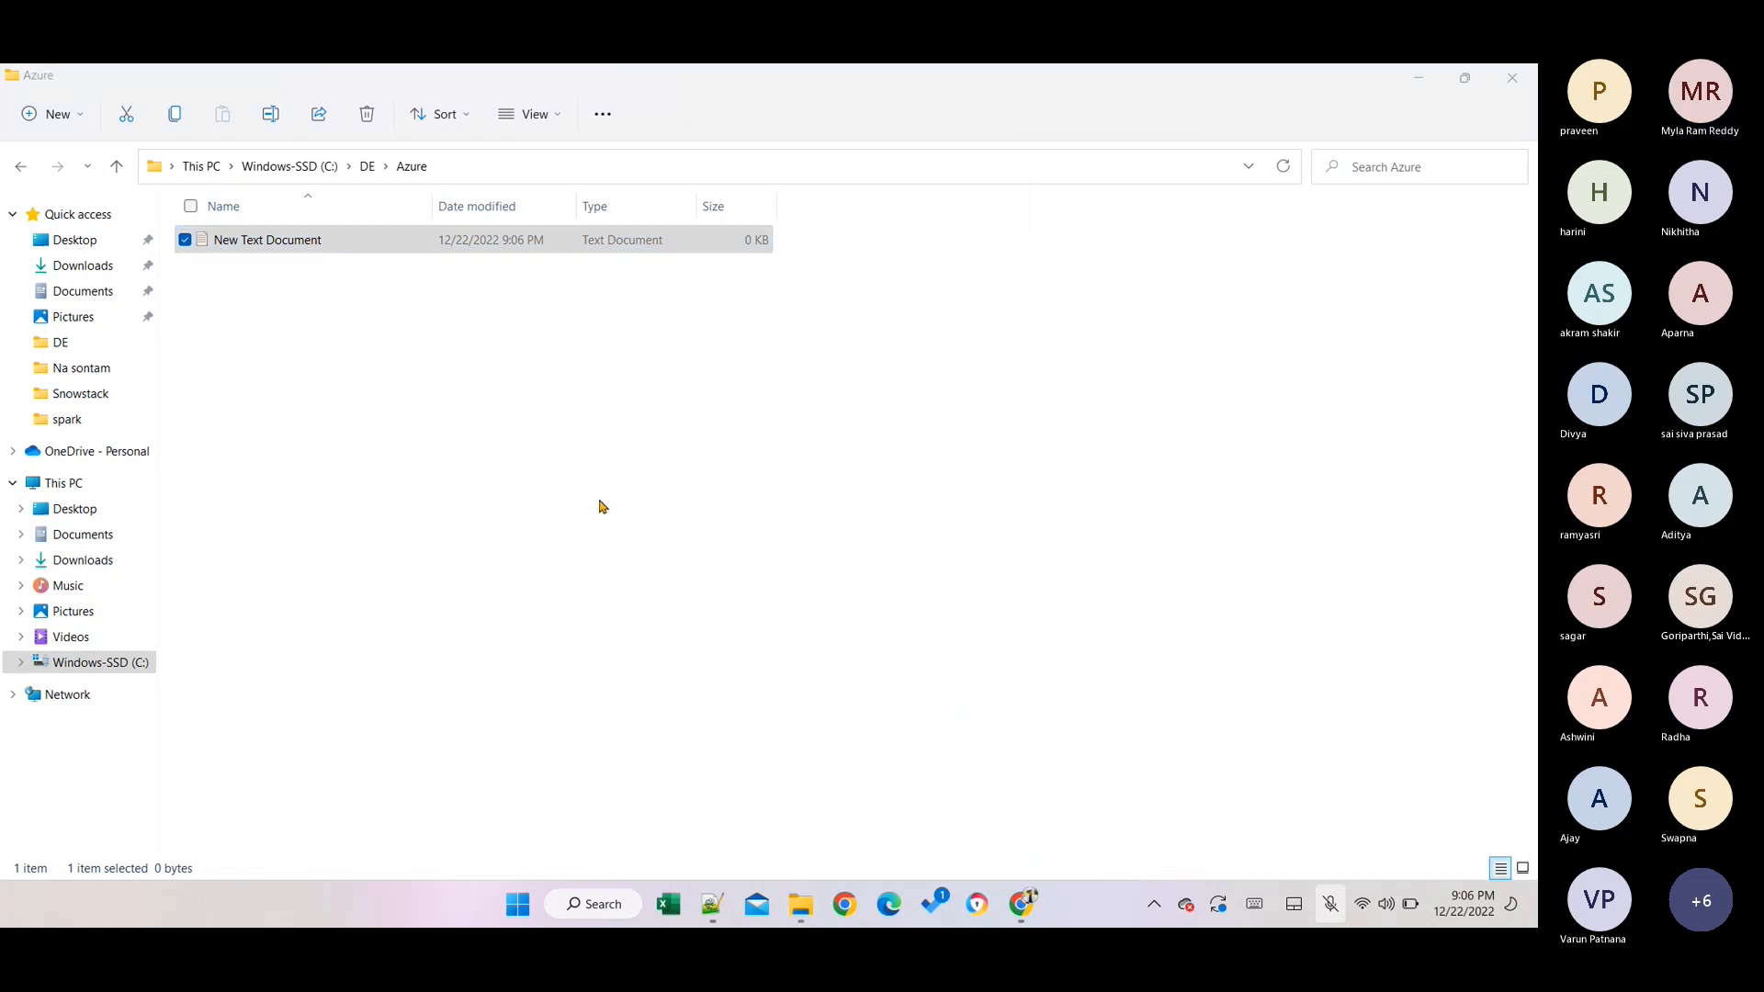
click(349, 331)
click(280, 242)
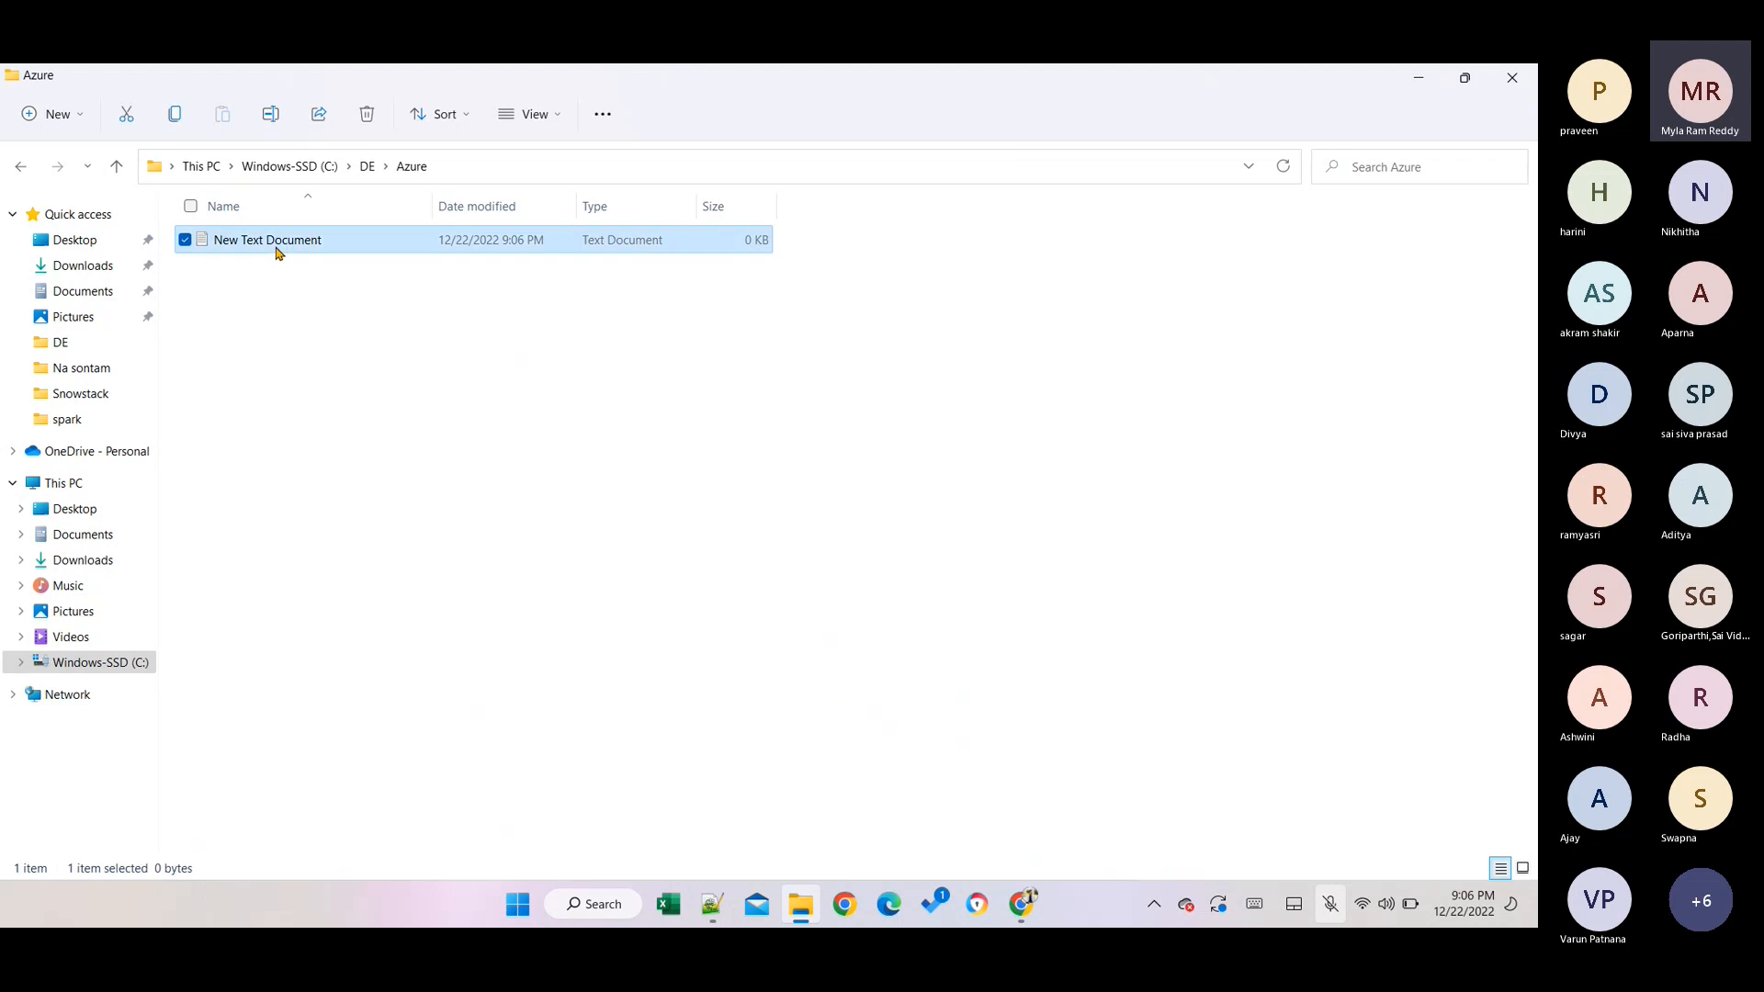
click(277, 244)
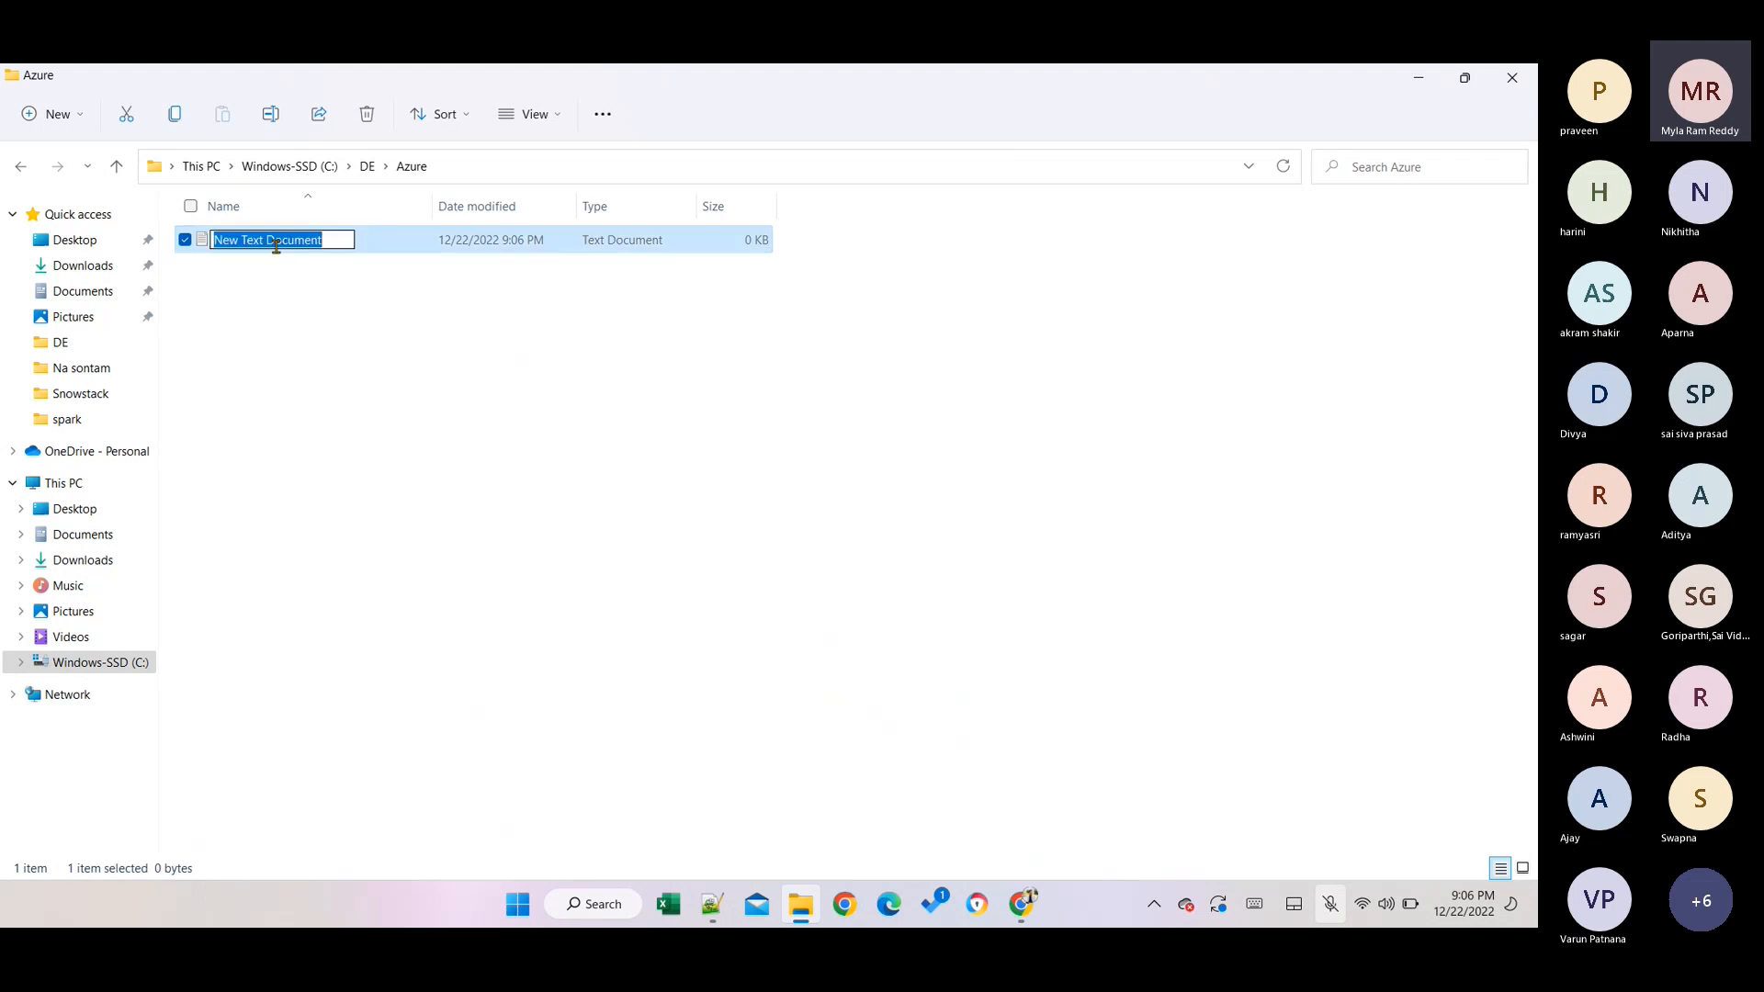
text(emp.csv)
key(Return)
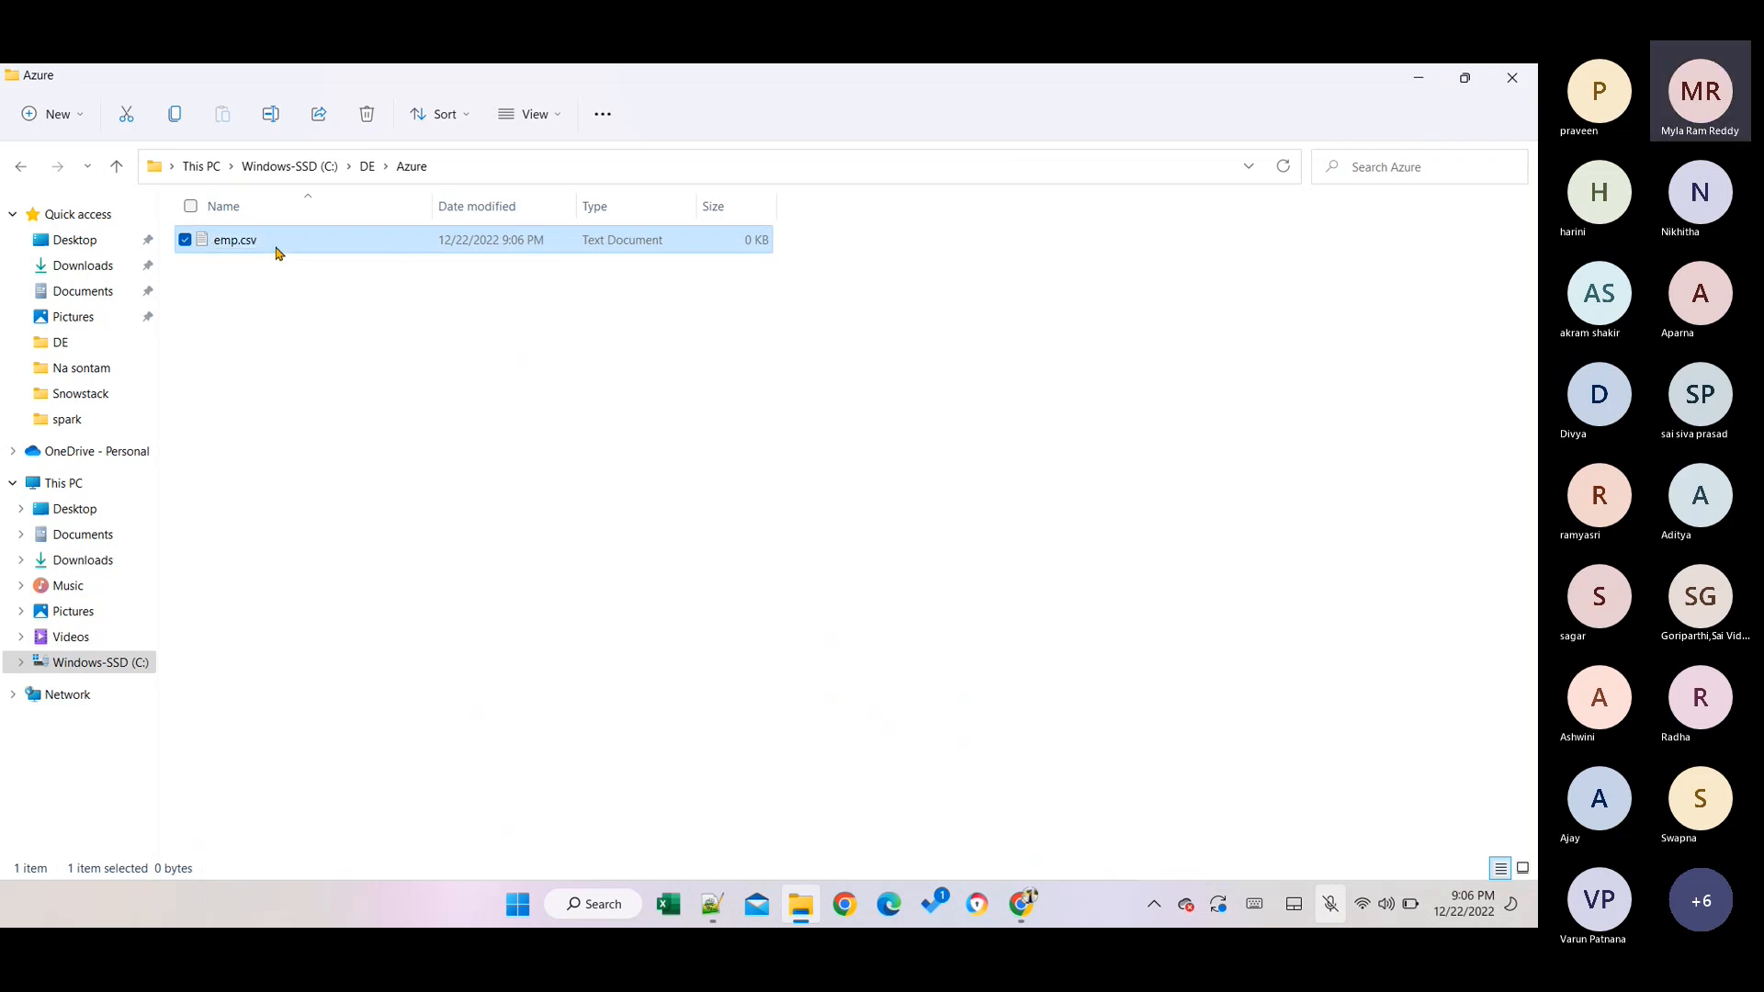
click(253, 315)
Paste the fifteen employee CSV rows into emp.csv in Notepad, save, and close Notepad.
double_click(248, 241)
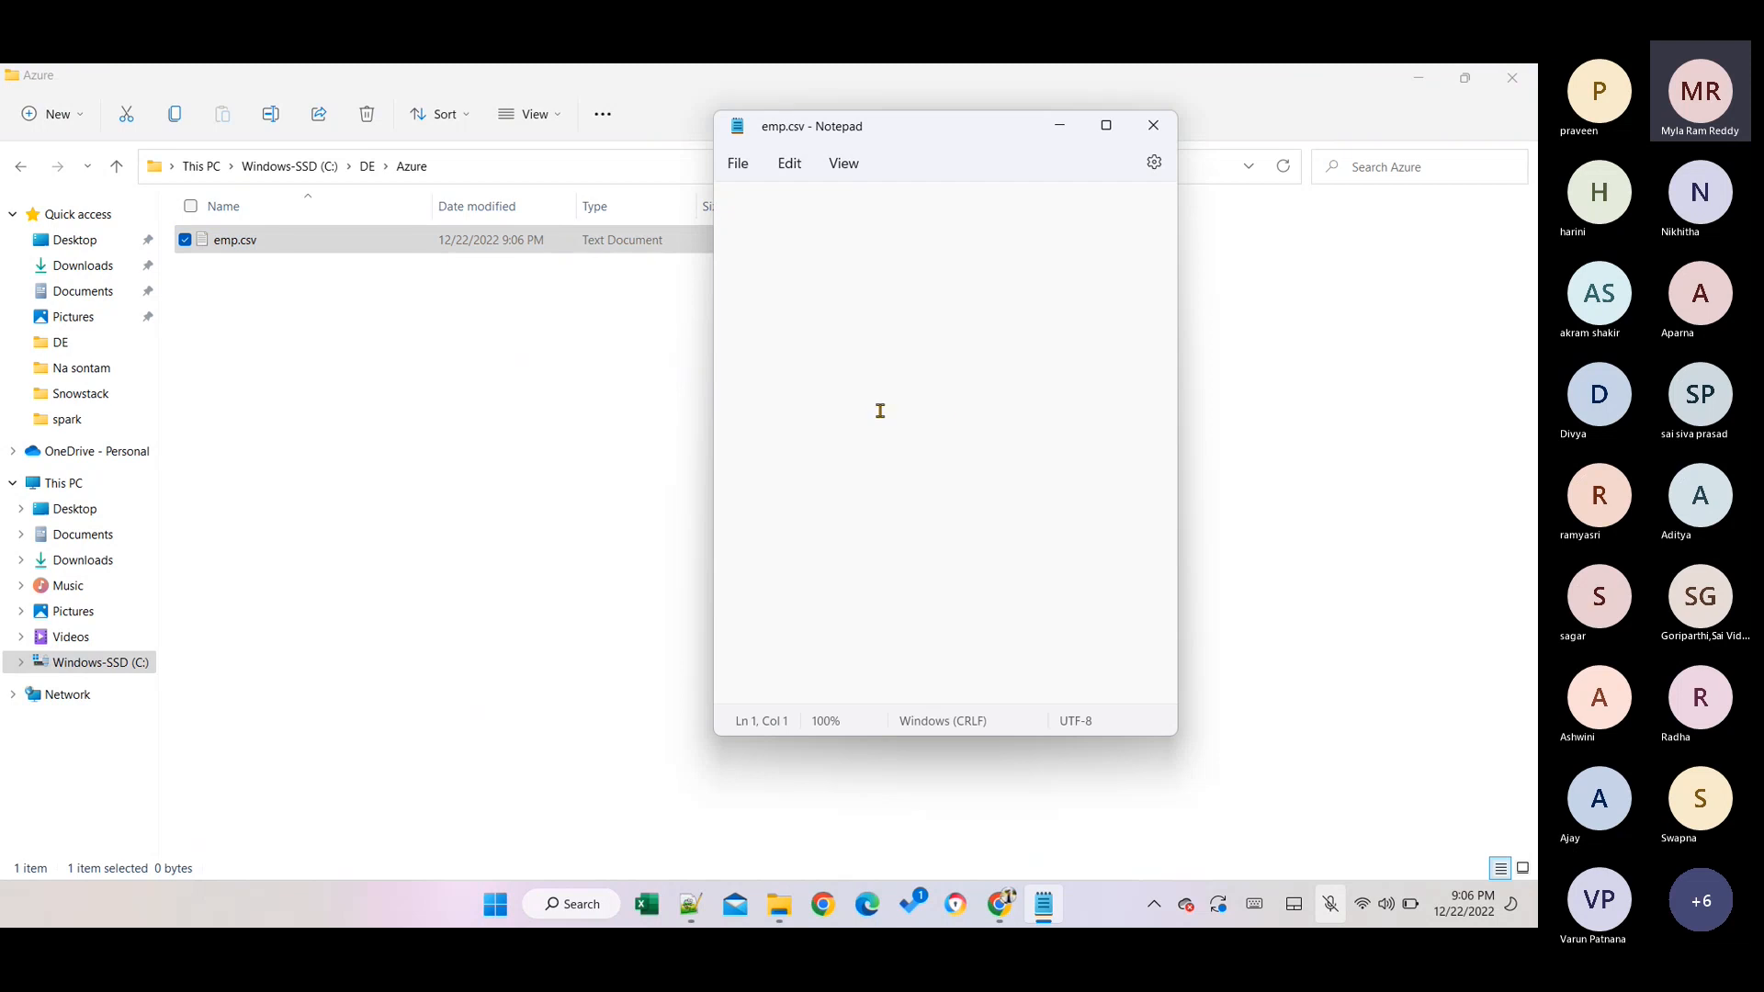
text(EMPNO,ENAME,JOB,MGR,HIREDATE,SAL,COMM,DEPTNO 7369,SMITH,CLERK,7902,17-Dec-80,800,,20 7900,JAMES,CLERK,7698,3-Dec-81,950,,30 7876,ADAMS,CLERK,7788,23-May-87,1100,,20 7521,WARD,SALESMAN,7698,22-Feb-81,1250,500,30 7654,MARTIN,SALESMAN,7698,28-Sep-81,1250,1400,30 7934,MILLER,CLERK,7782,23-Jan-82,1300,,10 7844,TURNER,SALESMAN,7698,8-Sep-81,1500,0,30 7499,ALLEN,SALESMAN,7698,20-Feb-81,1600,300,30 7782,CLARK,MANAGER,7839,9-Jun-81,2450,,10 7698,BLAKE,MANAGER,7839,1-May-81,2850,,30 7566,JONES,MANAGER,7839,2-Apr-81,2975,,20 7788,SCOTT,ANALYST,7566,19-Apr-87,3000,,20 7902,FORD,ANALYST,7566,3-Dec-81,3000,,20 7839,KING,PRESIDENT,,17-Nov-81,5000,,10)
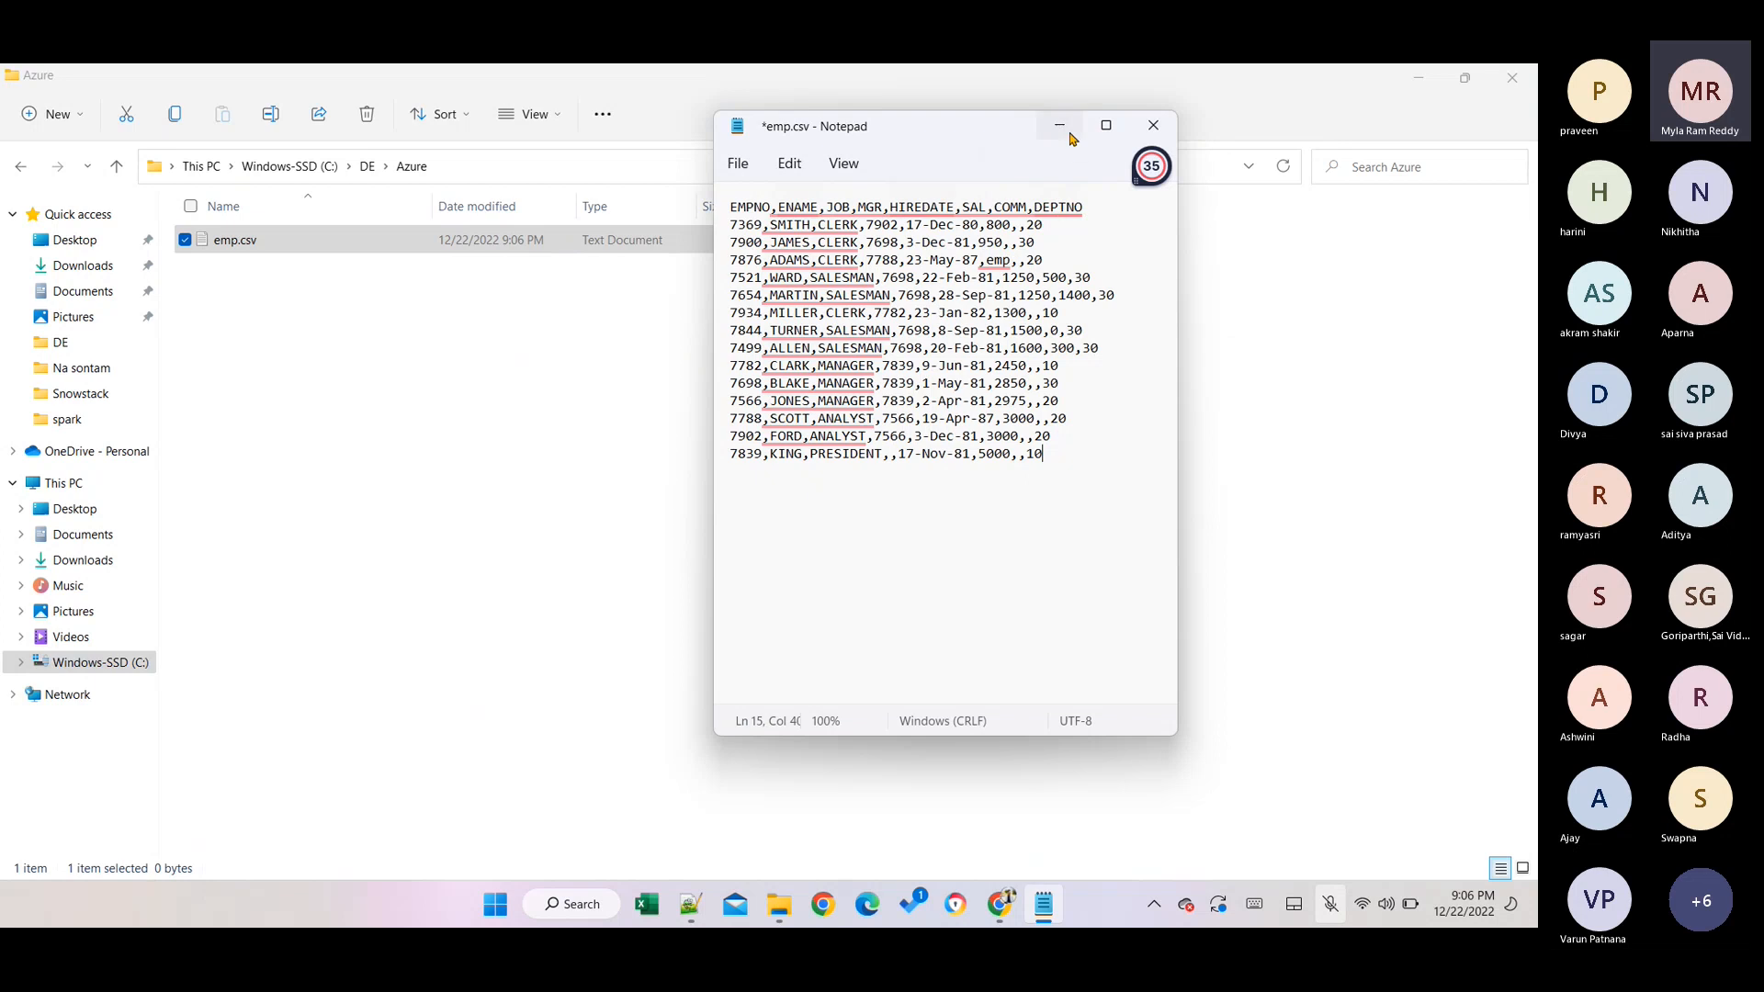
key(ctrl+s)
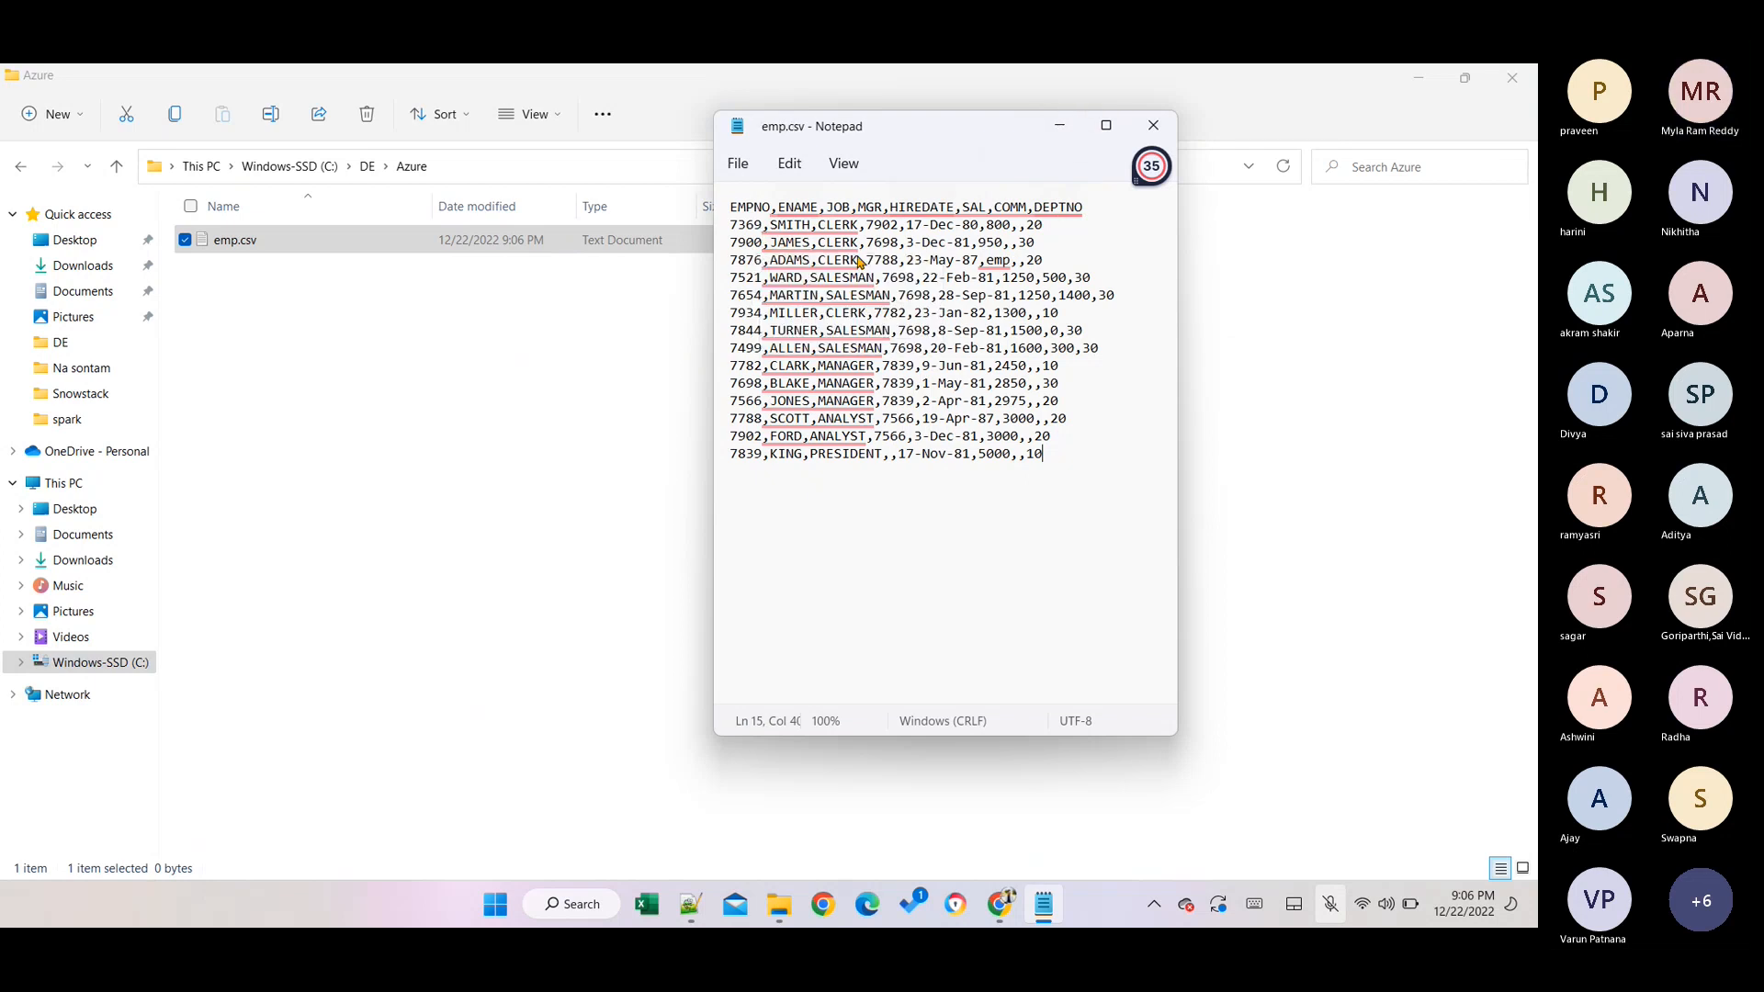
click(738, 163)
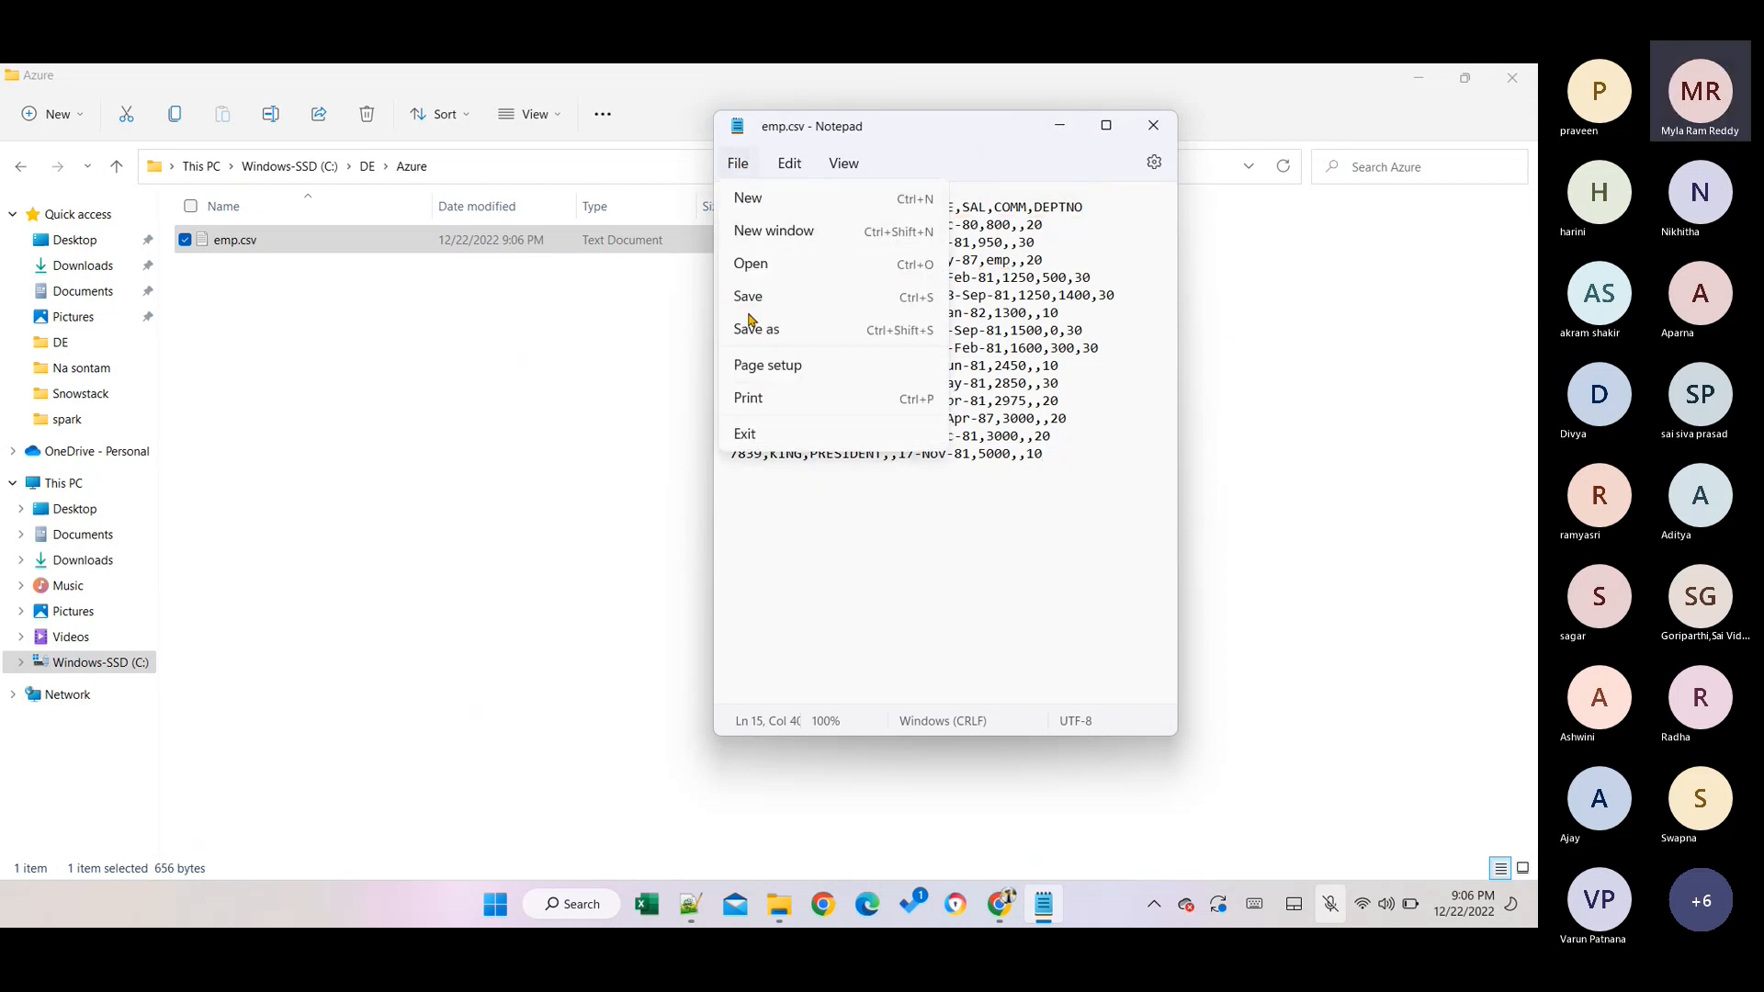
click(753, 283)
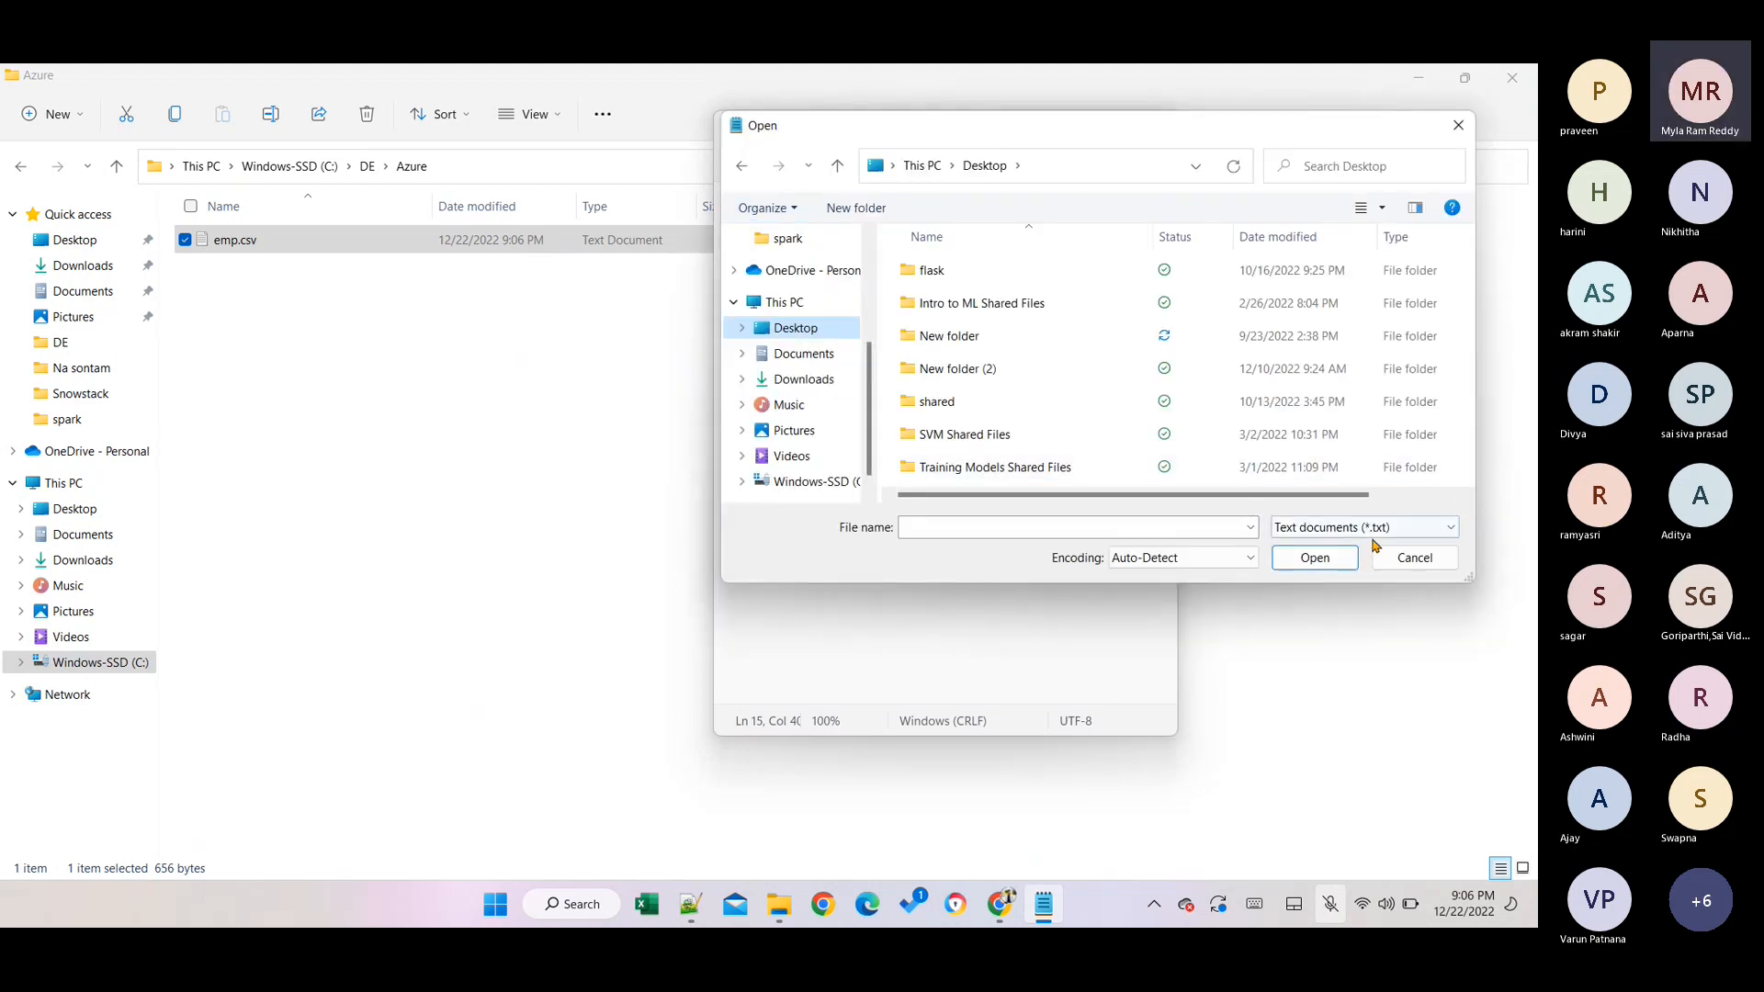
click(1387, 557)
click(737, 163)
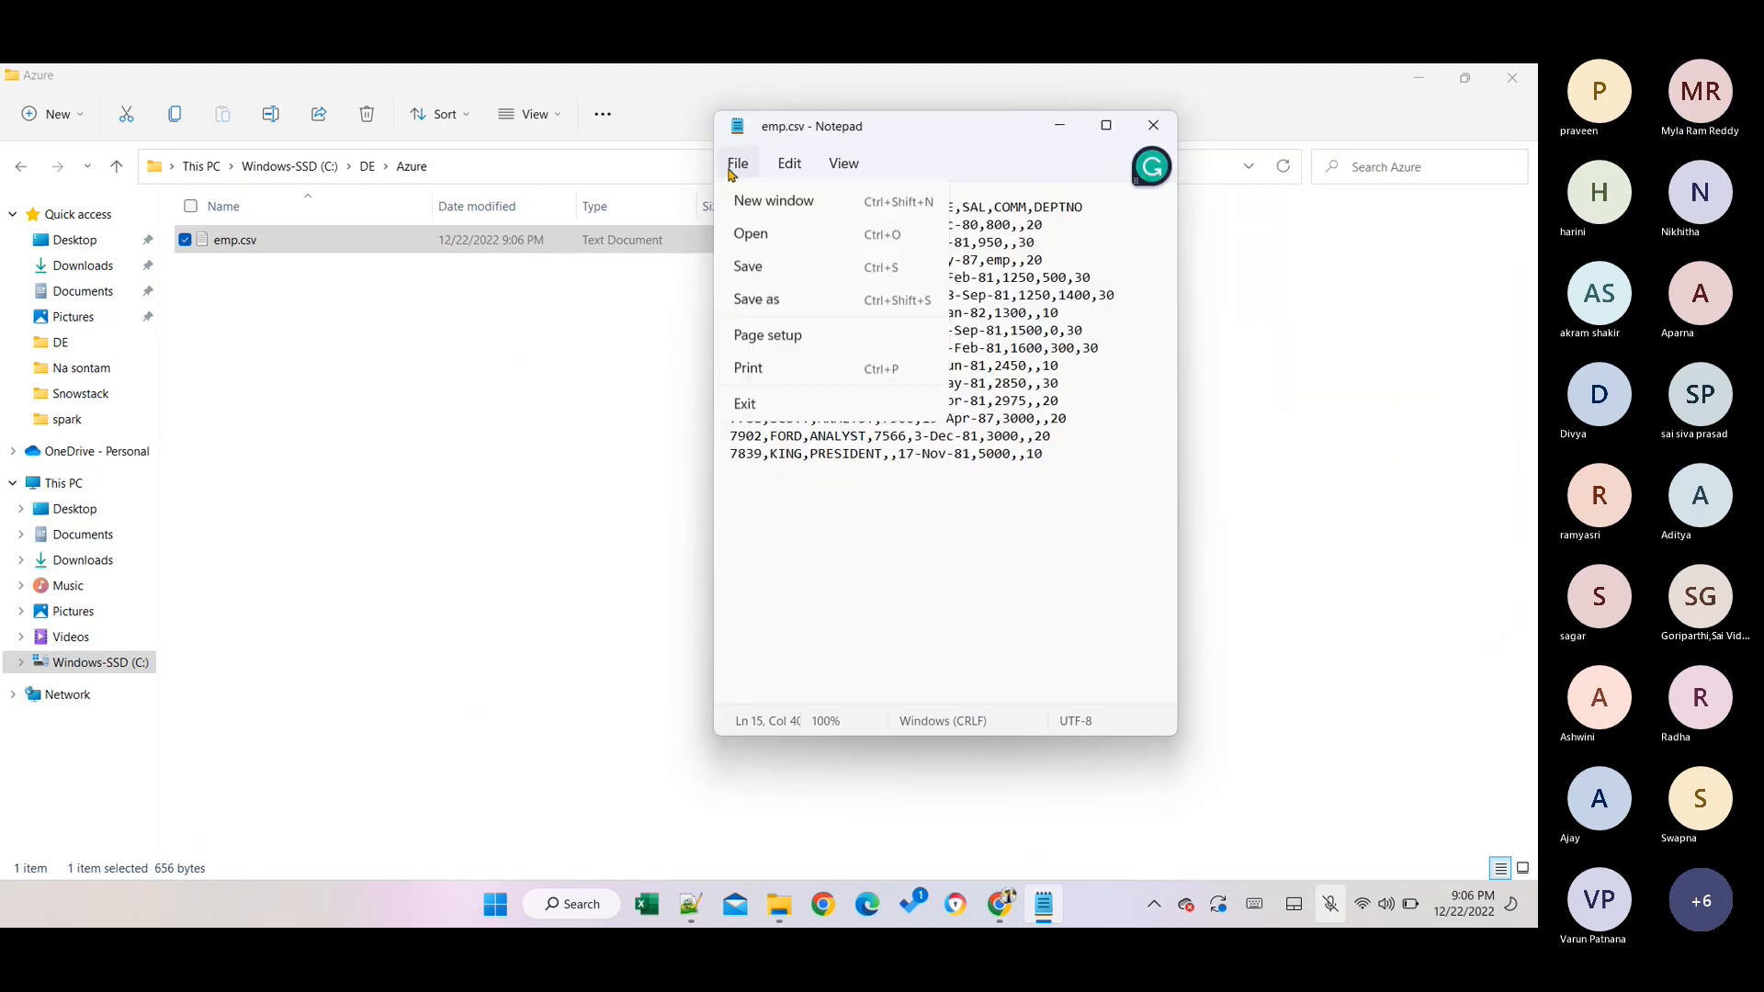
click(749, 313)
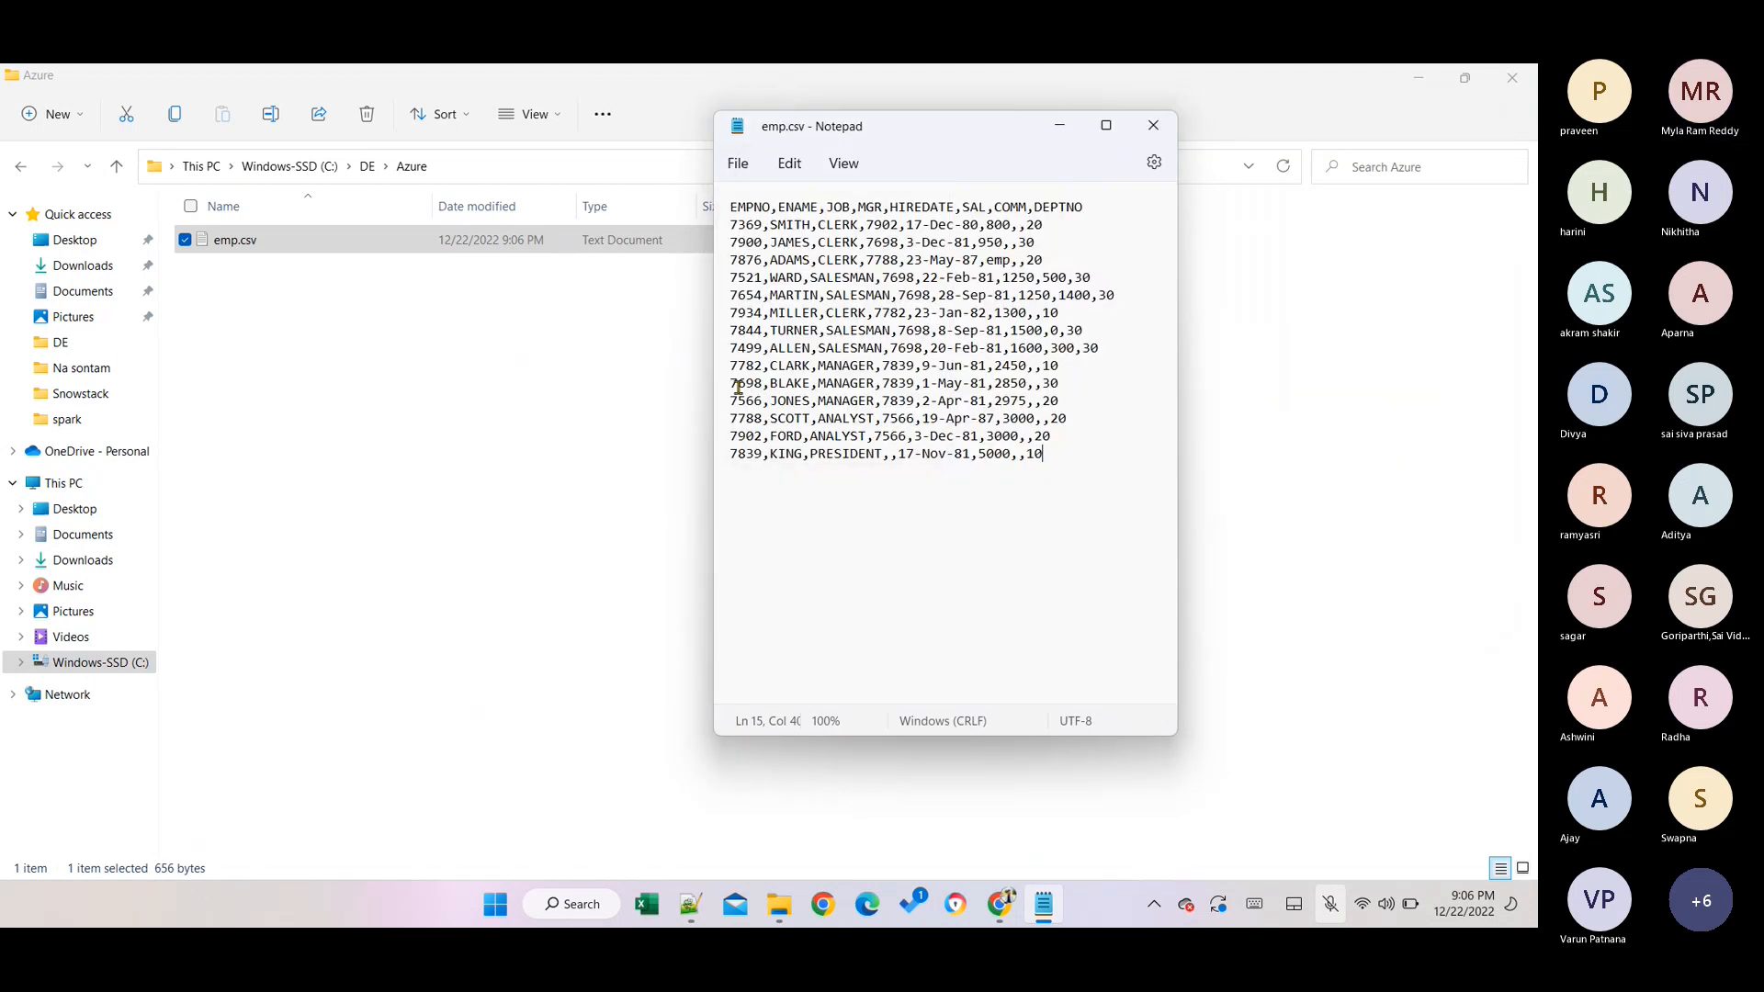
click(1153, 125)
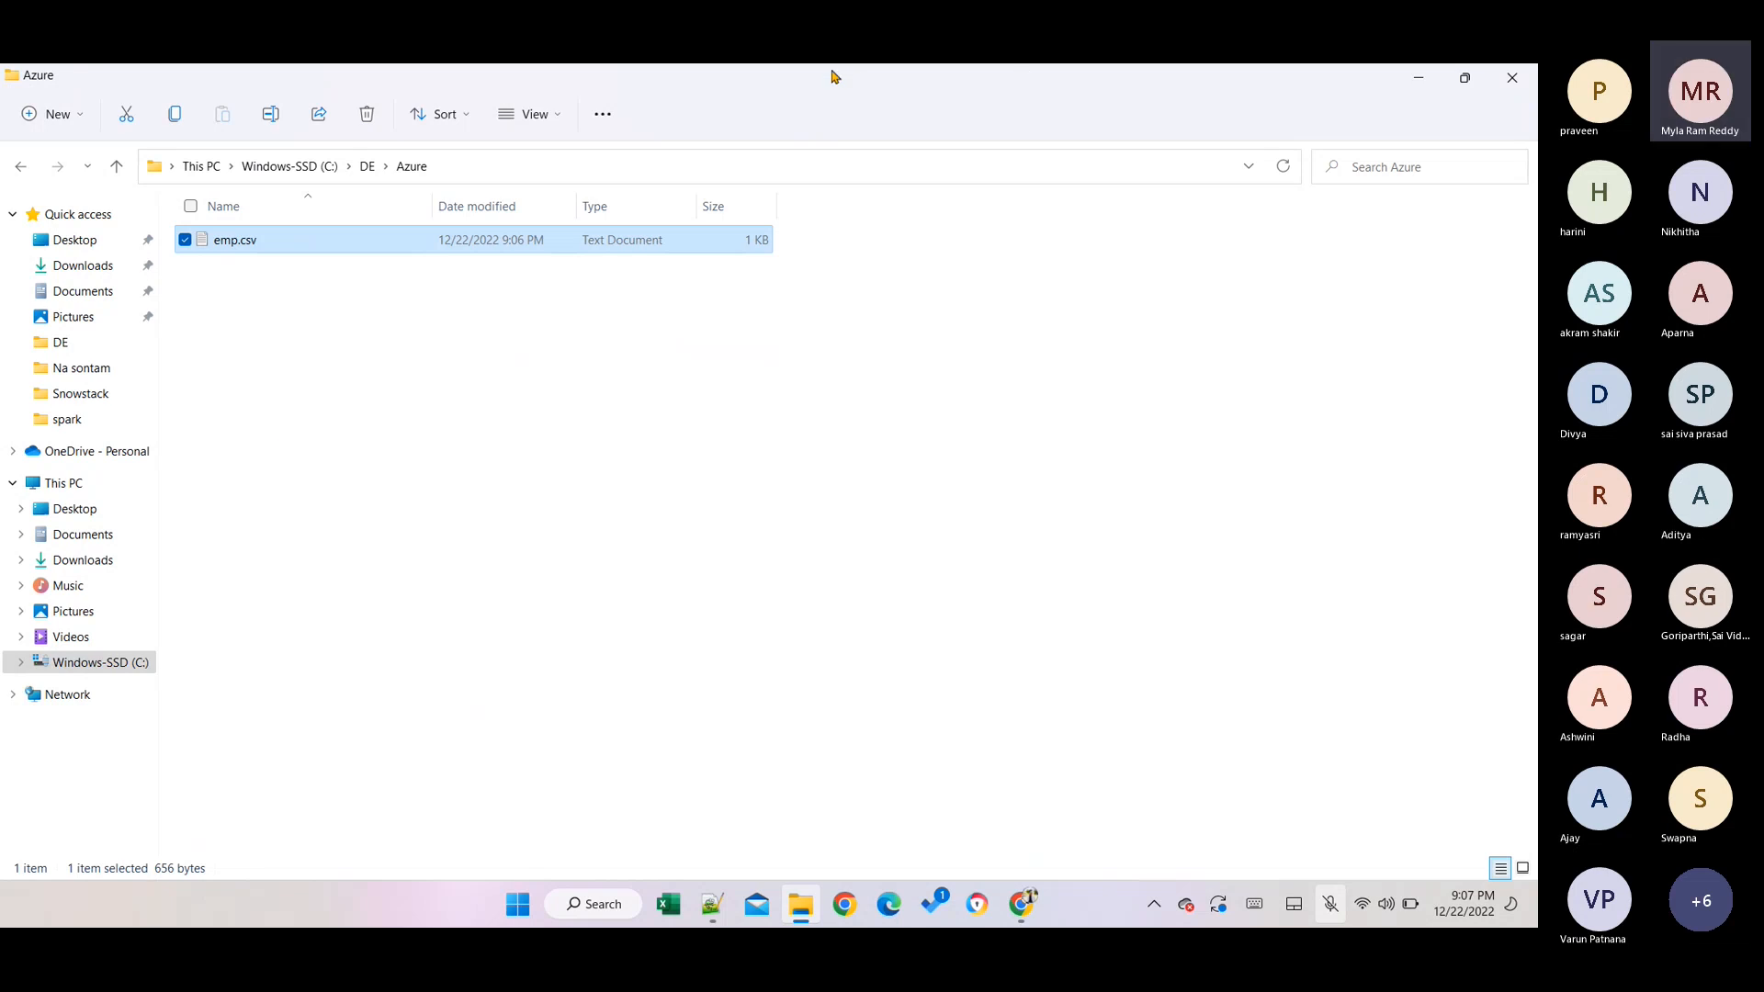
Turn on file name extensions in File Explorer's View options.
click(1327, 916)
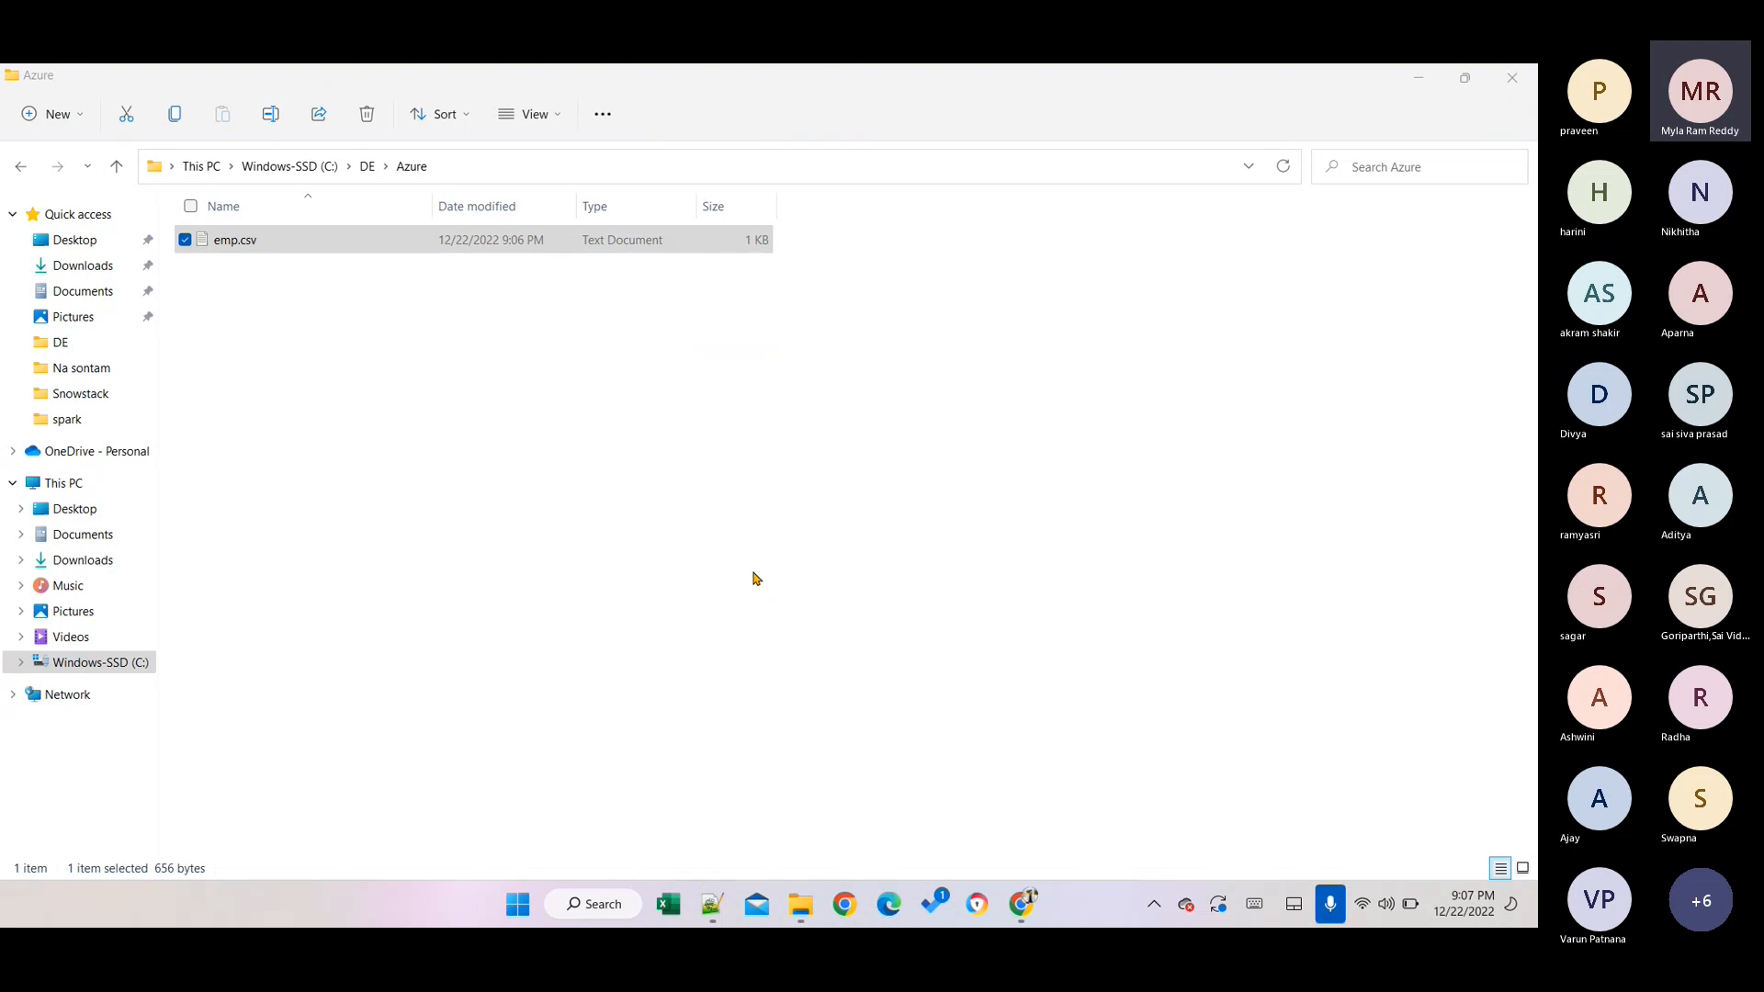
click(516, 129)
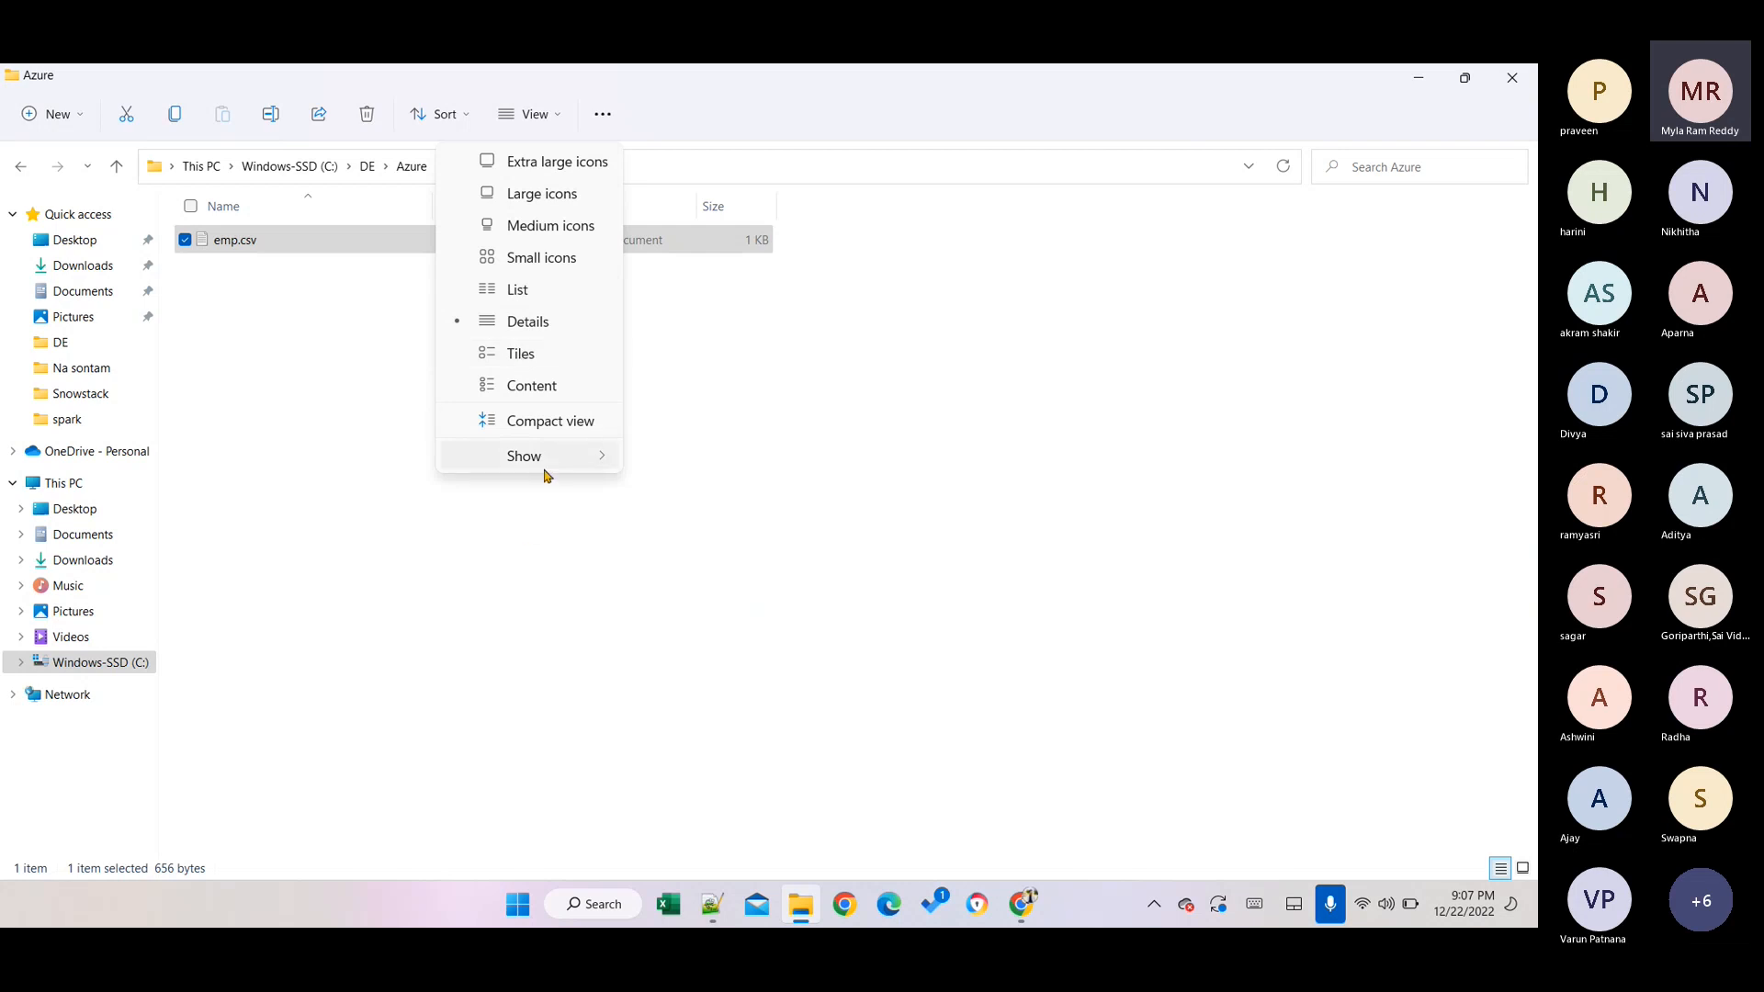
mouse_move(543, 459)
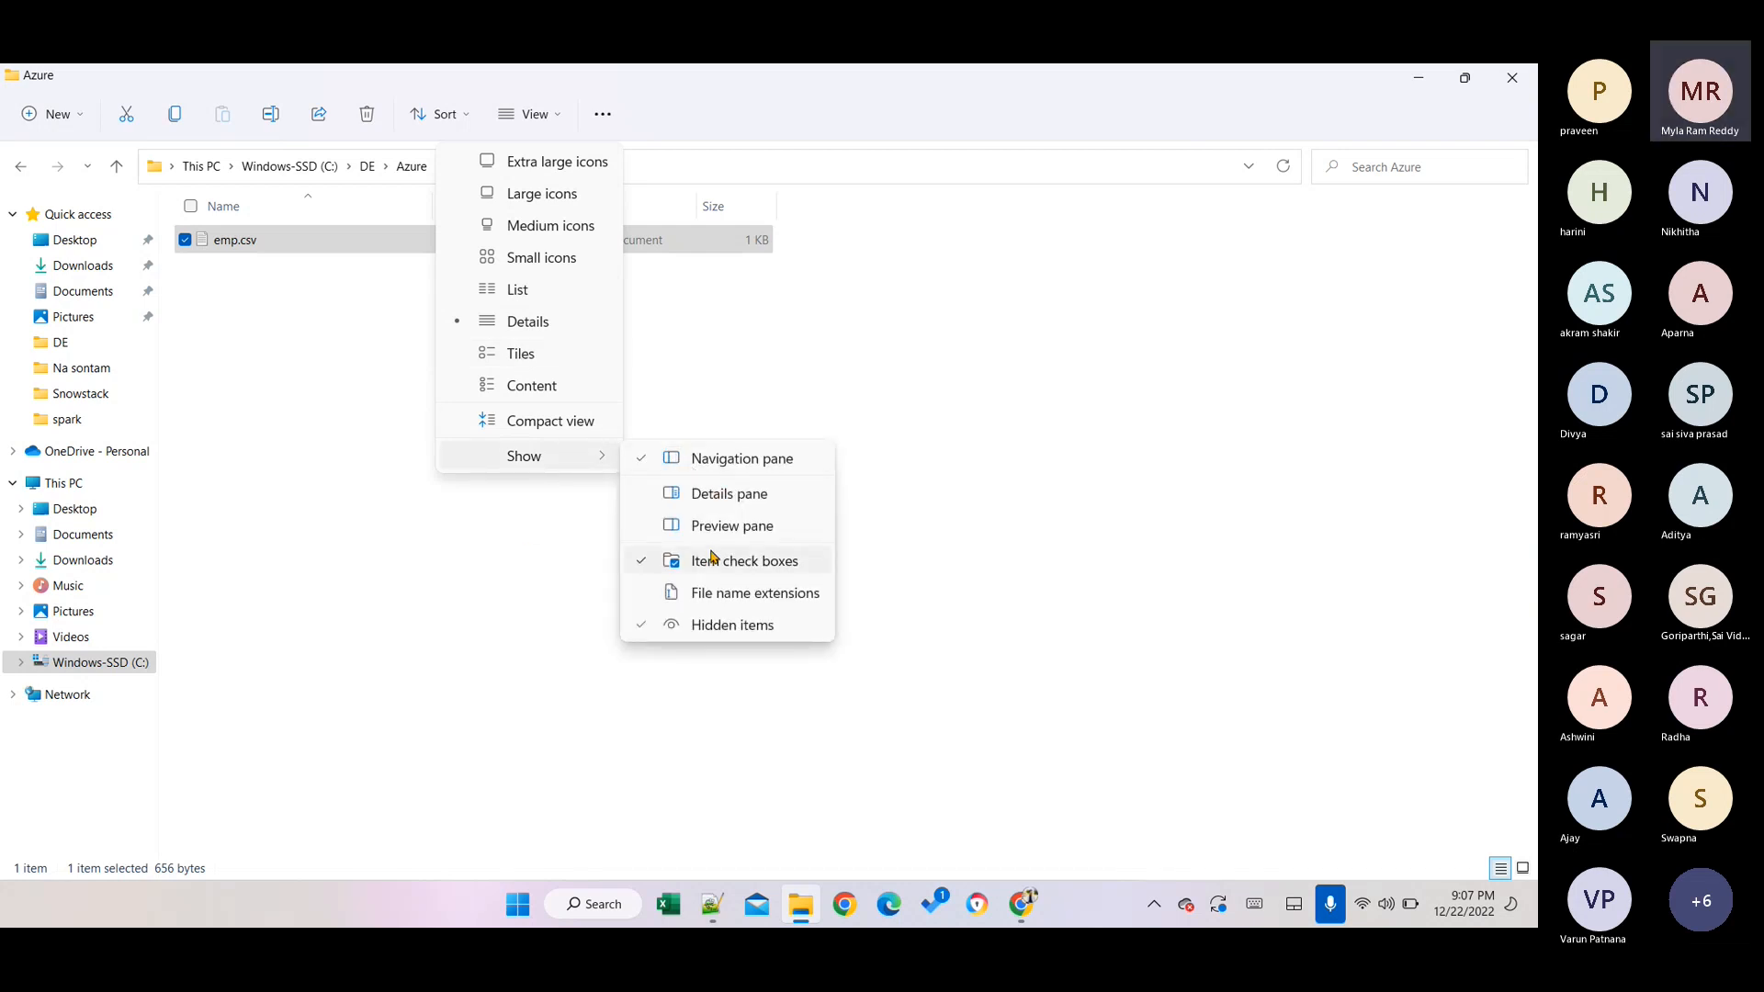
click(730, 593)
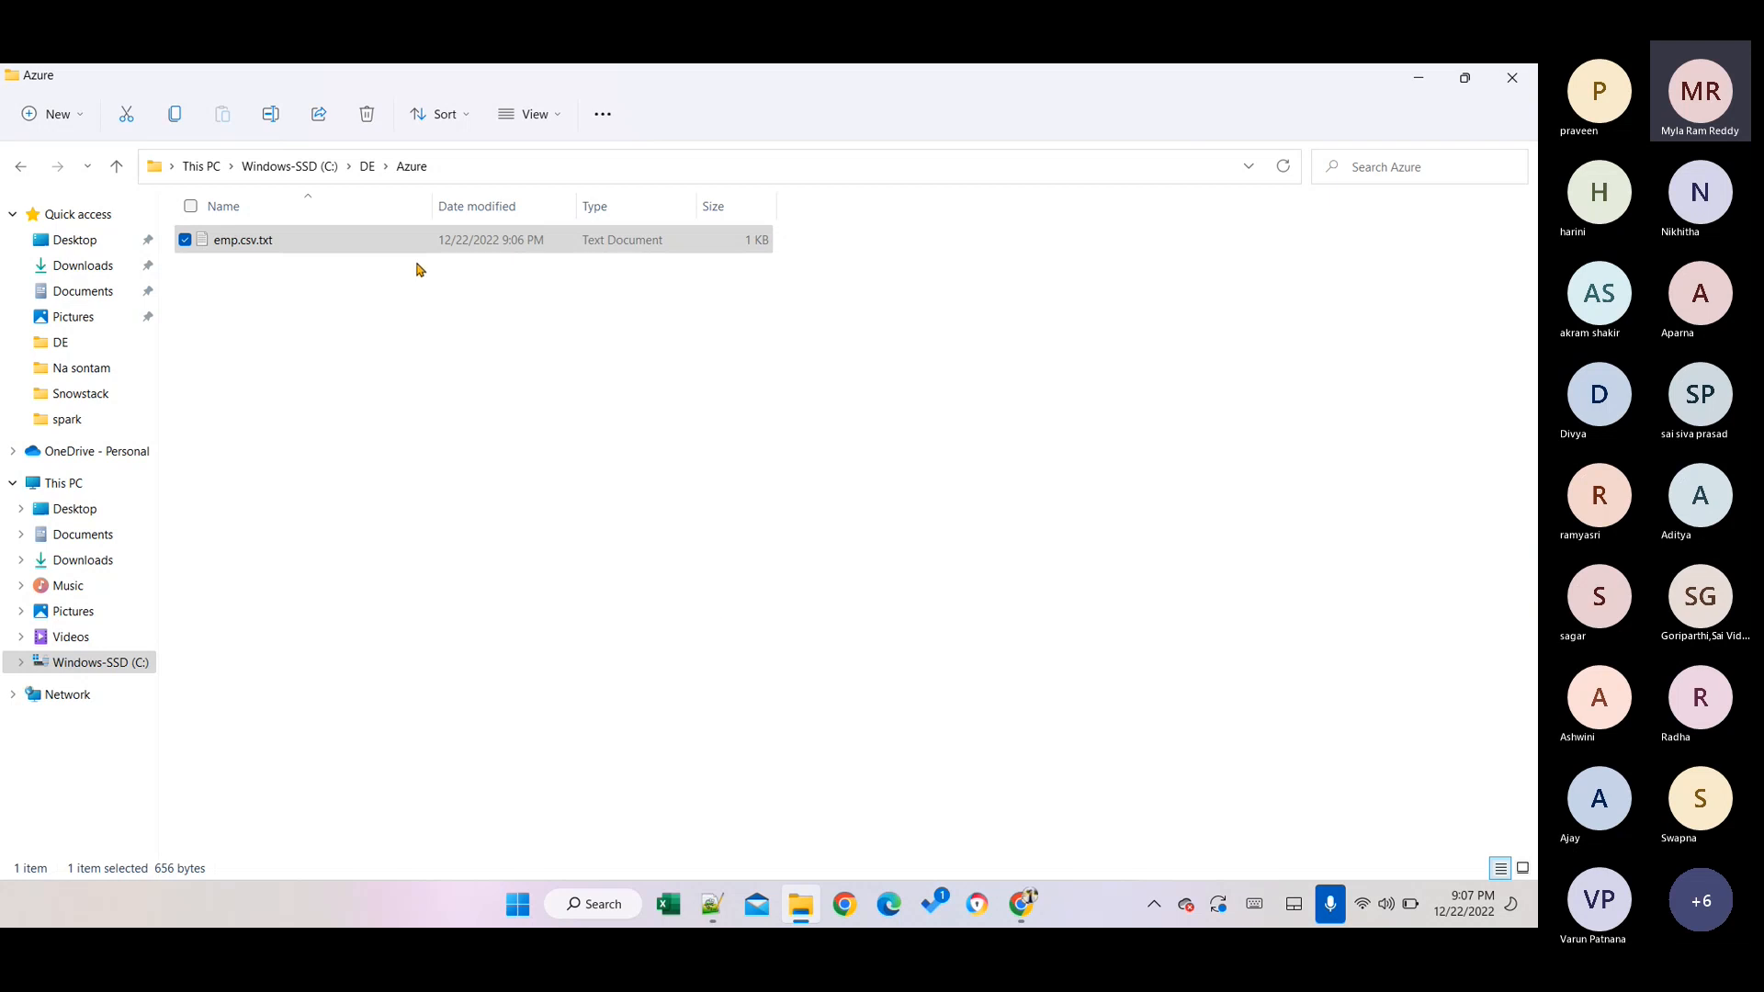
Rename emp.csv.txt to emp.csv by deleting .txt, and confirm the extension change.
double_click(276, 248)
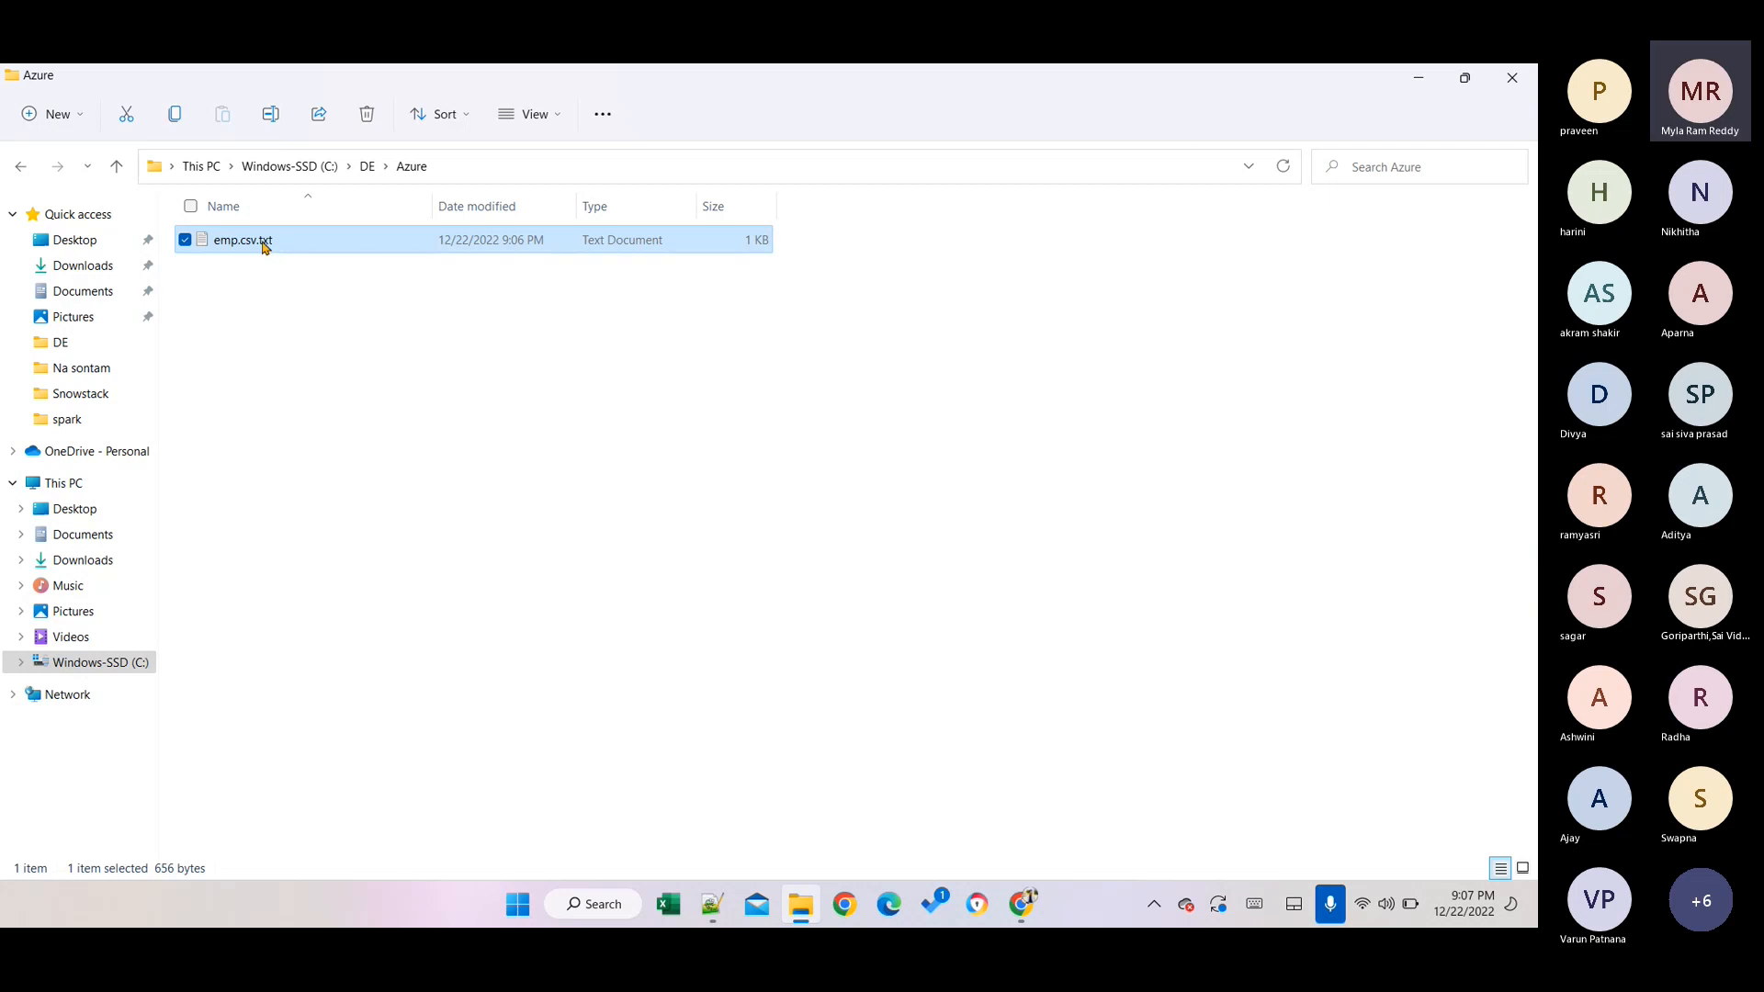
click(1153, 125)
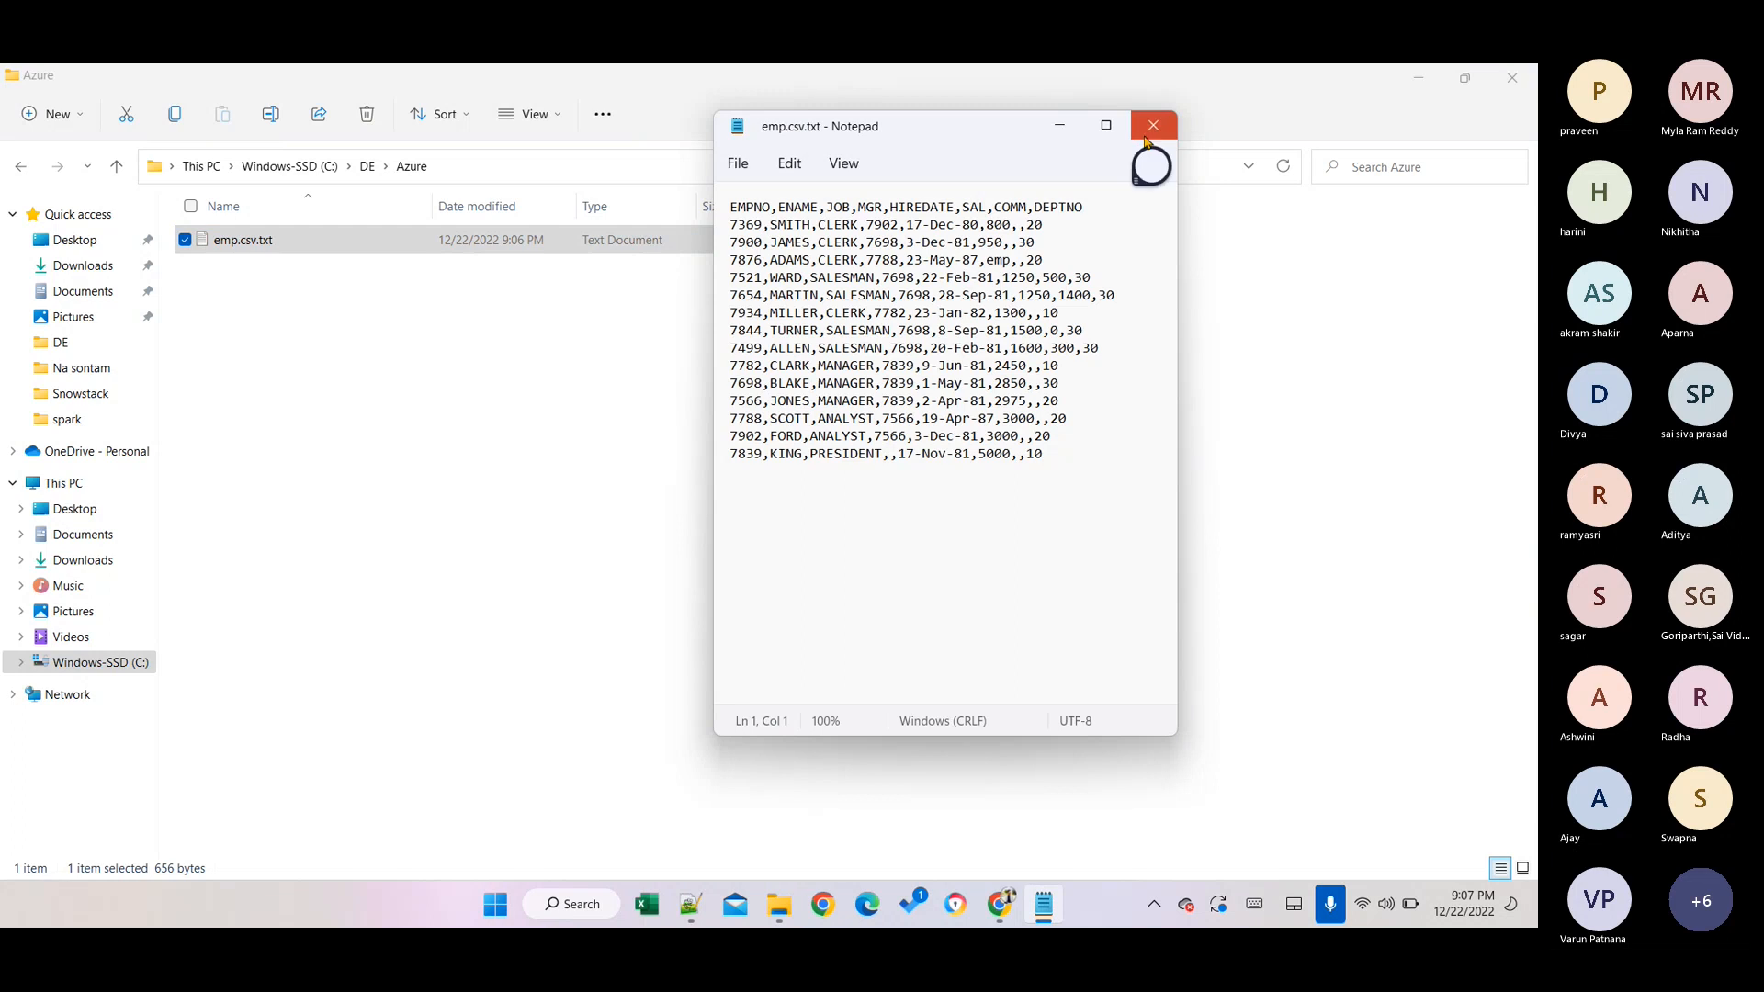
click(246, 321)
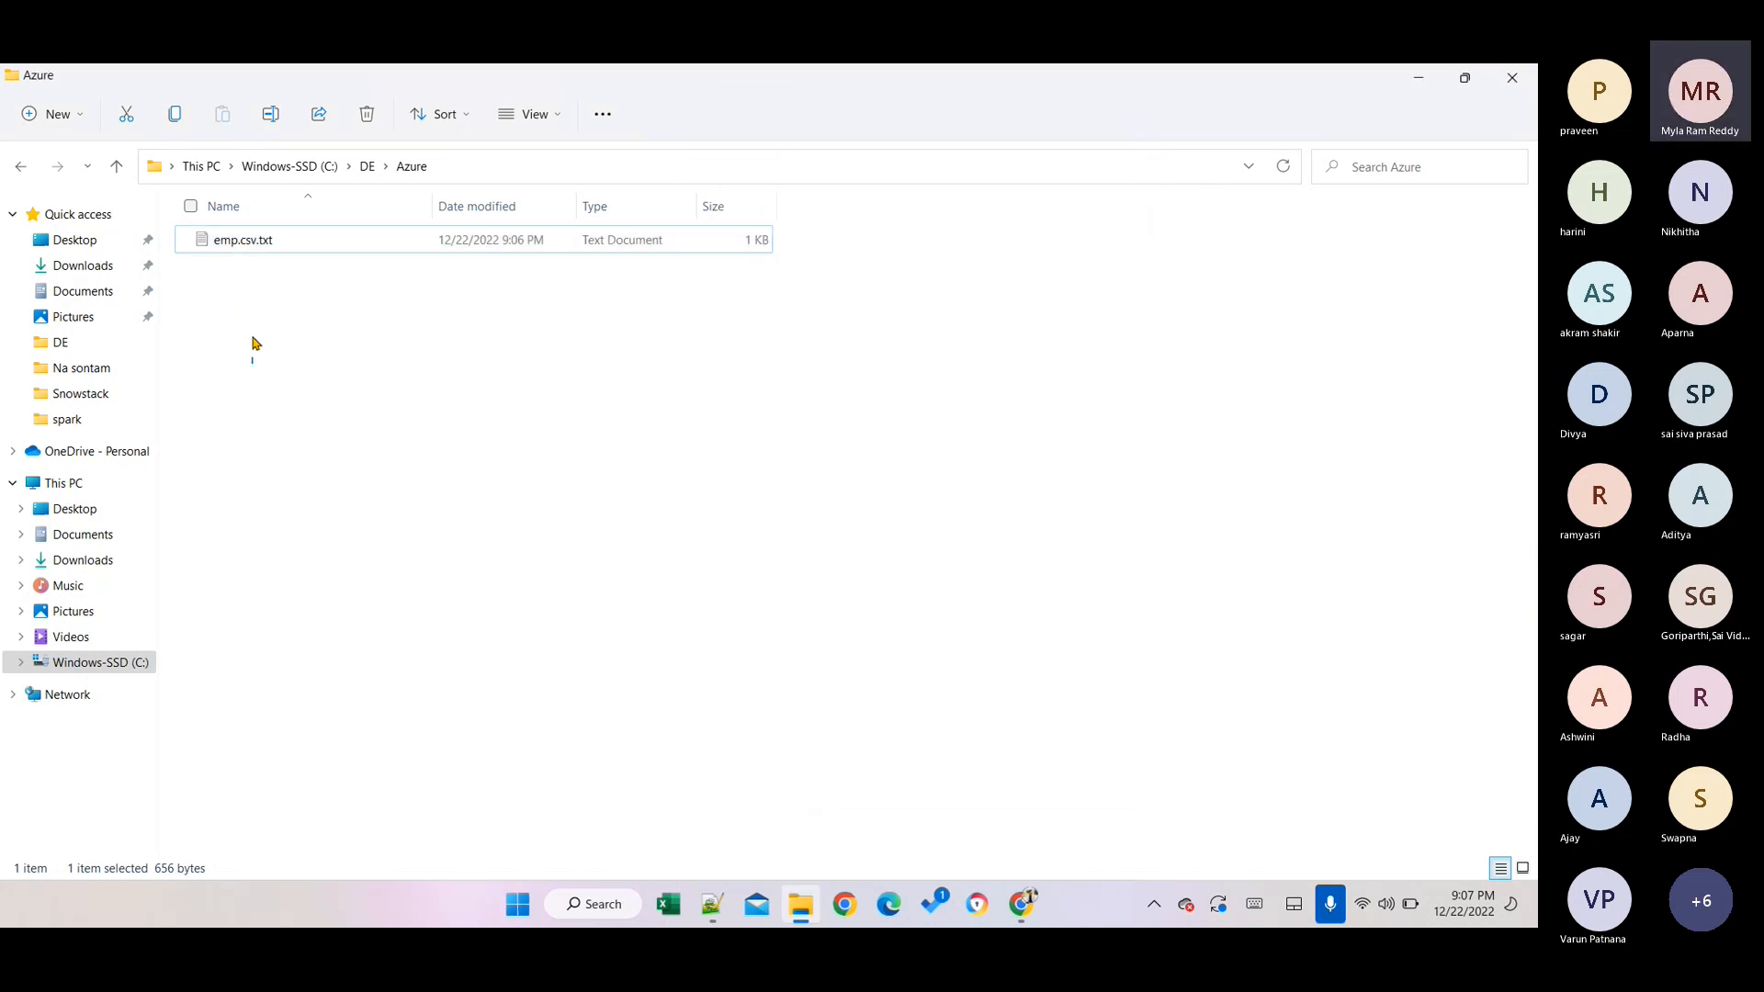
click(251, 240)
double_click(252, 244)
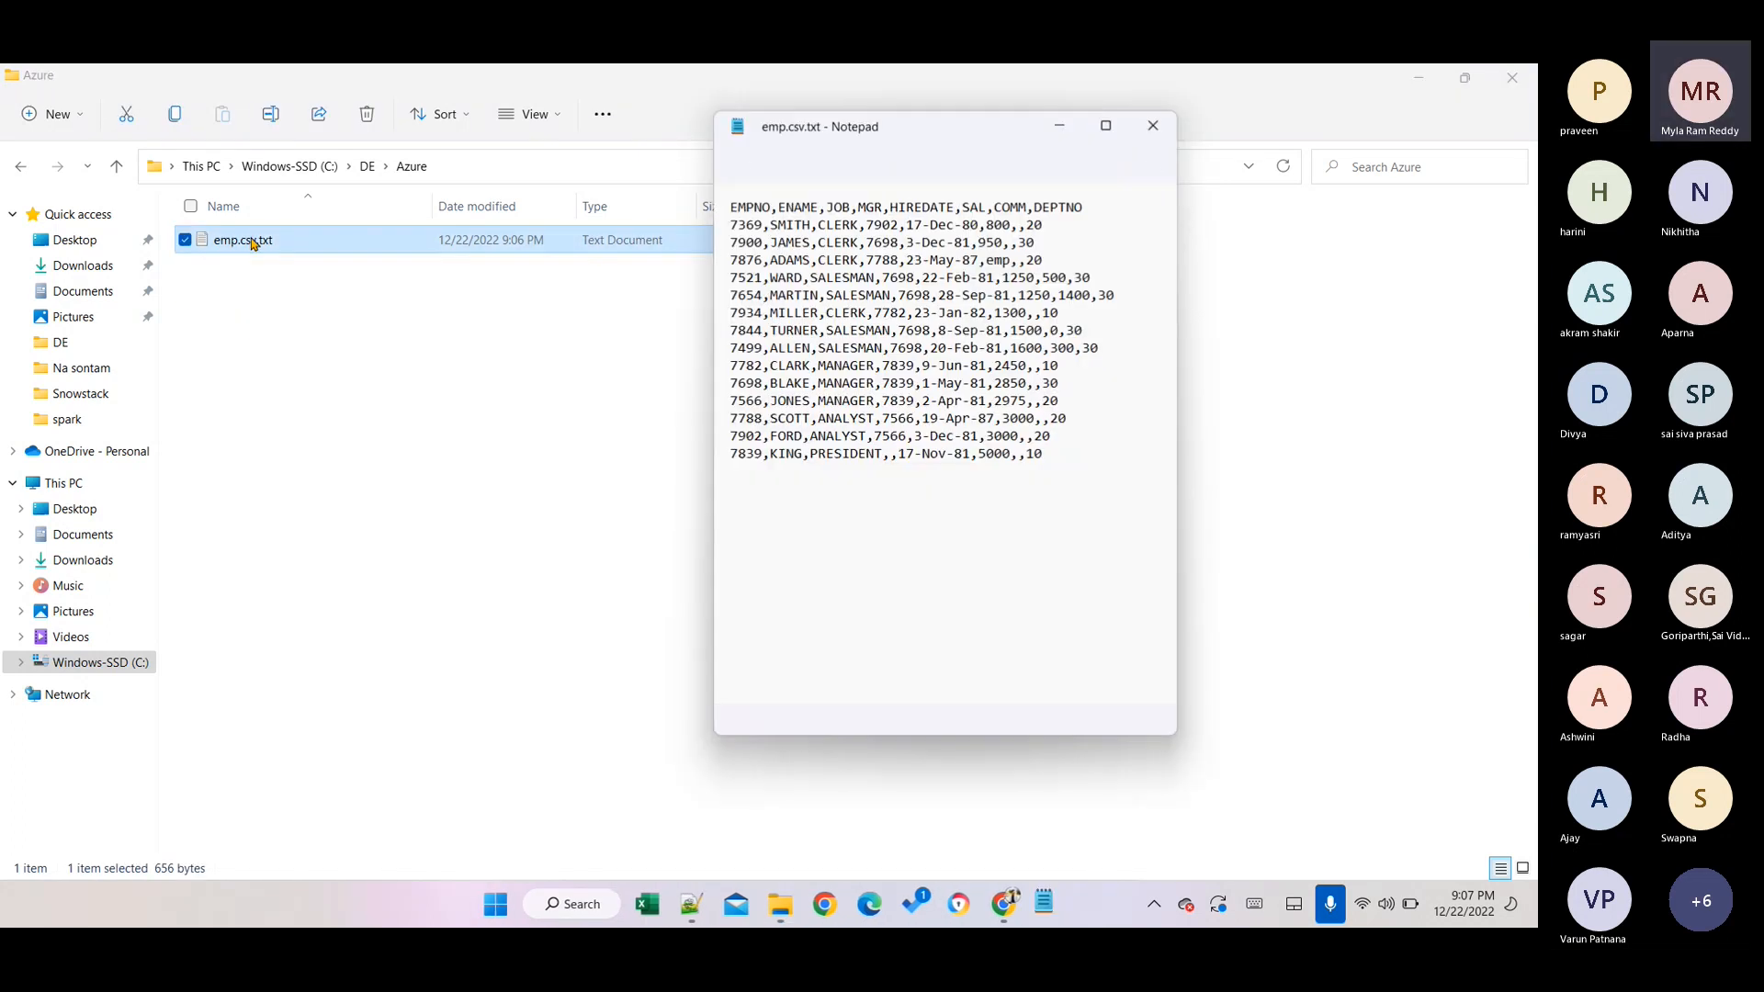
click(1155, 126)
key(F2)
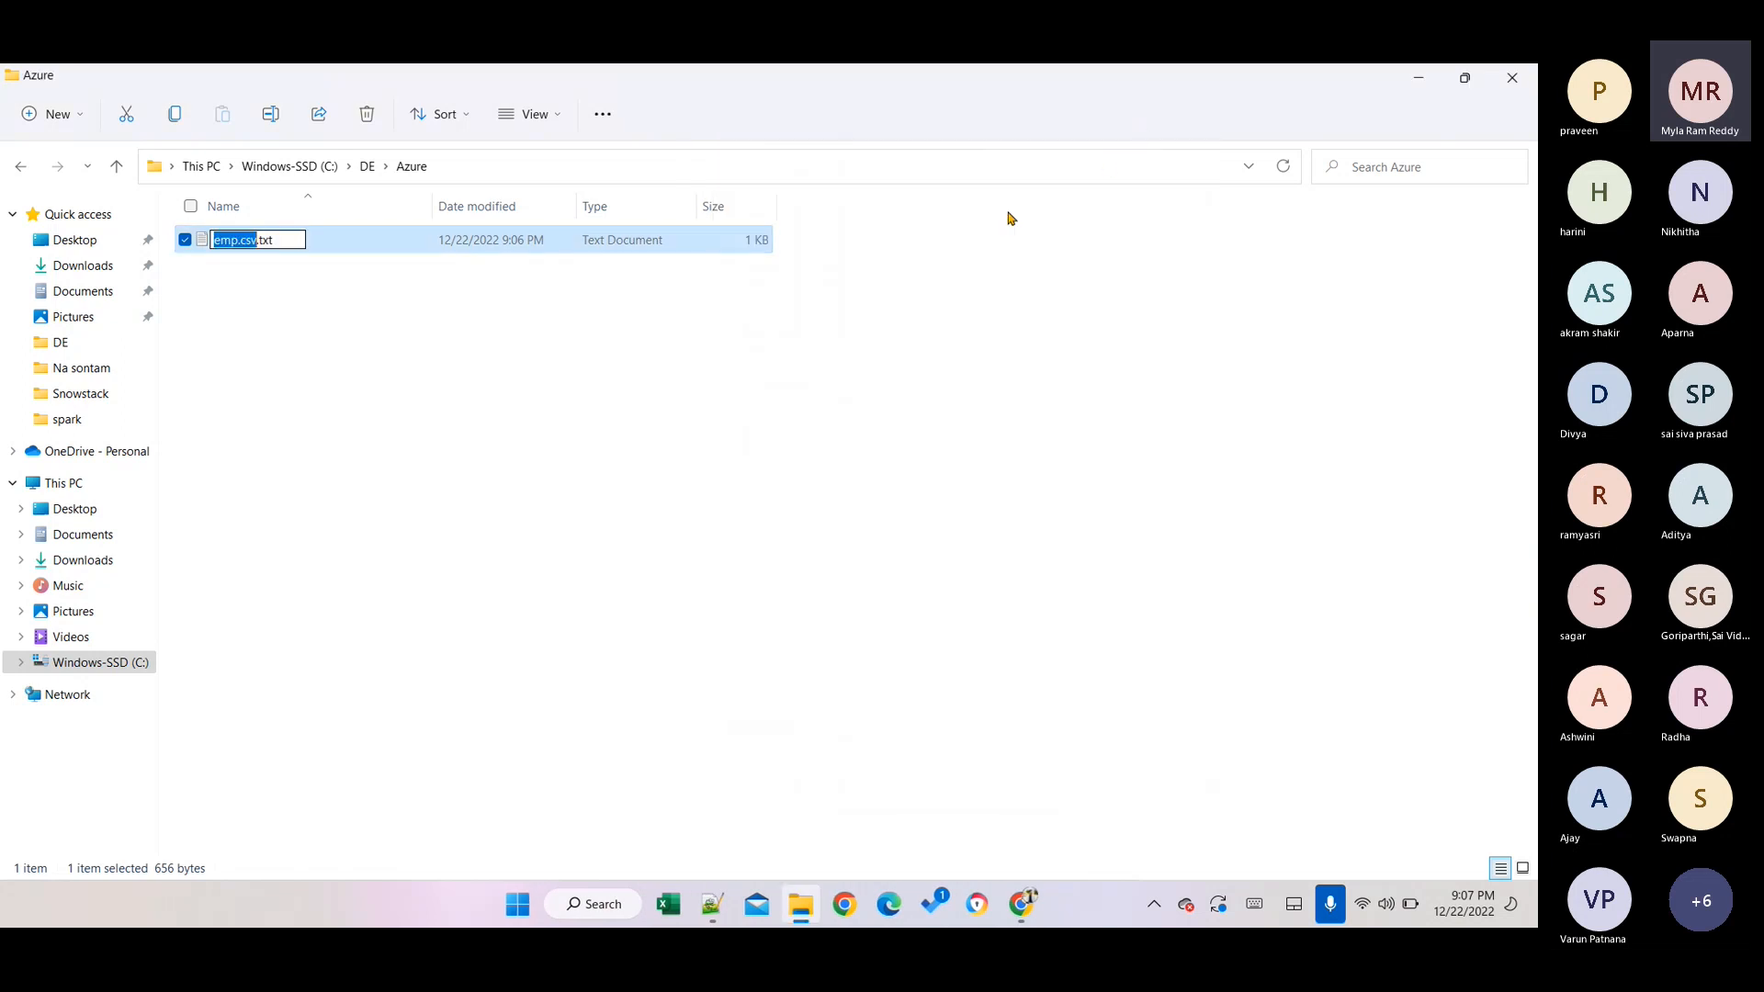
key(Right)
key(BackSpace)
key(BackSpace)
key(BackSpace)
key(BackSpace)
key(Return)
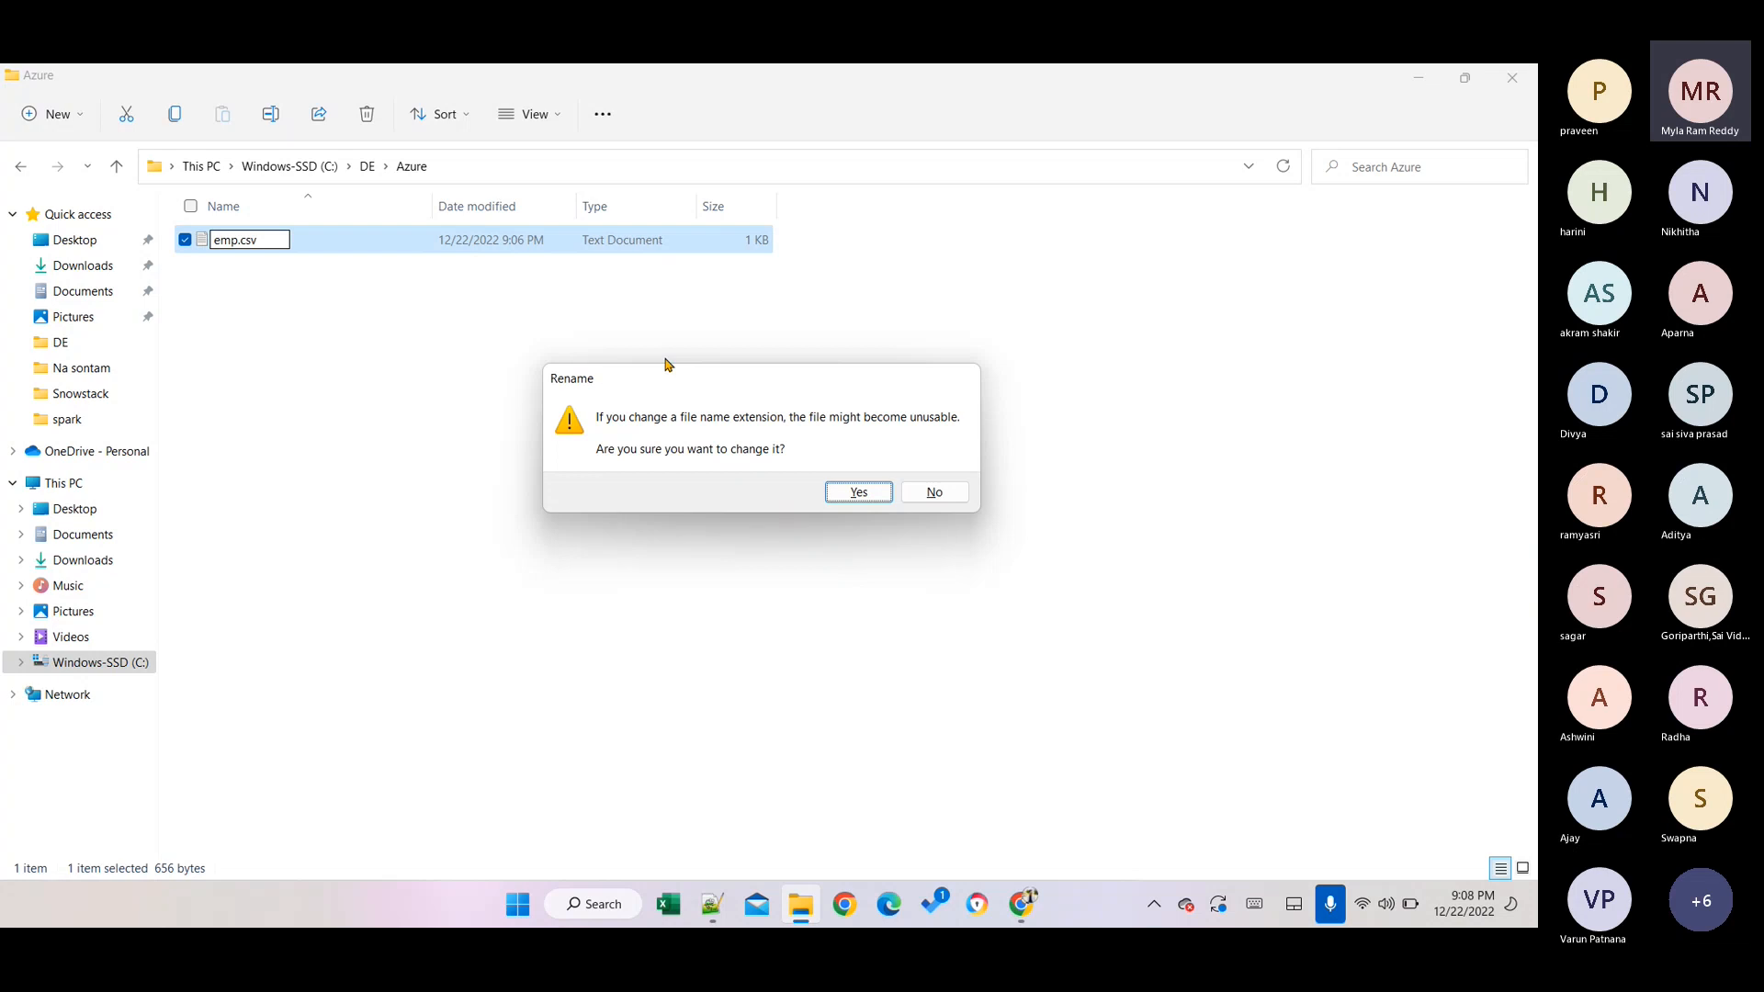
key(Return)
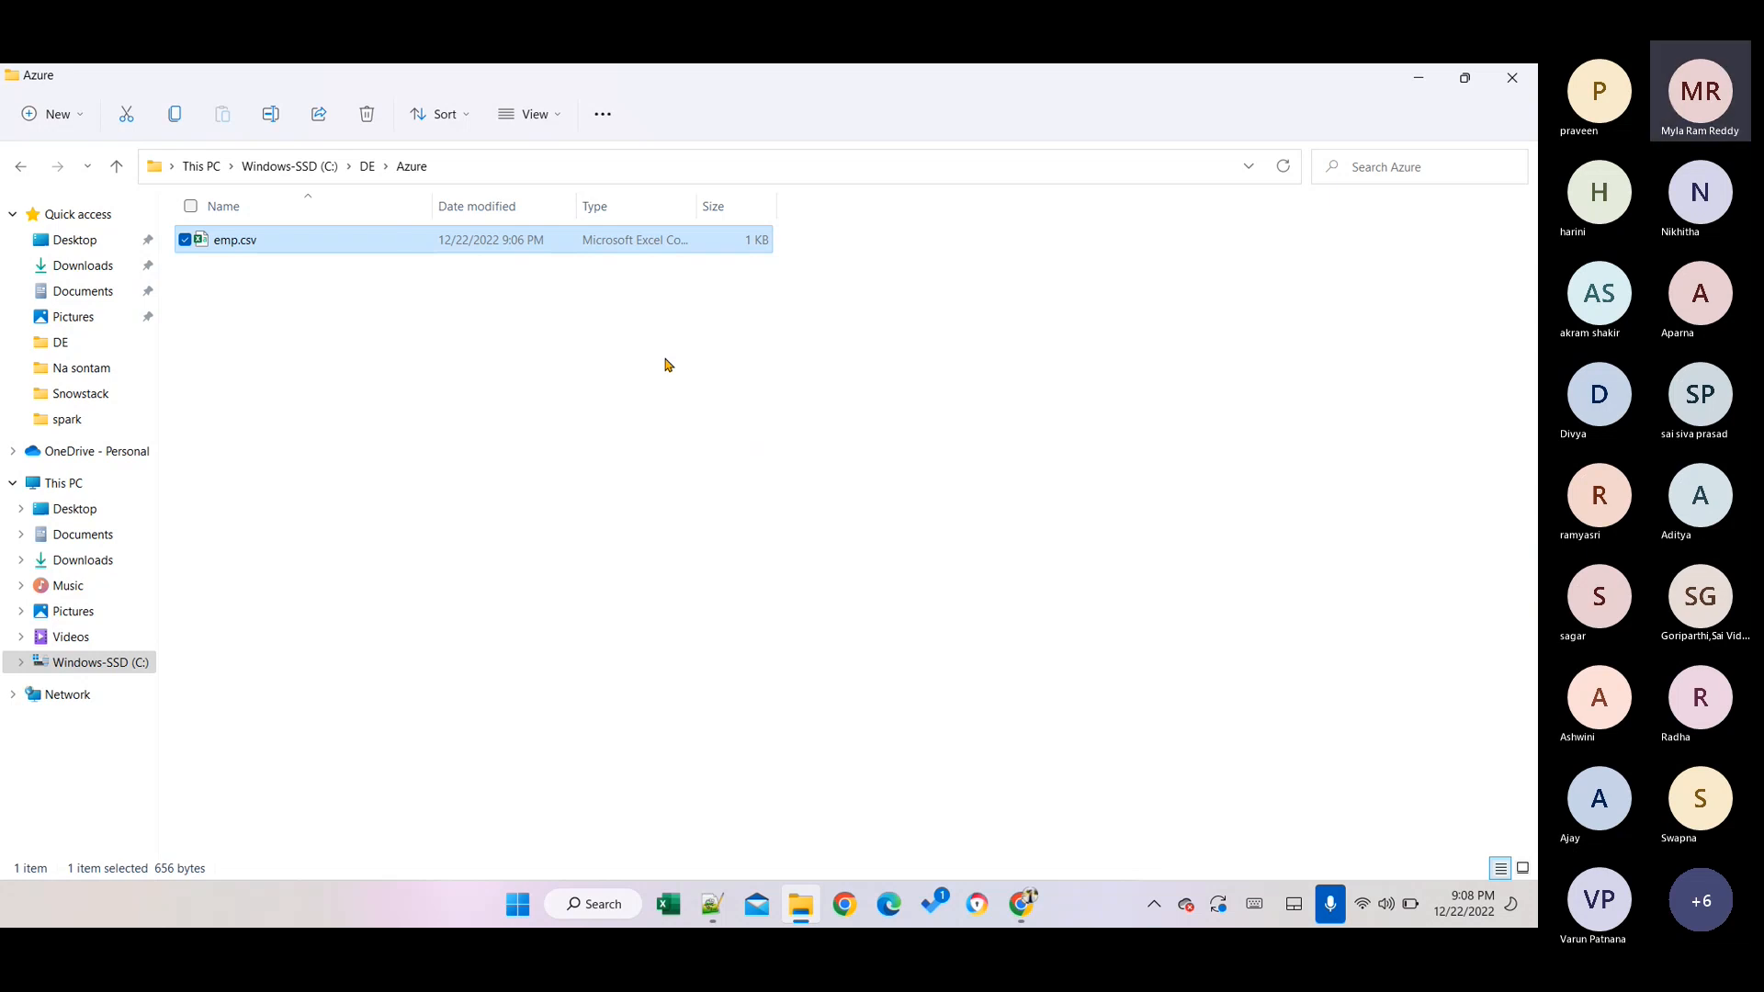
Switch to Desktop 2 through Task View and bring up the Chrome window showing GitHub's emp.csv.
key(alt)
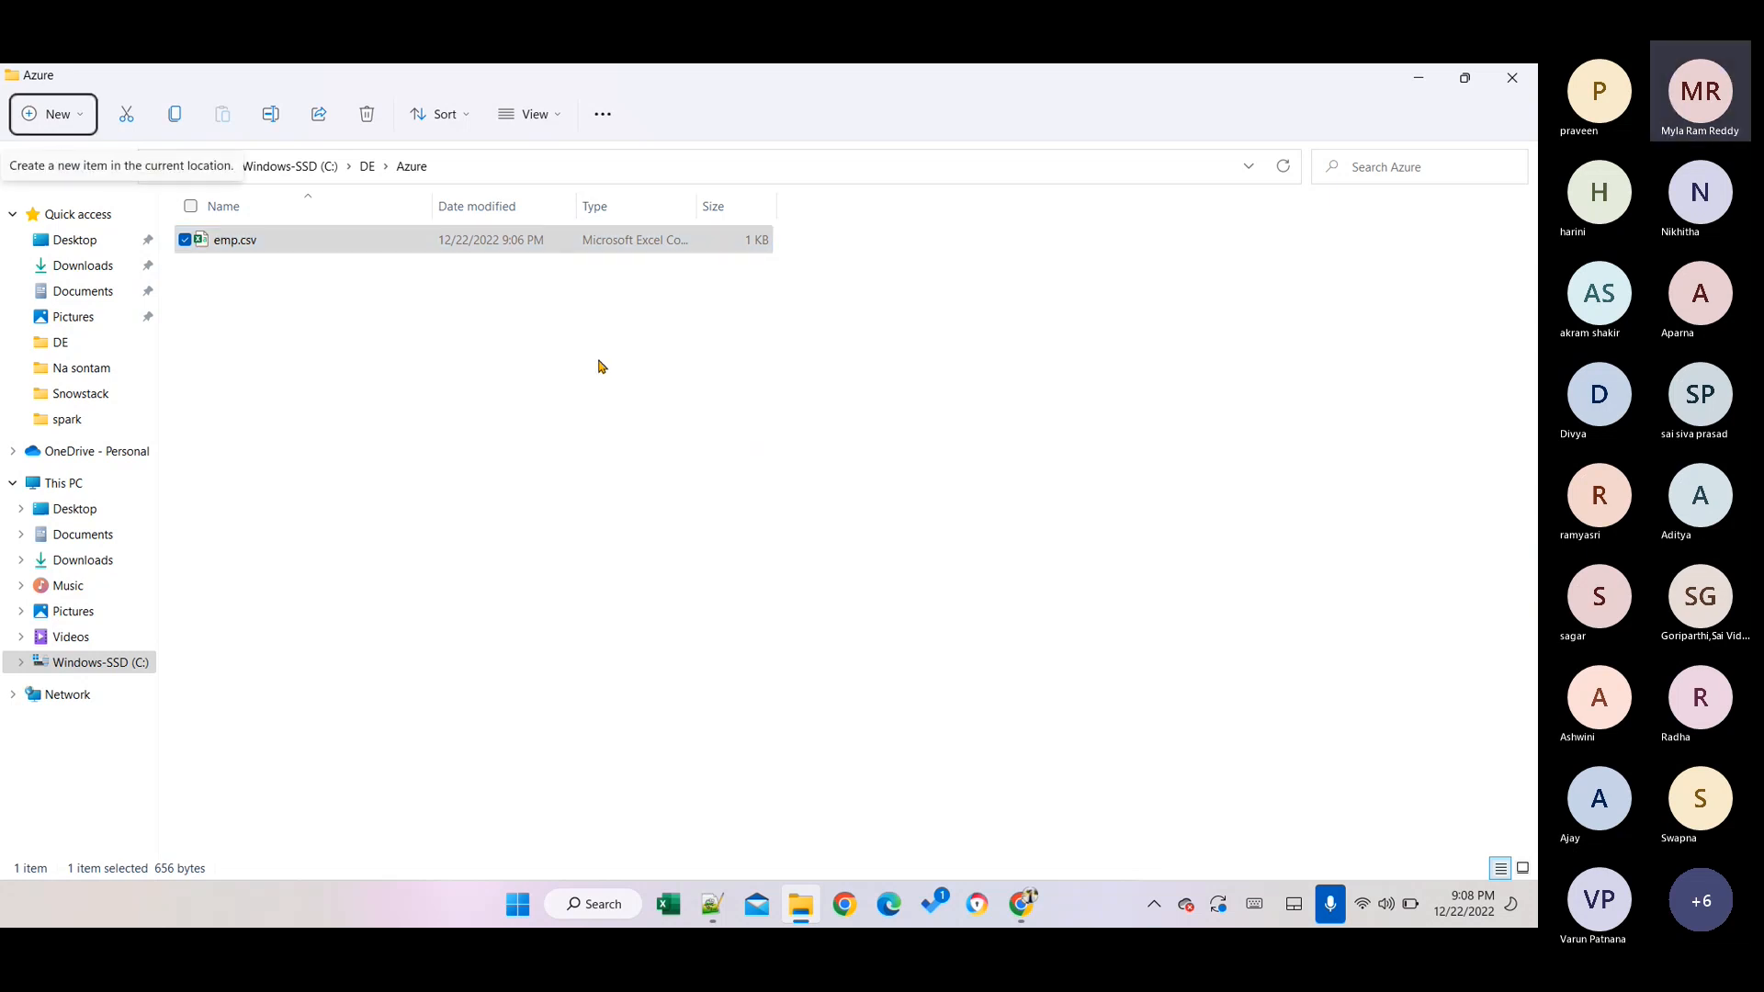
key(alt)
key(alt+Tab)
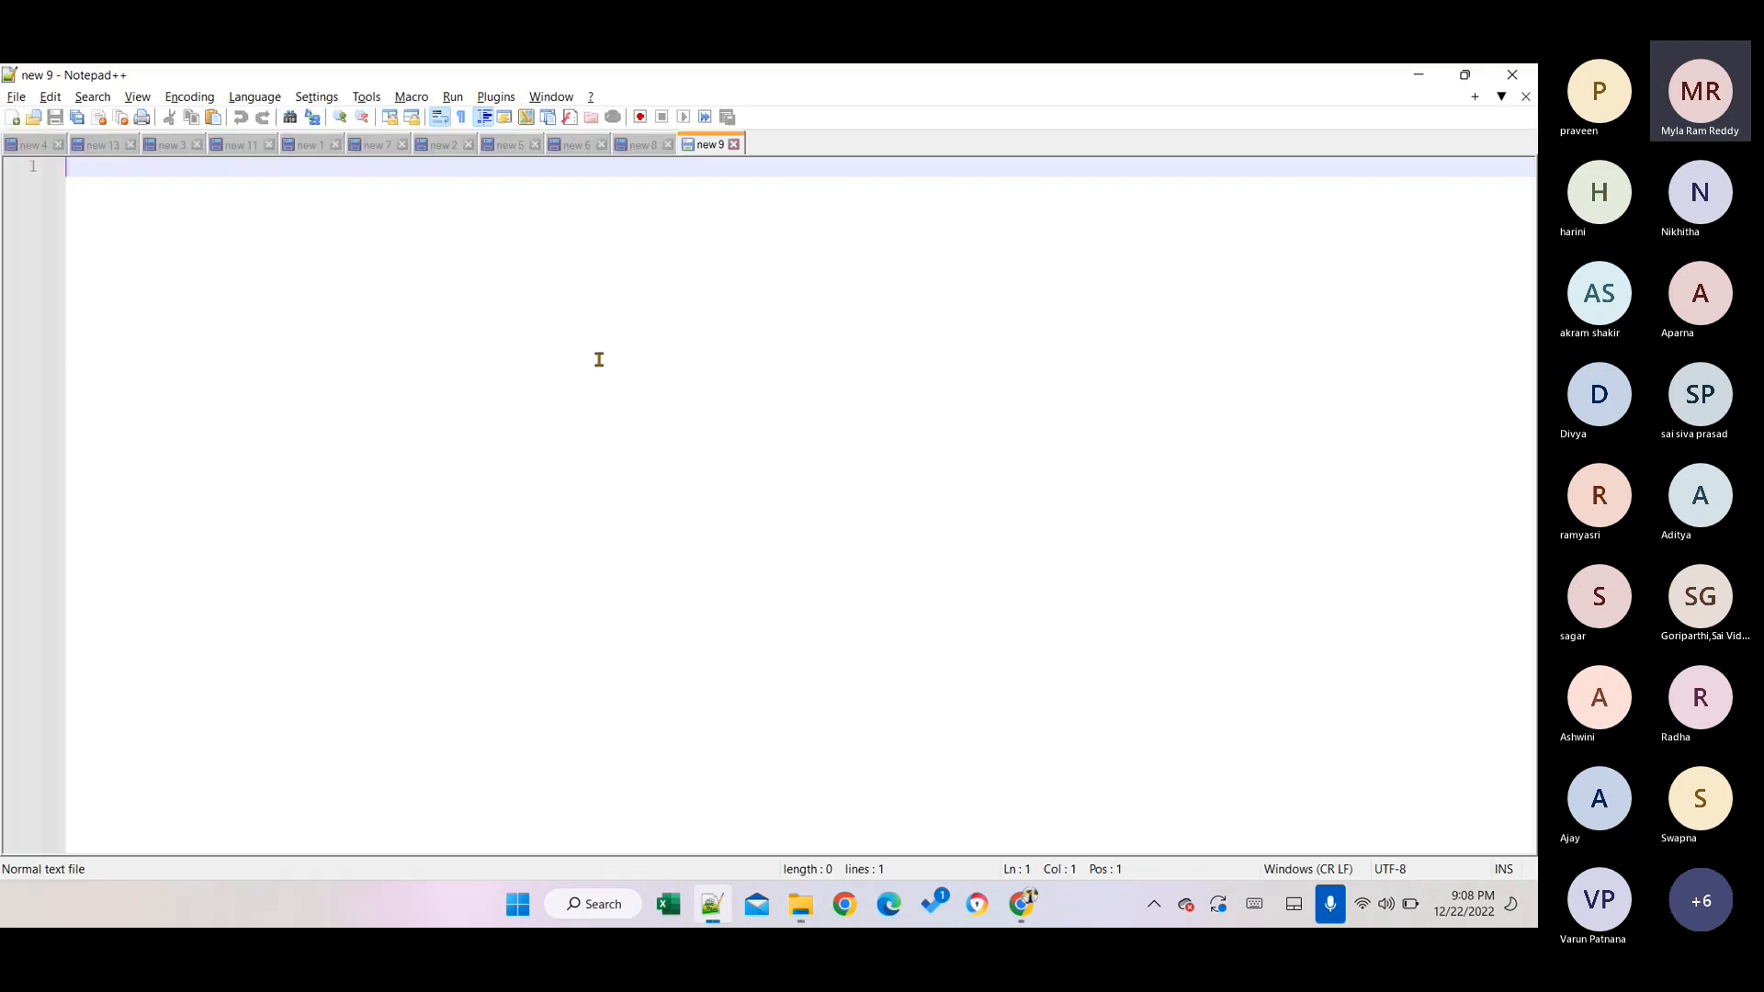
key(alt+Tab)
key(alt+Tab)
key(alt+Tab)
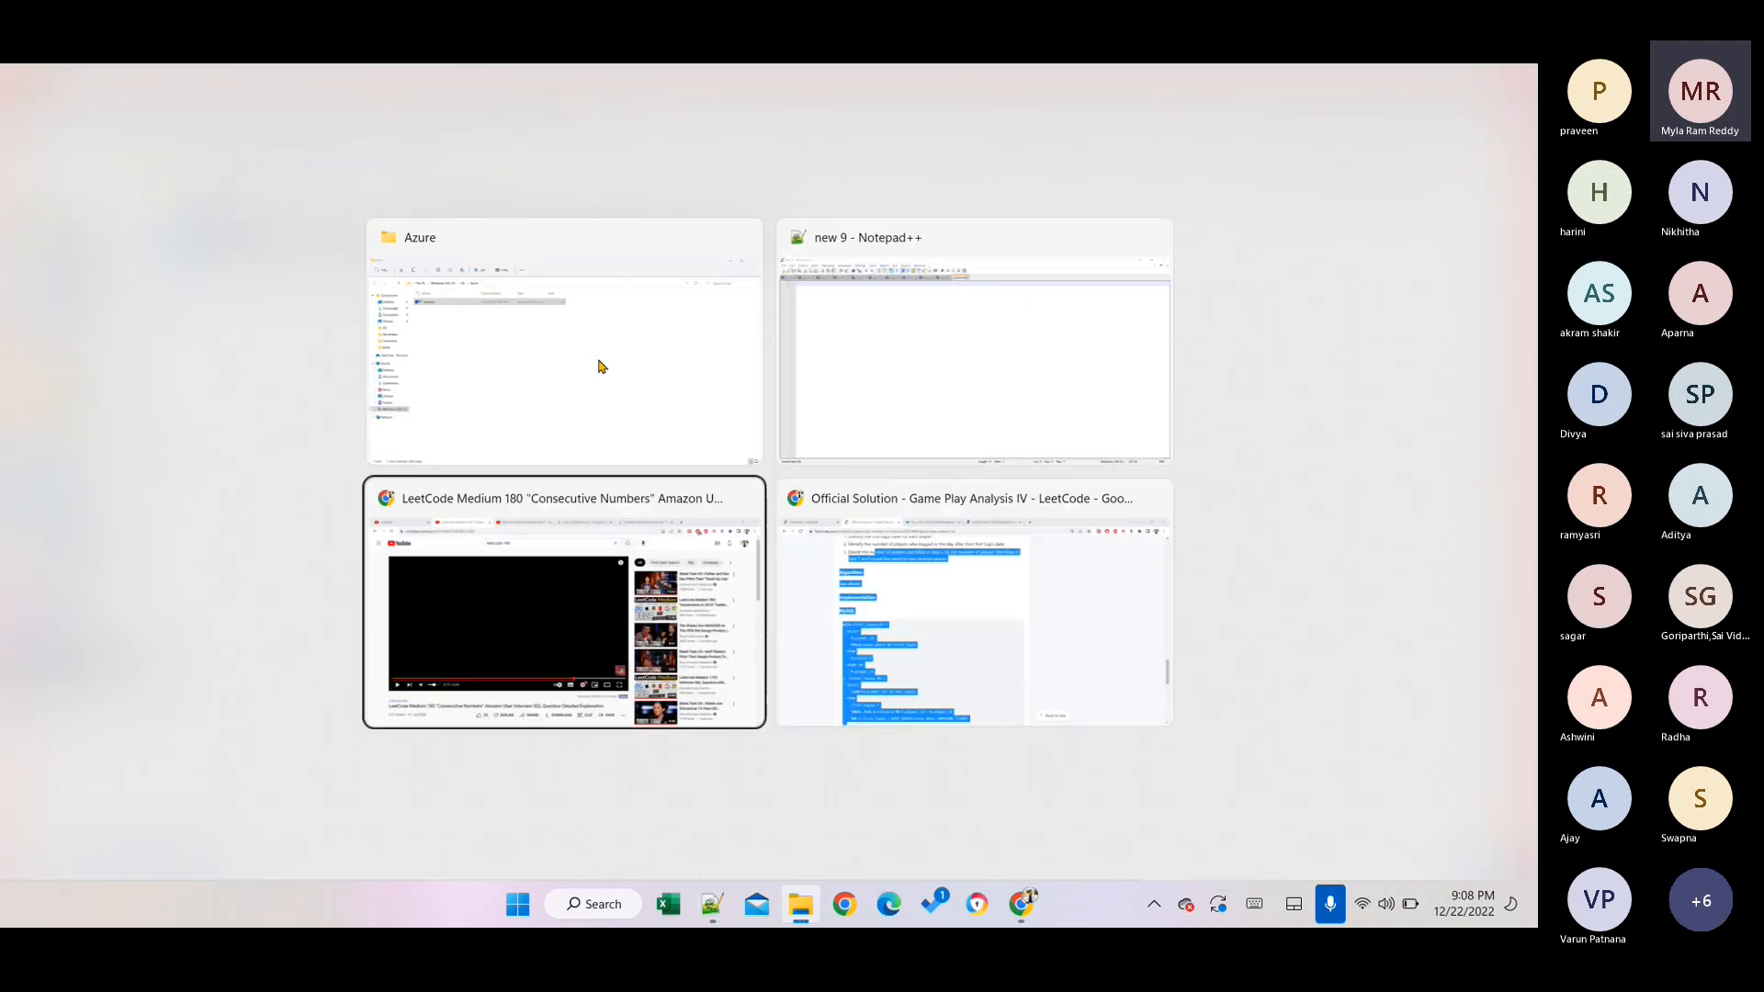
key(Tab)
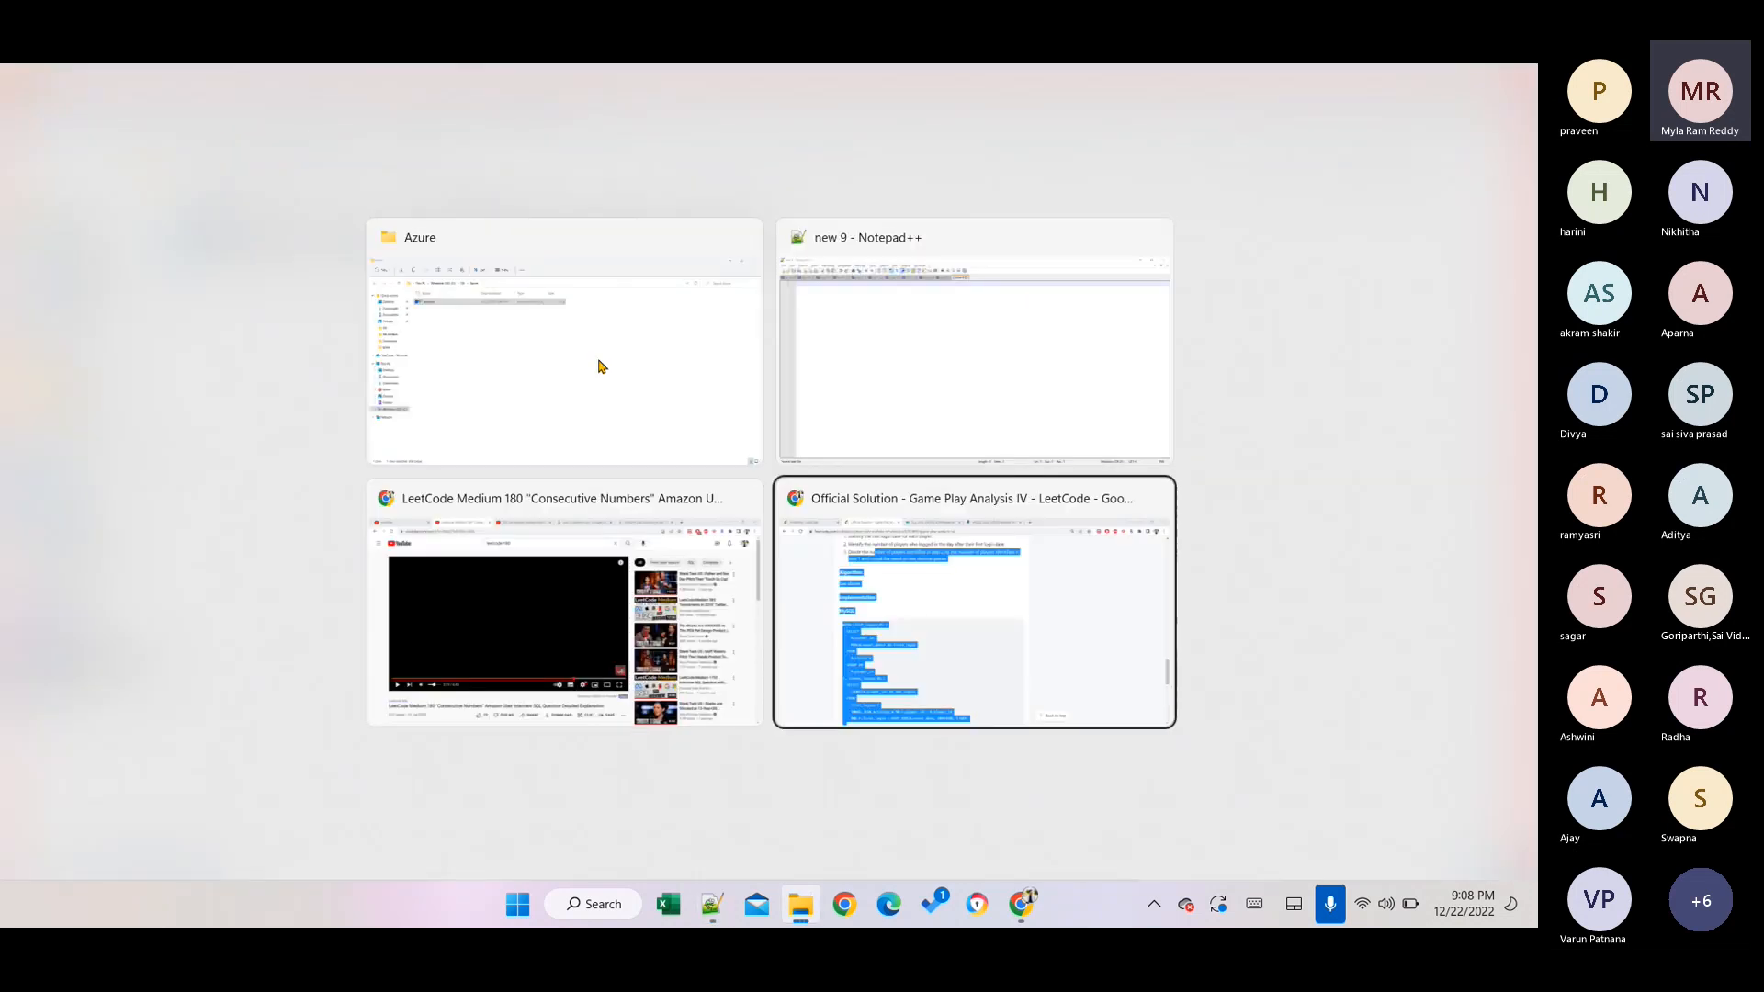
key(alt+Tab)
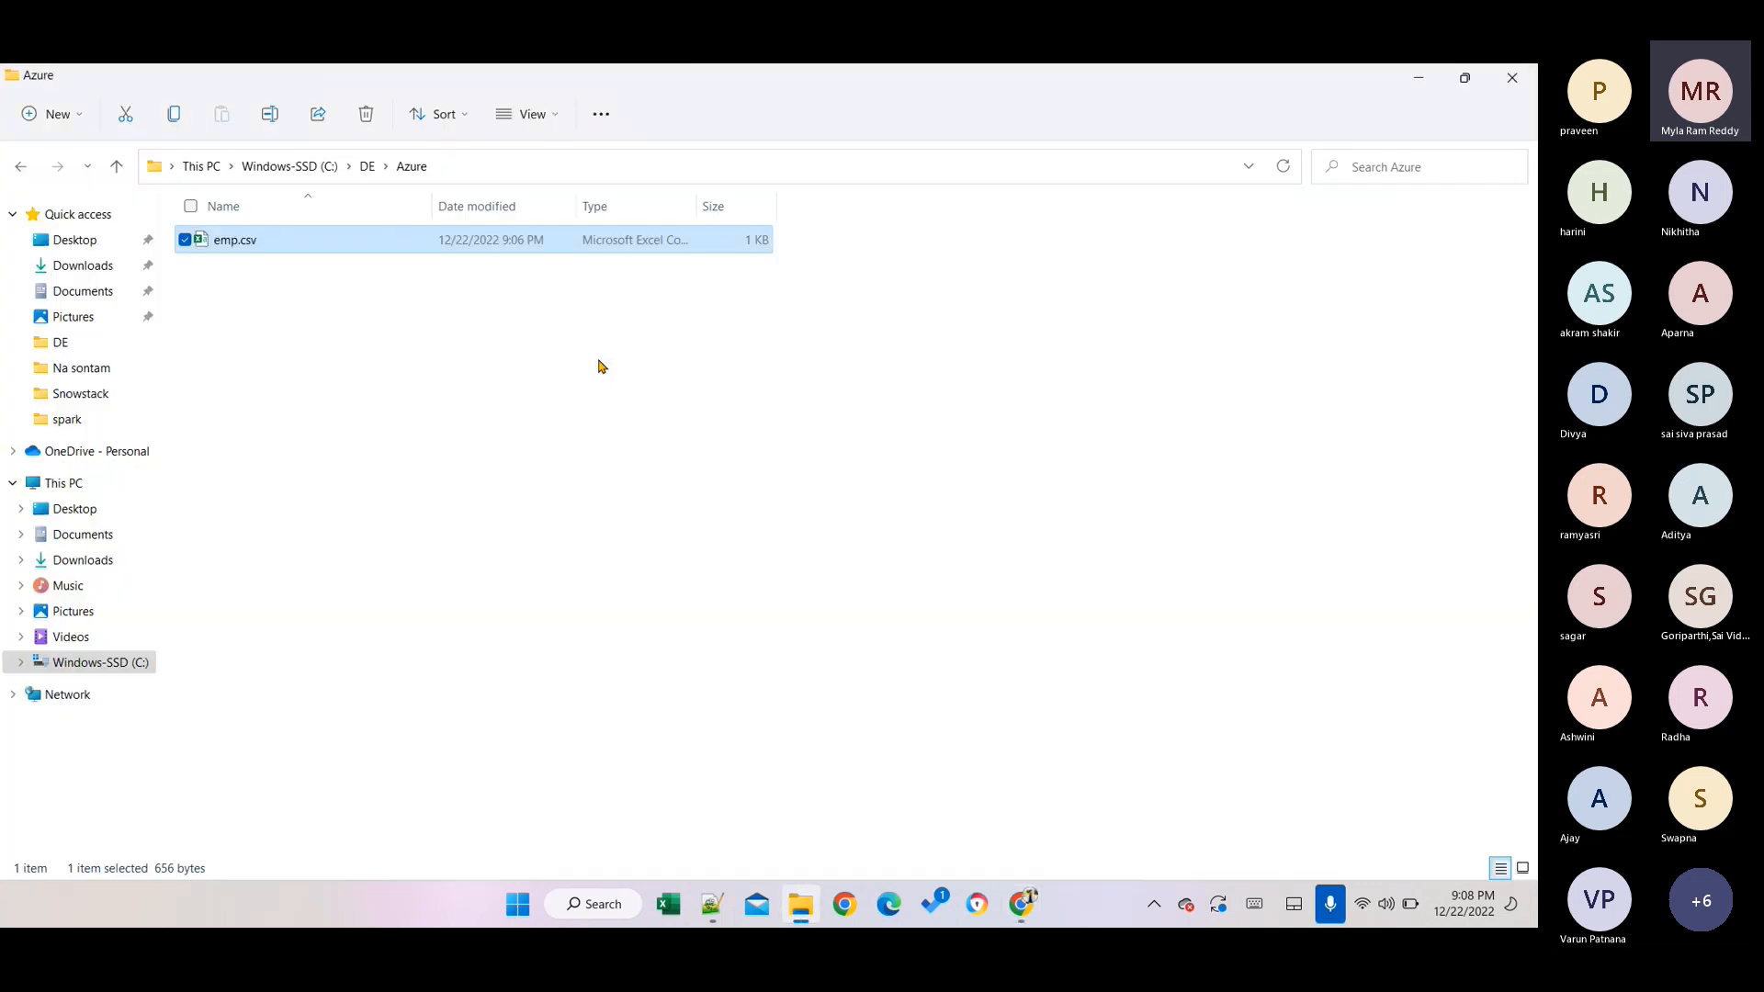
key(super+Tab)
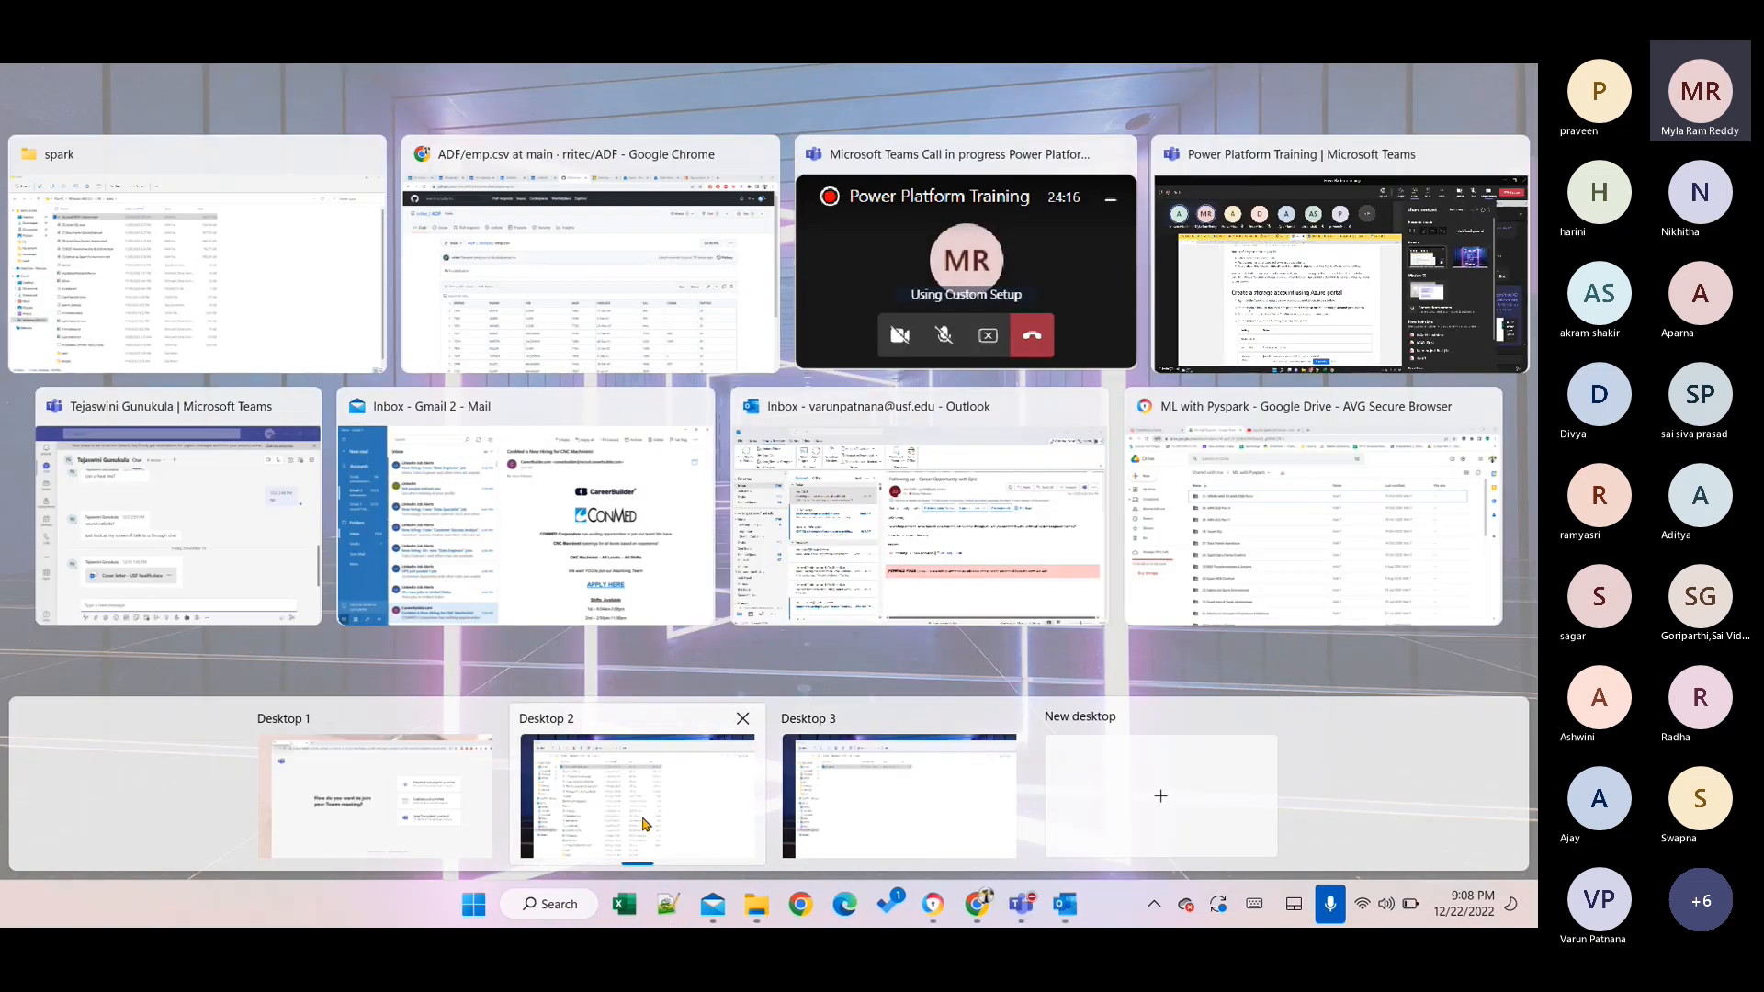
click(645, 824)
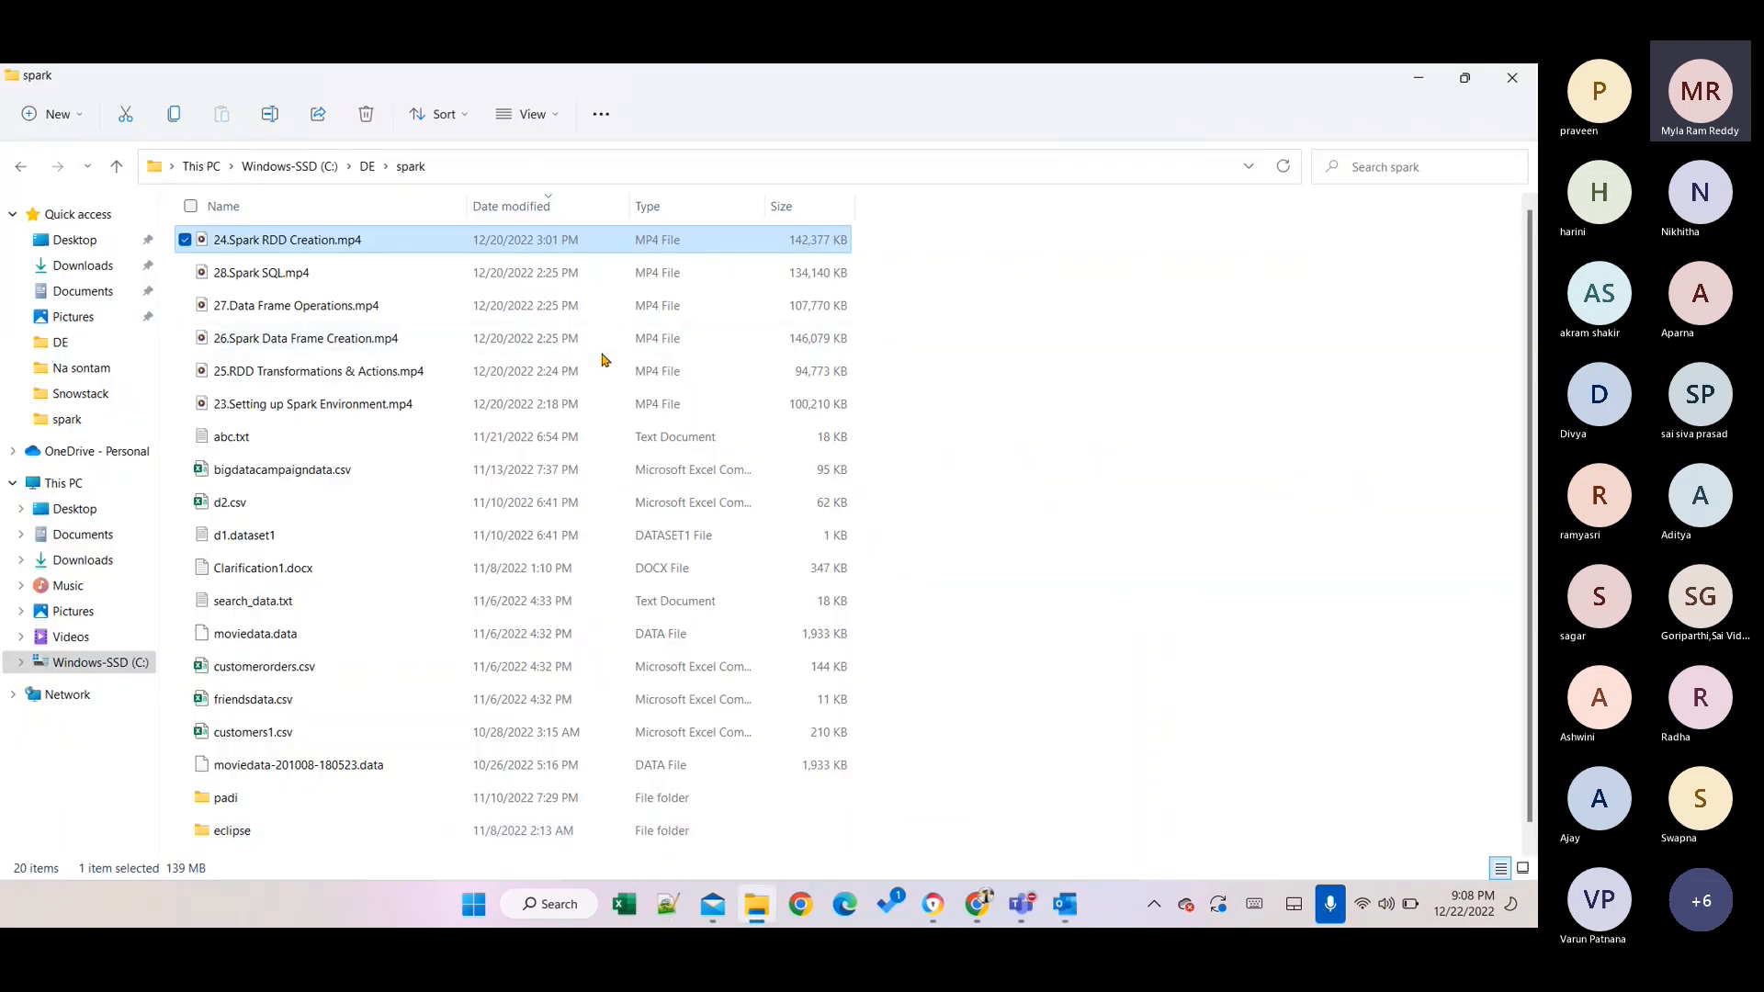
key(alt+Tab)
key(alt+Tab)
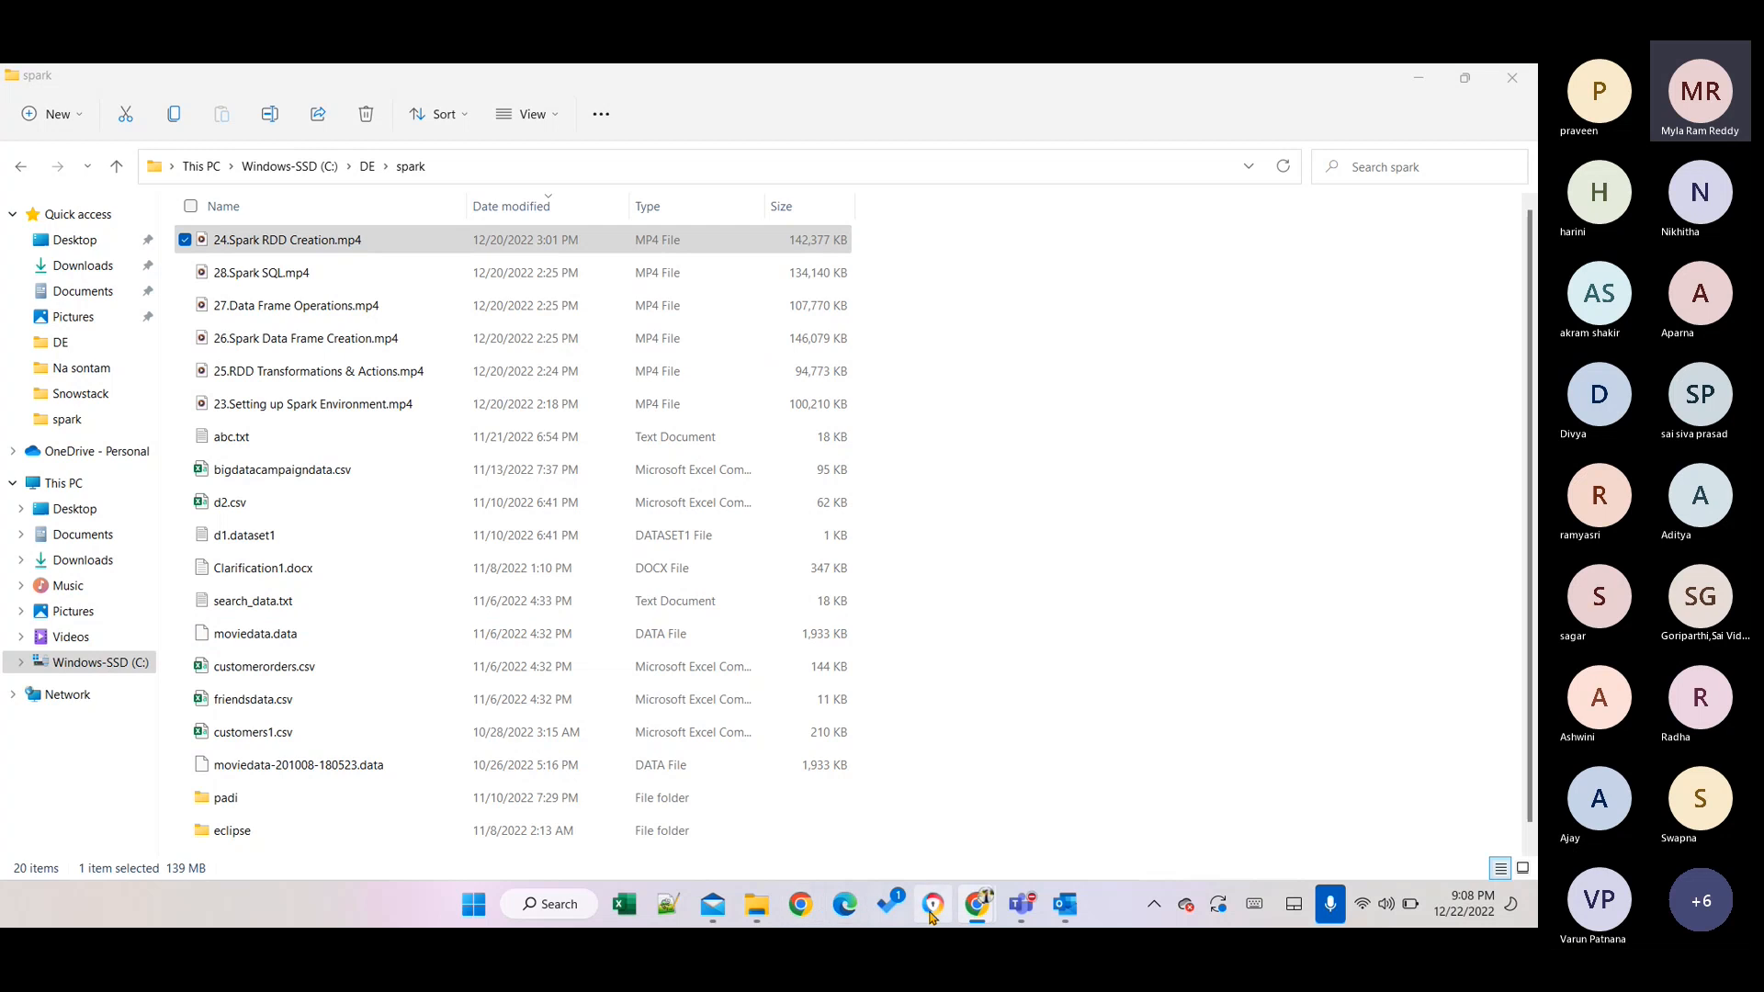
mouse_move(981, 912)
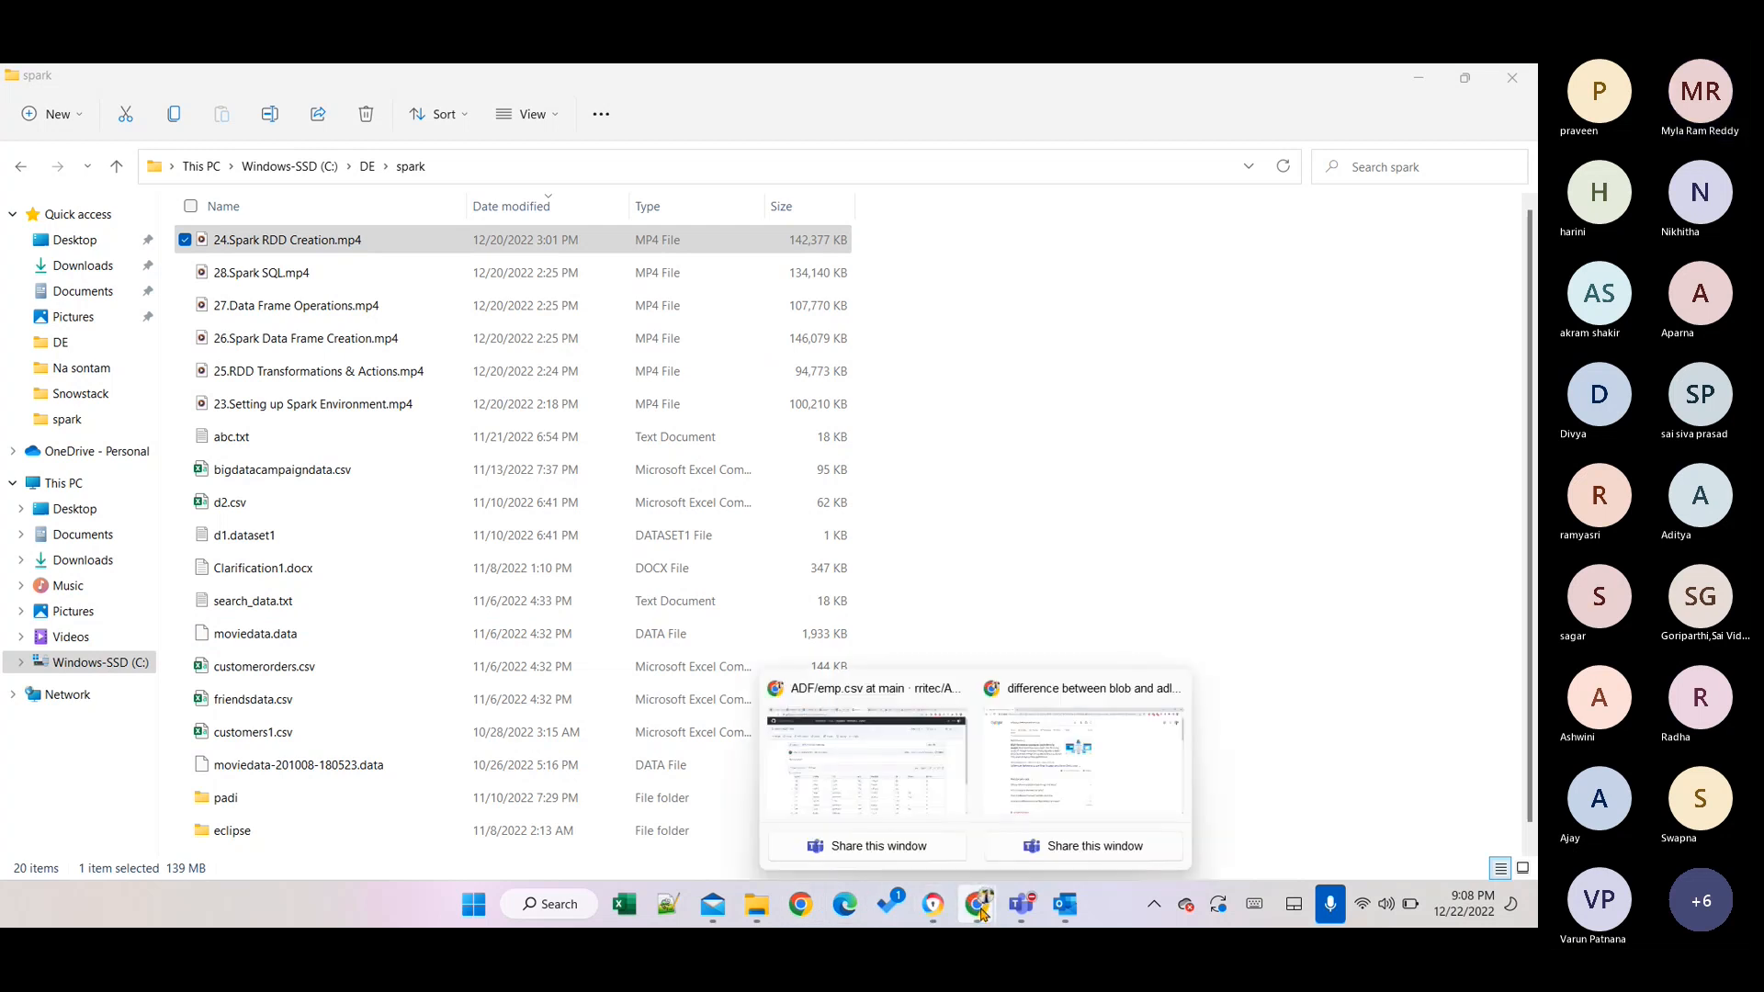
click(861, 768)
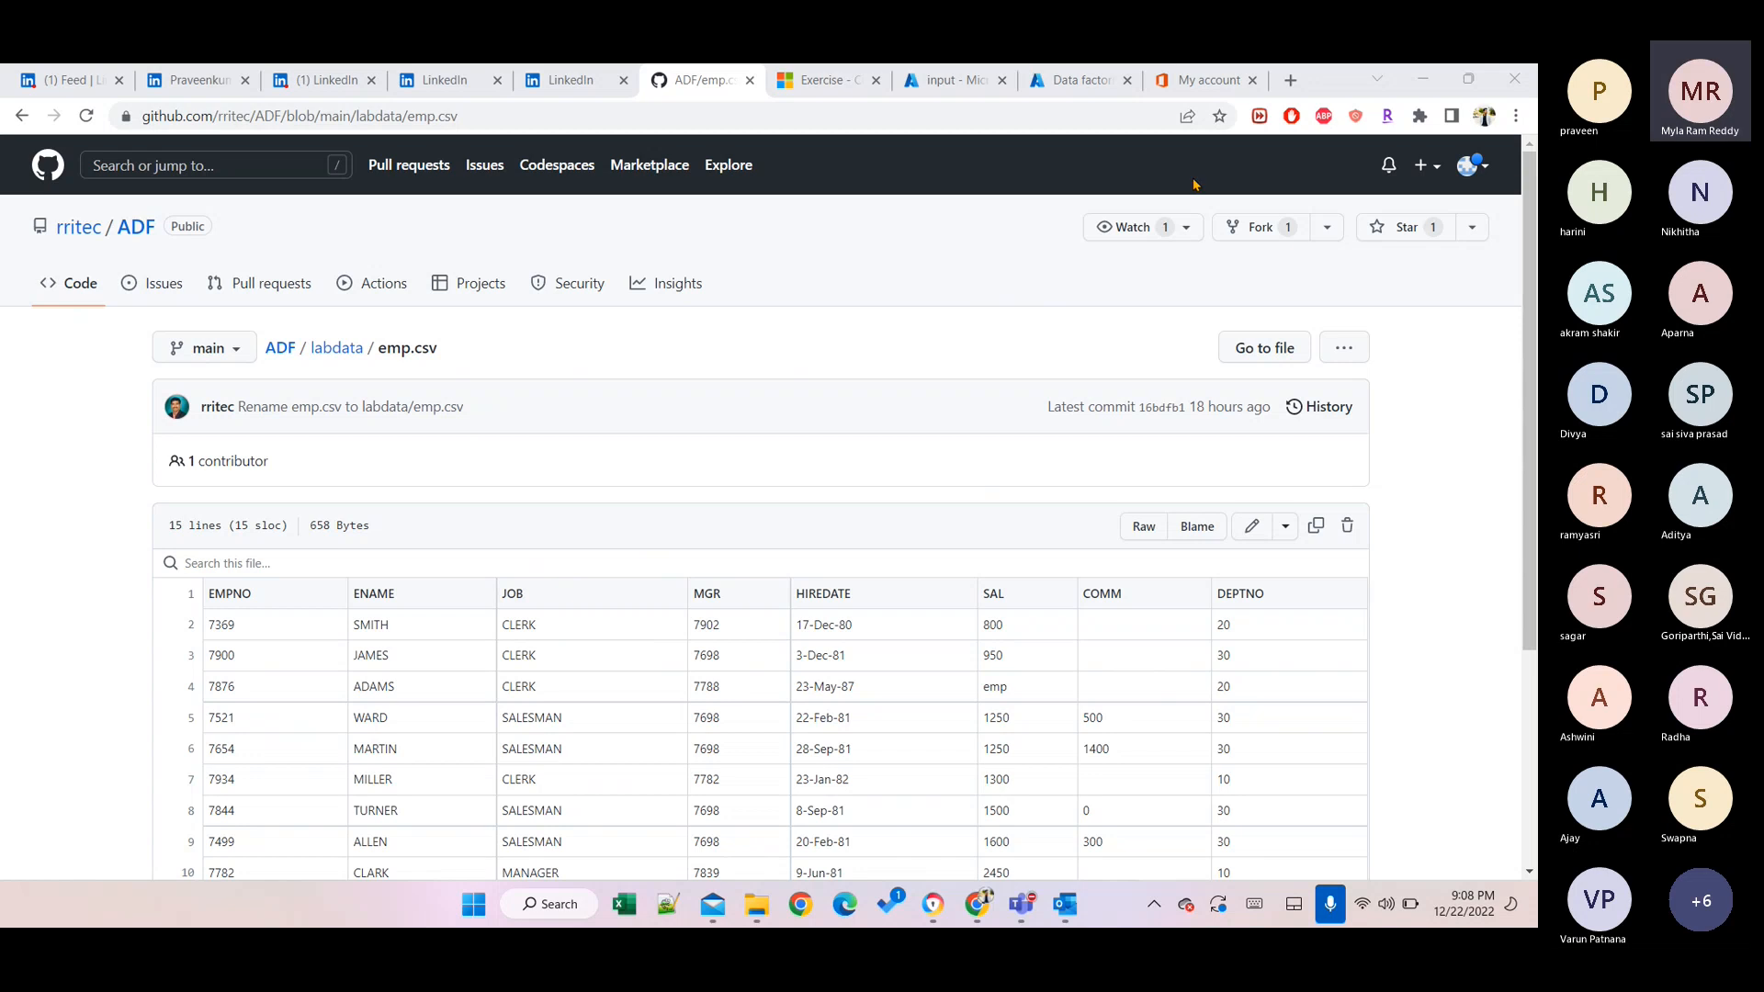
On the Azure input container tab, open Upload blob and its file browser.
click(1451, 538)
key(ctrl+Tab)
key(ctrl+Tab)
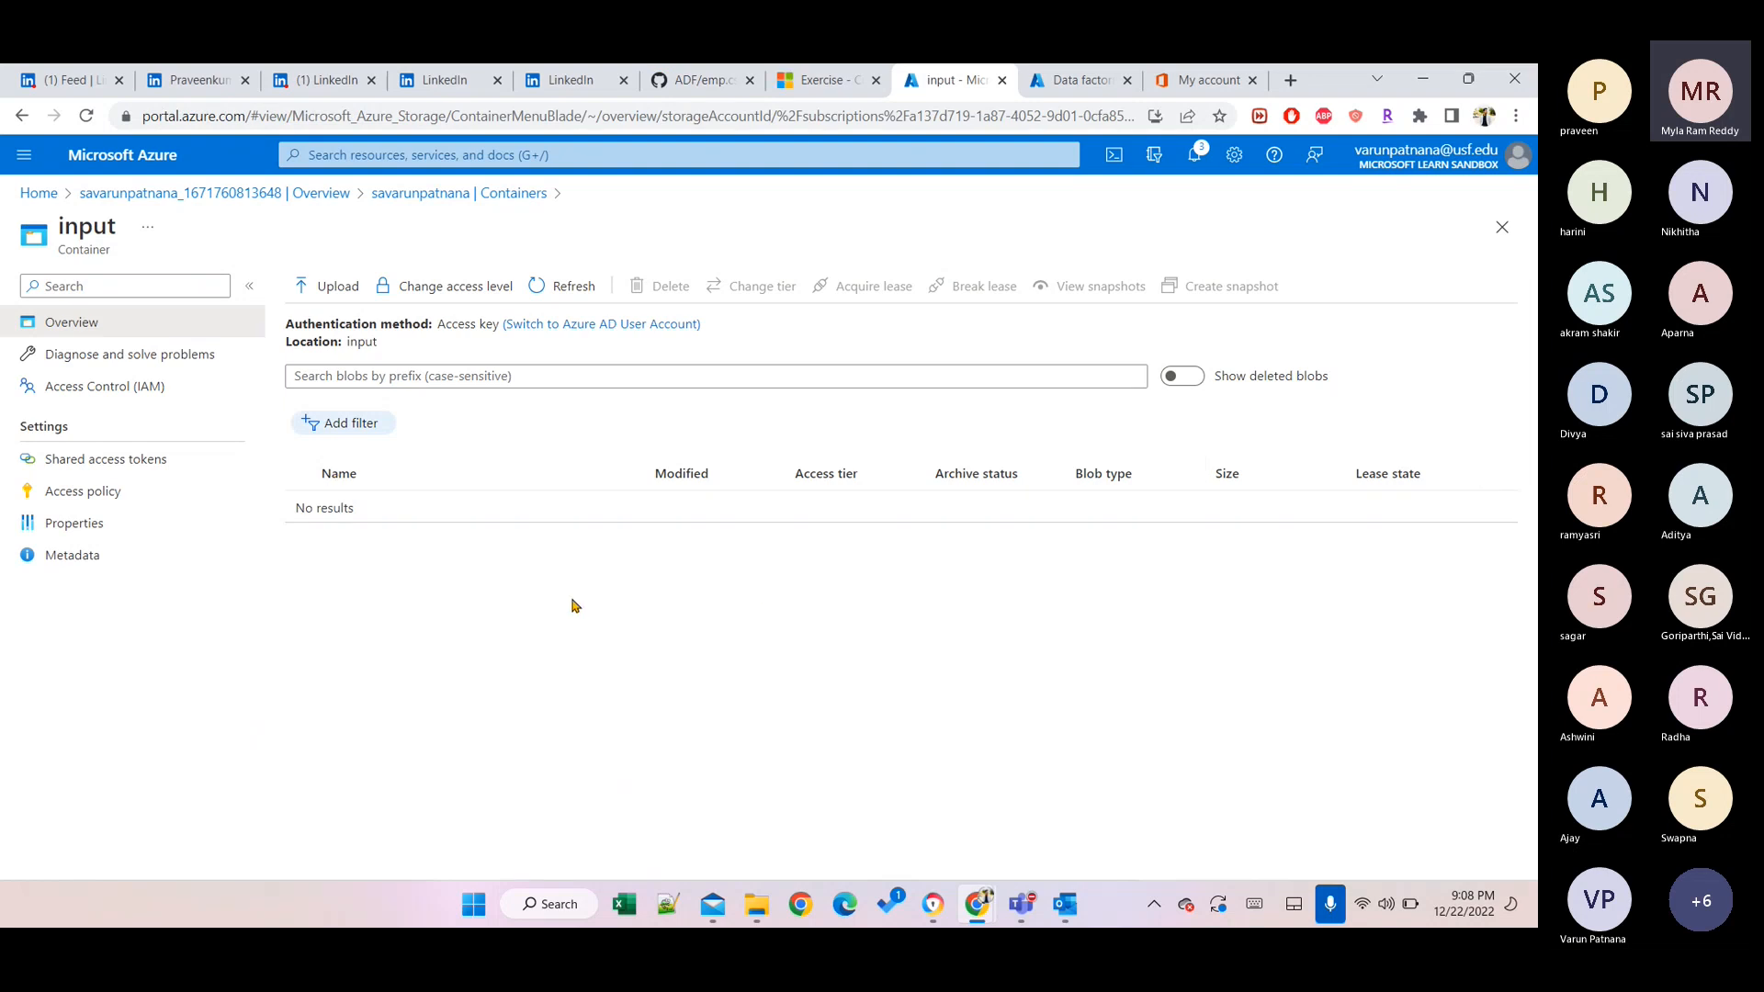
click(322, 303)
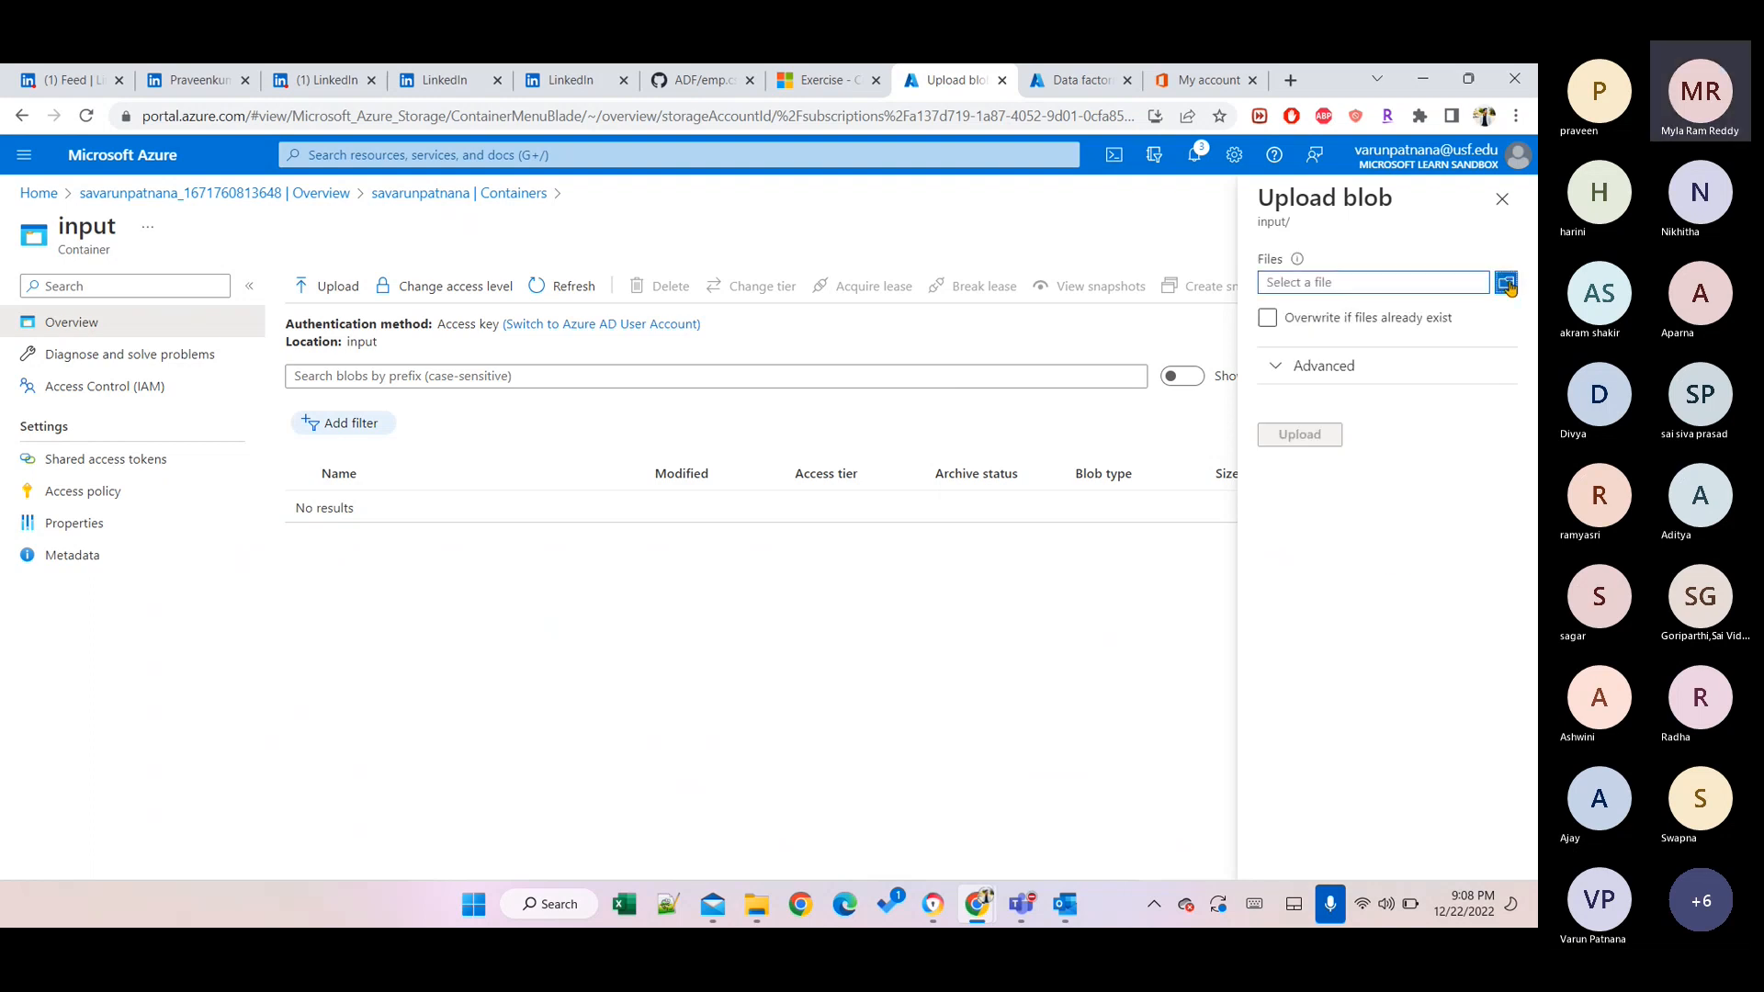
click(1506, 282)
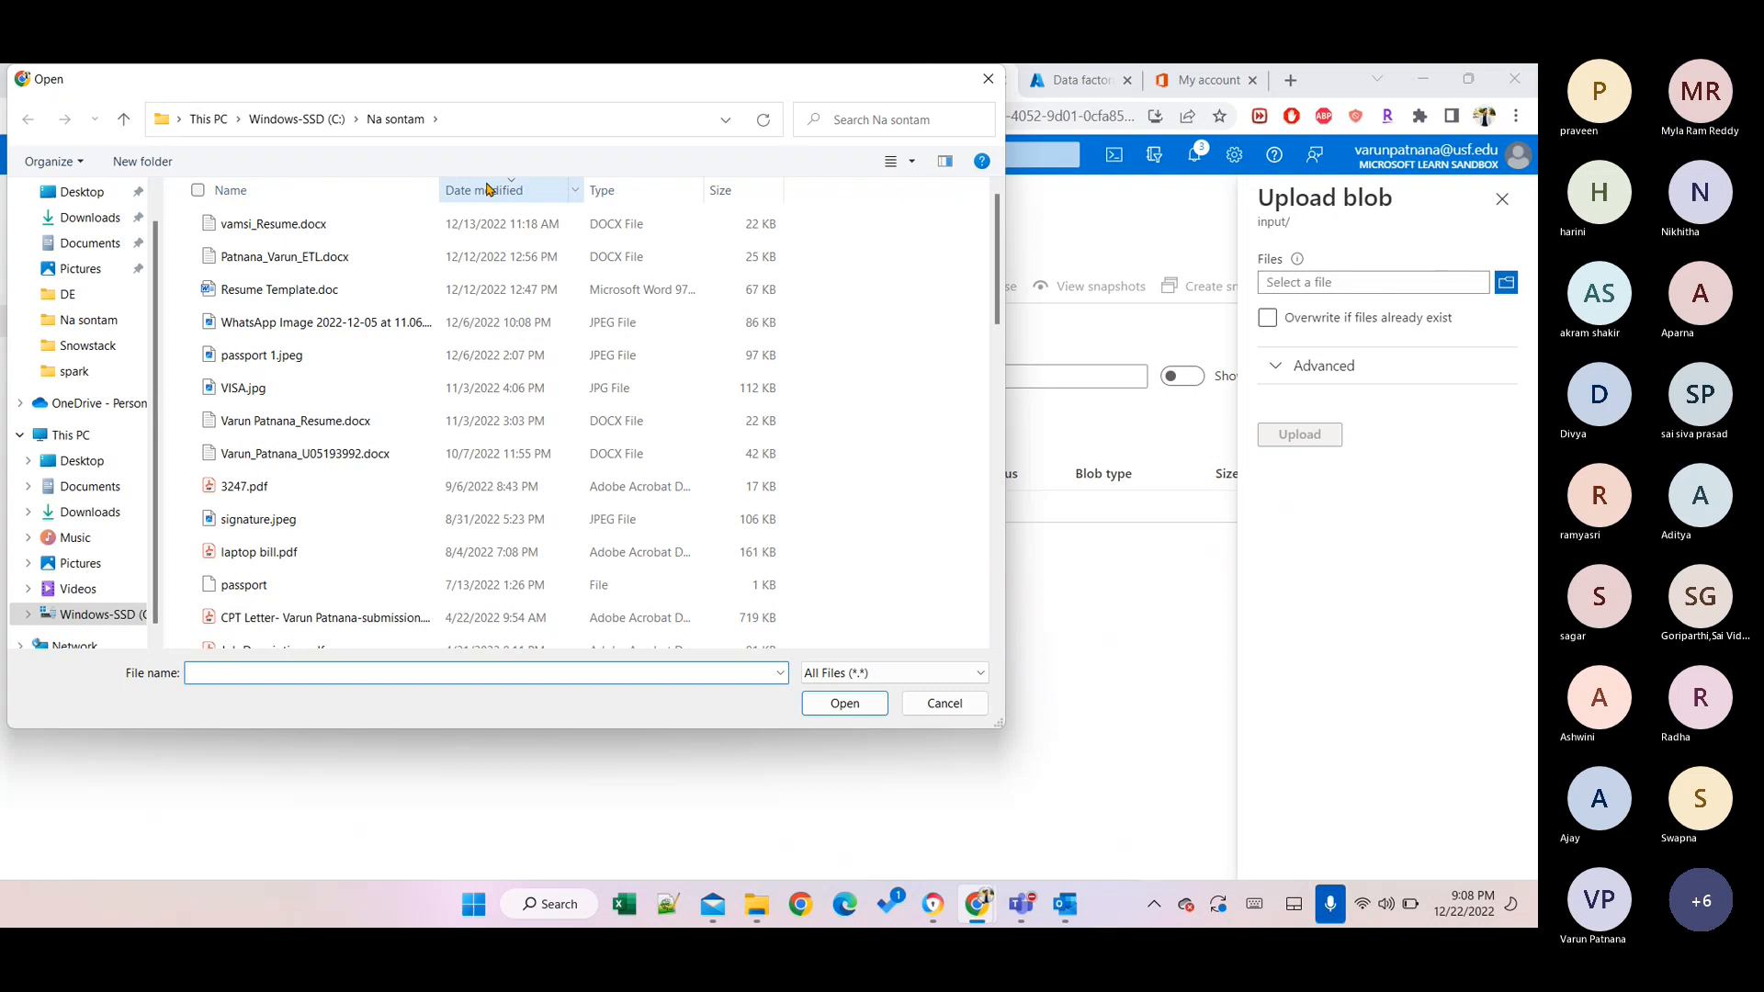
Choose emp.csv from C:\DE\Azure as the upload file, leaving overwrite off.
click(284, 121)
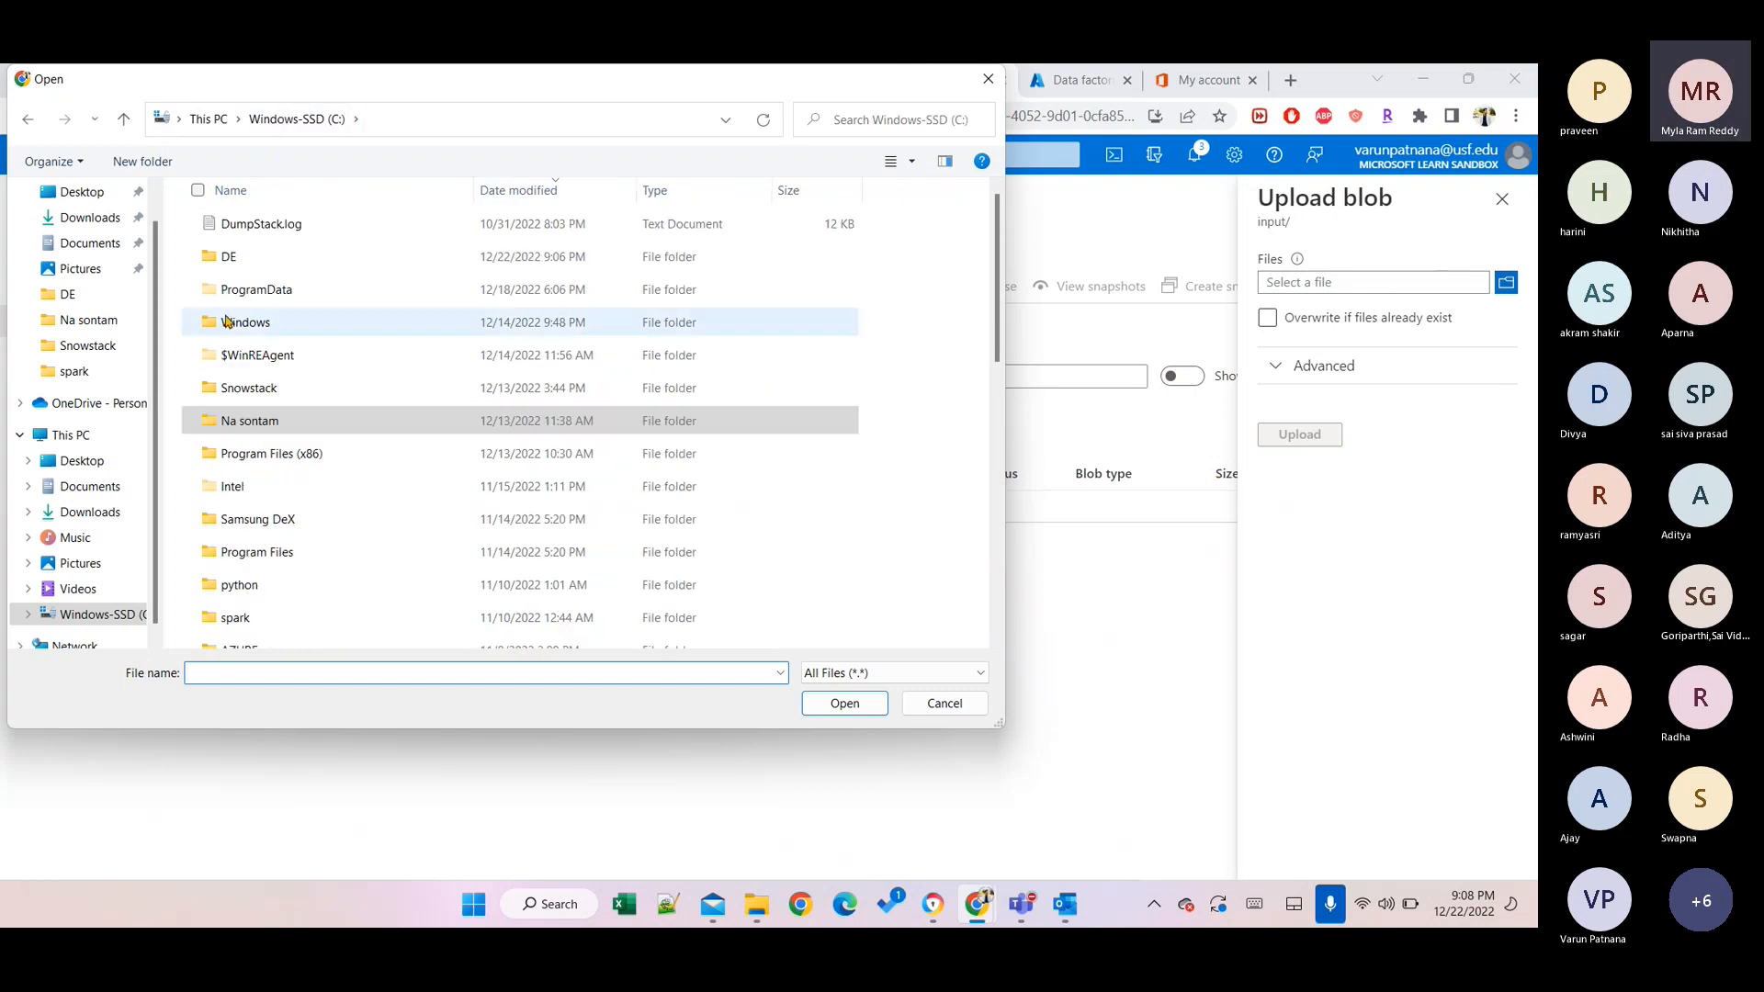
click(235, 257)
click(238, 256)
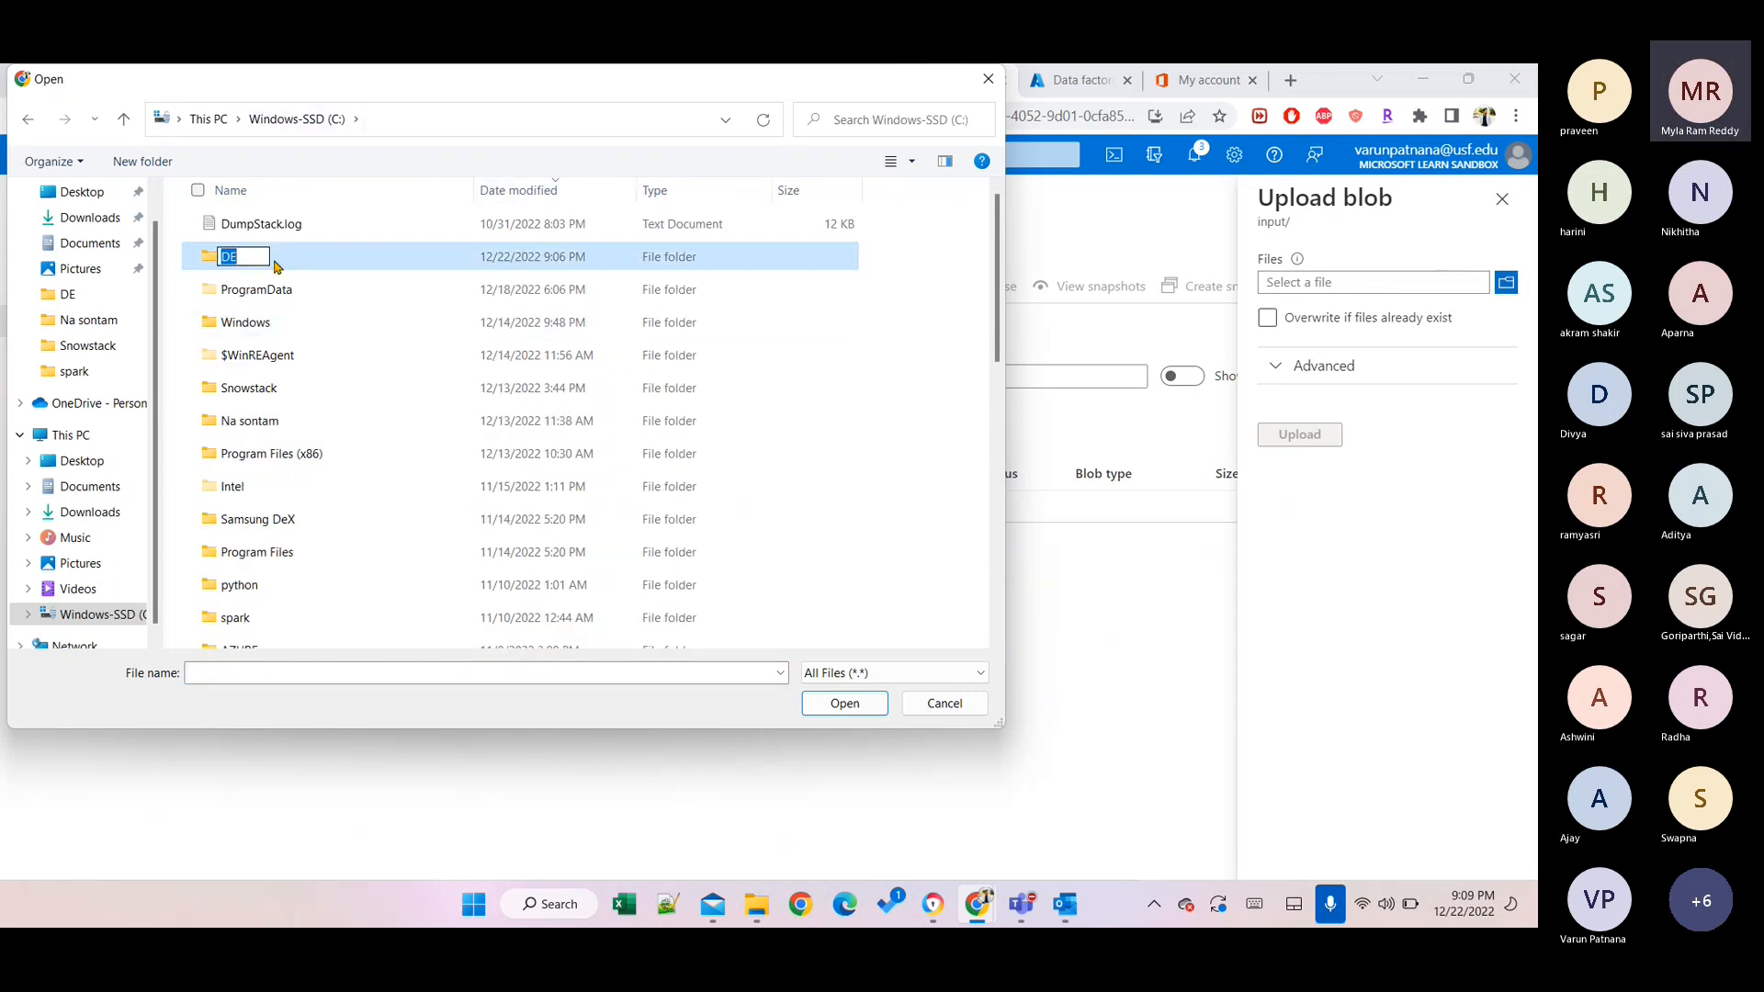
double_click(277, 260)
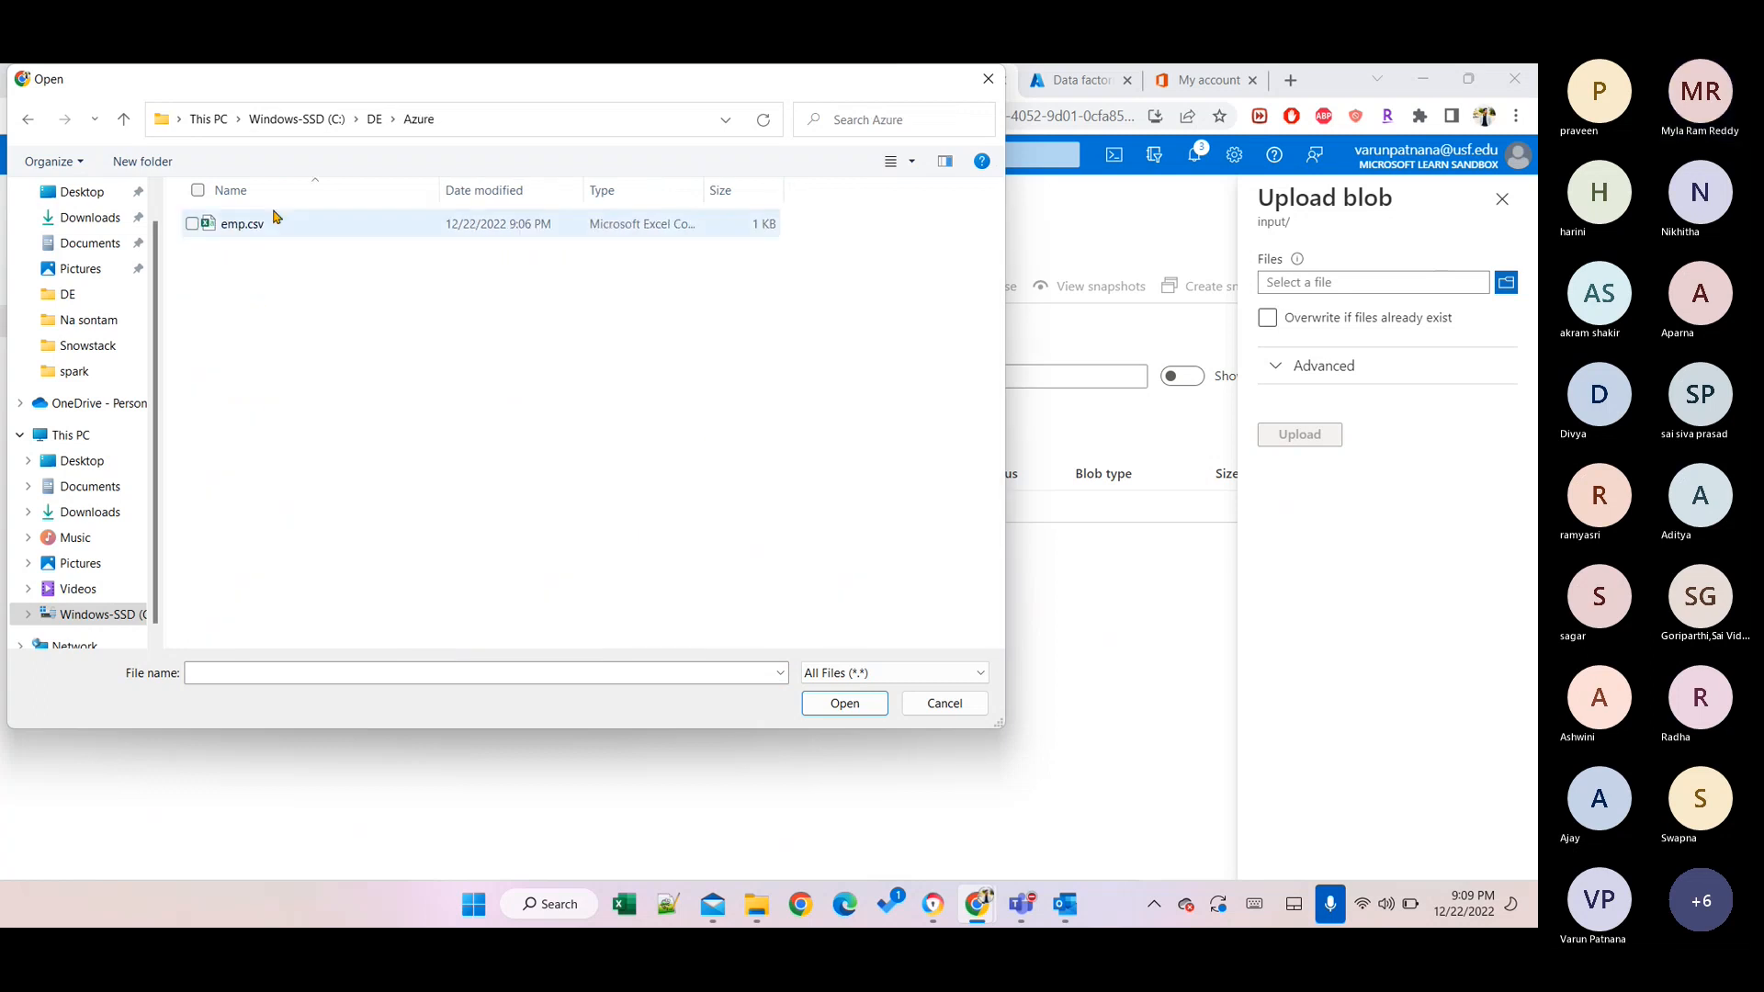
click(243, 224)
click(844, 702)
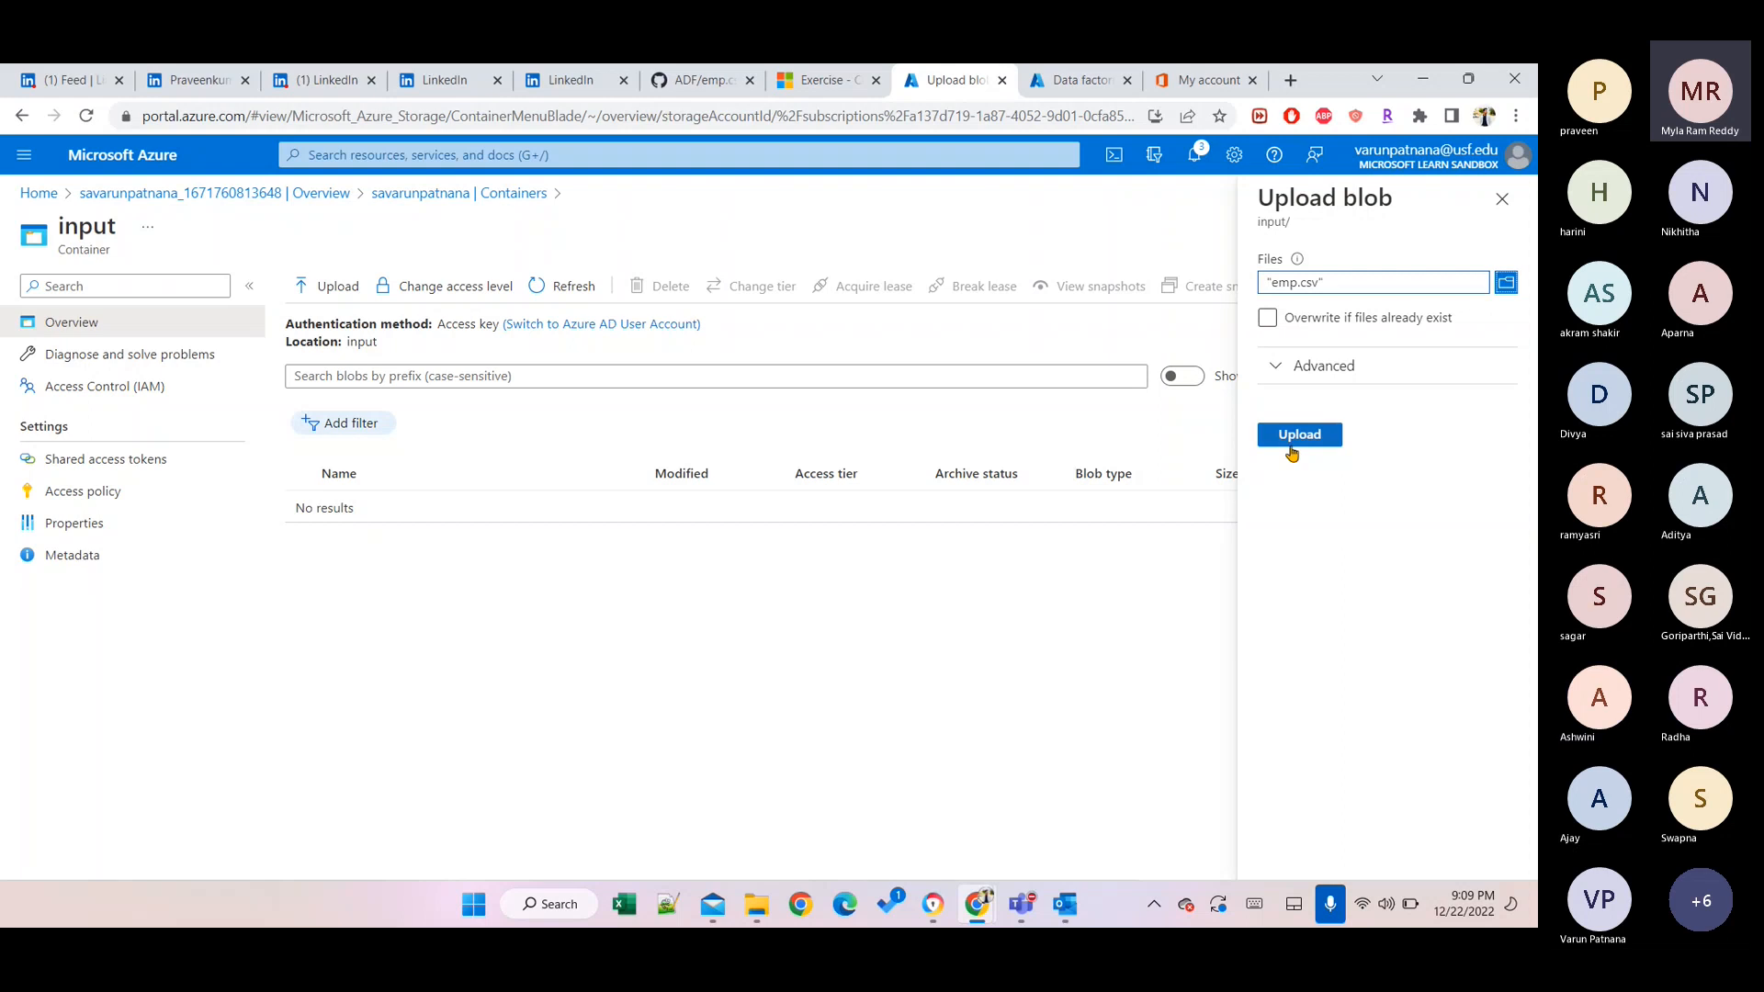
click(1278, 318)
click(1323, 324)
mouse_move(1021, 904)
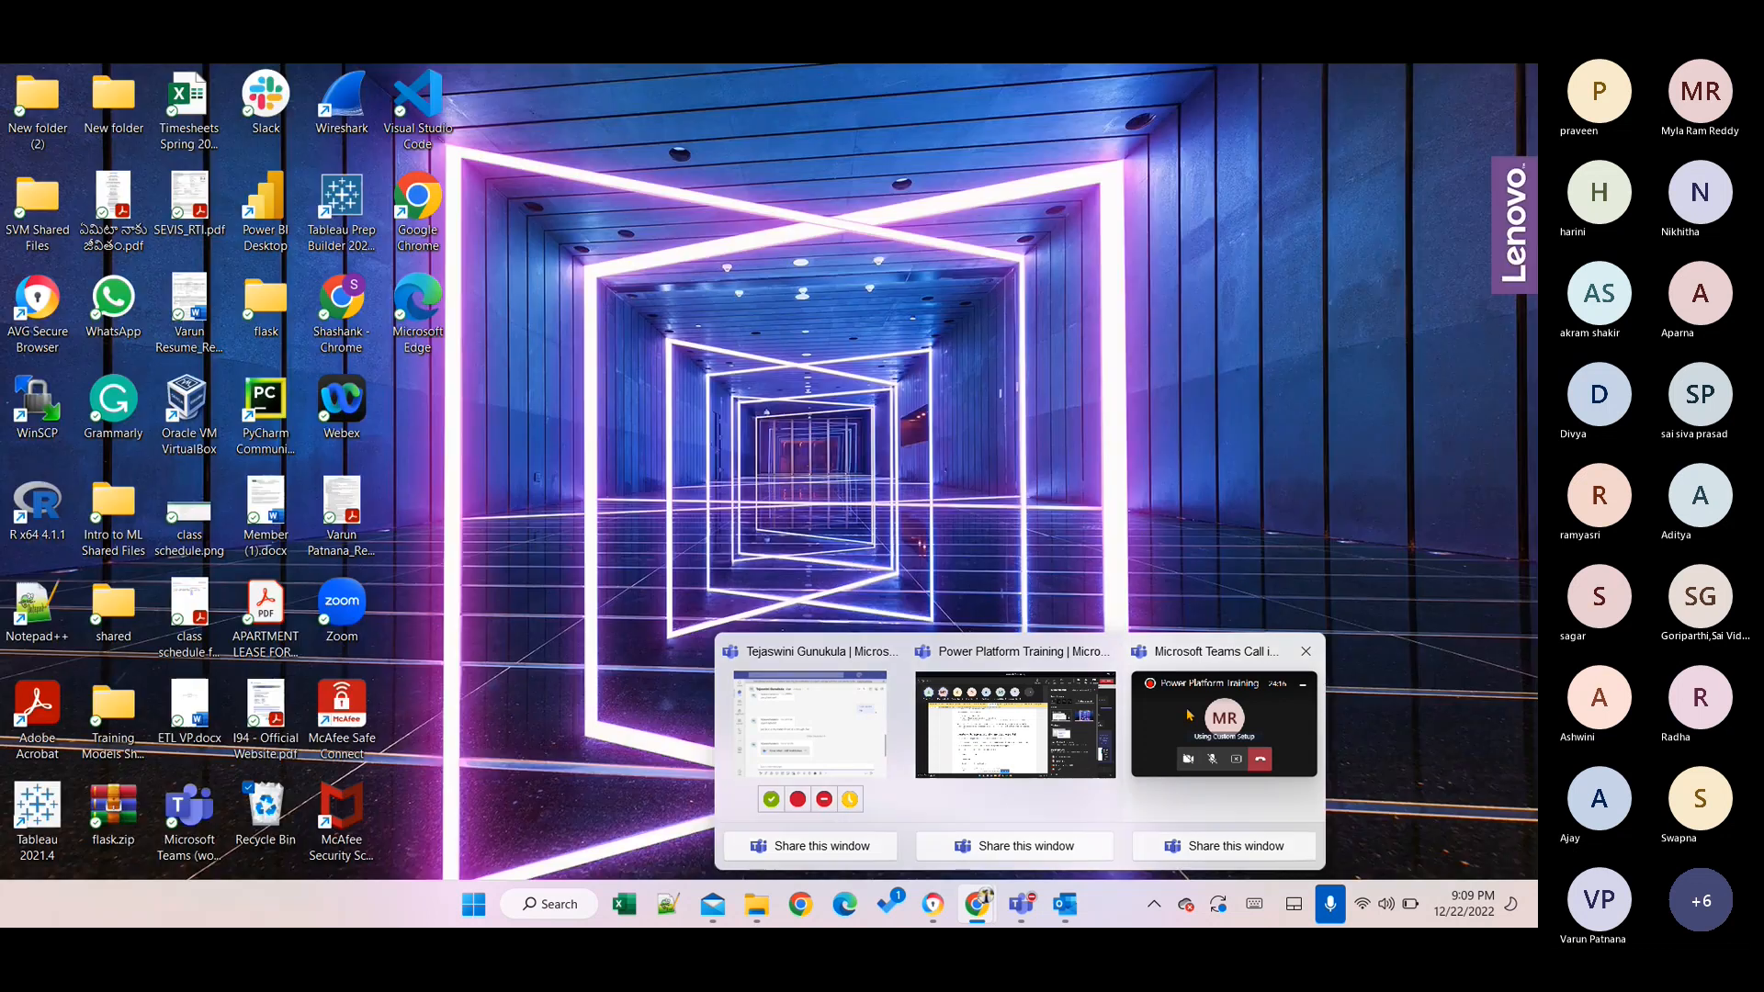
click(1189, 715)
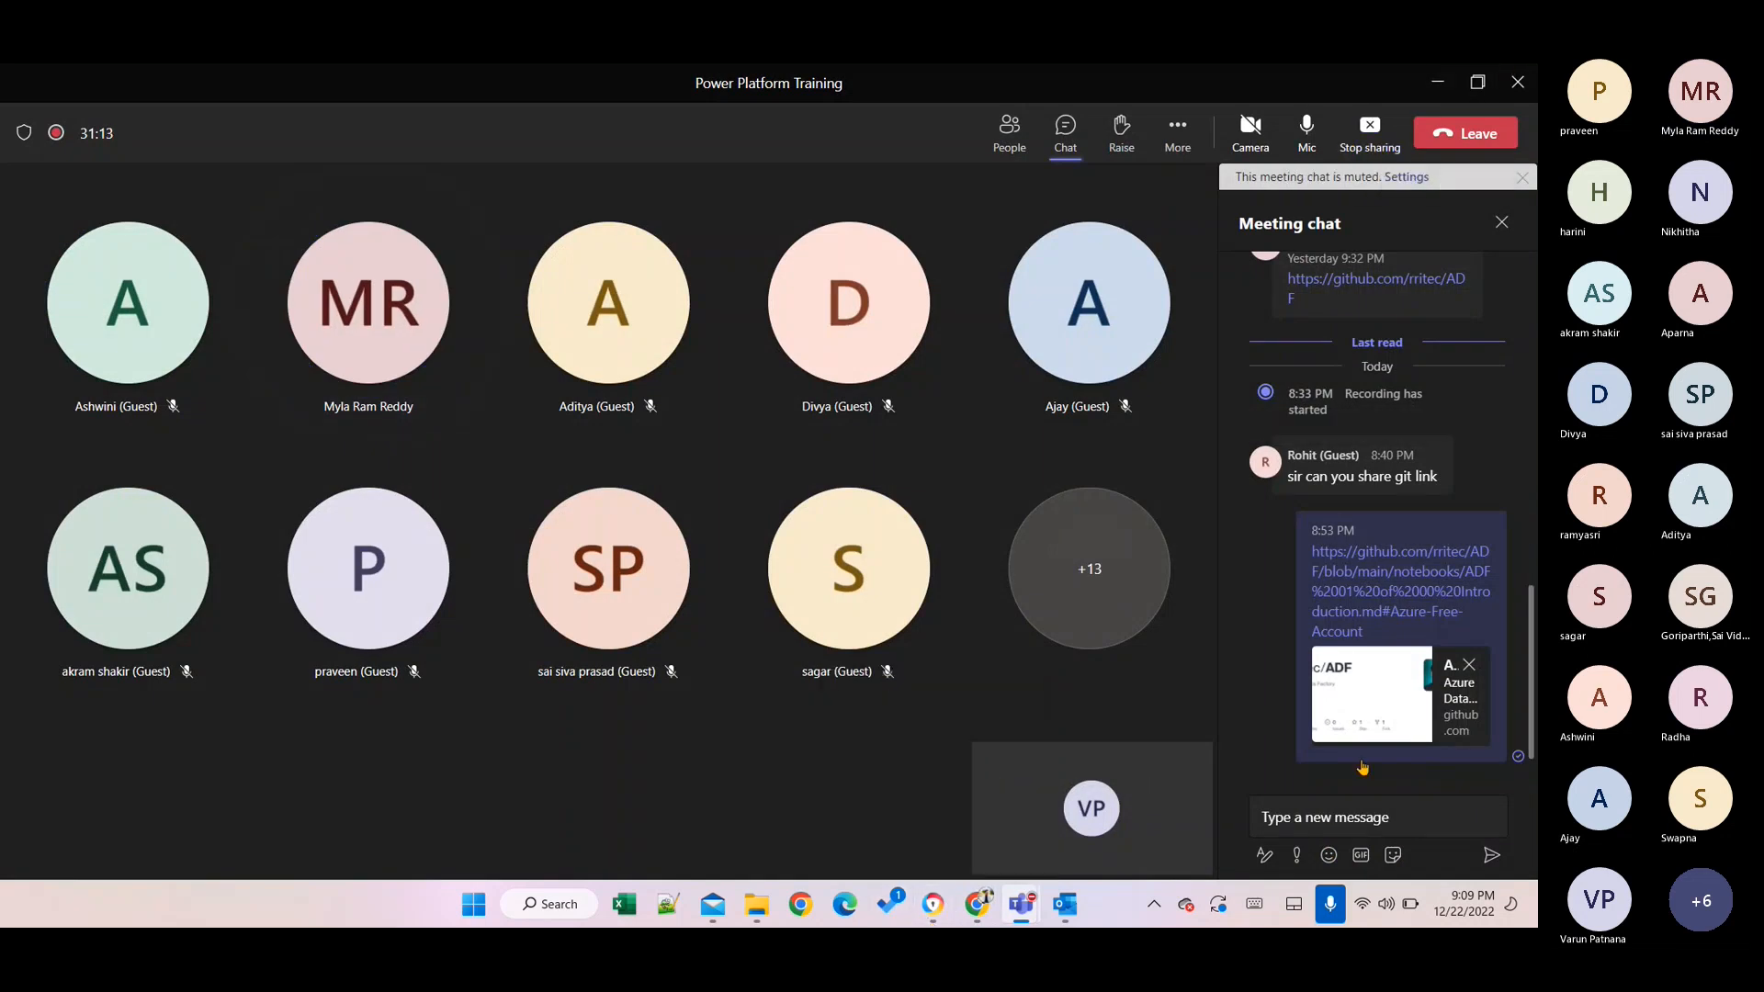
click(1299, 819)
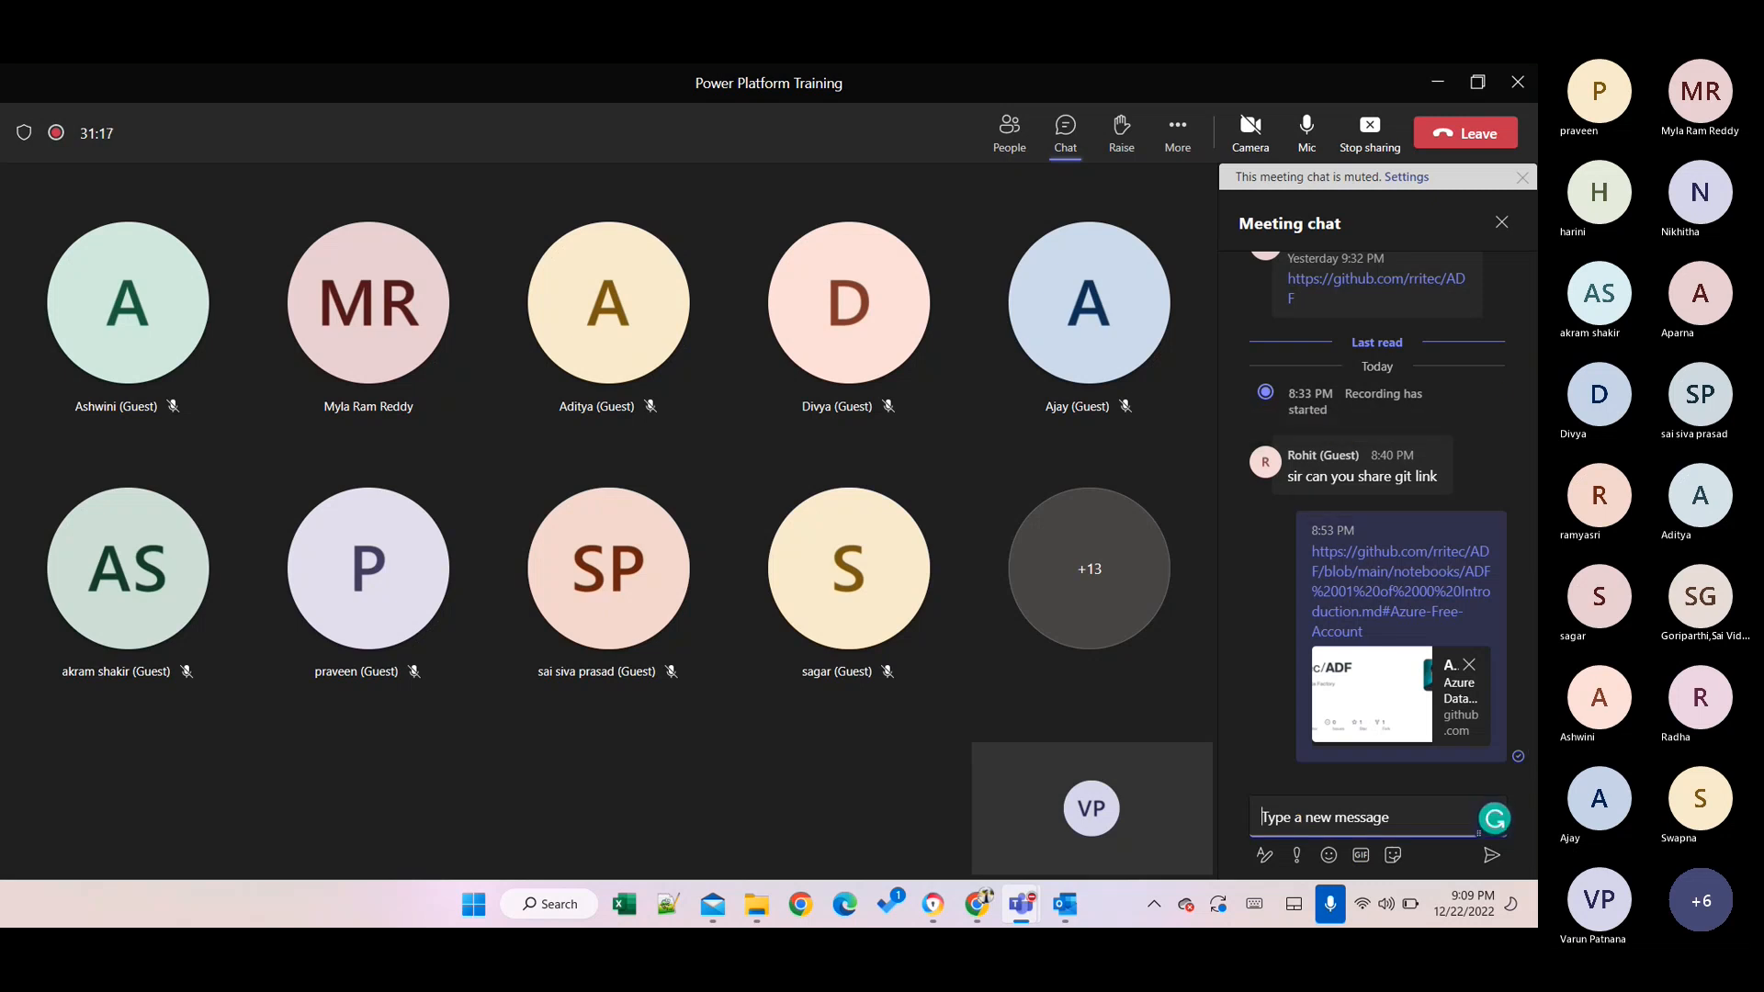
key(alt+Tab)
click(945, 100)
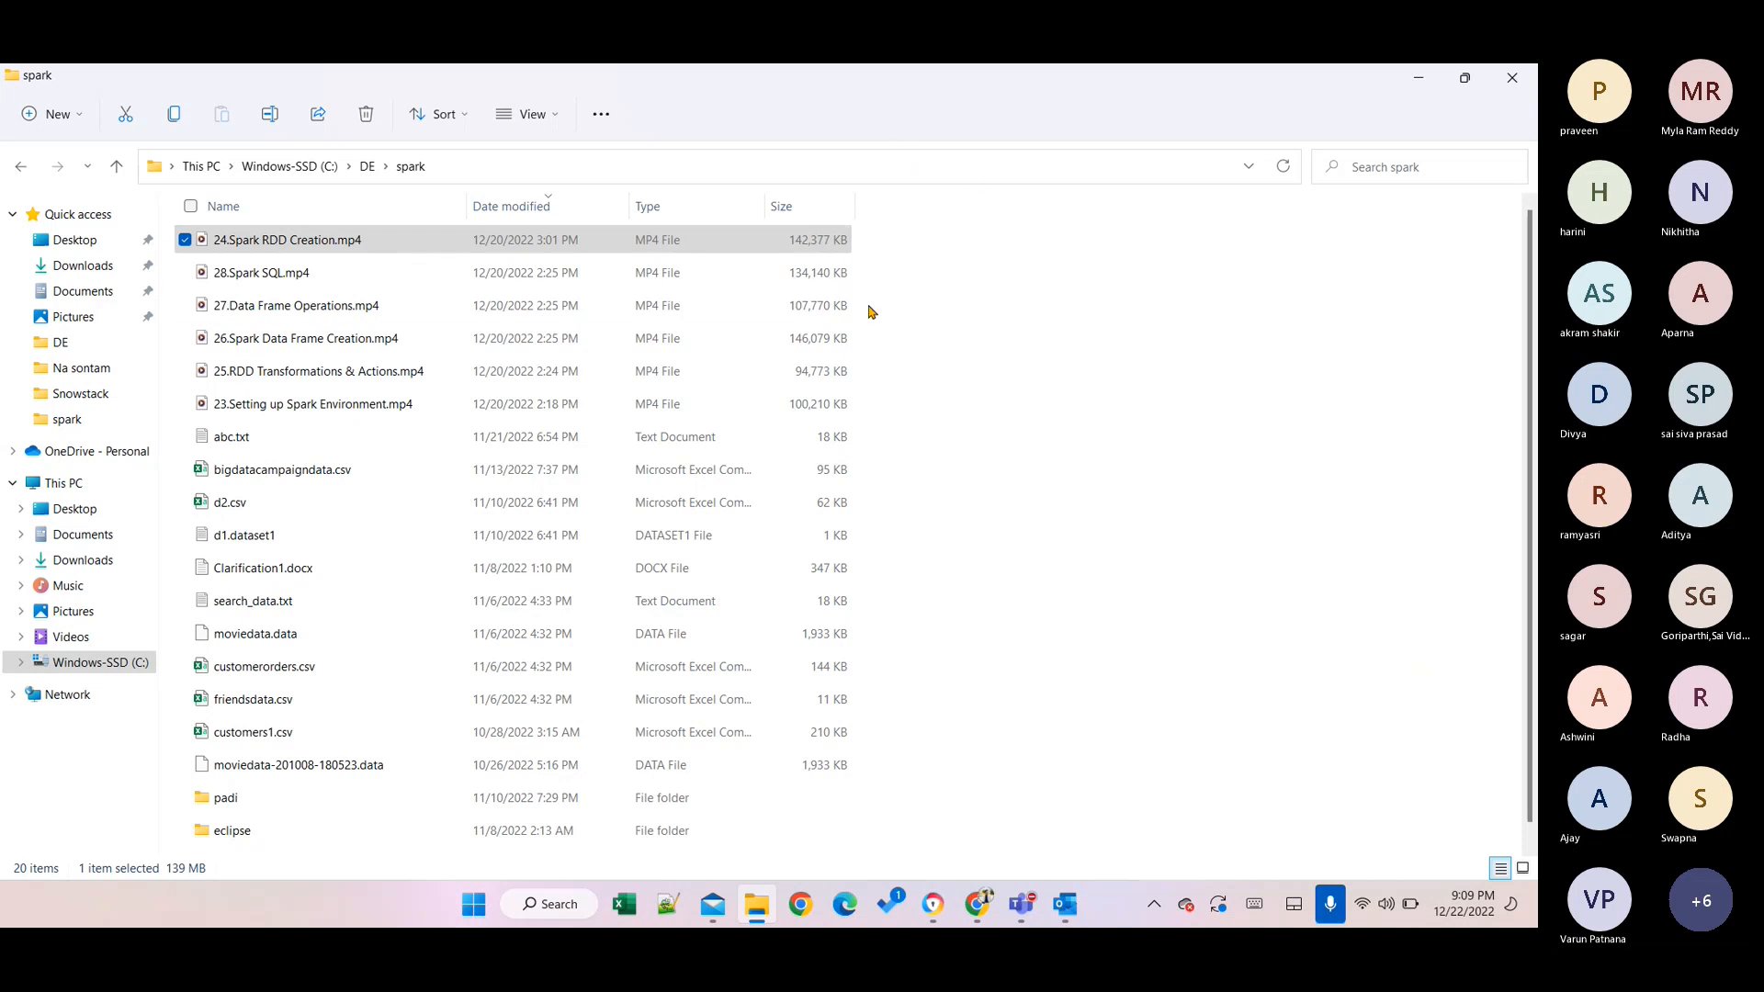
drag(265, 89, 772, 926)
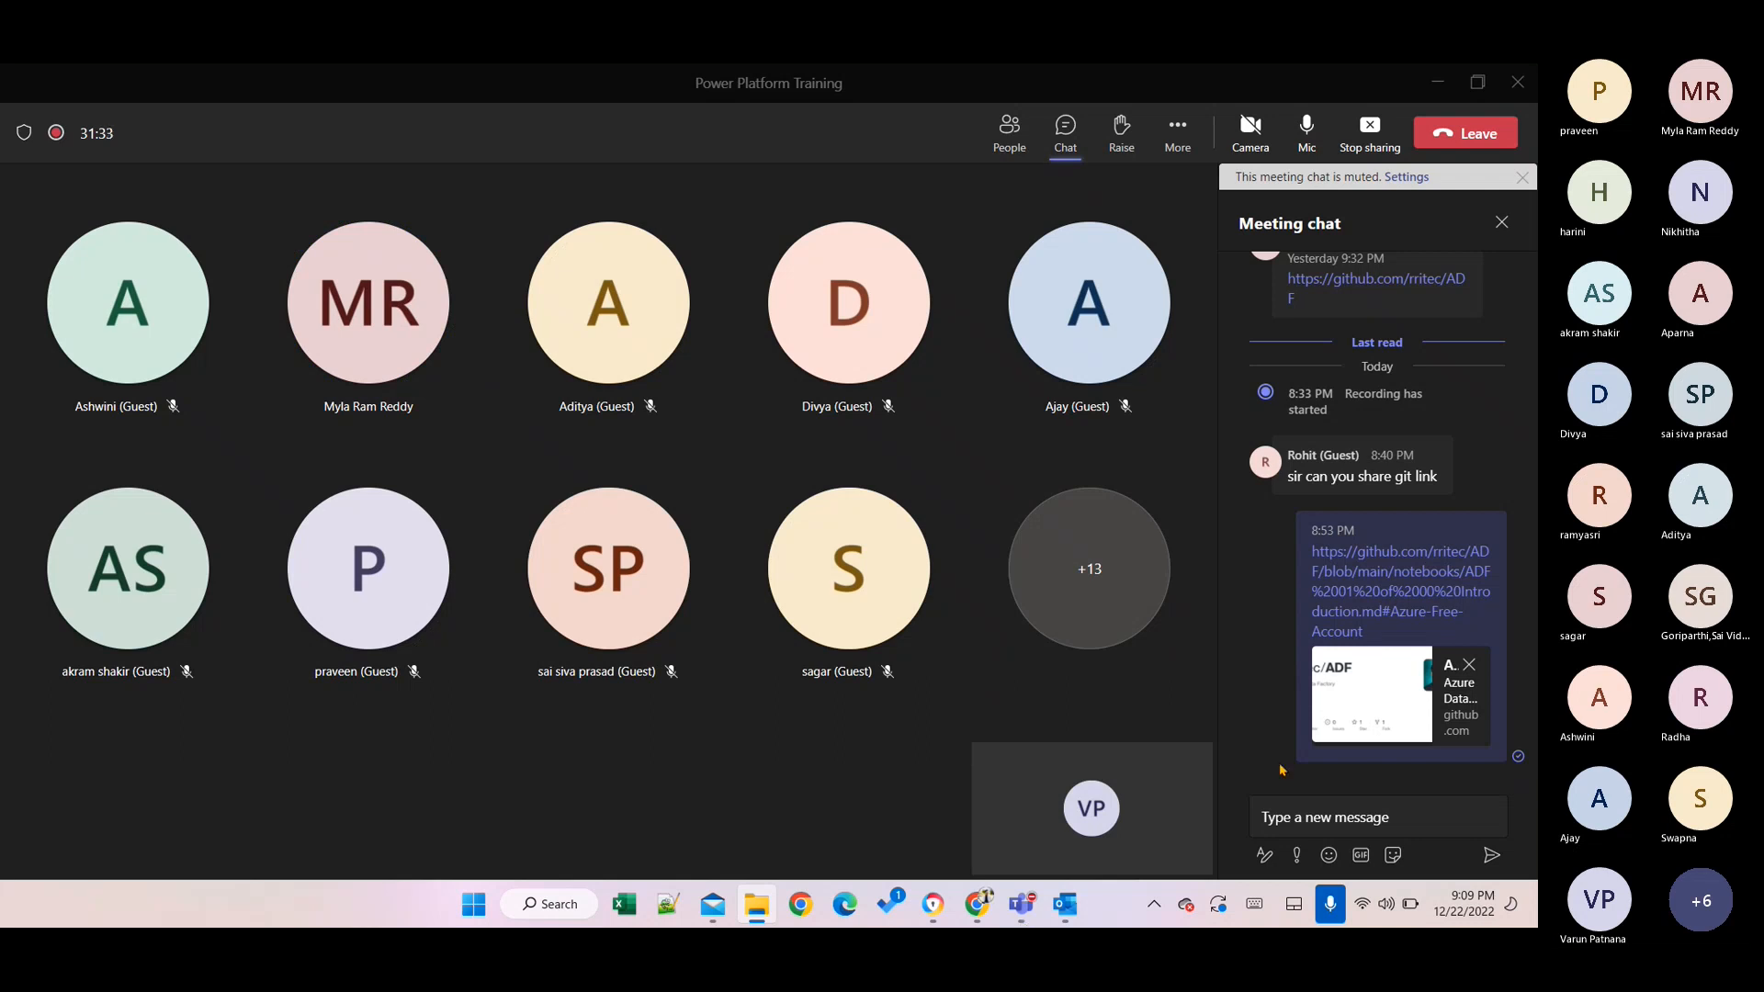
drag(1281, 769, 1358, 811)
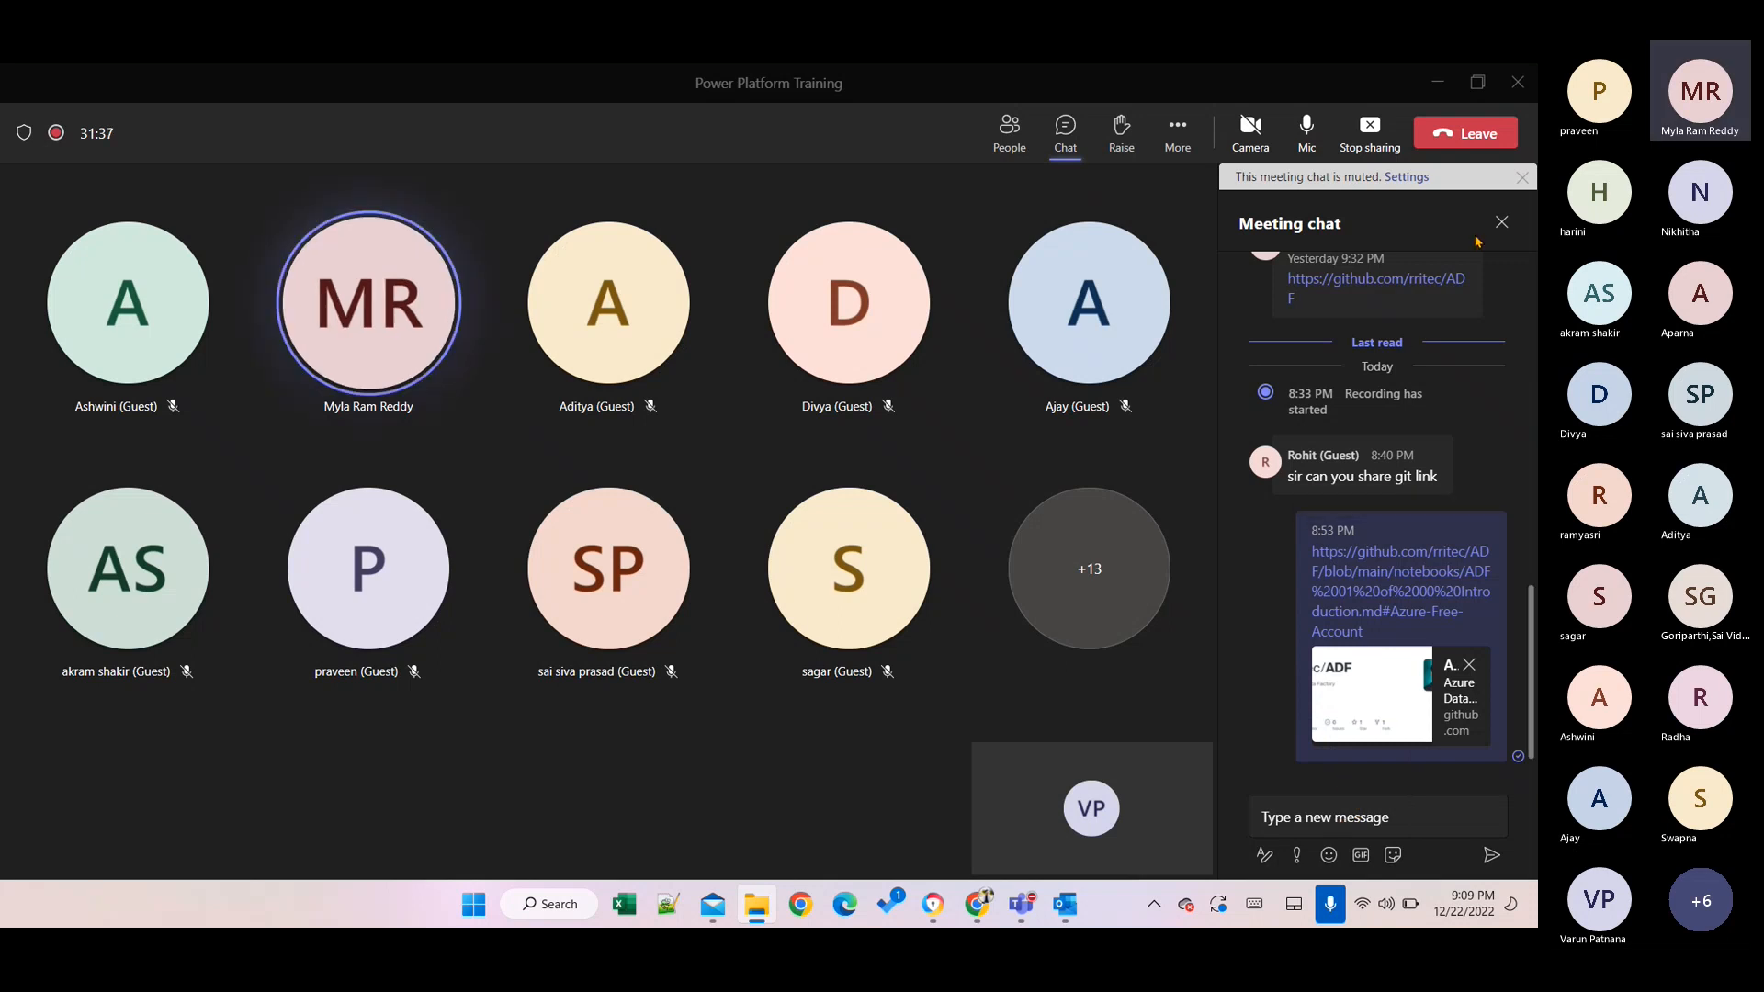
click(1499, 220)
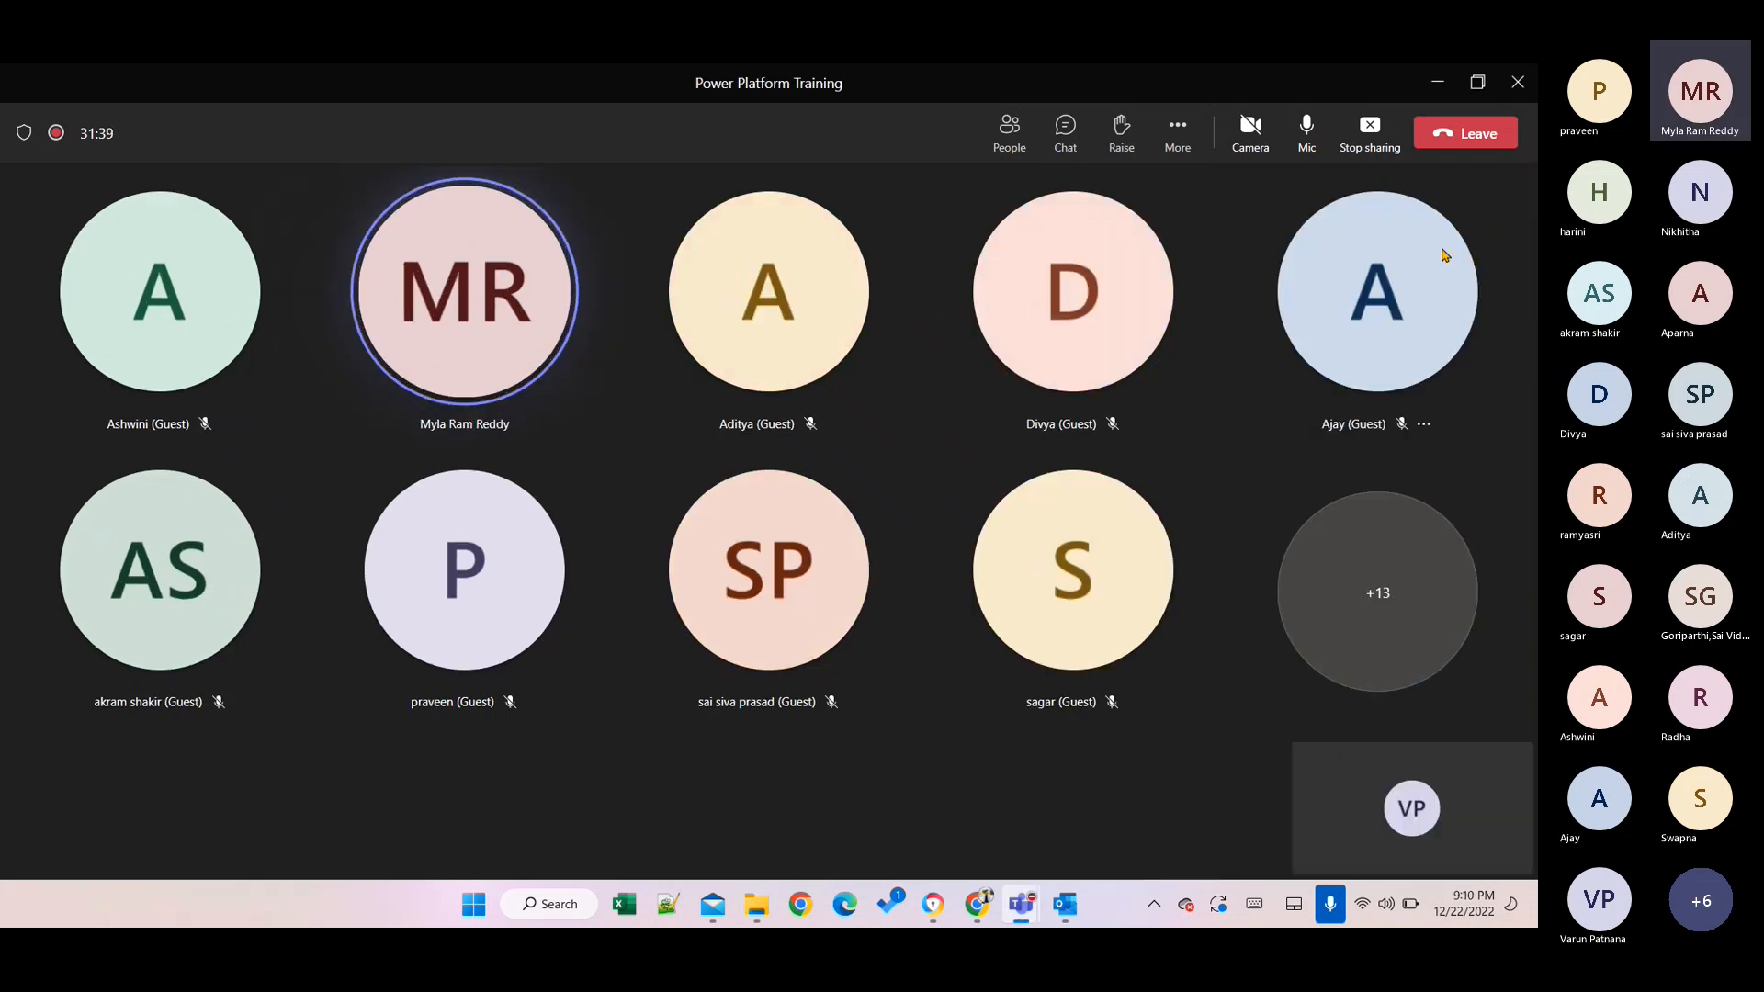
mouse_move(1338, 345)
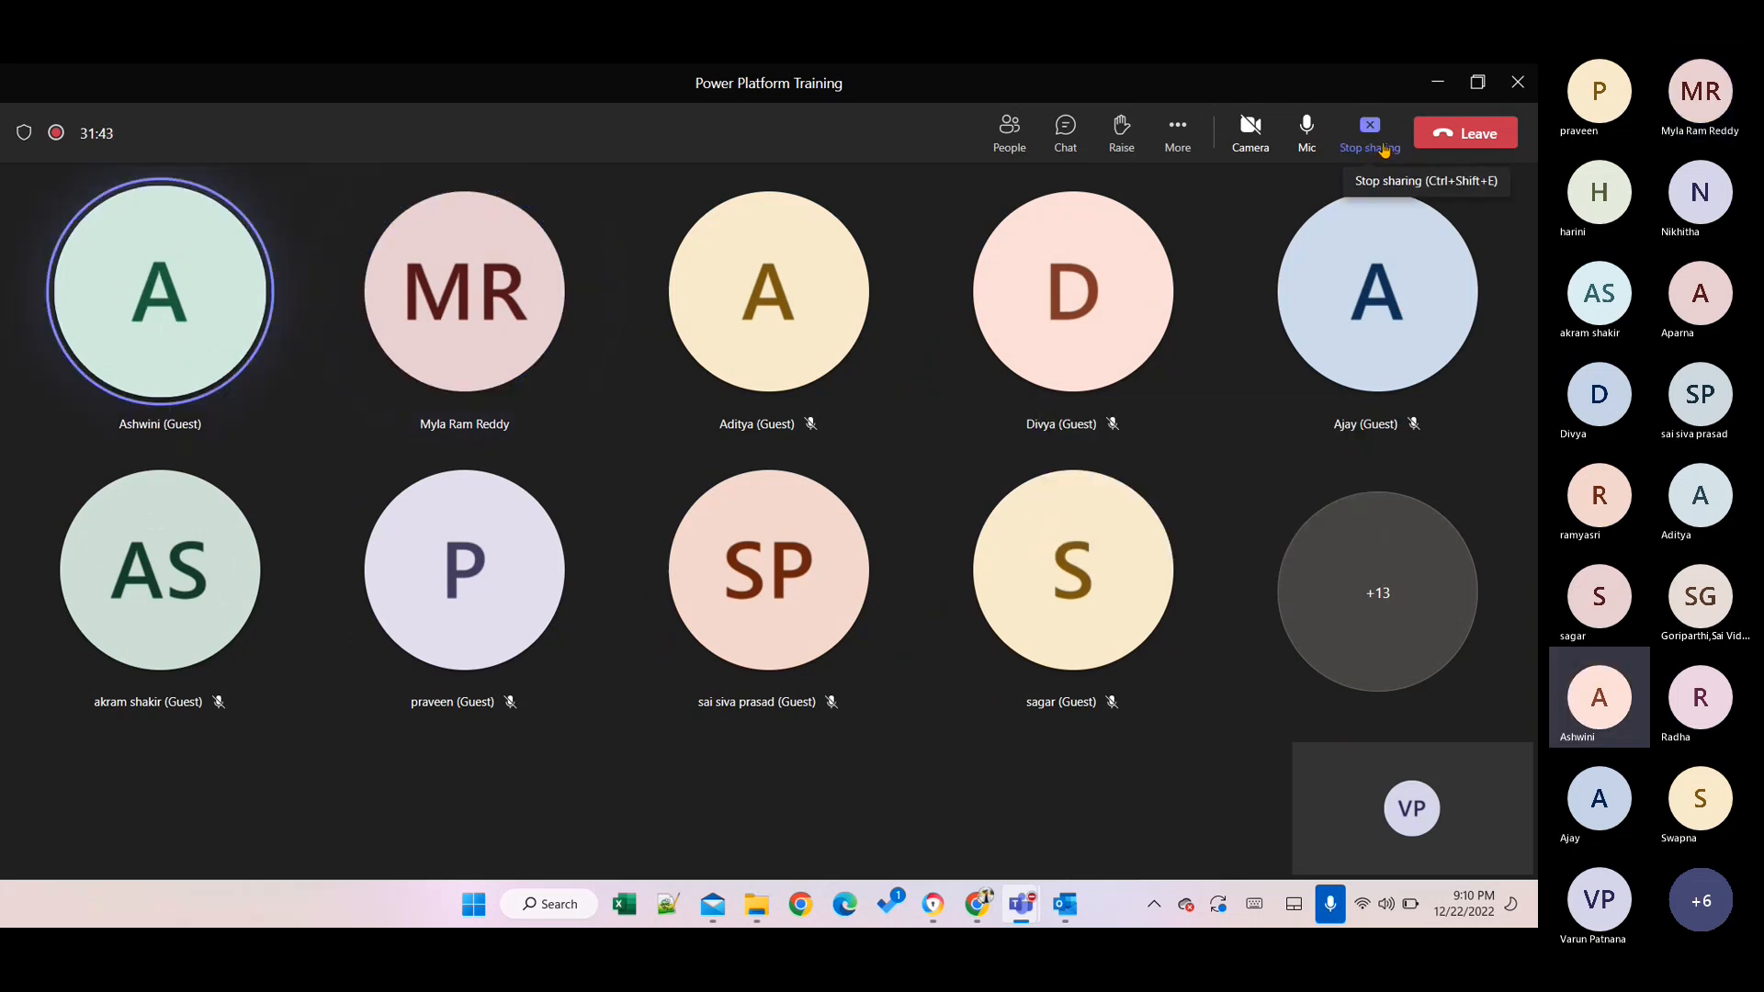
key(super+Tab)
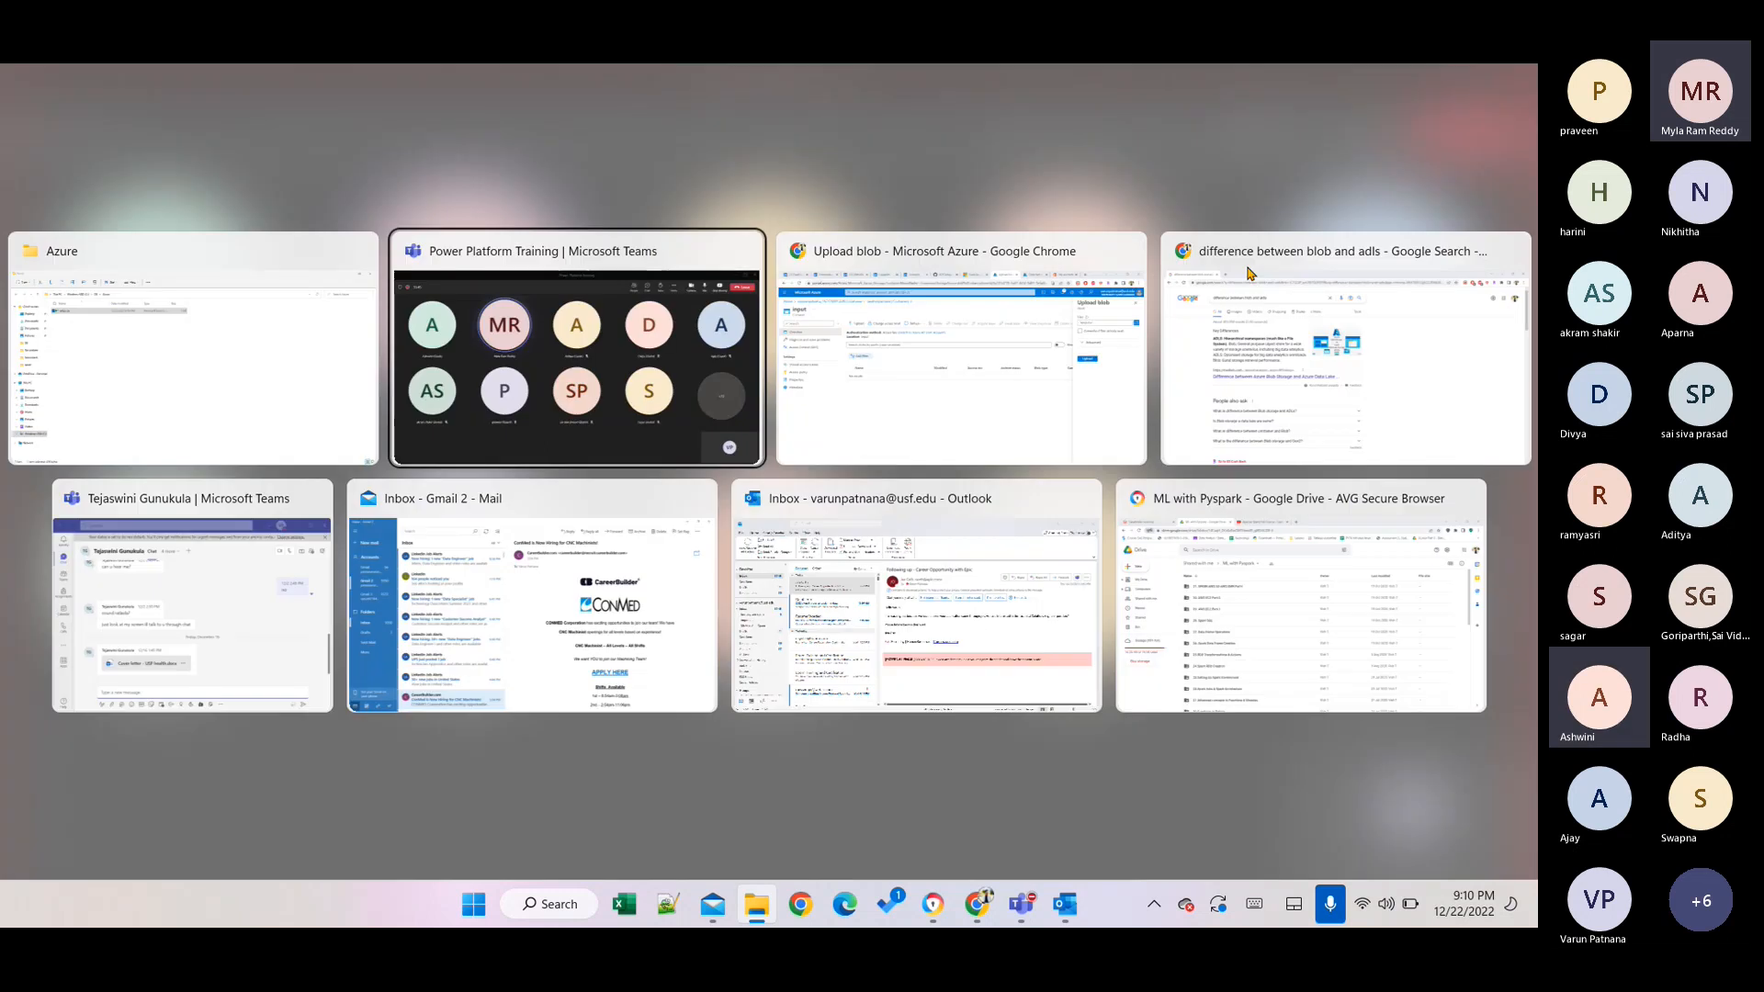
key(Escape)
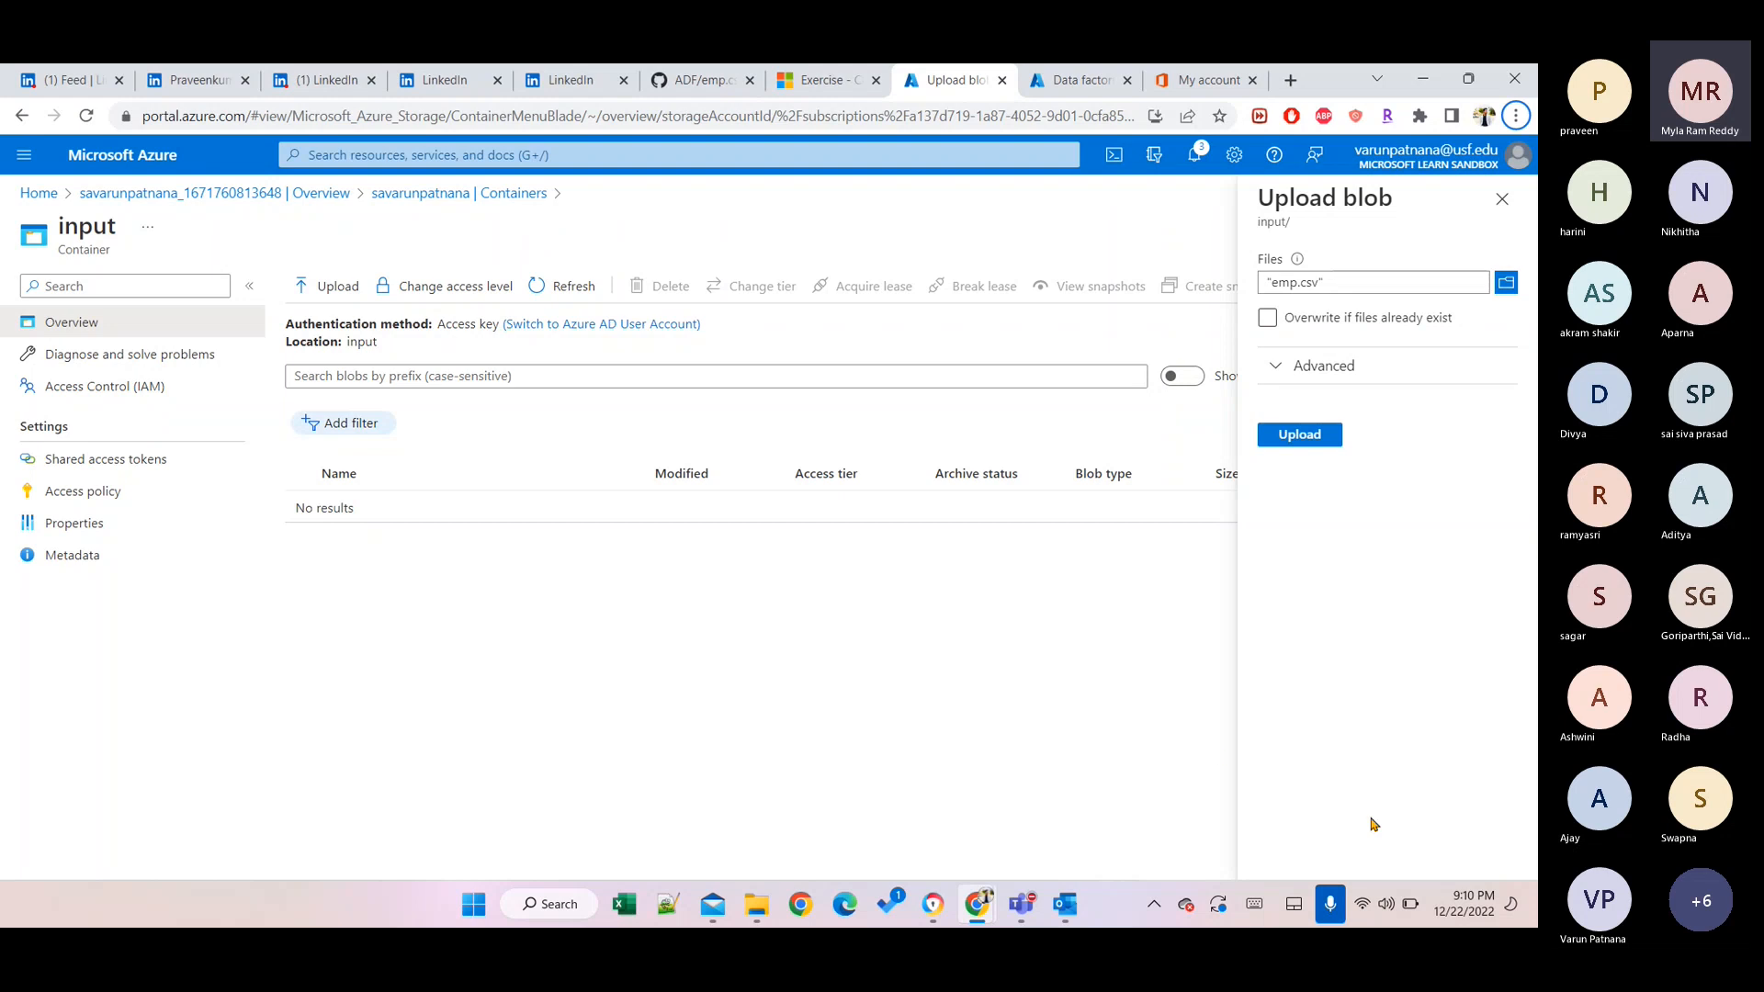
In the advanced upload options, set the destination folder to 'Files'.
click(1329, 905)
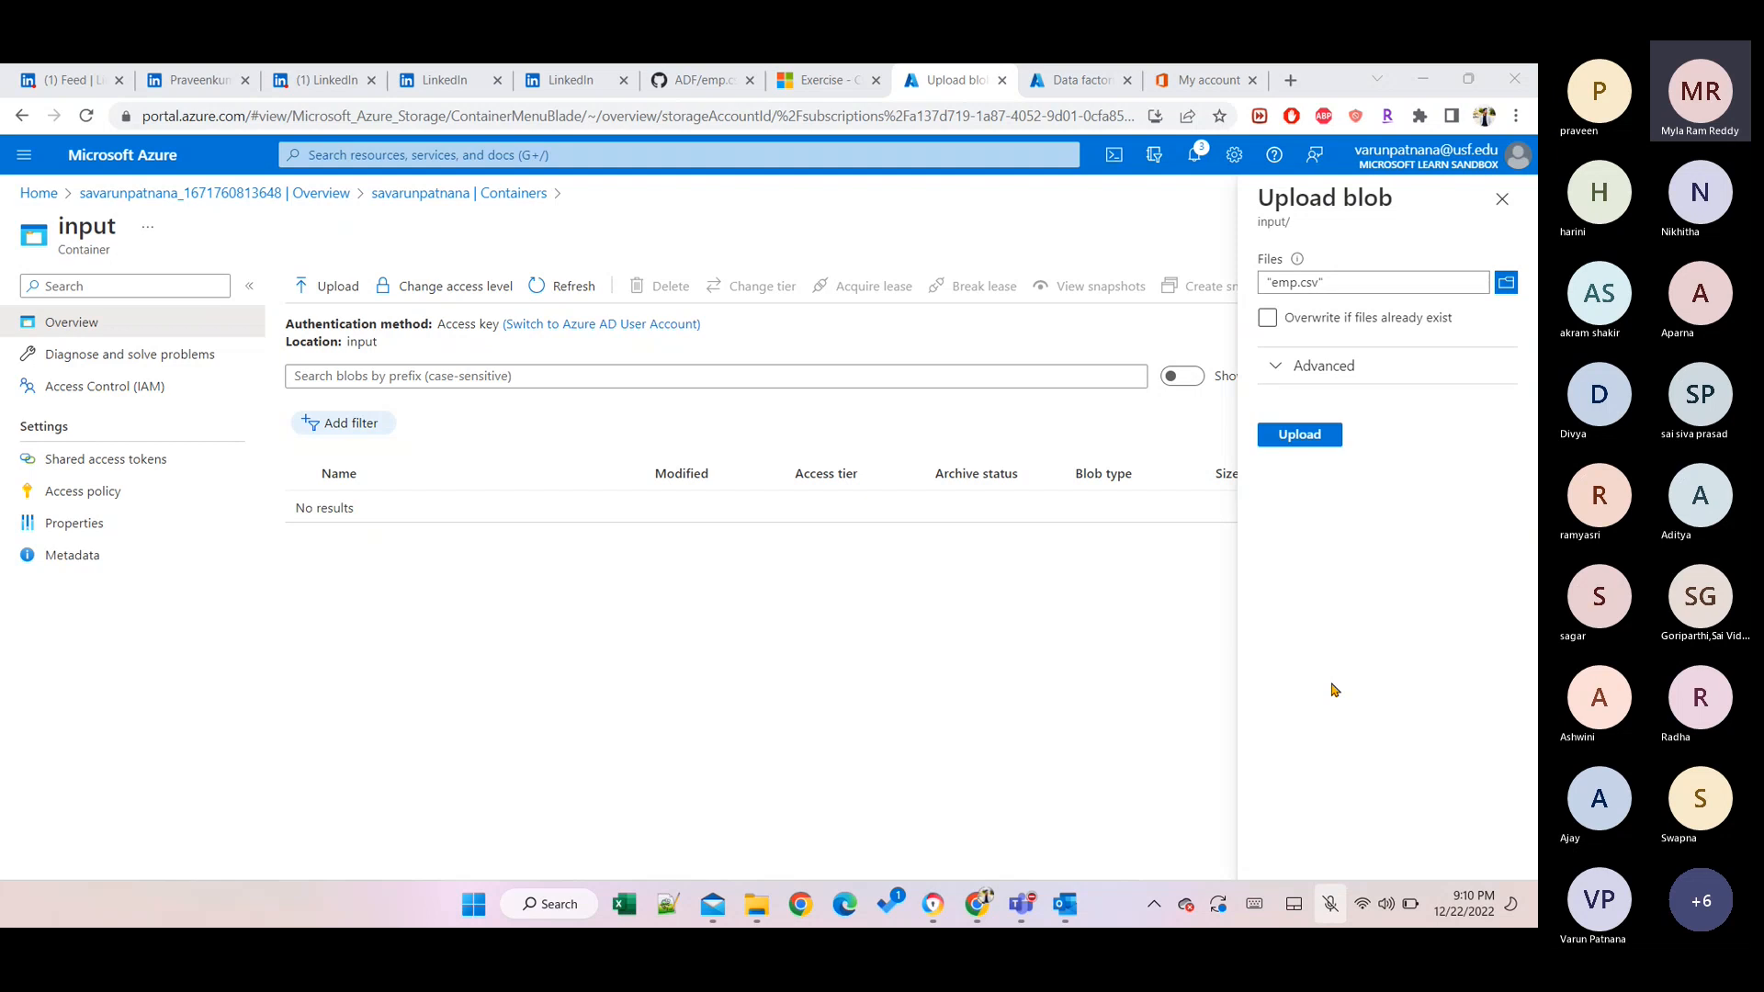
click(1268, 364)
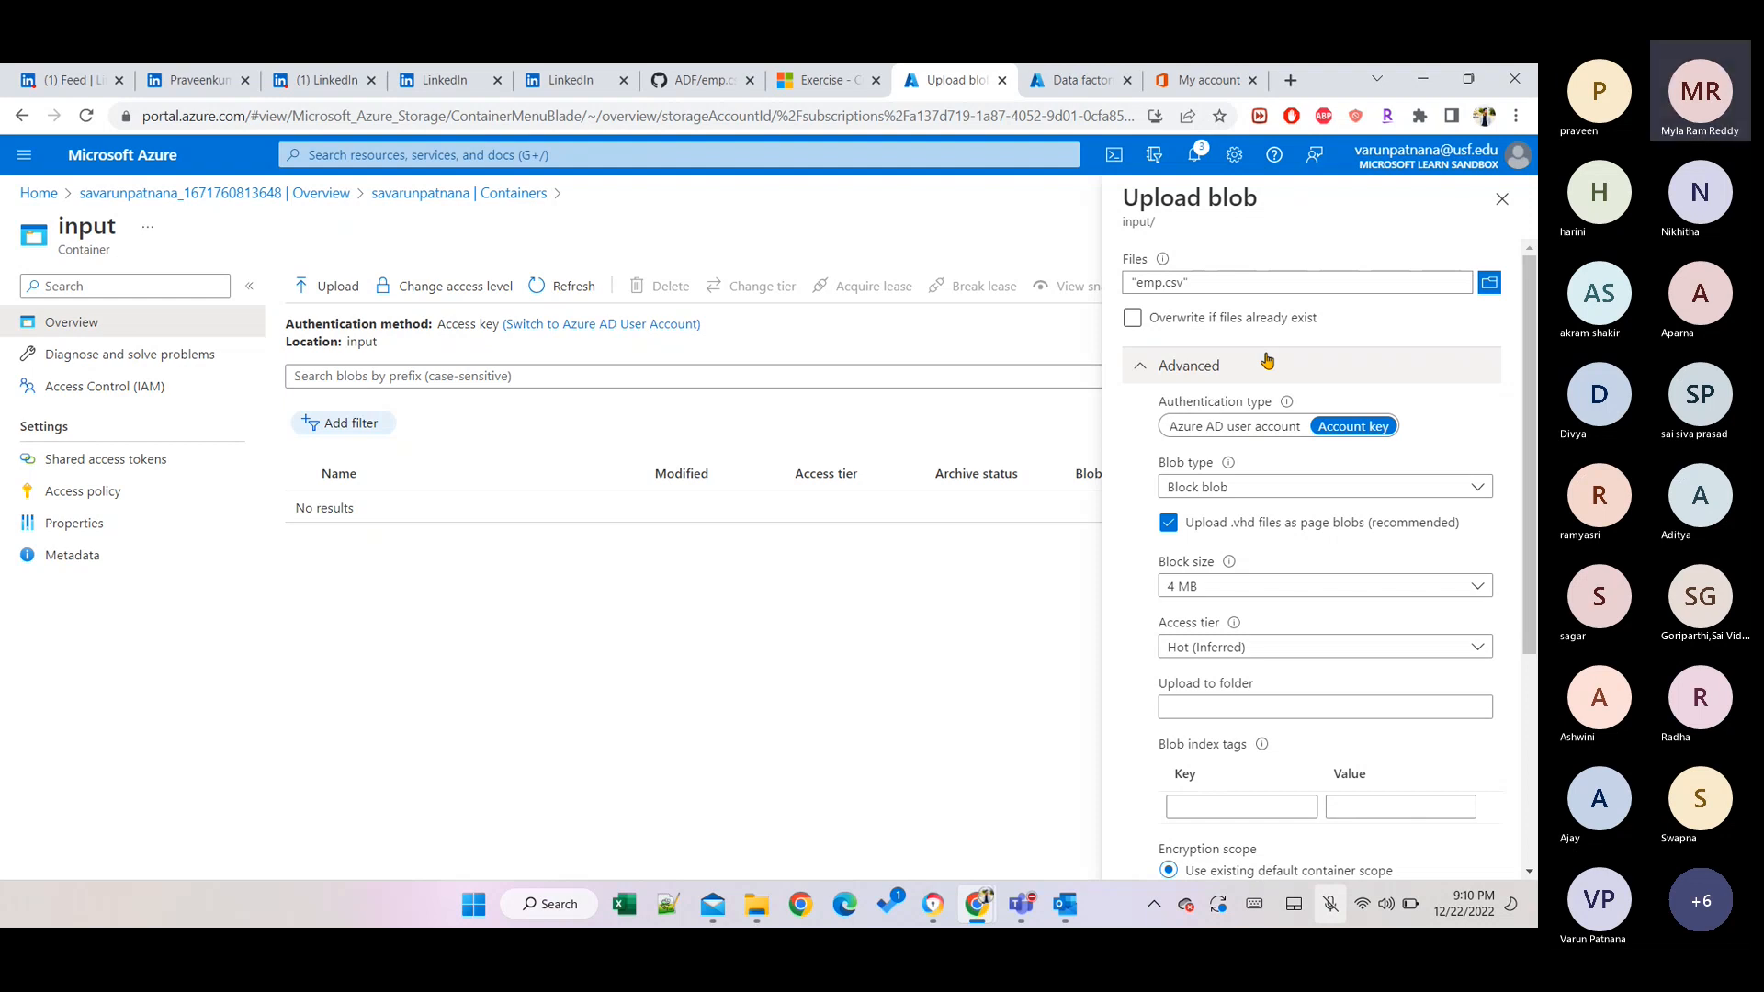
scroll(1283, 571, down, 3)
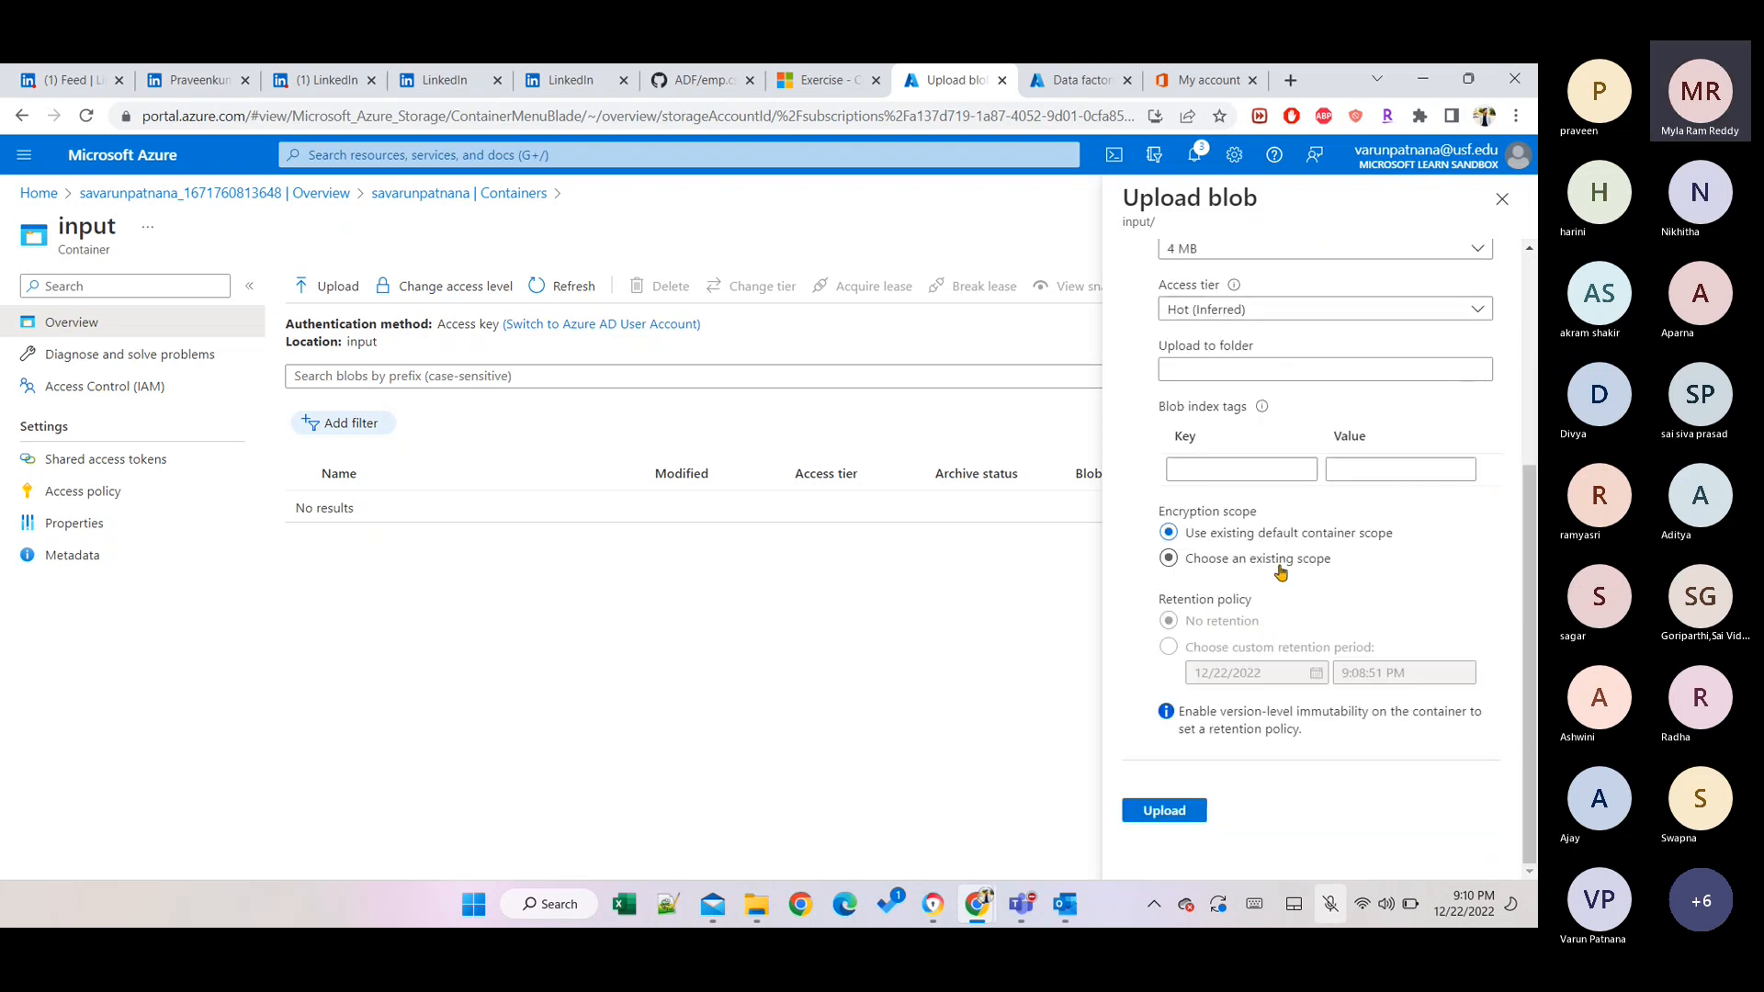
scroll(1280, 571, up, 1)
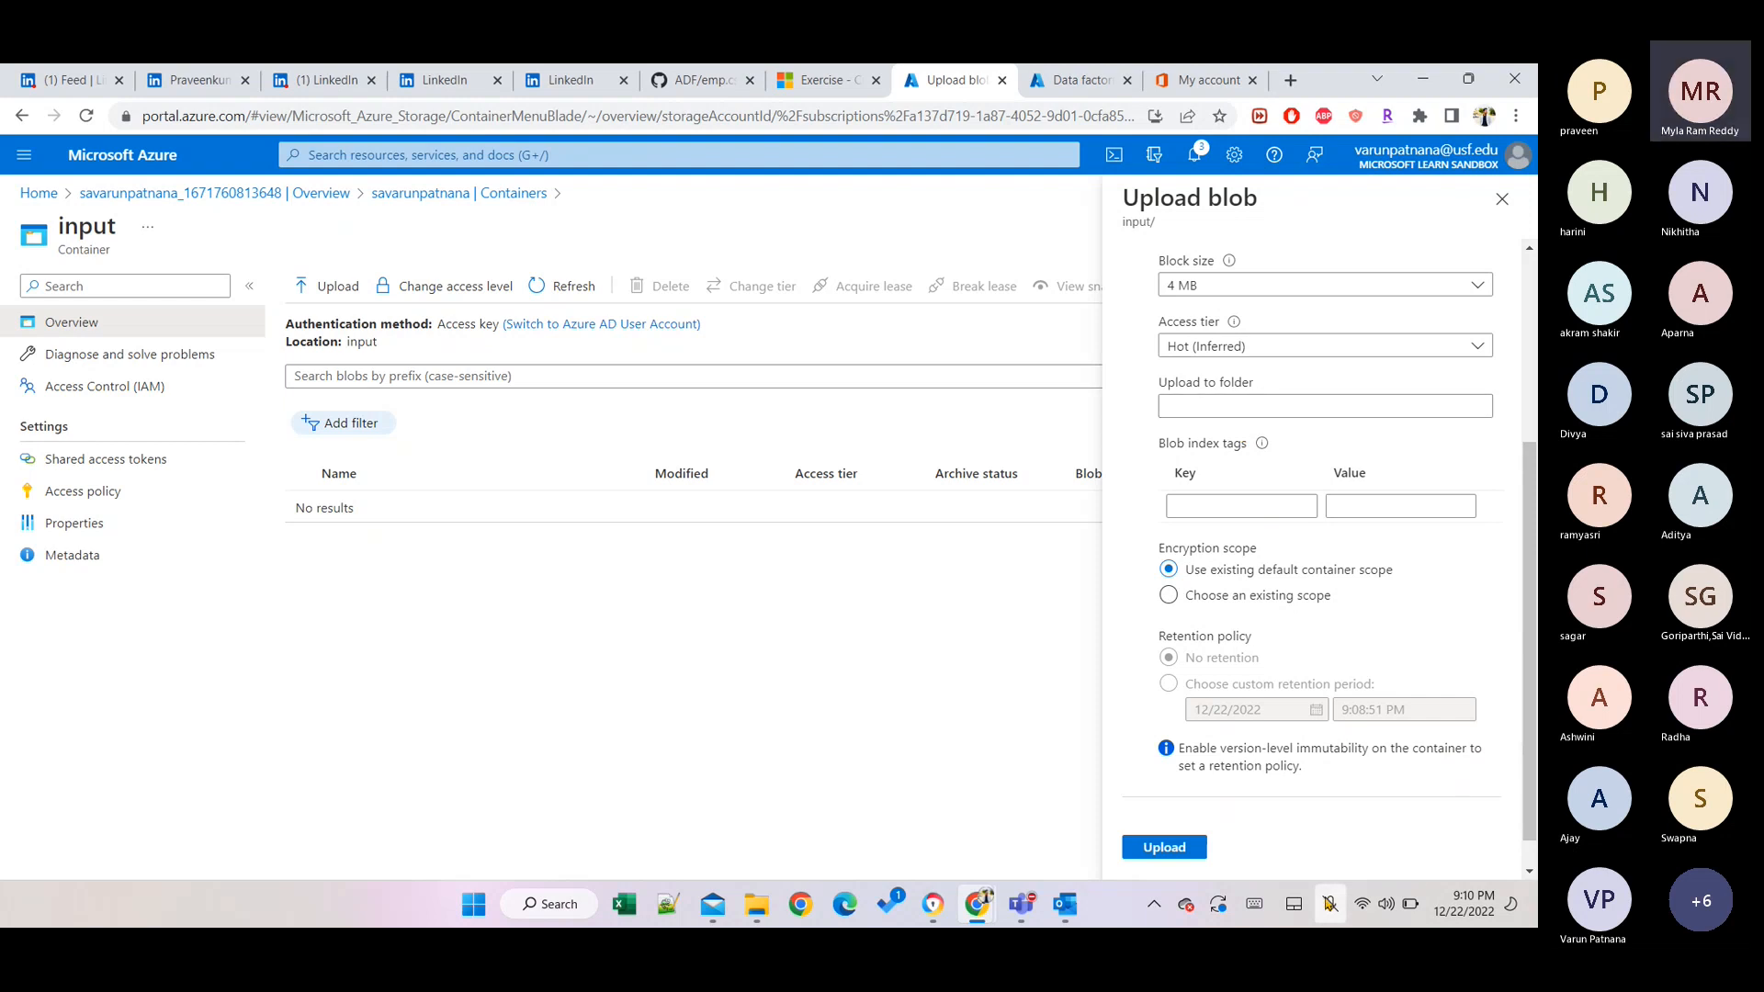
click(1235, 397)
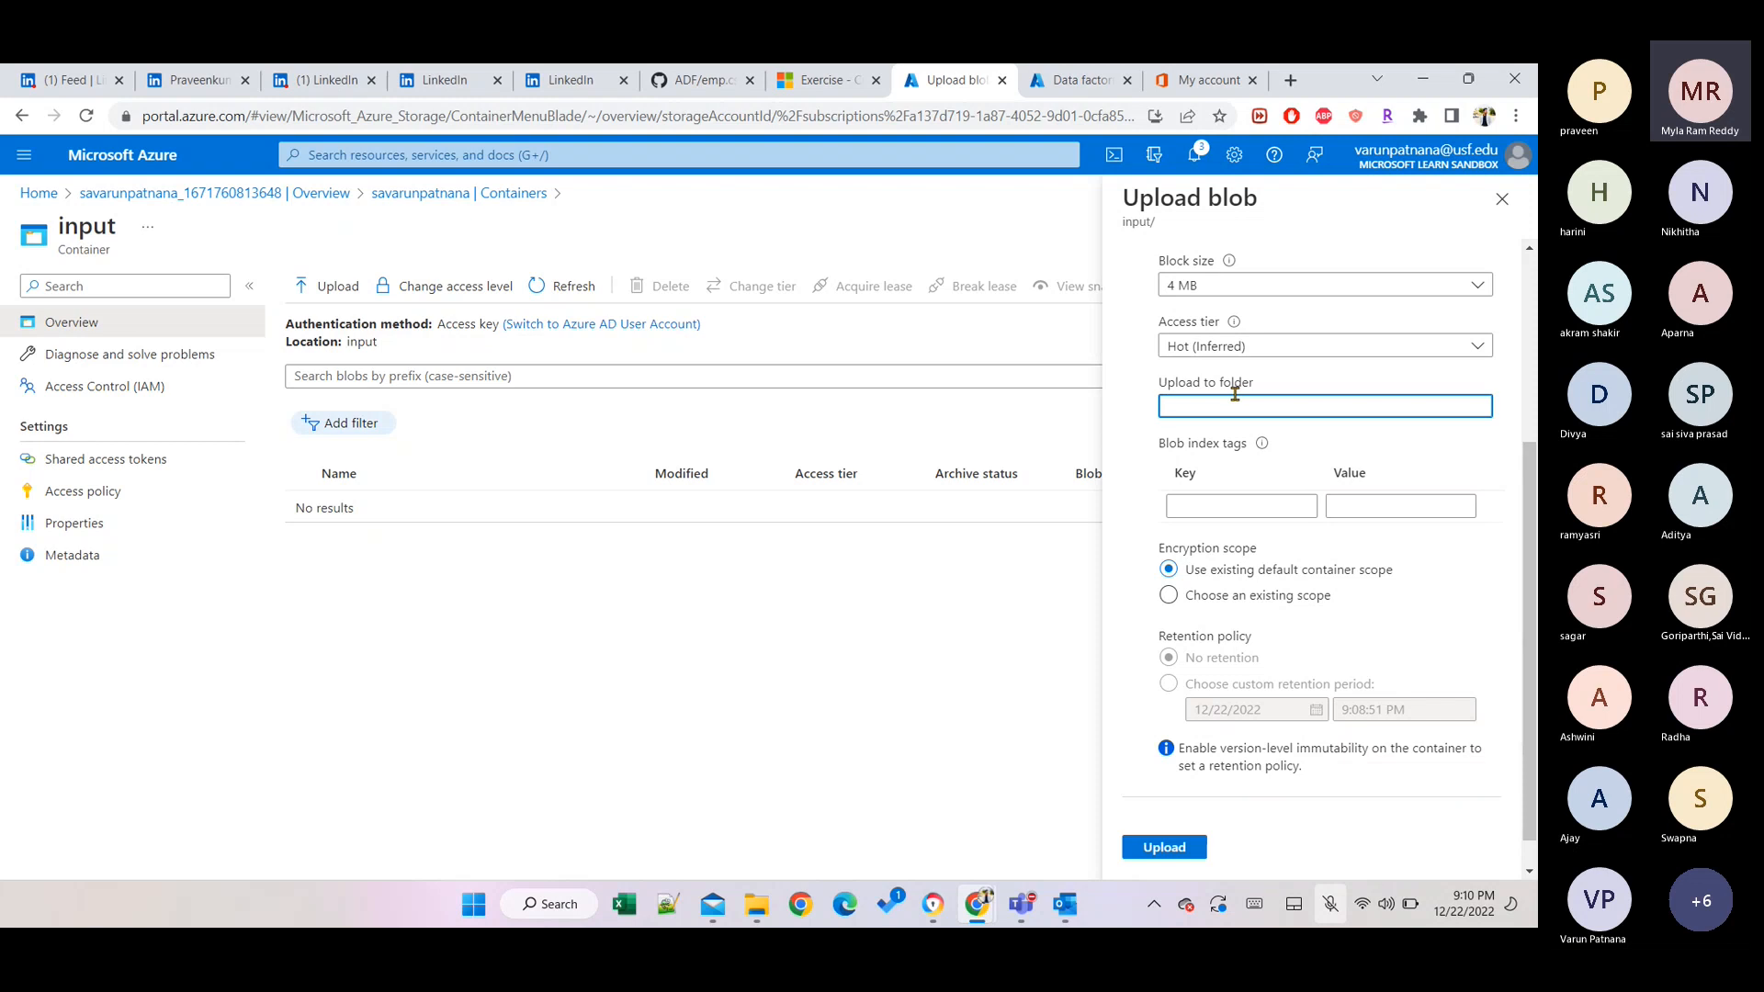
text(/)
key(BackSpace)
text(empfie)
key(BackSpace)
key(BackSpace)
key(BackSpace)
key(BackSpace)
key(BackSpace)
key(BackSpace)
text(Files)
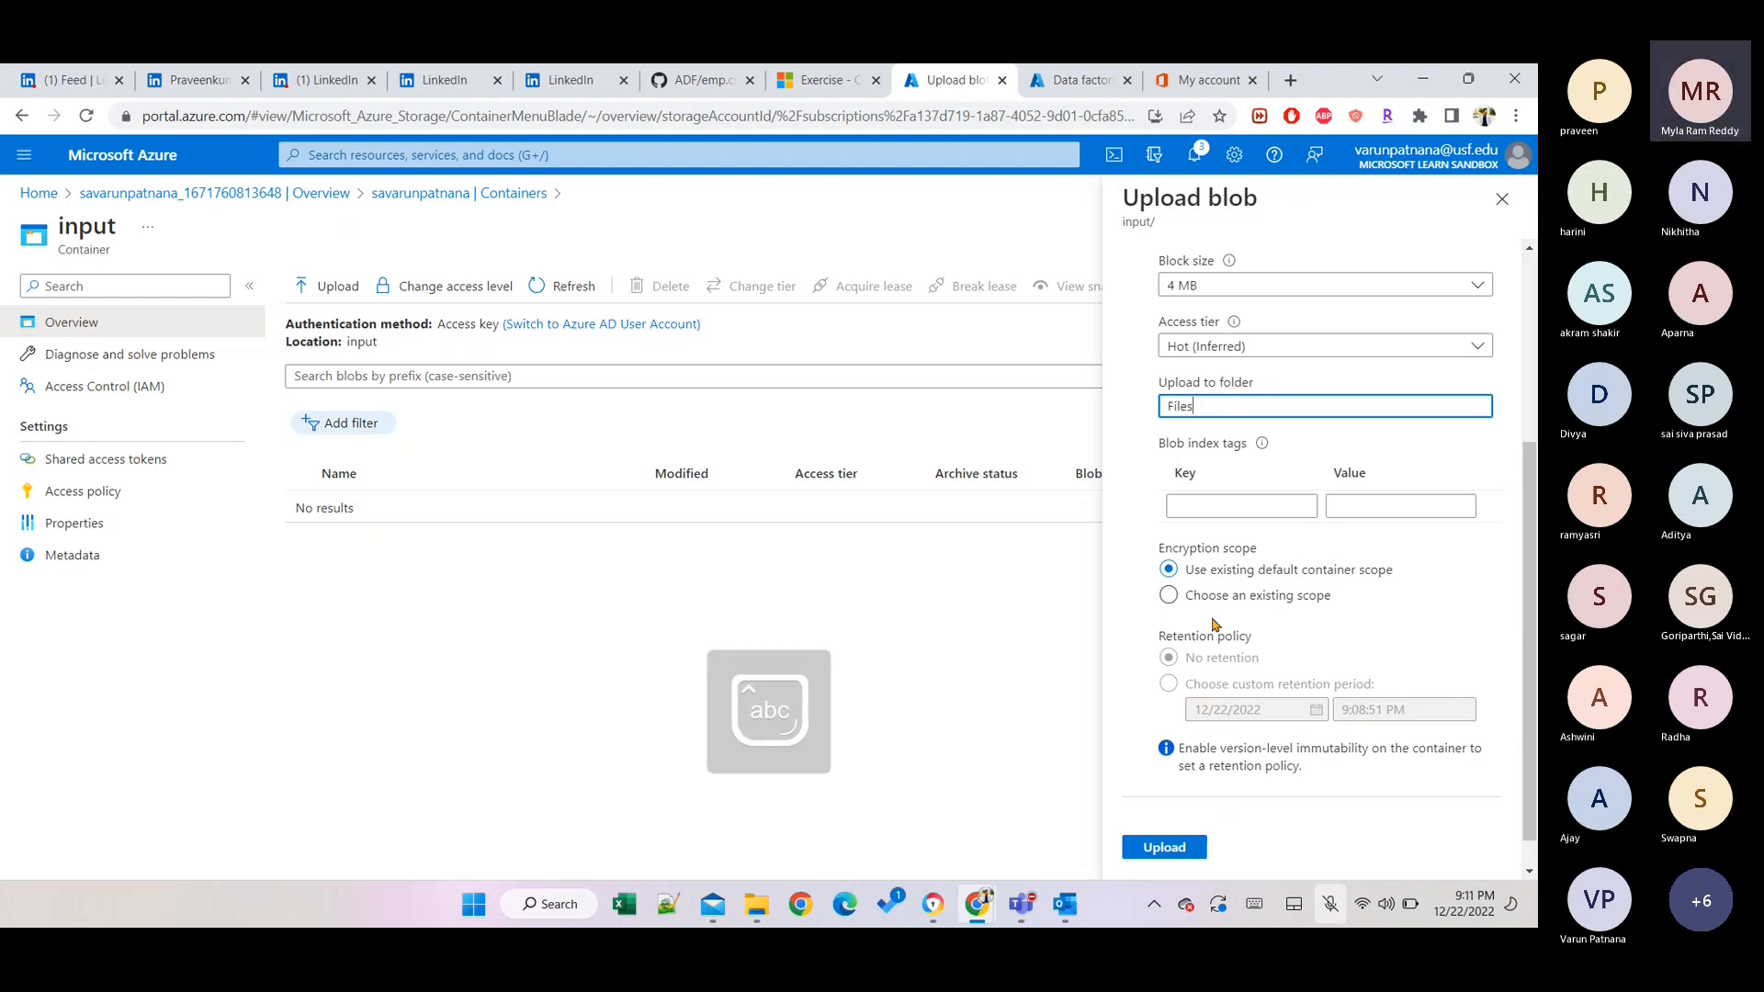
Upload emp.csv and dismiss the upload-completed notification.
scroll(1209, 691, up, 2)
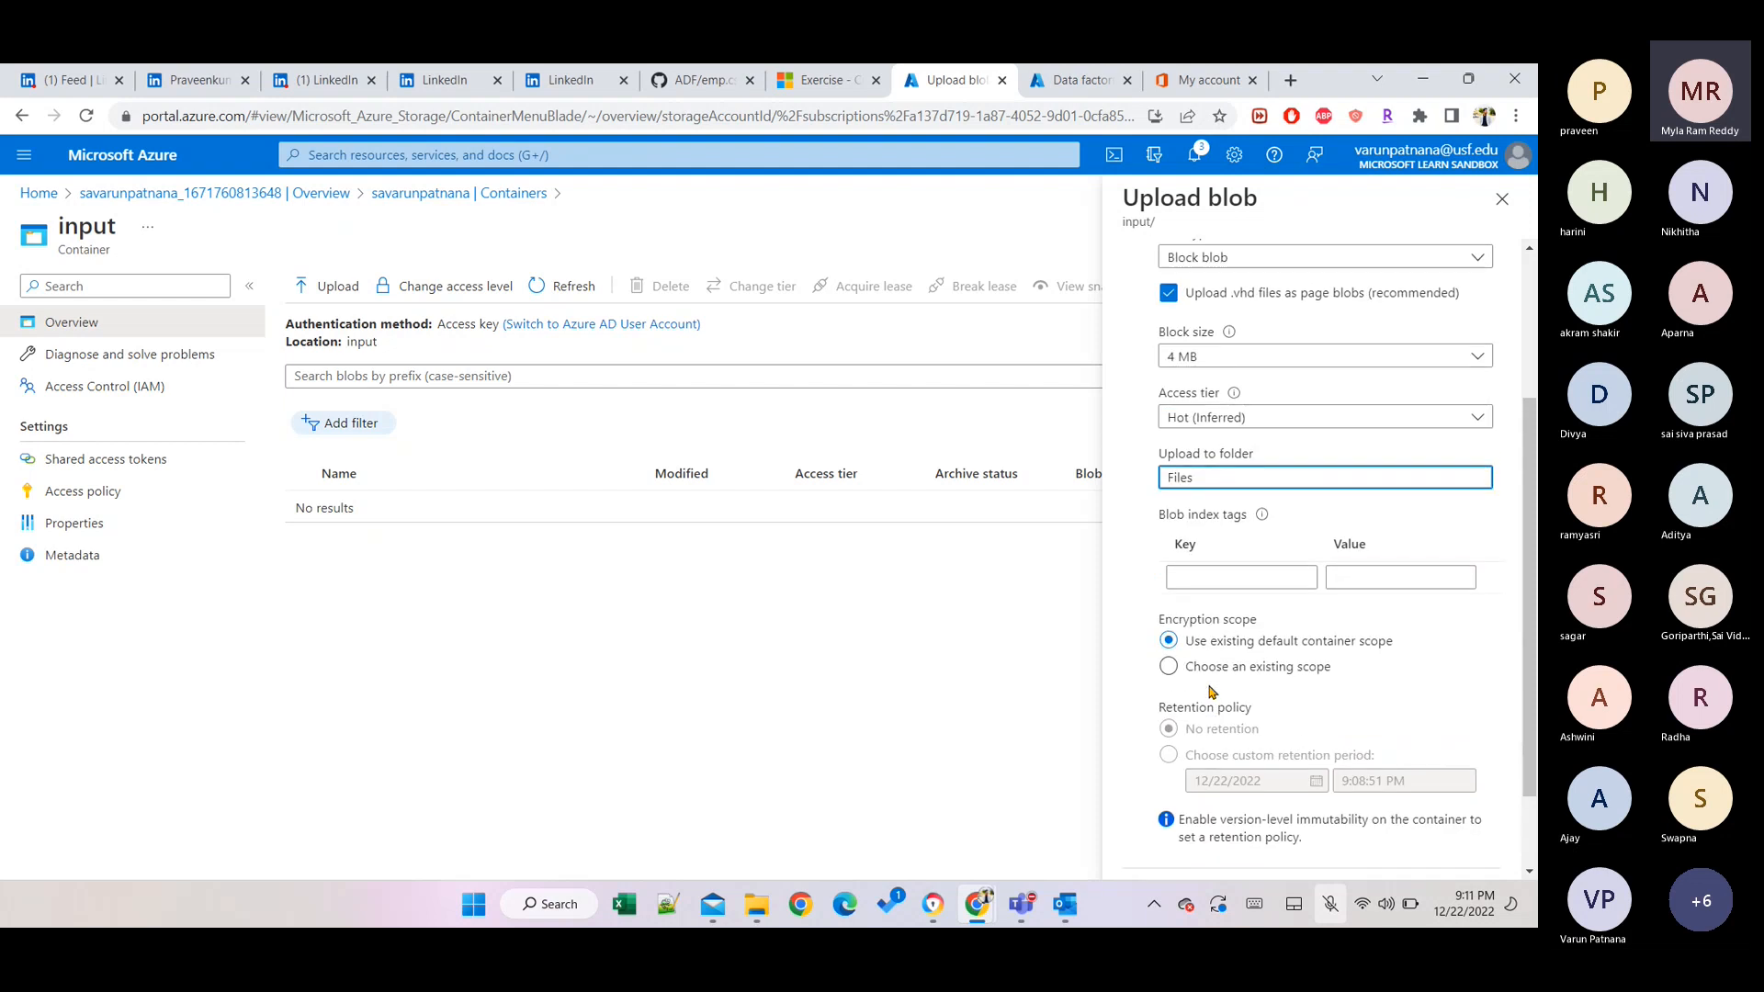
scroll(1175, 748, down, 3)
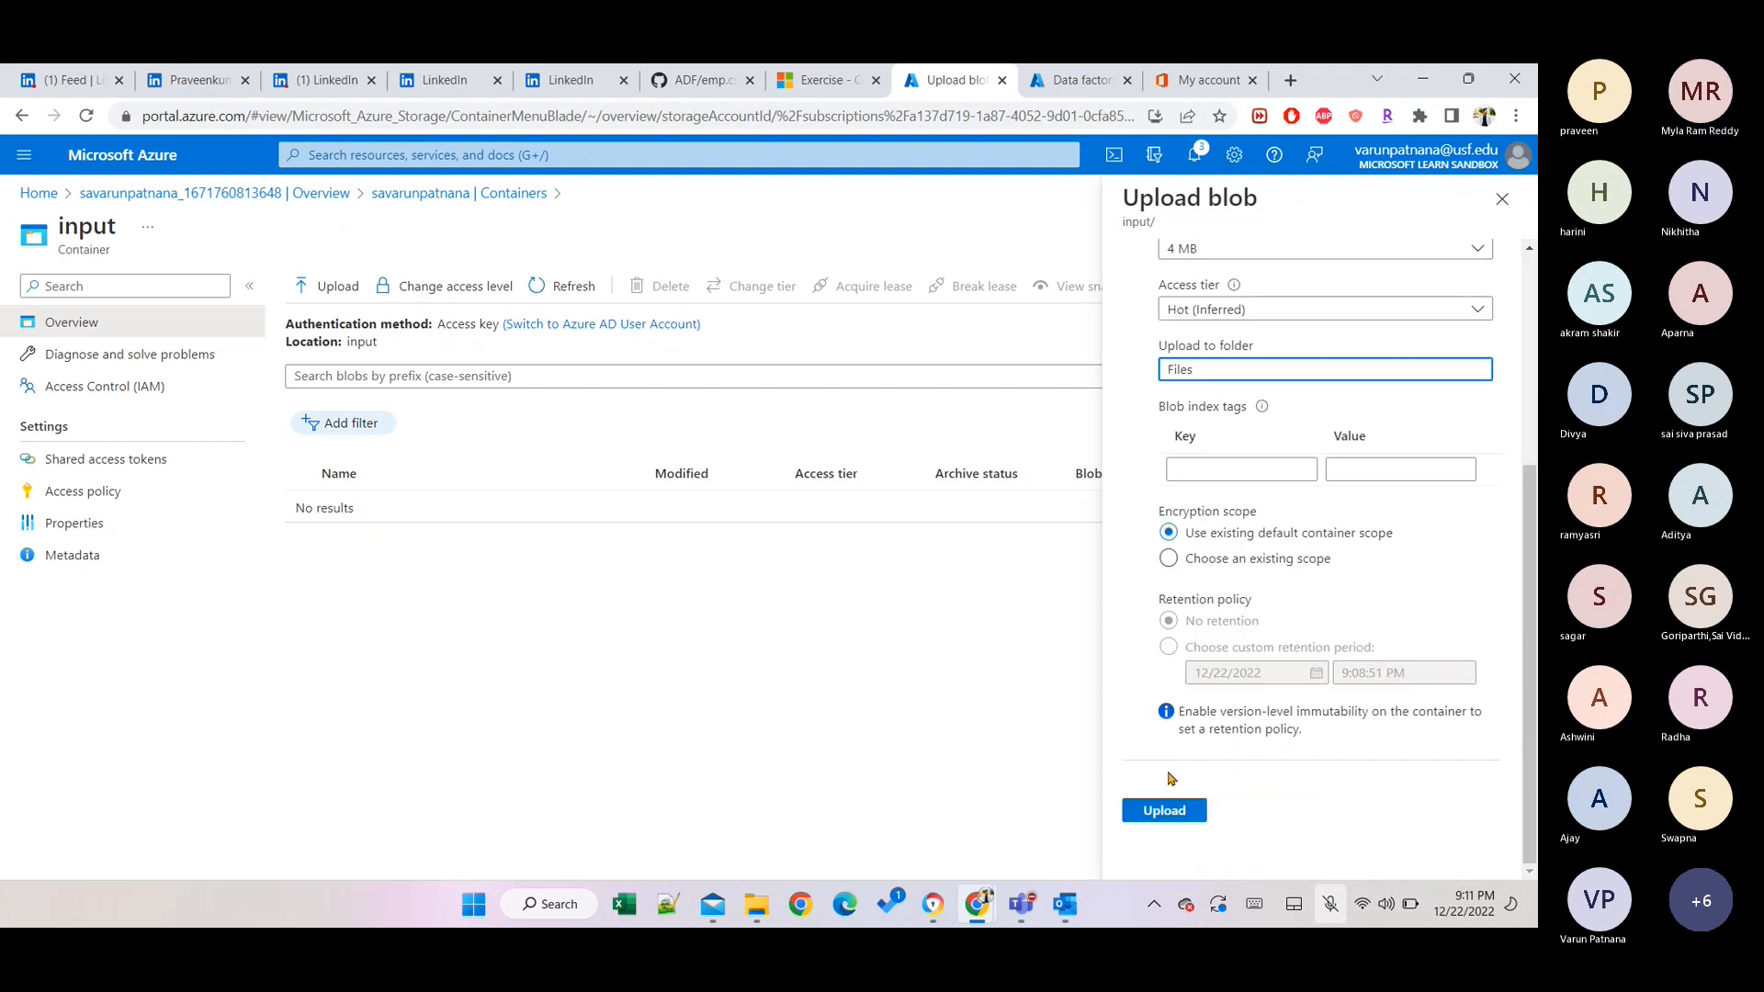
click(1161, 809)
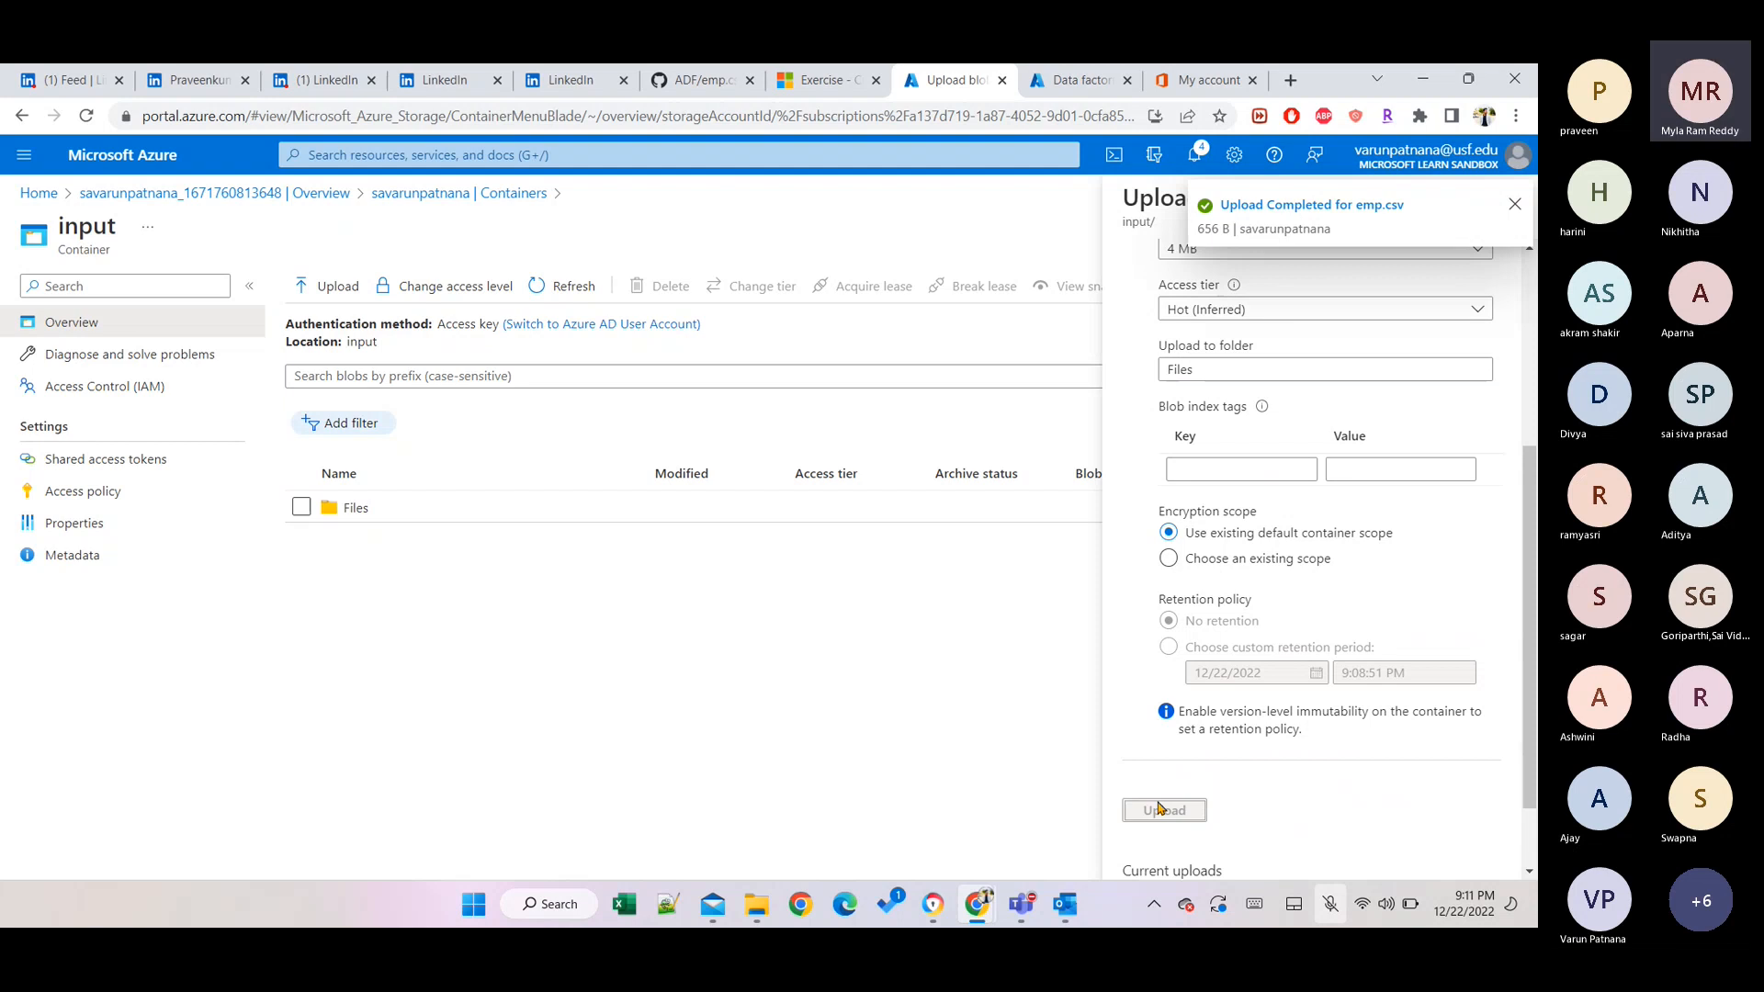
click(1514, 206)
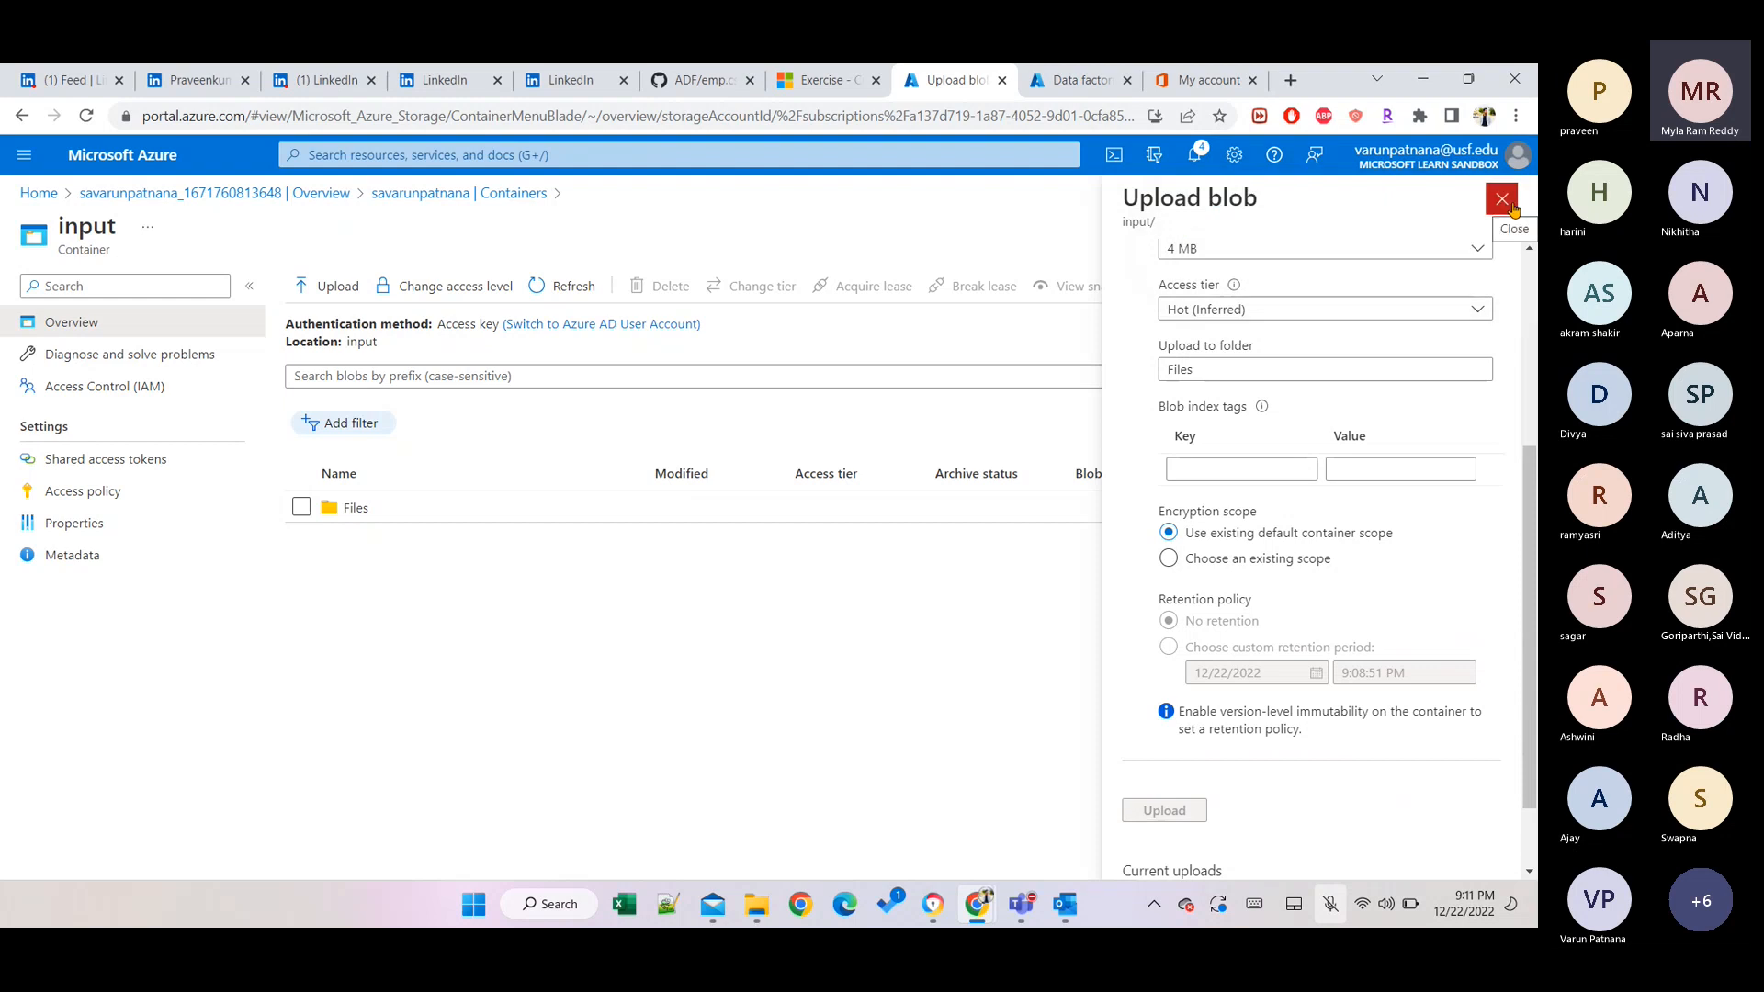
Open Files/emp.csv through View/edit and preview its EMPNO–DEPTNO employee table.
click(1513, 204)
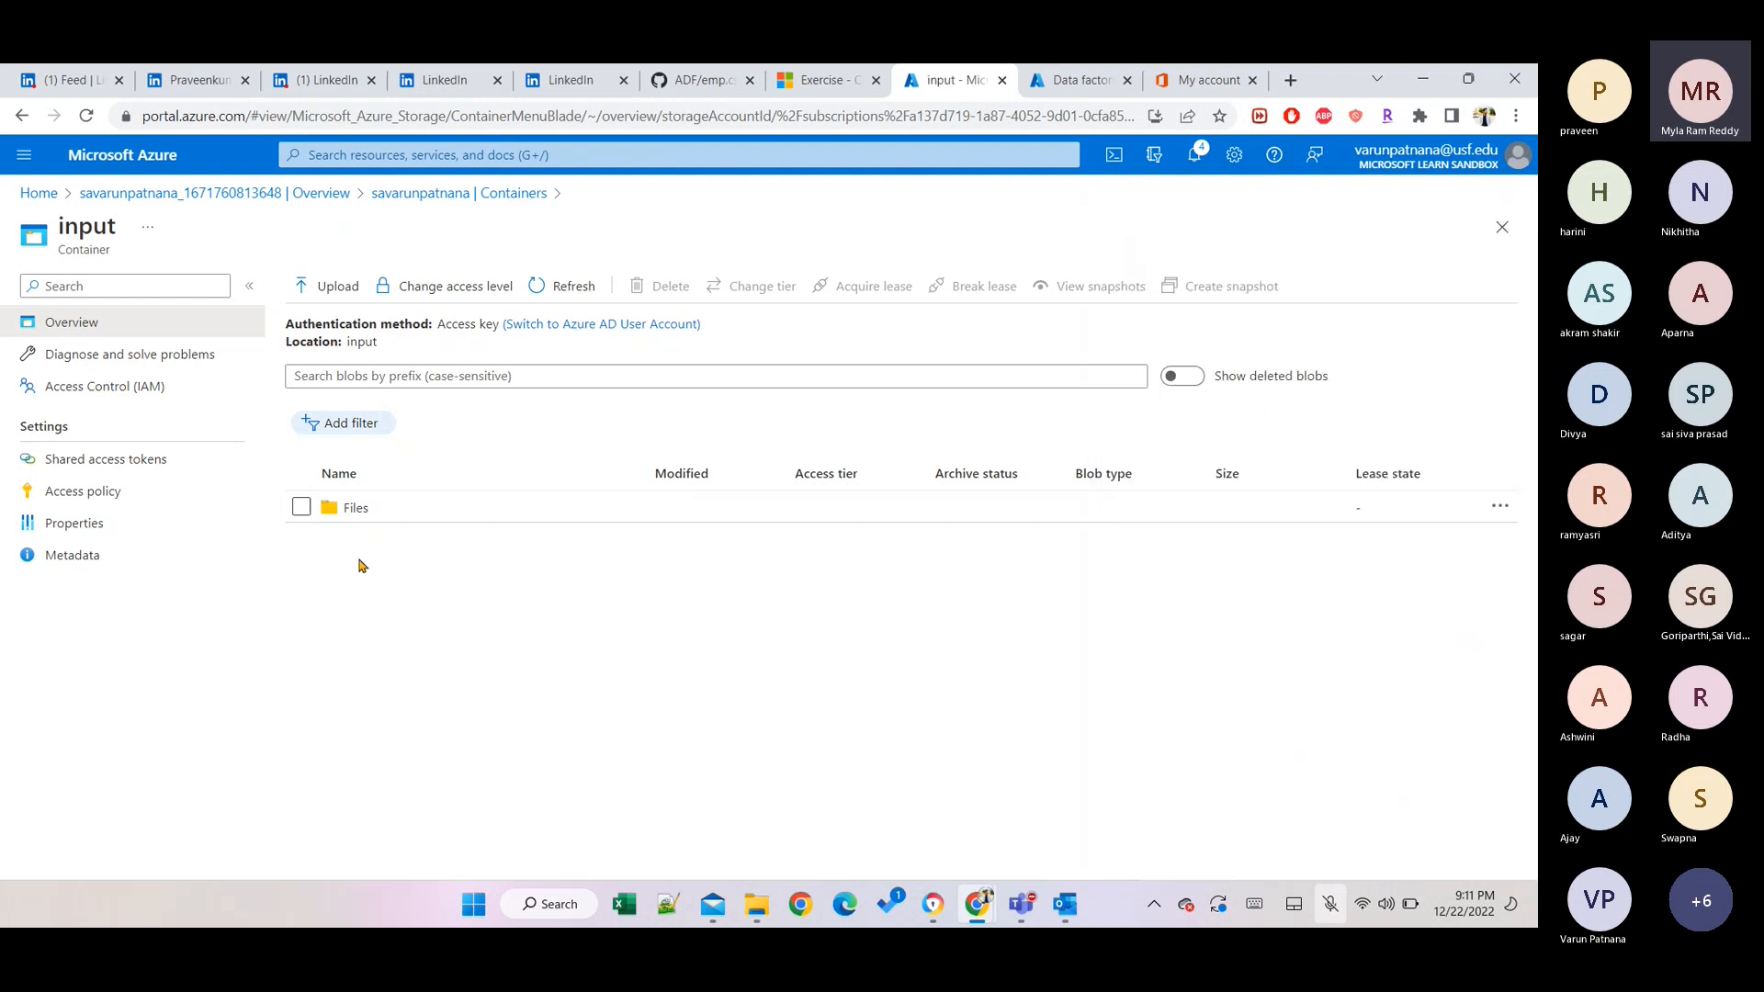
click(354, 508)
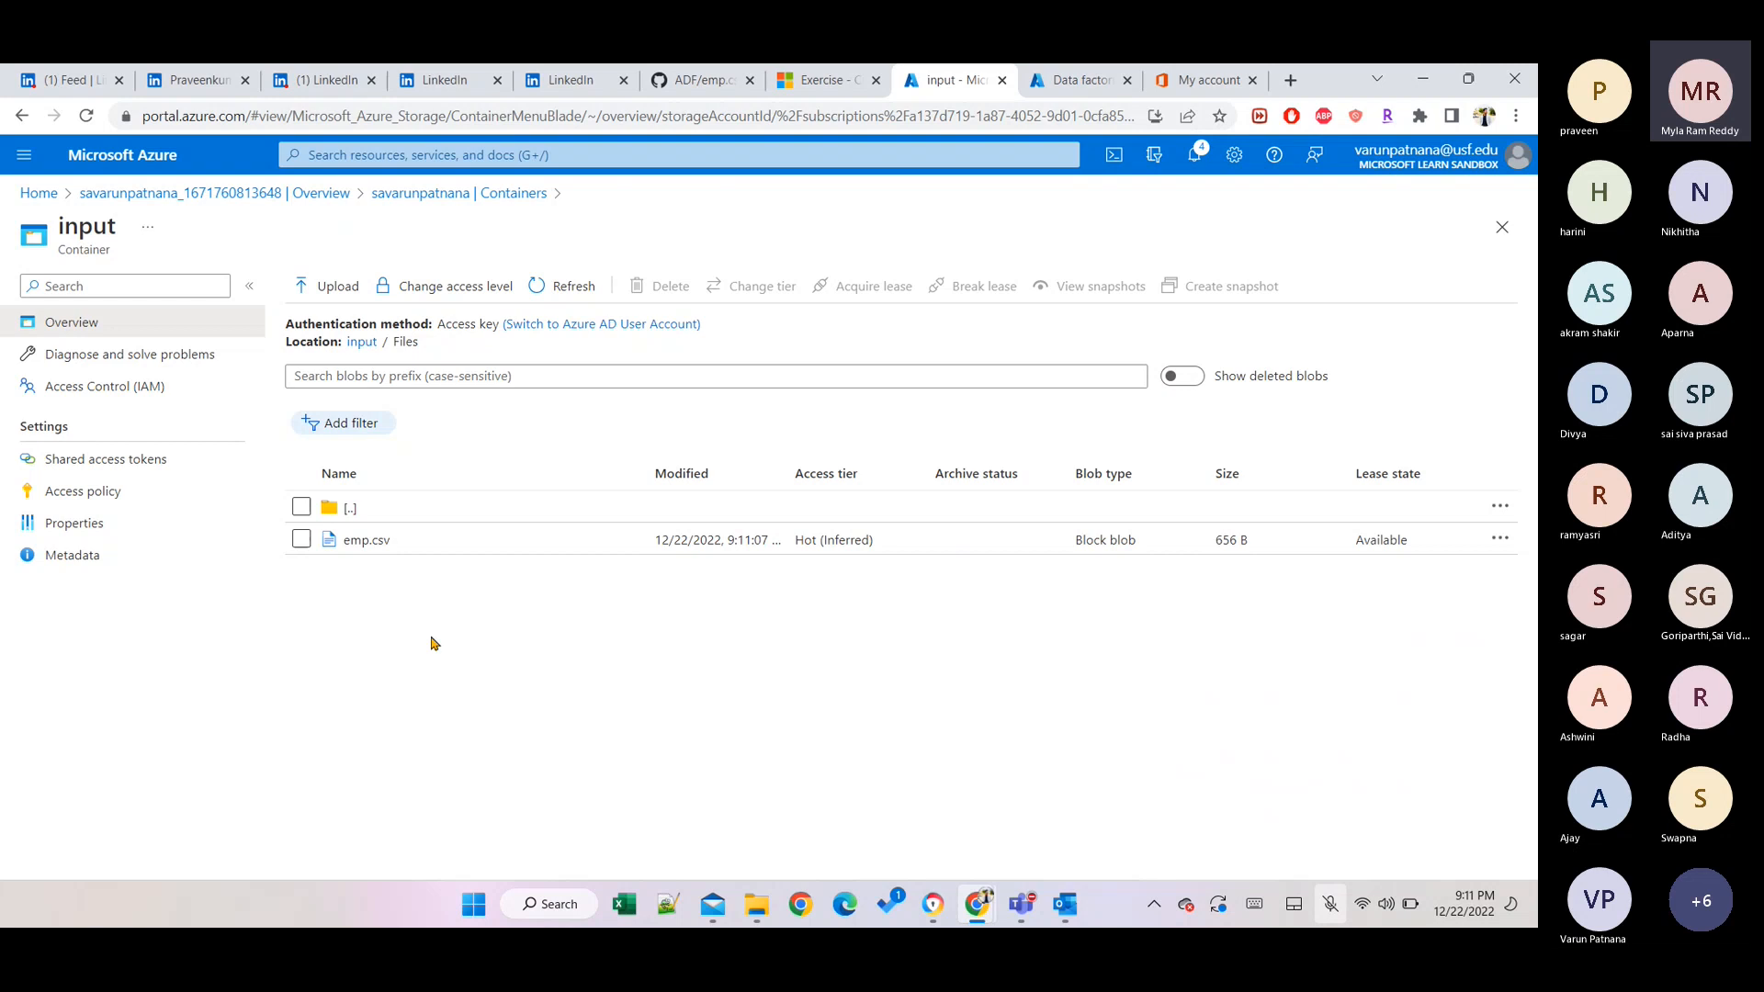
right_click(349, 544)
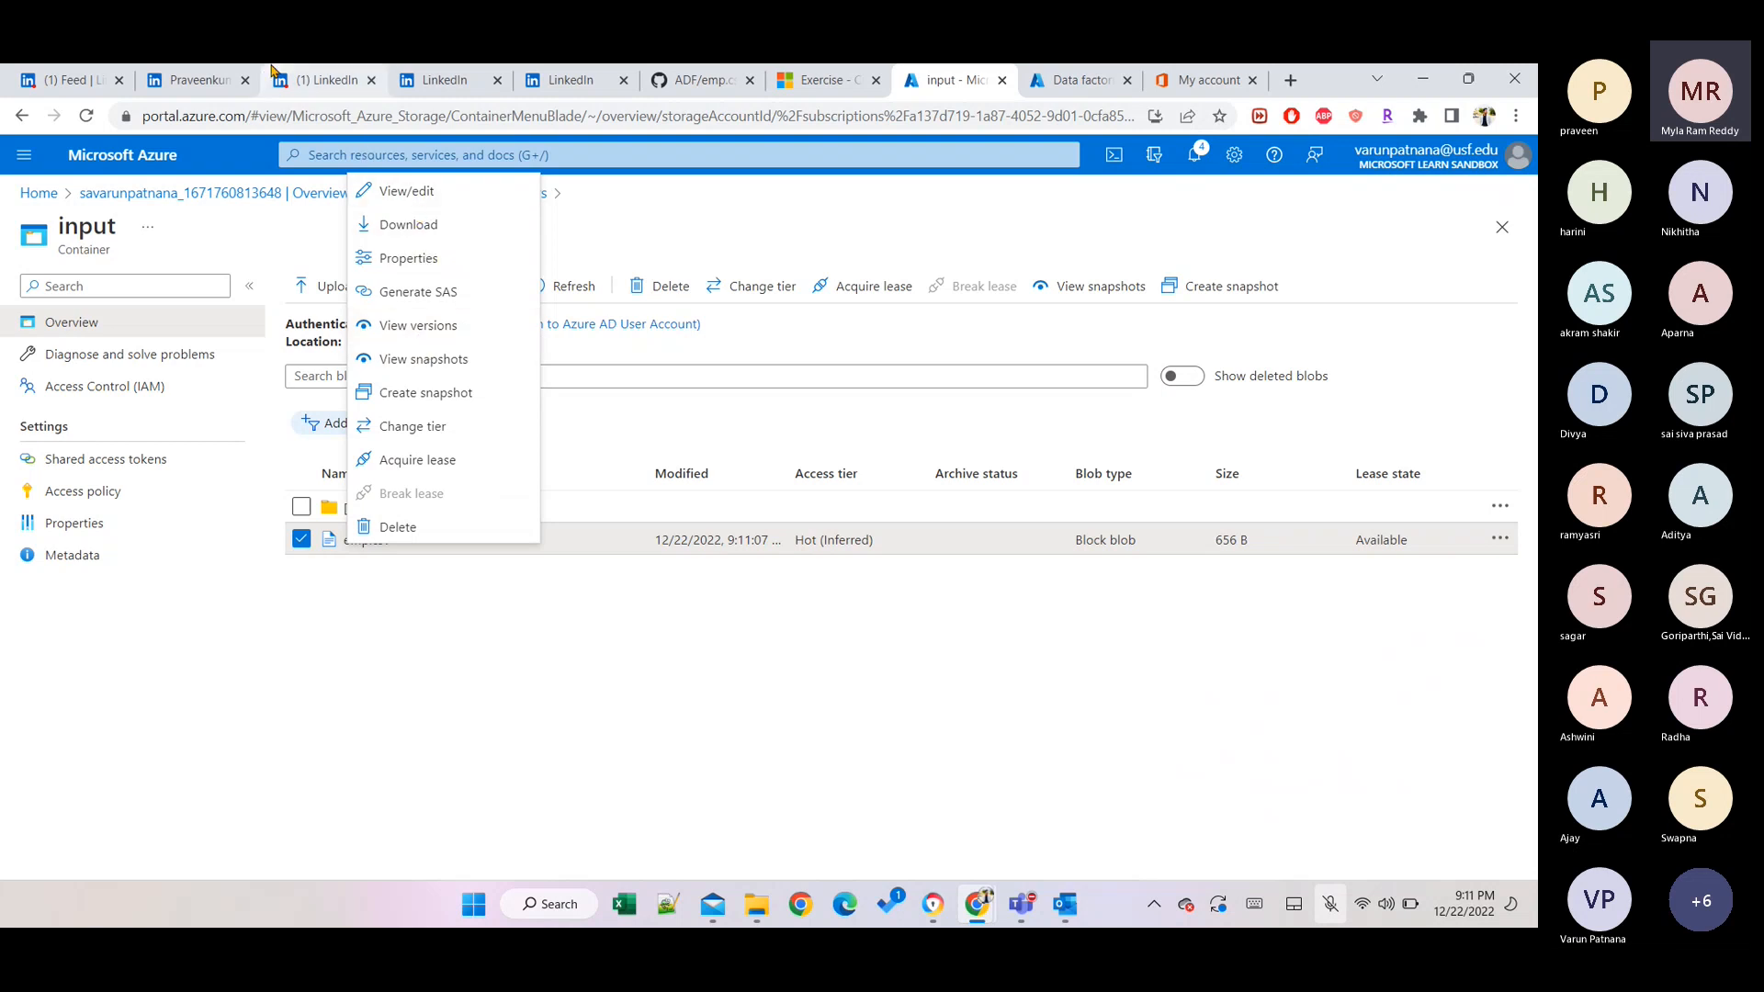
click(416, 193)
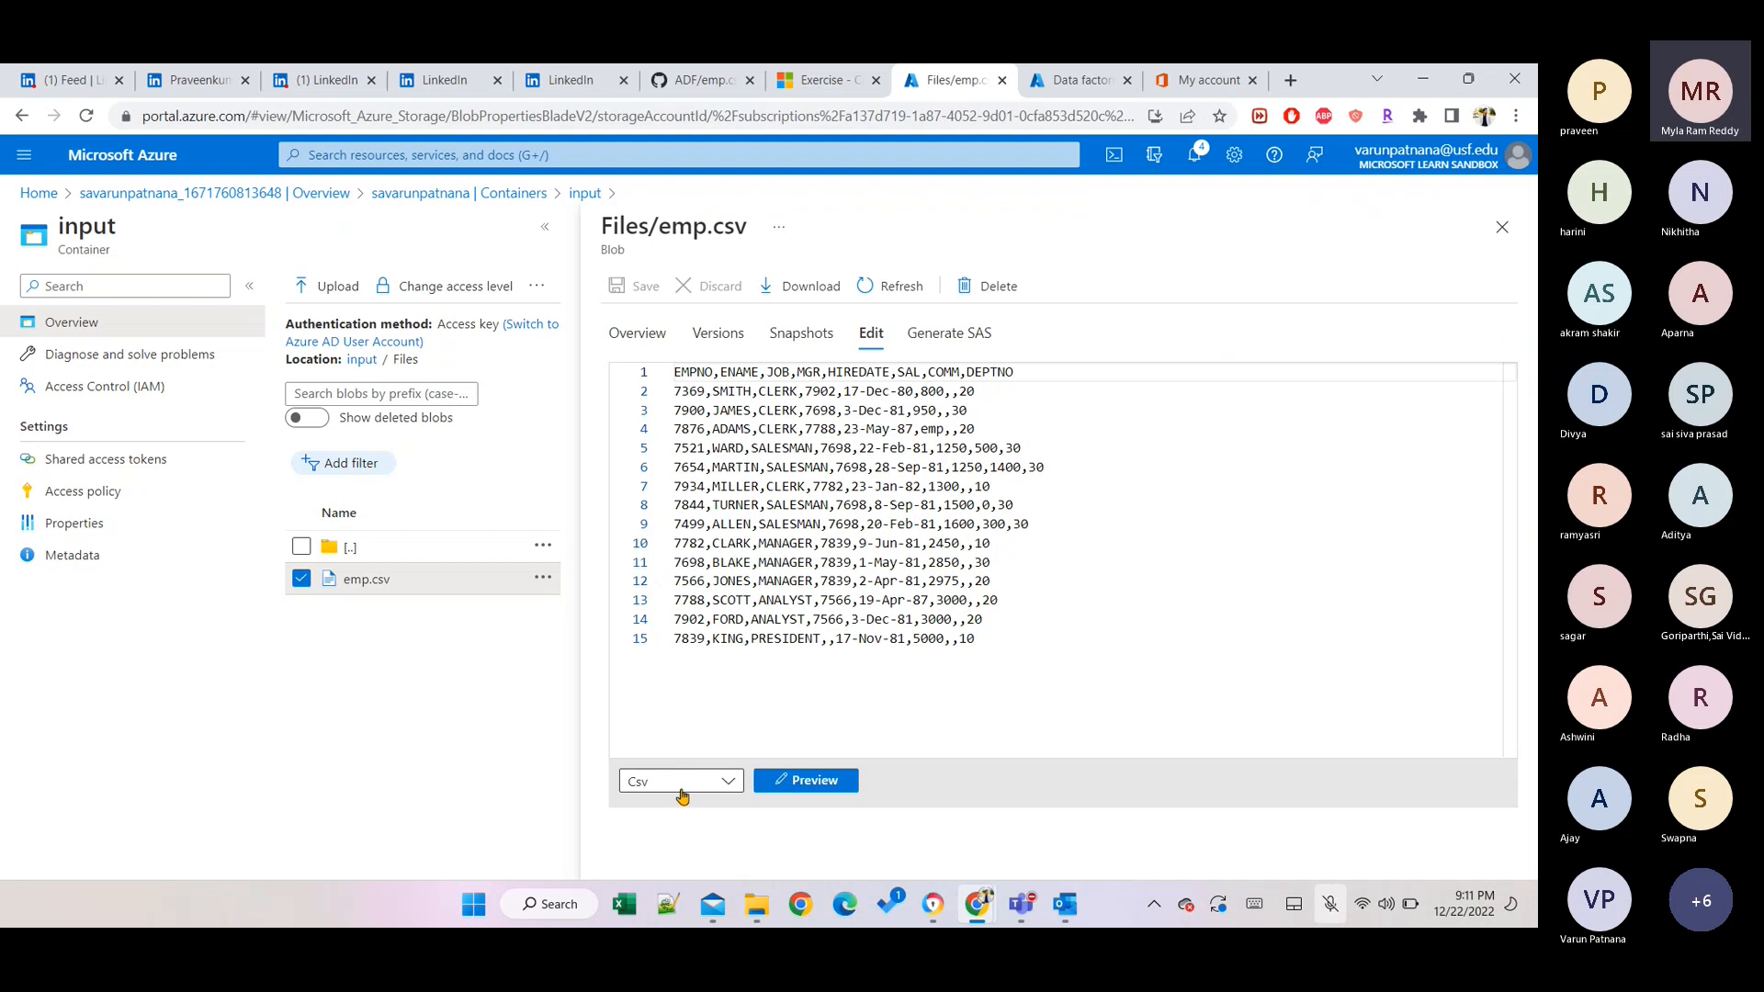
click(791, 781)
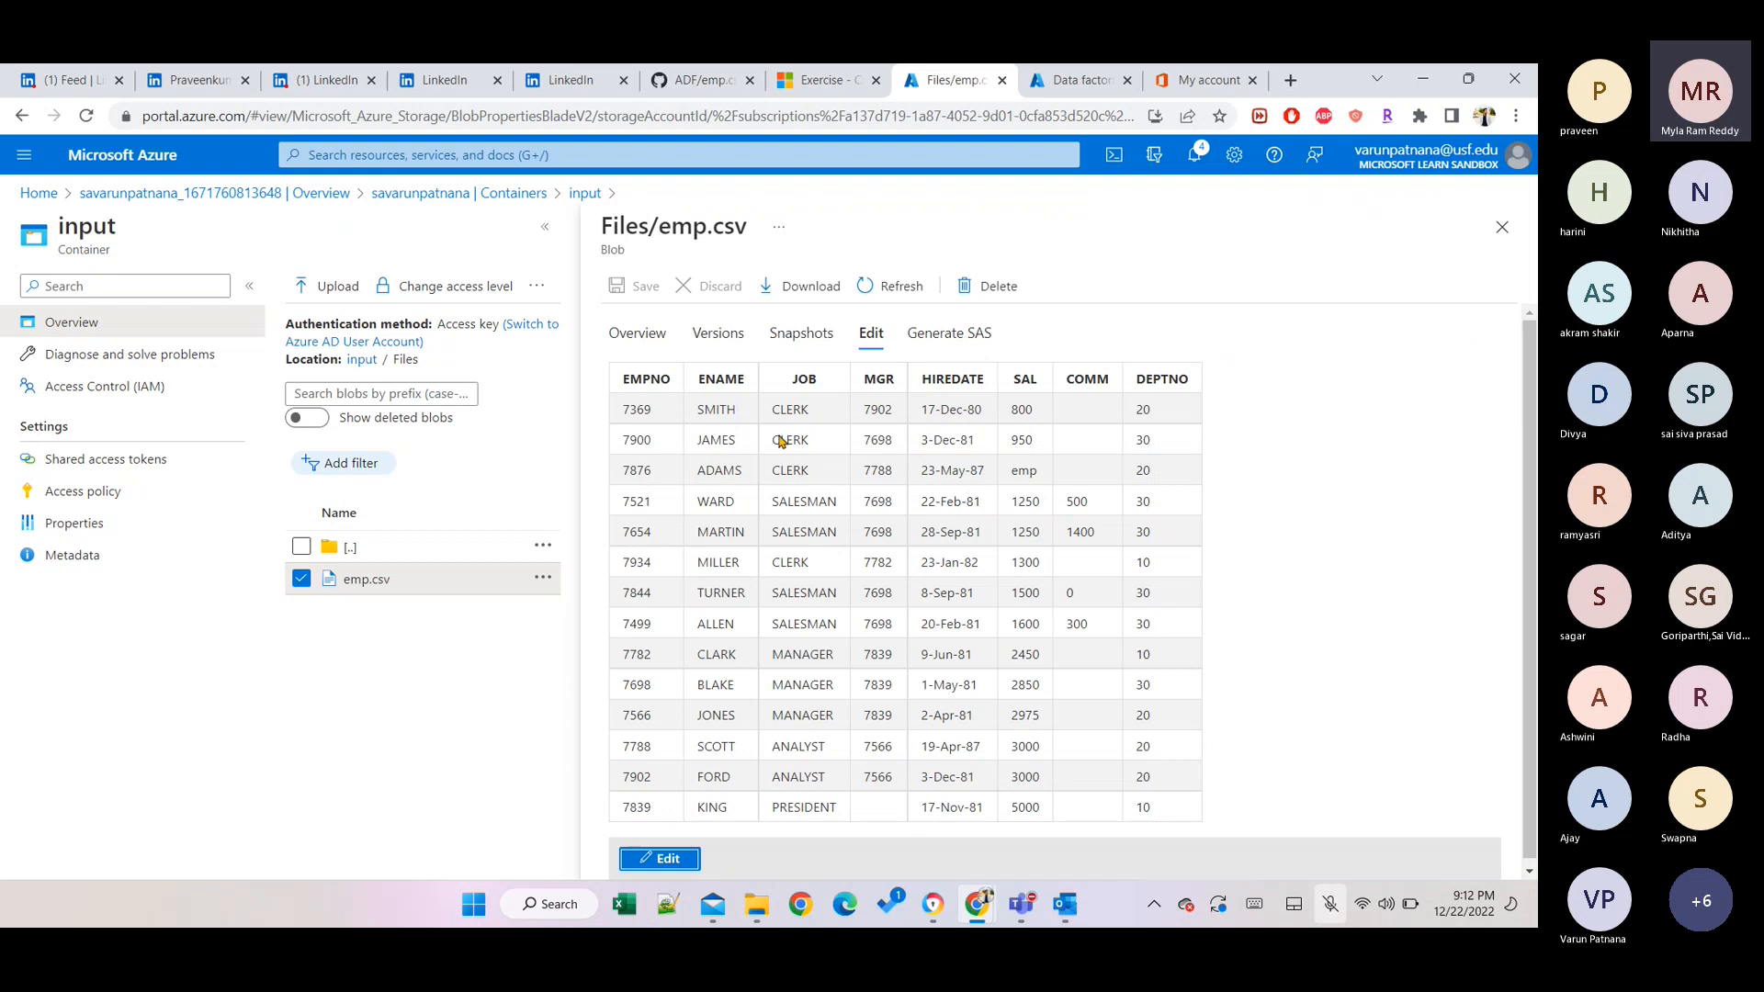
Download emp.csv, dismiss the download notice, and close the blob editor.
click(815, 292)
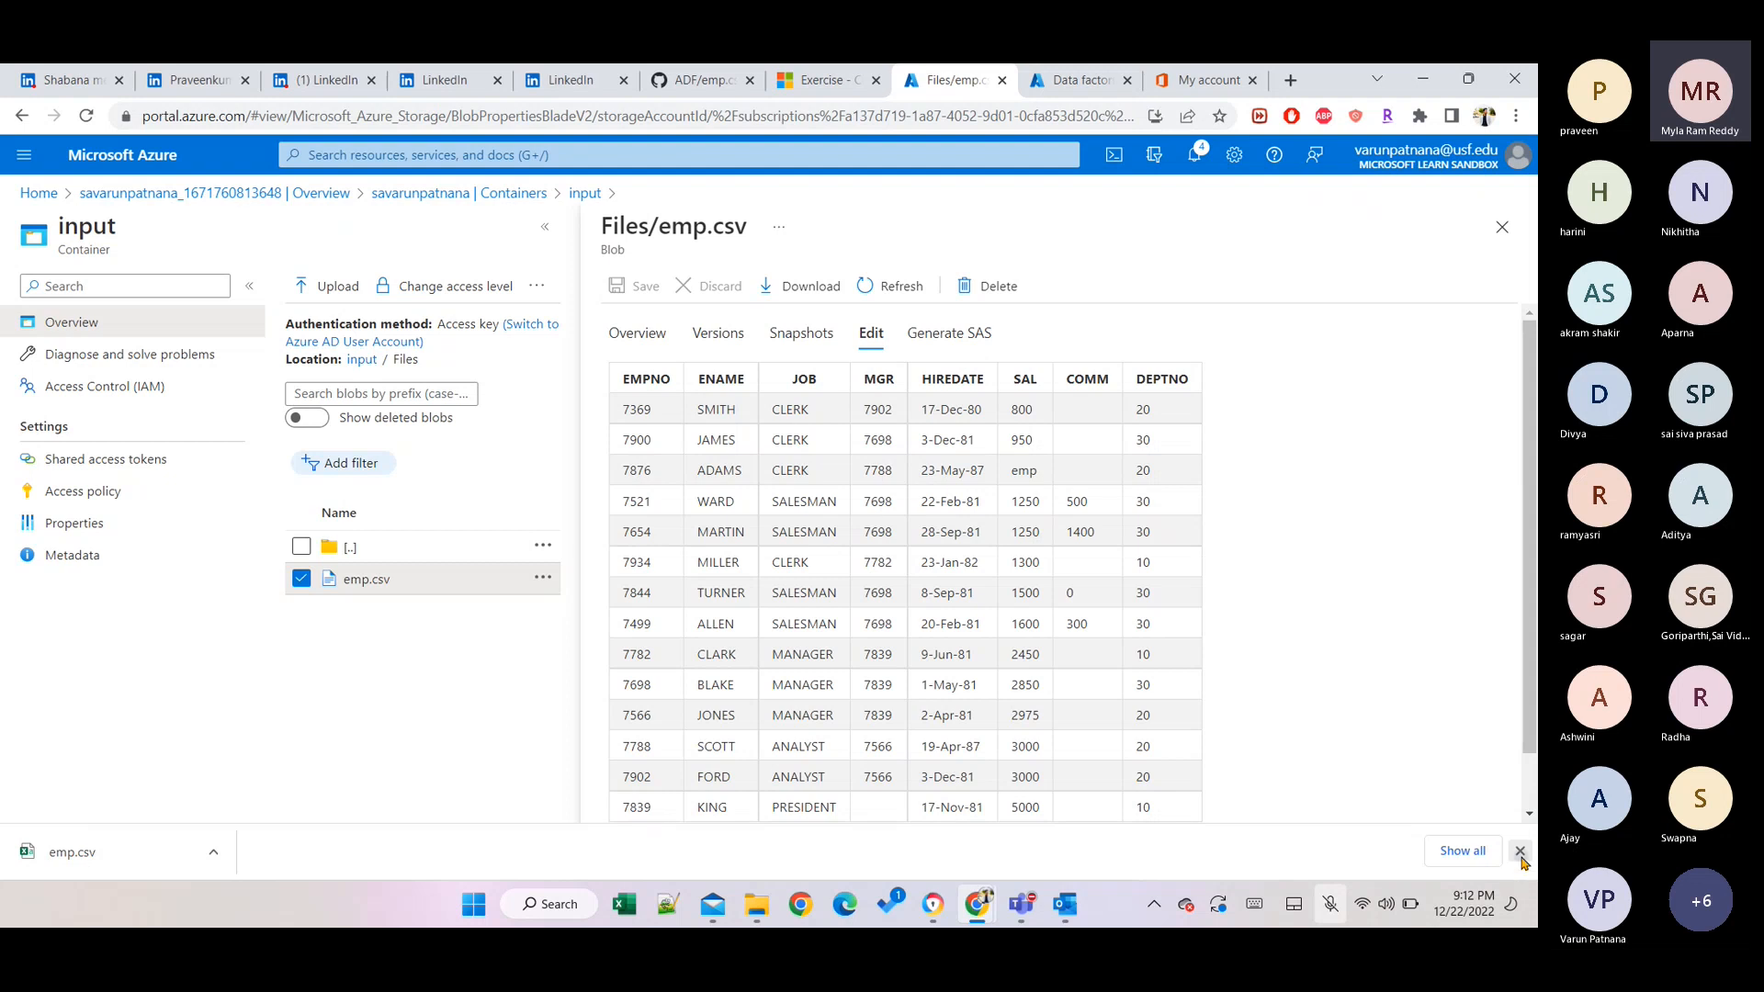
click(1520, 852)
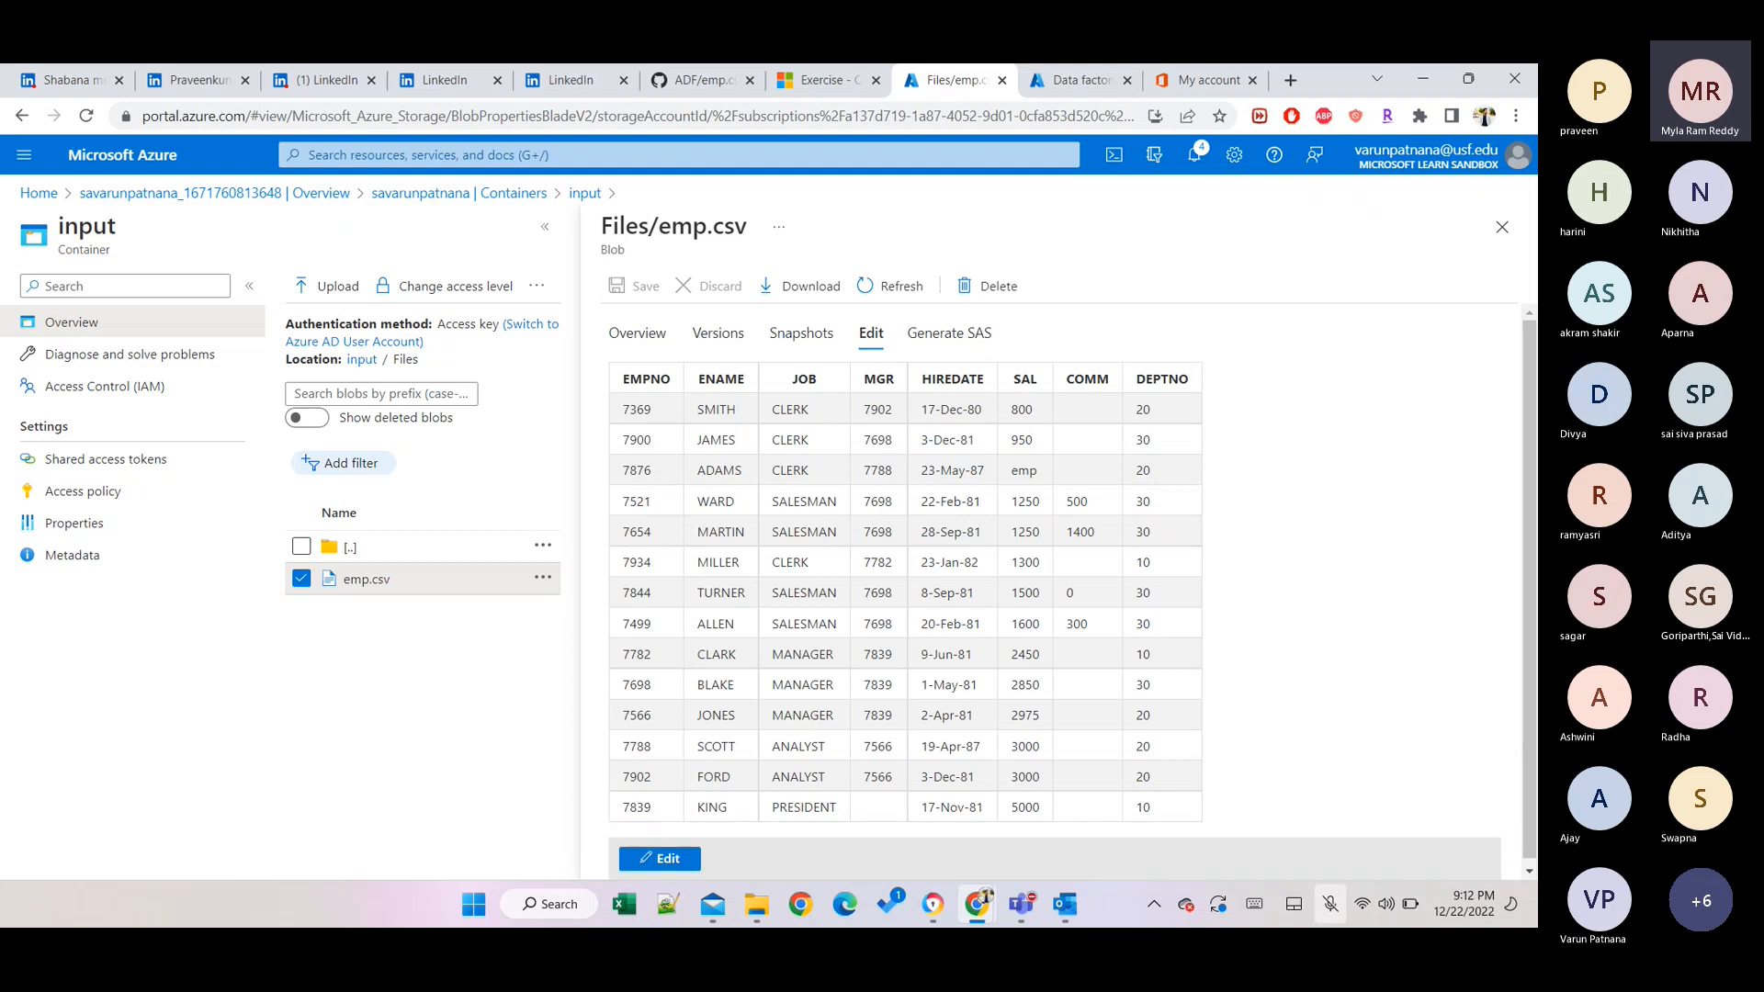
click(1502, 227)
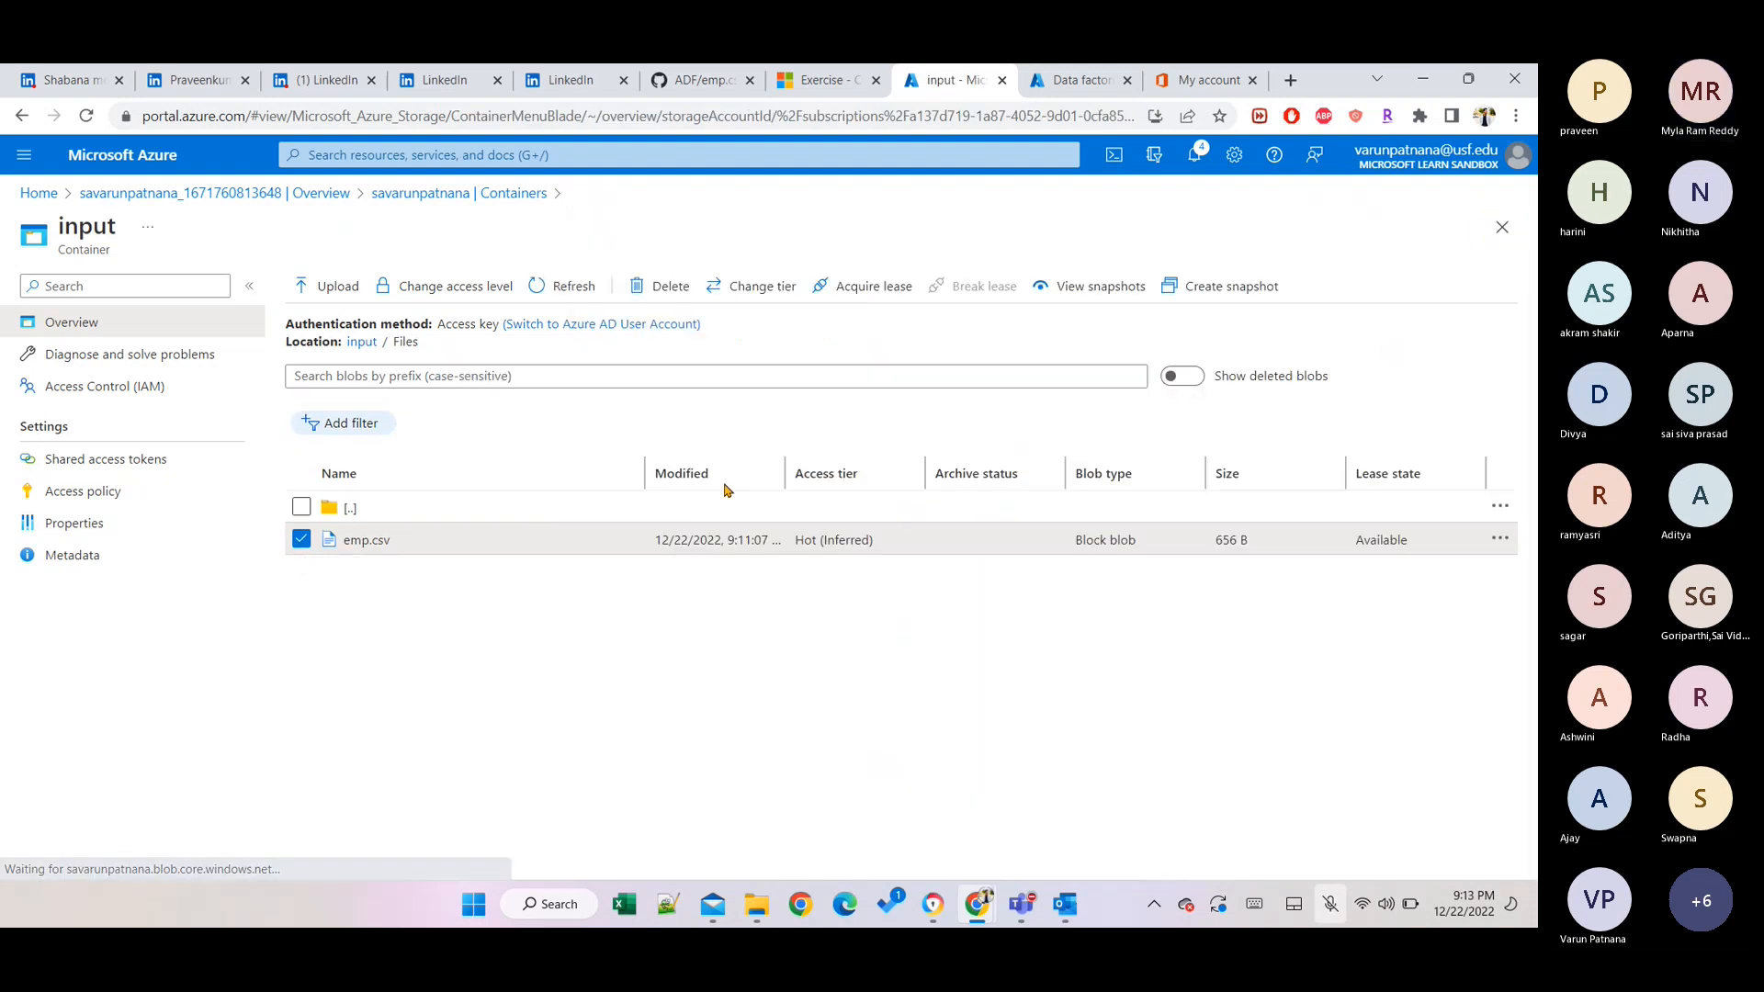
Copy emp.csv's blob URL to the clipboard from its Properties pane.
right_click(744, 560)
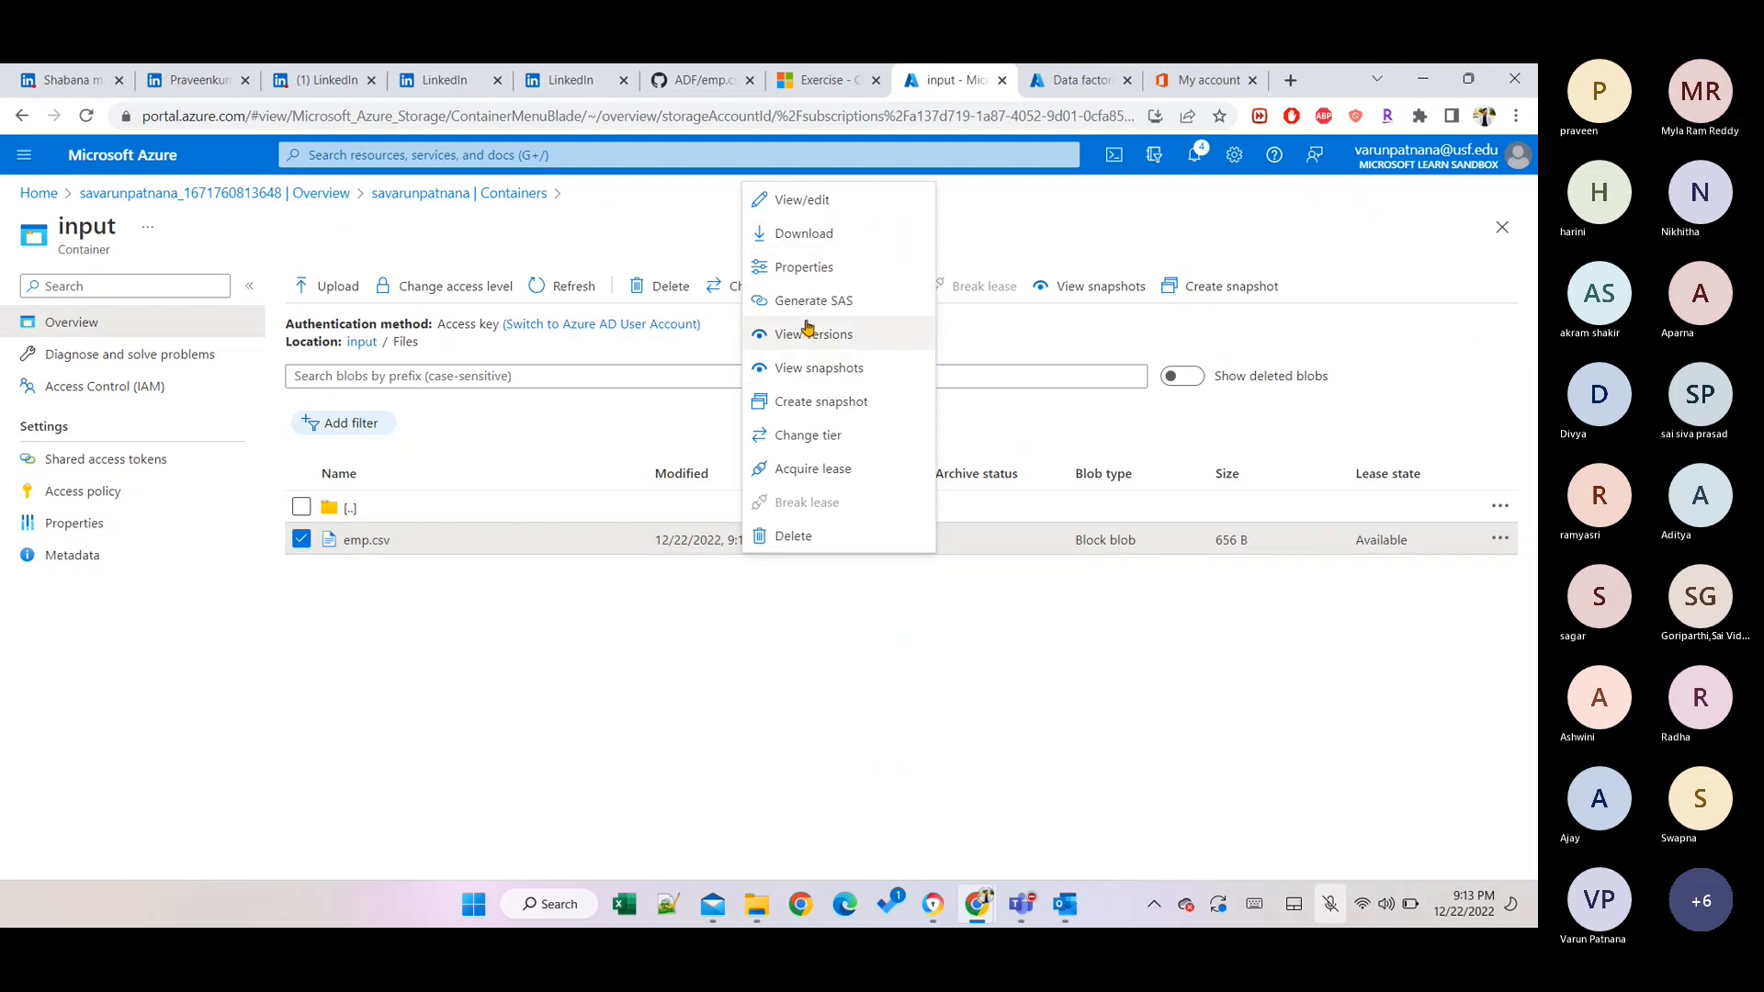
click(803, 267)
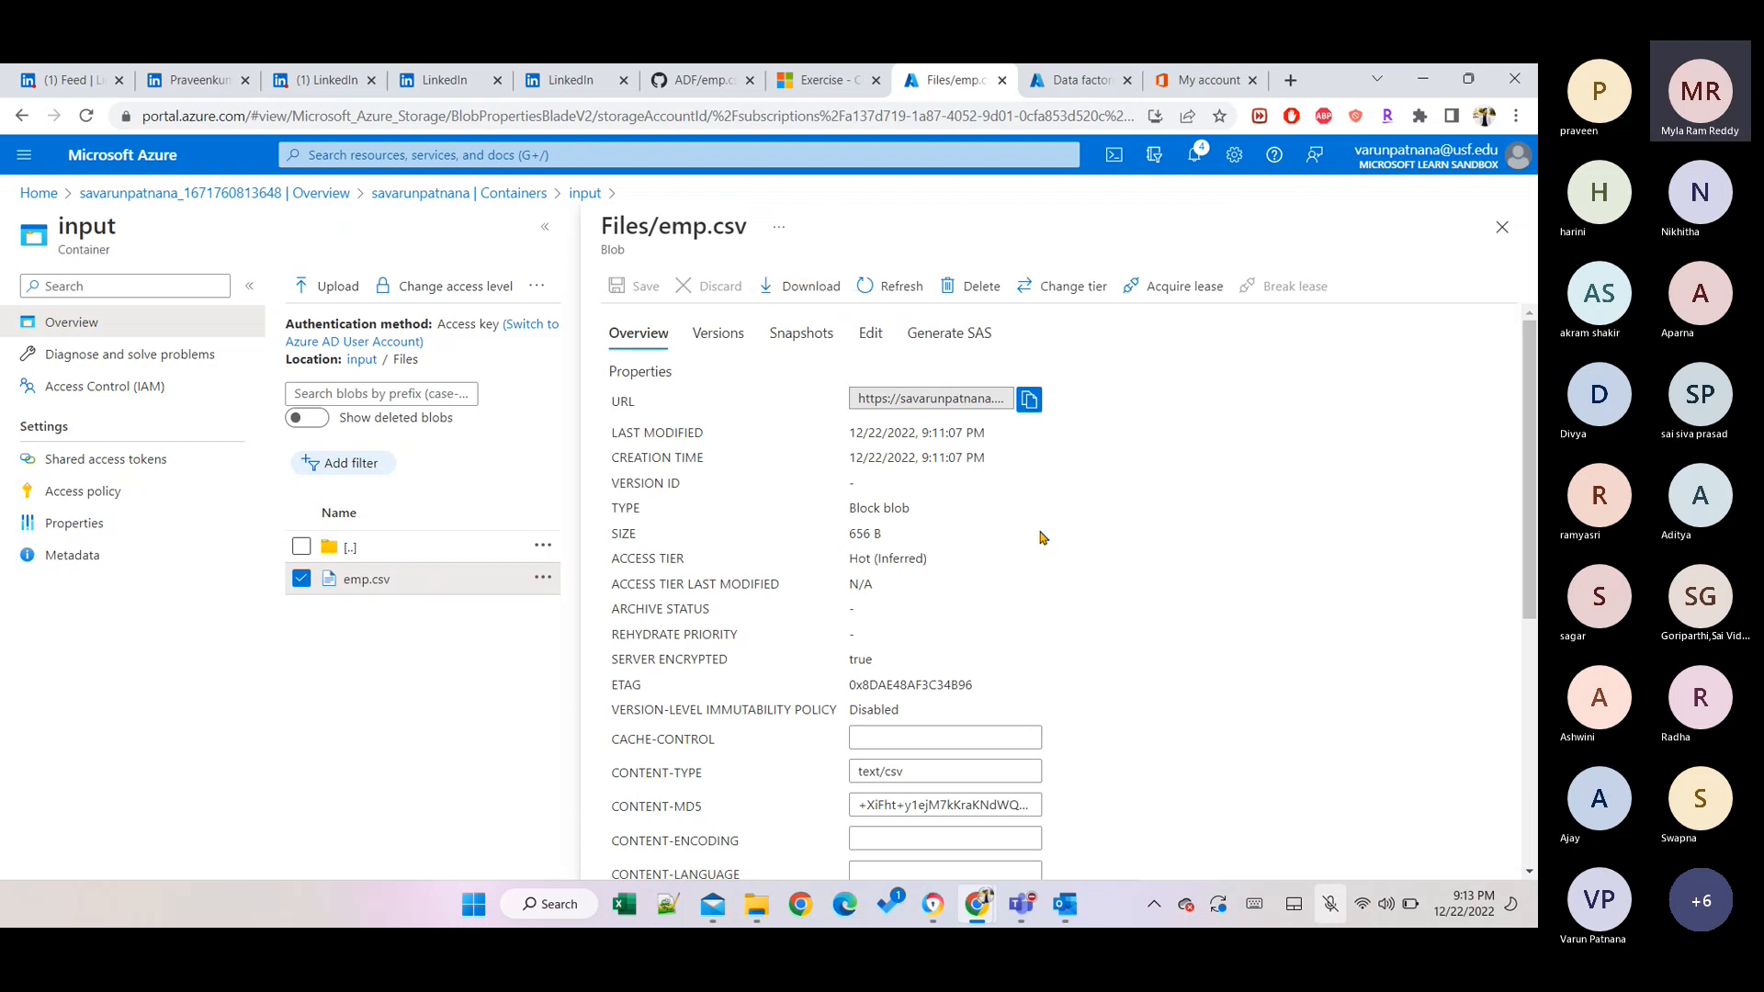
click(1027, 402)
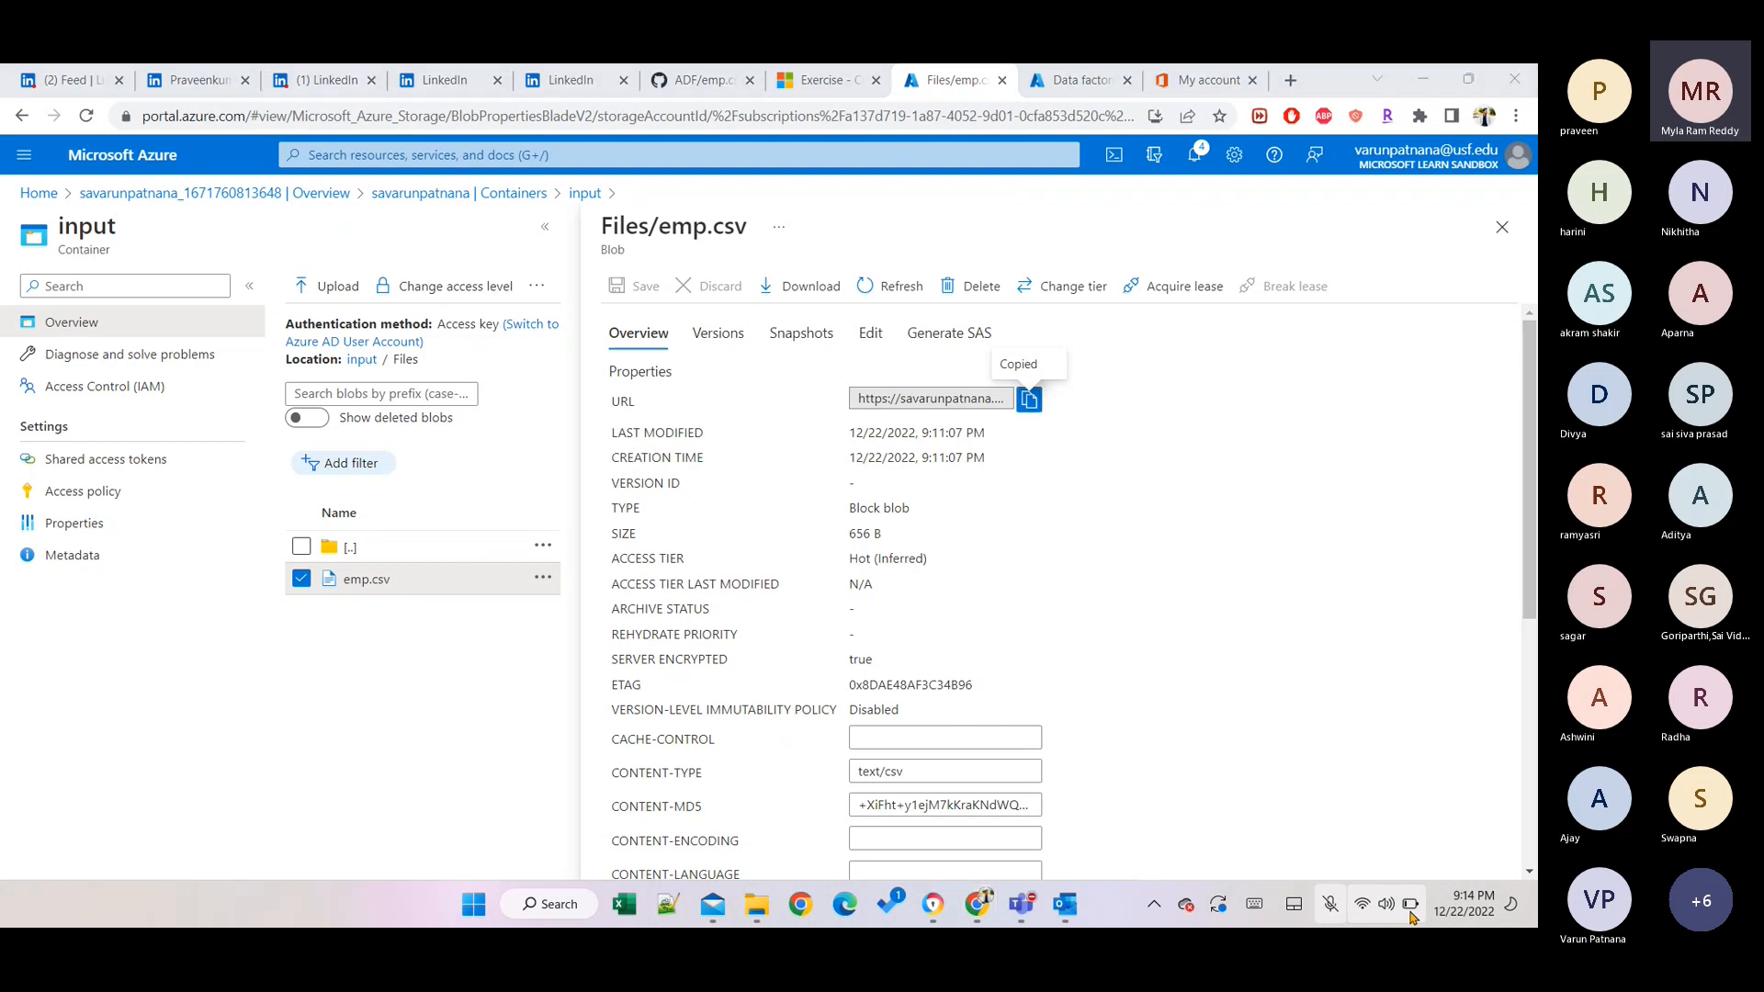
click(1410, 909)
click(1407, 904)
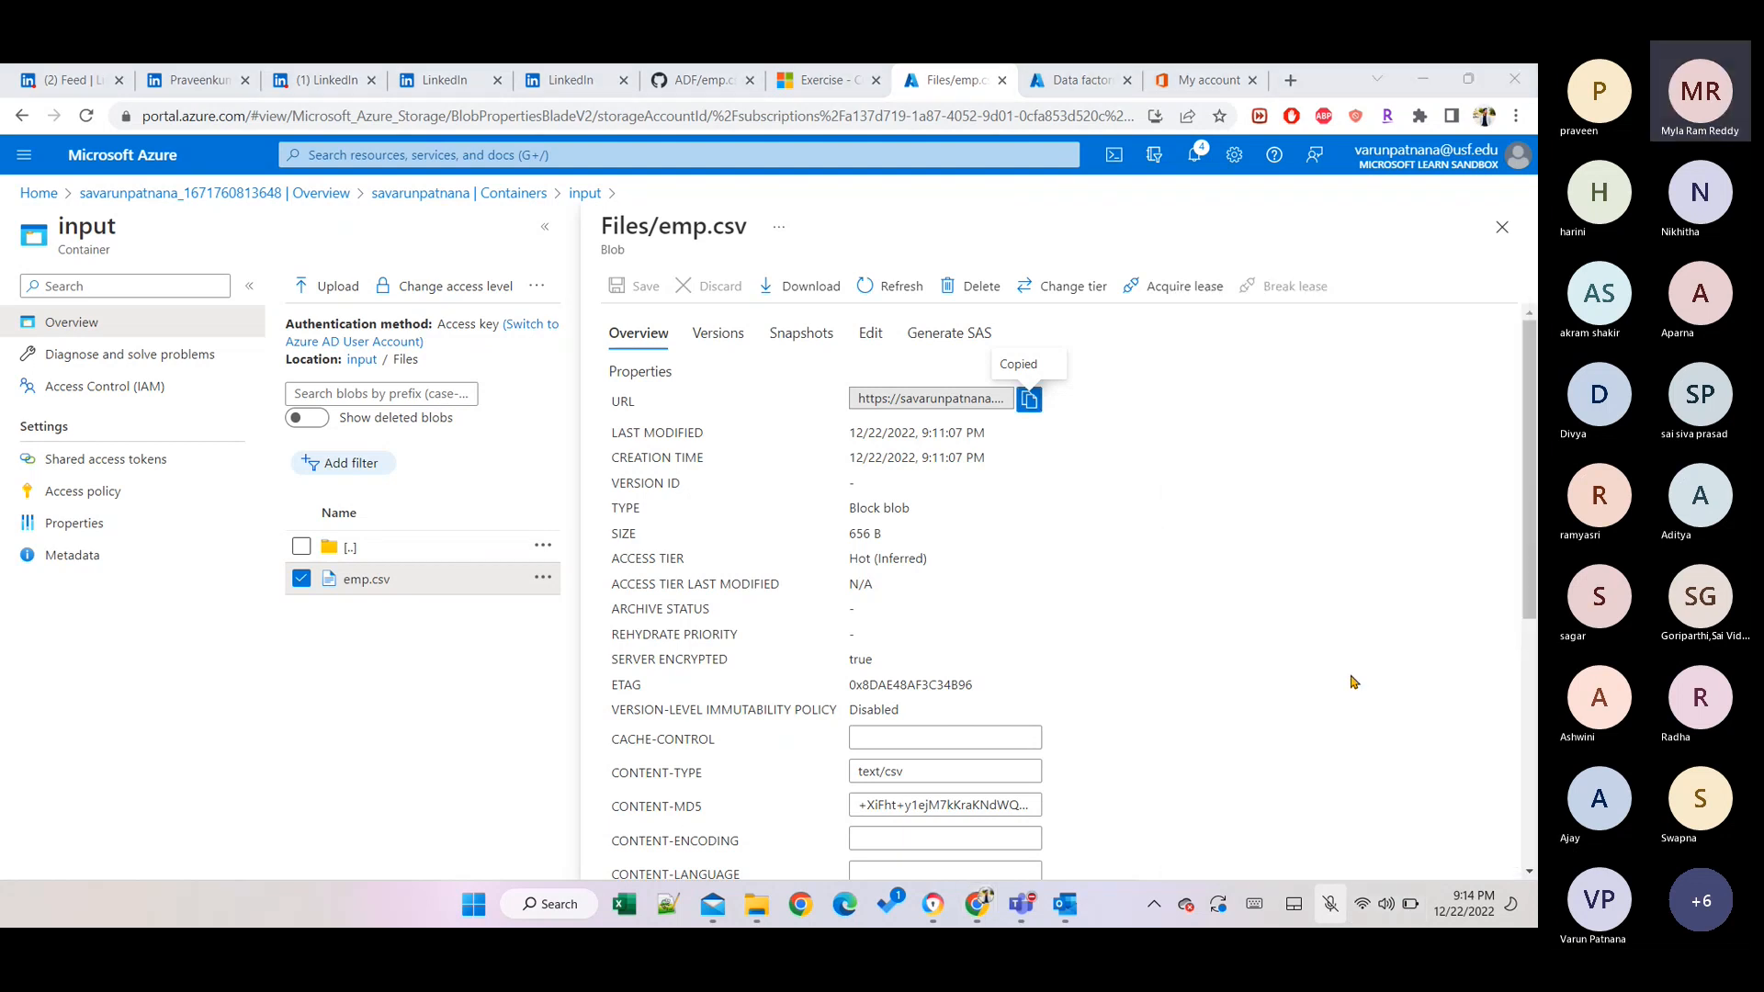
Check that emp.csv's access tier is Hot (Inferred), then close its properties pane.
scroll(1097, 581, down, 1)
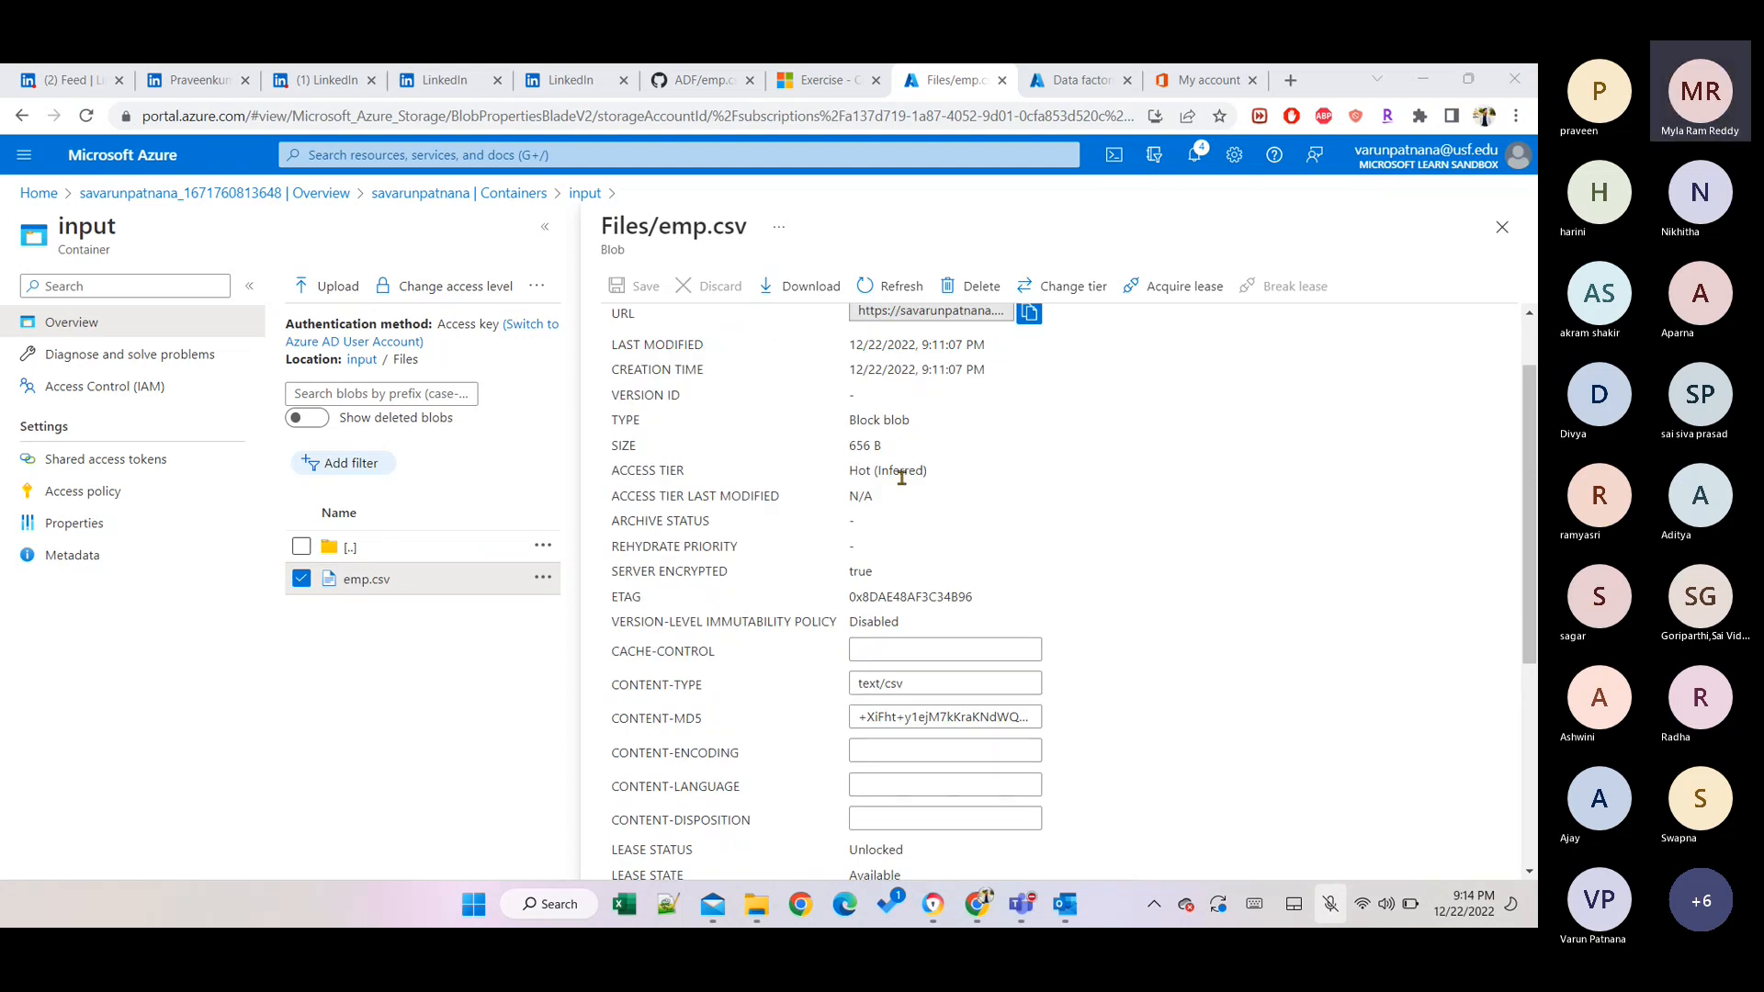
drag(927, 470, 850, 466)
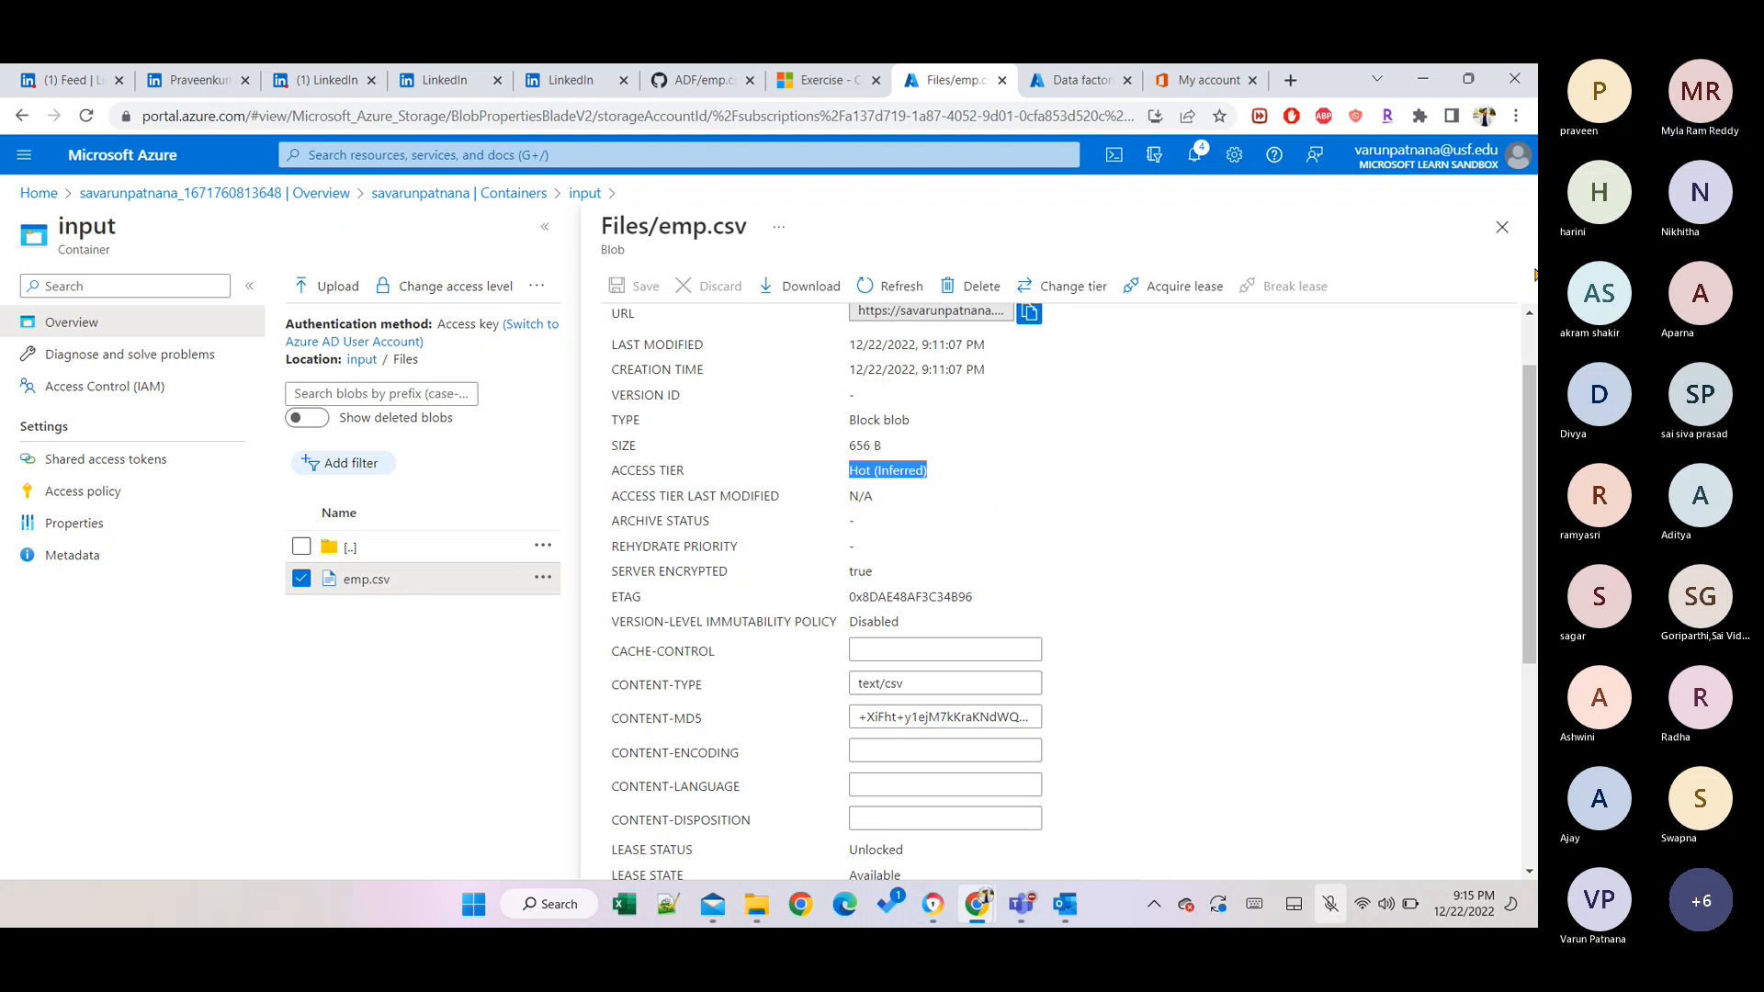
click(1502, 227)
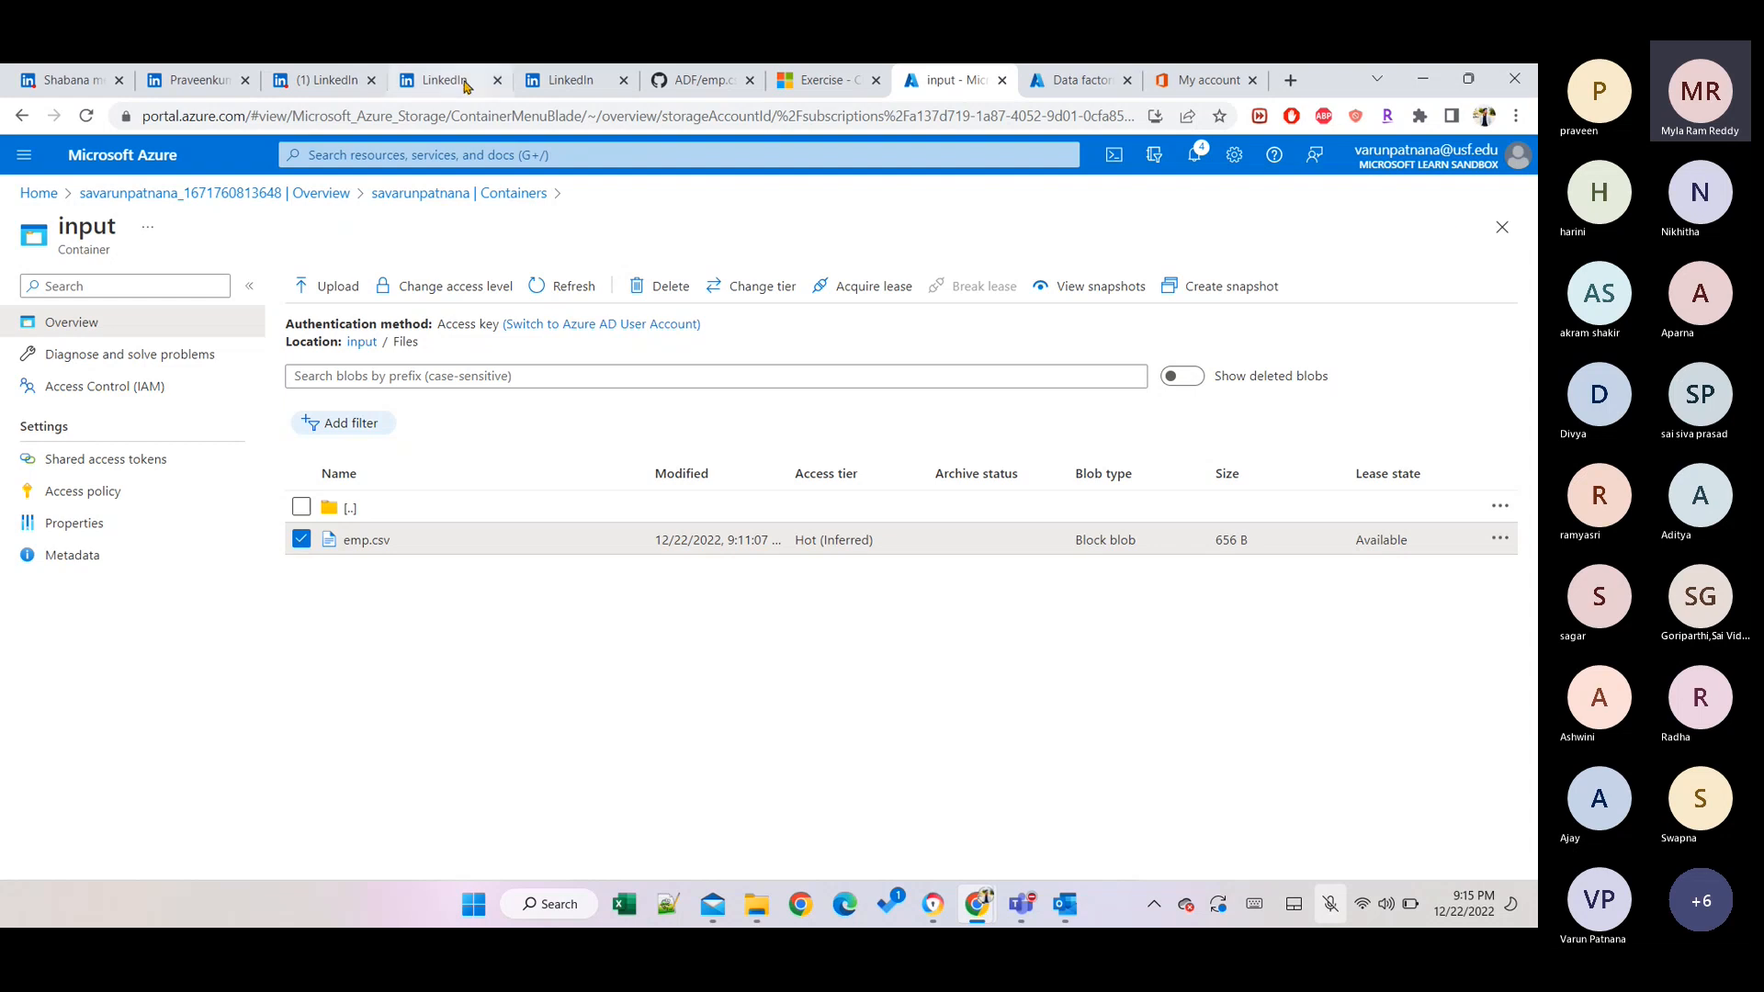
Start a new storage account named savarun1 and continue to the Advanced tab.
click(52, 197)
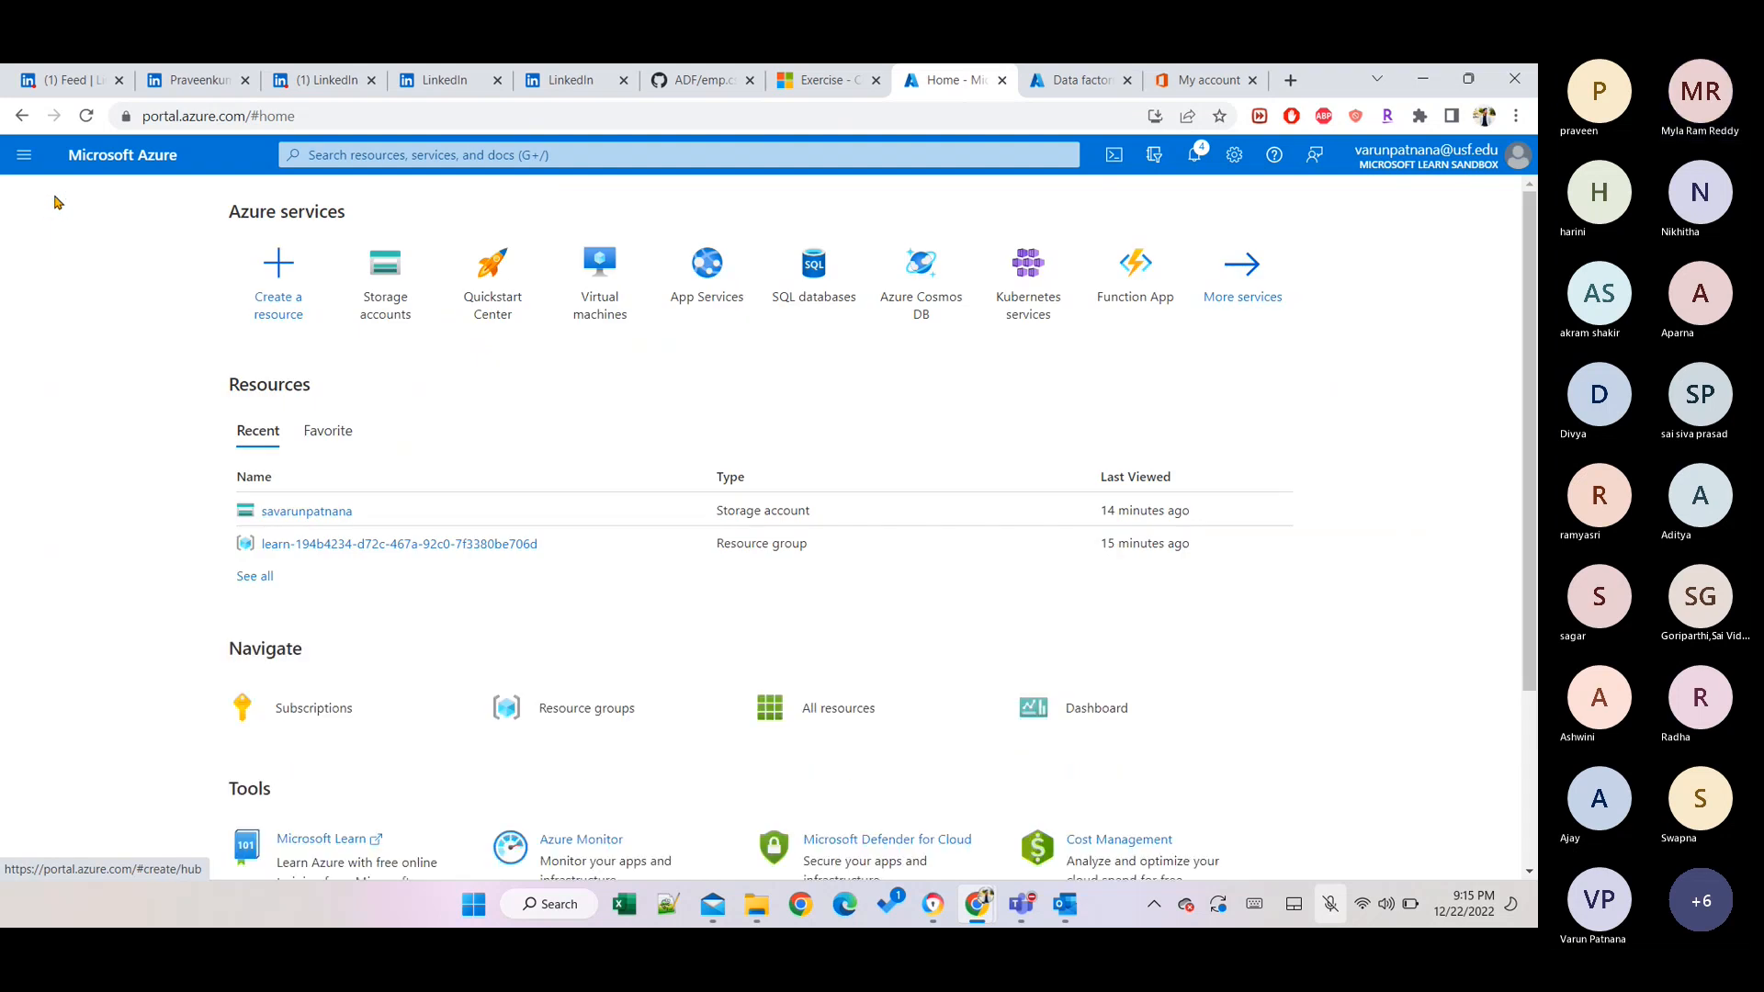
click(416, 299)
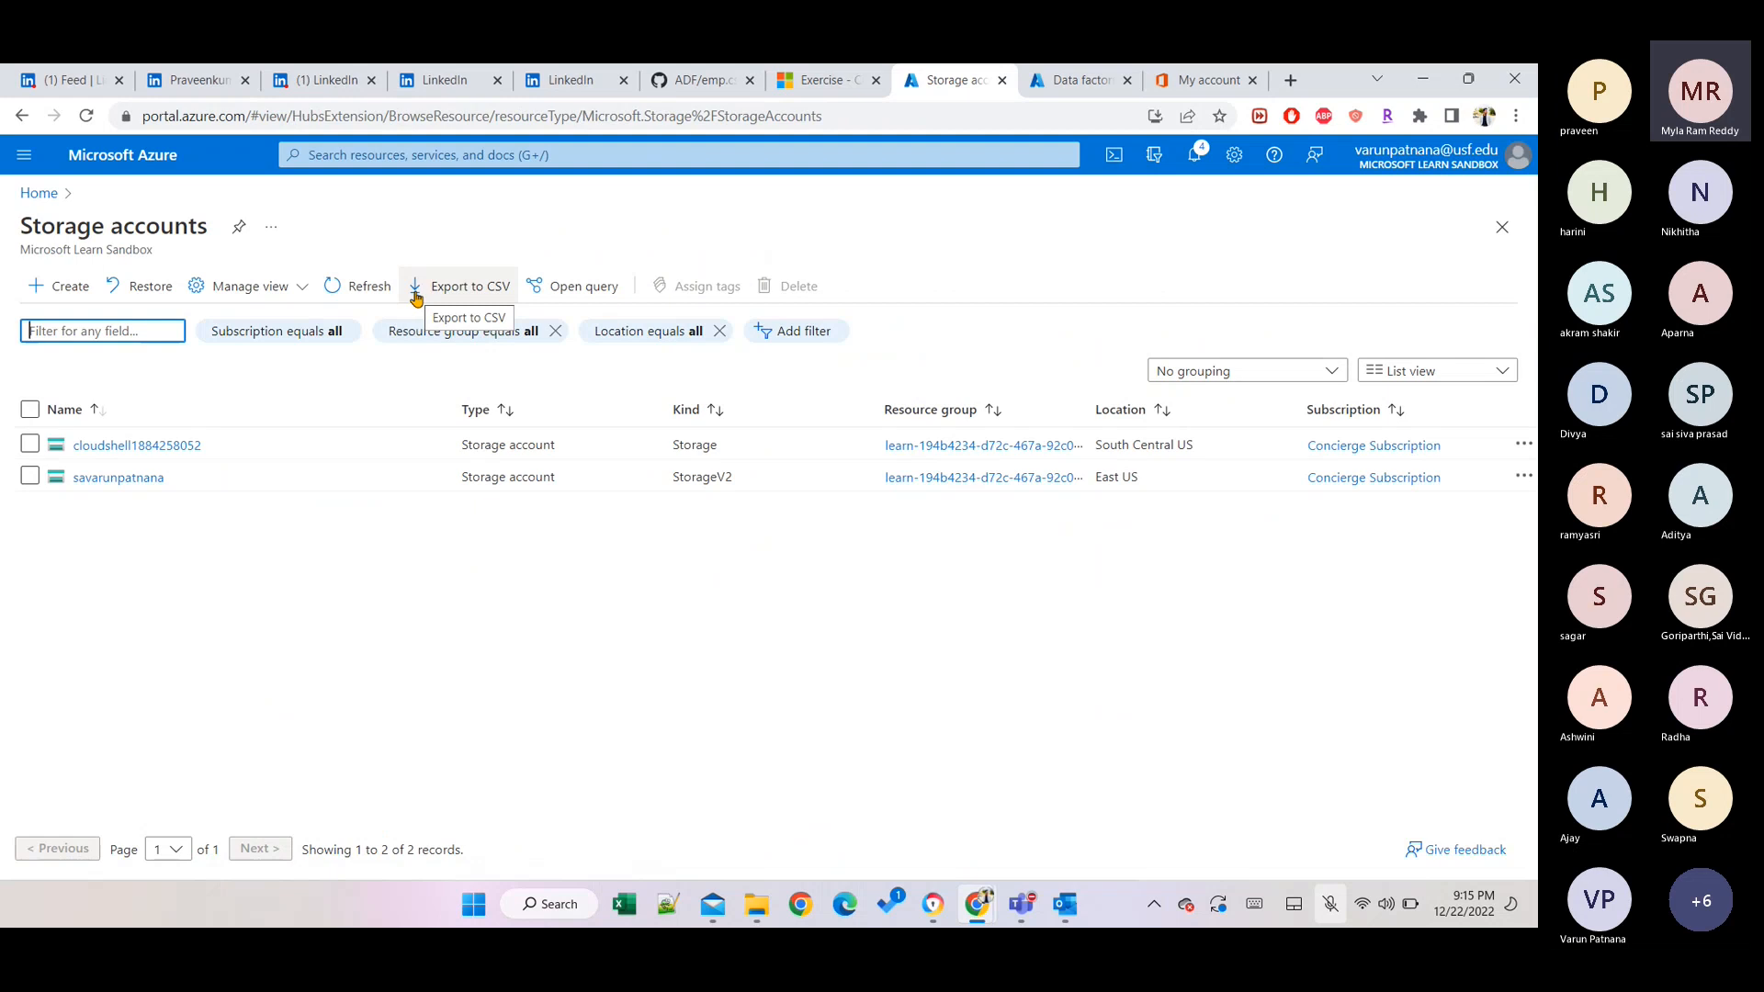
click(59, 286)
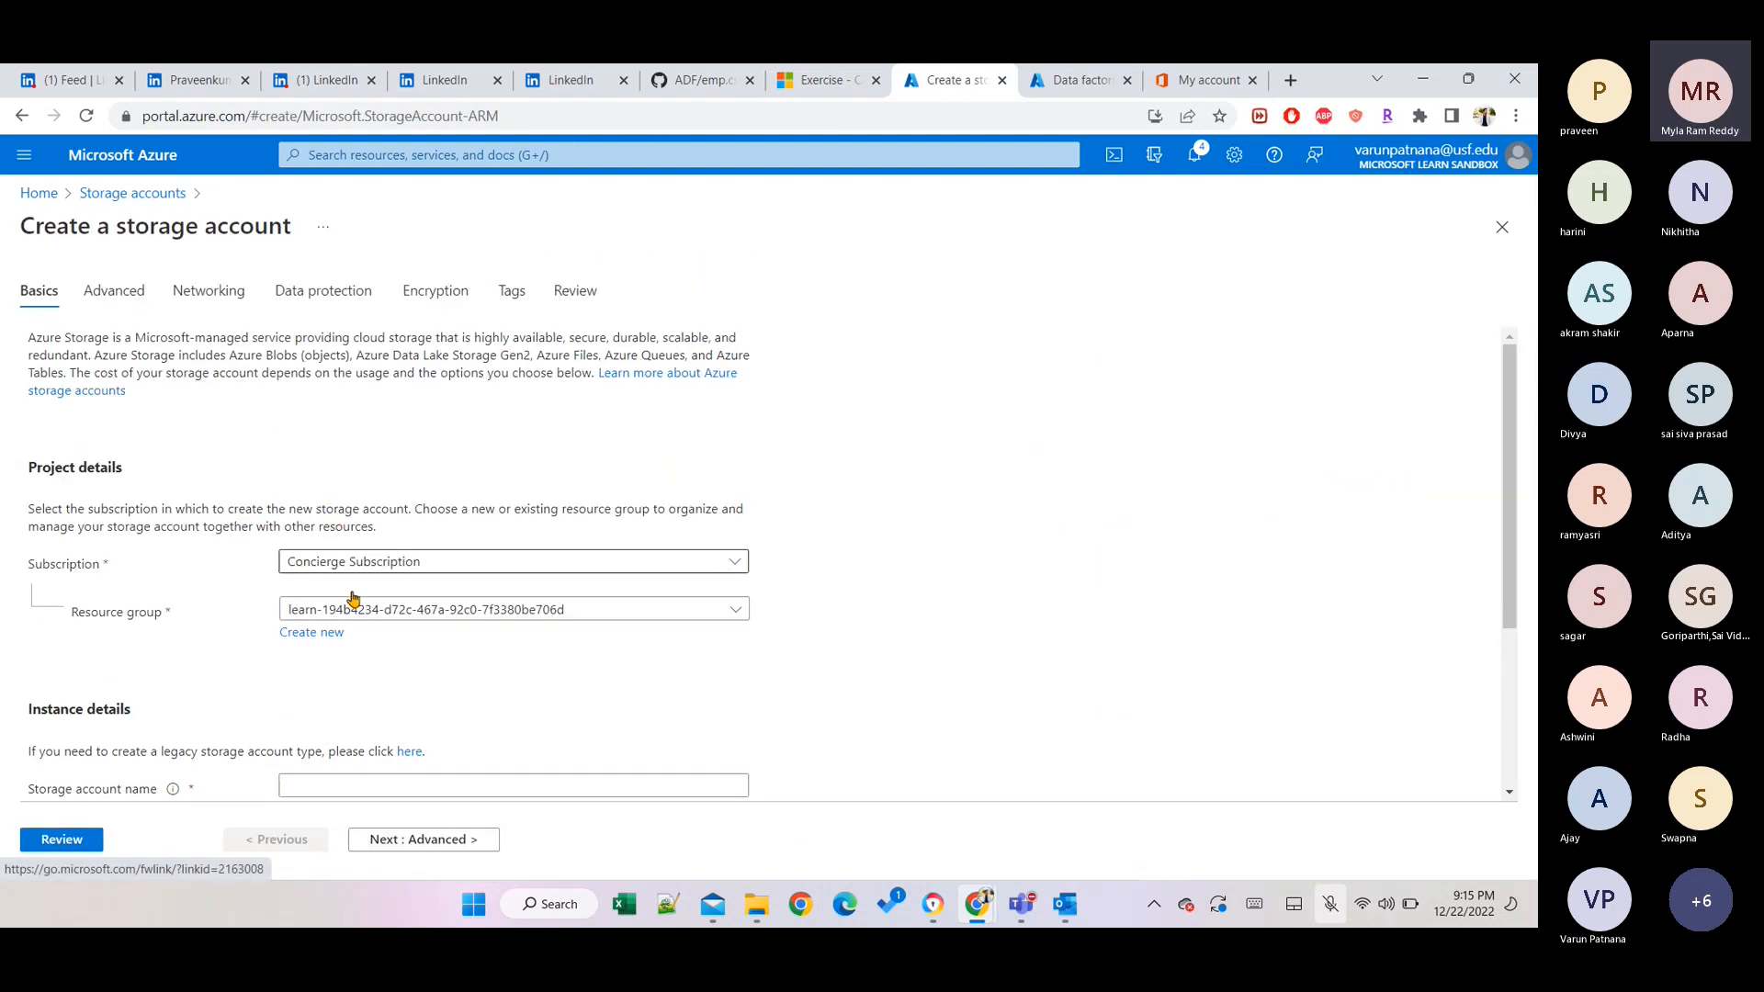
scroll(390, 740, down, 3)
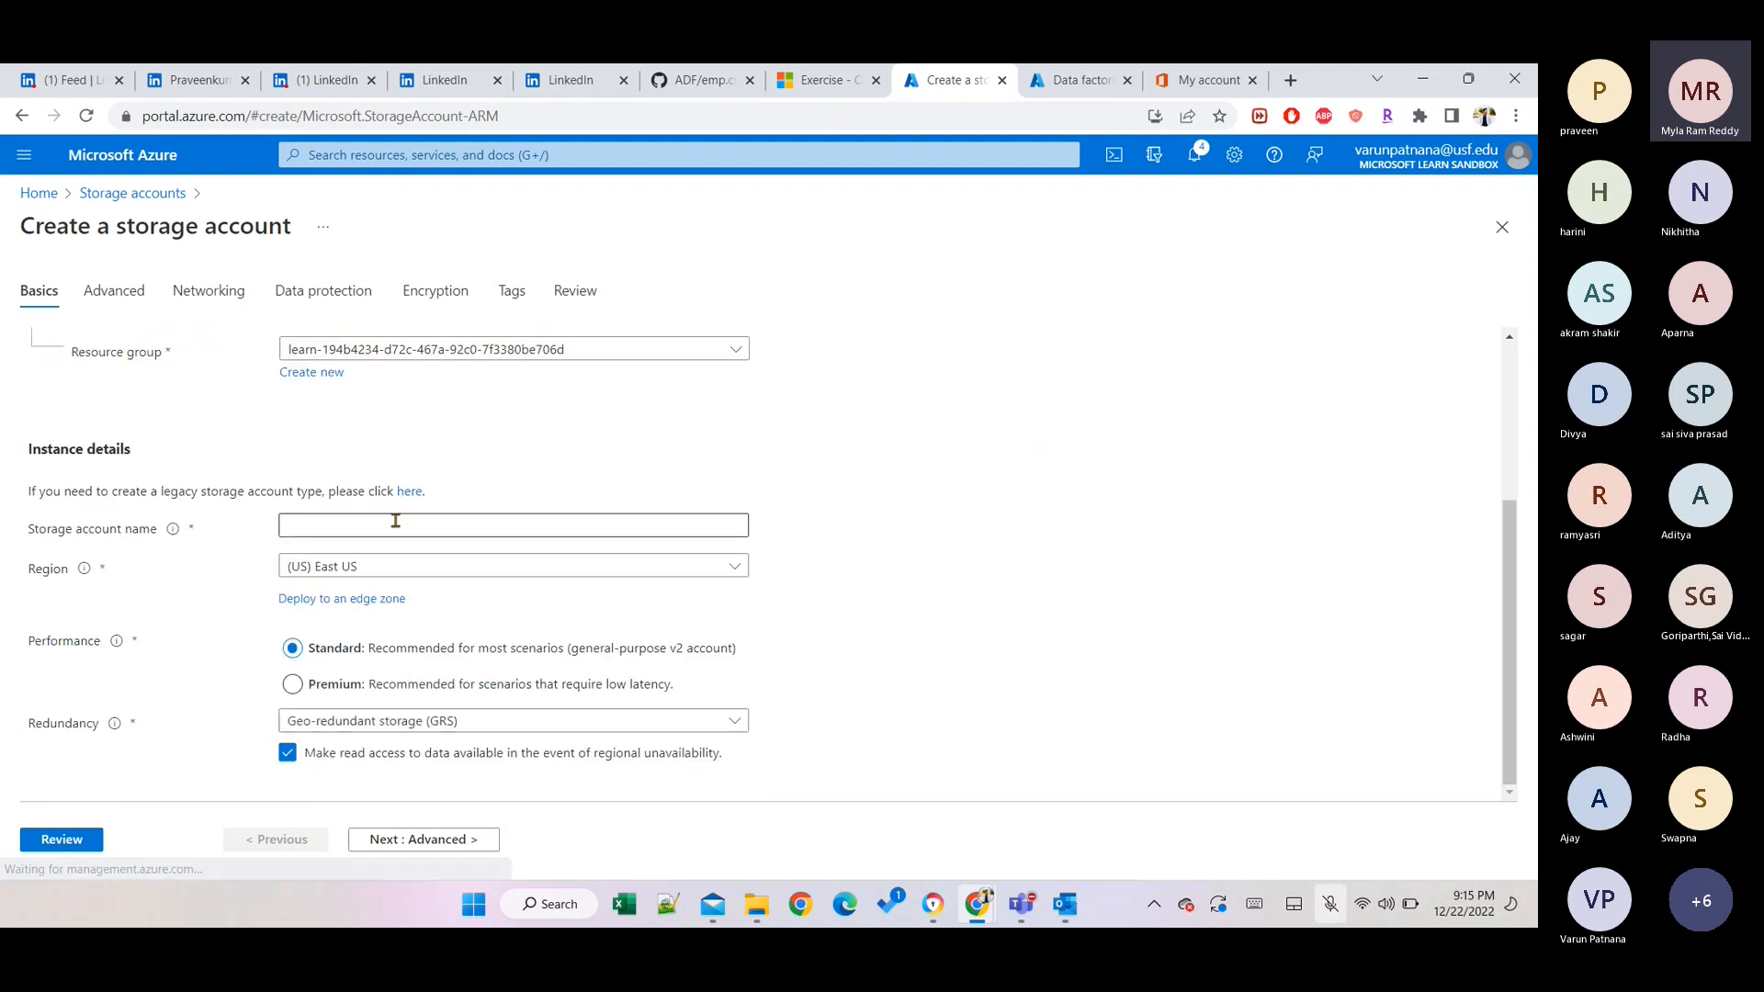
click(392, 523)
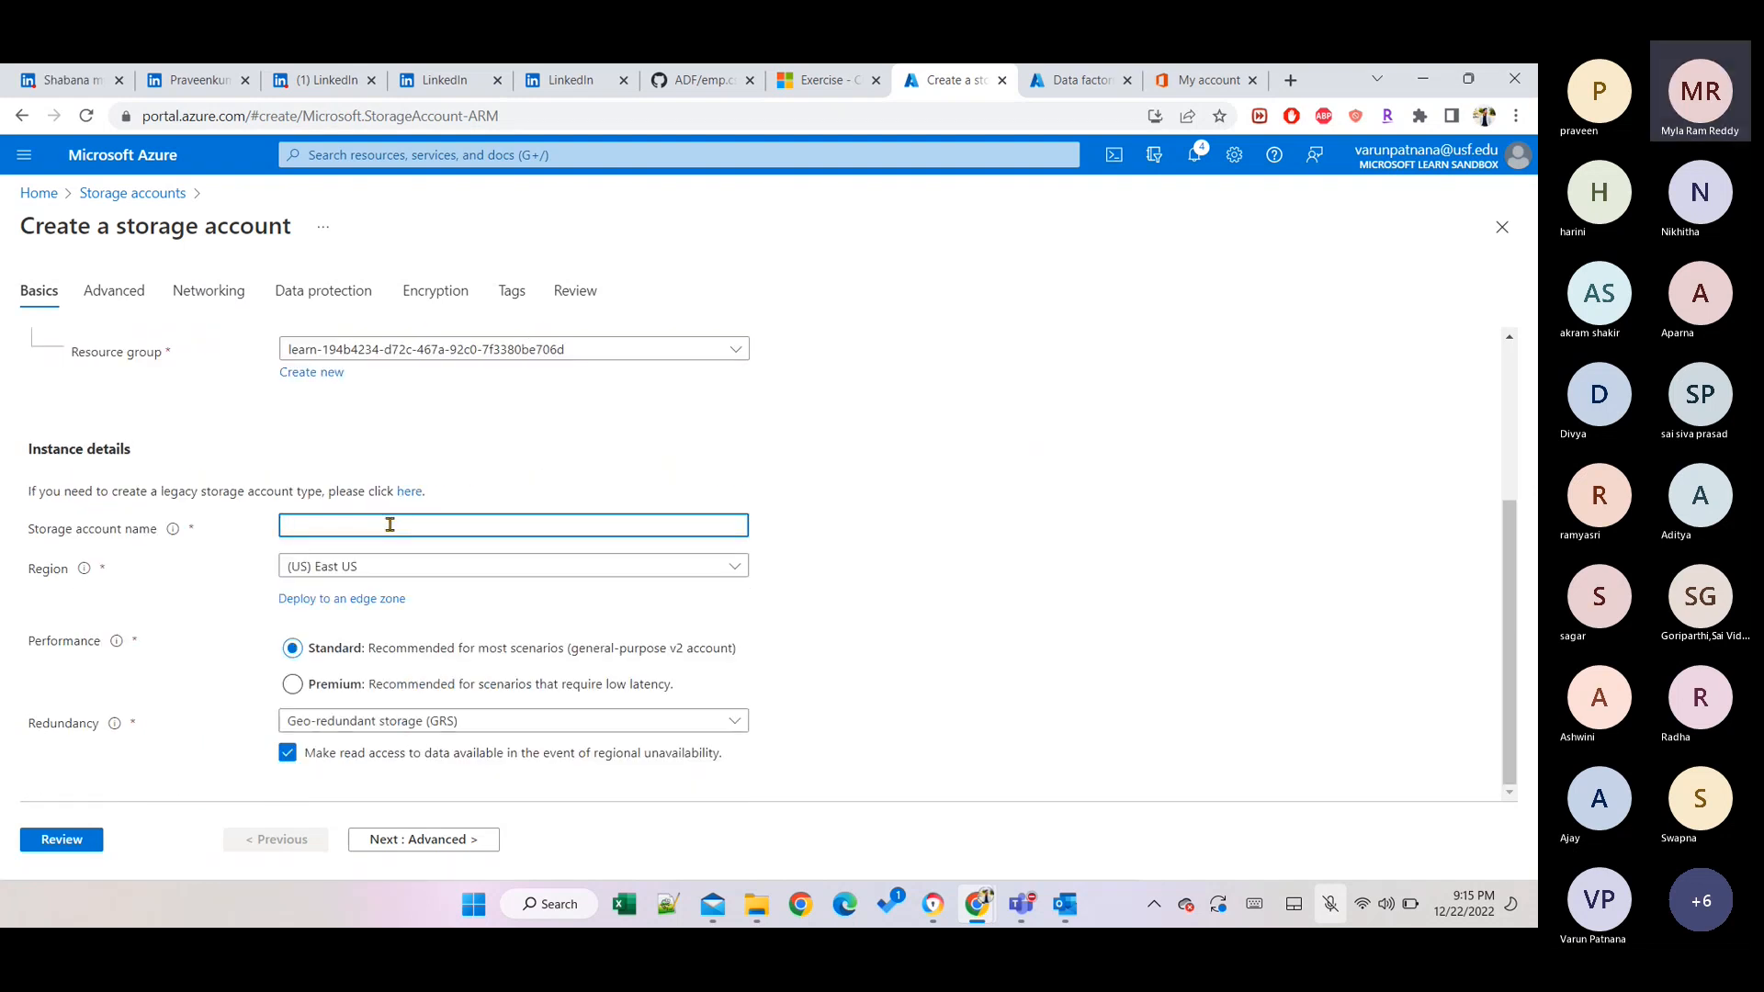
text(sa)
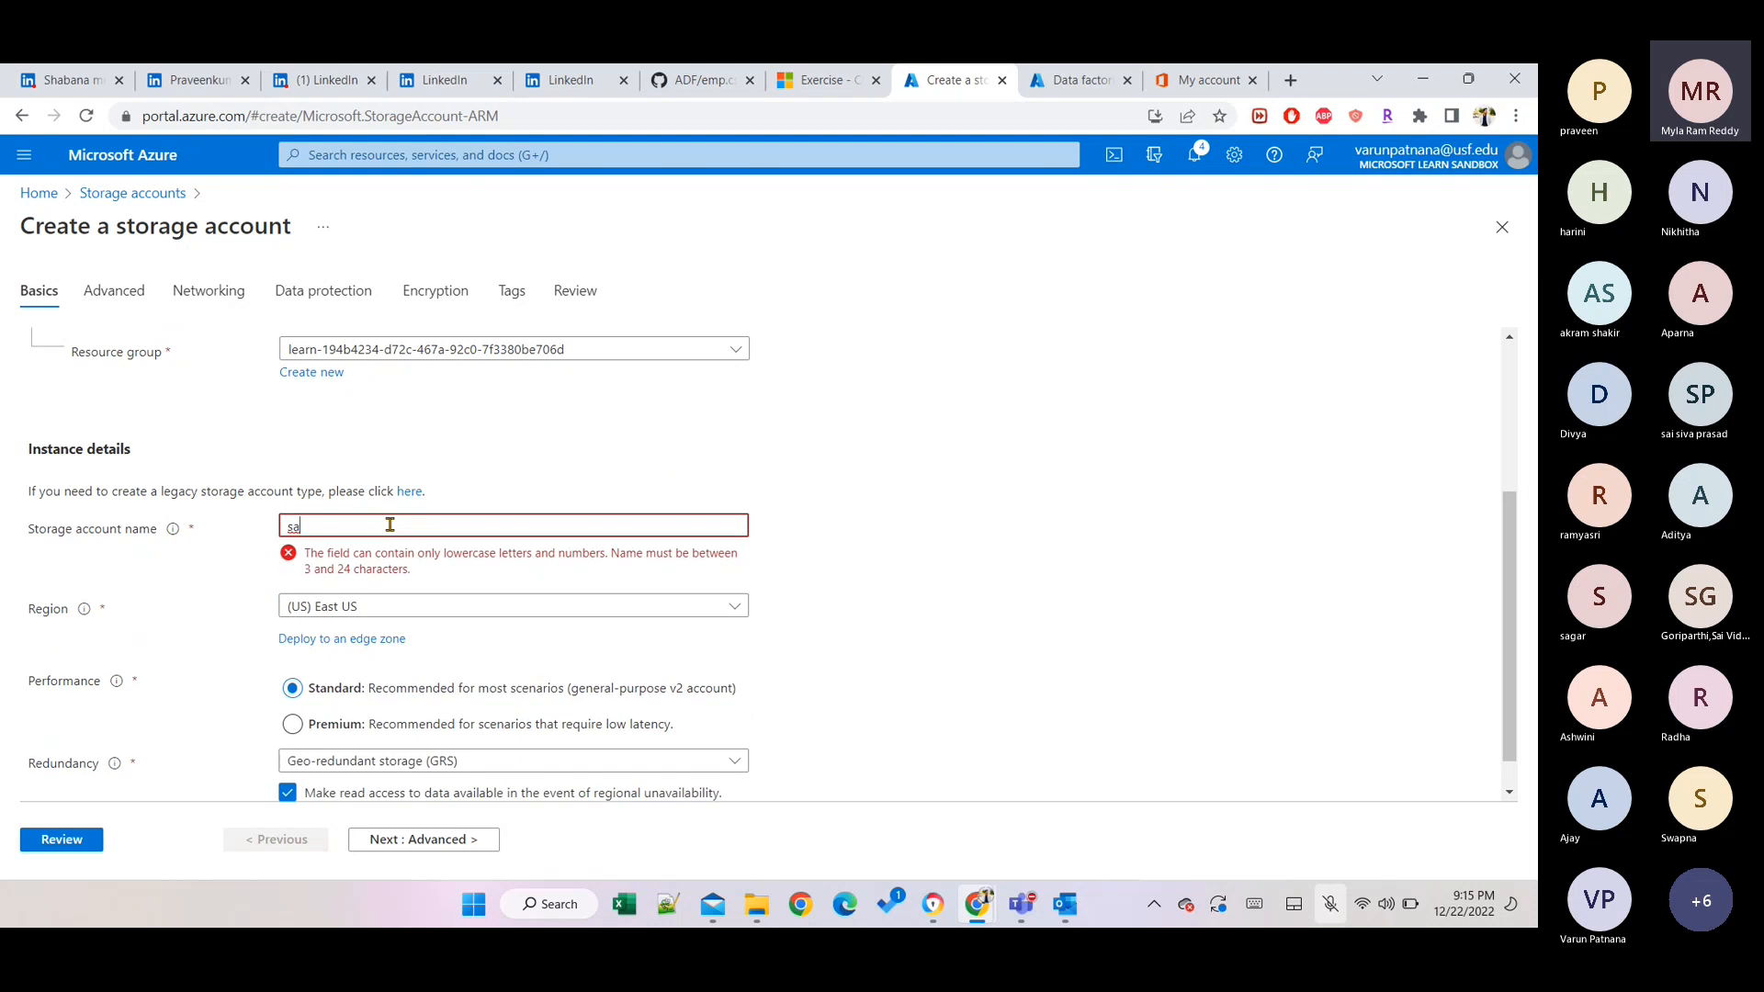
text(varun)
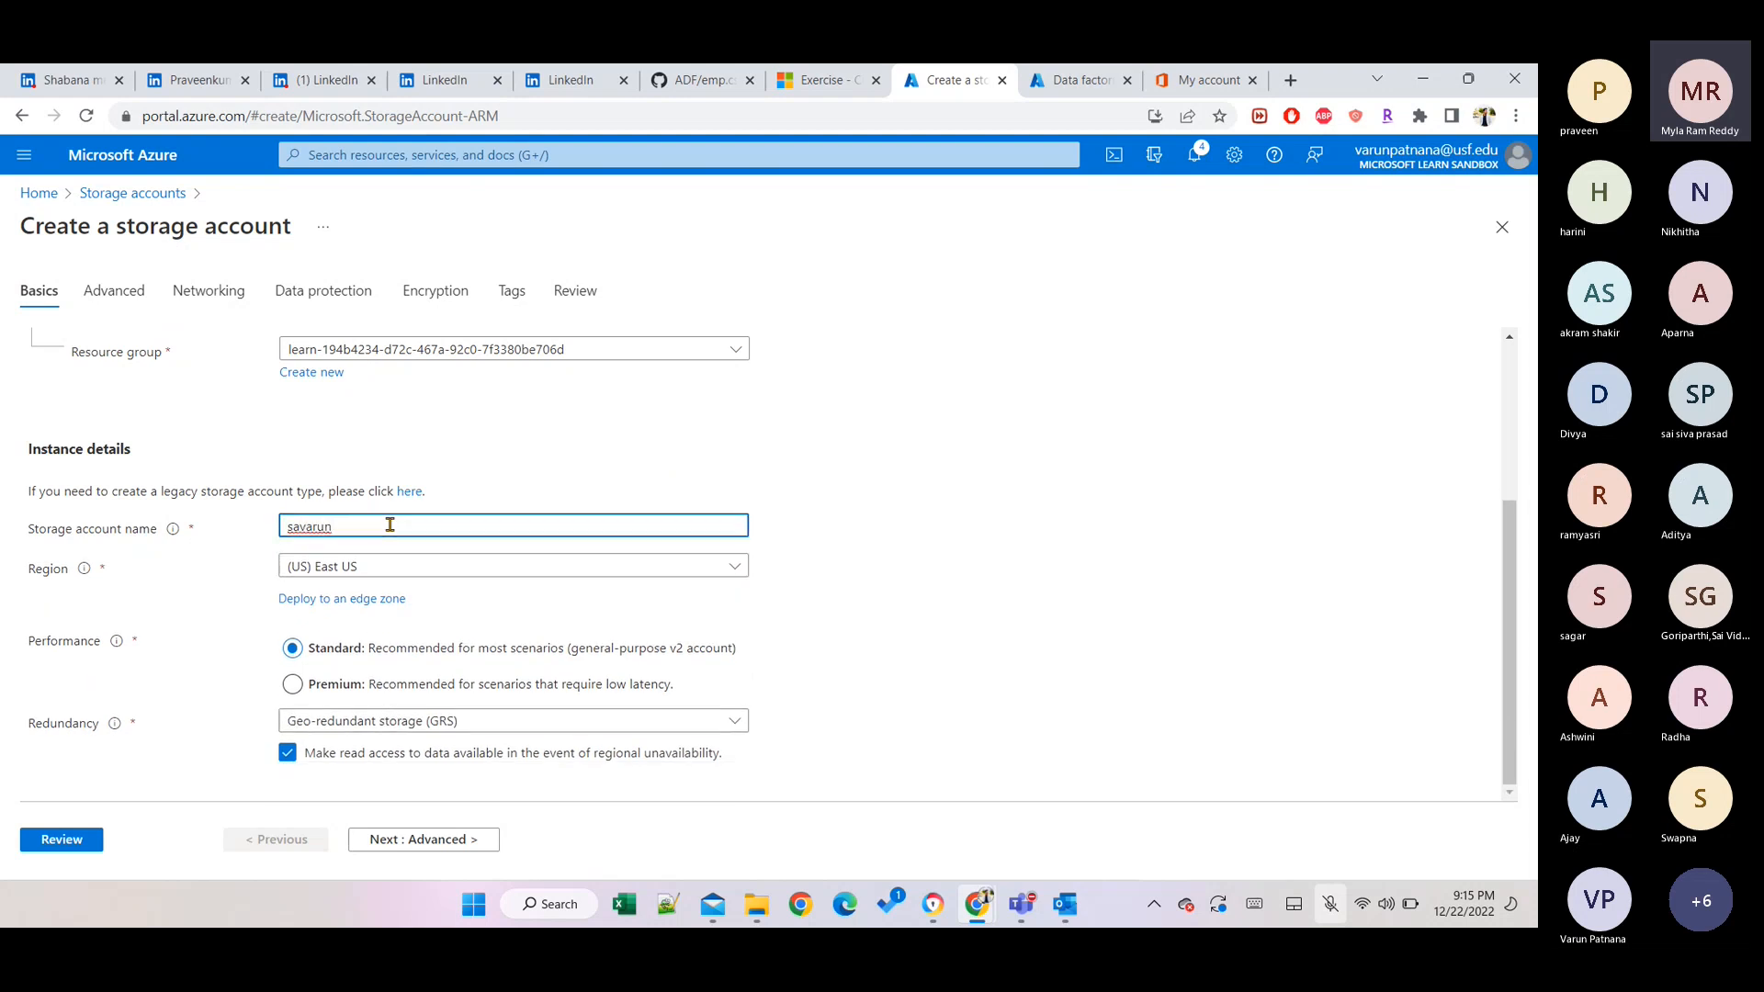
key(Tab)
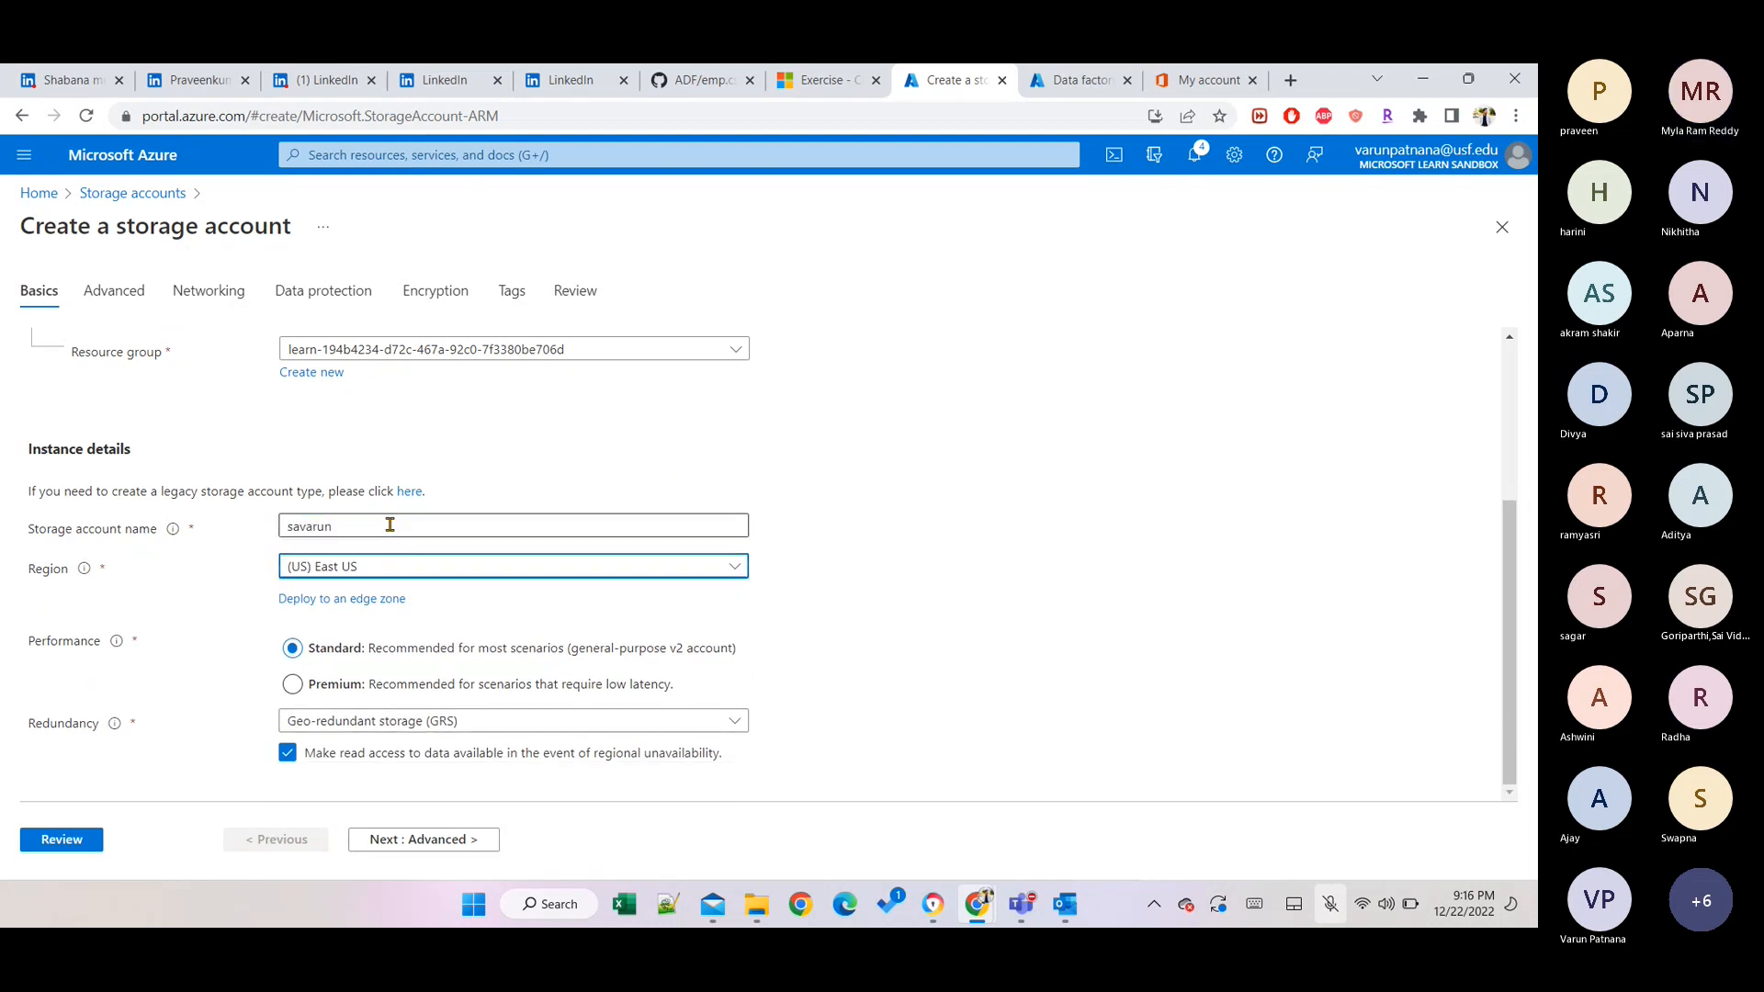
click(390, 524)
text(1)
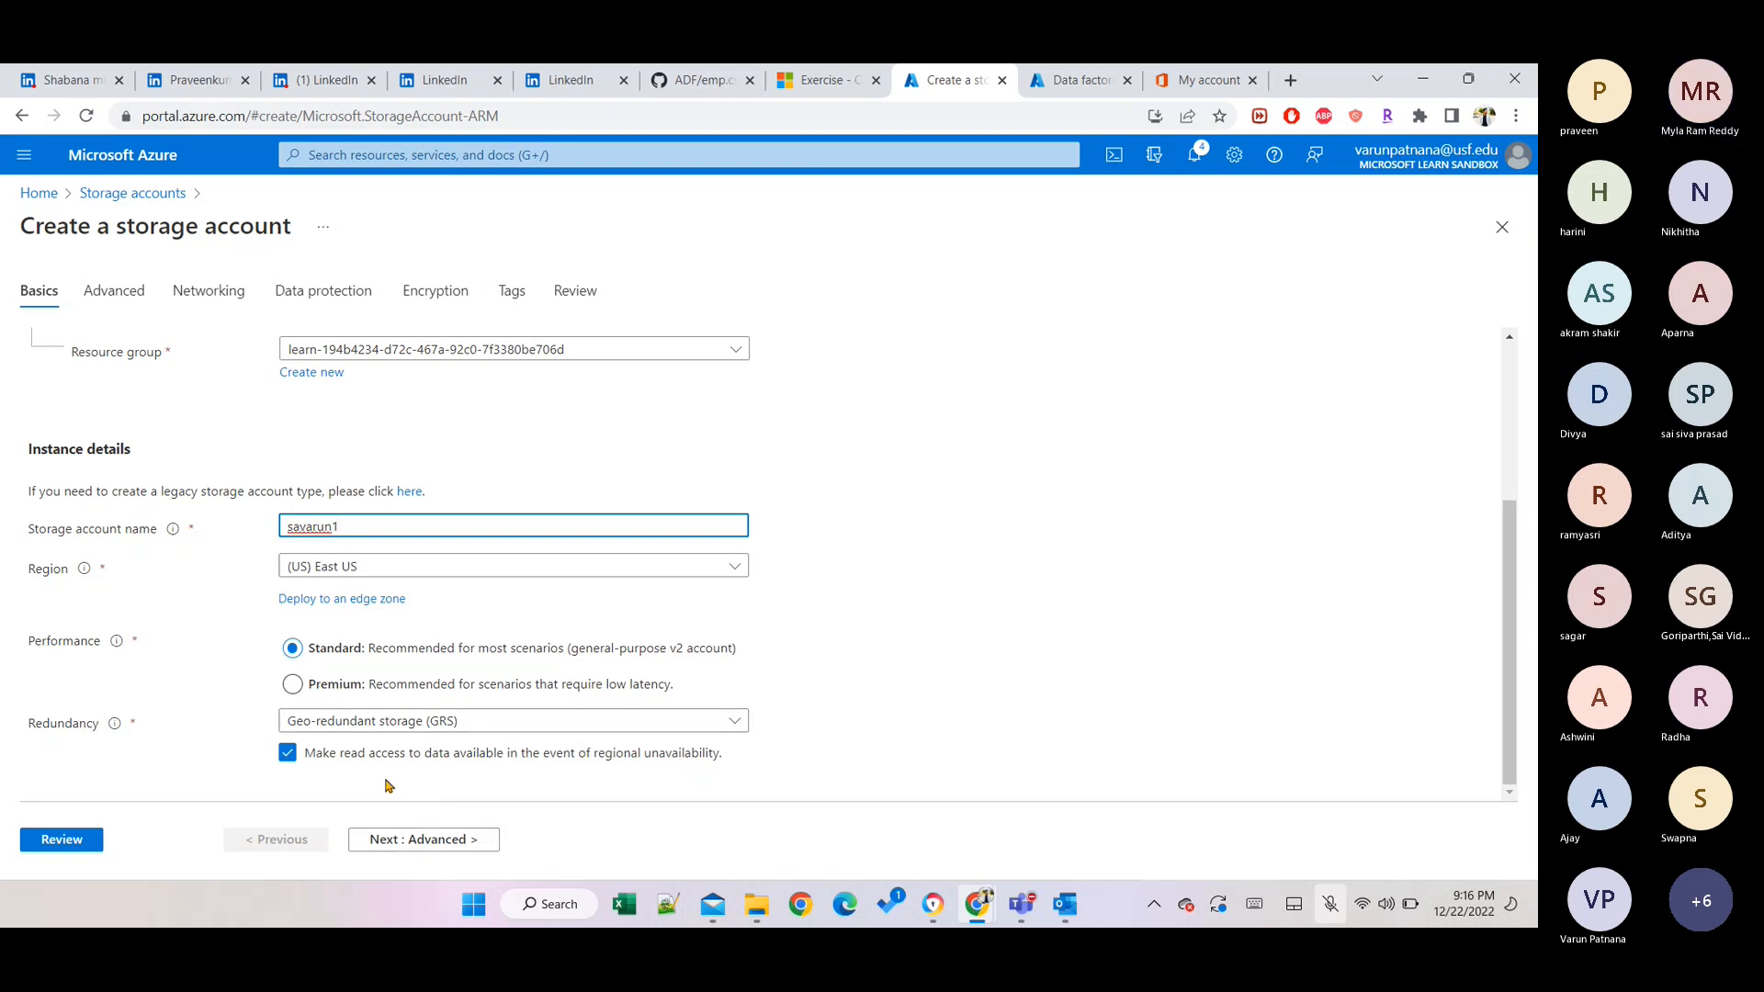
click(423, 845)
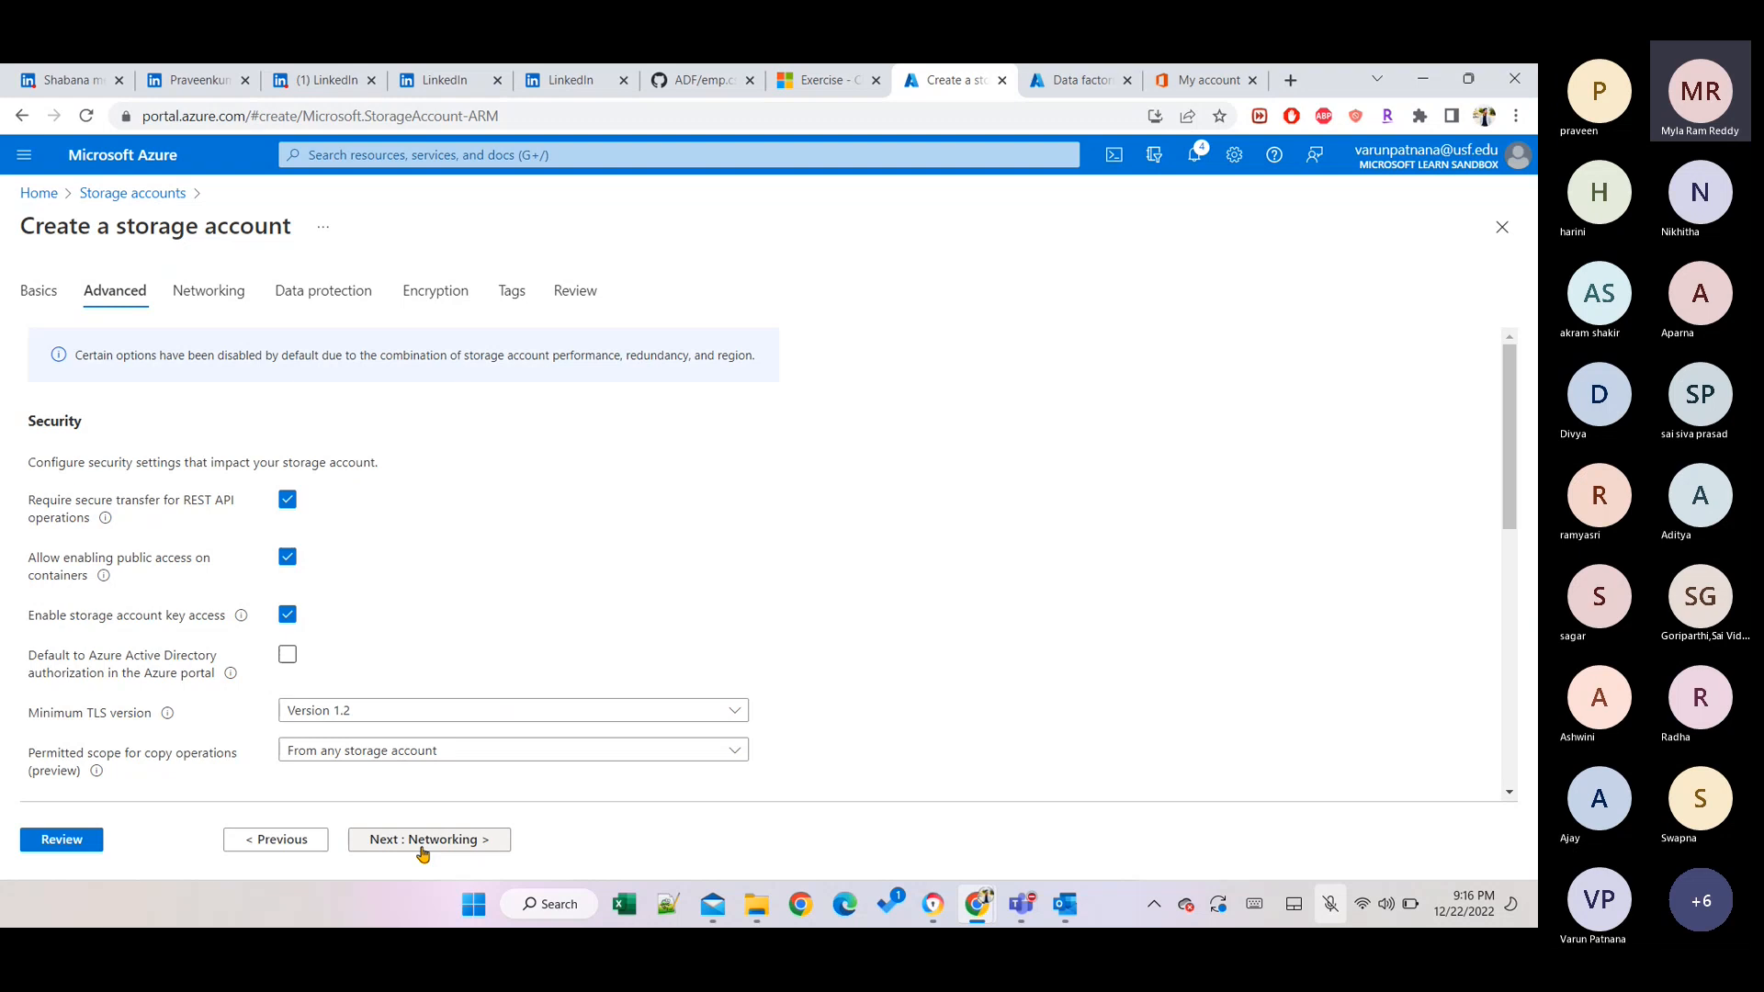
Enable the hierarchical namespace for Data Lake Storage on the Advanced tab.
scroll(395, 721, down, 2)
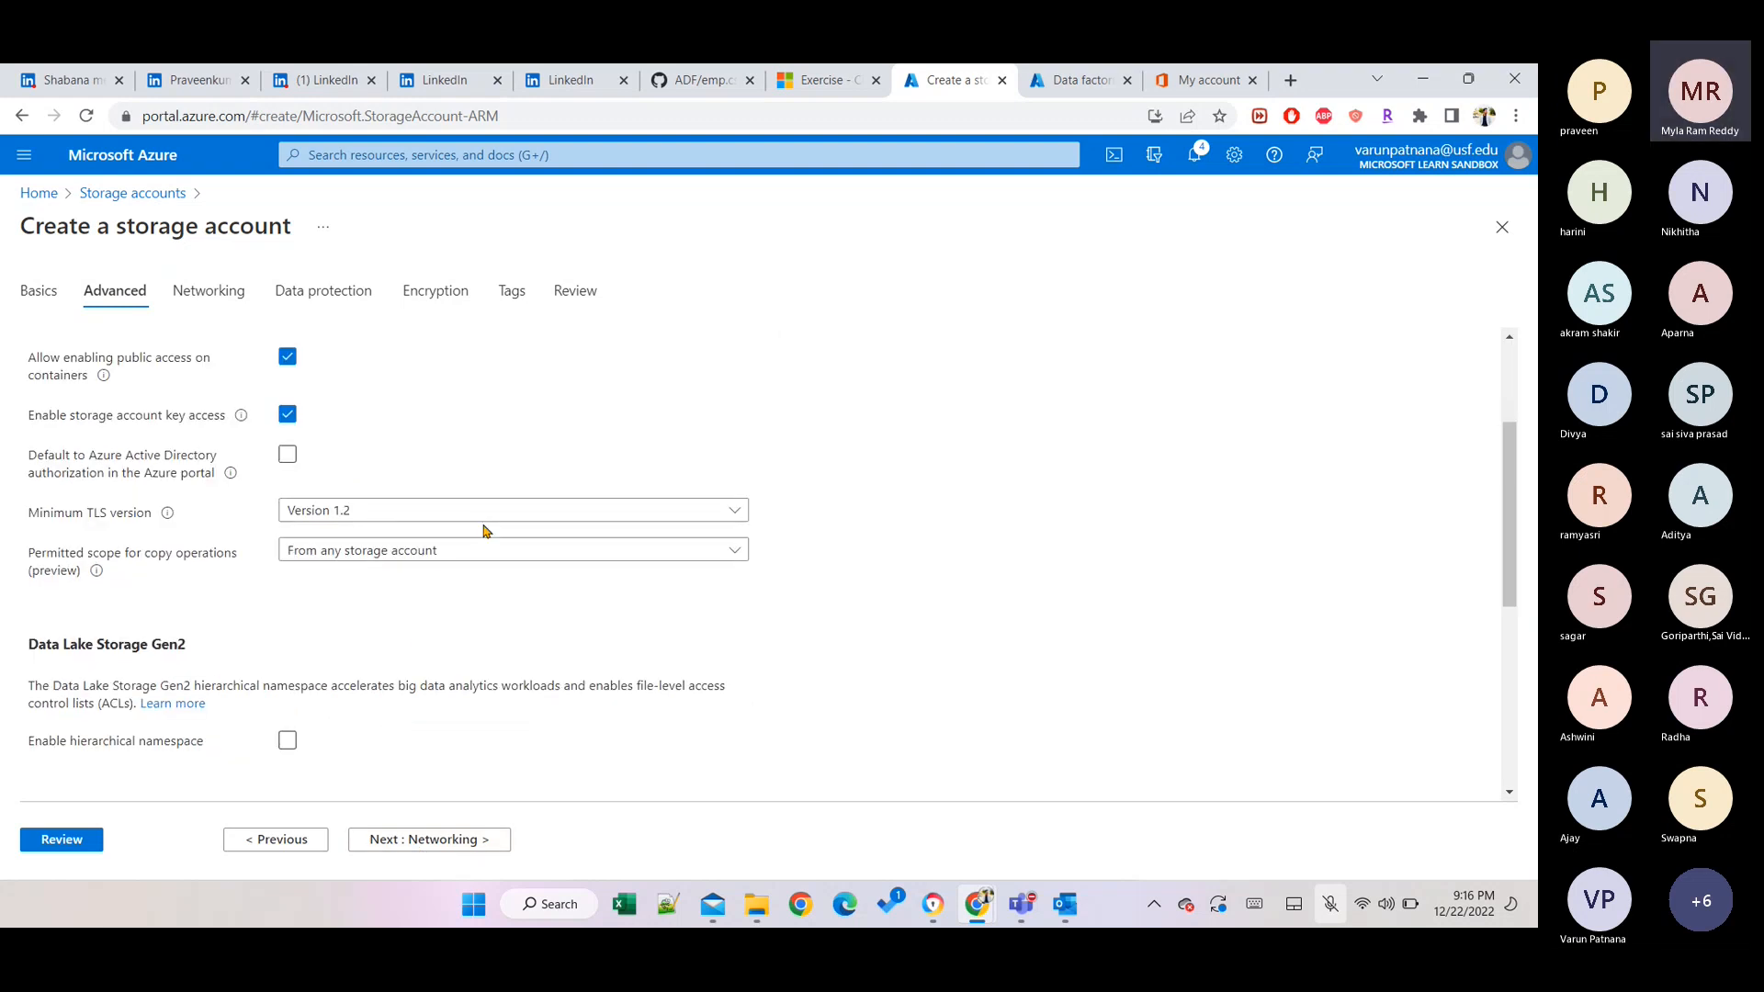
click(459, 551)
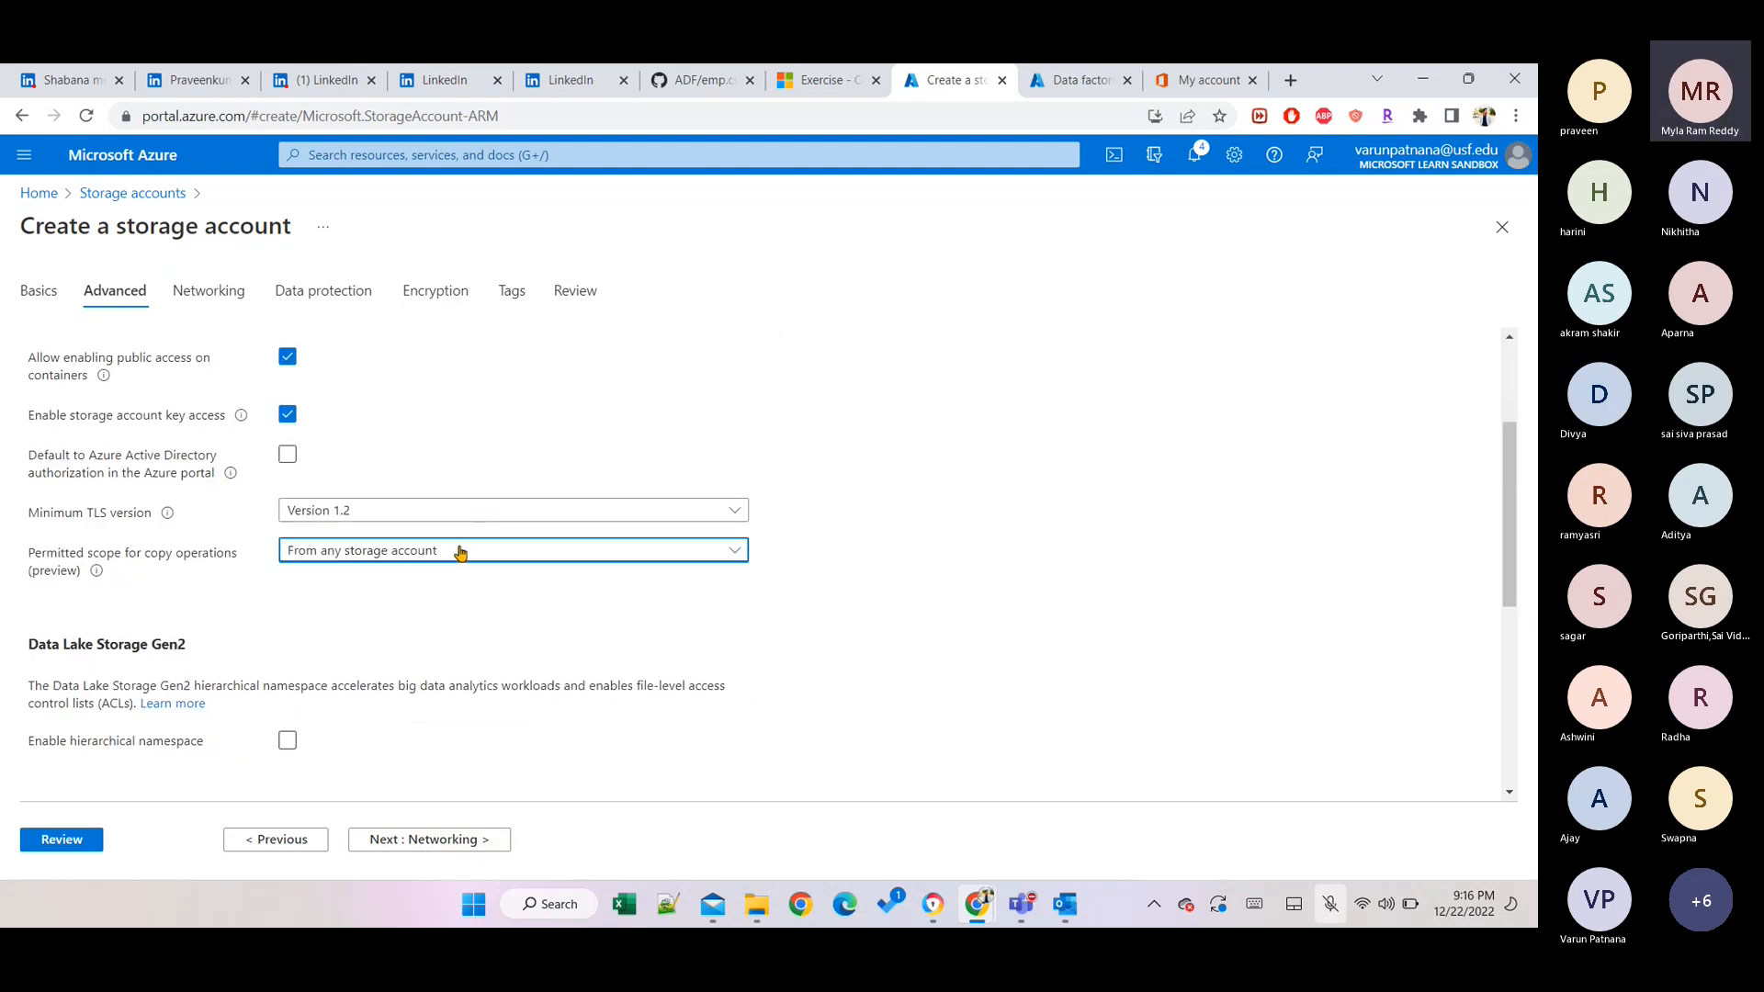
click(874, 478)
scroll(873, 478, down, 2)
scroll(874, 478, up, 2)
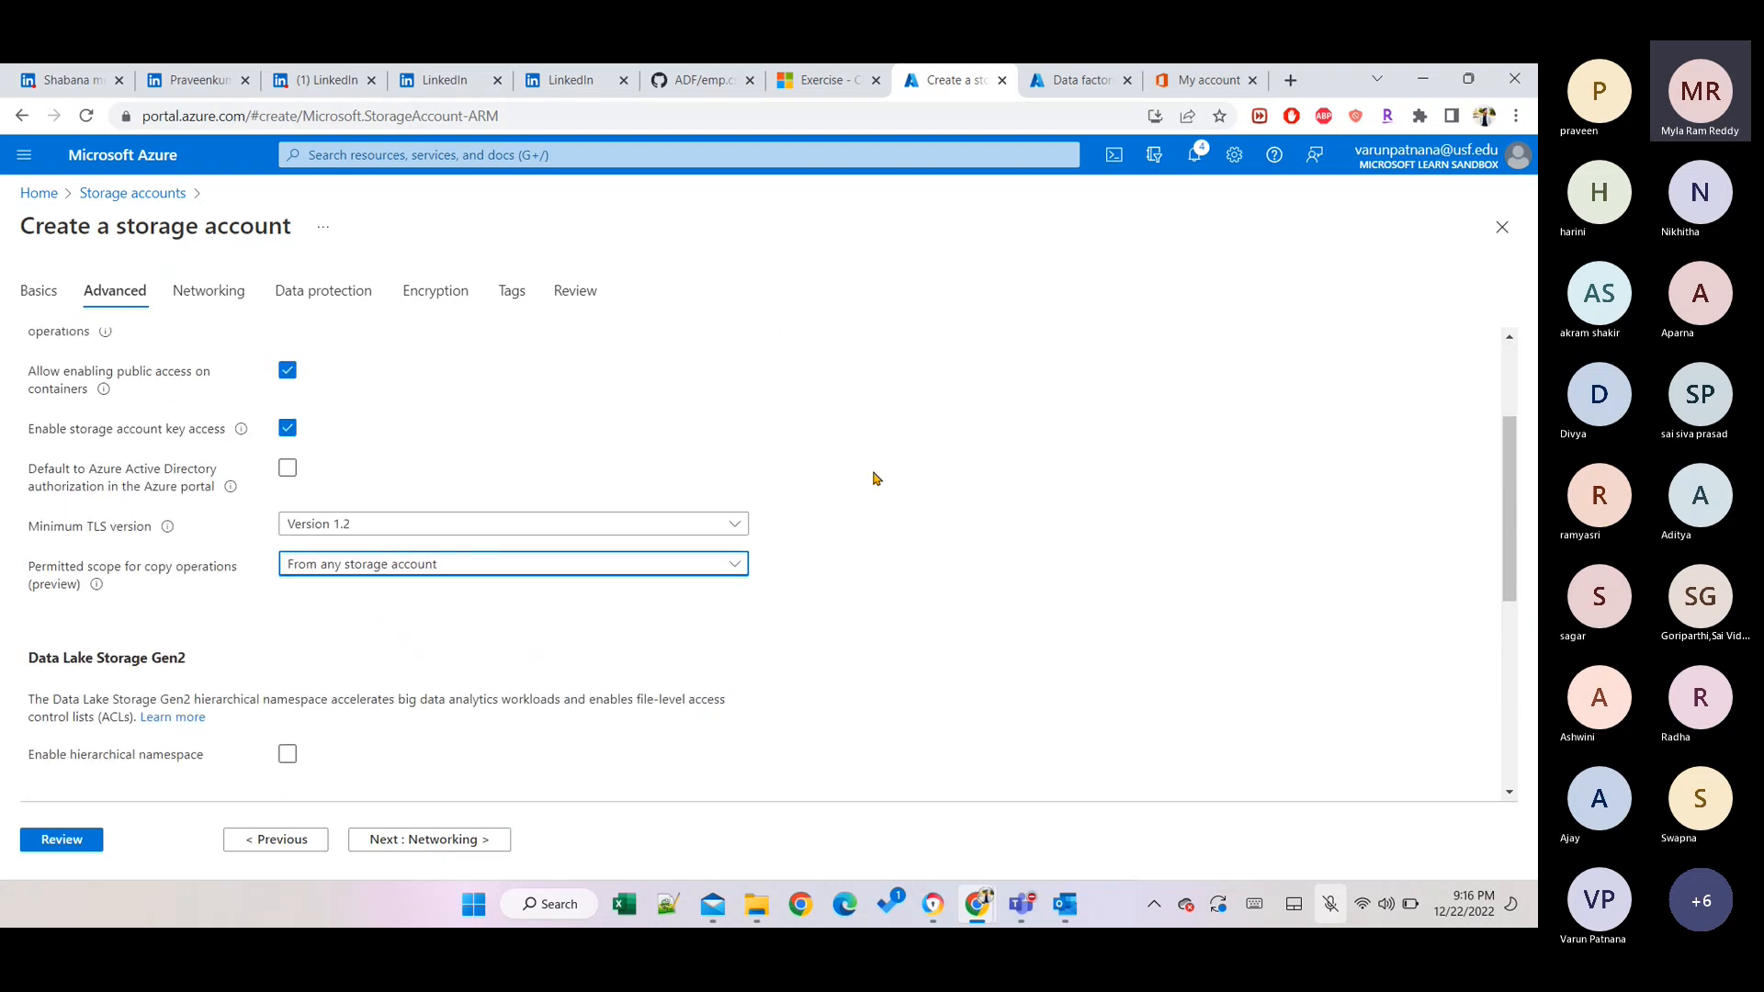
scroll(874, 478, down, 3)
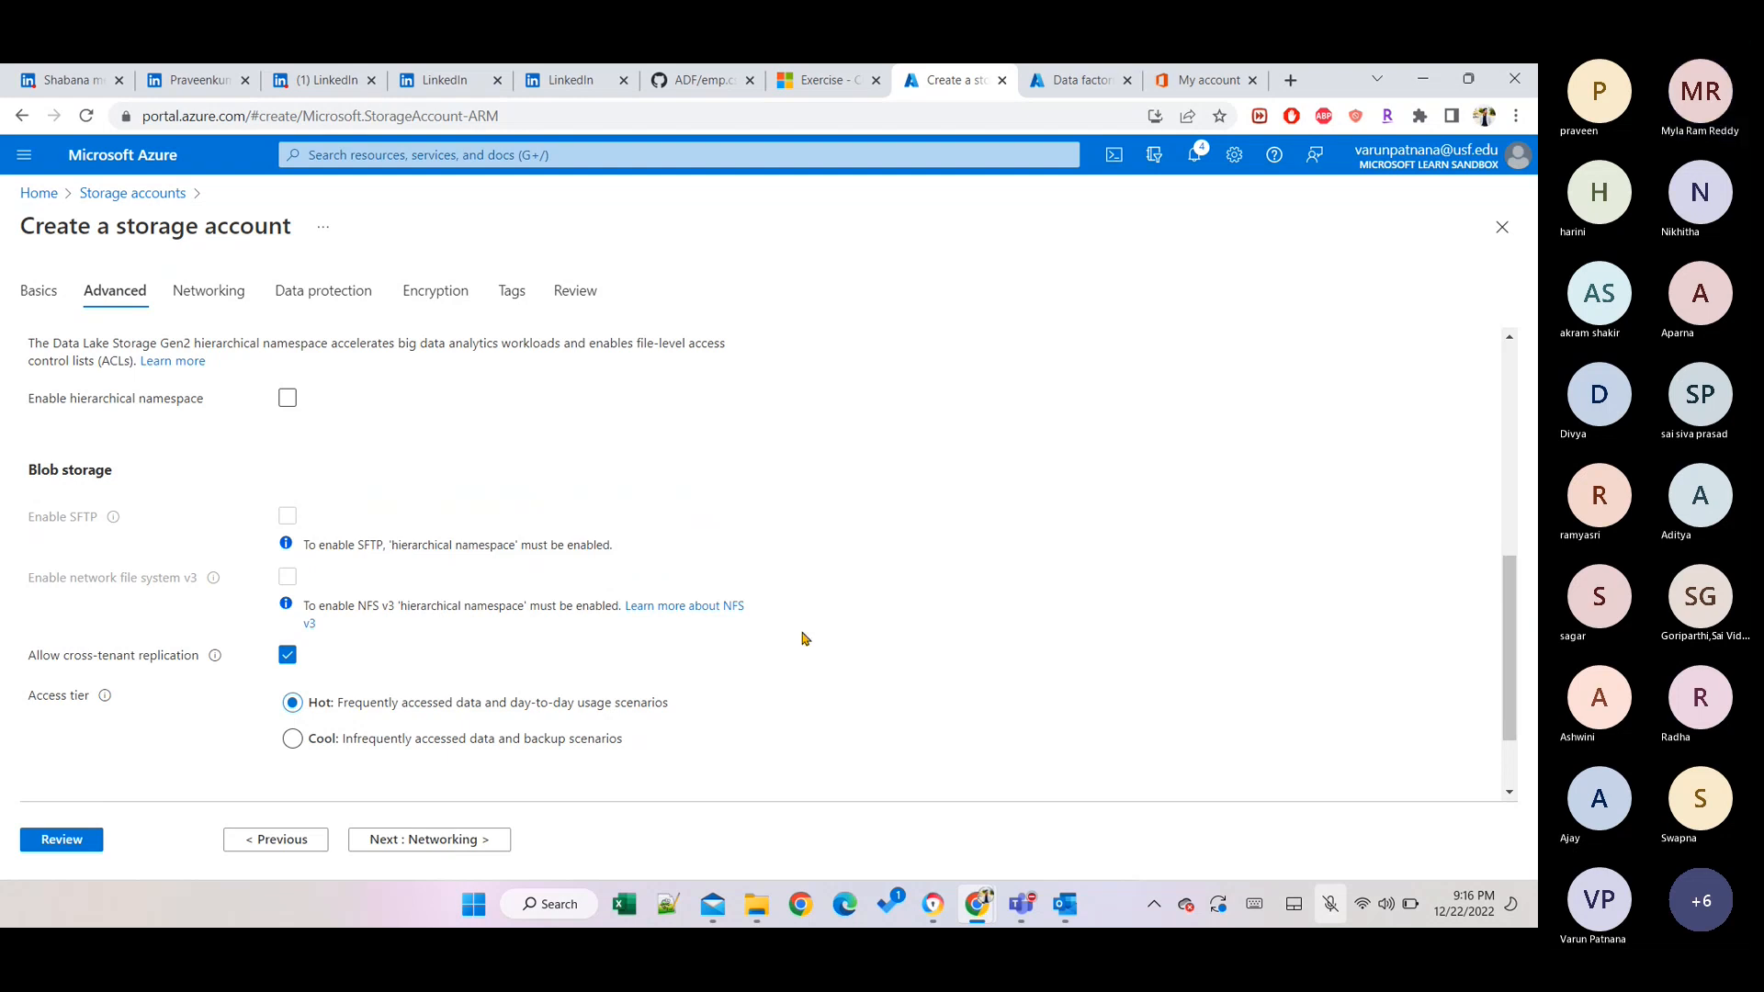
scroll(800, 637, down, 1)
scroll(800, 638, up, 1)
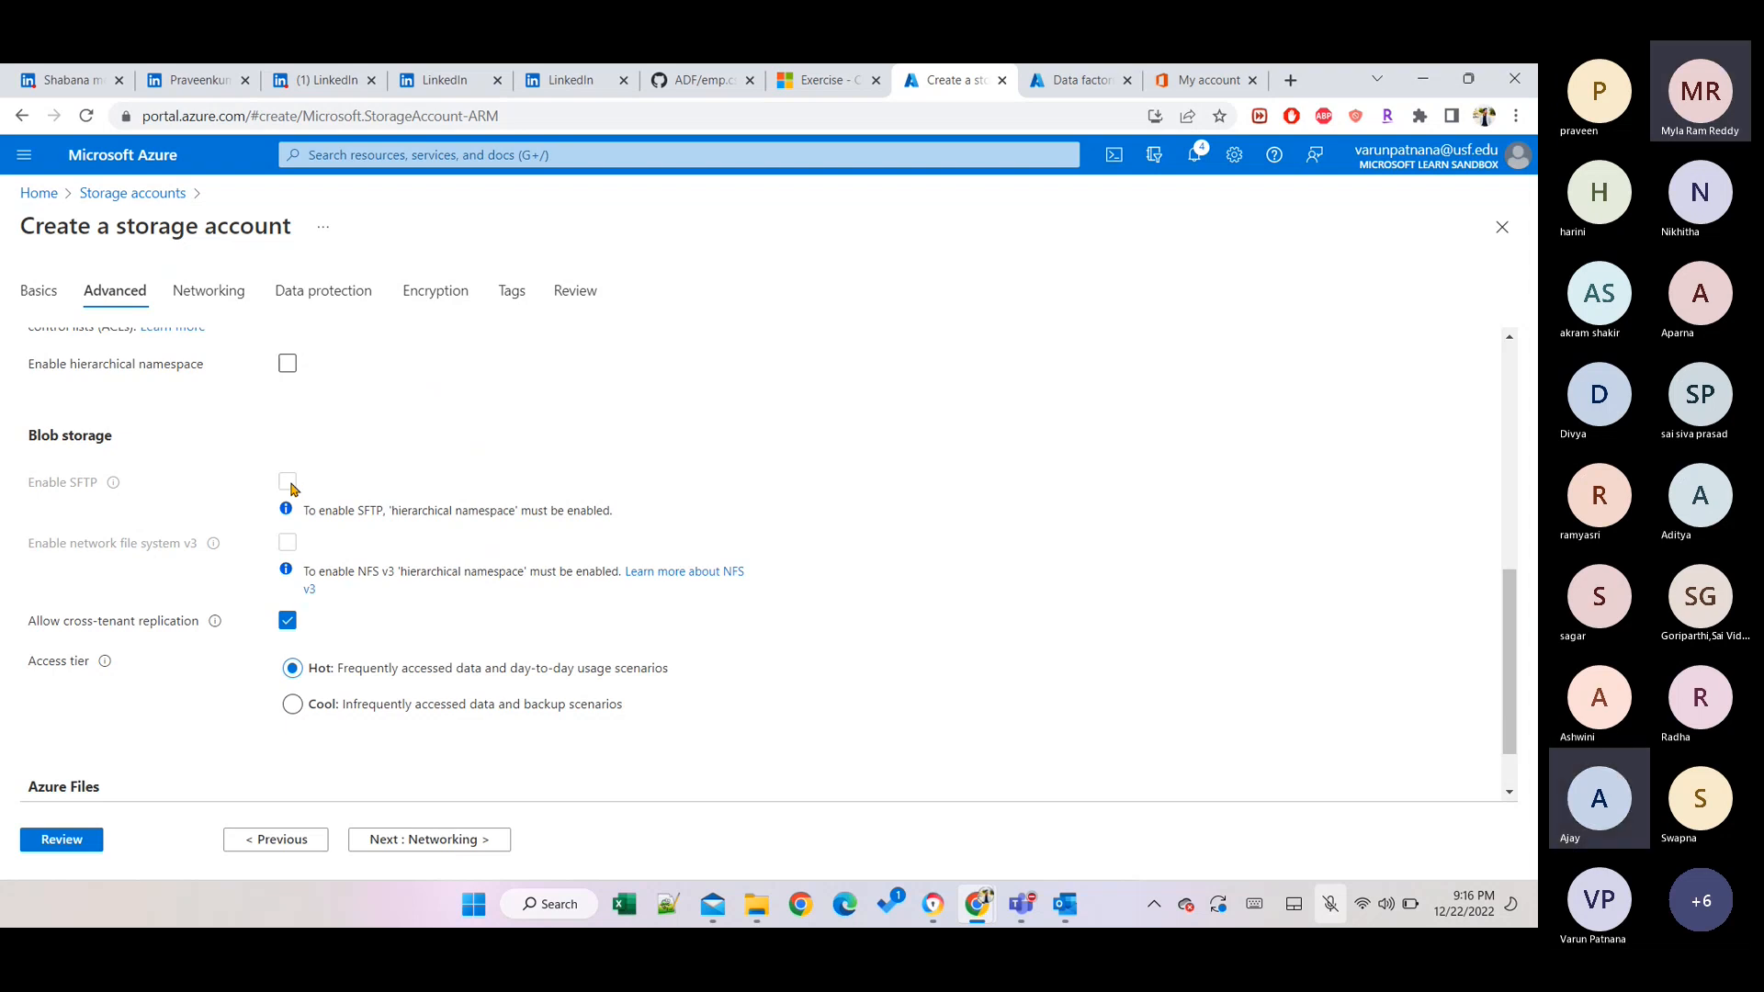
scroll(292, 438, up, 1)
click(289, 402)
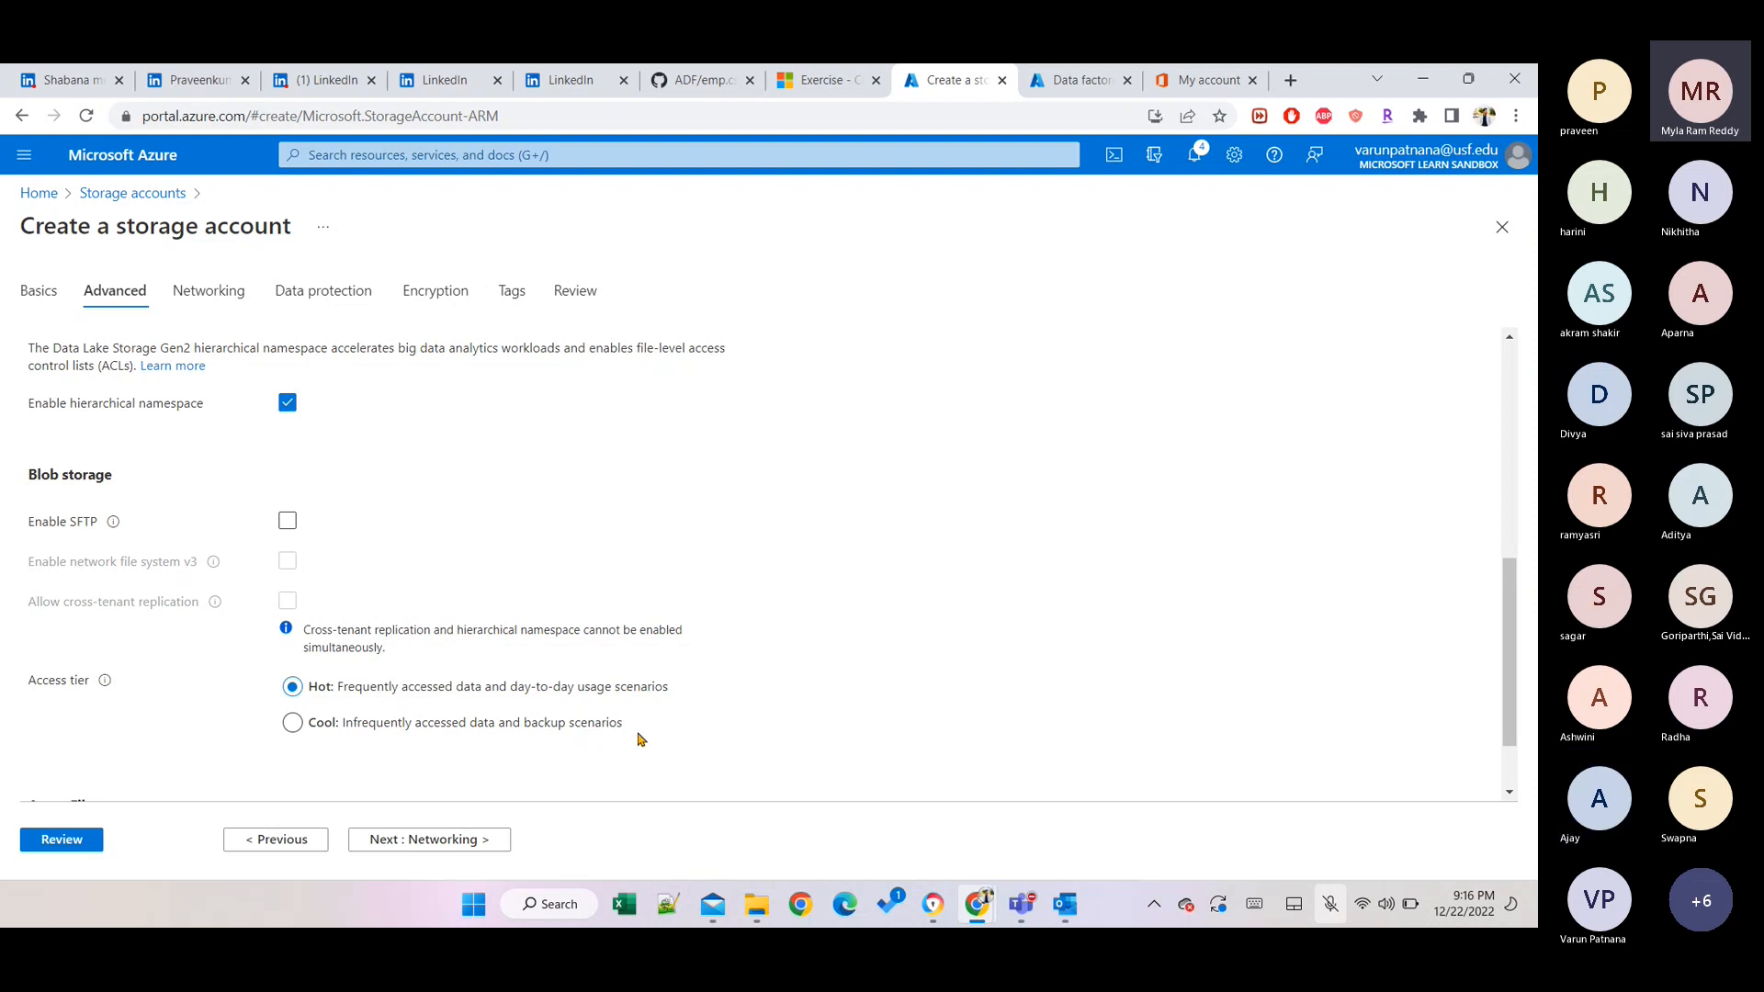
Move to the Review tab to see savarun1's summary: eastus, Standard, RA-GRS.
scroll(640, 739, up, 3)
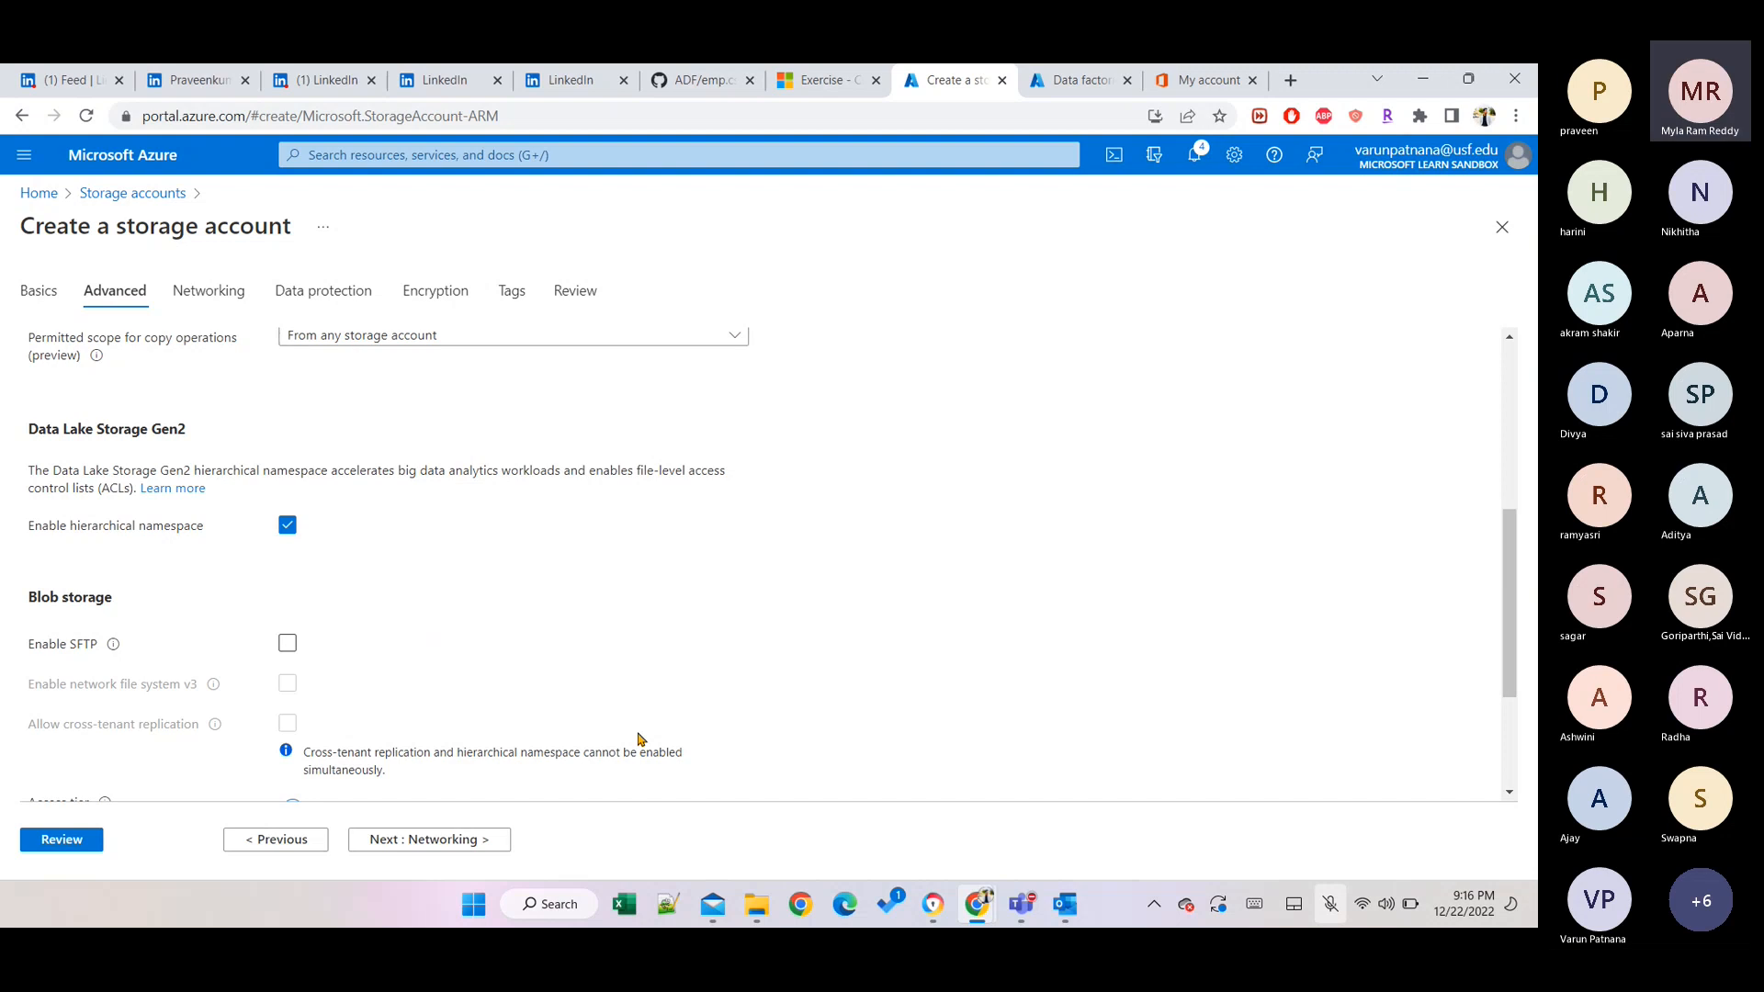
click(1330, 904)
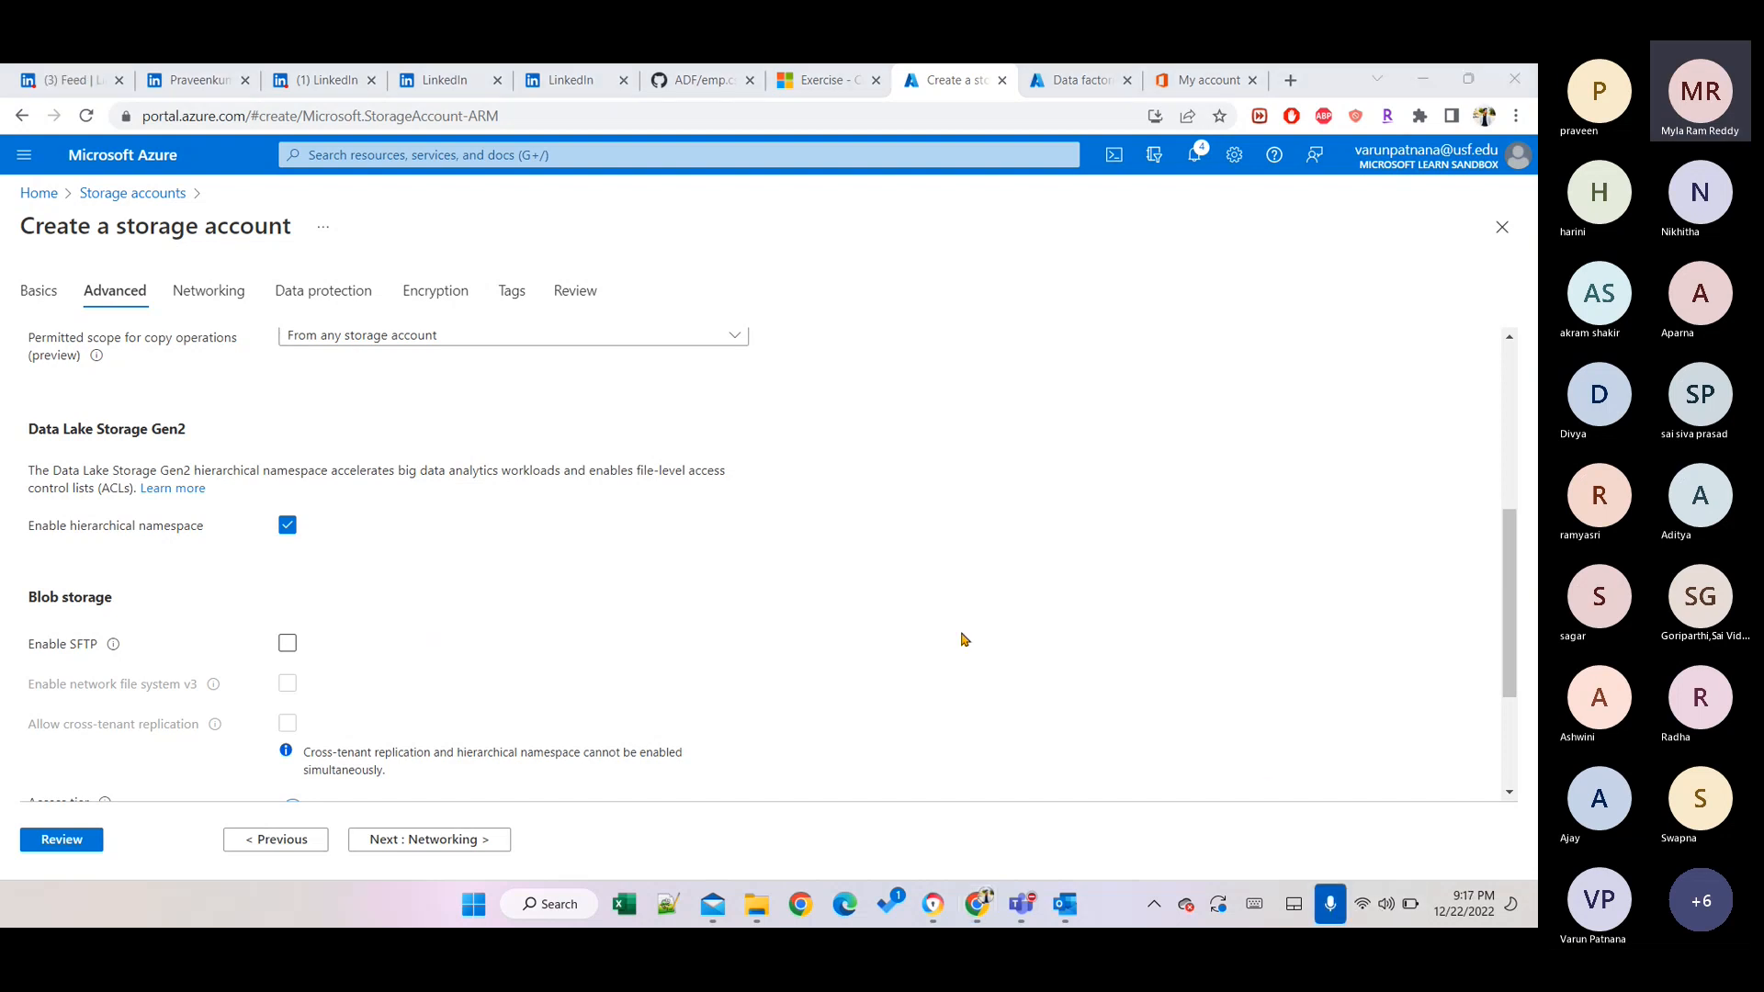
scroll(964, 638, up, 1)
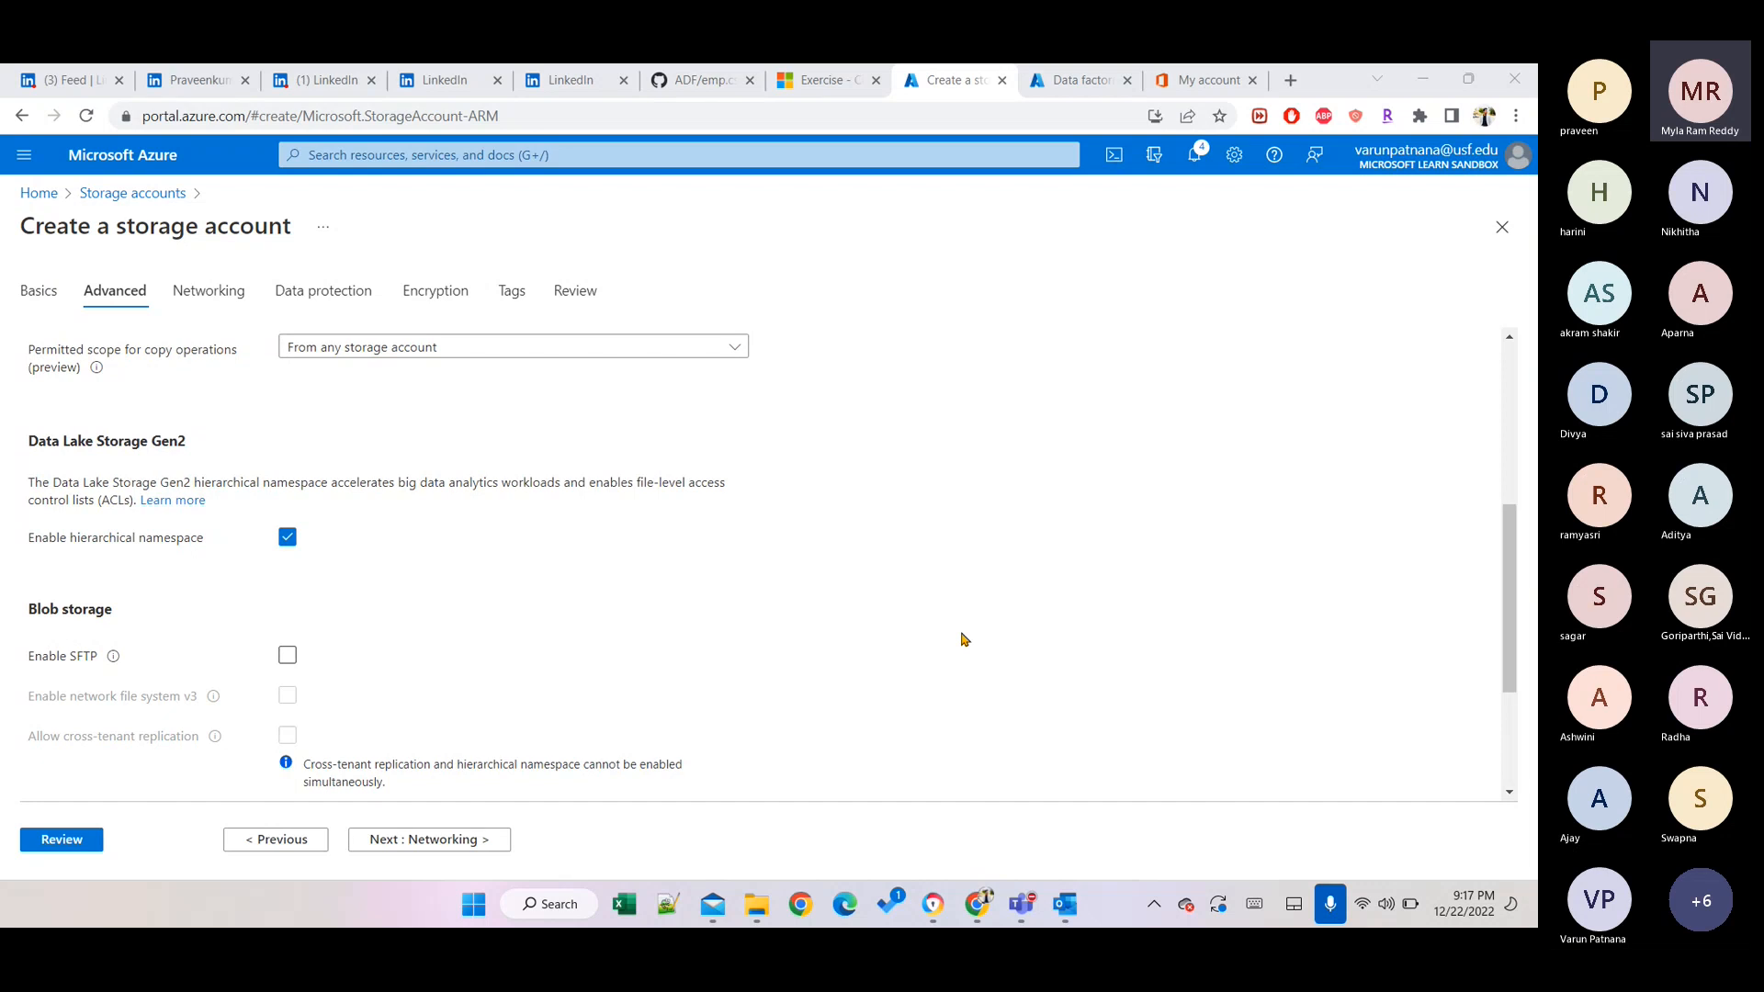
scroll(963, 638, up, 4)
scroll(963, 639, down, 2)
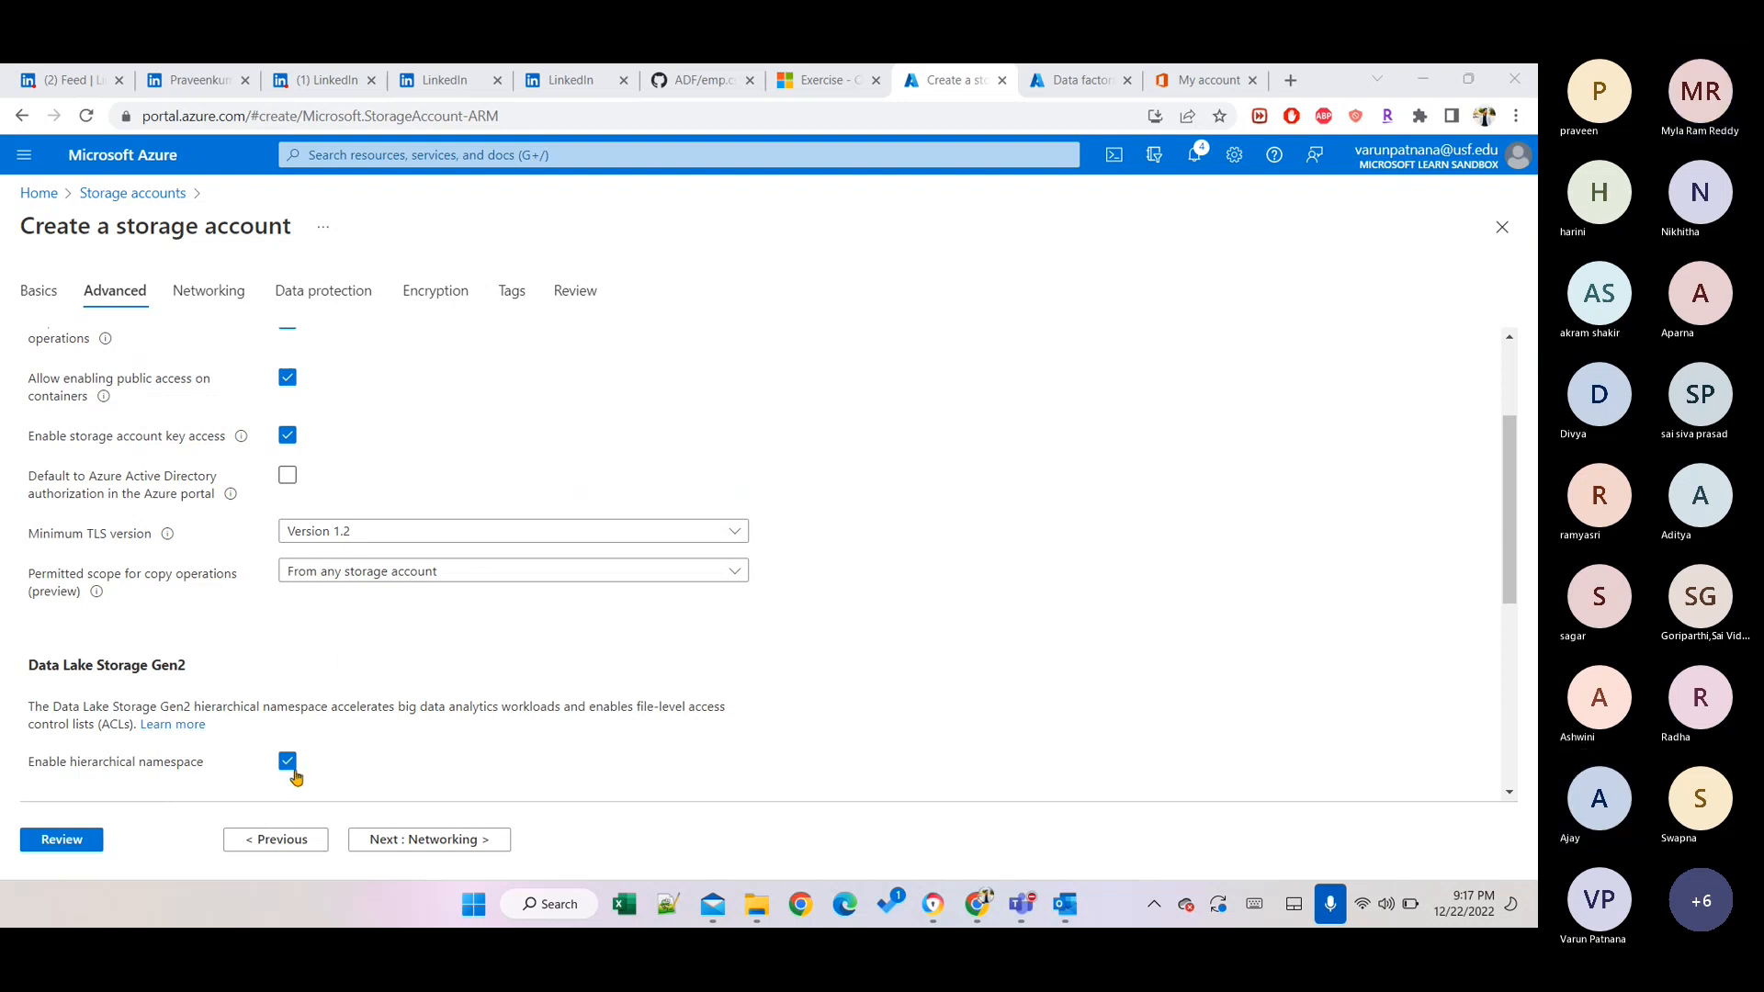
click(34, 840)
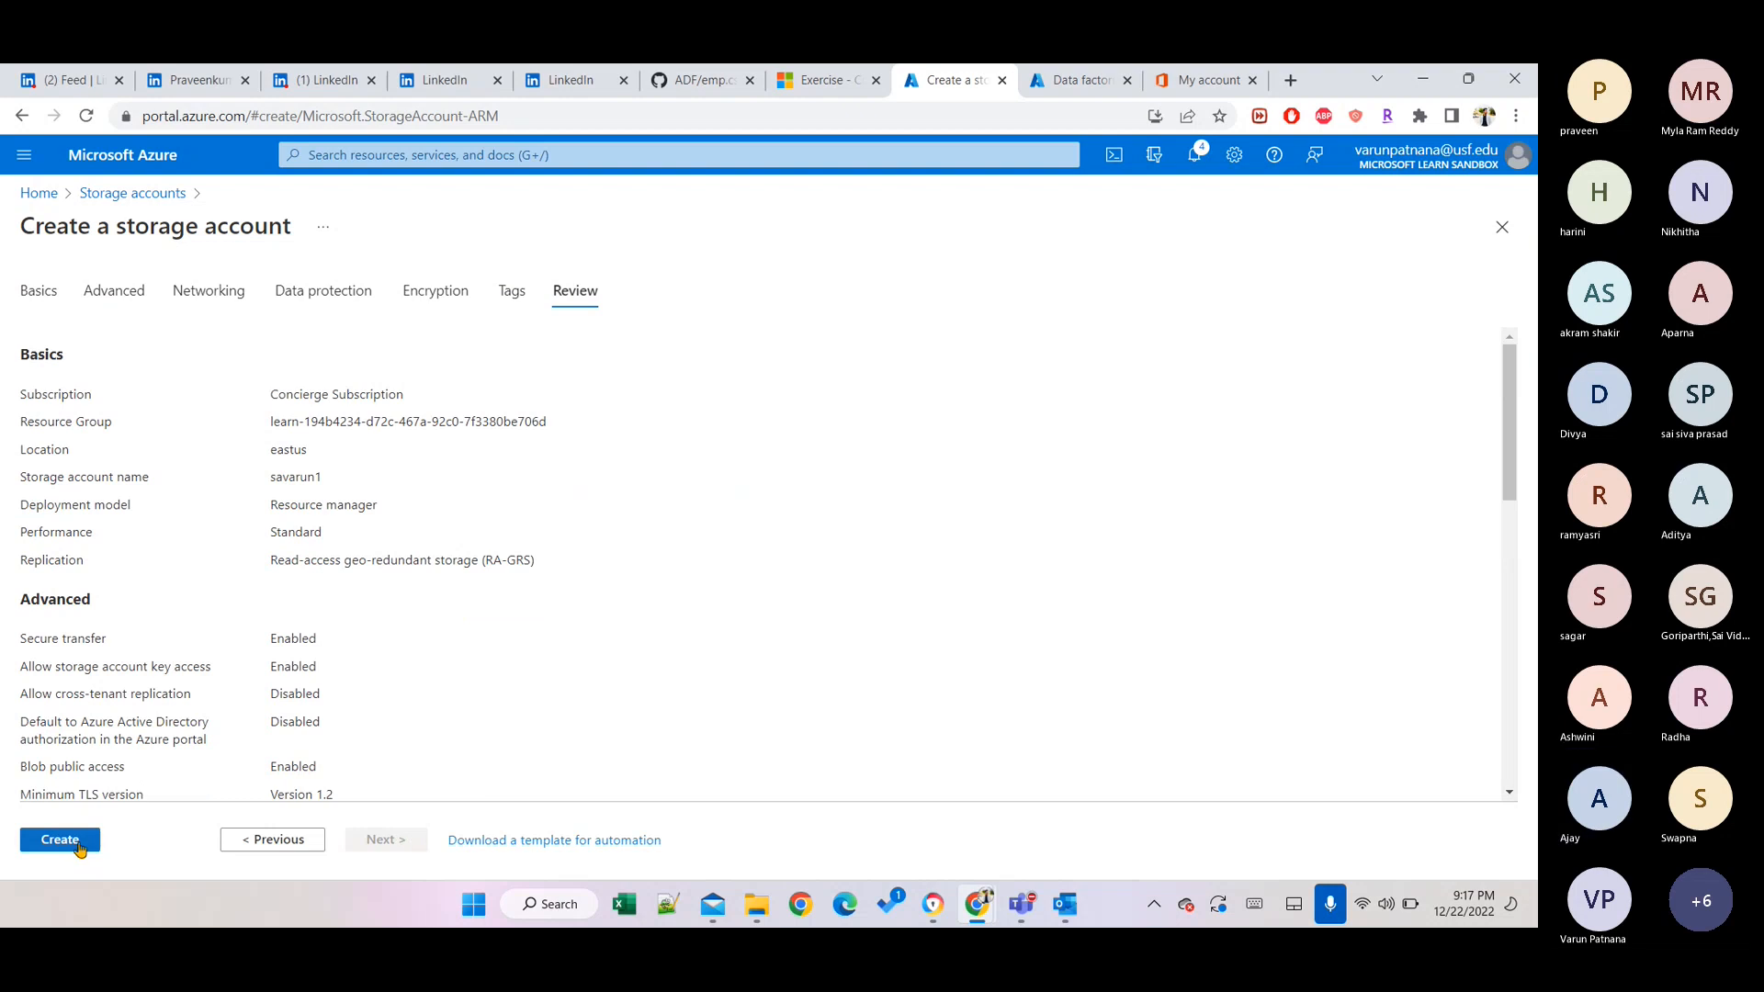
Create the savarun1 storage account and wait until the deployment completes.
click(79, 845)
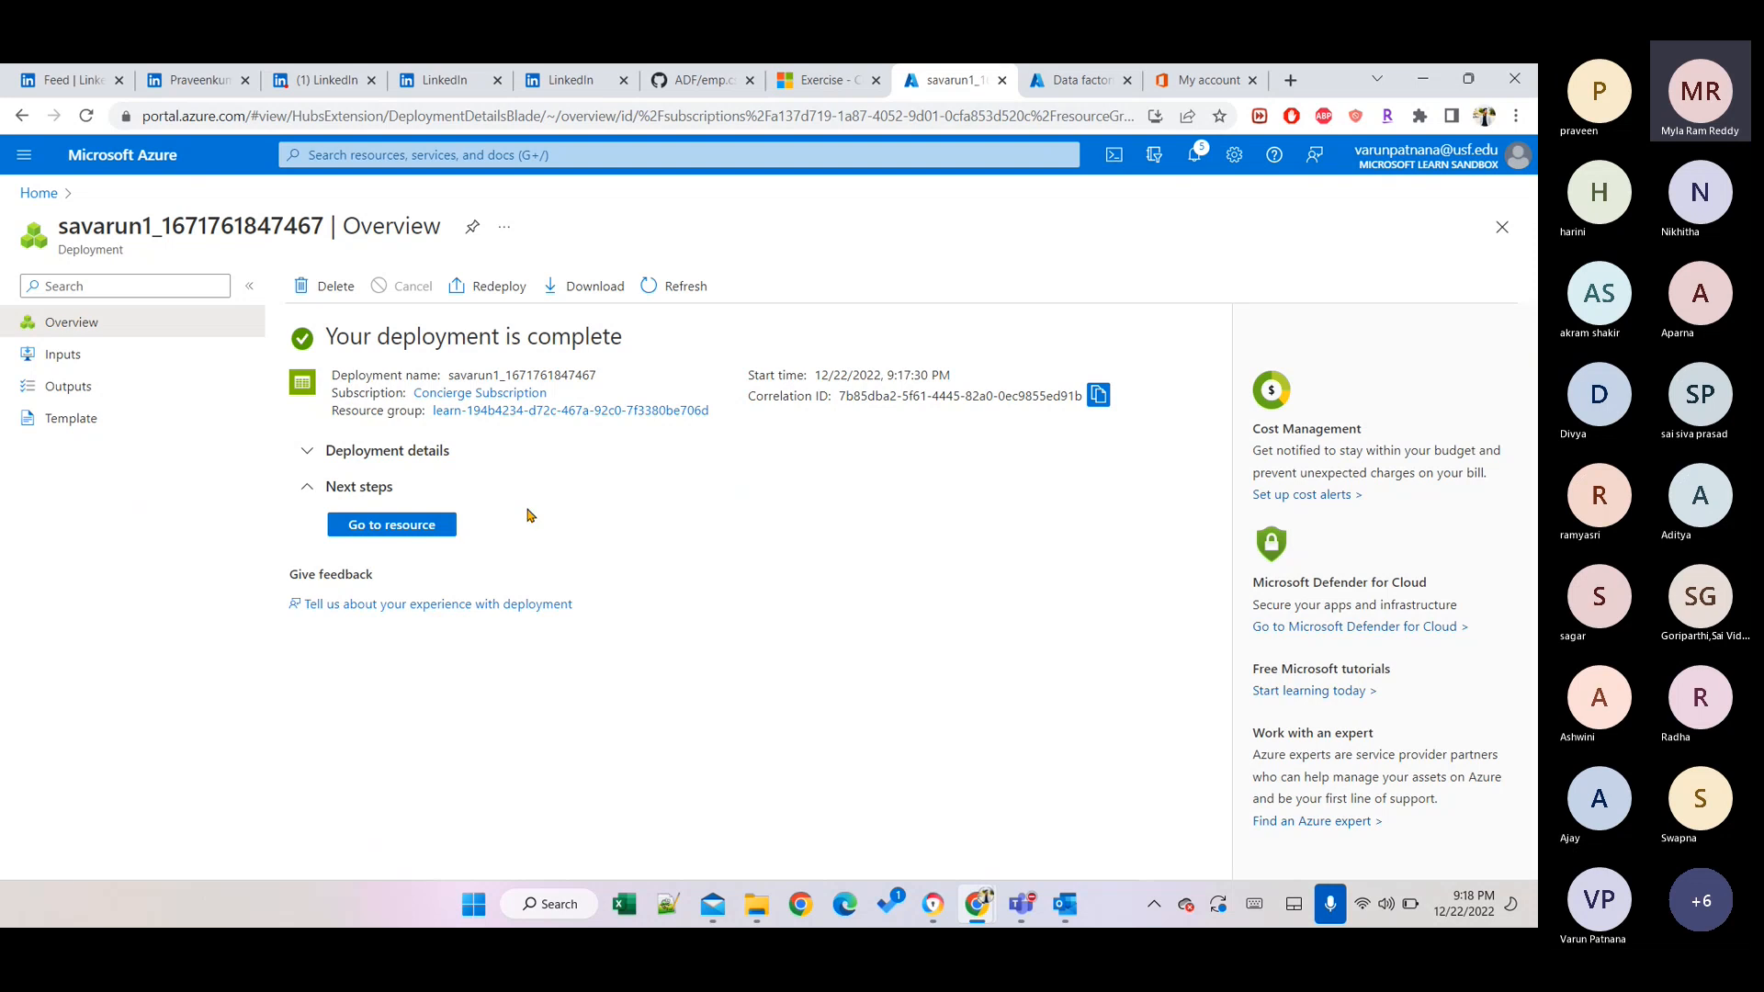
Open savarun1 and confirm provisioning Succeeded, RA-GRS replication and hierarchical namespace Enabled.
click(398, 523)
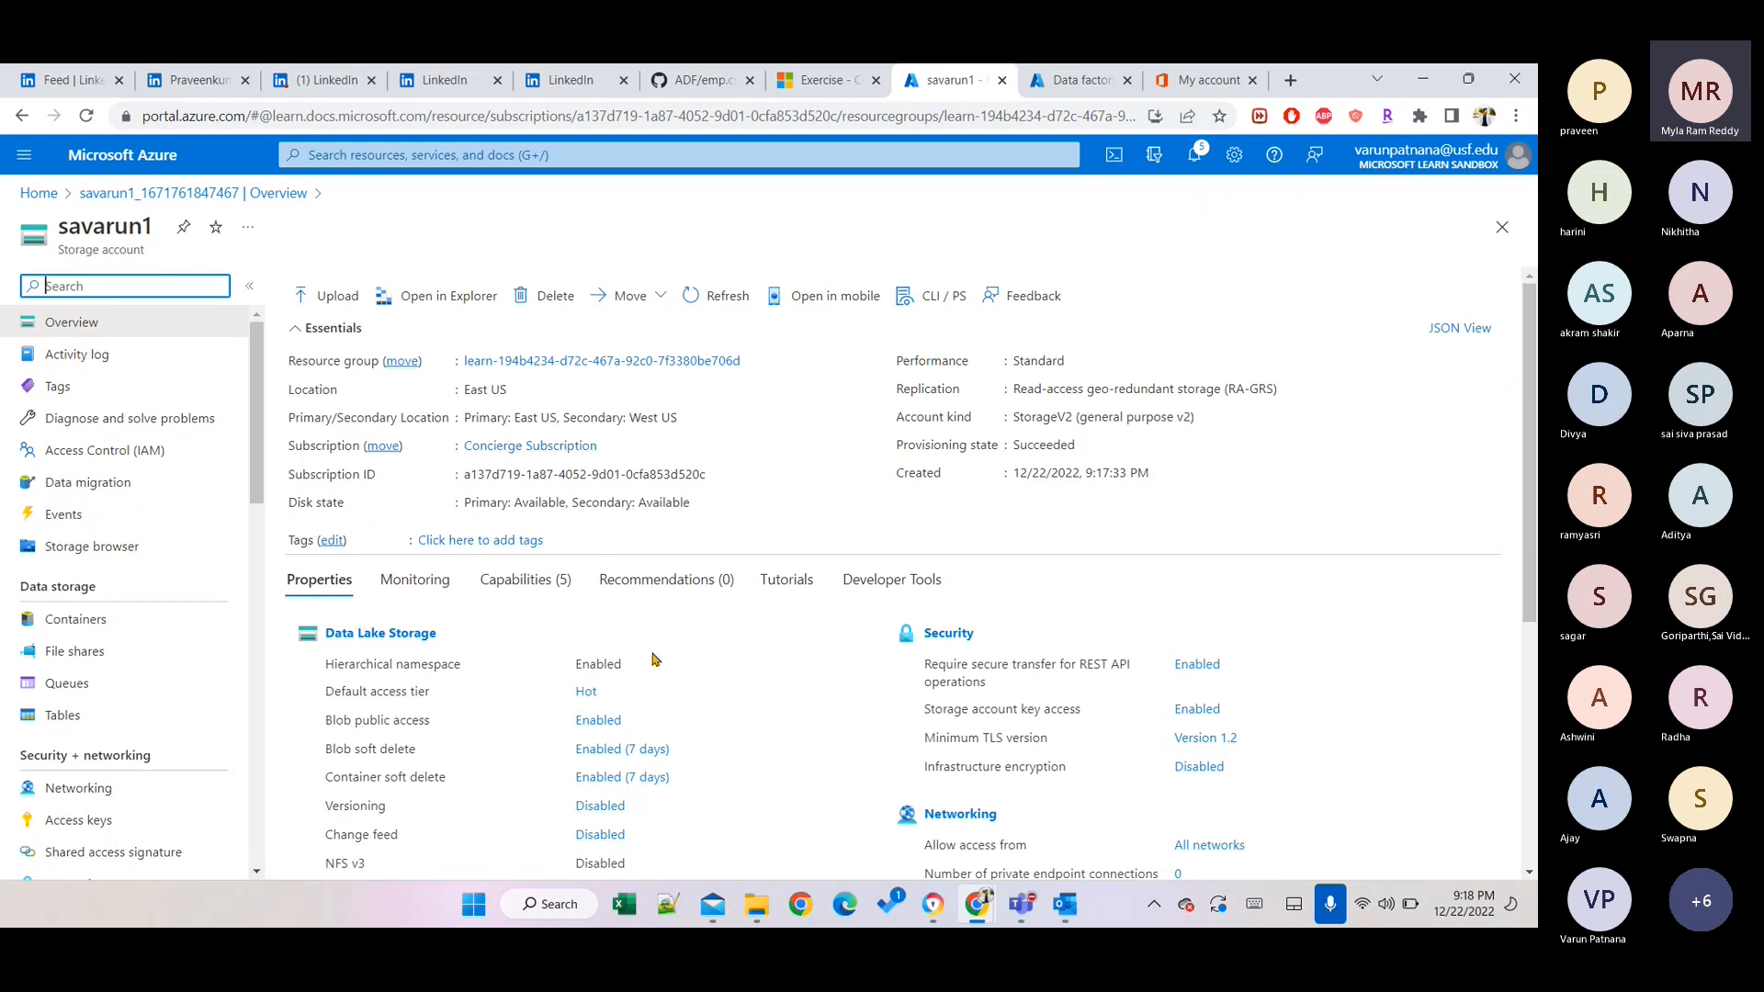
scroll(705, 763, down, 1)
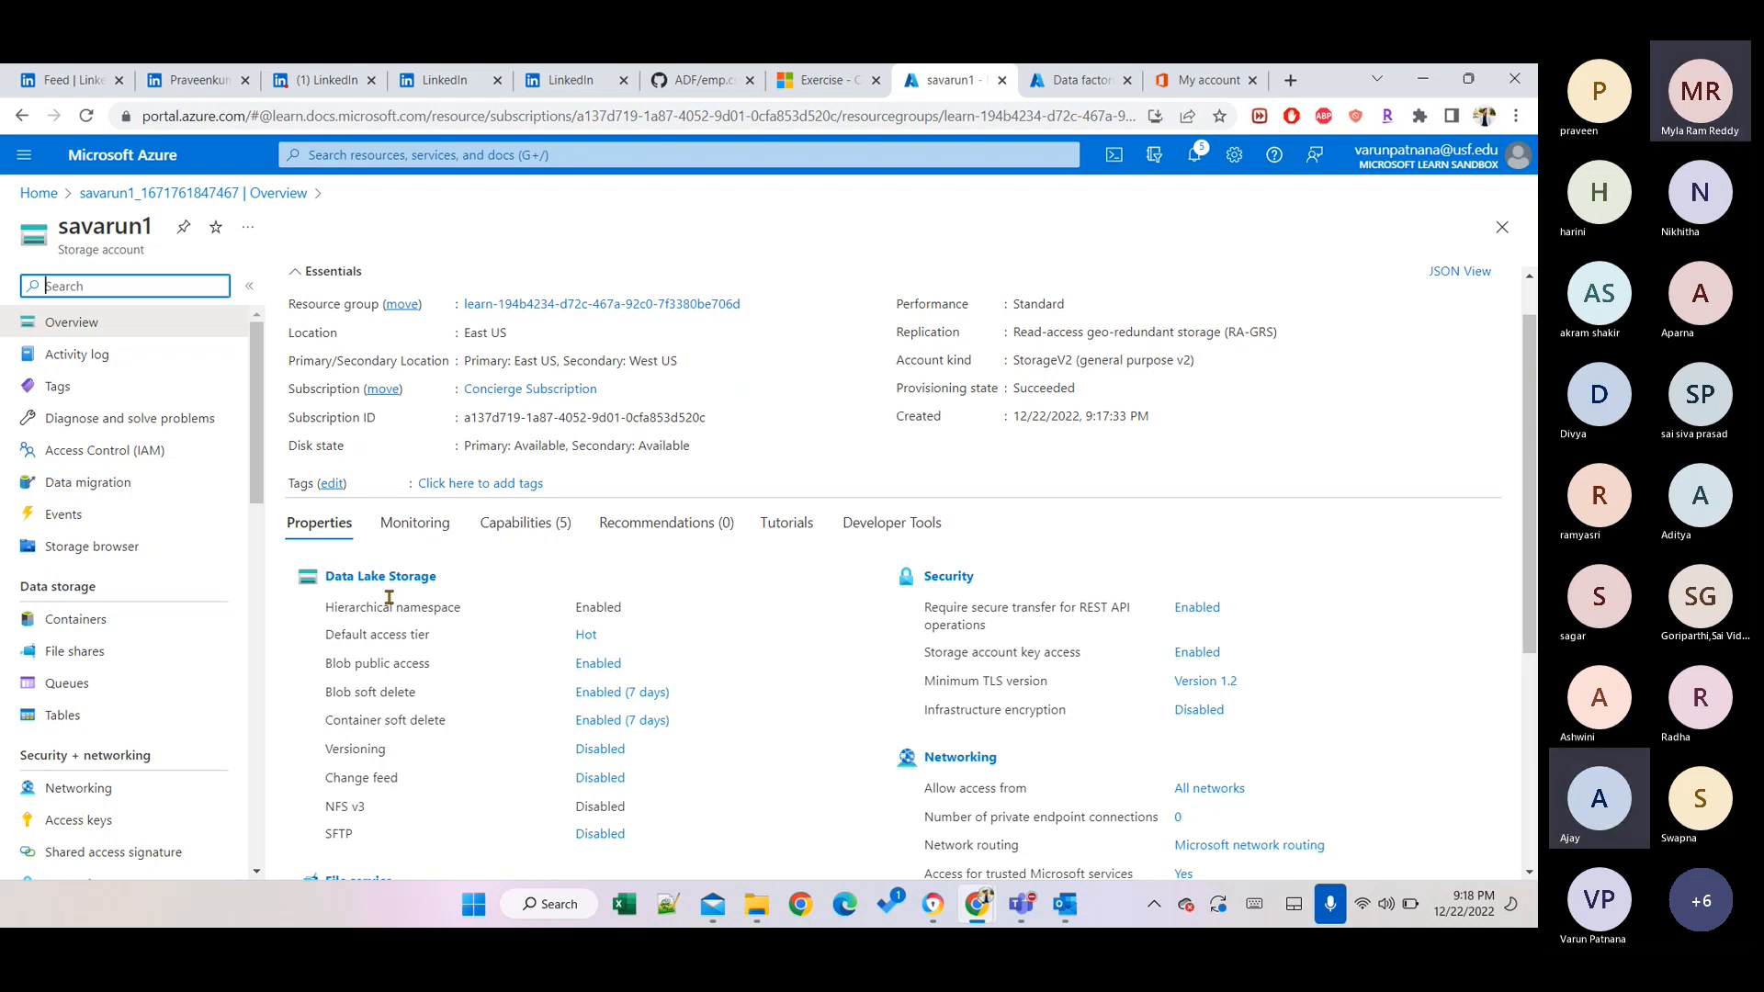
scroll(389, 597, down, 1)
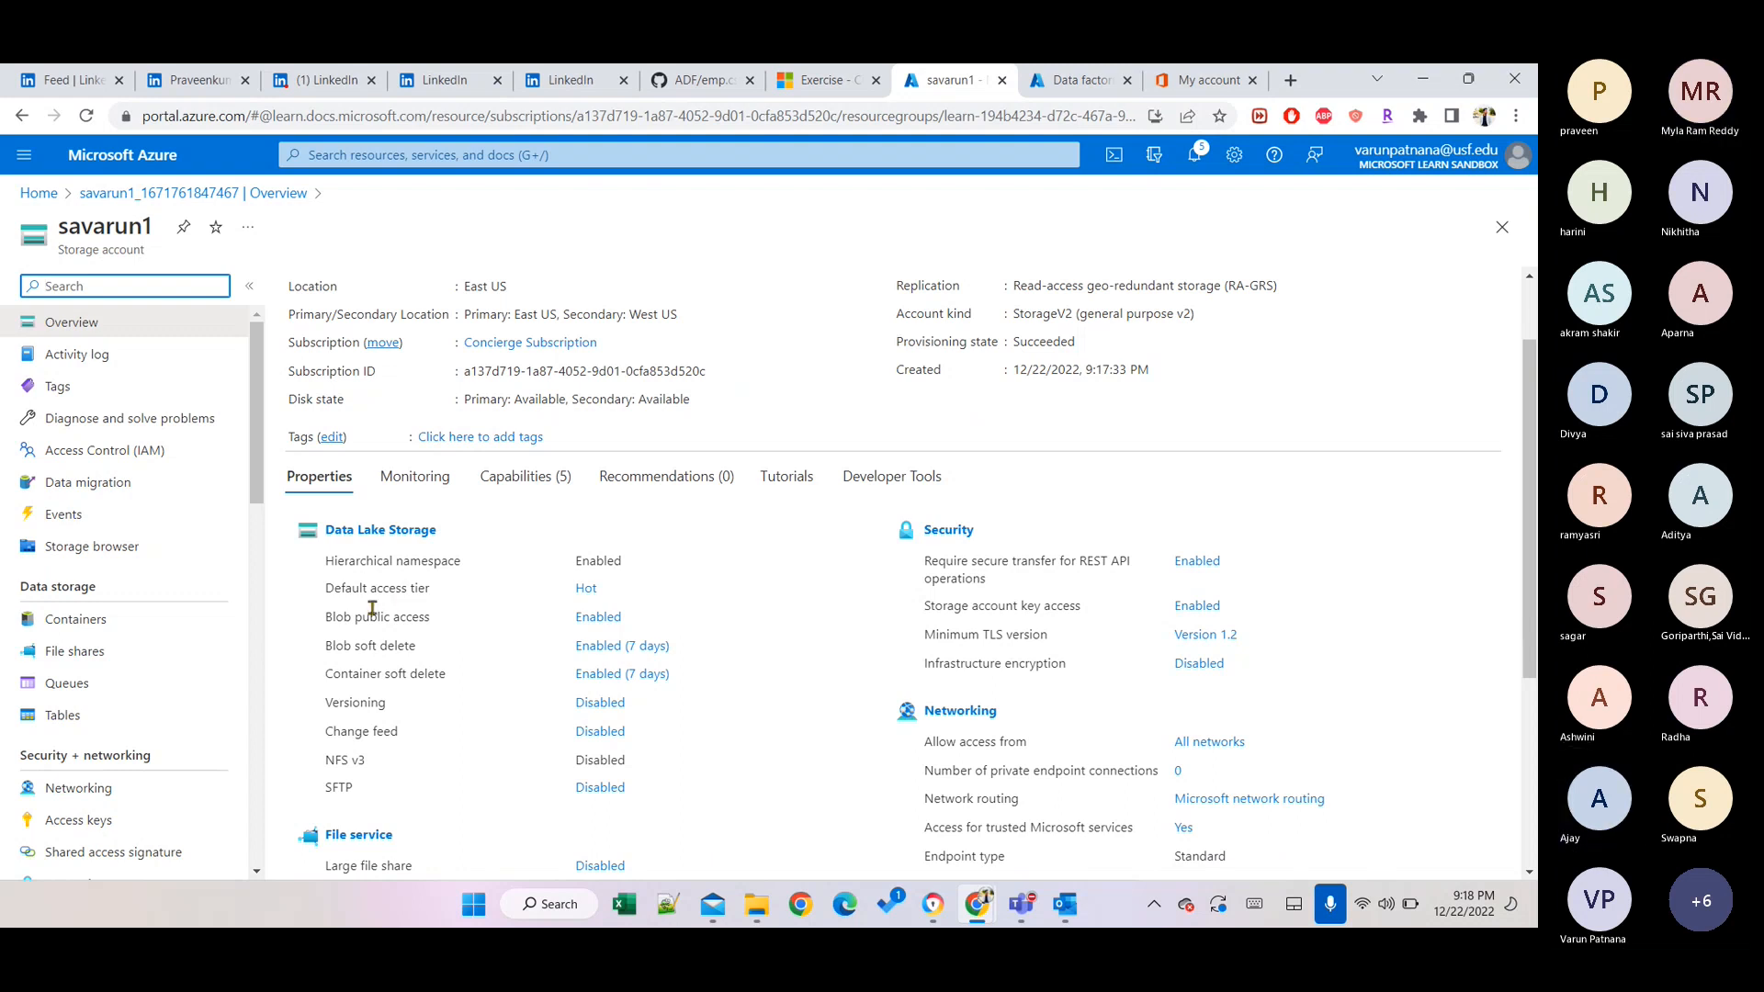
scroll(372, 609, down, 3)
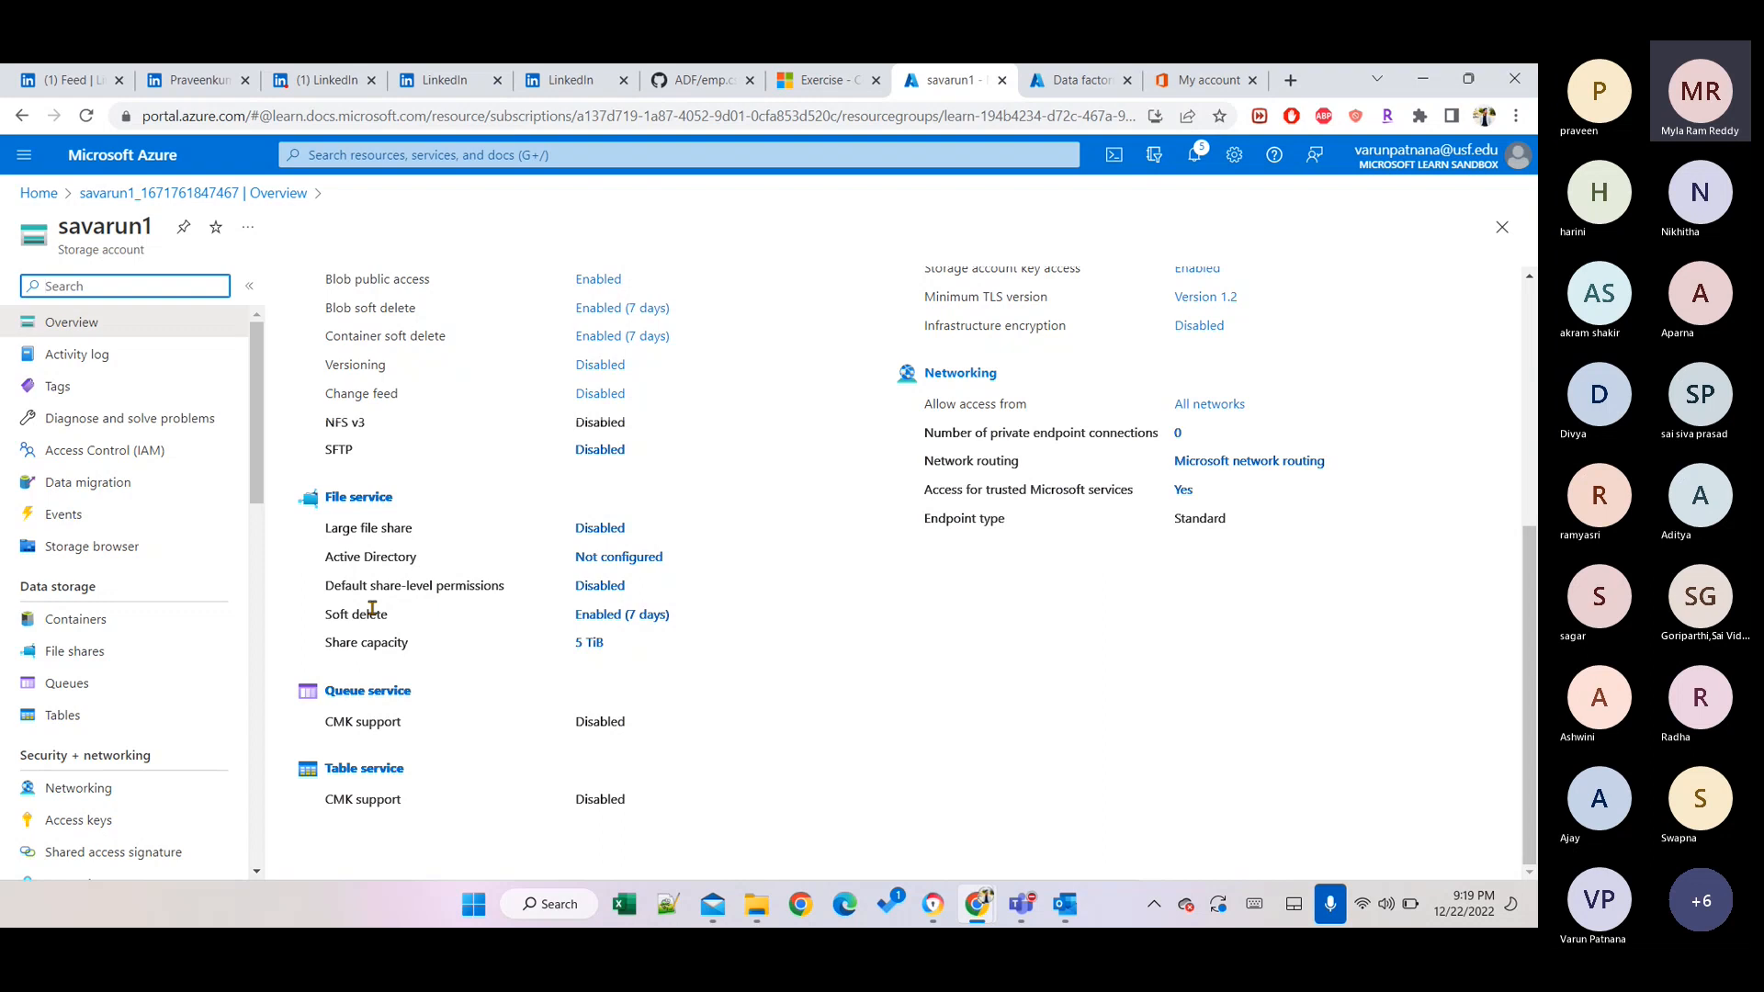
scroll(372, 609, up, 5)
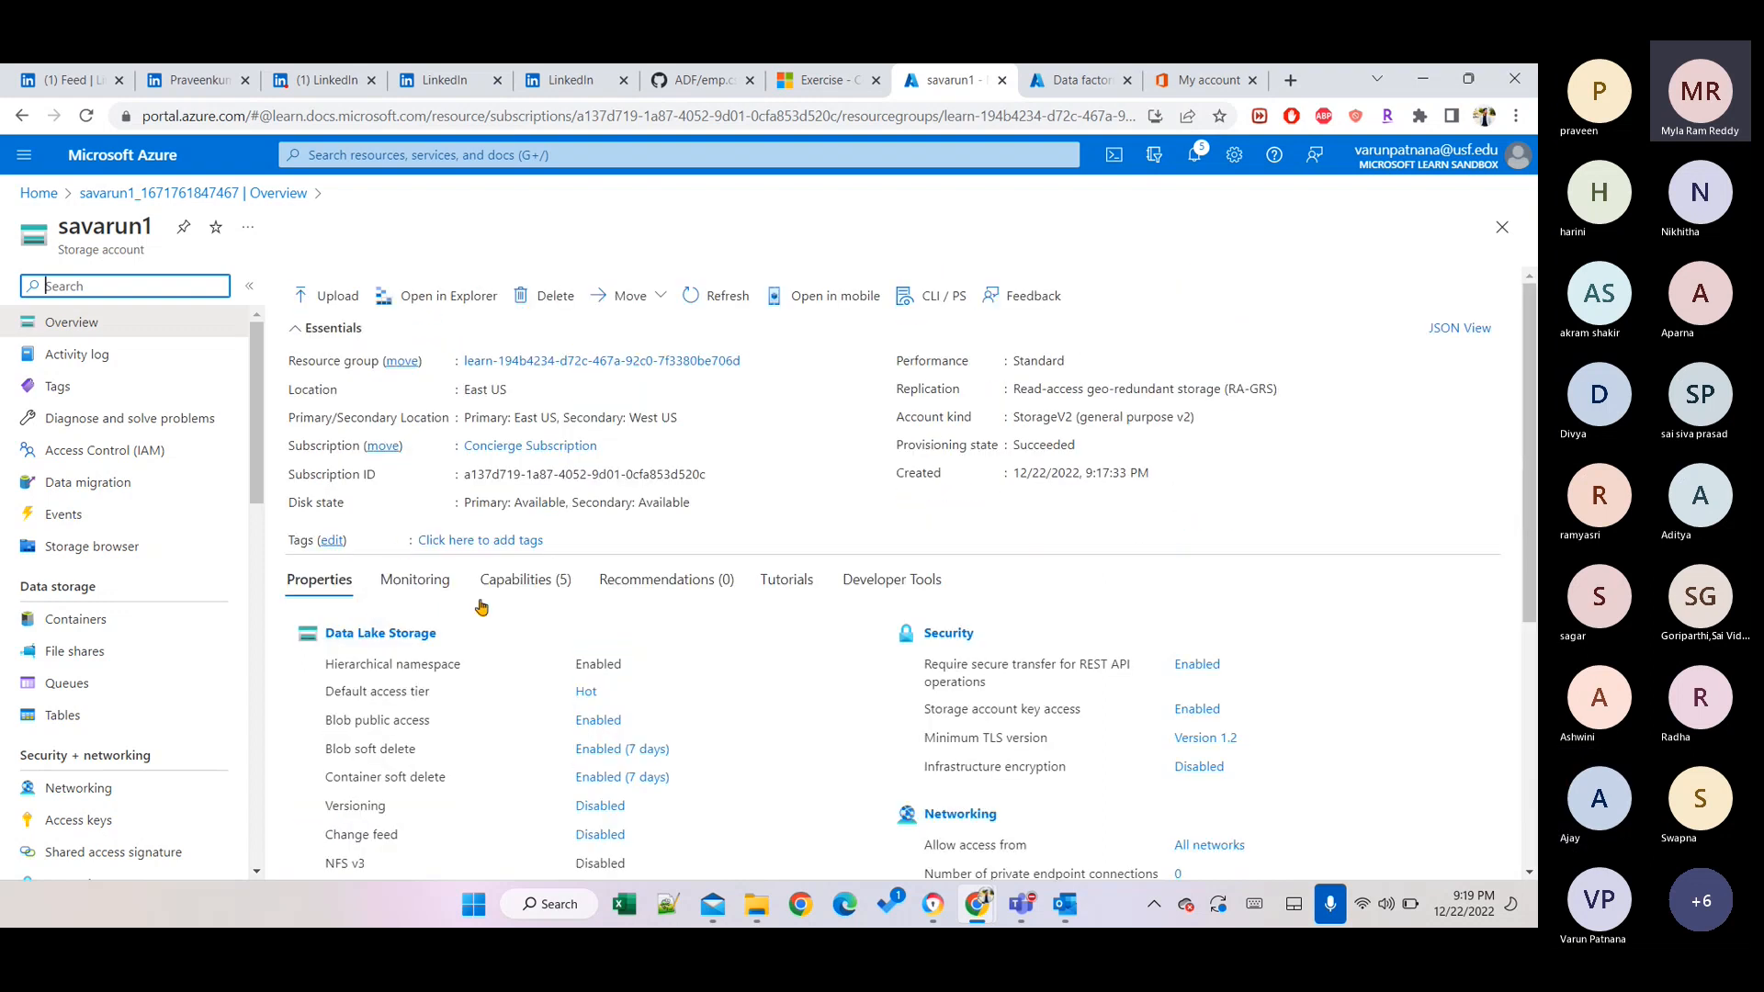
Create a container named containerinput in savarun1 and open it.
click(403, 635)
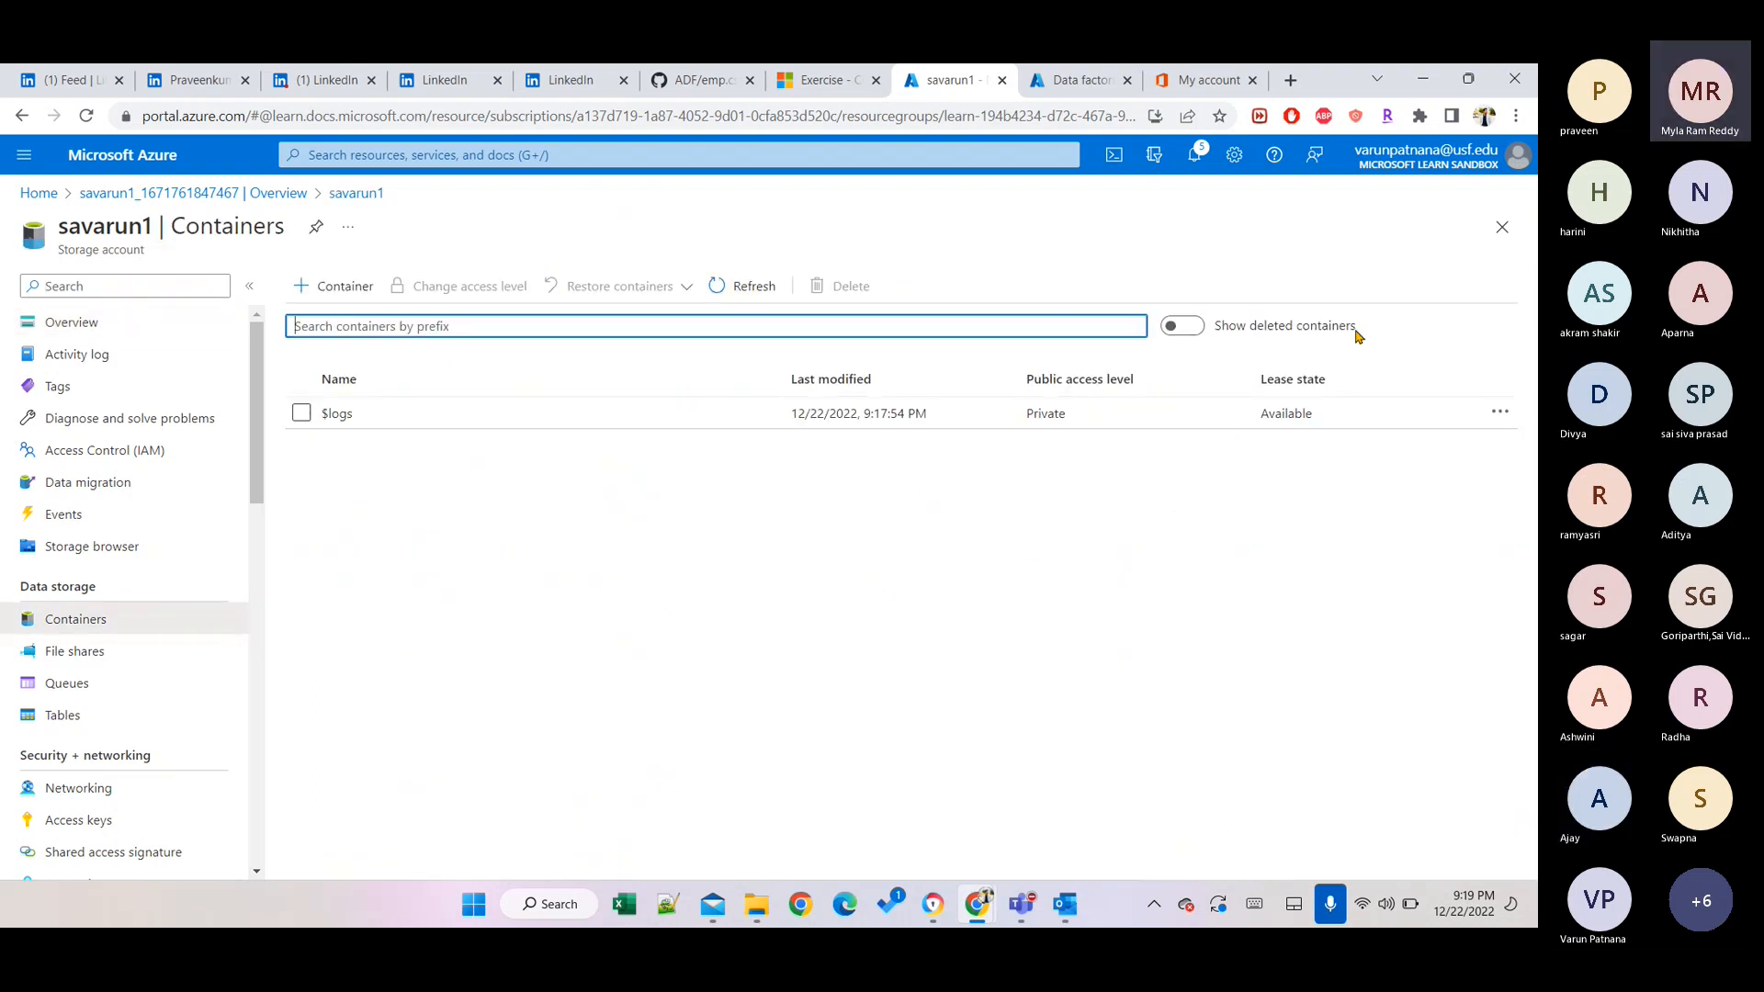
click(341, 281)
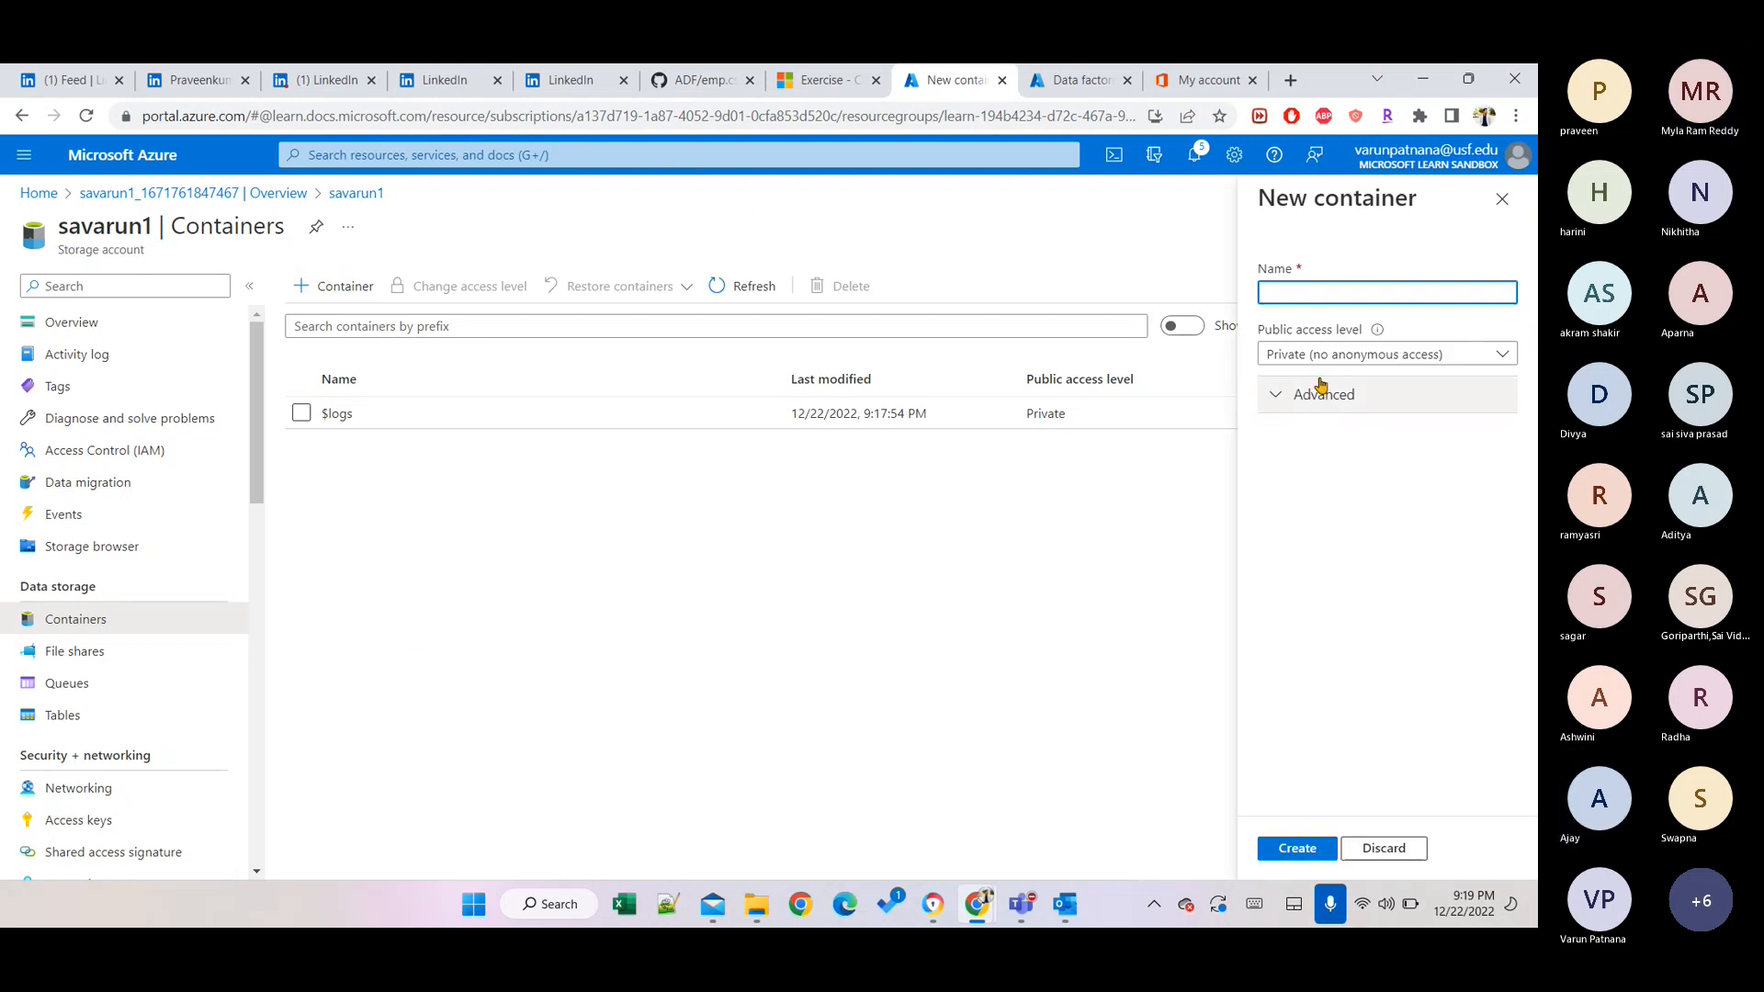
text(containerinput)
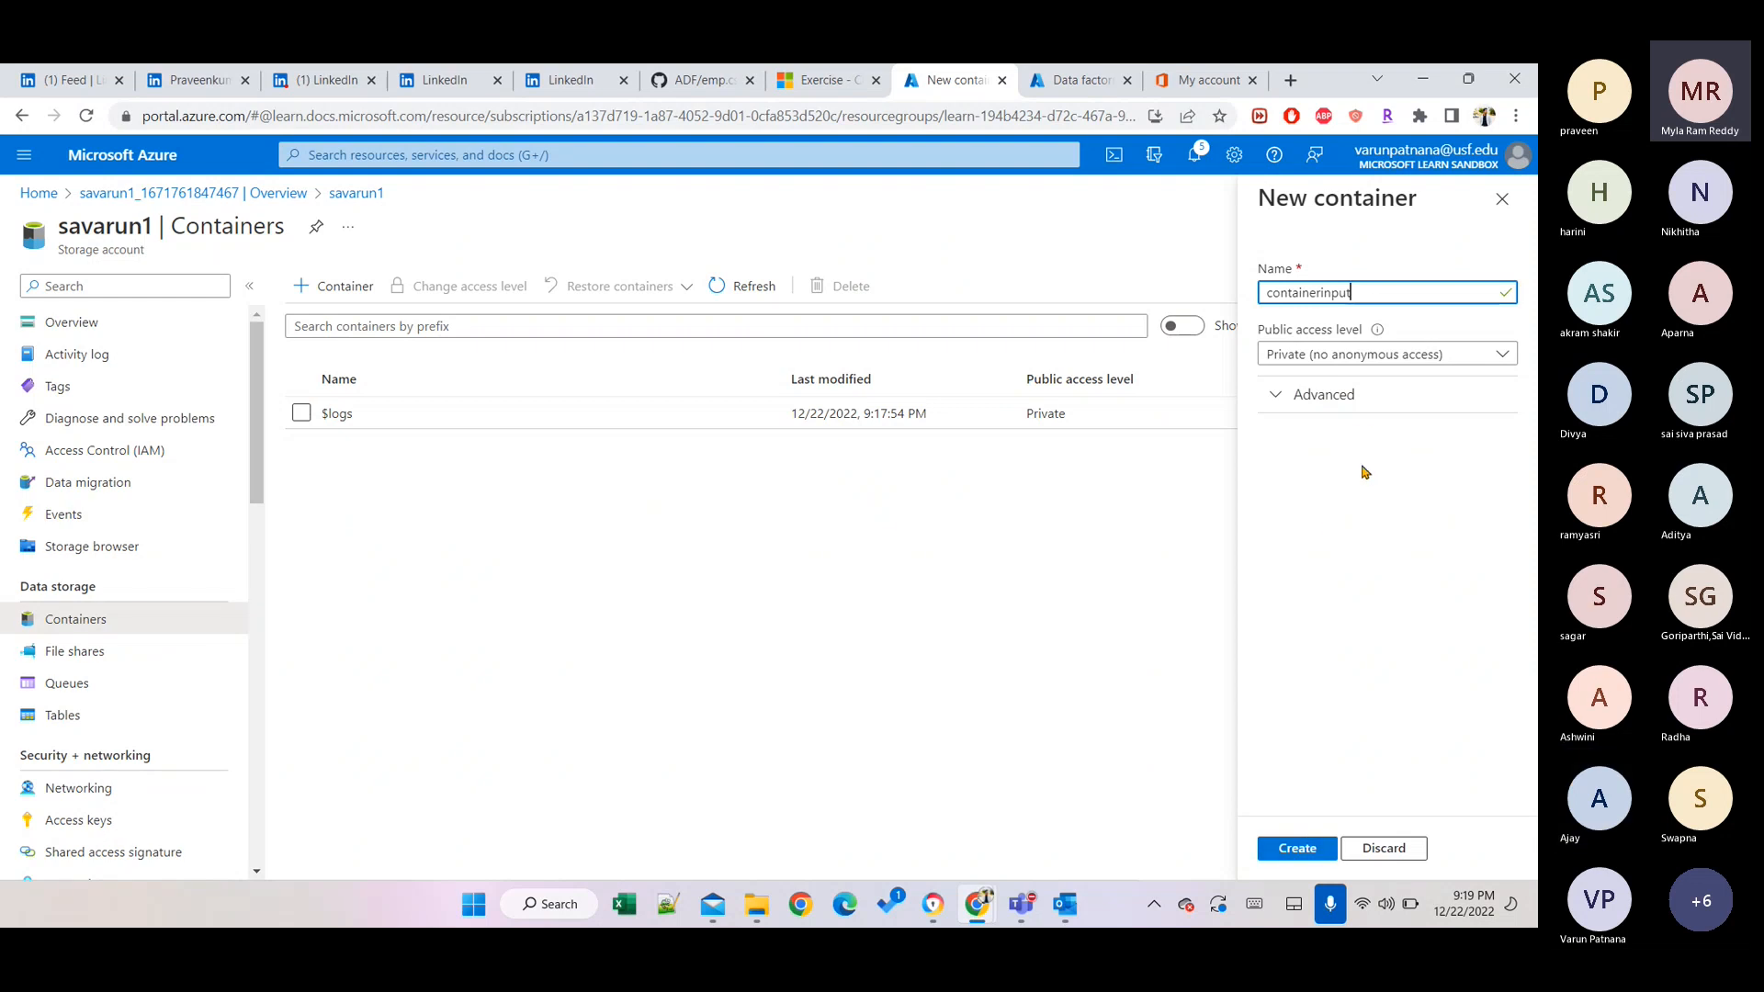
click(1358, 406)
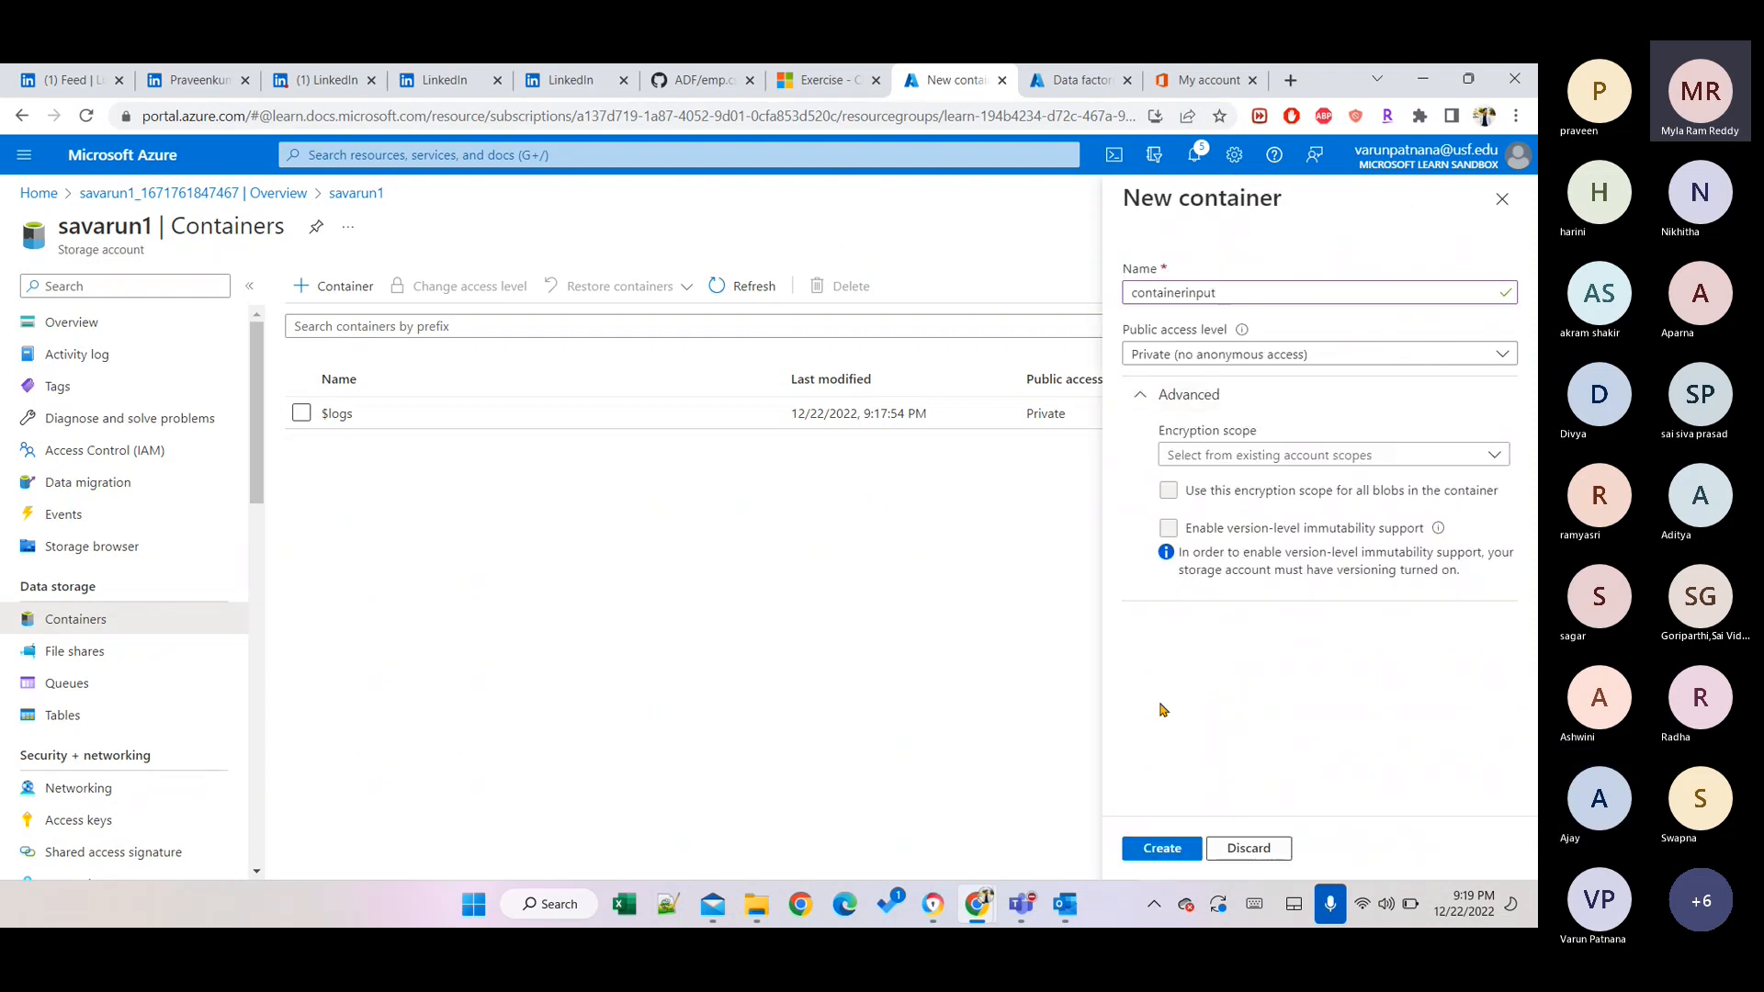
click(1148, 847)
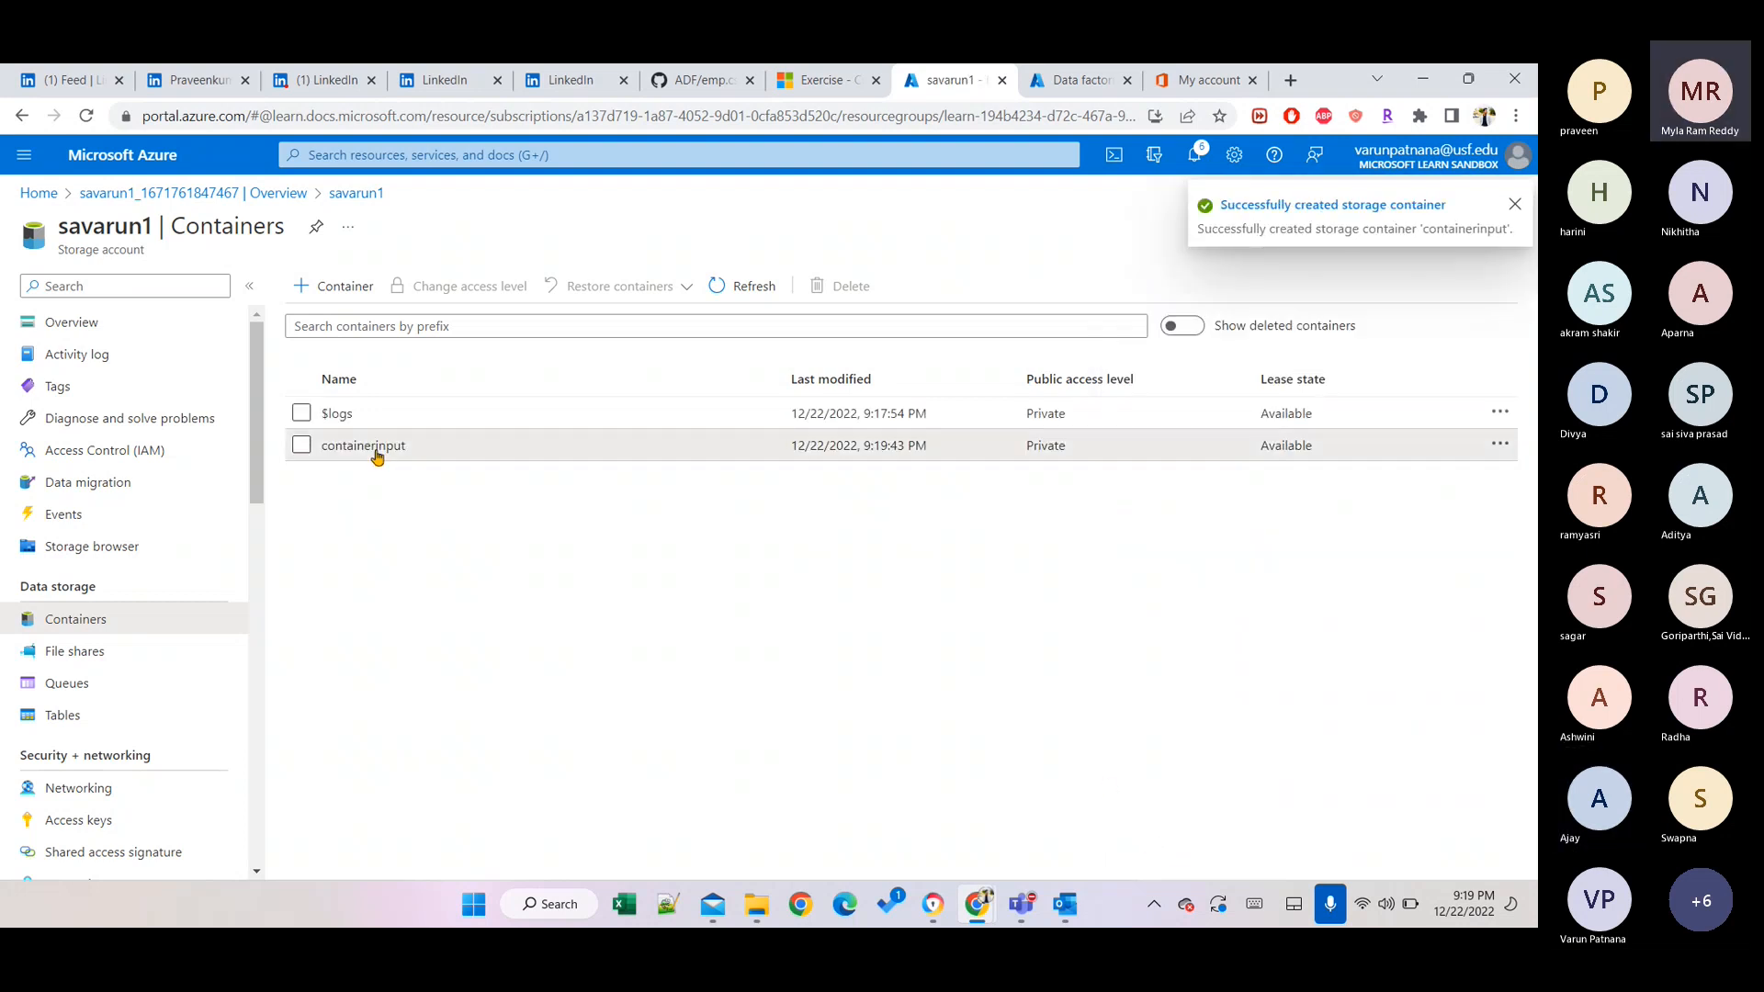
click(367, 446)
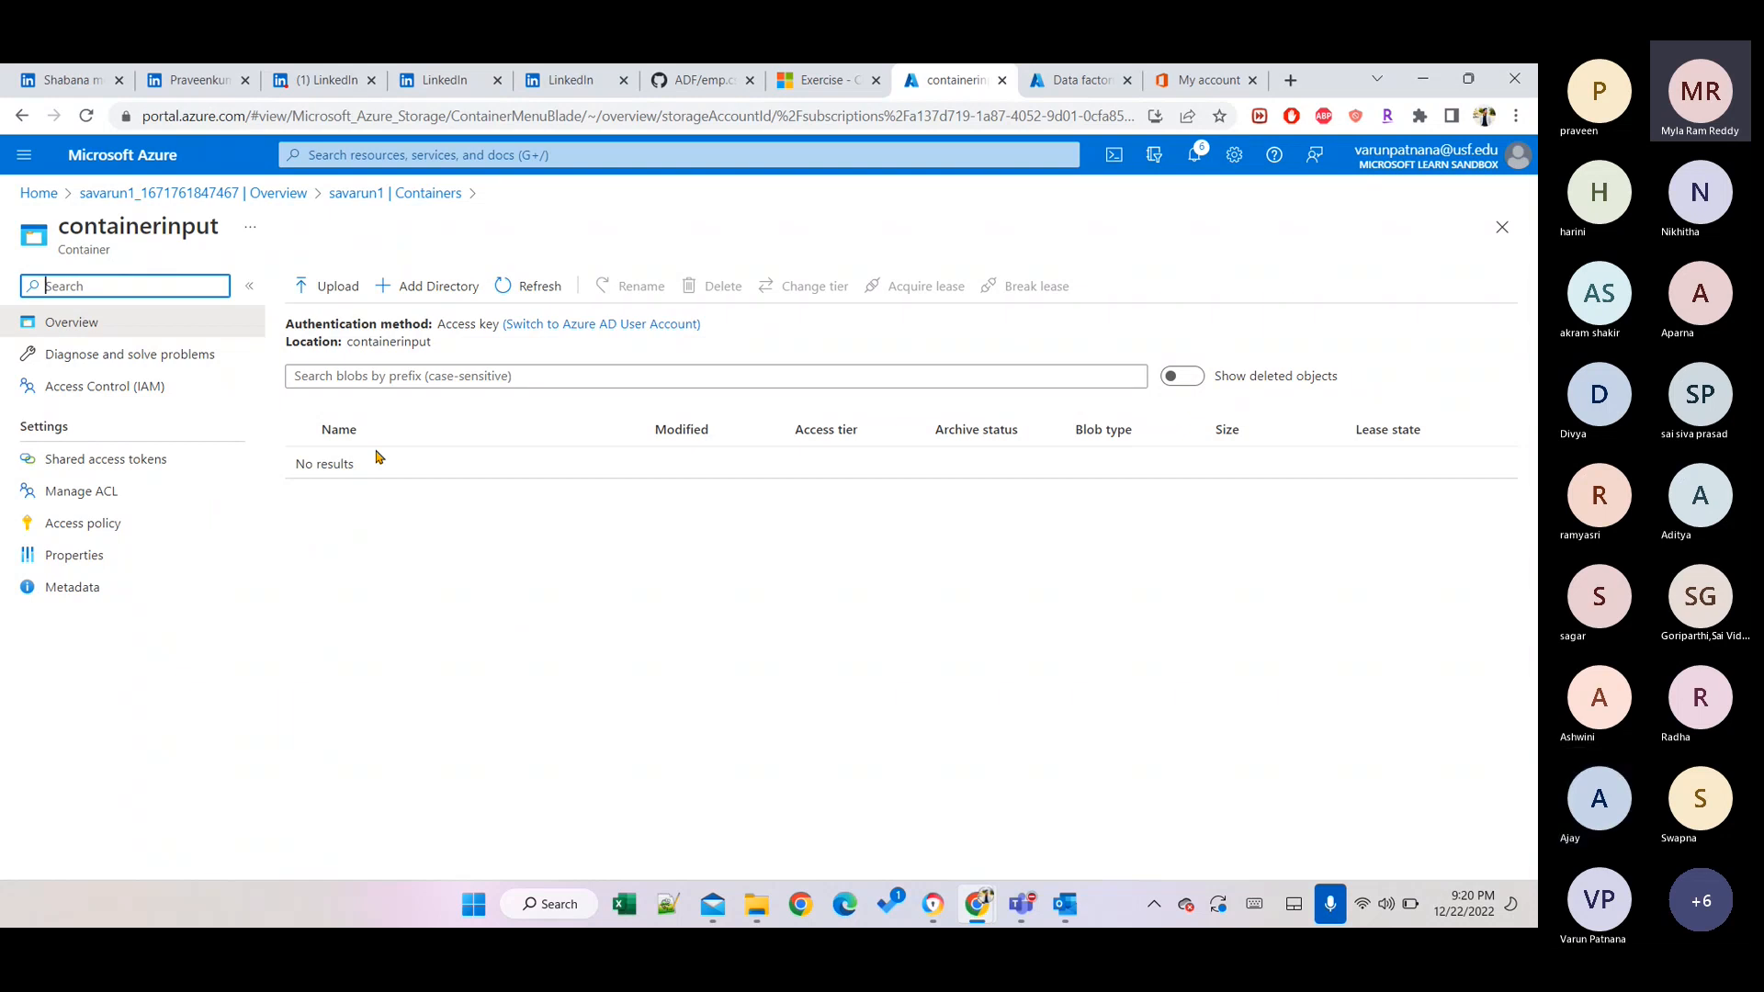
Save a new directory called 'files' inside containerinput and open it.
click(425, 289)
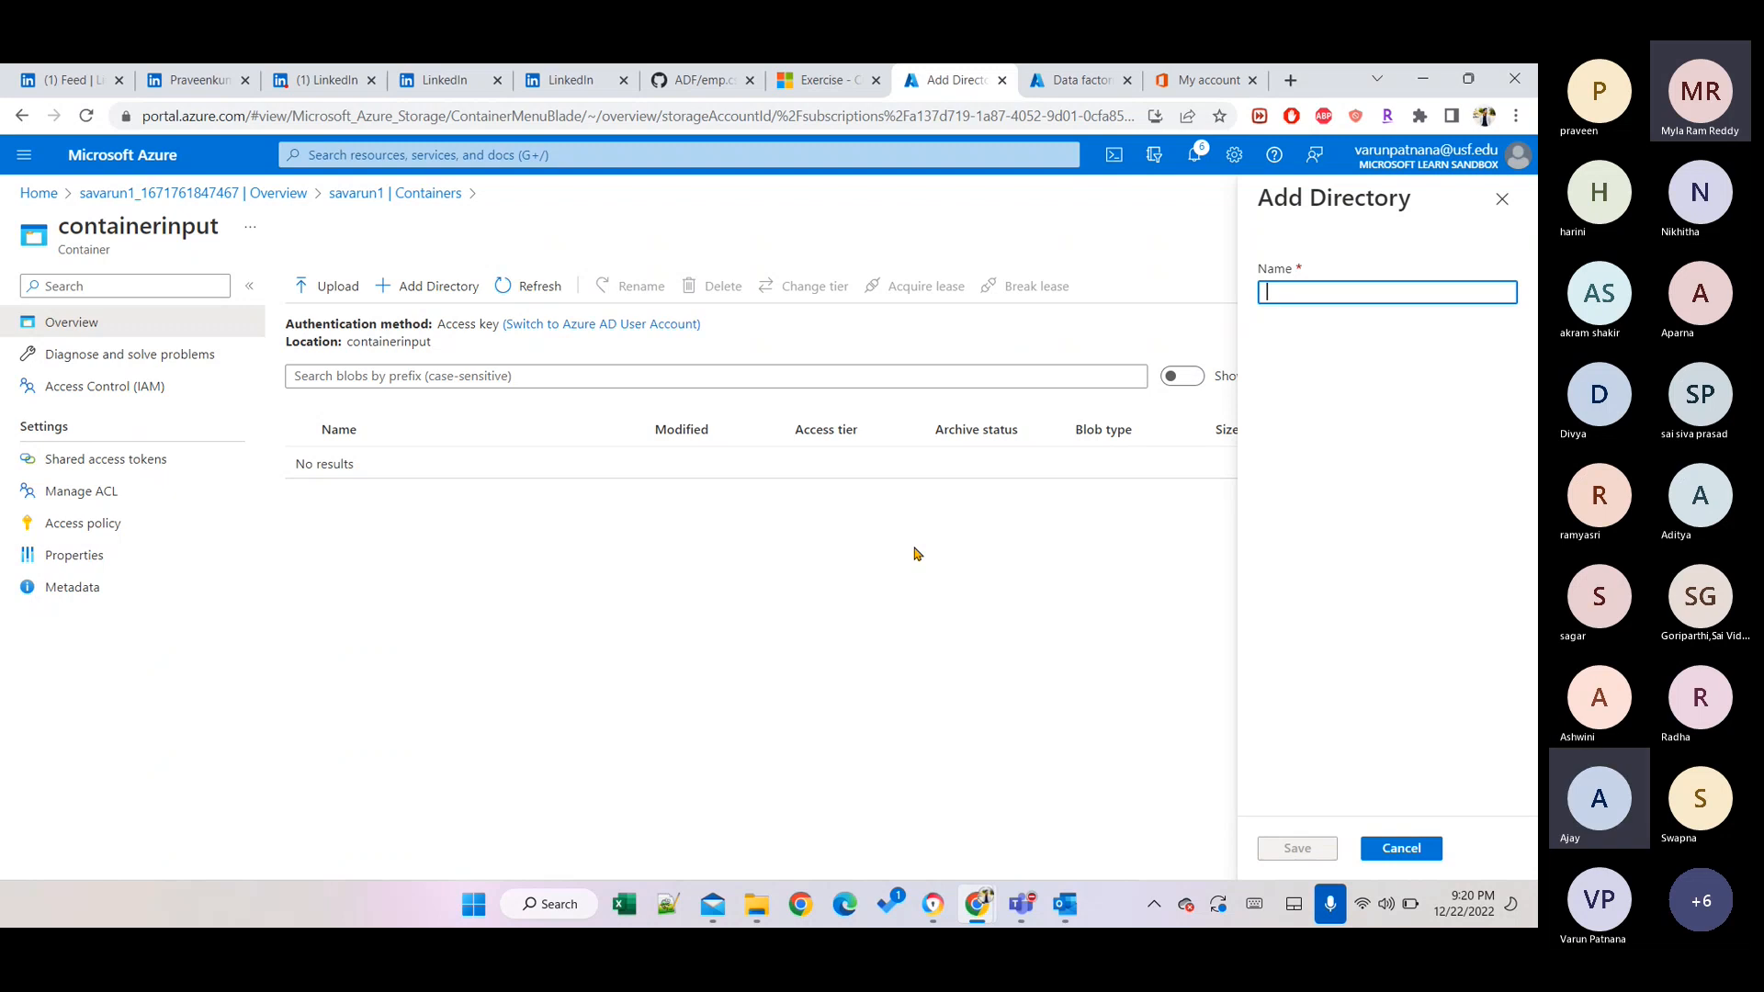
text(inp)
key(BackSpace)
key(BackSpace)
key(BackSpace)
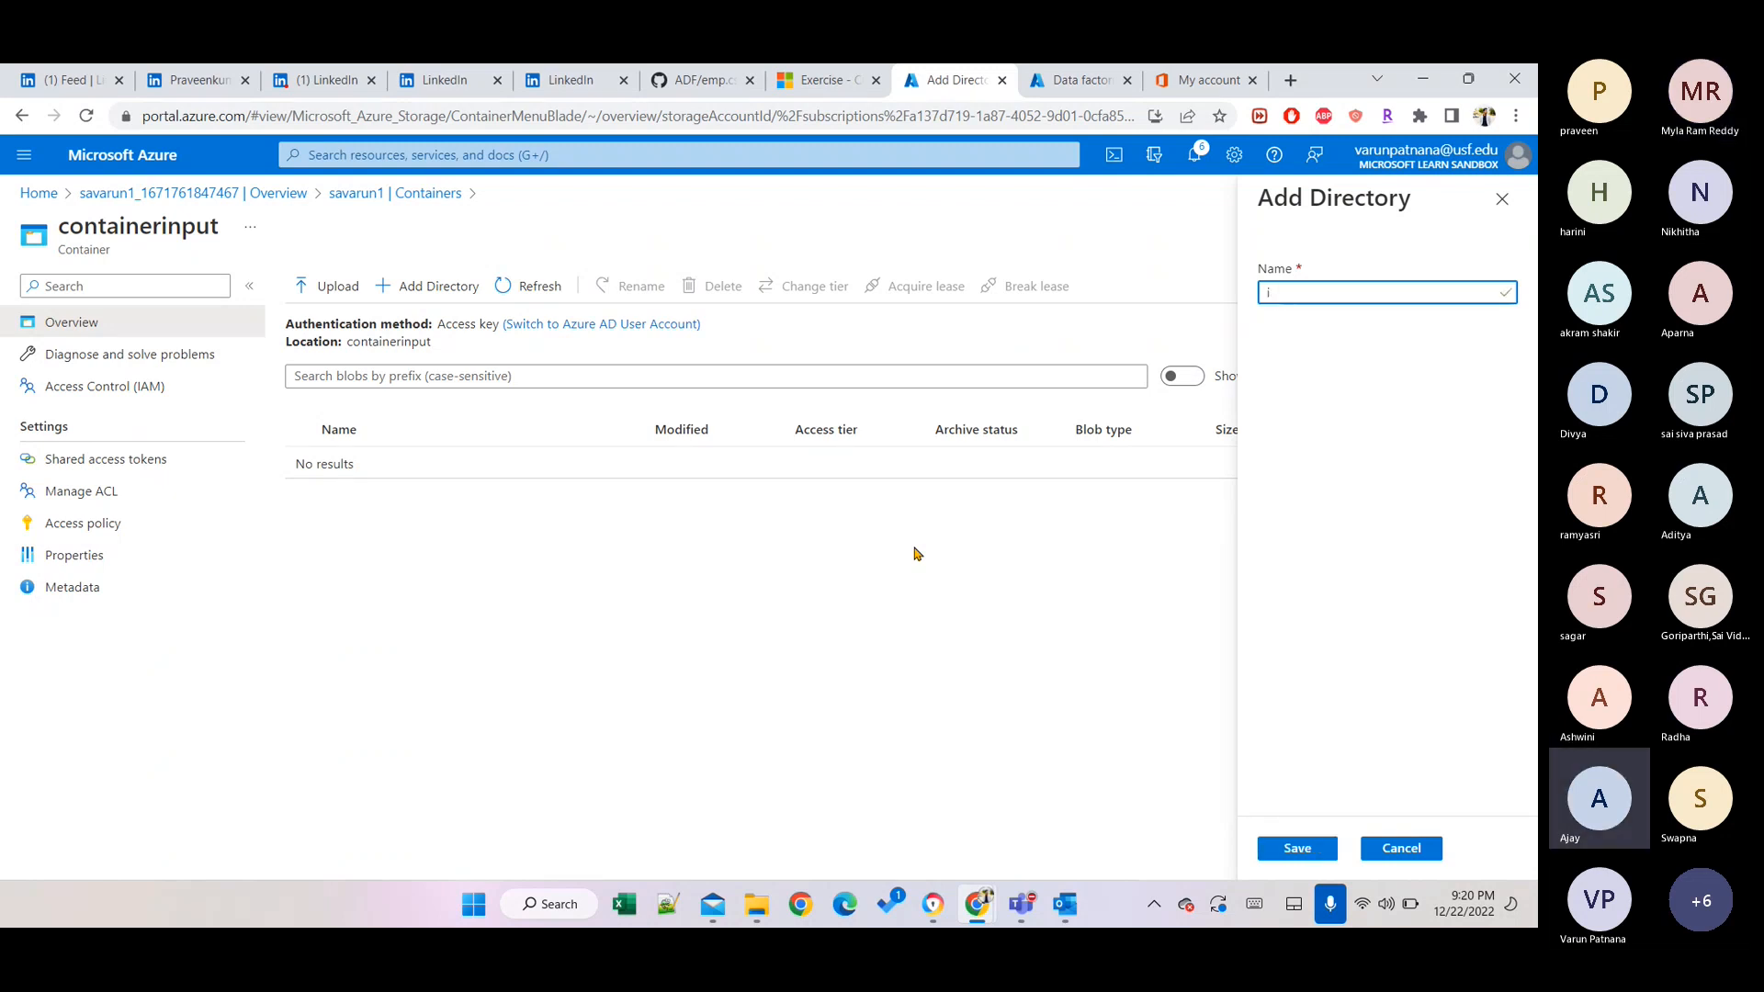
text(files)
click(1284, 860)
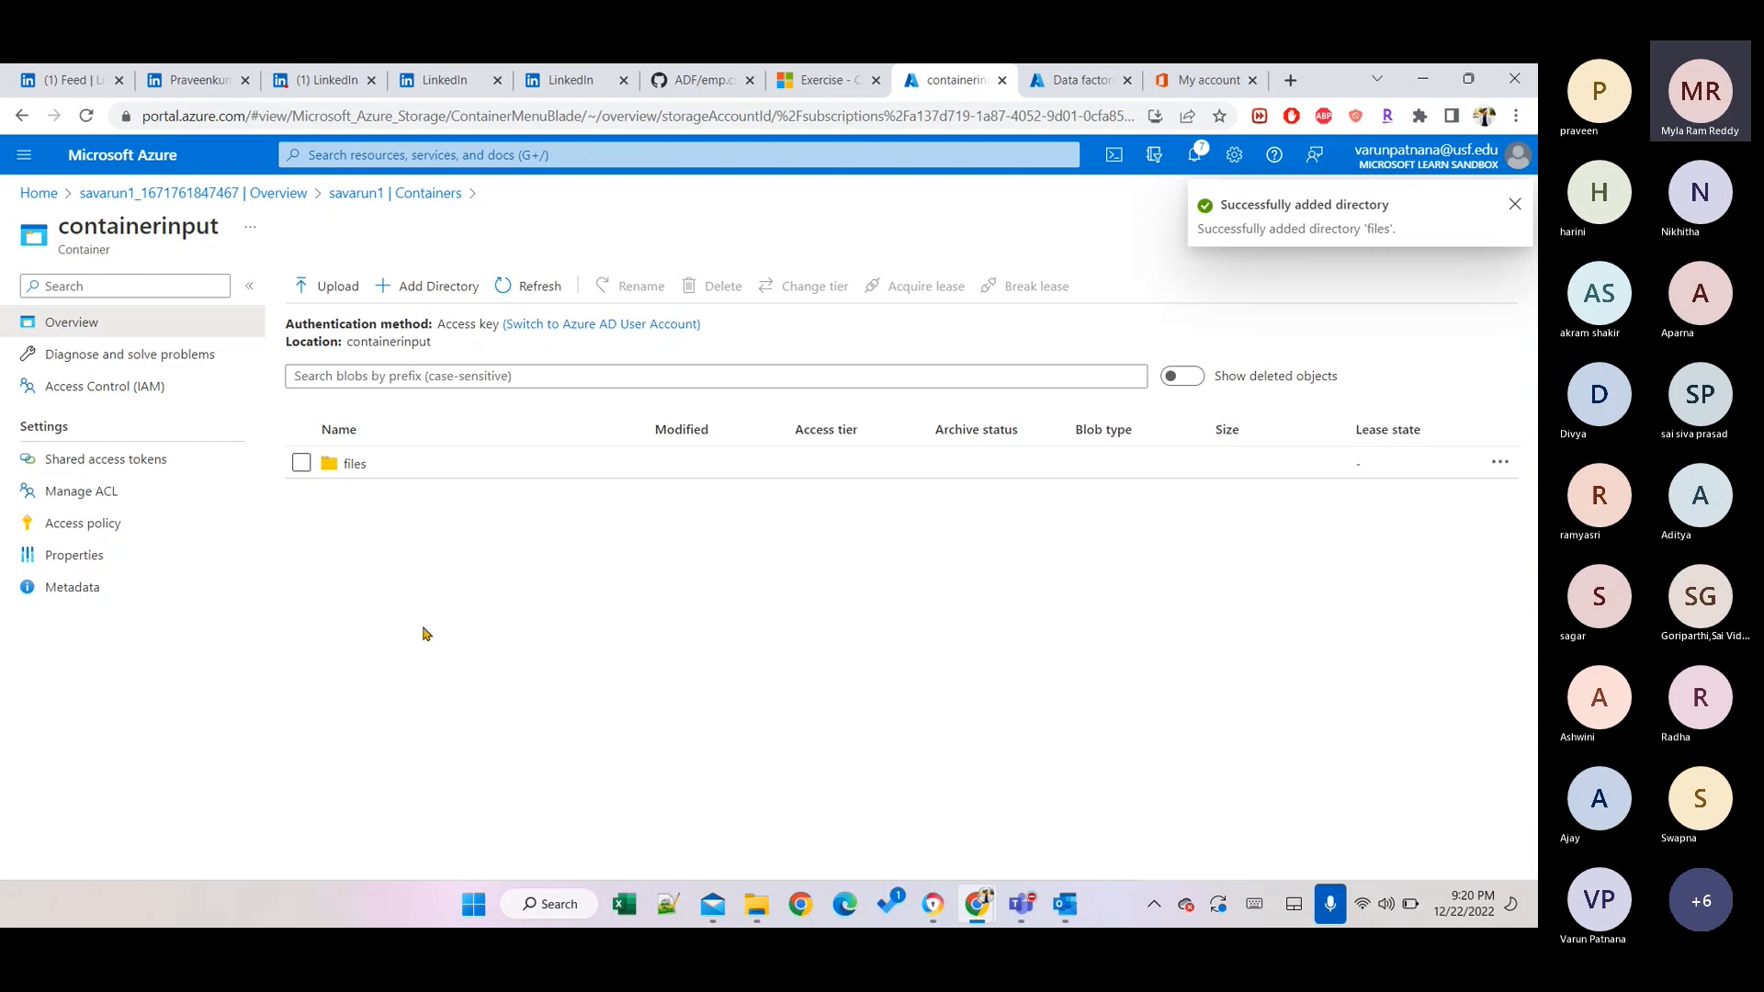
click(335, 466)
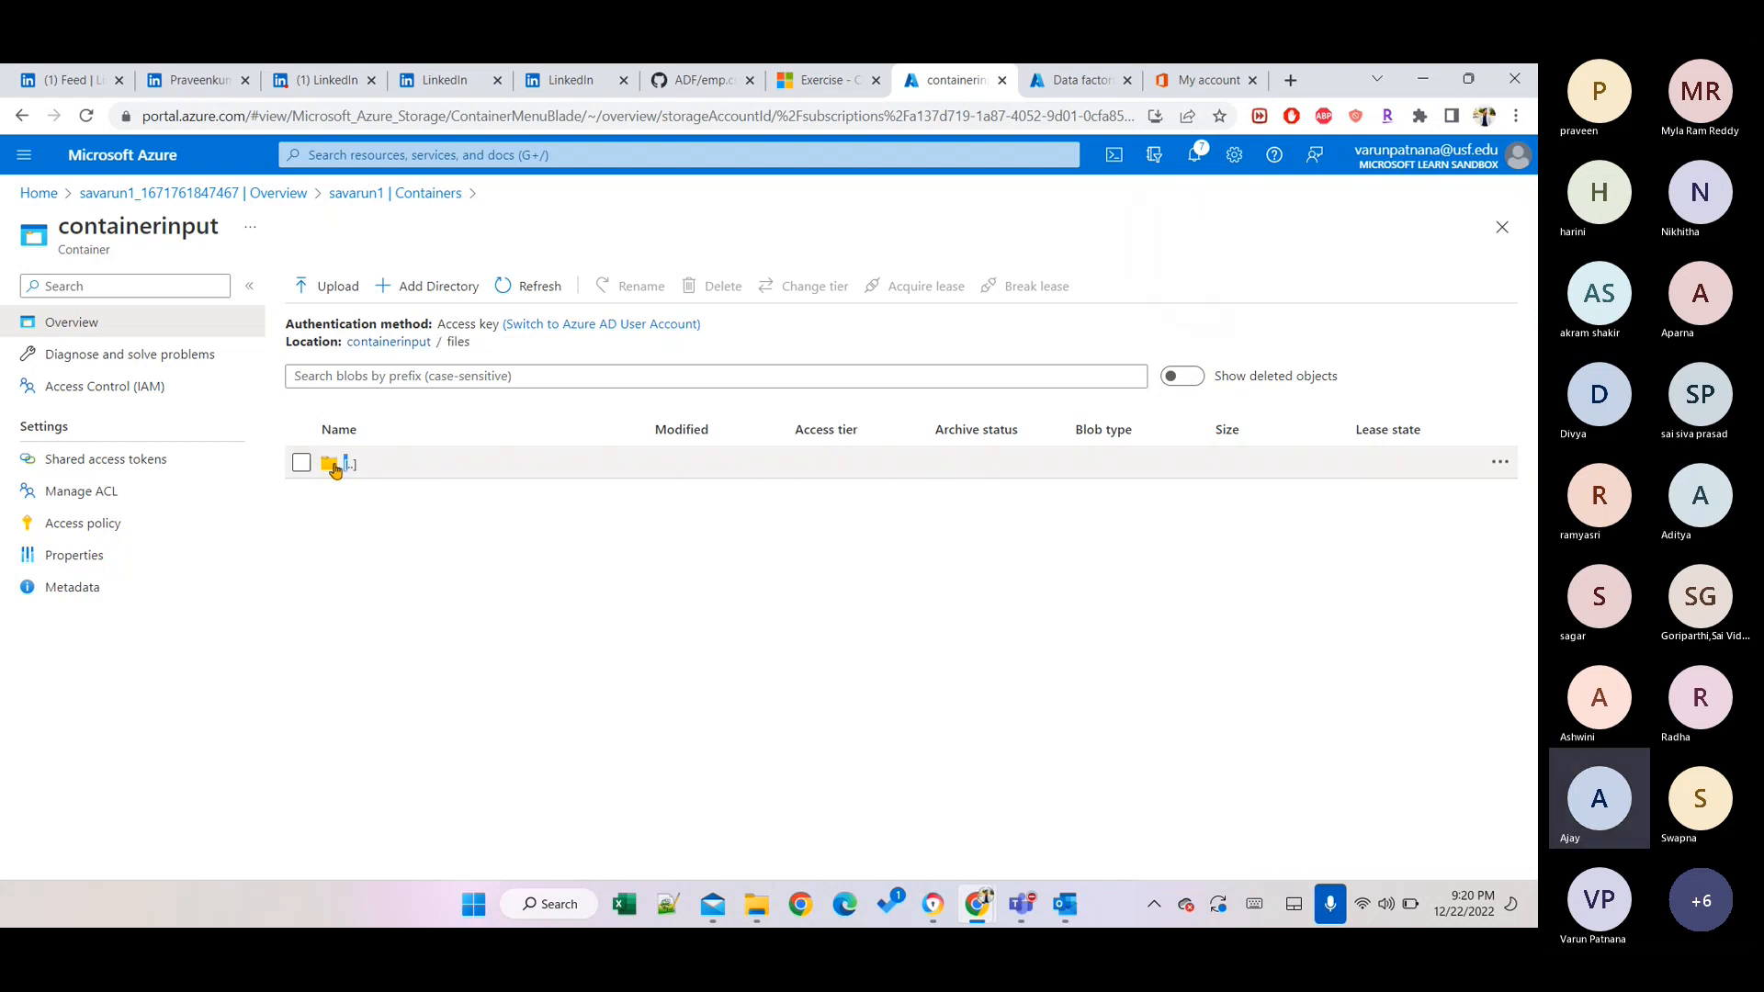
Upload emp.csv from the computer into the files directory and close the upload panel.
click(353, 292)
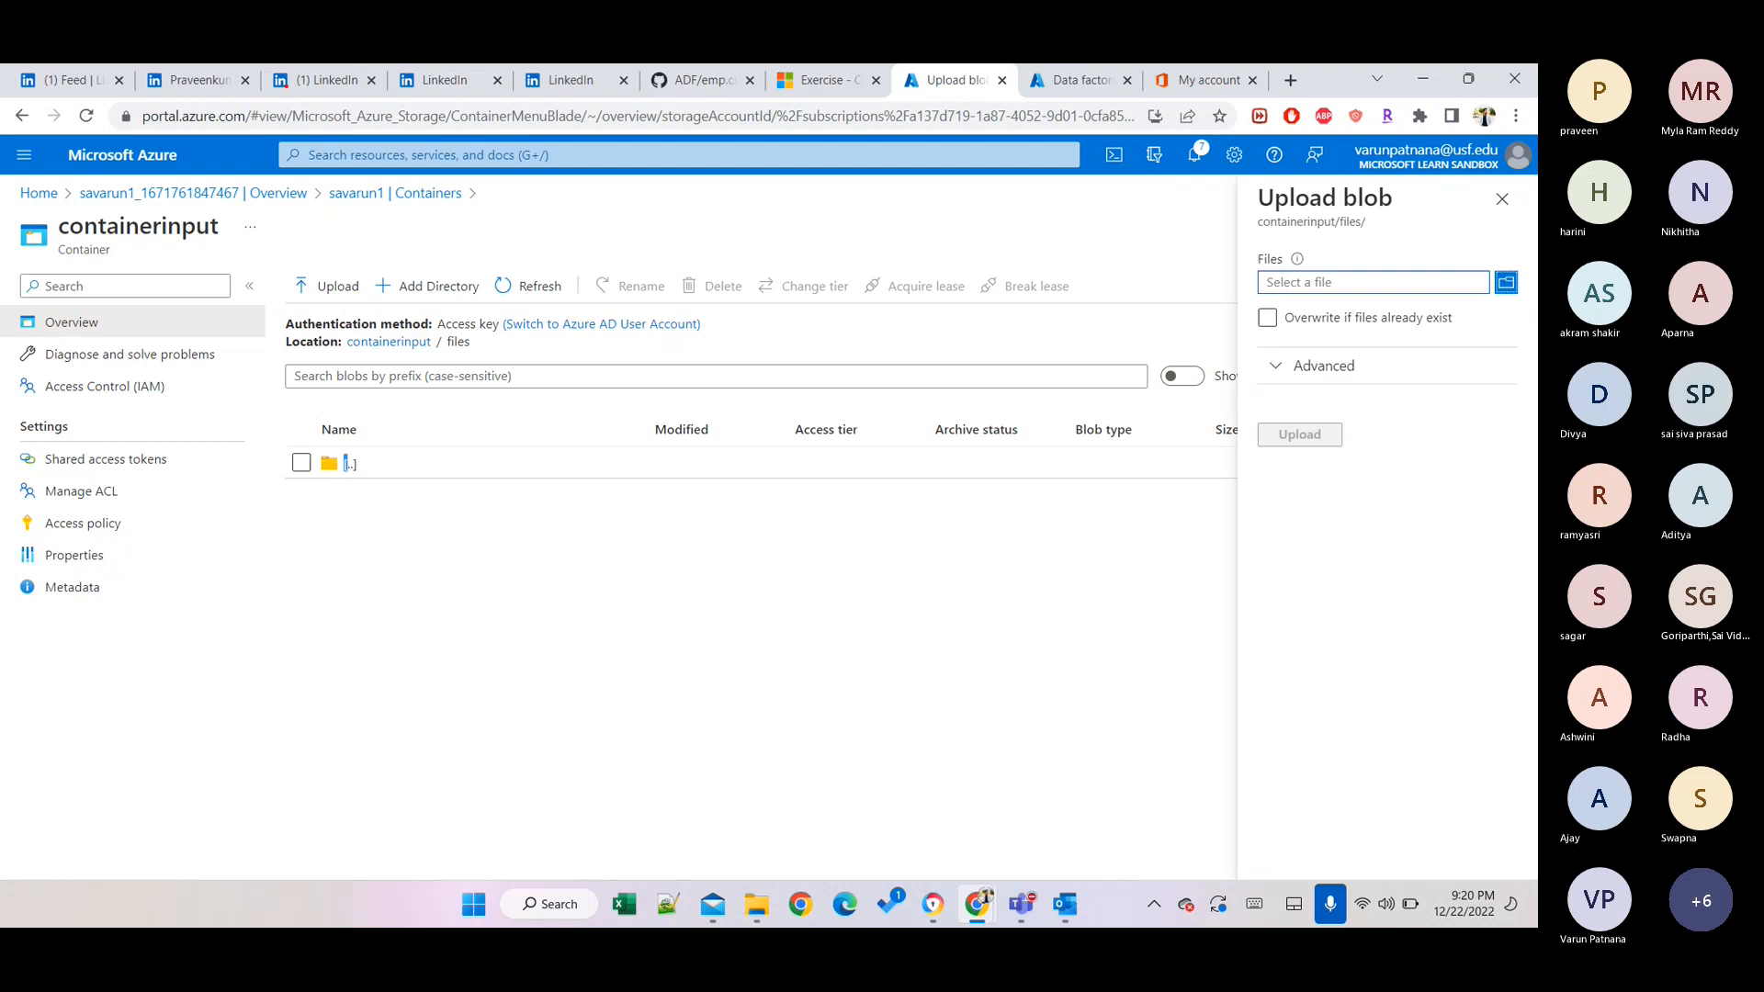
click(1505, 283)
click(241, 226)
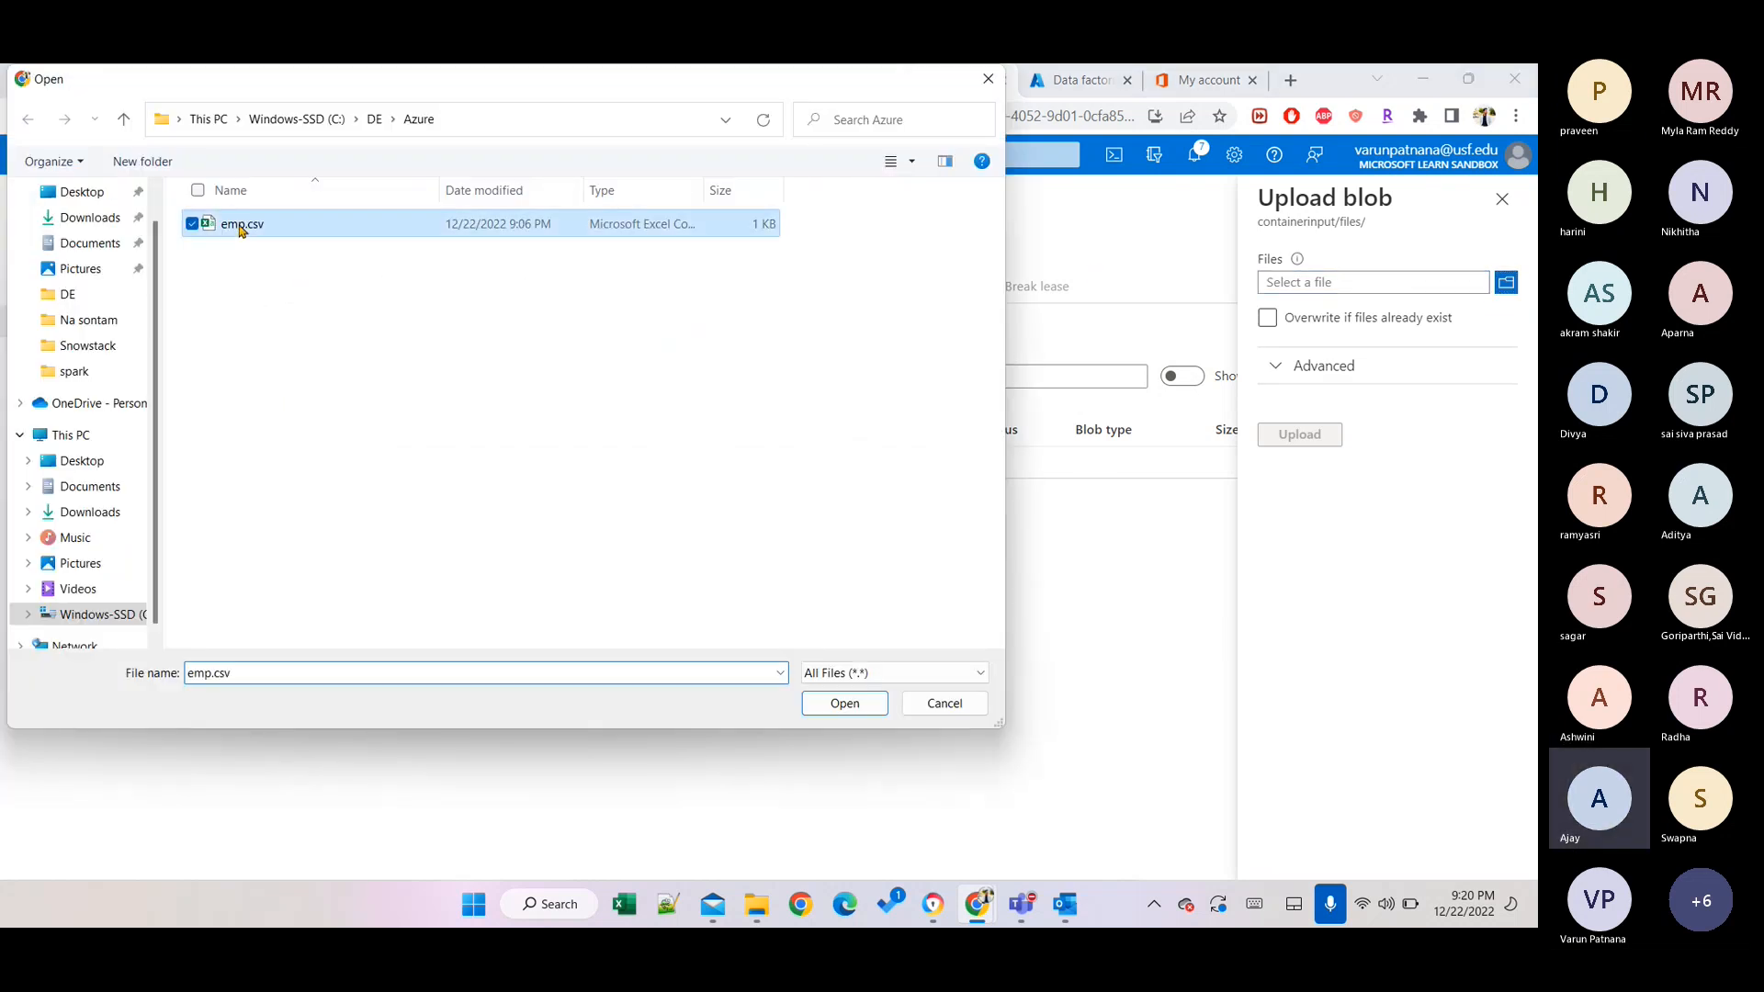
click(844, 705)
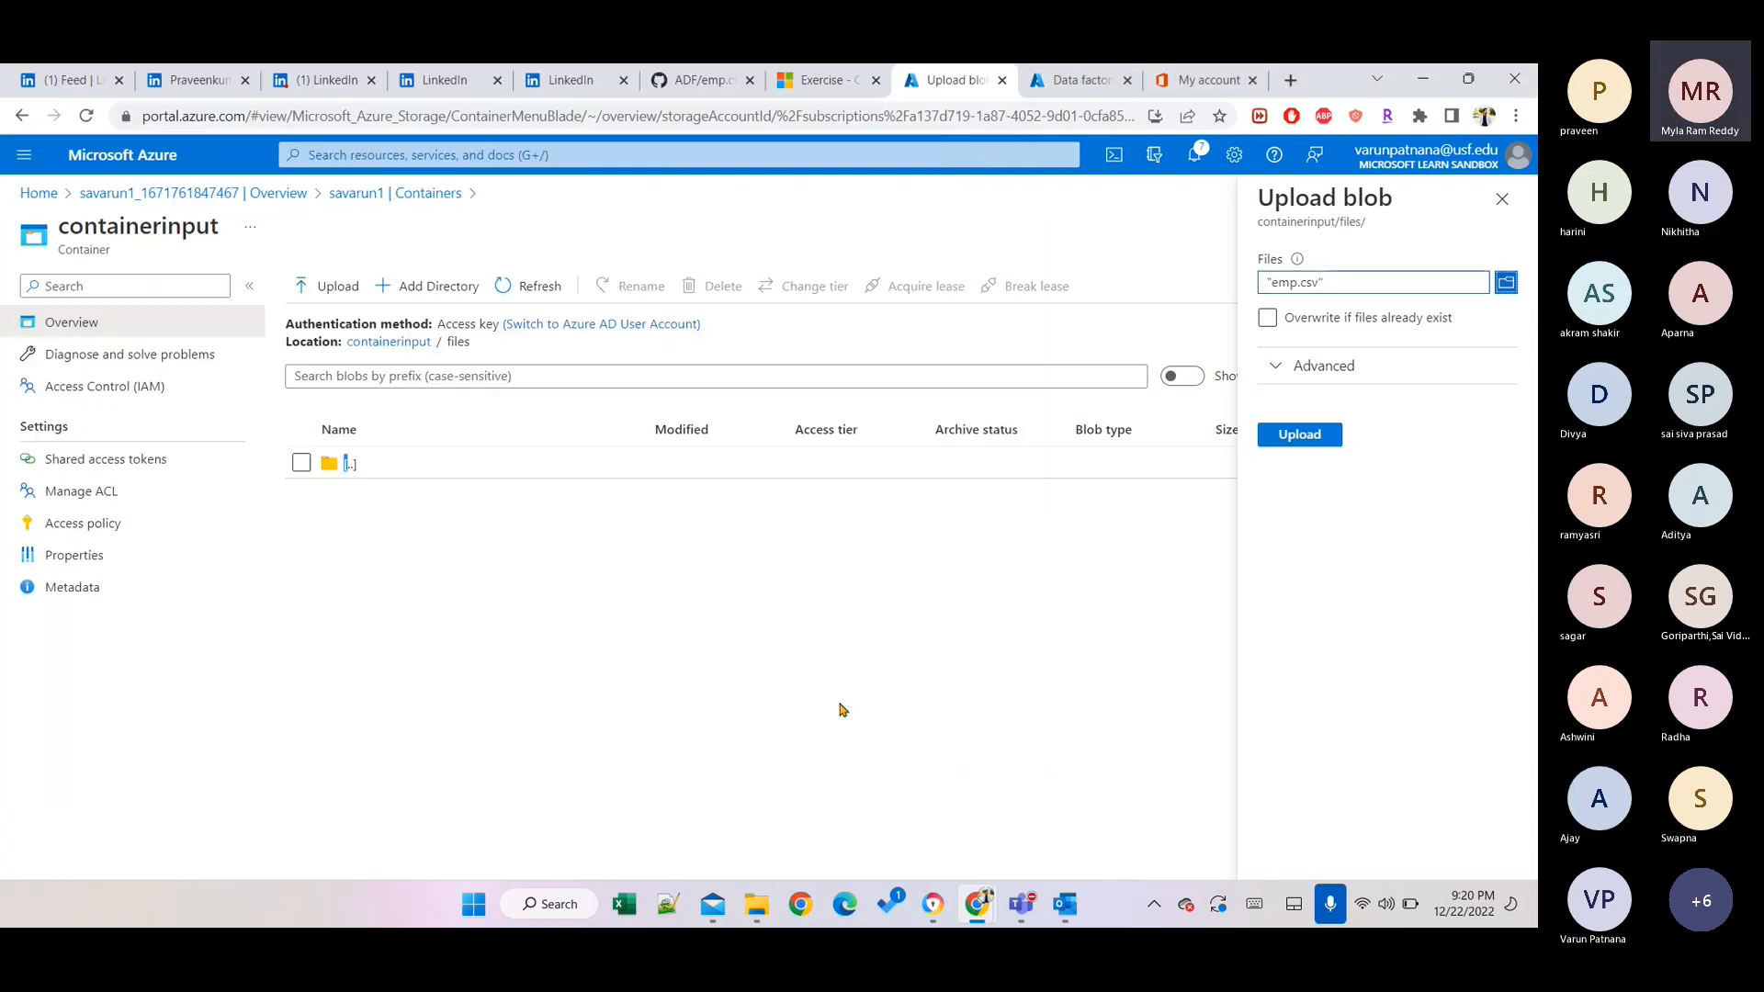
click(1314, 445)
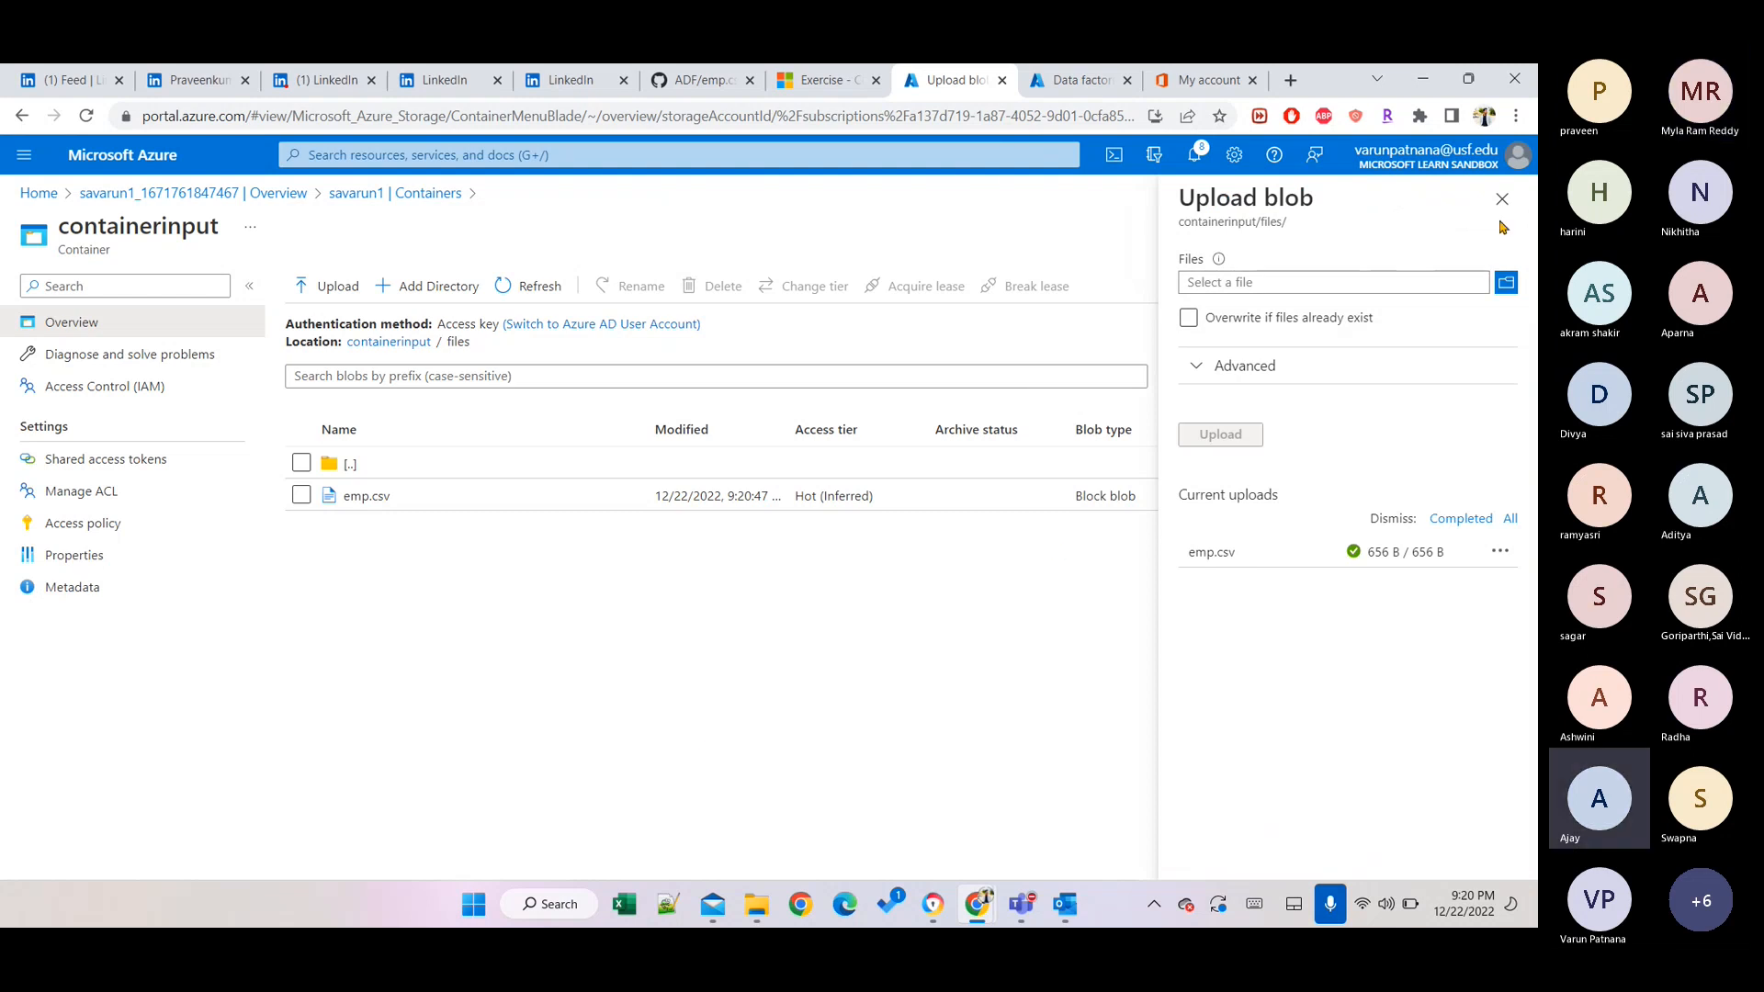
click(1494, 204)
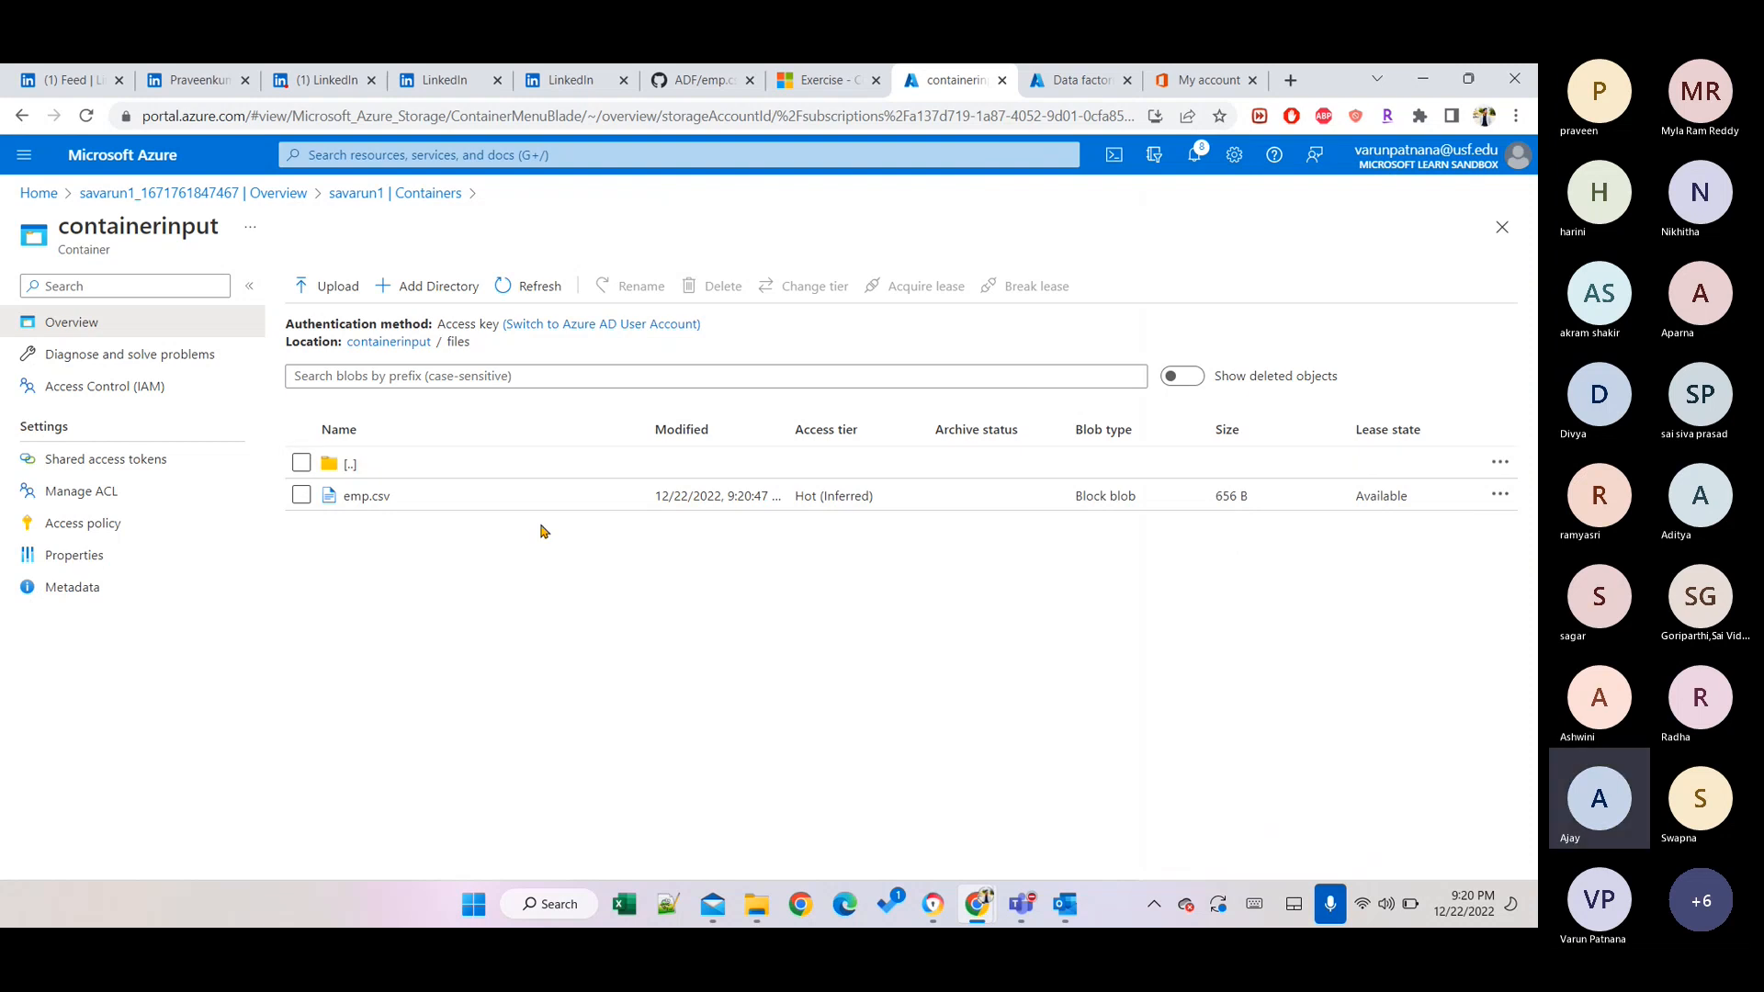
Open emp.csv in the Edit tab to show its 15 employee records as CSV.
click(482, 507)
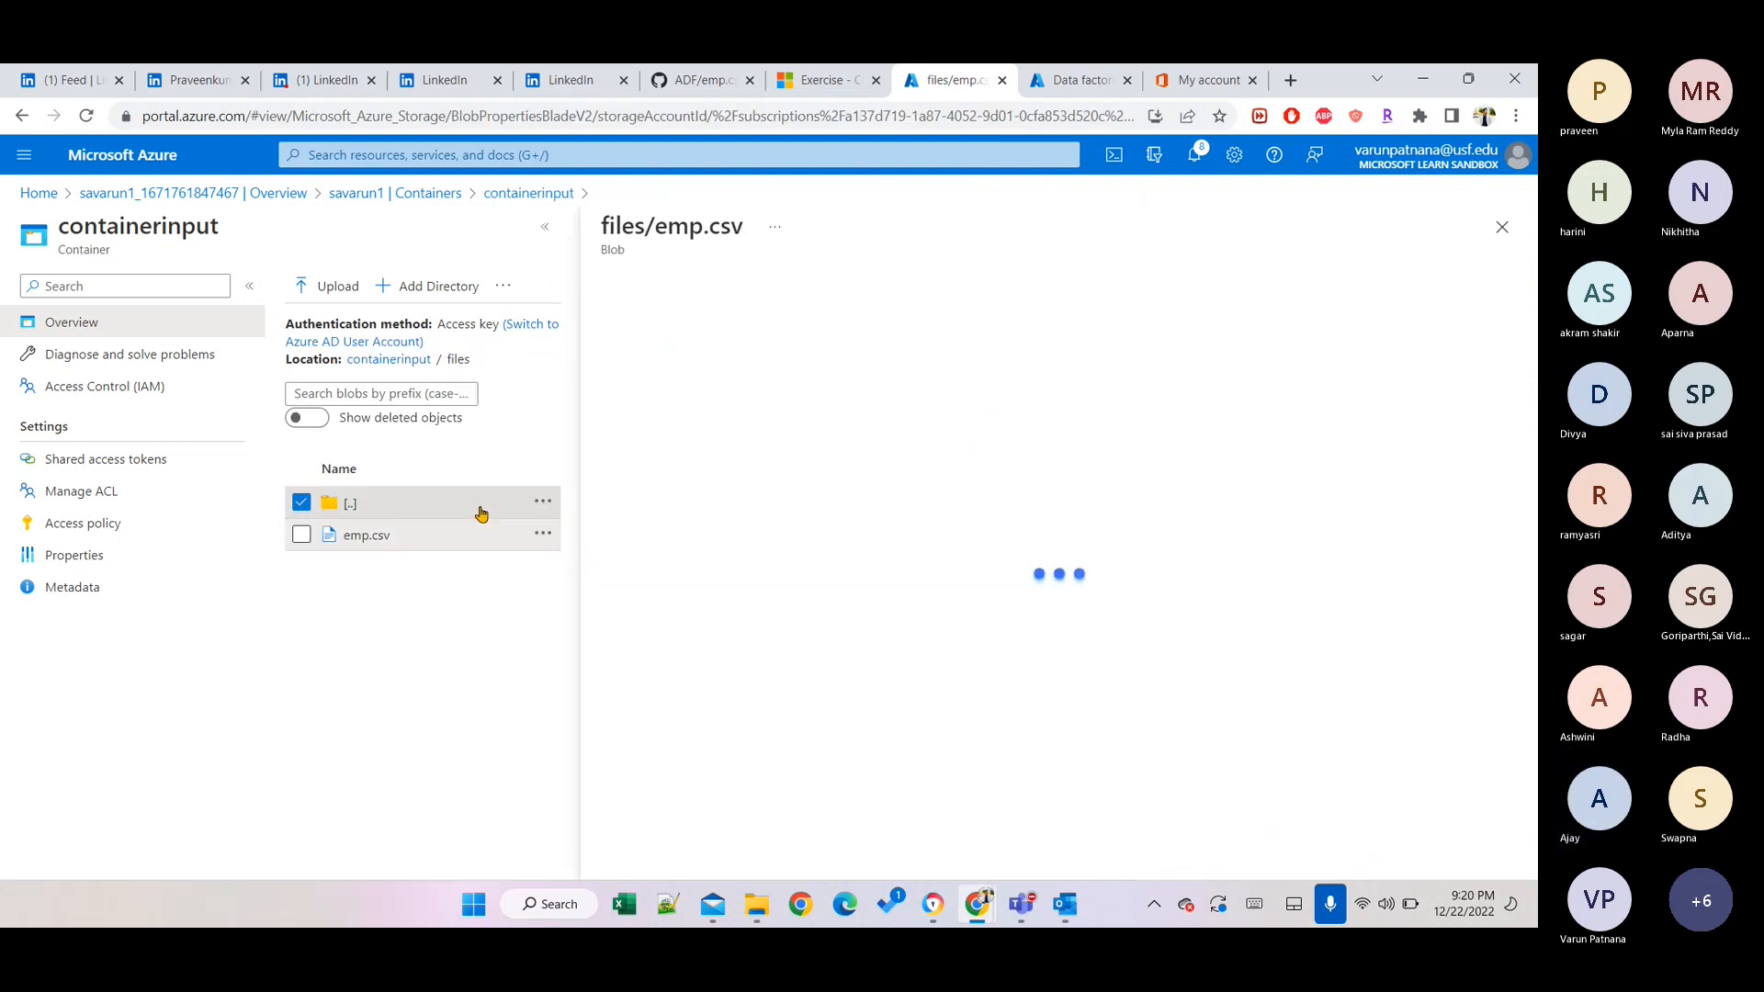
right_click(445, 531)
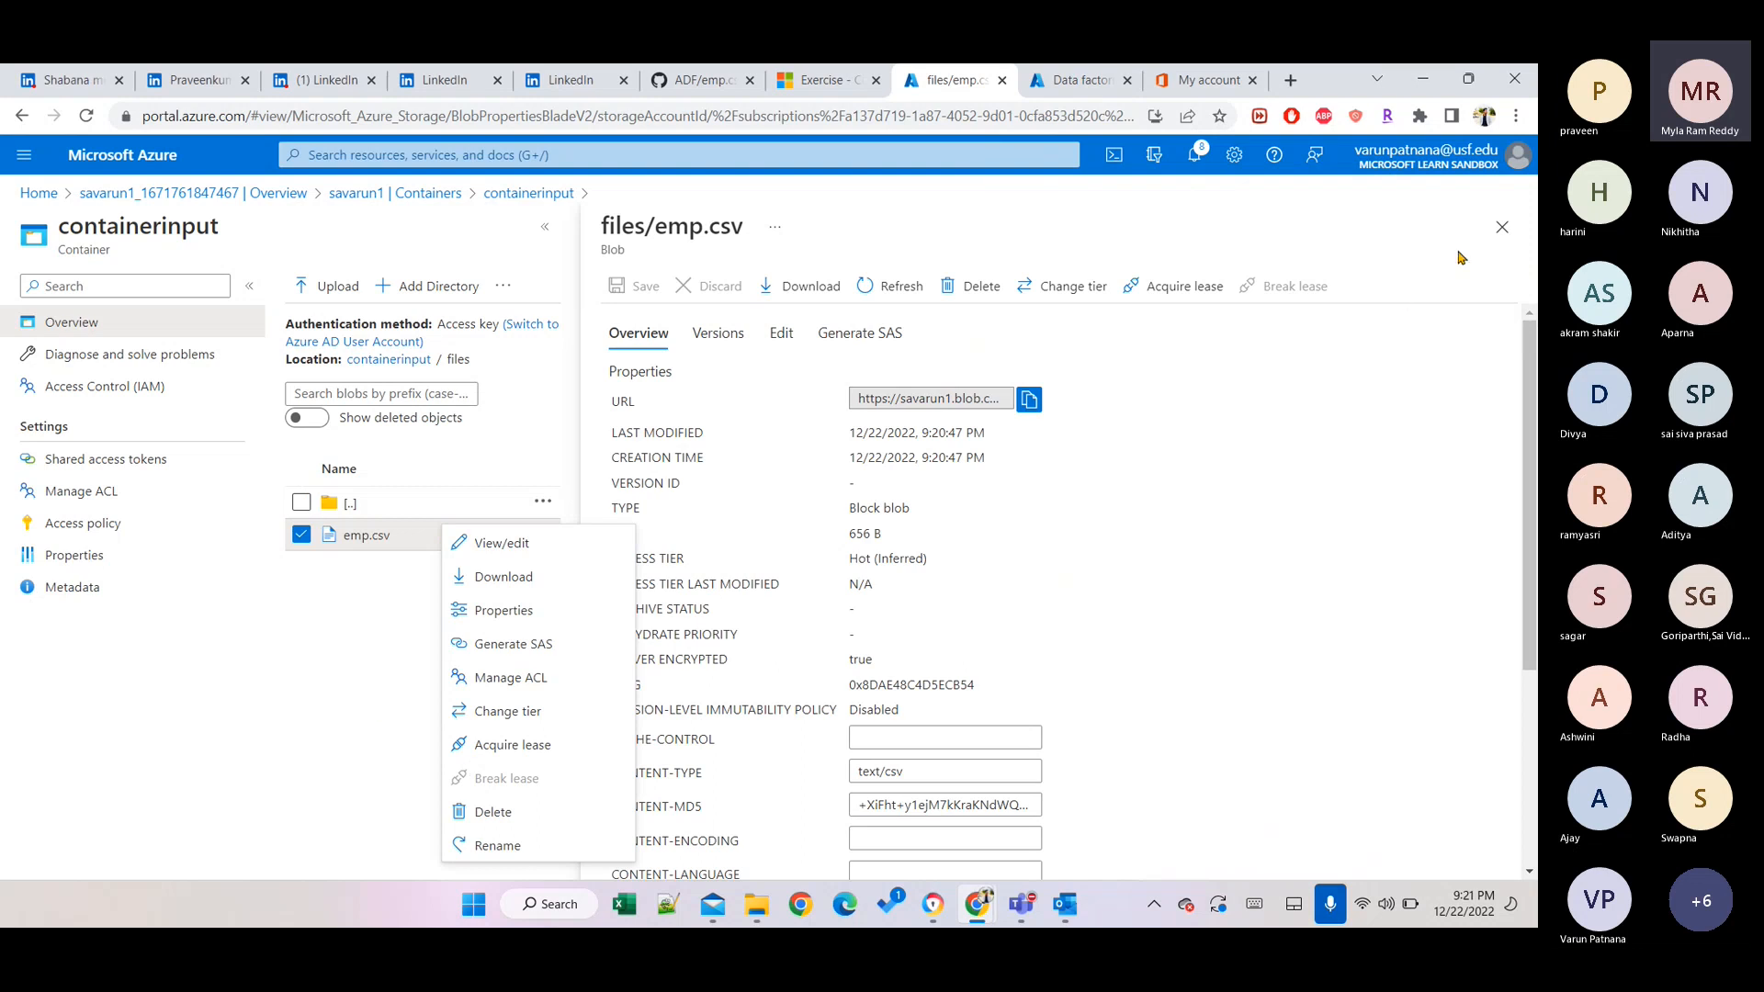
click(1503, 228)
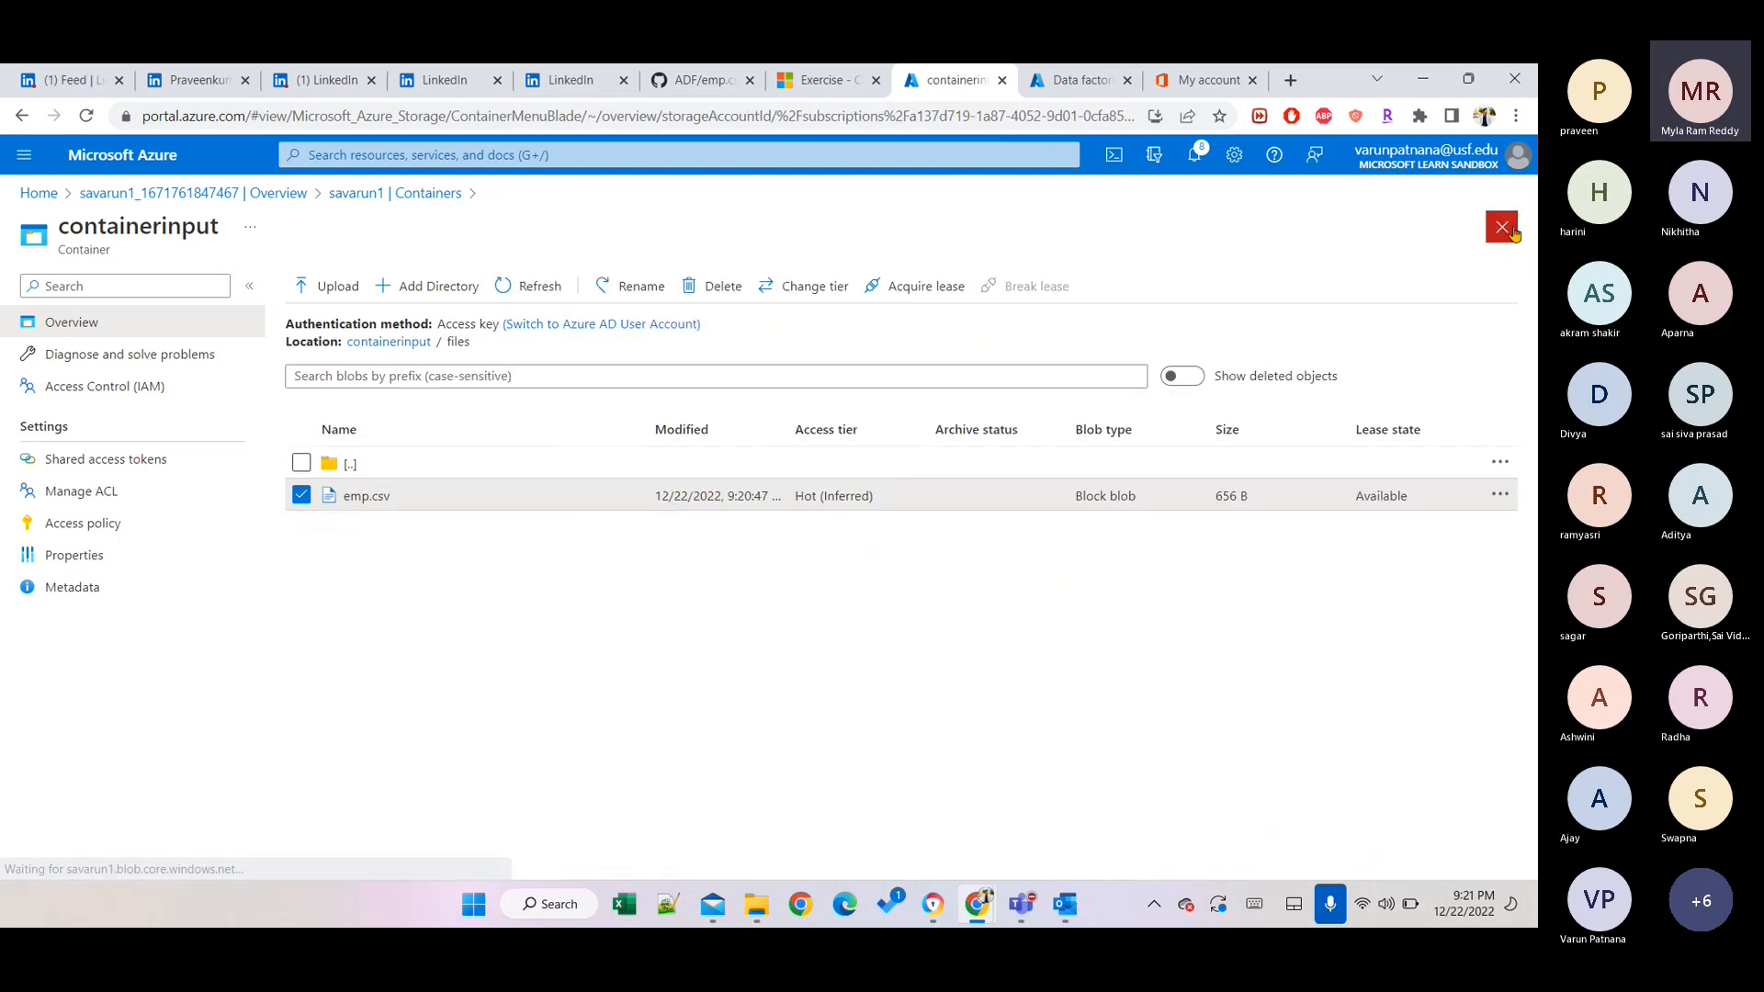
click(467, 500)
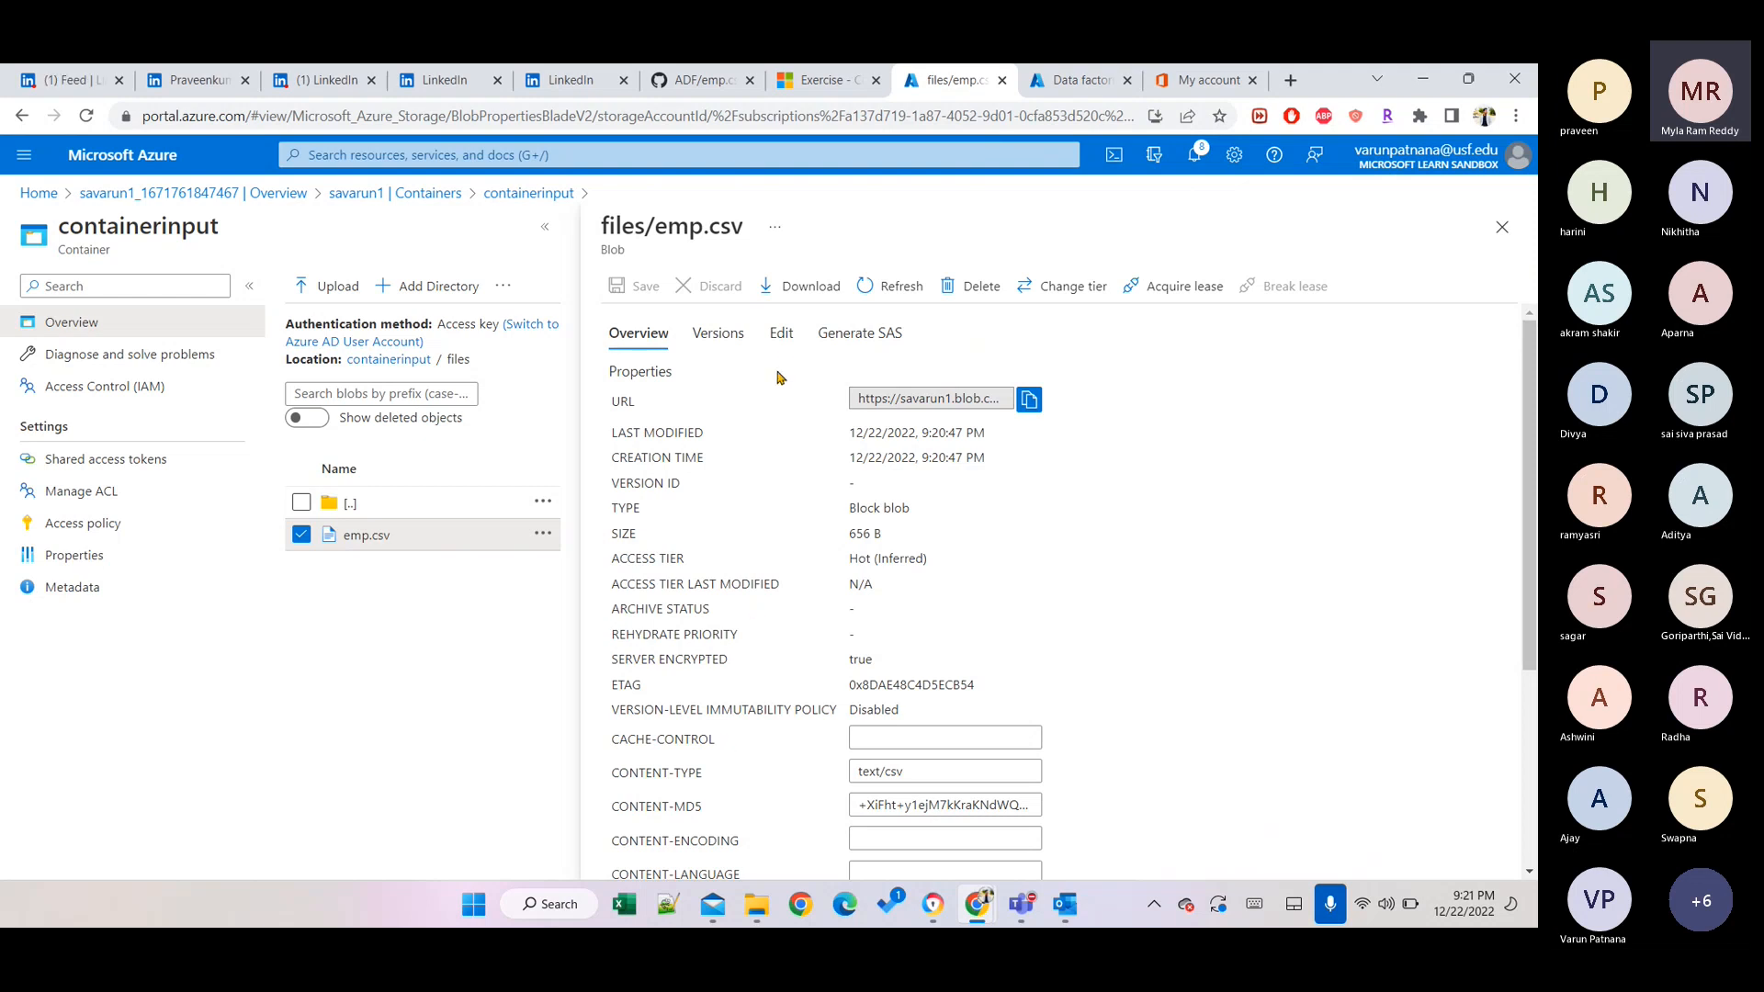
click(782, 334)
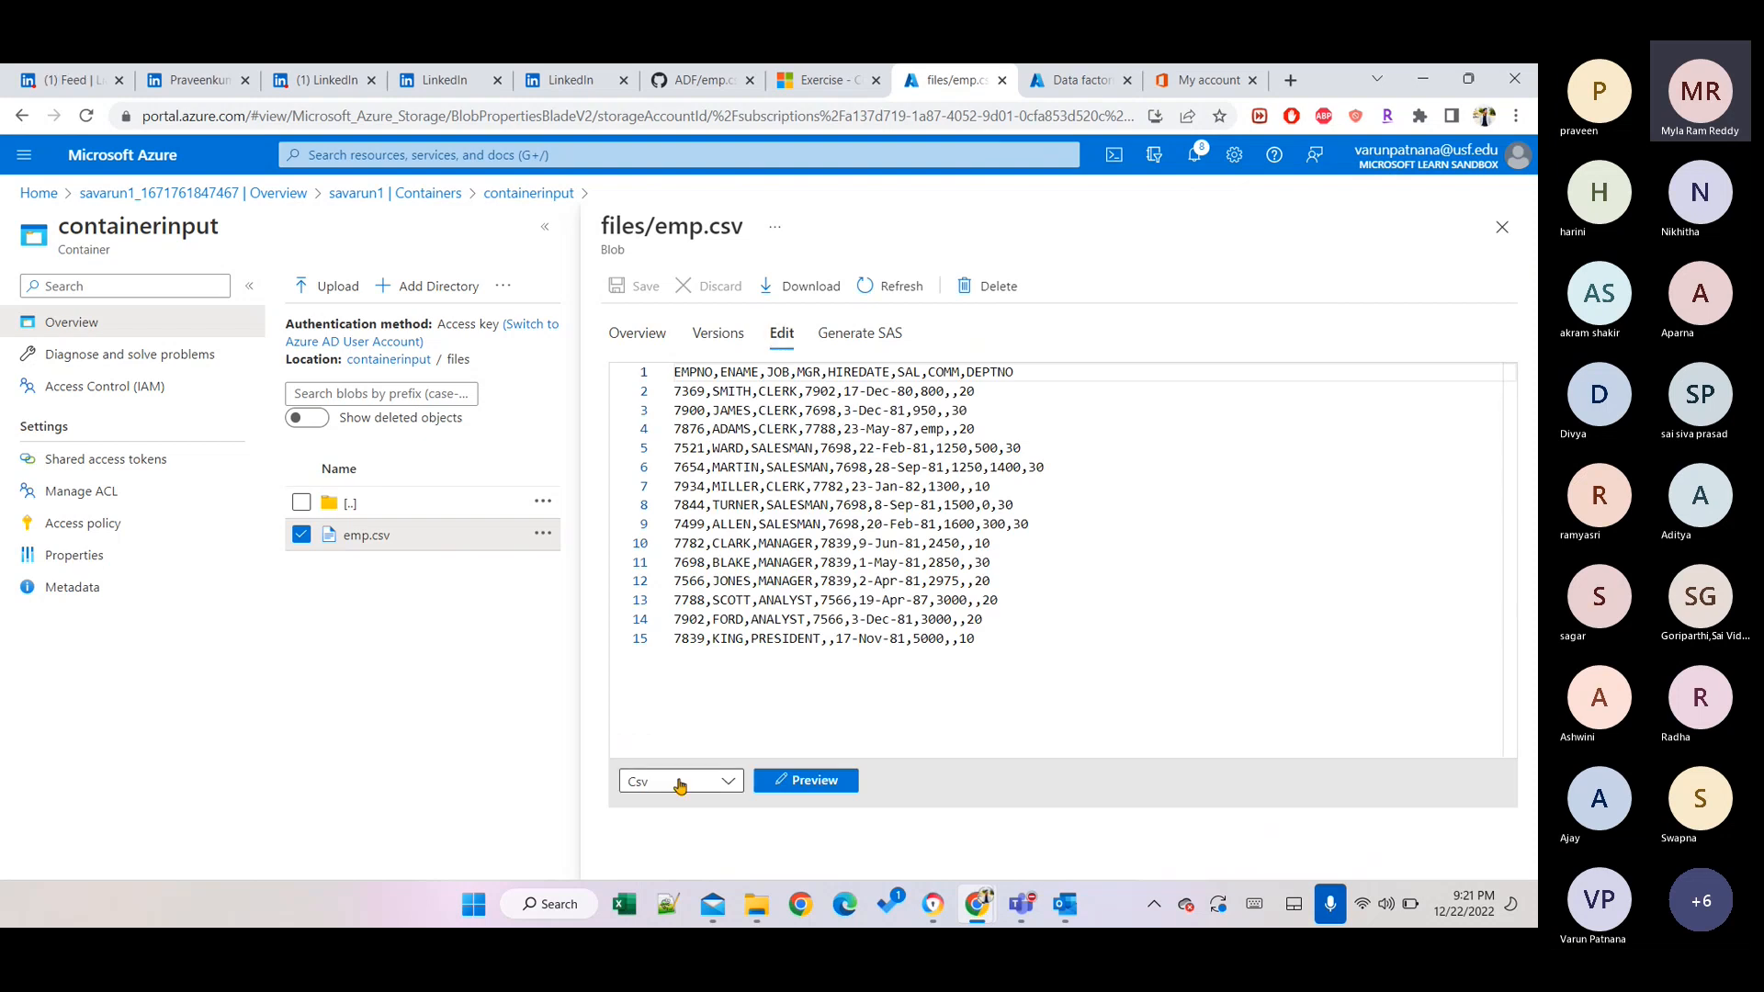
Change SMITH's salary in emp.csv from 800 to 850.
click(797, 790)
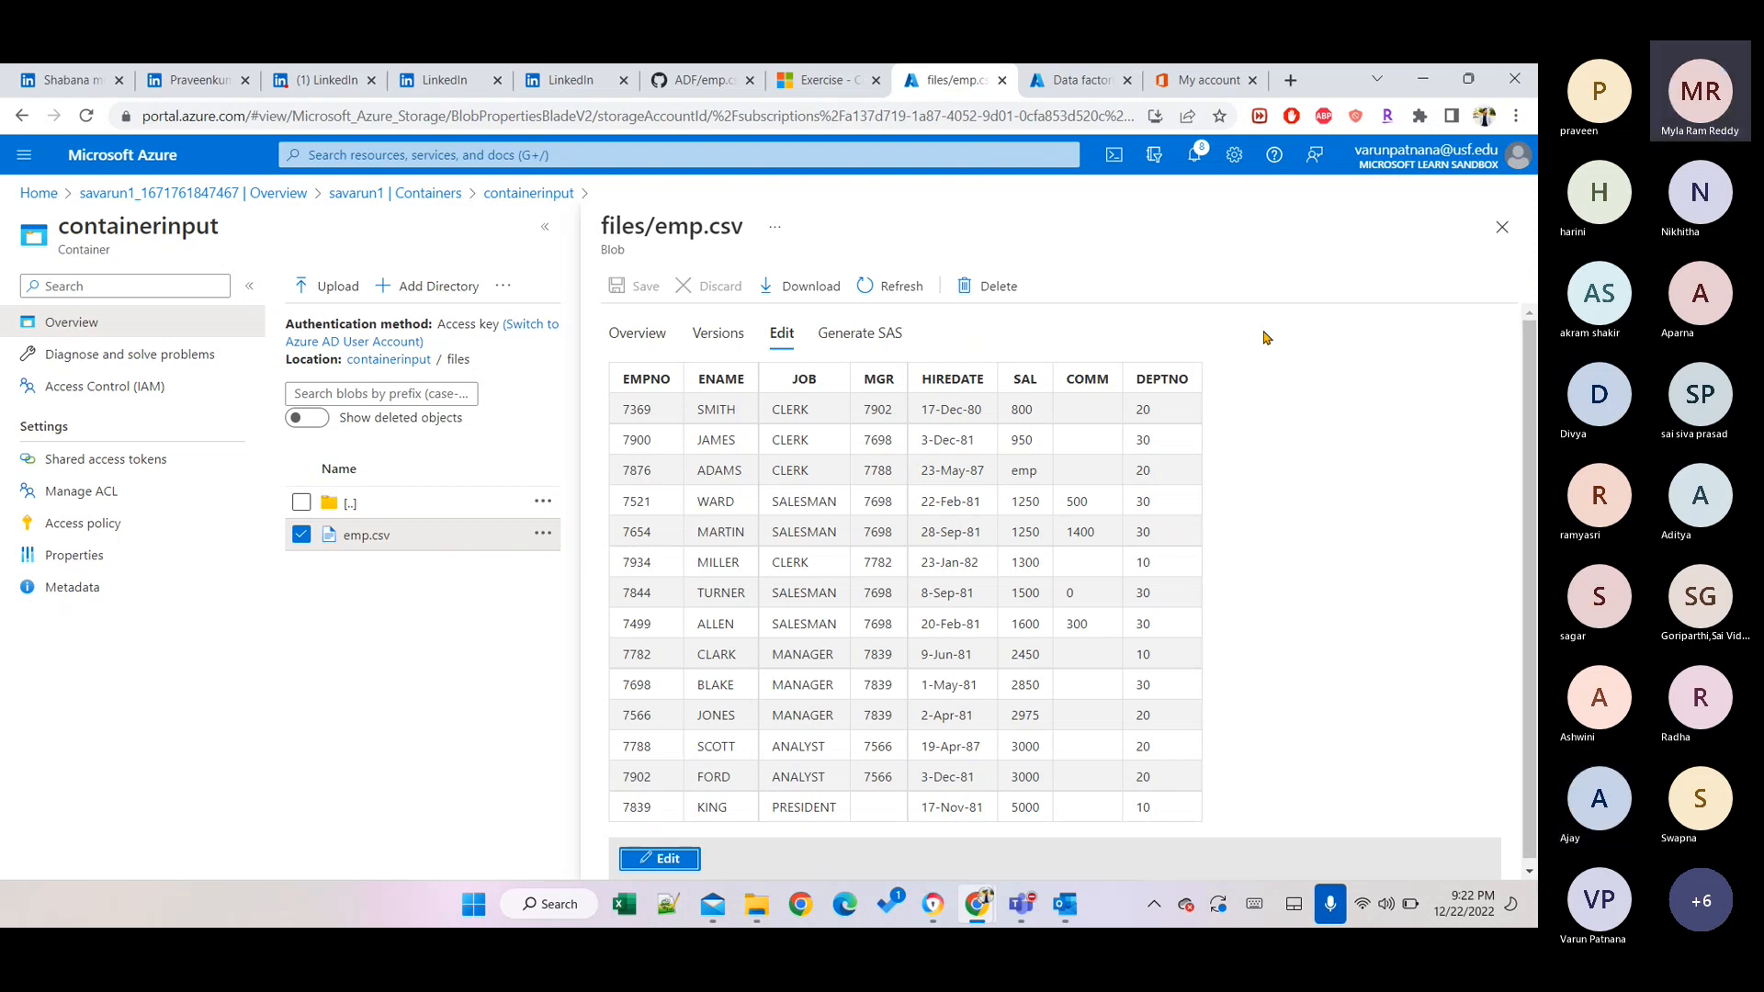
click(657, 860)
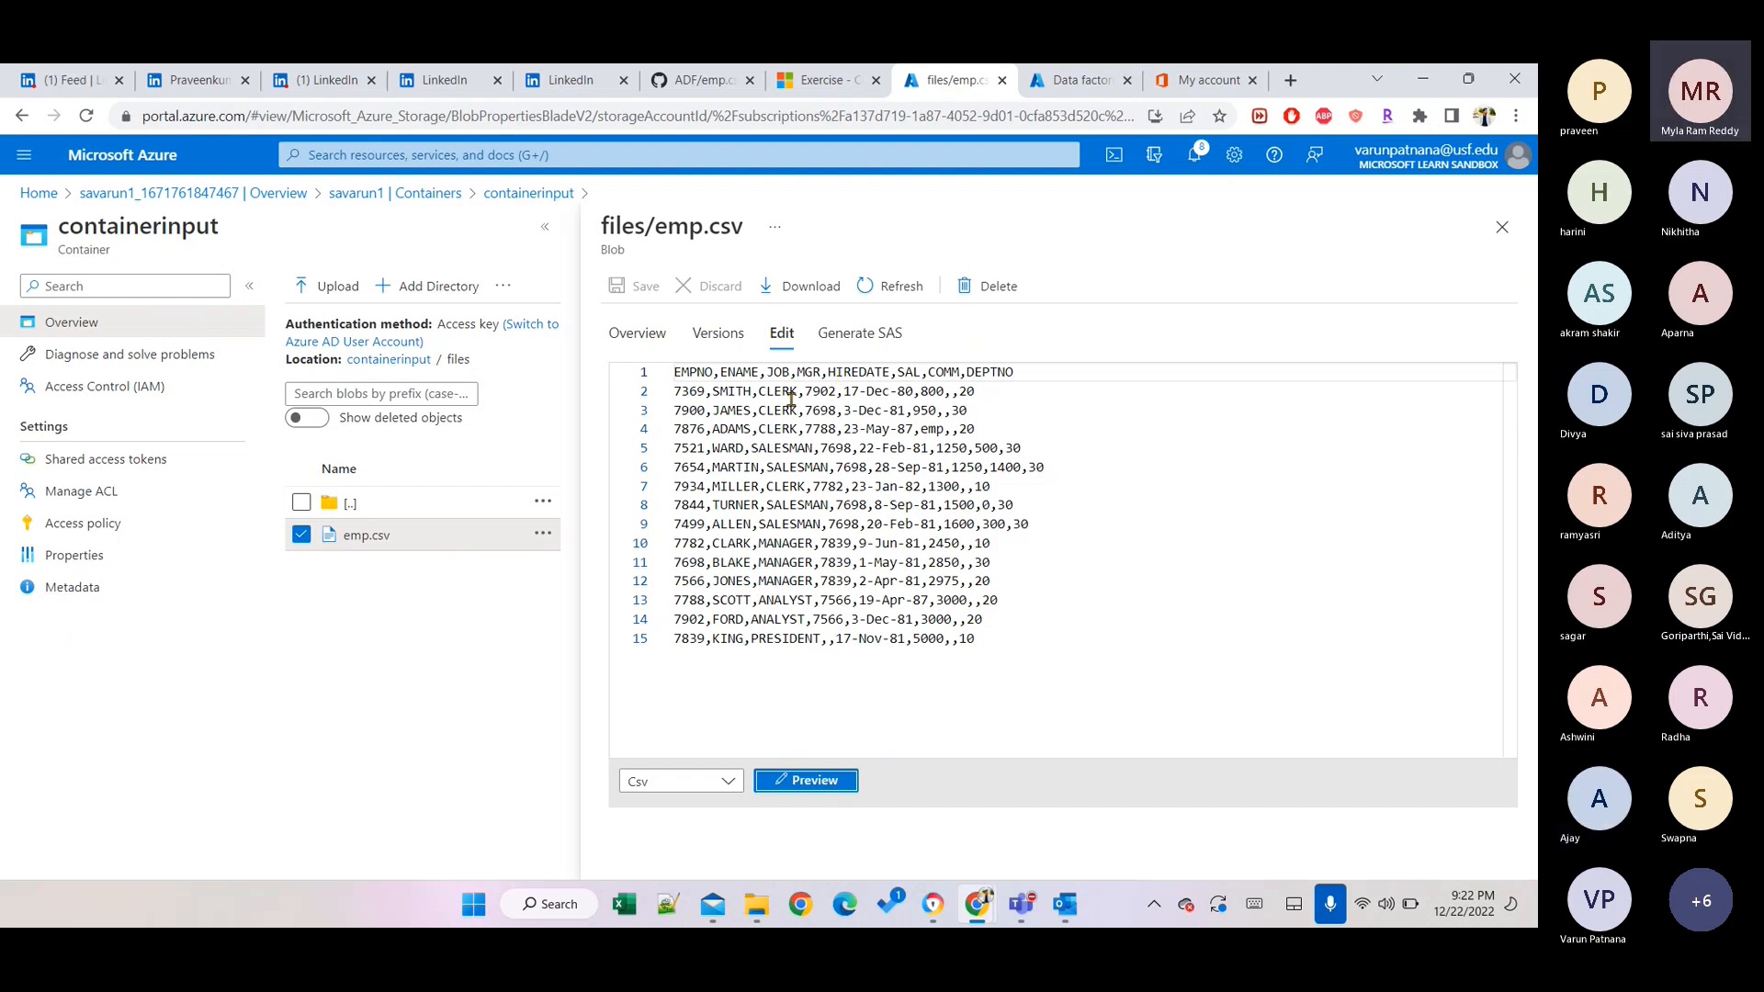
click(937, 392)
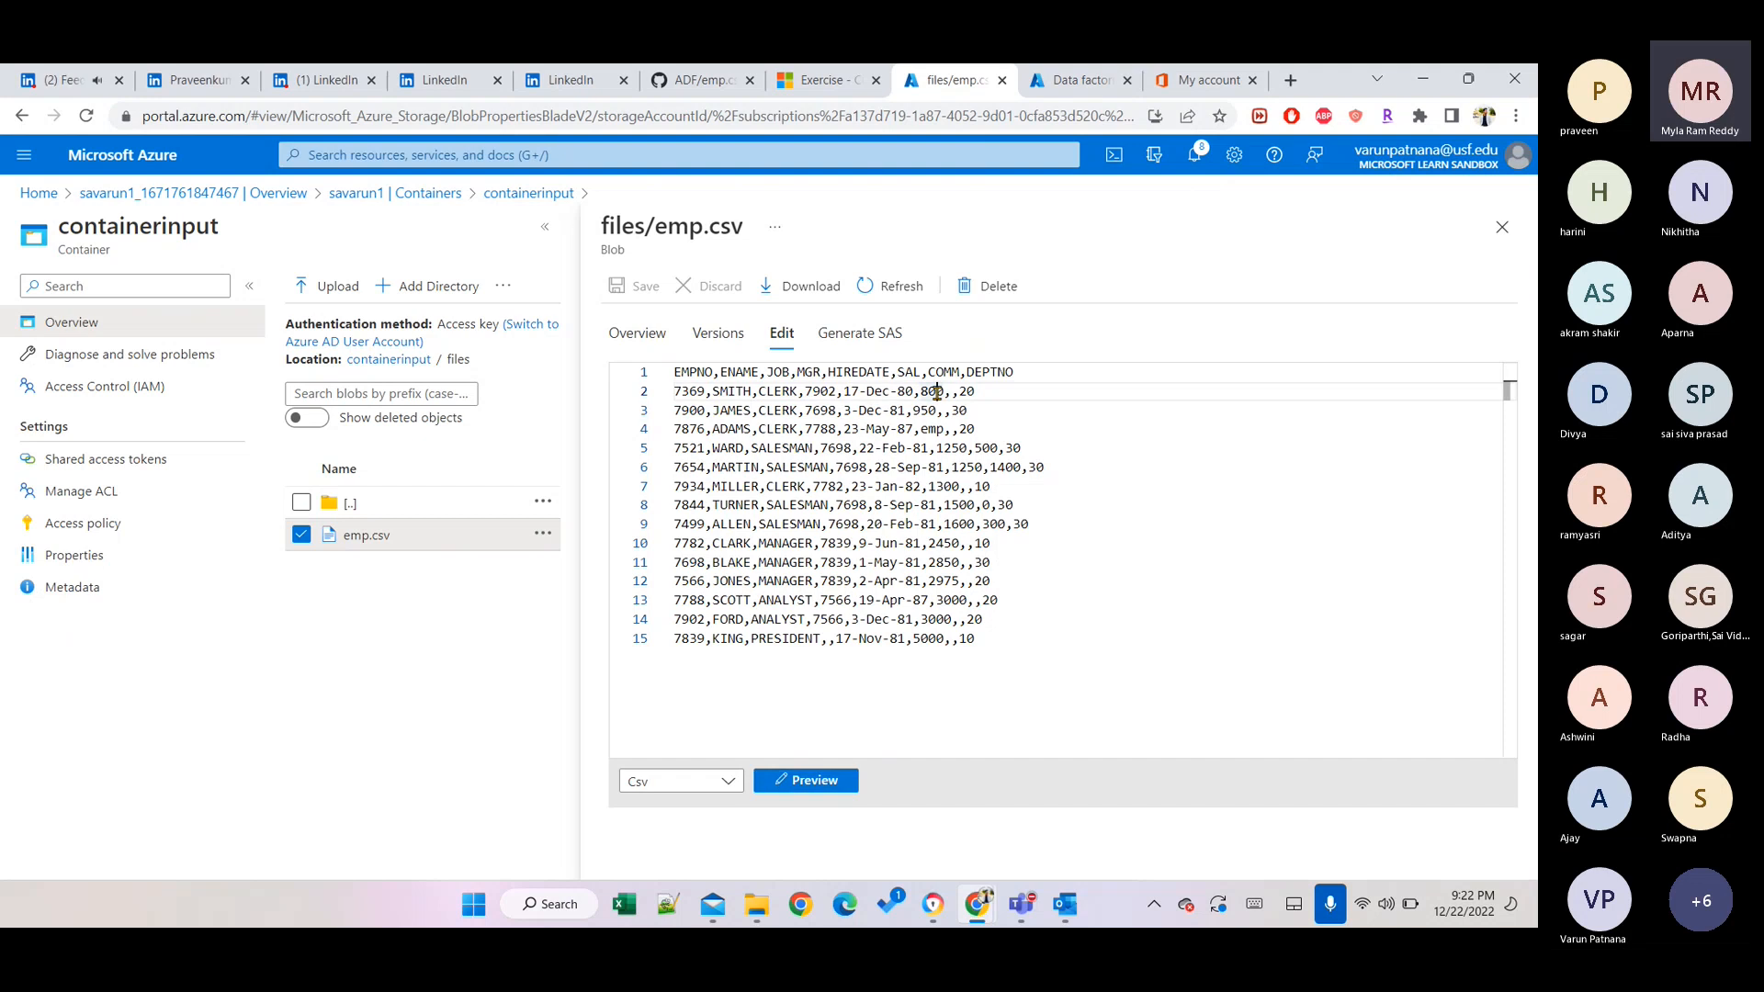
key(BackSpace)
text(5)
Check the edited table, save emp.csv, and return to the GitHub emp.csv page.
click(805, 780)
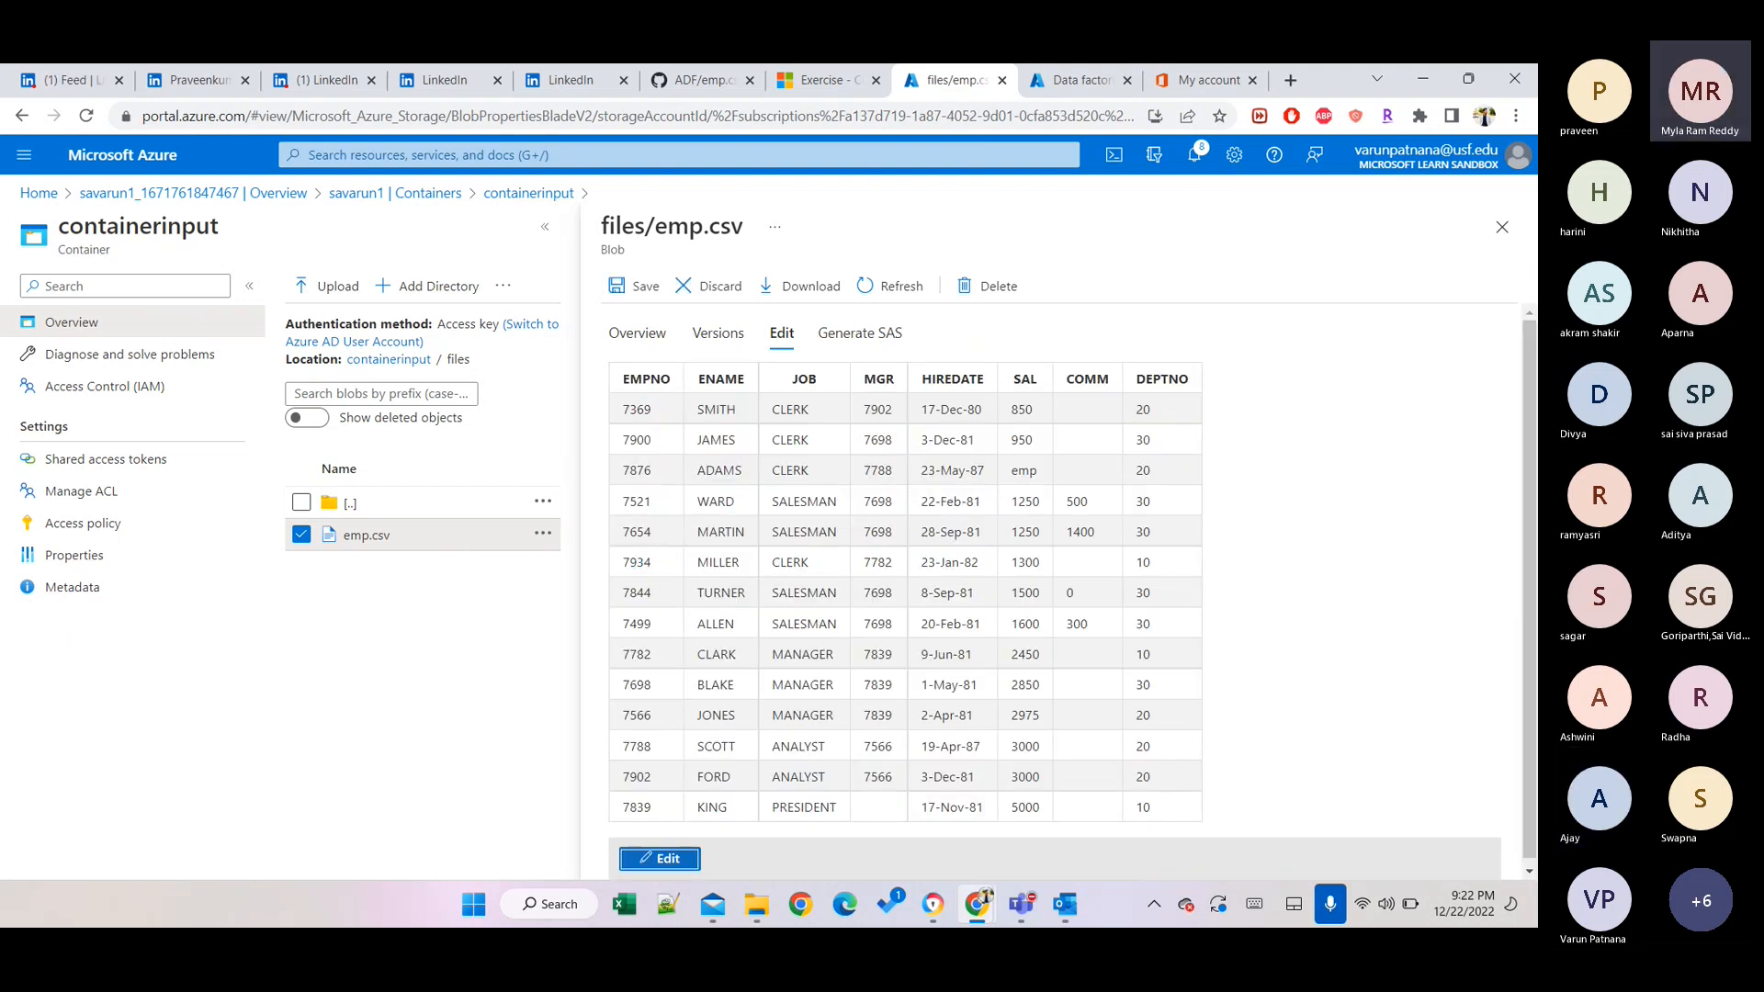
click(660, 859)
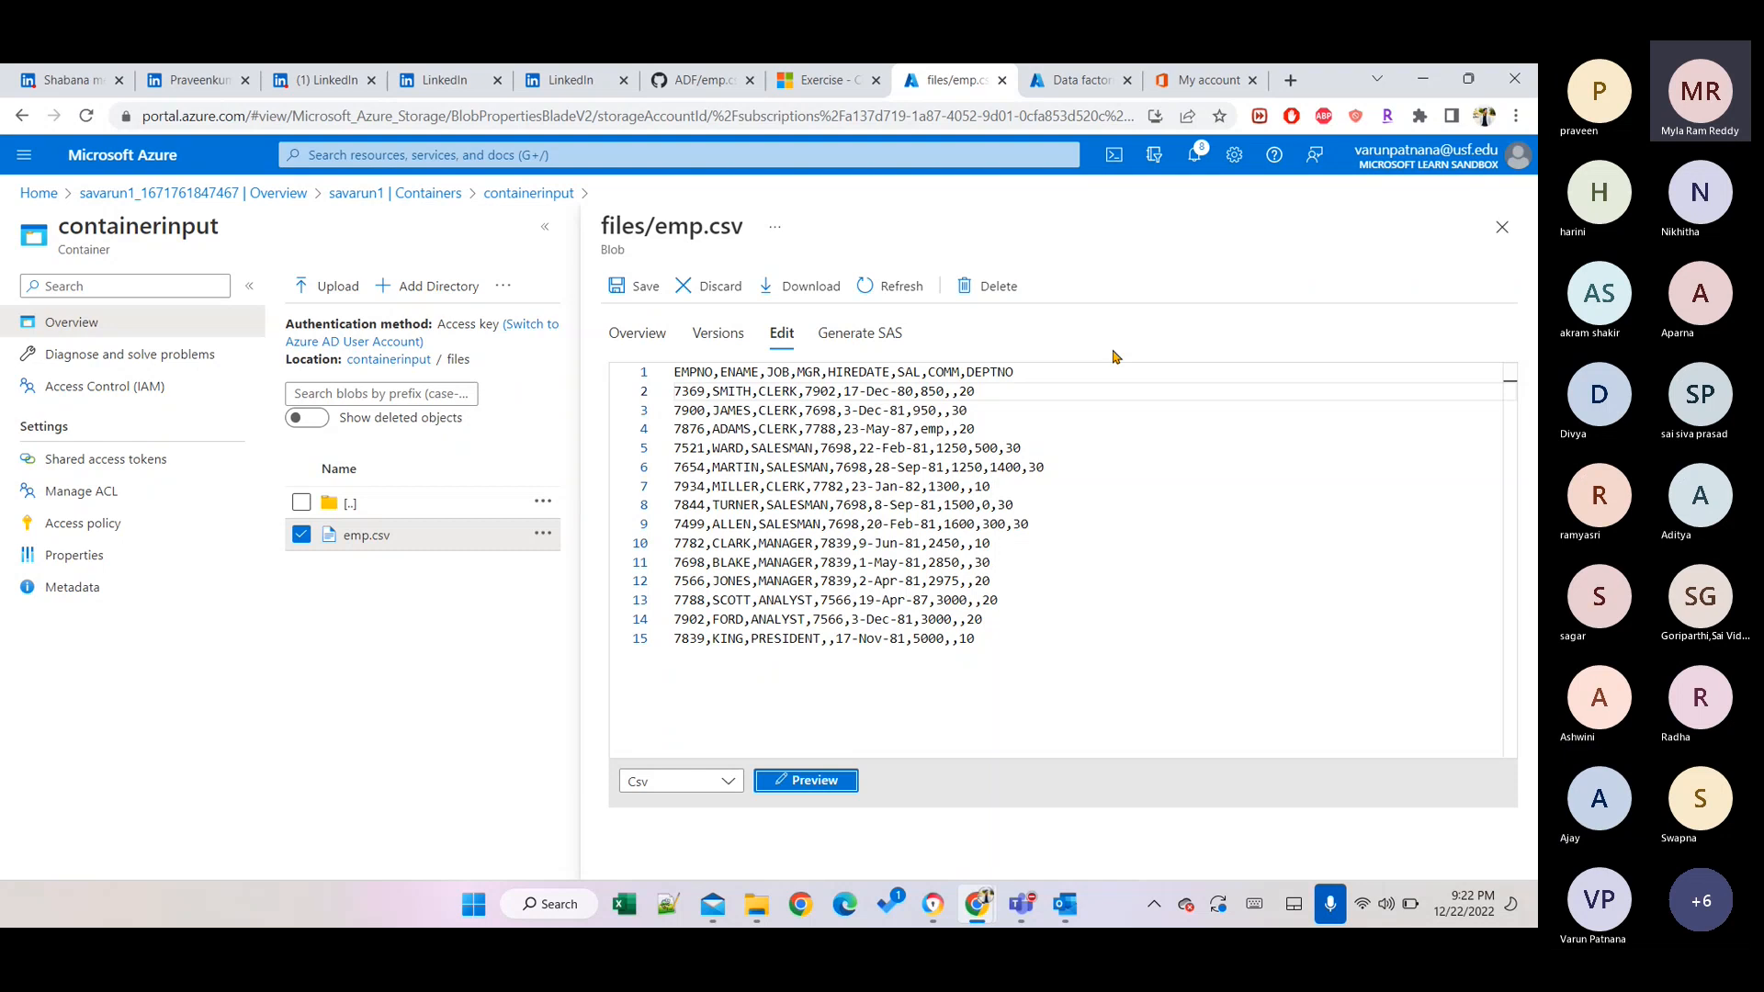
click(643, 286)
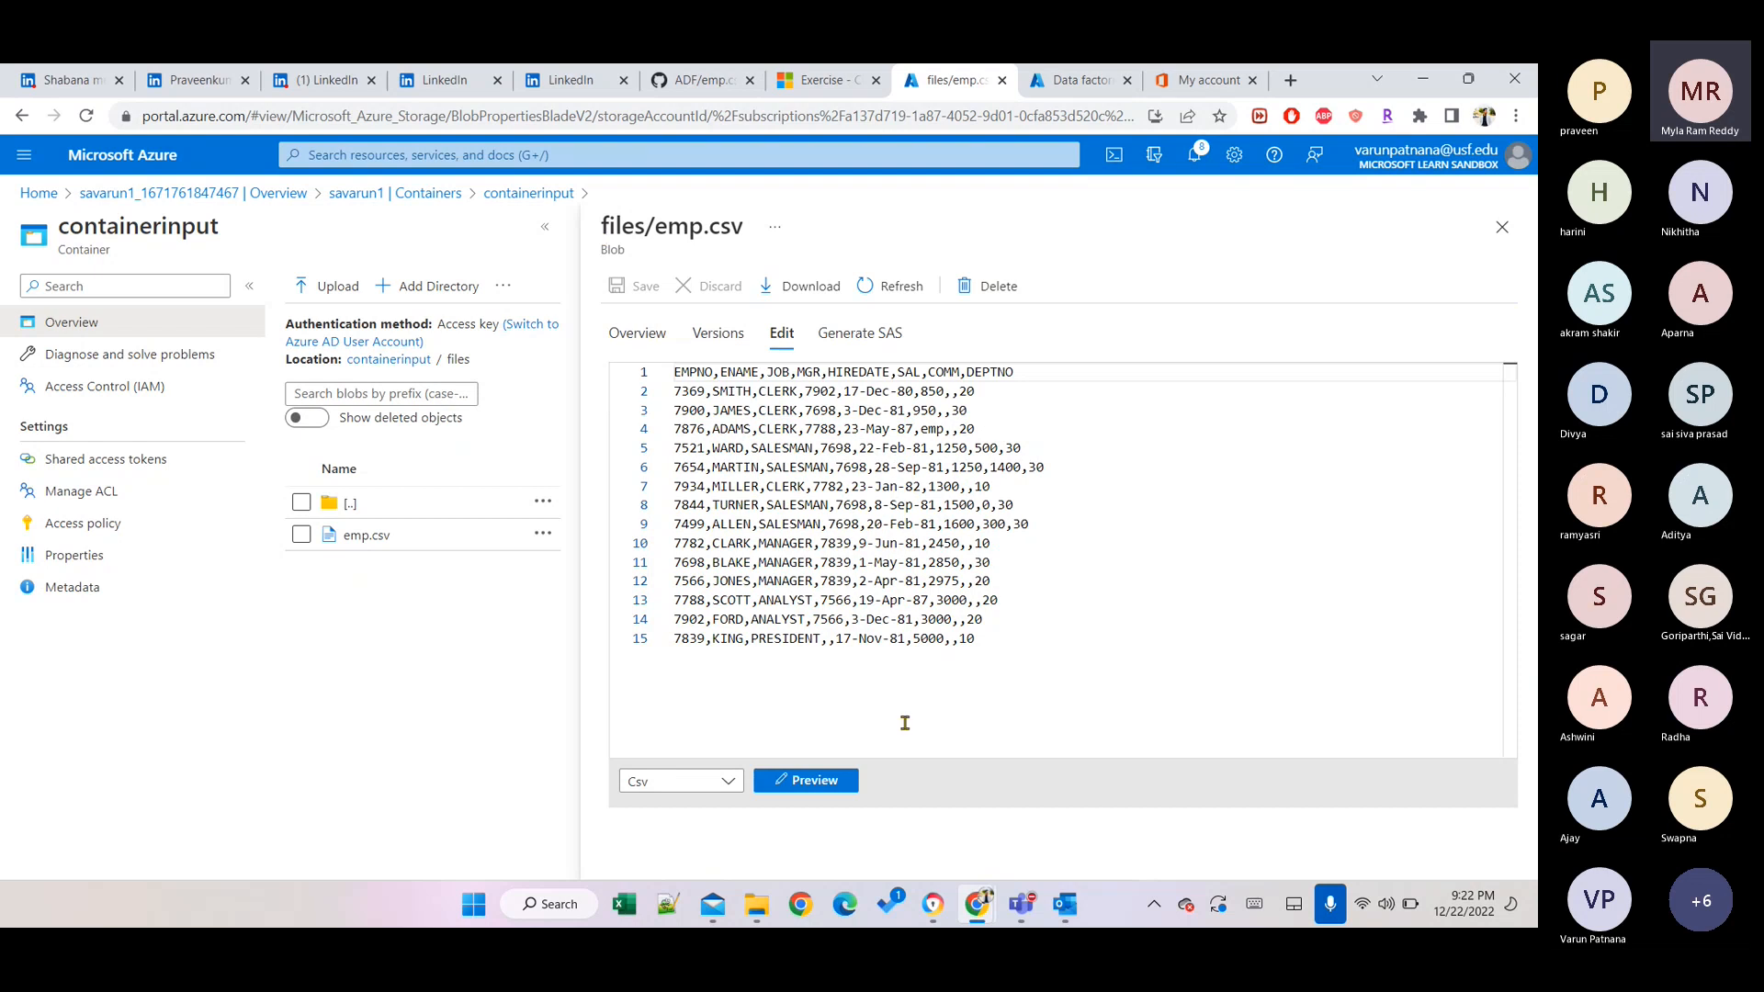
click(1501, 227)
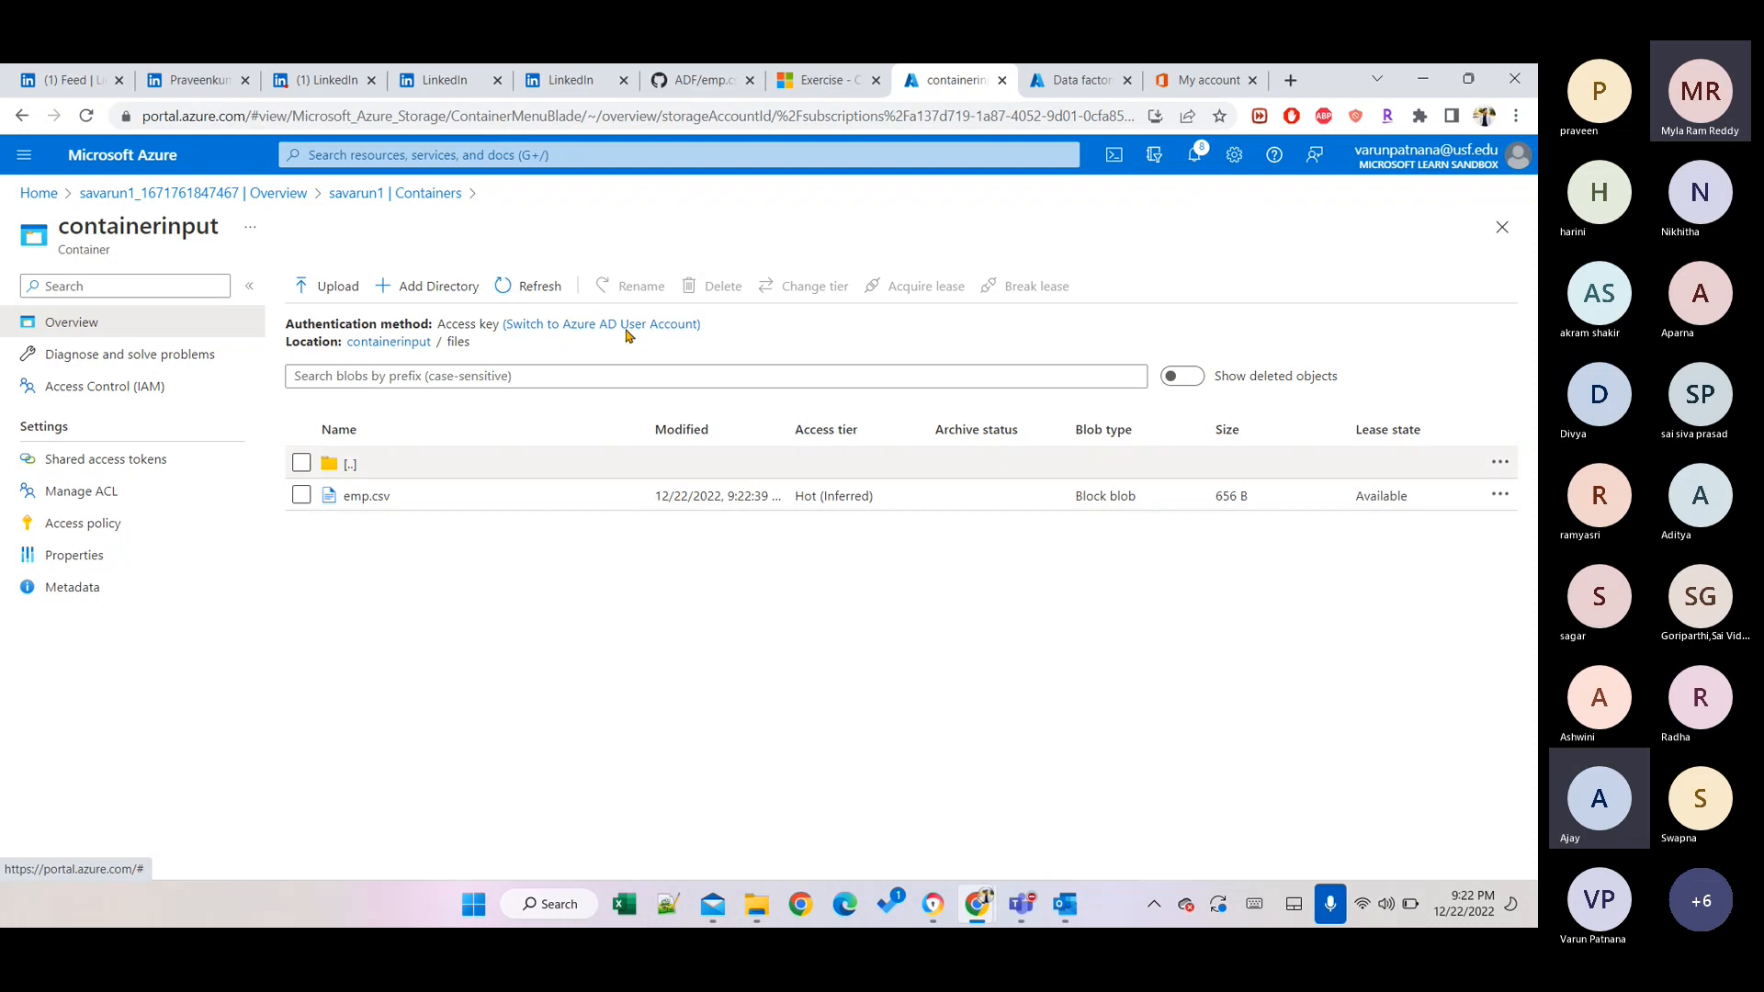
click(685, 74)
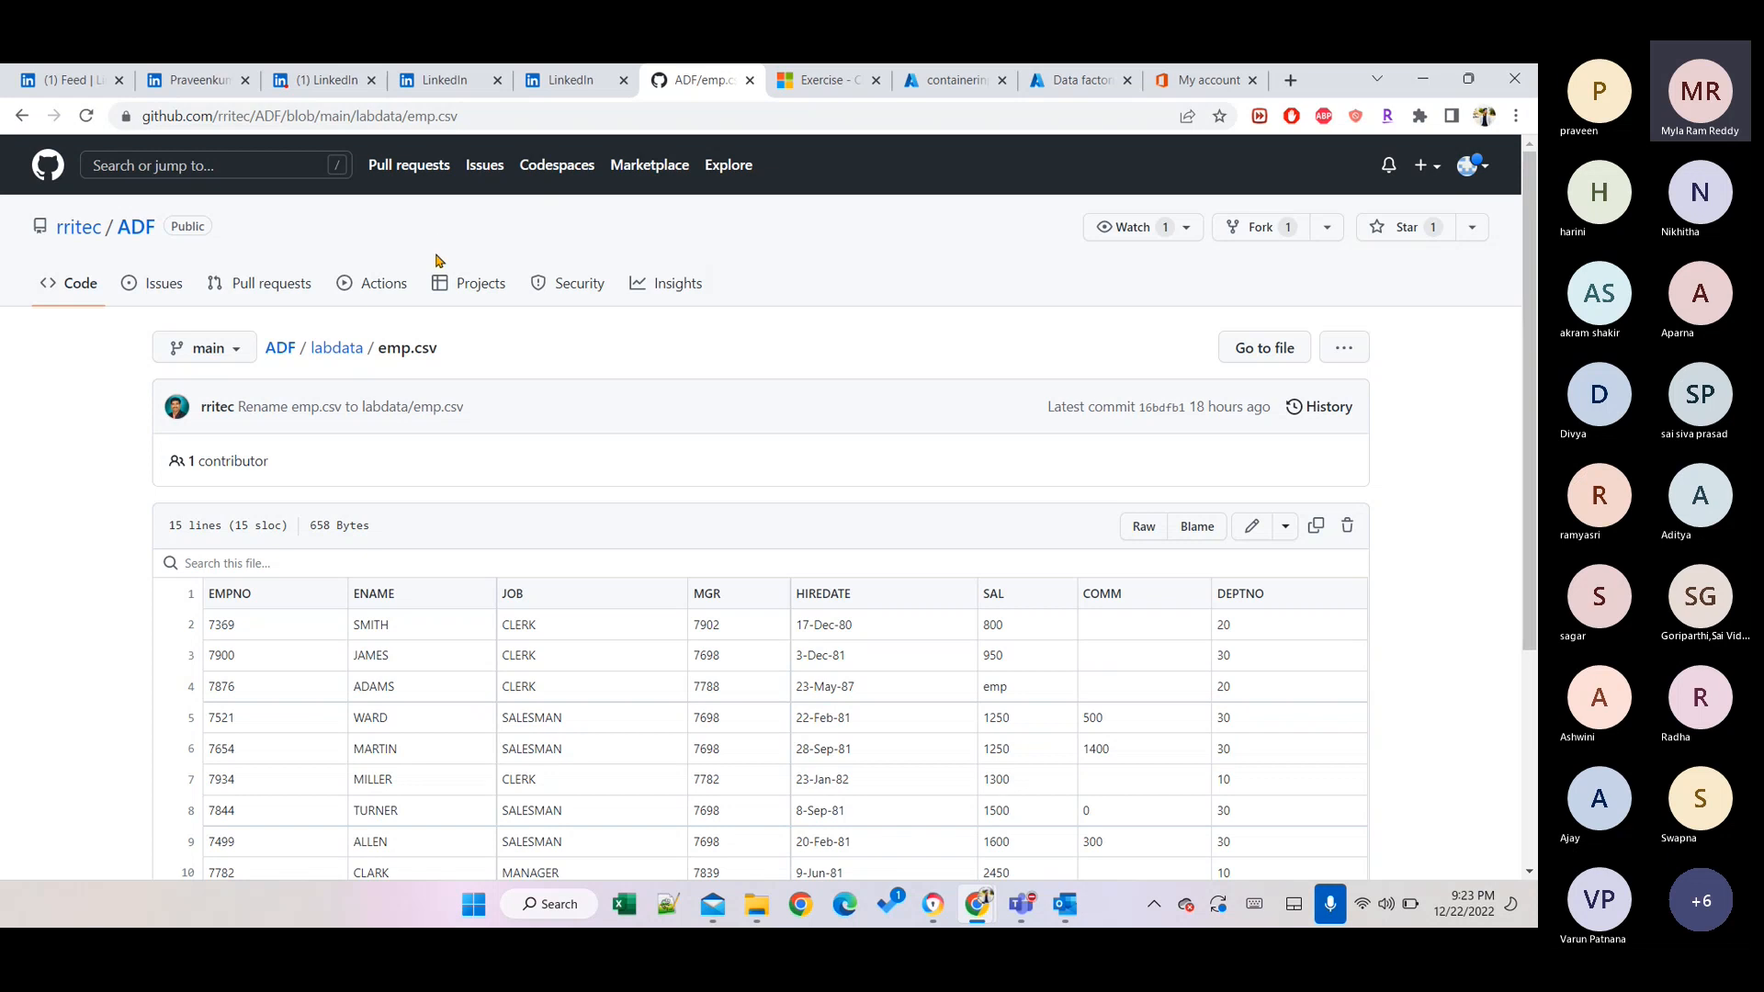
Open the ADF 01 of 00 Introduction.md notes from the repository's notebooks folder.
click(274, 353)
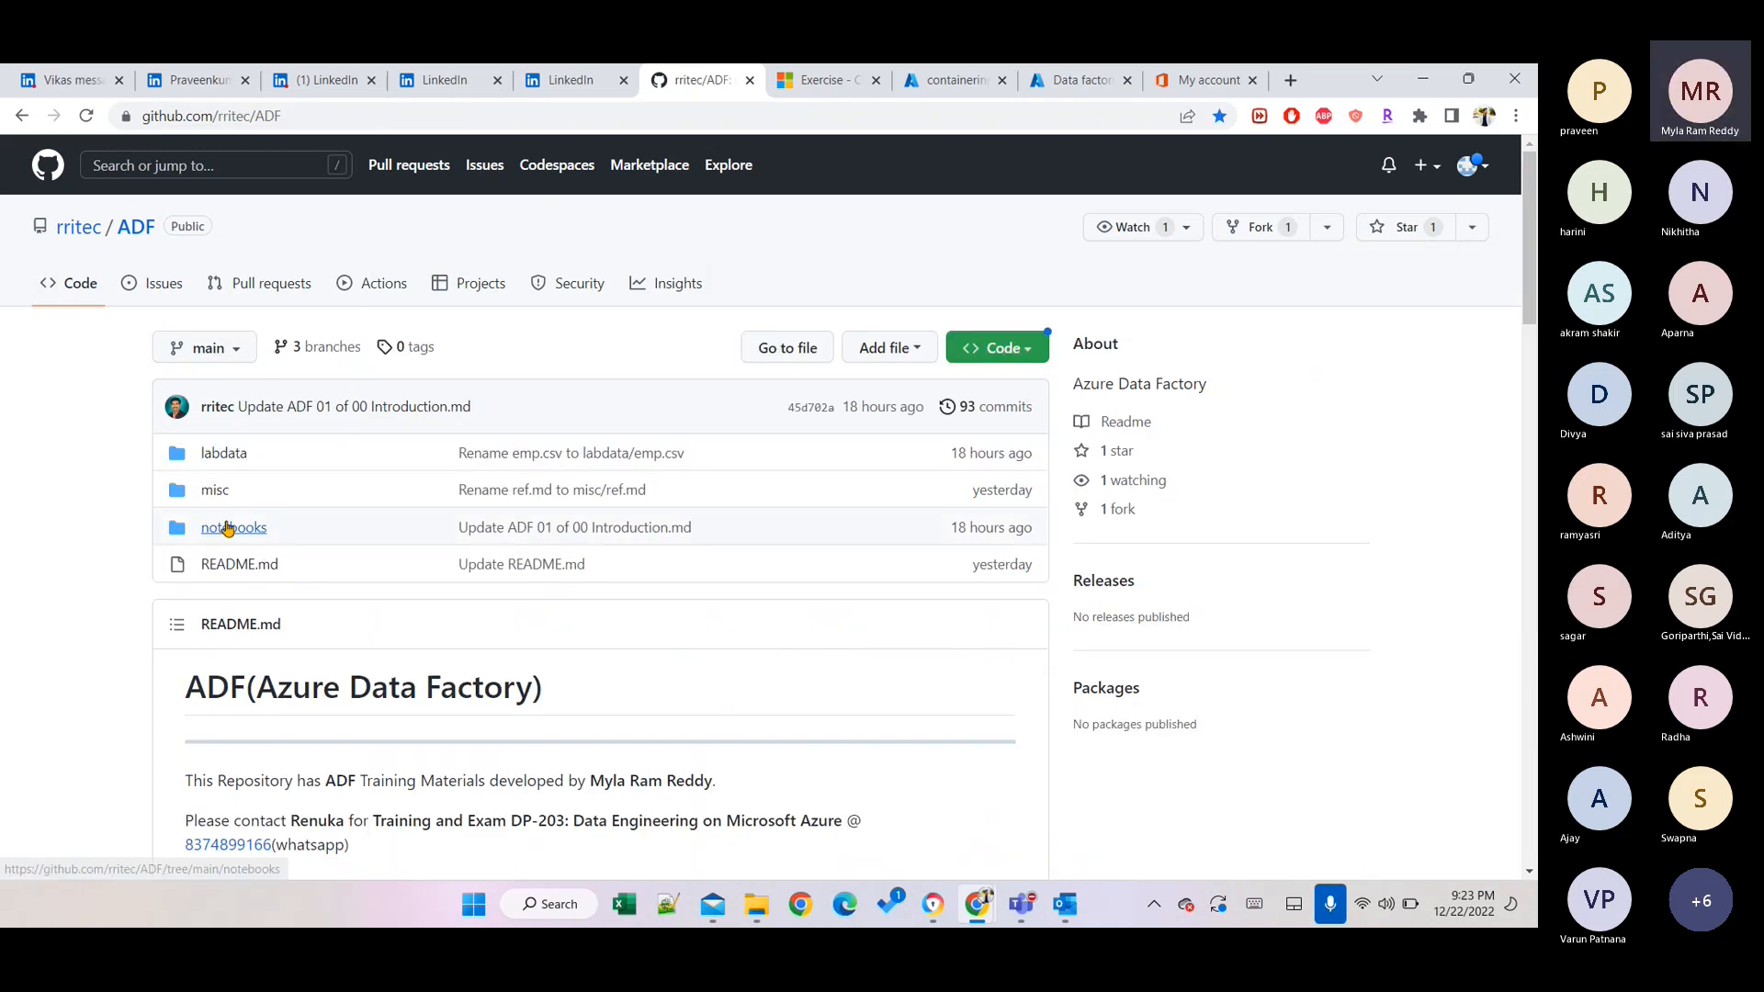
click(228, 528)
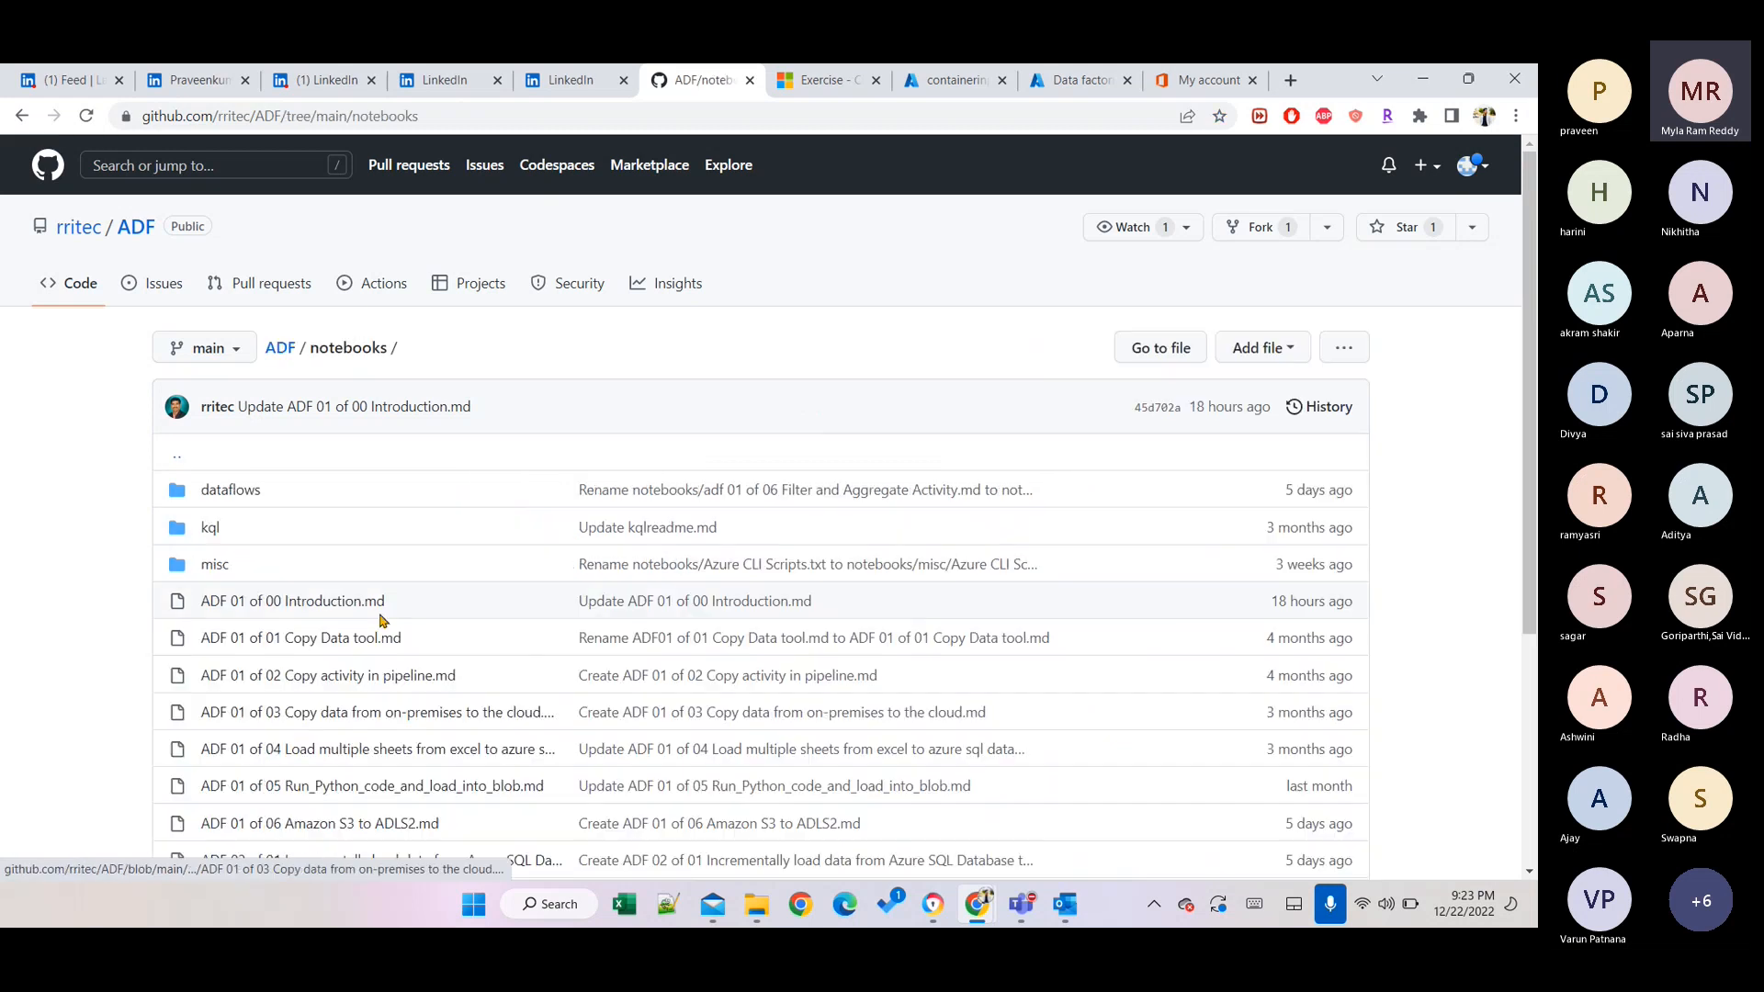
click(325, 606)
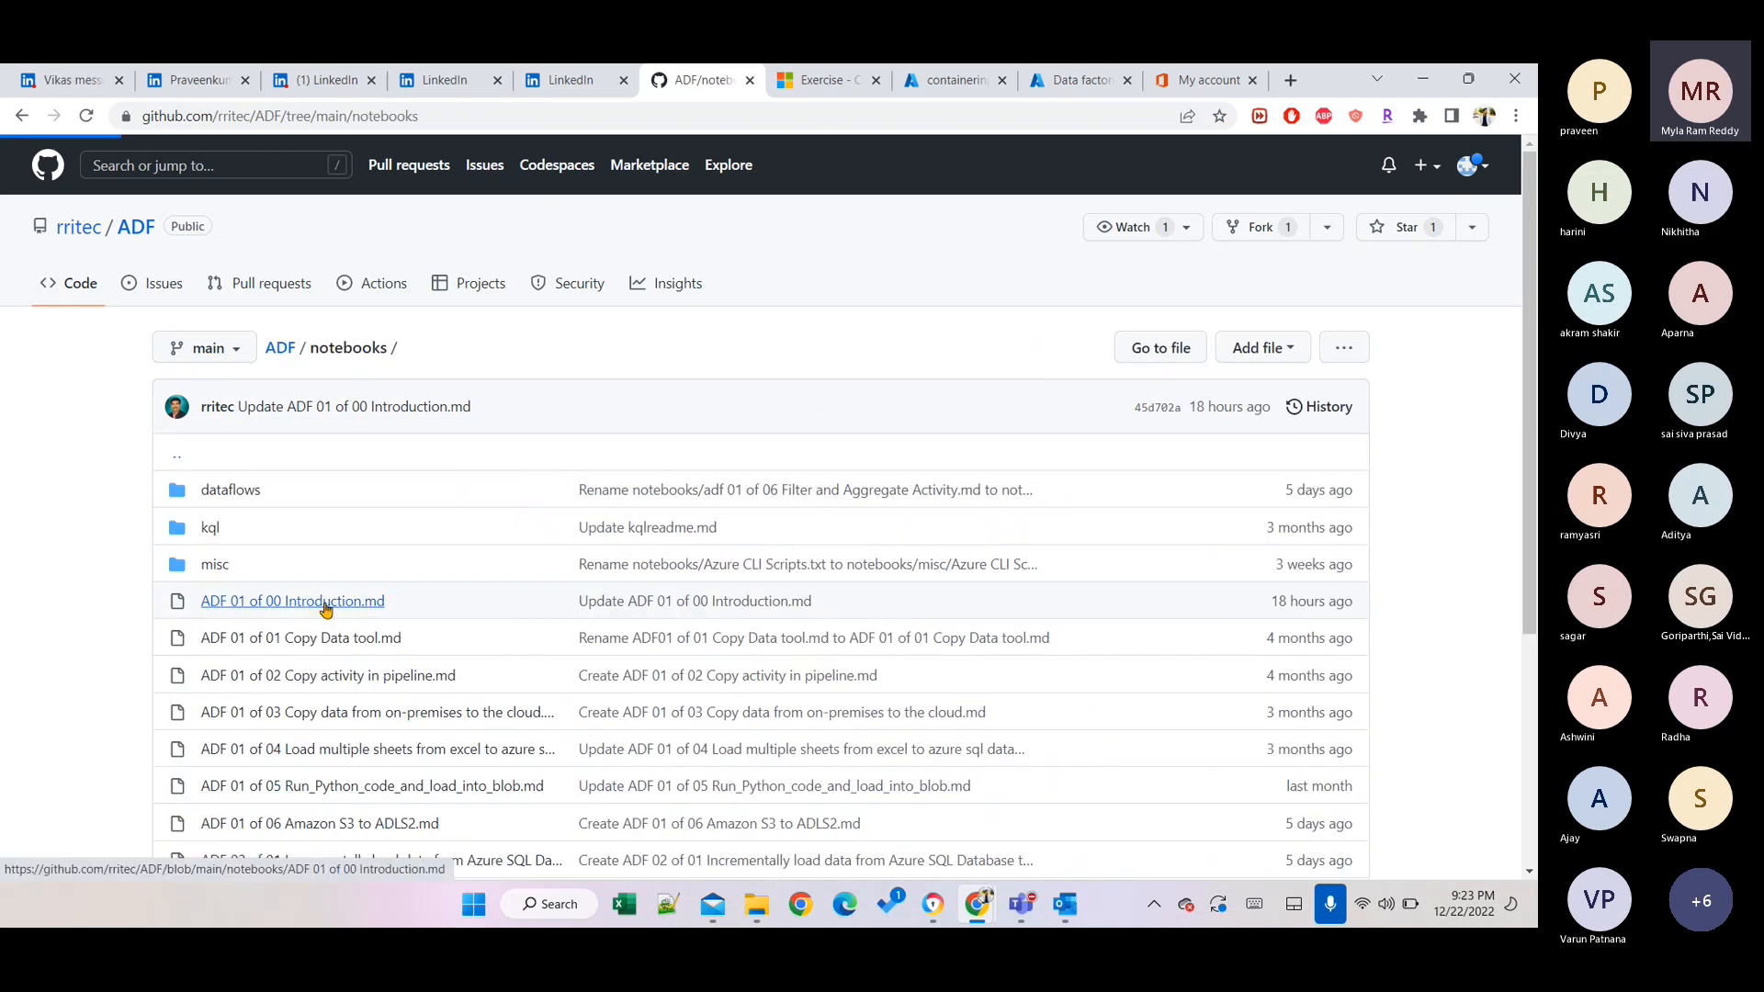
scroll(613, 748, down, 1)
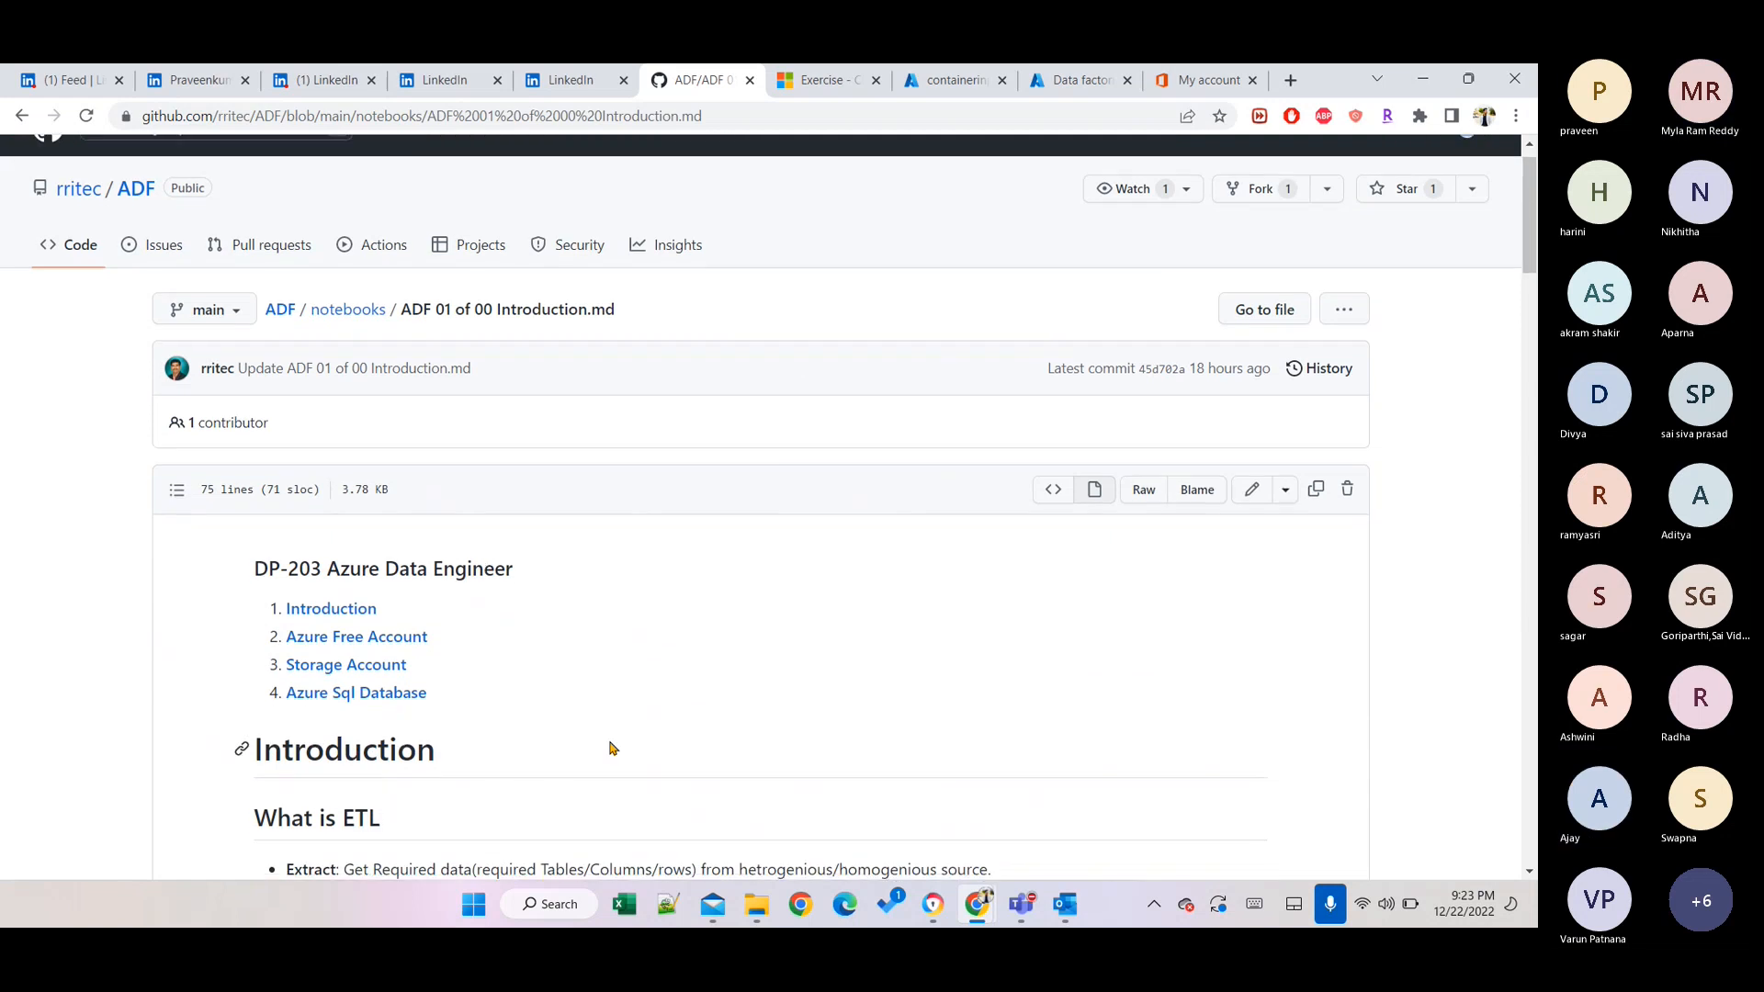
Jump to the Storage Account lab section and scroll through its Container steps.
click(390, 643)
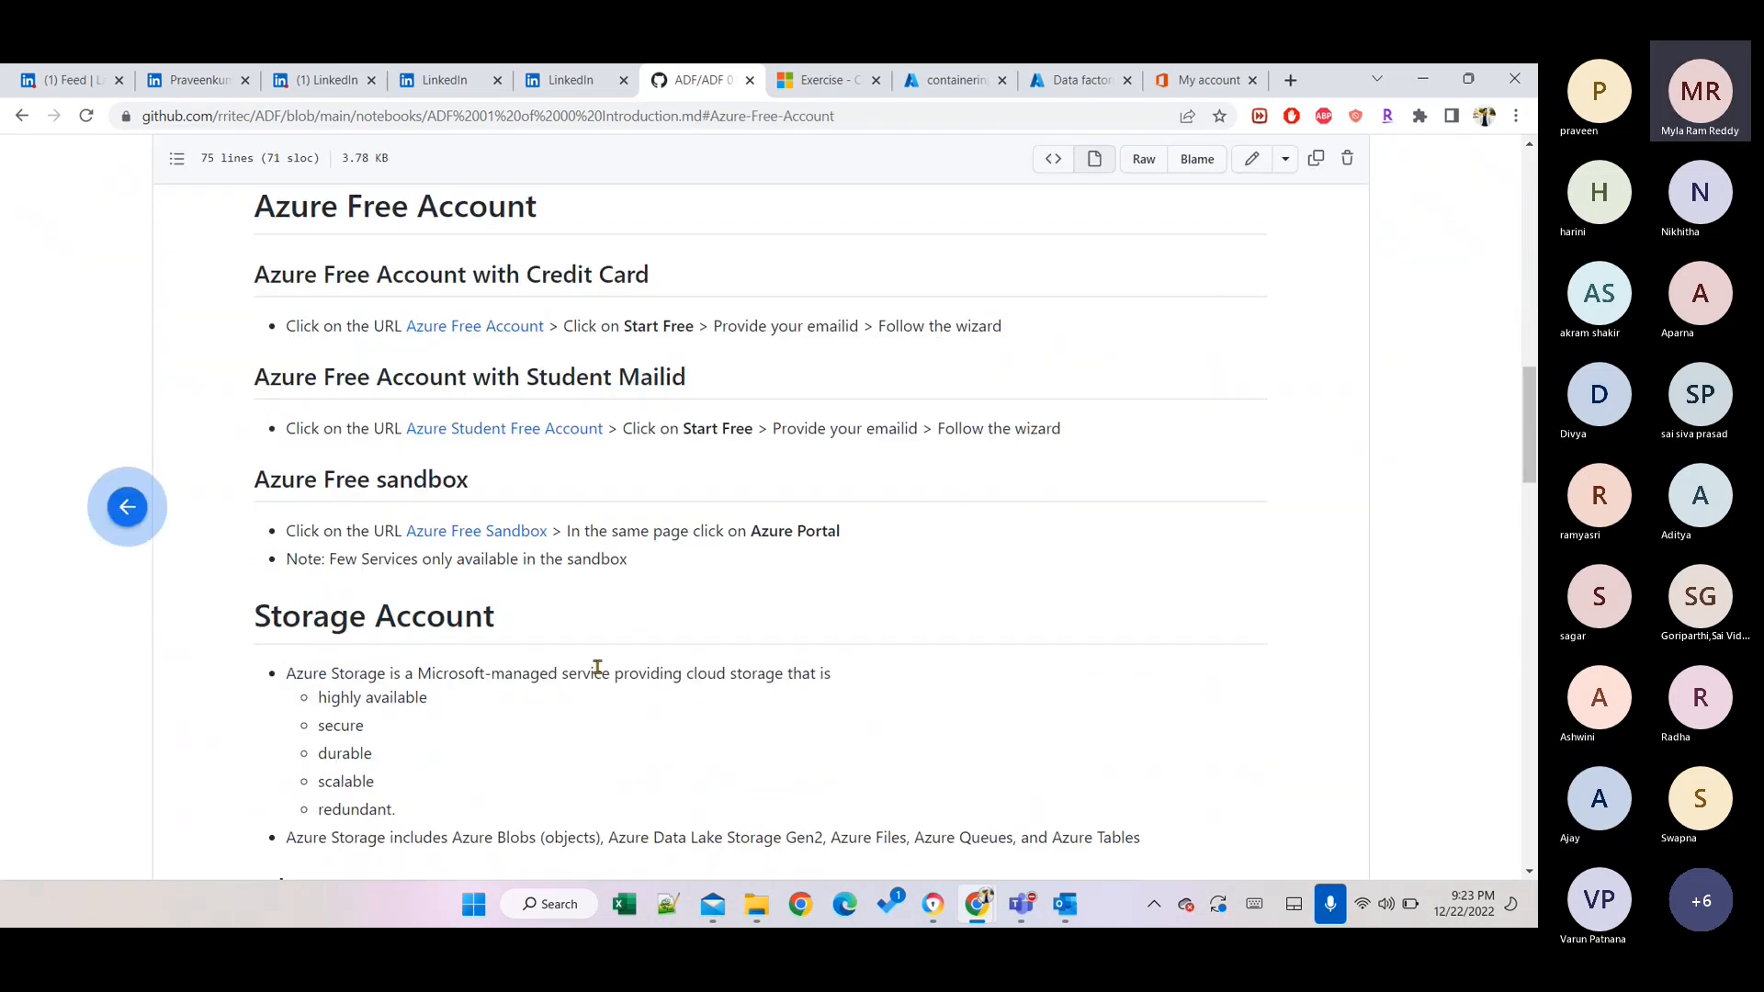
scroll(597, 667, left, 5)
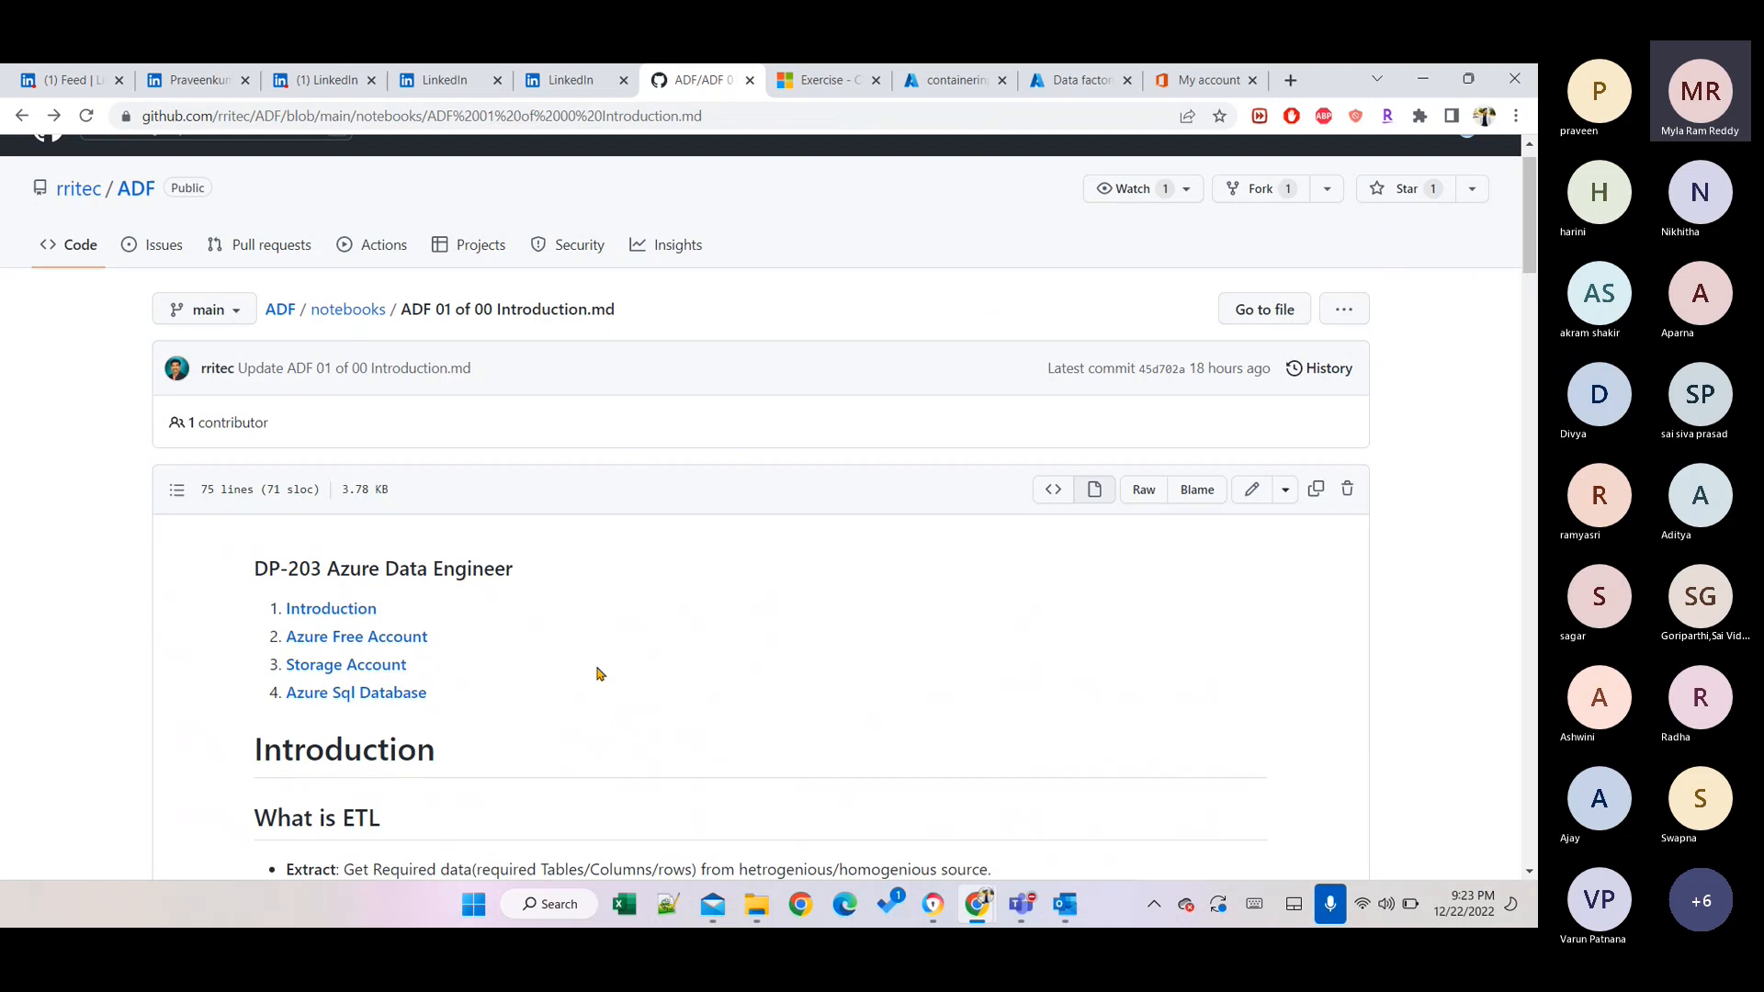
click(378, 674)
scroll(659, 640, down, 10)
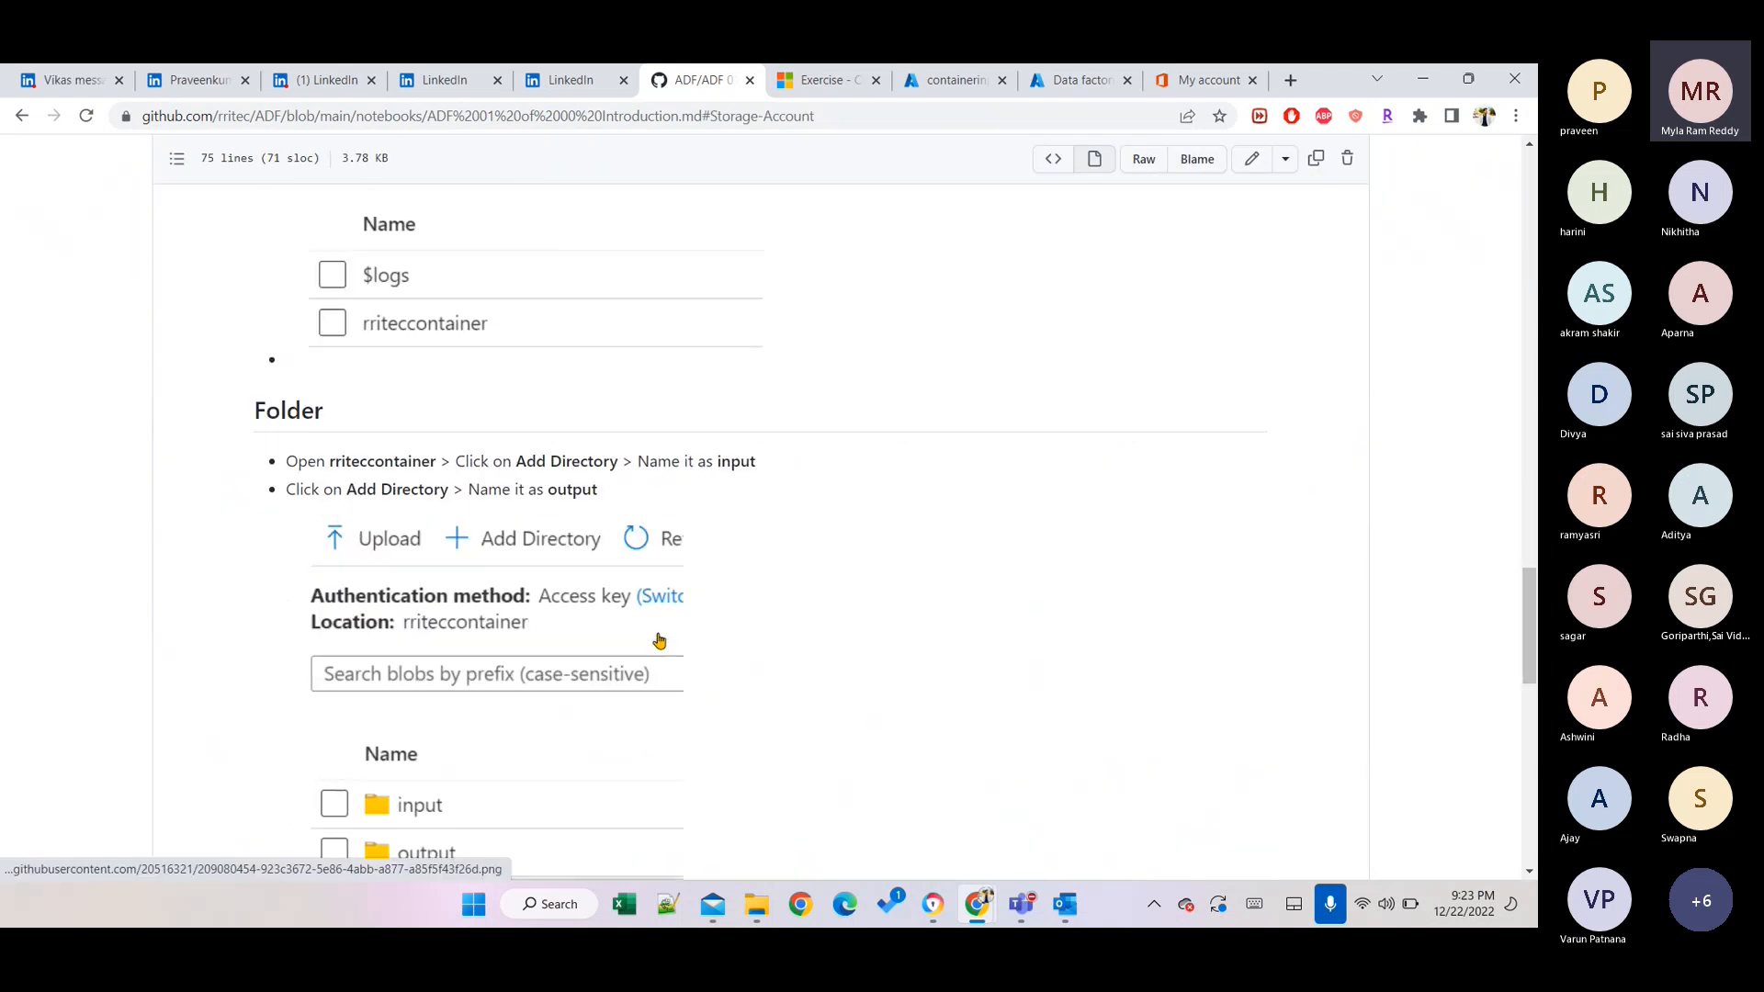
scroll(658, 640, down, 10)
scroll(659, 640, up, 6)
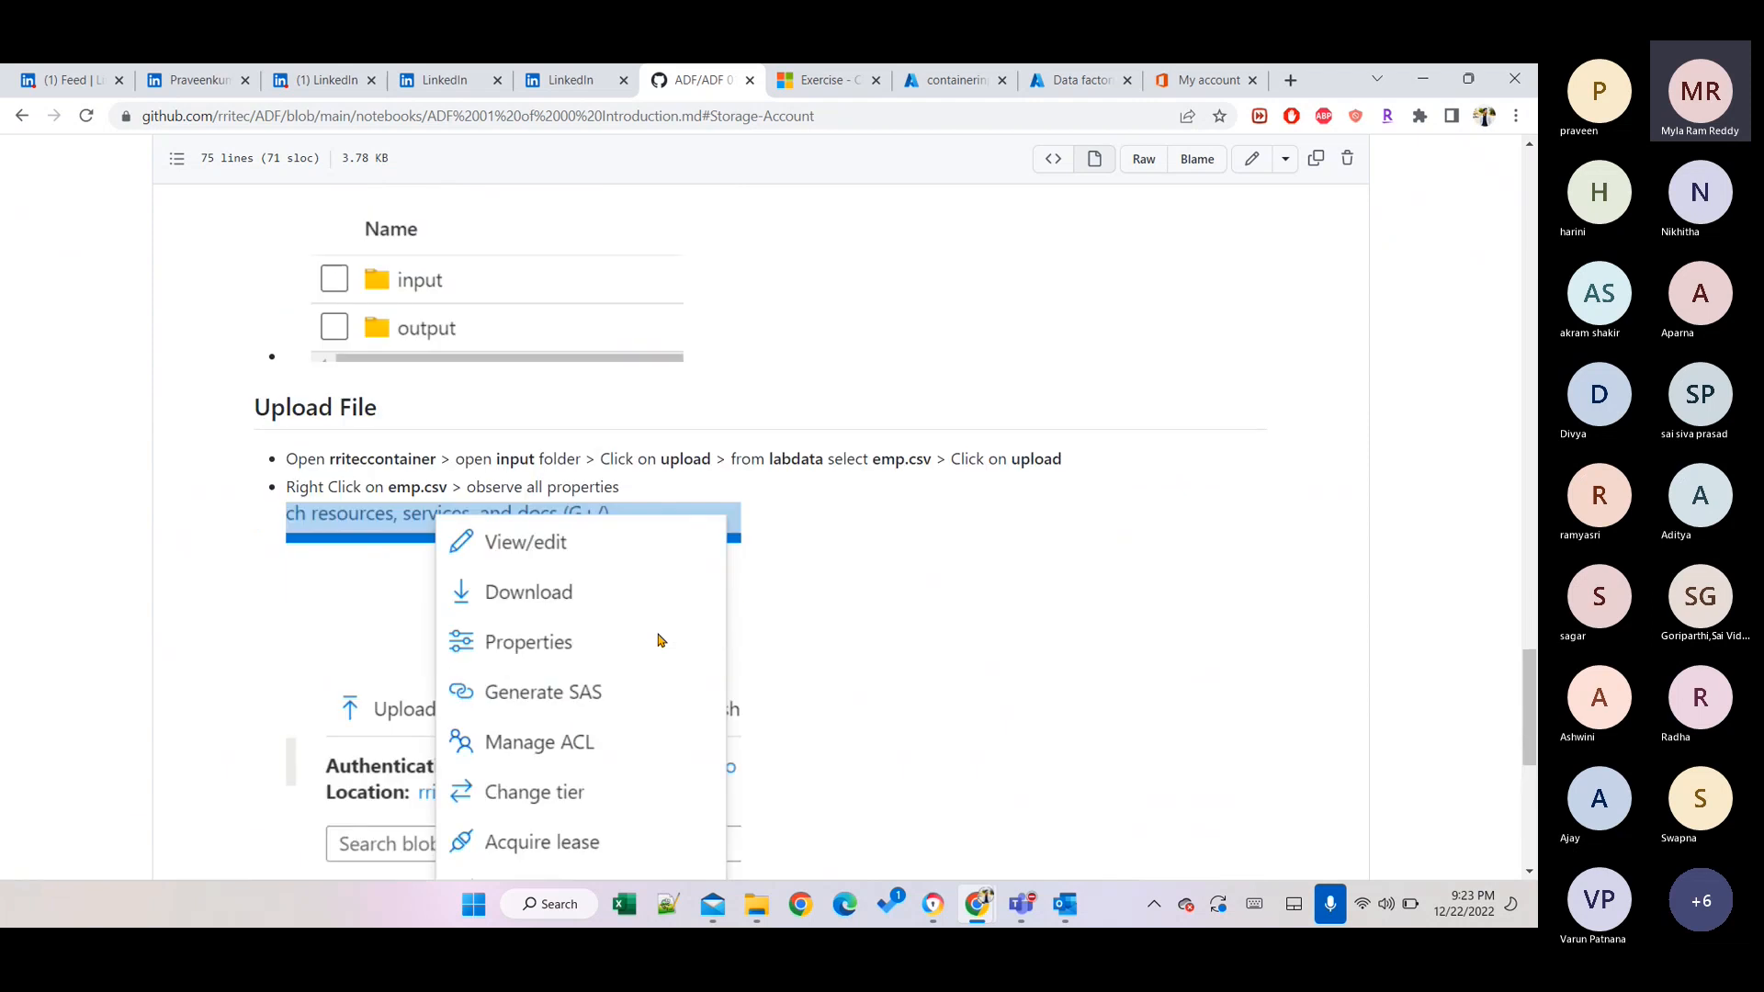
scroll(658, 641, up, 4)
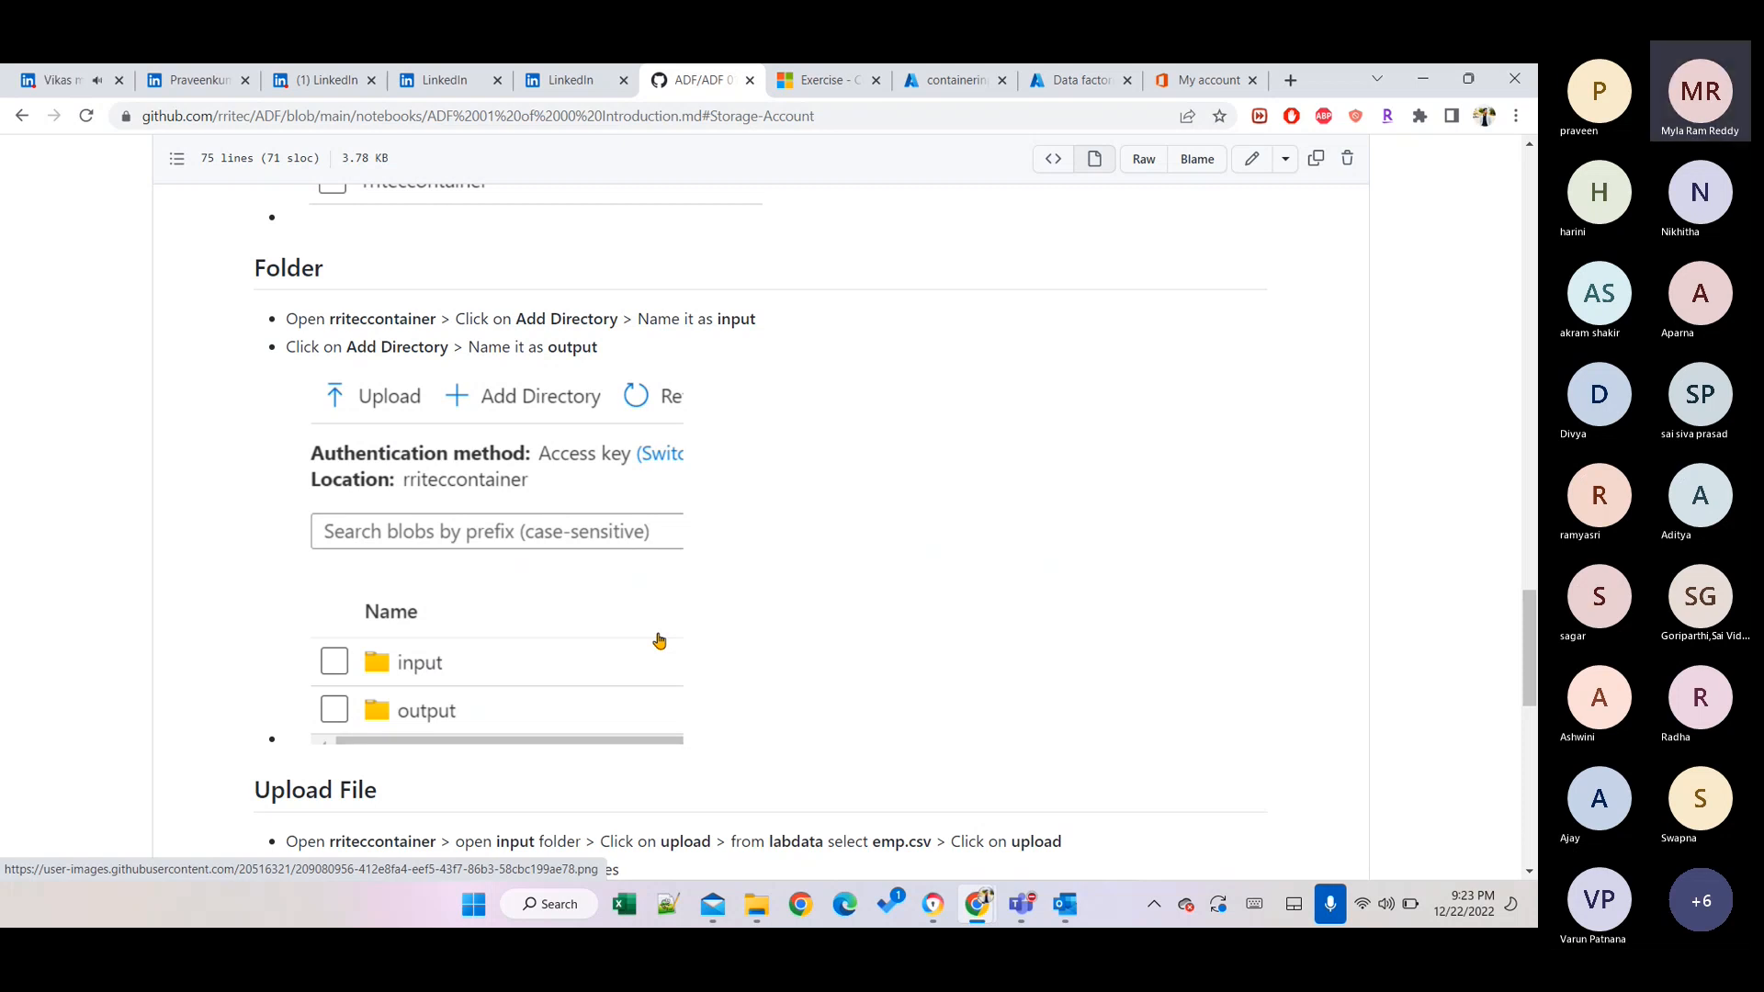
scroll(659, 640, up, 6)
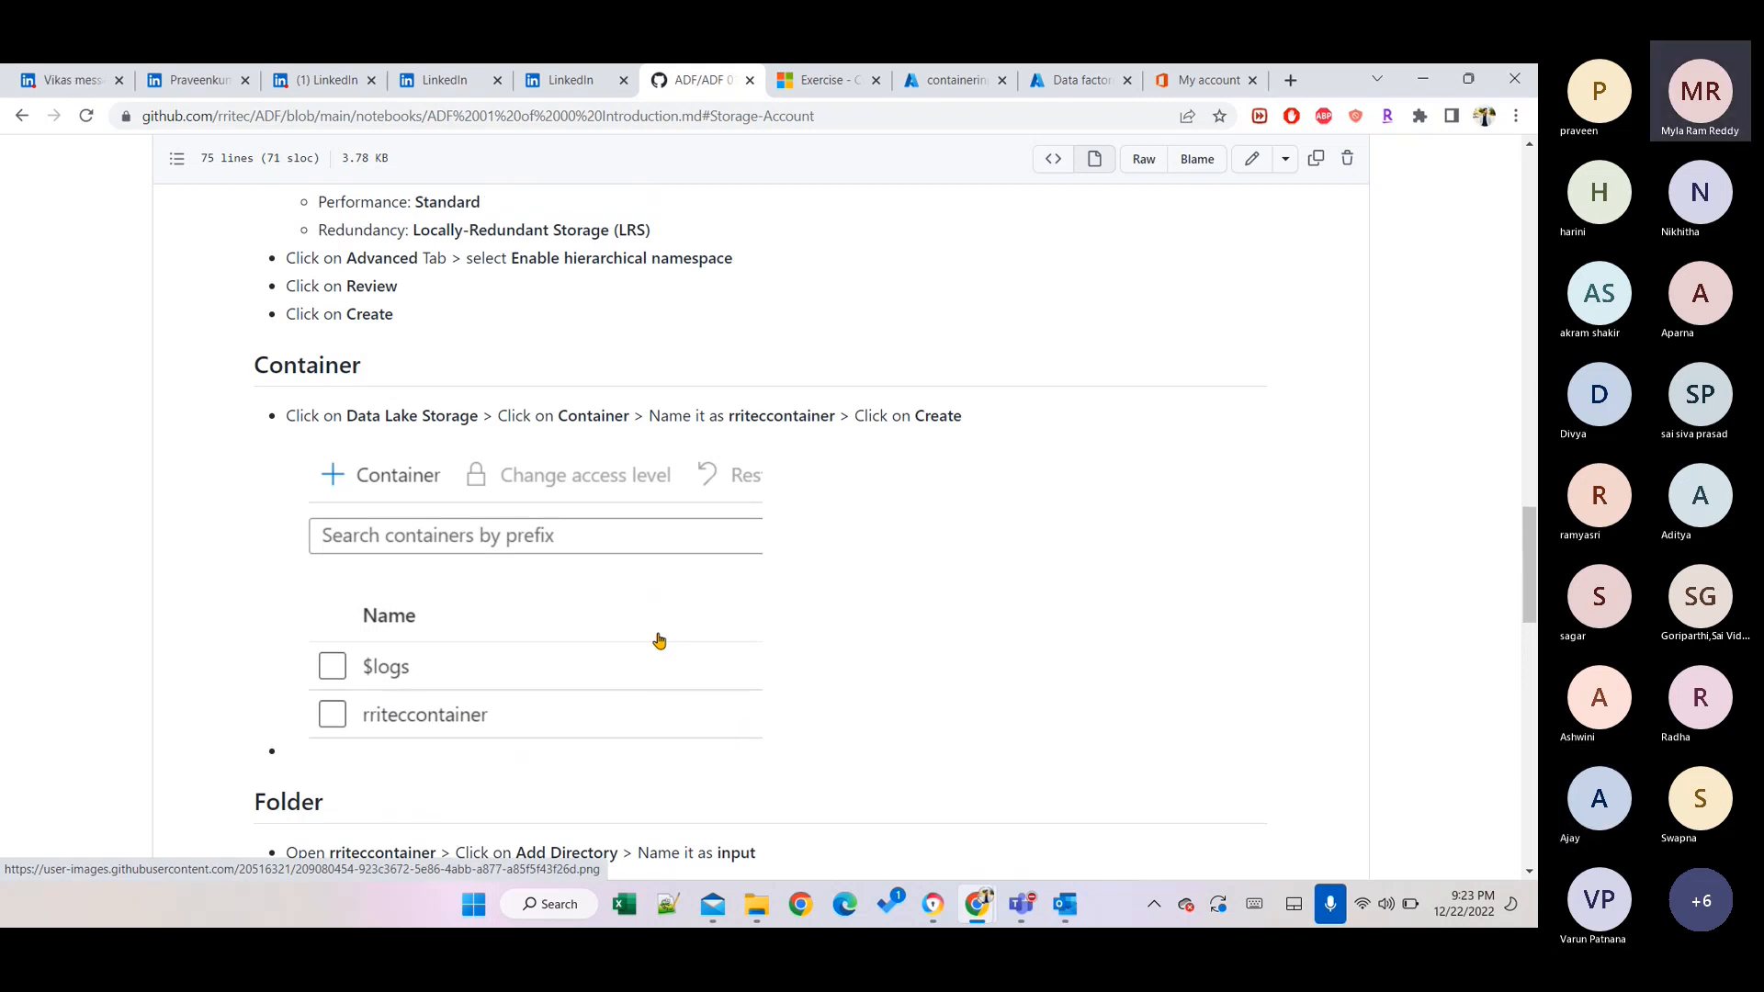
scroll(658, 640, up, 1)
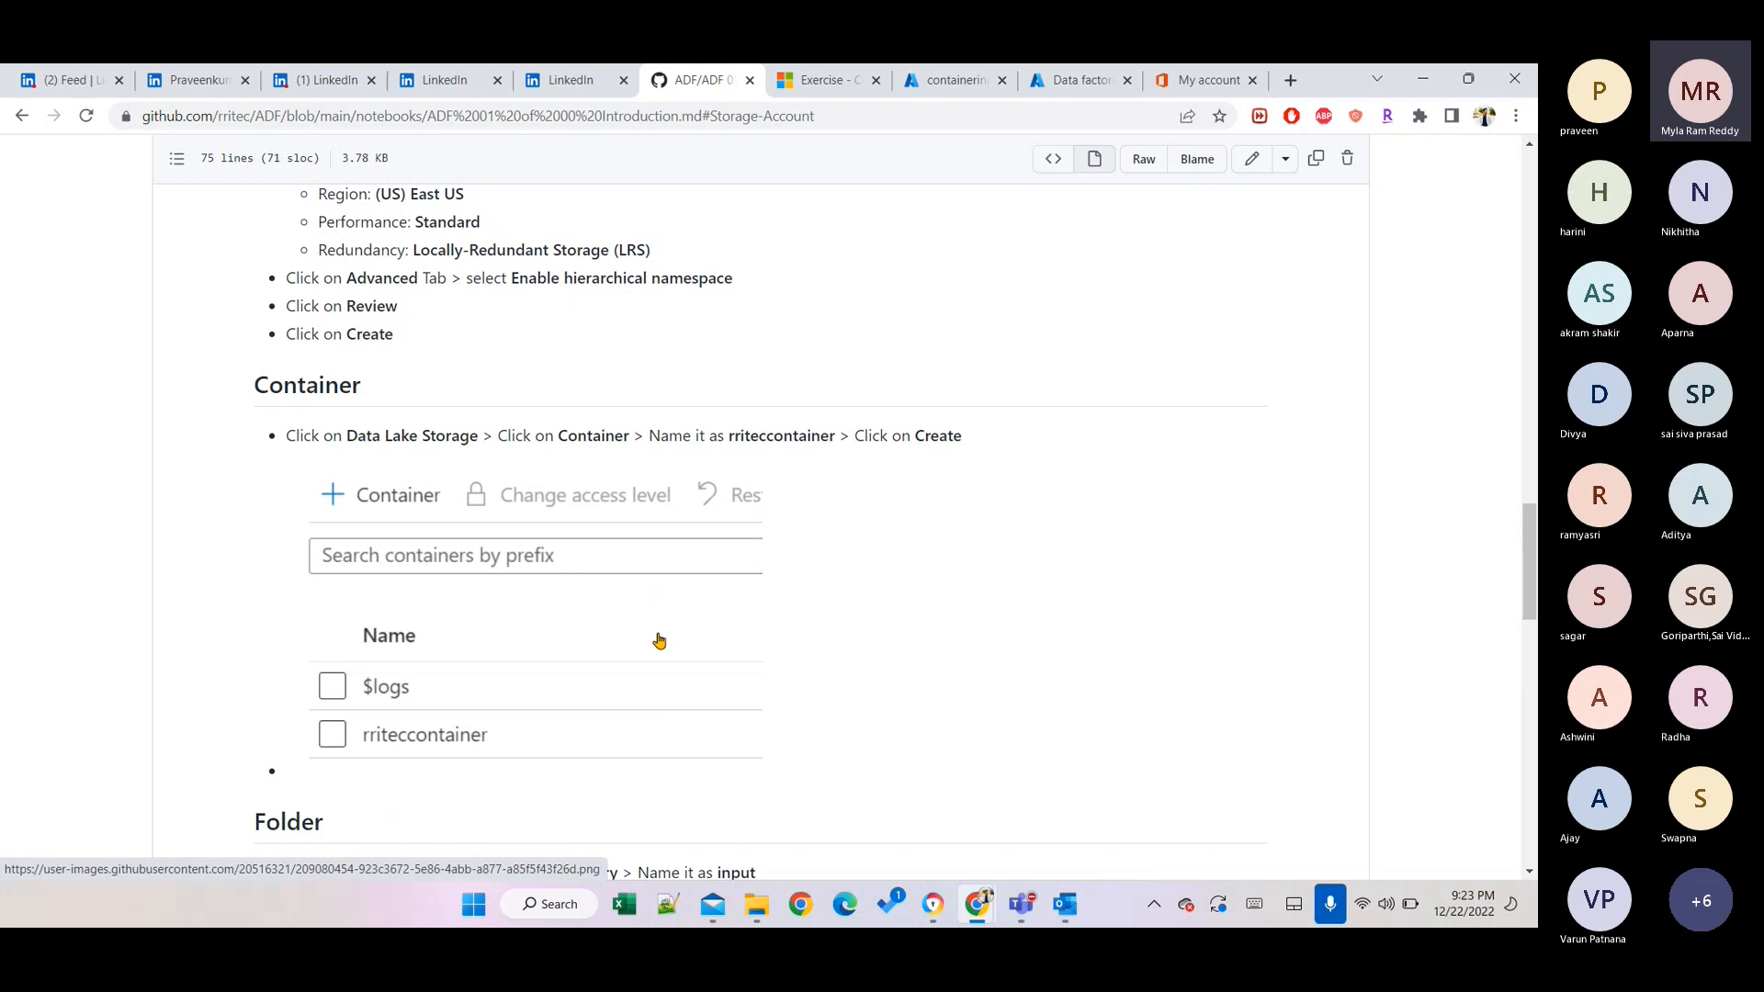
scroll(659, 640, up, 1)
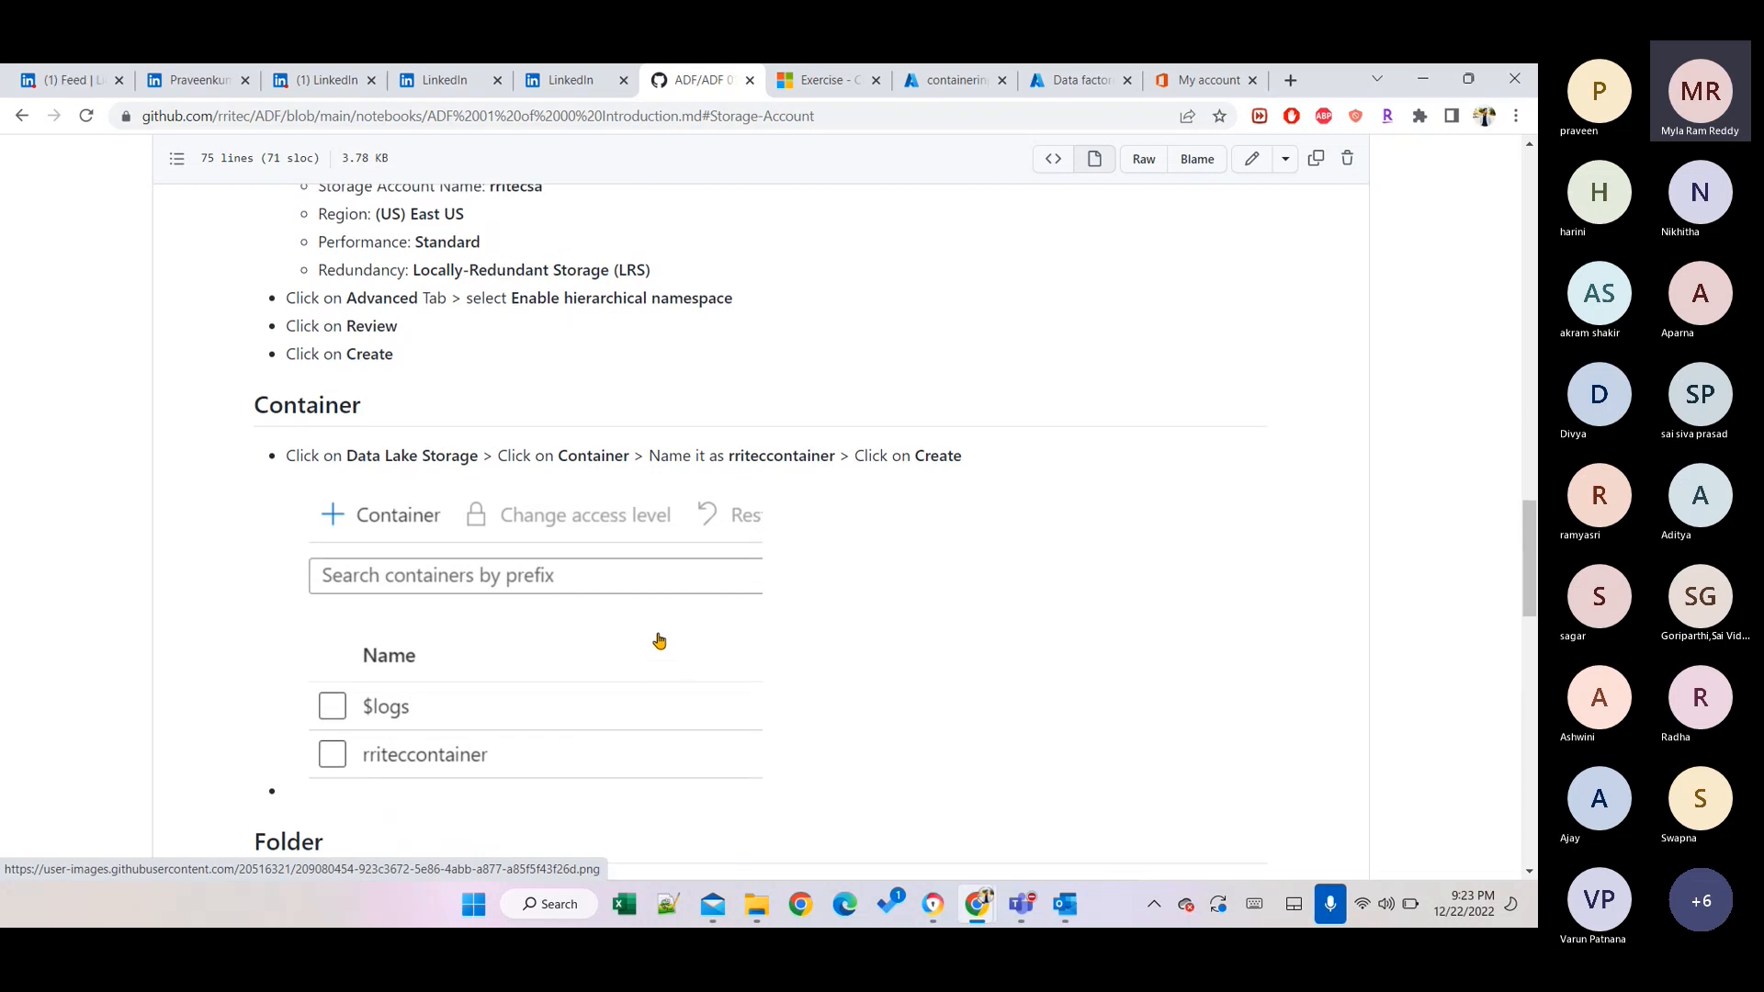
scroll(658, 640, up, 1)
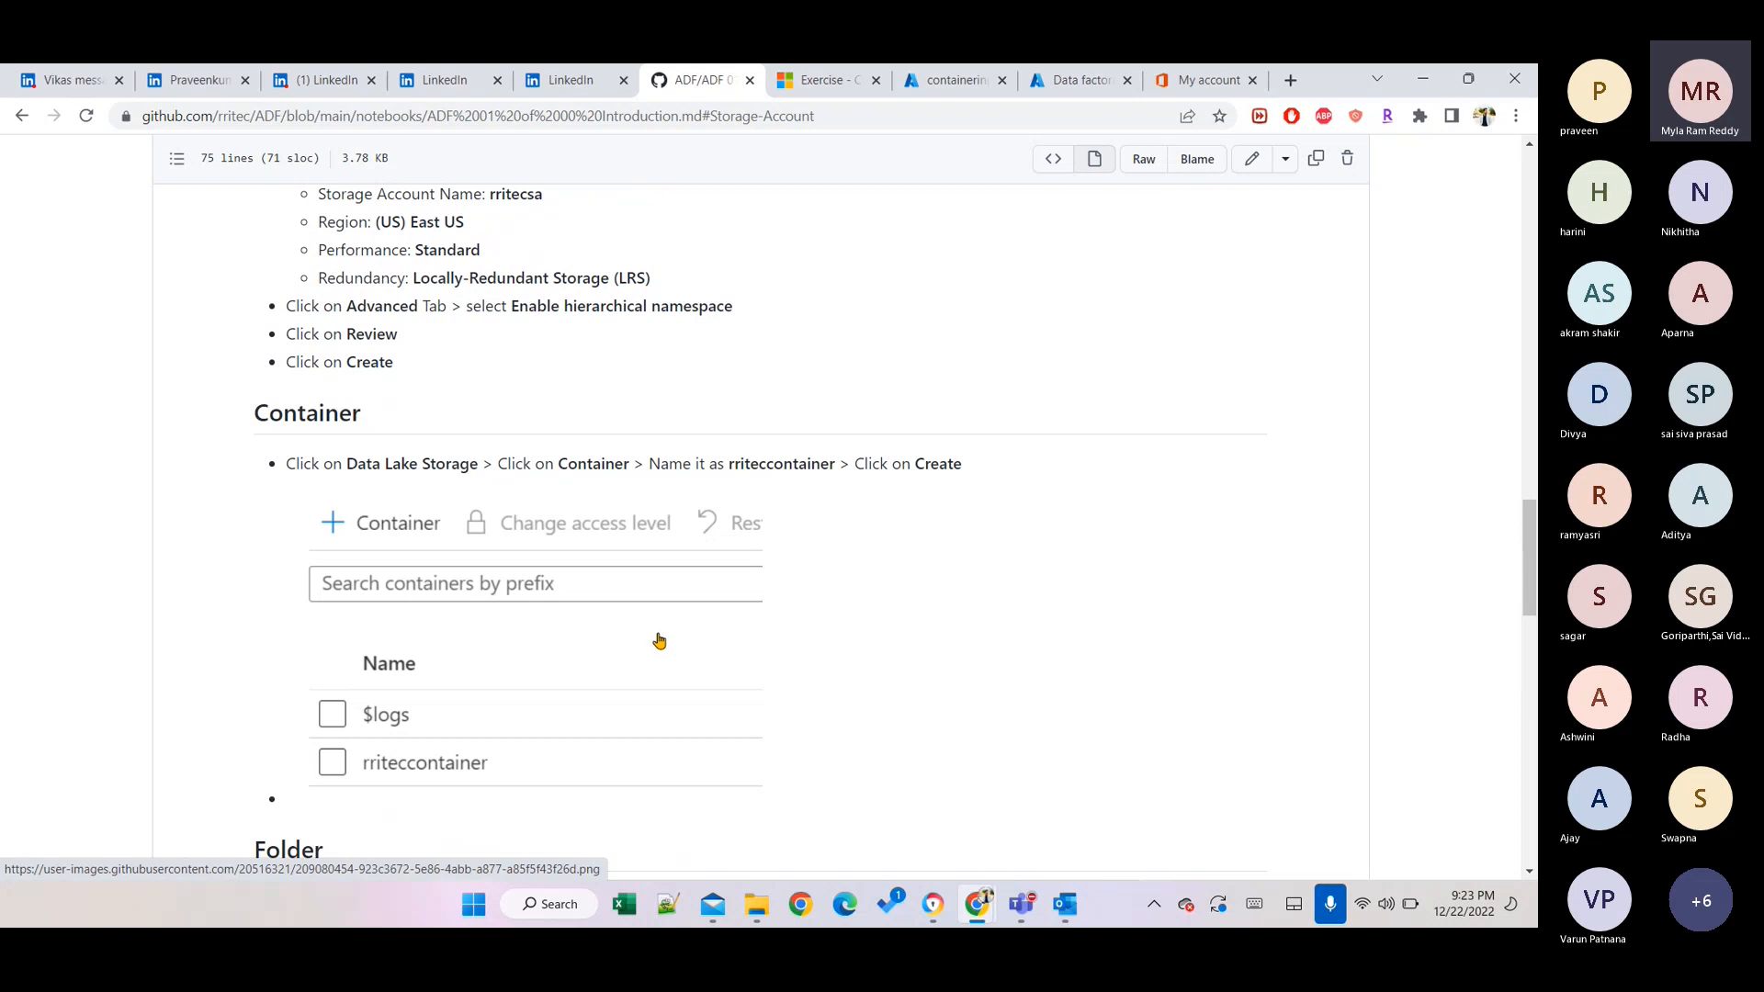
scroll(659, 640, up, 2)
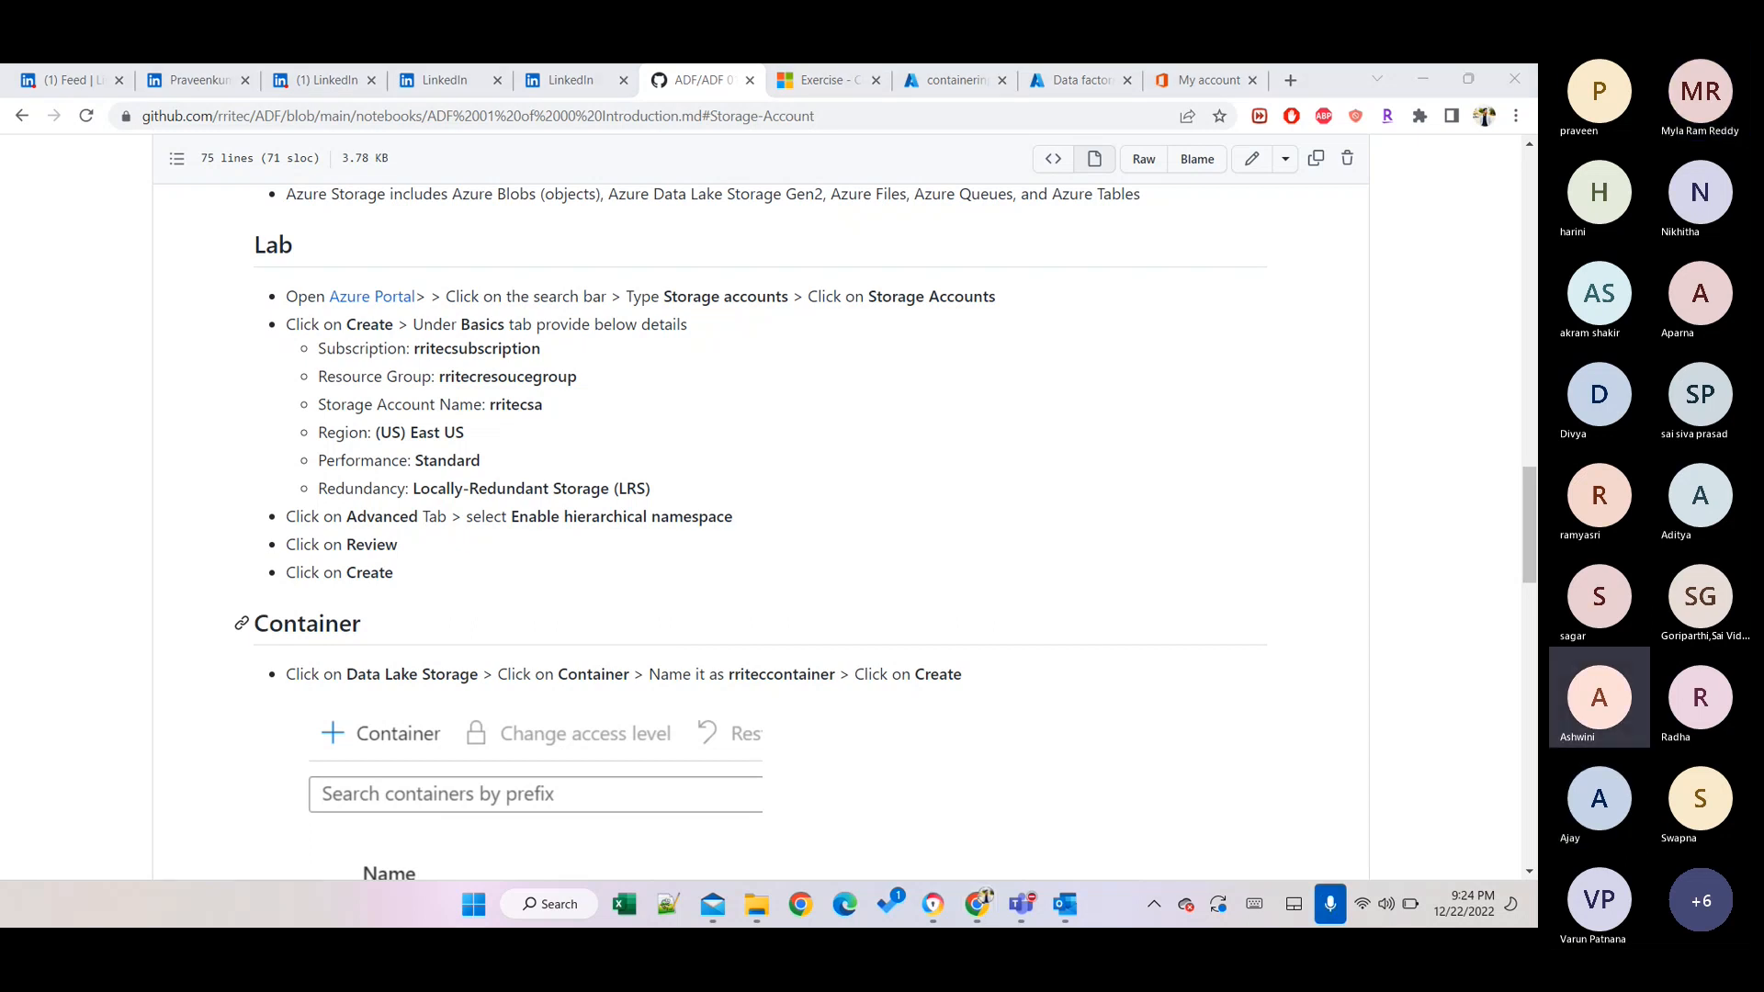
Cycle browser tabs back to the containerinput container's Azure tab.
click(1261, 566)
key(ctrl+Tab)
key(ctrl+Tab)
key(ctrl+Tab)
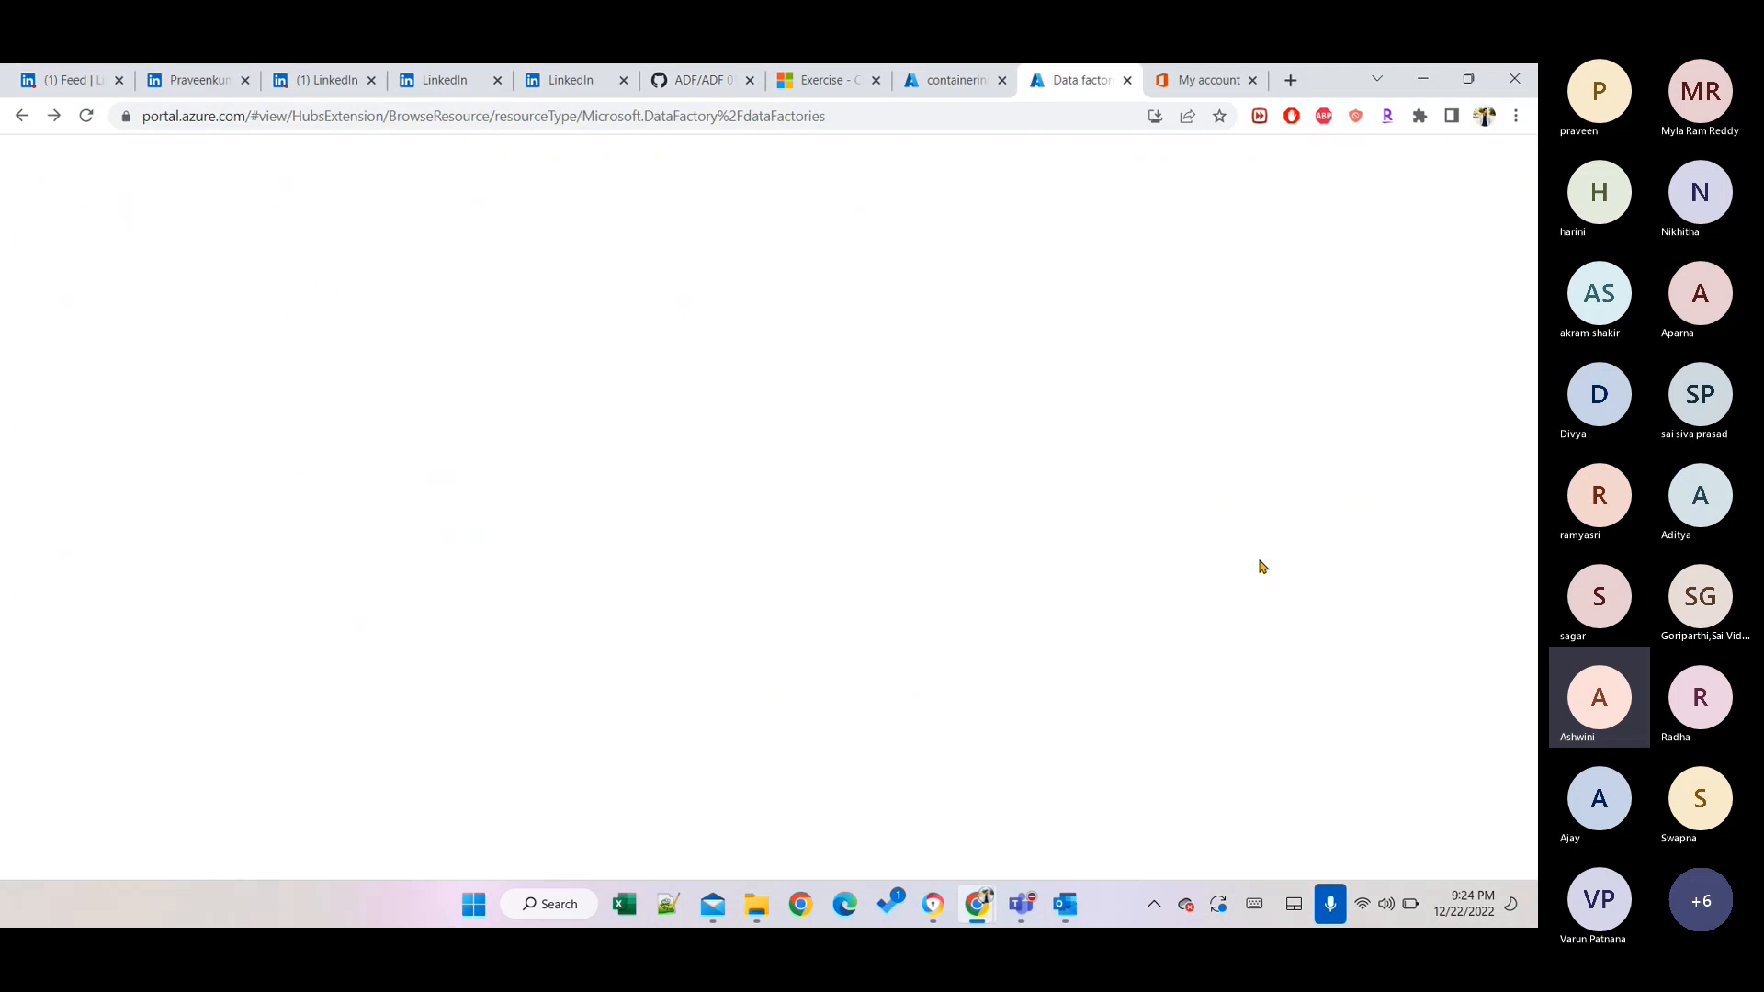
key(ctrl+Tab)
key(ctrl+Tab)
key(ctrl+Tab)
key(ctrl+Tab)
key(ctrl+Tab)
key(ctrl+Tab)
key(ctrl+Tab)
key(ctrl+Tab)
key(ctrl+Tab)
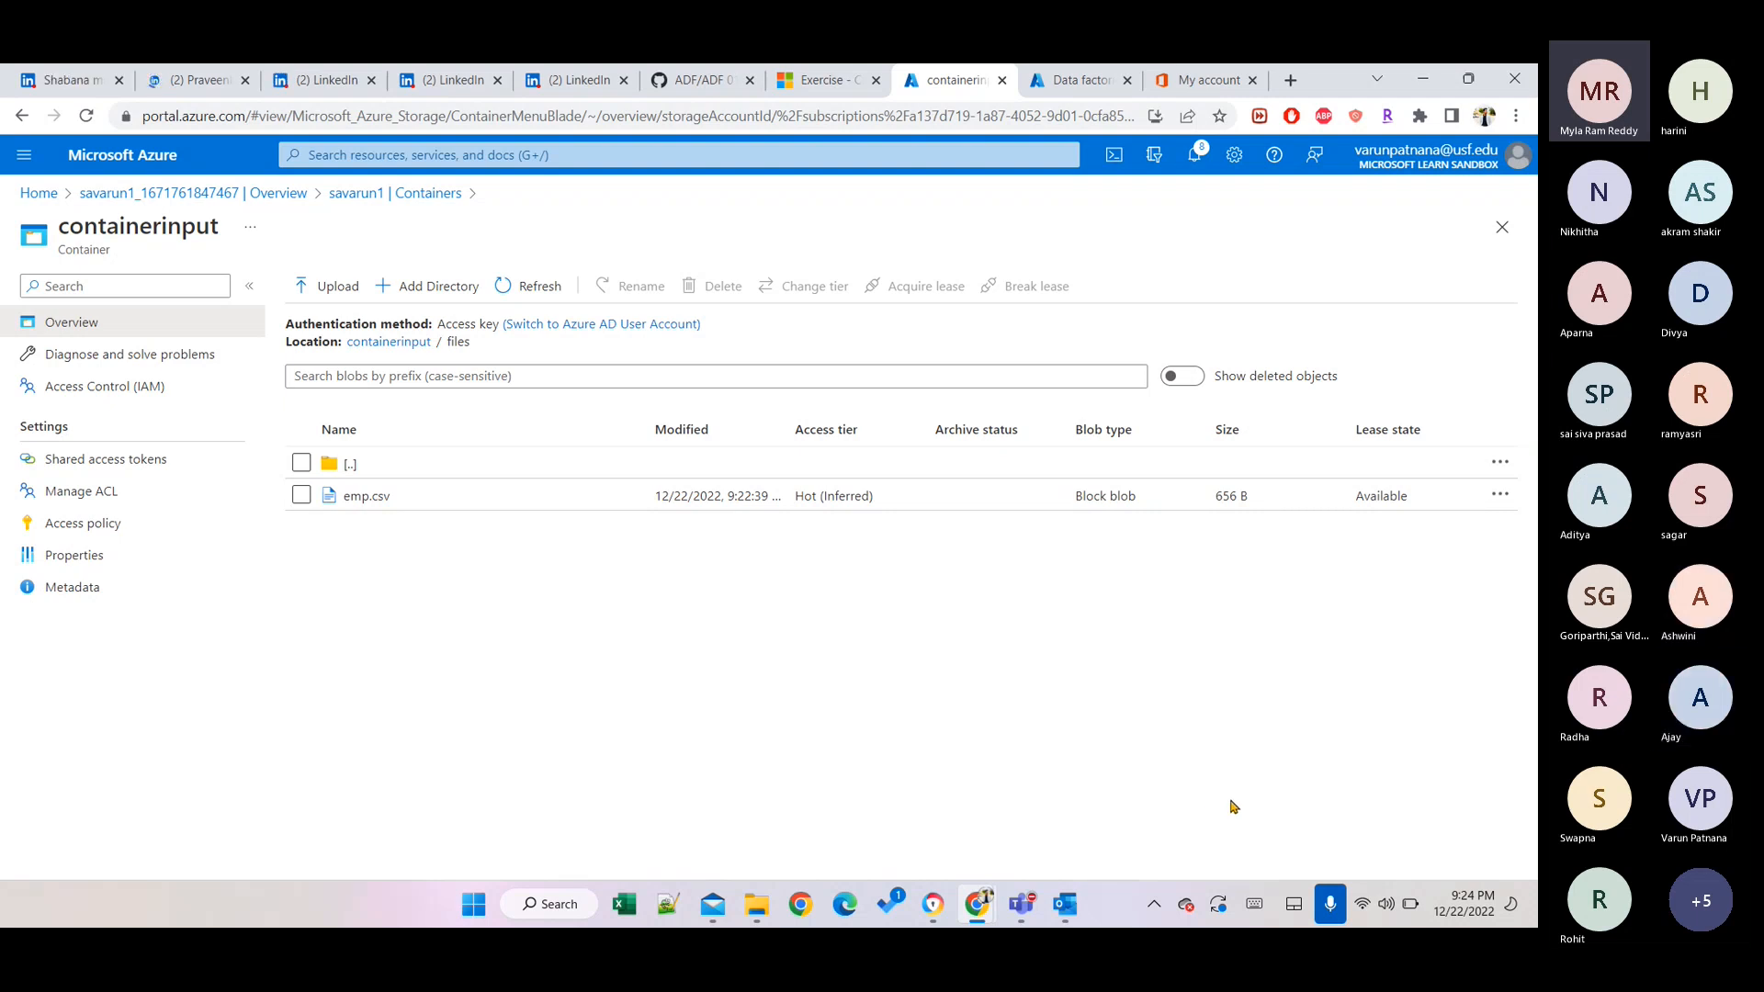
Toggle the taskbar microphone mute, leaving it muted.
click(1331, 904)
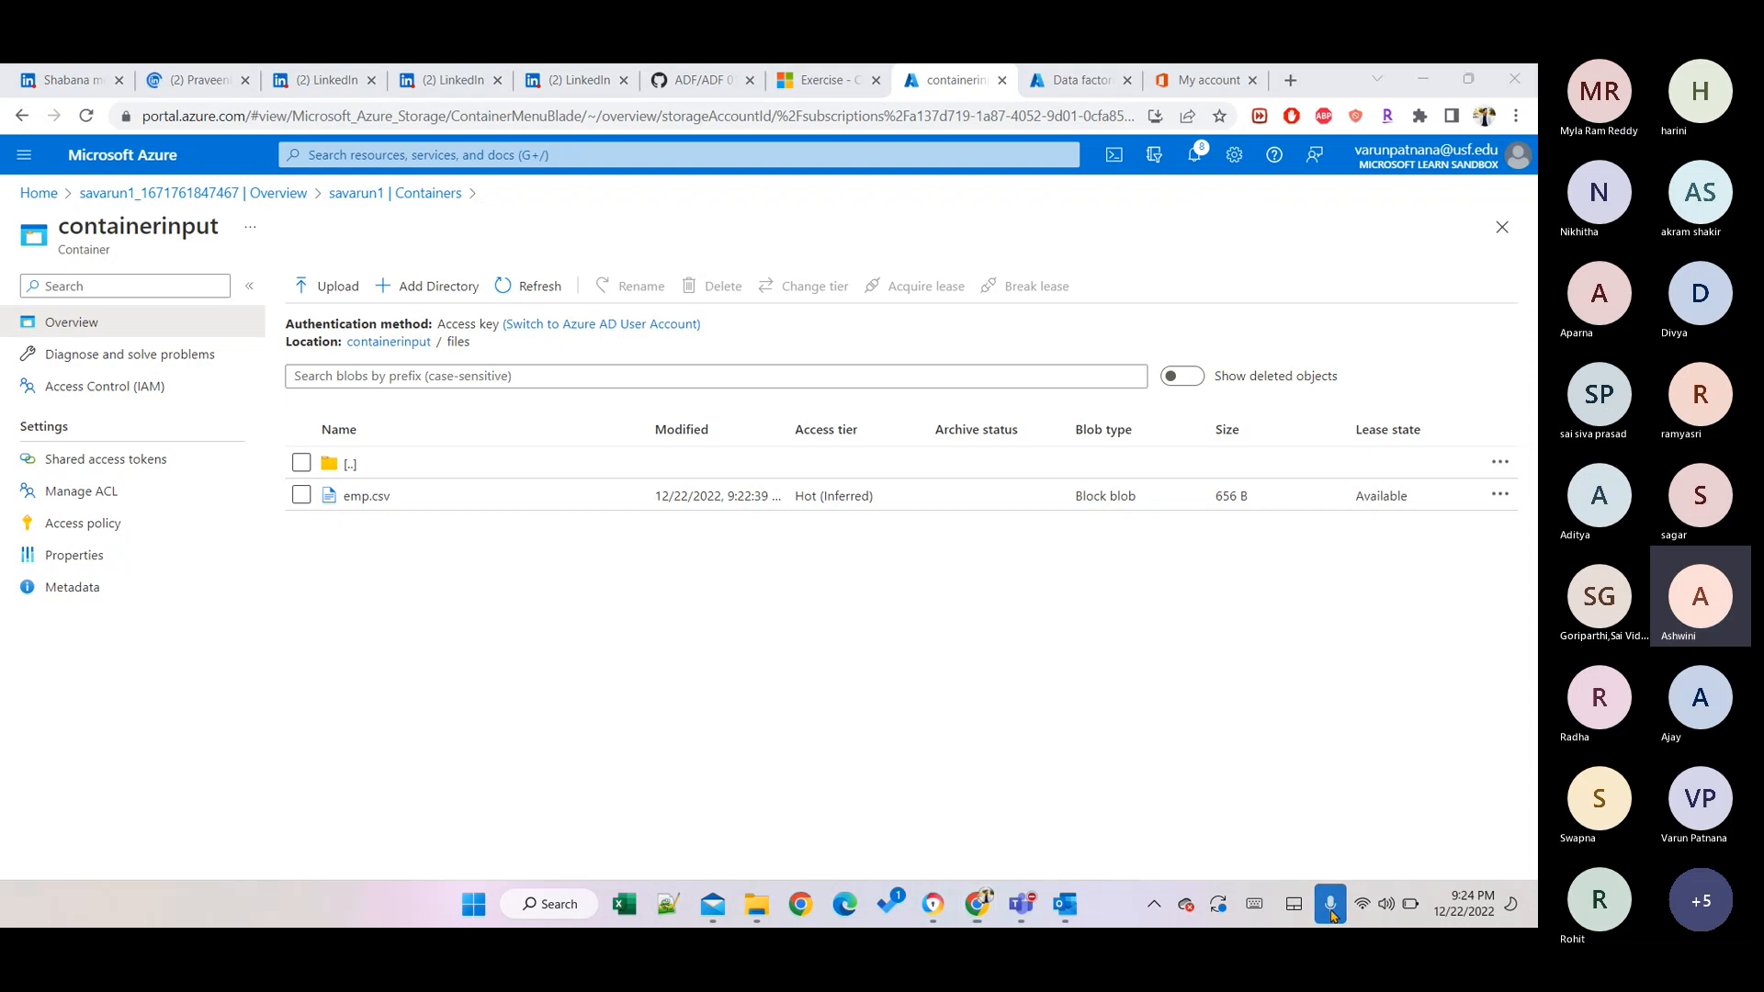
click(1332, 913)
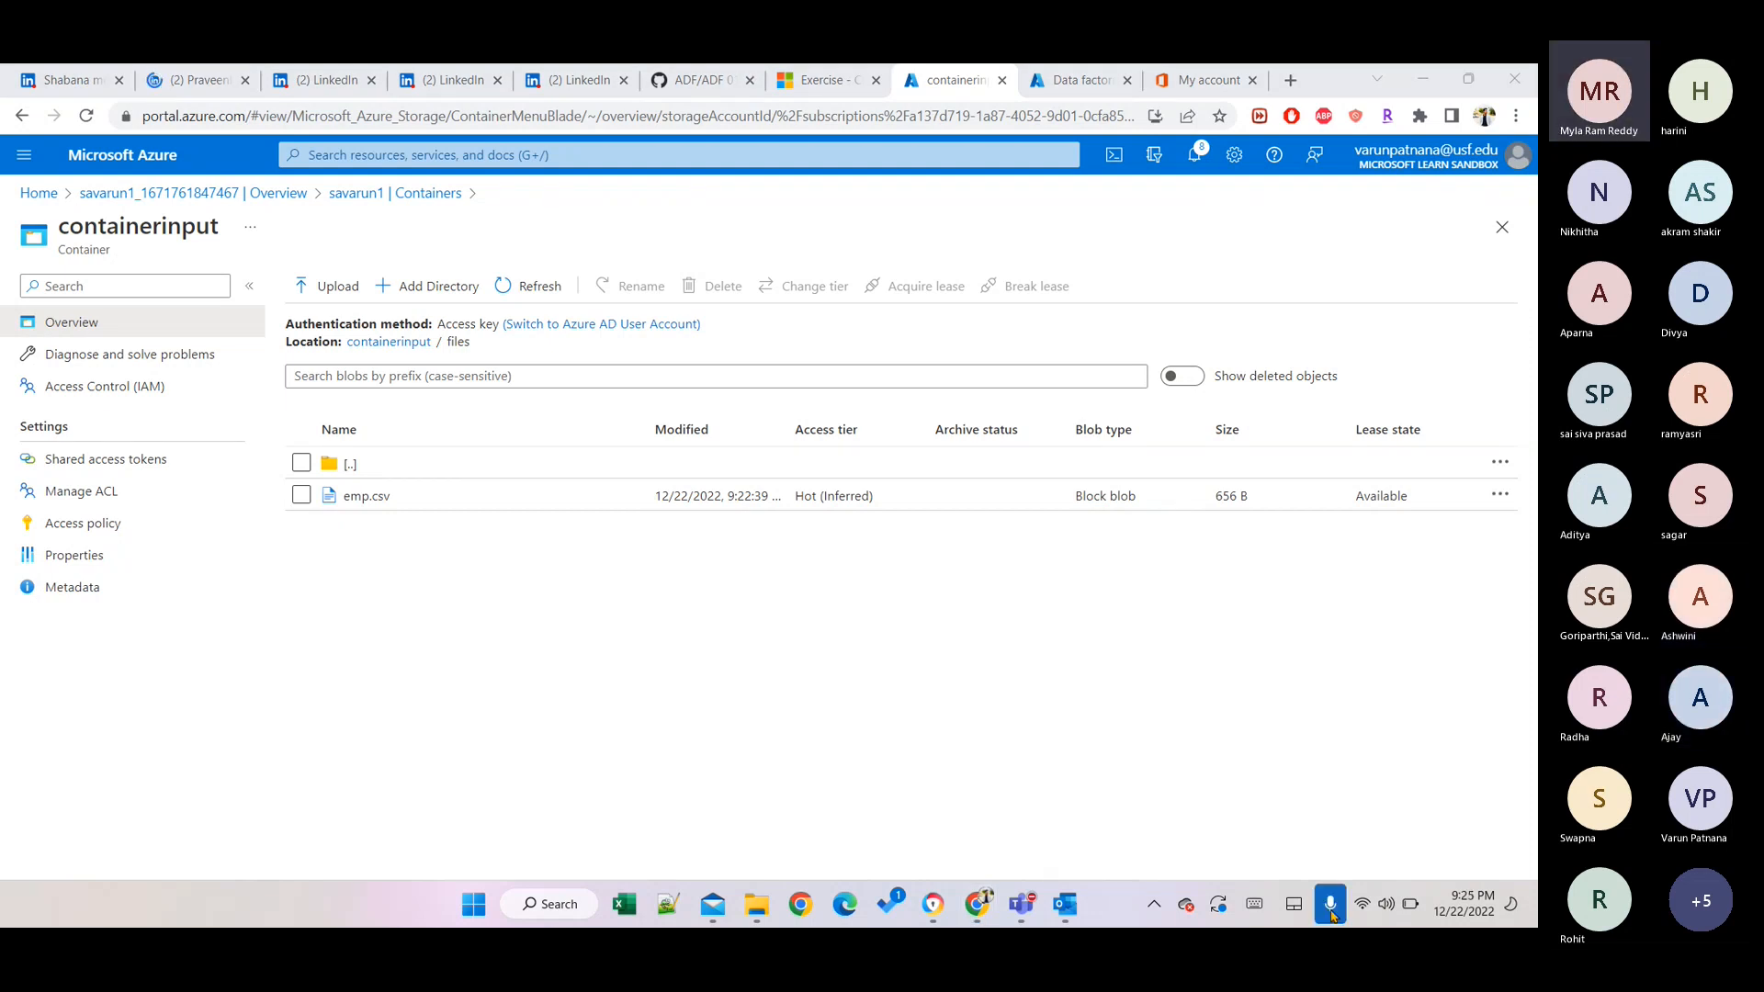
click(1331, 907)
From the portal home, choose Create on the SQL databases tile's hover card.
click(40, 193)
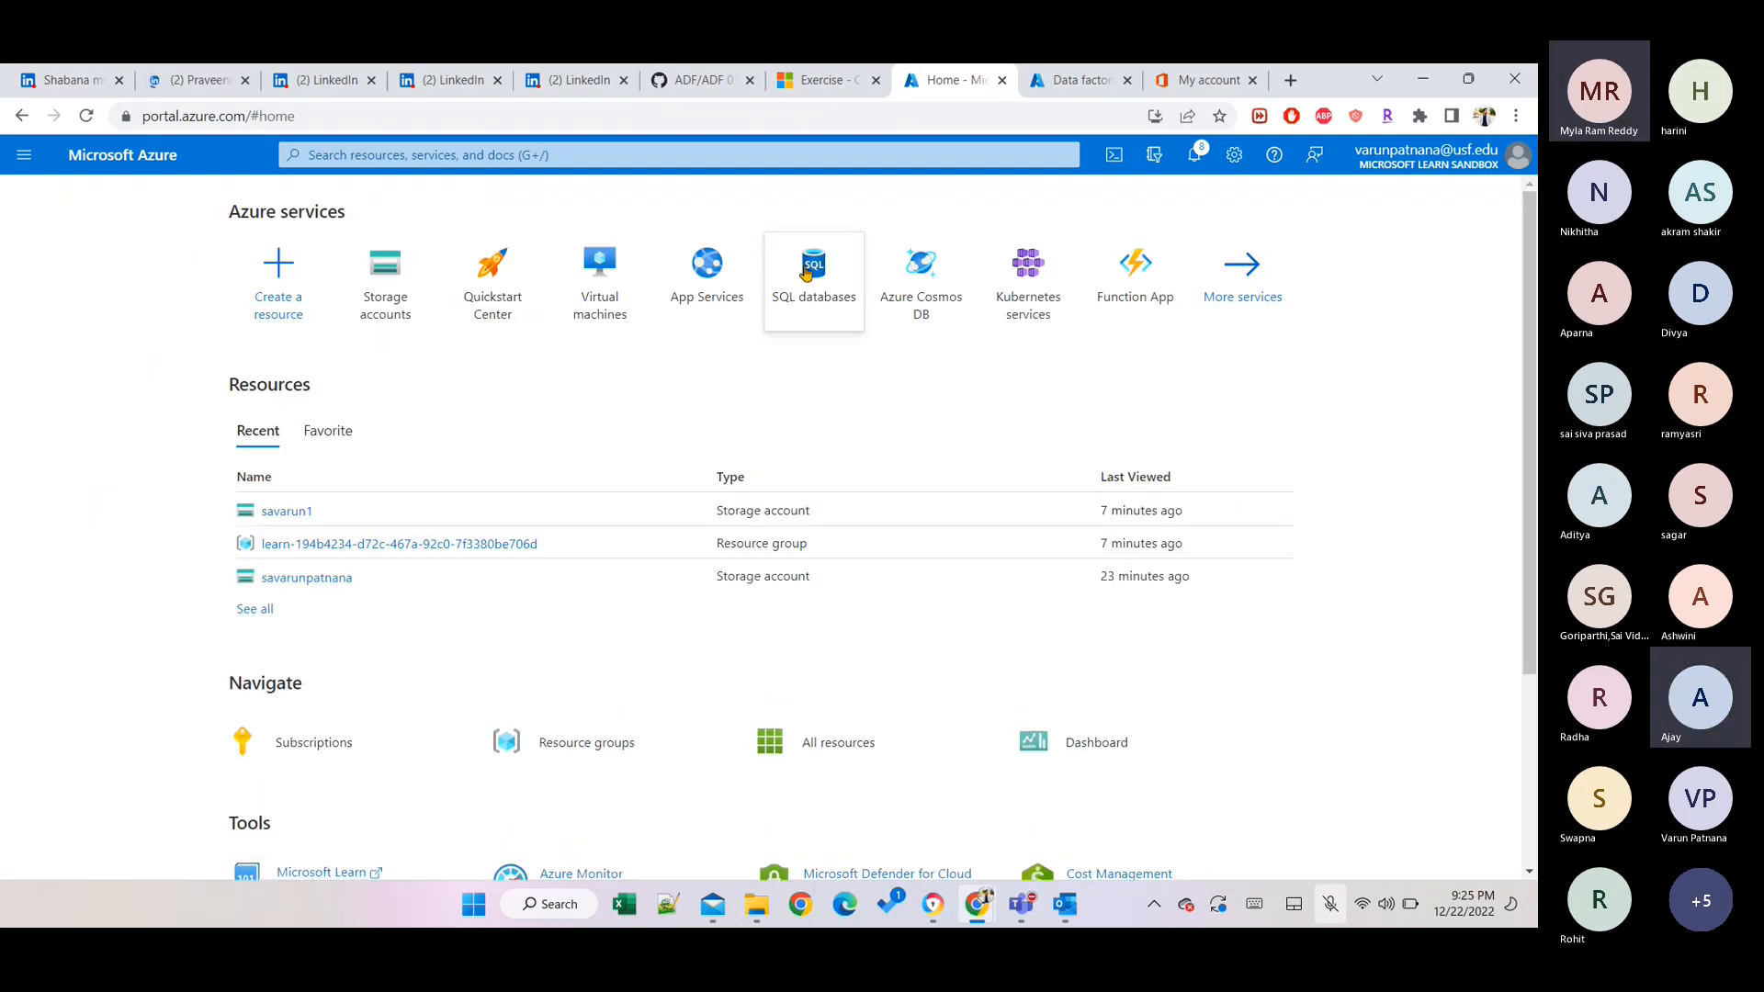
mouse_move(806, 273)
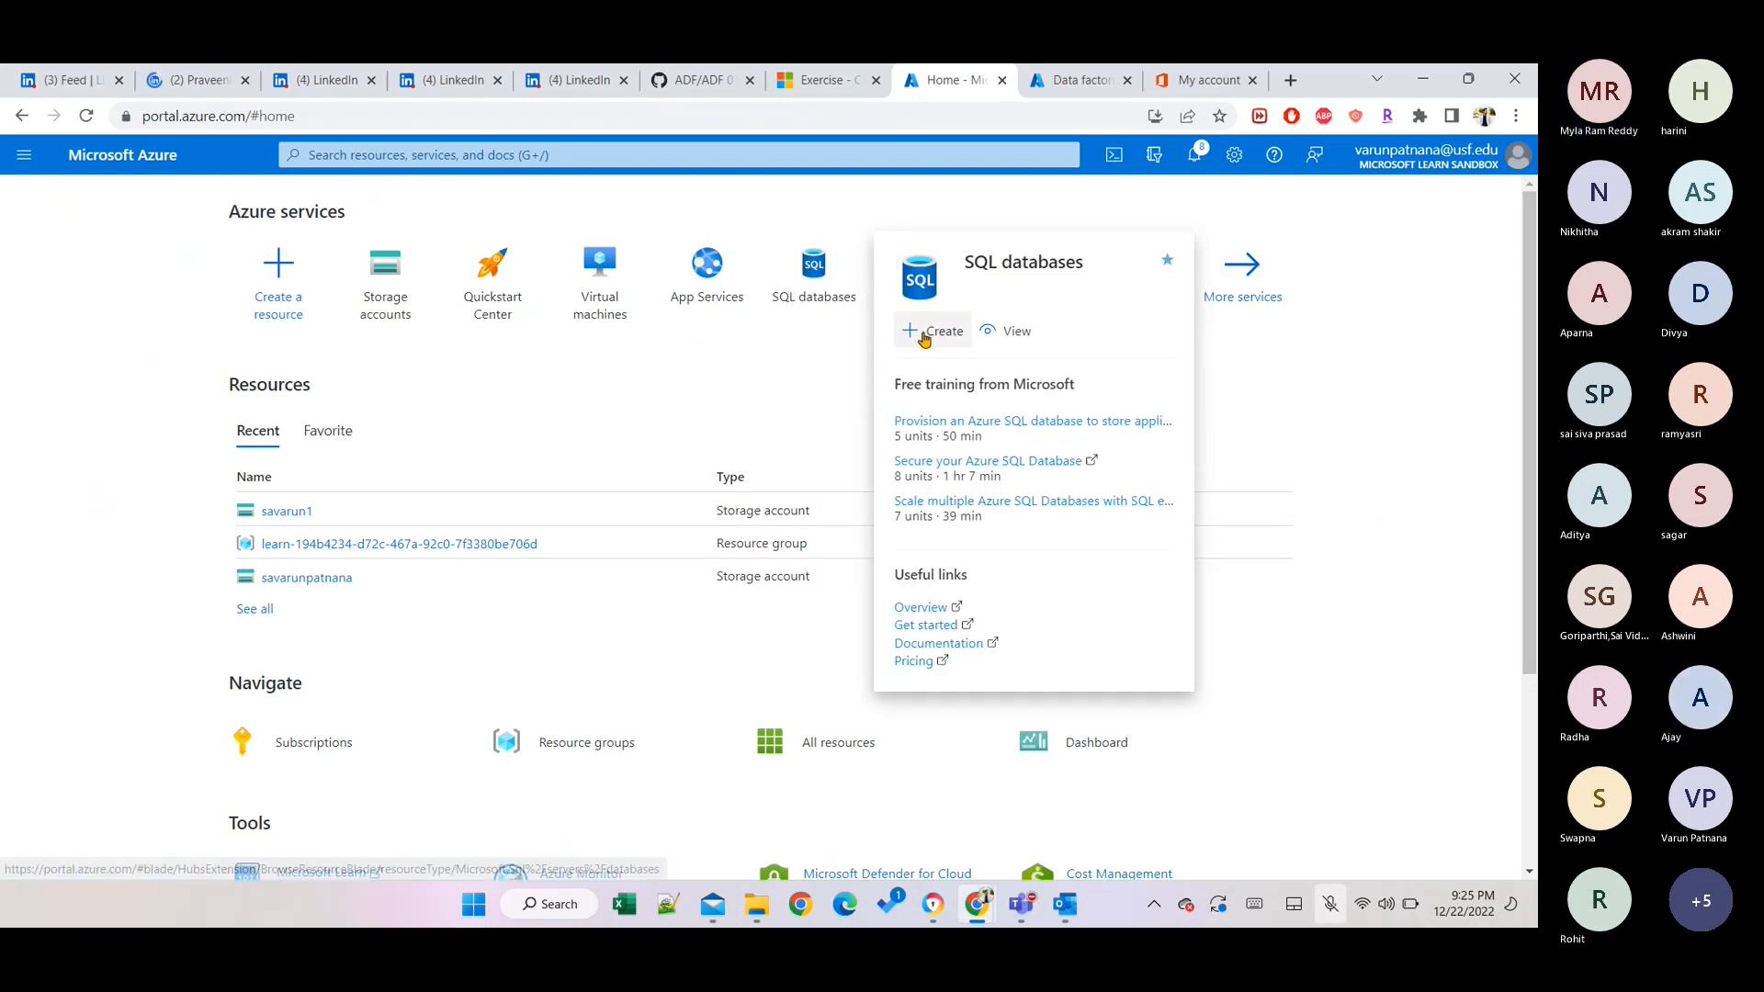
click(1330, 904)
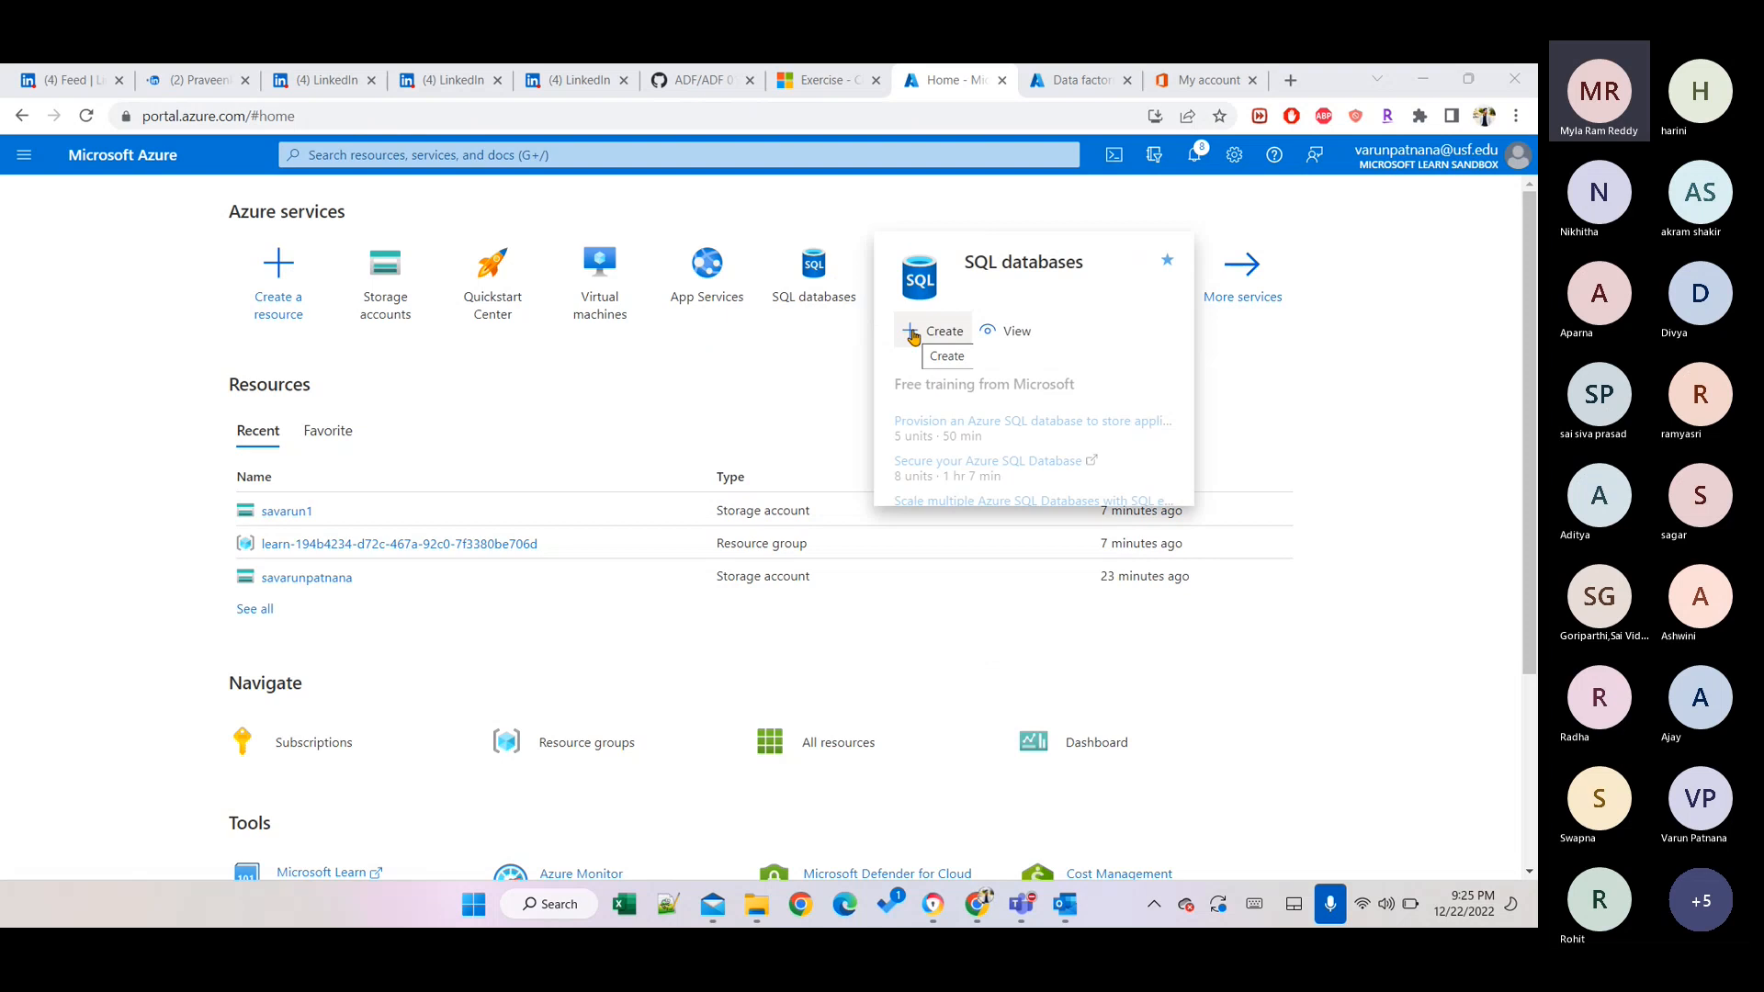
click(913, 335)
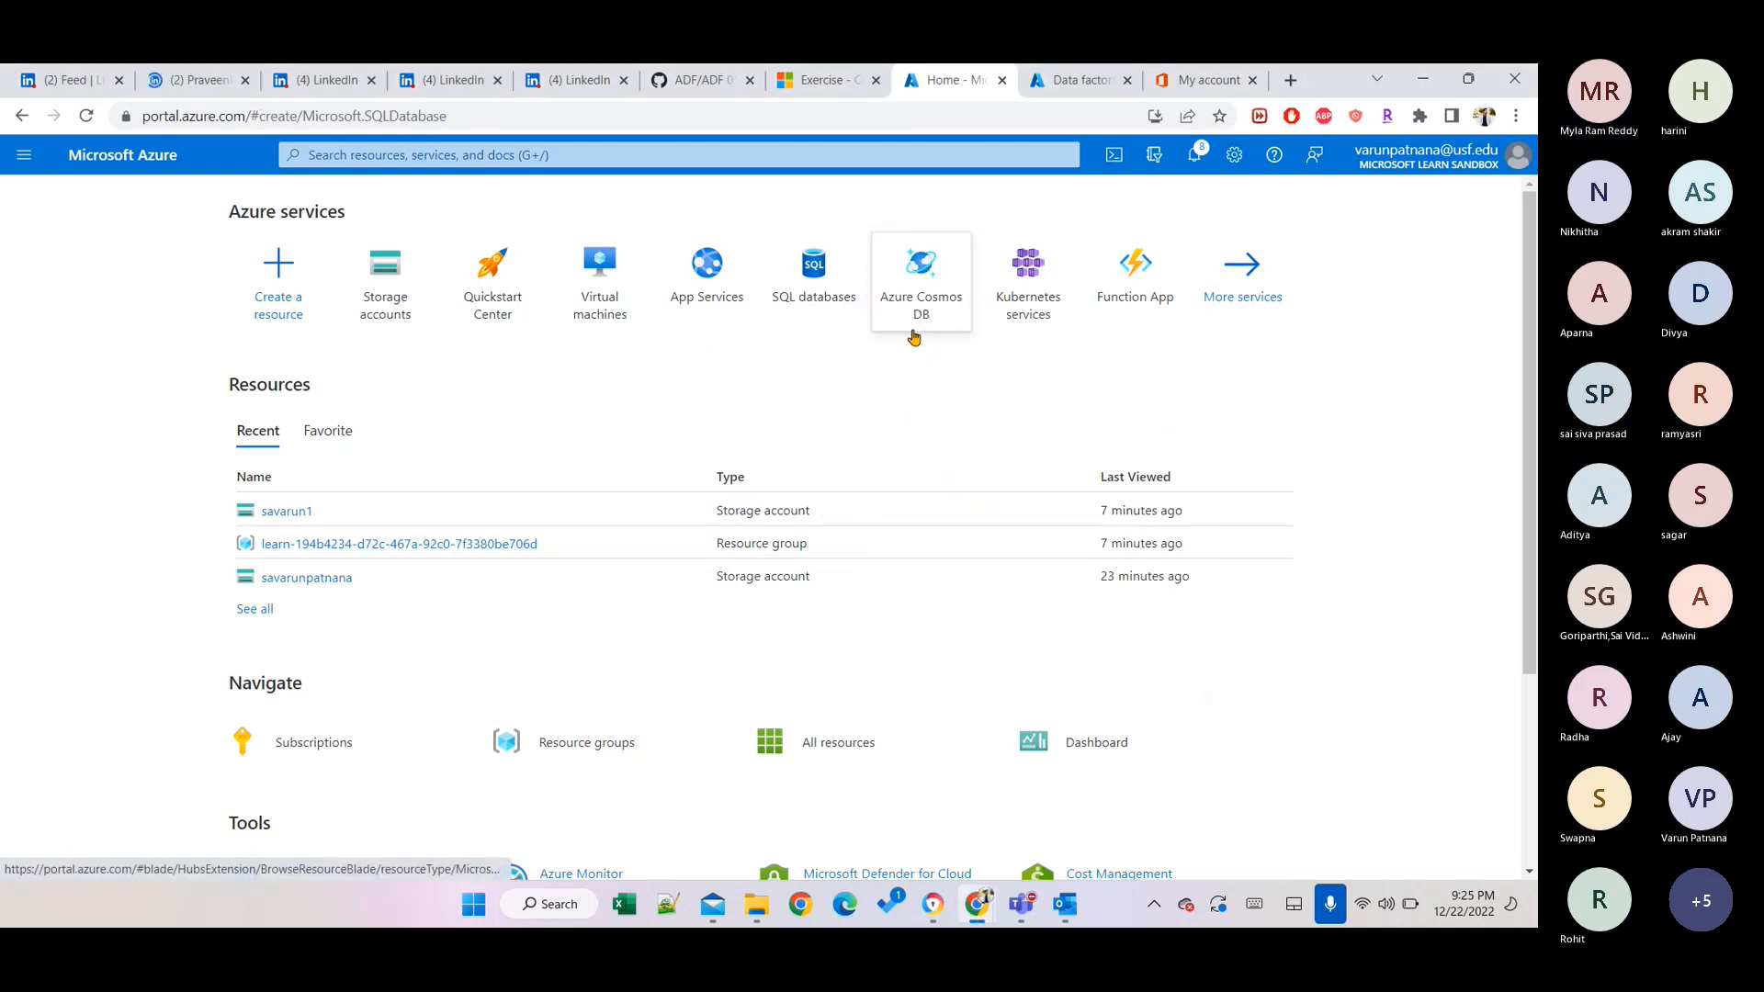
click(914, 335)
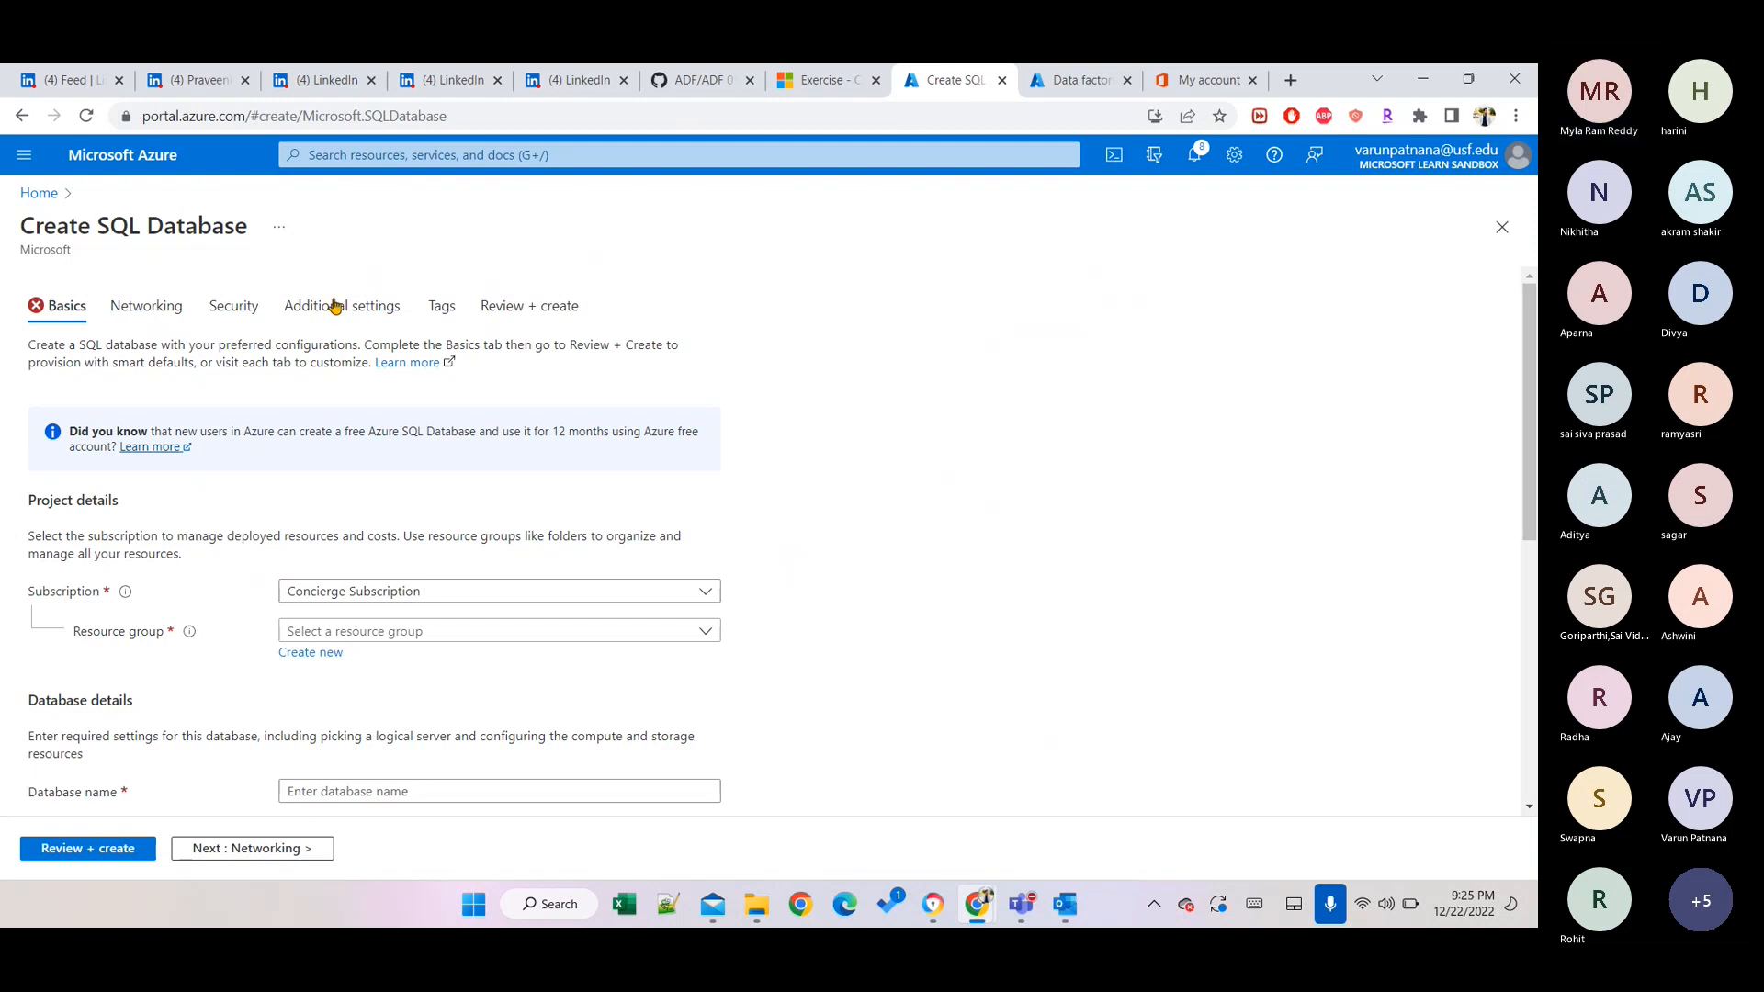
Select the existing learn resource group for the new database.
scroll(180, 407, down, 2)
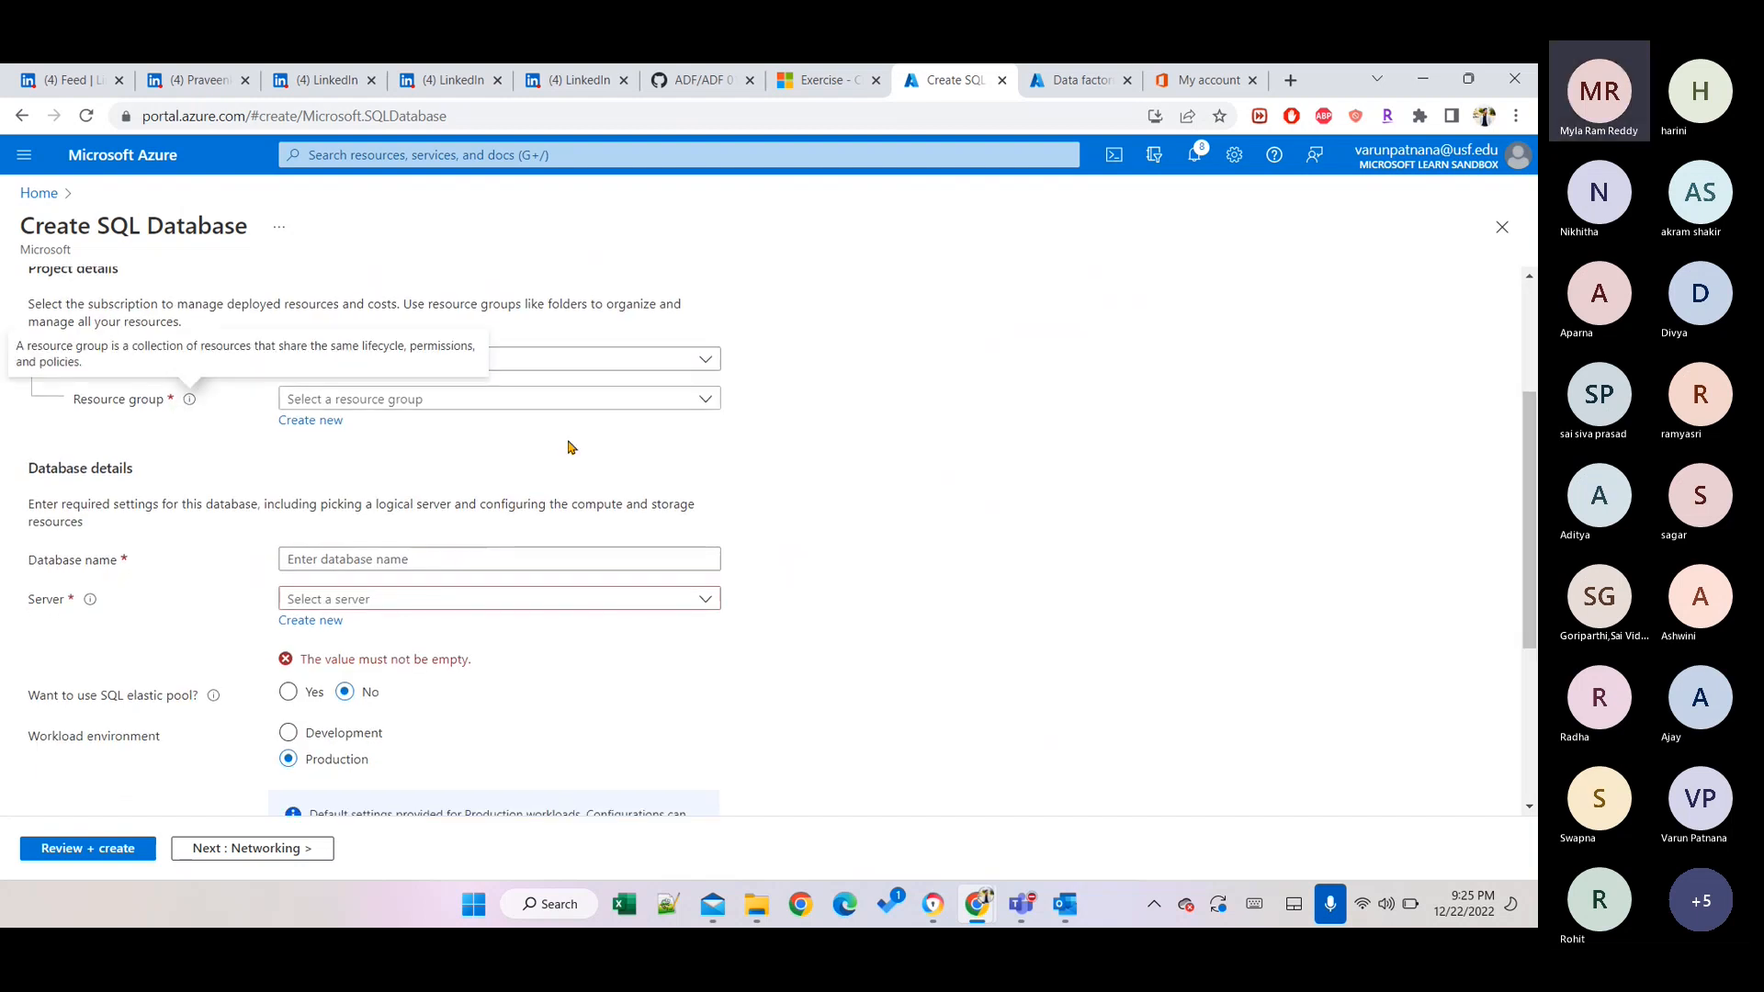
click(410, 401)
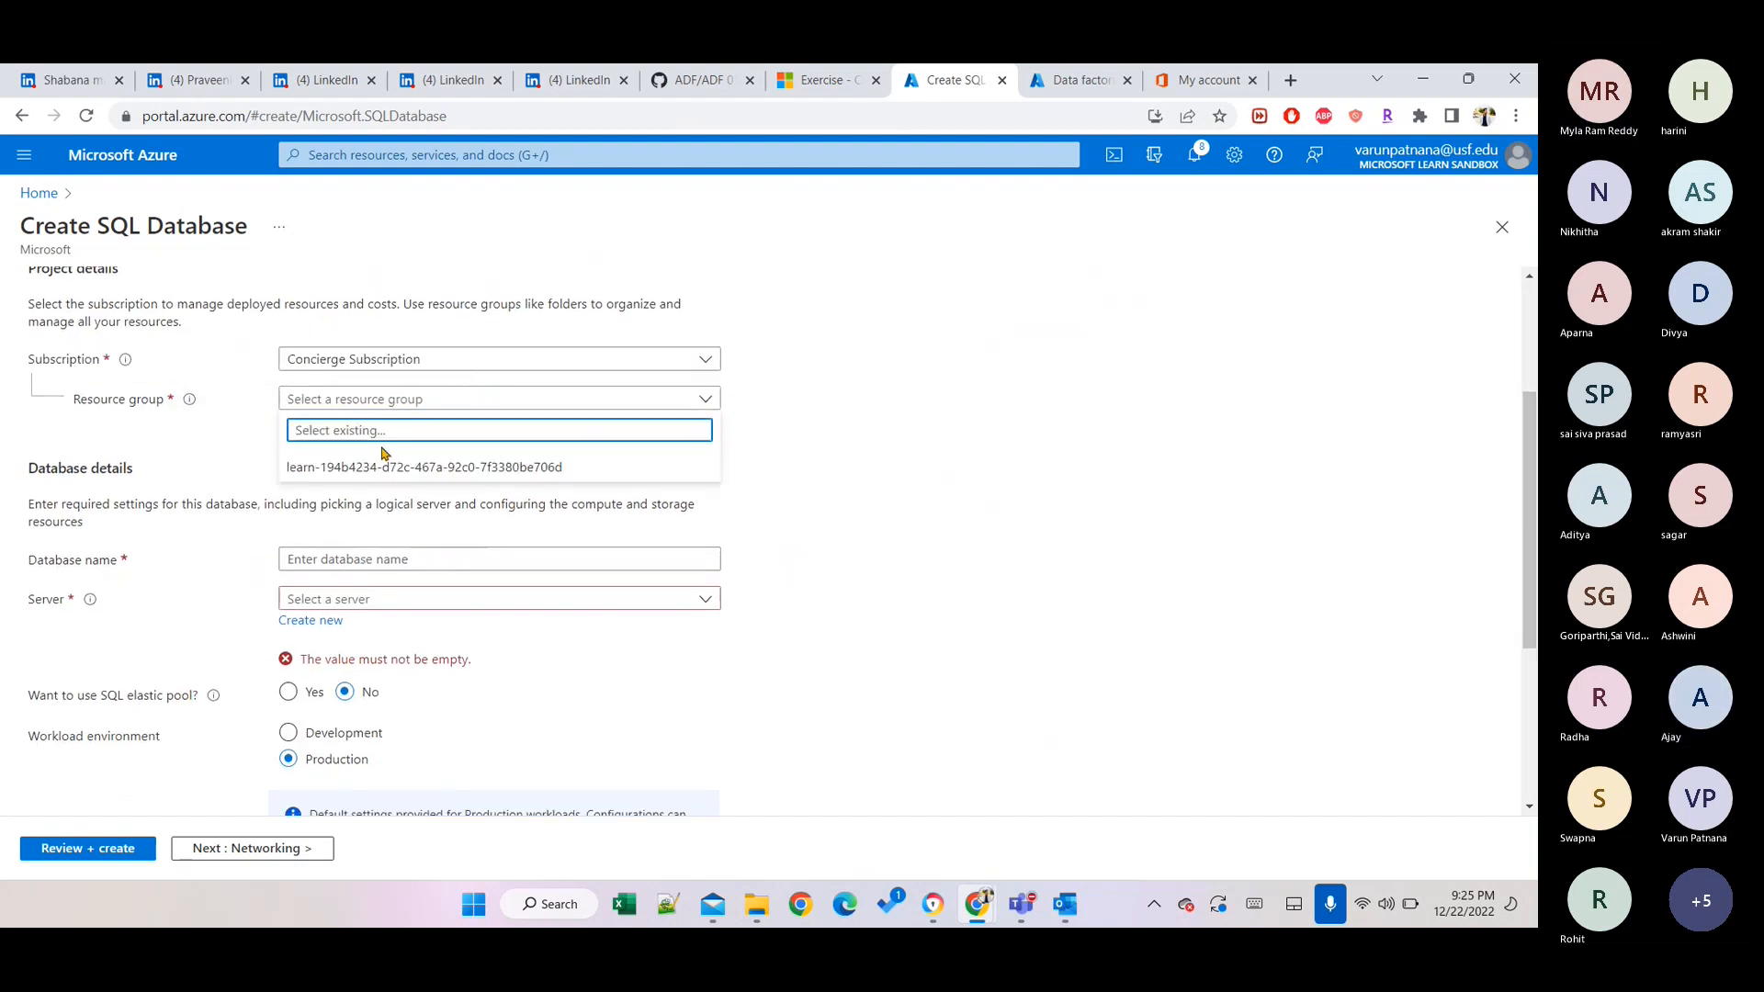
click(367, 479)
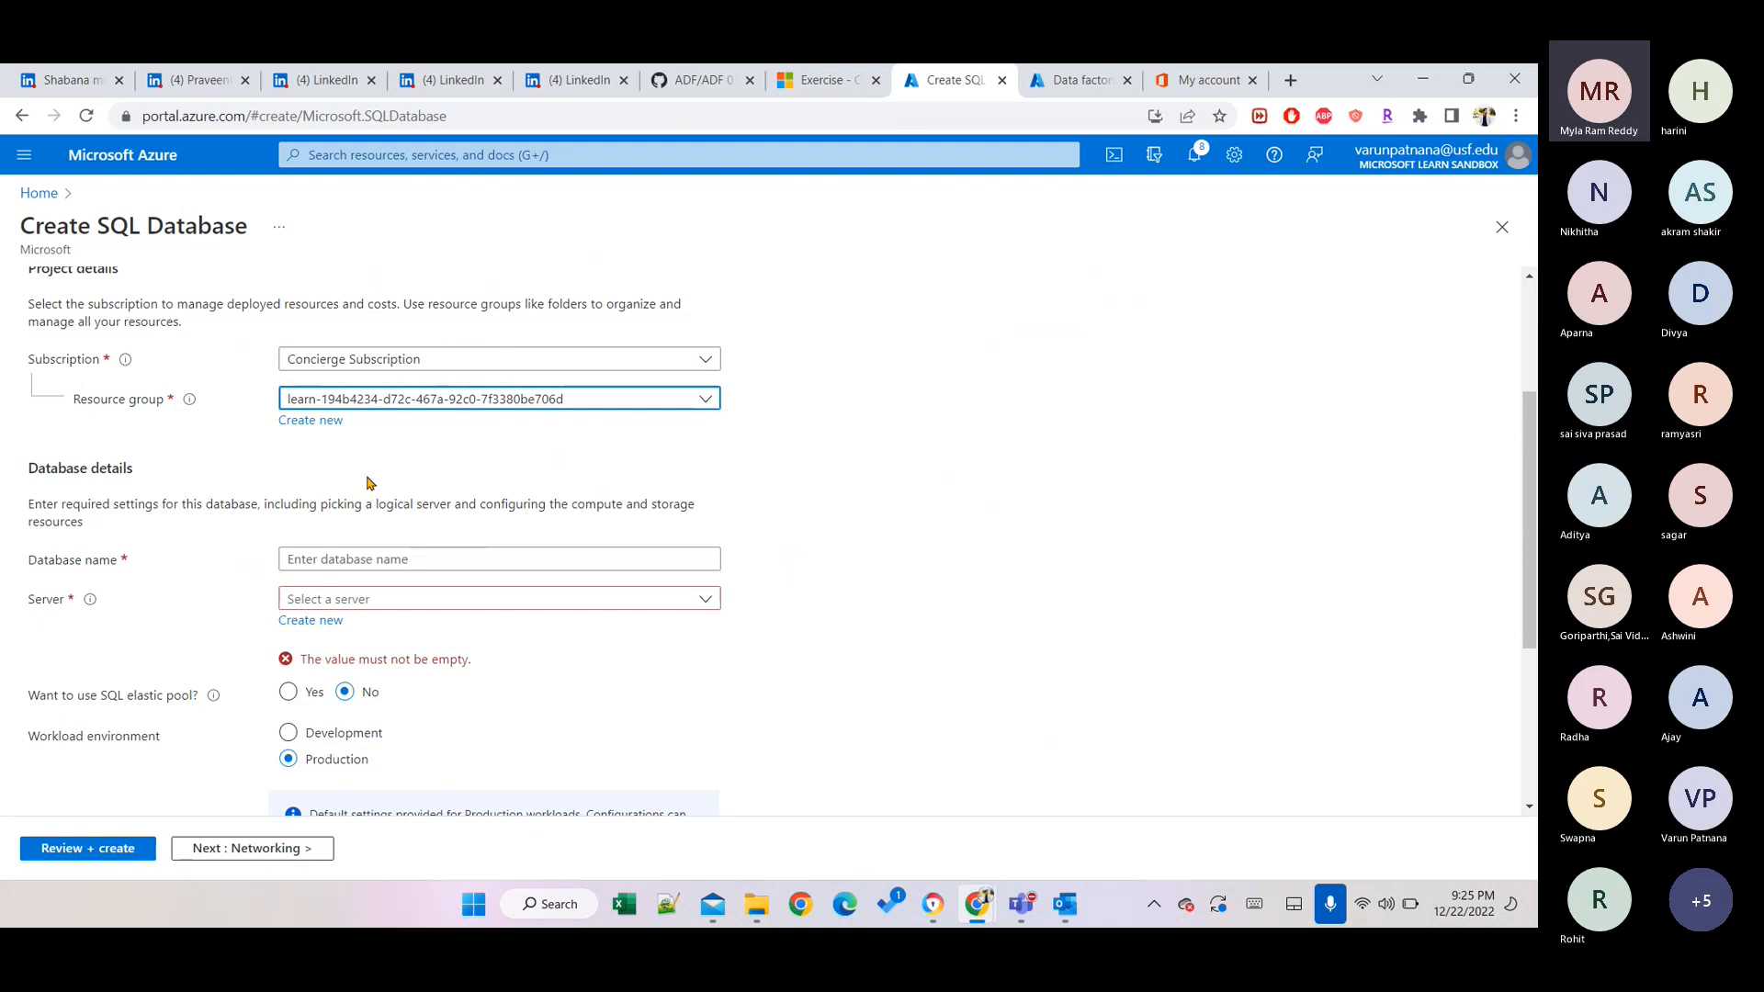
Name the database sqldb_ followed by the user's name and check the empty Server list.
click(323, 559)
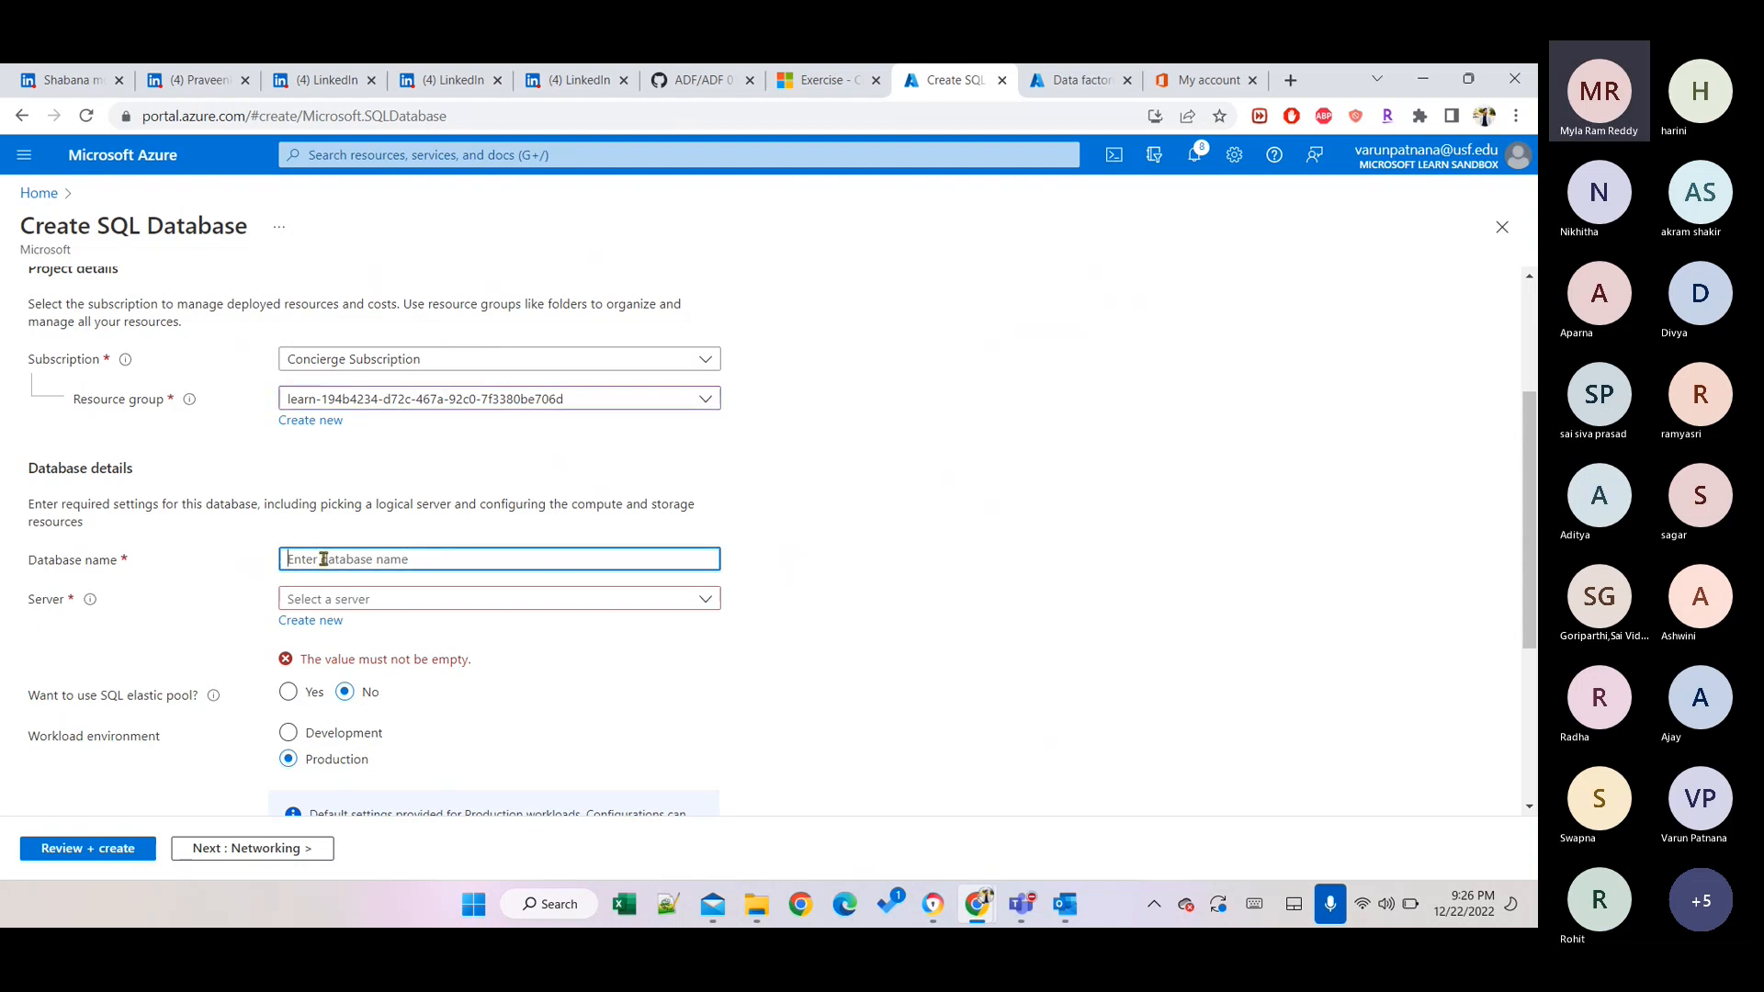
text(sqldb)
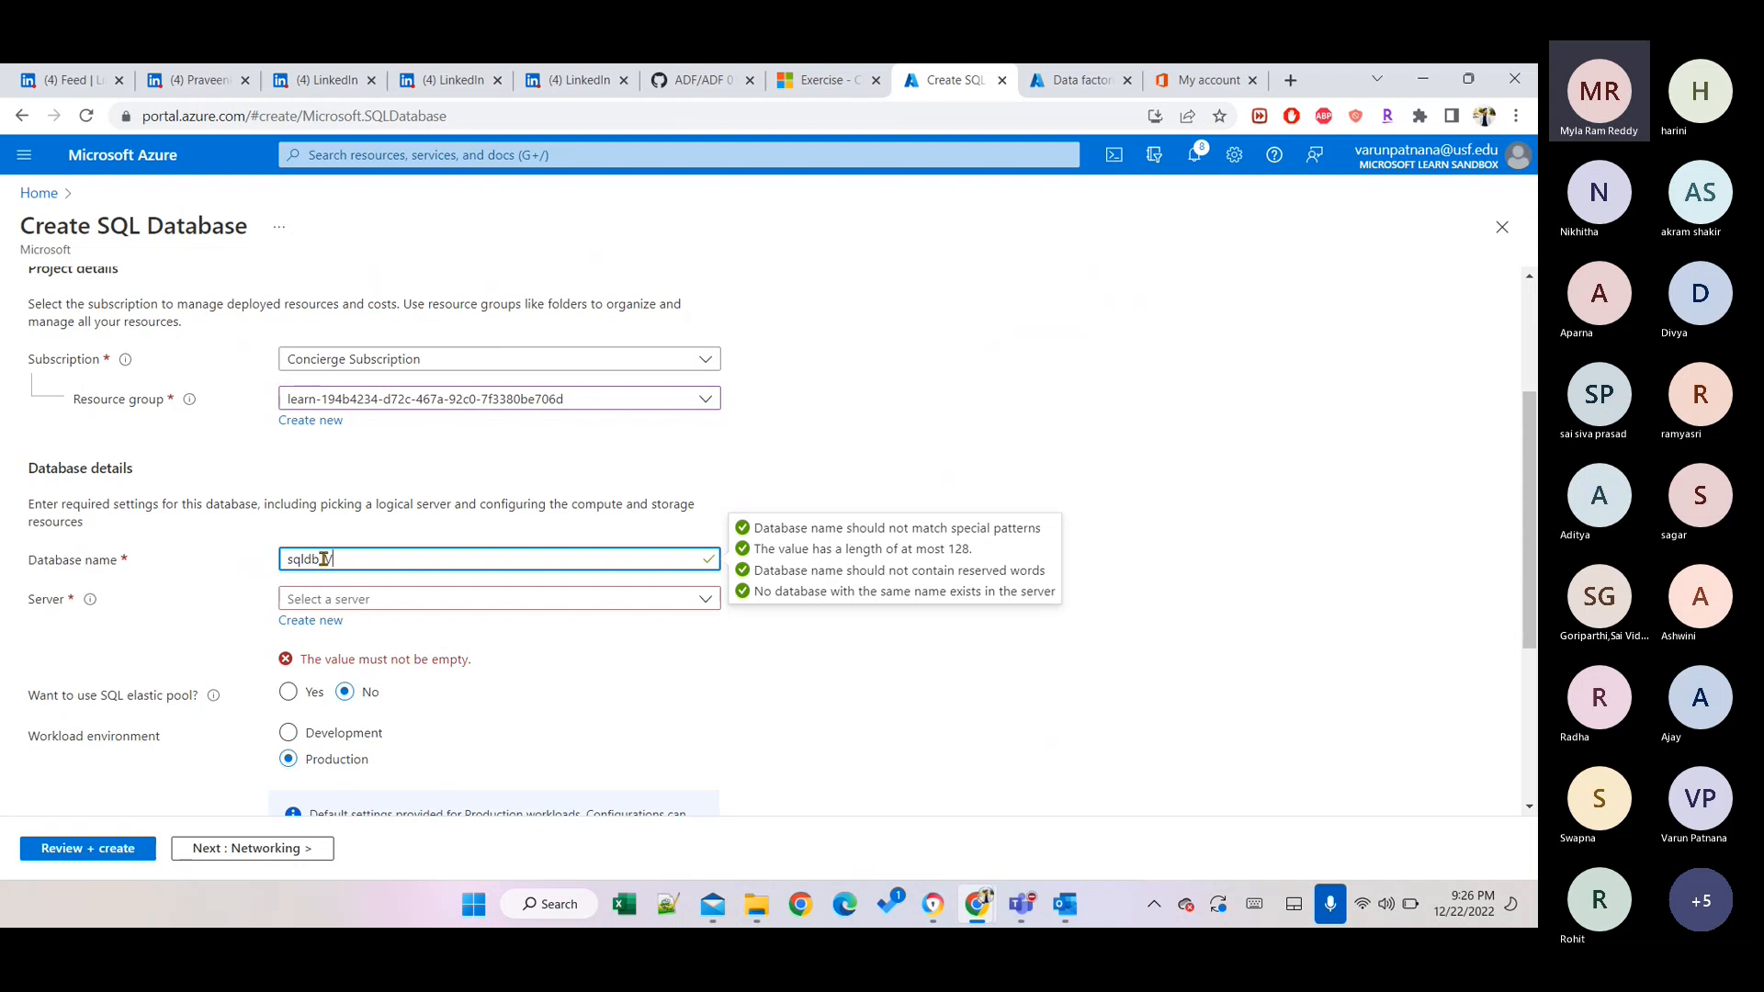
text(_Varun)
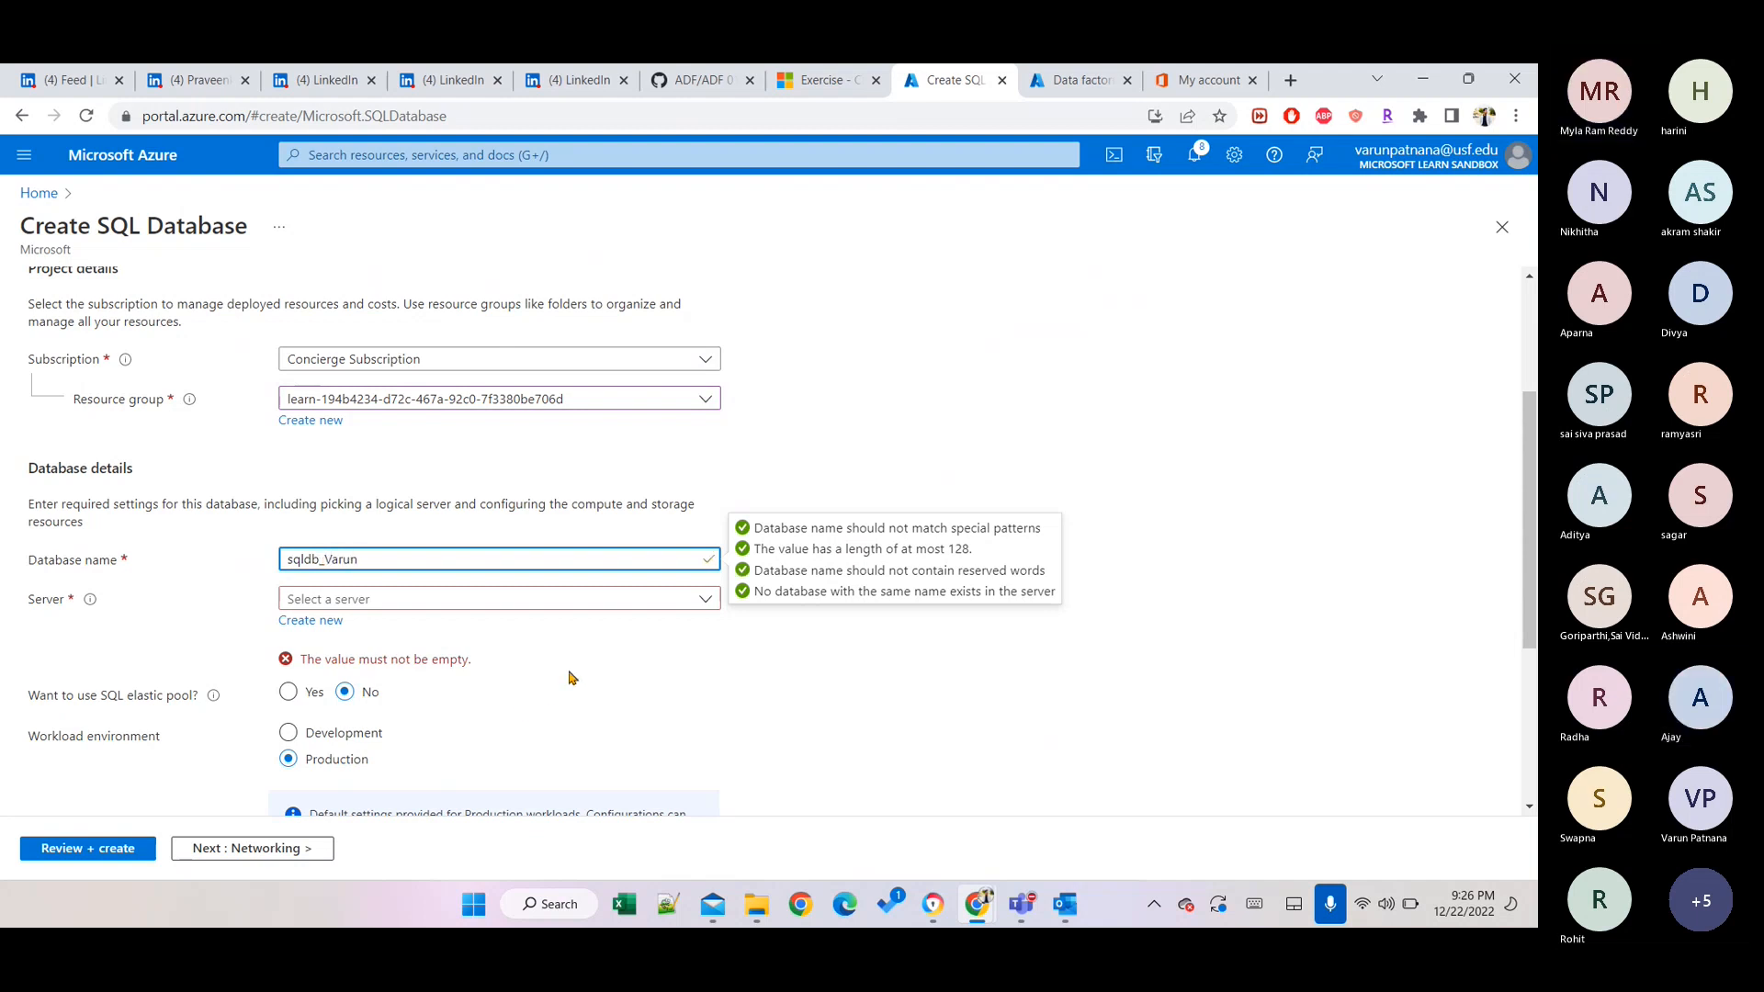
click(383, 599)
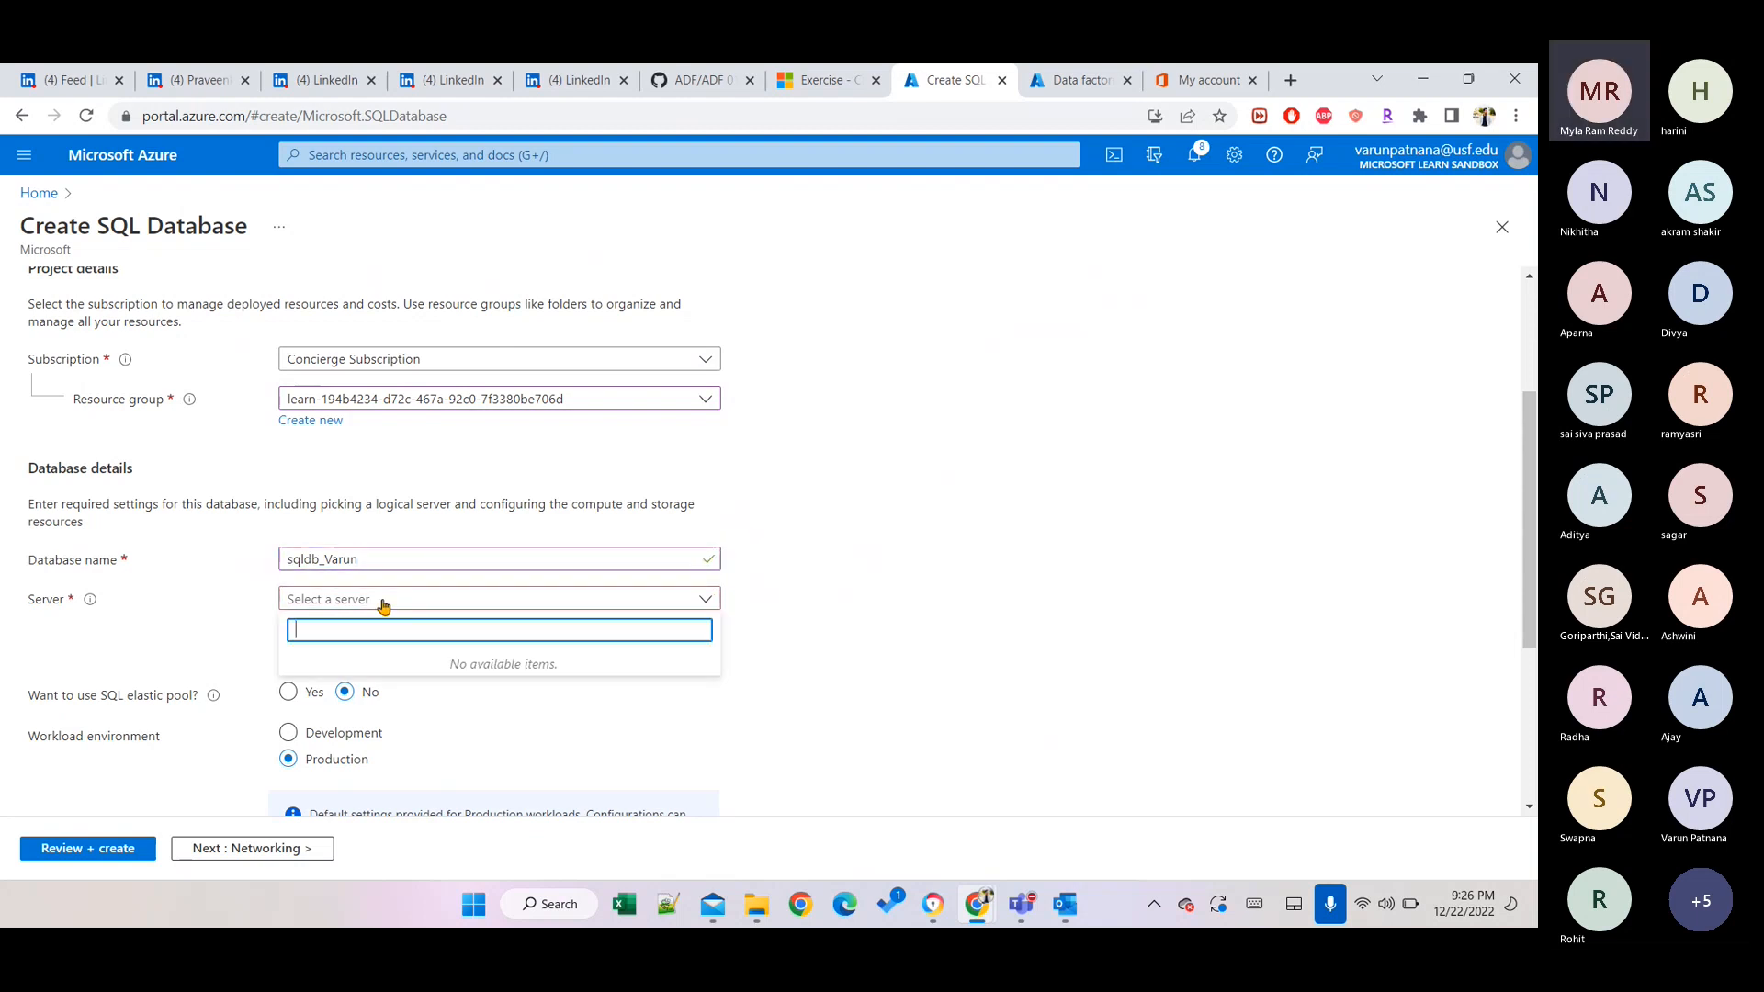
click(933, 632)
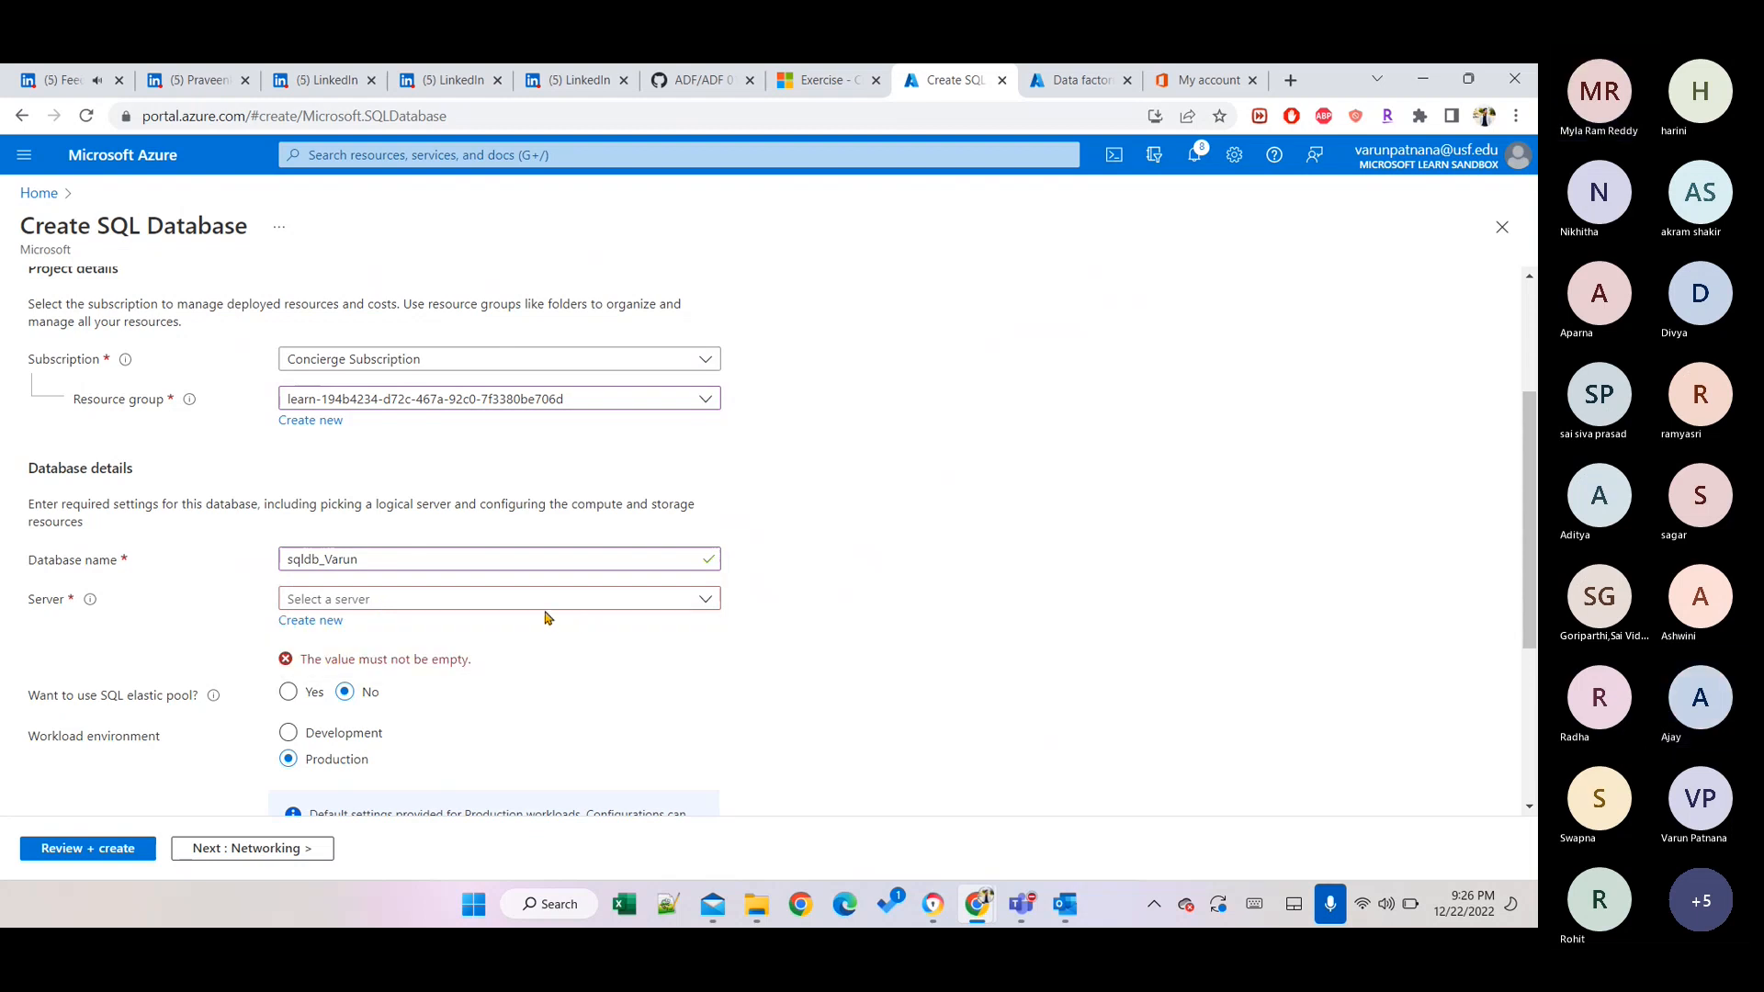
Create a new server named sqlserverpv and select Use SQL authentication.
click(309, 621)
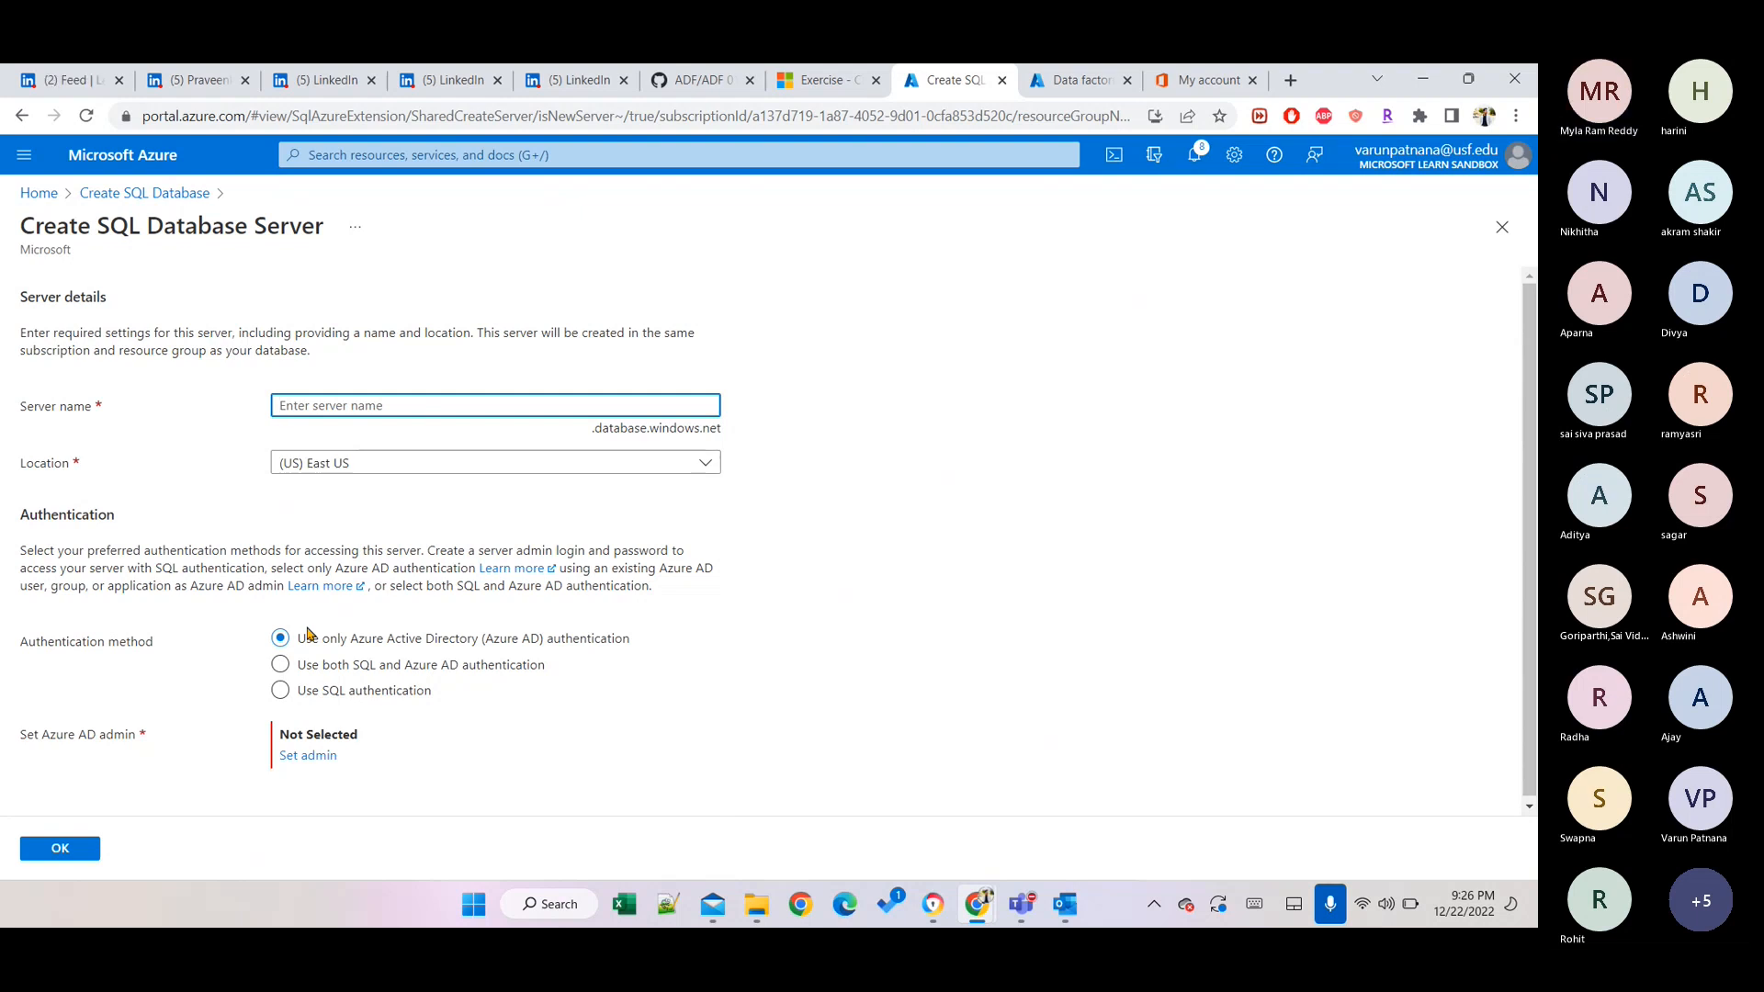
text(sqlse)
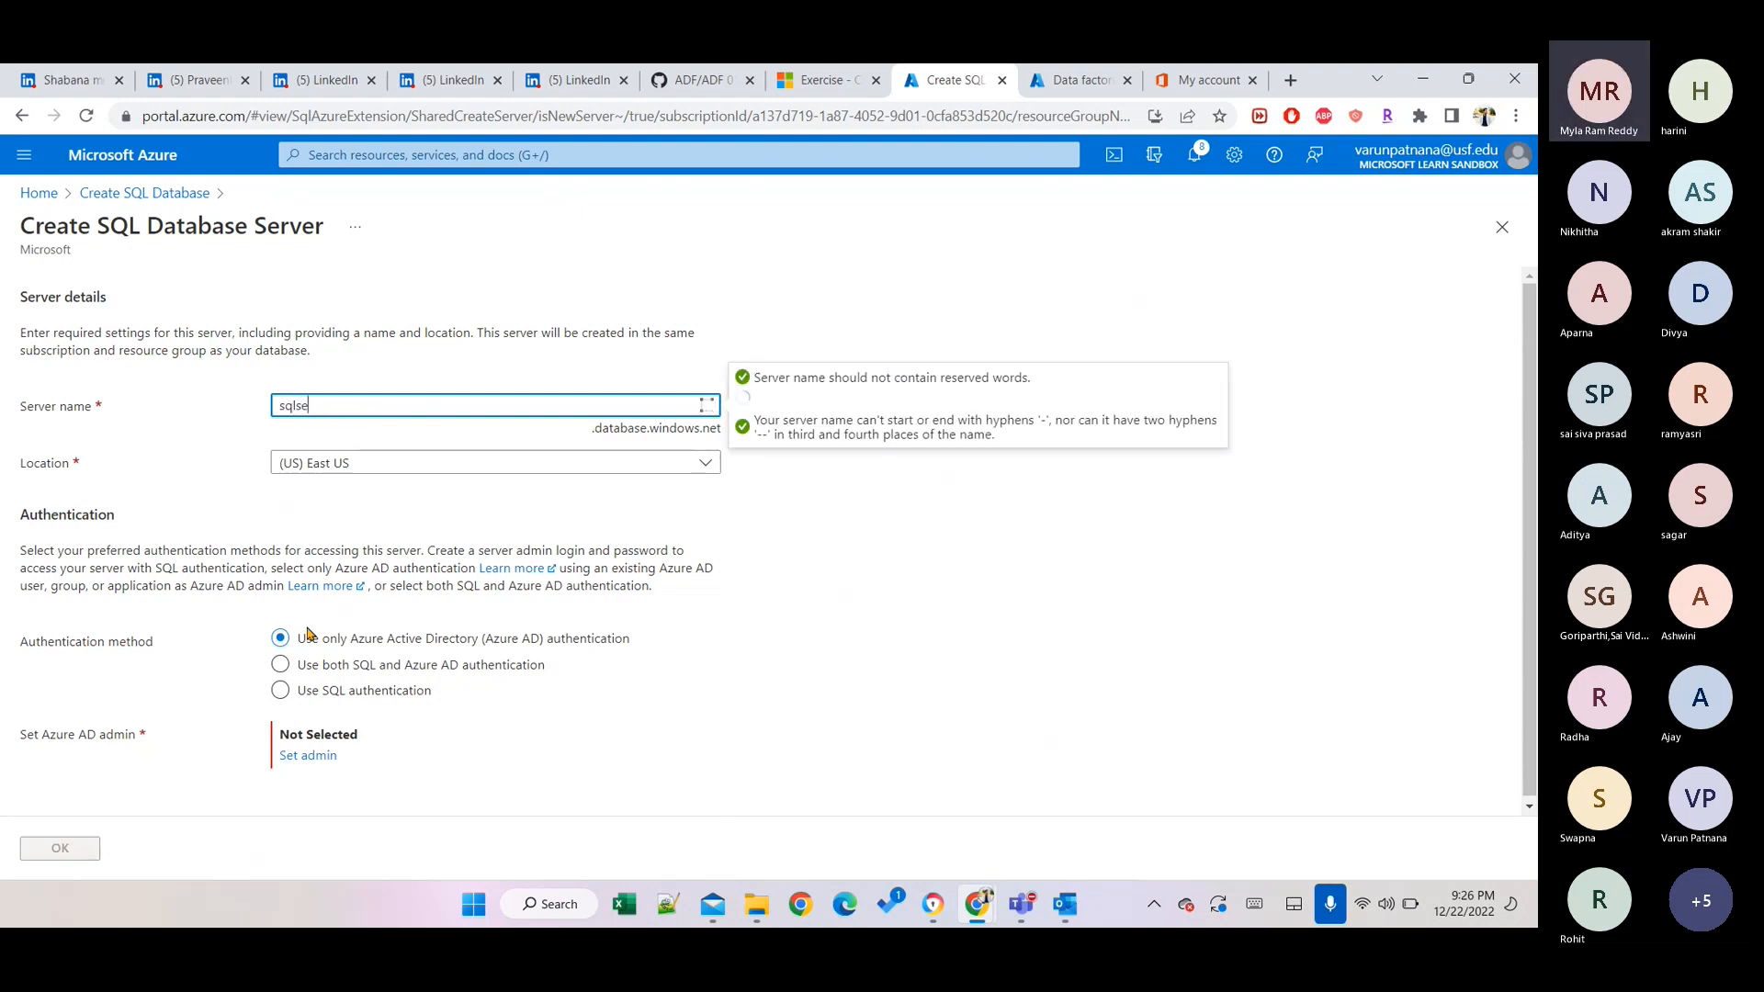
text(rver_pv)
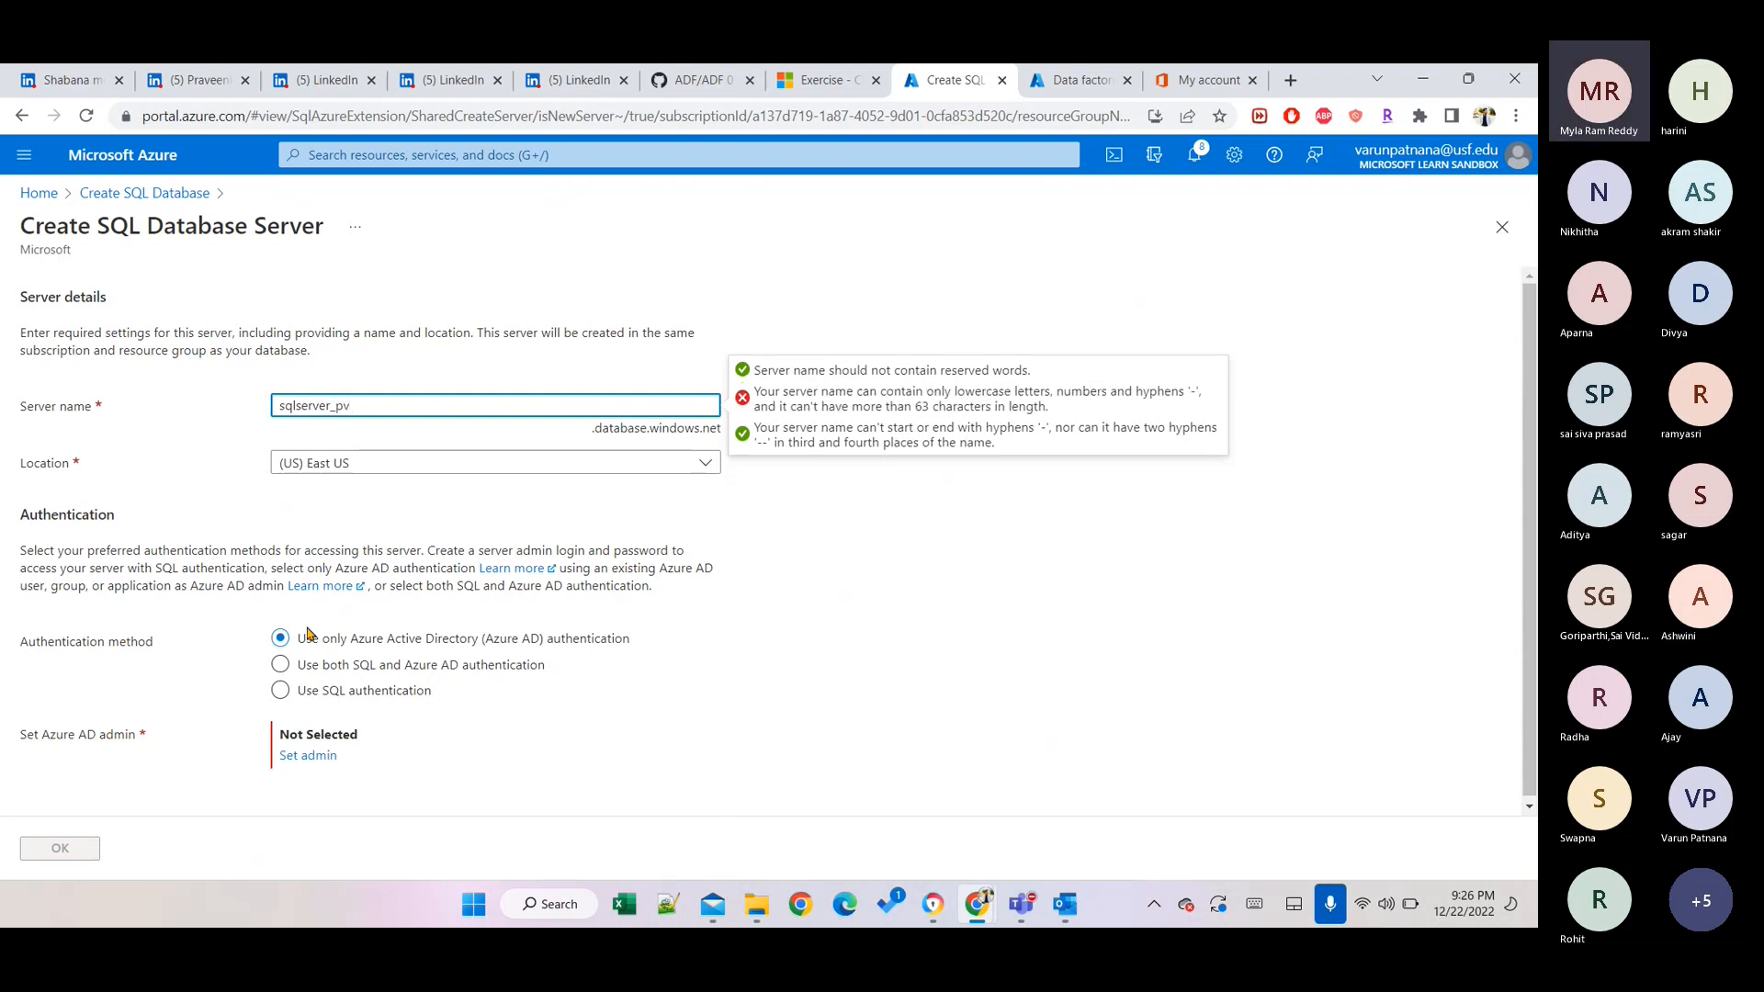
key(Tab)
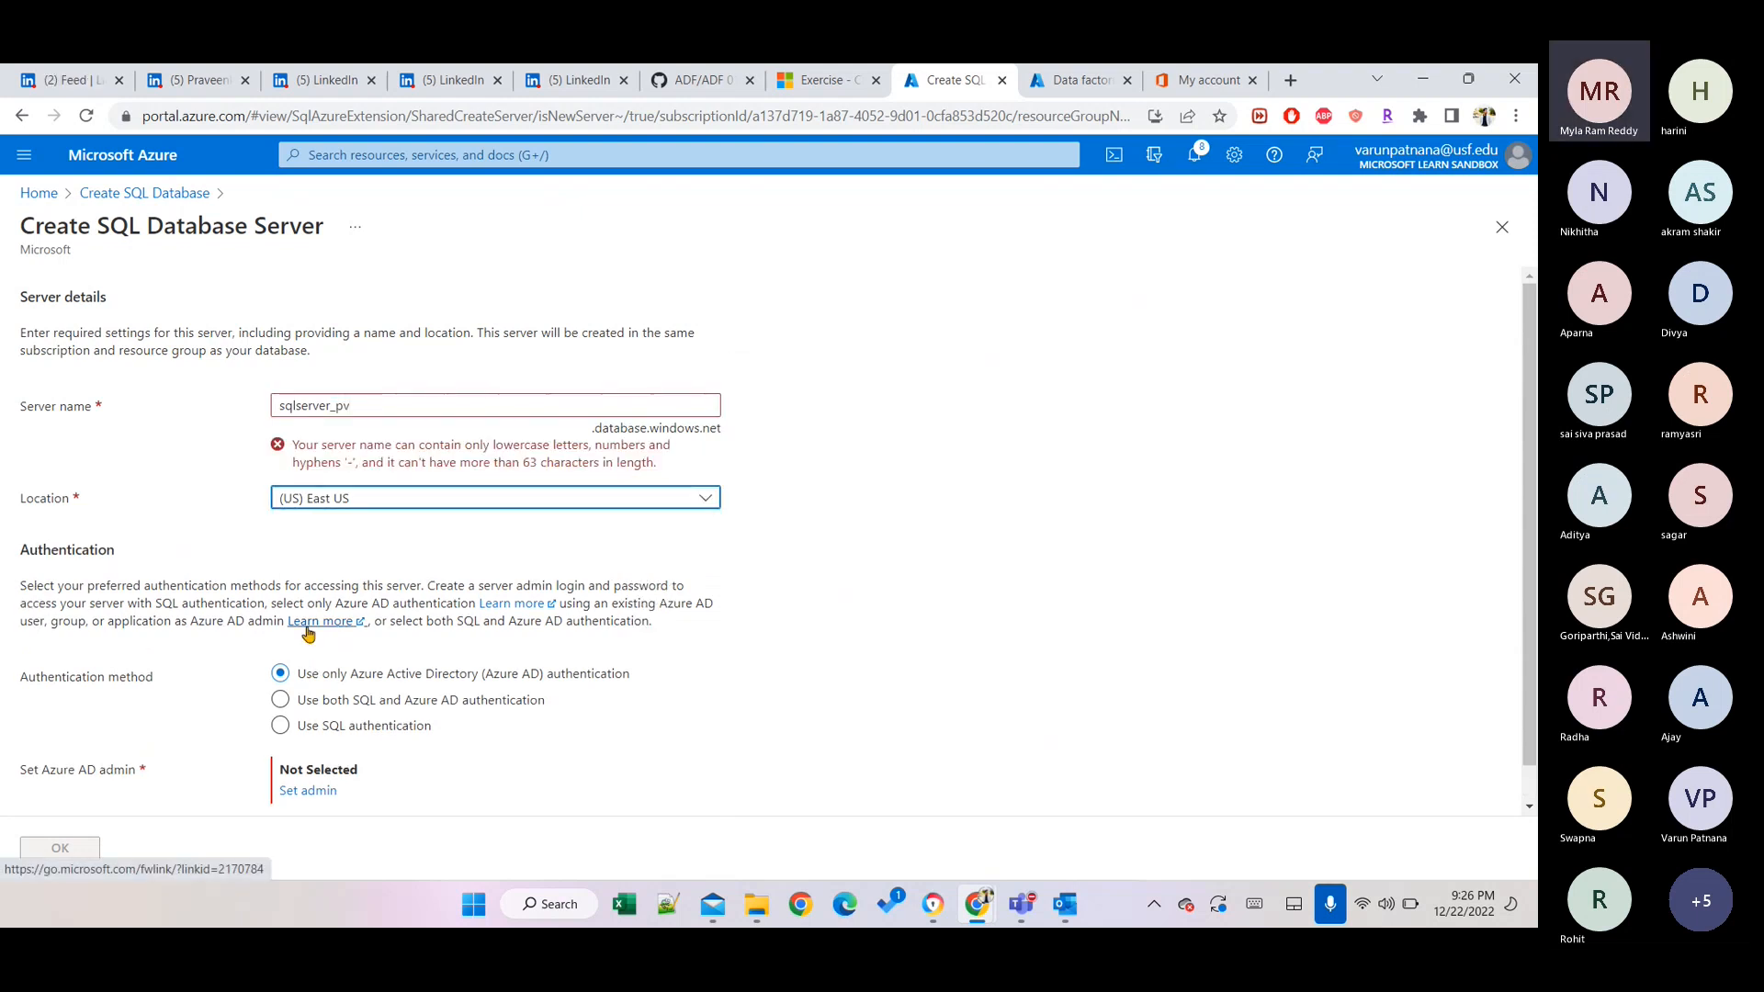
click(338, 407)
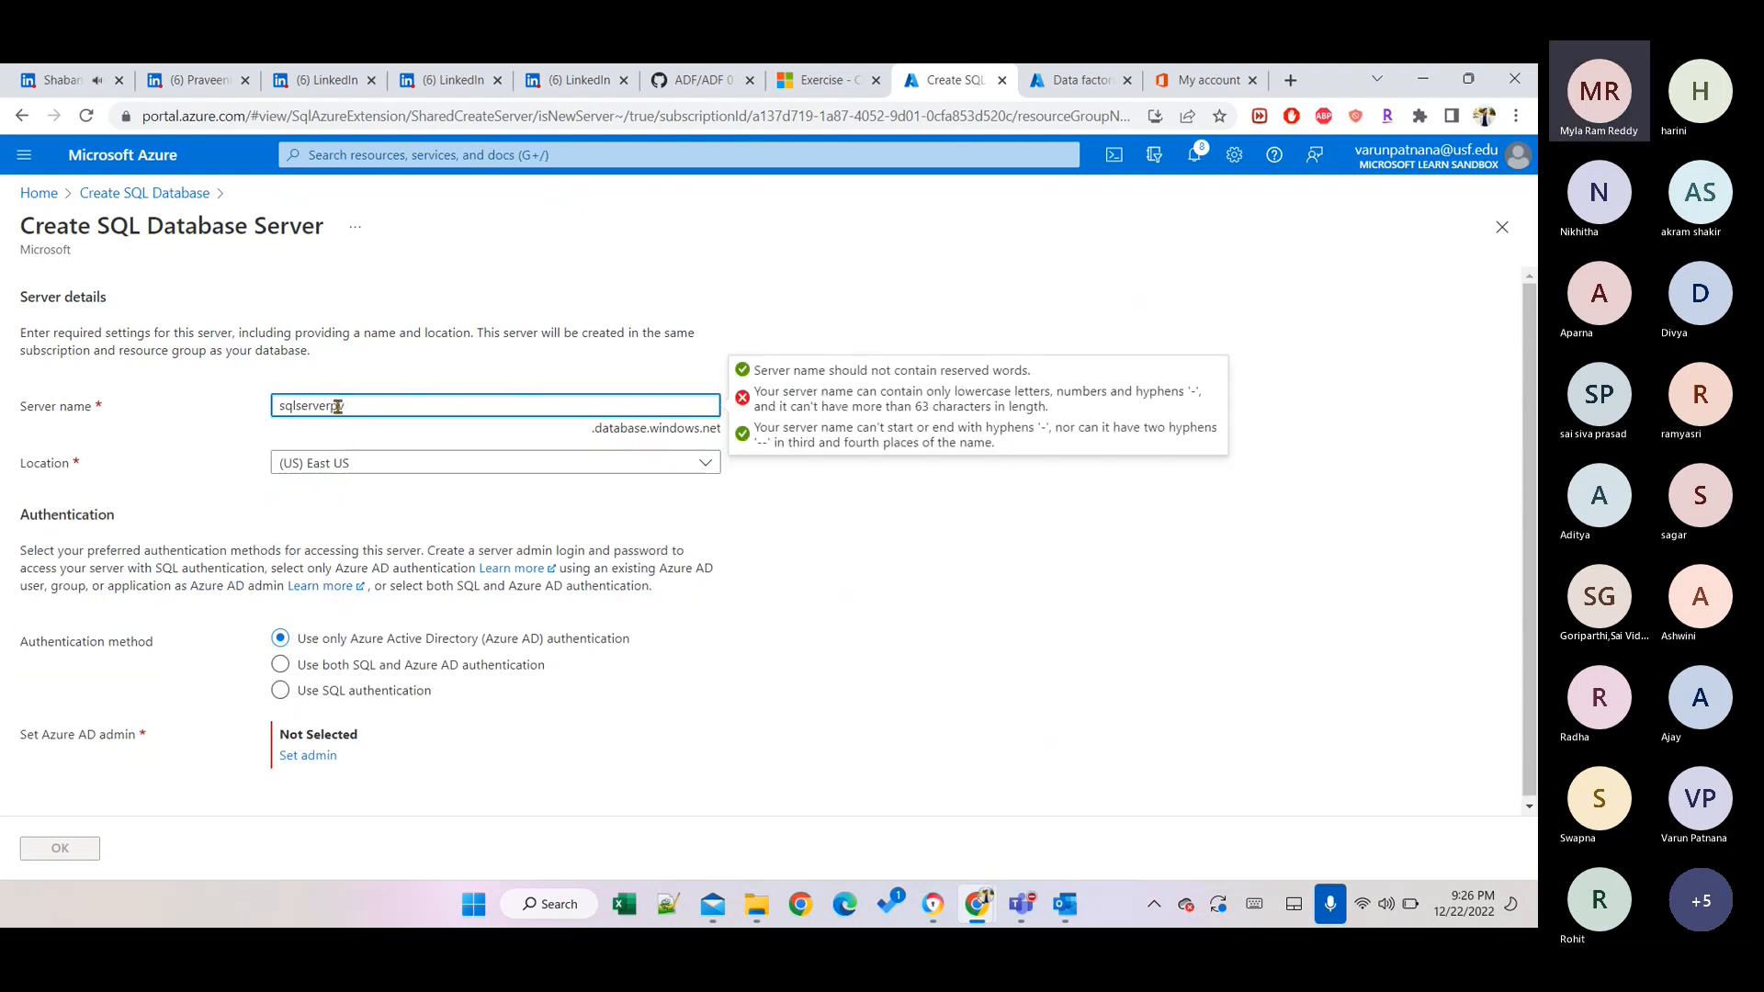
key(BackSpace)
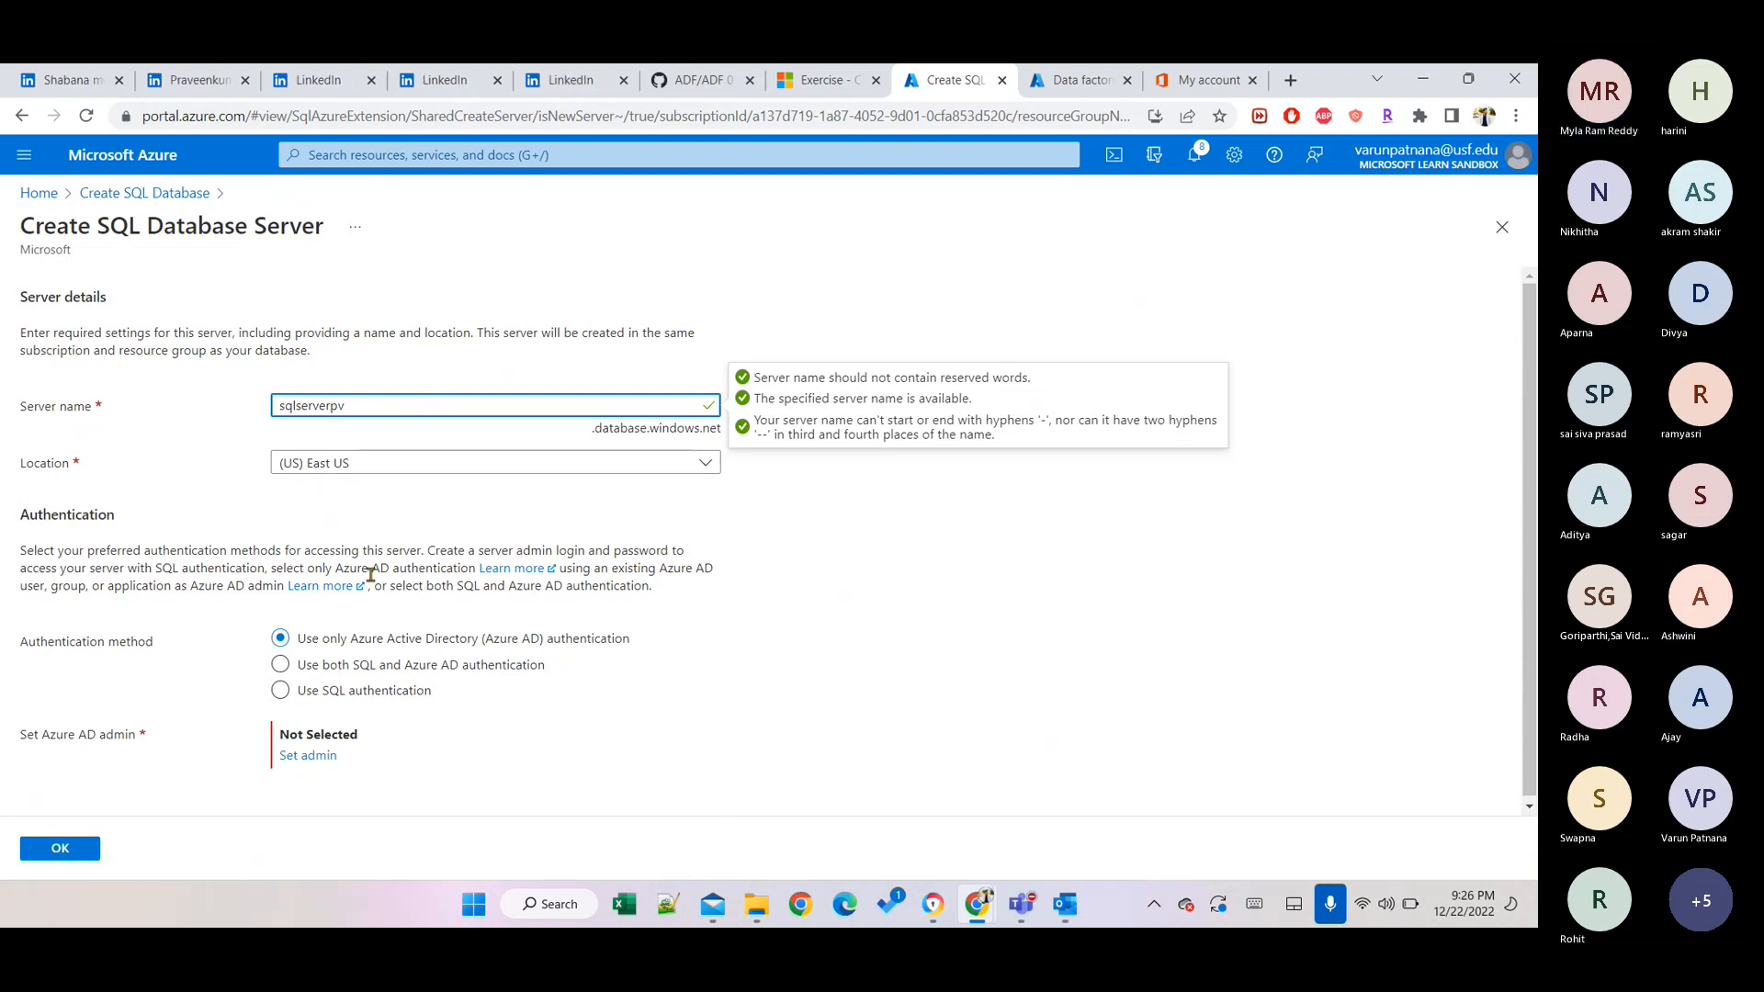
click(308, 697)
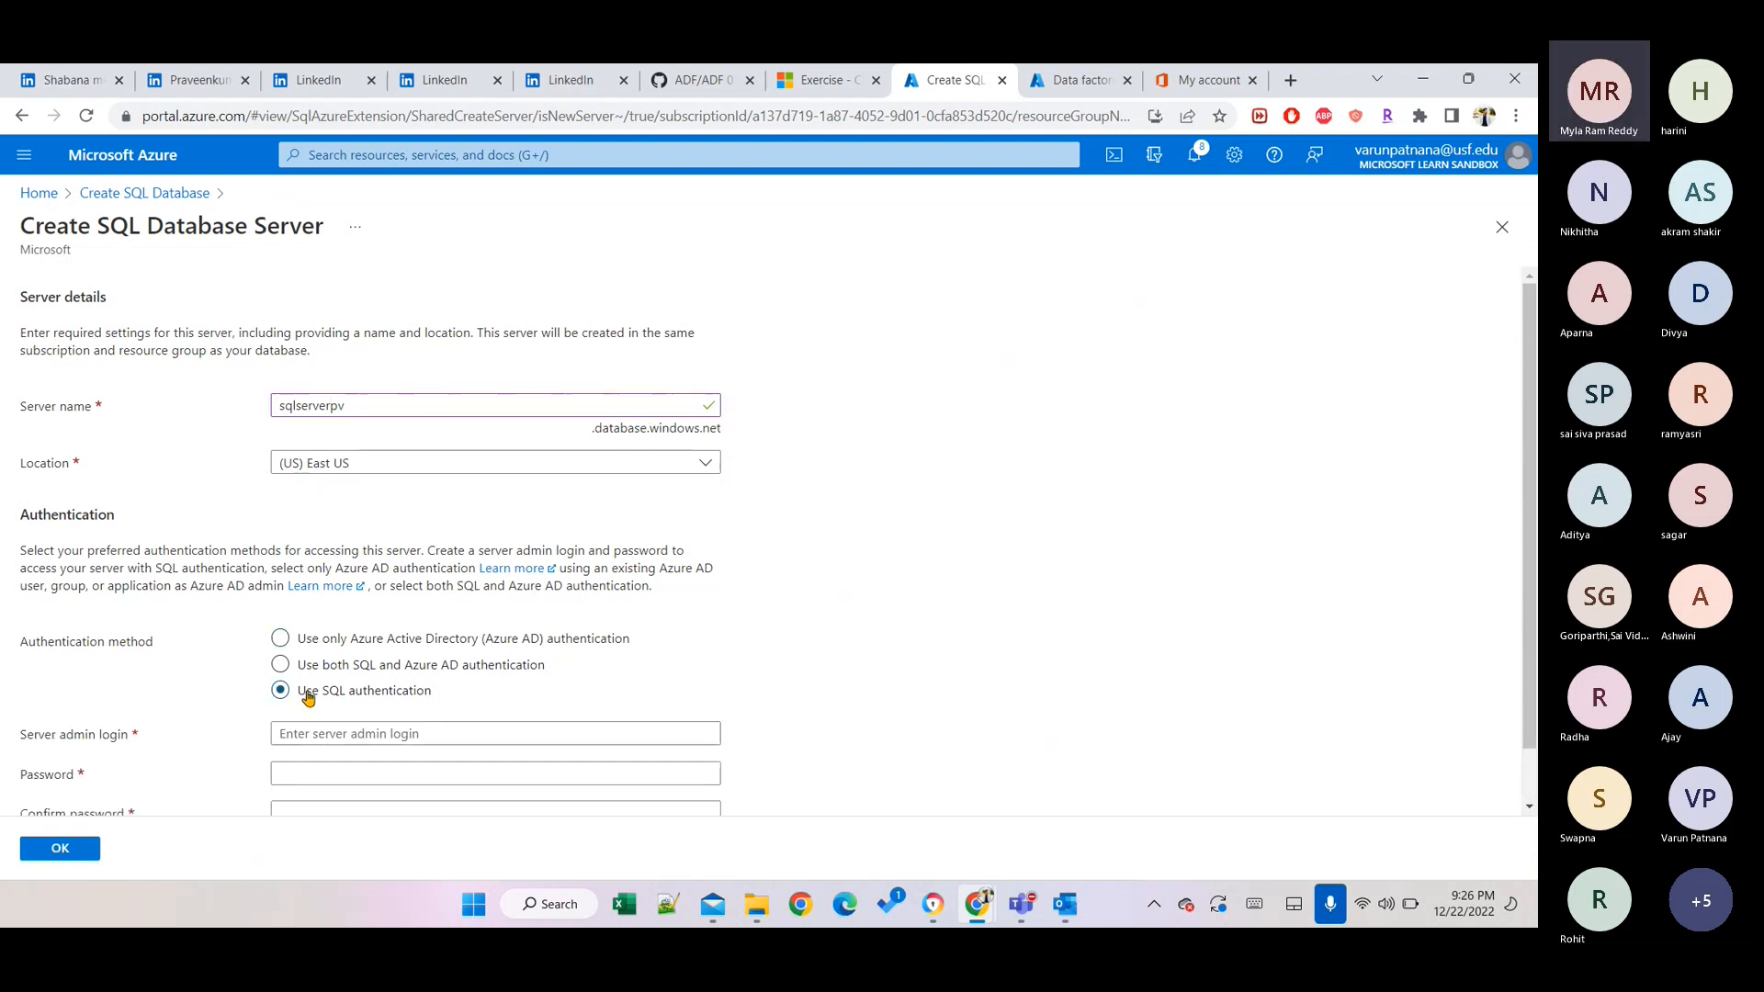
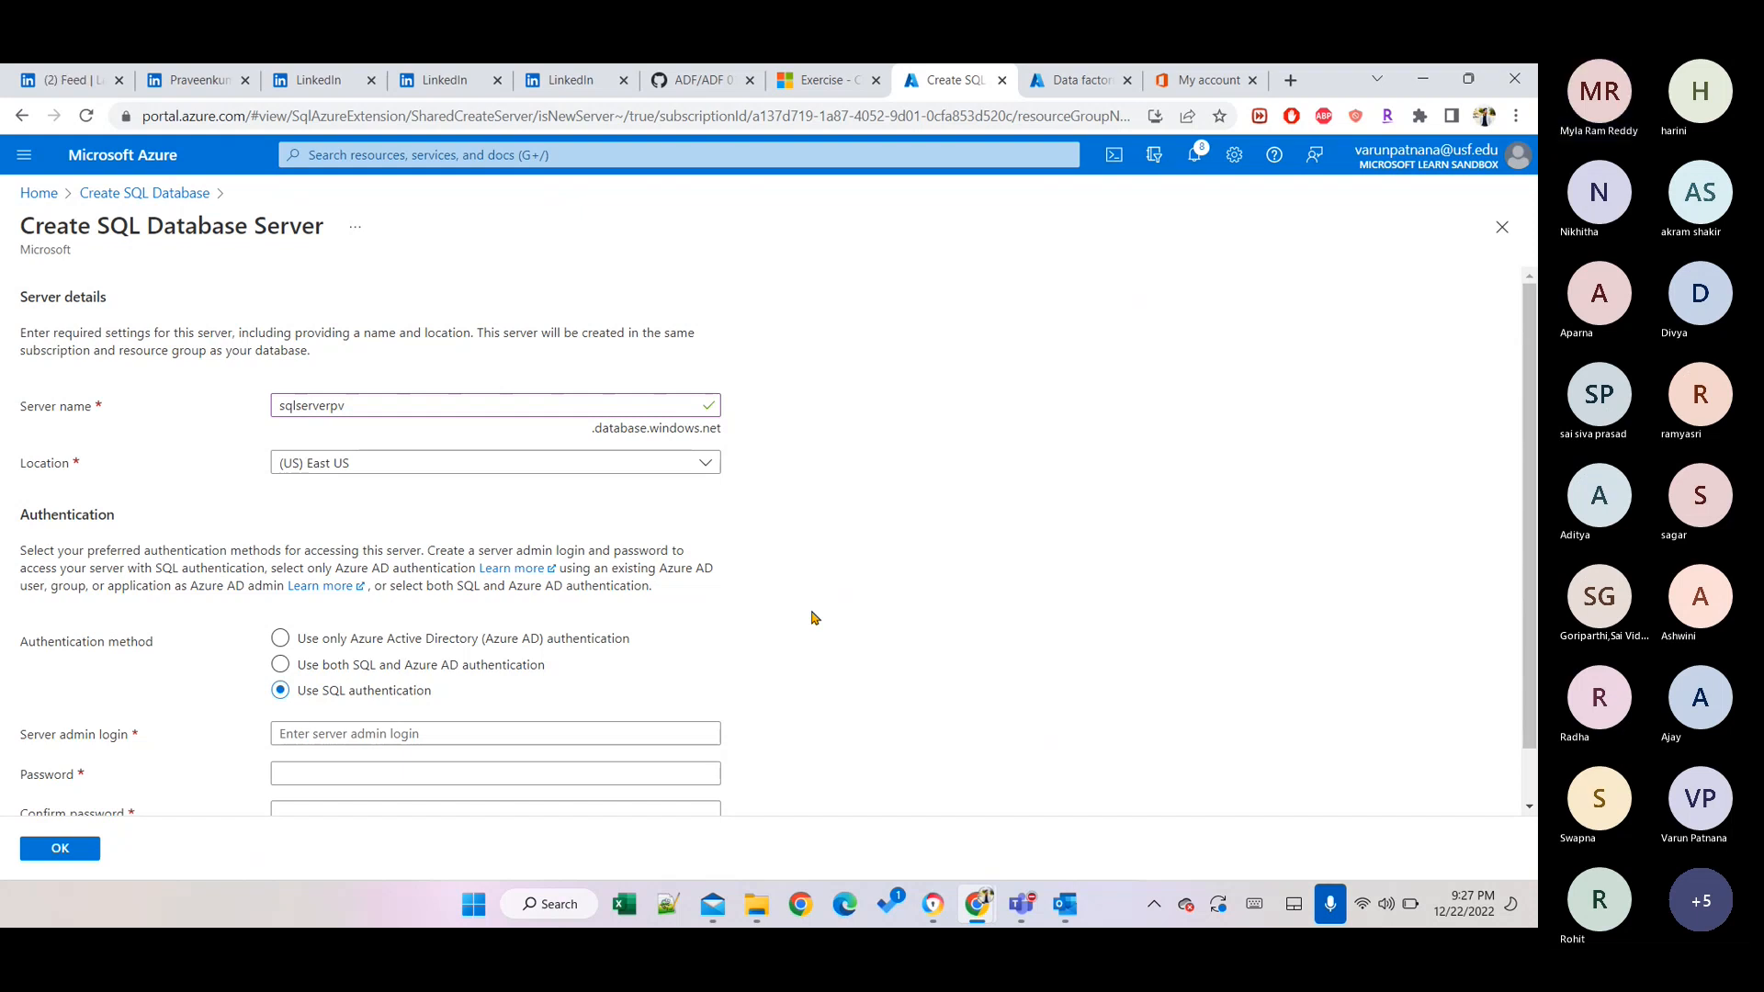
Enter saadmin as the sqlserverpv server admin login.
scroll(811, 617, down, 1)
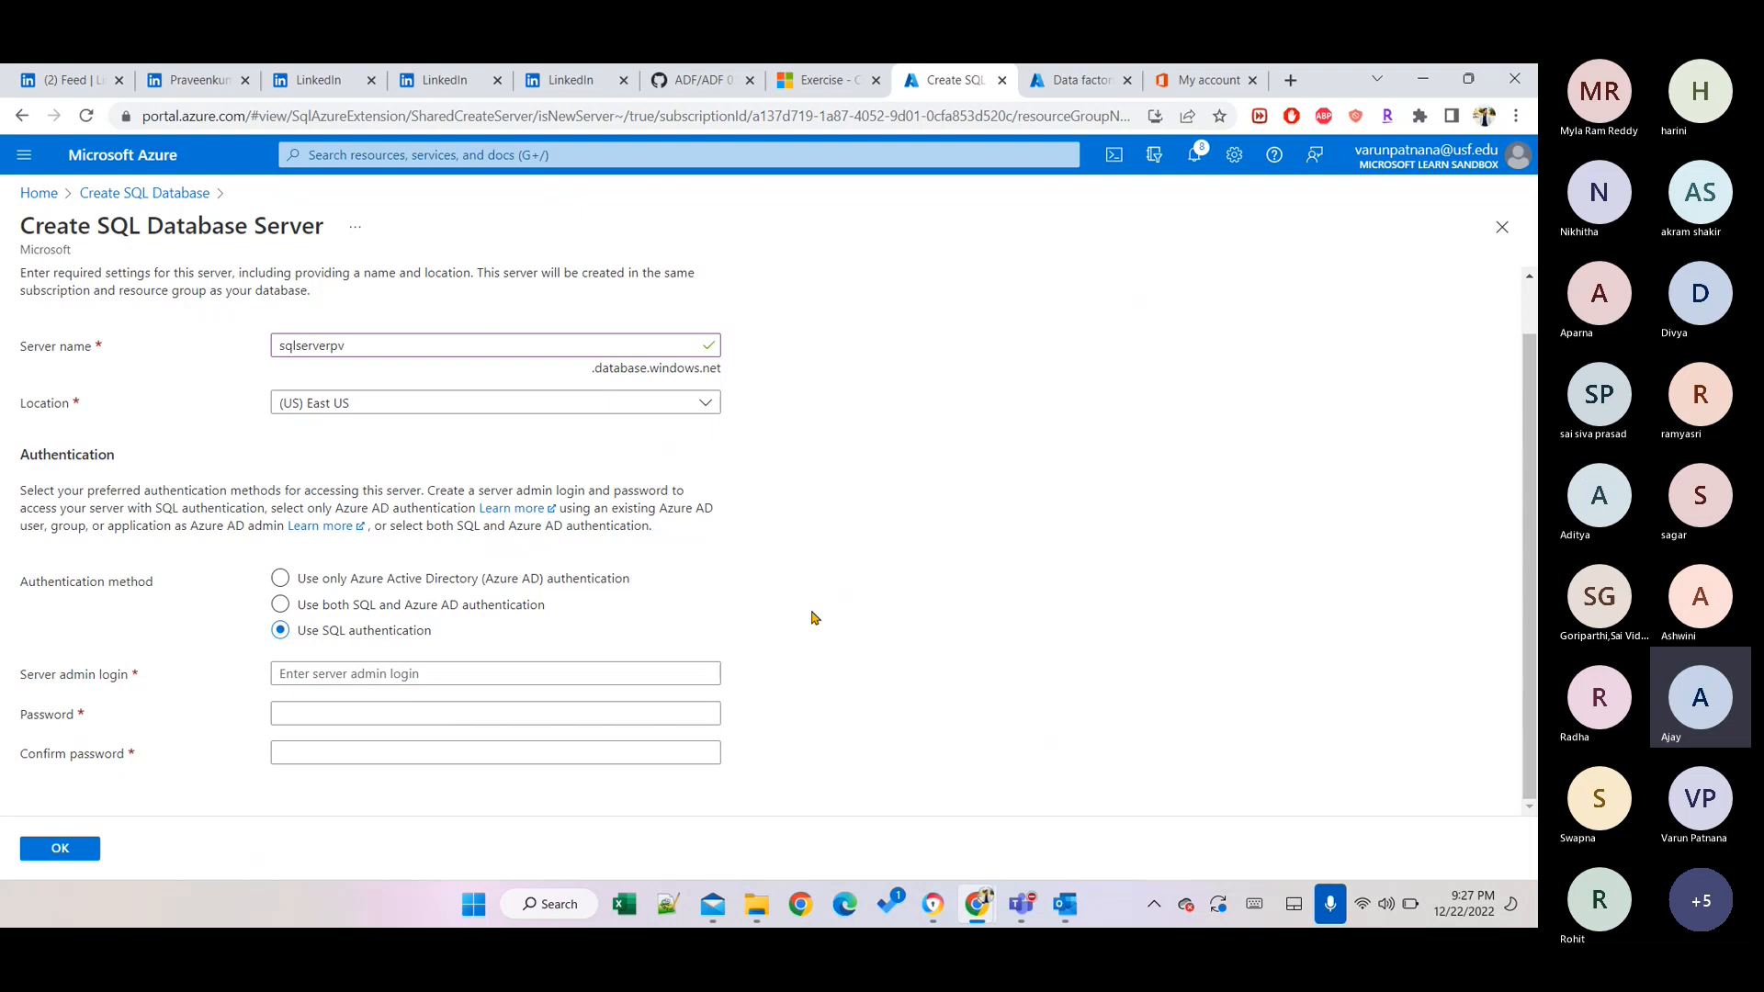
click(382, 670)
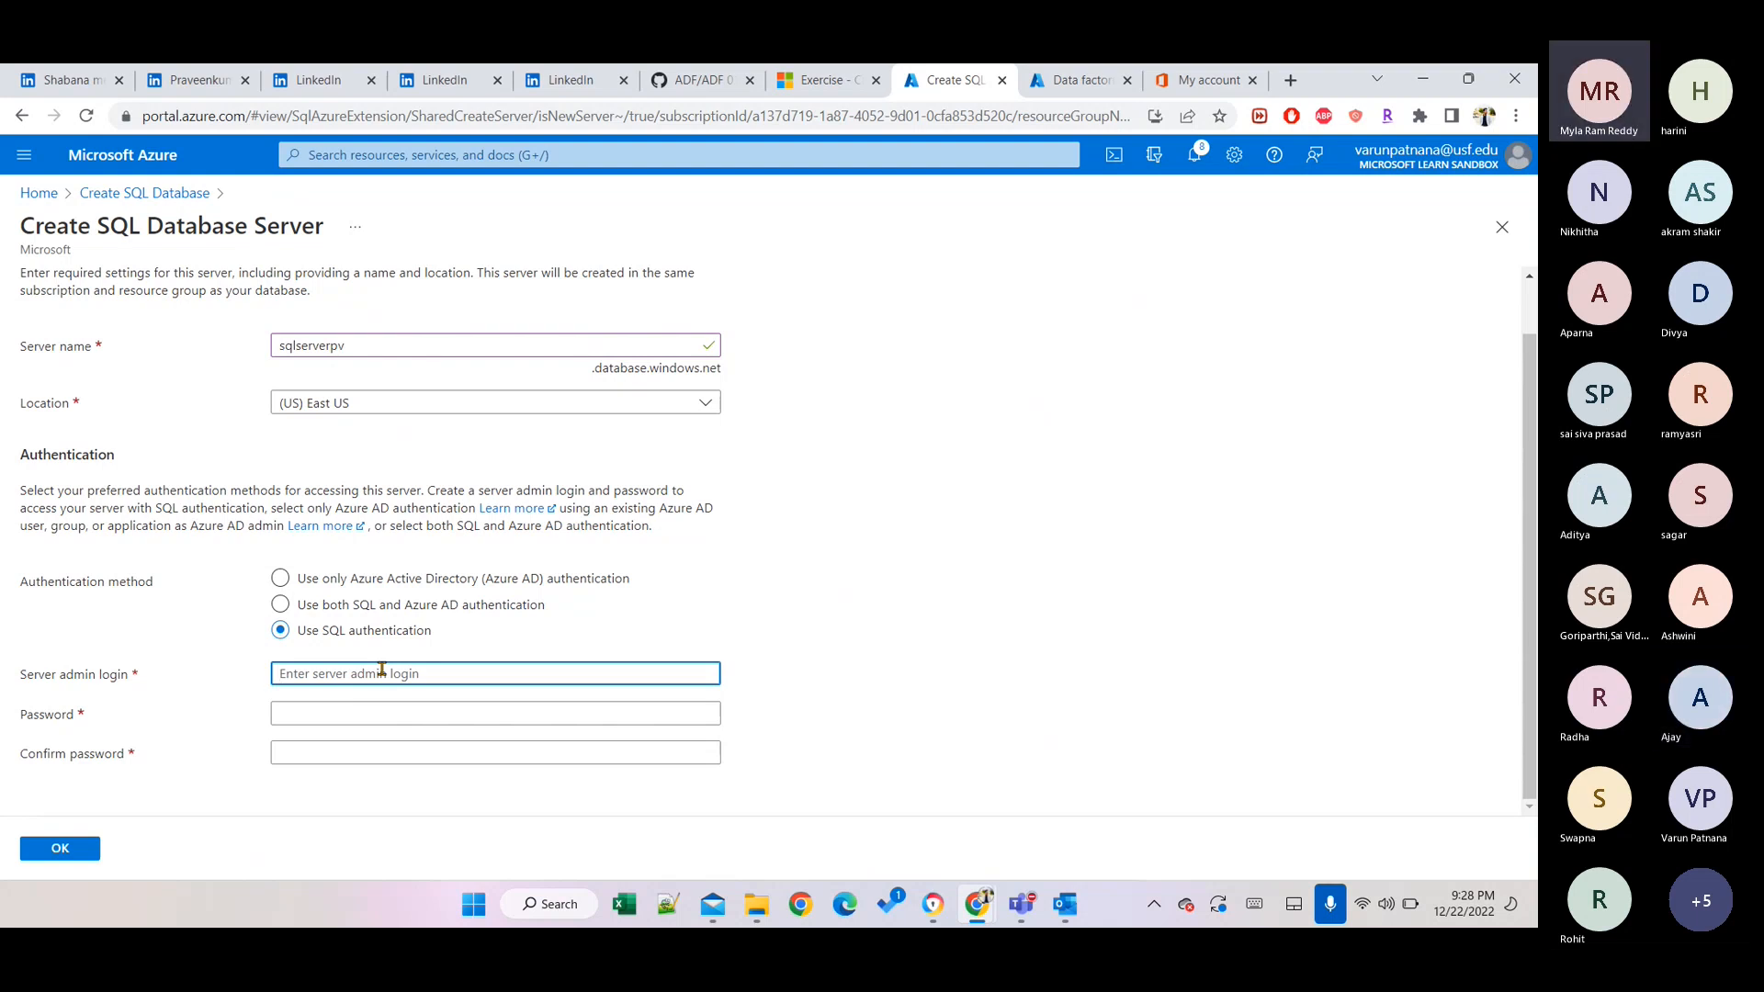
text(s)
key(BackSpace)
text(sa)
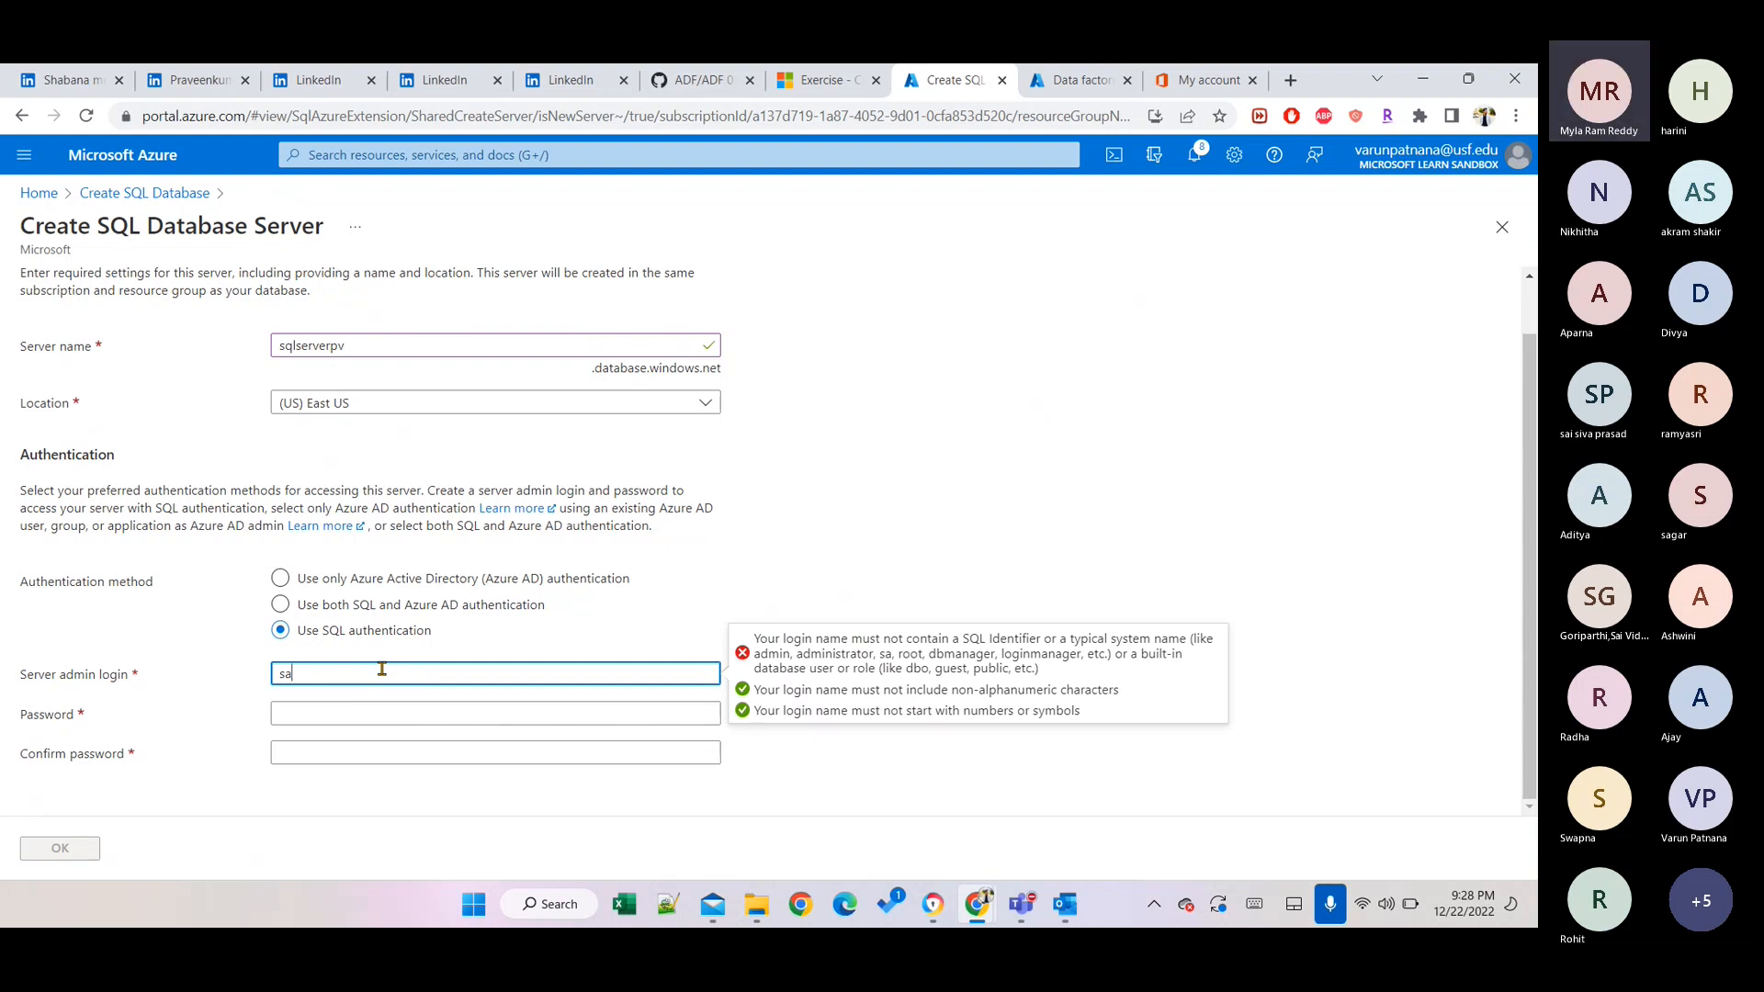
text(admin)
key(Tab)
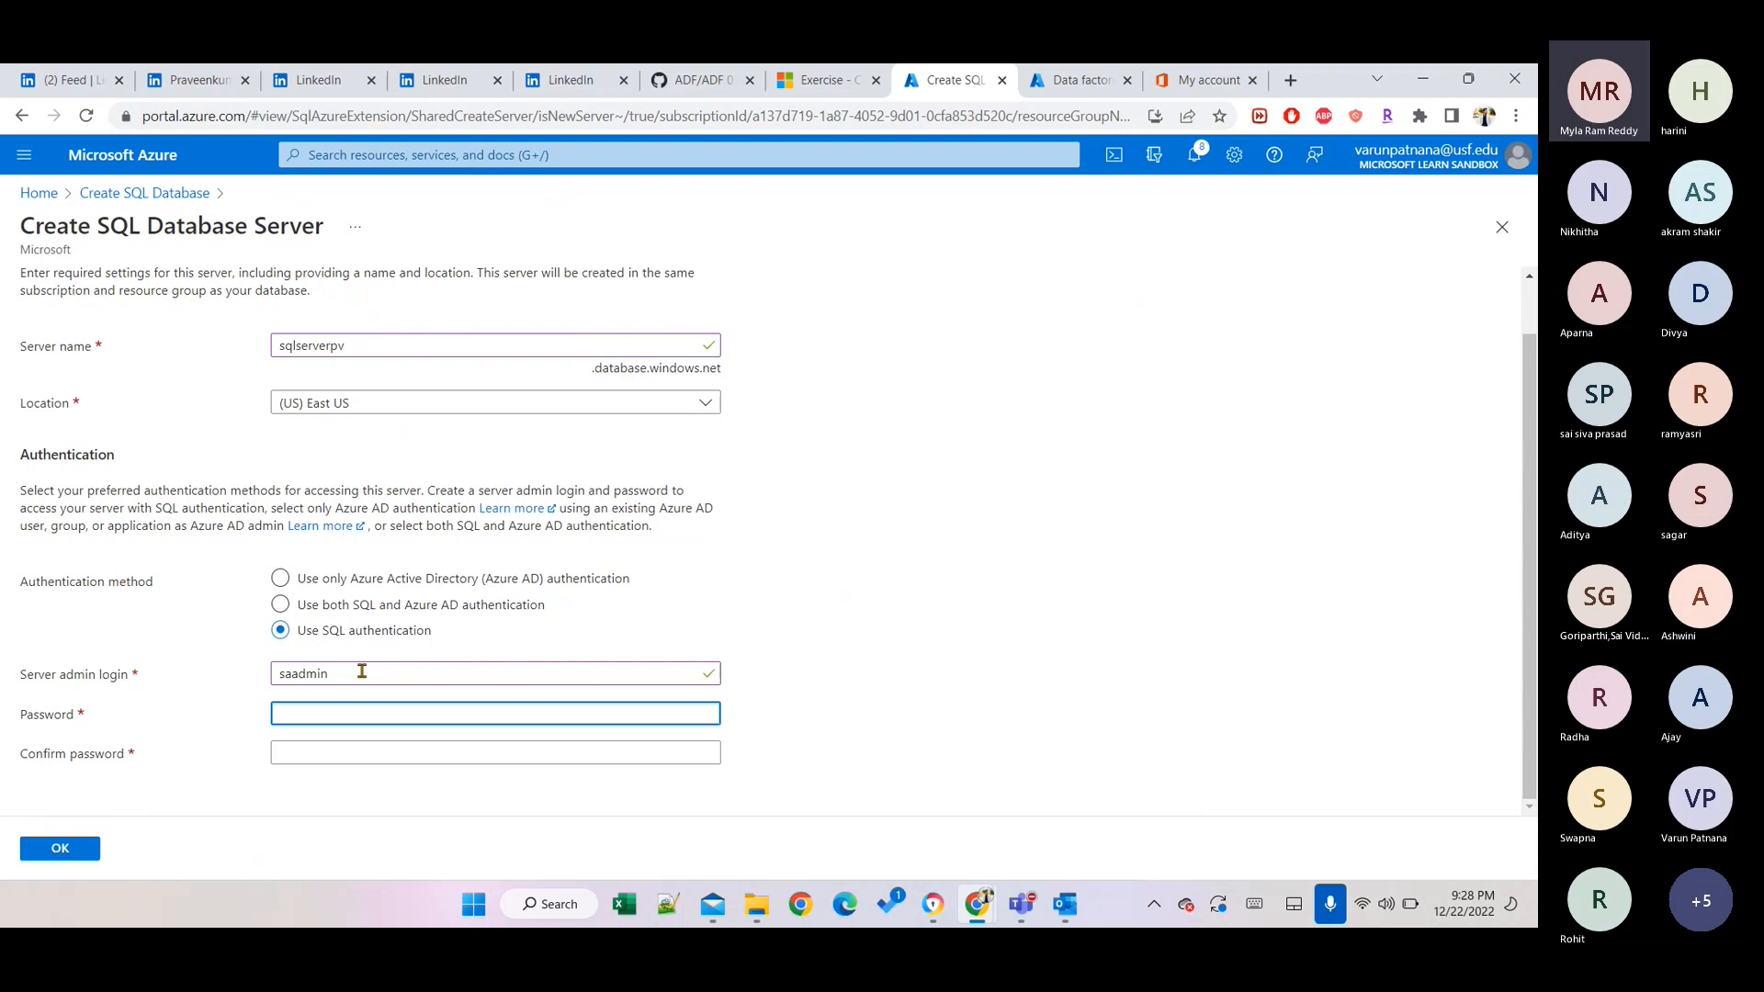
Type the server admin password, retyping it after several corrections.
text(•••••••)
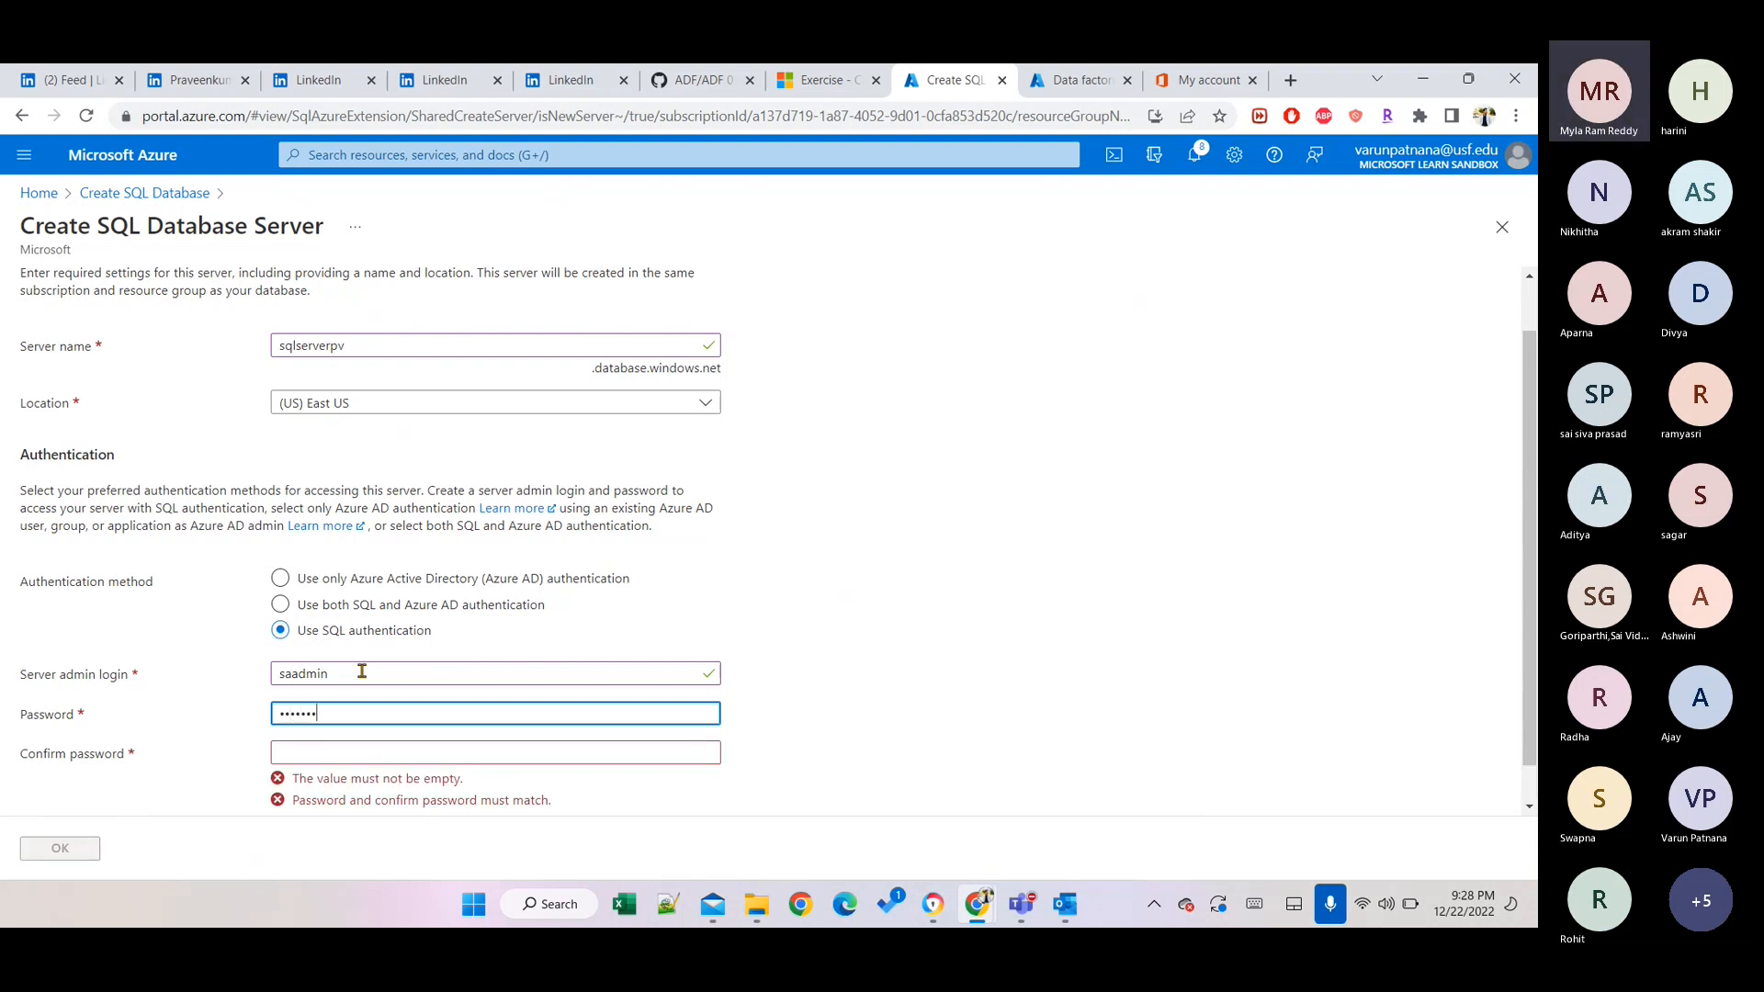
key(BackSpace)
key(BackSpace)
key(BackSpace)
key(BackSpace)
key(BackSpace)
key(BackSpace)
key(BackSpace)
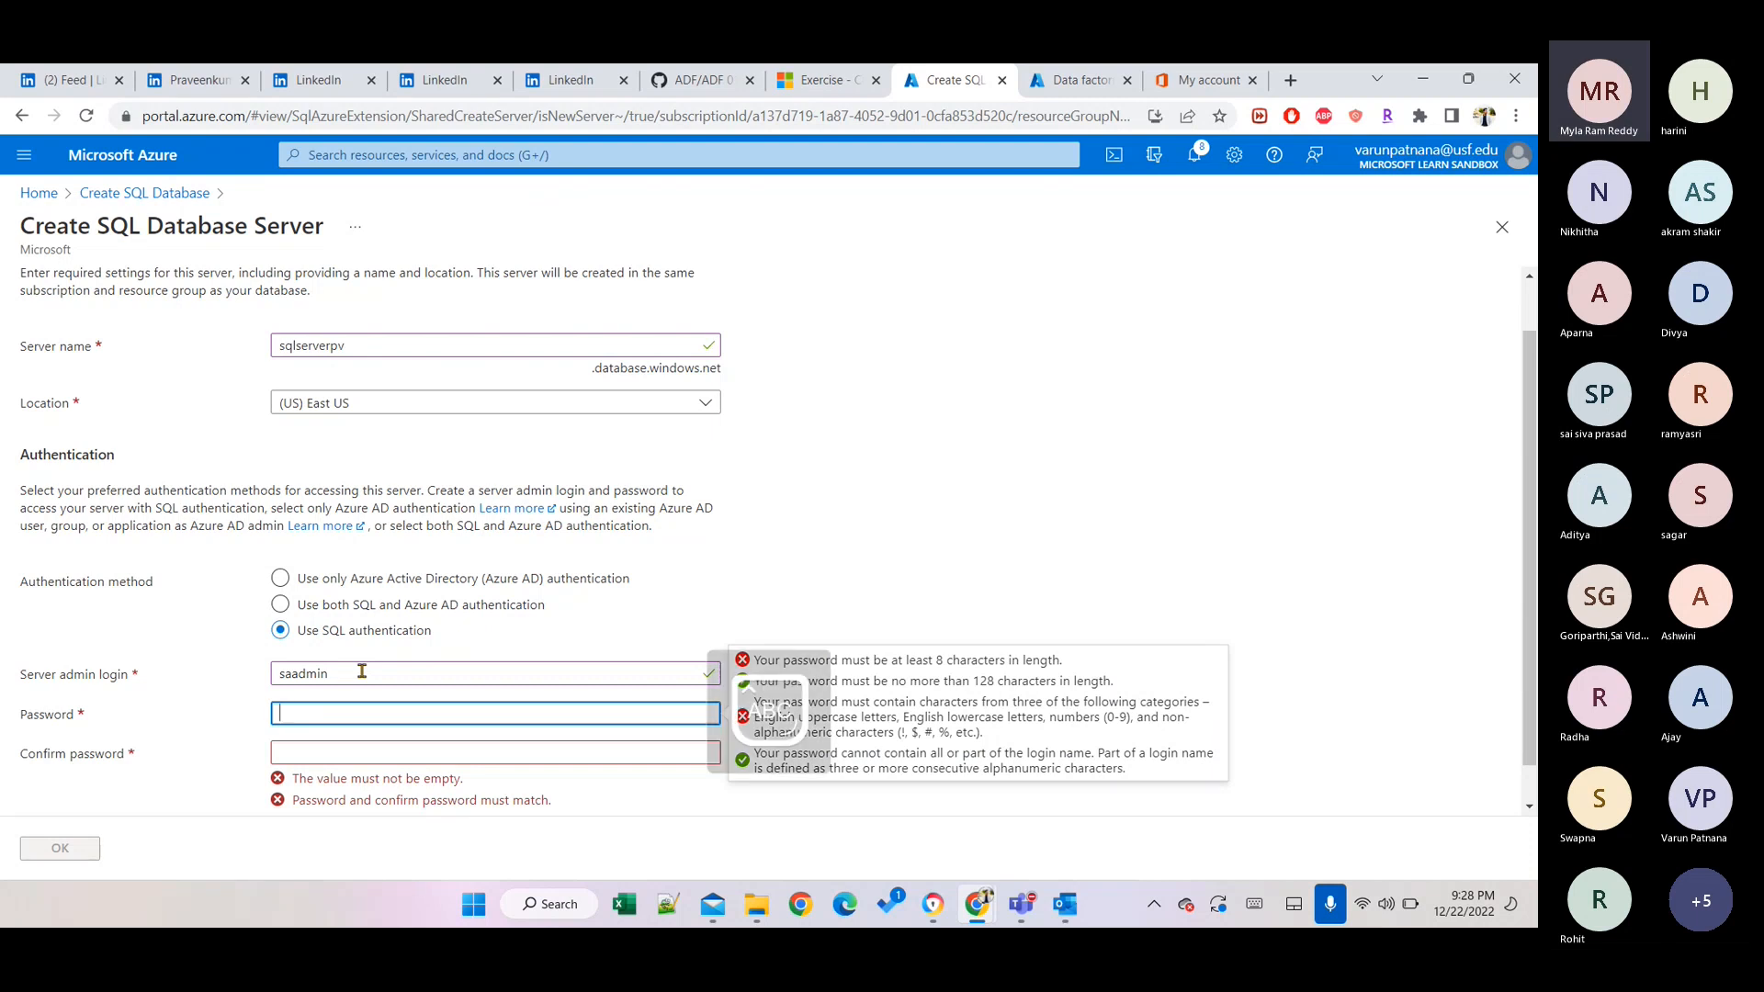
text(••)
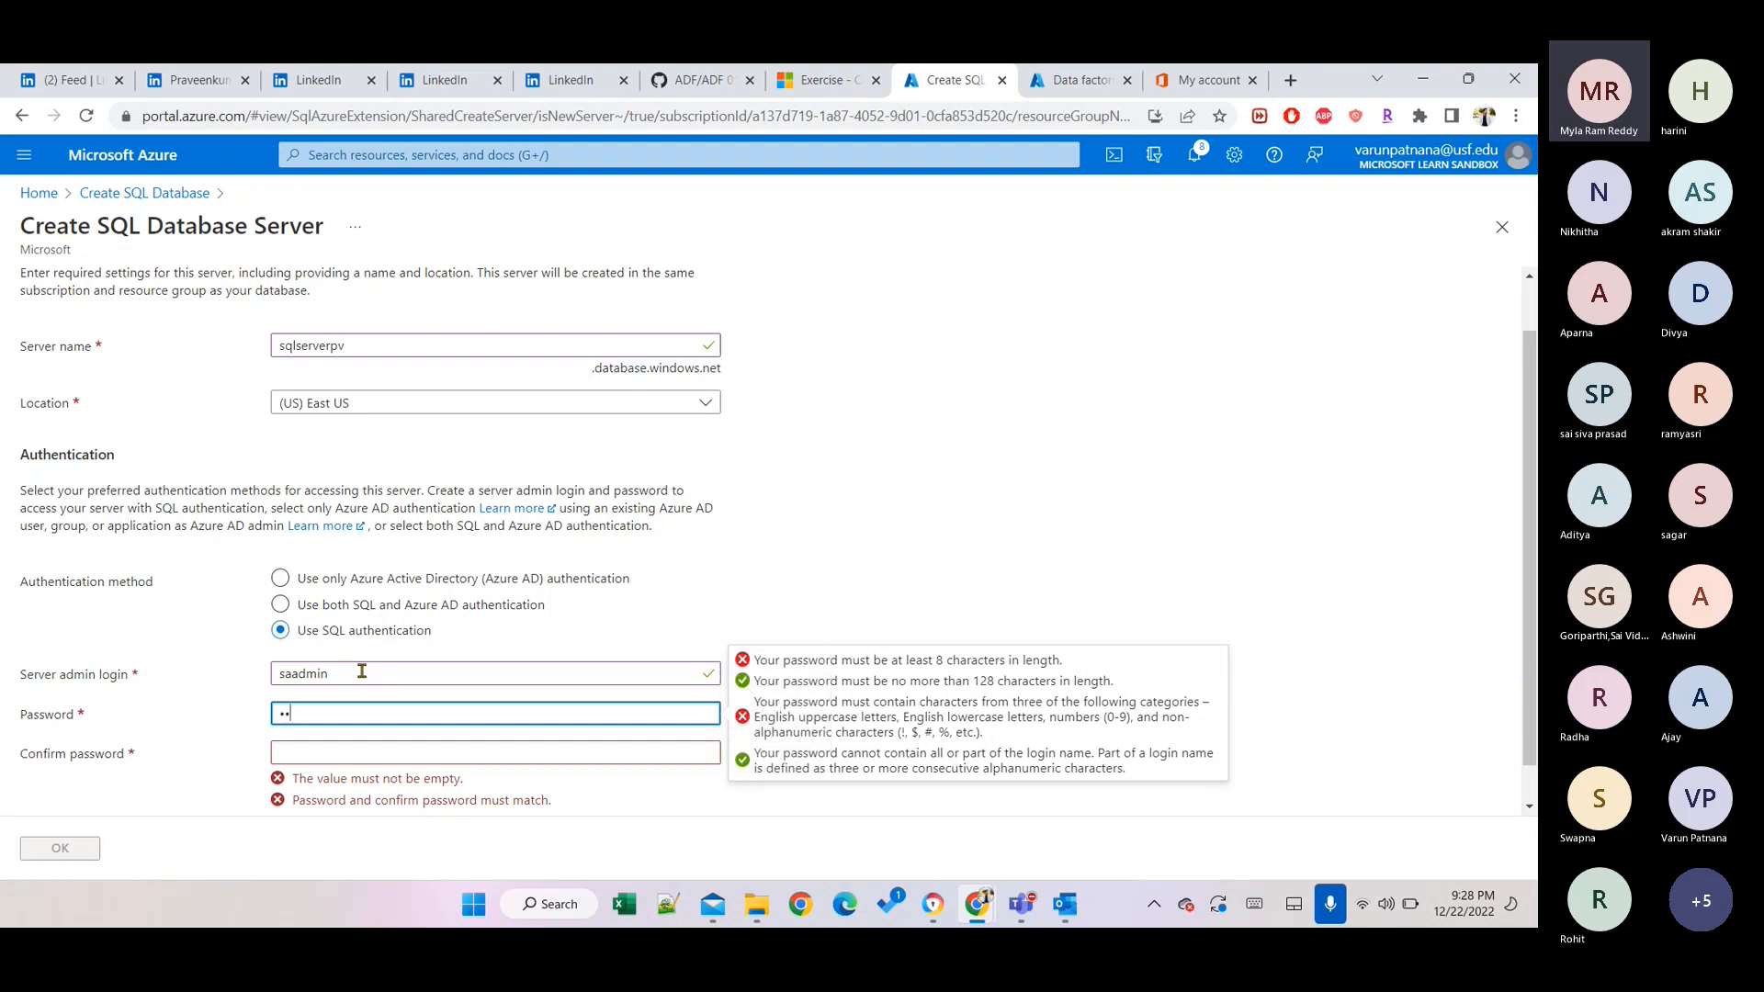
text(•)
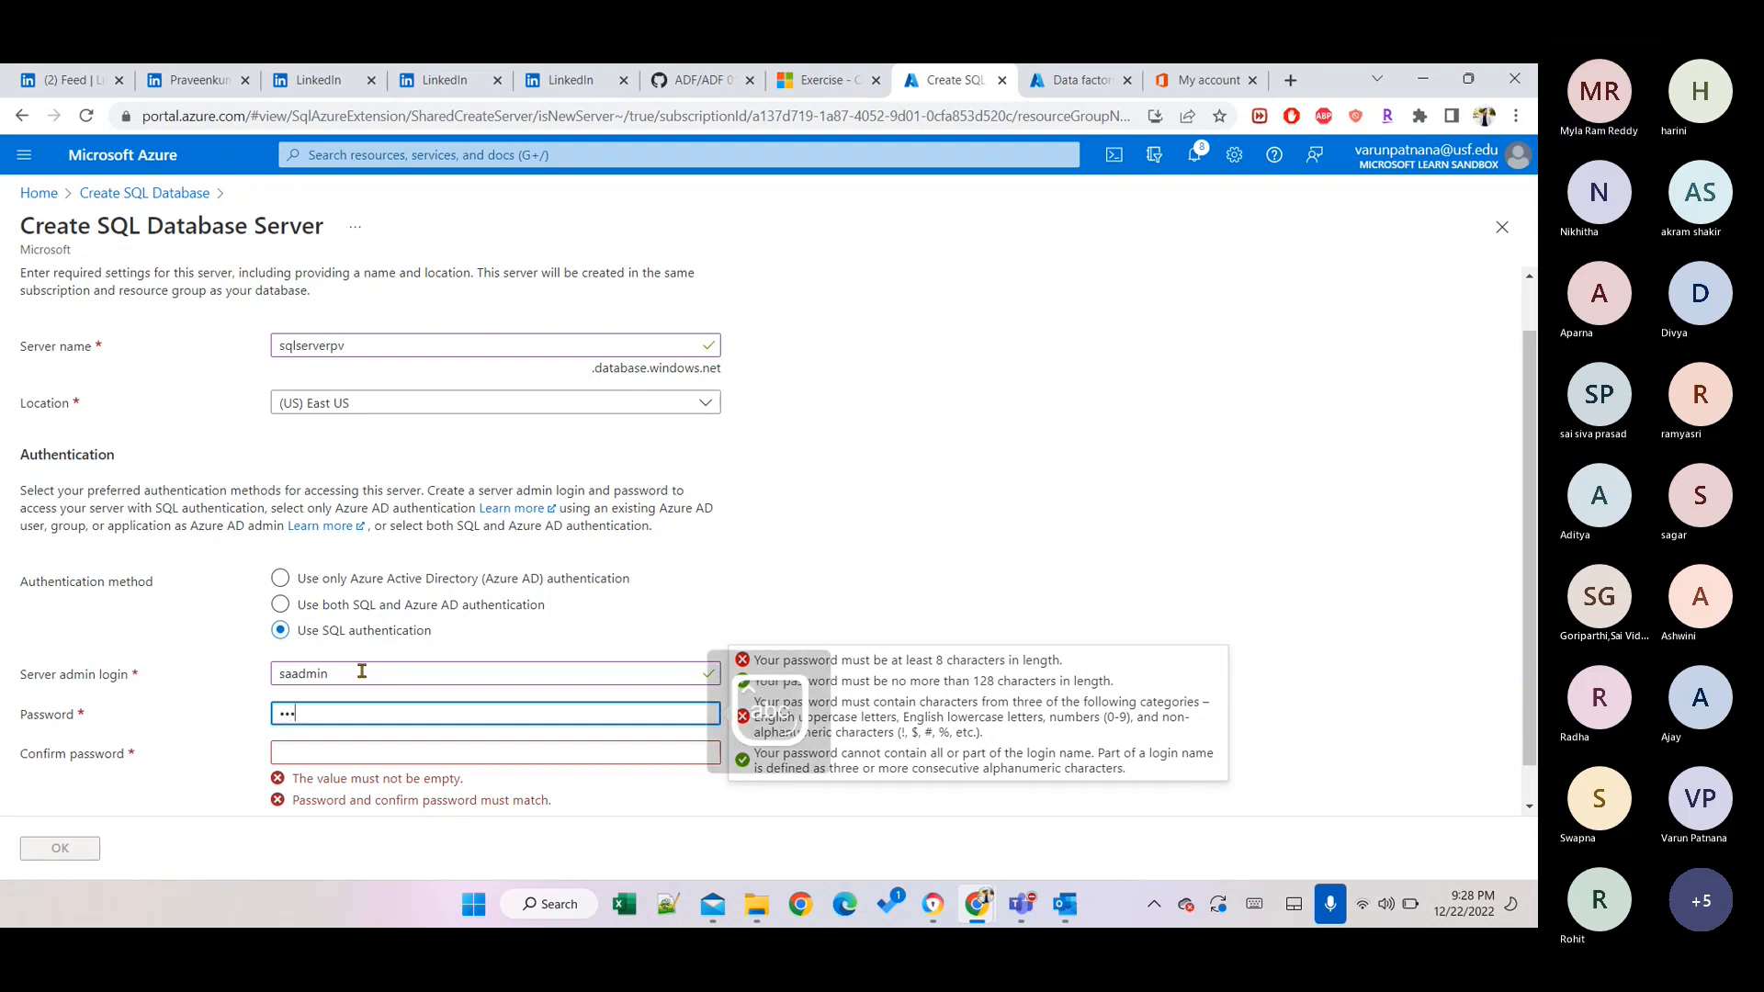
text(•••)
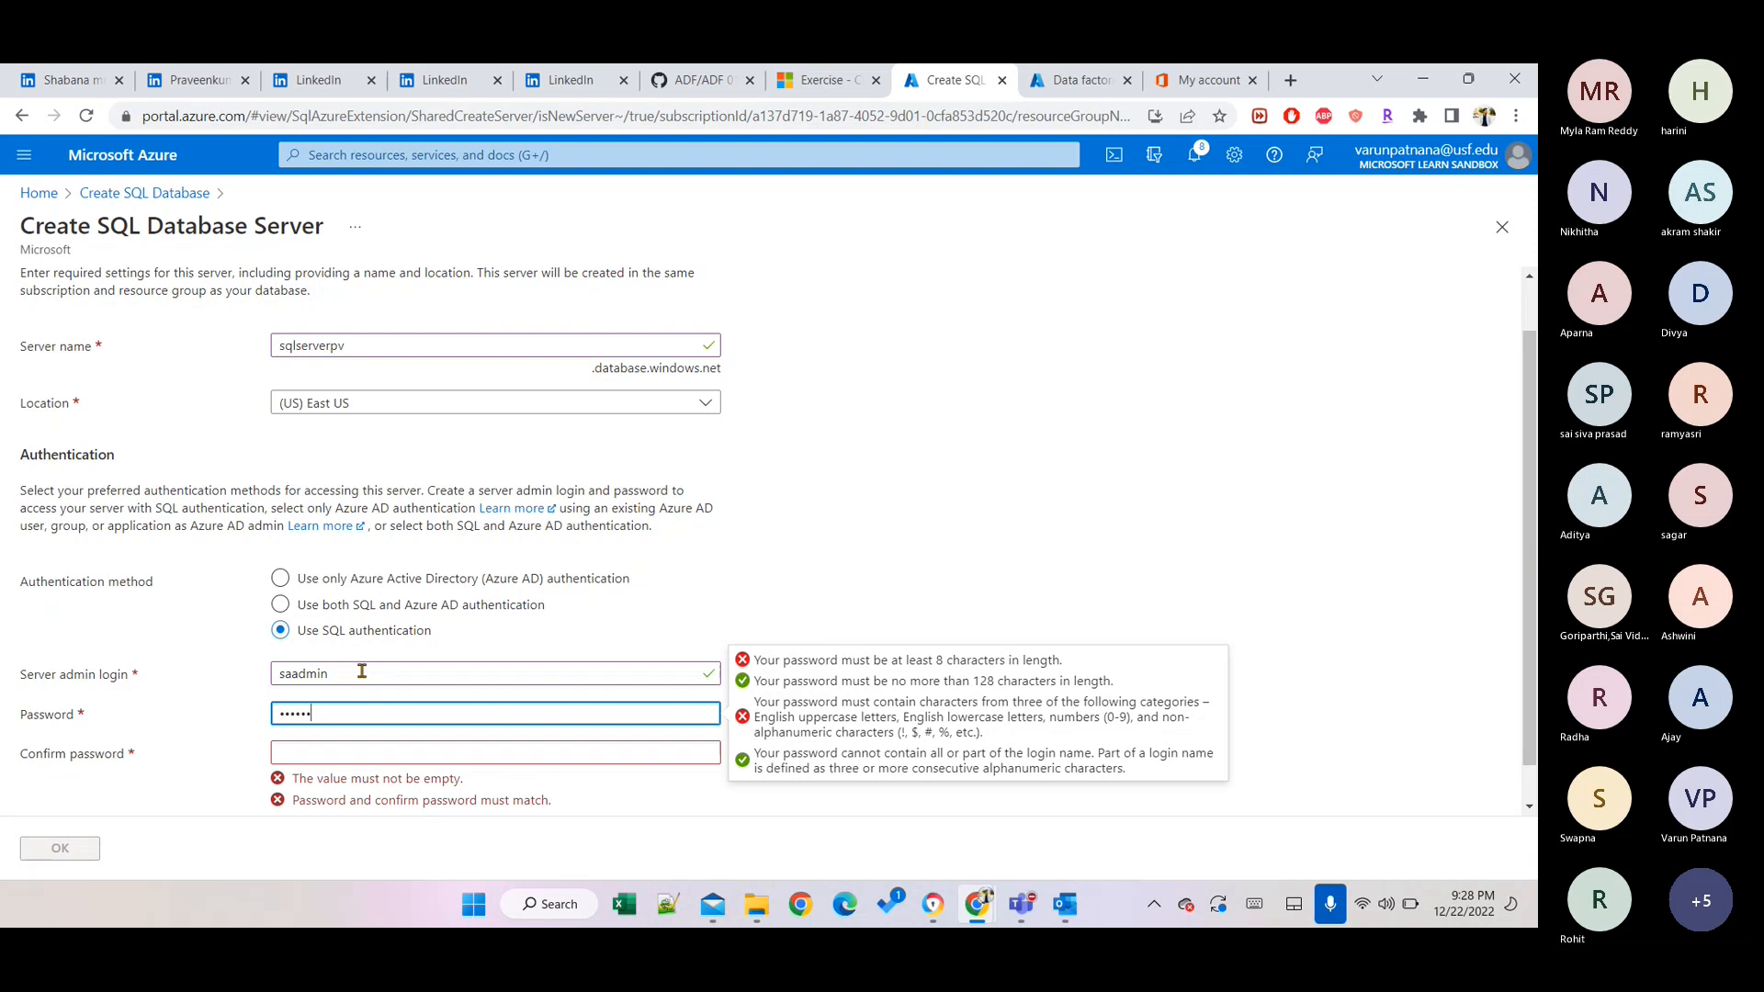
key(BackSpace)
key(BackSpace)
key(BackSpace)
key(BackSpace)
key(BackSpace)
key(BackSpace)
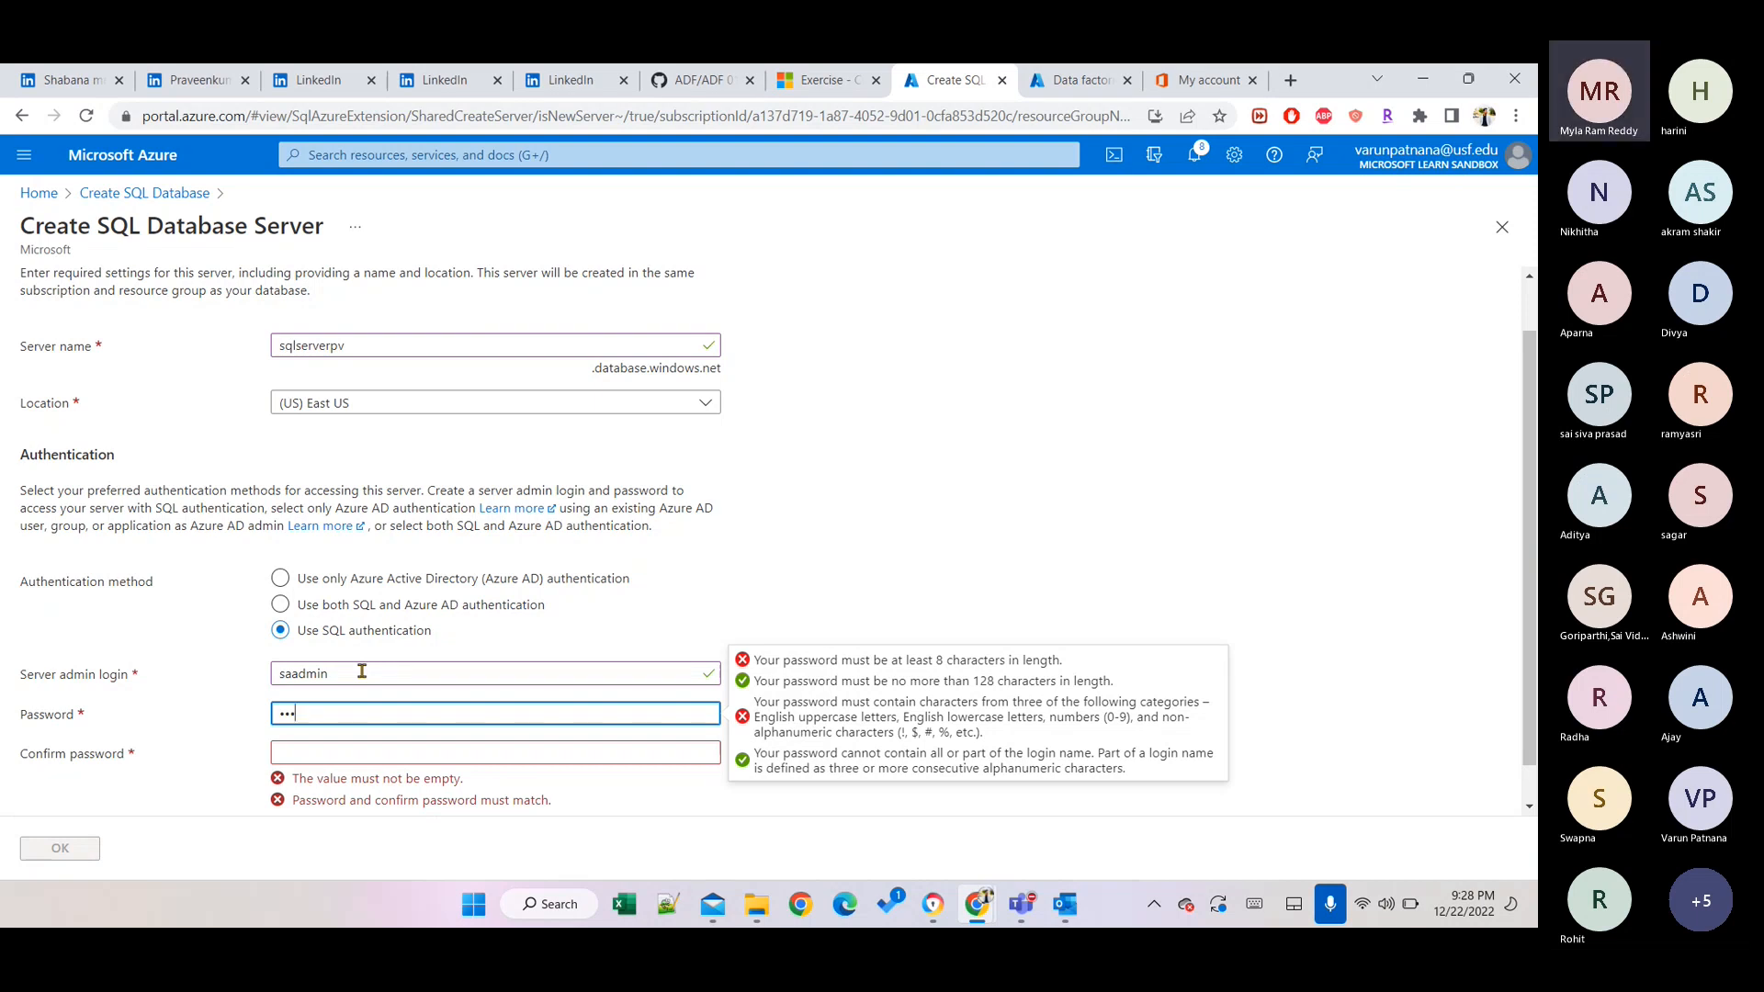
key(Caps_Lock)
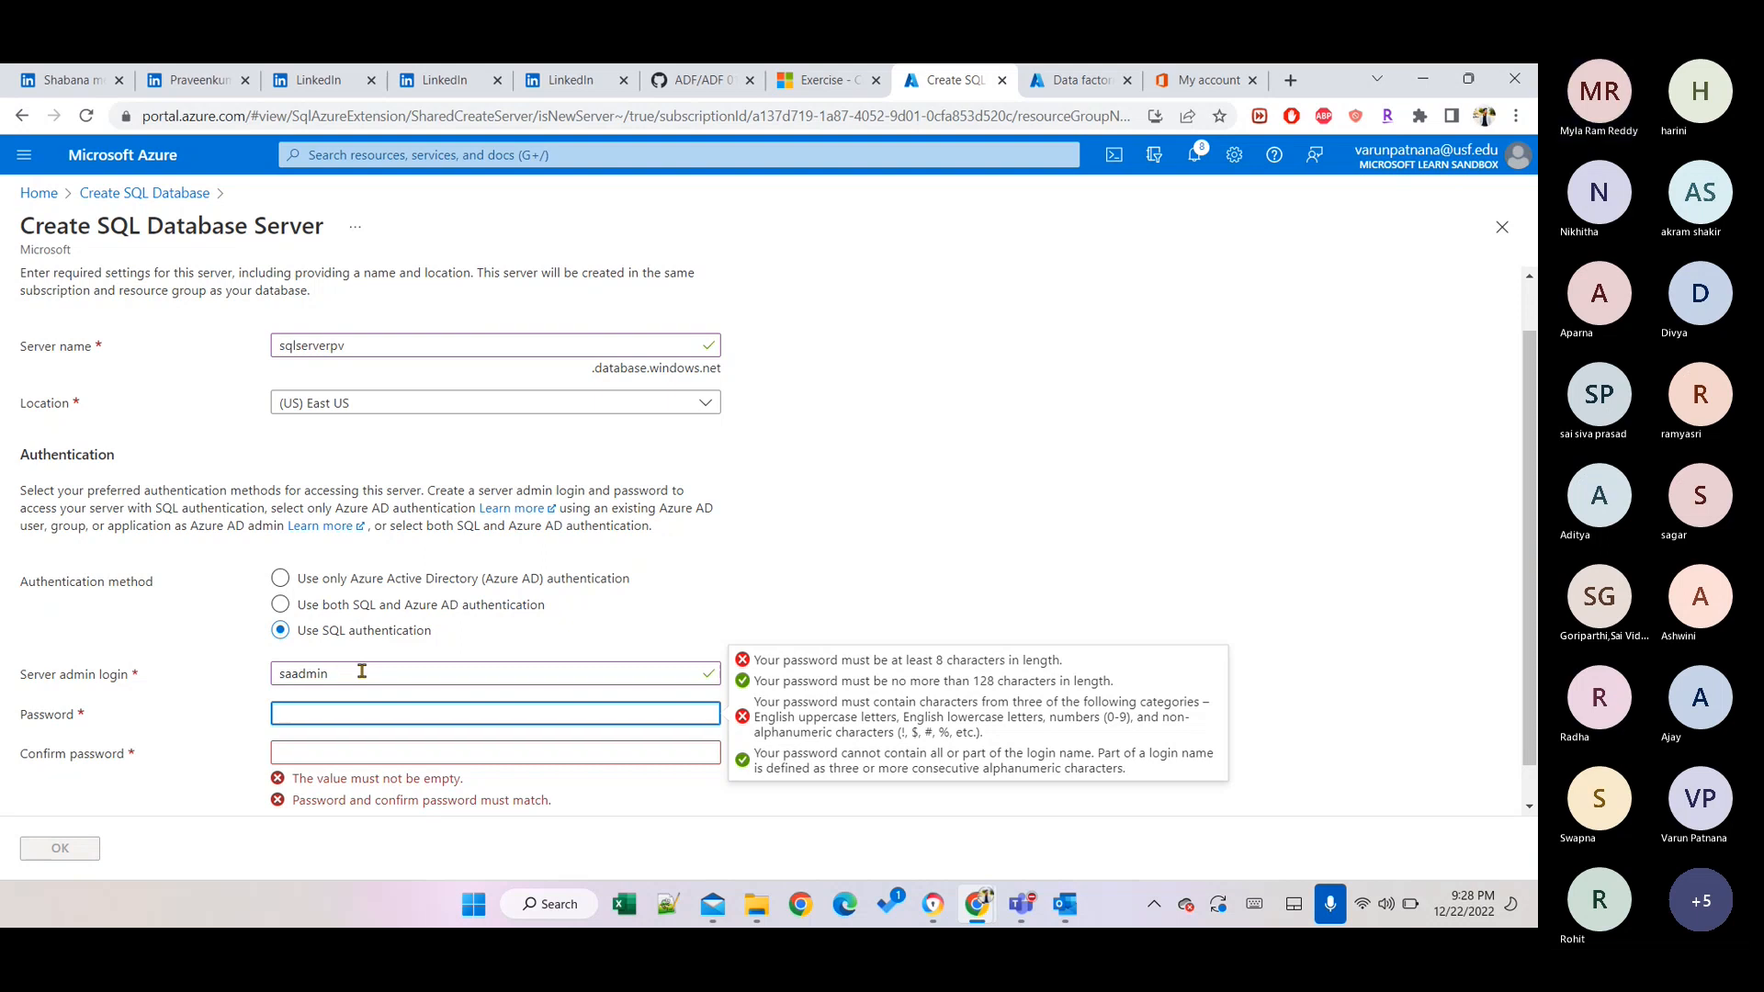
text(•)
key(Caps_Lock)
text(••••)
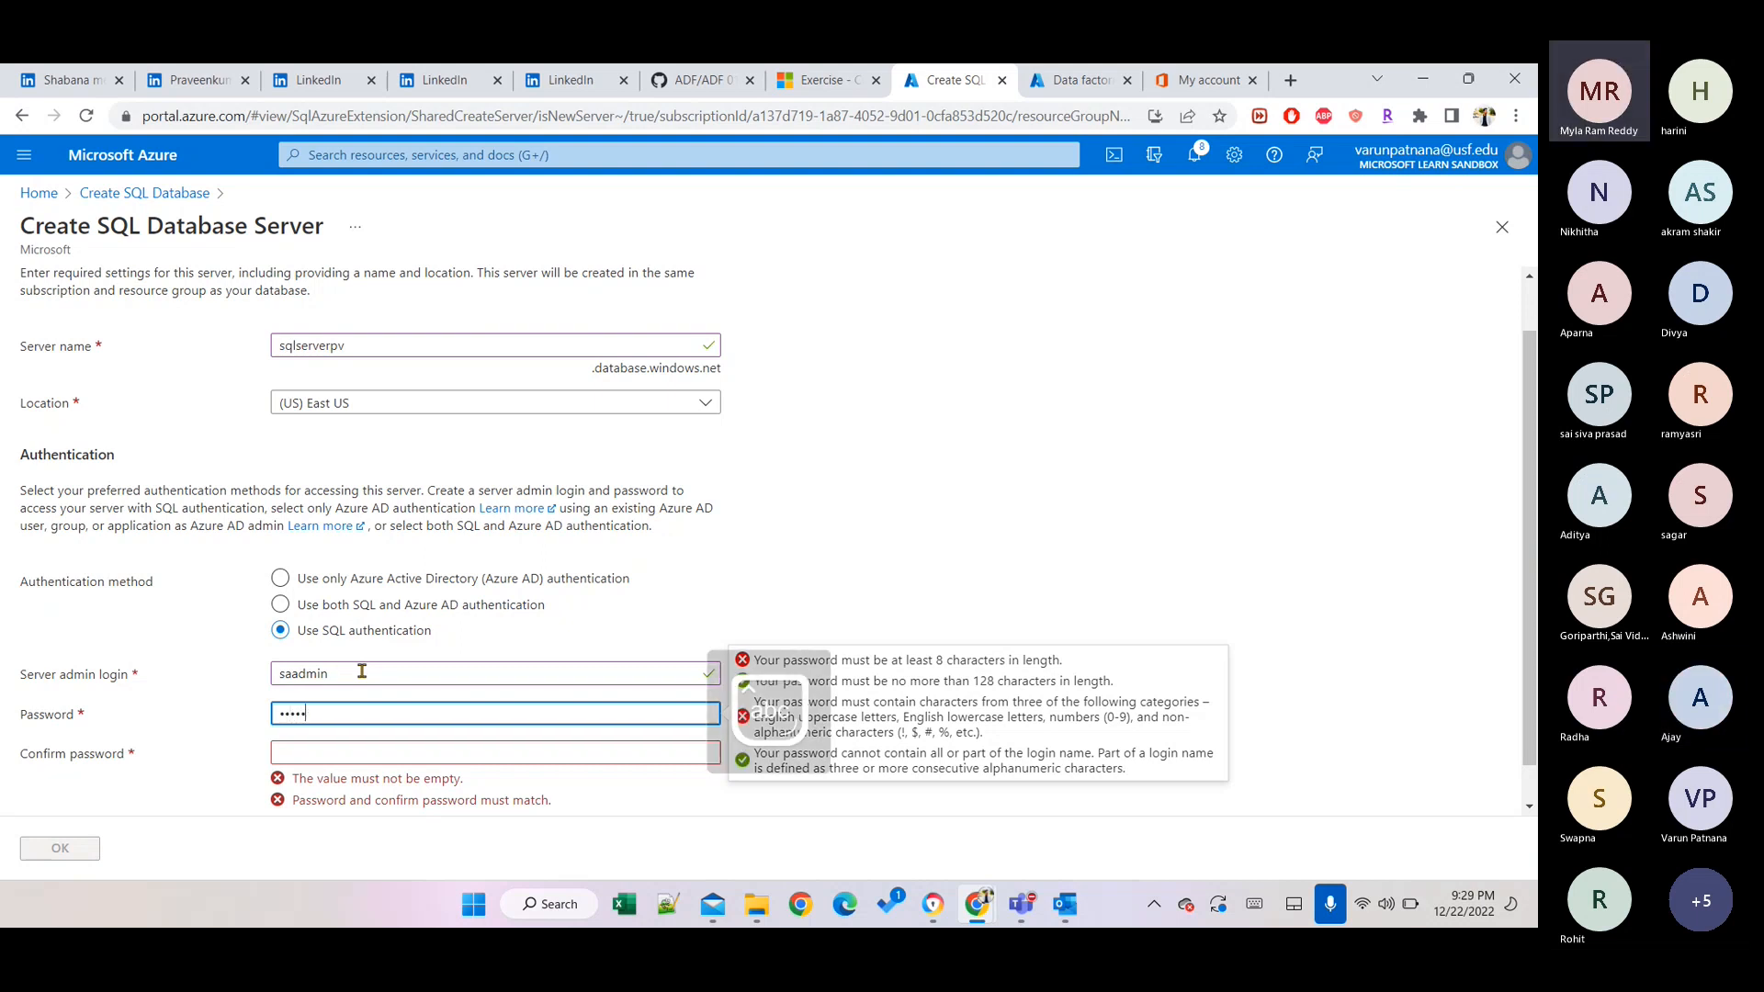
key(BackSpace)
key(BackSpace)
key(BackSpace)
key(BackSpace)
key(Caps_Lock)
key(Caps_Lock)
text(•••••)
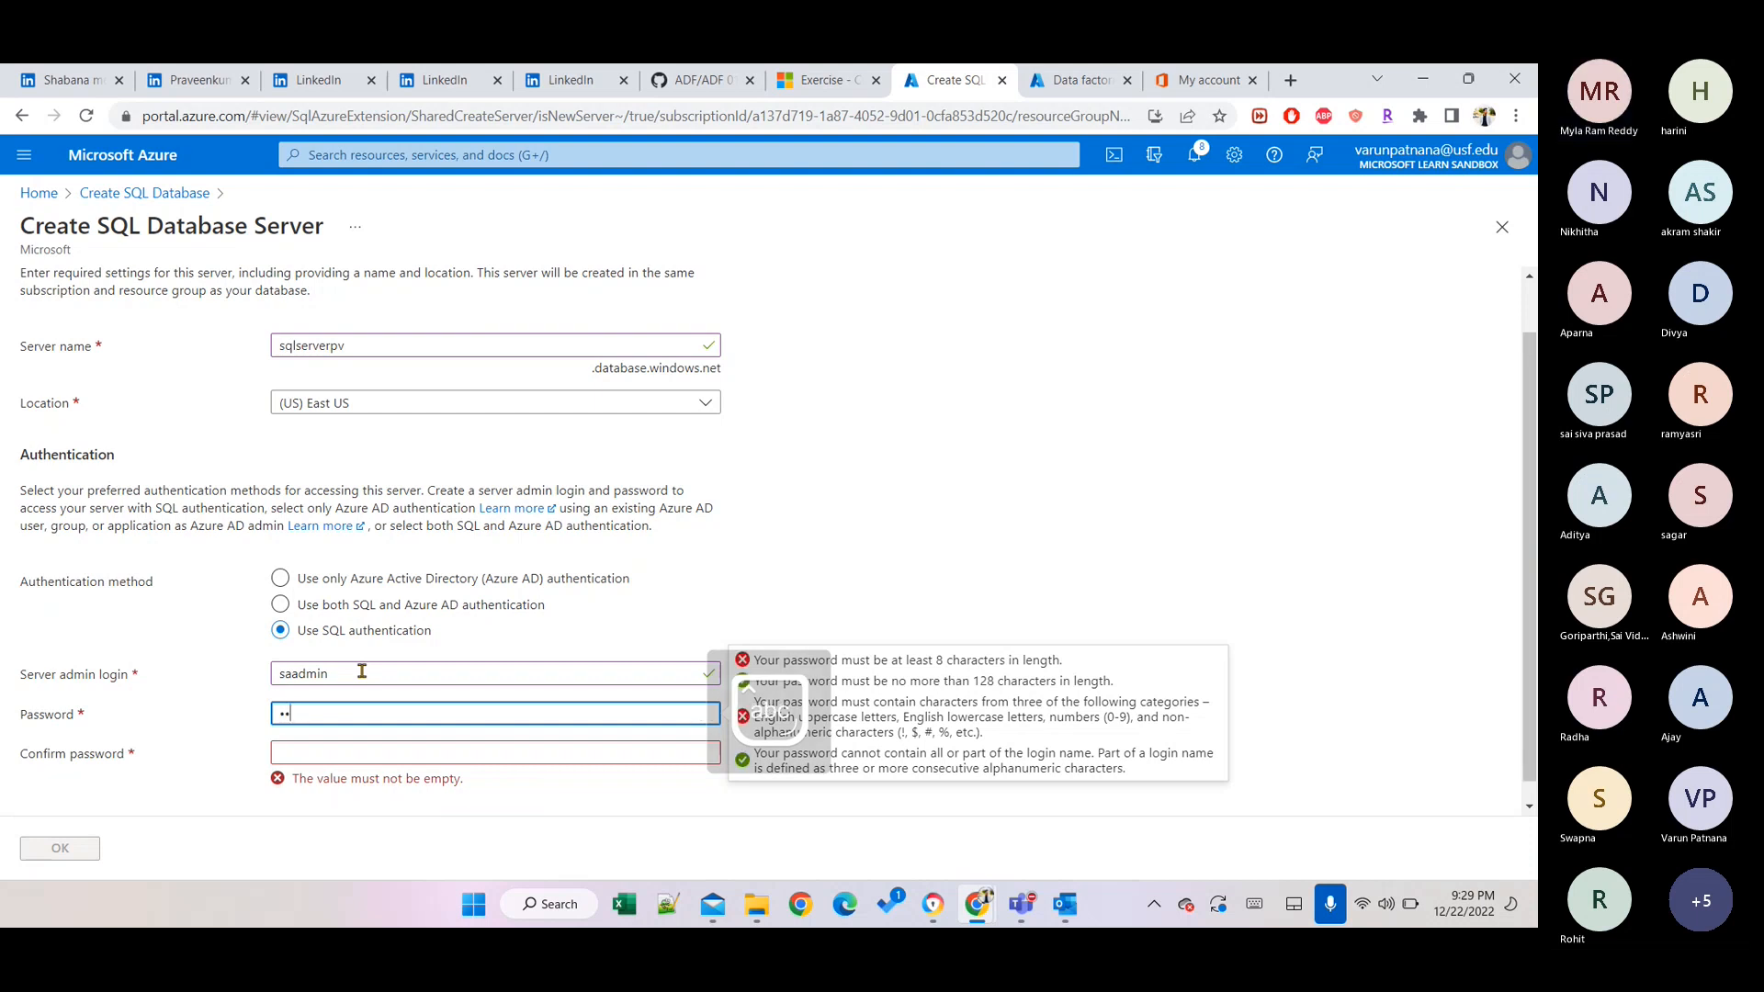
text(•••••)
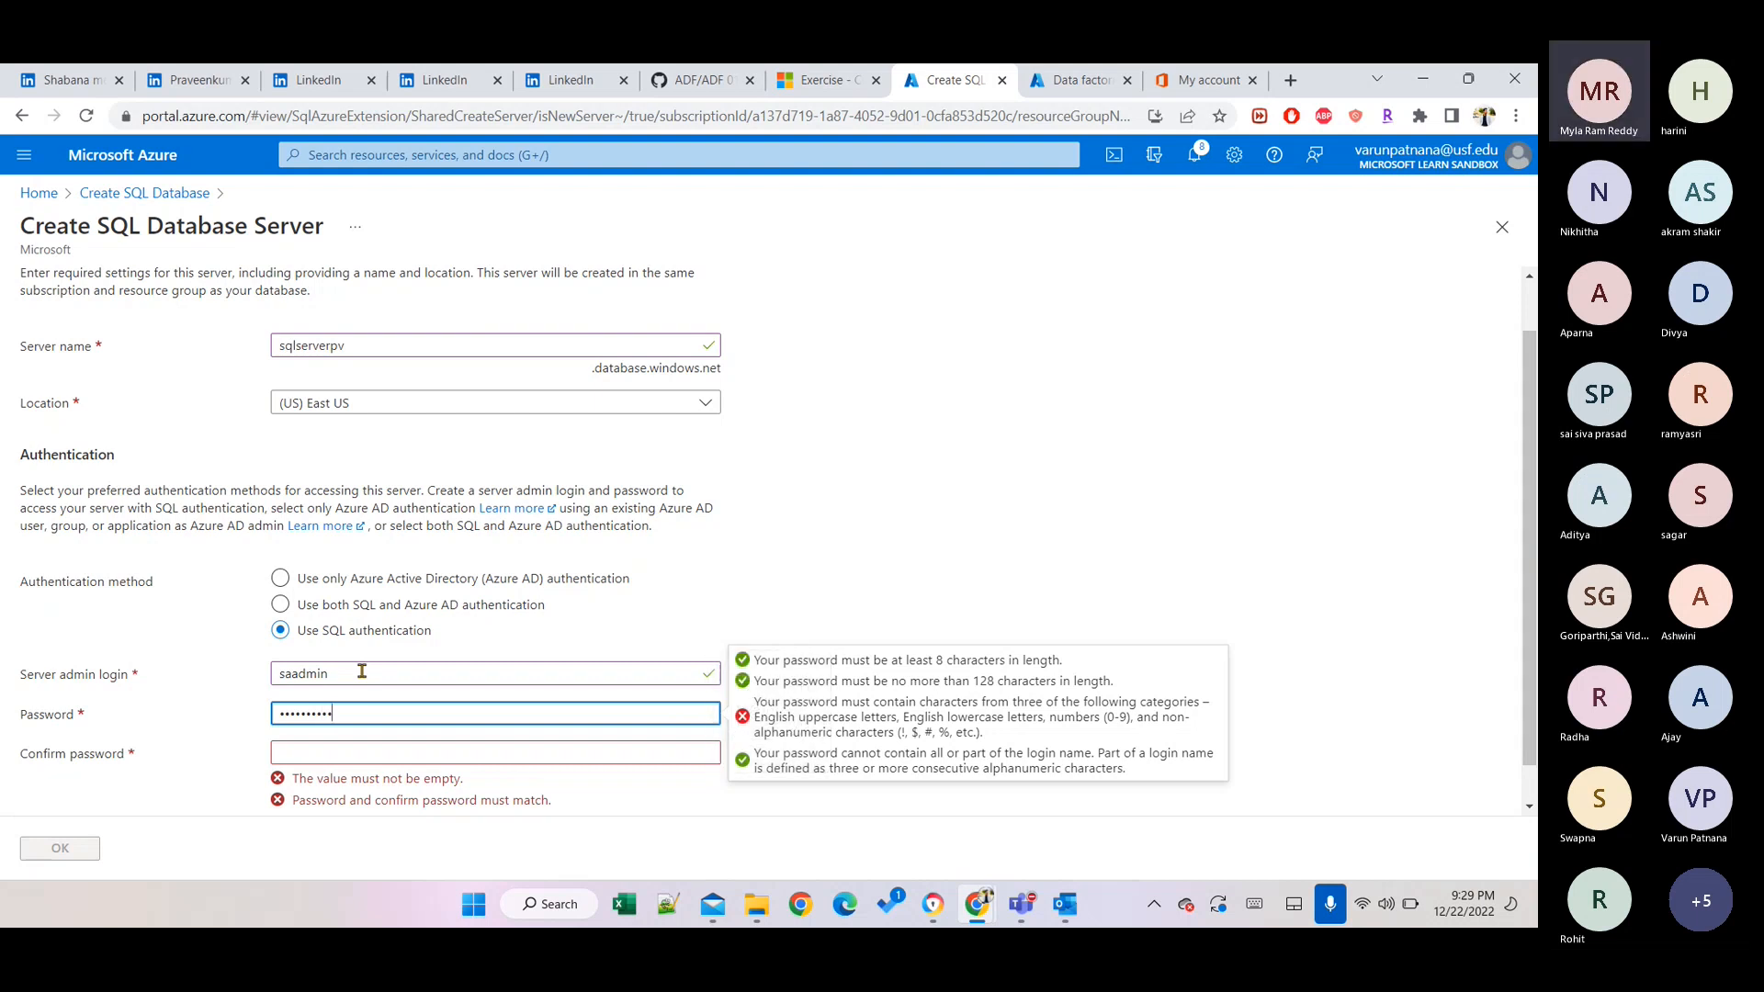
key(BackSpace)
key(BackSpace)
key(BackSpace)
key(BackSpace)
key(BackSpace)
key(BackSpace)
key(BackSpace)
key(BackSpace)
key(BackSpace)
key(BackSpace)
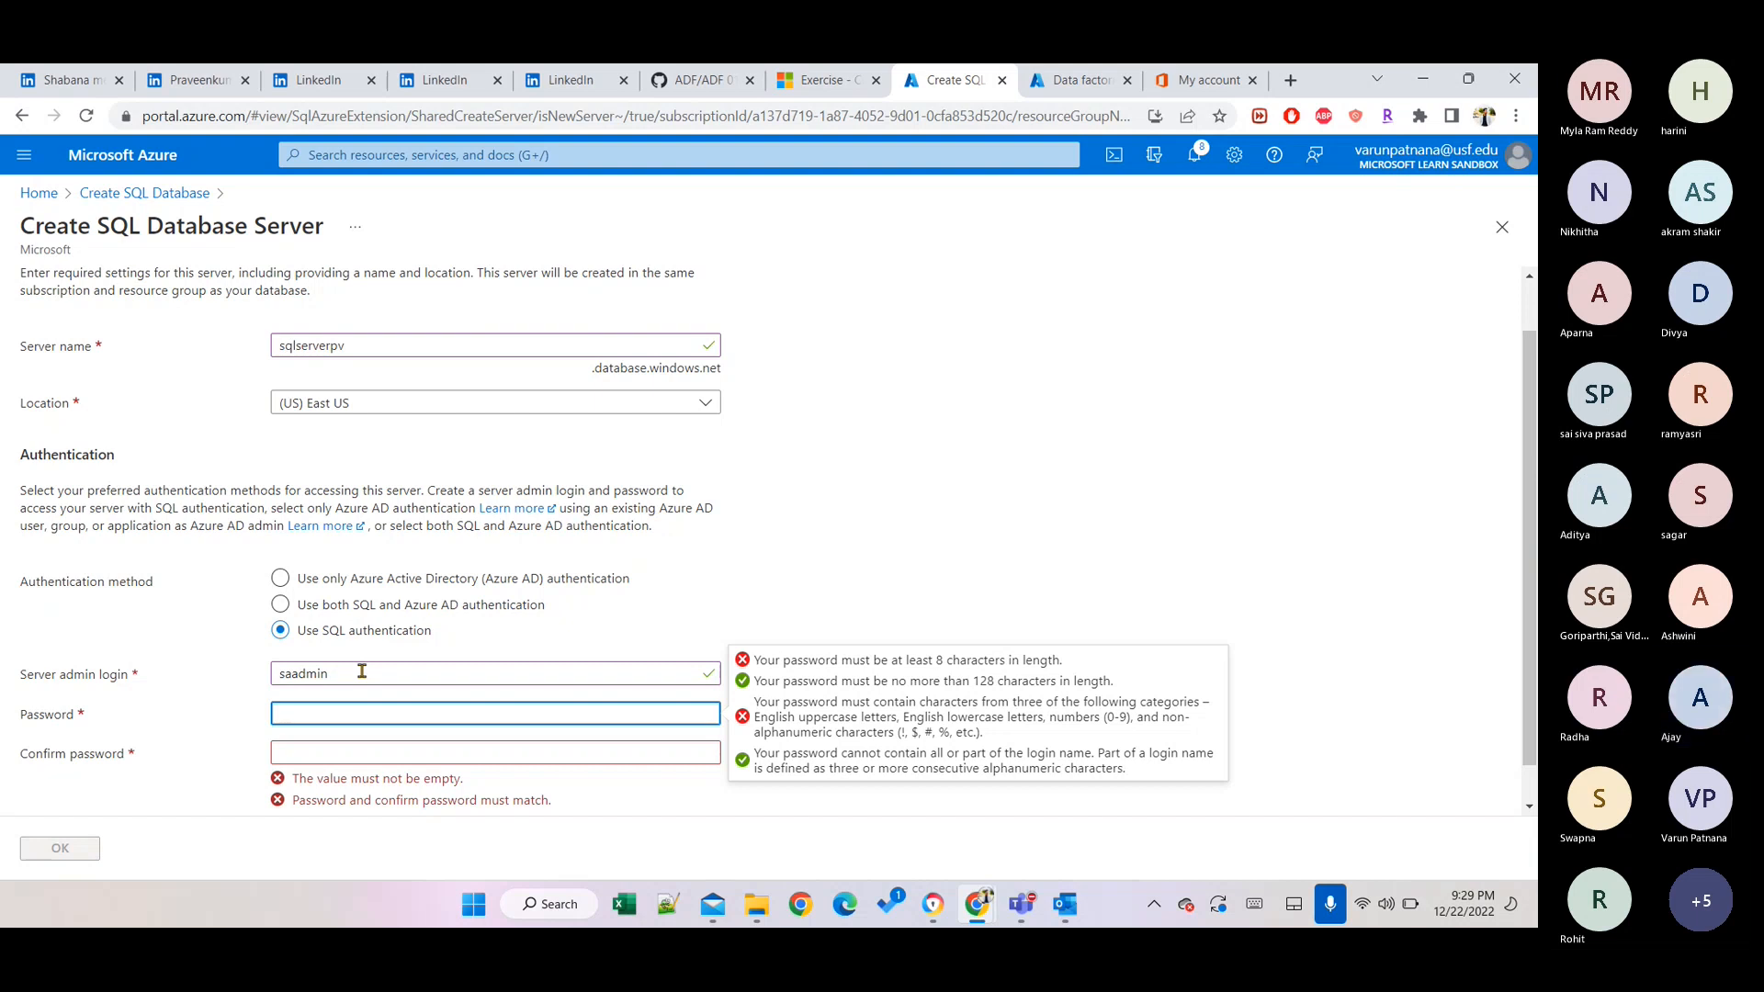
text(••••••••••)
Enter the matching confirmation password and accept the new server settings.
key(Tab)
text(••••)
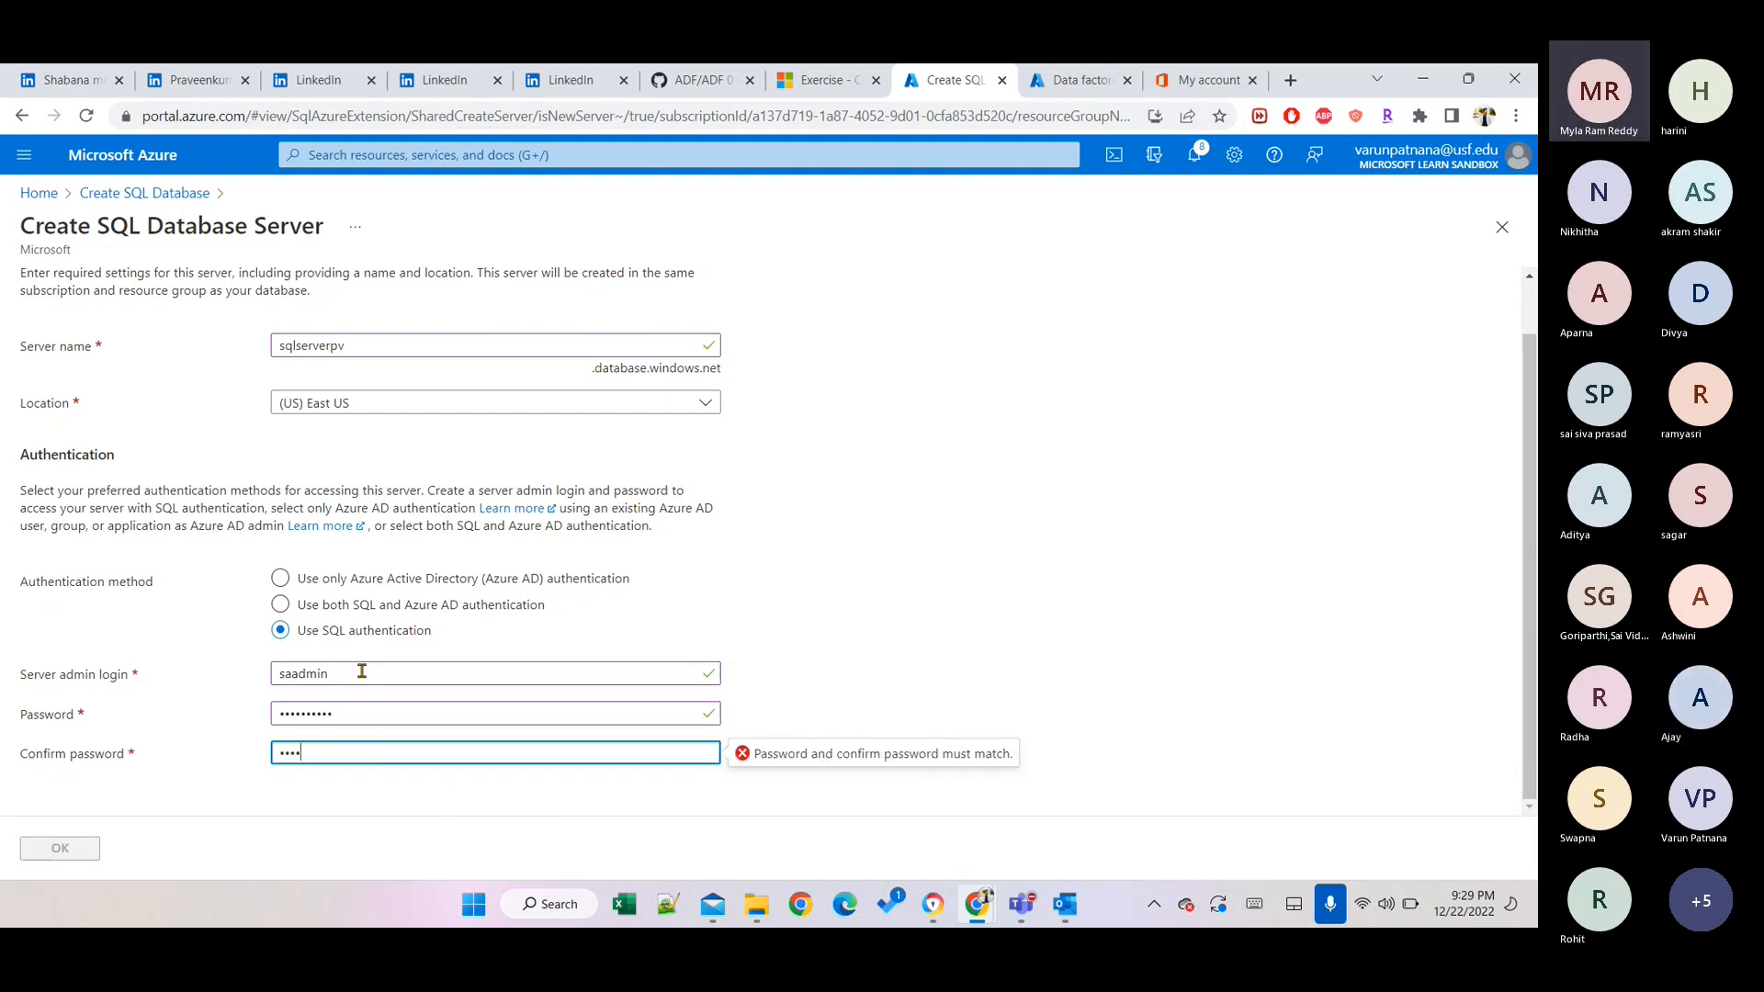
text(••••••)
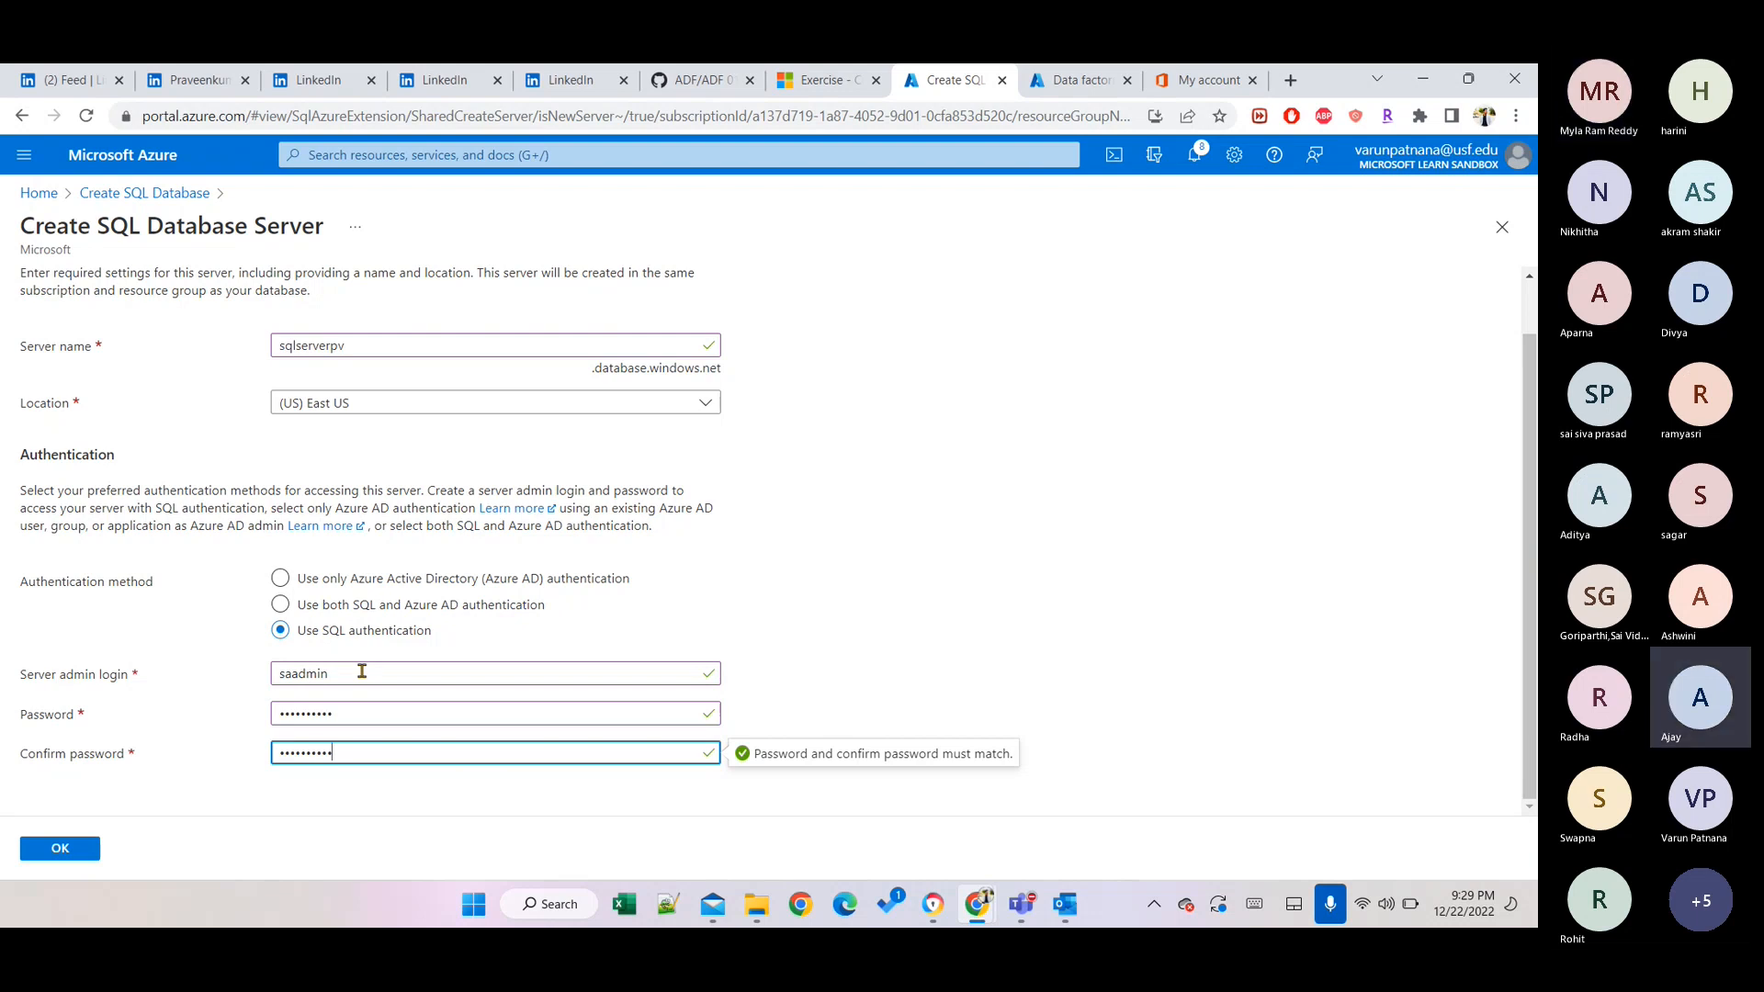
click(60, 848)
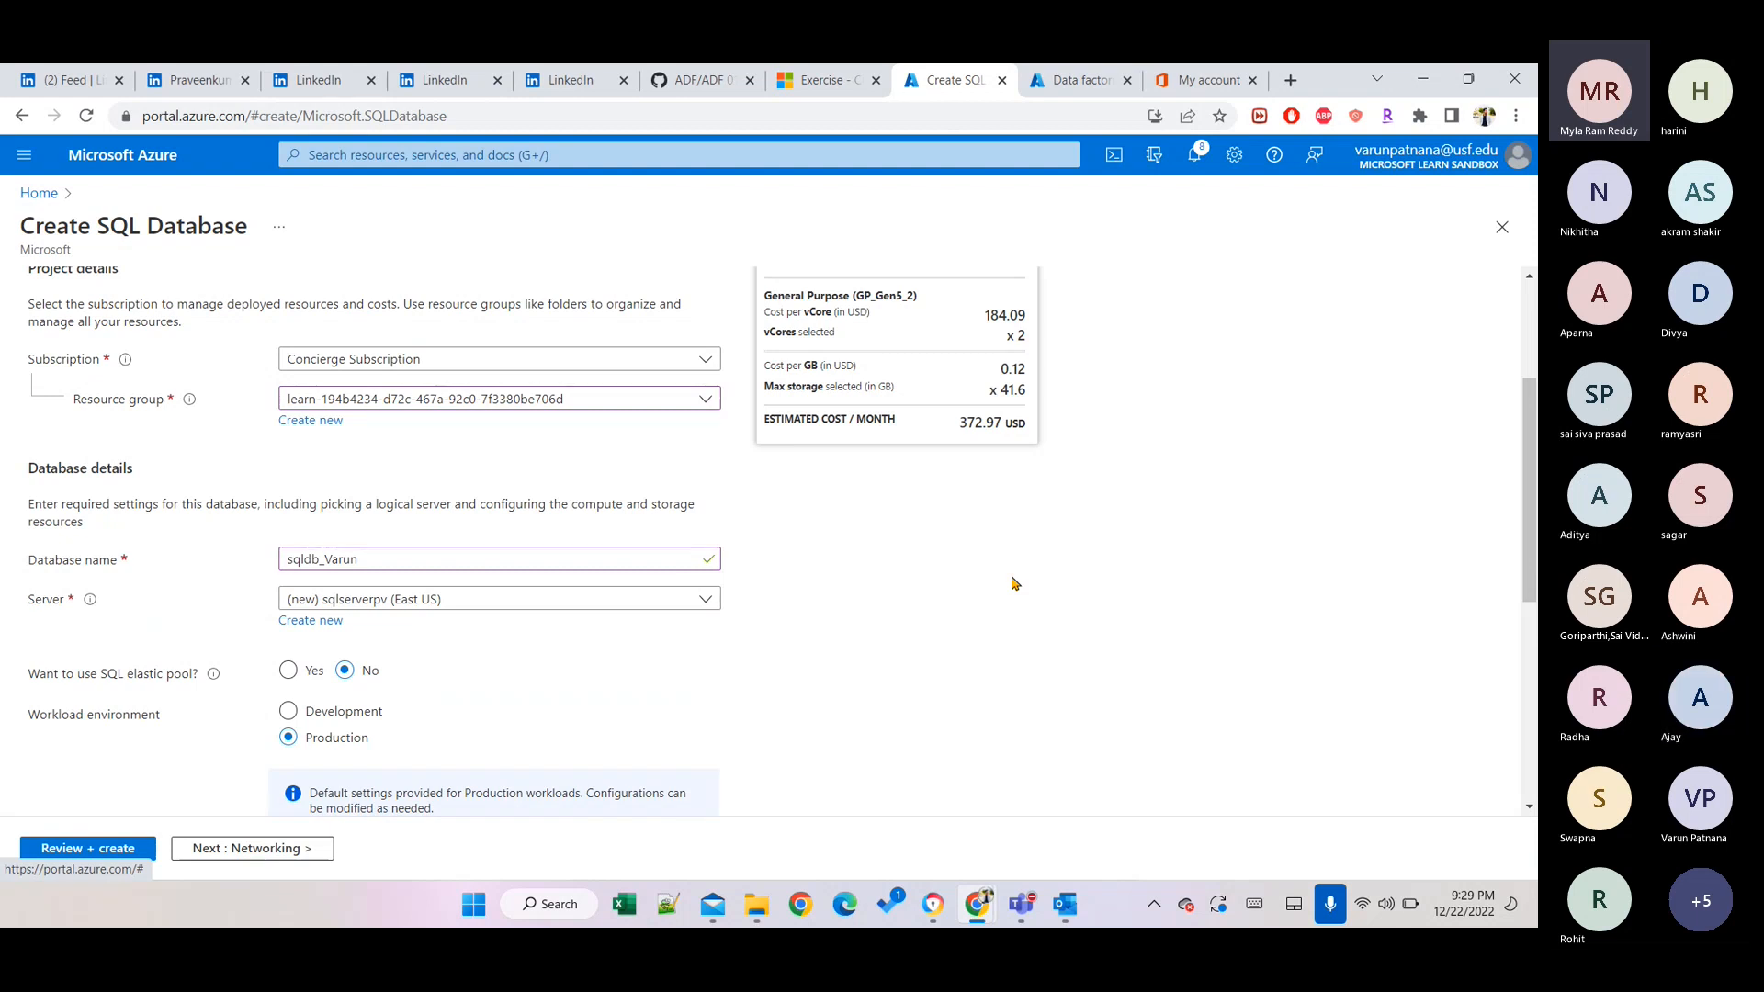
Set the workload environment to Development, giving General Purpose serverless compute.
scroll(624, 658, down, 2)
scroll(624, 657, down, 3)
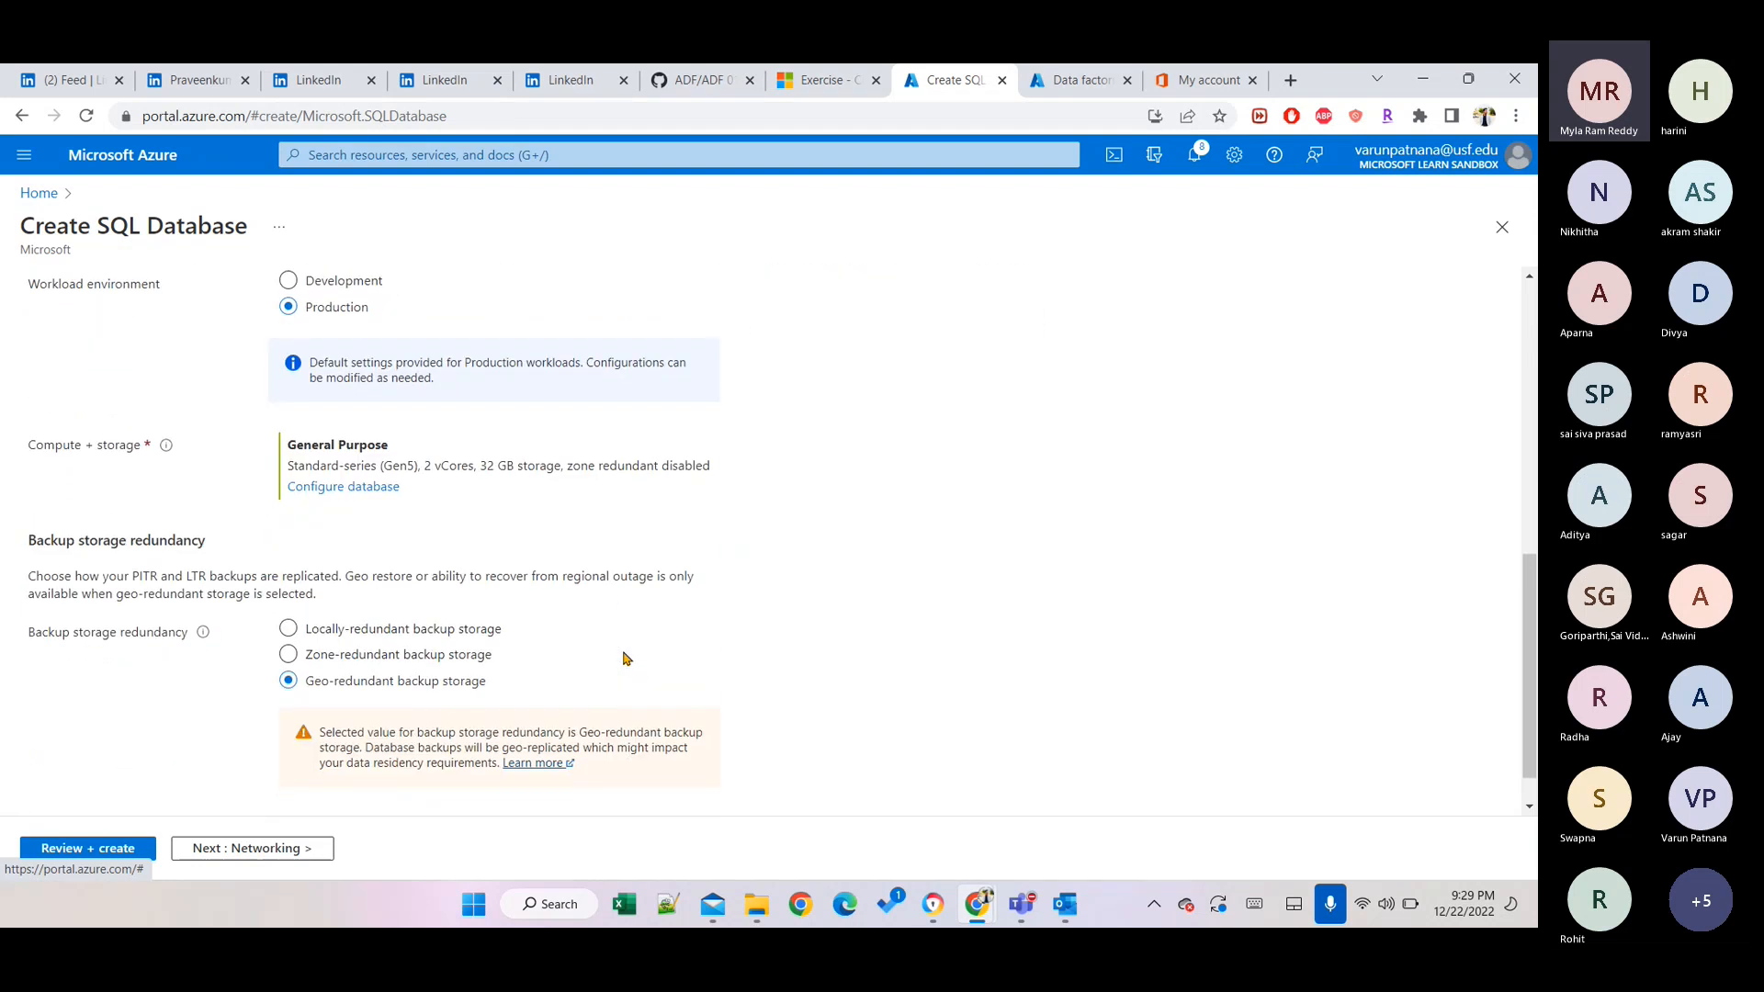
click(323, 281)
scroll(559, 354, up, 5)
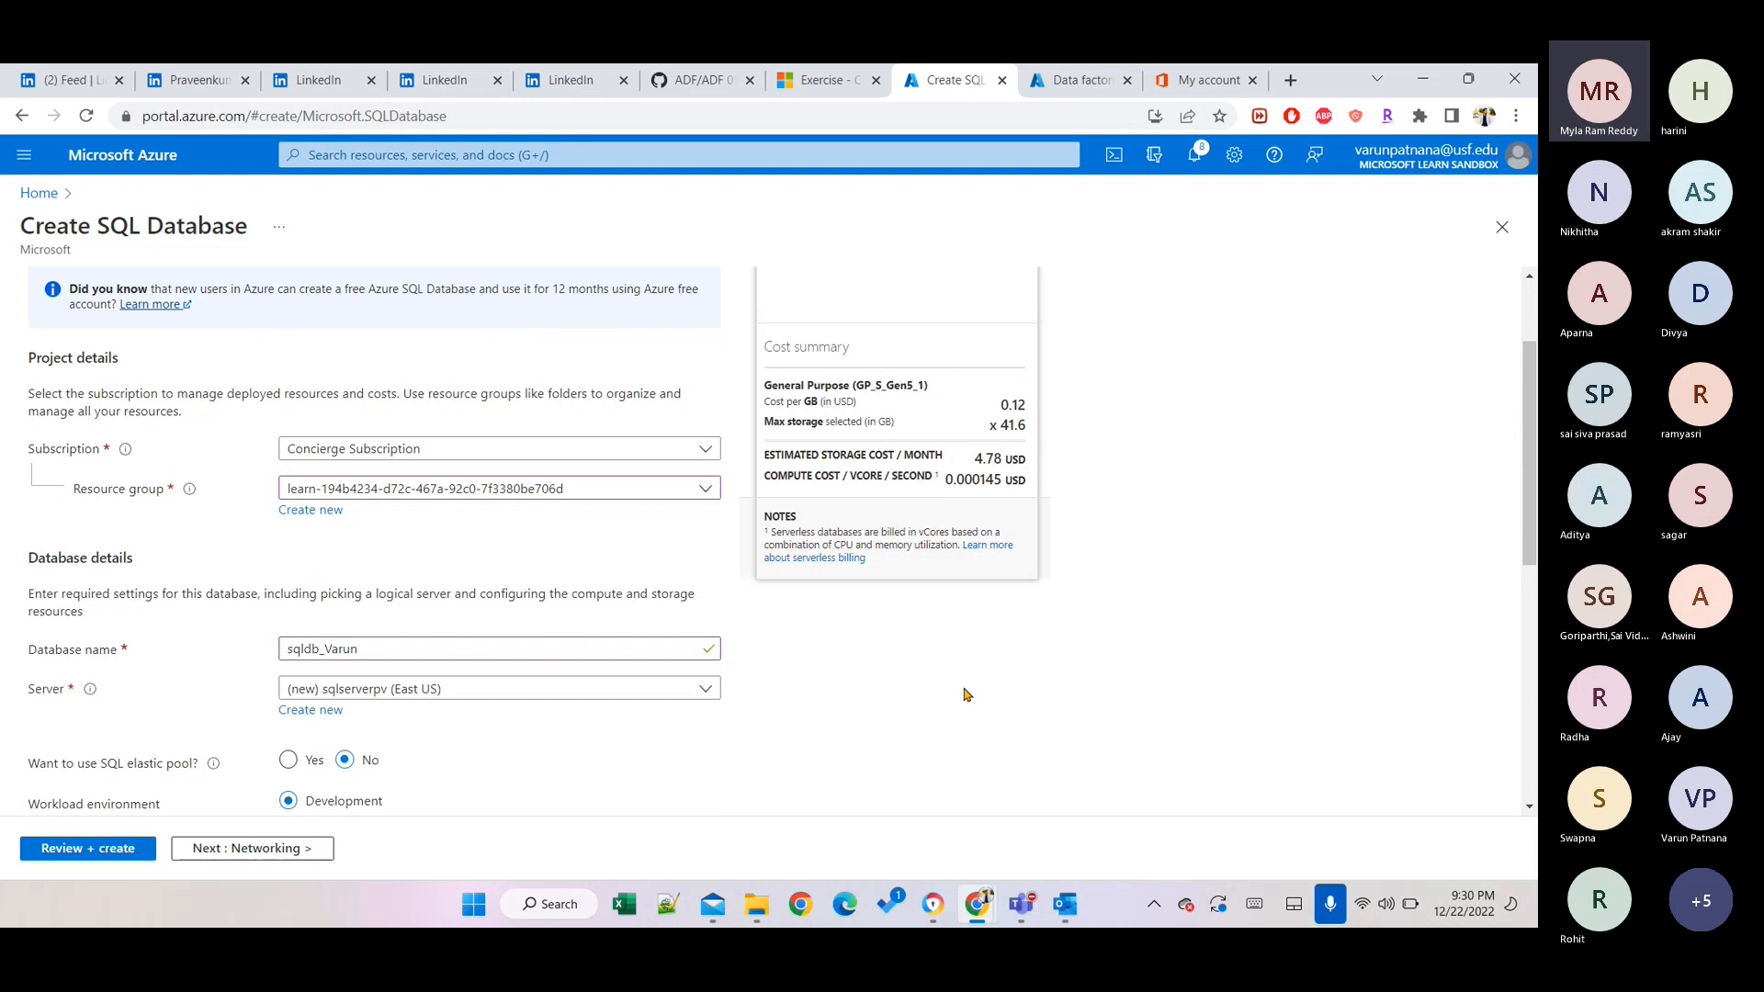
key(super)
Launch OneNote from Windows Search and return to the Azure page.
text(one)
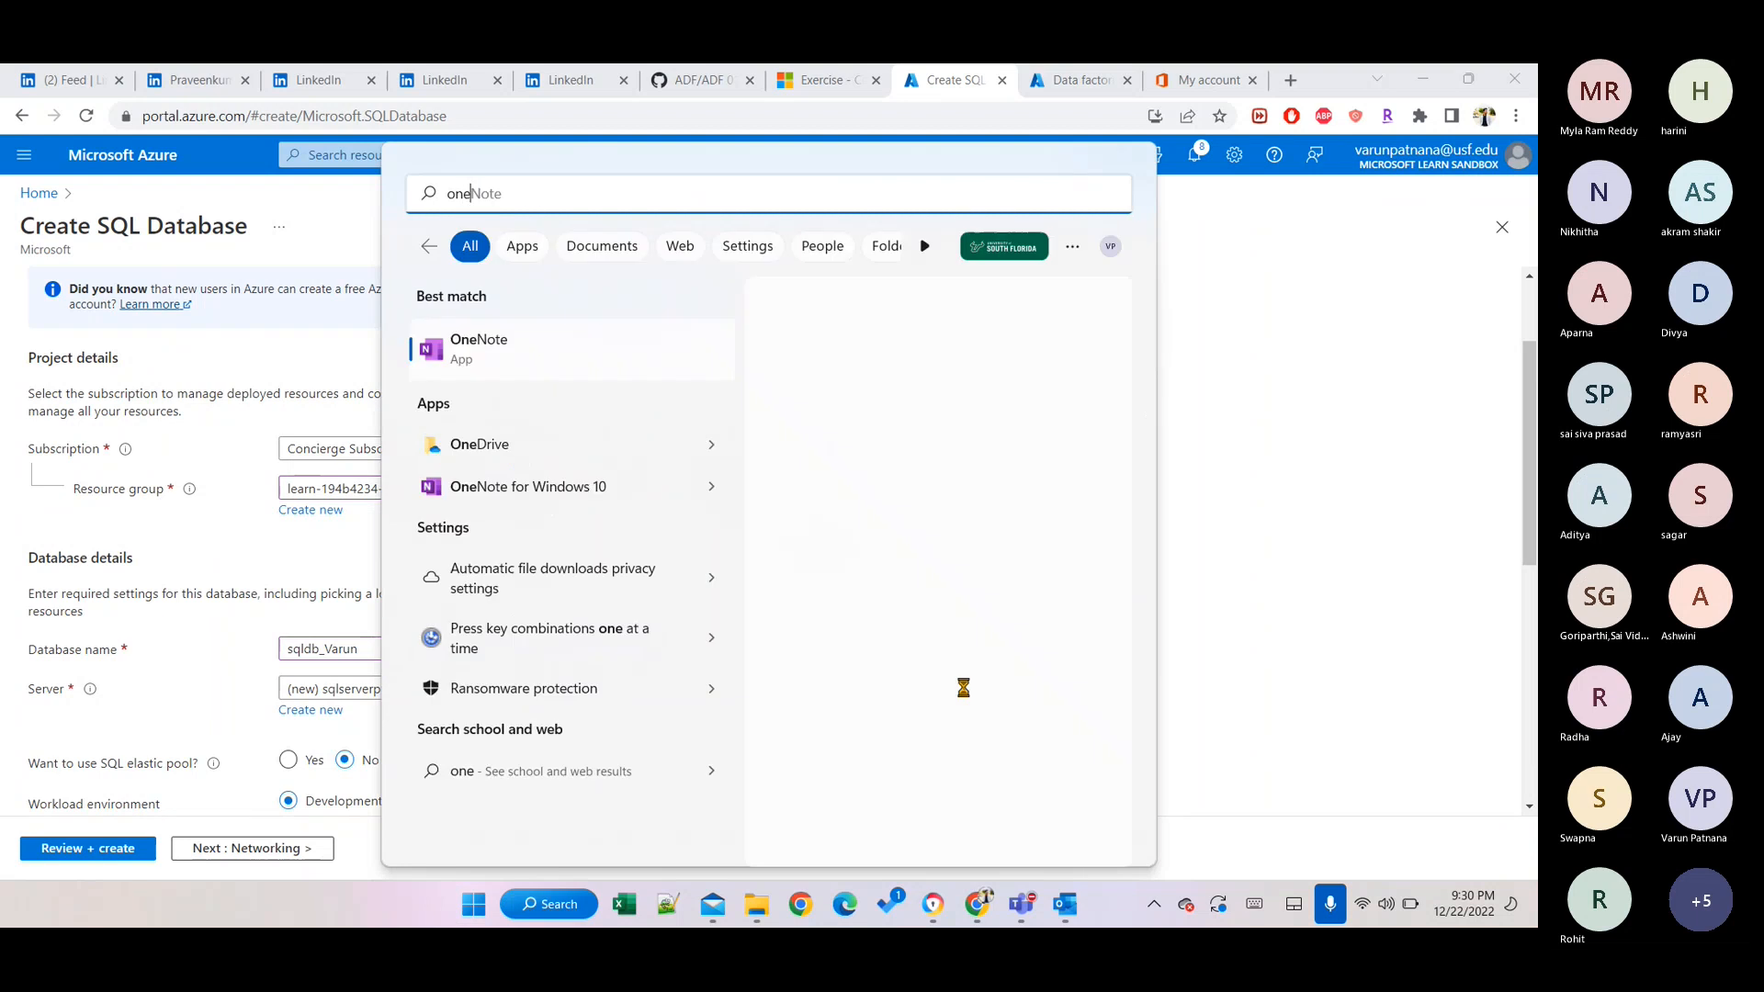
key(Return)
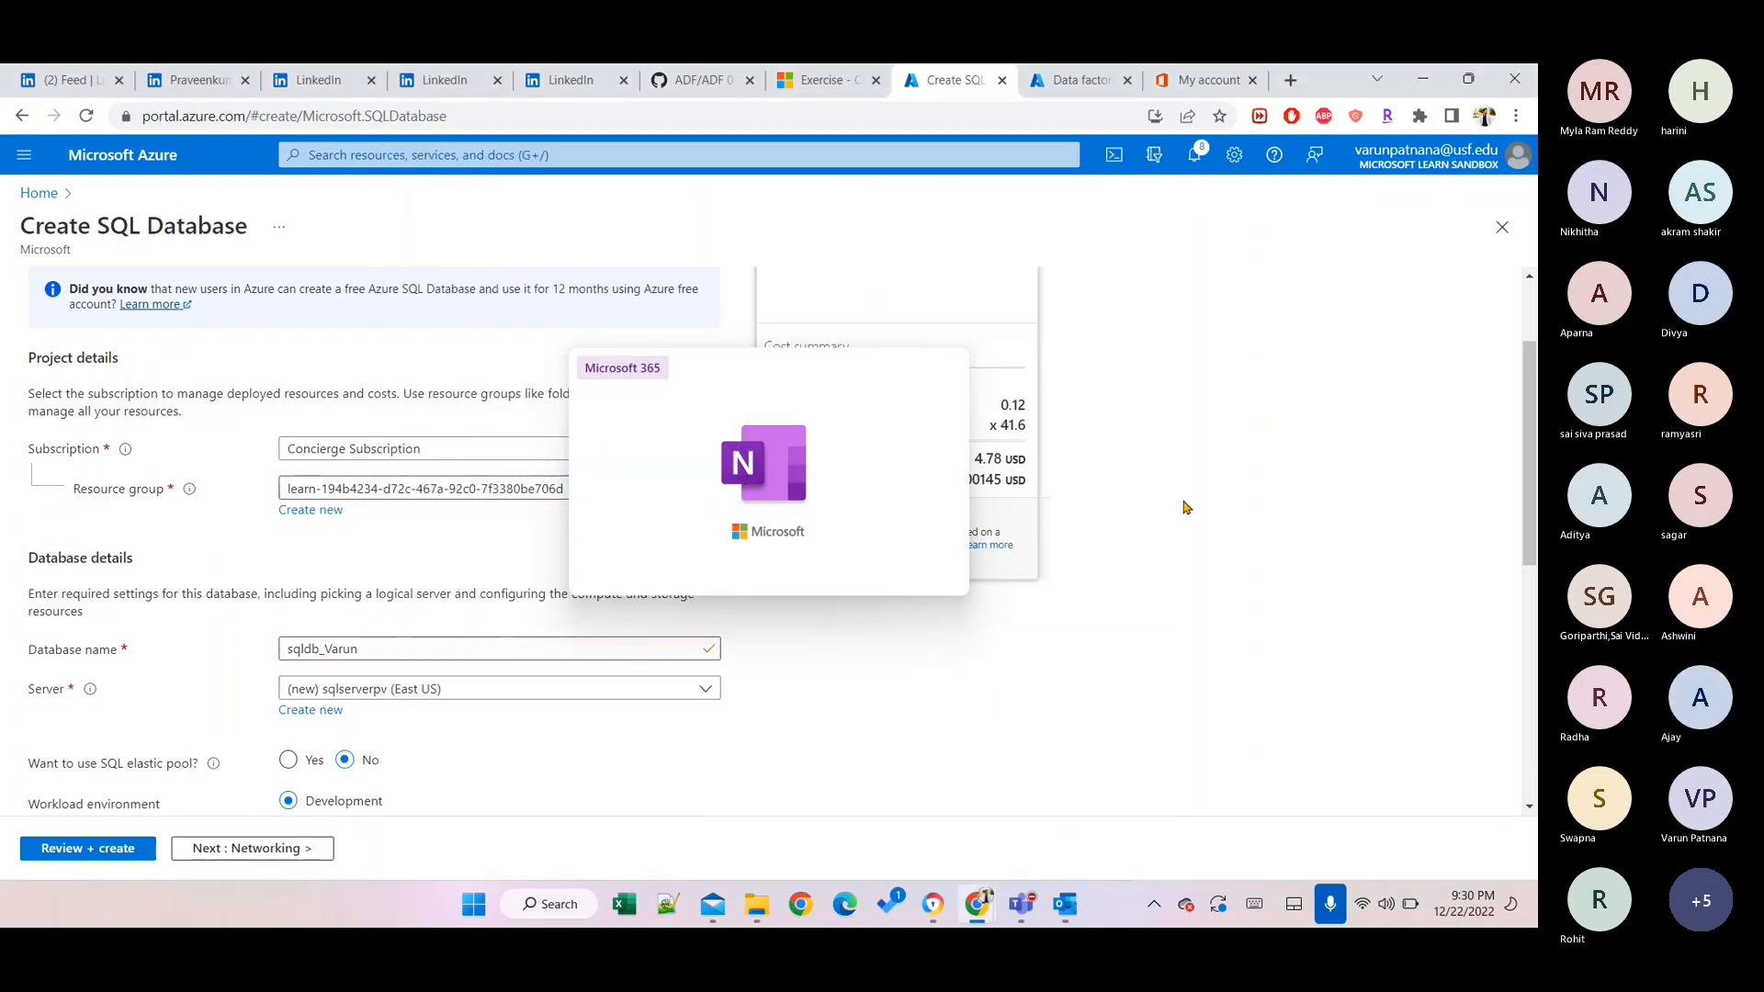
click(1227, 484)
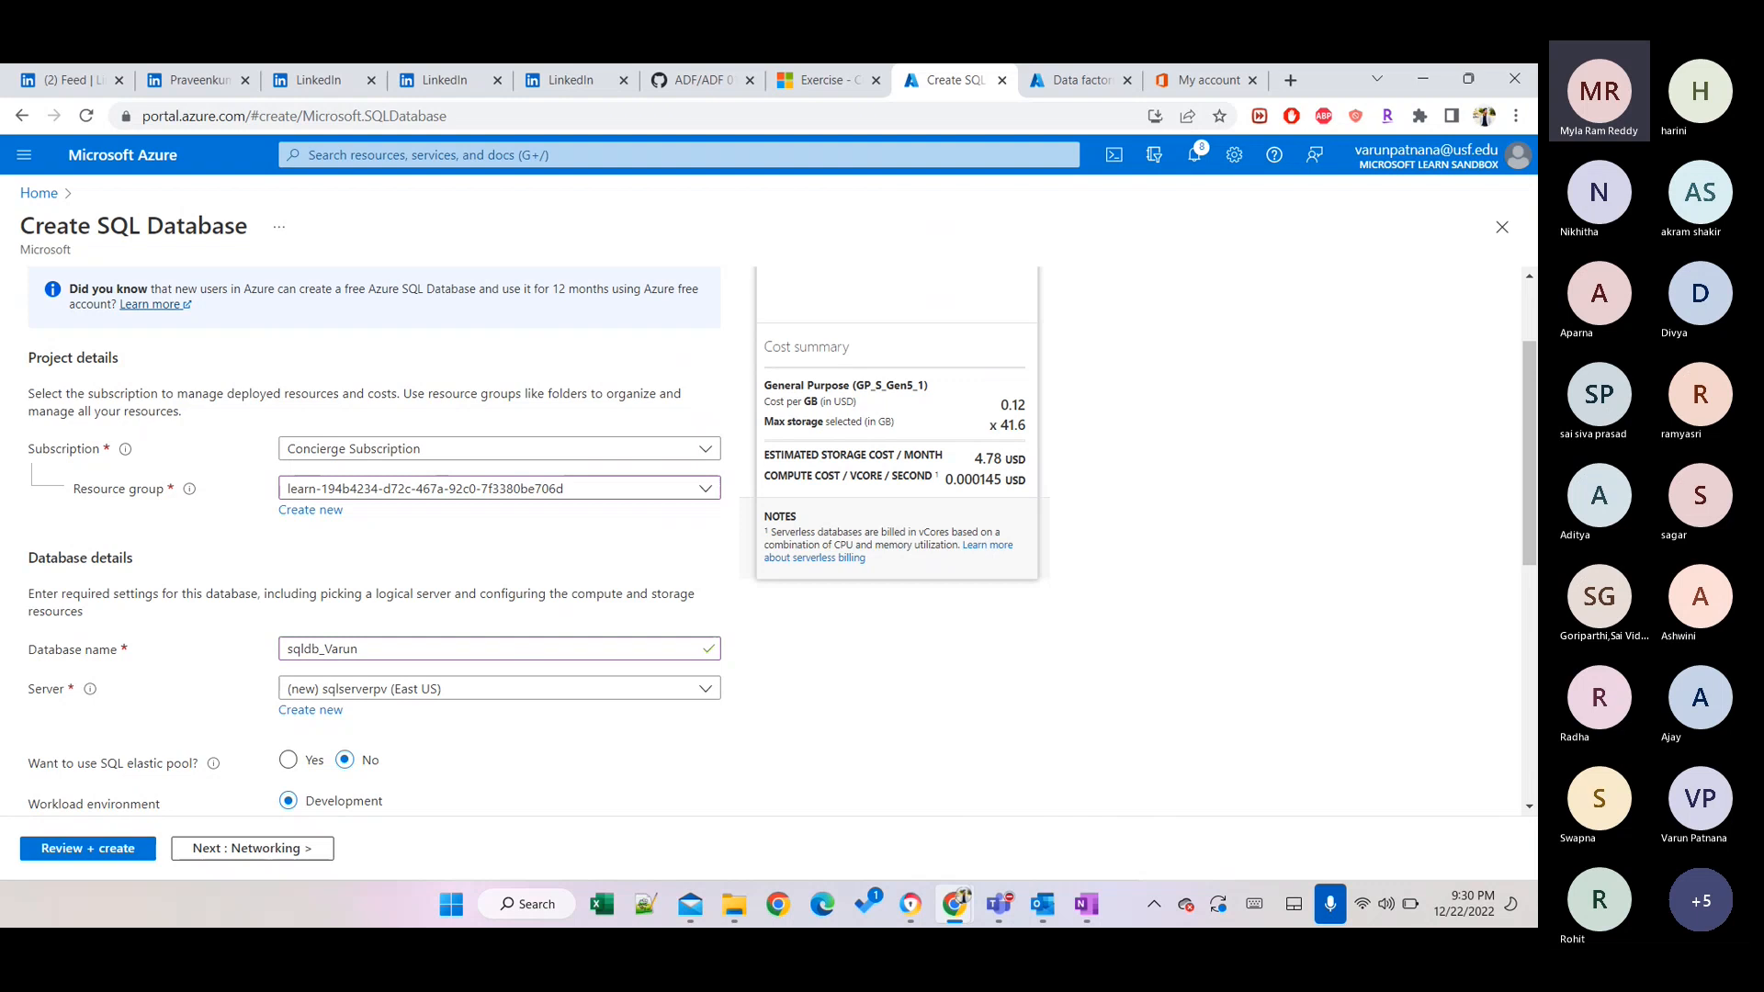
In Configure database, change Data max size from 32 to 16 GB and apply.
scroll(1043, 603, down, 5)
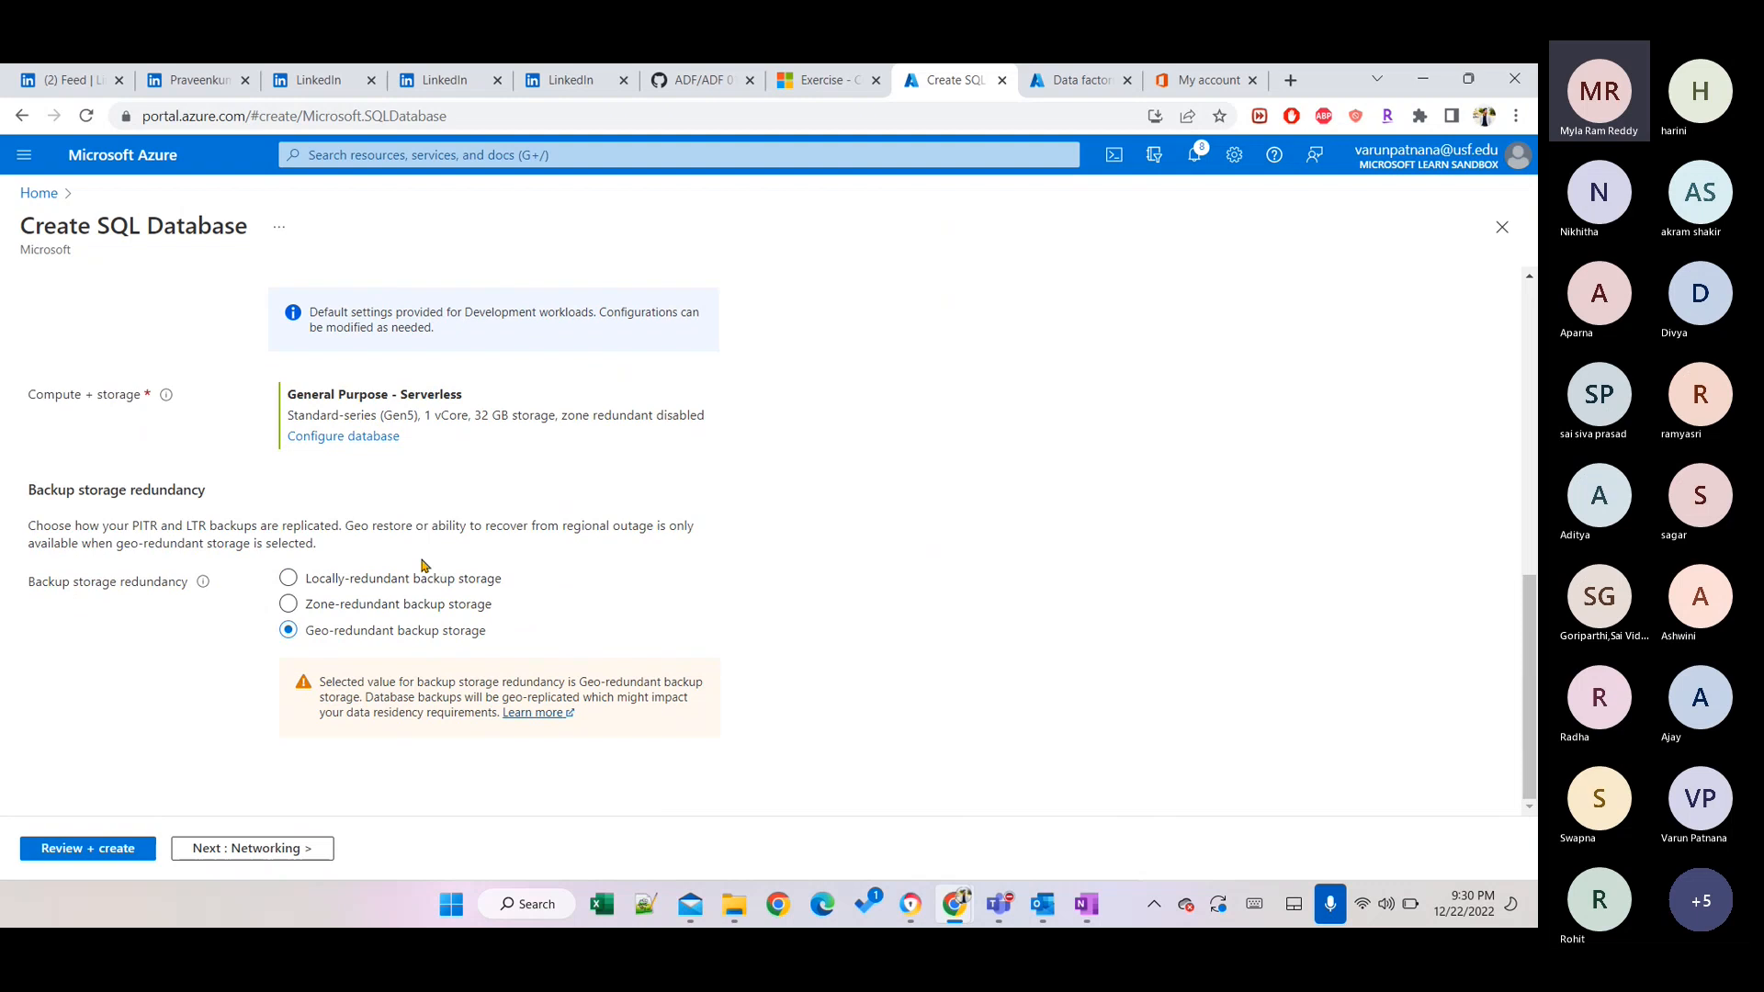
click(370, 435)
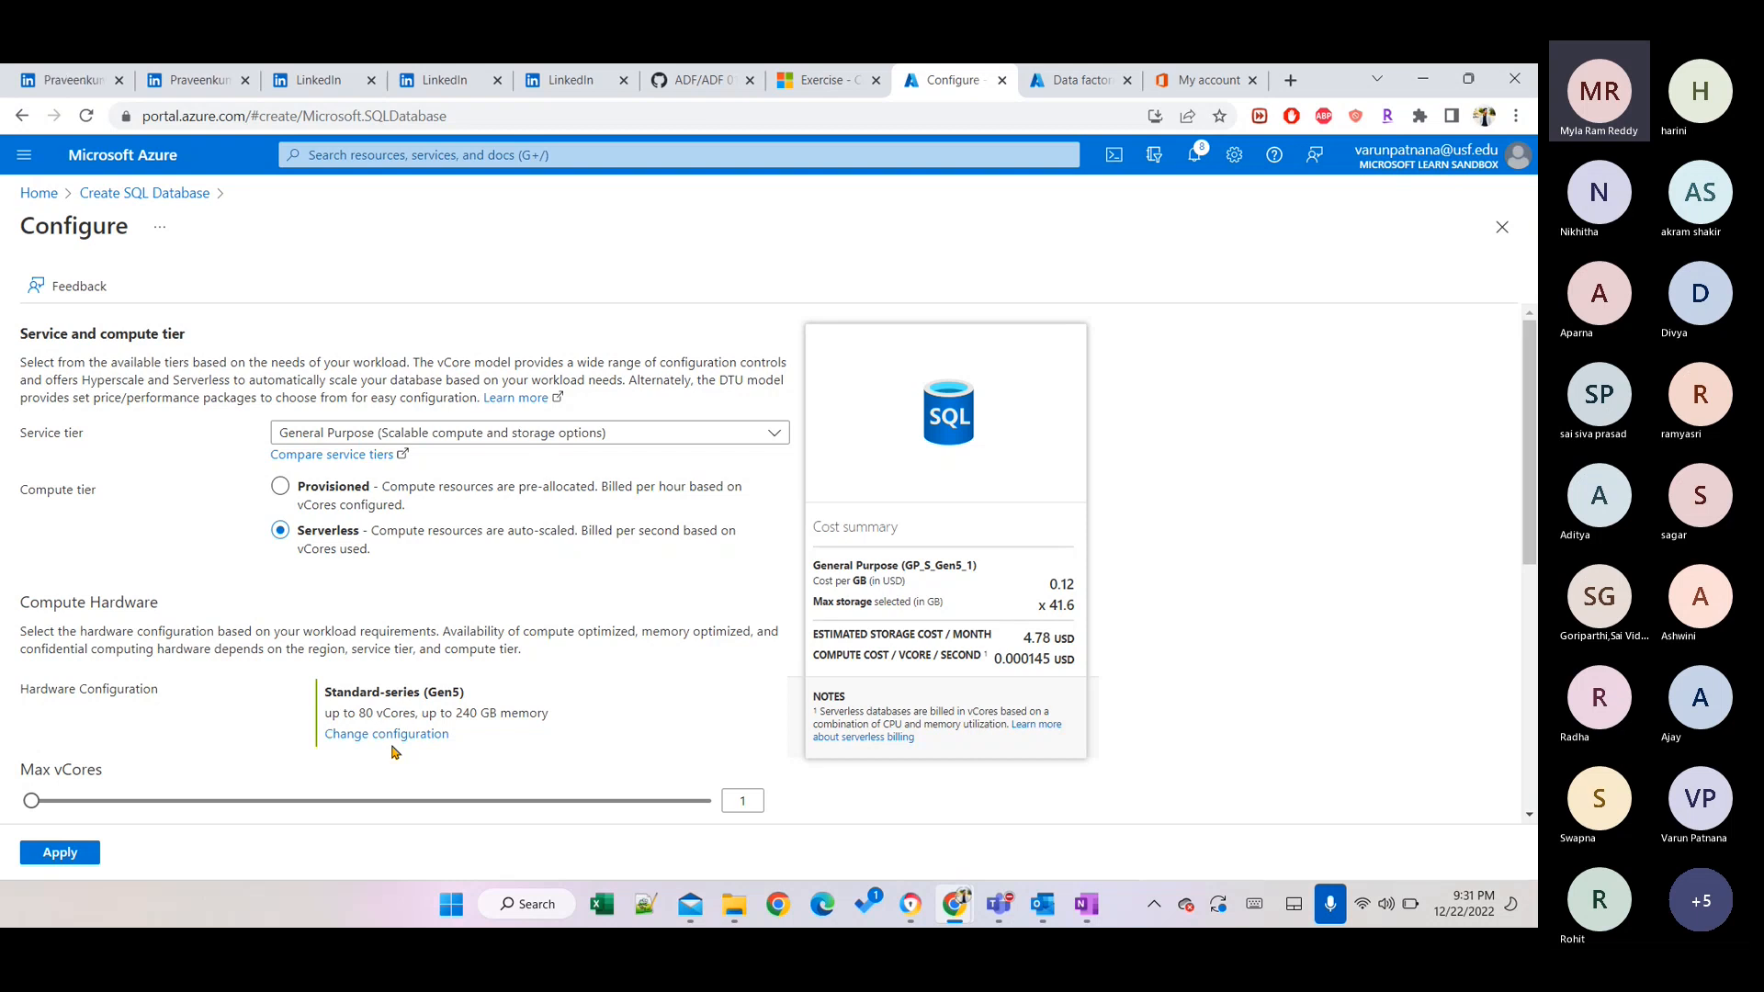
scroll(392, 751, down, 4)
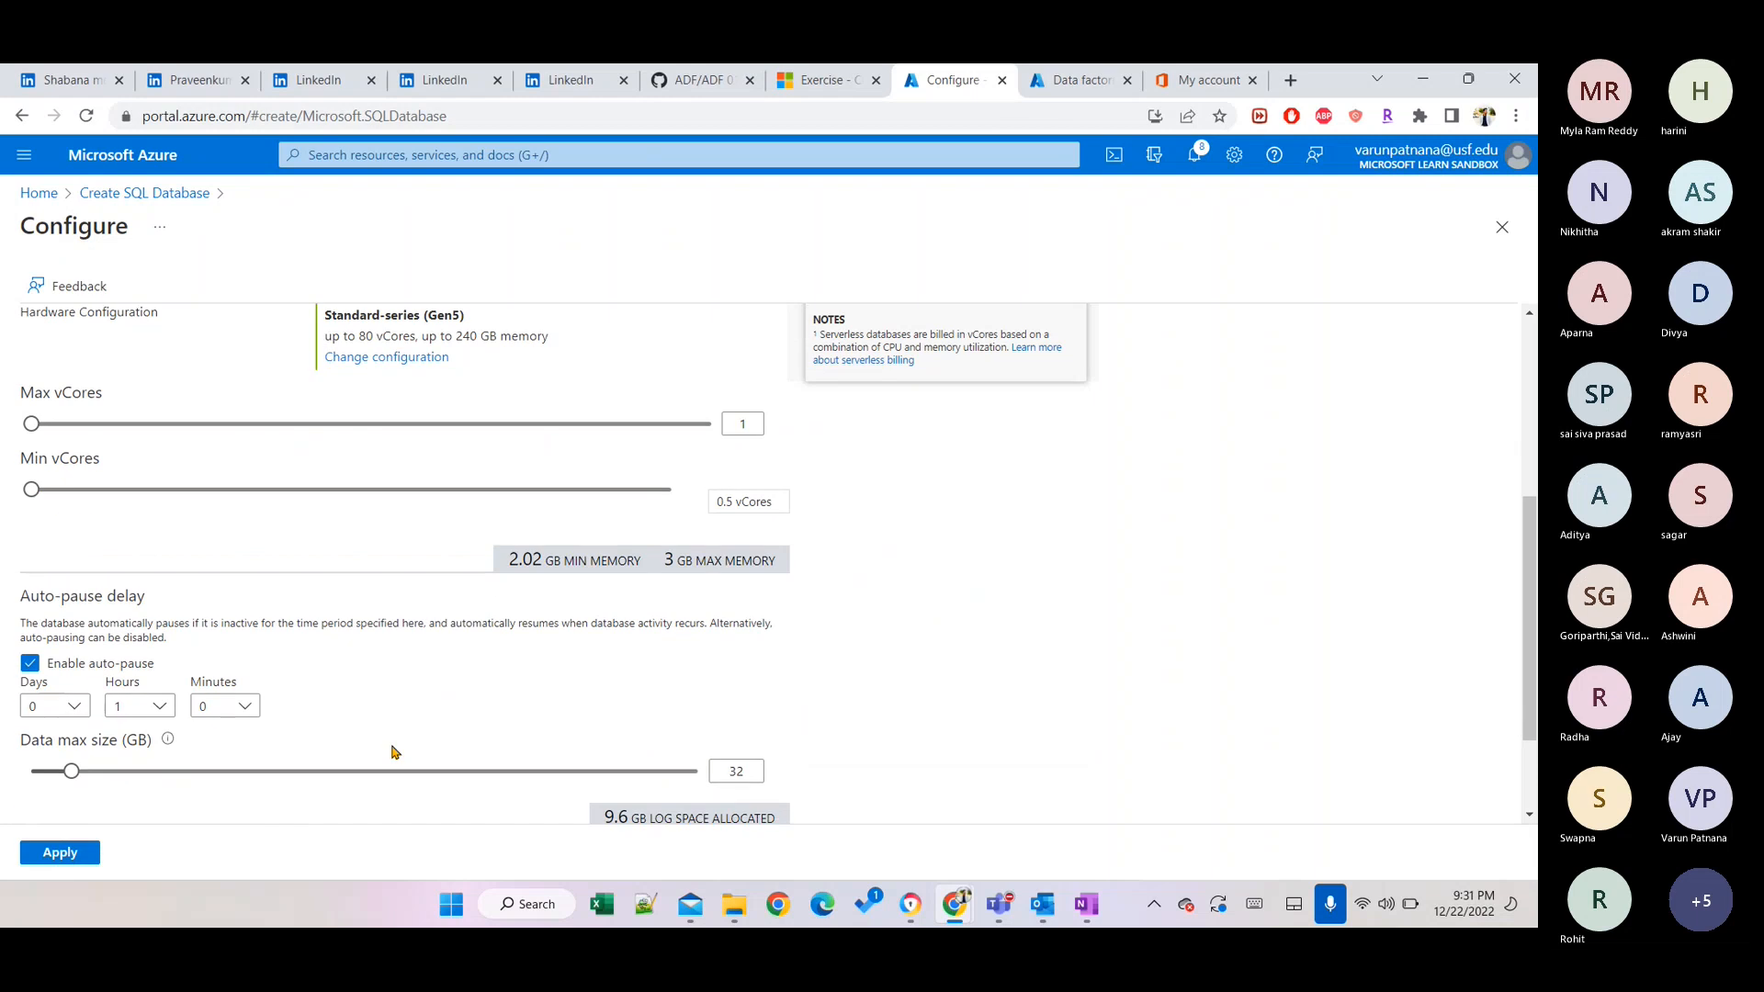
scroll(393, 752, down, 2)
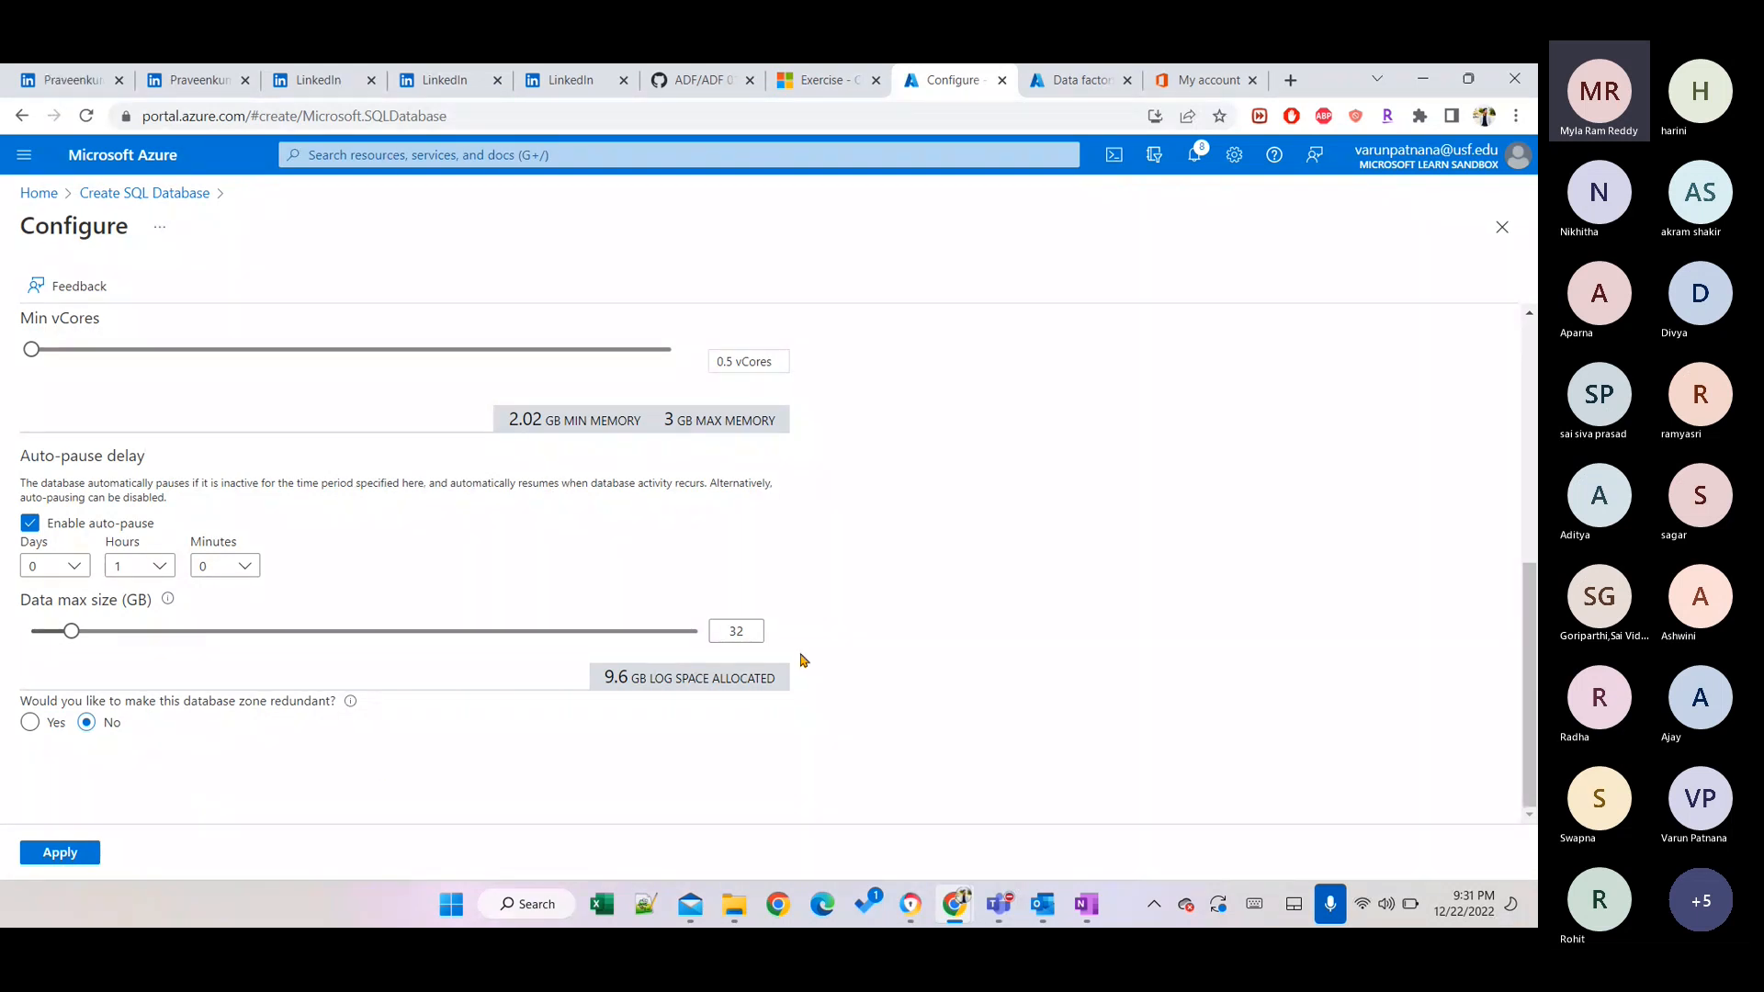
click(745, 628)
key(BackSpace)
text(16)
click(948, 667)
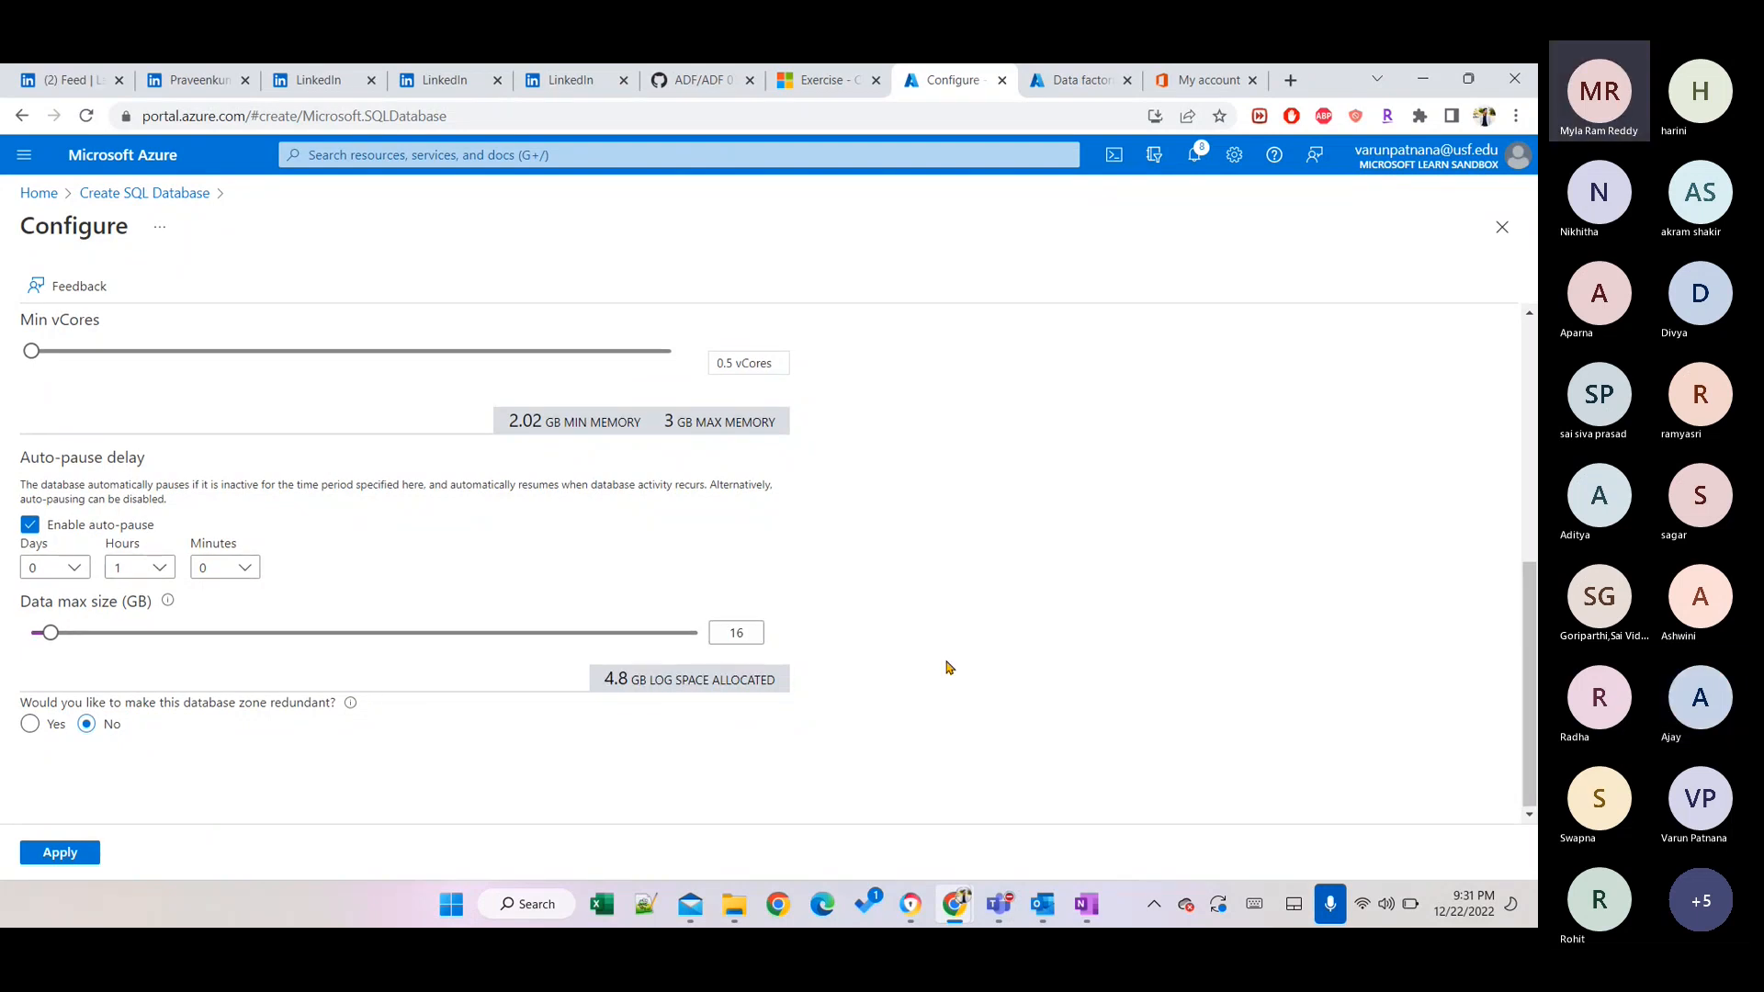
scroll(949, 667, up, 6)
scroll(1299, 607, down, 6)
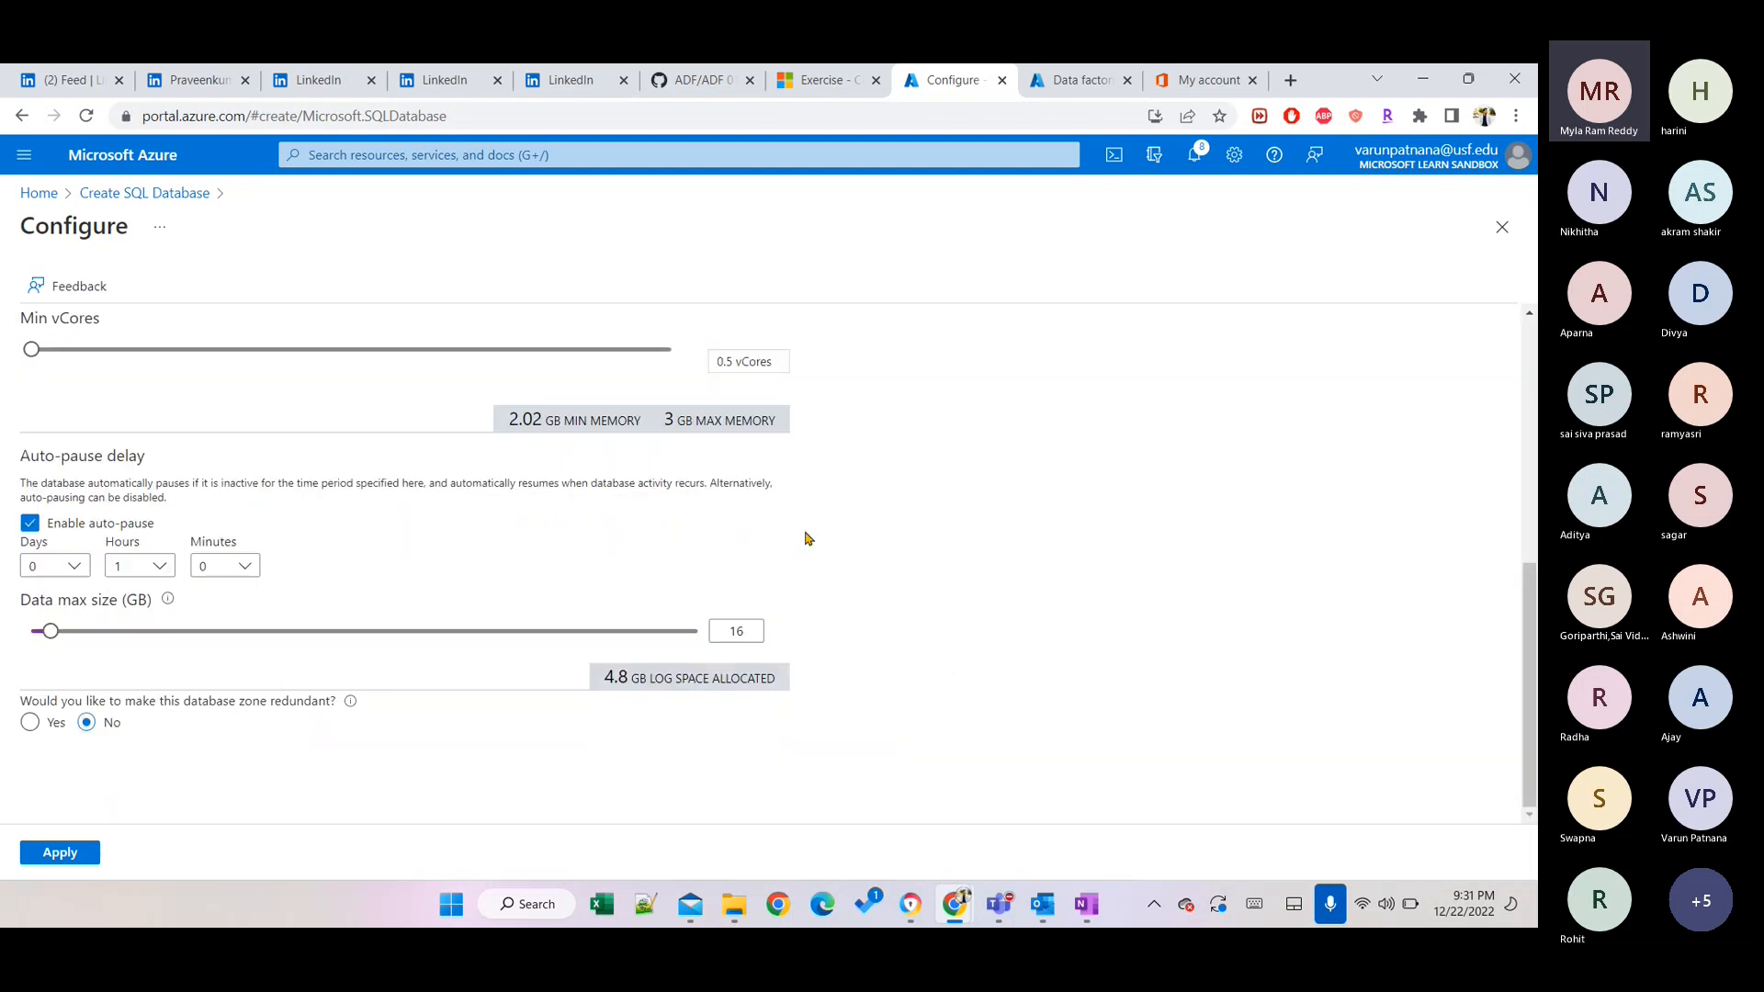
click(55, 854)
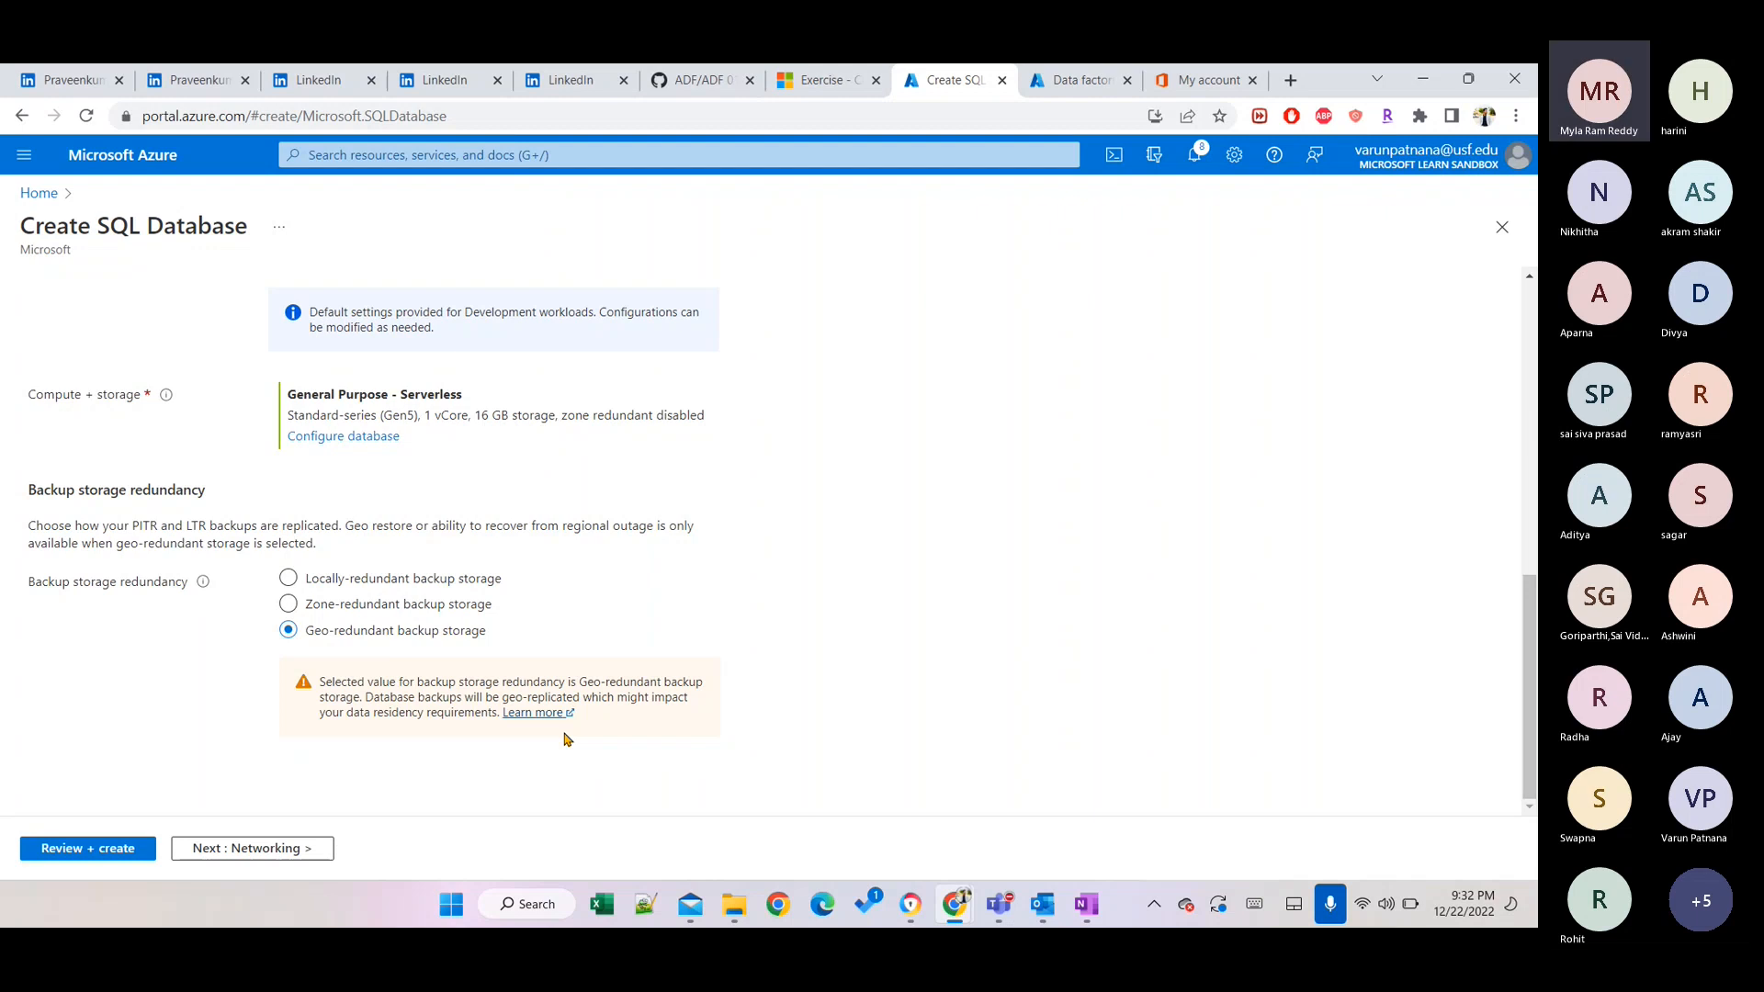
Toggle the meeting microphone, then open the database's Review + create tab.
click(1328, 903)
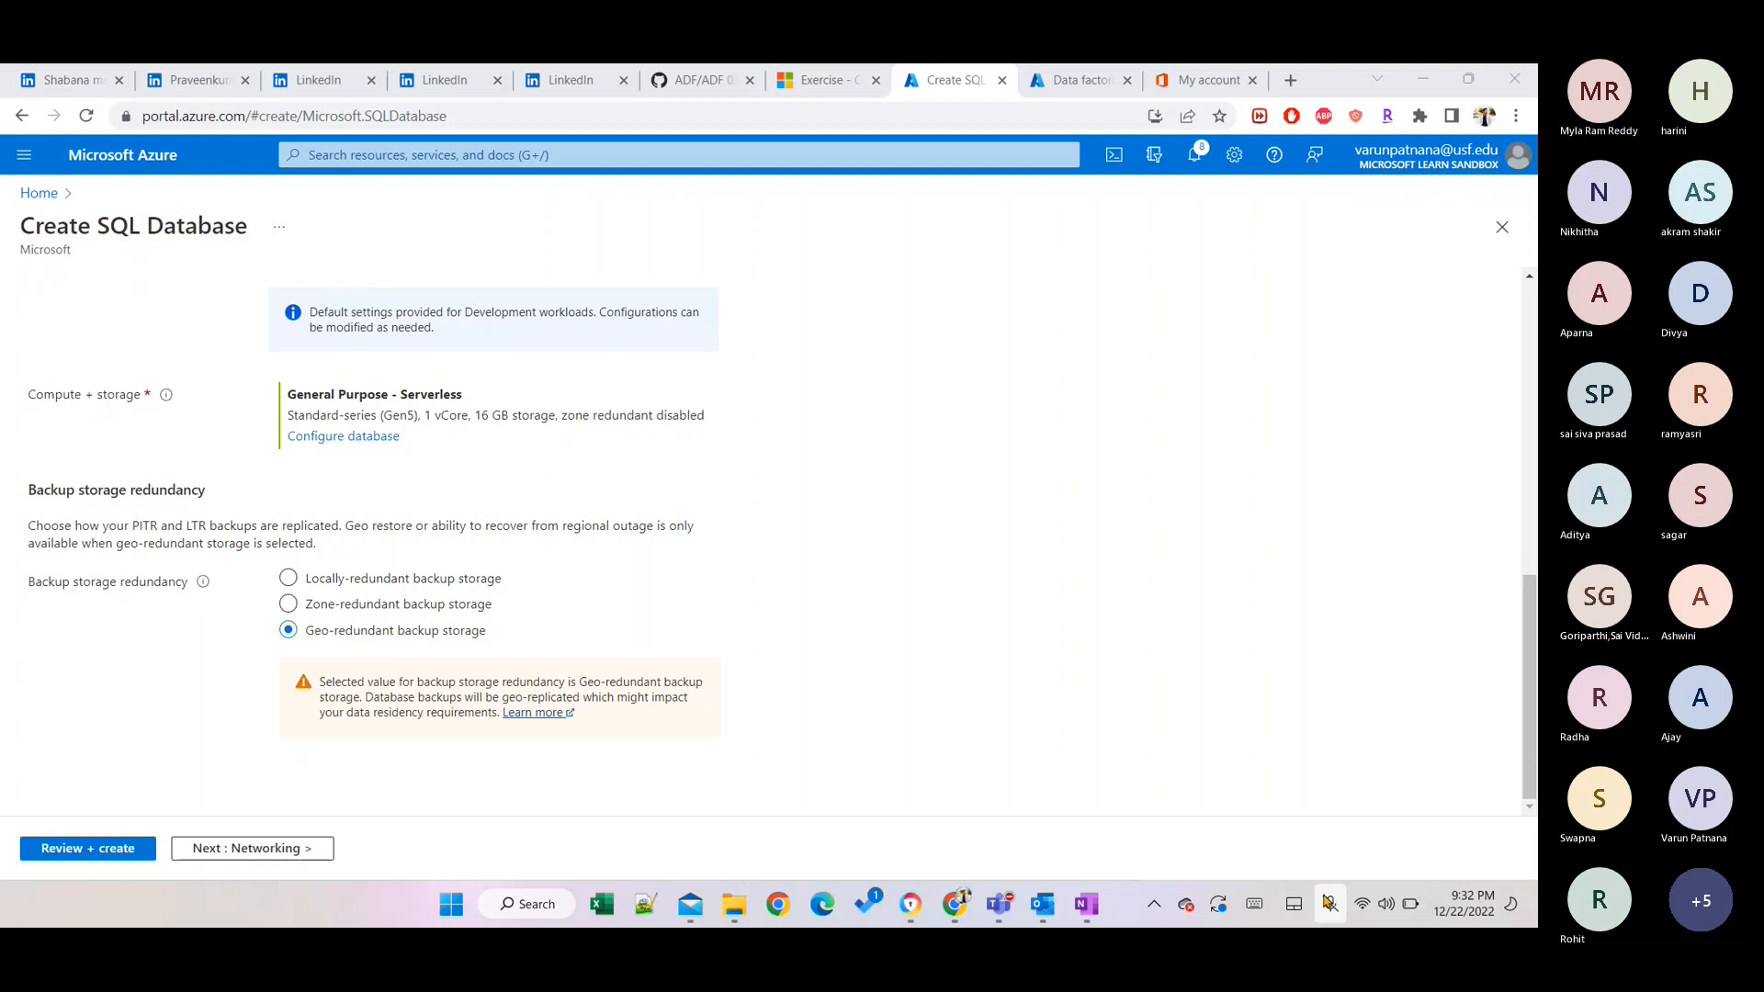
click(1328, 903)
click(1329, 903)
click(47, 848)
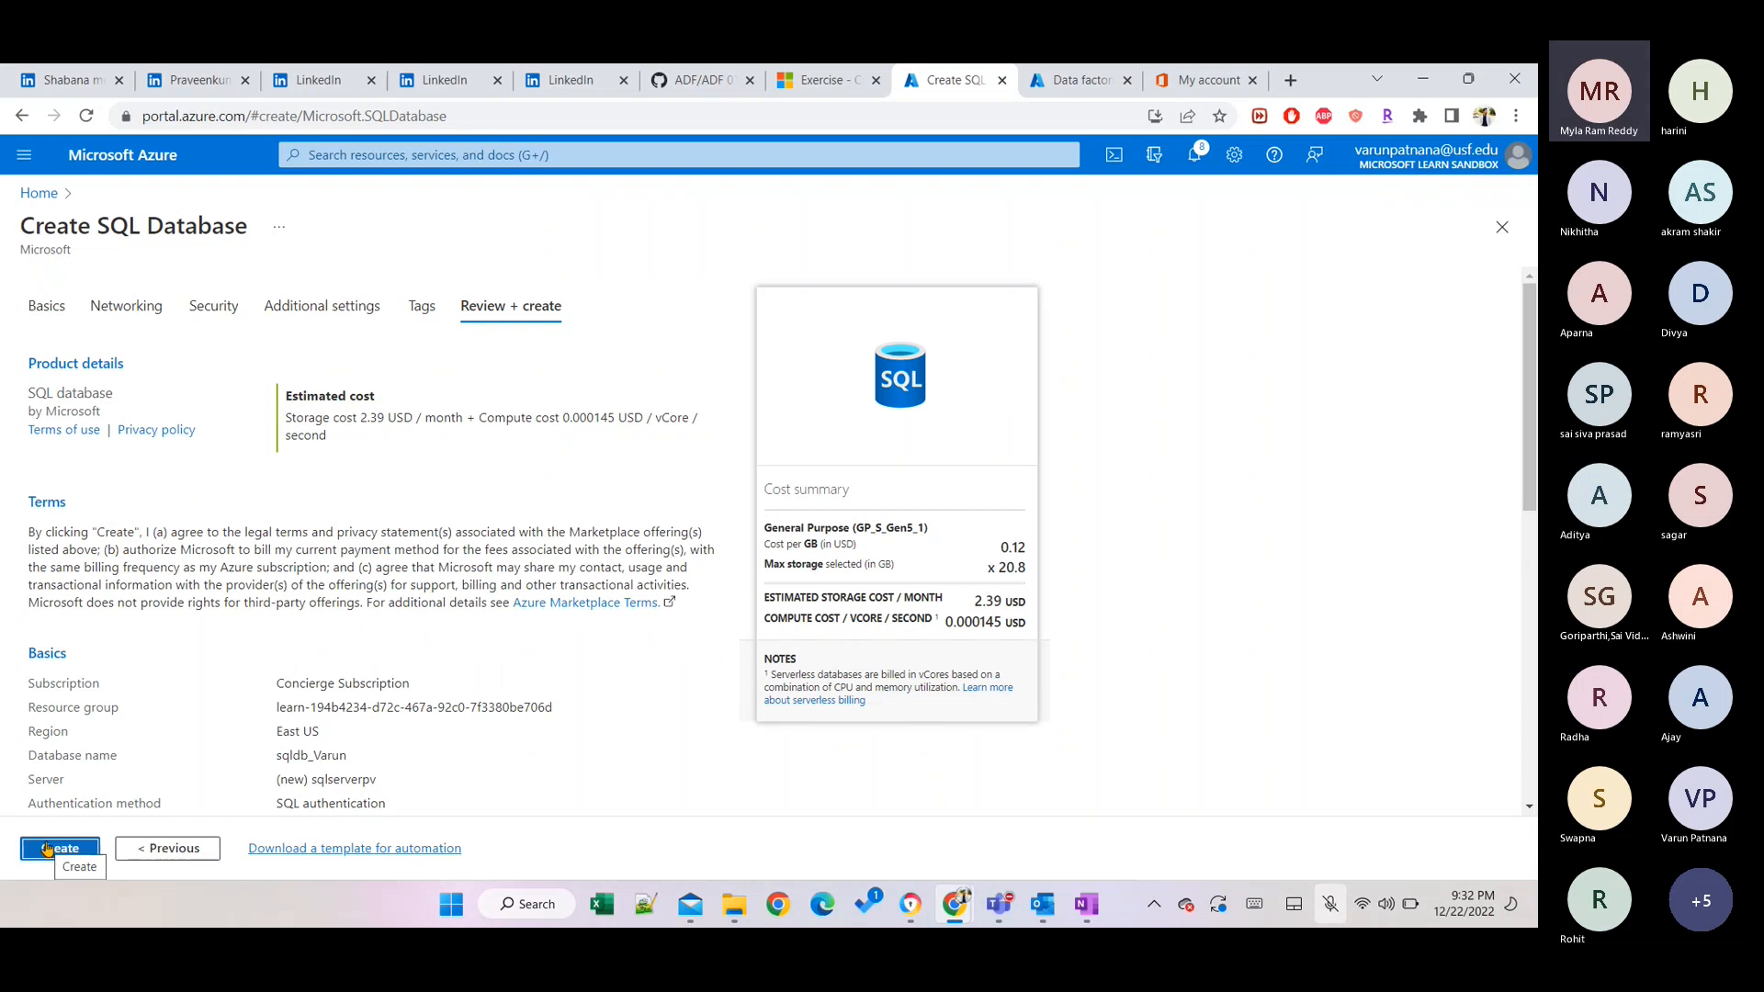
Start deployment of the new SQL database and the sqlserverpv server.
click(48, 848)
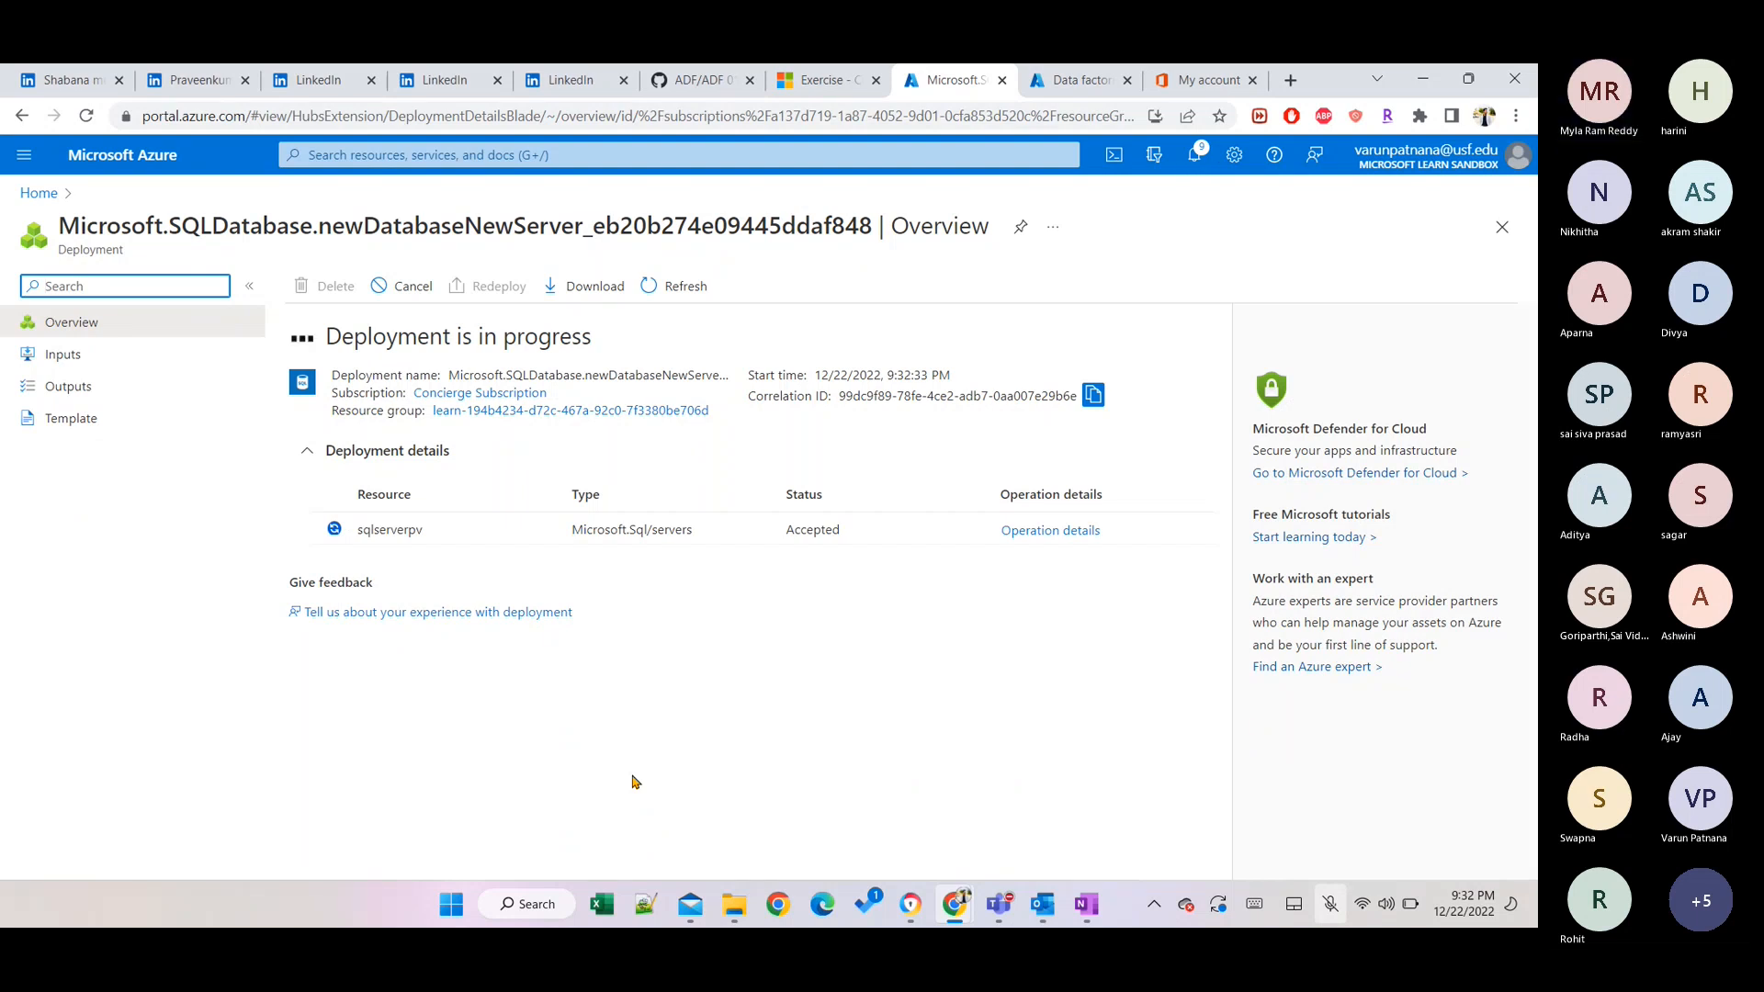
Check the SQL databases list from Home, then open the Resource groups list.
click(40, 192)
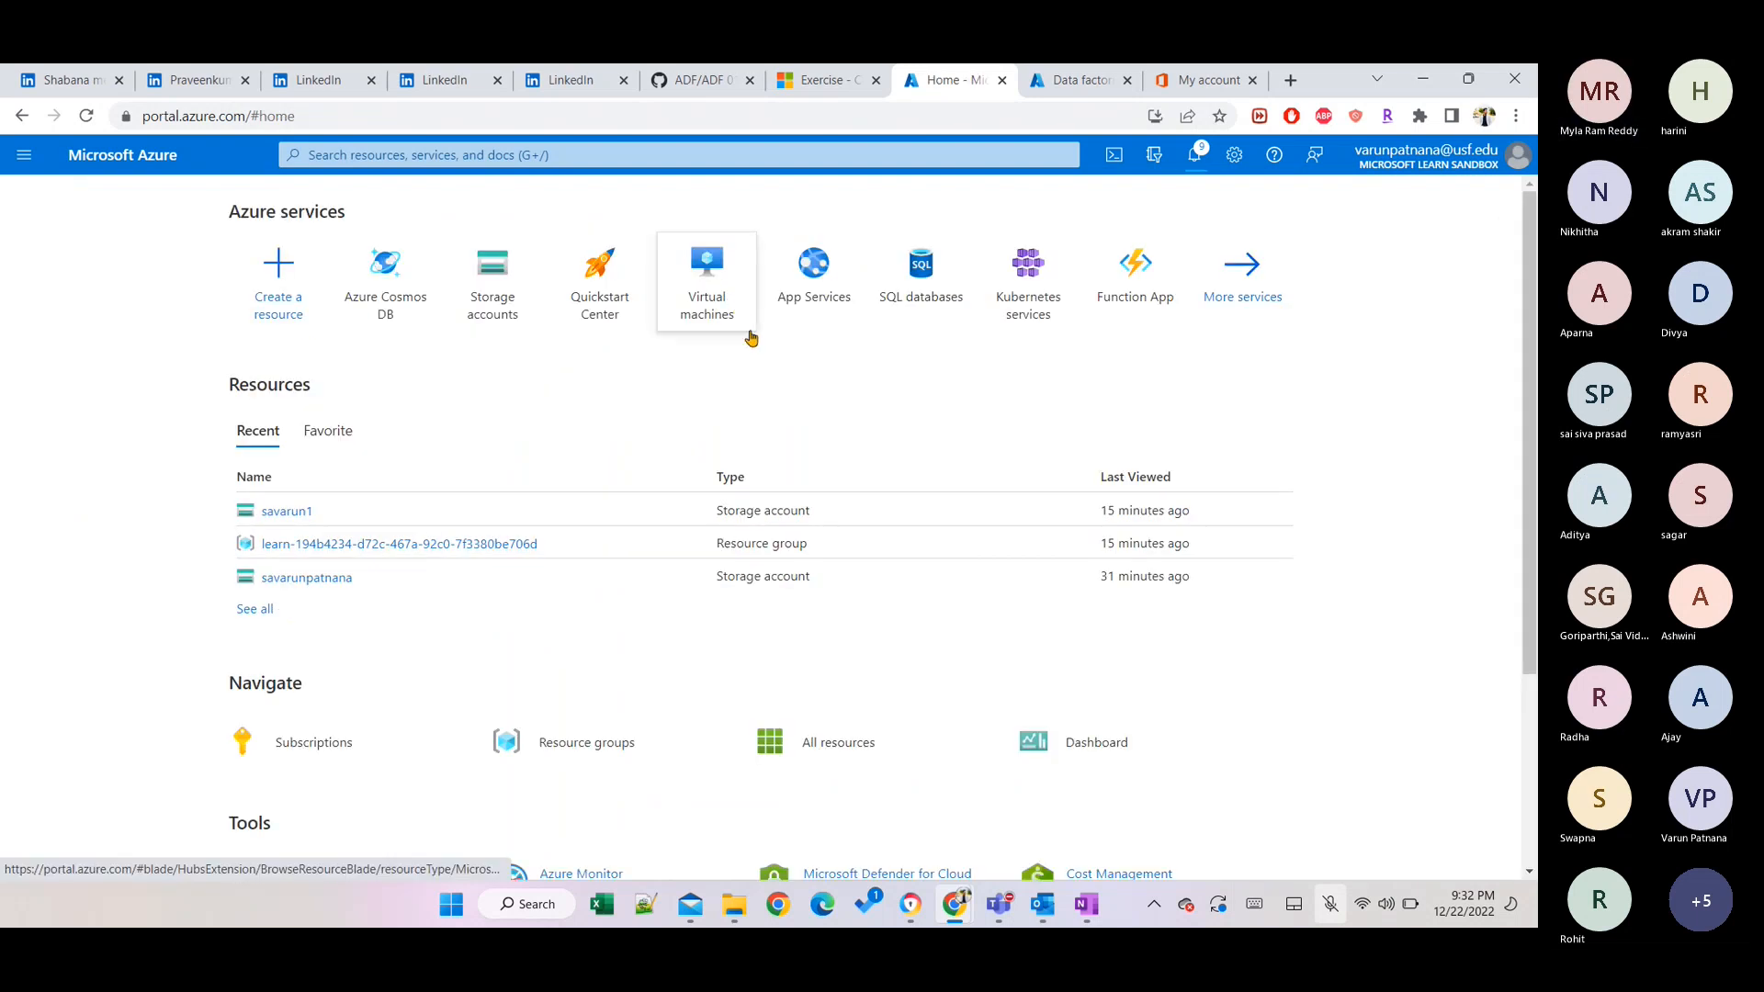
mouse_move(921, 292)
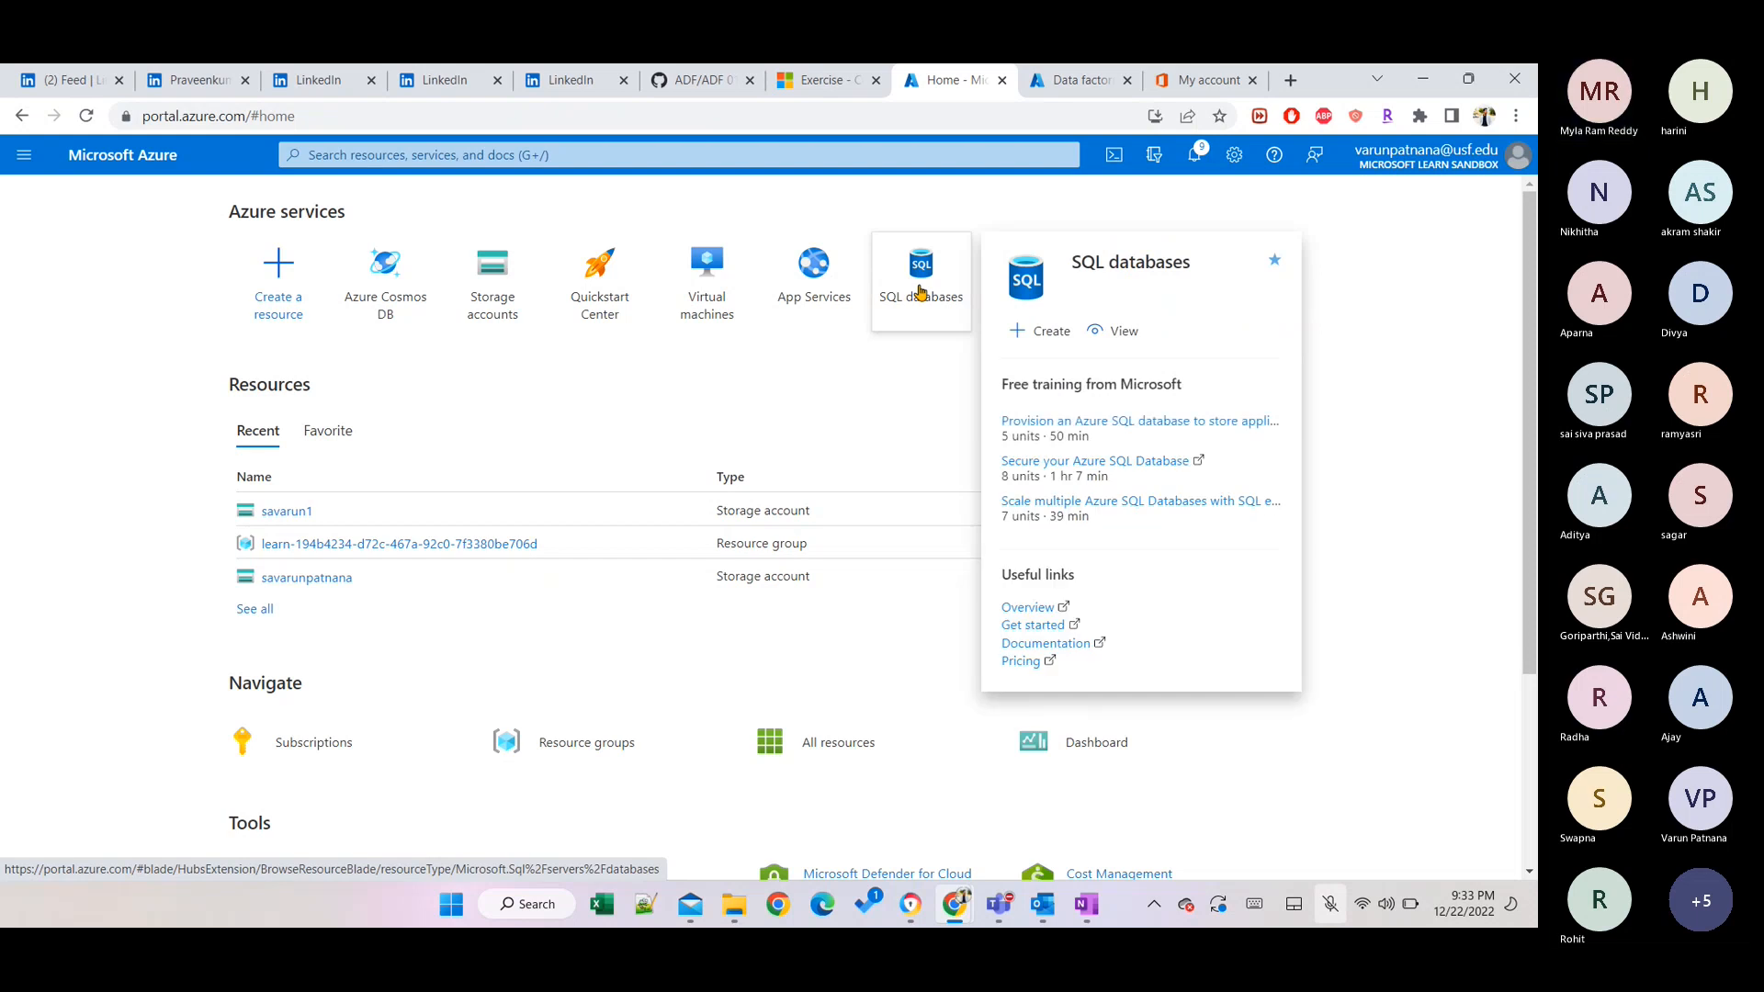
click(921, 292)
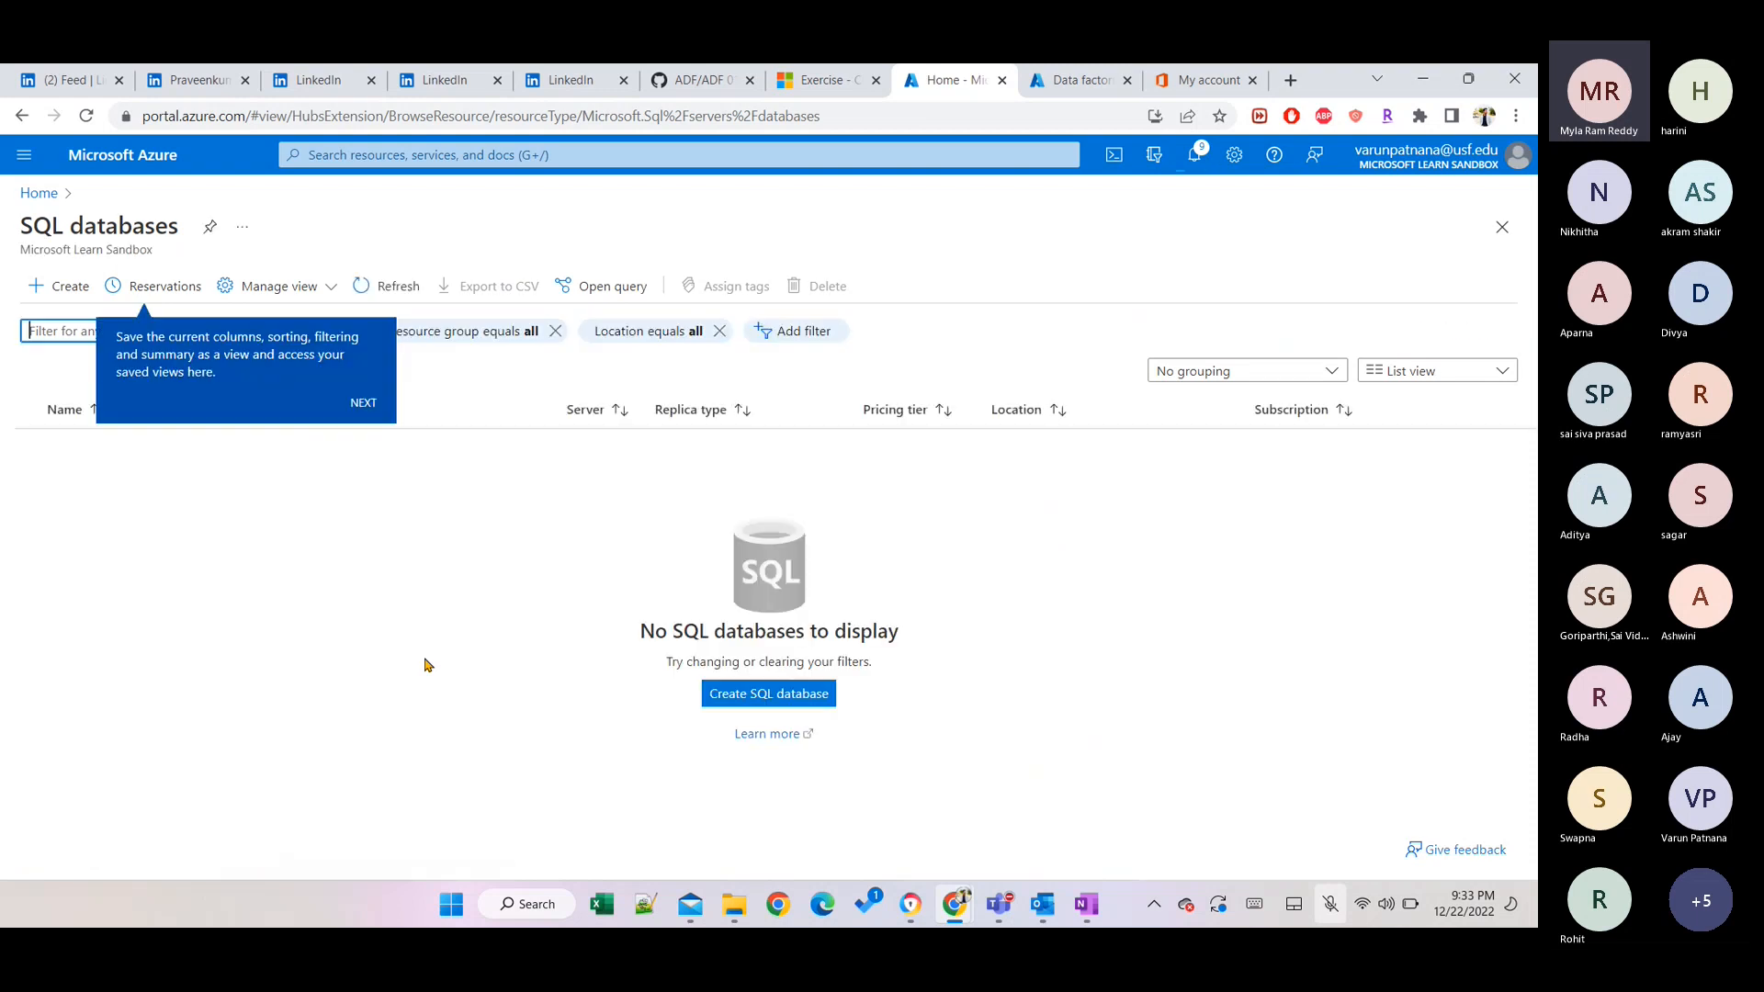
click(38, 206)
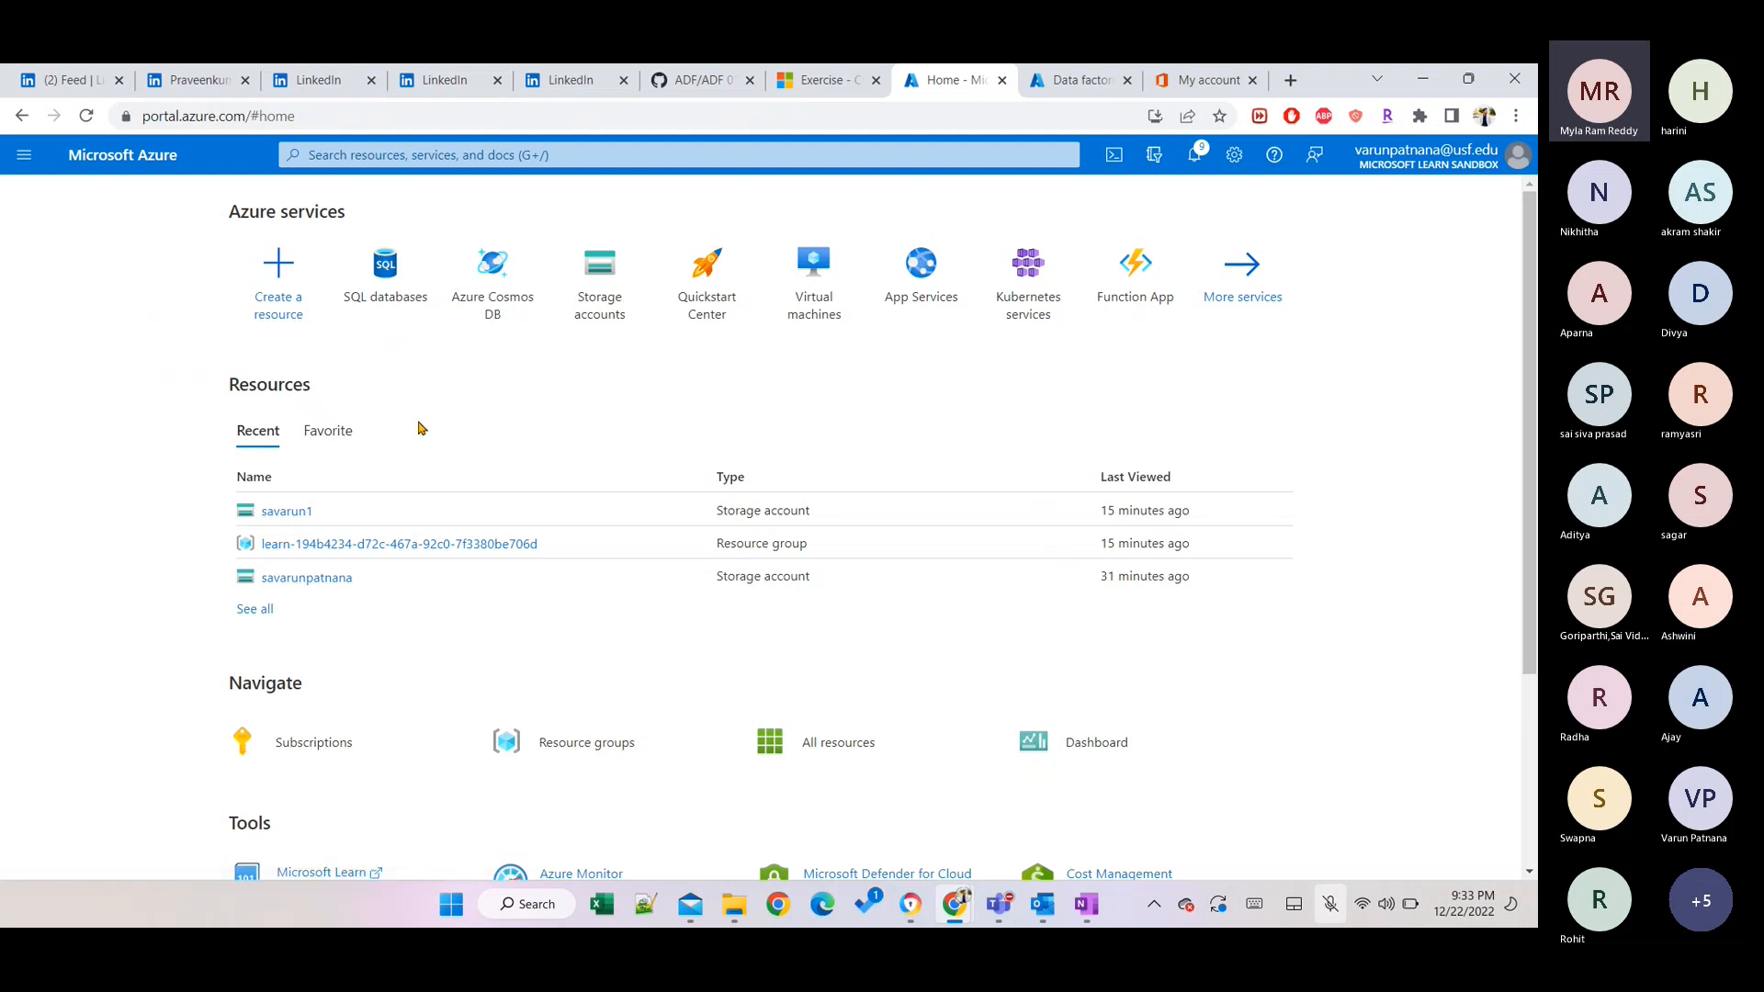
click(589, 766)
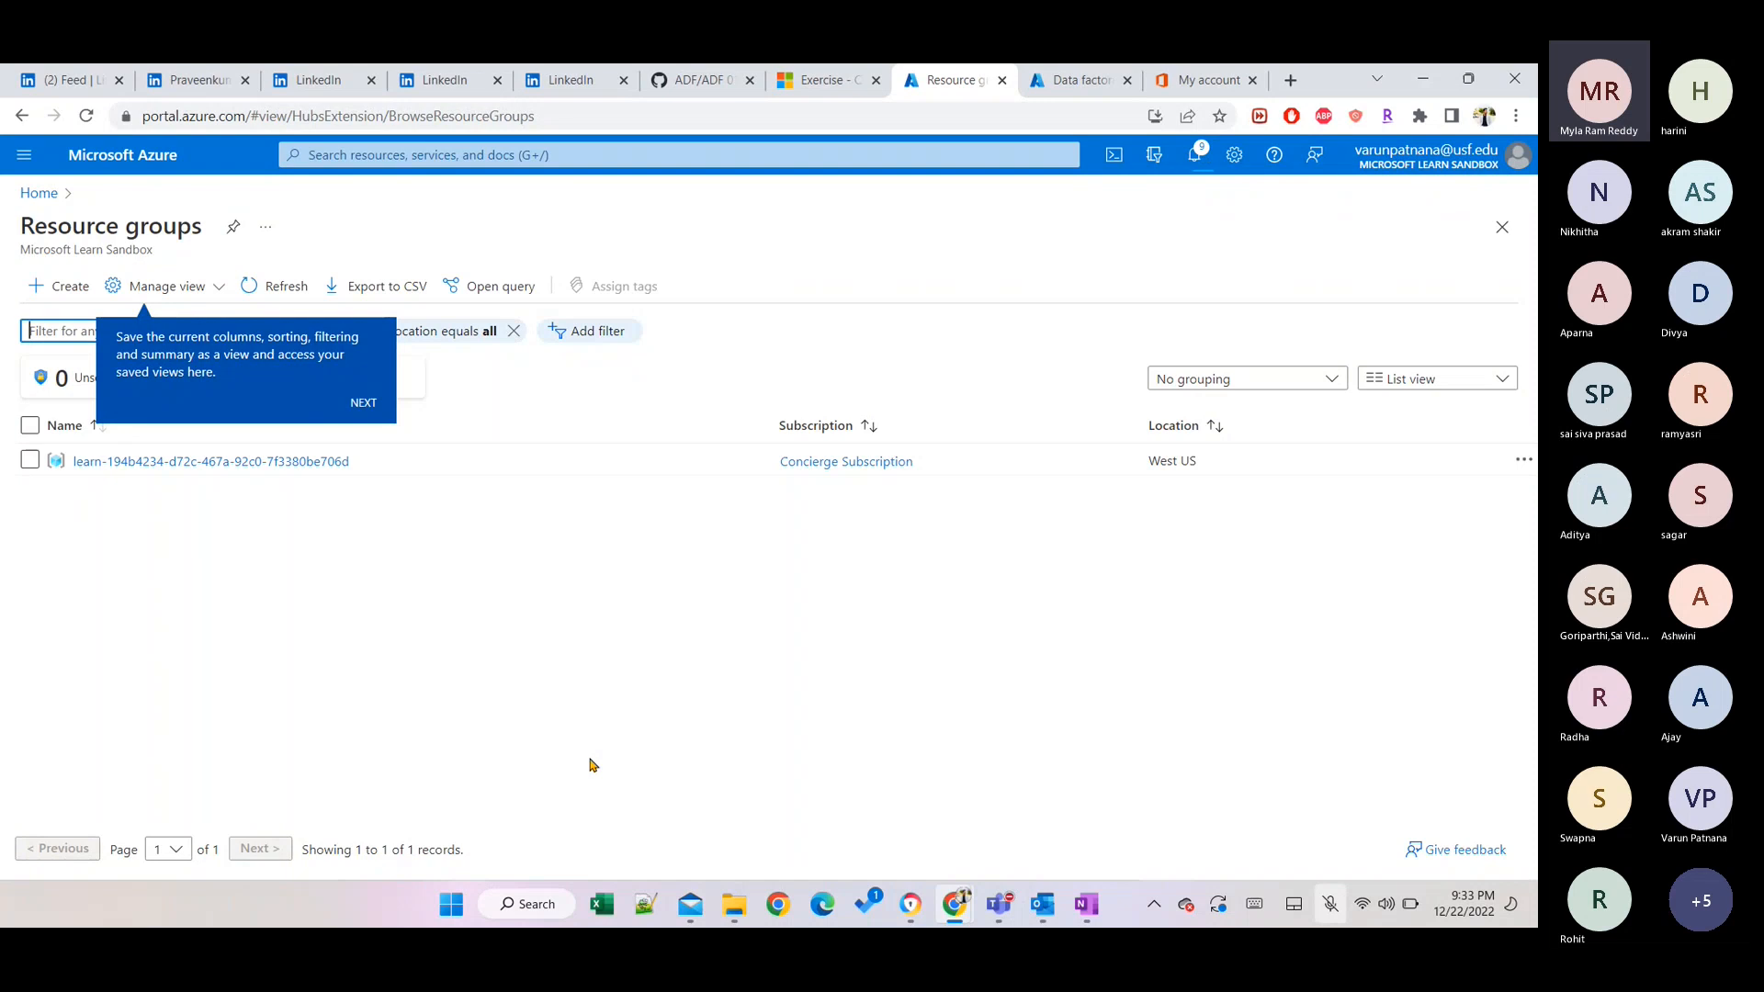
Open the learn sandbox resource group, collapse the list pane, and view deployment notifications.
click(215, 462)
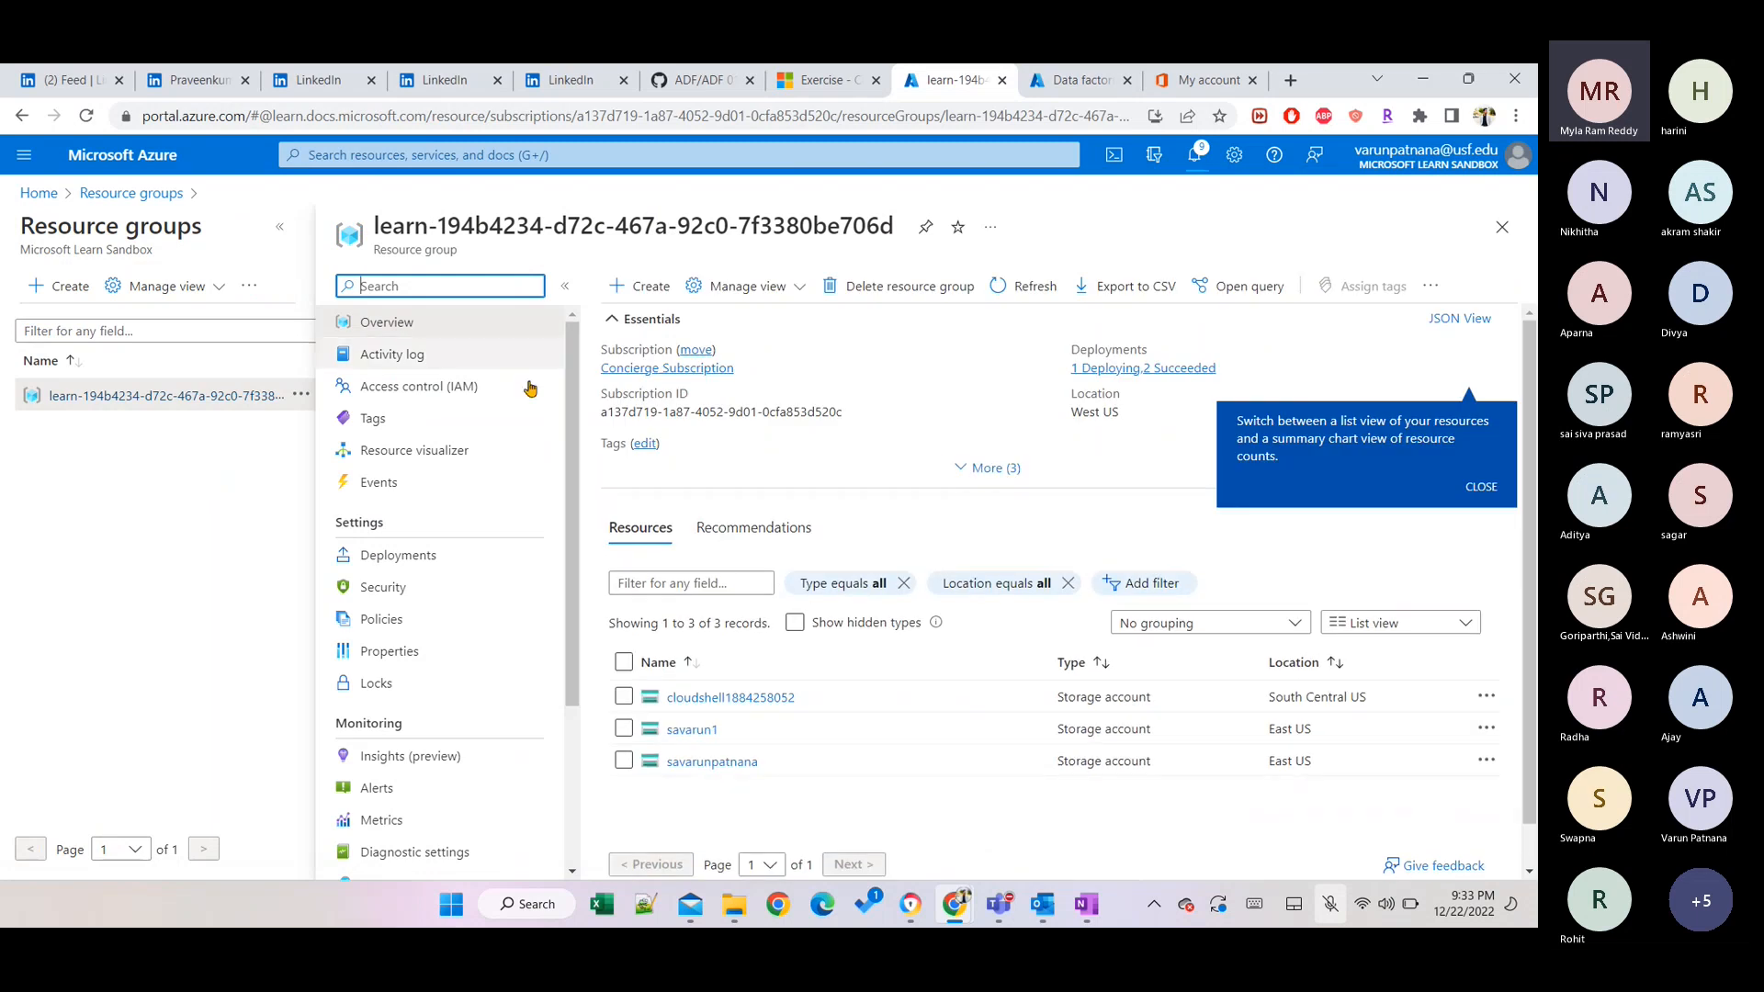
click(282, 228)
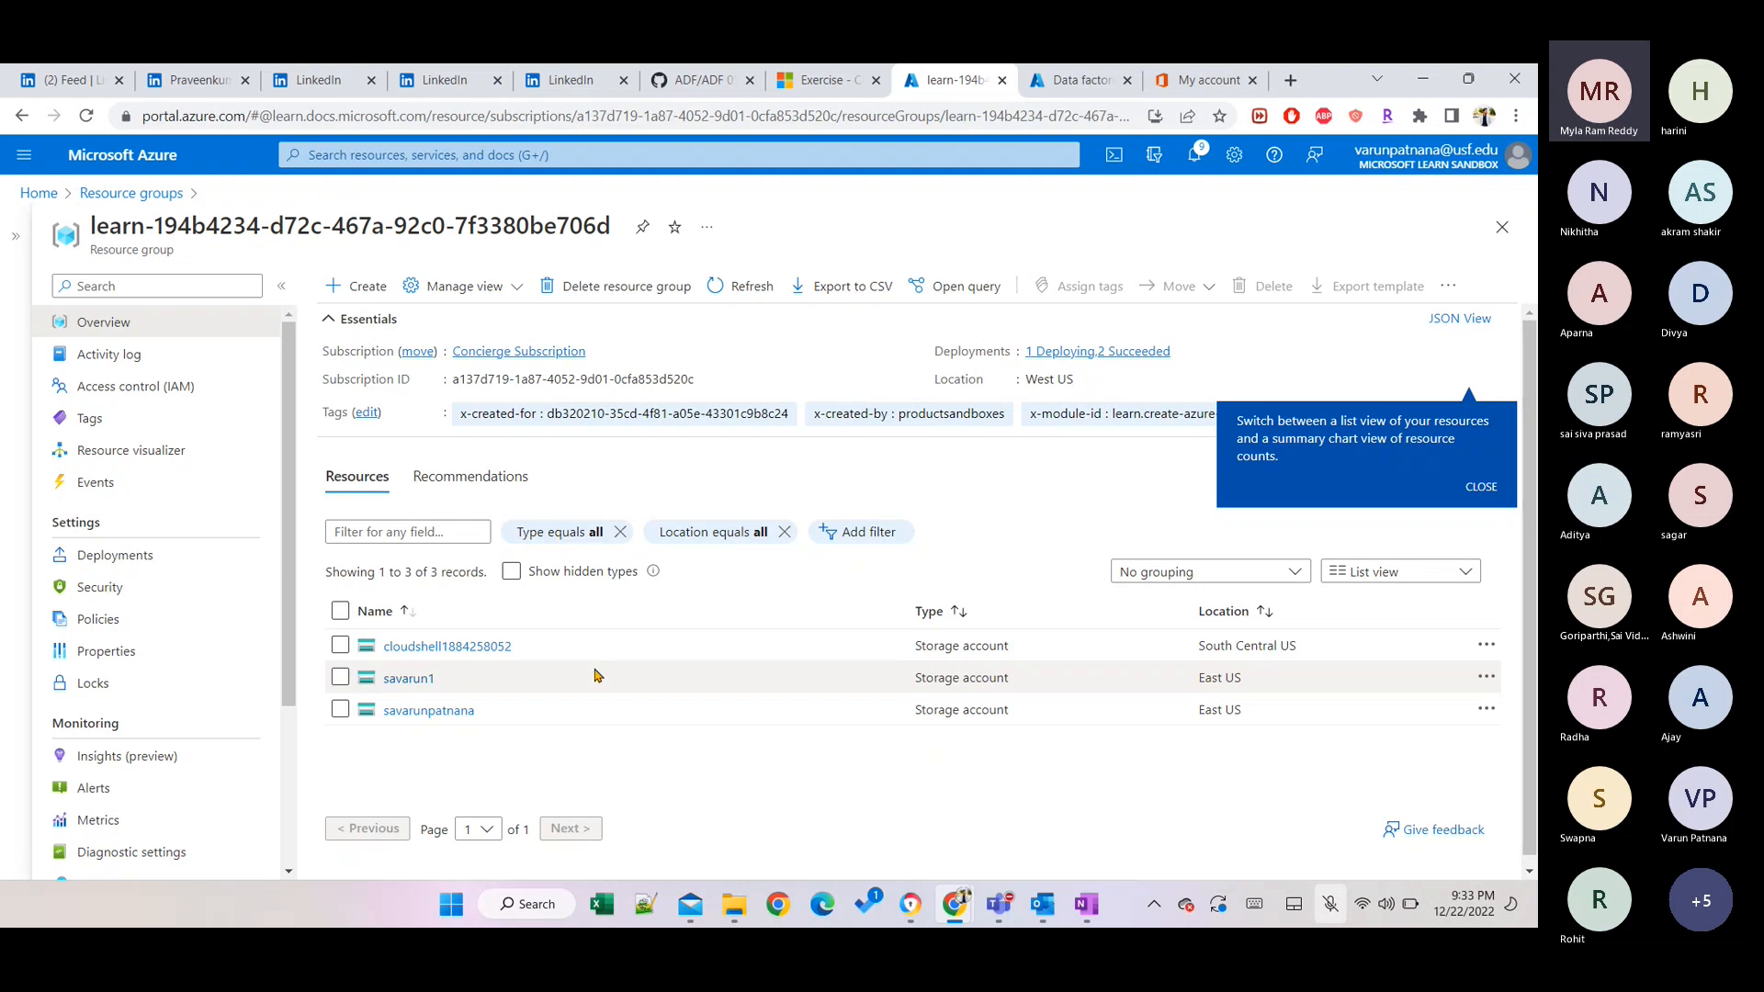
click(1191, 161)
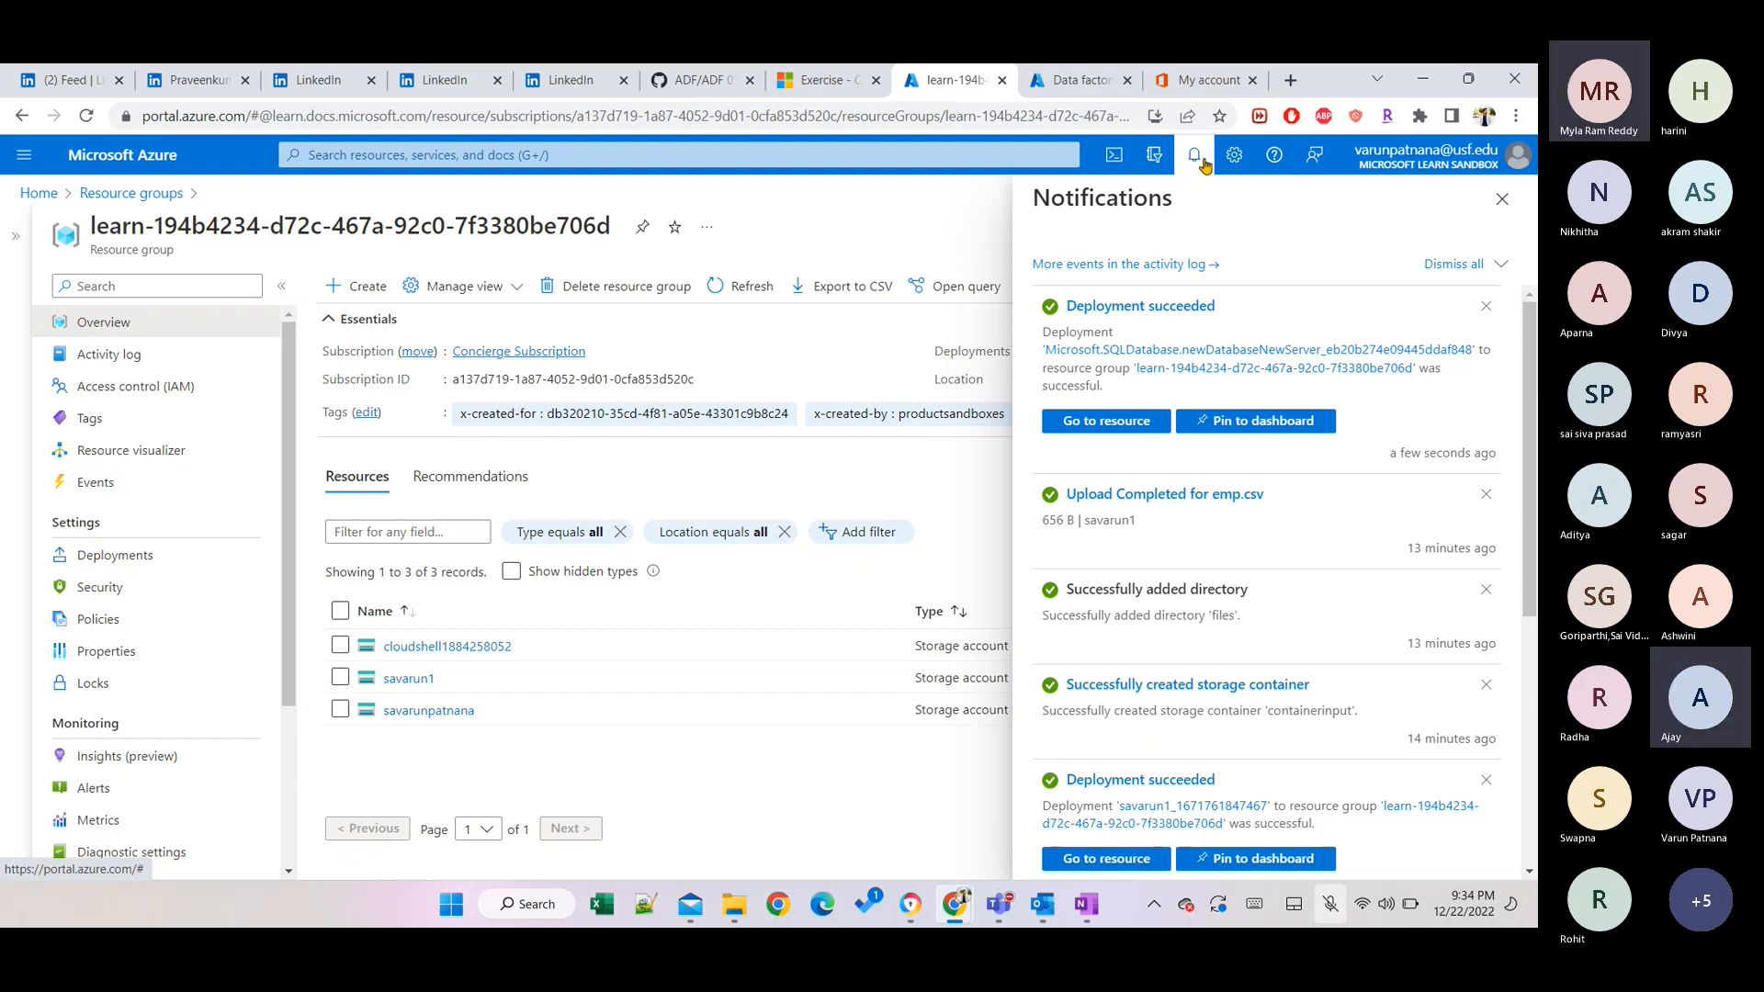
Close notifications, reload, and refresh until the SQL database and sqlserverpv appear.
click(1503, 198)
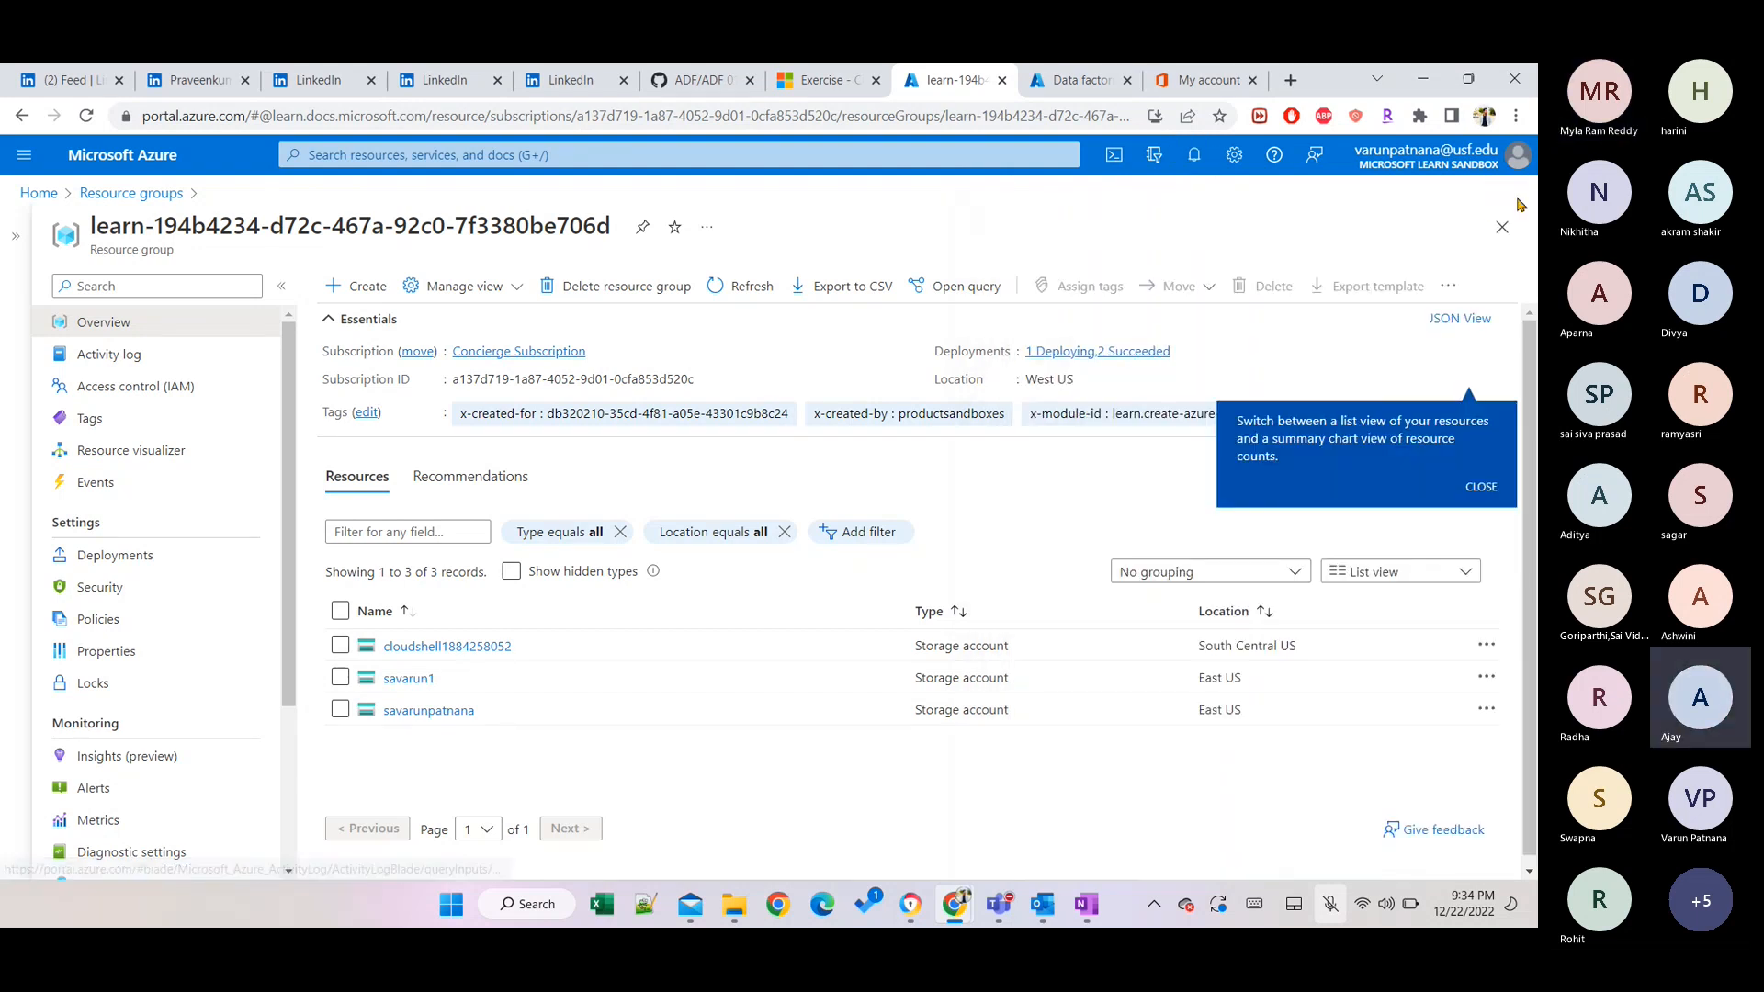
click(1470, 487)
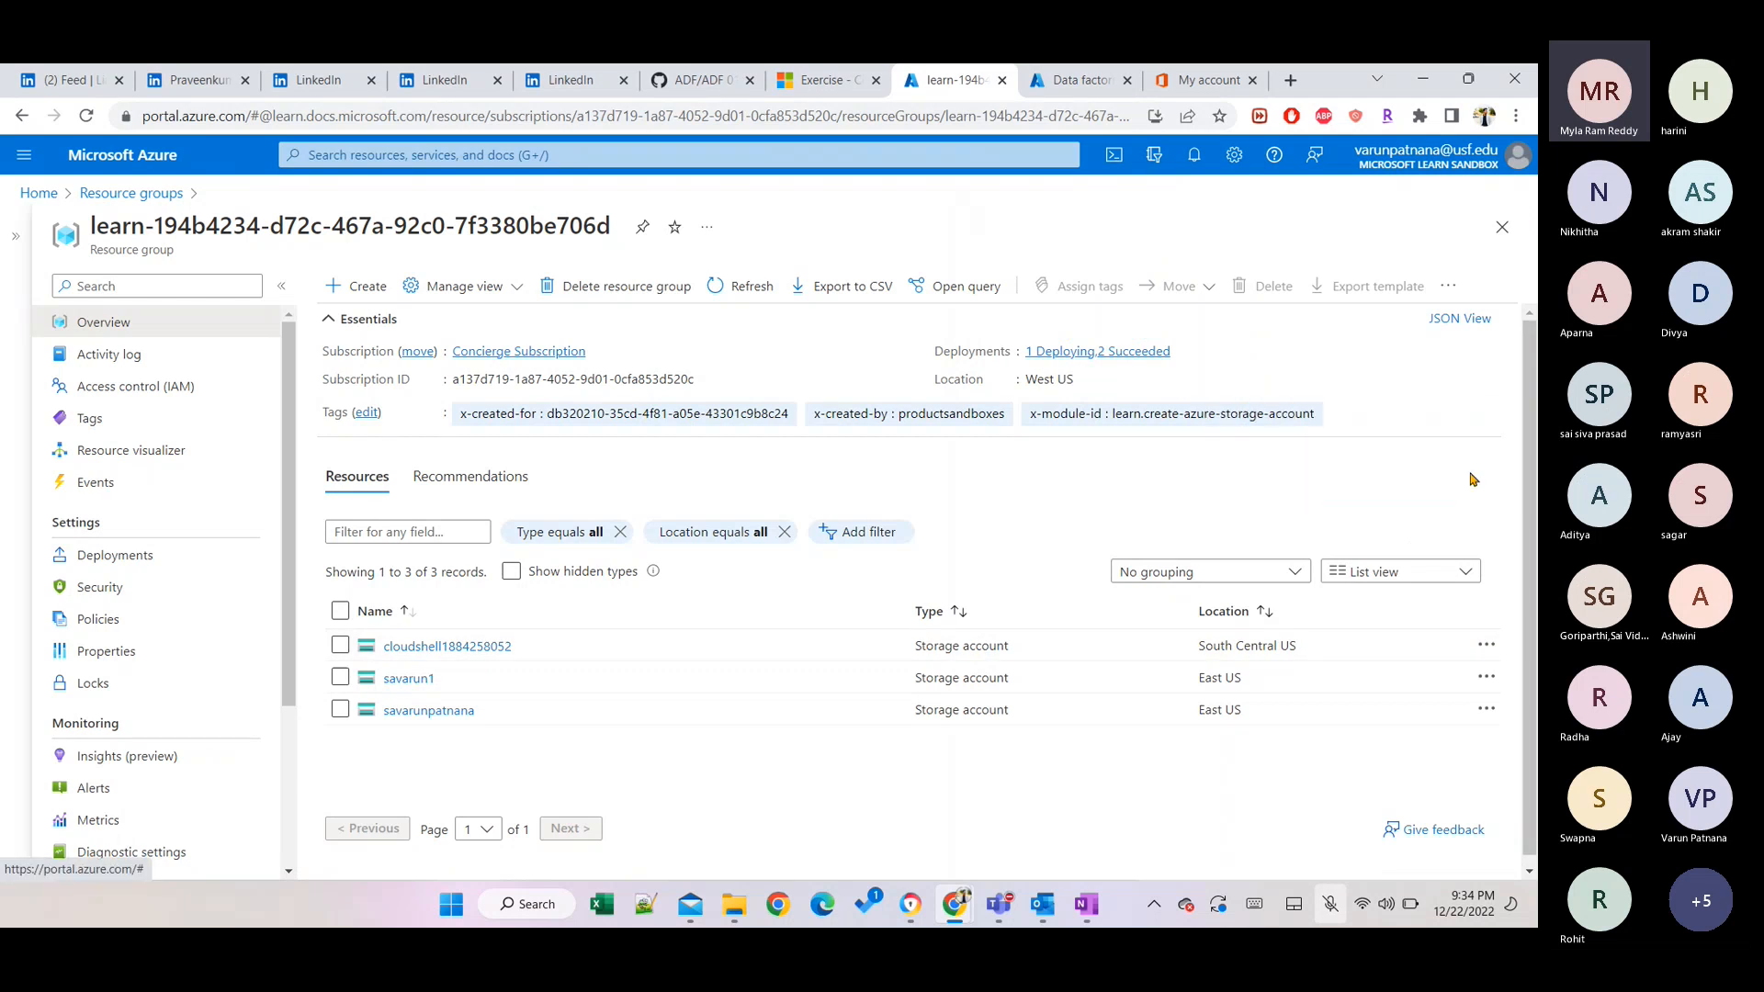
click(89, 117)
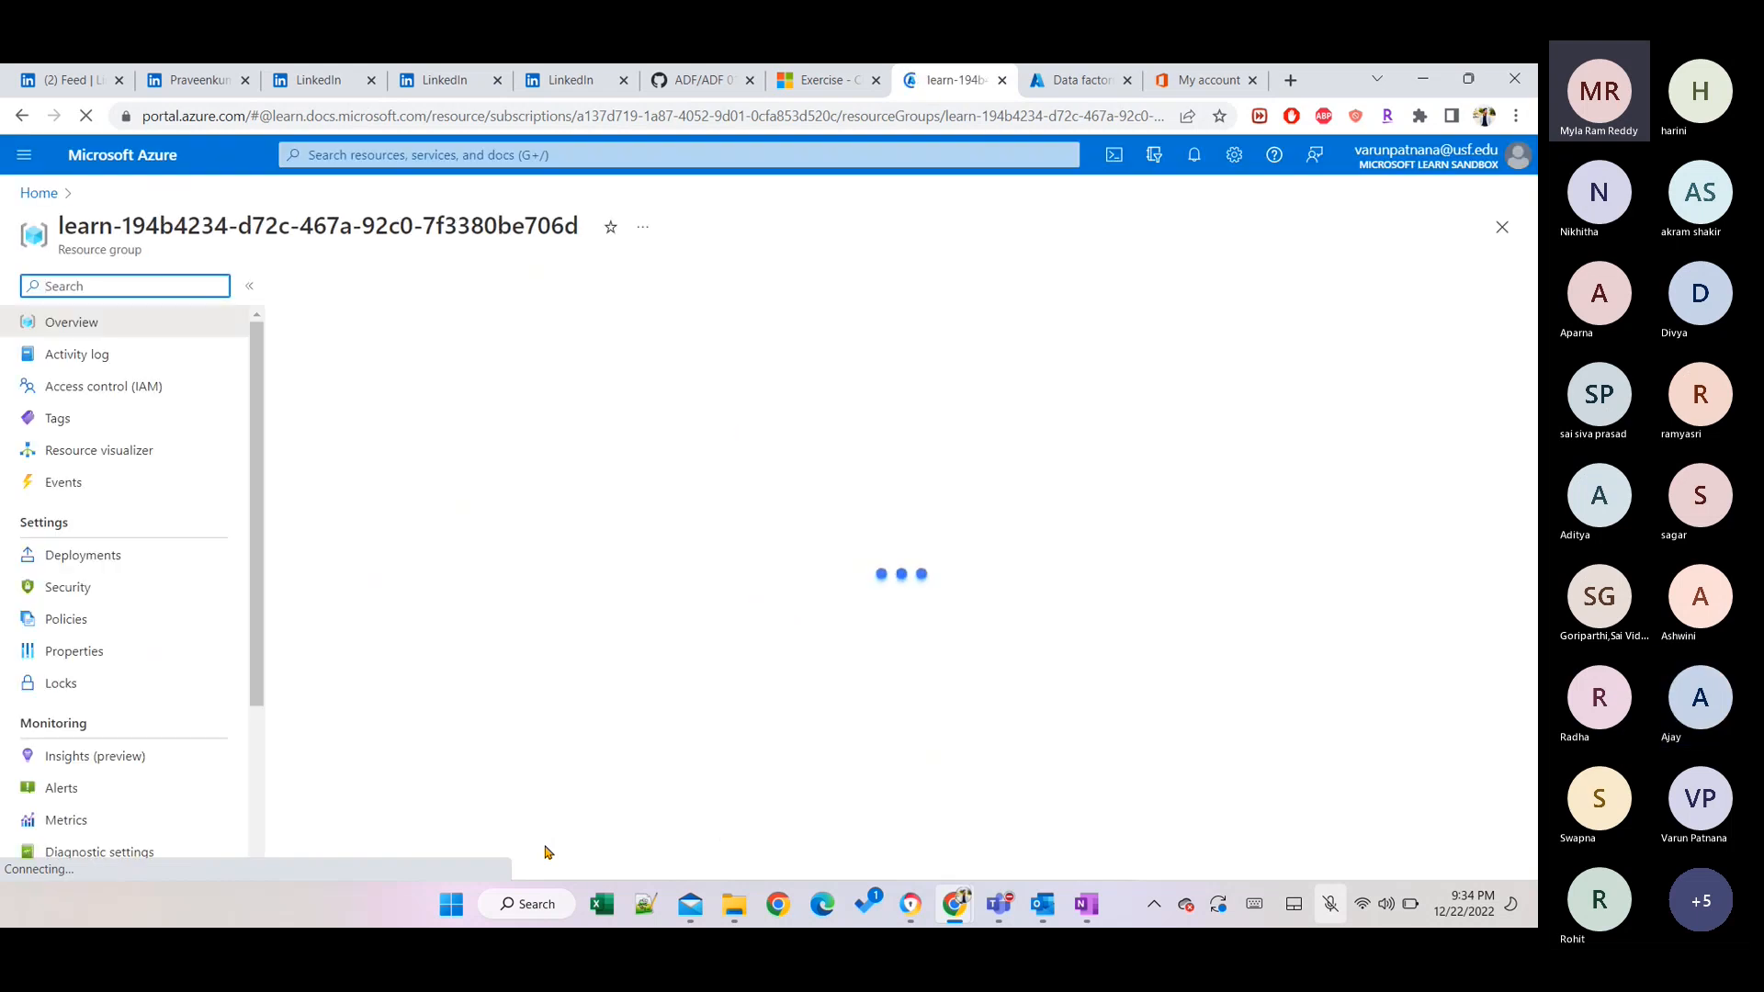
click(708, 287)
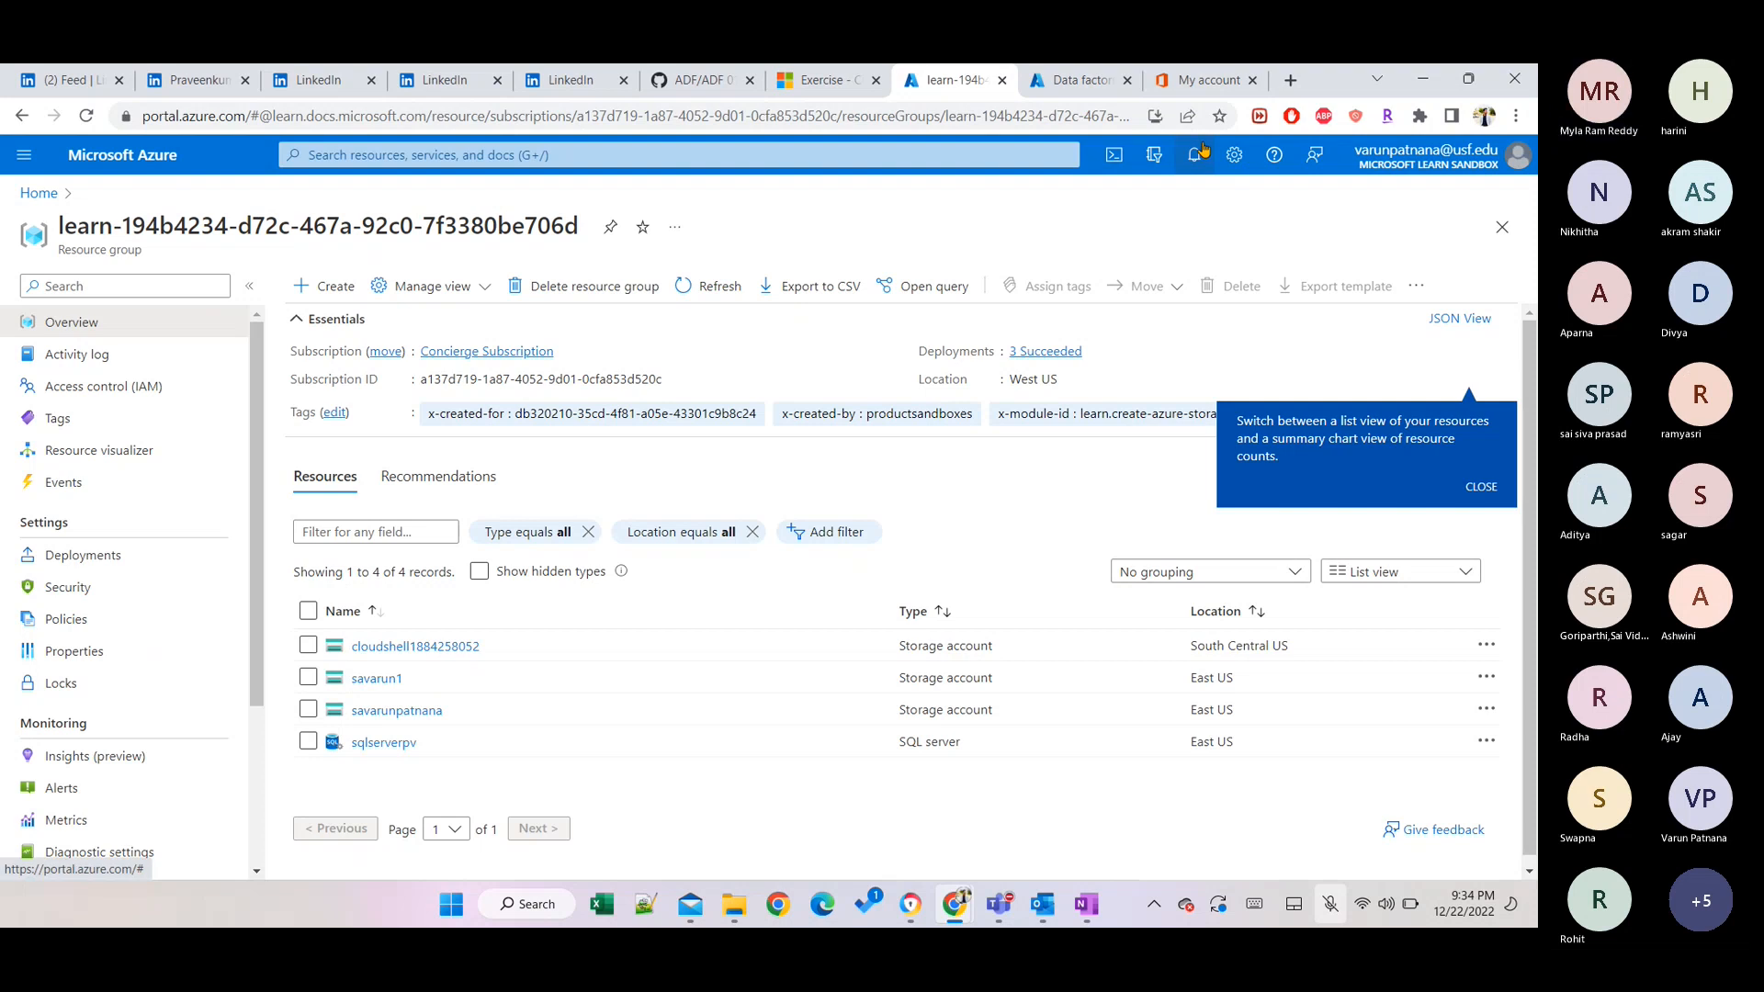
click(716, 287)
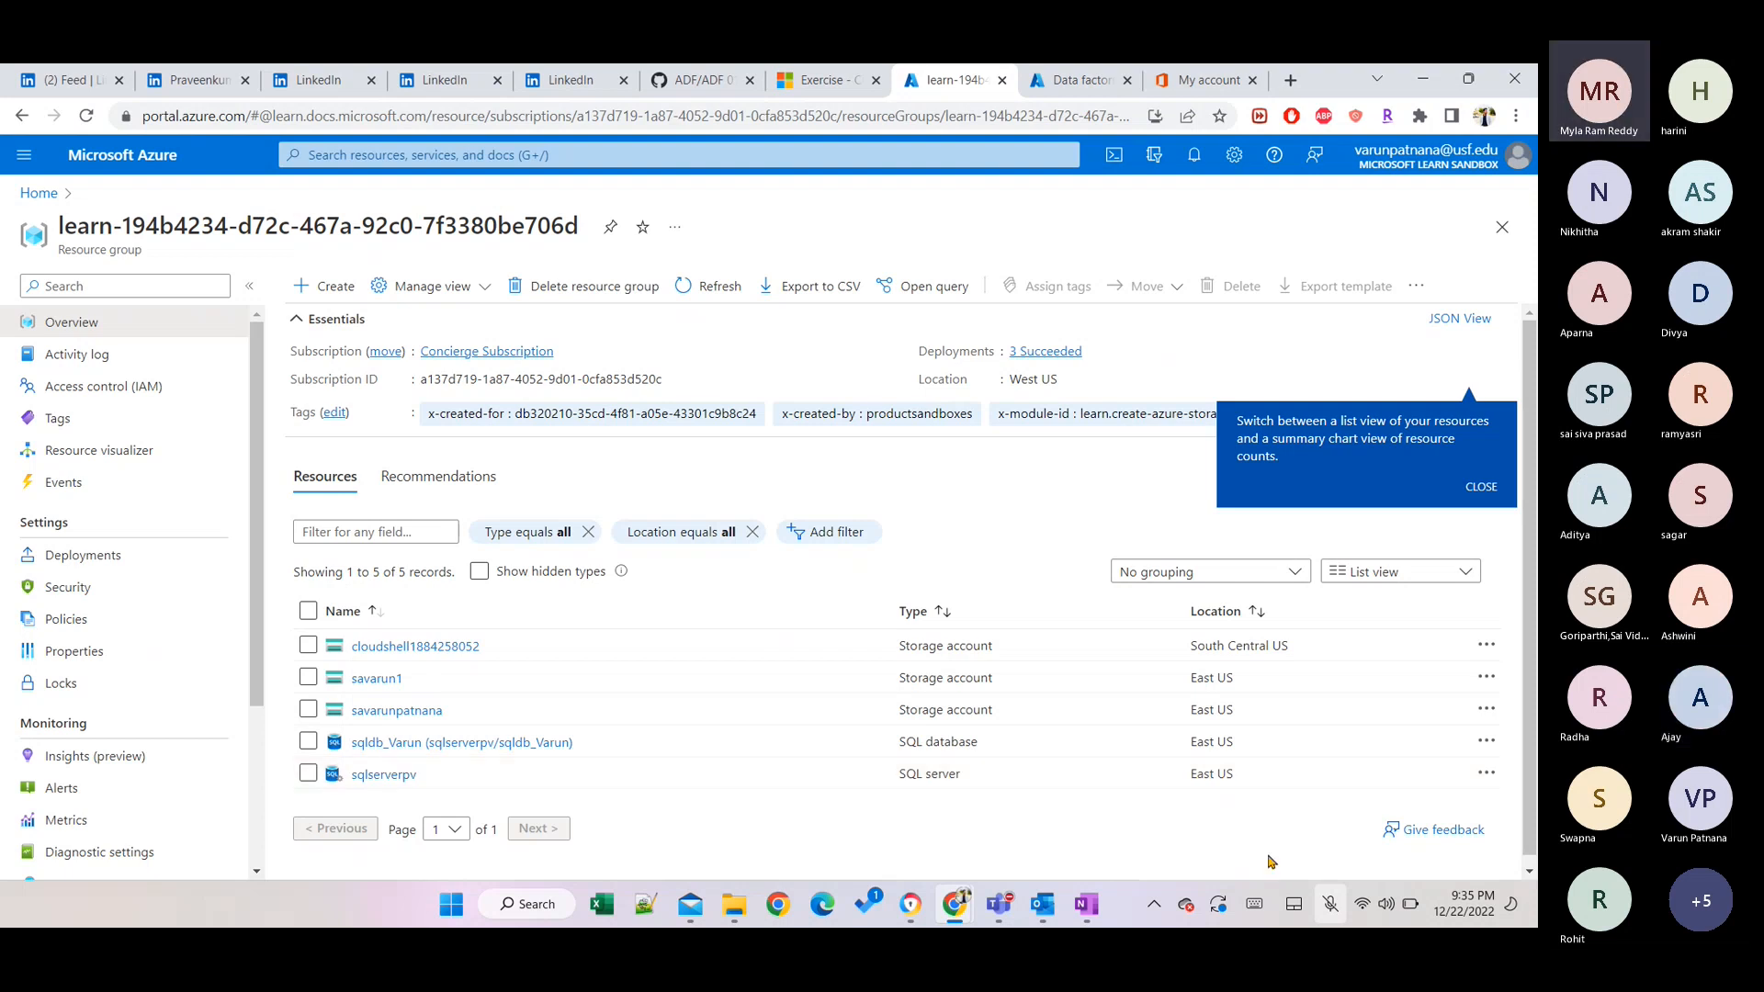
click(1329, 910)
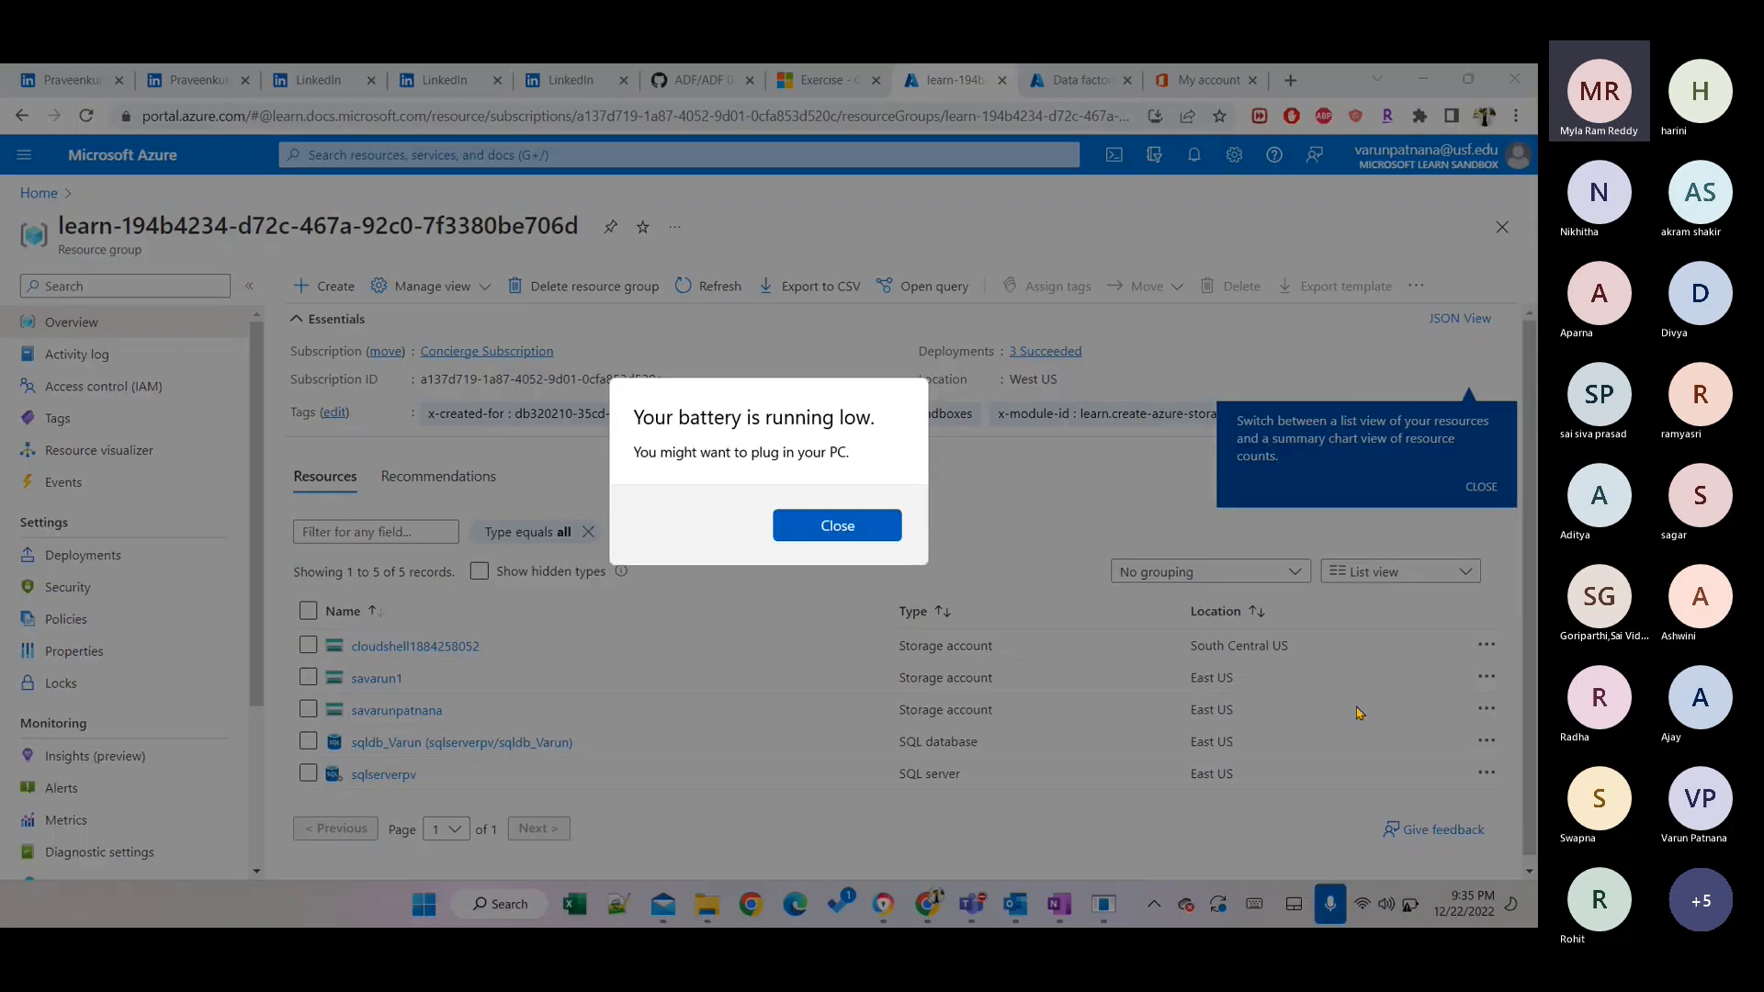
click(852, 538)
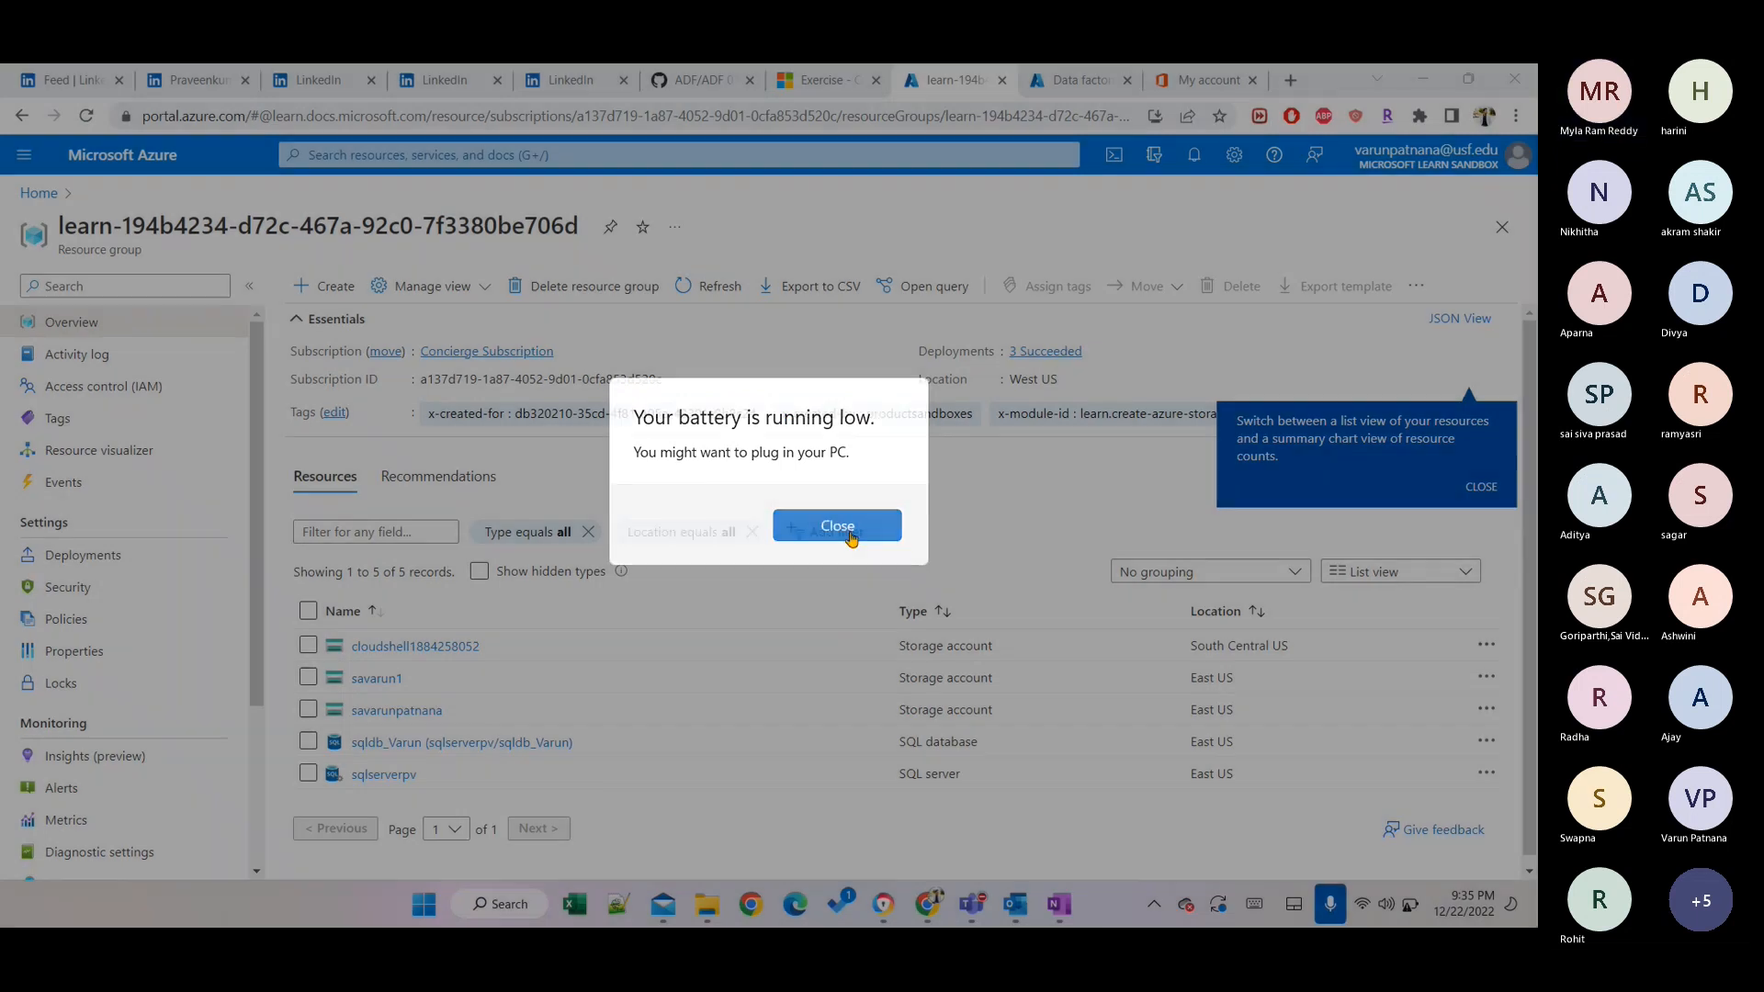
click(1407, 910)
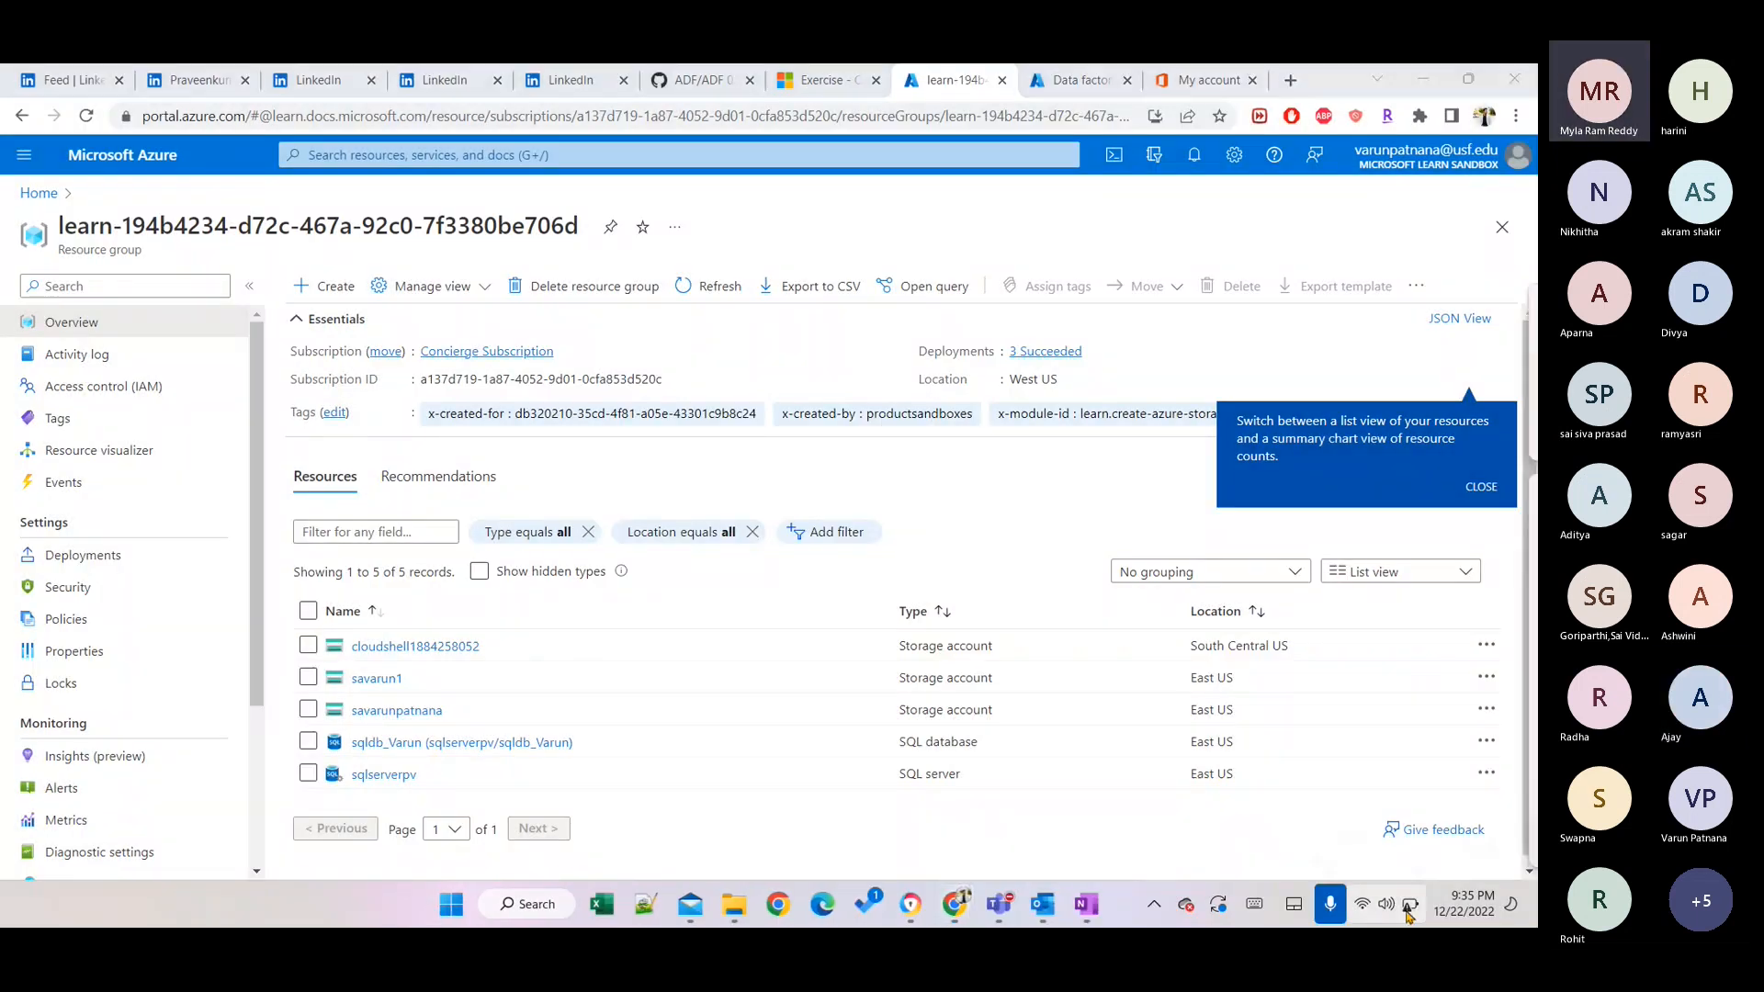
click(1407, 910)
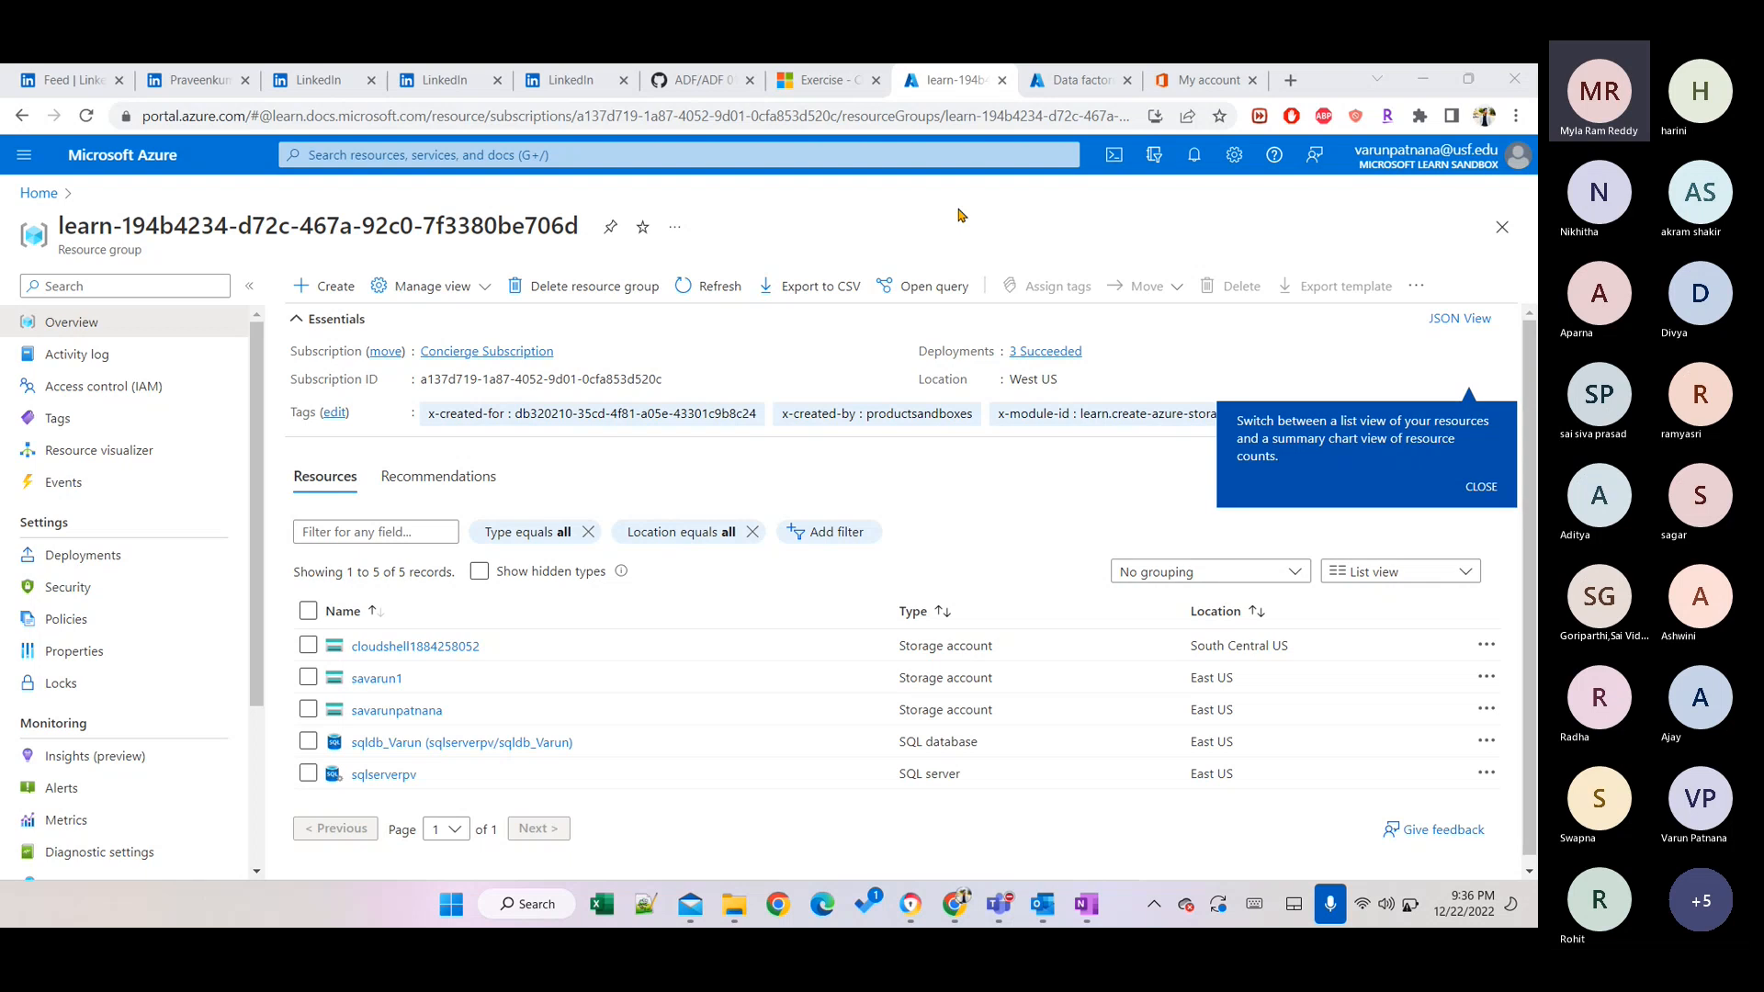
click(1480, 926)
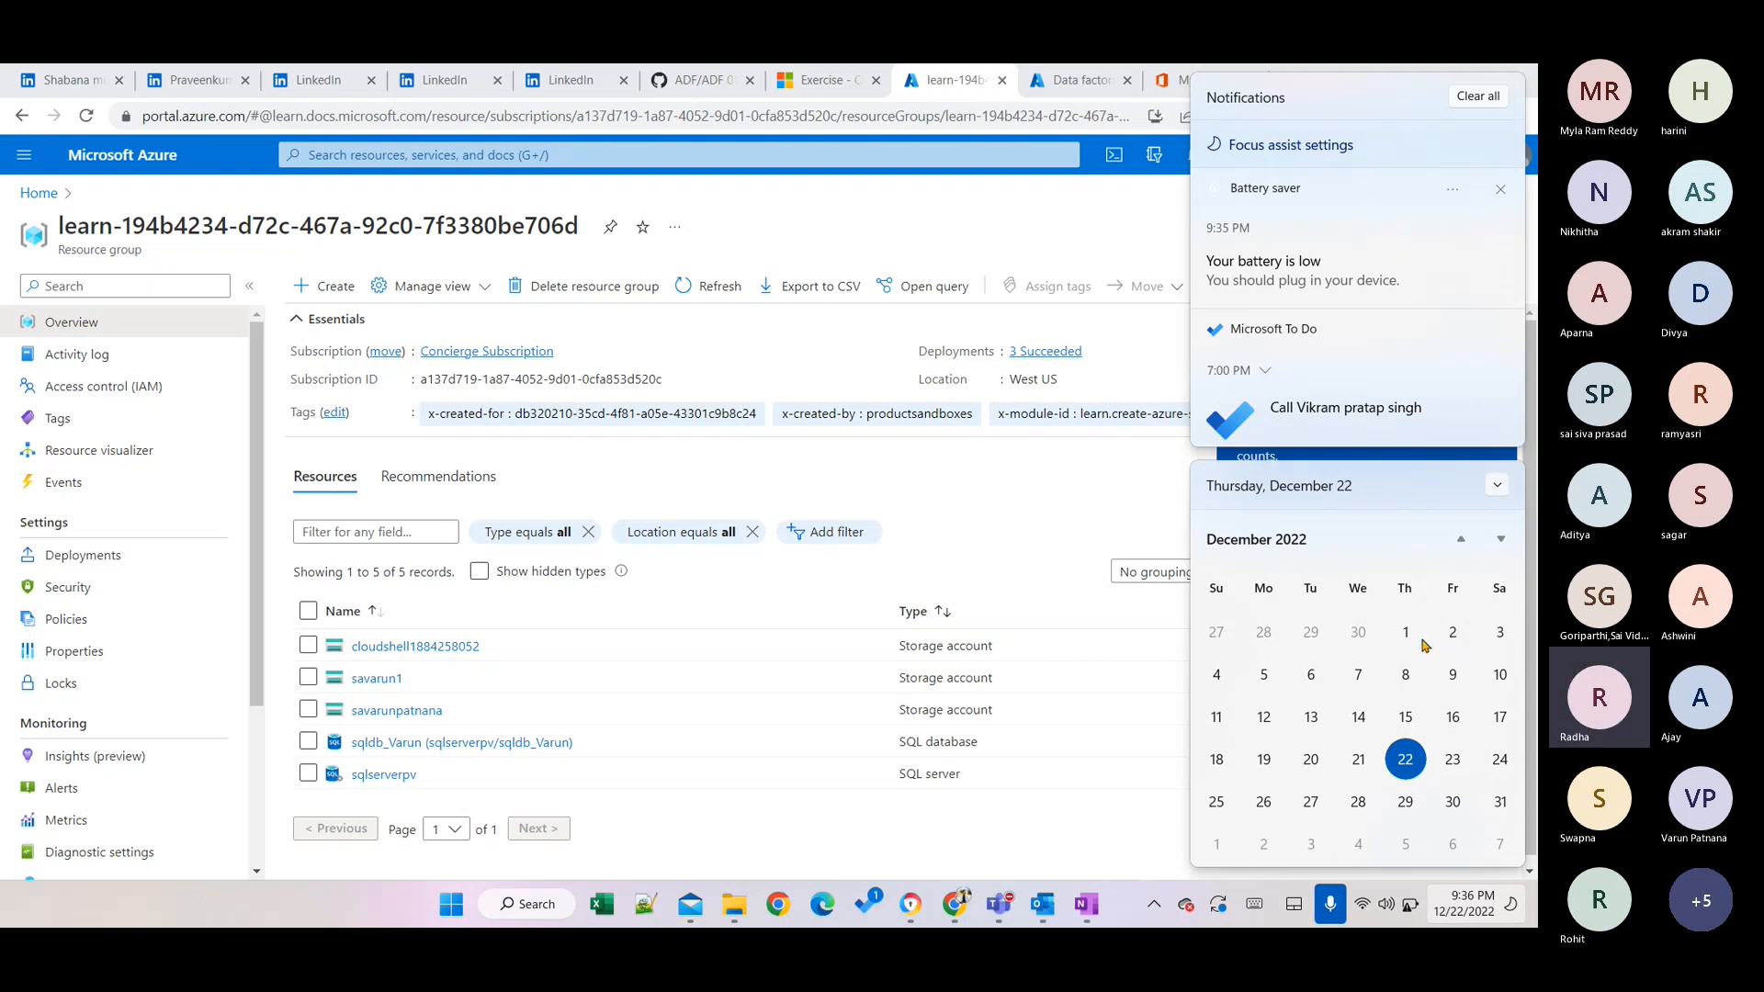
click(955, 530)
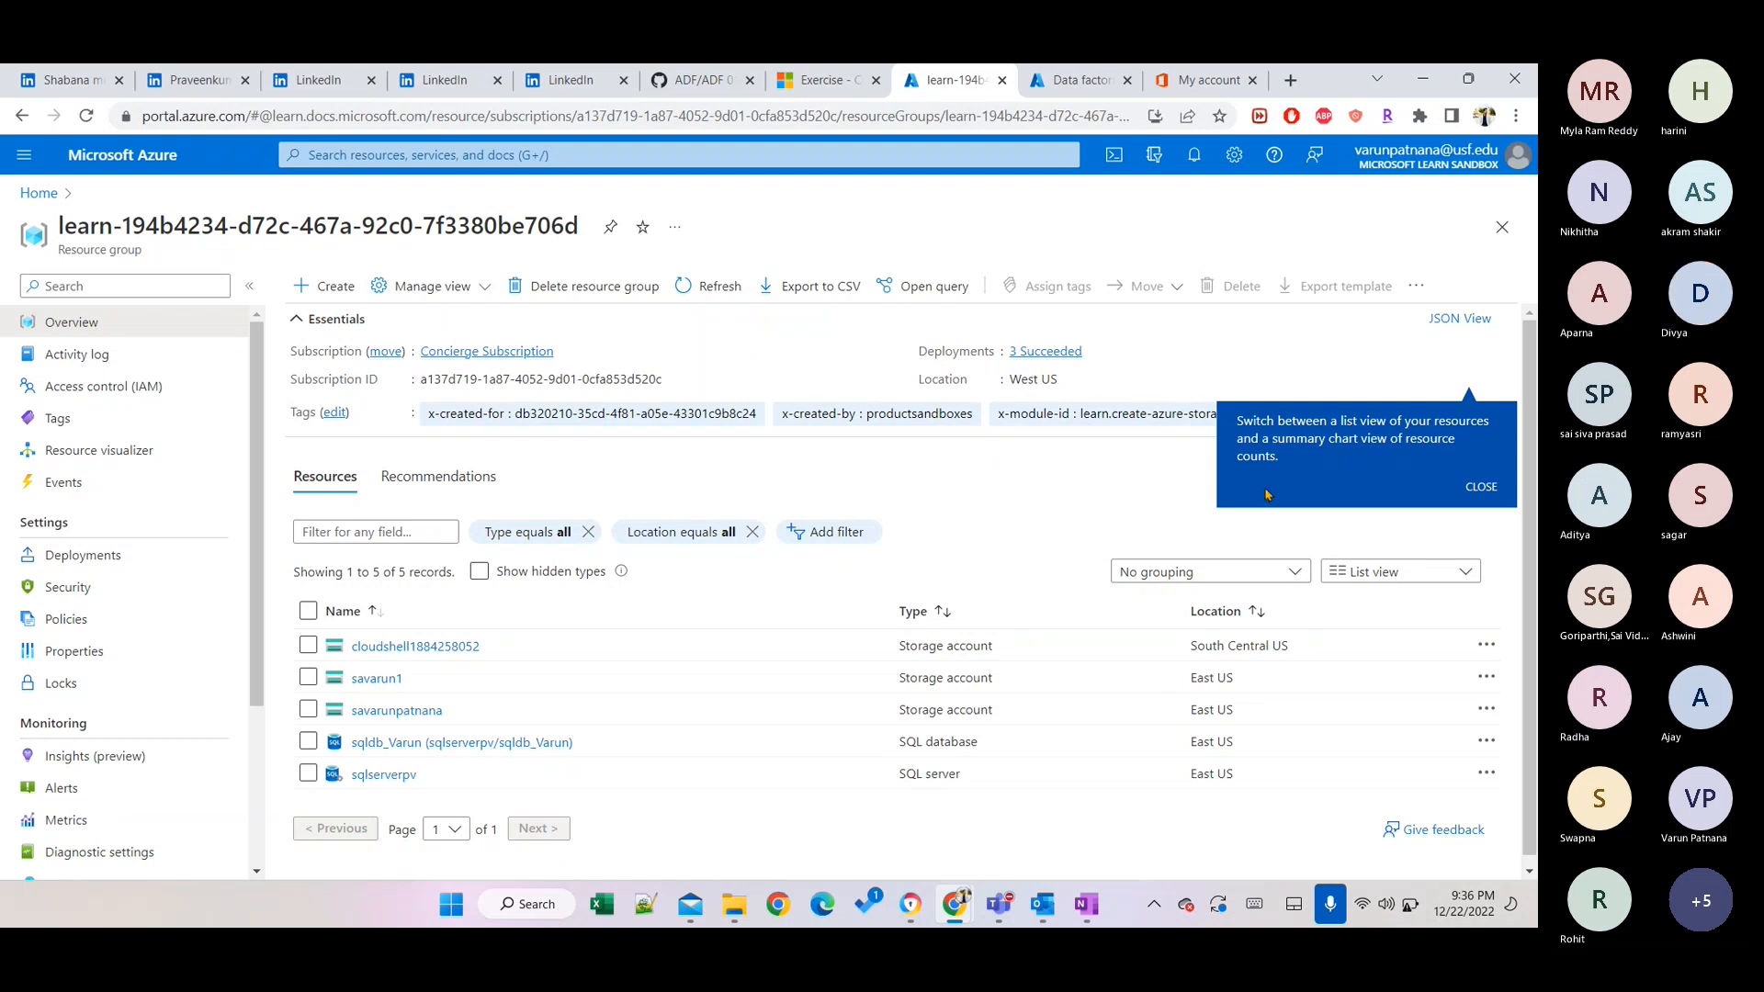
click(1481, 488)
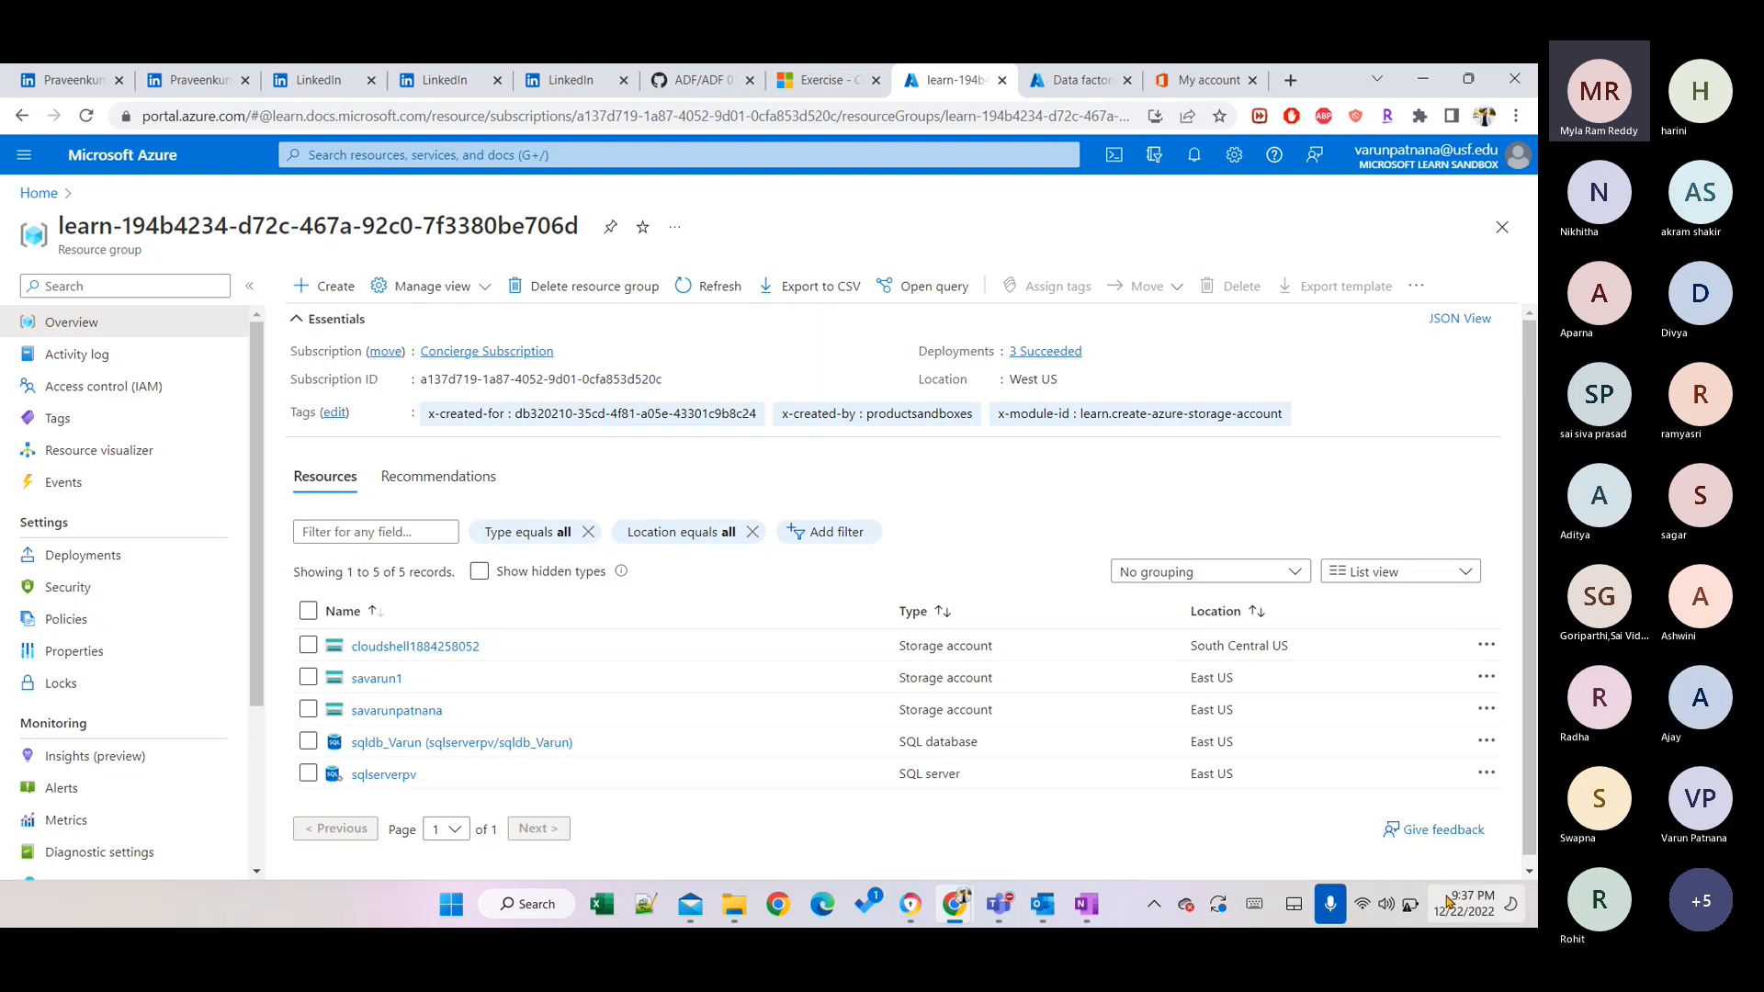
click(1411, 908)
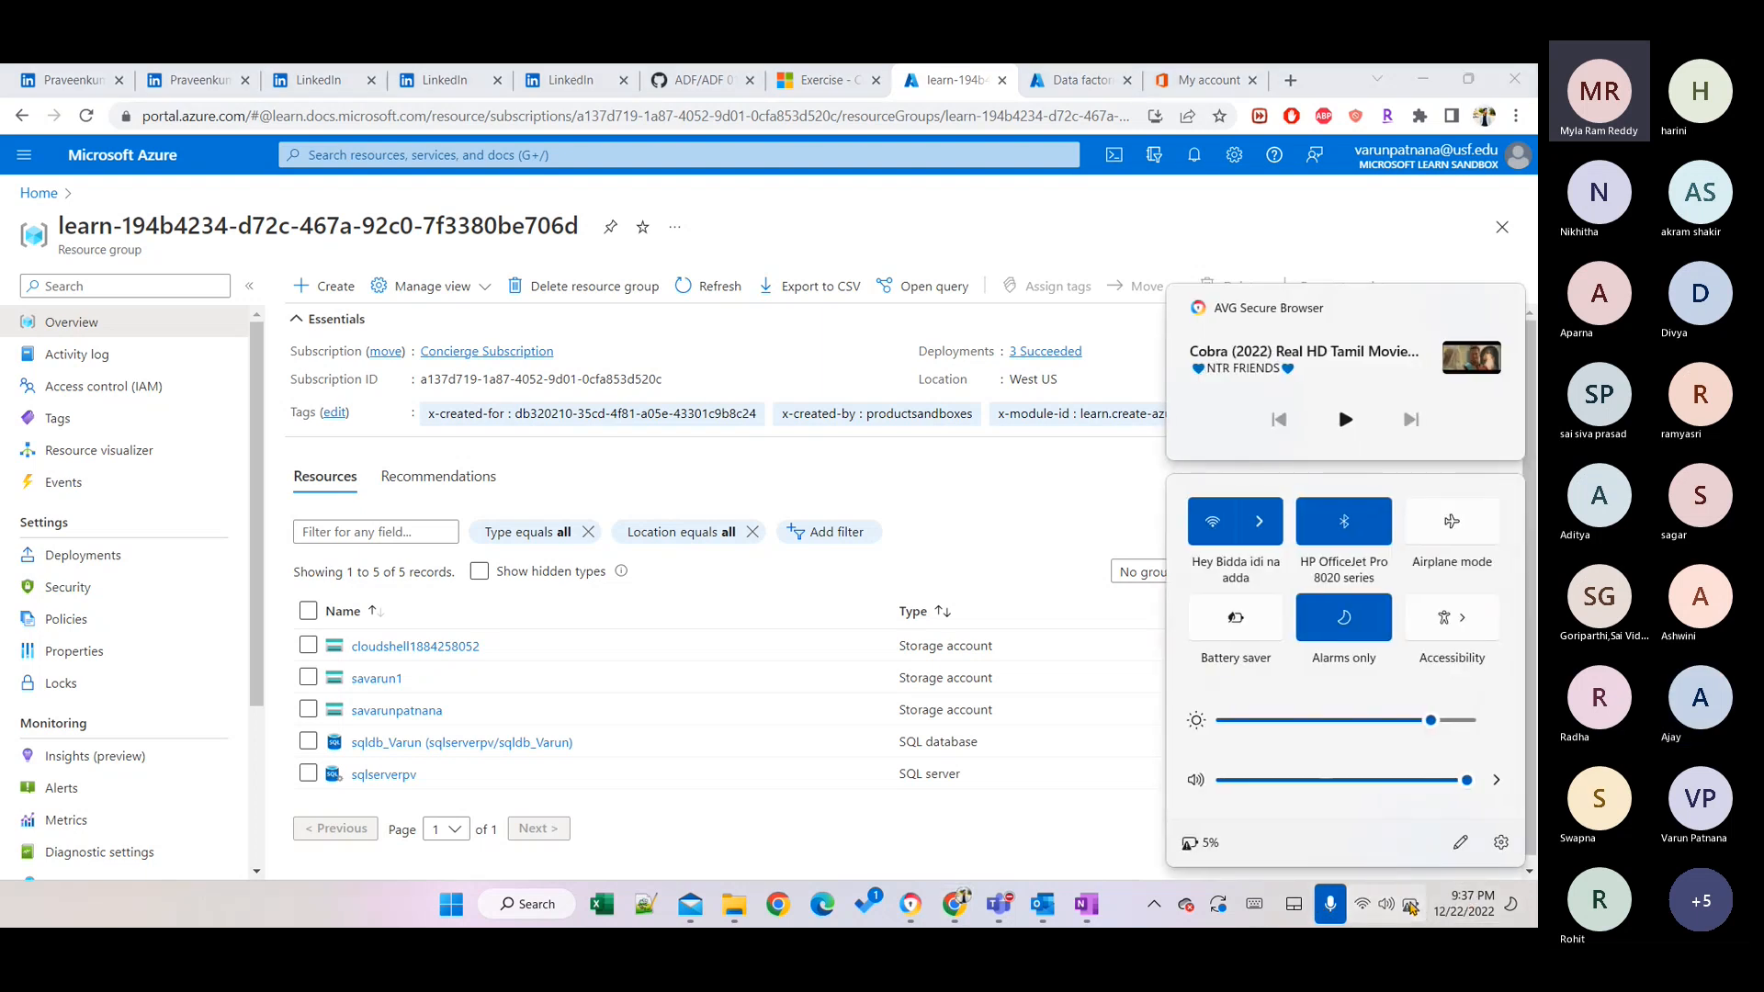
click(1411, 908)
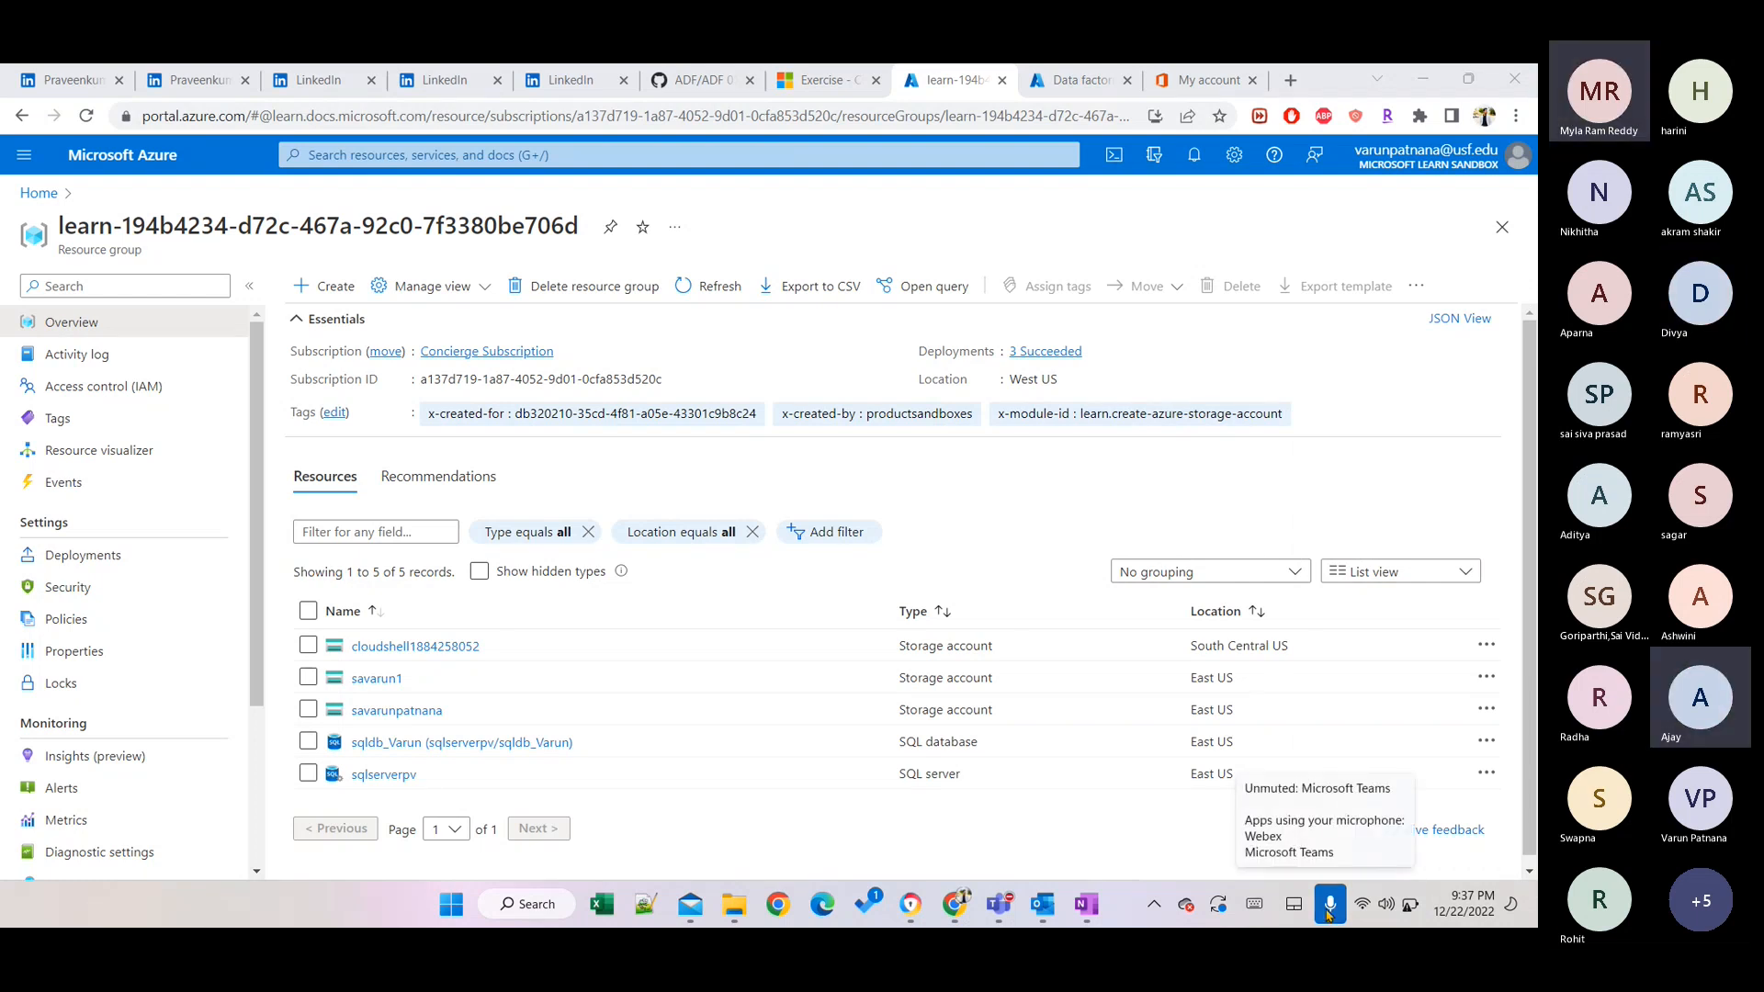
click(1327, 905)
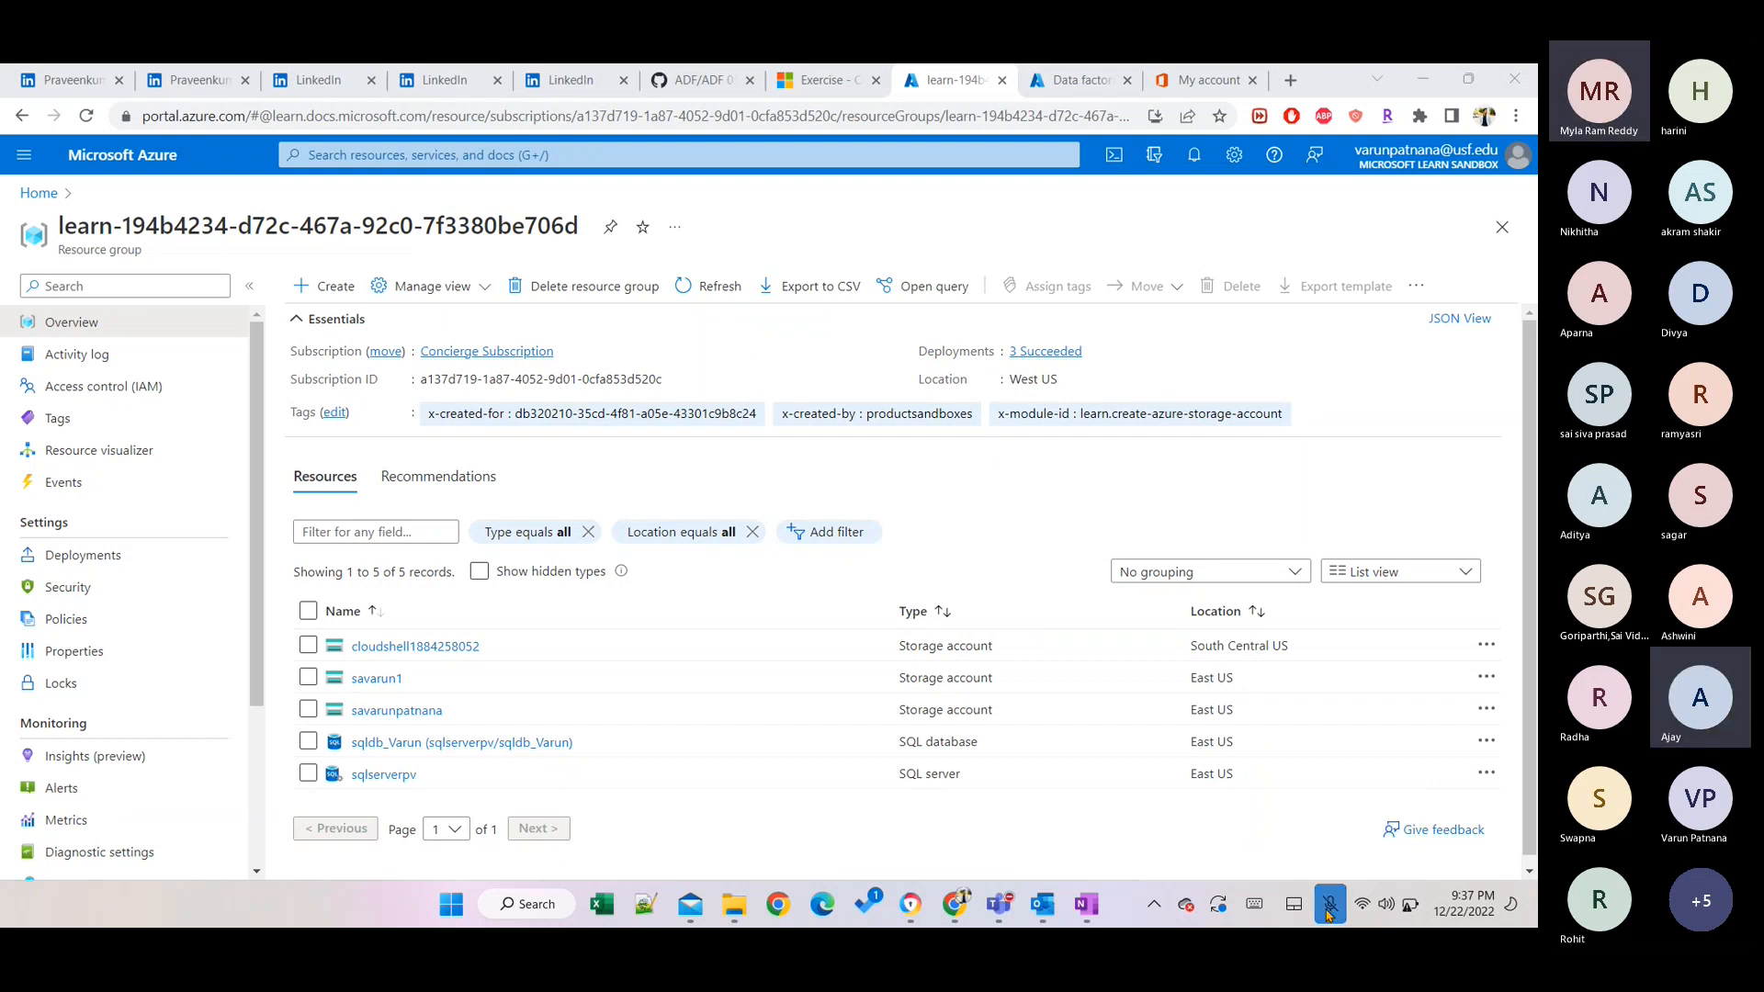
click(1327, 910)
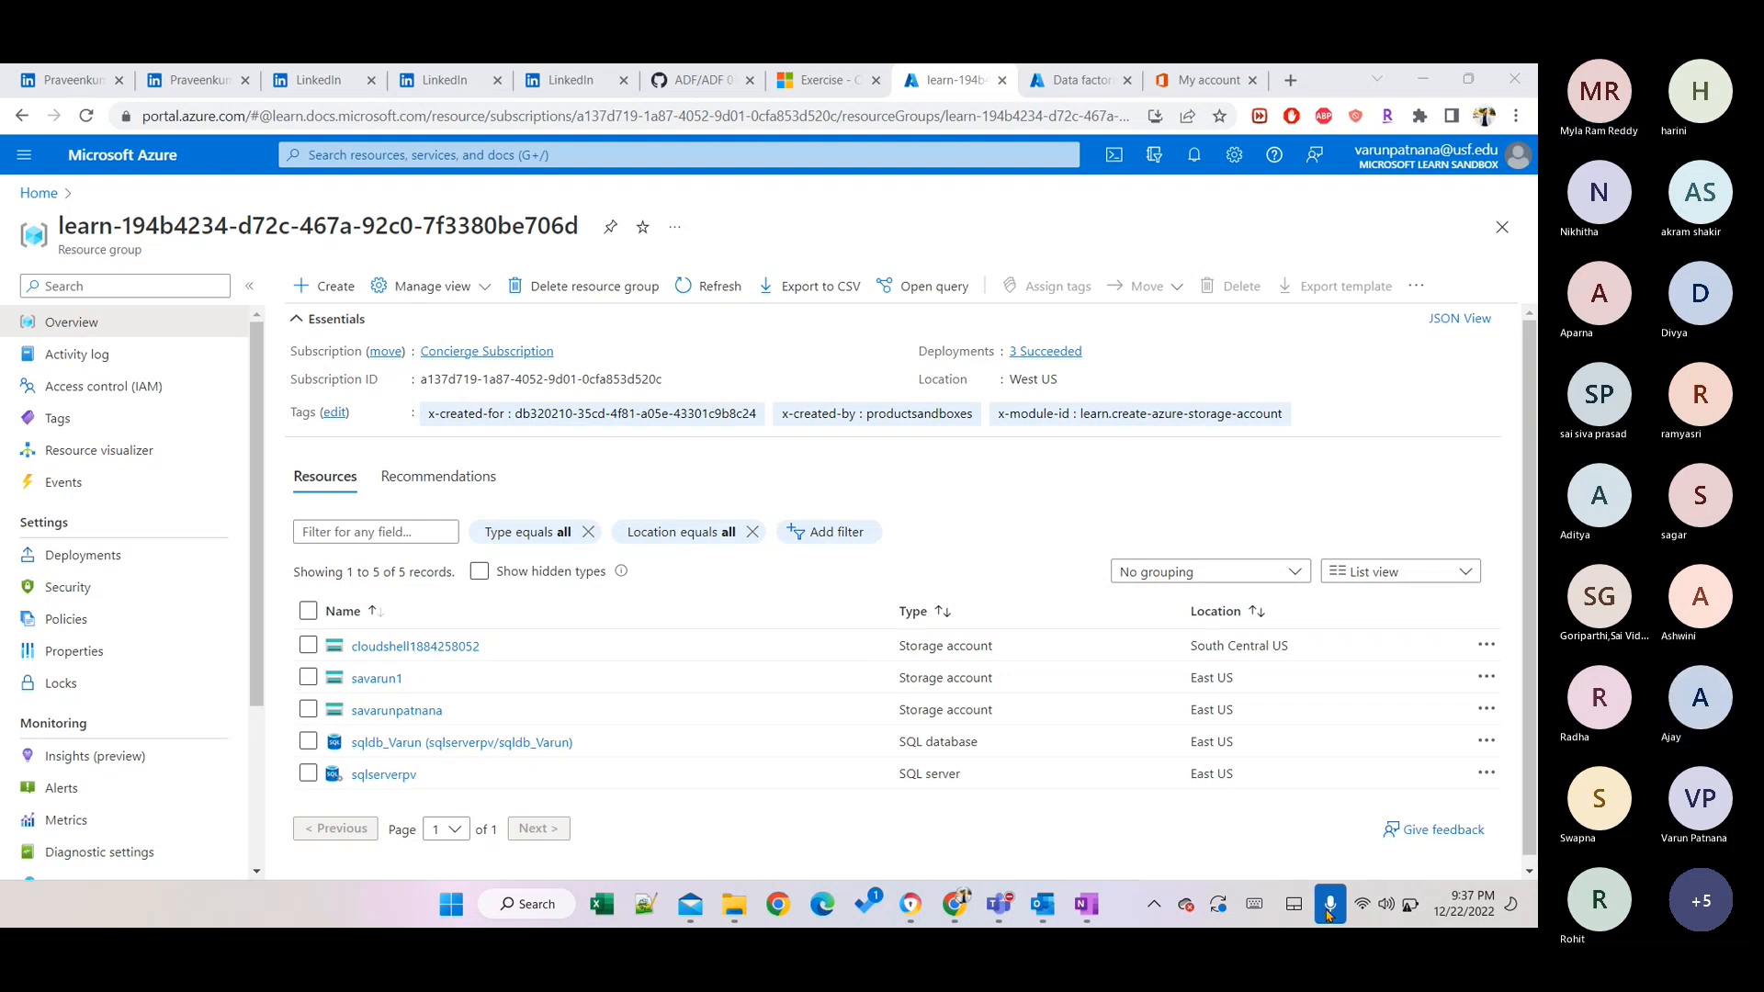
click(1329, 904)
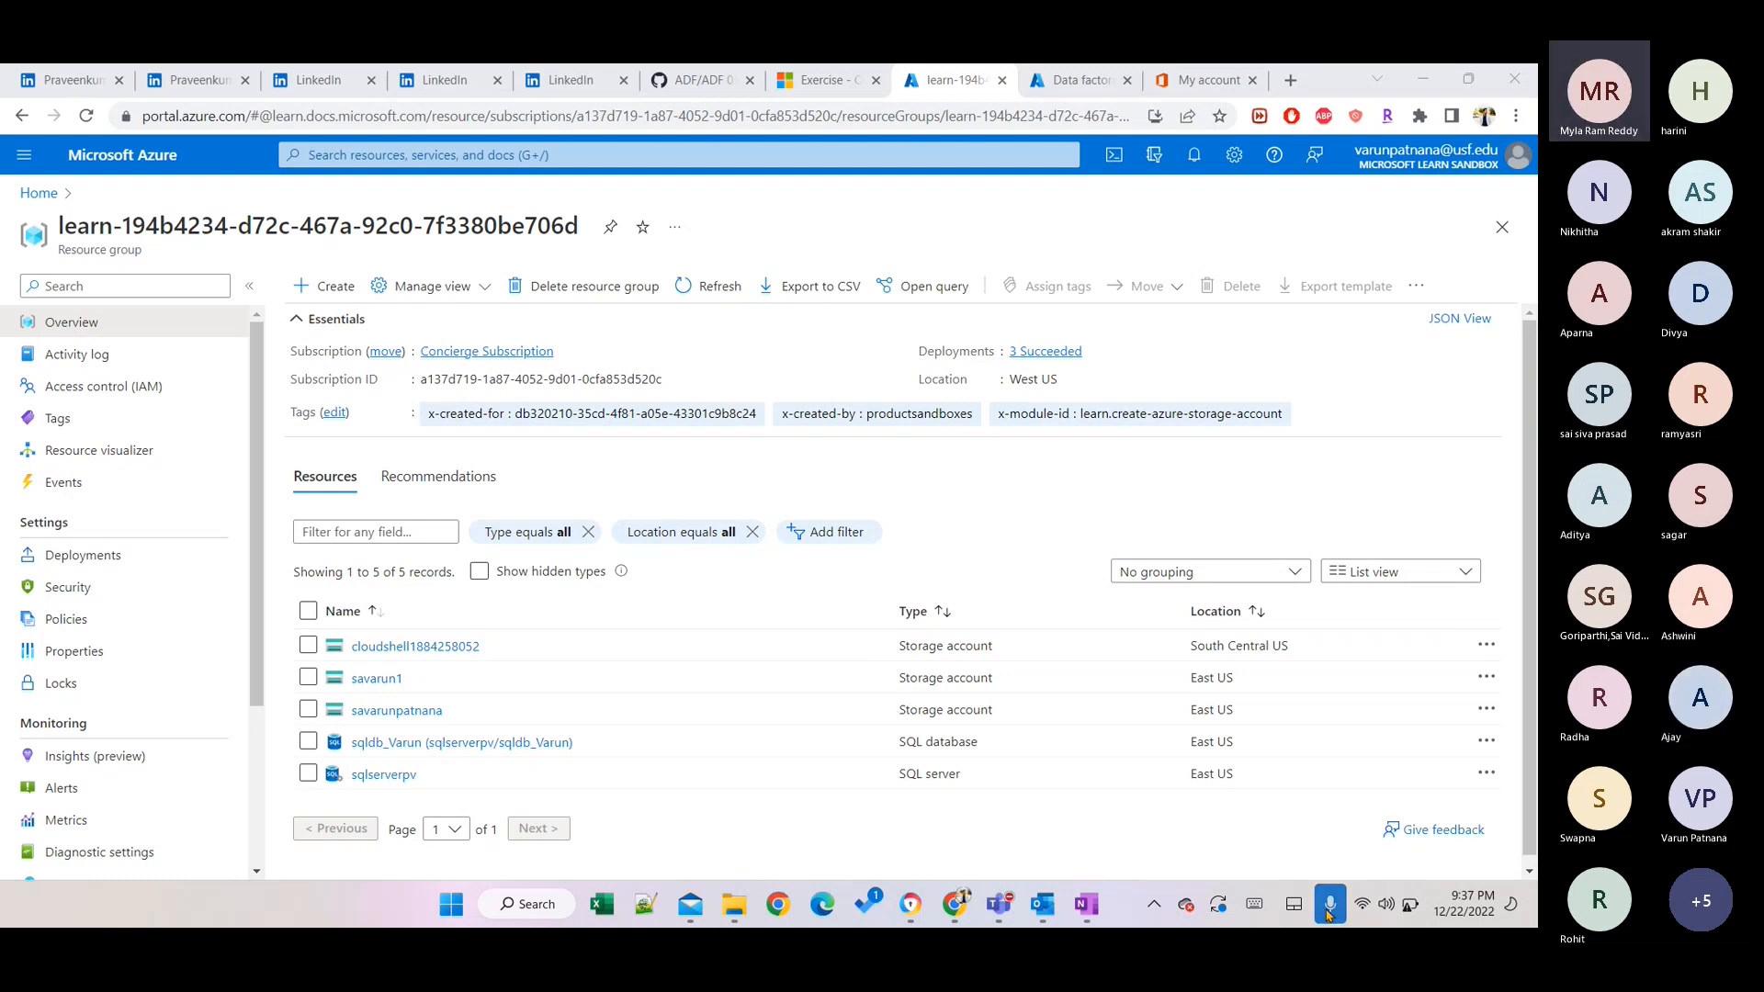